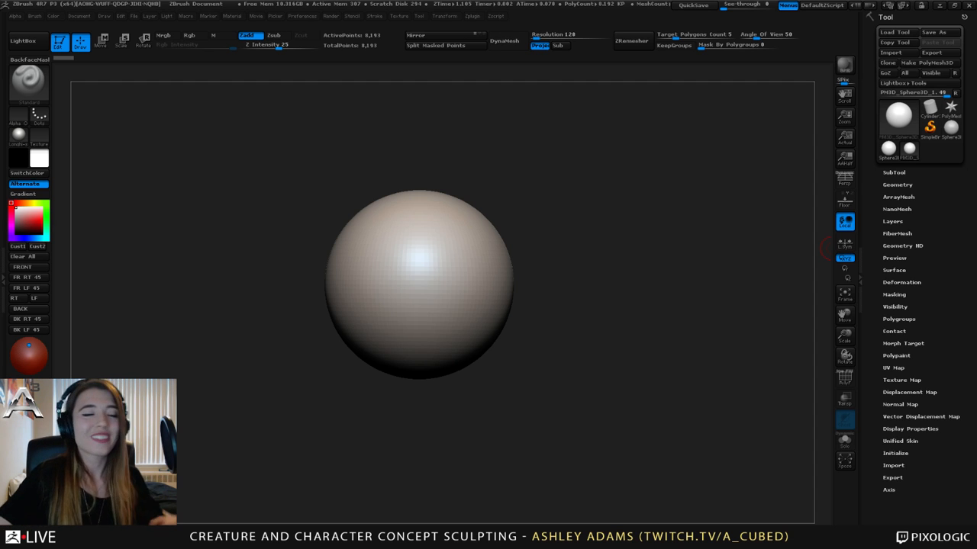
- Switch to the SnakeHook brush and enlarge its draw size for working on the sphere
left_click_drag(824, 248, 786, 245)
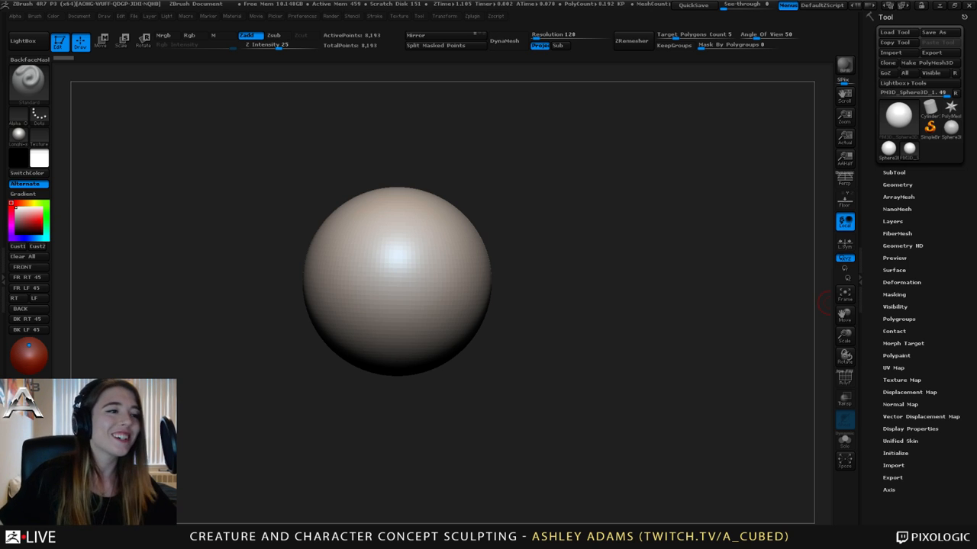
mouse_move(435, 256)
right_mouse_down()
mouse_move(387, 249)
mouse_move(425, 251)
right_mouse_up()
key("b")
key("s")
key("h")
key("space")
left_click_drag(429, 249, 488, 245)
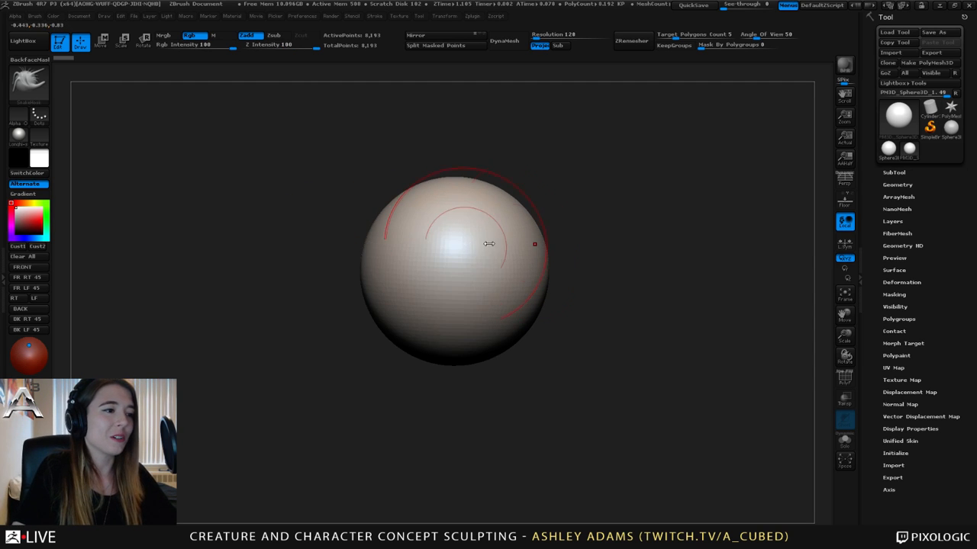
right_click_drag(488, 244, 458, 236)
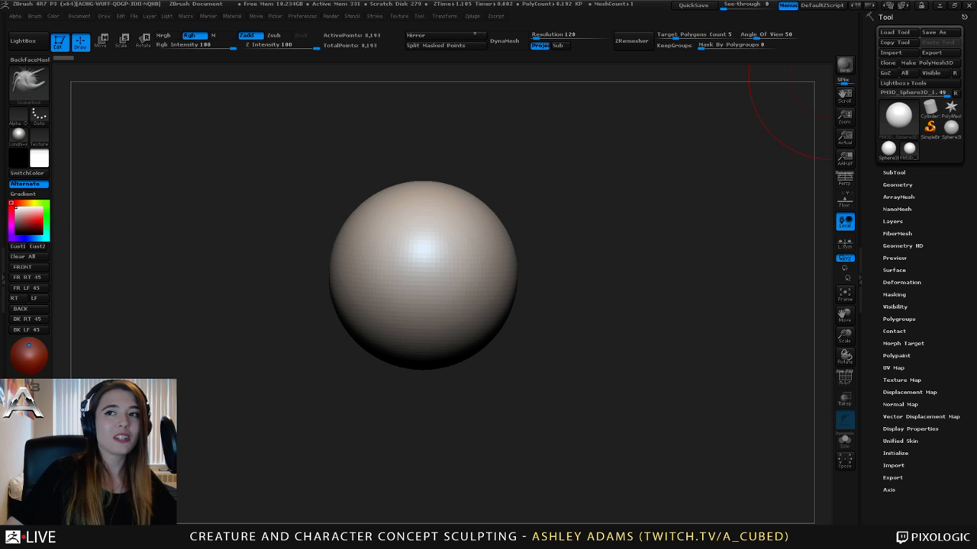
mouse_move(446, 264)
right_mouse_down()
mouse_move(527, 268)
mouse_move(465, 283)
right_mouse_up()
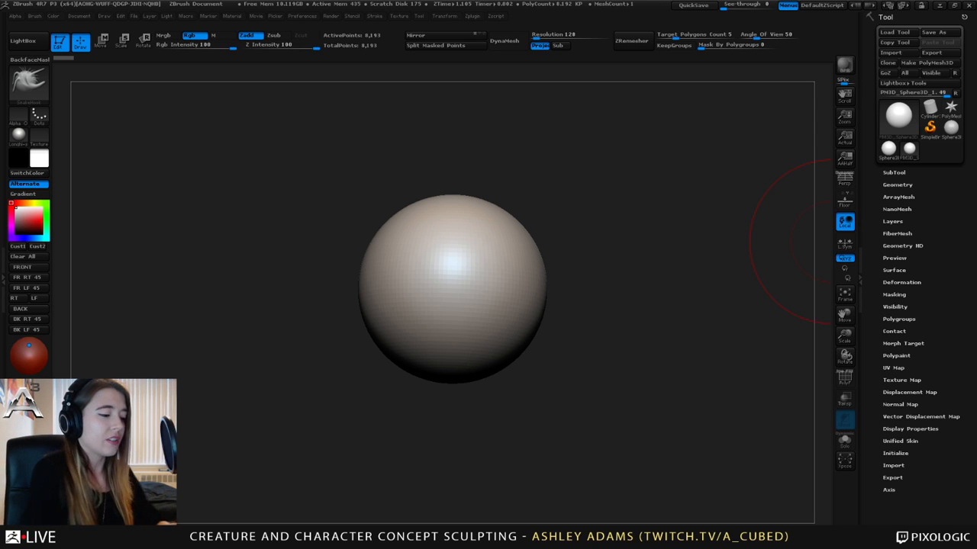
- Try moving the sphere upward along a vertical transpose line and repeat that move twice
mouse_move(395, 232)
right_mouse_down()
mouse_move(423, 241)
mouse_move(407, 246)
mouse_move(541, 266)
mouse_move(532, 290)
mouse_move(549, 270)
mouse_move(471, 268)
right_mouse_up()
key("w")
left_click_drag(451, 349, 452, 137, "shift")
right_click_drag(534, 212, 492, 211, "shift")
left_click_drag(452, 244, 451, 144)
key("1")
key("1")
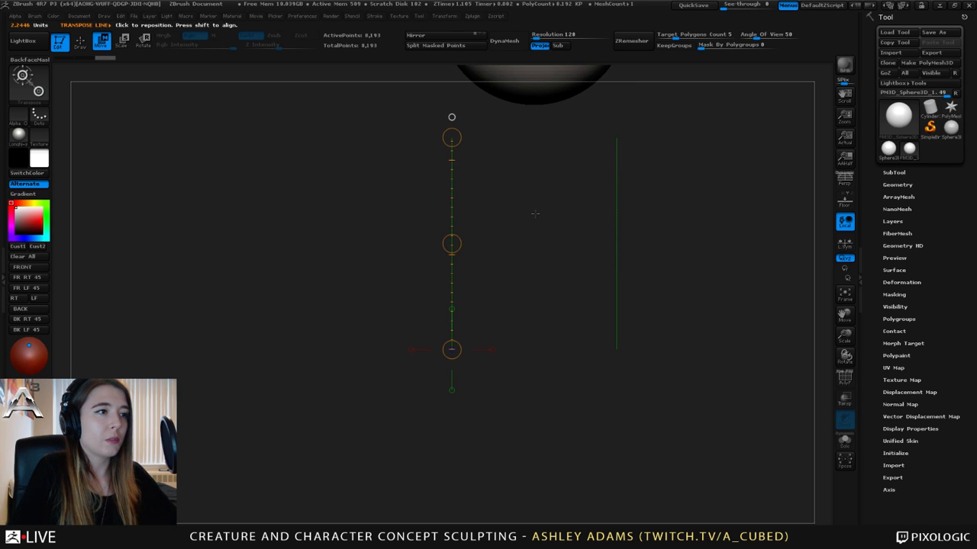
- Try stretching the sphere with a diagonal transpose line and repeat the last action four times
right_click_drag(535, 214, 486, 199, "ctrl")
left_click_drag(535, 177, 722, 255)
left_click_drag(630, 217, 702, 248)
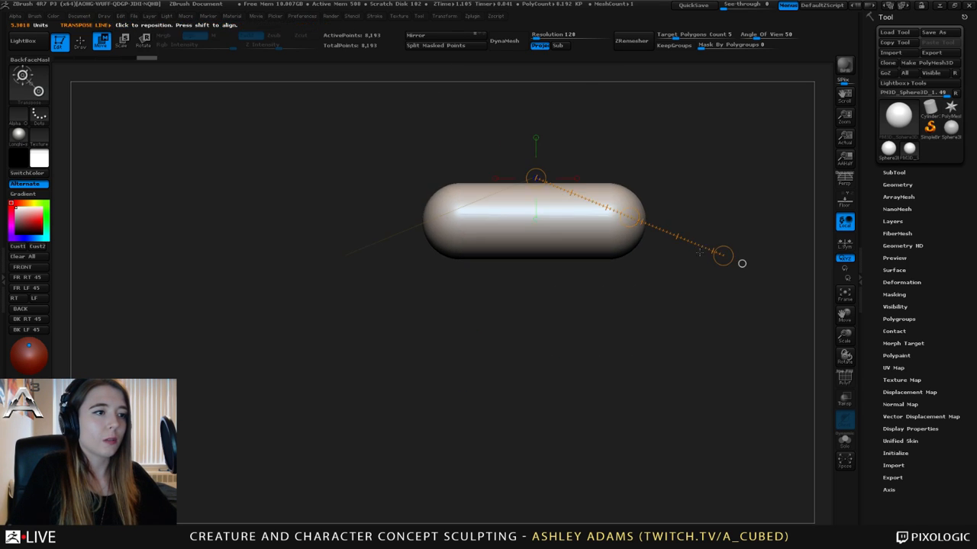
key("1")
key("1")
key("1")
key("1")
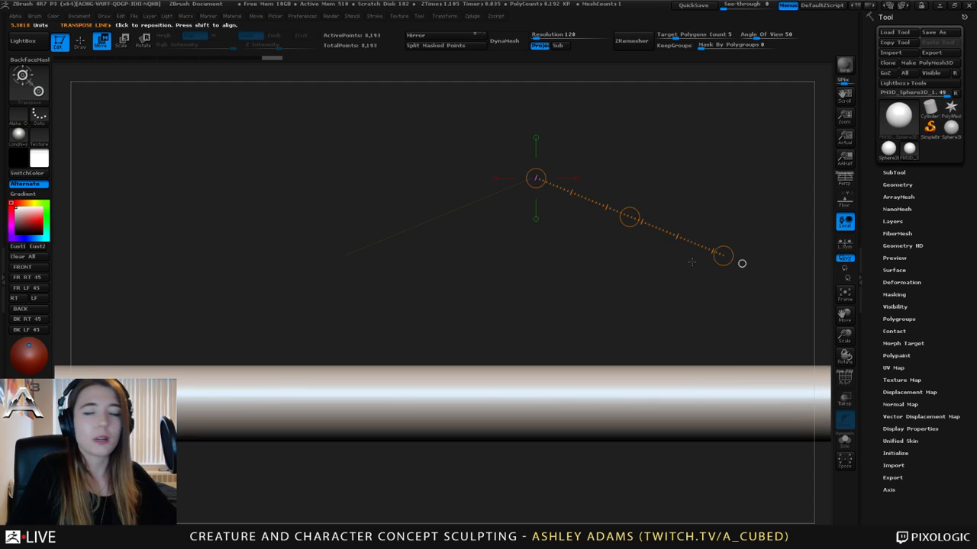
- Undo the transpose moves and stretches to restore the original sphere
key("ctrl+z")
key("ctrl+z")
key("ctrl+z")
key("ctrl+z")
key("ctrl+z")
key("ctrl+z")
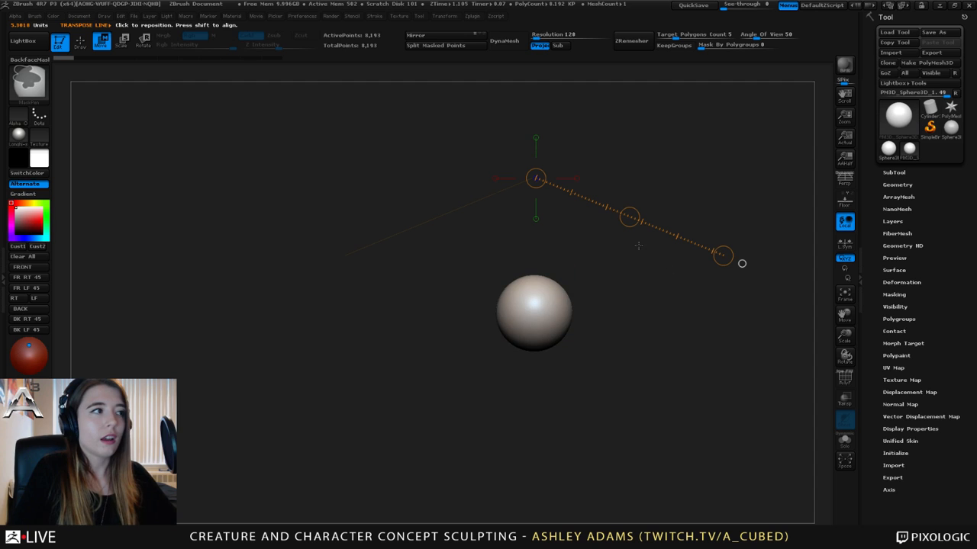
- Check the stroke modifiers, and return from the transpose mode to Draw mode with the sphere enlarged in view
left_click(374, 17)
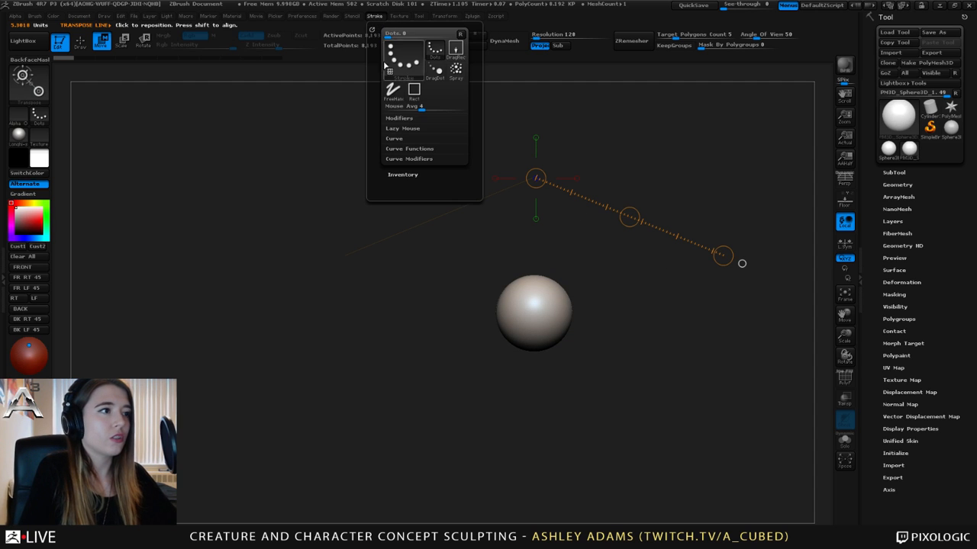
left_click(411, 119)
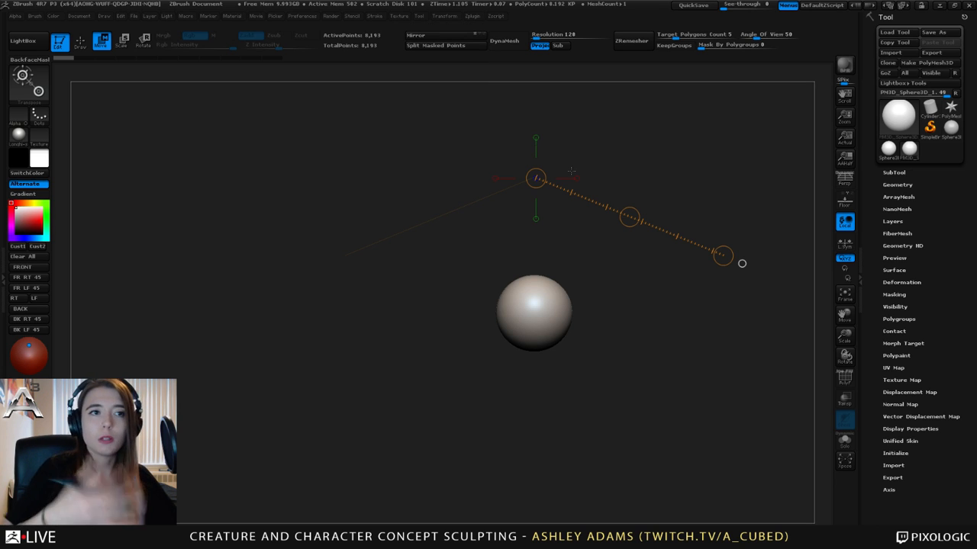
left_click_drag(411, 282, 511, 259)
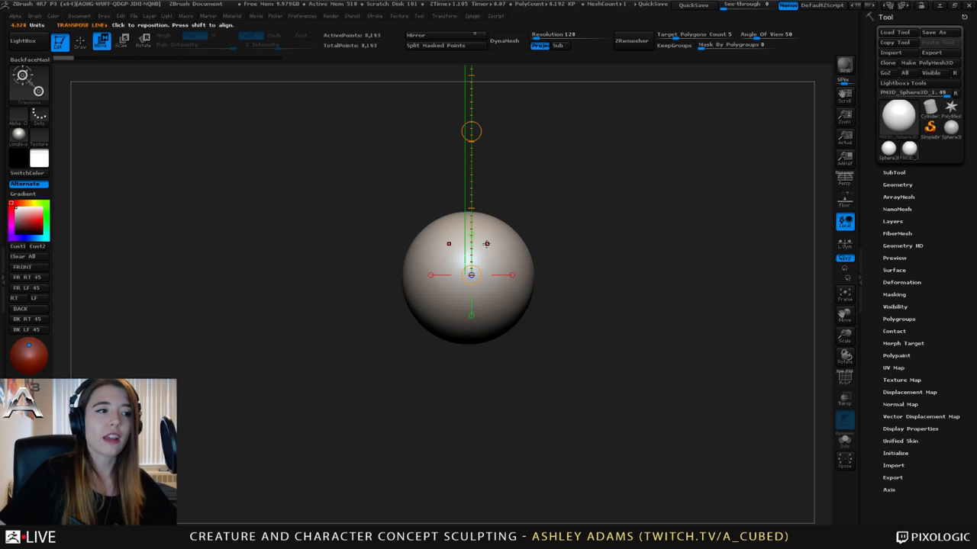
mouse_move(537, 157)
left_mouse_down()
mouse_move(545, 211)
mouse_move(493, 206)
mouse_move(521, 253)
mouse_move(407, 240)
left_mouse_up()
key("q")
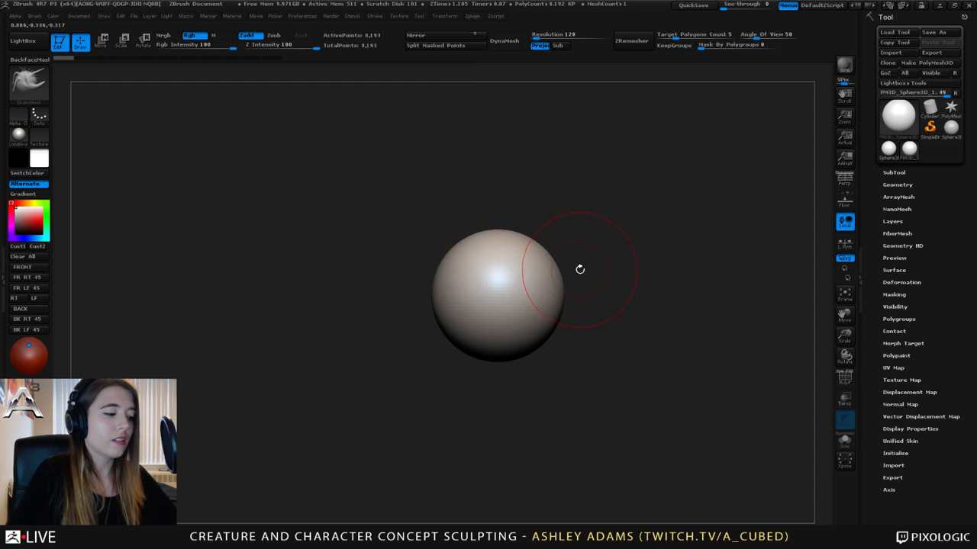
mouse_move(514, 259)
right_mouse_down("ctrl")
mouse_move(532, 283)
mouse_move(458, 237)
mouse_move(505, 284)
right_mouse_up("ctrl")
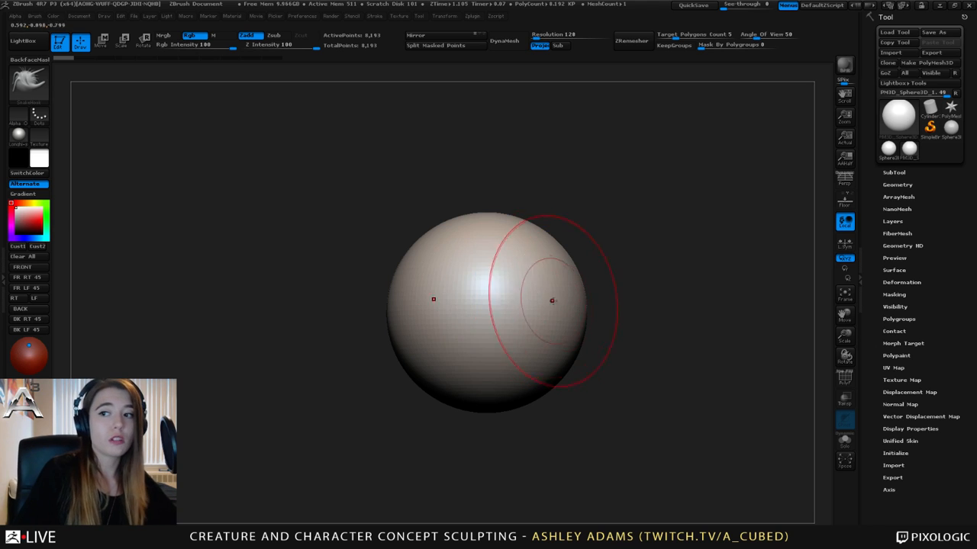
right_click_drag(573, 283, 566, 290, "alt")
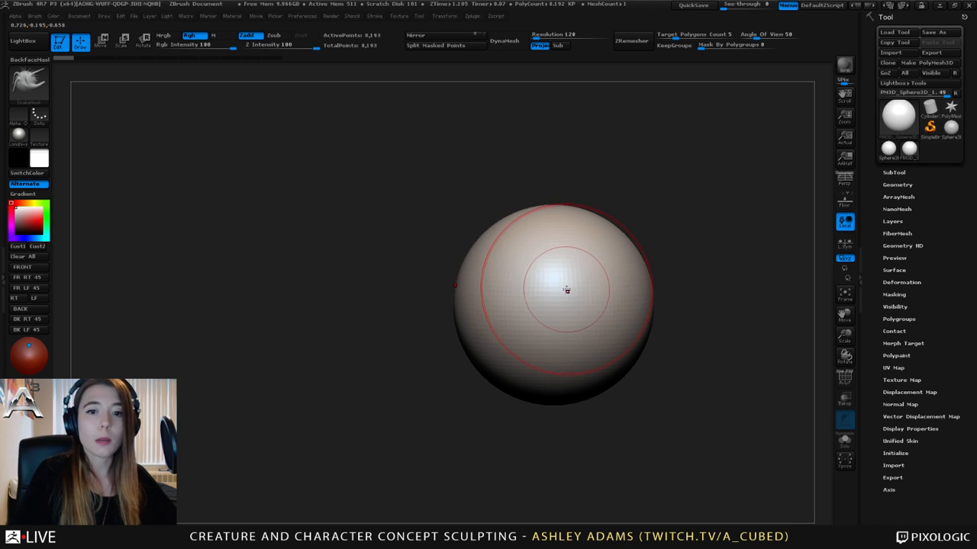
- Try the ClayBuildup brush with strokes on the side of the sphere and undo them
key("b")
key("c")
key("b")
left_click_drag(610, 251, 601, 237)
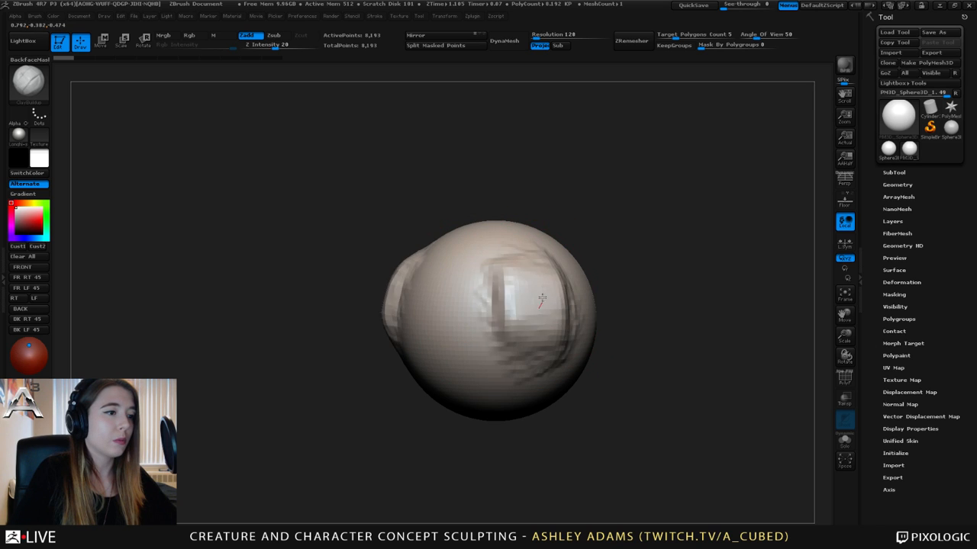
key("ctrl+z")
- Try the Dam_Standard brush on the sphere and undo its strokes
key("b")
key("d")
key("s")
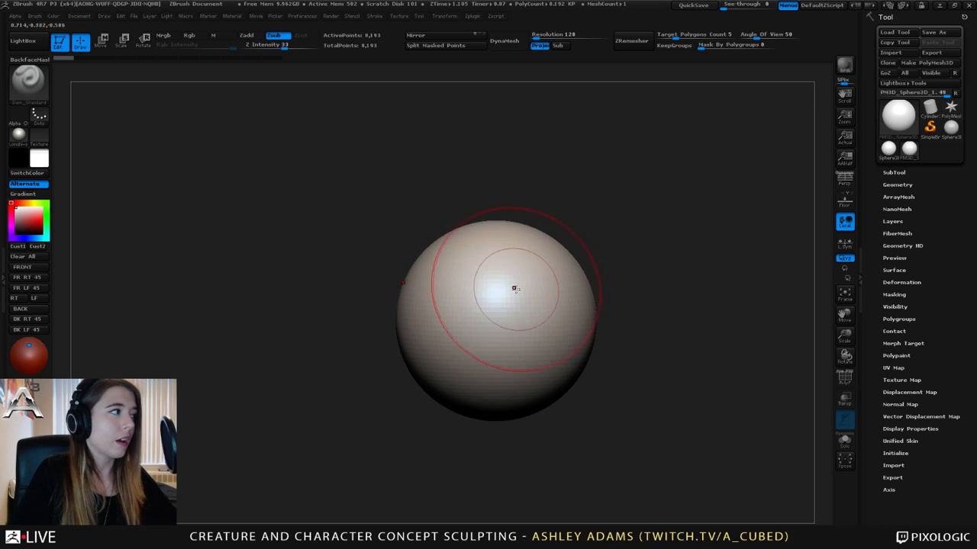
key("ctrl+z")
key("ctrl+z")
key("ctrl+z")
- Try the hPolish brush on the upper part of the sphere and undo the stroke
key("b")
key("s")
key("t")
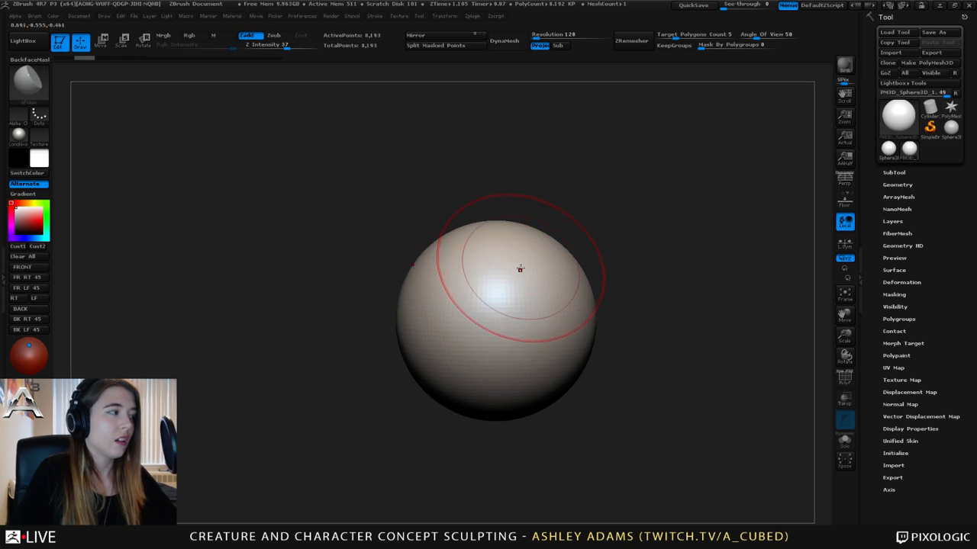
key("ctrl+z")
- Try pulling the side of the sphere outward with the SnakeHook brush and undo the pull
key("b")
key("s")
key("h")
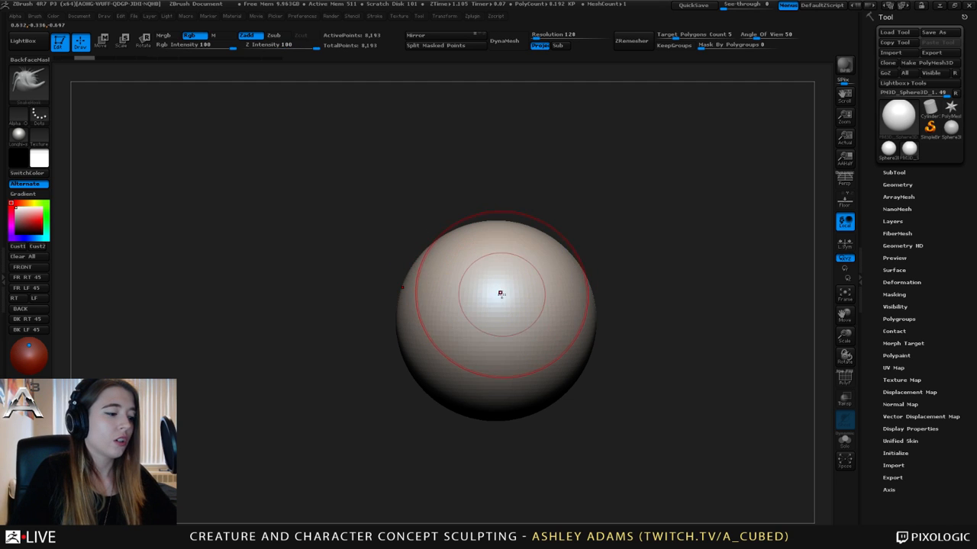
left_click_drag(557, 280, 606, 240)
key("ctrl+z")
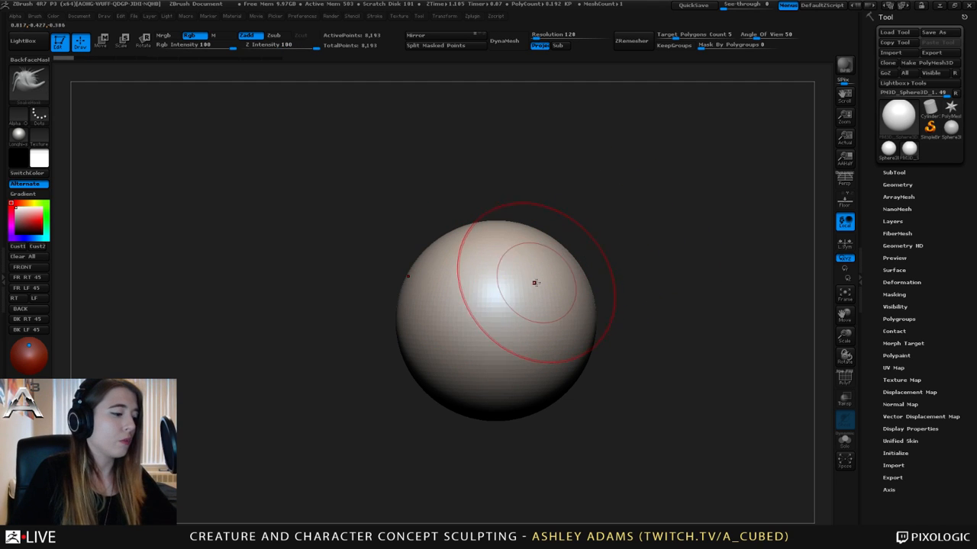
- Try inflating the sphere's surface with the Inflat brush and undo the stroke
key("b")
key("i")
key("n")
left_click_drag(626, 290, 573, 290, "alt")
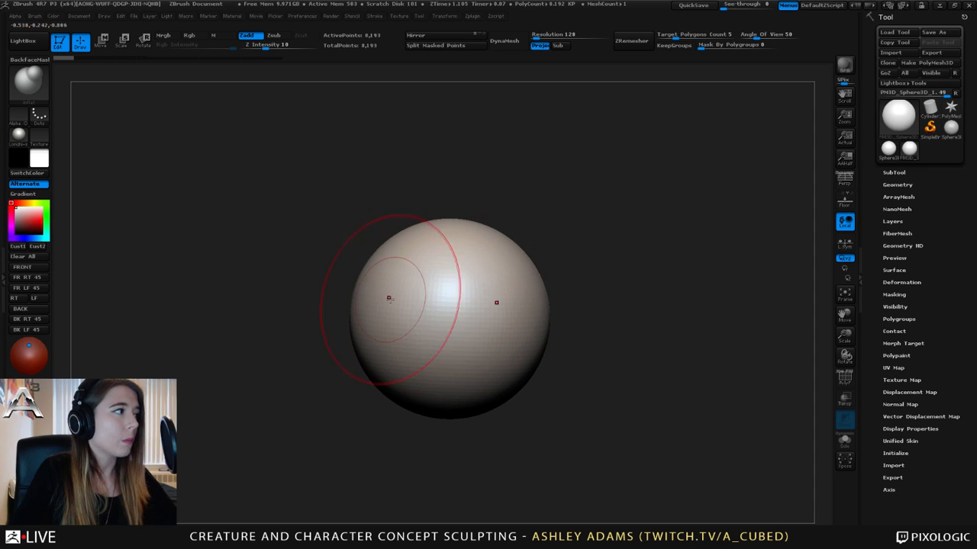
left_click_drag(518, 300, 397, 252)
key("ctrl+z")
- Try the Standard brush with strokes on the upper sides of the sphere and undo them
key("b")
key("s")
key("t")
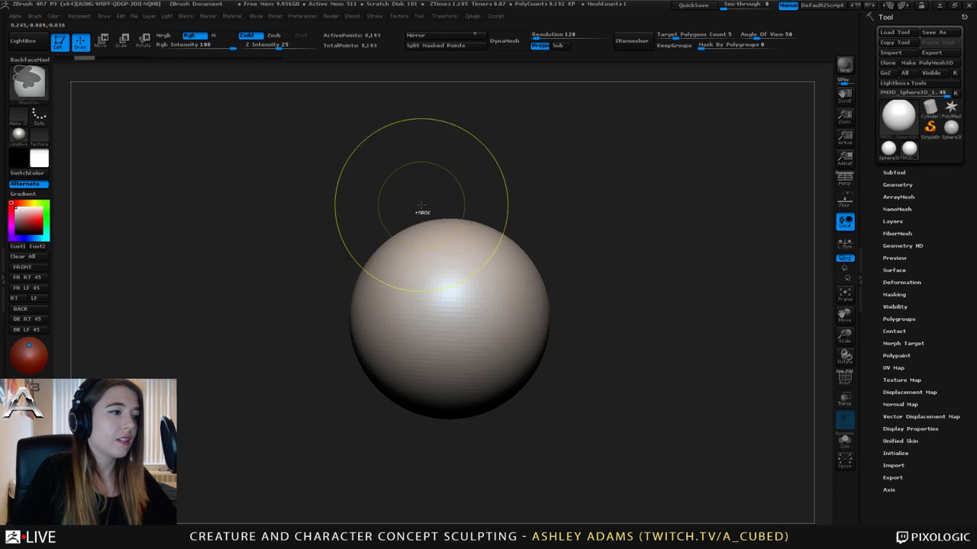
mouse_move(507, 256)
left_mouse_down()
mouse_move(489, 237)
mouse_move(521, 238)
mouse_move(492, 244)
left_mouse_up()
key("ctrl+z")
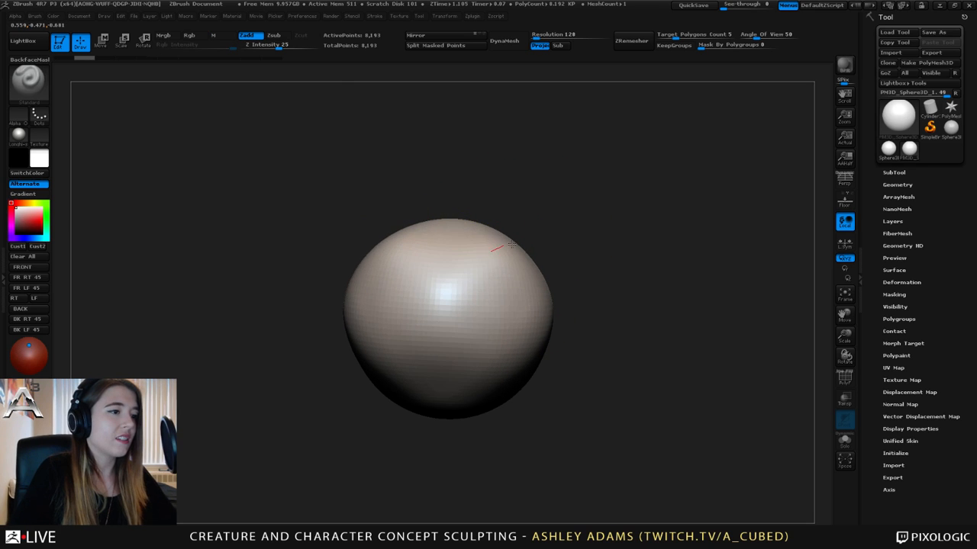
key("ctrl+z")
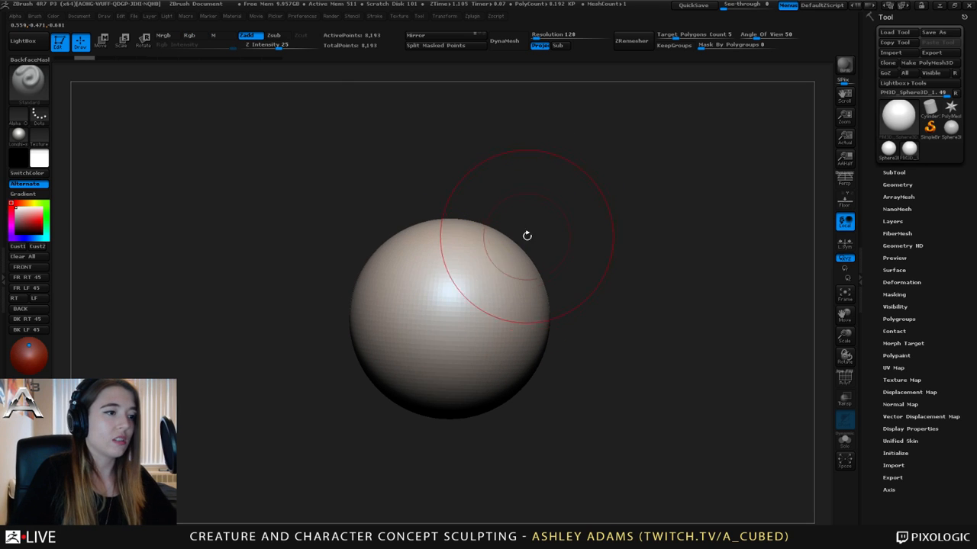
- Try the ClayTubes brush with a stroke across the top of the sphere and undo it
left_click(20, 118)
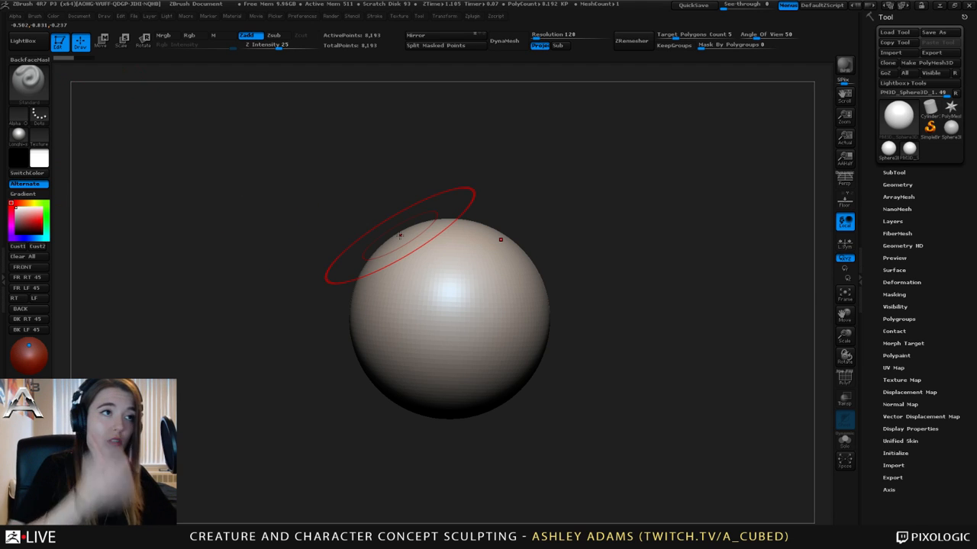
key("b")
key("c")
key("t")
mouse_move(512, 218)
left_mouse_down()
mouse_move(506, 283)
mouse_move(532, 288)
mouse_move(488, 313)
mouse_move(456, 263)
left_mouse_up()
key("ctrl+z")
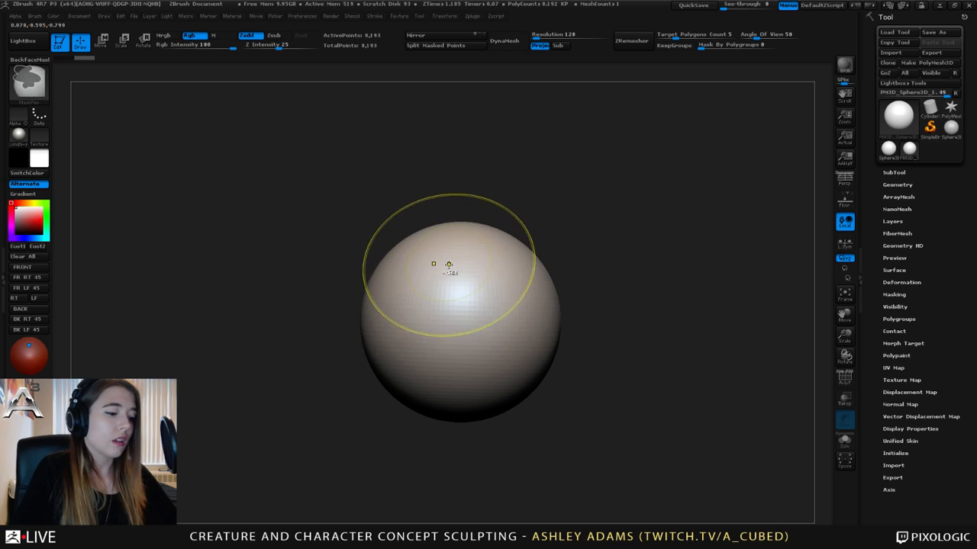
- Try flattening planes into the sphere with the TrimDynamic brush and undo them
key("b")
key("t")
key("d")
left_click_drag(549, 328, 496, 321)
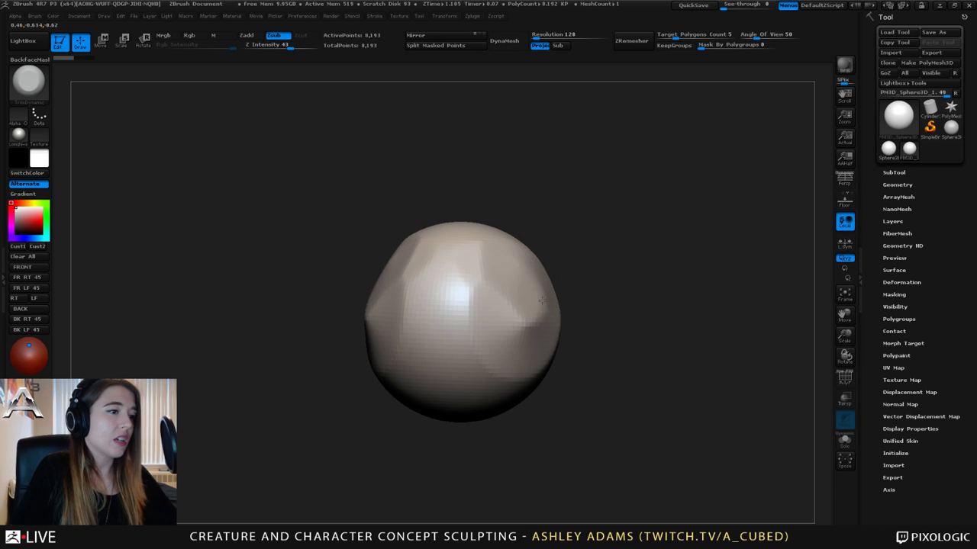
key("ctrl+z")
key("ctrl+z")
- Try the Pinch brush along the upper side of the sphere and undo the stroke
key("b")
key("p")
key("i")
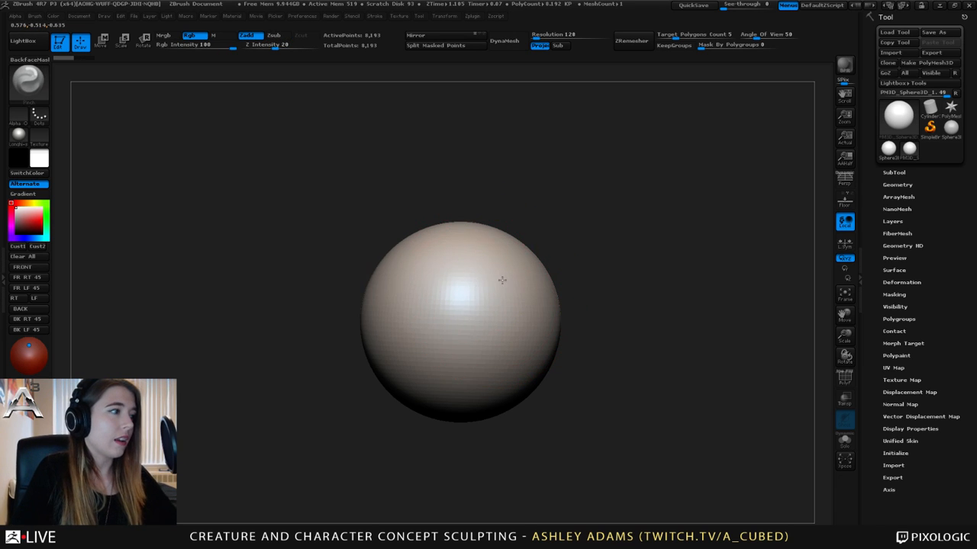
mouse_move(502, 281)
left_mouse_down()
mouse_move(512, 248)
mouse_move(526, 267)
mouse_move(527, 228)
left_mouse_up()
key("ctrl+z")
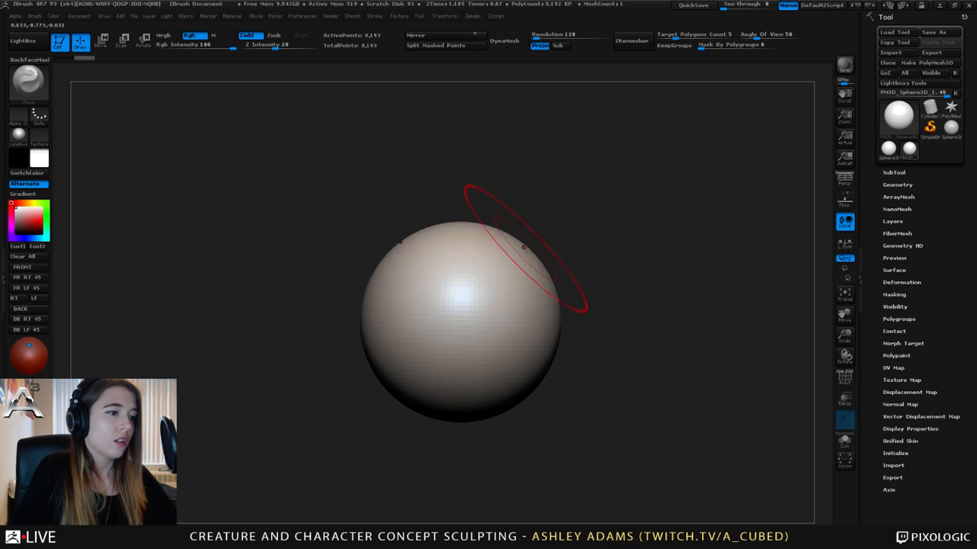
- Try a subtractive carving brush with Z Intensity 33 on the side of the sphere and undo the stroke
key("b")
key("m")
key("f")
mouse_move(420, 197)
left_mouse_down()
mouse_move(397, 229)
mouse_move(462, 295)
left_mouse_up()
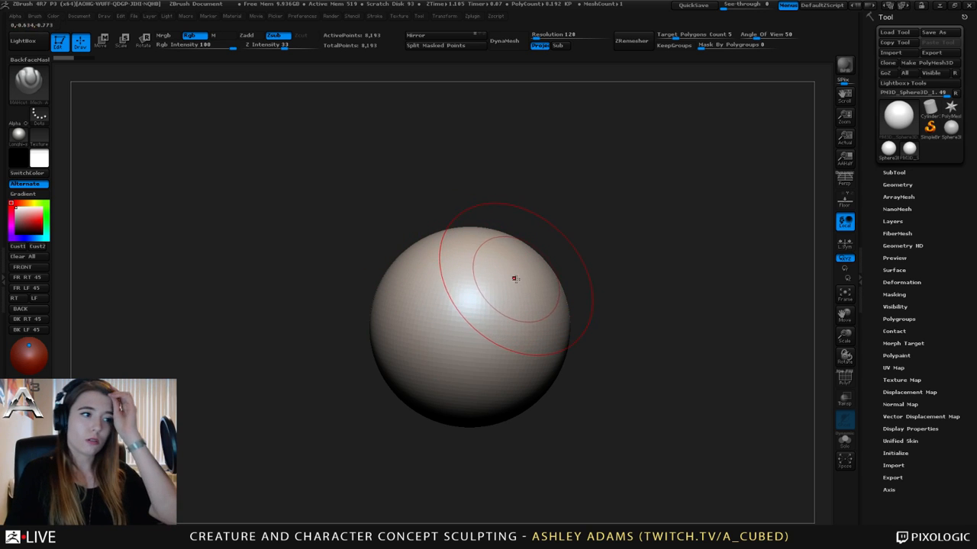
right_click_drag(539, 264, 496, 273)
left_click_drag(582, 273, 531, 348)
right_click_drag(563, 344, 580, 283, "ctrl")
key("ctrl+z")
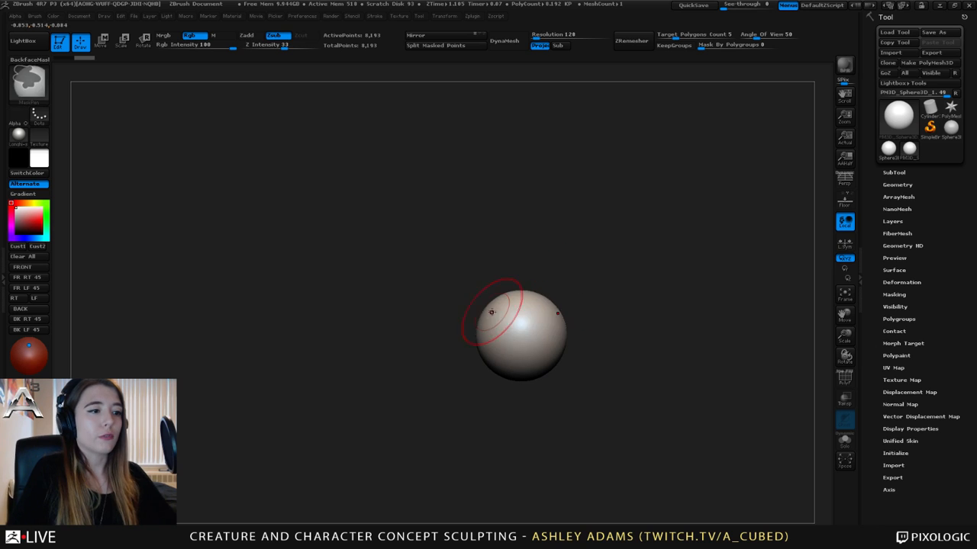
- Carve diagonal test grooves across the zoomed-out sphere with the same subtractive brush and undo them all
left_click_drag(493, 312, 535, 362)
key("ctrl+z")
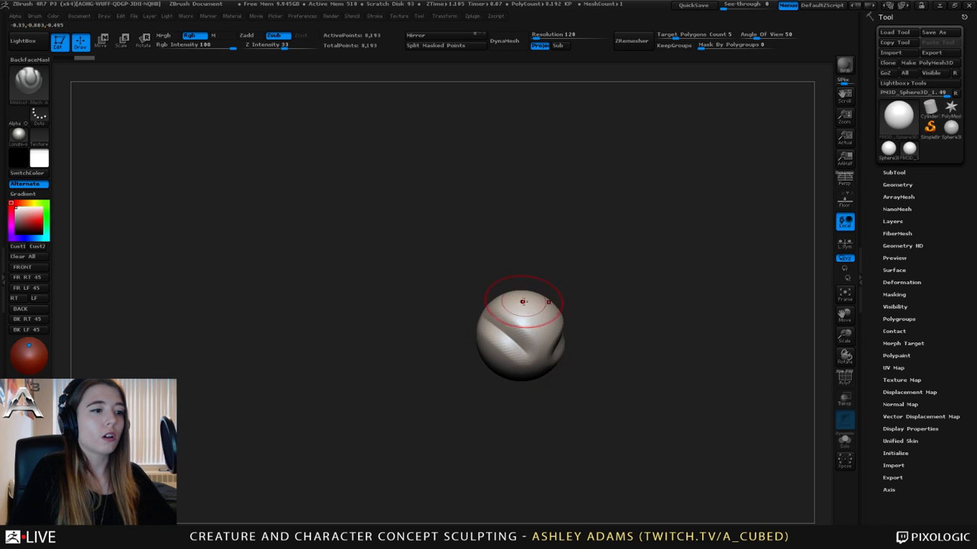
right_click_drag(523, 301, 547, 319)
key("ctrl+z")
left_click_drag(534, 354, 594, 304)
mouse_move(625, 308)
right_mouse_down()
mouse_move(580, 393)
mouse_move(592, 338)
mouse_move(548, 340)
mouse_move(480, 403)
right_mouse_up()
key("ctrl+z")
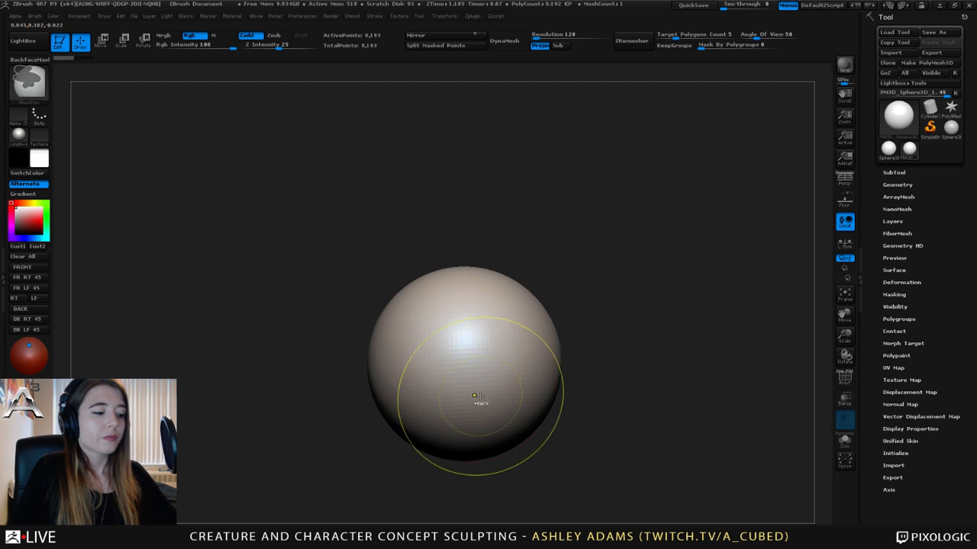
- Switch back to the SnakeHook brush and centre the untouched sphere for sculpting
key("b")
key("s")
key("h")
right_click_drag(470, 320, 450, 286, "alt")
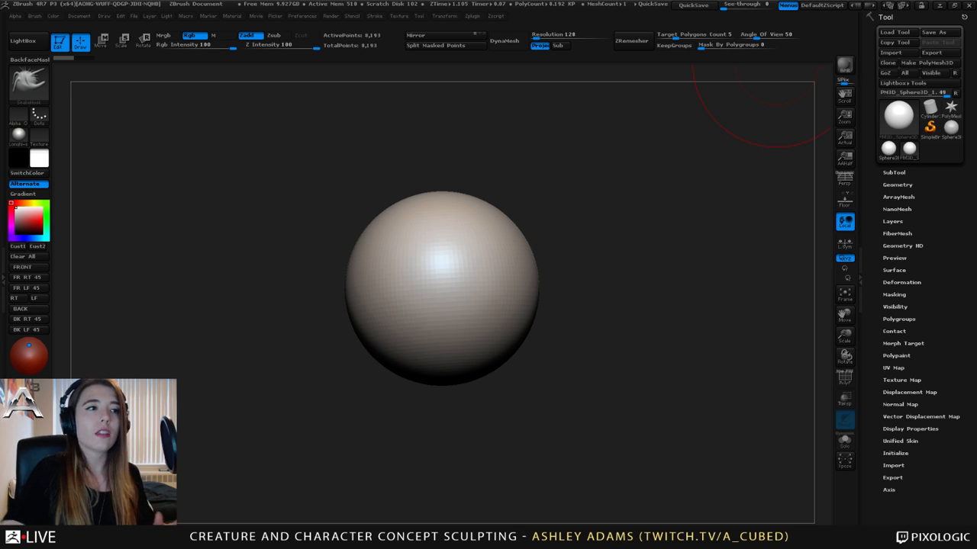
mouse_move(594, 304)
left_mouse_down("alt")
mouse_move(646, 275)
mouse_move(534, 170)
mouse_move(493, 320)
mouse_move(458, 320)
mouse_move(496, 282)
mouse_move(557, 295)
left_mouse_up("alt")
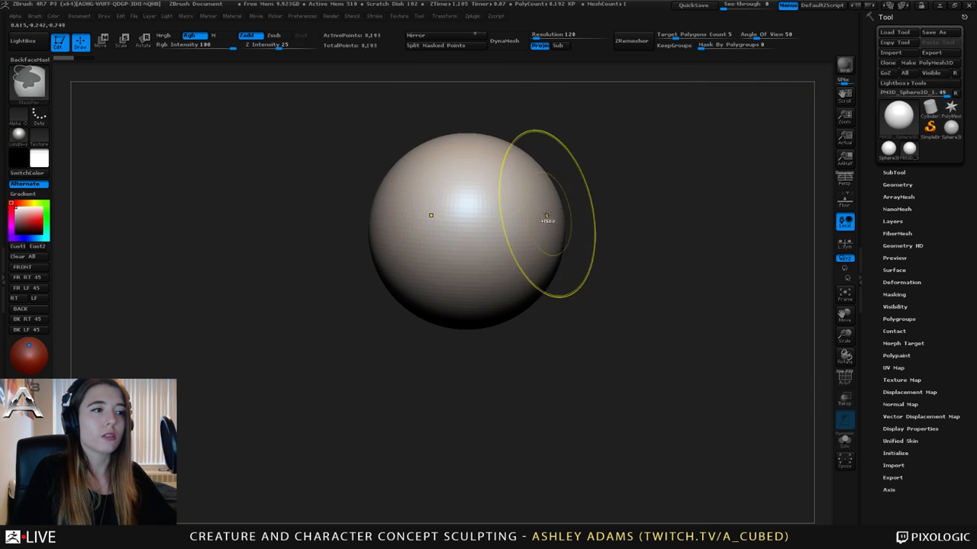
mouse_move(525, 197)
right_mouse_down("alt")
mouse_move(519, 171)
mouse_move(526, 254)
right_mouse_up("alt")
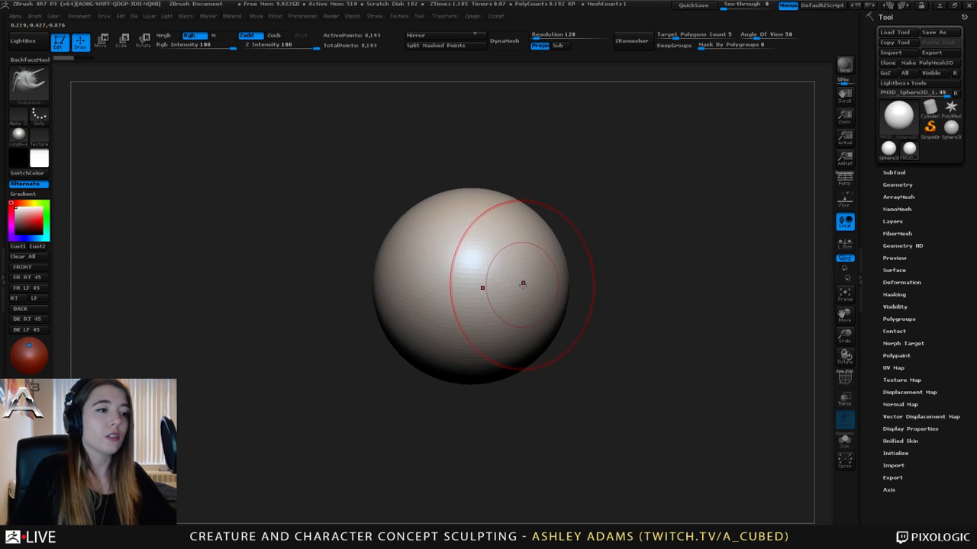
- Try a SnakeHook pull on the side of the enlarged sphere and undo the stroke
right_click_drag(529, 308, 492, 224, "ctrl")
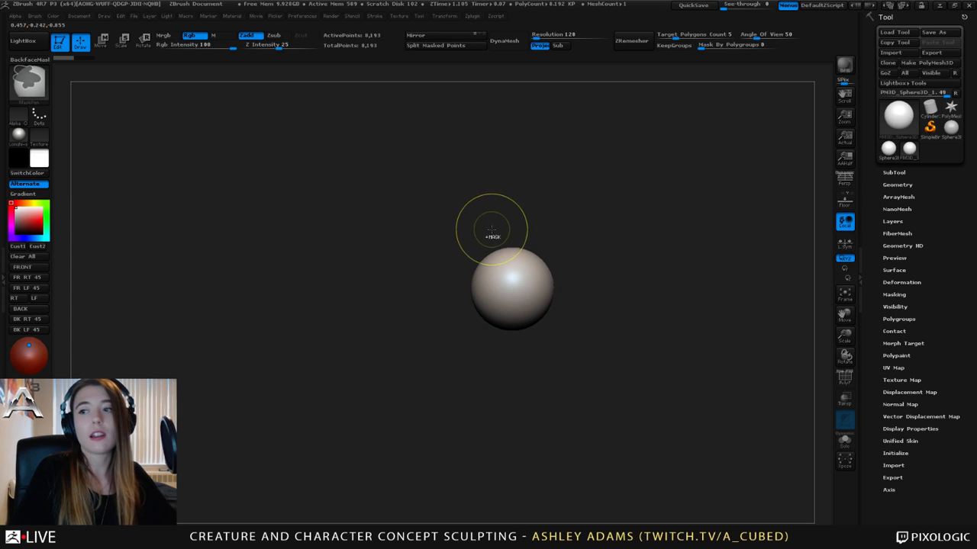
right_click_drag(534, 272, 433, 238, "alt")
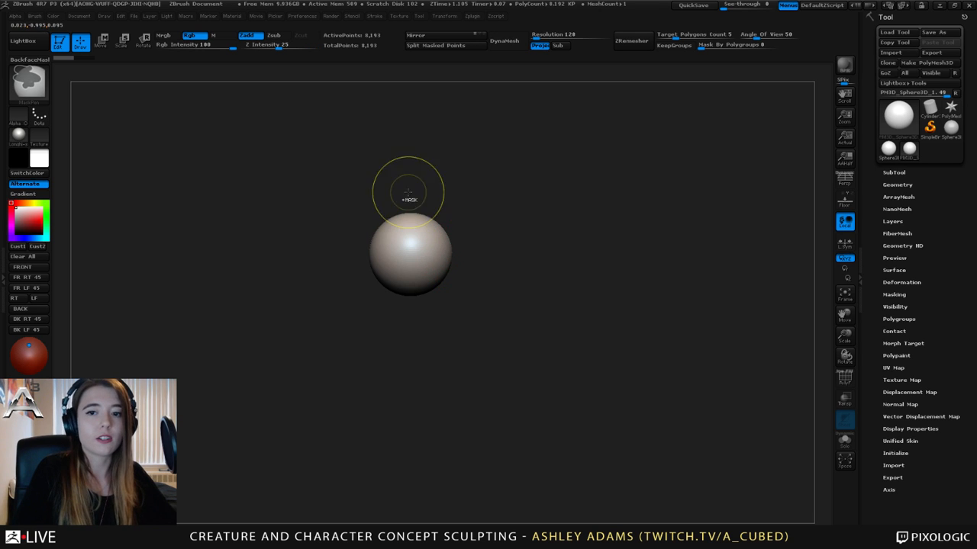
right_click_drag(407, 191, 498, 355, "ctrl")
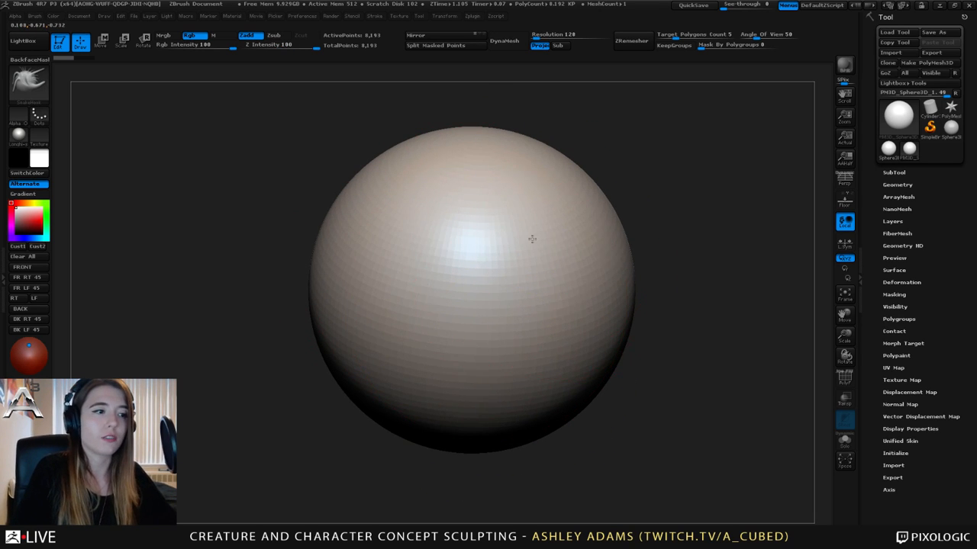
left_click_drag(530, 235, 562, 343)
key("ctrl+z")
- Try moving the whole sphere vertically with a Move transpose line about 4.33 units long
right_click_drag(574, 334, 569, 314, "ctrl")
key("w")
left_click_drag(554, 305, 554, 92, "shift")
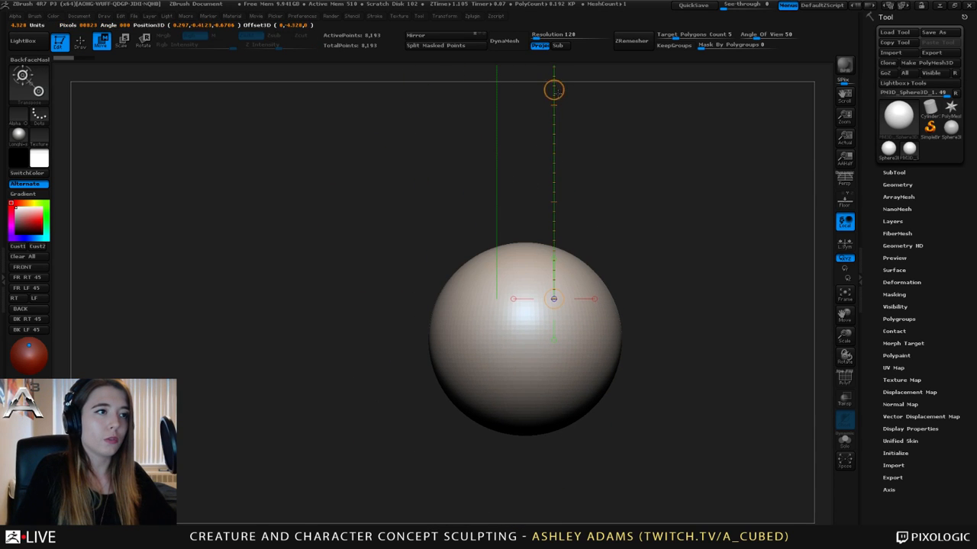
left_click_drag(554, 390, 554, 181, "shift")
left_click(554, 181)
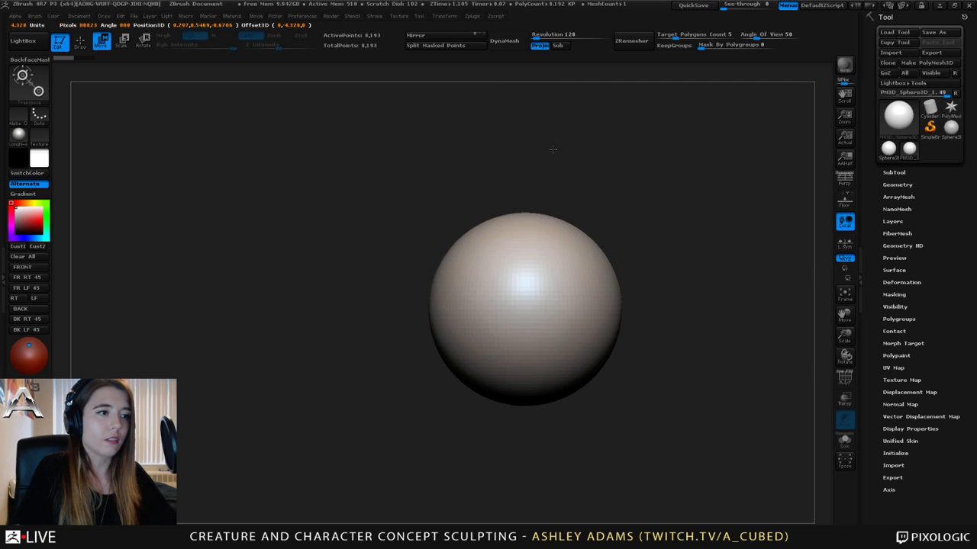
left_click(554, 182)
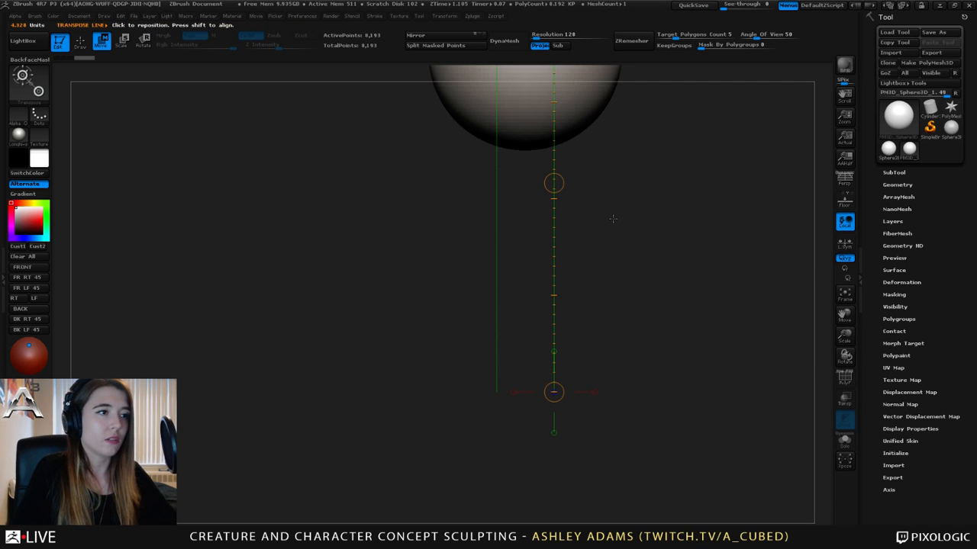
key("minus")
key("minus")
key("minus")
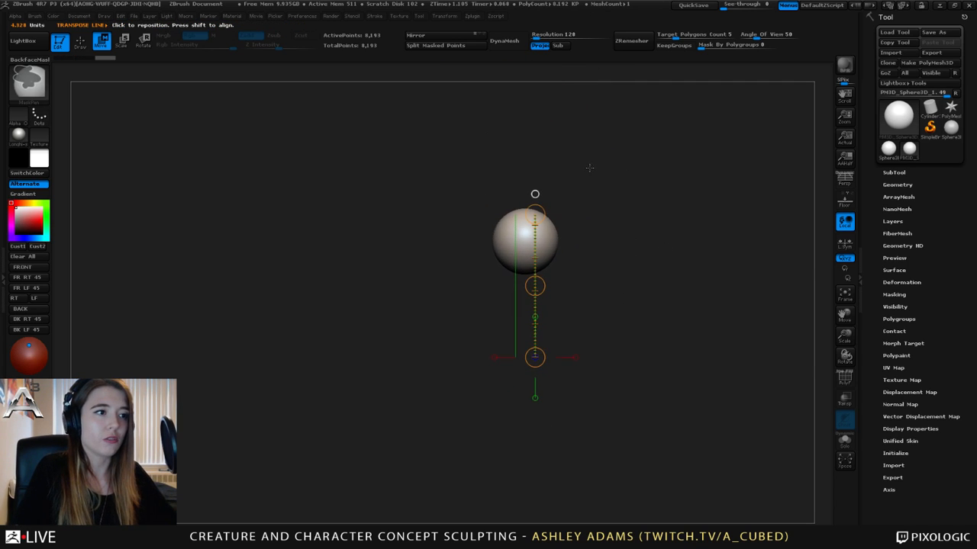
- Undo the transpose moves back to the sphere's initial history state
key("ctrl+z")
key("ctrl+z")
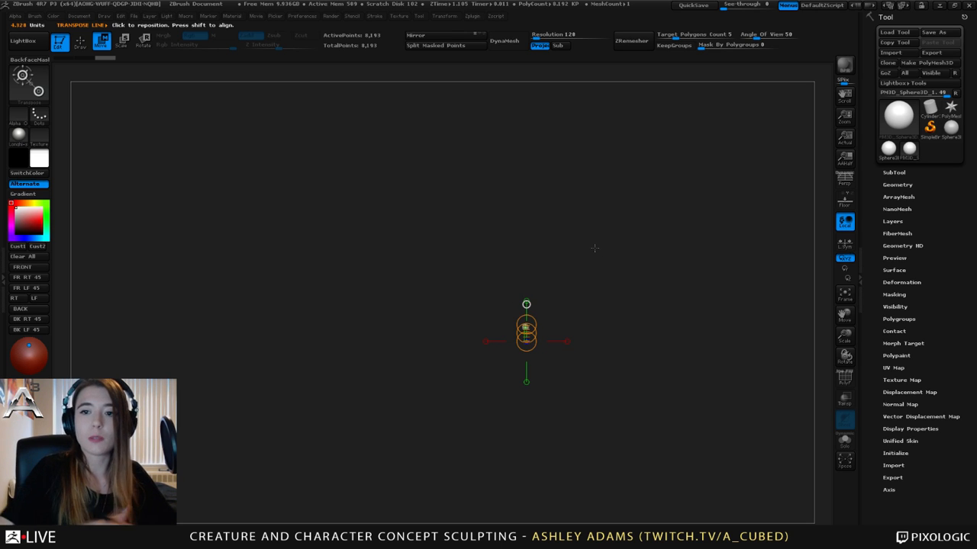
key("ctrl+z")
key("ctrl+z")
key("ctrl+z")
key("ctrl+z")
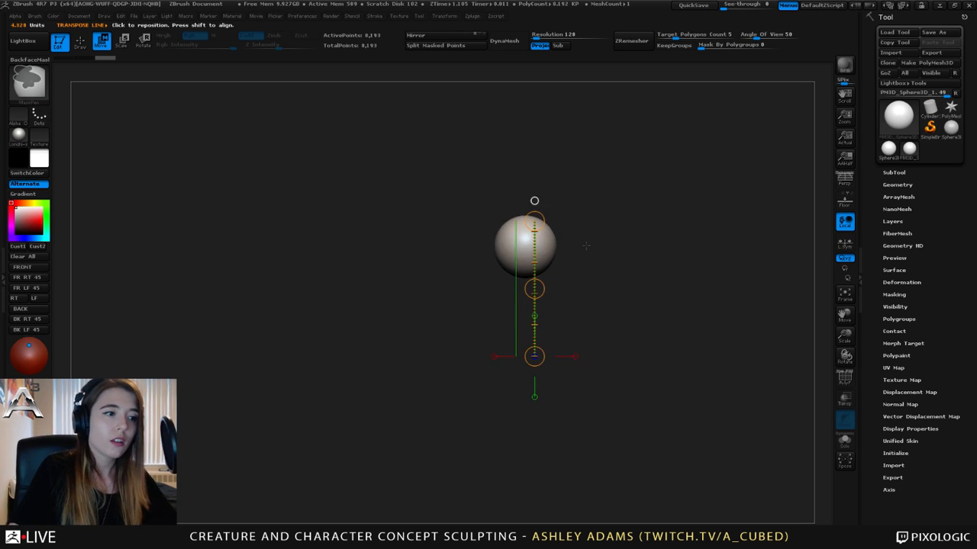
key("ctrl+z")
key("ctrl+z")
key("ctrl+z")
key("ctrl+z")
key("ctrl+z")
key("ctrl+z")
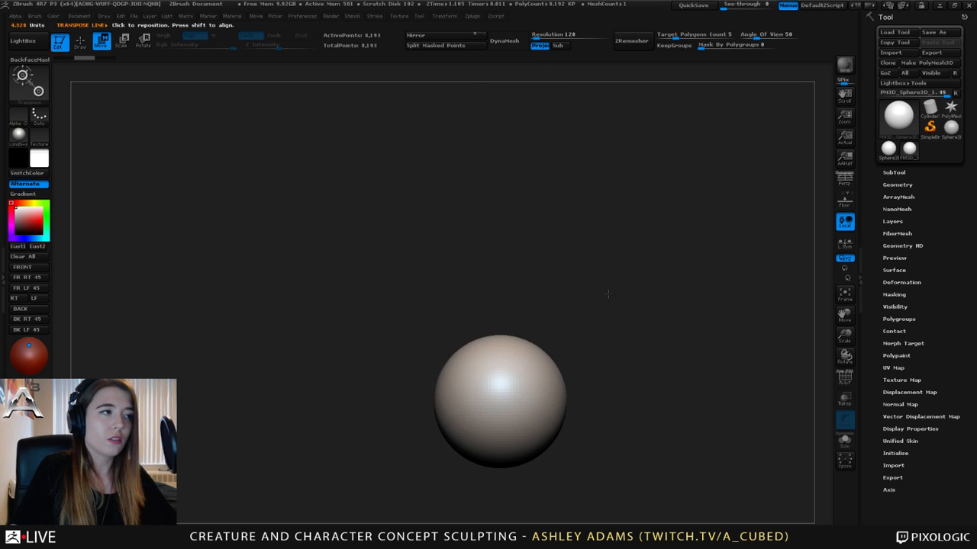
key("ctrl+z")
key("ctrl+z")
key("ctrl+z")
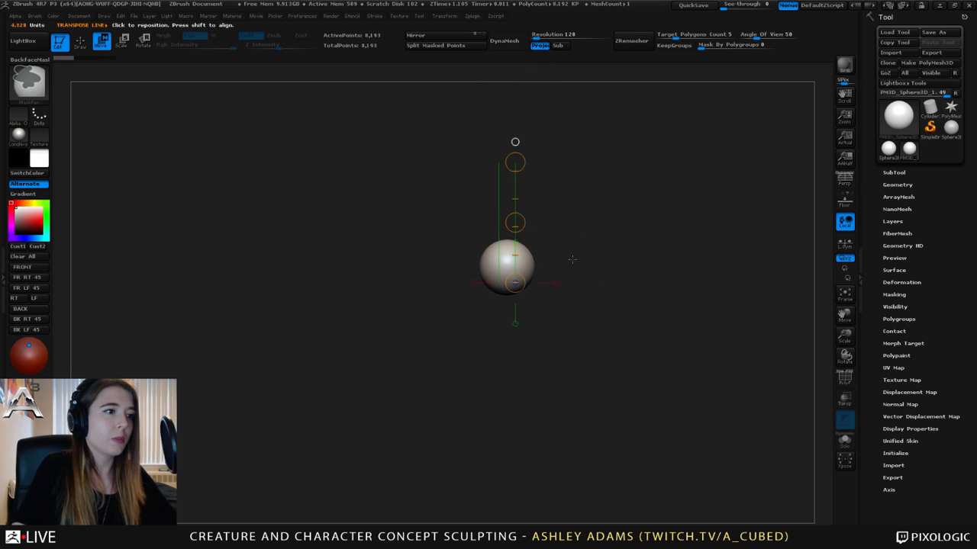
key("ctrl+z")
- Try scaling the sphere with the Scale transpose line and return to the initial undo-history state
key("e")
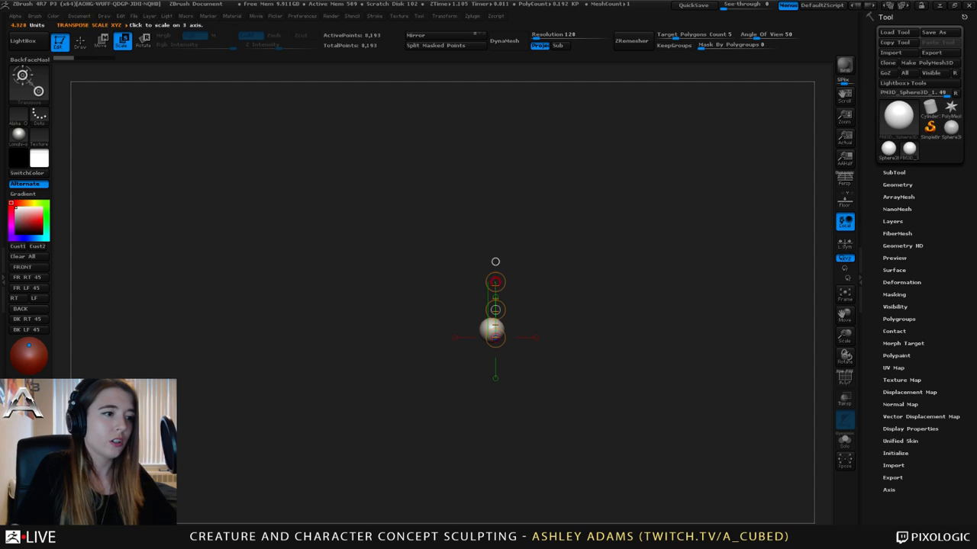
key("ctrl+z")
key("ctrl+z")
key("ctrl+shift+z")
key("ctrl+shift+z")
key("ctrl+shift+z")
key("ctrl+shift+z")
key("ctrl+shift+z")
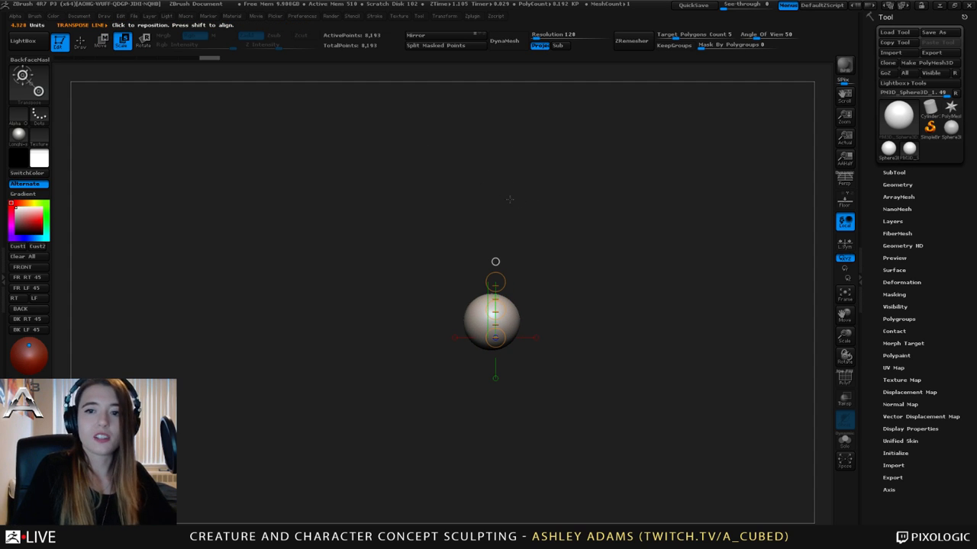
left_click(76, 59)
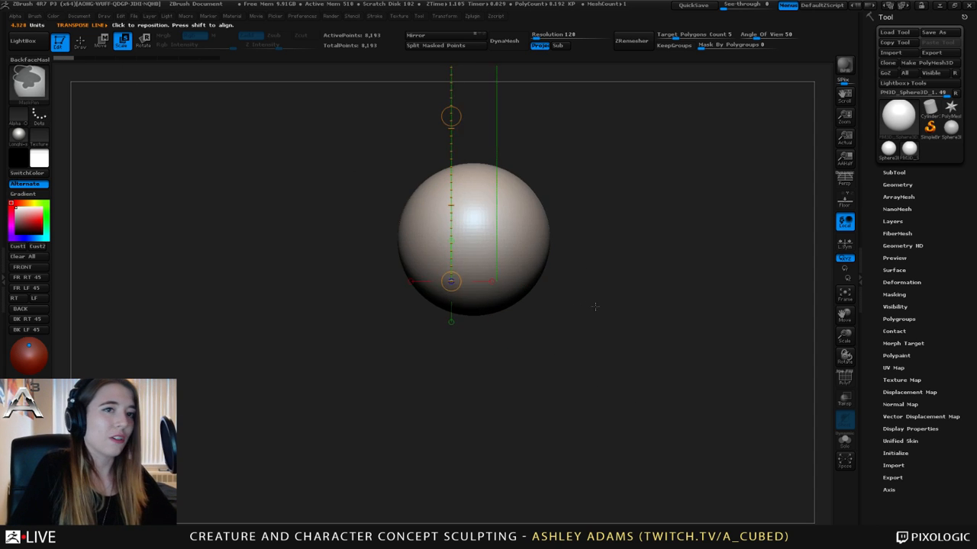
key("ctrl+shift+z")
key("ctrl+shift+z")
key("ctrl+shift+z")
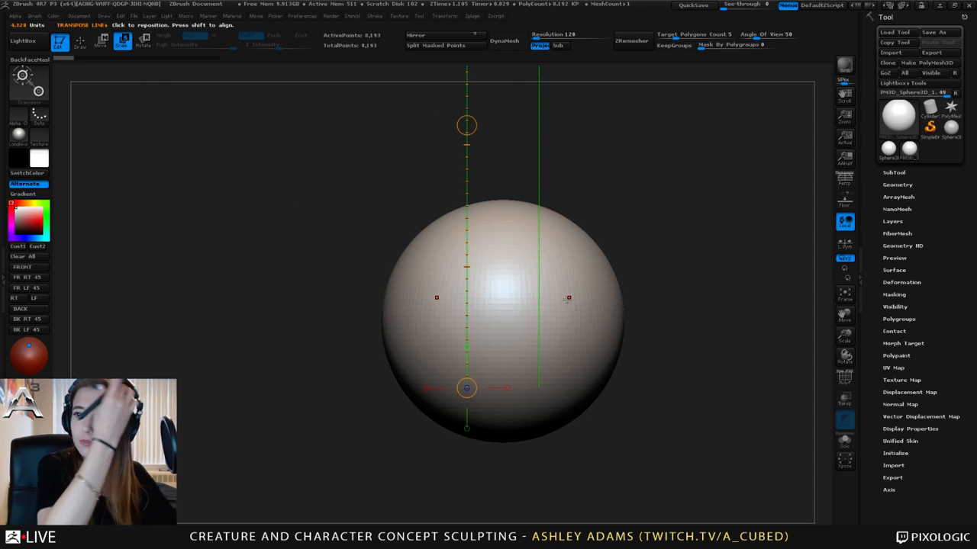
key("ctrl+shift+z")
key("ctrl+shift+z")
key("ctrl+shift+z")
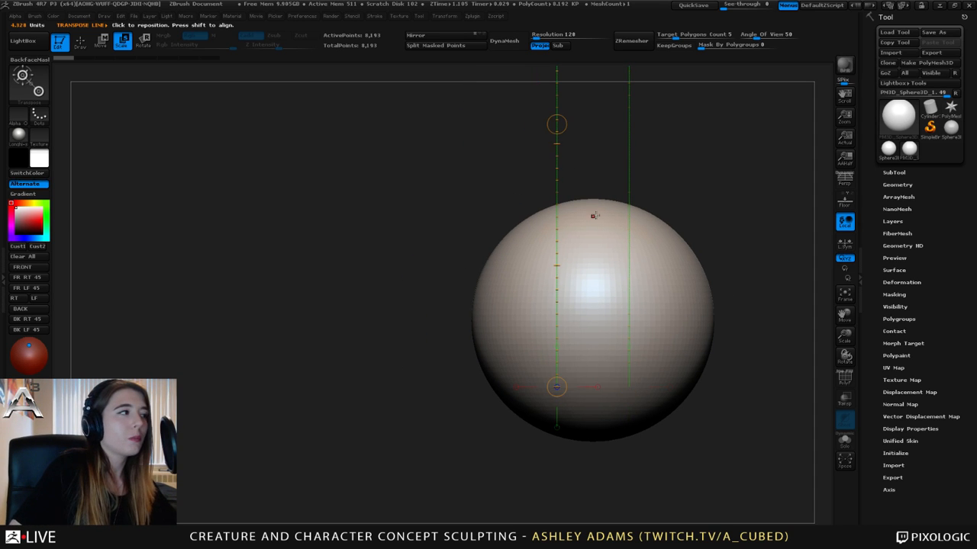
- Return to Draw mode, pull the sphere into a long curved creature head with a large SnakeHook brush, and DynaMesh it at resolution 128
key("q")
mouse_move(702, 248)
right_mouse_down("alt")
mouse_move(640, 228)
mouse_move(573, 283)
right_mouse_up("alt")
key("space")
left_click_drag(564, 285, 580, 288)
right_click_drag(571, 304, 588, 262, "alt")
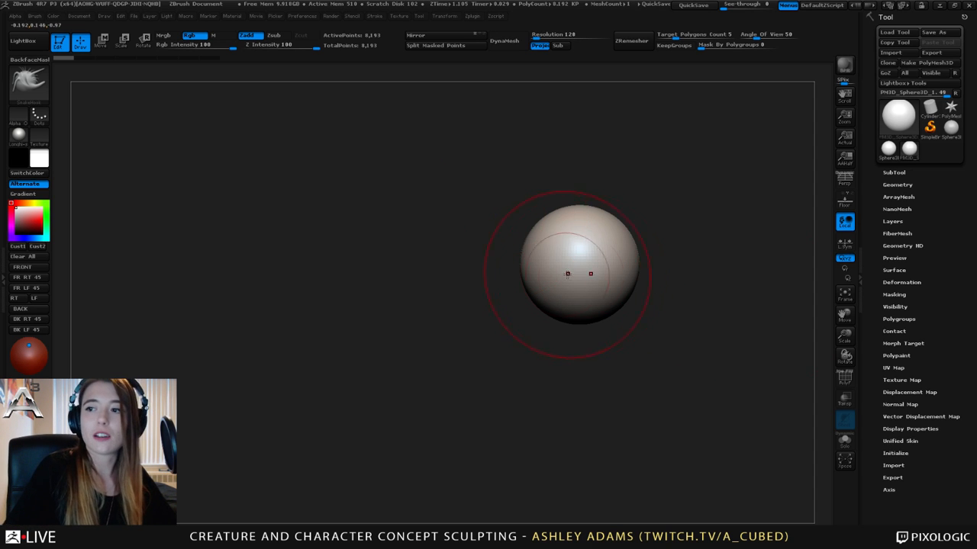
mouse_move(579, 292)
right_mouse_down()
mouse_move(593, 292)
mouse_move(595, 267)
mouse_move(508, 297)
right_mouse_up()
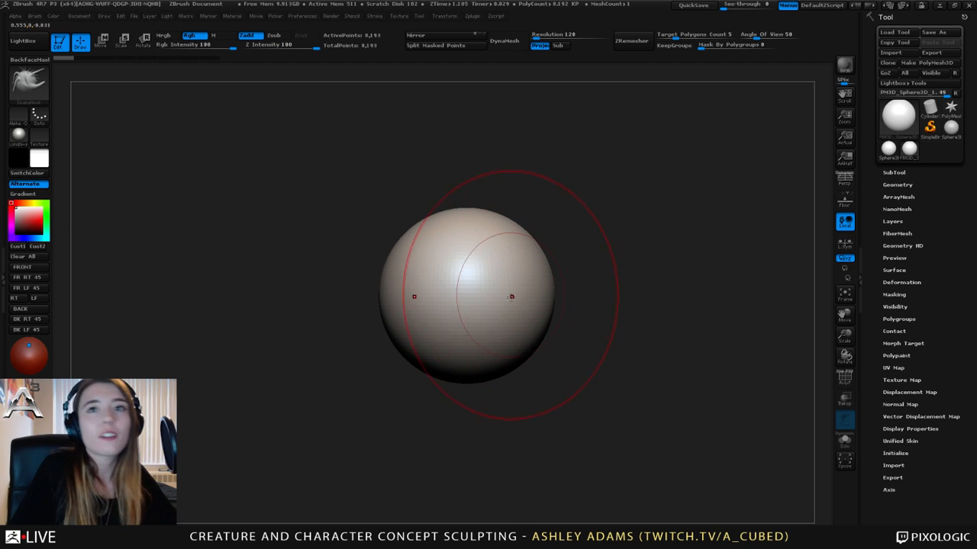
mouse_move(514, 308)
right_mouse_down("alt")
mouse_move(583, 301)
mouse_move(582, 338)
mouse_move(576, 277)
mouse_move(570, 290)
right_mouse_up("alt")
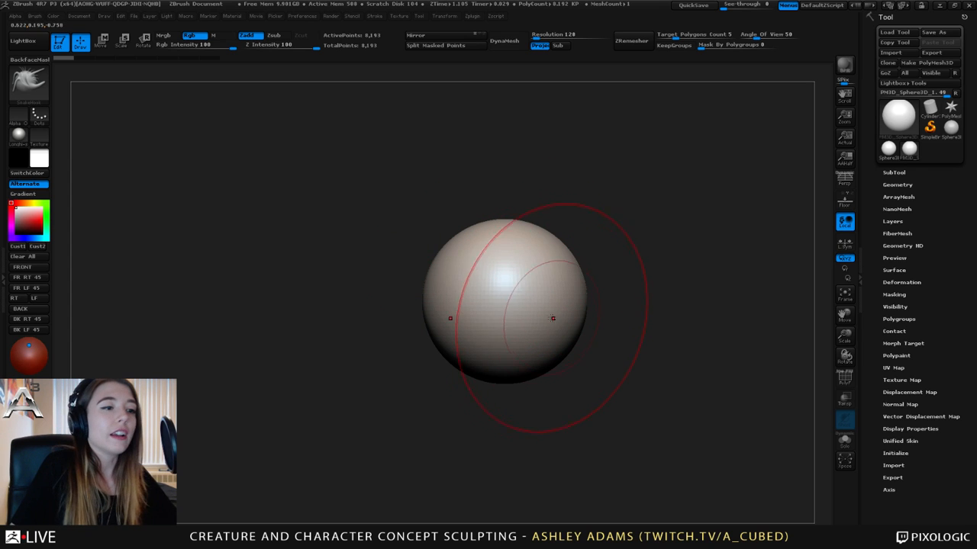
left_click_drag(521, 346, 608, 298)
mouse_move(567, 261)
left_mouse_down()
mouse_move(633, 290)
mouse_move(374, 305)
mouse_move(279, 345)
left_mouse_up()
mouse_move(427, 381)
left_mouse_down()
mouse_move(475, 338)
mouse_move(383, 342)
mouse_move(316, 369)
mouse_move(371, 344)
mouse_move(450, 283)
mouse_move(447, 305)
mouse_move(422, 293)
mouse_move(451, 319)
mouse_move(442, 322)
mouse_move(529, 293)
mouse_move(434, 330)
mouse_move(501, 320)
mouse_move(404, 290)
mouse_move(435, 258)
mouse_move(448, 338)
mouse_move(493, 332)
mouse_move(407, 202)
left_mouse_up()
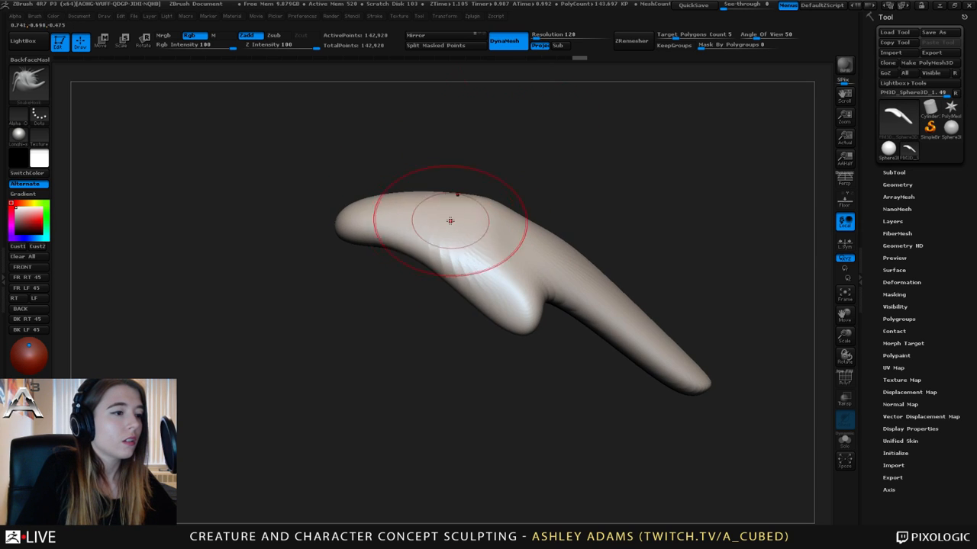
- Smooth the stretched ridges on the head and flatten its surfaces into planes with the hPolish brush at Z Intensity 37
key("shift")
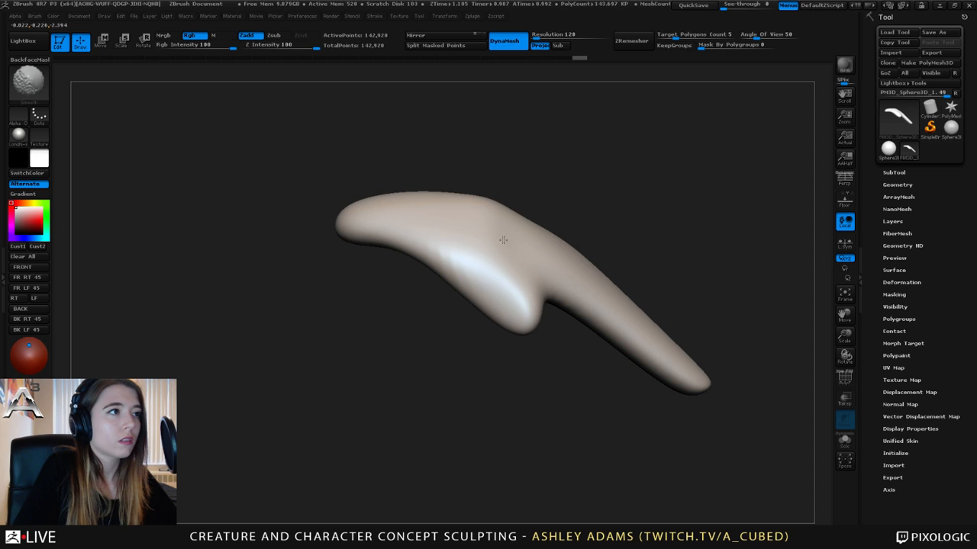
mouse_move(502, 241)
left_mouse_down("shift")
mouse_move(430, 240)
mouse_move(381, 186)
left_mouse_up("shift")
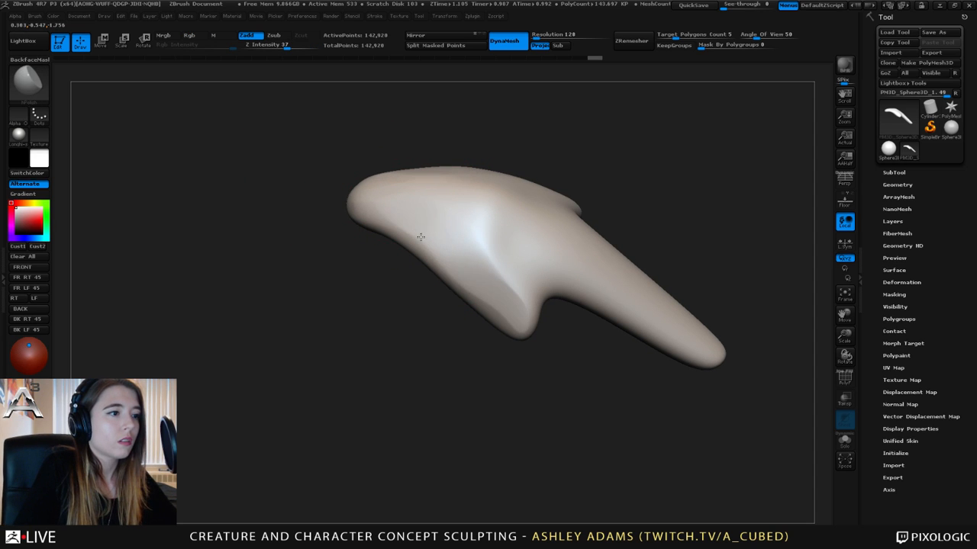
left_click_drag(421, 237, 618, 283)
mouse_move(526, 316)
left_mouse_down()
mouse_move(478, 229)
mouse_move(542, 203)
mouse_move(525, 277)
left_mouse_up()
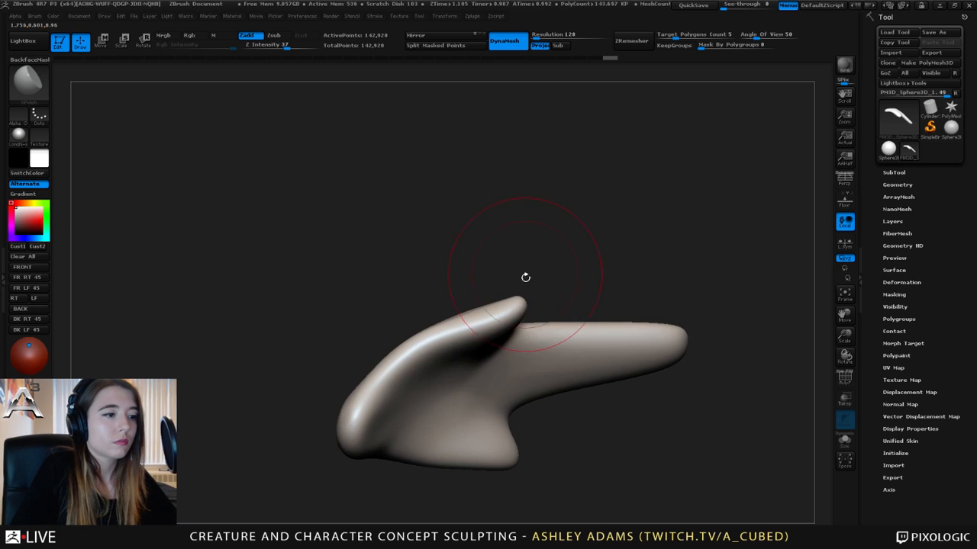
mouse_move(502, 322)
left_mouse_down()
mouse_move(381, 380)
mouse_move(424, 404)
mouse_move(584, 356)
left_mouse_up()
mouse_move(490, 352)
left_mouse_down()
mouse_move(475, 349)
mouse_move(497, 371)
mouse_move(452, 324)
mouse_move(305, 323)
left_mouse_up()
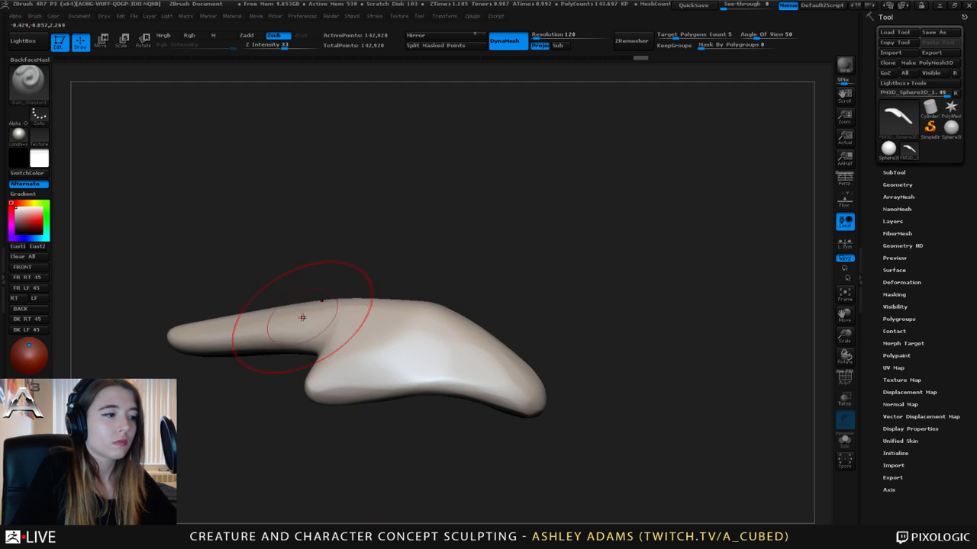
- Carve long crossing creases over the top and sides of the head with Dam_Standard at Z Intensity 33
mouse_move(427, 229)
left_mouse_down()
mouse_move(401, 312)
mouse_move(373, 274)
mouse_move(234, 260)
left_mouse_up()
left_click_drag(442, 338, 538, 373)
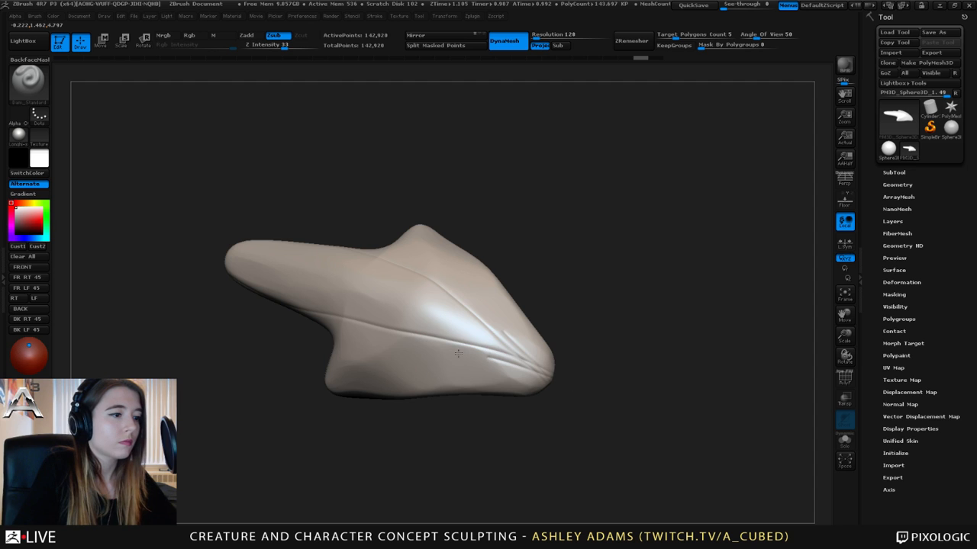
left_click_drag(363, 359, 489, 348)
left_click_drag(525, 252, 432, 313)
left_click_drag(336, 345, 473, 394)
left_click_drag(401, 261, 502, 284)
mouse_move(320, 263)
left_mouse_down()
mouse_move(489, 393)
mouse_move(370, 275)
left_mouse_up()
mouse_move(266, 334)
left_mouse_down()
mouse_move(370, 295)
mouse_move(437, 325)
mouse_move(409, 243)
mouse_move(463, 334)
mouse_move(418, 299)
mouse_move(393, 230)
mouse_move(431, 282)
mouse_move(454, 344)
mouse_move(437, 266)
mouse_move(416, 245)
mouse_move(450, 336)
left_mouse_up()
- Build up rough fibrous strands along the underside of the head with the ClayBuildup brush at Z Intensity 20
key("b")
key("c")
key("b")
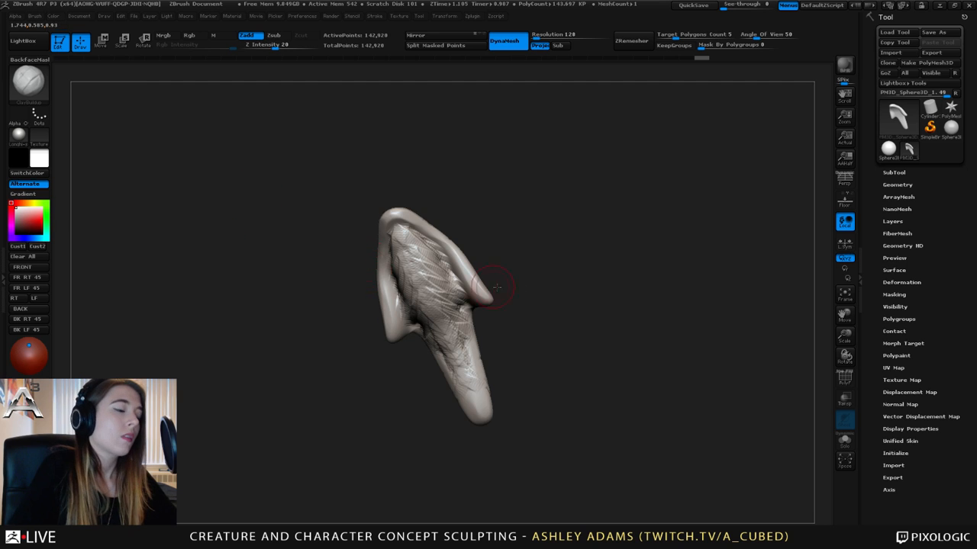
mouse_move(483, 284)
left_mouse_down()
mouse_move(512, 244)
mouse_move(466, 299)
mouse_move(427, 253)
mouse_move(458, 257)
mouse_move(496, 211)
left_mouse_up()
- Resize the SnakeHook brush and pull a symmetrical pair of thin spikes backward from behind the head
key("space")
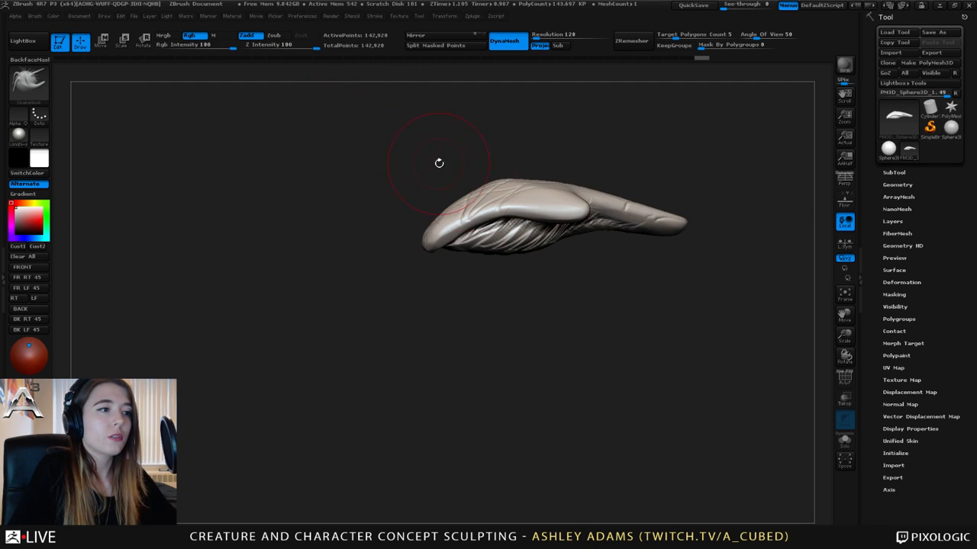
mouse_move(438, 161)
left_mouse_down()
mouse_move(458, 196)
mouse_move(519, 167)
mouse_move(480, 175)
left_mouse_up()
key("space")
mouse_move(539, 133)
left_mouse_down()
mouse_move(527, 122)
mouse_move(544, 138)
mouse_move(466, 209)
mouse_move(509, 160)
left_mouse_up()
key("space")
left_click(457, 171)
right_click_drag(457, 171, 404, 260)
right_click(404, 259)
mouse_move(529, 185)
right_mouse_down()
mouse_move(443, 236)
mouse_move(388, 238)
right_mouse_up()
mouse_move(426, 200)
right_mouse_down()
mouse_move(386, 164)
mouse_move(409, 175)
mouse_move(439, 221)
mouse_move(404, 231)
mouse_move(343, 219)
mouse_move(387, 227)
right_mouse_up()
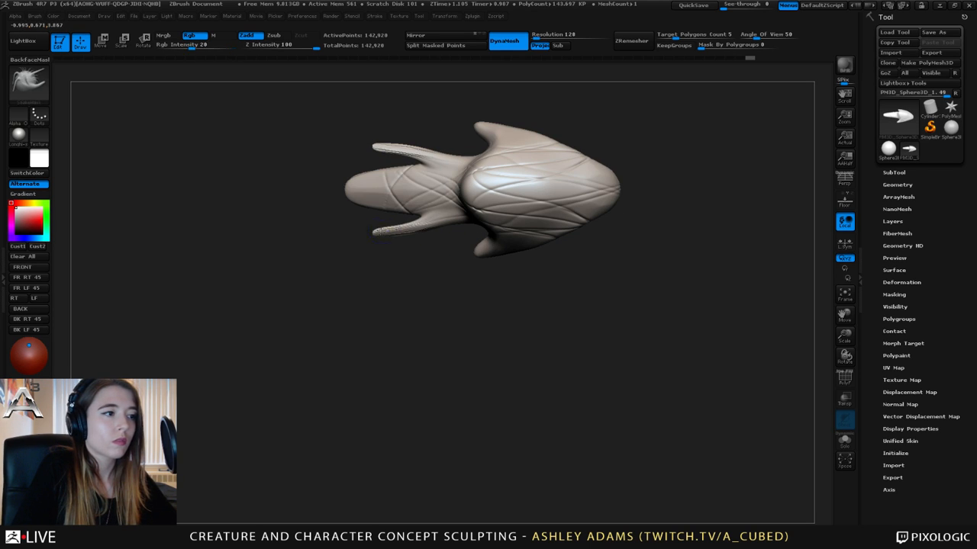
- Smooth the two thin rear spikes into sharper, tapered tips
left_click_drag(378, 232, 445, 216)
key("ctrl+z")
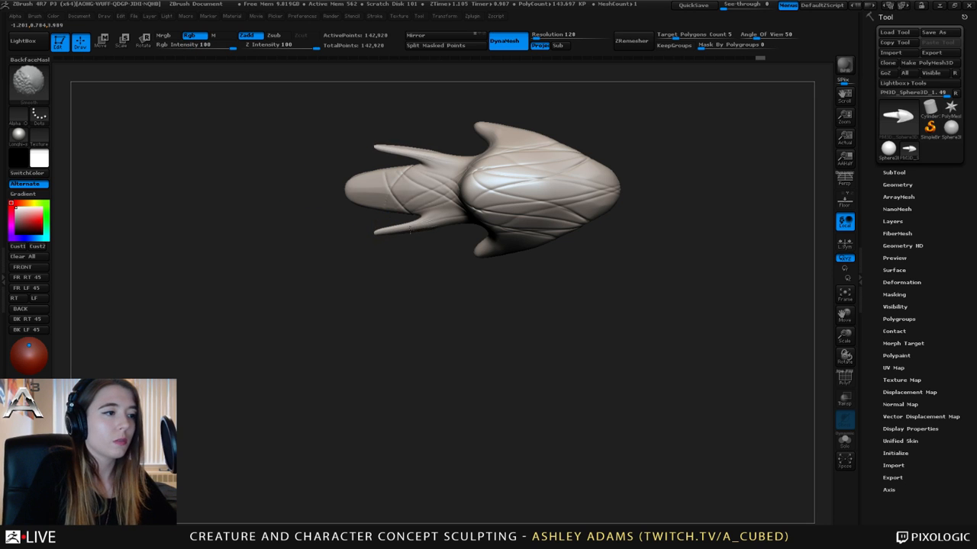
key("shift")
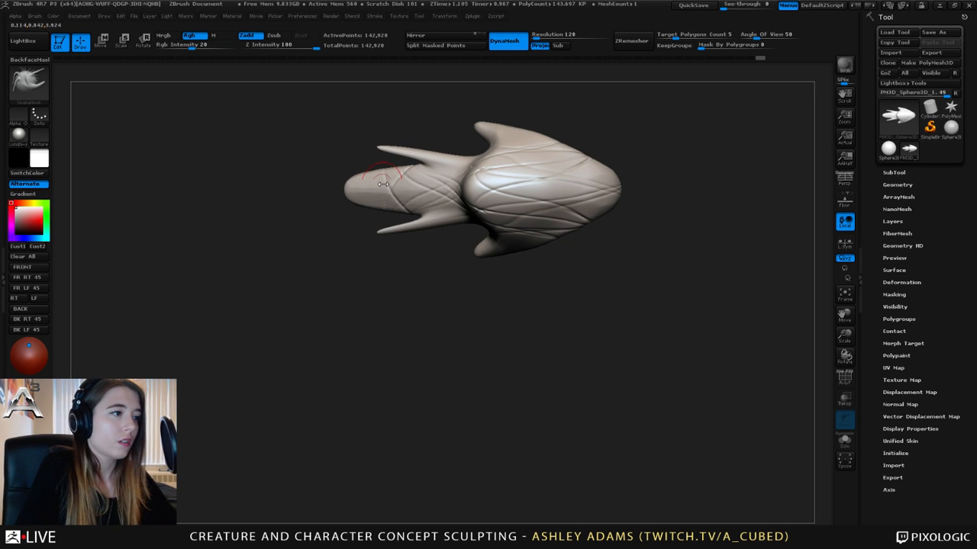
- Pull the blunt central tail into a long tapered spike with SnakeHook and smooth its surface
right_click_drag(321, 186, 349, 98)
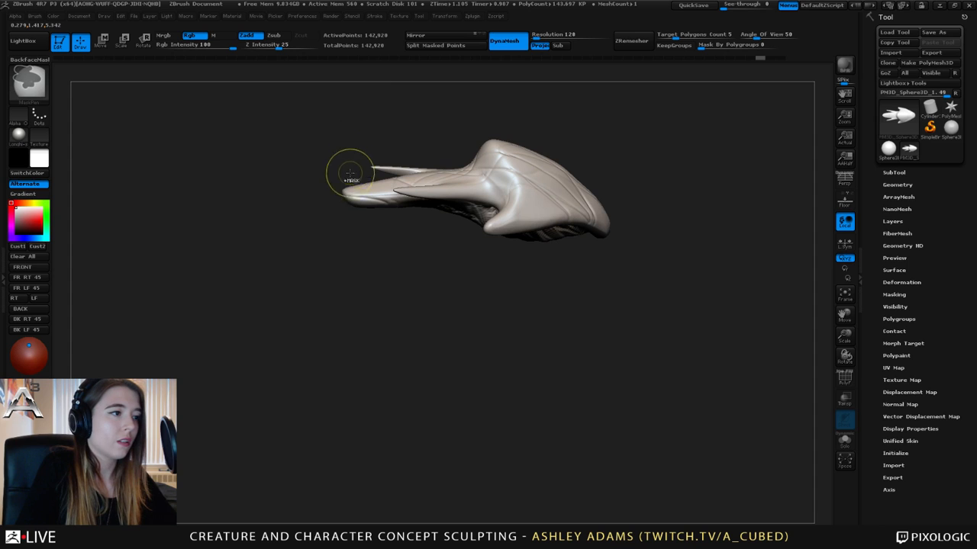
left_click_drag(322, 194, 284, 198)
key("shift")
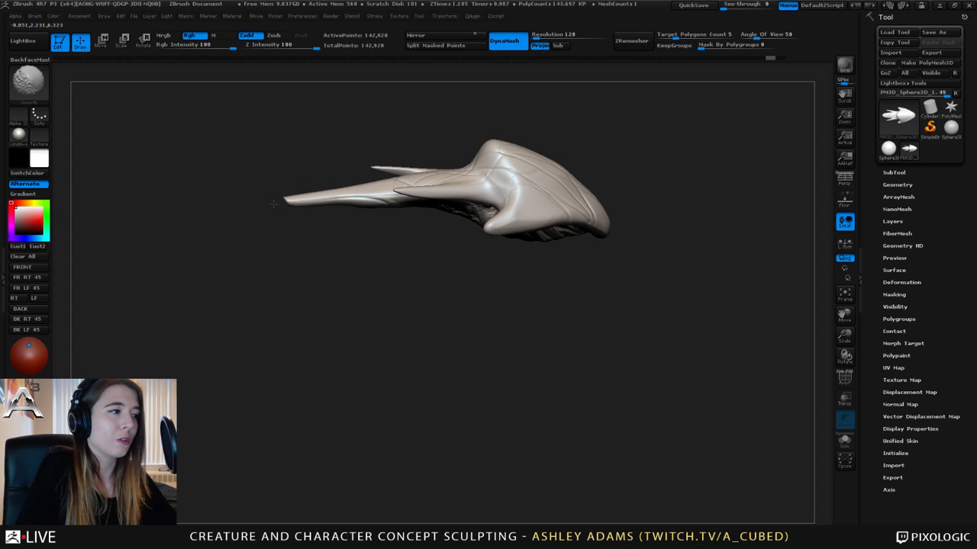
right_click_drag(273, 202, 321, 261)
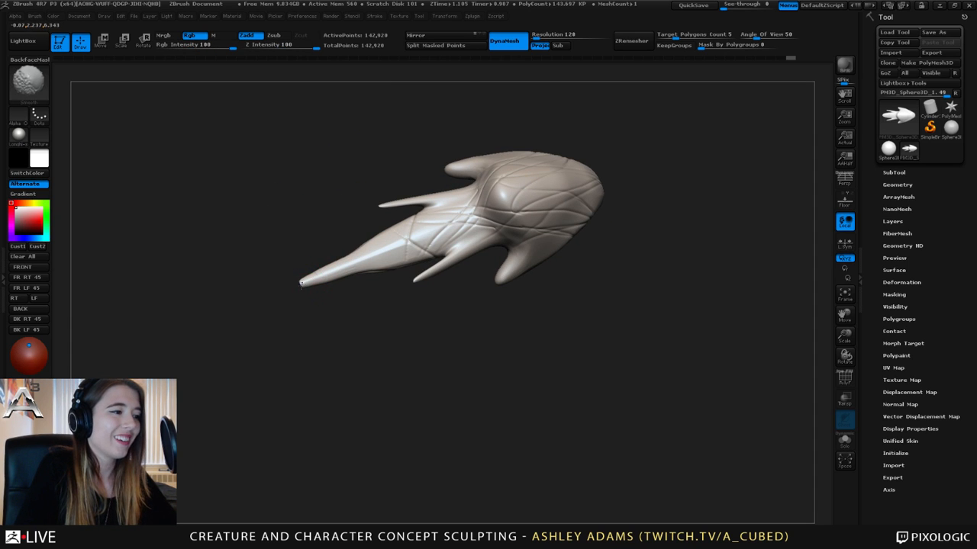
right_click_drag(348, 229, 363, 261)
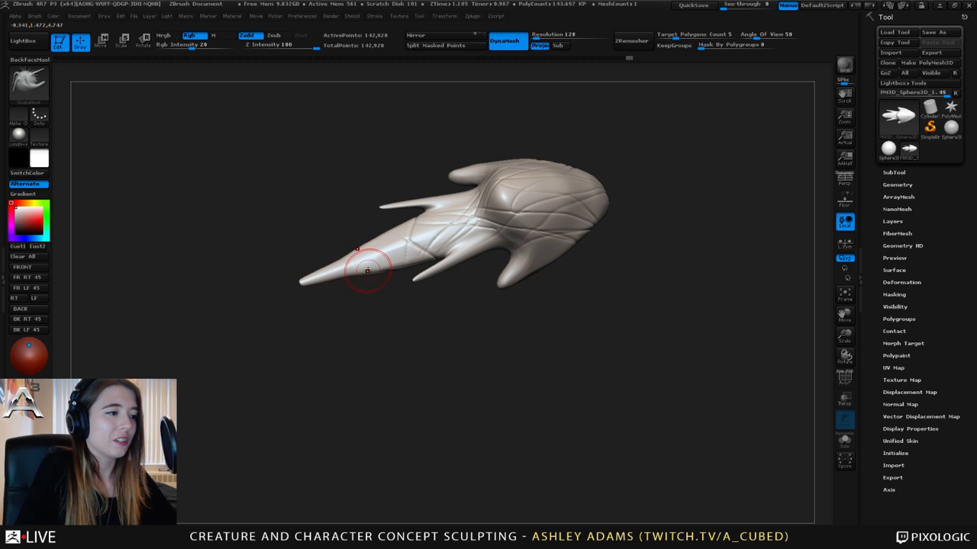
key("shift")
mouse_move(416, 229)
right_mouse_down()
mouse_move(458, 225)
mouse_move(440, 201)
right_mouse_up()
key("space")
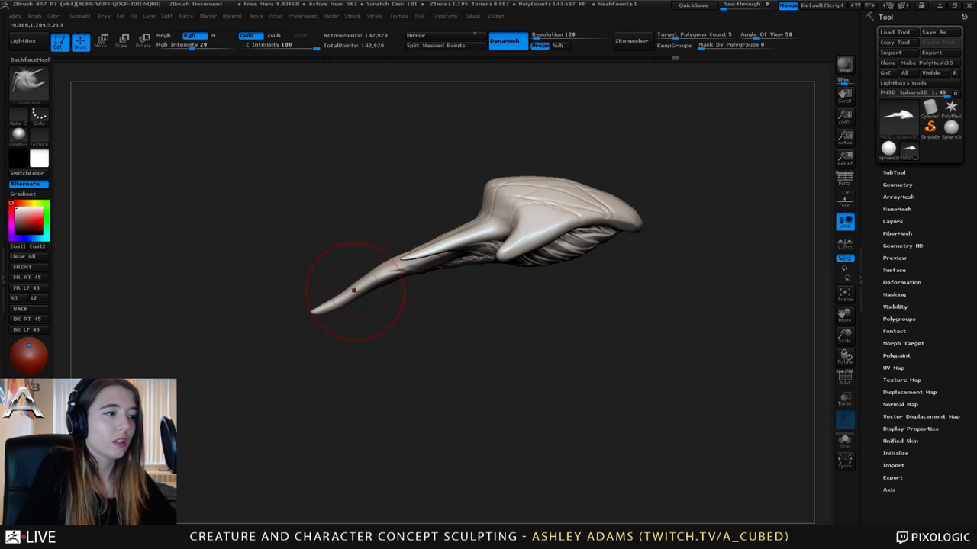
- Extend the fibrous strands along the underside to the base of the tail spike with ClayBuildup at Z Intensity 20
mouse_move(416, 266)
right_mouse_down()
mouse_move(367, 260)
mouse_move(540, 266)
mouse_move(550, 208)
mouse_move(530, 150)
mouse_move(538, 164)
right_mouse_up()
right_click(472, 274)
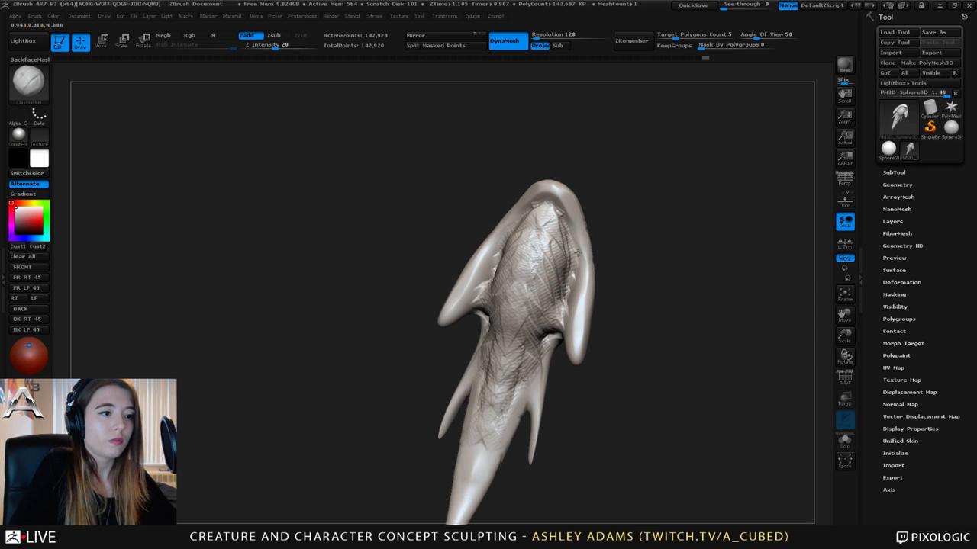
right_click_drag(568, 246, 589, 229)
right_click(579, 233)
left_click_drag(577, 242, 593, 241)
- Bend the long tail spike into a gentle downward curve with SnakeHook and smooth its transition into the paired rear side spikes
mouse_move(592, 277)
left_mouse_down()
mouse_move(590, 257)
mouse_move(625, 322)
left_mouse_up()
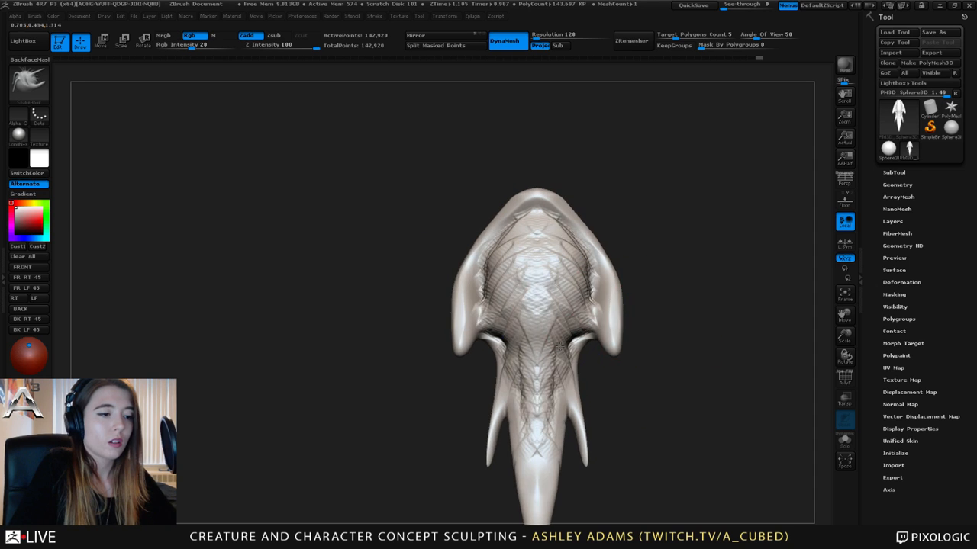
right_click_drag(572, 314, 556, 255, "alt")
right_click(557, 257)
mouse_move(562, 258)
left_mouse_down()
mouse_move(534, 258)
mouse_move(568, 302)
mouse_move(569, 344)
left_mouse_up()
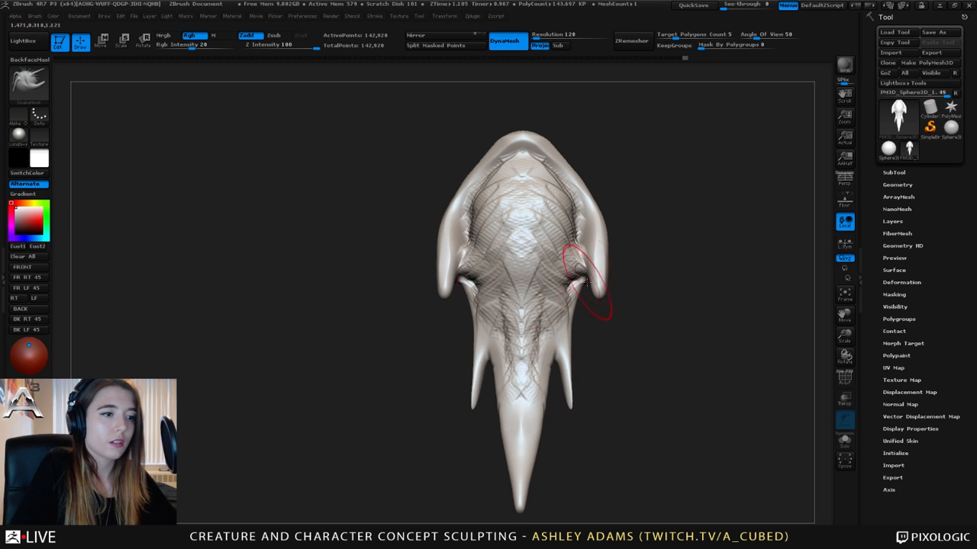
mouse_move(602, 252)
left_mouse_down()
mouse_move(605, 272)
mouse_move(549, 313)
mouse_move(526, 281)
mouse_move(550, 240)
mouse_move(600, 196)
mouse_move(512, 224)
mouse_move(522, 226)
left_mouse_up()
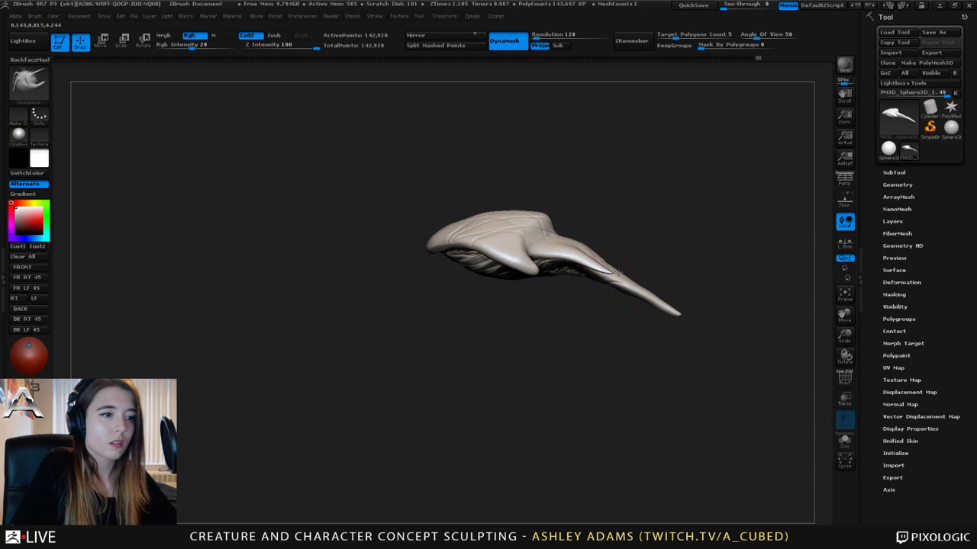
left_click_drag(621, 267, 659, 296)
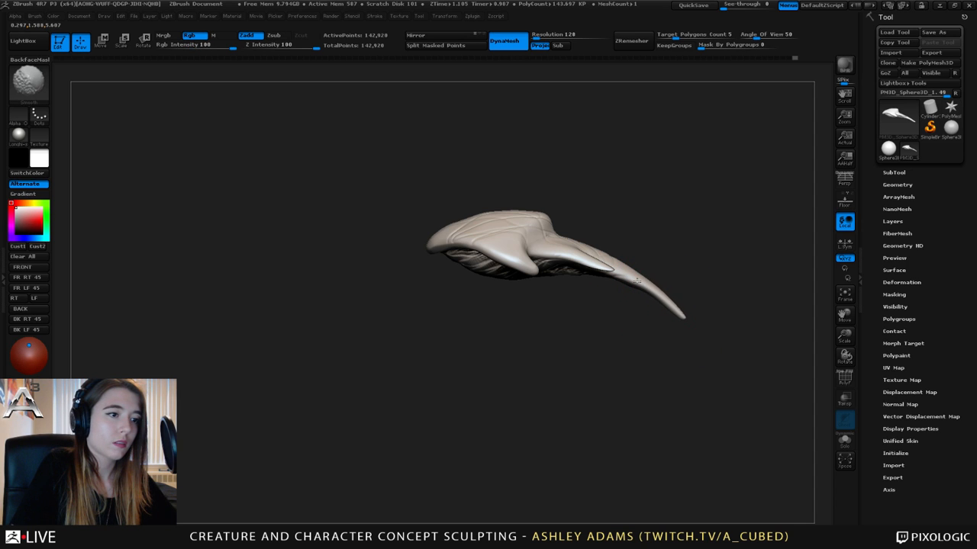
key("space")
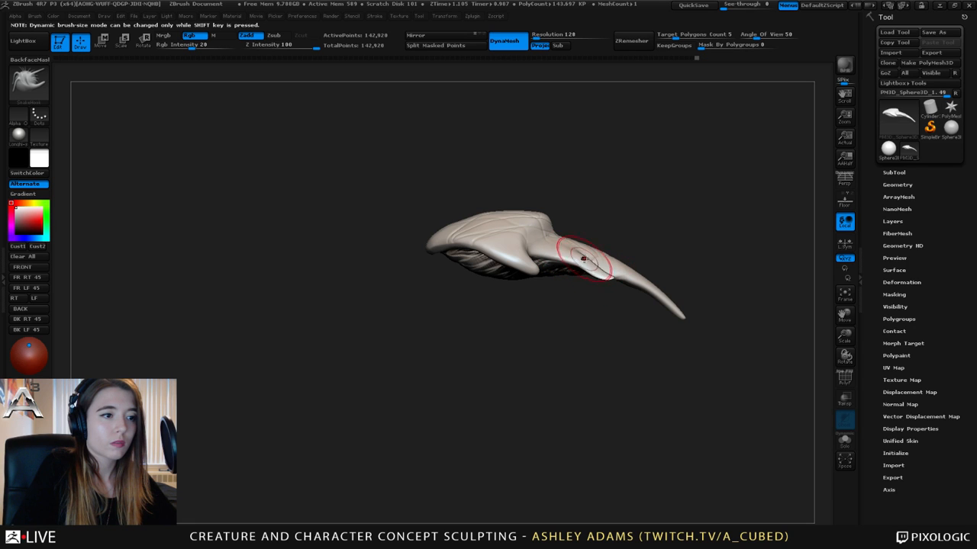
key("shift")
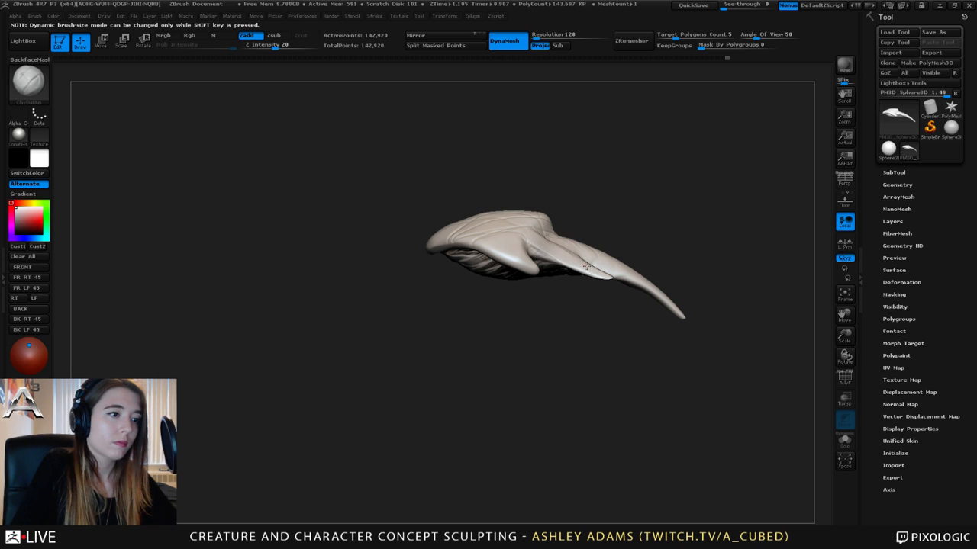
- Turn on BackfaceMask auto masking for the ClayBuildup brush
mouse_move(572, 194)
left_mouse_down()
mouse_move(541, 153)
mouse_move(399, 168)
left_mouse_up()
key("ctrl")
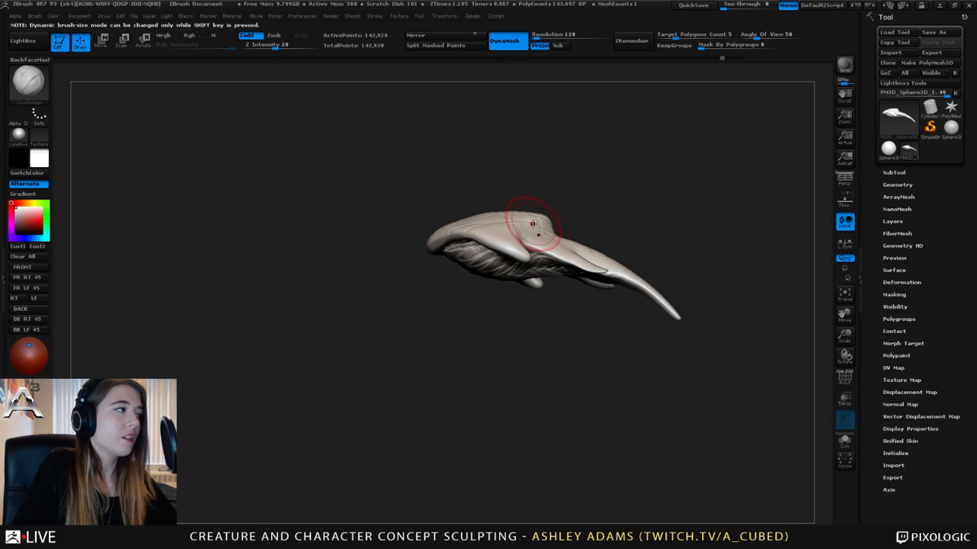
left_click(54, 15)
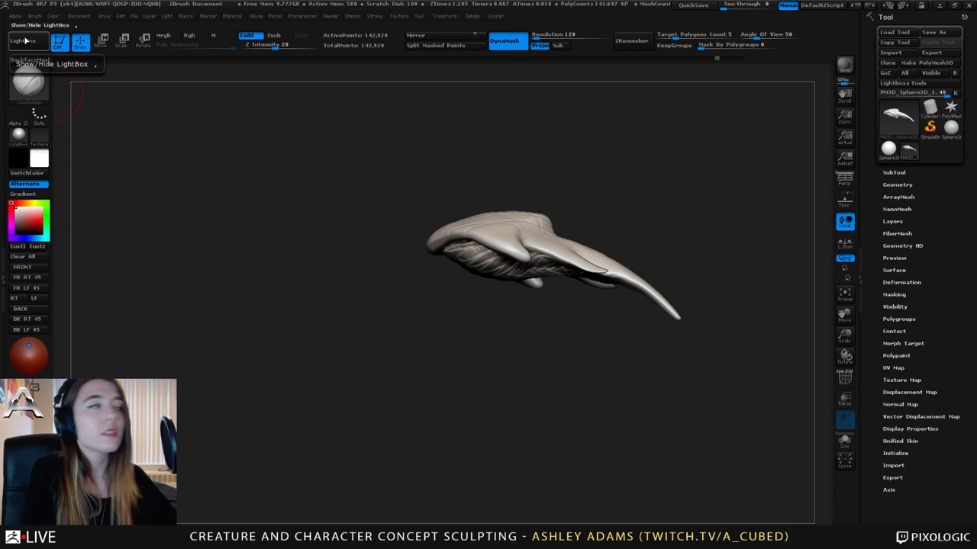
left_click(35, 15)
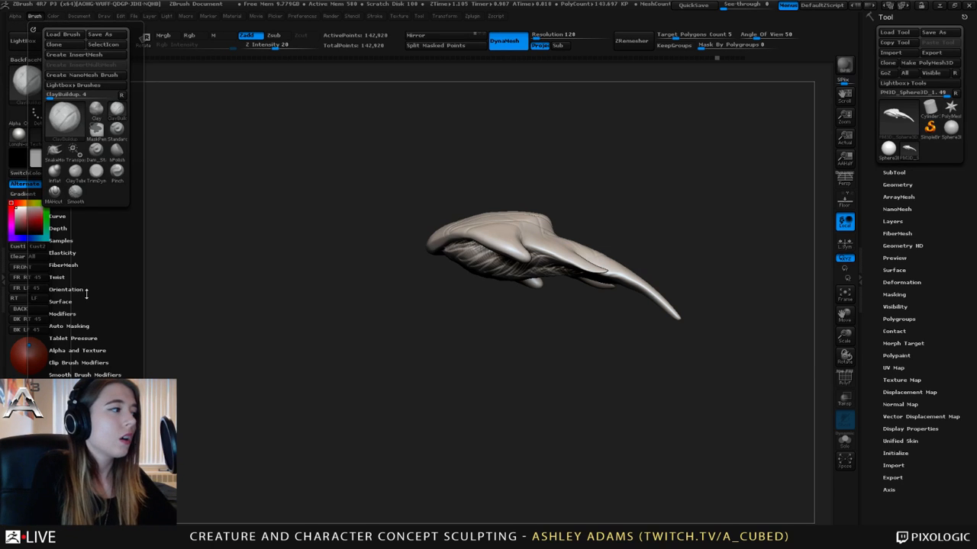
left_click(67, 326)
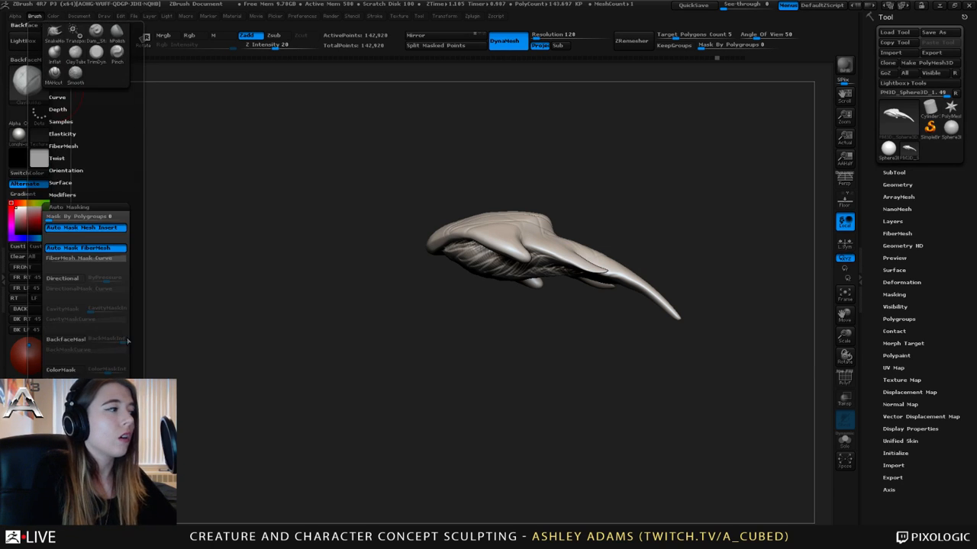
left_click(65, 340)
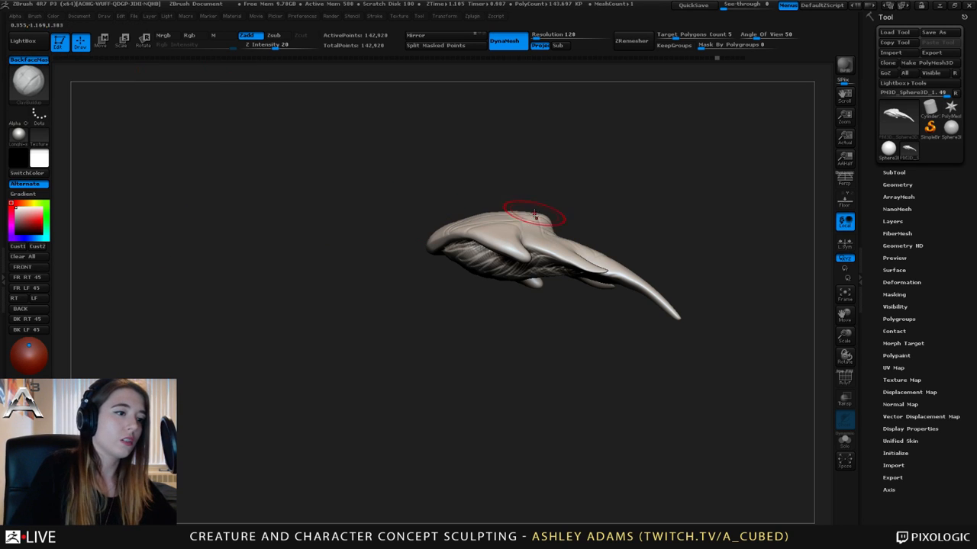
- Inspect the thin shell and spikes from above and below, comparing ClayBuildup with backface masking off and on
mouse_move(524, 222)
right_mouse_down()
mouse_move(512, 240)
mouse_move(576, 246)
mouse_move(577, 283)
mouse_move(608, 143)
right_mouse_up()
mouse_move(624, 242)
right_mouse_down()
mouse_move(614, 257)
mouse_move(595, 242)
mouse_move(612, 232)
mouse_move(614, 268)
mouse_move(594, 275)
right_mouse_up()
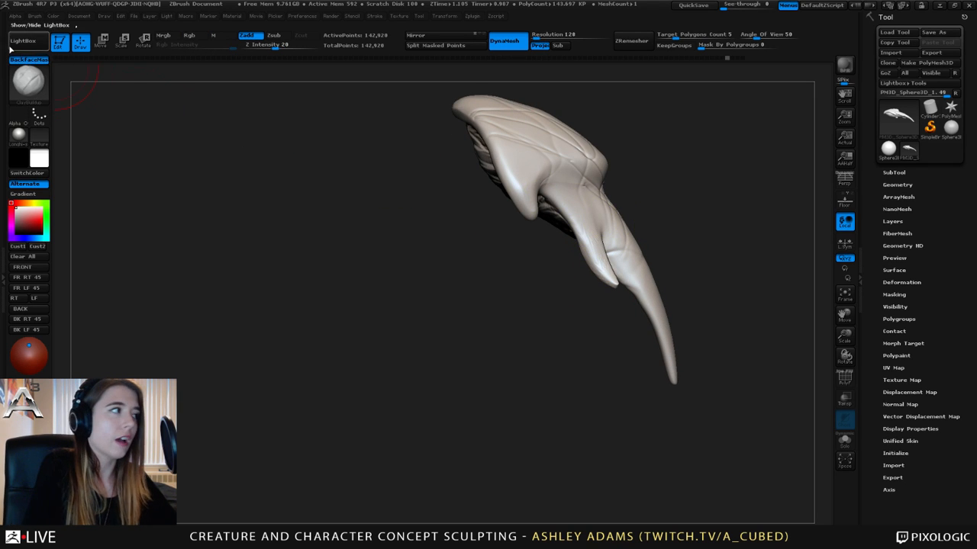
mouse_move(488, 203)
right_mouse_down()
mouse_move(622, 210)
mouse_move(617, 227)
mouse_move(645, 235)
mouse_move(661, 227)
mouse_move(648, 222)
right_mouse_up()
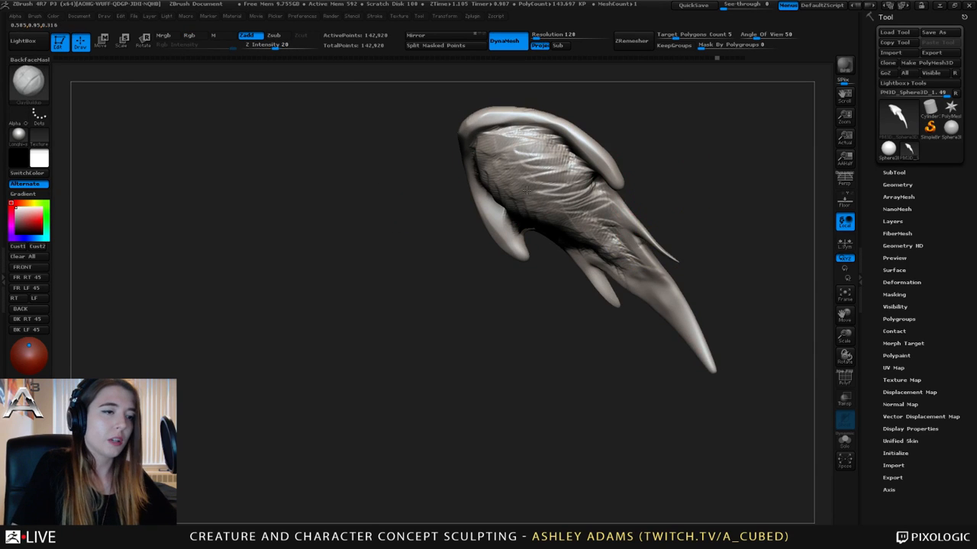
right_click_drag(527, 190, 425, 183, "alt")
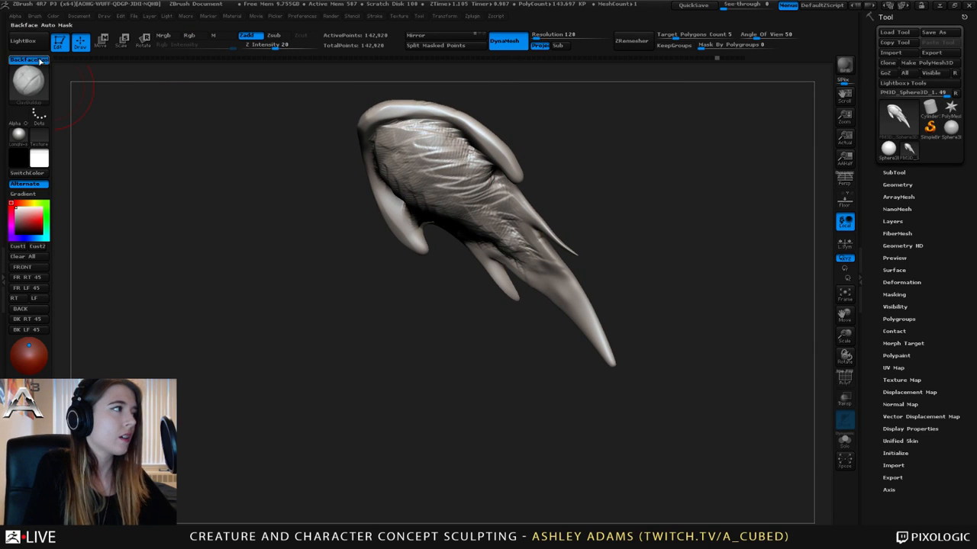
right_click_drag(618, 219, 601, 182)
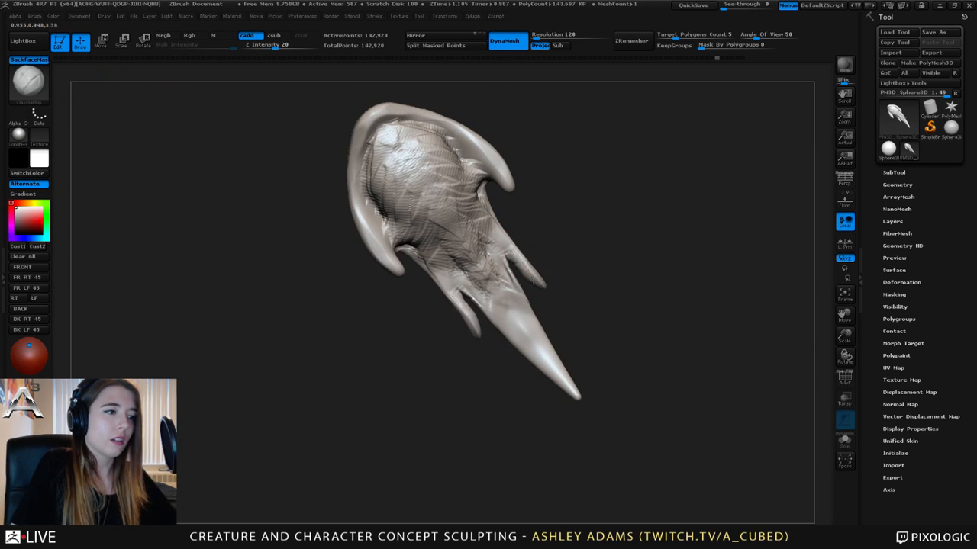
mouse_move(532, 281)
right_mouse_down()
mouse_move(538, 286)
mouse_move(508, 186)
mouse_move(512, 262)
mouse_move(533, 292)
right_mouse_up()
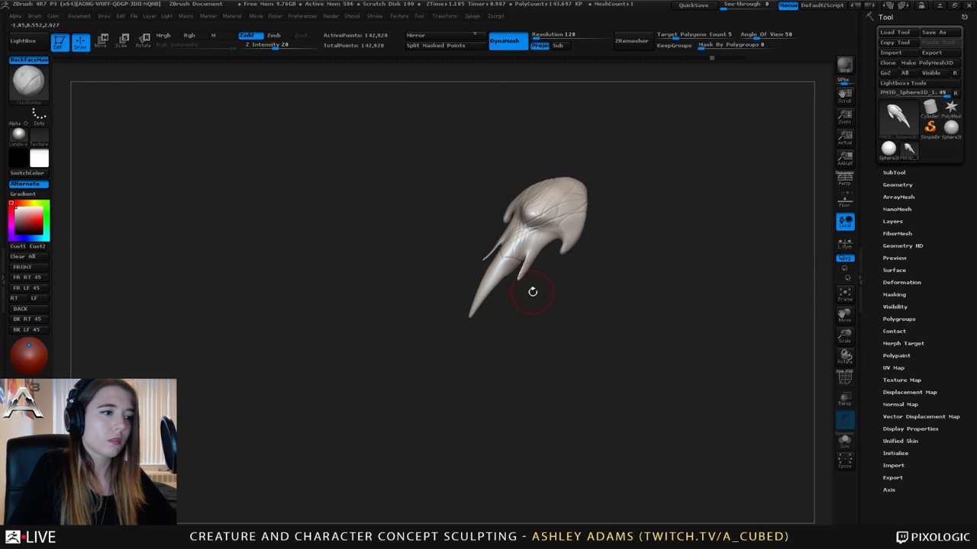
- Shorten and broaden the paired rear side spikes with SnakeHook, smooth them, and refine the shell's silhouette
key("b")
key("s")
key("h")
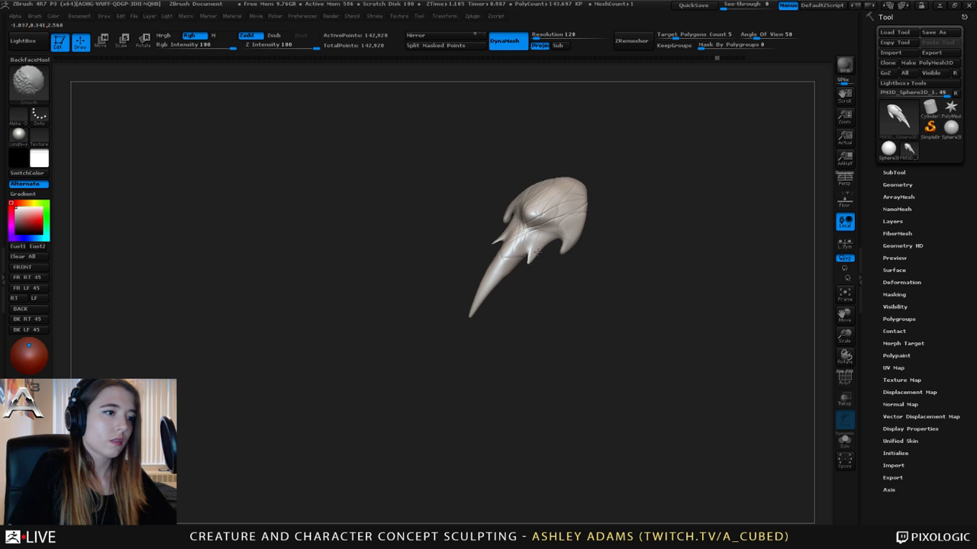
left_click_drag(532, 255, 541, 221, "shift")
mouse_move(541, 221)
right_mouse_down()
mouse_move(523, 226)
mouse_move(541, 248)
right_mouse_up()
key("space")
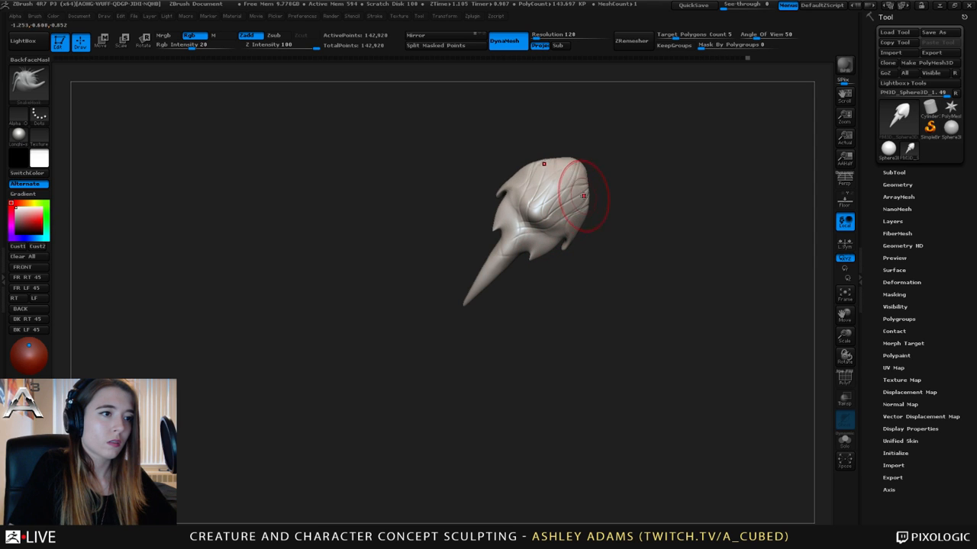
right_click_drag(591, 183, 577, 116)
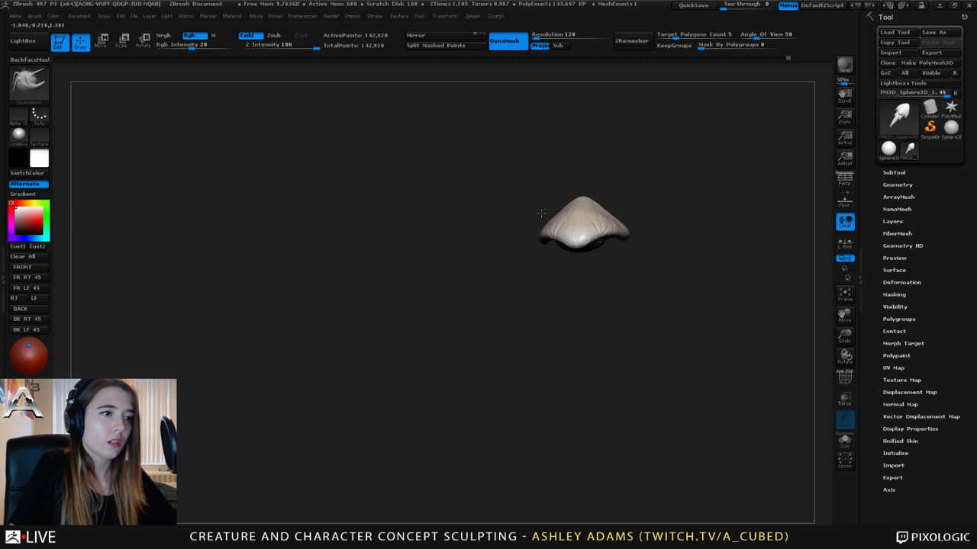
mouse_move(541, 213)
right_mouse_down()
mouse_move(488, 215)
mouse_move(573, 218)
right_mouse_up()
right_click(565, 213)
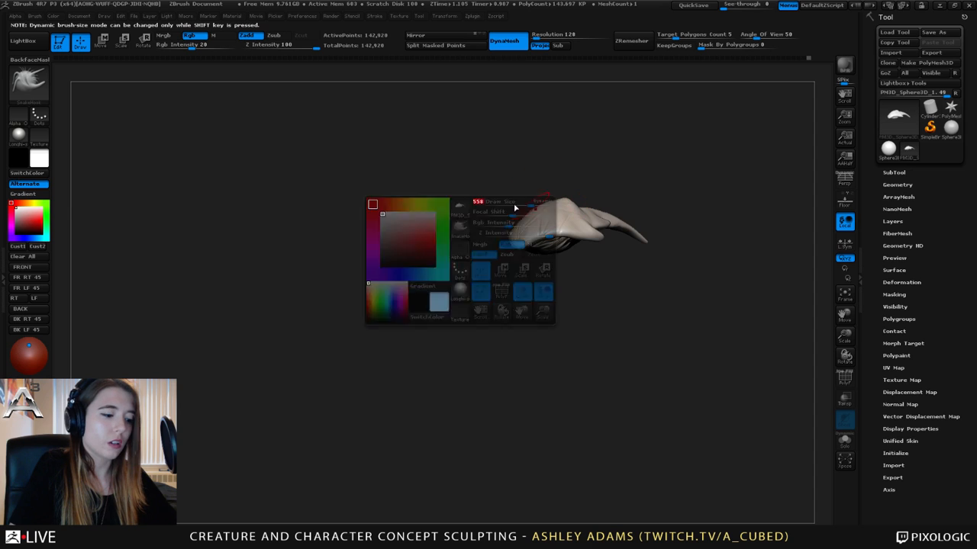
- Sharpen the front rim, ridges and side tips of the head shell with the Pinch brush at Z Intensity 20
key("b")
key("p")
key("i")
left_click_drag(523, 209, 542, 231)
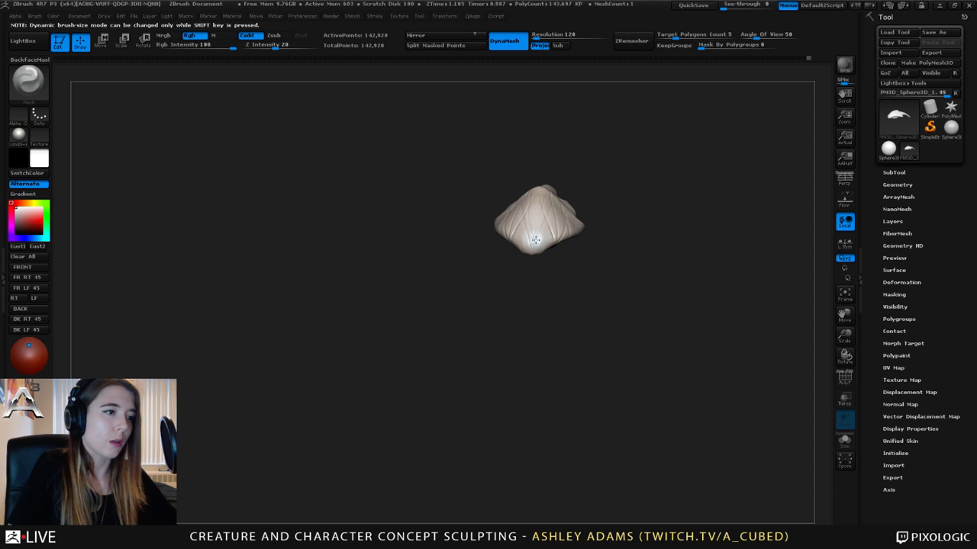
left_click_drag(537, 187, 532, 242)
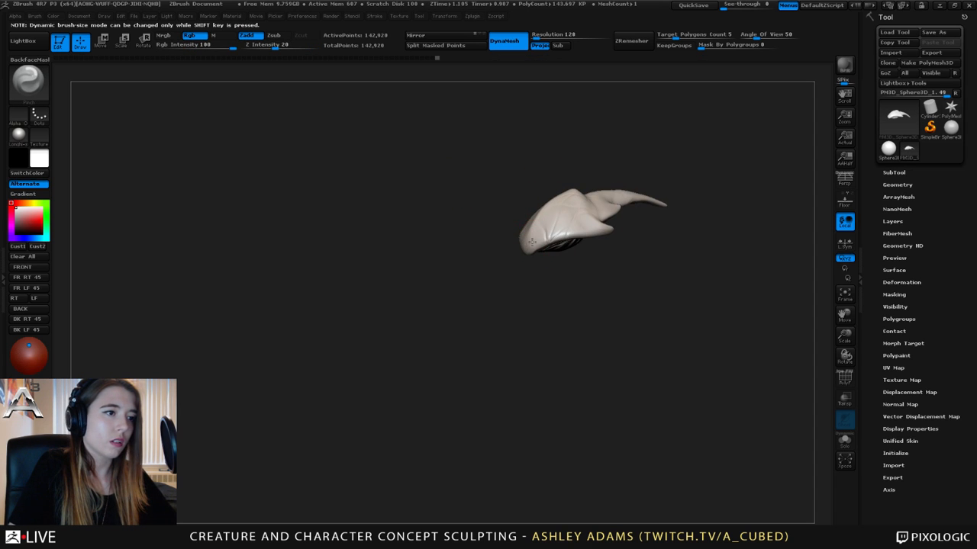
left_click_drag(594, 231, 568, 220)
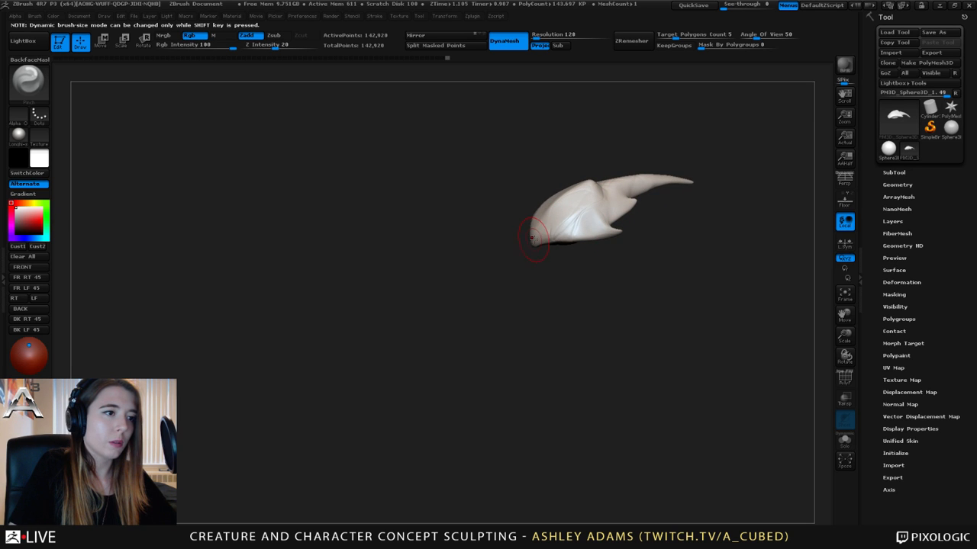
left_click_drag(604, 206, 599, 185)
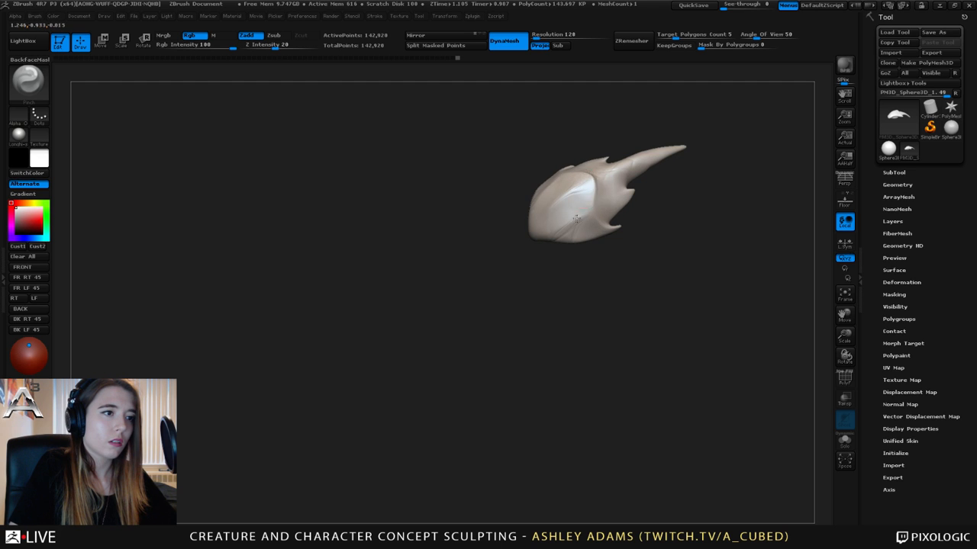
- Flatten the head shell's side planes with hPolish at Z Intensity 37 and carve seams into the shell and tail with DamStandard at 33
mouse_move(573, 150)
left_mouse_down()
mouse_move(596, 212)
mouse_move(484, 196)
left_mouse_up()
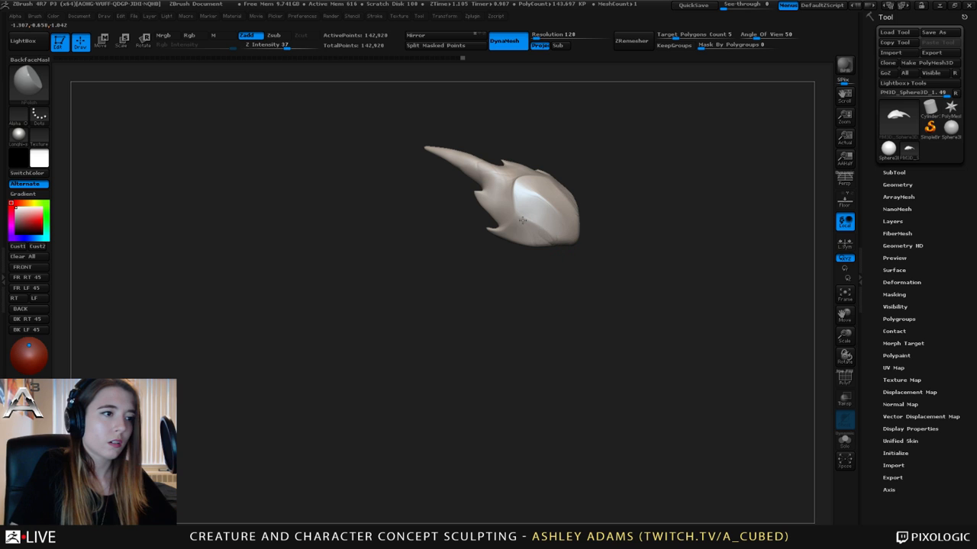
mouse_move(504, 230)
left_mouse_down()
mouse_move(563, 235)
mouse_move(549, 201)
mouse_move(499, 230)
mouse_move(458, 186)
mouse_move(484, 169)
mouse_move(486, 188)
mouse_move(459, 170)
mouse_move(486, 137)
mouse_move(532, 200)
mouse_move(496, 213)
mouse_move(412, 210)
mouse_move(453, 181)
left_mouse_up()
key("b")
key("d")
key("s")
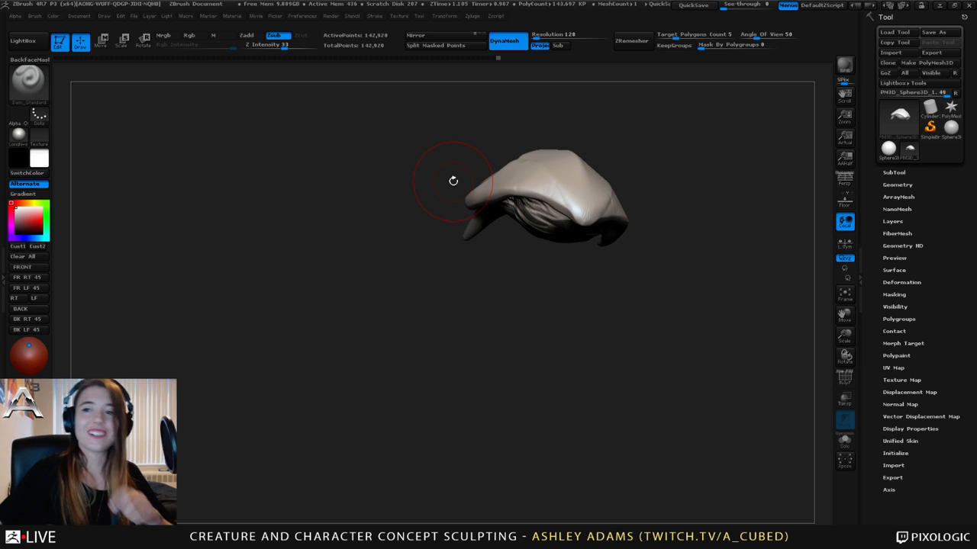
mouse_move(453, 180)
left_mouse_down()
mouse_move(427, 183)
mouse_move(414, 172)
left_mouse_up()
- Pull the rear corners of the head shell and the side plates into longer hooked points with SnakeHook at Z Intensity 100
key("b")
key("s")
key("h")
left_click_drag(480, 205, 474, 200)
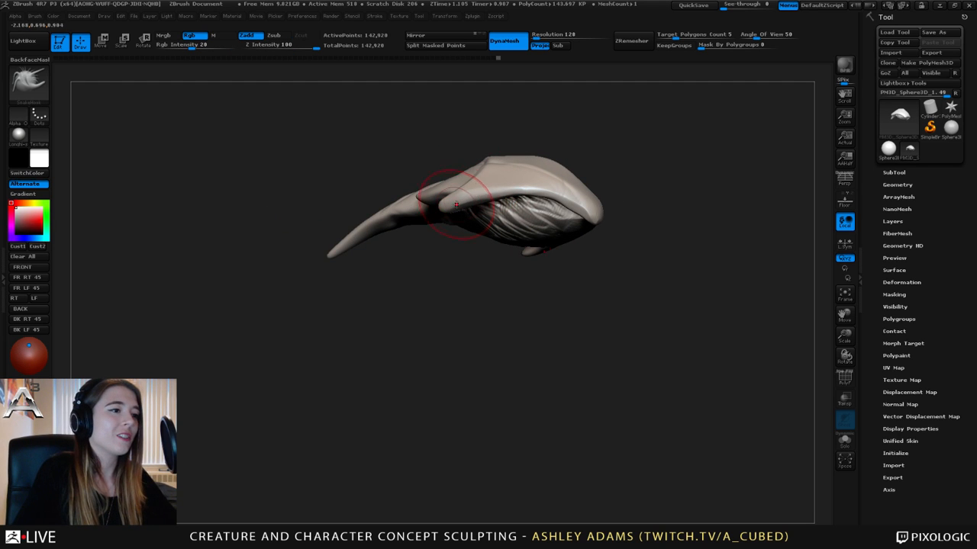
mouse_move(550, 275)
left_mouse_down()
mouse_move(564, 226)
mouse_move(458, 164)
mouse_move(466, 143)
mouse_move(465, 237)
mouse_move(447, 239)
mouse_move(458, 229)
left_mouse_up()
right_click(458, 228)
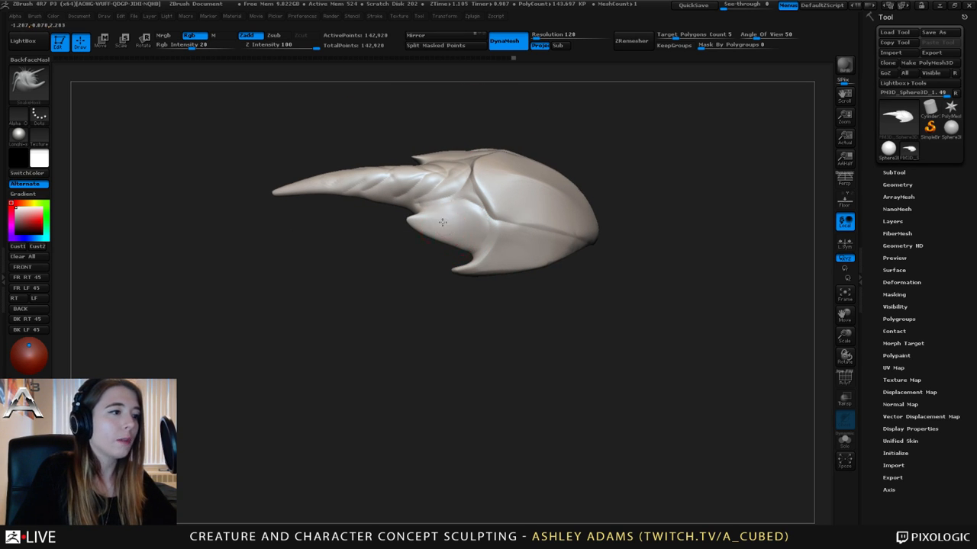
mouse_move(441, 222)
left_mouse_down()
mouse_move(447, 196)
mouse_move(437, 204)
mouse_move(419, 193)
mouse_move(409, 203)
left_mouse_up()
right_click(419, 193)
- Carve grooves along the undersides and outlines of the rear side plates with DamStandard at Z Intensity 33
key("b")
key("d")
key("s")
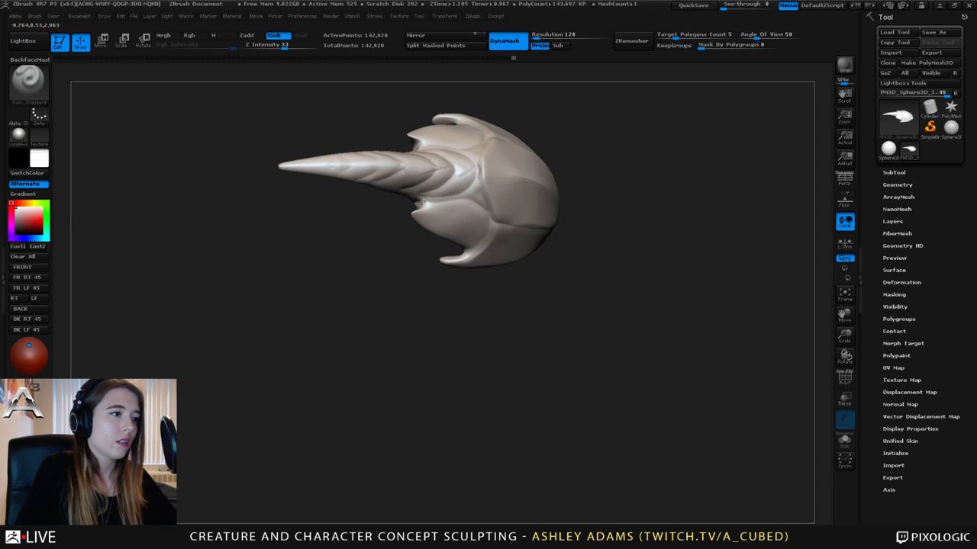
mouse_move(499, 203)
left_mouse_down()
mouse_move(462, 187)
mouse_move(447, 203)
left_mouse_up()
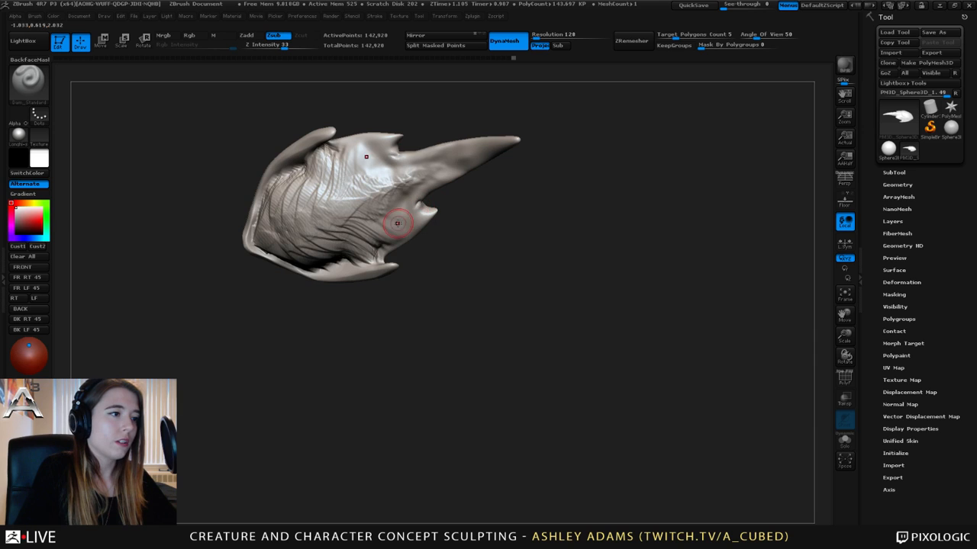
left_click_drag(397, 223, 409, 222)
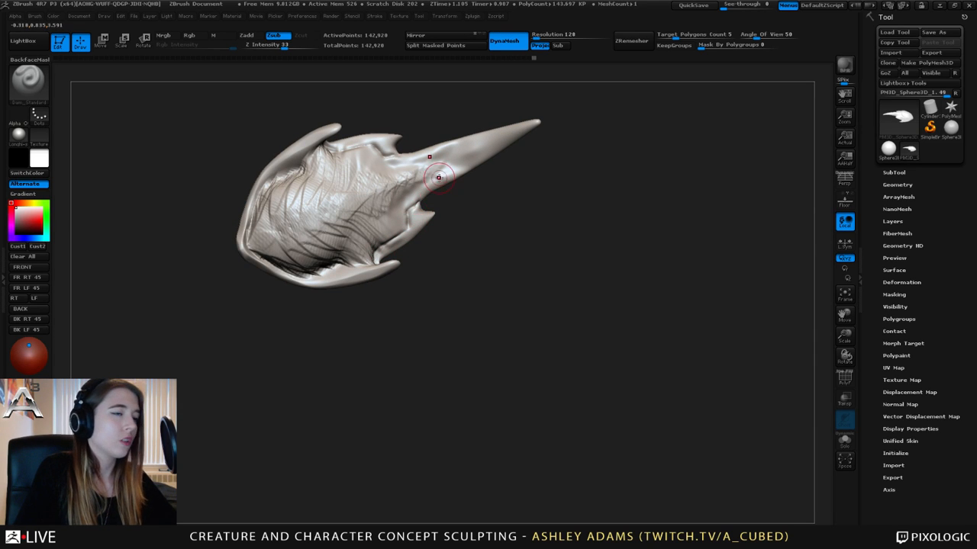
mouse_move(438, 177)
left_mouse_down()
mouse_move(497, 209)
mouse_move(400, 226)
mouse_move(435, 252)
mouse_move(458, 246)
mouse_move(433, 242)
left_mouse_up()
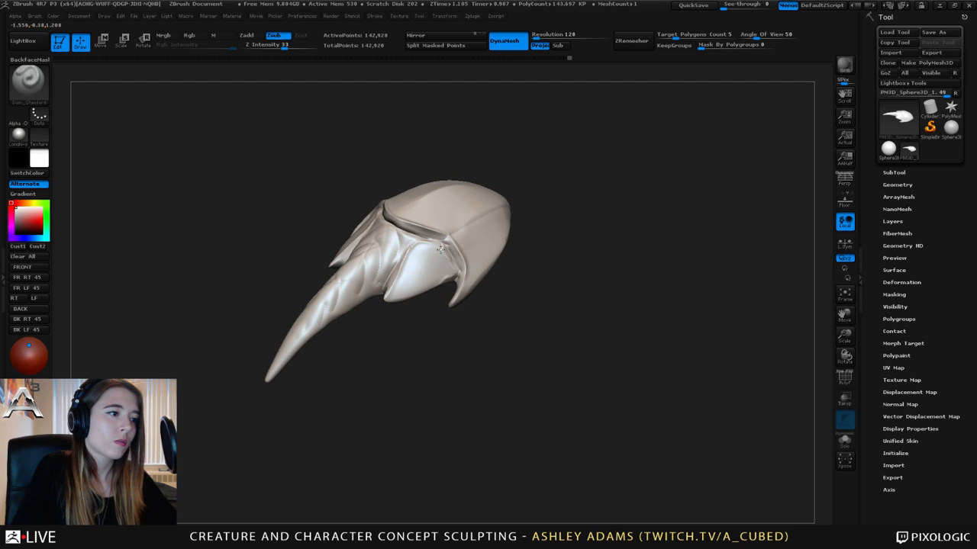
- Tighten the edges and tips of the rear side plates with the Pinch brush at Z Intensity 20
key("b")
key("p")
key("i")
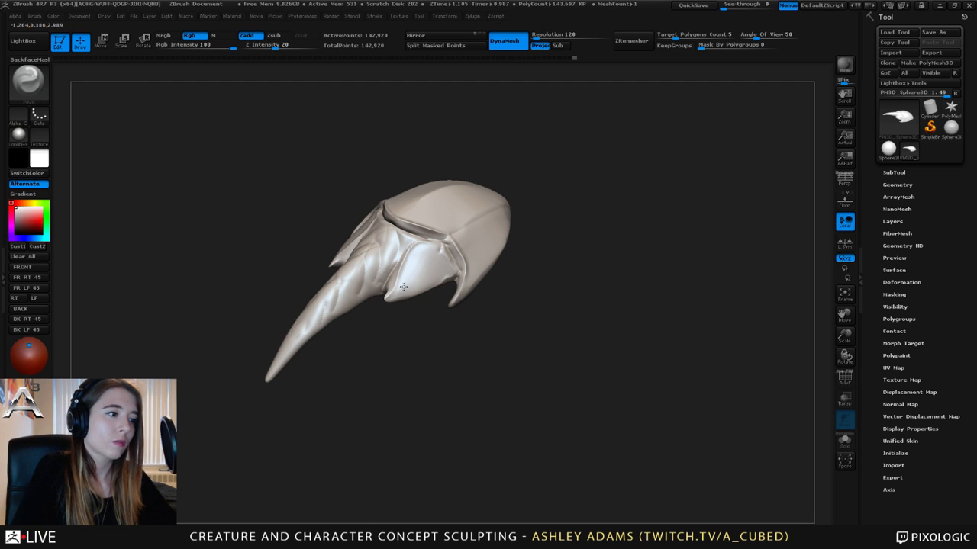
mouse_move(386, 305)
left_mouse_down()
mouse_move(371, 220)
mouse_move(434, 232)
mouse_move(401, 238)
left_mouse_up()
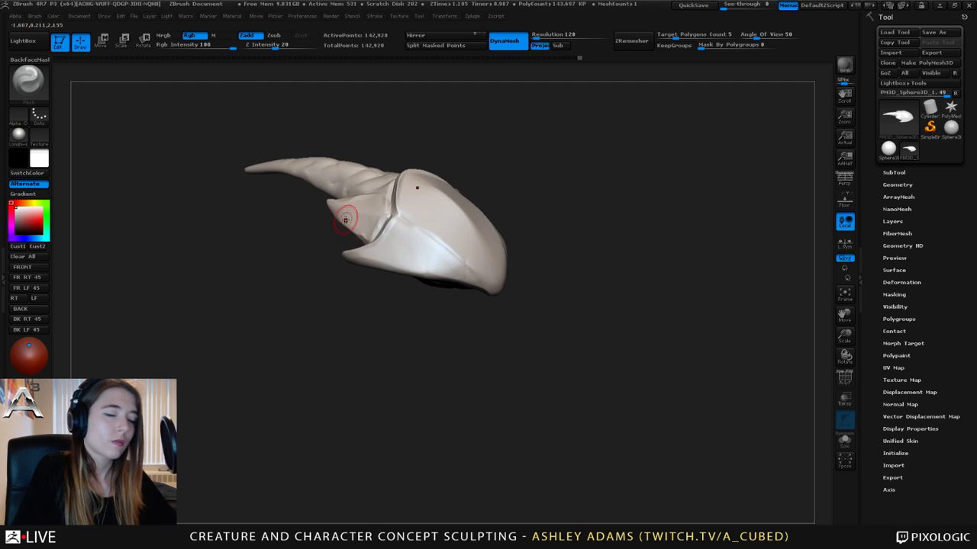
- Examine the Pinch brush's Auto Masking options and the head shell's thin edges
left_click_drag(344, 220, 516, 244)
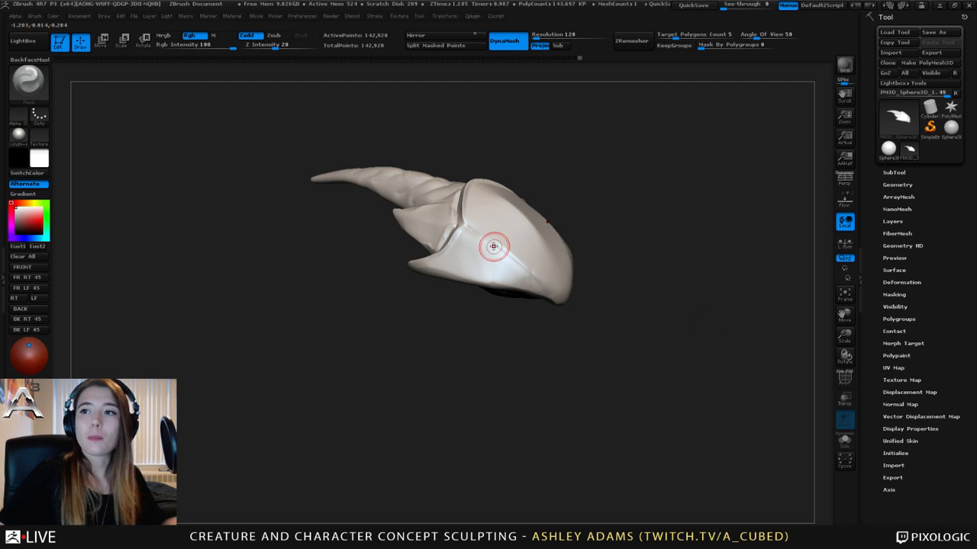
left_click(34, 16)
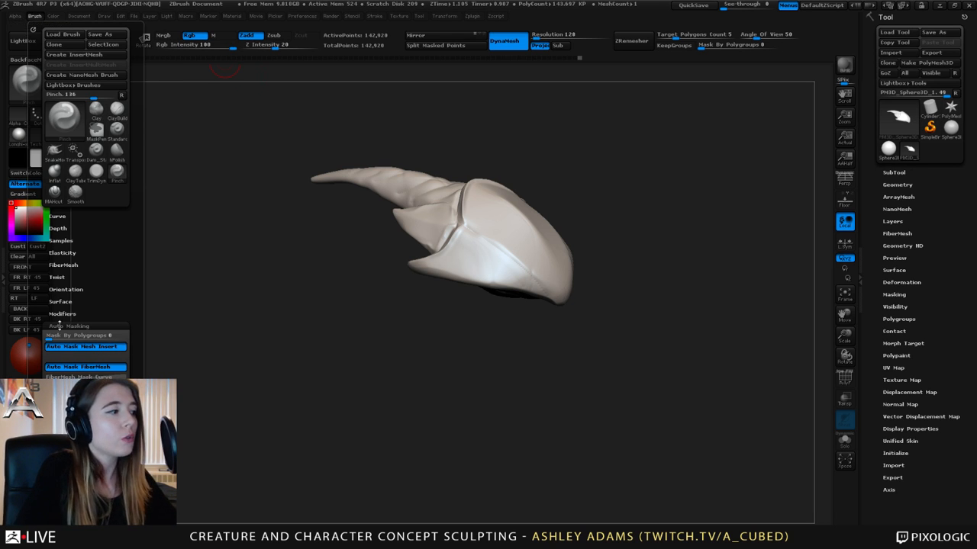
left_click(66, 326)
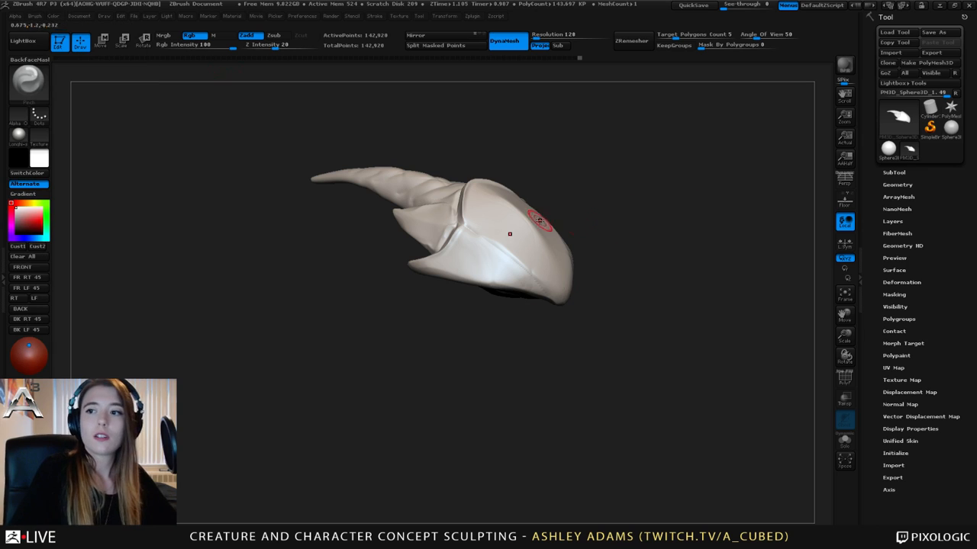
left_click_drag(534, 222, 584, 218)
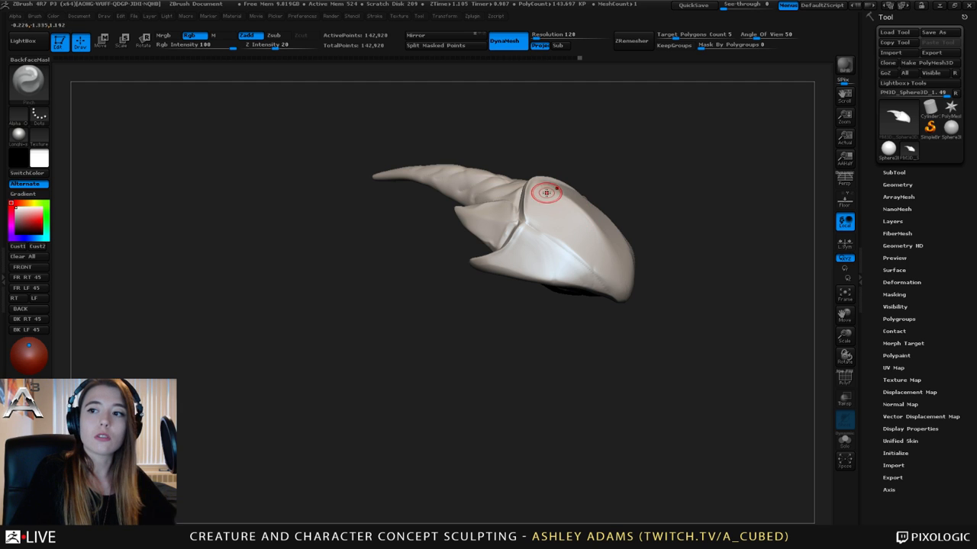
left_click_drag(530, 191, 546, 199)
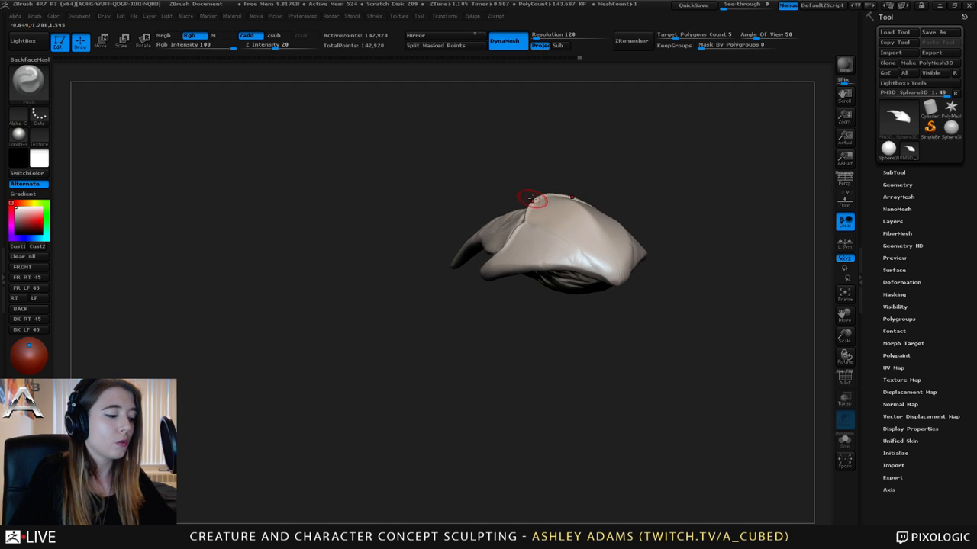
- Try to clip the outer edges of the head shell's rear hooks with the ClipCurve brush
key("ctrl+shift")
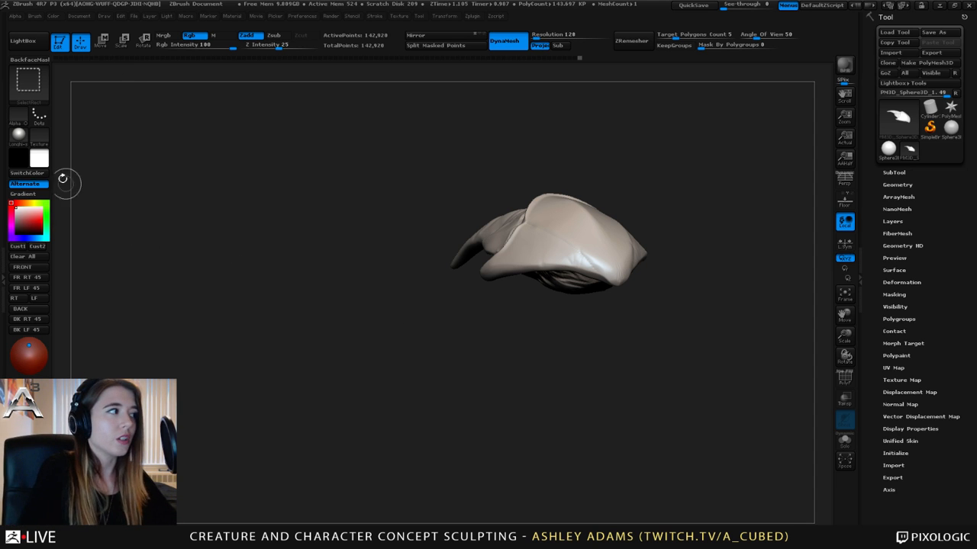
left_click(30, 85)
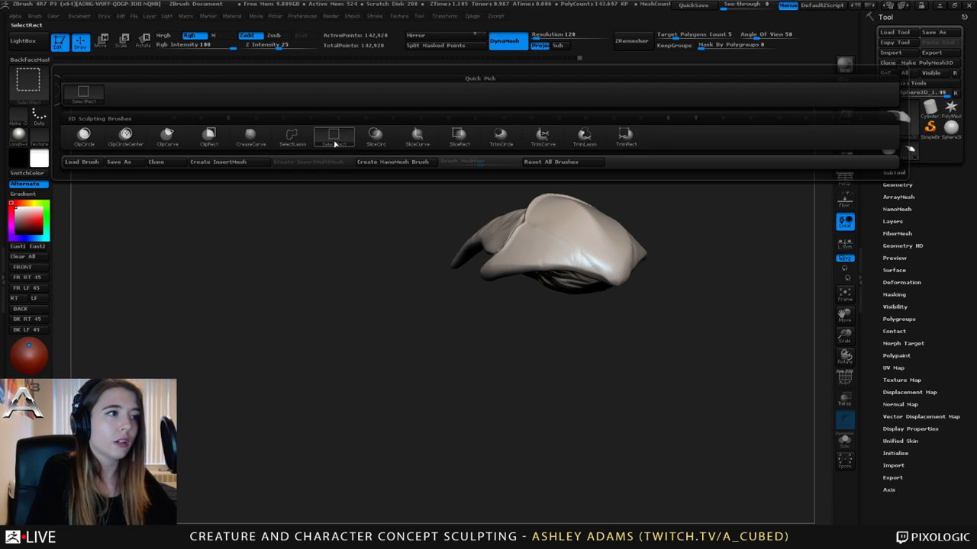
mouse_move(343, 145)
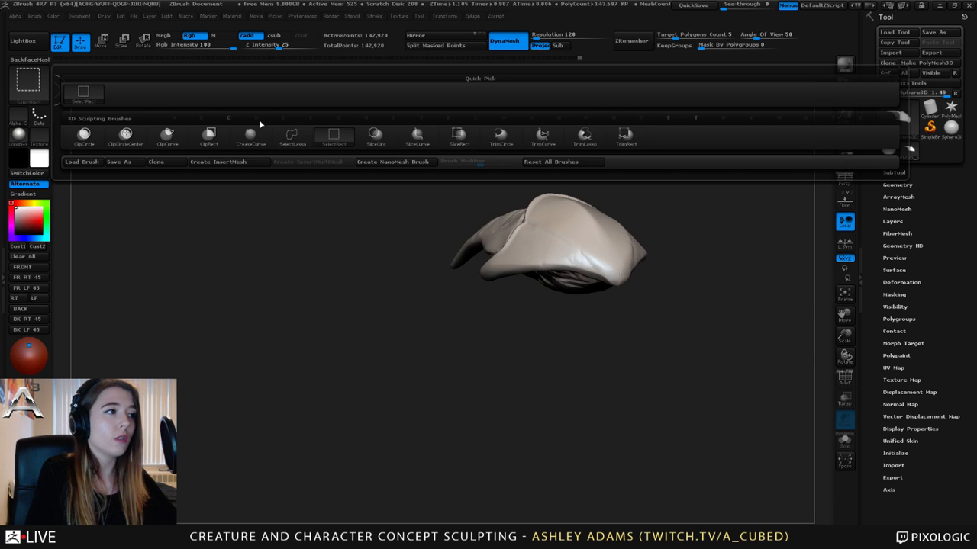
left_click(167, 135)
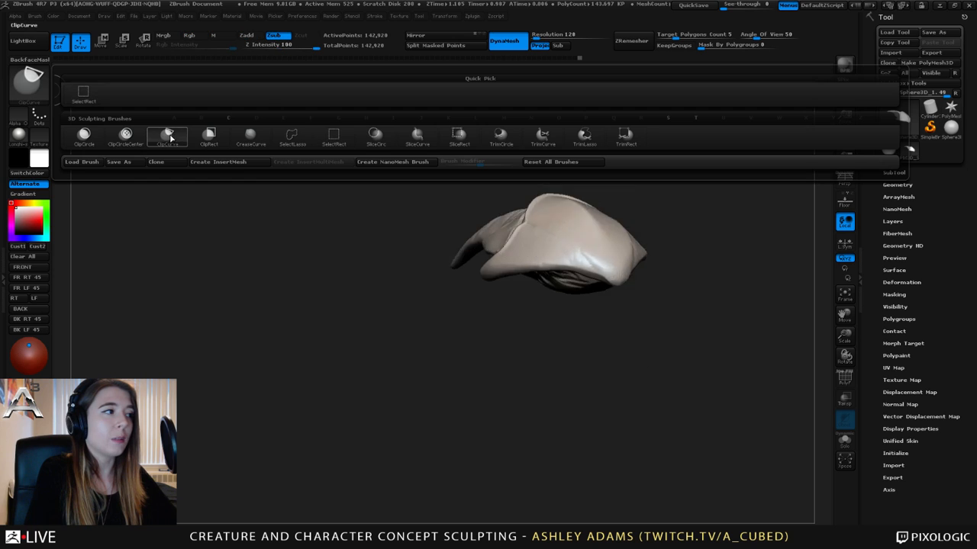
left_click(530, 142, "ctrl+shift")
mouse_move(453, 268)
left_mouse_down()
mouse_move(514, 313)
mouse_move(466, 258)
left_mouse_up()
mouse_move(603, 164)
left_mouse_down("alt")
mouse_move(490, 229)
mouse_move(477, 209)
mouse_move(613, 300)
left_mouse_up("alt")
mouse_move(521, 229)
left_mouse_down()
mouse_move(545, 235)
mouse_move(532, 220)
mouse_move(430, 190)
mouse_move(437, 193)
left_mouse_up()
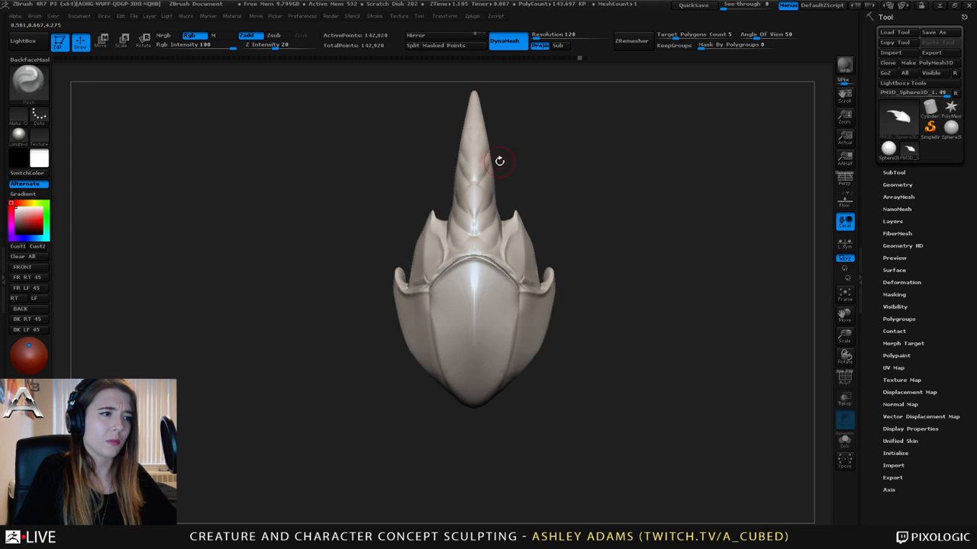
mouse_move(540, 205)
left_mouse_down("alt")
mouse_move(573, 297)
mouse_move(572, 225)
left_mouse_up("alt")
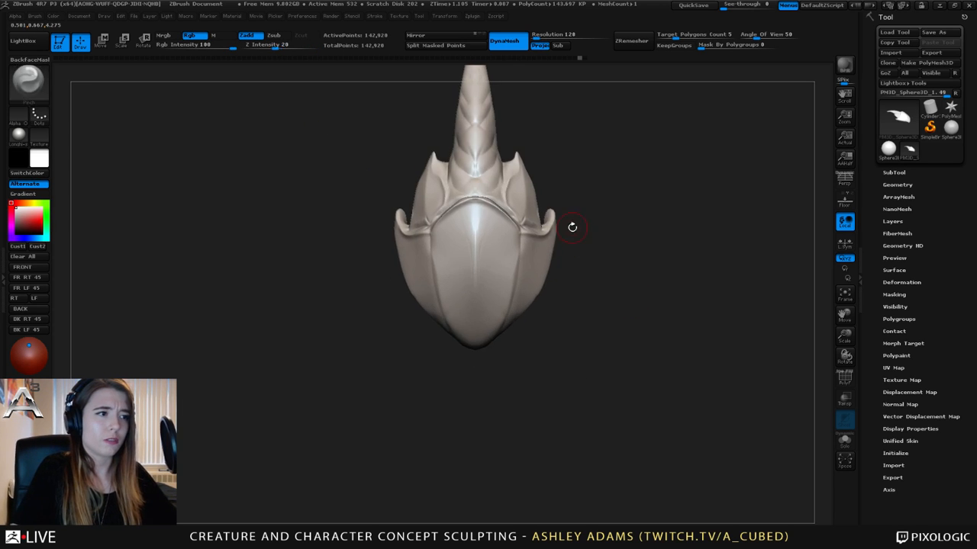
left_click_drag(562, 142, 595, 312, "ctrl+shift")
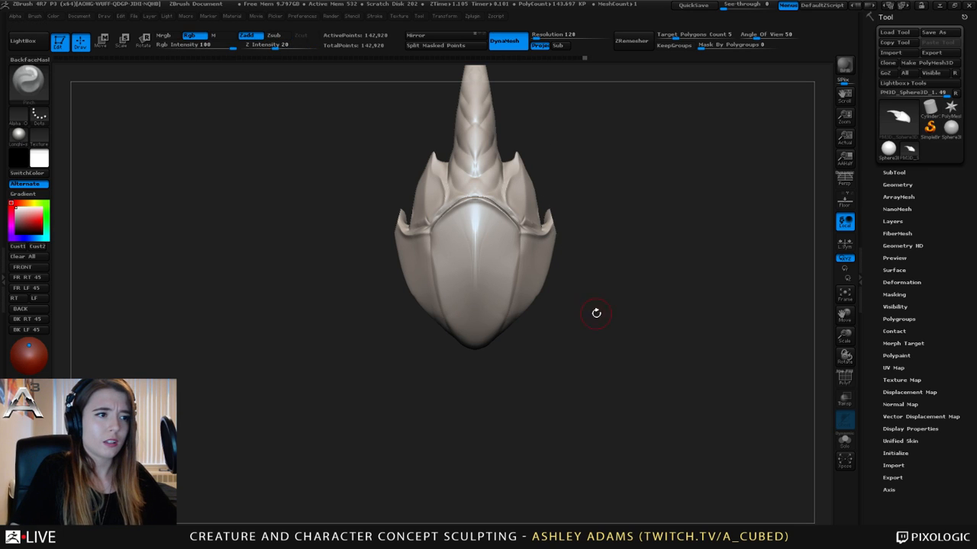
mouse_move(569, 192)
left_mouse_down("ctrl+shift")
mouse_move(534, 342)
mouse_move(527, 325)
left_mouse_up("ctrl+shift")
left_click_drag(603, 246, 432, 367, "ctrl+shift")
- Try reshaping the shell's hooks with SnakeHook at Z Intensity 100, and undo the stroke and the clips
key("space")
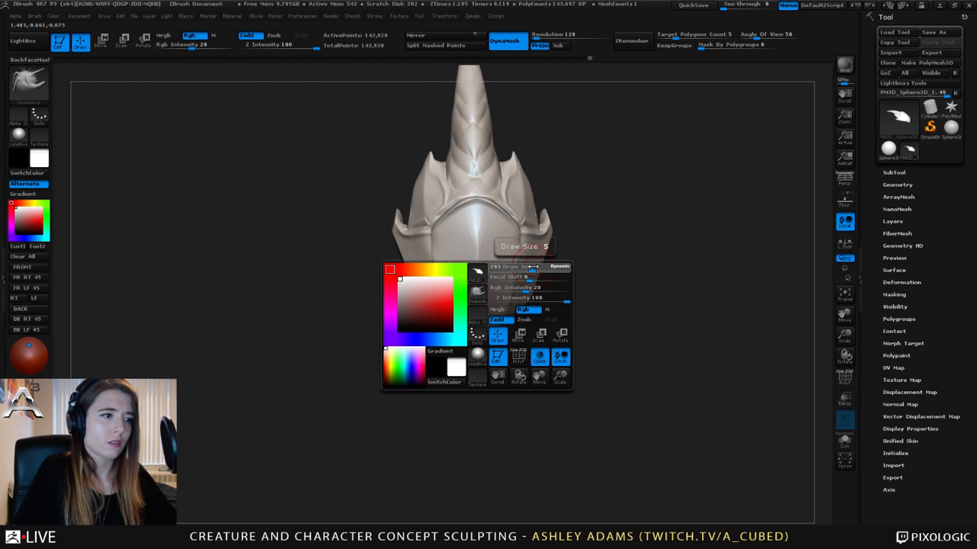
mouse_move(545, 266)
left_mouse_down()
mouse_move(528, 230)
mouse_move(543, 269)
mouse_move(558, 267)
mouse_move(550, 302)
left_mouse_up()
key("ctrl+z")
key("ctrl+z")
key("ctrl+z")
key("ctrl+z")
- Adjust the brush size and smooth the side and underside of the head shell with hPolish at Z Intensity 37
right_click_drag(551, 303, 480, 260, "ctrl")
left_click_drag(480, 259, 544, 289)
key("space")
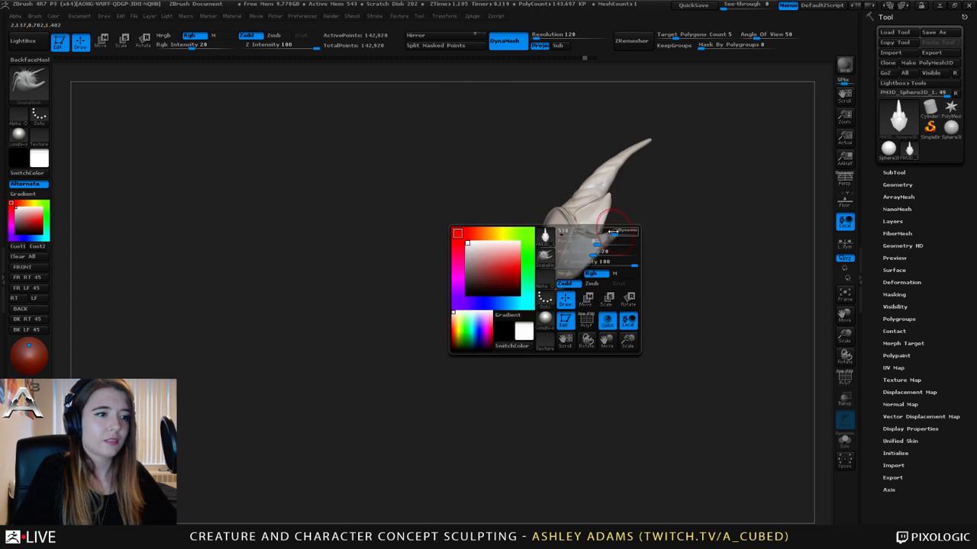
left_click(601, 244)
key("shift")
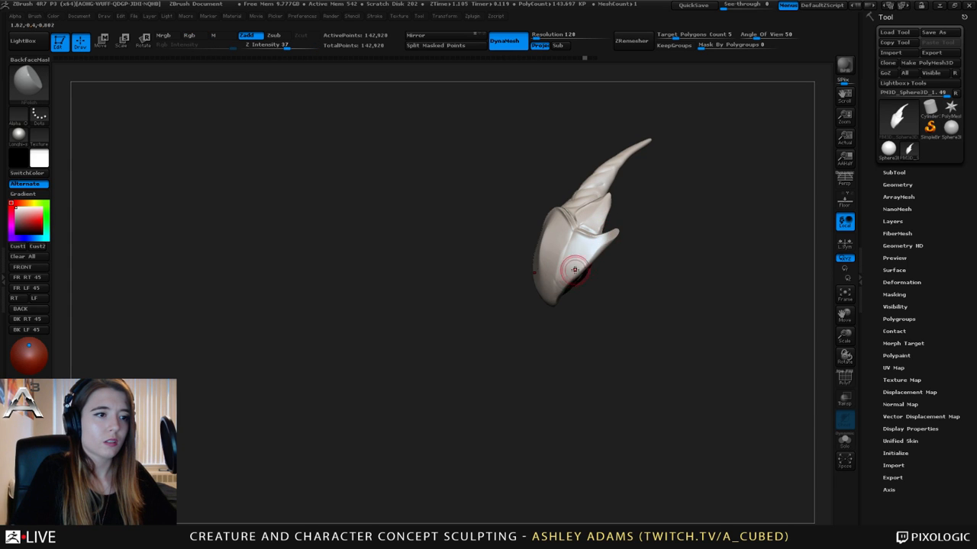
mouse_move(574, 270)
right_mouse_down()
mouse_move(586, 240)
mouse_move(512, 303)
right_mouse_up()
key("space")
left_click(568, 249)
mouse_move(568, 249)
right_mouse_down()
mouse_move(544, 219)
mouse_move(584, 281)
mouse_move(580, 215)
right_mouse_up()
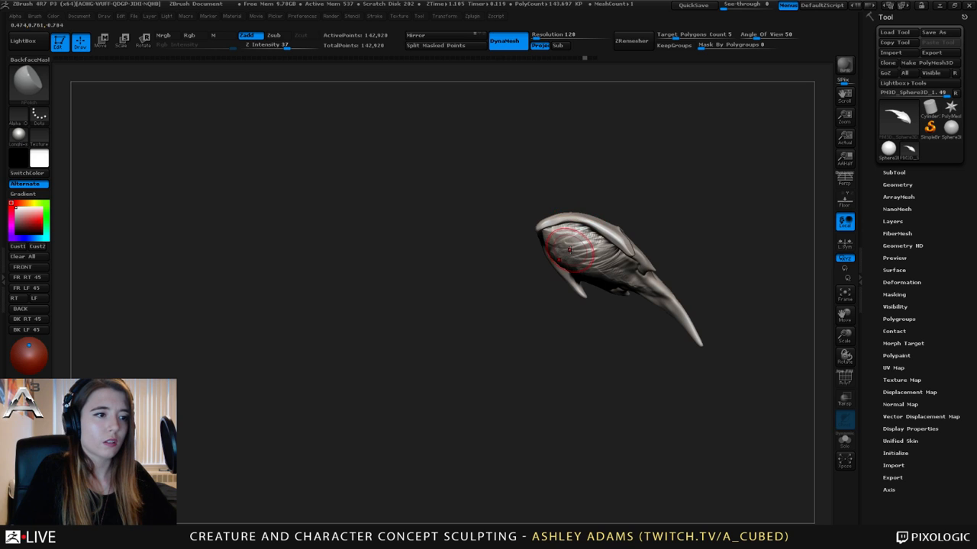
- Carve grooves into the face under the shell's front rim with DamStandard at Z Intensity 33
key("b")
key("d")
key("s")
right_click_drag(567, 248, 551, 215)
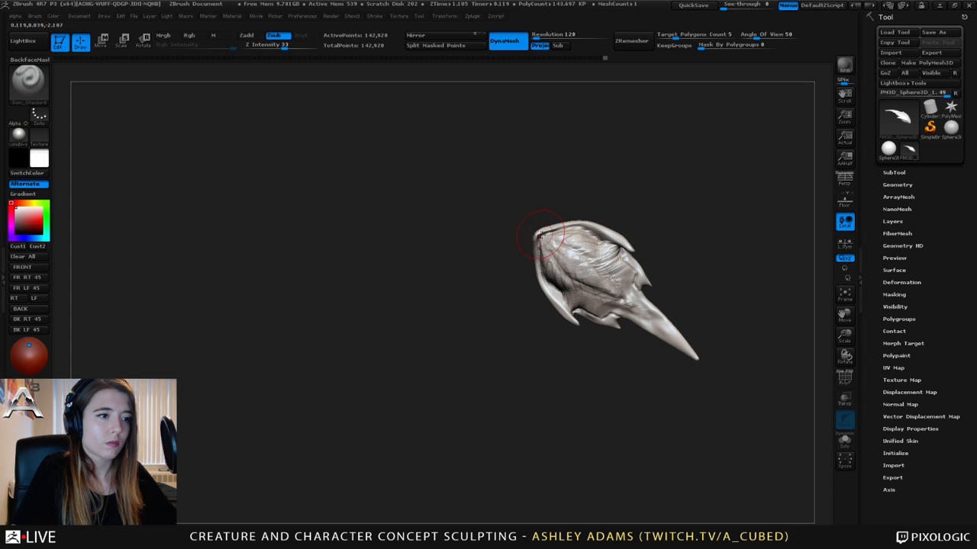
mouse_move(558, 251)
left_mouse_down()
mouse_move(581, 255)
mouse_move(583, 271)
mouse_move(607, 283)
mouse_move(594, 250)
mouse_move(588, 290)
left_mouse_up()
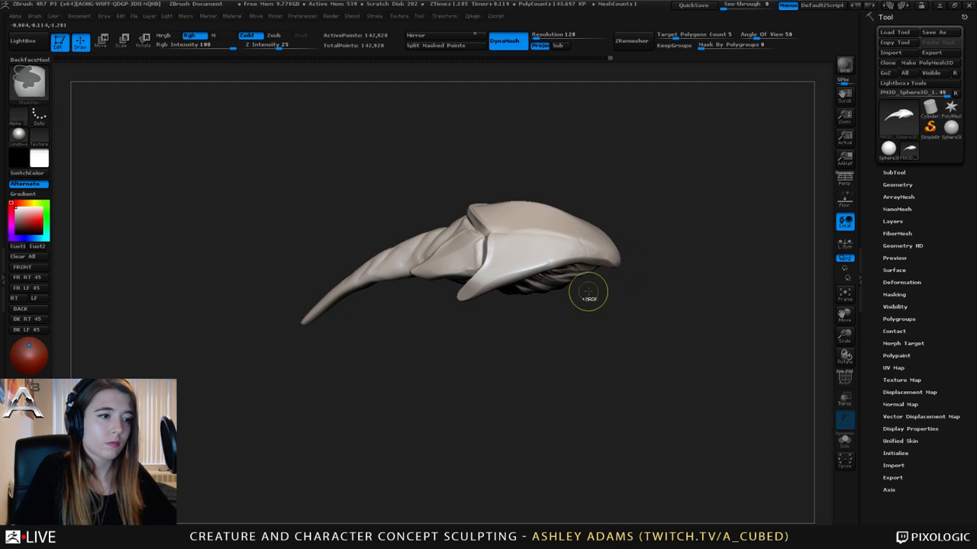
- Append a ZSphere subtool, place it under the side of the shell's front rim and scale it down
left_click(893, 173)
left_click(932, 416)
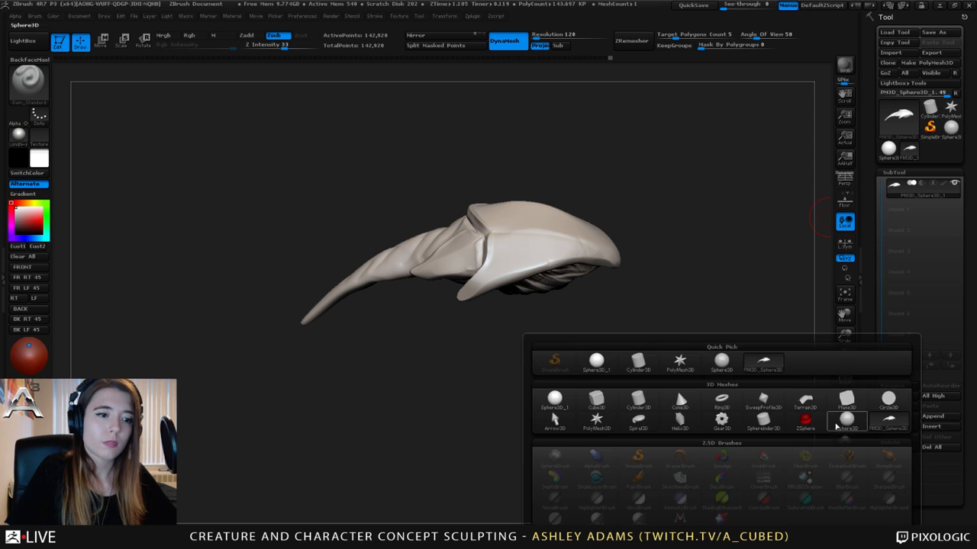
left_click(802, 416)
mouse_move(582, 320)
left_mouse_down()
mouse_move(743, 247)
mouse_move(658, 261)
mouse_move(580, 302)
mouse_move(494, 300)
left_mouse_up()
key("w")
left_click_drag(595, 344, 664, 363)
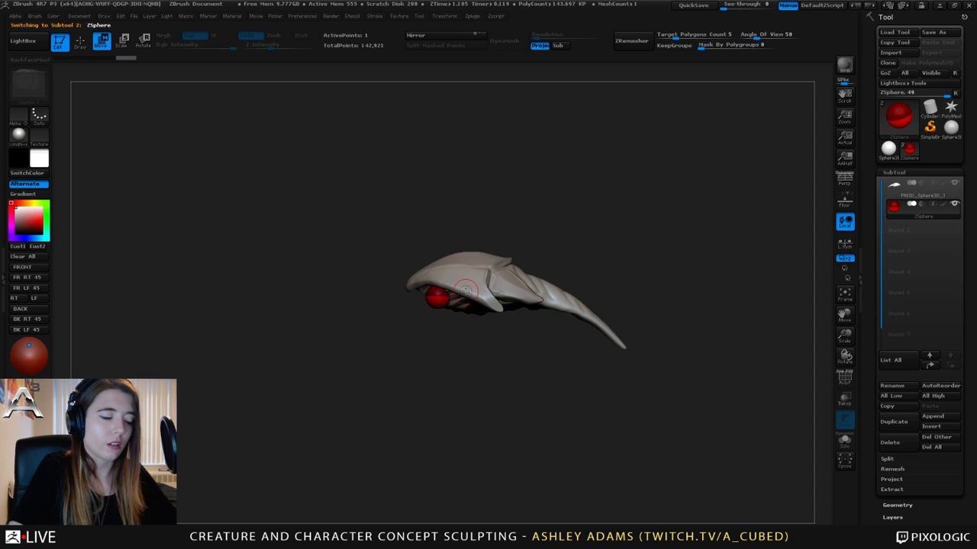
key("e")
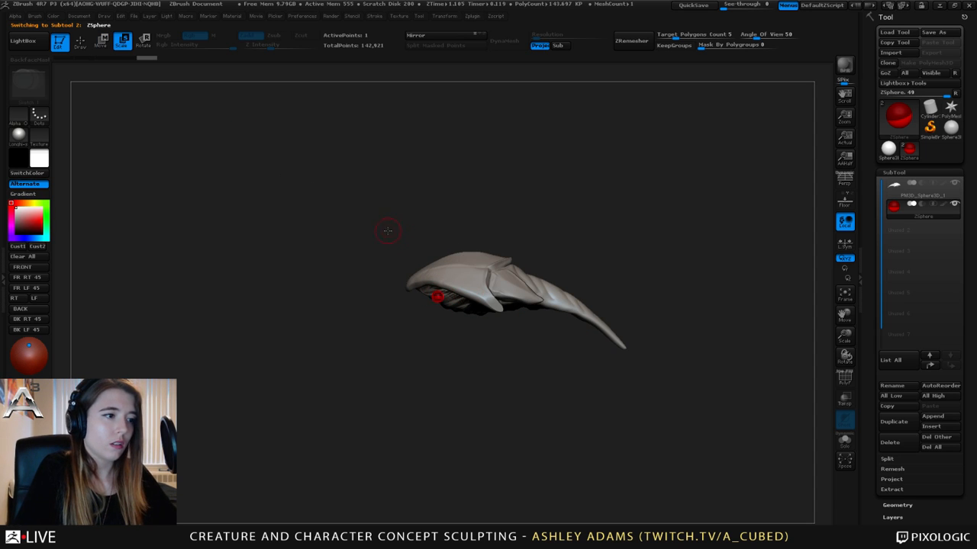
- Add a child ZSphere to the first one and pull it outward and down into a straight limb segment
mouse_move(386, 231)
left_mouse_down("alt")
mouse_move(483, 196)
mouse_move(441, 135)
left_mouse_up("alt")
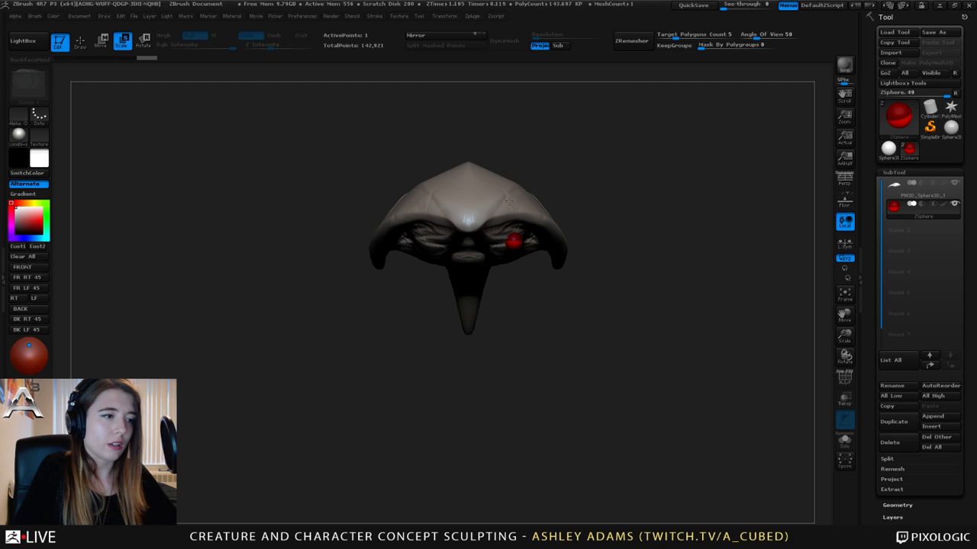
key("q")
left_click(530, 246)
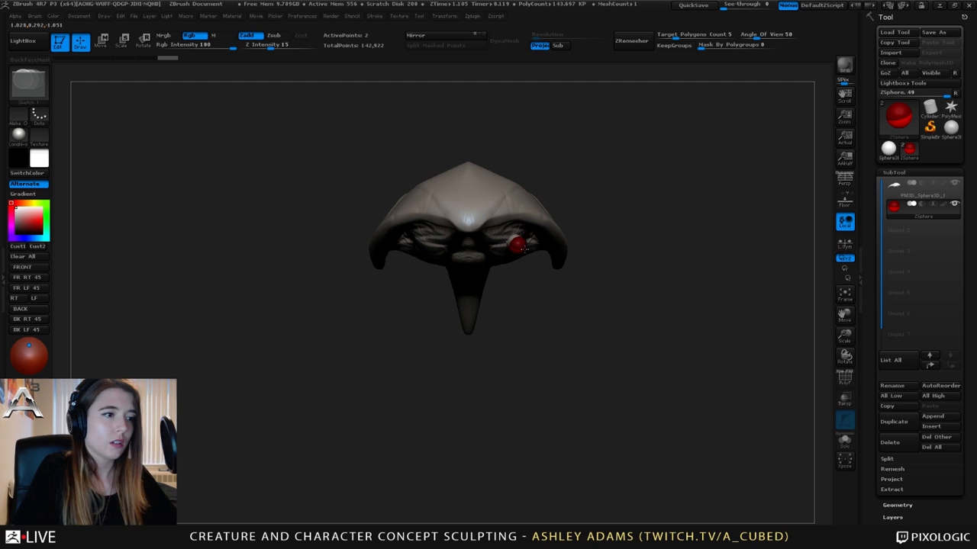
key("w")
left_click_drag(526, 251, 619, 241)
left_click_drag(623, 279, 661, 255)
left_click_drag(615, 221, 668, 250, "alt")
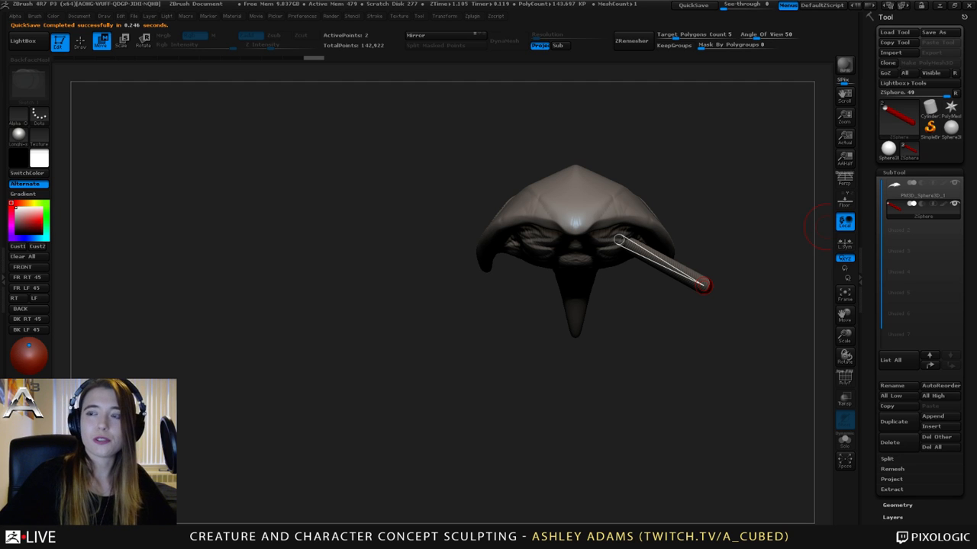
- Insert a joint ZSphere midway along the limb and bend the end ZSphere down and forward
left_click_drag(828, 227, 331, 179)
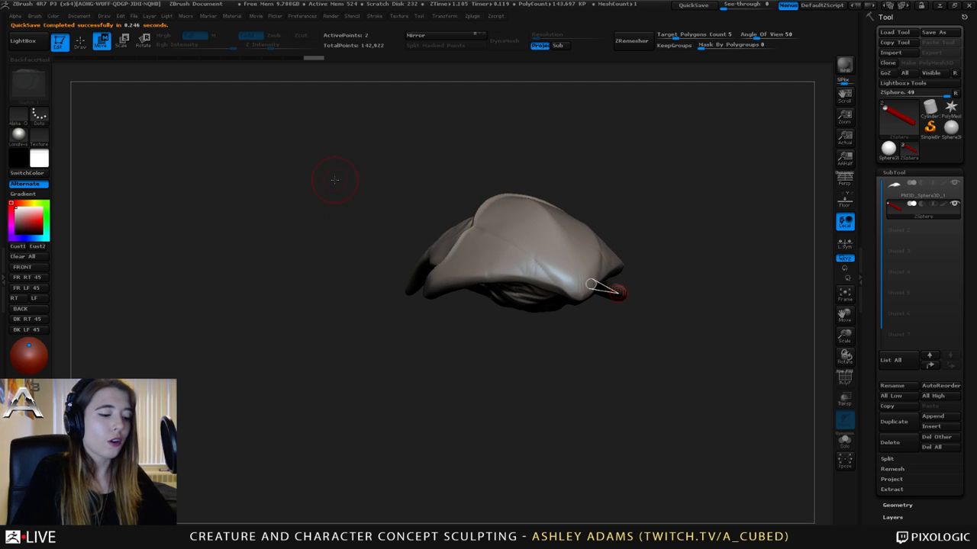
left_click_drag(590, 204, 820, 206)
right_click_drag(534, 209, 532, 224)
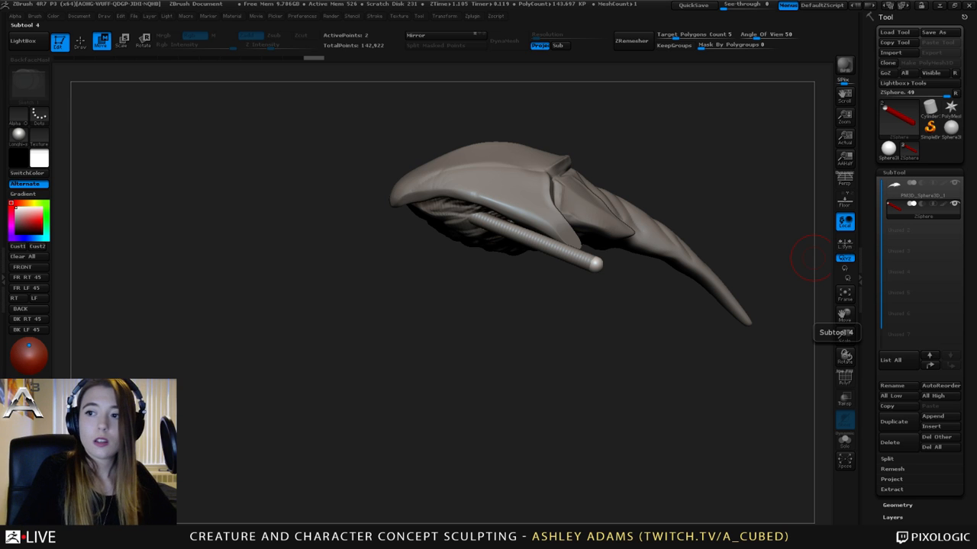
mouse_move(811, 258)
left_mouse_down()
mouse_move(626, 240)
mouse_move(646, 157)
mouse_move(599, 197)
mouse_move(661, 218)
left_mouse_up()
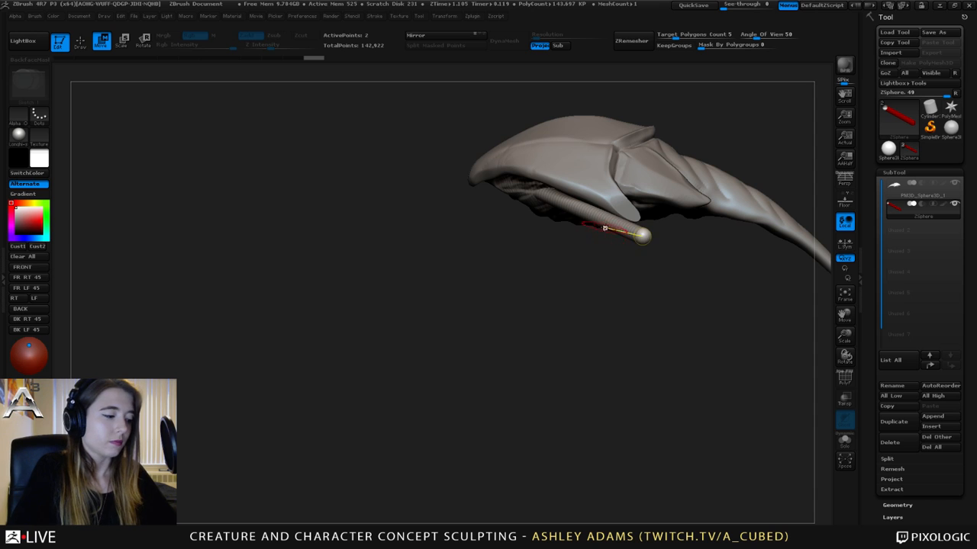
key("q")
left_click(591, 210)
key("w")
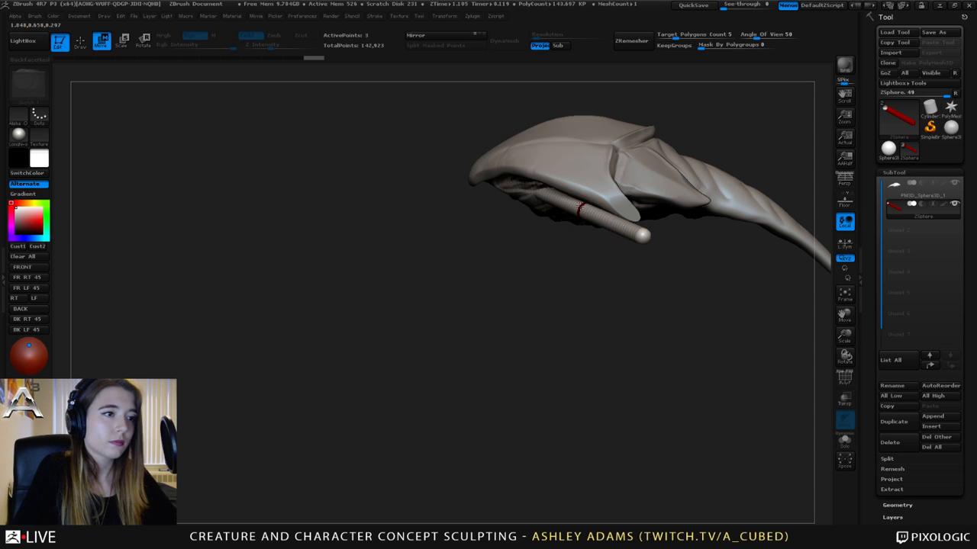
left_click_drag(644, 234, 568, 262)
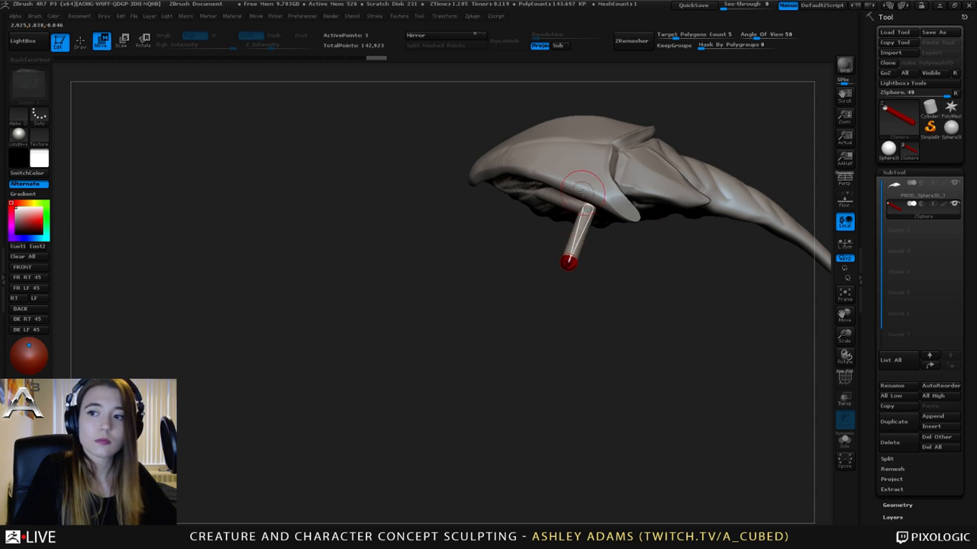
- Move the limb's middle joint forward and above the head, and extend the end ZSphere forward below it
left_click_drag(572, 175, 623, 194)
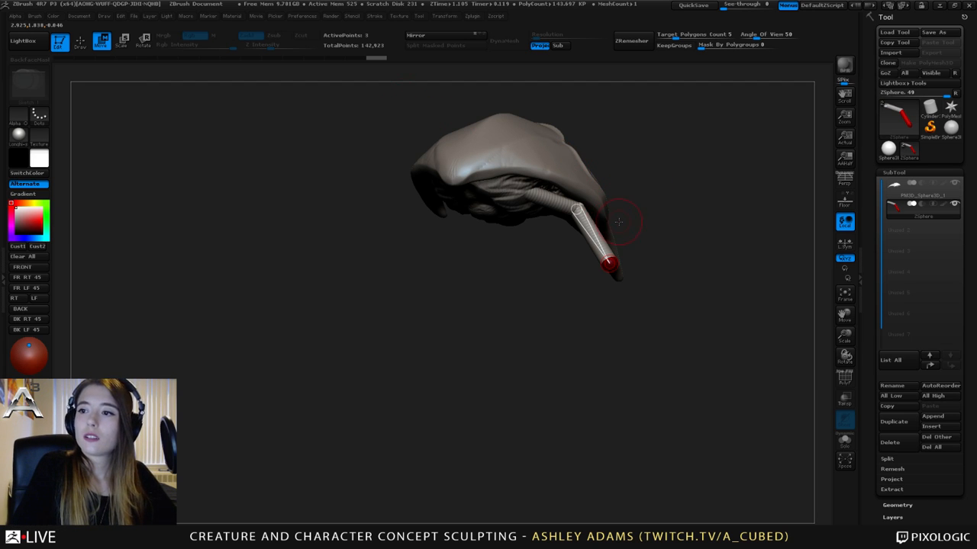
left_click_drag(623, 222, 698, 206)
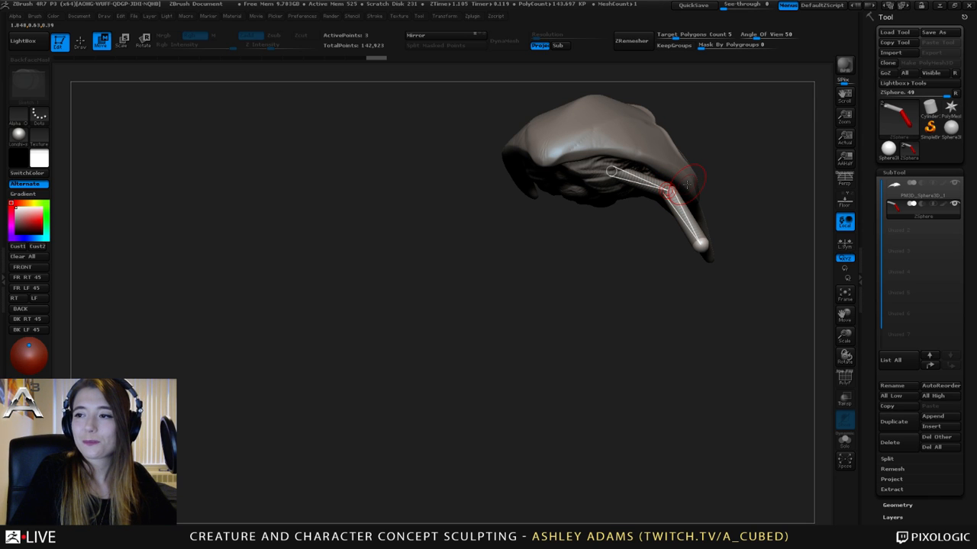
left_click_drag(715, 182, 540, 150)
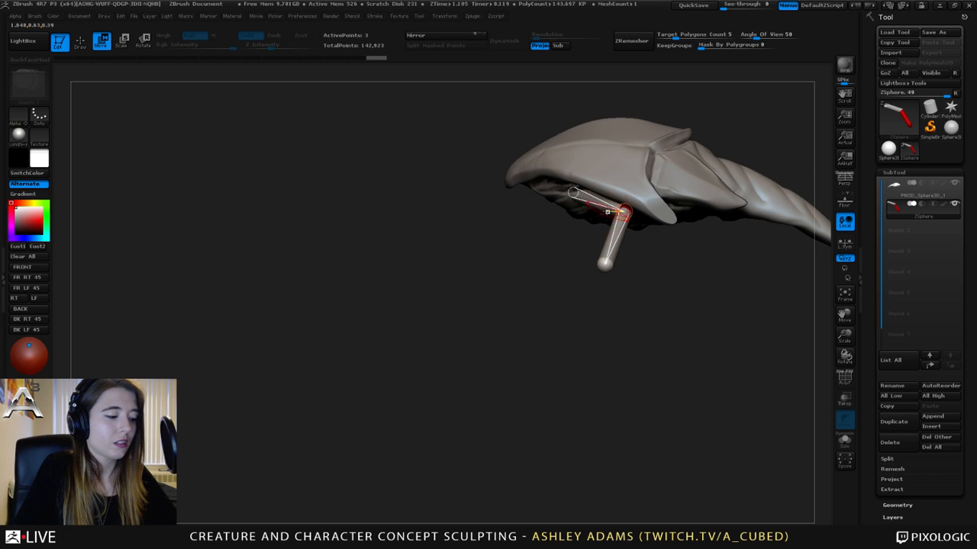
left_click_drag(624, 210, 493, 210)
left_click_drag(599, 267, 402, 238)
left_click_drag(506, 205, 412, 116)
- Insert another joint midway along the limb's upper segment and lower it to bend the limb near the head
key("q")
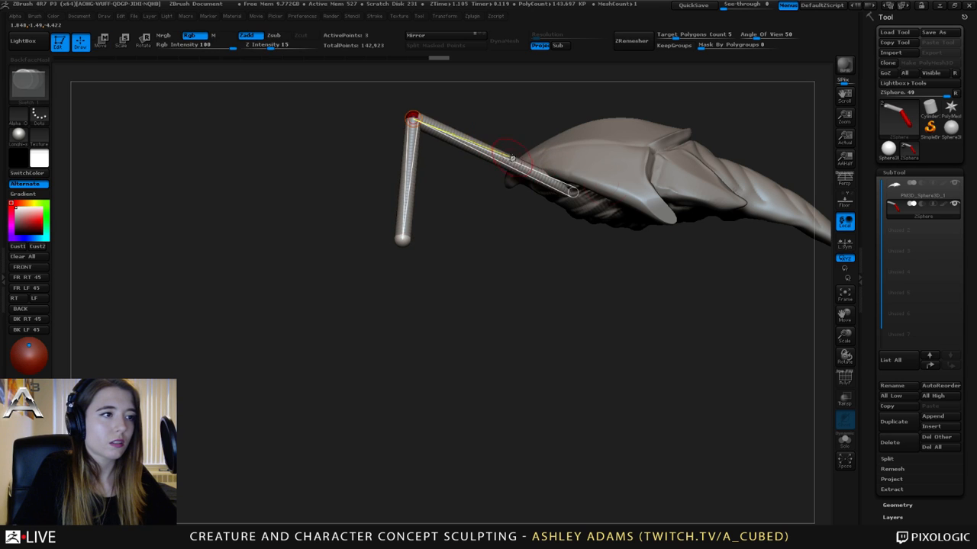
left_click(506, 160)
key("w")
left_click_drag(505, 160, 496, 182)
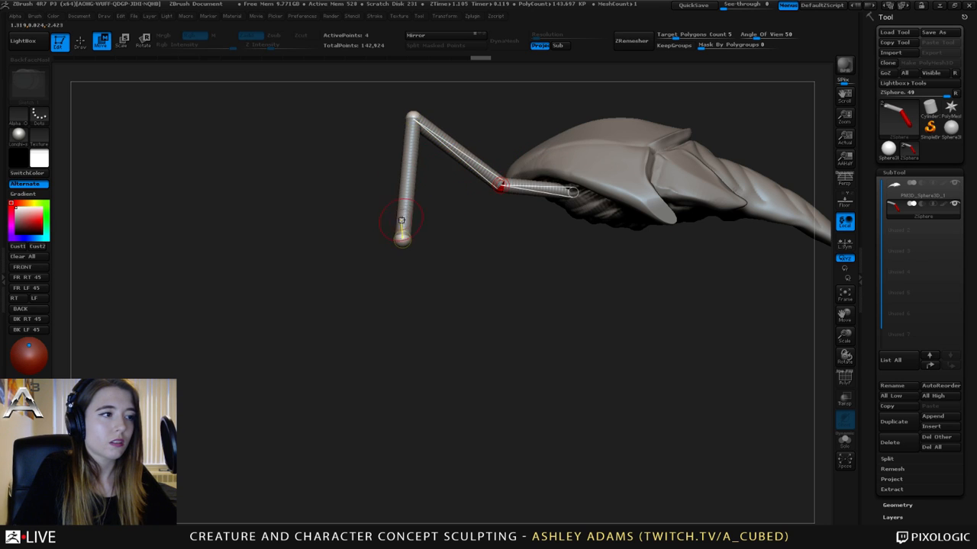
left_click_drag(423, 229, 496, 207)
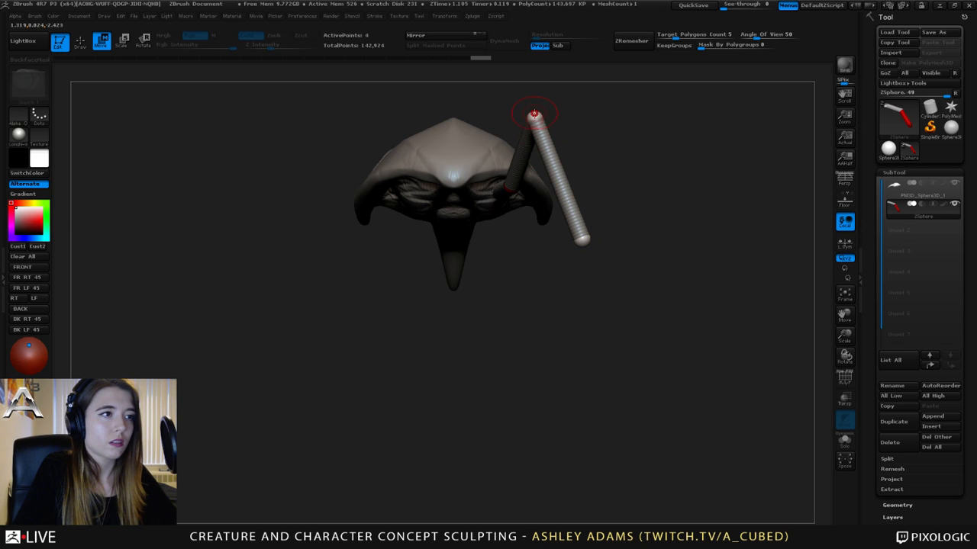
- Move the limb's peak joint outward from the head and lower the joint beside the shell slightly
left_click_drag(534, 114, 643, 110)
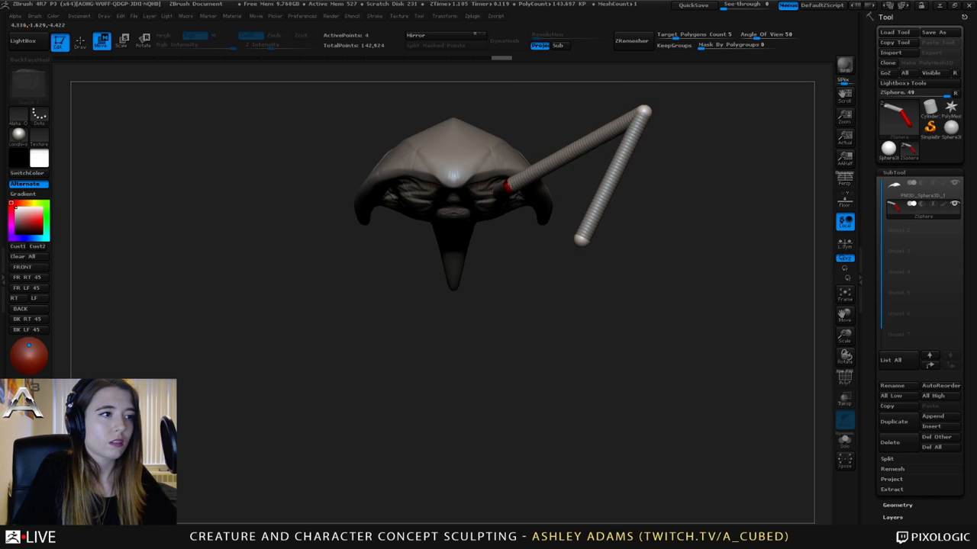
left_click_drag(506, 189, 518, 208)
left_click_drag(580, 240, 671, 145)
left_click_drag(683, 322, 809, 243)
left_click_drag(647, 287, 485, 251, "alt")
- Switch to the head subtool and bend the drooping tail tip upward with the SnakeHook brush
left_click(350, 212, "alt")
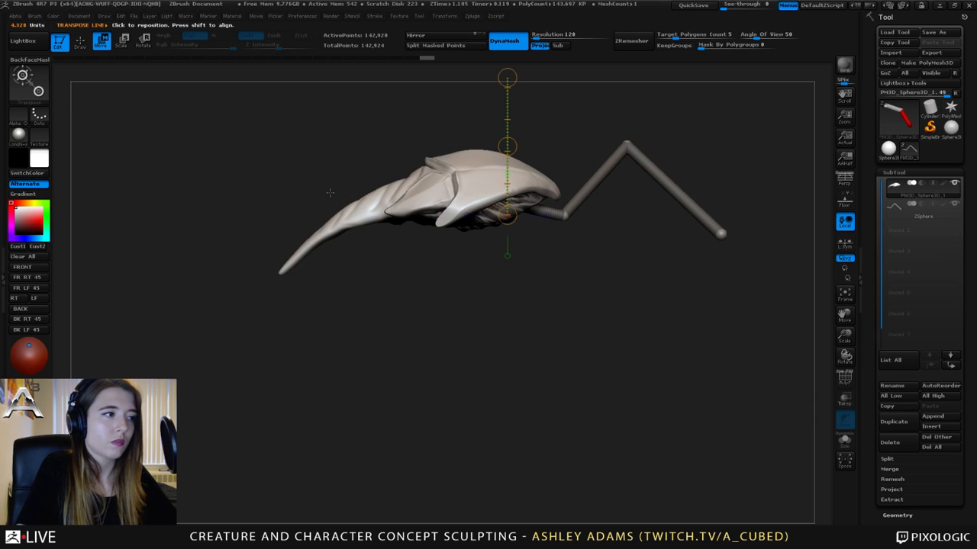
right_click(347, 195)
key("q")
left_click_drag(327, 179, 451, 188, "alt")
right_click(430, 194)
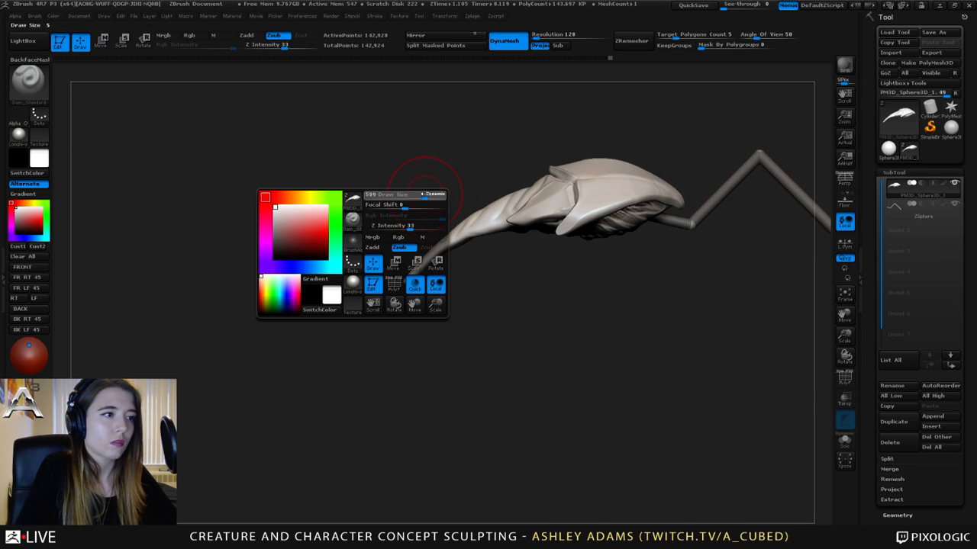
key("b")
key("s")
key("h")
mouse_move(402, 277)
left_mouse_down()
mouse_move(383, 251)
mouse_move(444, 229)
mouse_move(413, 223)
left_mouse_up()
key("ctrl+z")
right_click(417, 248)
left_click(418, 253)
key("space")
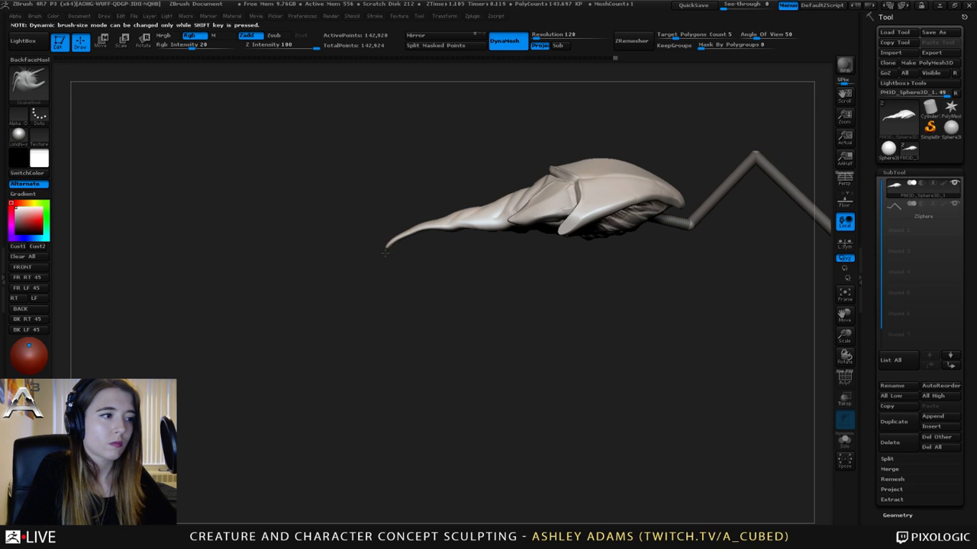
- Try to curl the tail tip with the Spiral brush
key("b")
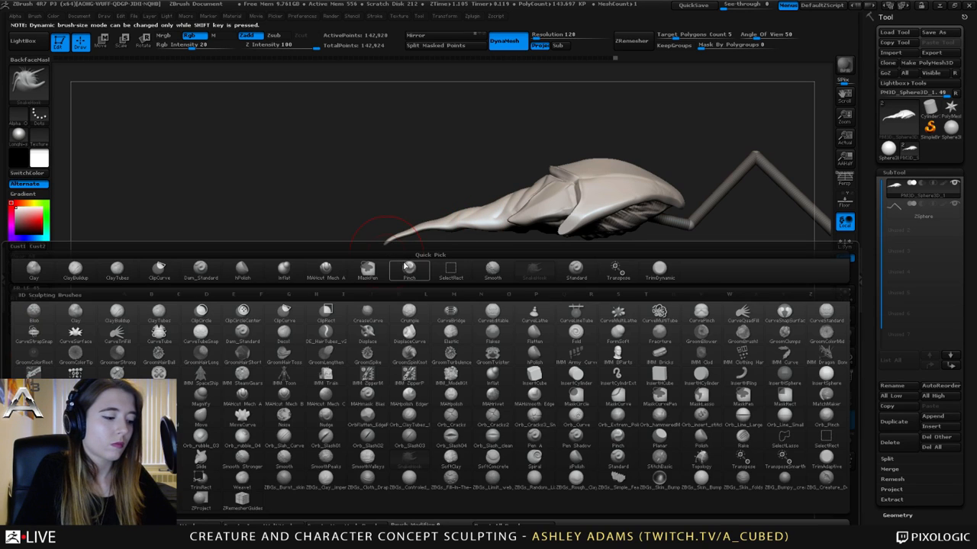
key("s")
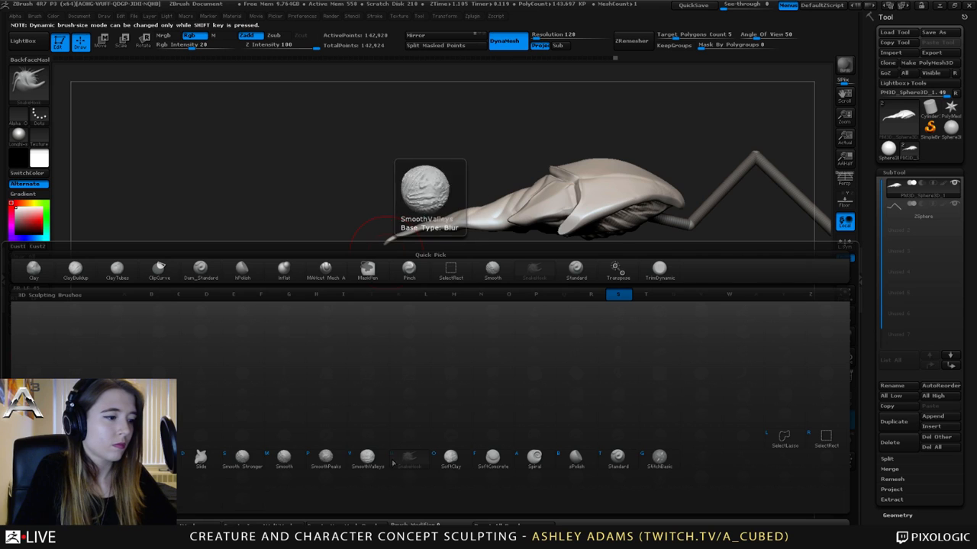
left_click(534, 457)
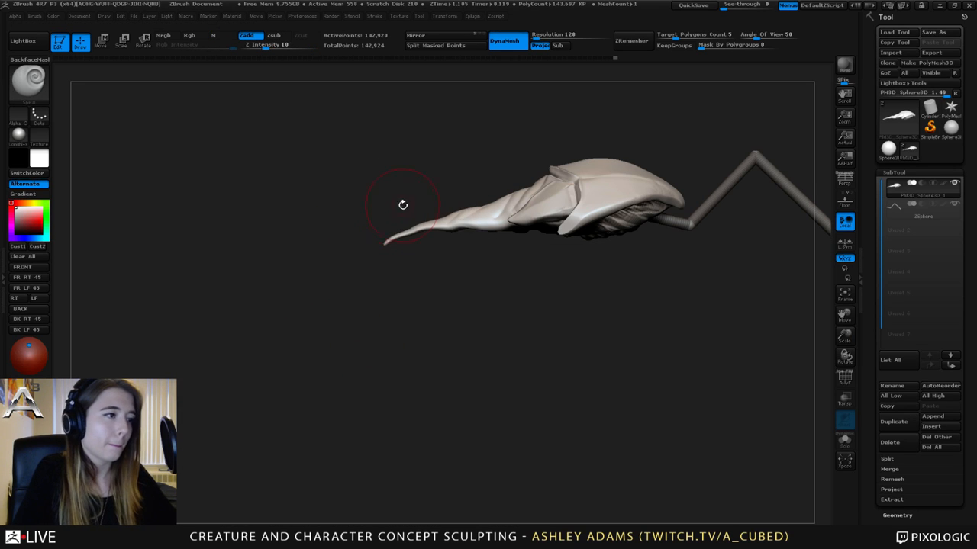
key("space")
left_click_drag(399, 237, 401, 235)
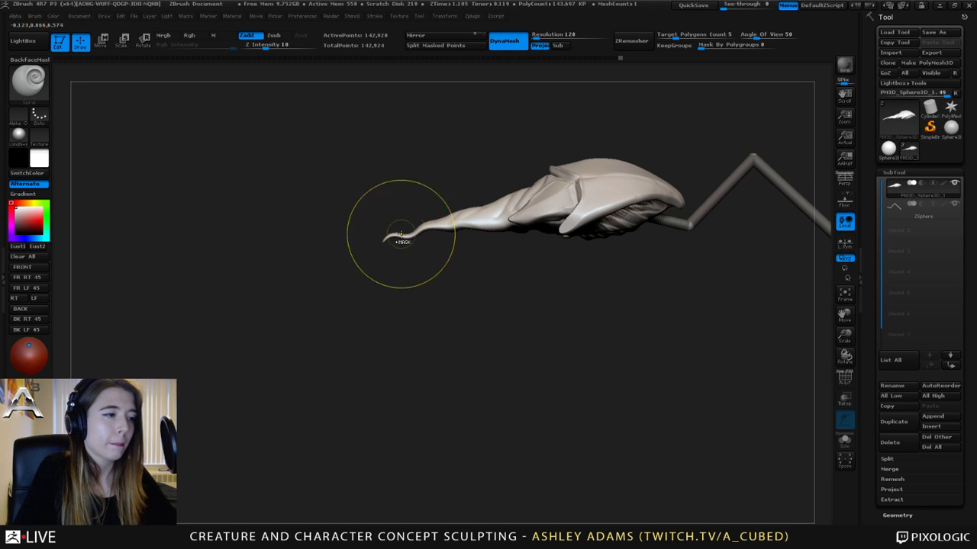
key("ctrl+z")
- Adjust the brush size, curl the tail tip upward with SnakeHook, and reshape the curve where the tail thickens
key("space")
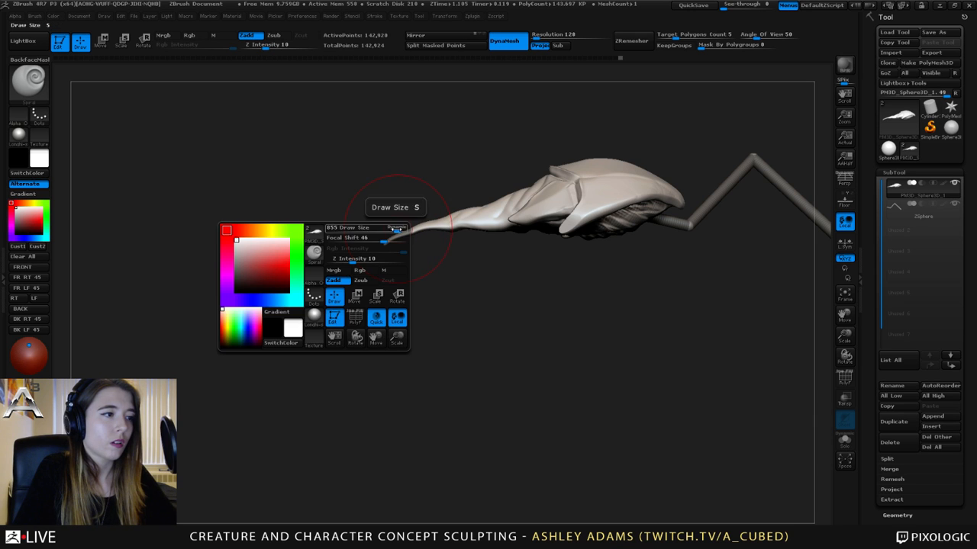
key("space")
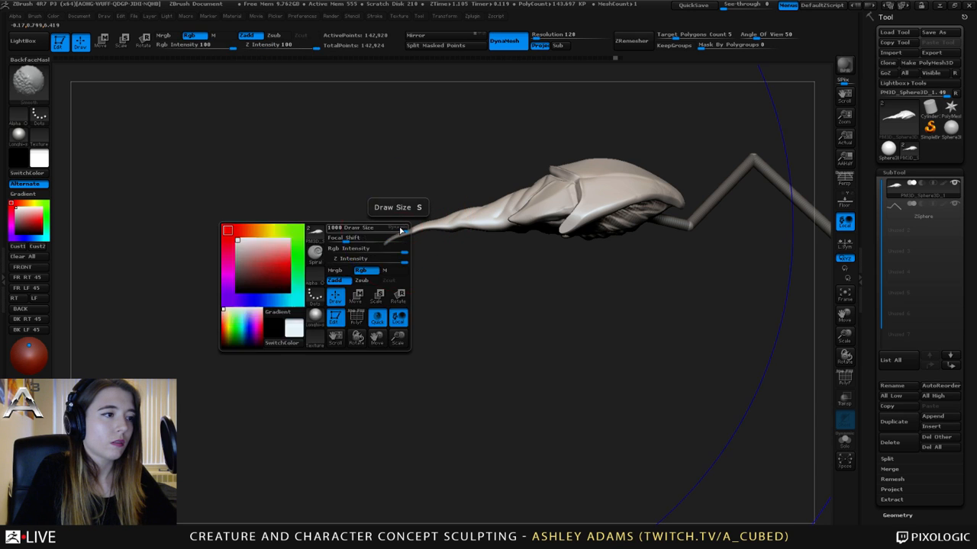
key("space")
mouse_move(399, 232)
left_mouse_down()
mouse_move(383, 233)
mouse_move(438, 241)
mouse_move(435, 206)
mouse_move(402, 214)
left_mouse_up()
key("b")
key("s")
key("h")
key("space")
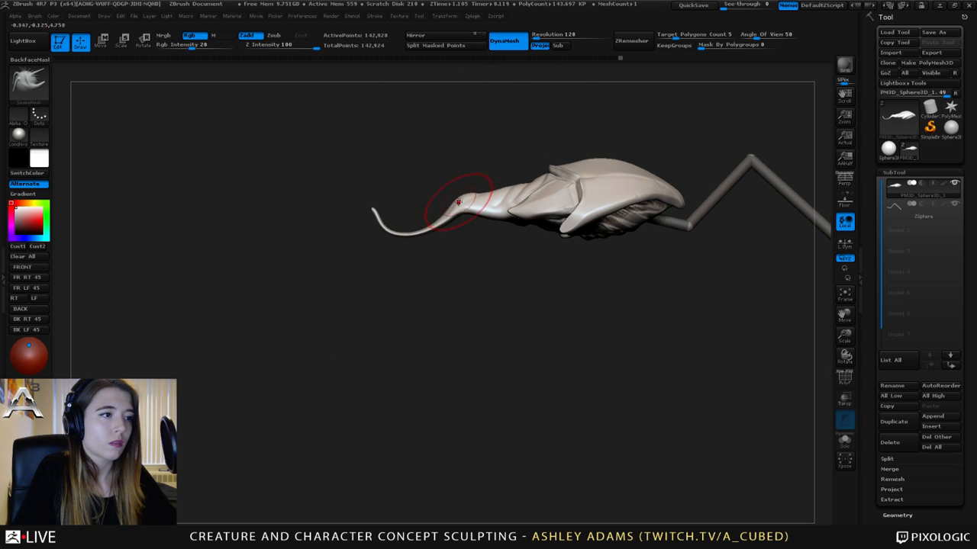
left_click_drag(459, 201, 444, 219)
- Thicken the thin tail from its tip to its middle with the Inflate brush
key("b")
key("i")
key("n")
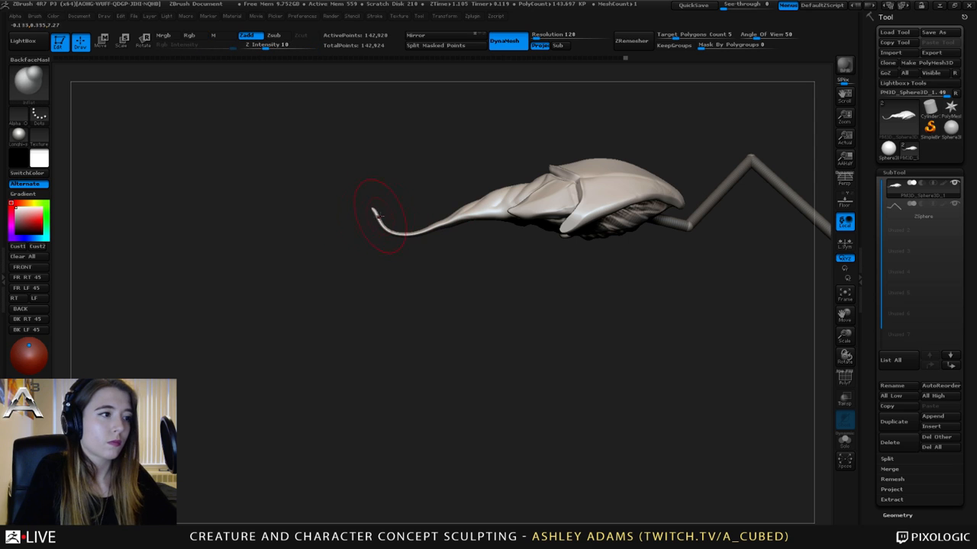
mouse_move(371, 207)
left_mouse_down()
mouse_move(425, 229)
mouse_move(450, 216)
left_mouse_up()
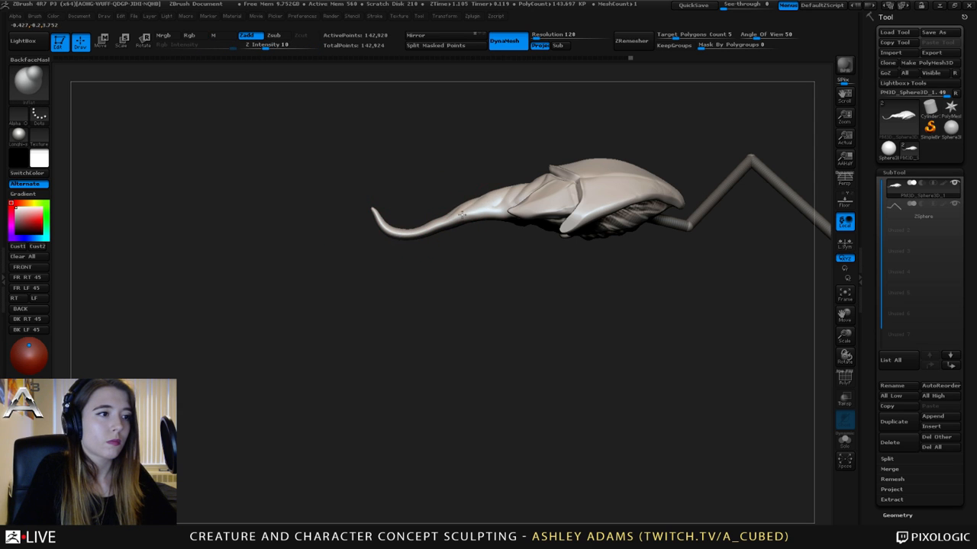
left_click_drag(467, 180, 580, 187)
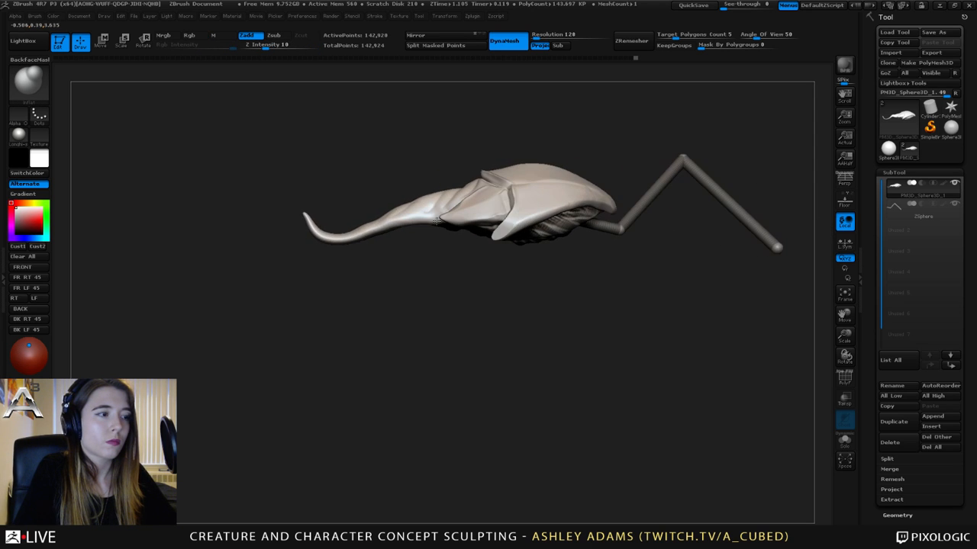
- Extend the tail tip into a higher hook with SnakeHook and pull a row of spikes along the tail's upper ridge
key("b")
key("s")
key("h")
mouse_move(300, 211)
left_mouse_down()
mouse_move(305, 219)
mouse_move(299, 187)
mouse_move(316, 209)
mouse_move(285, 215)
mouse_move(468, 211)
mouse_move(462, 218)
mouse_move(473, 226)
left_mouse_up()
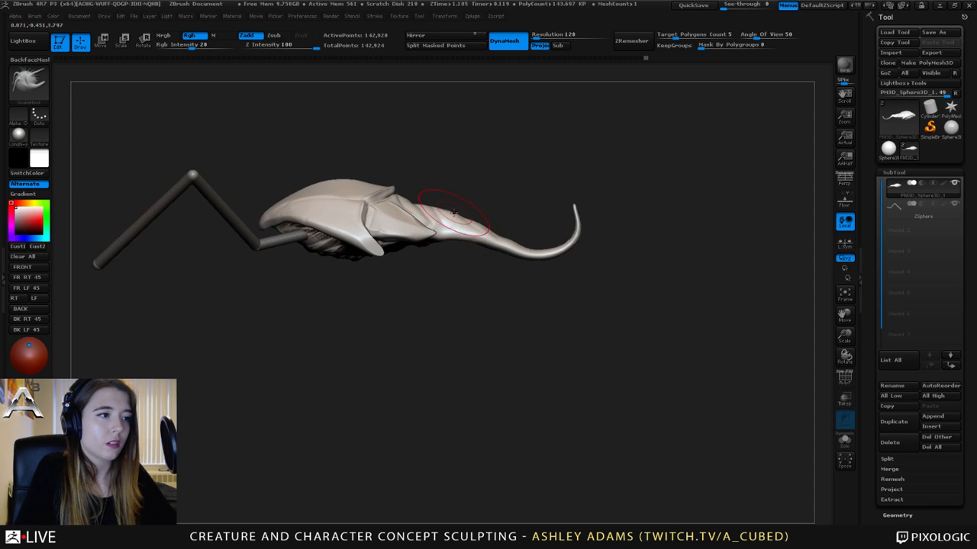
key("space")
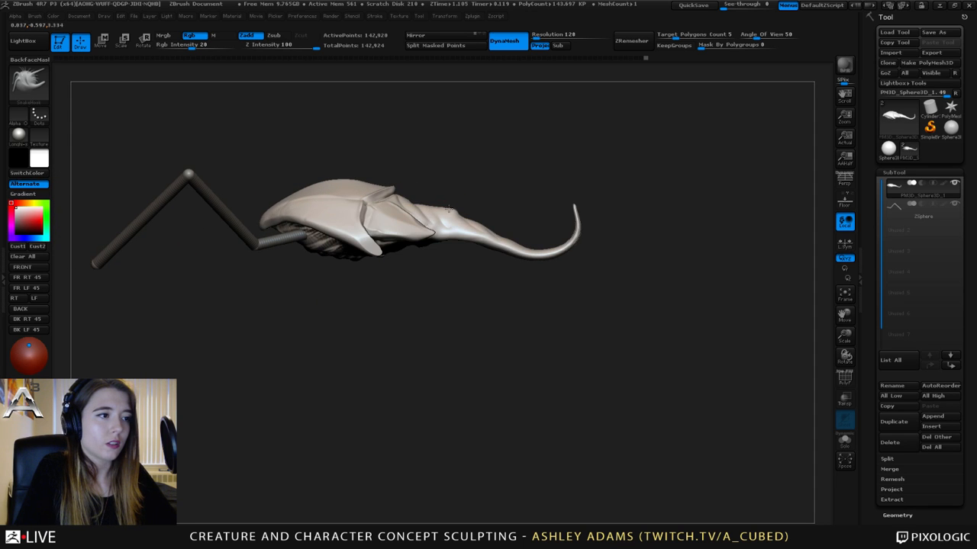
mouse_move(451, 211)
left_mouse_down()
mouse_move(419, 200)
mouse_move(405, 205)
mouse_move(414, 217)
mouse_move(433, 197)
mouse_move(429, 215)
mouse_move(420, 208)
mouse_move(430, 200)
mouse_move(431, 209)
mouse_move(393, 203)
mouse_move(577, 236)
left_mouse_up()
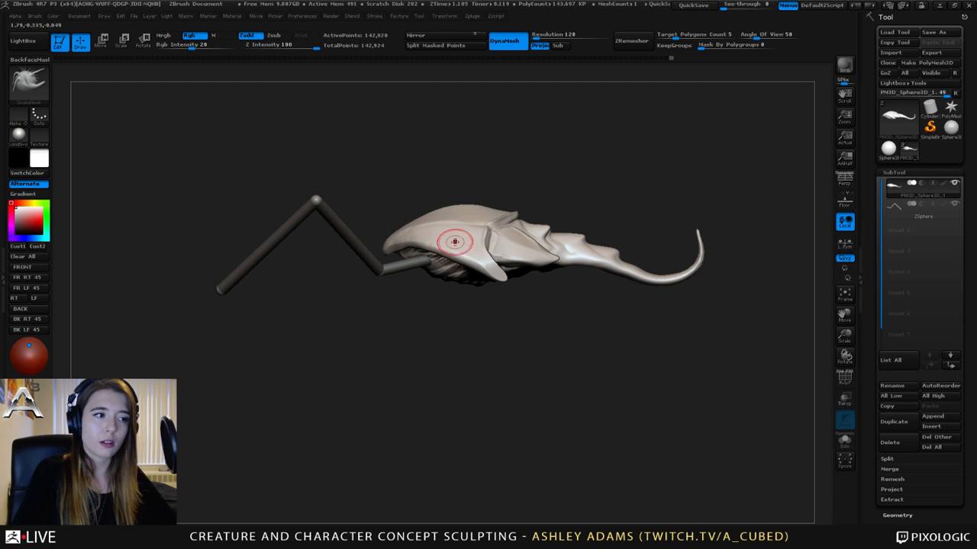
- Polish the side and top of the head shell into flatter planes with the hPolish brush at intensity 37
key("shift")
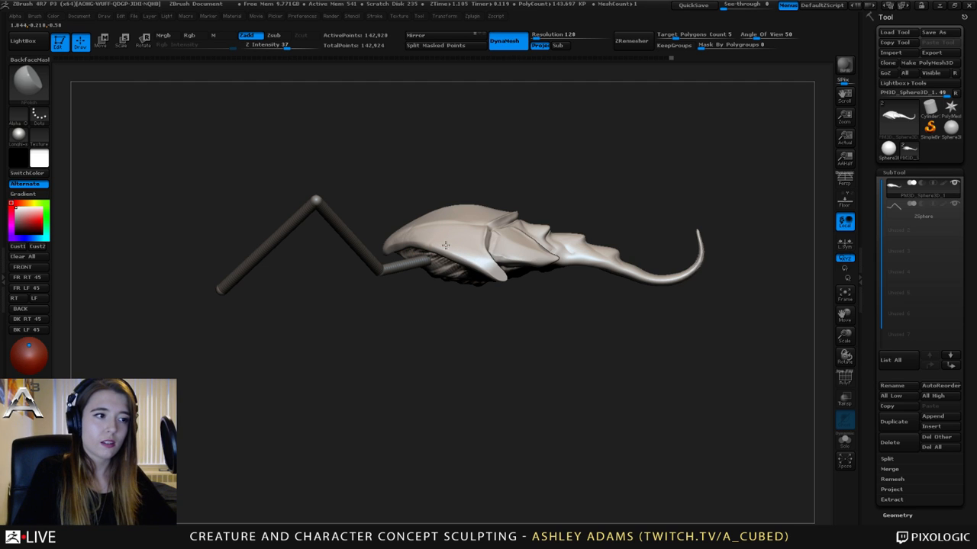
left_click_drag(480, 241, 445, 245)
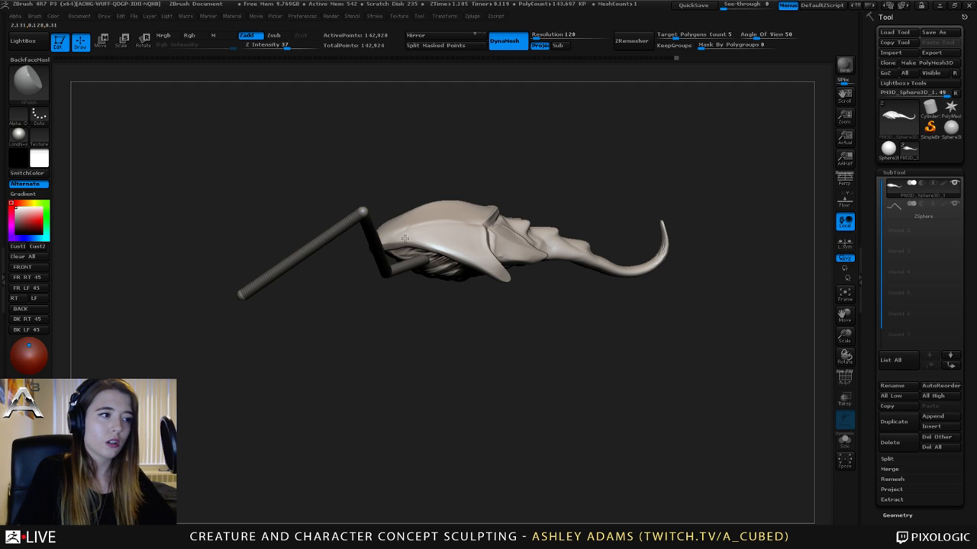
left_click_drag(449, 247, 392, 201)
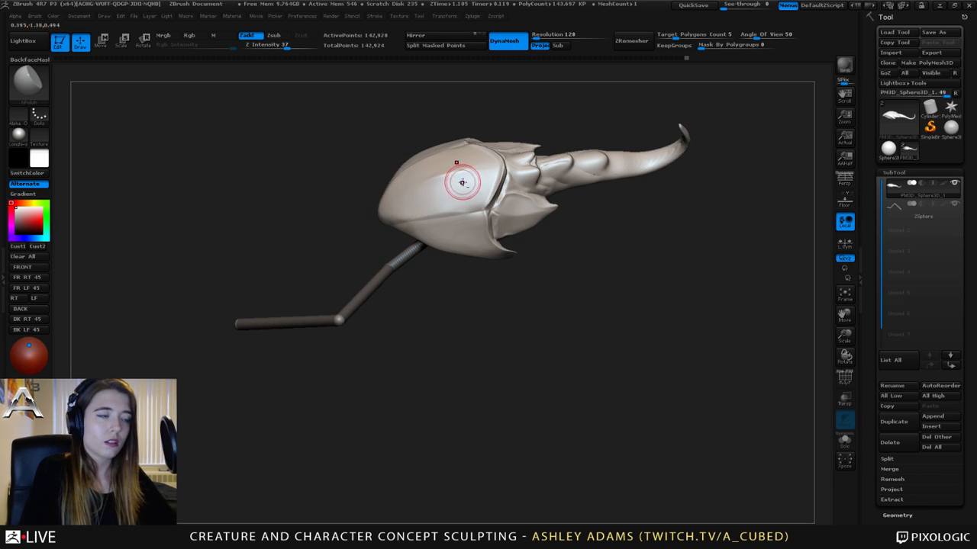
left_click_drag(493, 170, 456, 204)
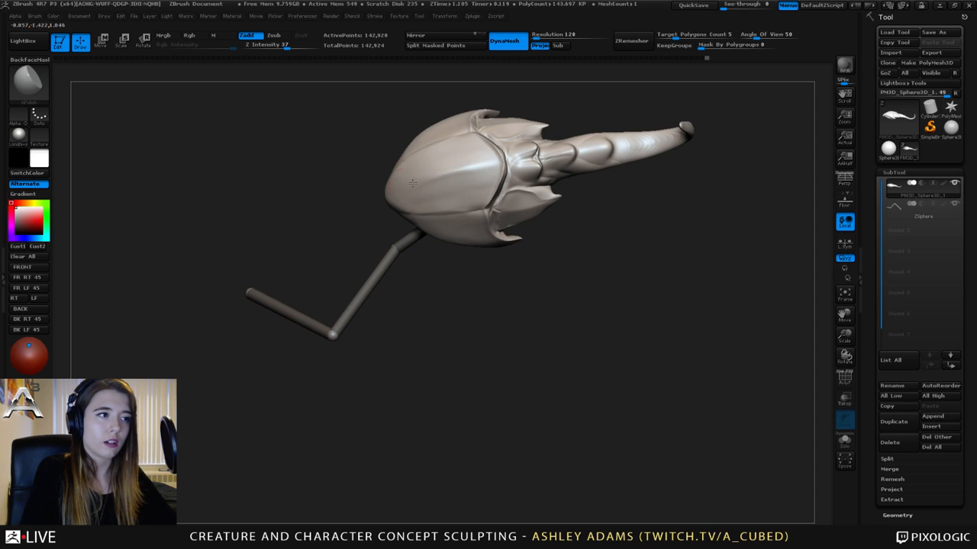
mouse_move(412, 183)
left_mouse_down()
mouse_move(475, 208)
mouse_move(475, 224)
mouse_move(469, 206)
mouse_move(519, 200)
mouse_move(501, 229)
mouse_move(551, 213)
mouse_move(591, 246)
mouse_move(436, 194)
mouse_move(480, 166)
mouse_move(531, 249)
left_mouse_up()
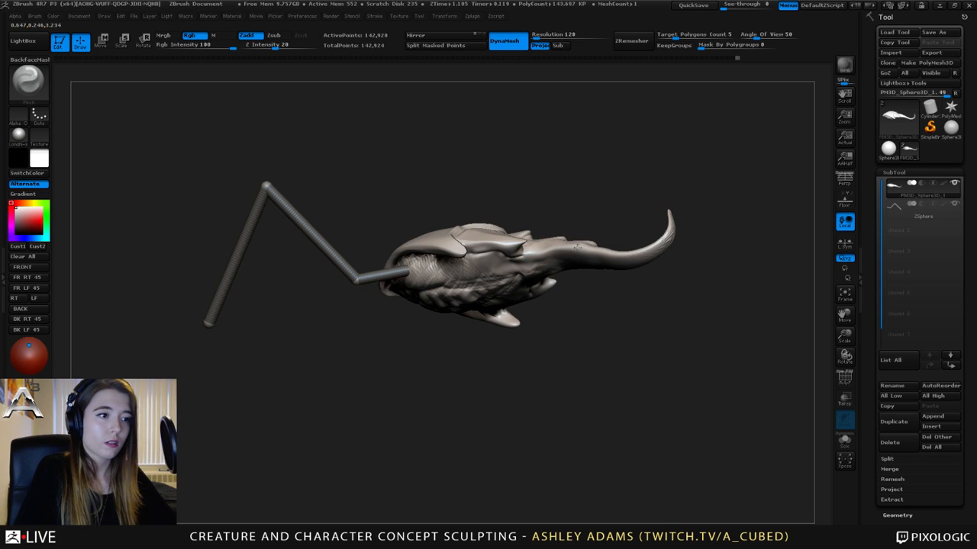
- Build up volume on the creature's underside with ClayBuildup and carve creases into it with Dam_Standard
left_click_drag(615, 252, 522, 276)
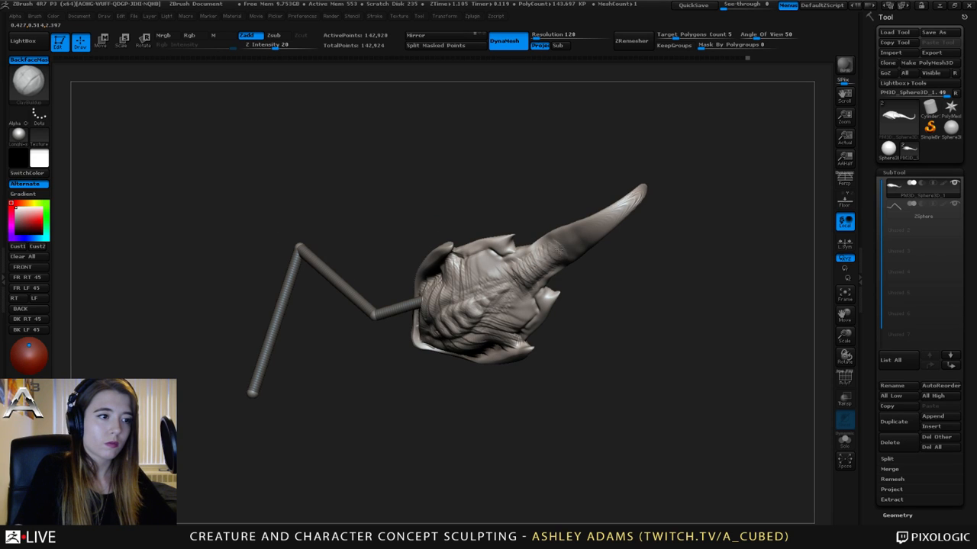
mouse_move(534, 266)
left_mouse_down()
mouse_move(454, 275)
mouse_move(460, 261)
mouse_move(419, 292)
mouse_move(434, 284)
left_mouse_up()
key("b")
key("d")
key("s")
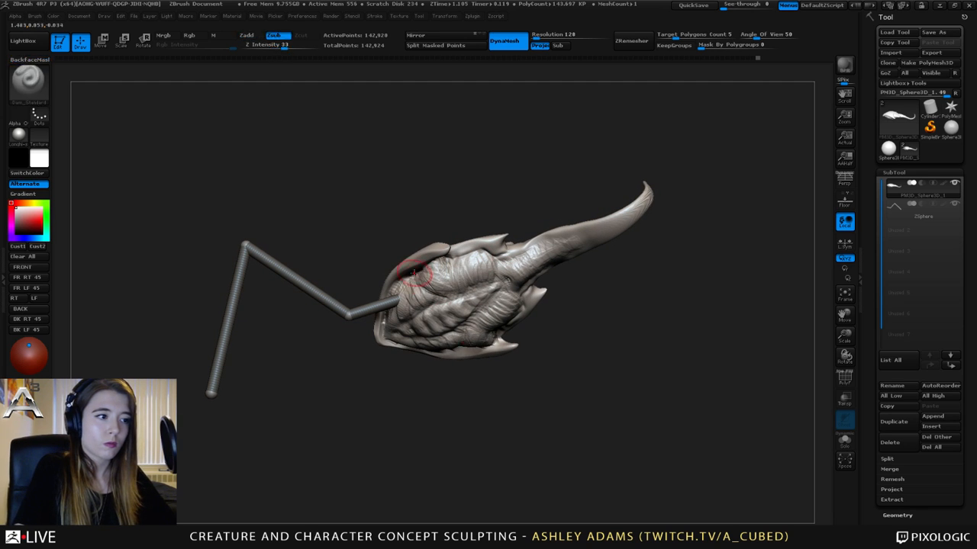
left_click_drag(439, 263, 471, 268)
- Add rounded lumps beside the underside's central ridge with ClayBuildup and cut grooves around them with Dam_Standard
key("b")
key("c")
key("b")
key("b")
key("d")
key("s")
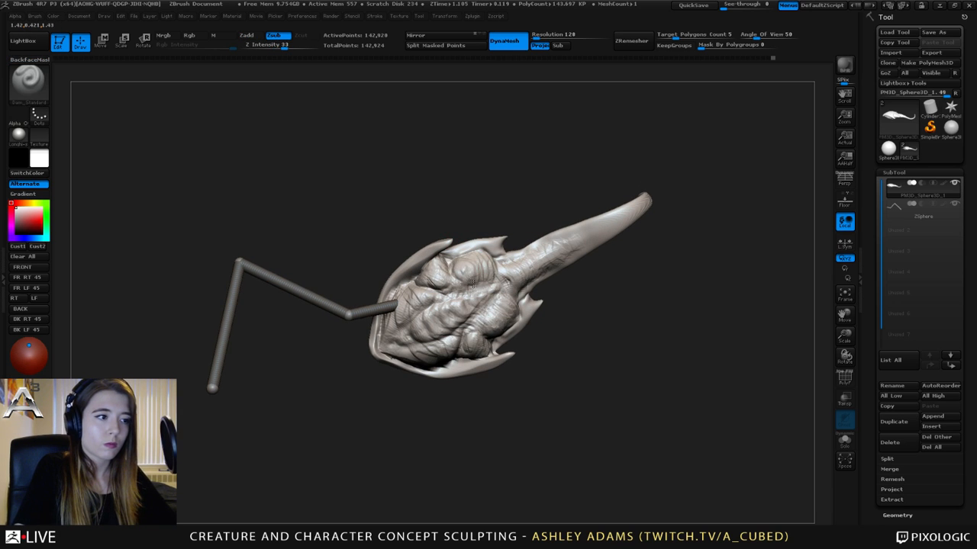
left_click_drag(482, 309, 481, 328)
mouse_move(433, 296)
left_mouse_down()
mouse_move(471, 309)
mouse_move(444, 313)
mouse_move(474, 328)
left_mouse_up()
- Alternate between ClayBuildup and Dam_Standard to sharpen the rounded lumps near the tail base on the underside
key("b")
key("c")
key("b")
key("b")
key("d")
key("s")
key("b")
key("c")
key("b")
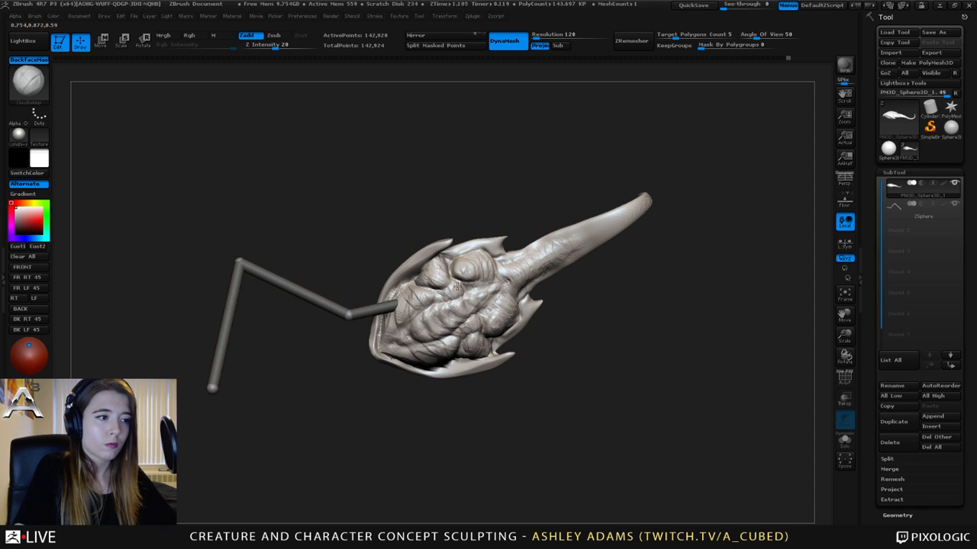
key("b")
key("d")
key("s")
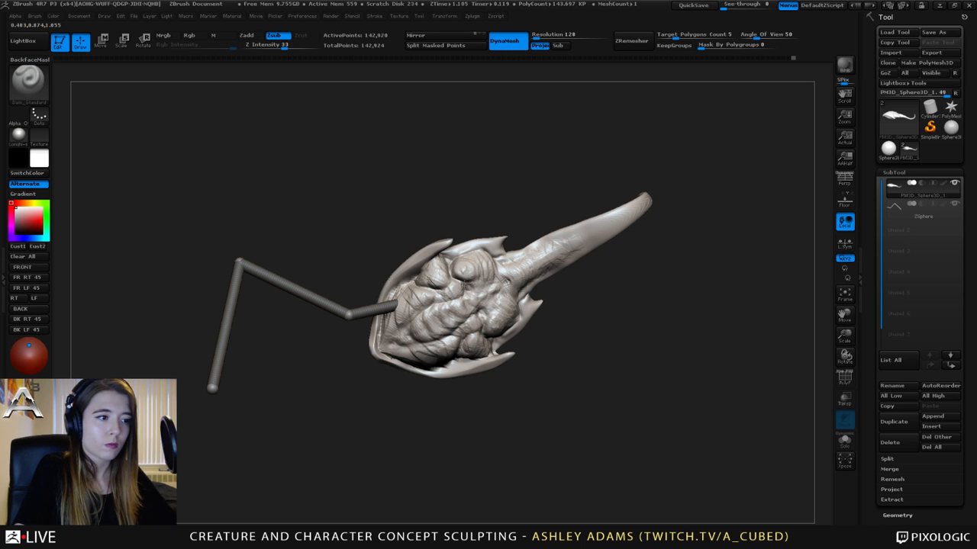
mouse_move(486, 293)
left_mouse_down()
mouse_move(482, 278)
mouse_move(473, 279)
left_mouse_up()
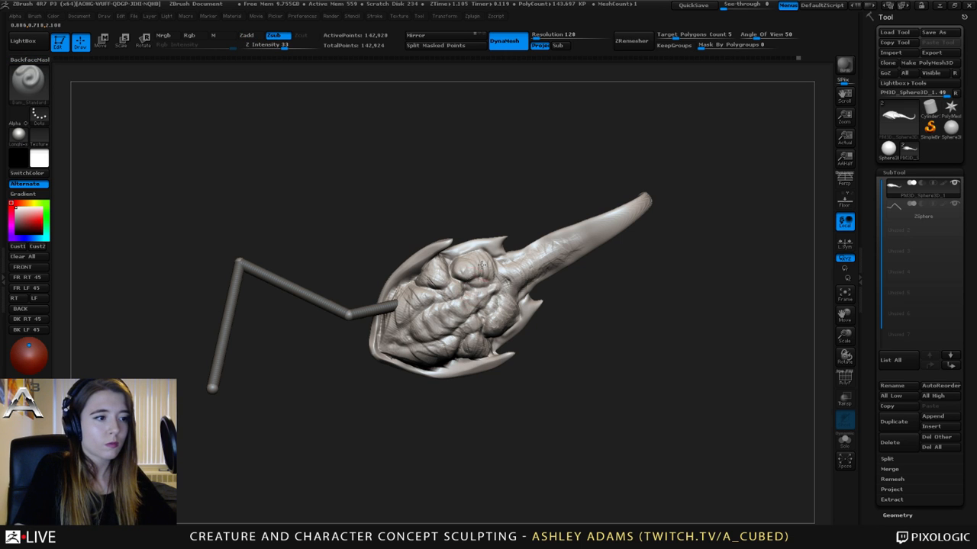
- Adjust the Dam_Standard brush size and carve finer detail into the body beneath the shell
right_click_drag(473, 279, 464, 284)
mouse_move(464, 284)
right_mouse_down("ctrl")
mouse_move(458, 265)
mouse_move(534, 287)
mouse_move(611, 279)
right_mouse_up("ctrl")
key("space")
left_click_drag(432, 234, 422, 233)
mouse_move(422, 234)
right_mouse_down()
mouse_move(501, 226)
mouse_move(408, 212)
mouse_move(526, 244)
right_mouse_up()
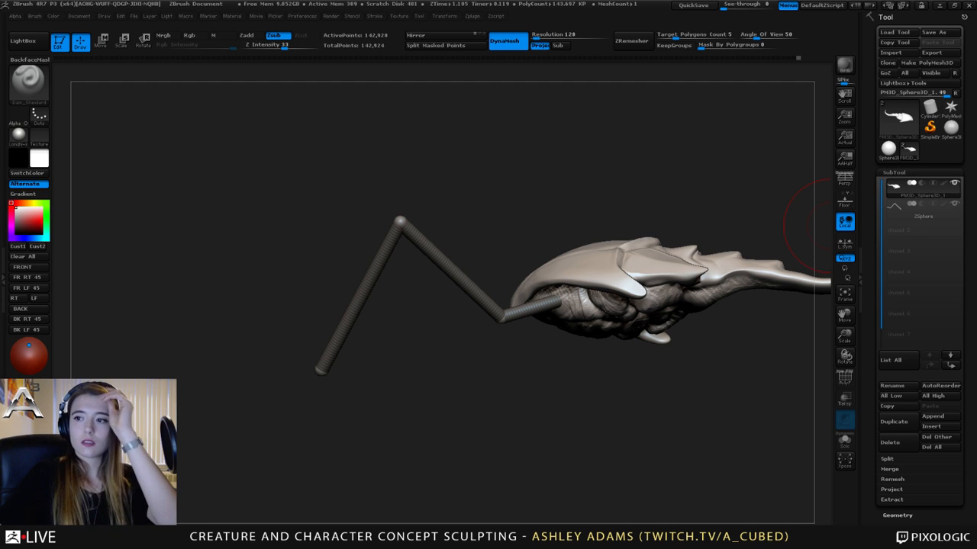
- Switch to the ZSphere limb, move its peak joint inward and up, and shift its end outward and down
mouse_move(808, 225)
left_mouse_down()
mouse_move(532, 233)
mouse_move(536, 202)
mouse_move(578, 218)
left_mouse_up()
left_click(576, 218, "alt")
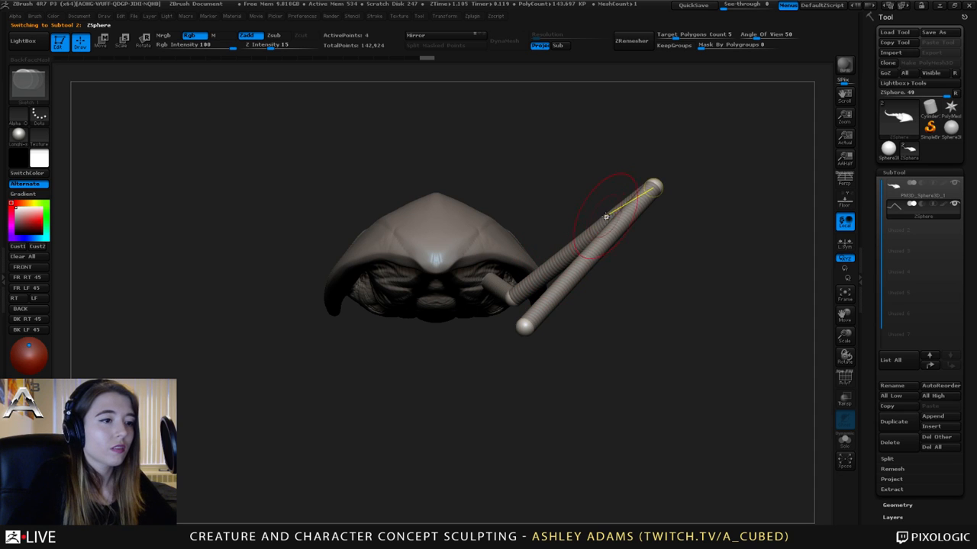
key("w")
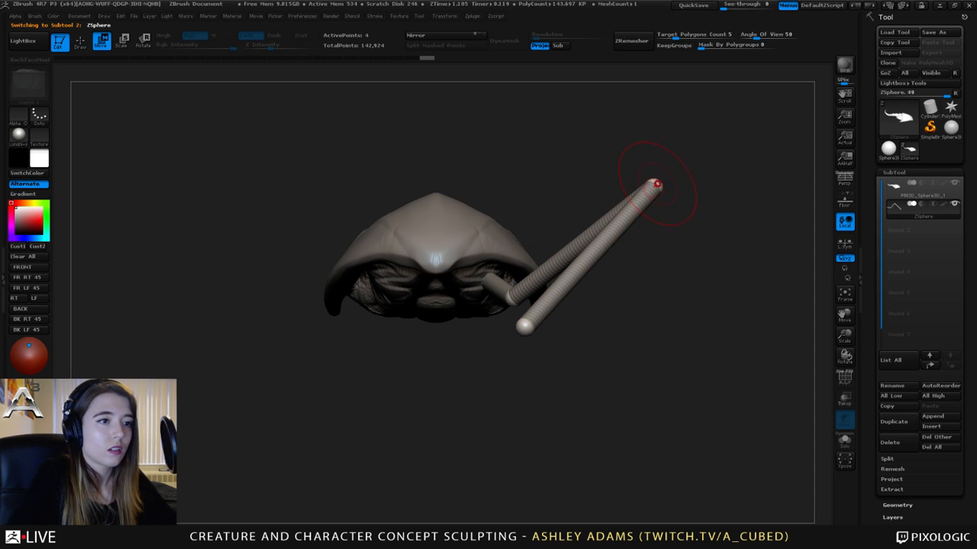
left_click_drag(656, 184, 631, 174)
left_click_drag(525, 326, 550, 339)
- Insert a joint midway along the limb's lower segment and lower it to bend the end inward
left_click(596, 250)
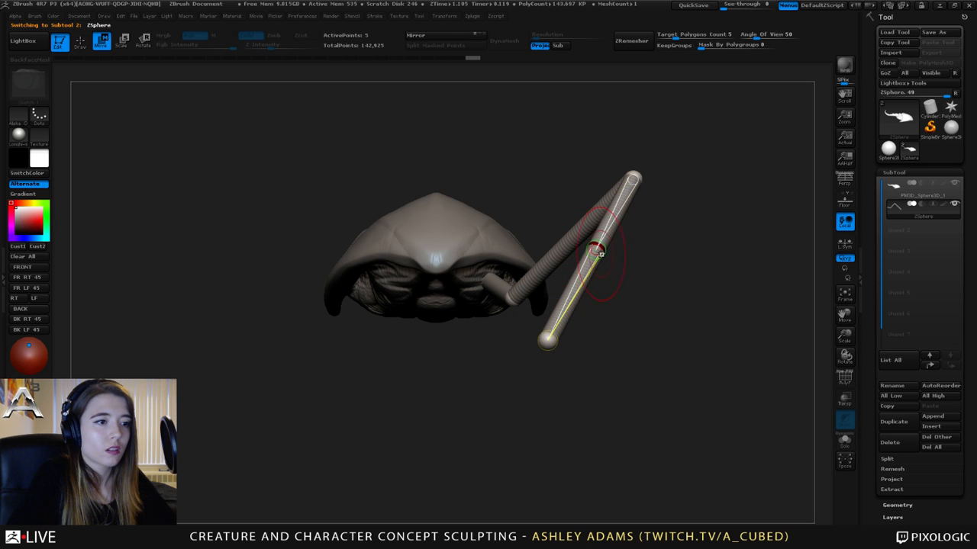
left_click_drag(597, 250, 627, 260)
left_click_drag(534, 183, 612, 294)
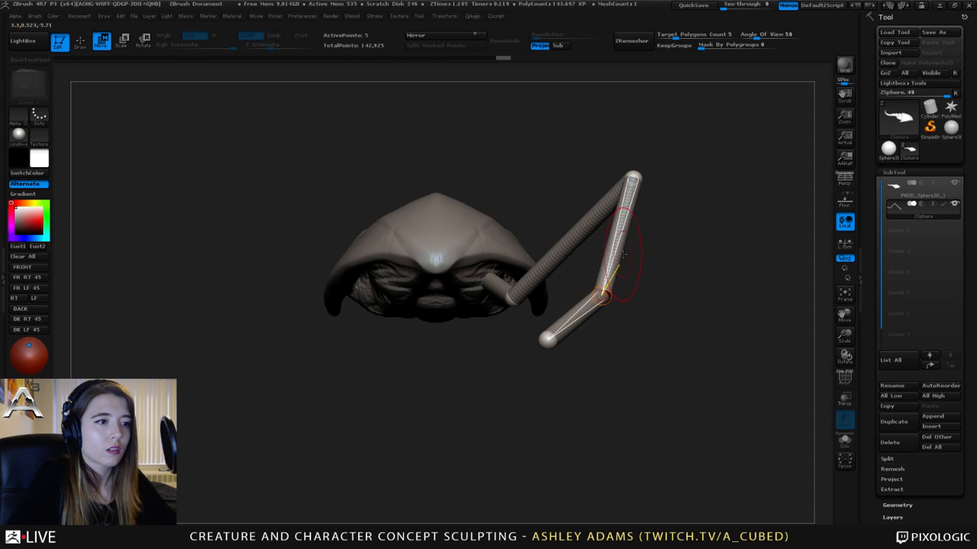
- Insert a joint in the limb's upper segment and move the peak joint inward toward the head
key("q")
left_click(591, 216)
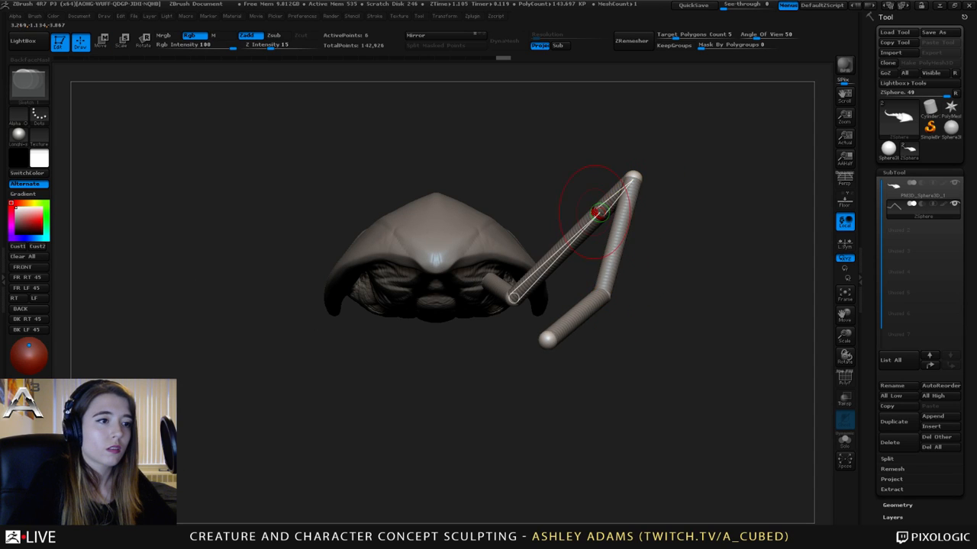
key("w")
left_click_drag(634, 176, 535, 154)
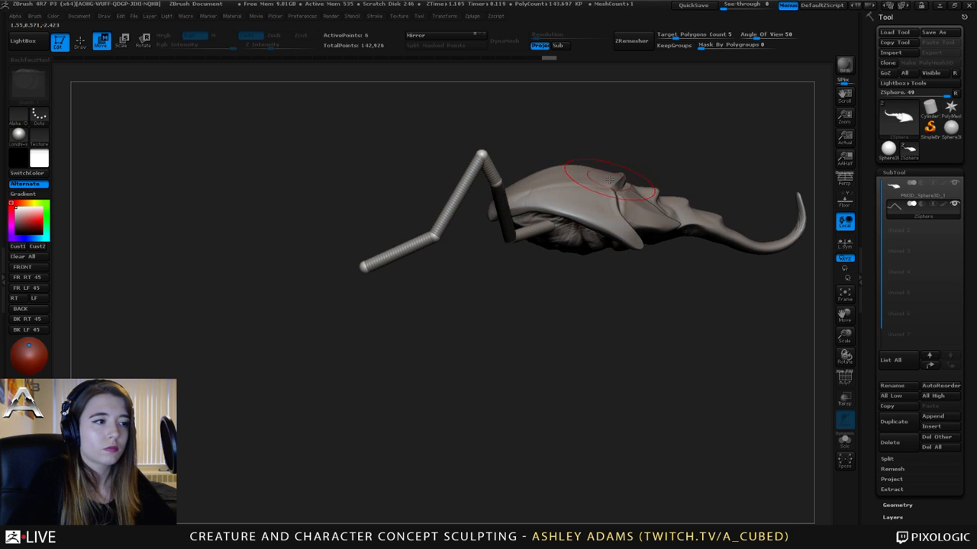
- Enlarge the limb's peak joint and adjust the position of the upper joints around it
key("e")
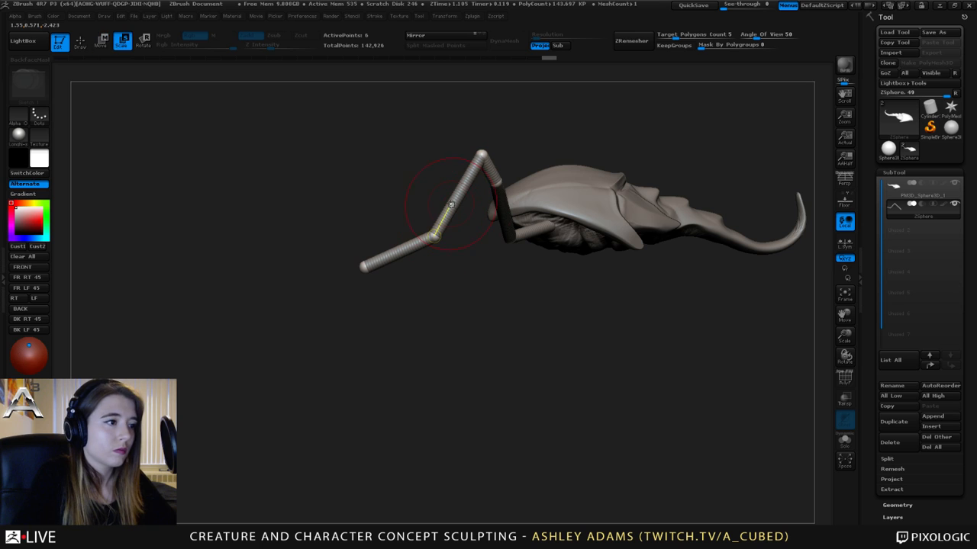
left_click_drag(483, 153, 487, 439)
key("ctrl+z")
key("w")
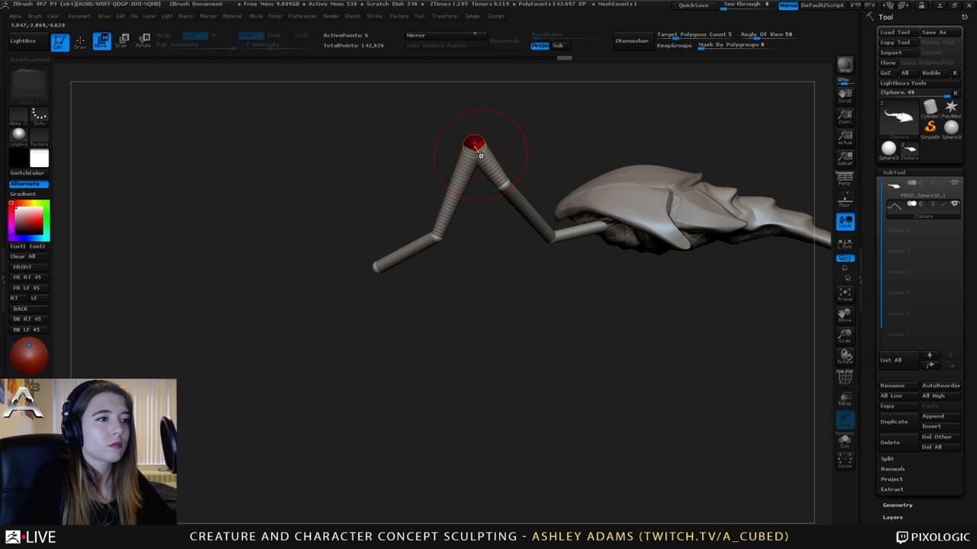
left_click_drag(502, 184, 553, 241)
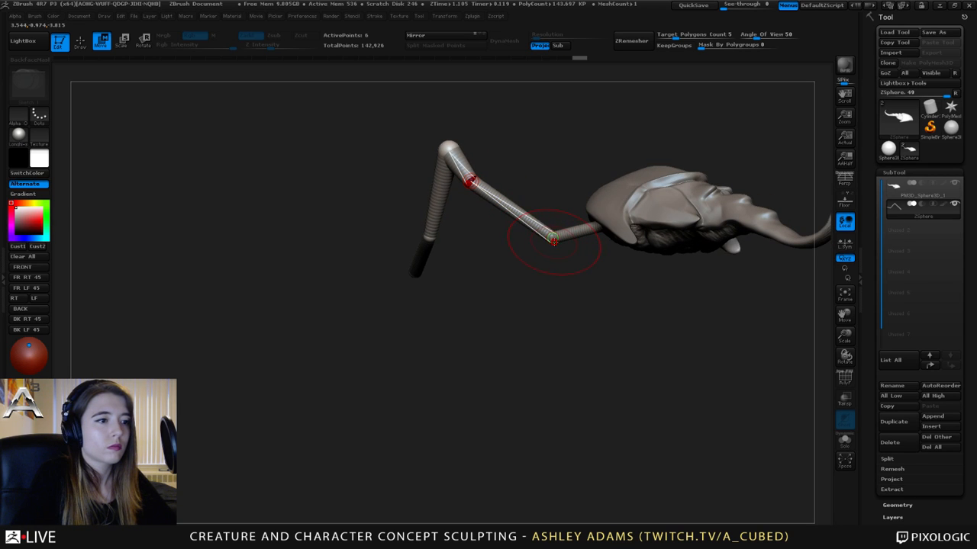
- Insert a joint in the short segment between the limb's inner elbow and the body, and adjust its size
key("e")
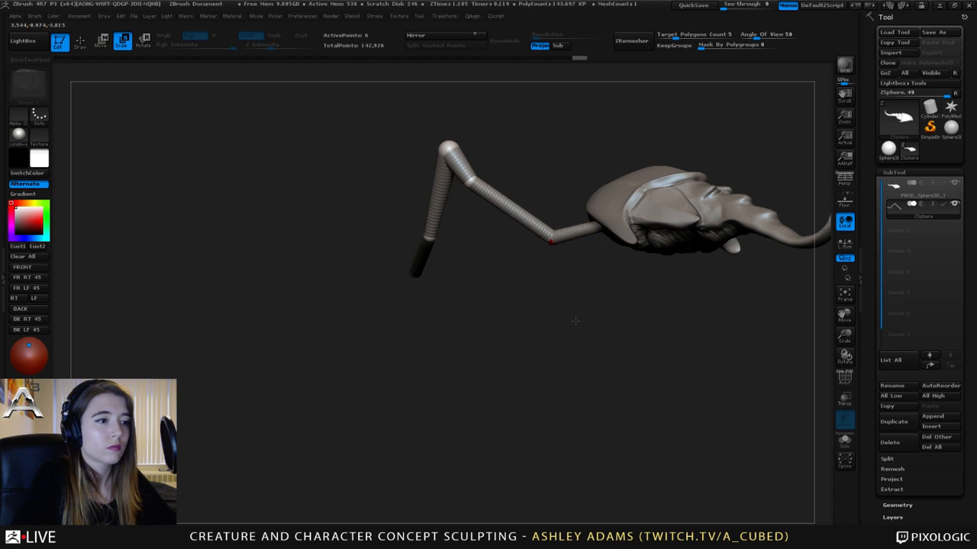
left_click_drag(551, 239, 605, 225)
key("q")
key("e")
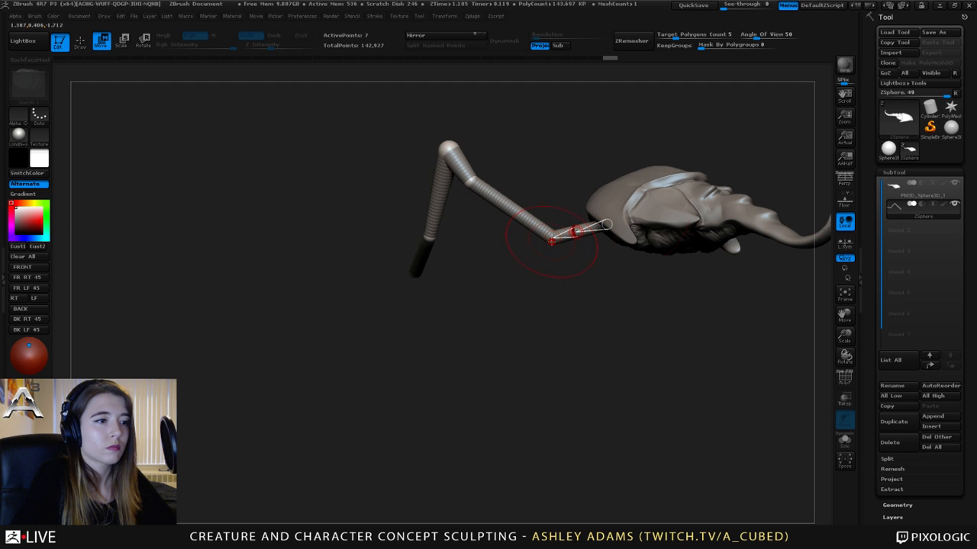
left_click_drag(551, 241, 584, 234)
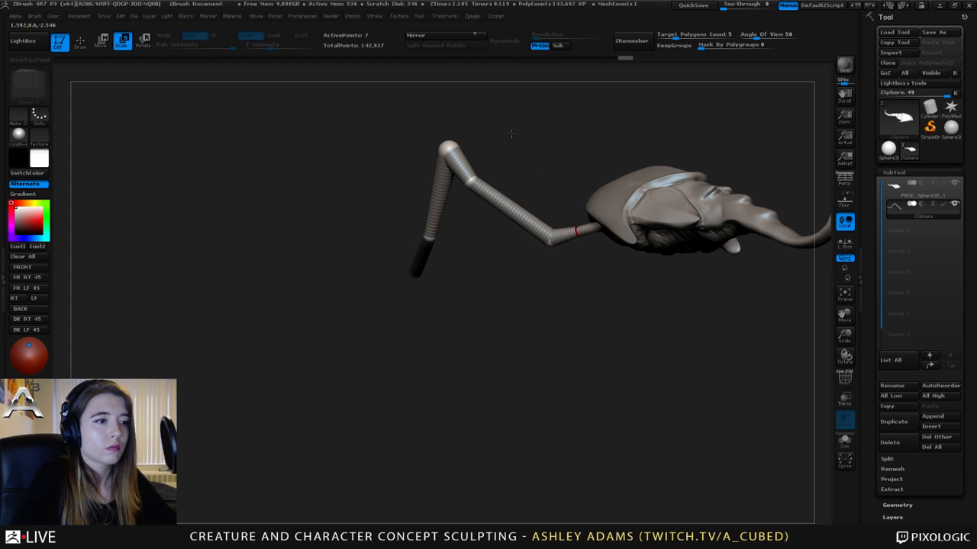
left_click_drag(527, 157, 582, 167)
- Shift the joint nearest the body and the neighbouring inner elbow slightly to refine the bend at the limb's base
key("w")
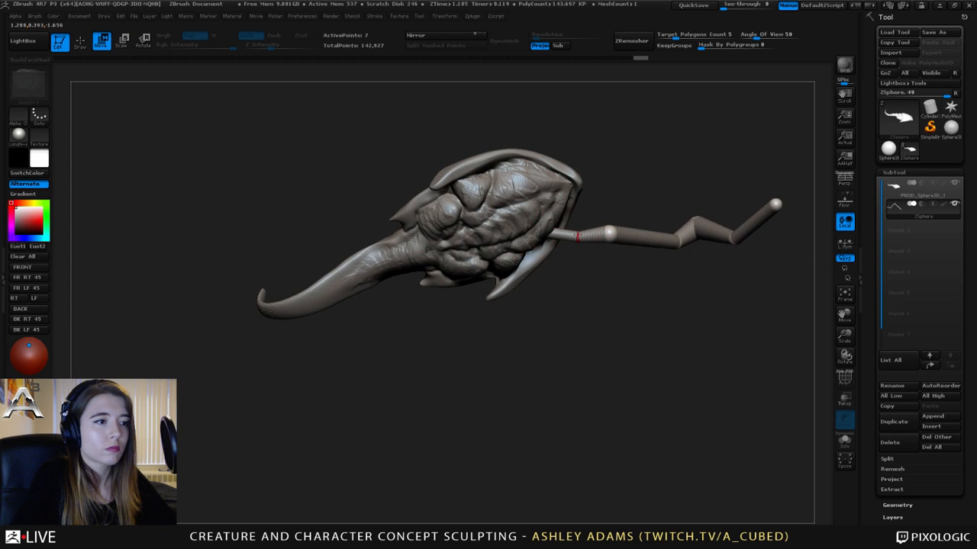
left_click_drag(579, 237, 549, 226)
key("space")
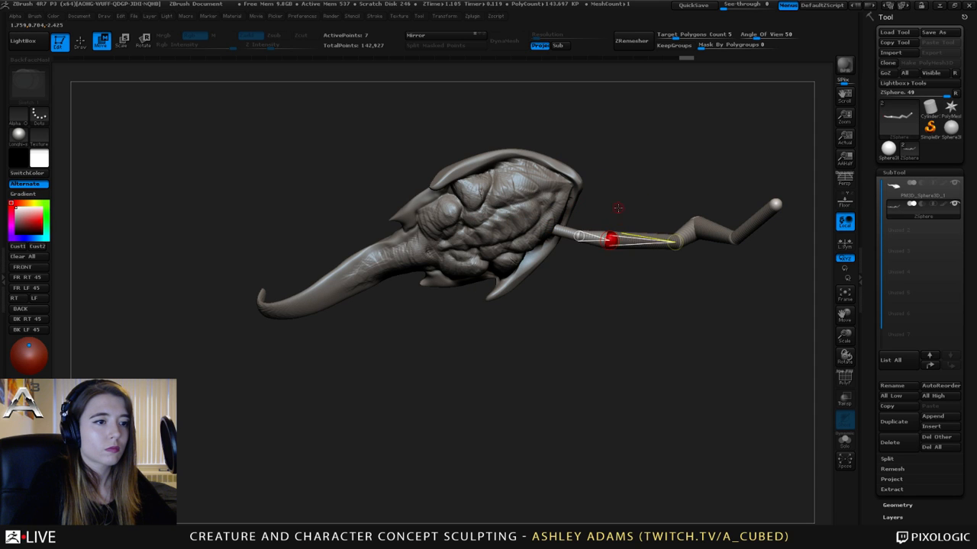
left_click_drag(611, 239, 604, 183)
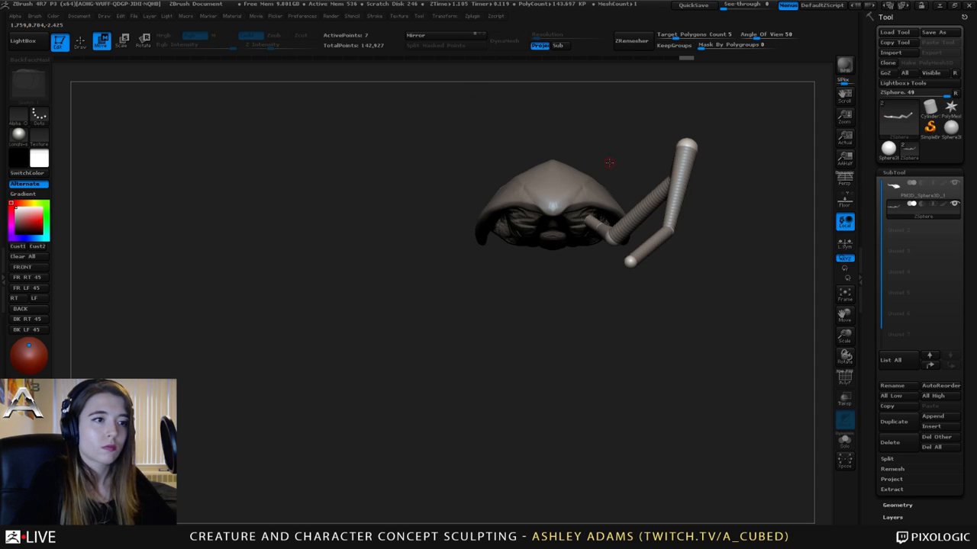
- Insert a joint midway between the limb's inner elbow and the joint above it, and nudge it into place
key("q")
key("e")
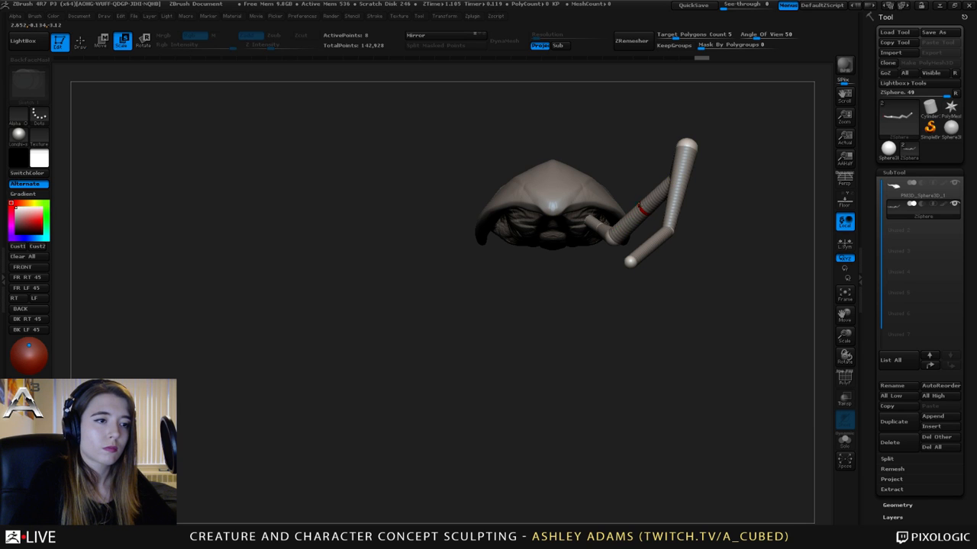
key("w")
left_click_drag(600, 142, 641, 207)
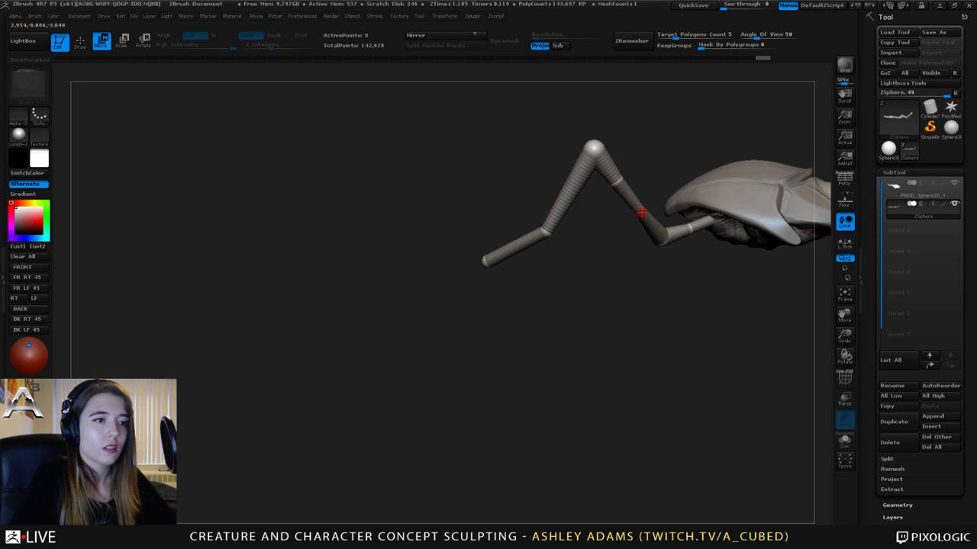
left_click(642, 213)
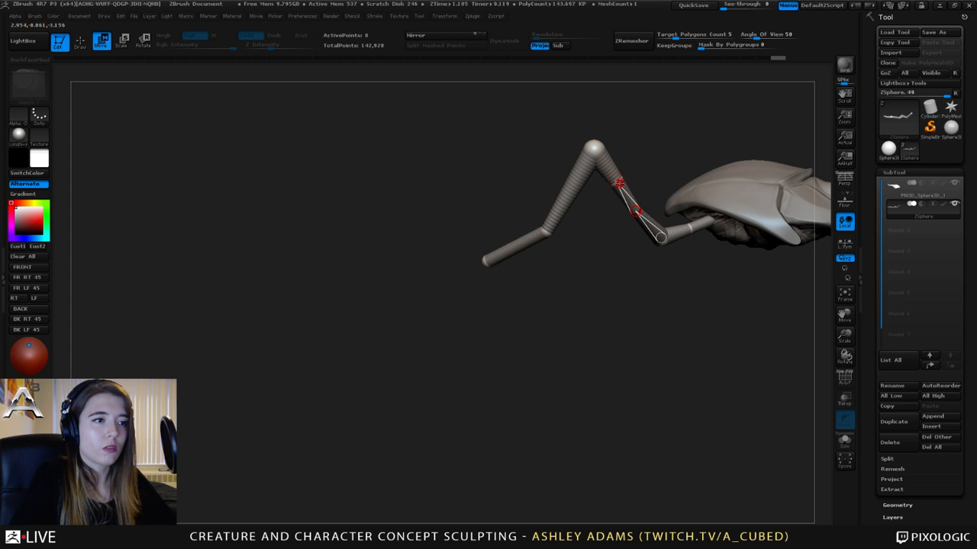
- Insert a joint midway along the outer segment below the limb's peak and adjust its size
left_click_drag(565, 157, 668, 189)
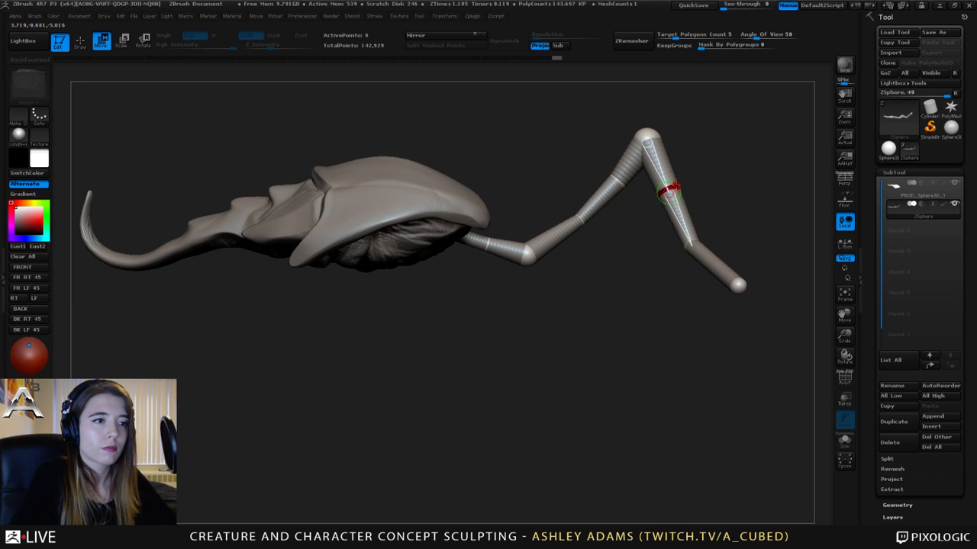
key("e")
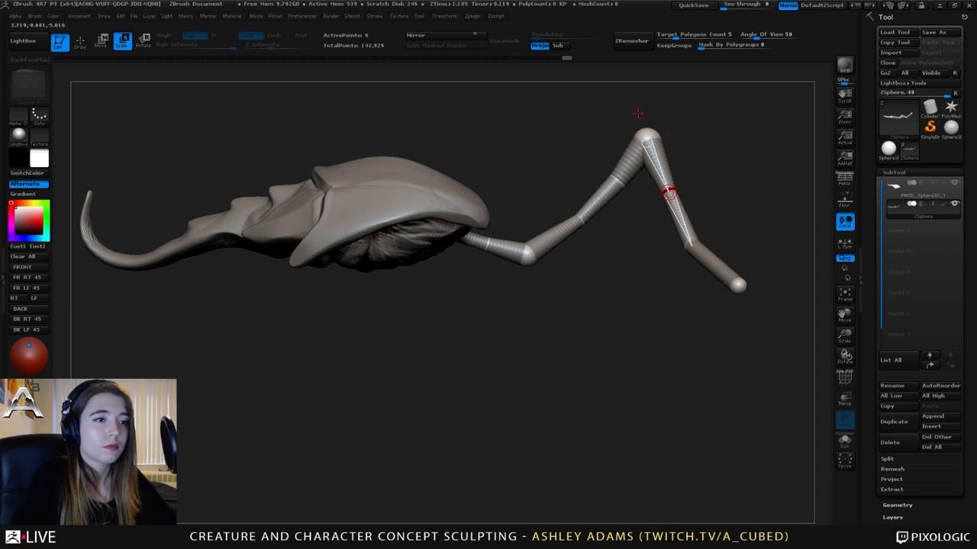
left_click_drag(693, 215, 508, 216)
left_click_drag(521, 140, 543, 161, "alt")
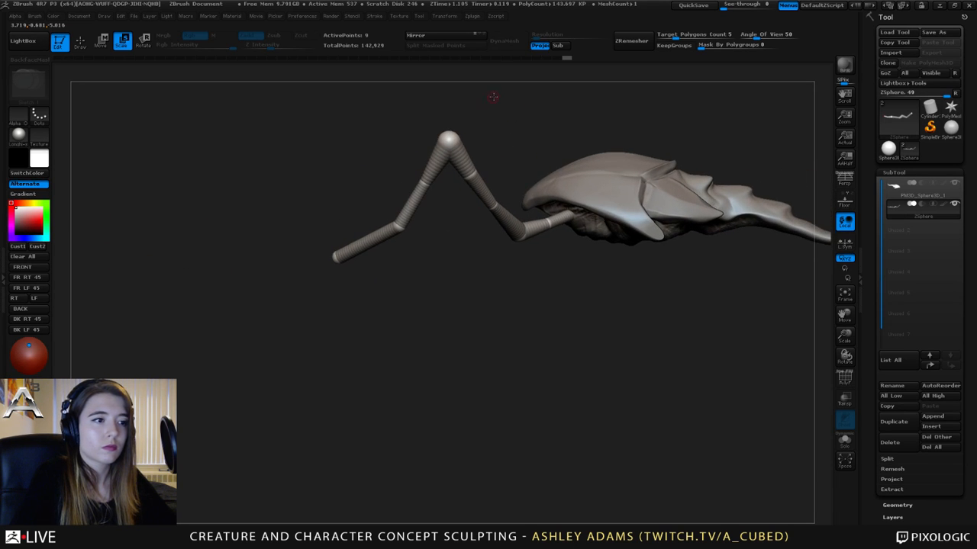
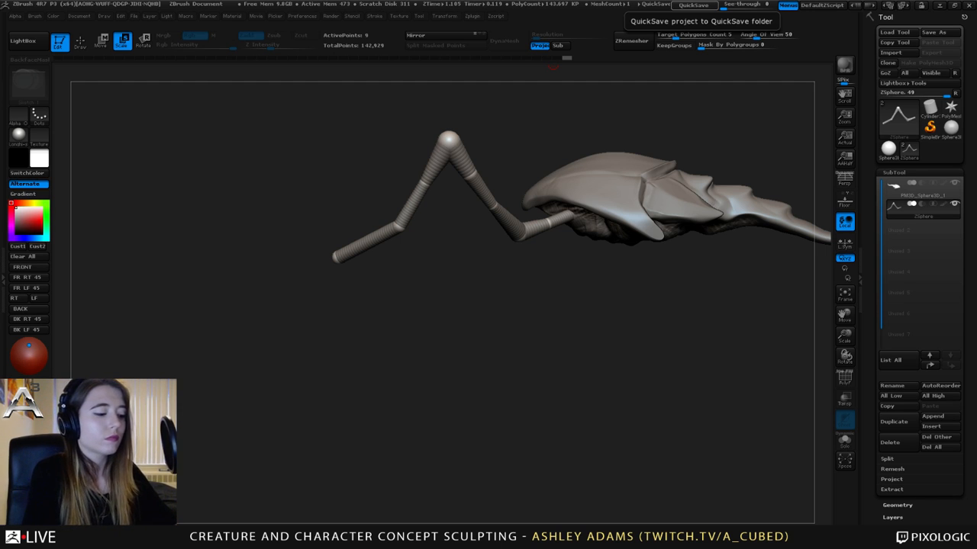
- Append a new ZSphere subtool for a second limb and make it the active subtool
right_click_drag(605, 218, 540, 191)
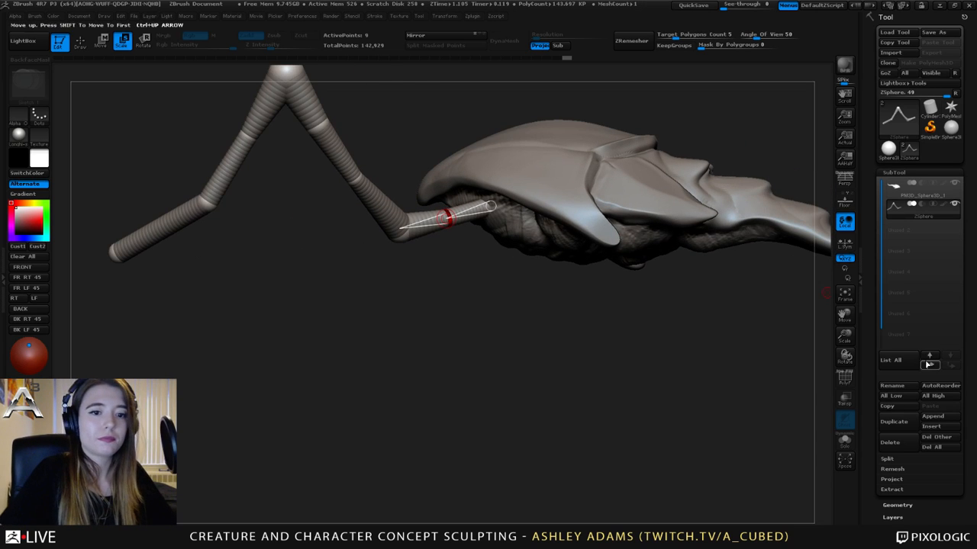
left_click(933, 417)
left_click(814, 425)
right_click_drag(813, 425, 644, 277)
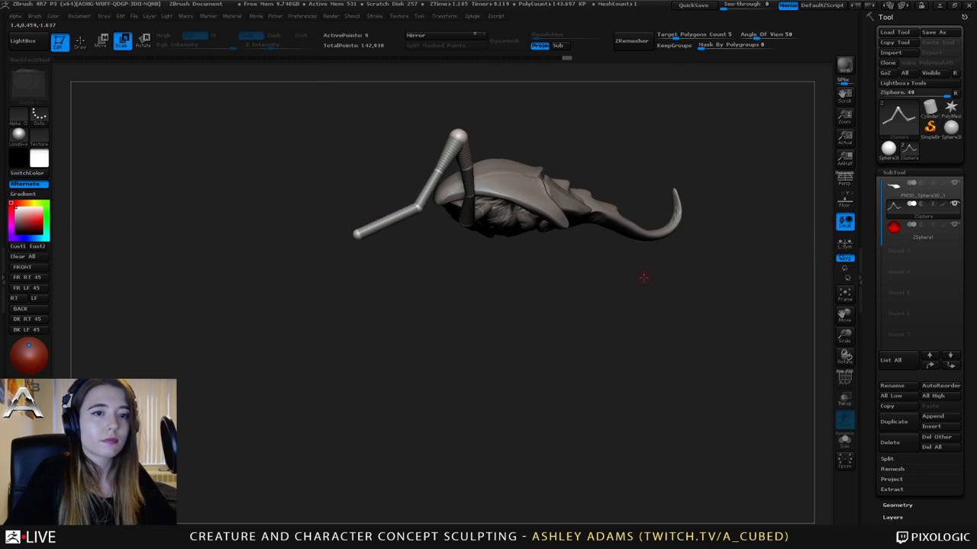
right_click_drag(542, 258, 561, 190)
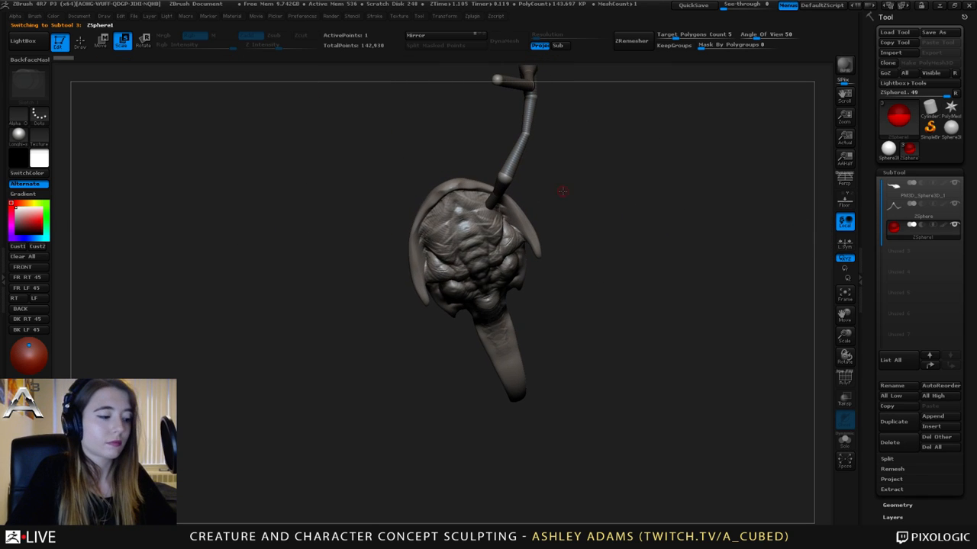
- Shrink the new ZSphere and place it on the body's underside, just behind the first limb's base
key("w")
left_click_drag(557, 276, 626, 66)
key("e")
right_click_drag(625, 65, 565, 237, "shift")
key("w")
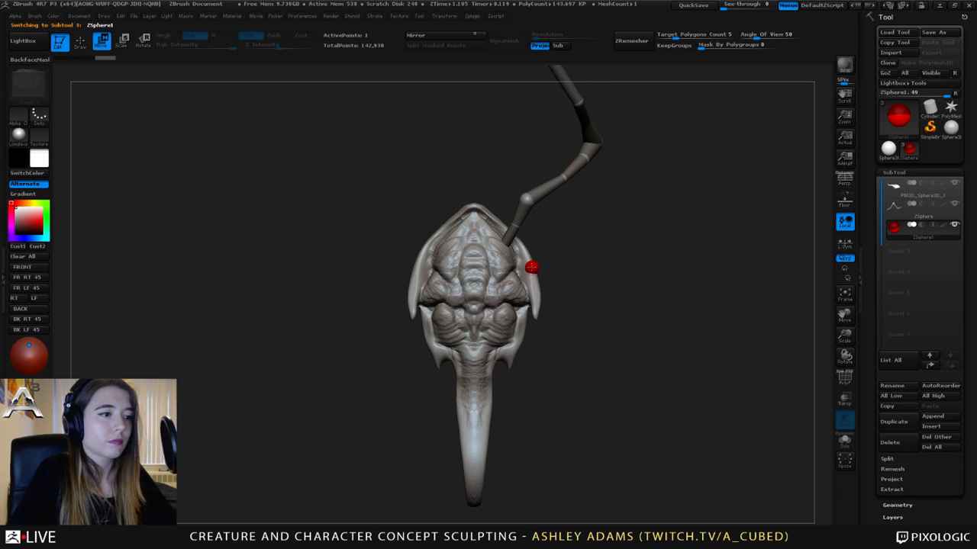
left_click_drag(532, 267, 510, 262)
right_click_drag(562, 225, 548, 333)
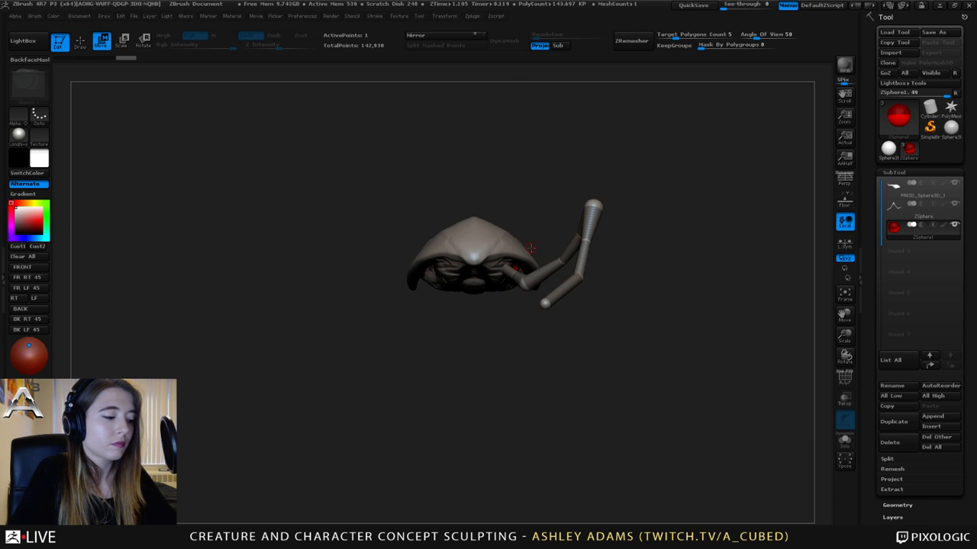
- Add a child ZSphere, pull it far out from the body as a second limb, and insert a joint near its base
key("q")
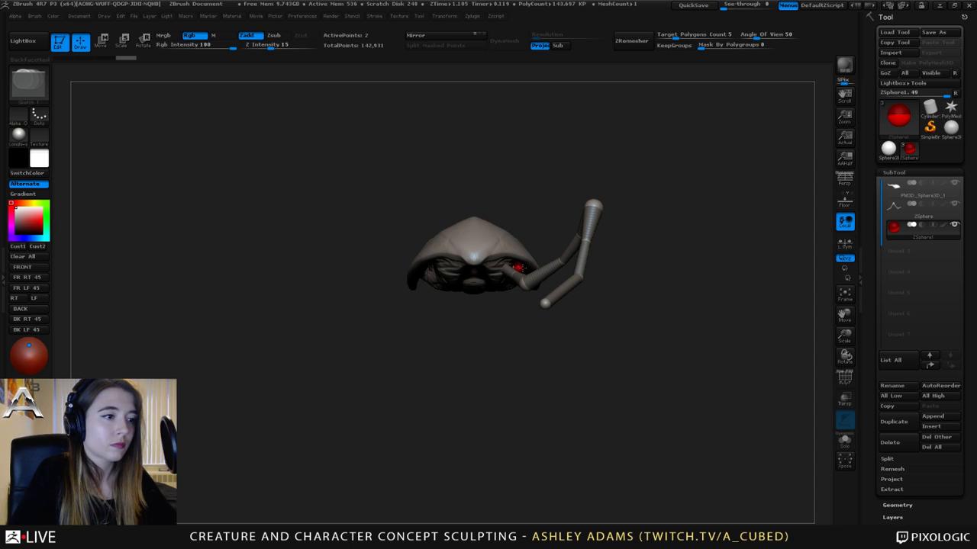
key("w")
left_click_drag(538, 265, 563, 231)
key("q")
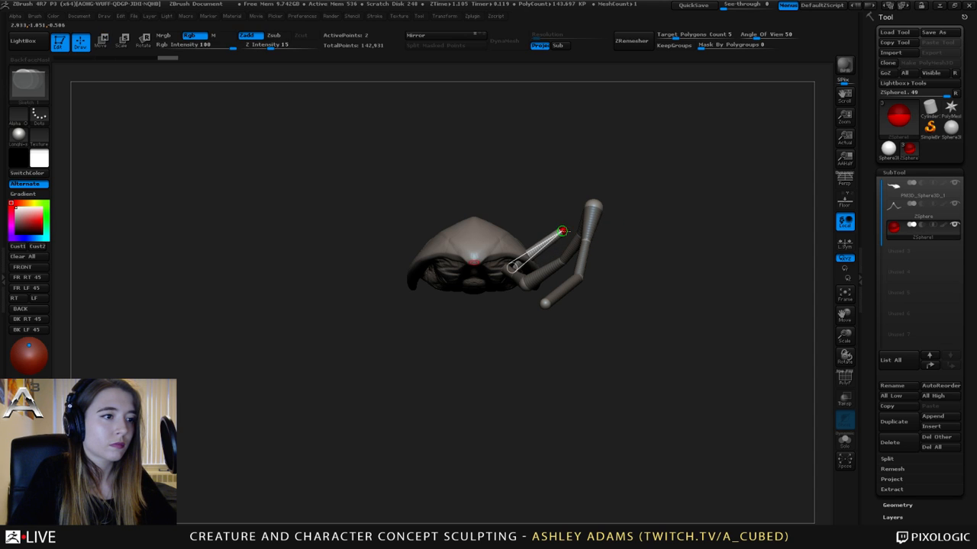
key("w")
mouse_move(564, 230)
left_mouse_down()
mouse_move(630, 273)
mouse_move(674, 277)
mouse_move(678, 289)
left_mouse_up()
left_click_drag(643, 247, 612, 221)
left_click_drag(573, 174, 445, 205)
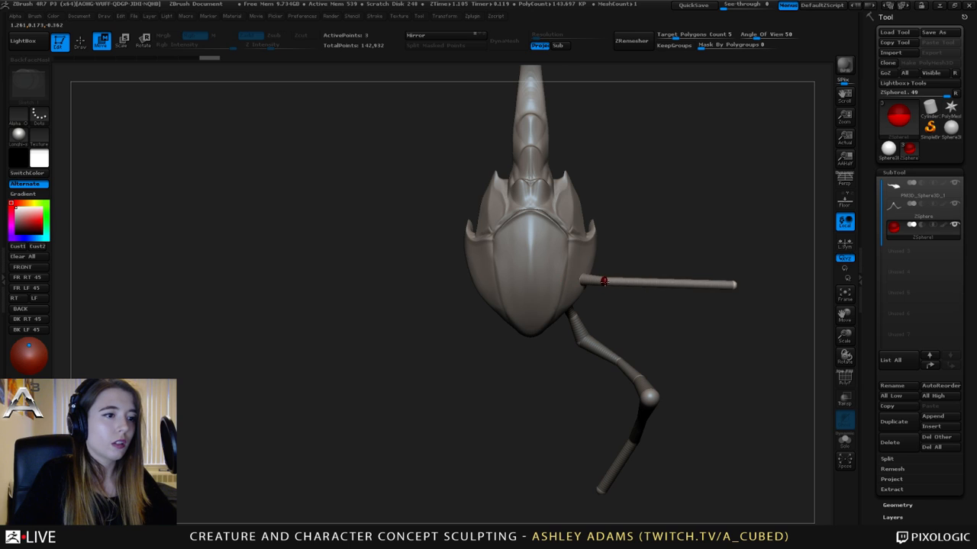
- Move the second limb's inner joint forward, then insert a joint midway along the outer segment and bend the limb there
left_click_drag(603, 282, 625, 291)
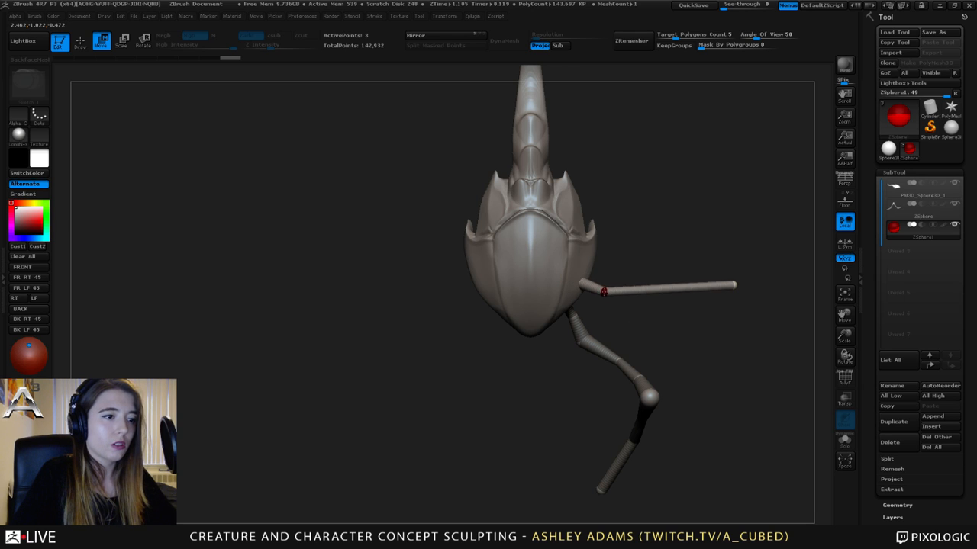
key("q")
left_click(668, 288)
key("w")
mouse_move(669, 289)
left_mouse_down()
mouse_move(661, 303)
mouse_move(578, 146)
mouse_move(543, 190)
mouse_move(618, 249)
left_mouse_up()
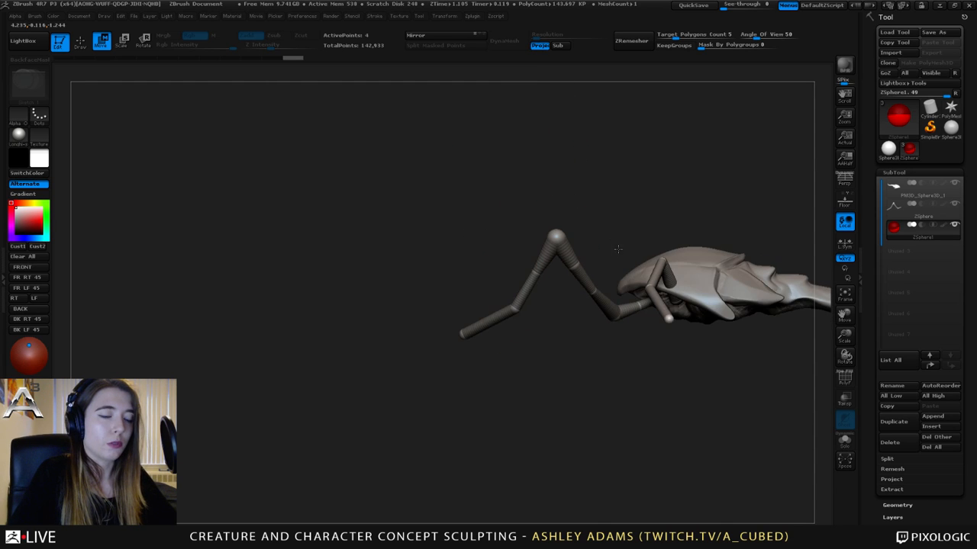
- Insert a joint midway along the second limb's outermost segment and reposition the joints to shape its bend
left_click_drag(709, 266, 620, 241, "alt")
key("q")
left_click(571, 277)
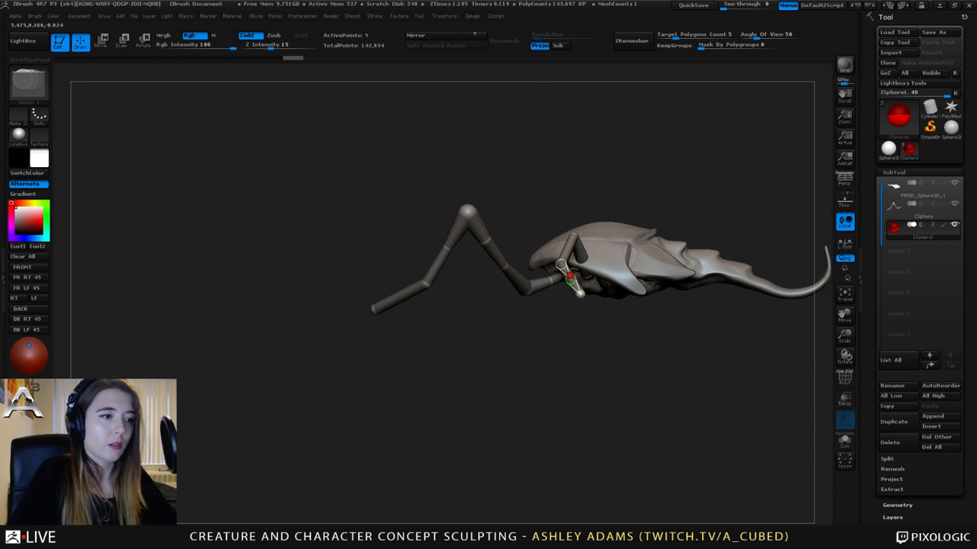
key("w")
left_click_drag(571, 277, 551, 264)
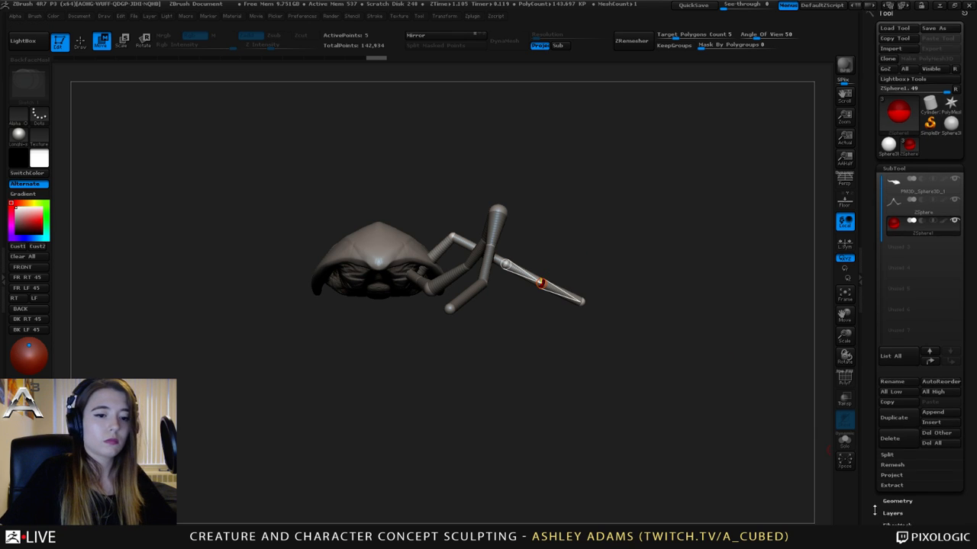
left_click_drag(504, 264, 528, 274)
scroll(881, 267, "down", 10)
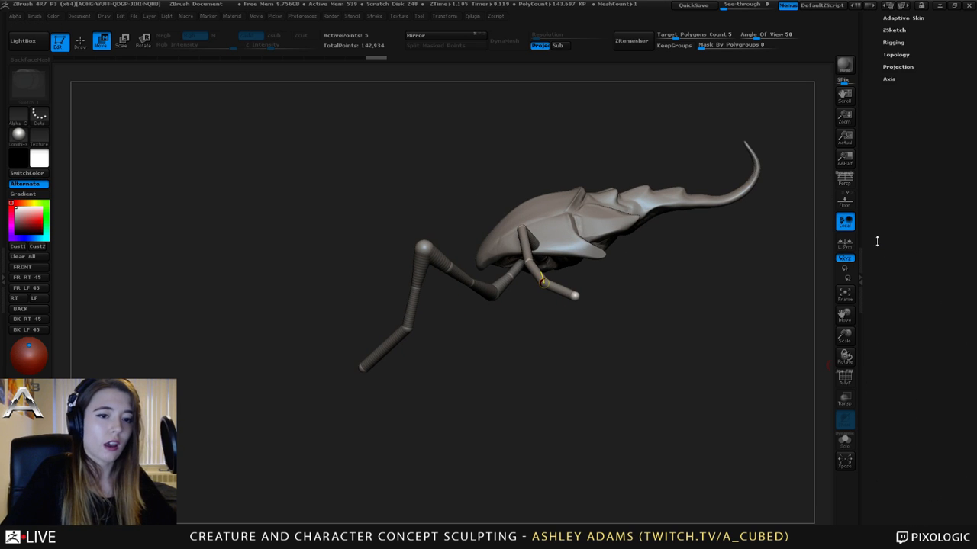
left_click(897, 276)
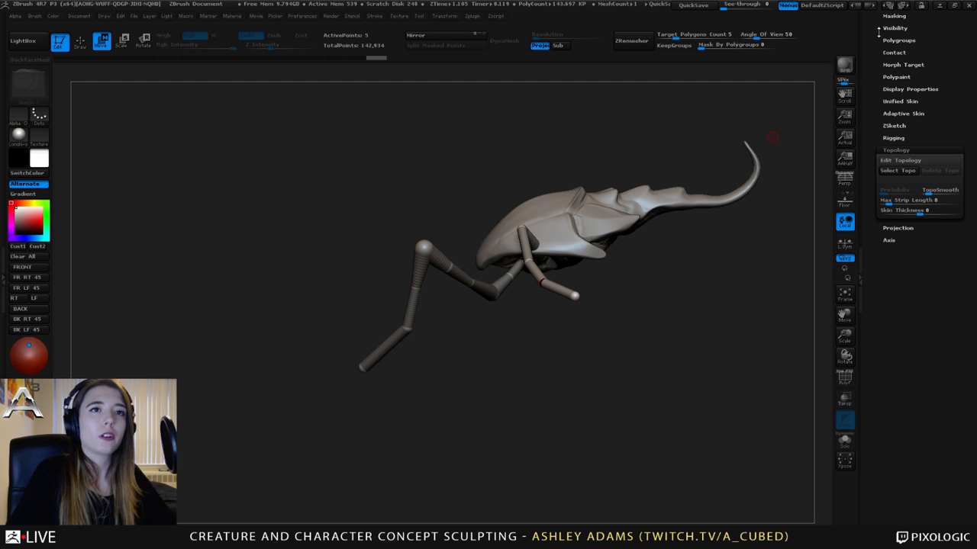
left_click_drag(878, 30, 885, 152)
left_click(894, 113)
- Insert a joint in the second limb's short base segment beside the body and adjust its size
left_click_drag(748, 156, 455, 241)
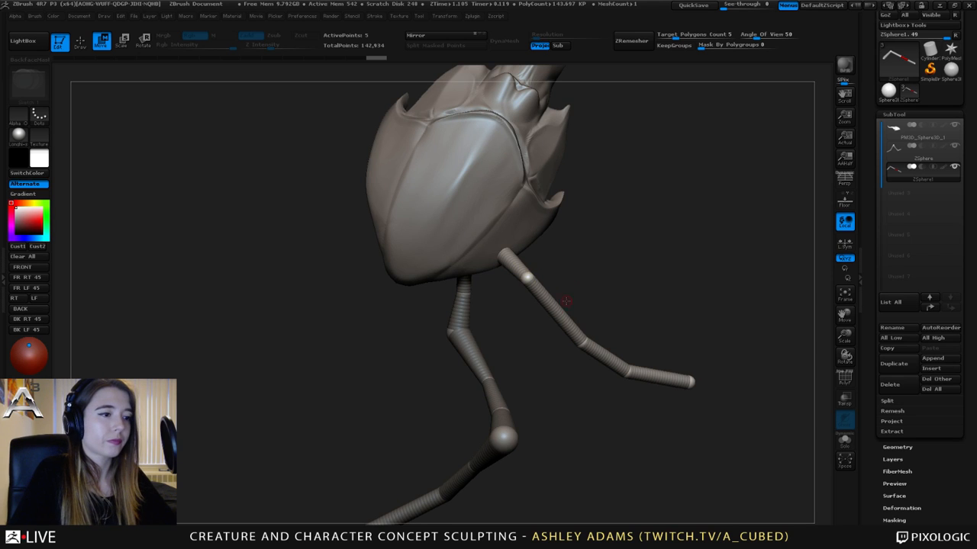
left_click_drag(565, 301, 562, 245)
key("e")
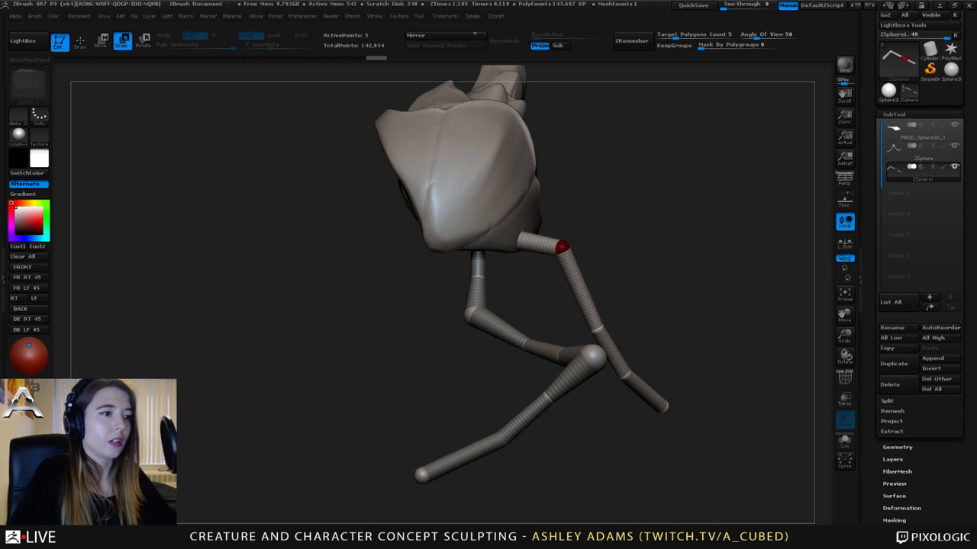
key("q")
left_click(532, 241)
key("e")
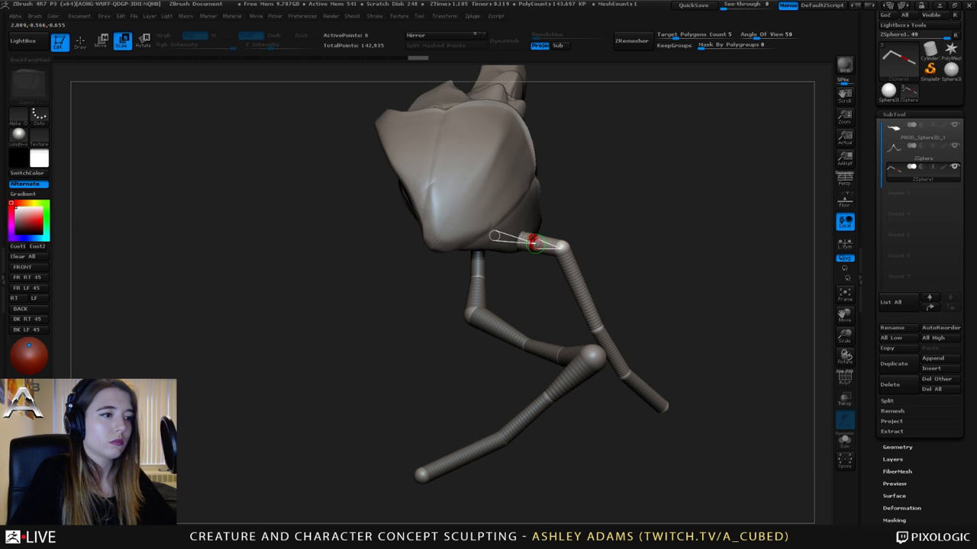
left_click_drag(563, 135, 565, 271)
left_click_drag(487, 234, 575, 264, "alt")
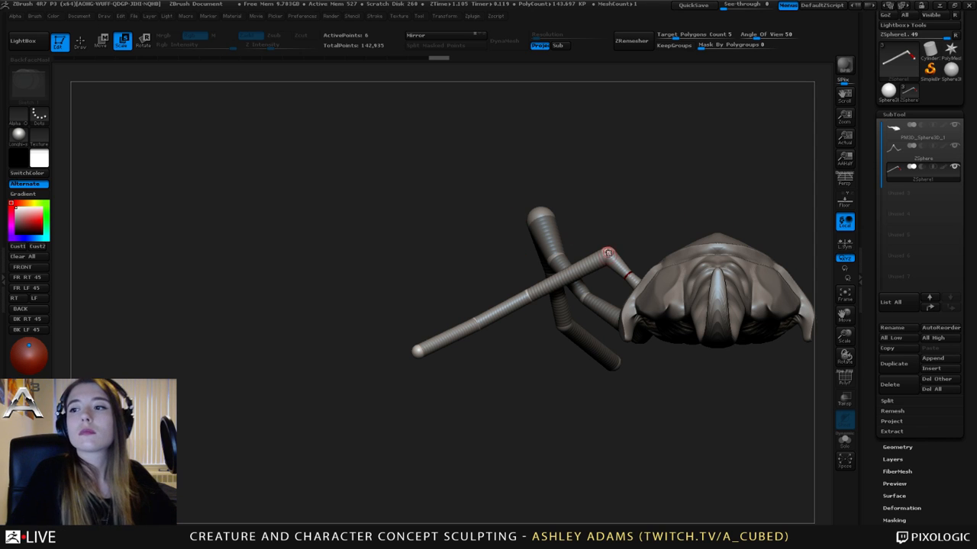
left_click_drag(643, 221, 464, 181)
left_click_drag(612, 244, 574, 187)
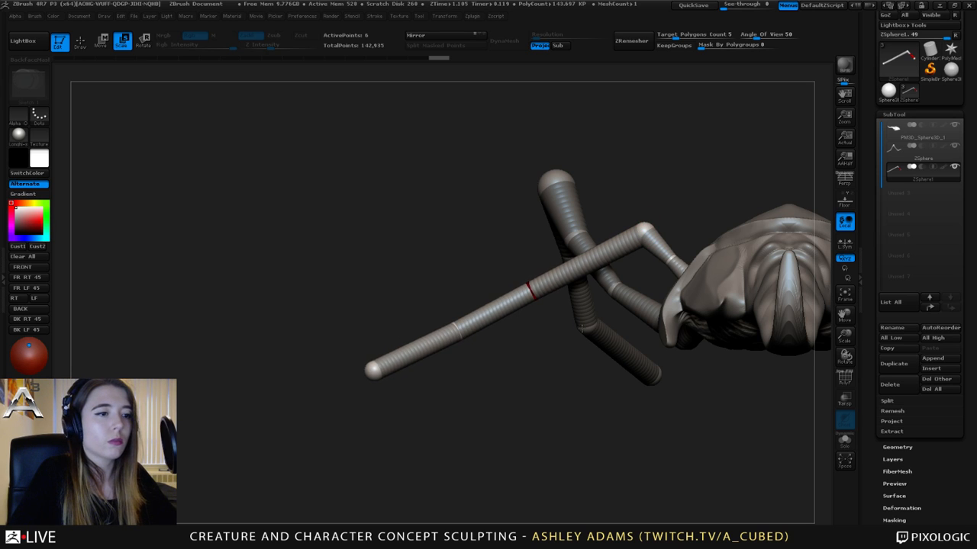
- Insert a joint in the second limb's upper outer segment near the bend and scale it down to slim the limb
key("q")
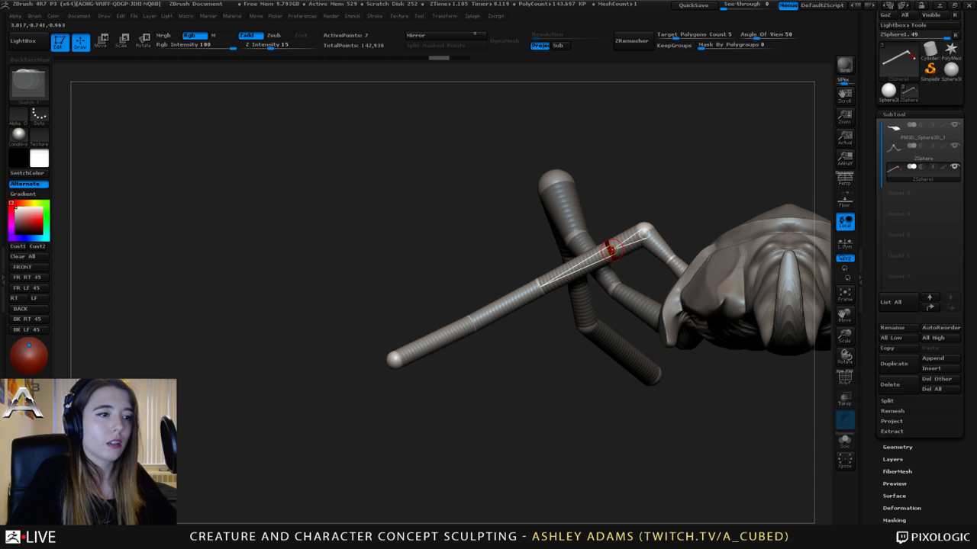
key("e")
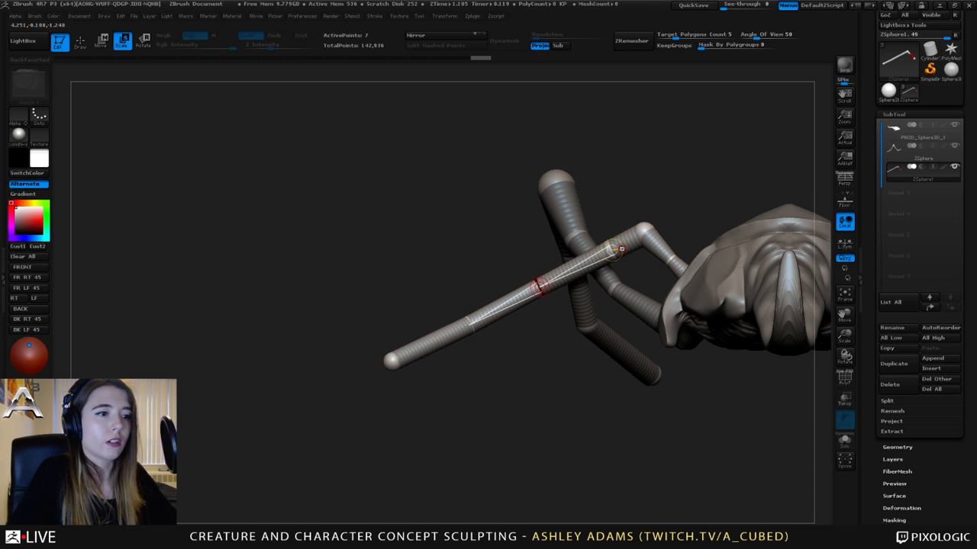
left_click_drag(621, 248, 615, 252)
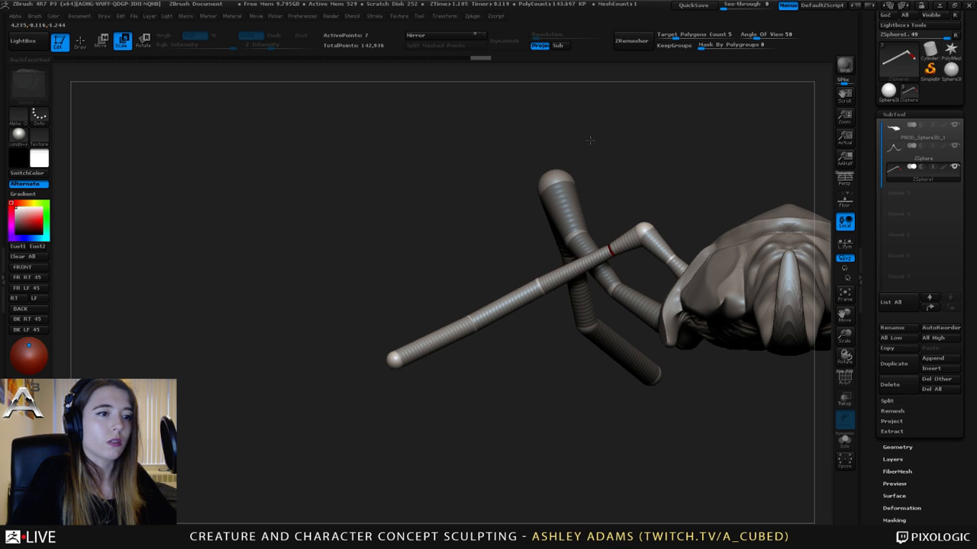
- Reposition the slimmed joint and the next joint outward to refine the second limb's gentle arch
left_click_drag(591, 166, 640, 186)
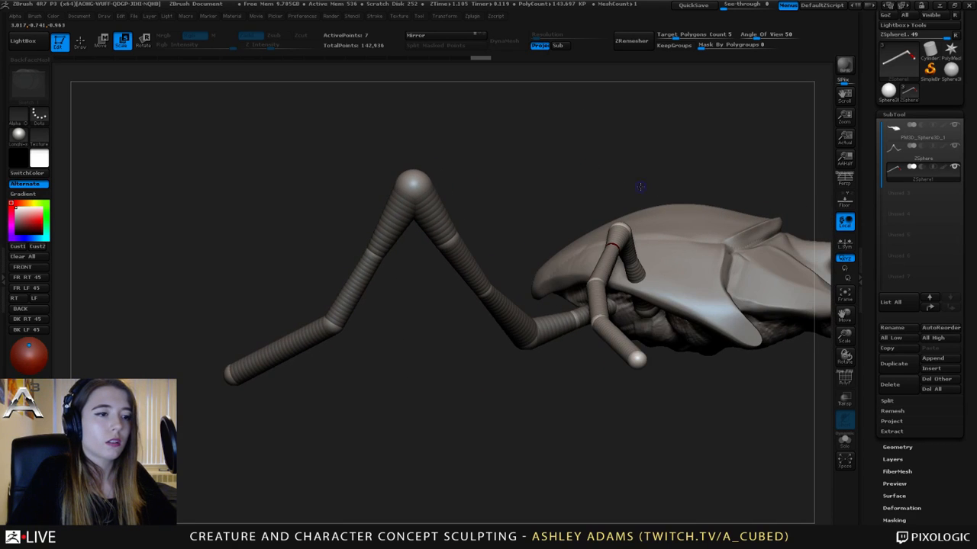
key("w")
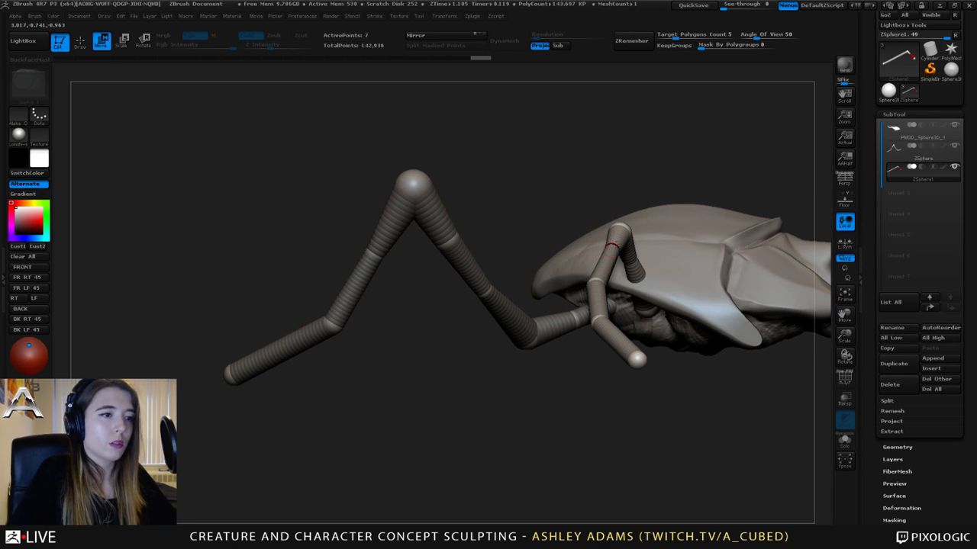
left_click_drag(611, 245, 540, 225)
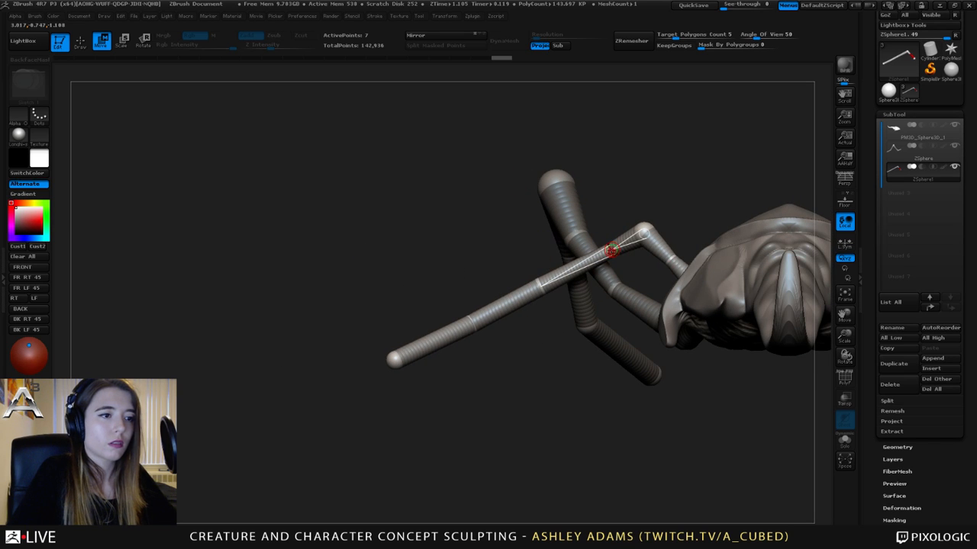
left_click_drag(612, 250, 608, 248)
left_click_drag(538, 292, 535, 280)
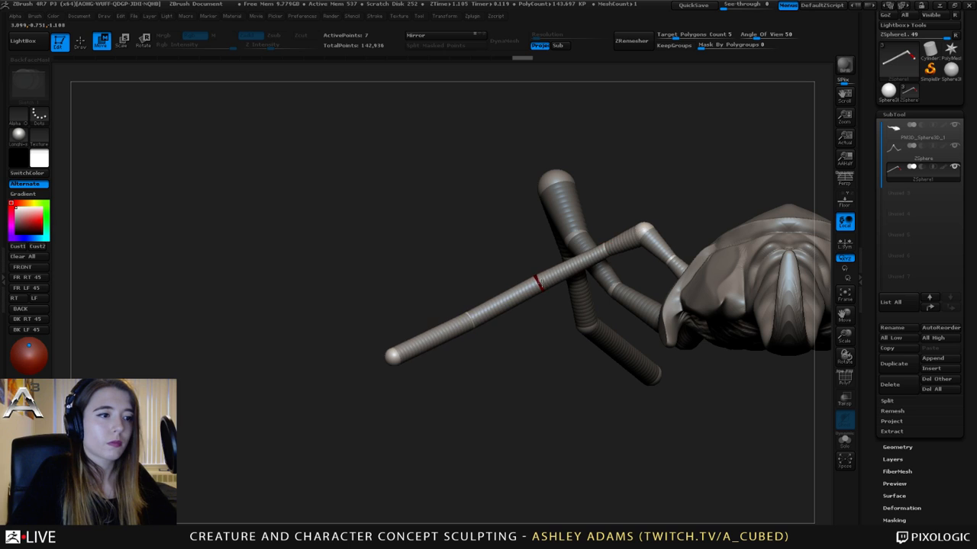
- Lower the second limb's end ZSphere and shrink it so the limb tapers to a narrow tip
left_click_drag(391, 356, 397, 364)
key("e")
key("w")
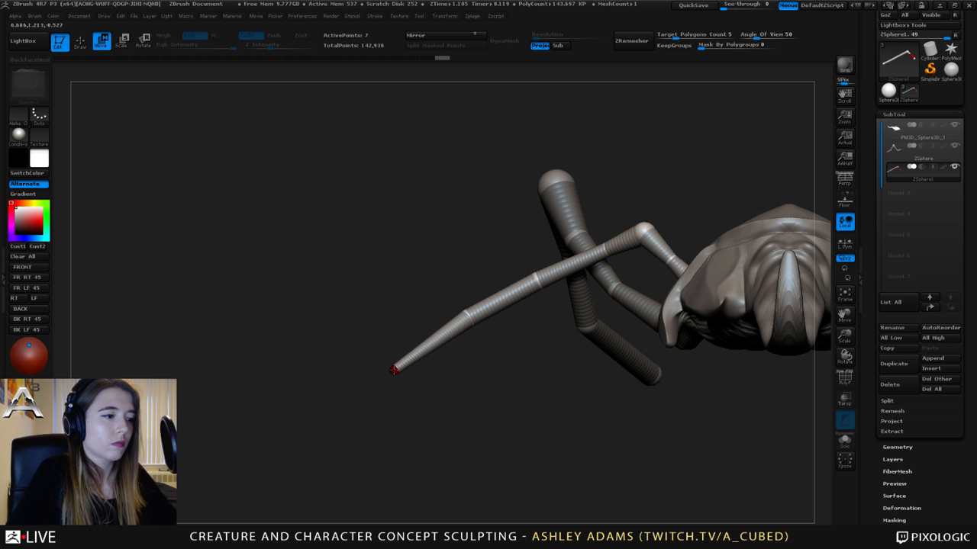
left_click_drag(460, 390, 523, 345, "alt")
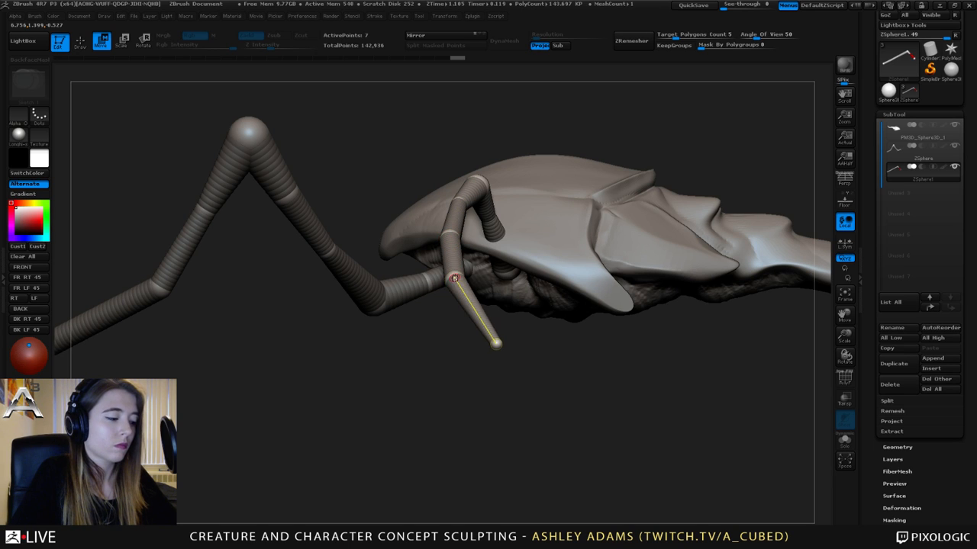
- Adjust the last joint before the second limb's tip, scaling it slightly larger than the tapering end
key("q")
key("w")
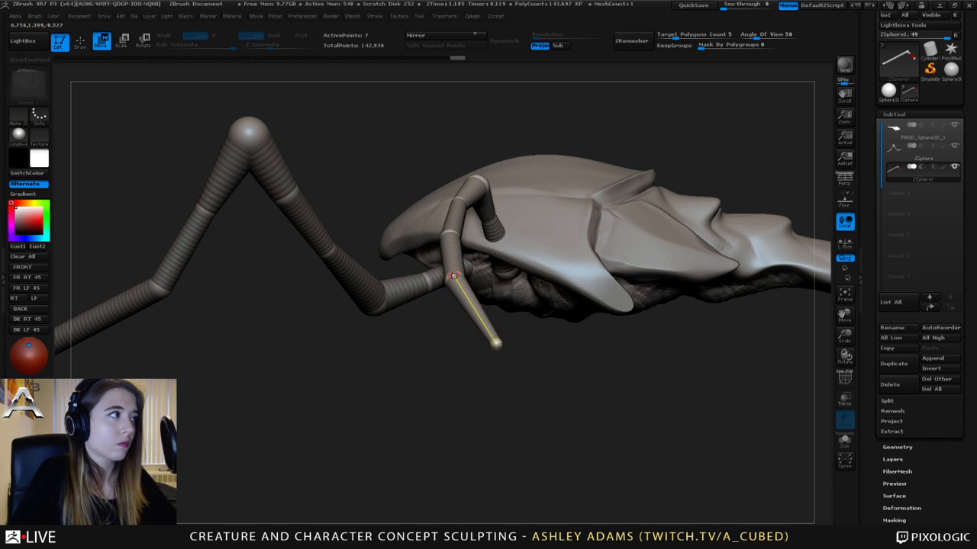
key("e")
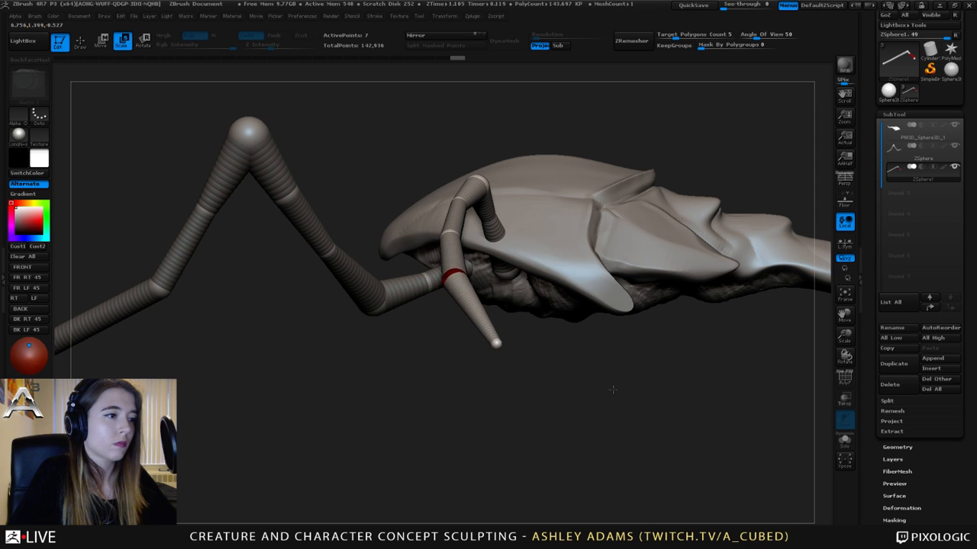
left_click_drag(508, 347, 462, 278)
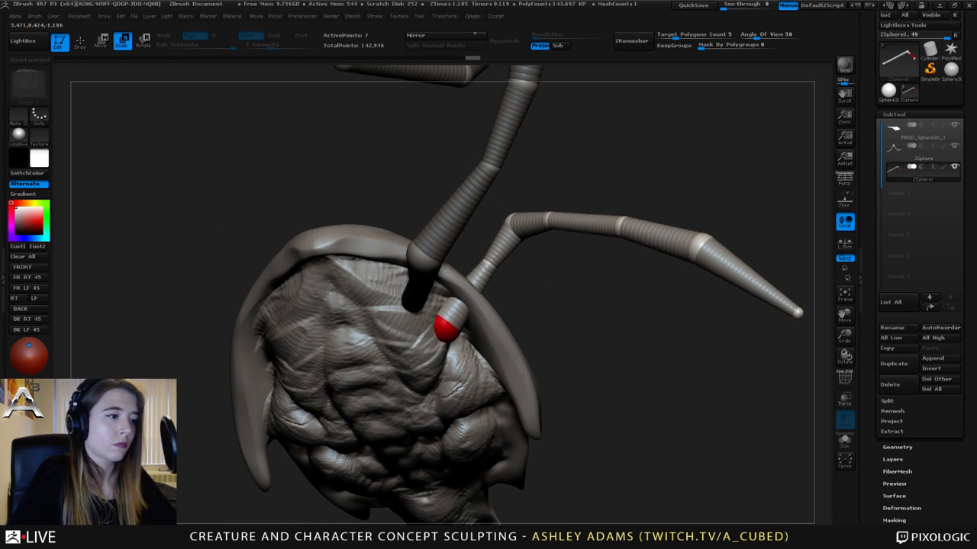
- Insert an extra joint at the second limb's base under the shell, then make the body subtool active
key("q")
key("w")
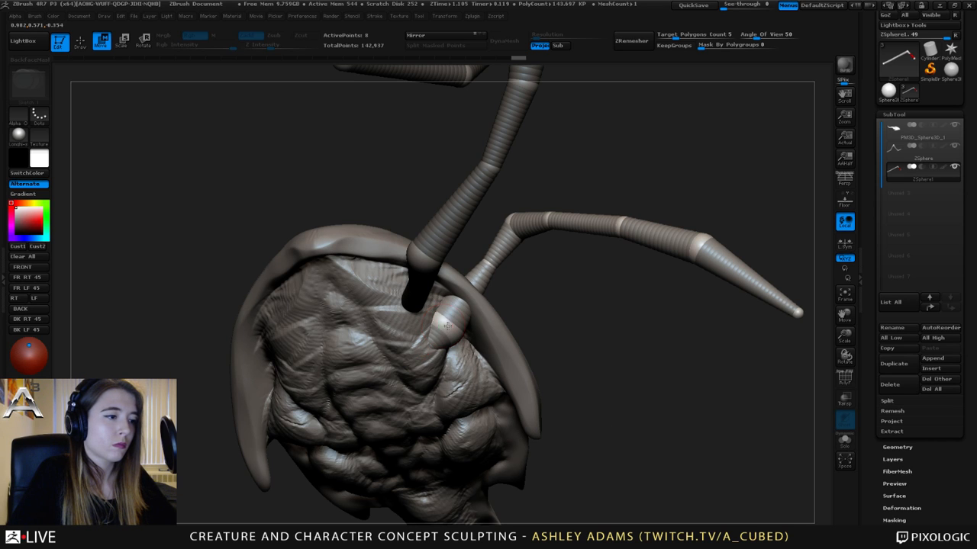
mouse_move(457, 319)
left_mouse_down()
mouse_move(429, 284)
mouse_move(435, 327)
mouse_move(418, 287)
mouse_move(447, 258)
mouse_move(396, 109)
left_mouse_up()
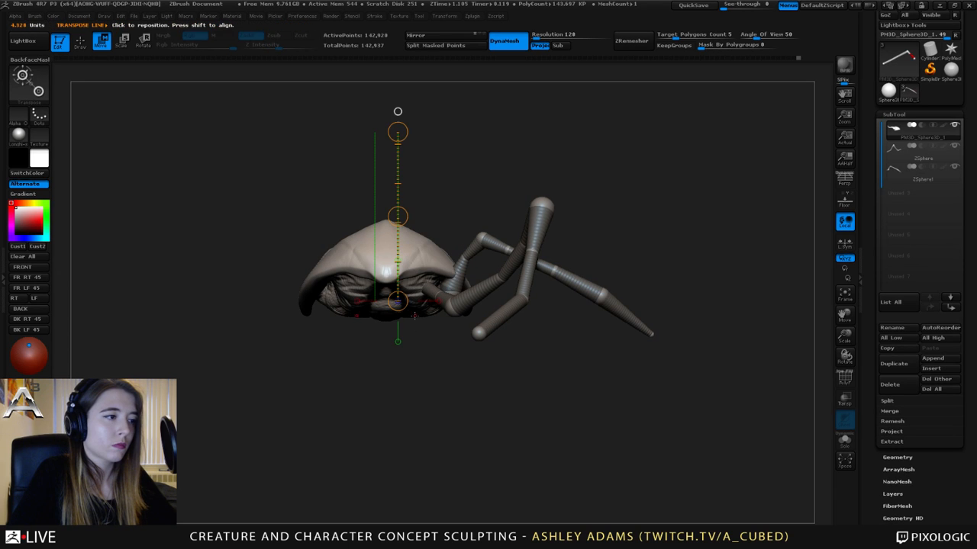
- Try to clip curved notches into the shell's side edges around the second limb's base with the clip curve brush
key("q")
left_click_drag(443, 227, 422, 190)
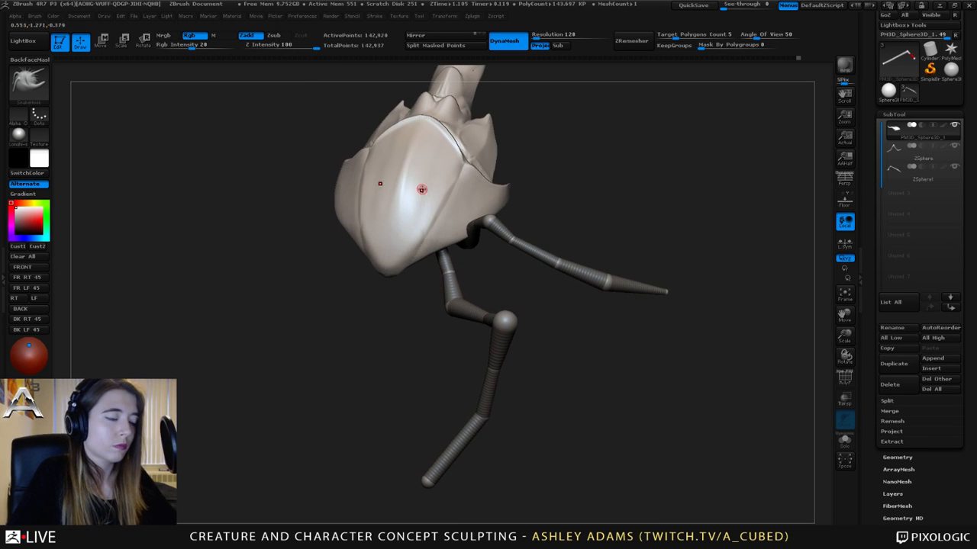
mouse_move(463, 224)
left_mouse_down()
mouse_move(472, 267)
mouse_move(481, 264)
left_mouse_up()
key("ctrl+shift")
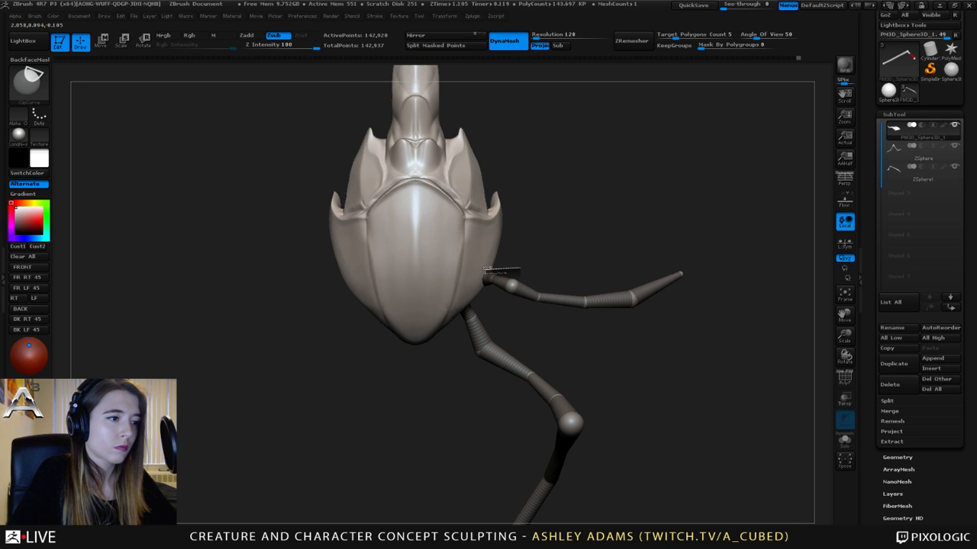
left_click_drag(492, 303, 498, 304, "ctrl+shift")
left_click_drag(534, 242, 552, 250, "alt")
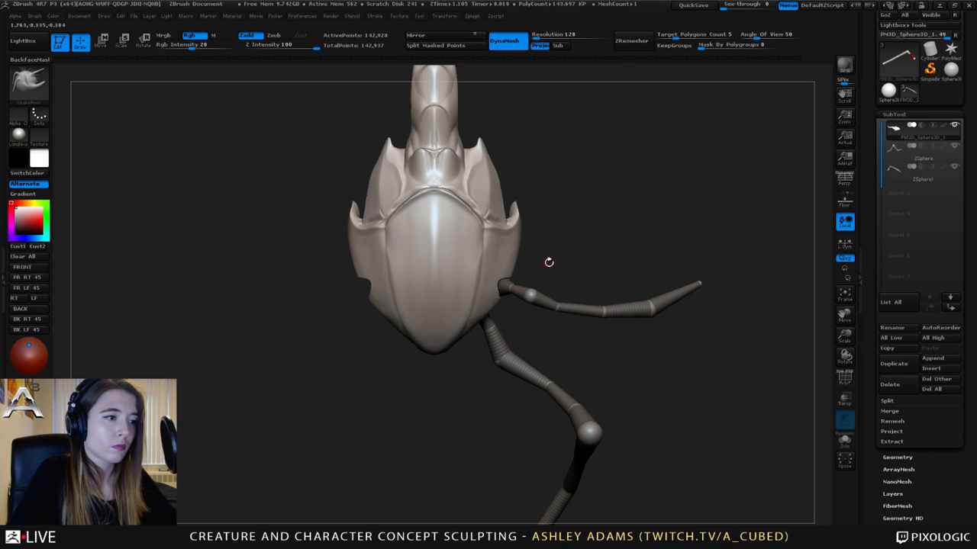
- Undo the shell notches and try a new clip curve around the second limb's base from the top view
mouse_move(547, 282)
left_mouse_down()
mouse_move(547, 225)
mouse_move(518, 219)
mouse_move(552, 336)
left_mouse_up()
key("ctrl+shift")
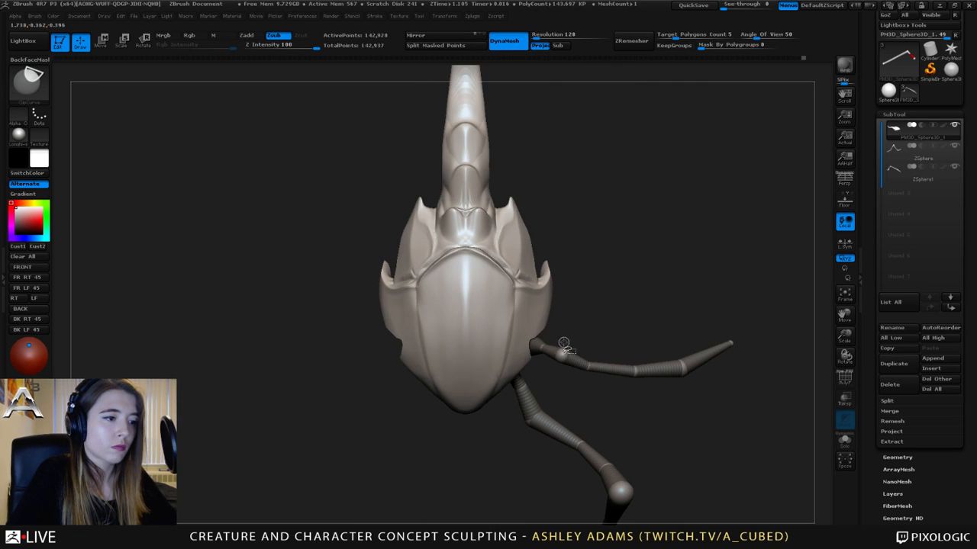
mouse_move(562, 327)
left_mouse_down()
mouse_move(566, 284)
mouse_move(556, 308)
left_mouse_up()
key("ctrl+shift")
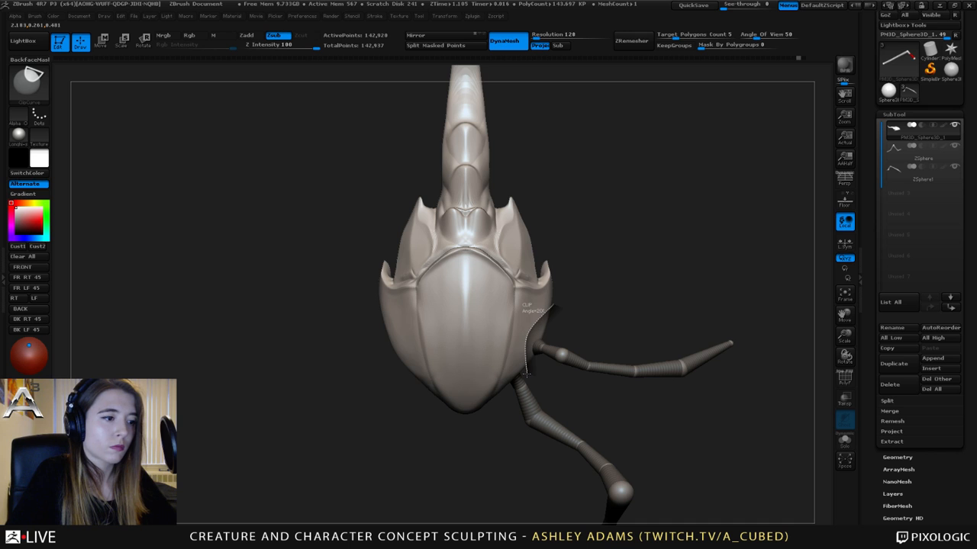
mouse_move(525, 373)
left_mouse_down()
mouse_move(584, 351)
mouse_move(571, 295)
mouse_move(527, 226)
mouse_move(545, 296)
mouse_move(560, 301)
mouse_move(544, 277)
mouse_move(514, 285)
left_mouse_up()
key("ctrl")
right_click_drag(514, 285, 487, 308, "ctrl")
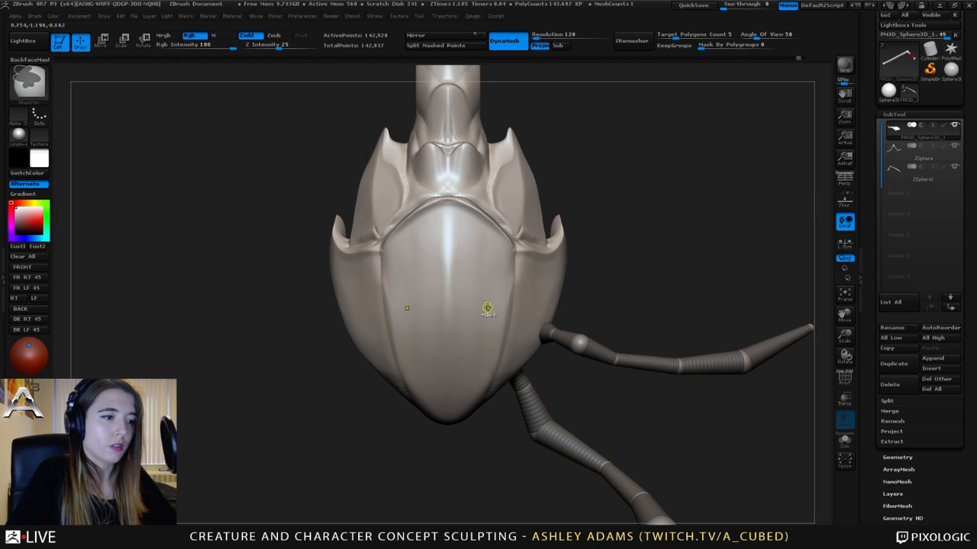
- Clip symmetrical curved notches into the shell's side edges so that the second limb's base has clearance
key("alt")
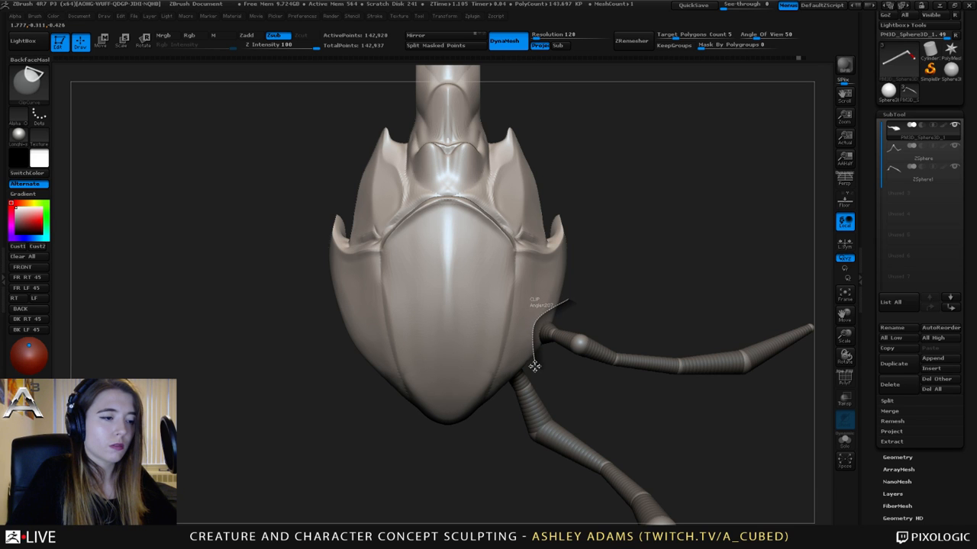
left_click_drag(534, 366, 535, 374, "ctrl+shift")
mouse_move(583, 334)
left_mouse_down()
mouse_move(516, 282)
mouse_move(547, 355)
mouse_move(562, 330)
left_mouse_up()
key("ctrl+shift")
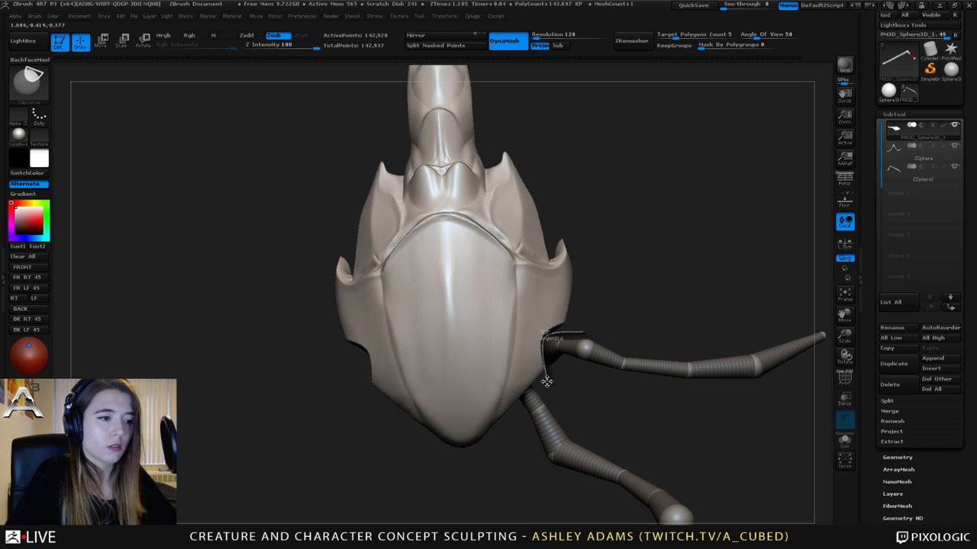
mouse_move(546, 380)
left_mouse_down("ctrl+shift")
mouse_move(529, 351)
mouse_move(592, 322)
left_mouse_up("ctrl+shift")
key("ctrl+shift")
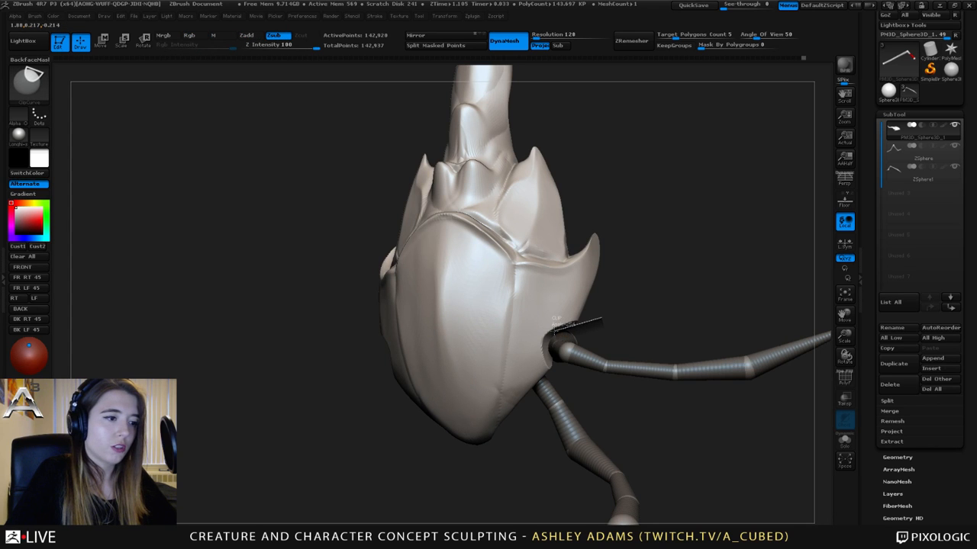
left_click_drag(555, 380, 556, 384, "ctrl+shift")
mouse_move(584, 388)
right_mouse_down()
mouse_move(523, 311)
mouse_move(521, 271)
mouse_move(476, 252)
mouse_move(502, 257)
mouse_move(480, 264)
mouse_move(521, 277)
mouse_move(522, 314)
right_mouse_up()
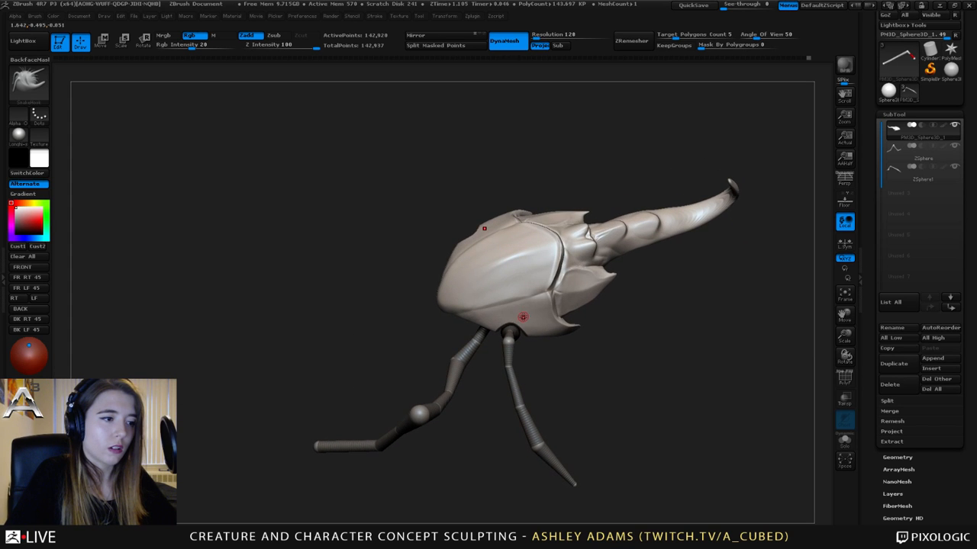
- Trim the shell's lower edge between the two limb bases with another curved clip, forming an arch over the second limb
key("ctrl+shift")
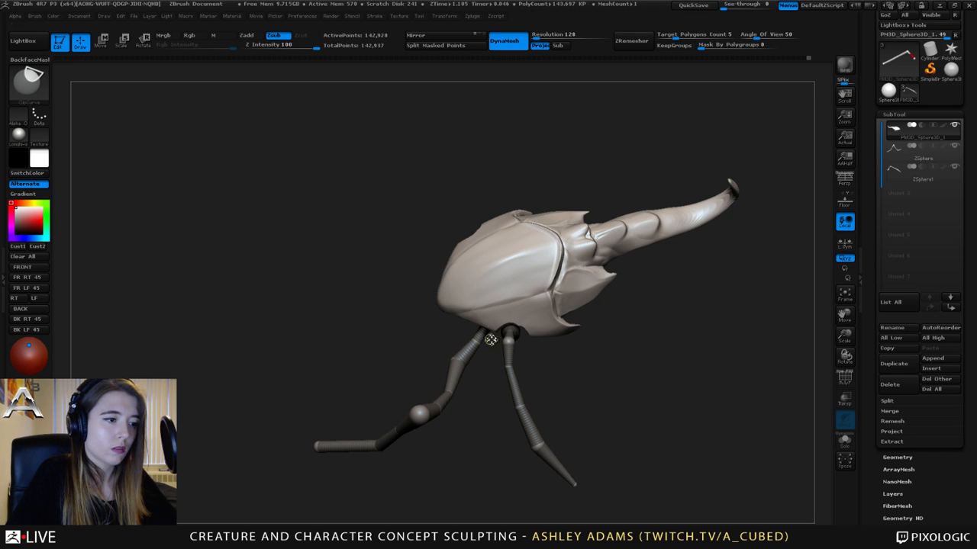
mouse_move(490, 340)
right_mouse_down()
mouse_move(510, 280)
mouse_move(523, 290)
mouse_move(506, 290)
mouse_move(516, 313)
right_mouse_up()
key("ctrl+shift")
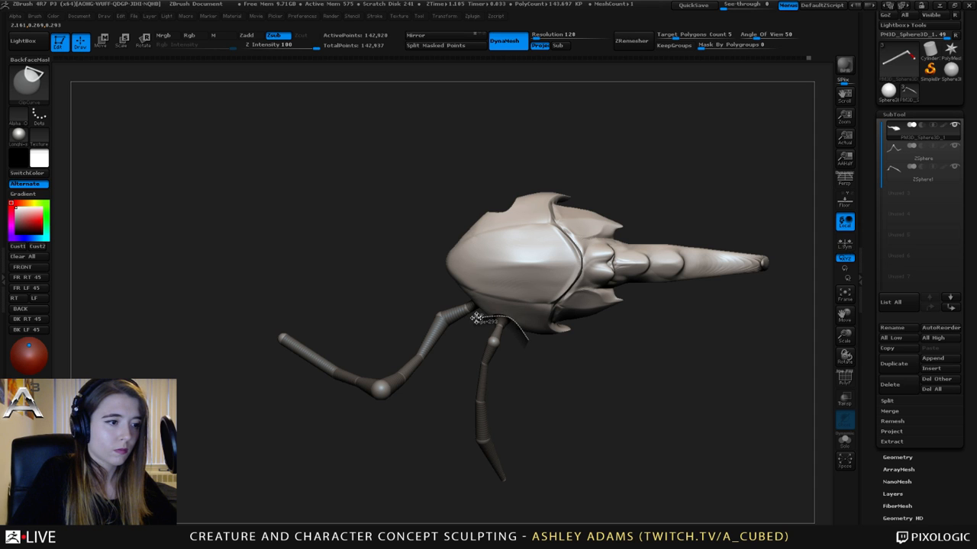
left_click_drag(501, 283, 536, 281)
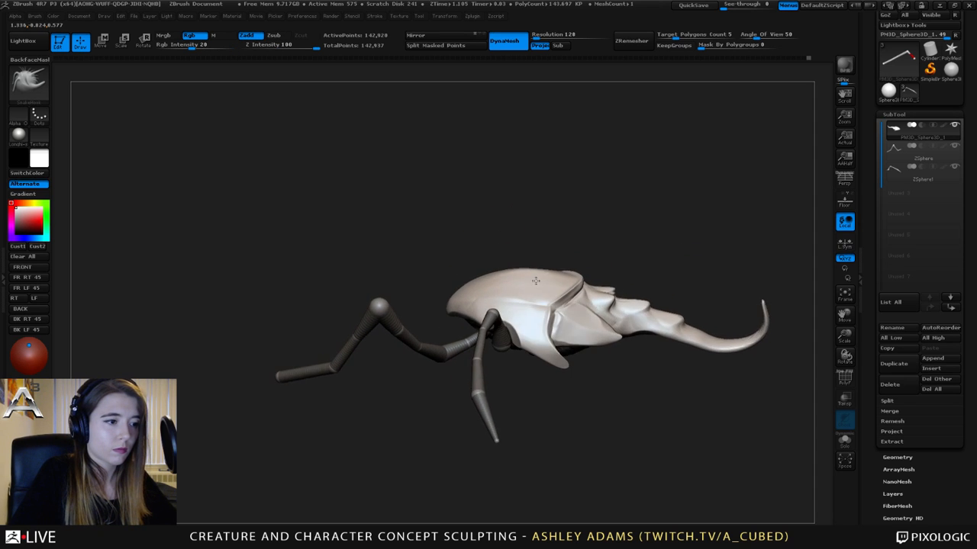
key("ctrl+shift")
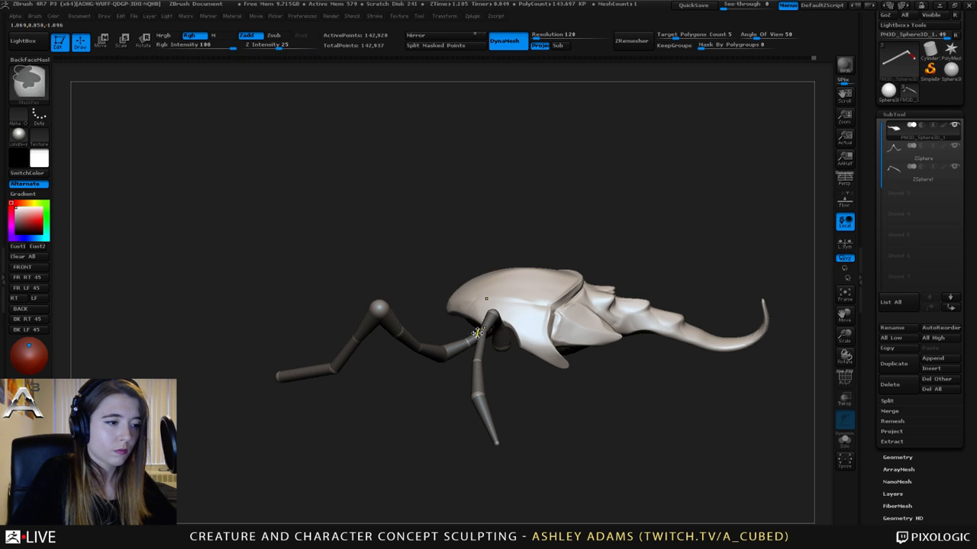
mouse_move(481, 329)
left_mouse_down()
mouse_move(529, 296)
mouse_move(480, 355)
mouse_move(525, 240)
mouse_move(562, 268)
left_mouse_up()
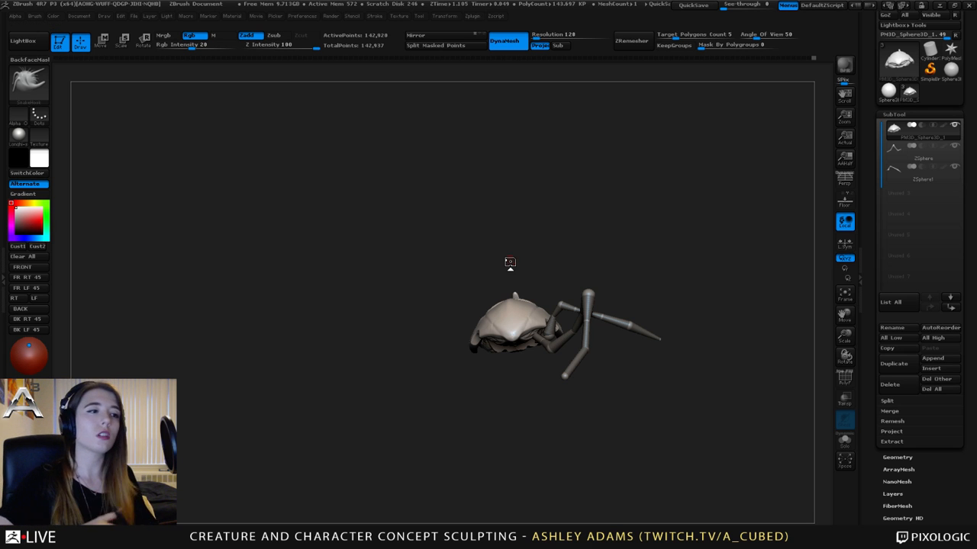
- Build up flesh on the body's underside around both limb bases with the ClayBuildup brush
mouse_move(371, 211)
left_mouse_down()
mouse_move(613, 280)
mouse_move(579, 273)
mouse_move(466, 287)
mouse_move(500, 282)
mouse_move(471, 285)
mouse_move(510, 342)
mouse_move(525, 329)
mouse_move(491, 293)
mouse_move(458, 294)
mouse_move(527, 320)
mouse_move(486, 313)
mouse_move(477, 267)
mouse_move(496, 244)
mouse_move(446, 336)
mouse_move(532, 281)
mouse_move(458, 359)
mouse_move(469, 351)
mouse_move(443, 336)
mouse_move(482, 250)
left_mouse_up()
key("b")
key("c")
key("b")
key("space")
left_click_drag(442, 336, 488, 382)
left_click_drag(359, 397, 416, 366)
mouse_move(496, 351)
left_mouse_down()
mouse_move(454, 335)
mouse_move(437, 288)
left_mouse_up()
mouse_move(526, 351)
left_mouse_down()
mouse_move(497, 242)
mouse_move(538, 252)
mouse_move(519, 237)
mouse_move(539, 233)
mouse_move(473, 221)
left_mouse_up()
- Carve creases into the underside flesh around the limb bases with the Dam Standard brush
key("b")
key("d")
key("s")
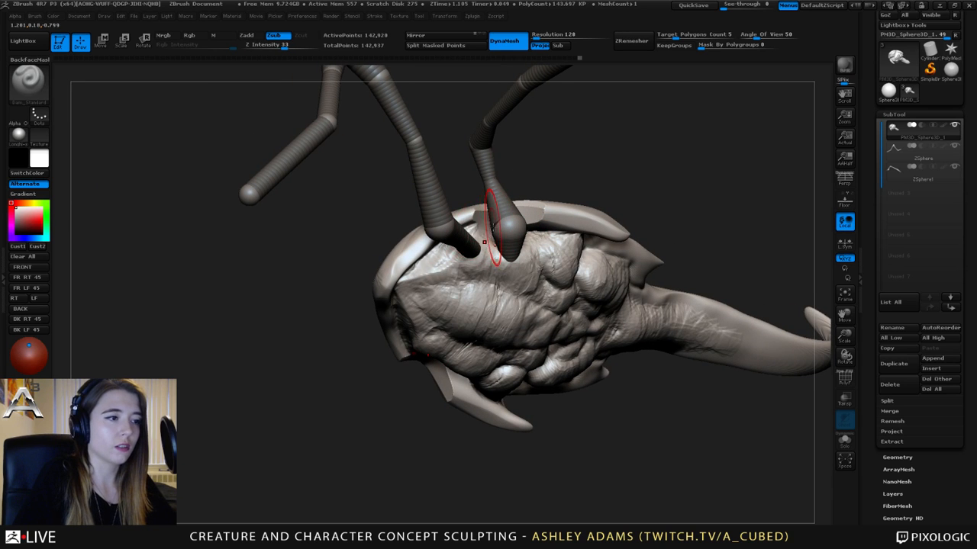
key("space")
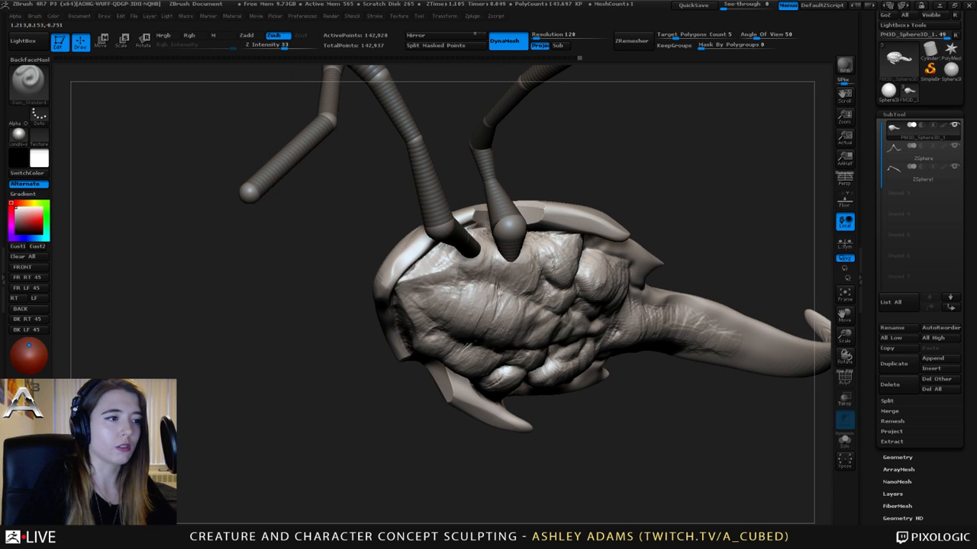
mouse_move(483, 226)
left_mouse_down()
mouse_move(407, 264)
mouse_move(439, 320)
mouse_move(421, 324)
mouse_move(429, 305)
mouse_move(432, 330)
mouse_move(414, 315)
mouse_move(421, 330)
mouse_move(446, 328)
mouse_move(445, 363)
mouse_move(463, 338)
mouse_move(477, 381)
left_mouse_up()
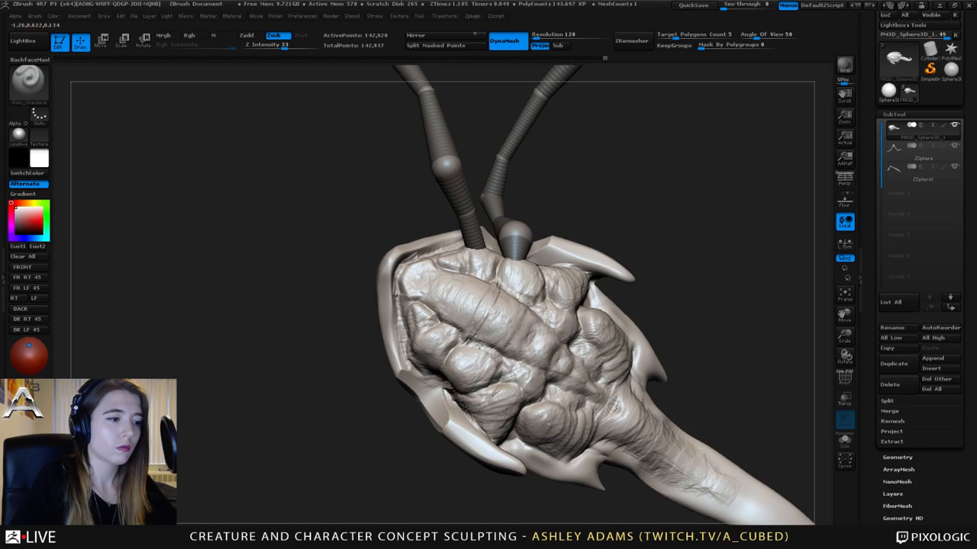
mouse_move(477, 345)
left_mouse_down()
mouse_move(418, 317)
mouse_move(477, 271)
mouse_move(489, 239)
left_mouse_up()
right_click_drag(490, 241, 475, 232)
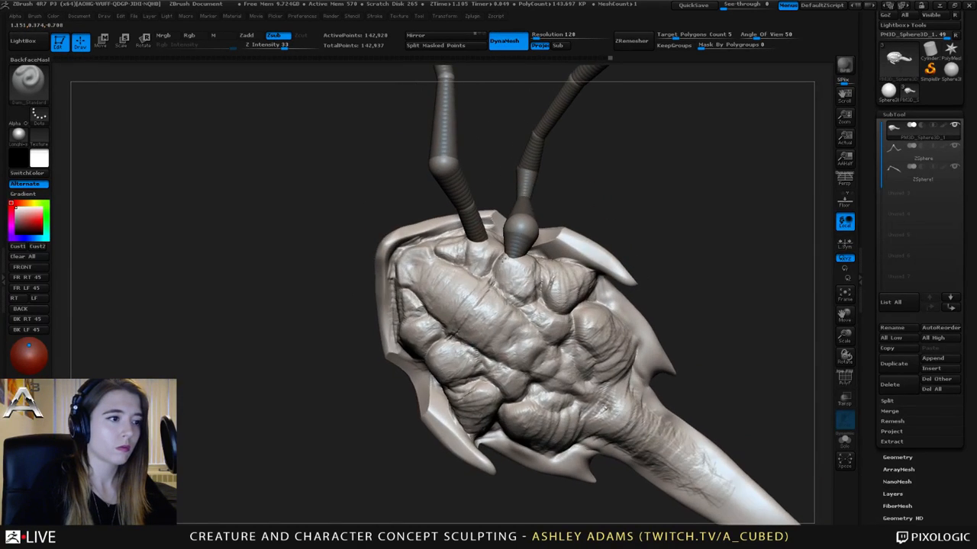
- Swell the fleshy lumps on the underside beside the limb bases with the Inflate brush
mouse_move(526, 329)
right_mouse_down()
mouse_move(513, 318)
mouse_move(442, 323)
mouse_move(520, 264)
mouse_move(512, 280)
right_mouse_up()
key("b")
key("i")
key("n")
key("space")
left_click_drag(499, 279, 516, 278)
right_click_drag(515, 279, 471, 288)
key("space")
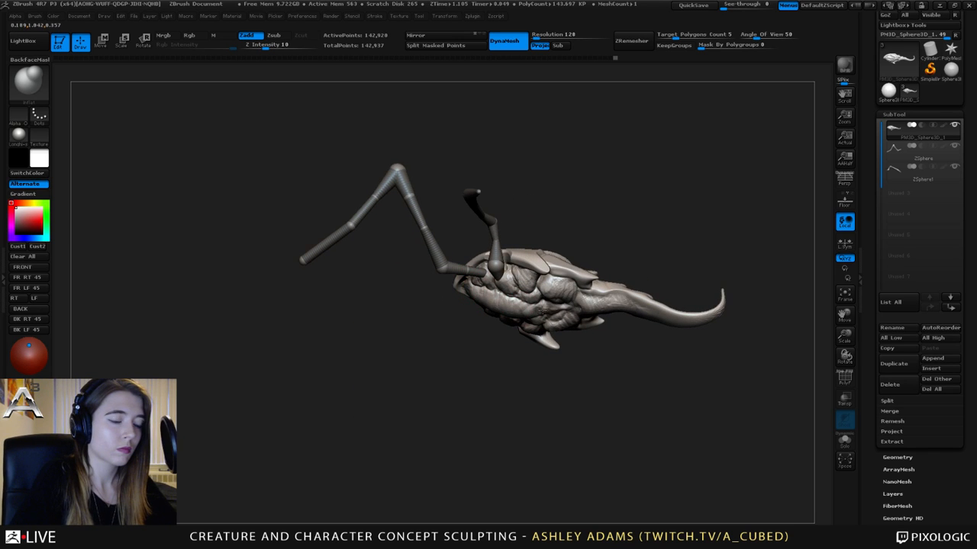
- Smooth and flatten the planes on the top of the shell with the hPolish brush
mouse_move(550, 309)
right_mouse_down()
mouse_move(477, 284)
mouse_move(502, 284)
mouse_move(421, 288)
mouse_move(403, 257)
right_mouse_up()
key("b")
key("h")
key("p")
right_click(421, 288)
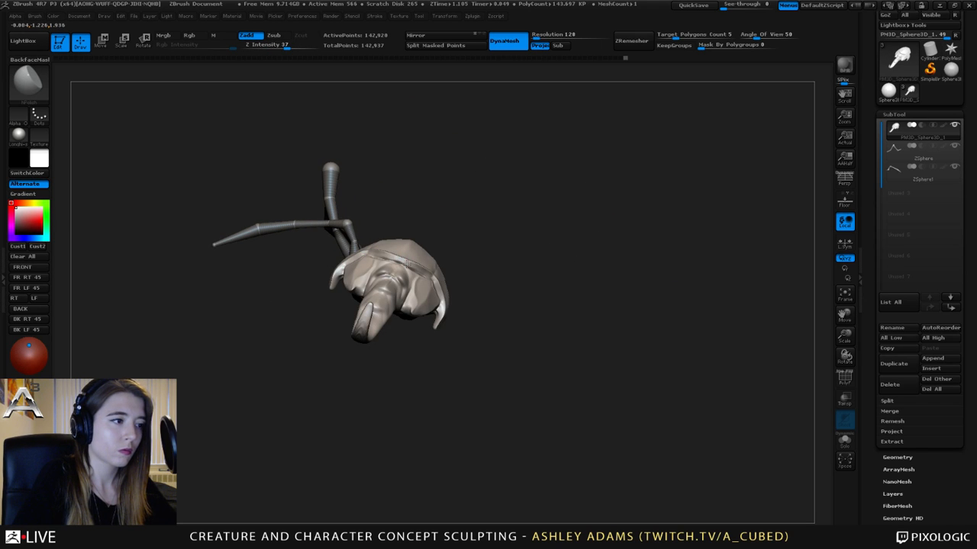
right_click_drag(403, 258, 435, 267)
right_click(432, 267)
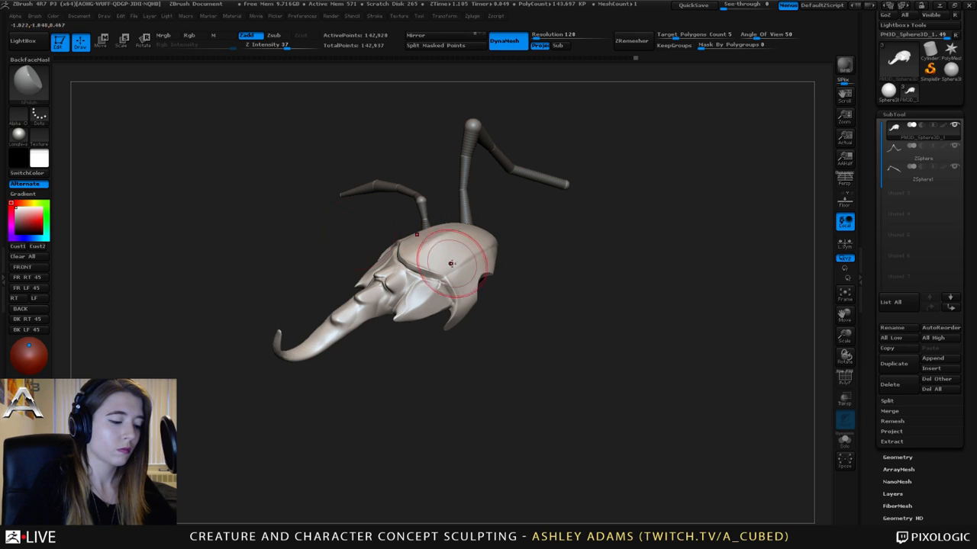
- Pinch a sharp ridge lengthwise along the top of the shell with the Pinch brush
key("b")
key("p")
key("i")
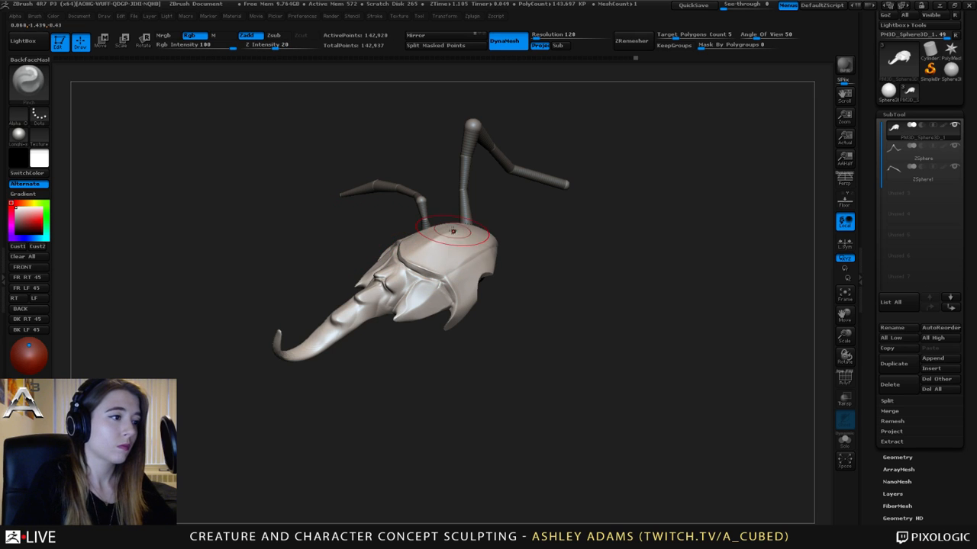
right_click(425, 241)
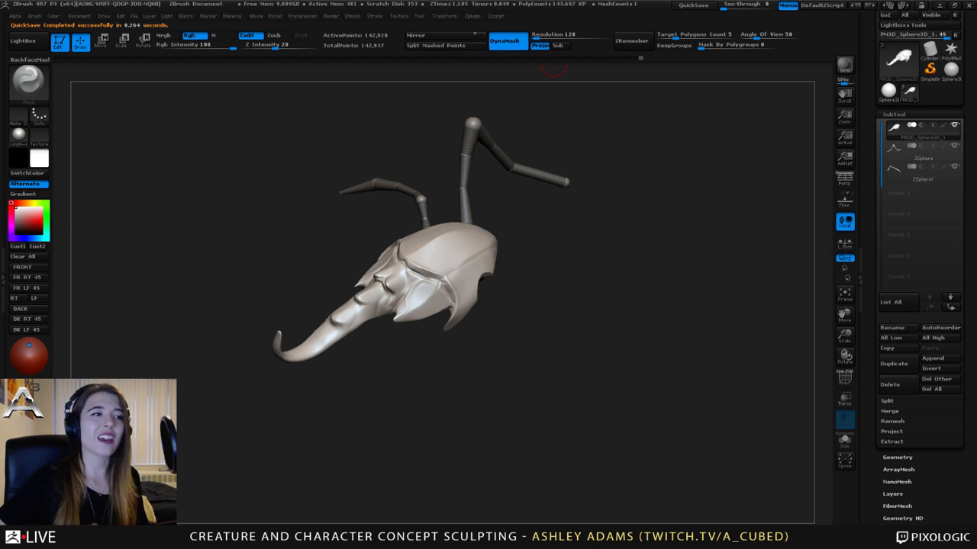
- Examine the shell's top and the fleshy underside around the limb bases from several angles
mouse_move(554, 68)
left_mouse_down()
mouse_move(476, 224)
mouse_move(632, 221)
mouse_move(263, 168)
mouse_move(252, 157)
mouse_move(271, 161)
mouse_move(248, 149)
mouse_move(298, 191)
left_mouse_up()
key("space")
right_click_drag(402, 246, 438, 264, "alt")
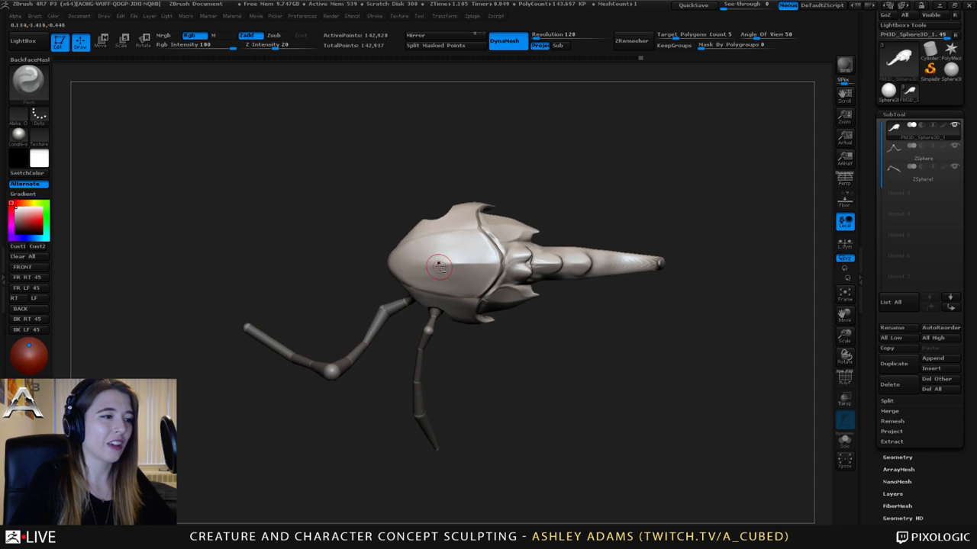
mouse_move(393, 244)
right_mouse_down()
mouse_move(443, 234)
mouse_move(467, 318)
mouse_move(429, 223)
mouse_move(427, 187)
mouse_move(454, 210)
right_mouse_up()
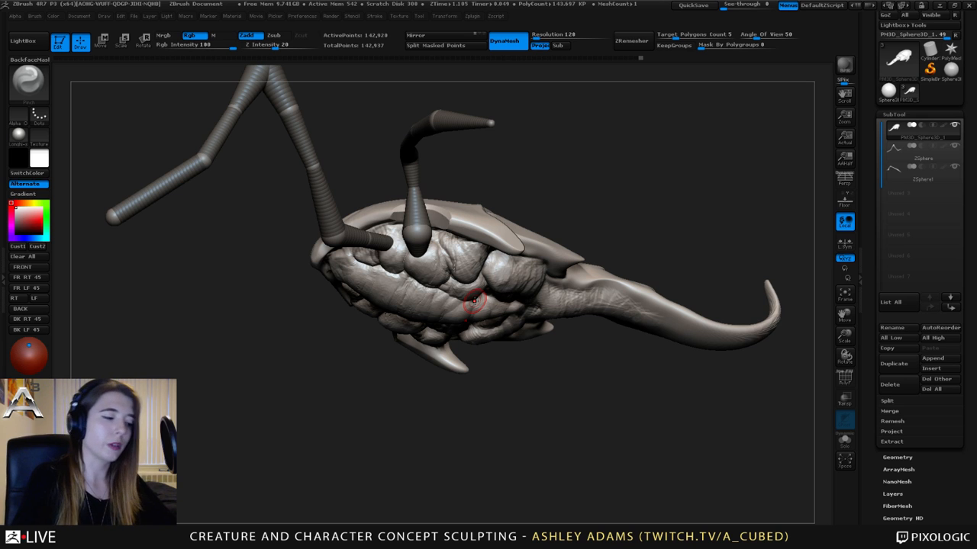
left_click_drag(473, 300, 464, 218)
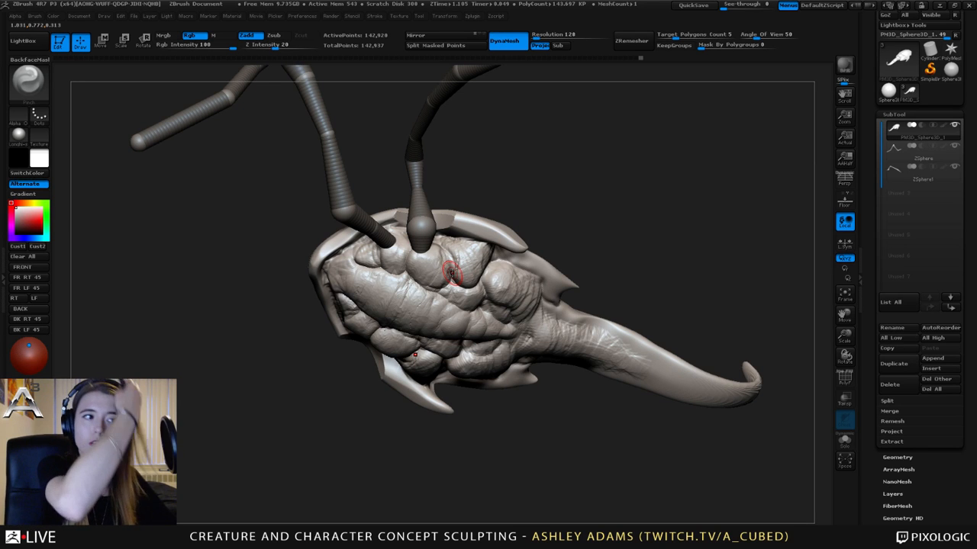
left_click_drag(438, 263, 415, 248)
key("b")
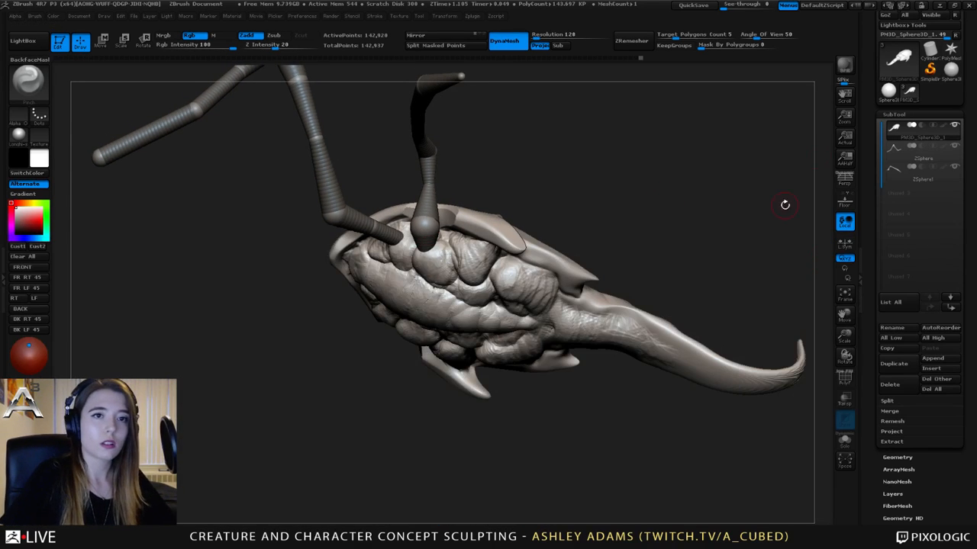
- Append a ZSphere as a new subtool and move it beside the body, behind the second limb
left_click(932, 358)
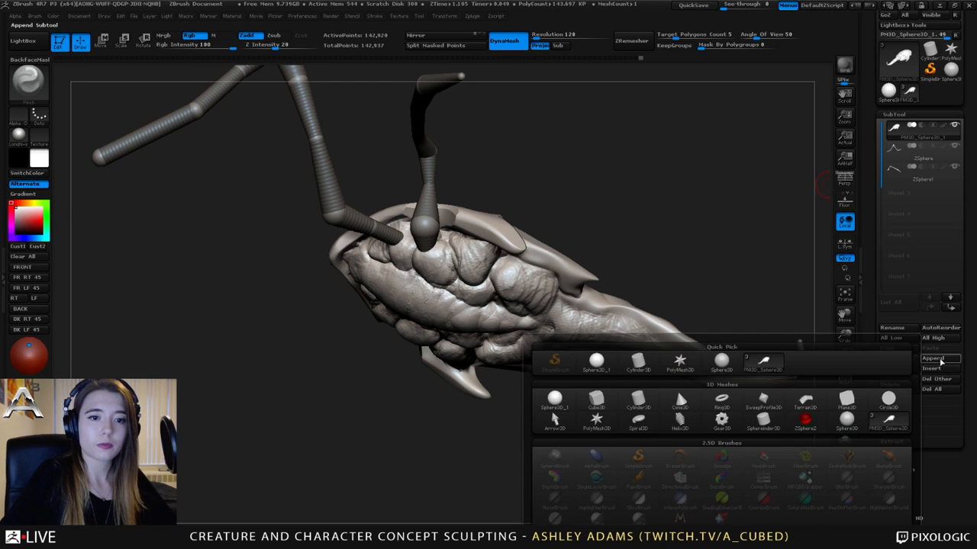
left_click(802, 419)
left_click(888, 197)
mouse_move(746, 268)
left_mouse_down()
mouse_move(509, 231)
mouse_move(489, 240)
mouse_move(416, 215)
mouse_move(489, 224)
mouse_move(427, 228)
mouse_move(450, 244)
mouse_move(461, 227)
left_mouse_up()
key("w")
left_click_drag(445, 193, 475, 244)
left_click_drag(504, 320, 434, 218)
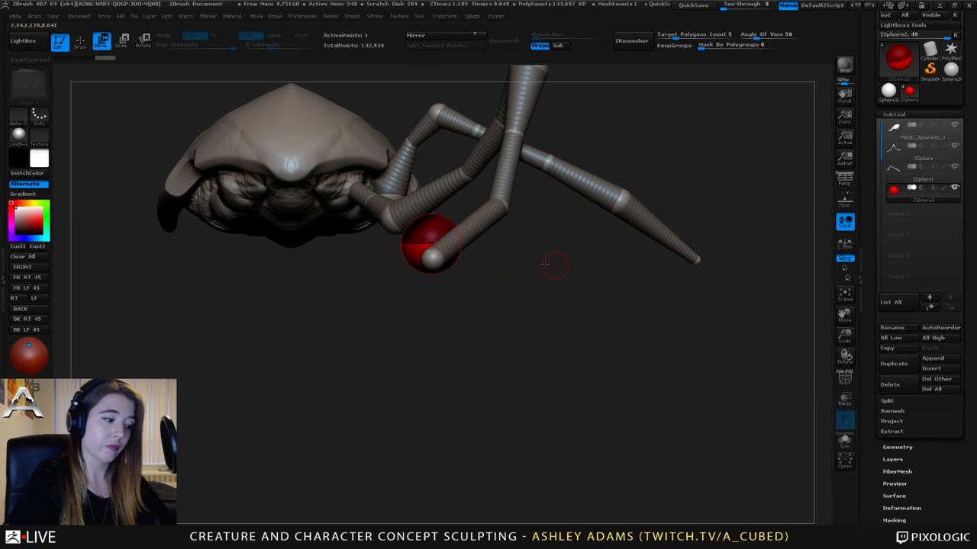
left_click_drag(550, 267, 458, 290)
left_click_drag(503, 225, 537, 257)
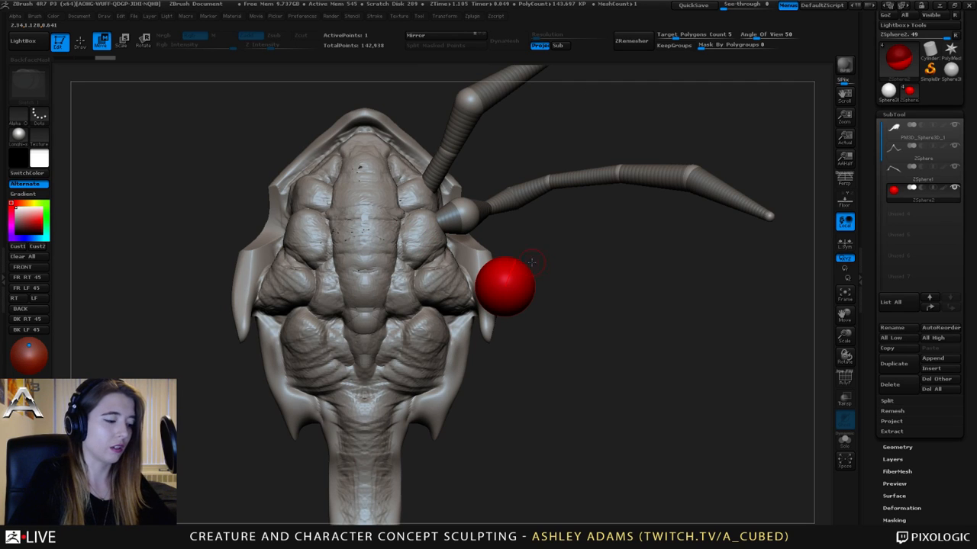
- Scale the new ZSphere down and seat it on the fleshy lump behind the second limb's base
key("e")
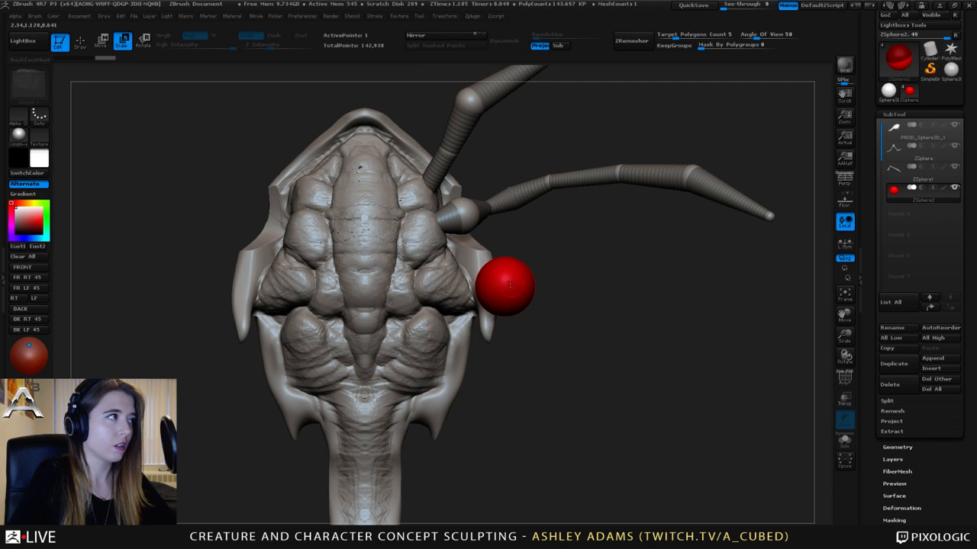
left_click_drag(510, 289, 481, 261)
key("w")
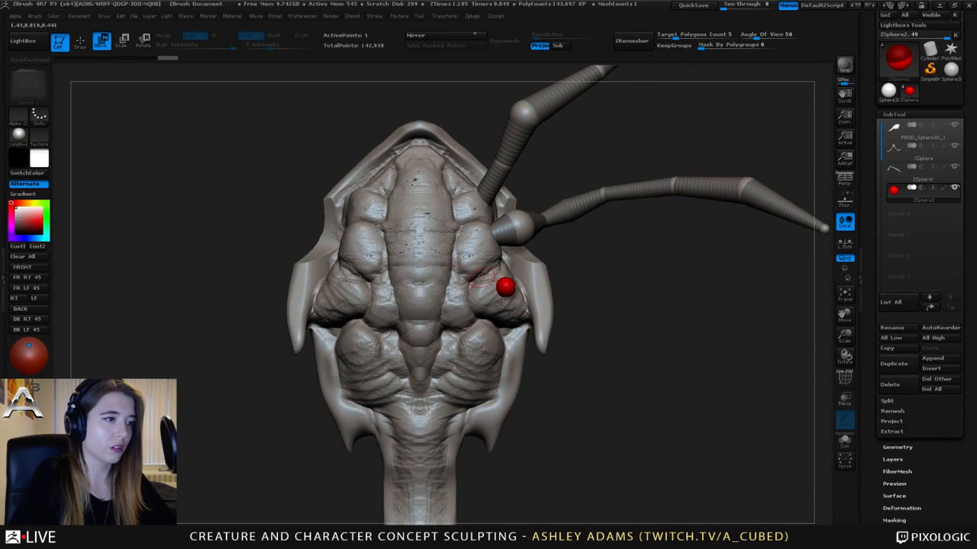
key("e")
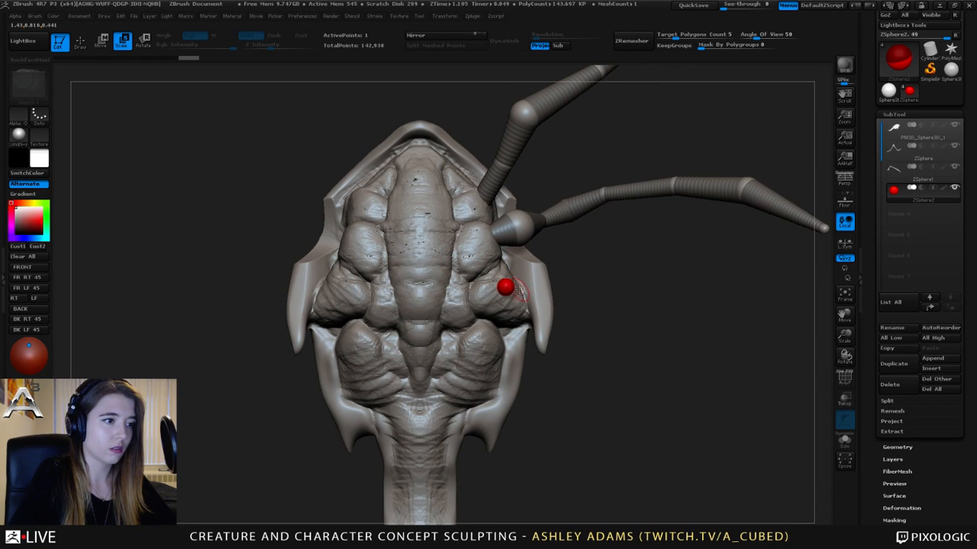
key("w")
mouse_move(502, 283)
left_mouse_down()
mouse_move(479, 345)
mouse_move(509, 279)
left_mouse_up()
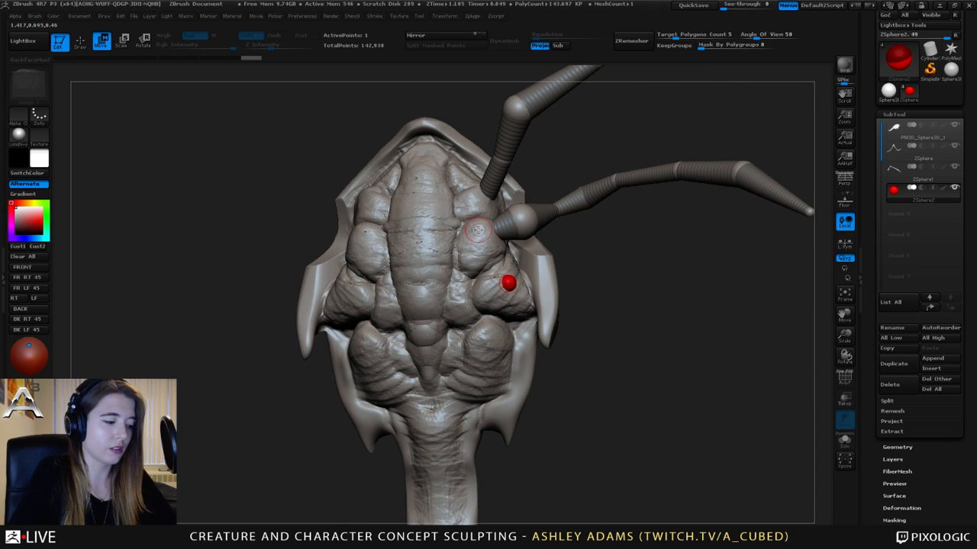
- Add a child ZSphere to the new root and pull it outward past the shell spike as the first limb segment
key("q")
left_click_drag(515, 237, 523, 212)
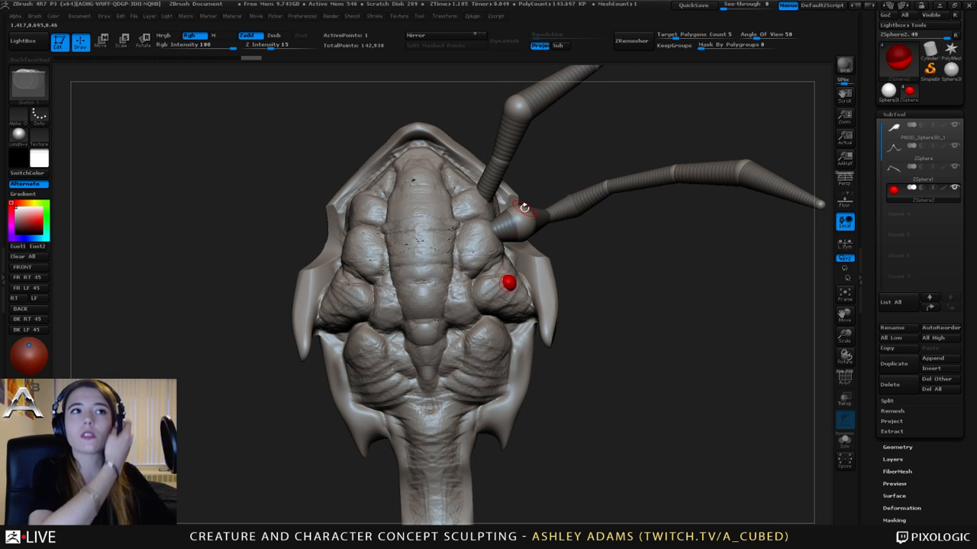
left_click_drag(469, 254, 436, 255, "alt")
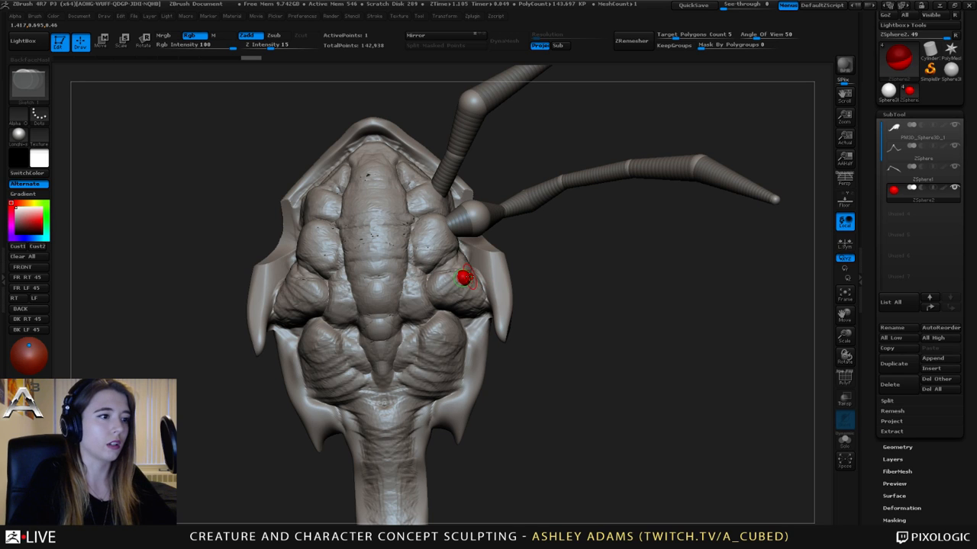
key("w")
key("space")
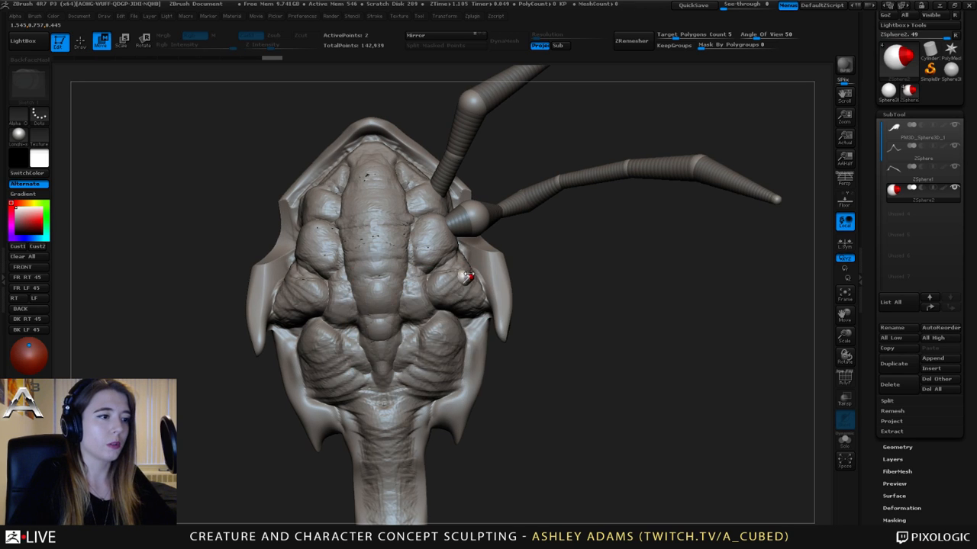
left_click_drag(472, 276, 520, 246)
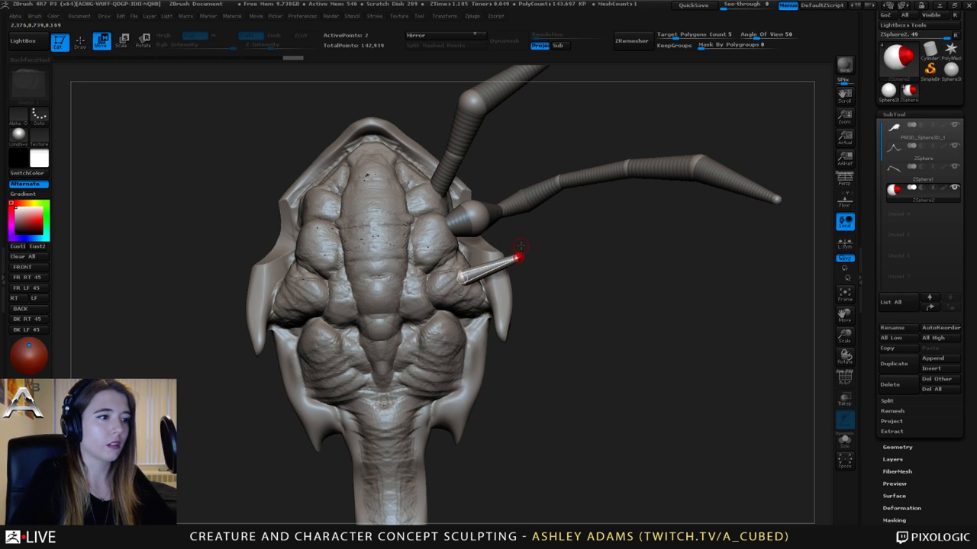
- Enlarge the end ZSphere of the third limb's first segment
left_click_drag(524, 290, 458, 255)
key("space")
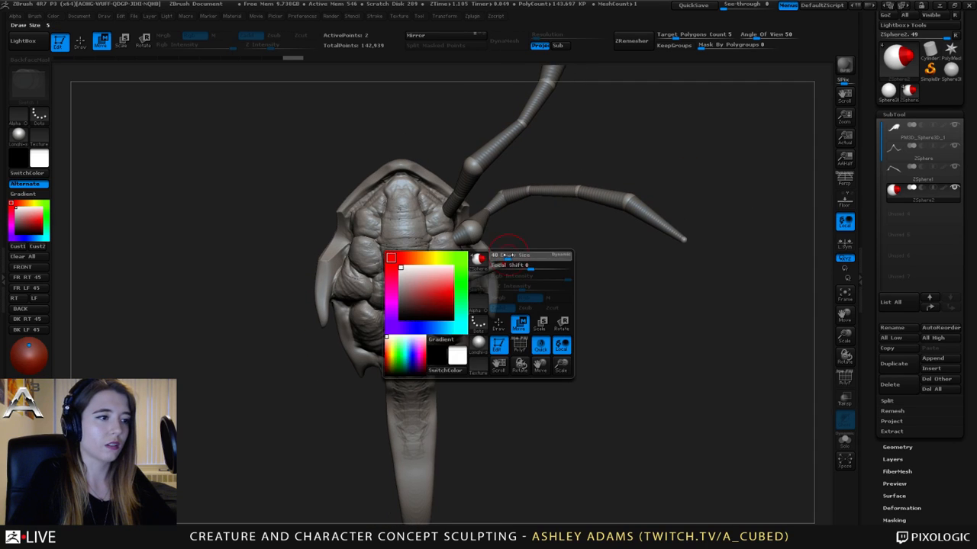
key("e")
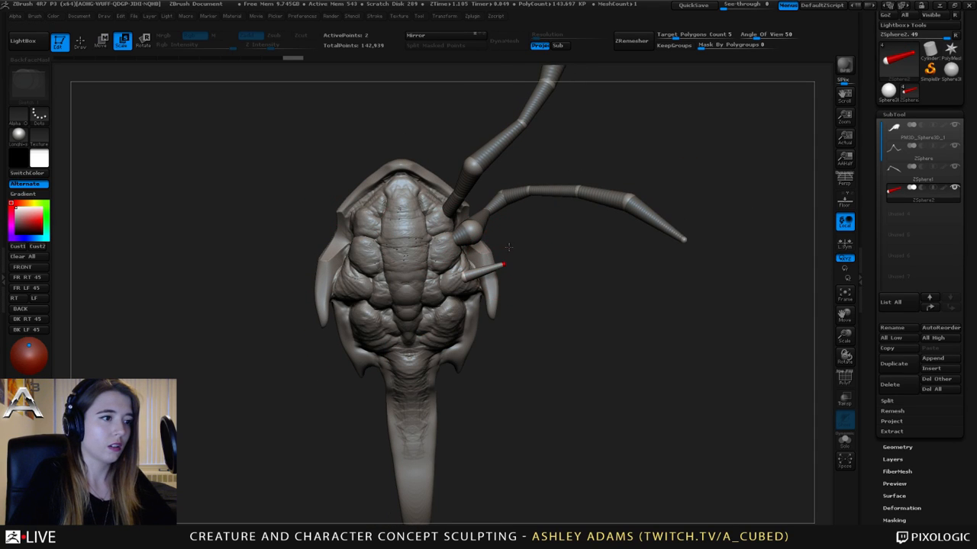
left_click_drag(501, 265, 503, 399)
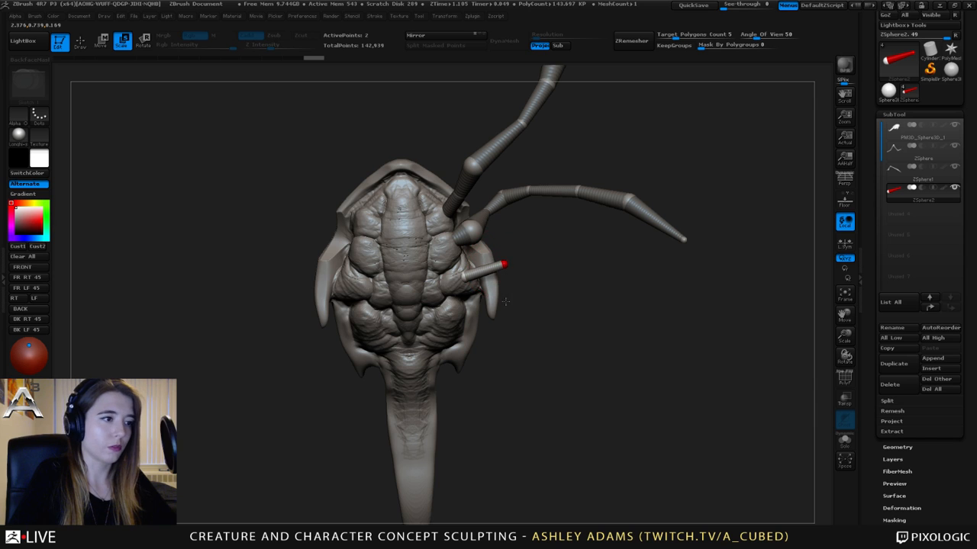
left_click_drag(505, 302, 504, 262)
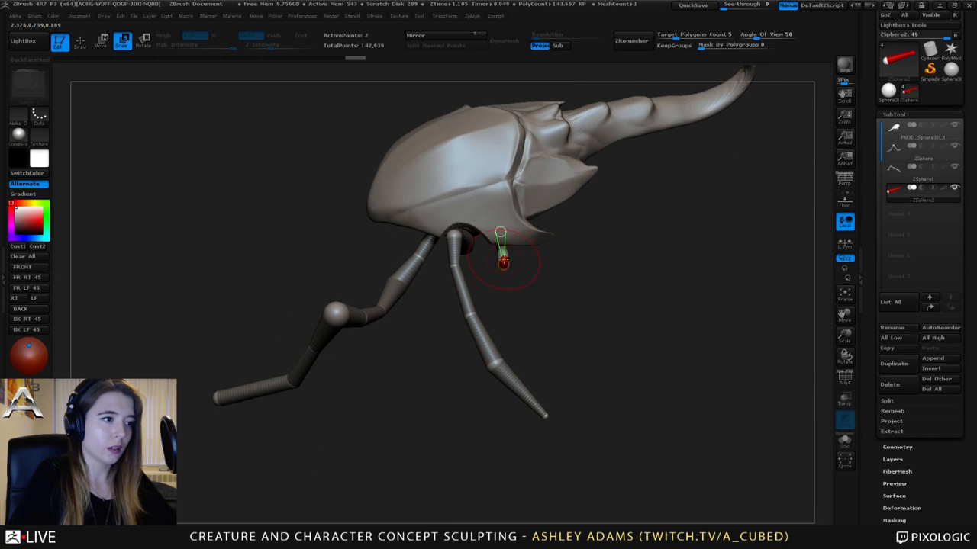
- Add another ZSphere at the segment's end and pull it toward the tail to form a long second segment
key("w")
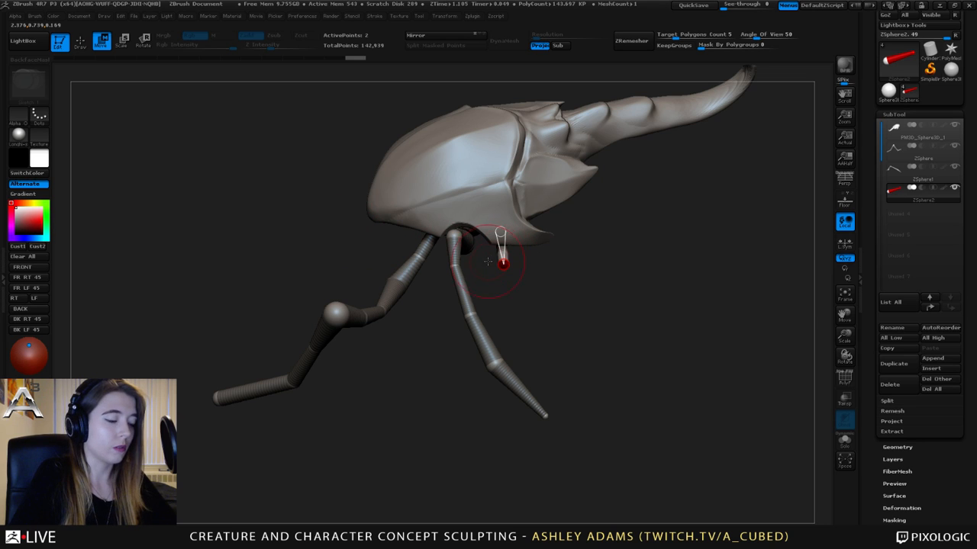
key("space")
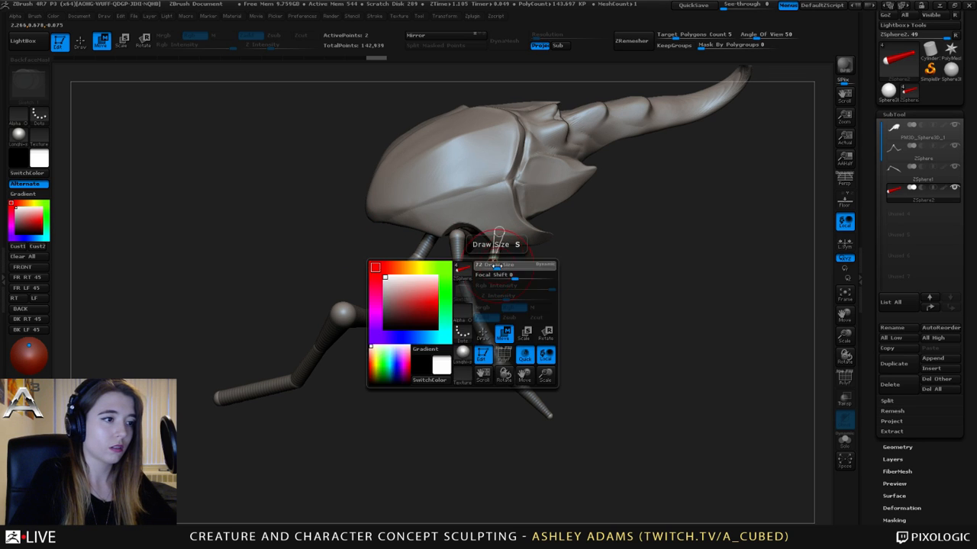
key("q")
key("w")
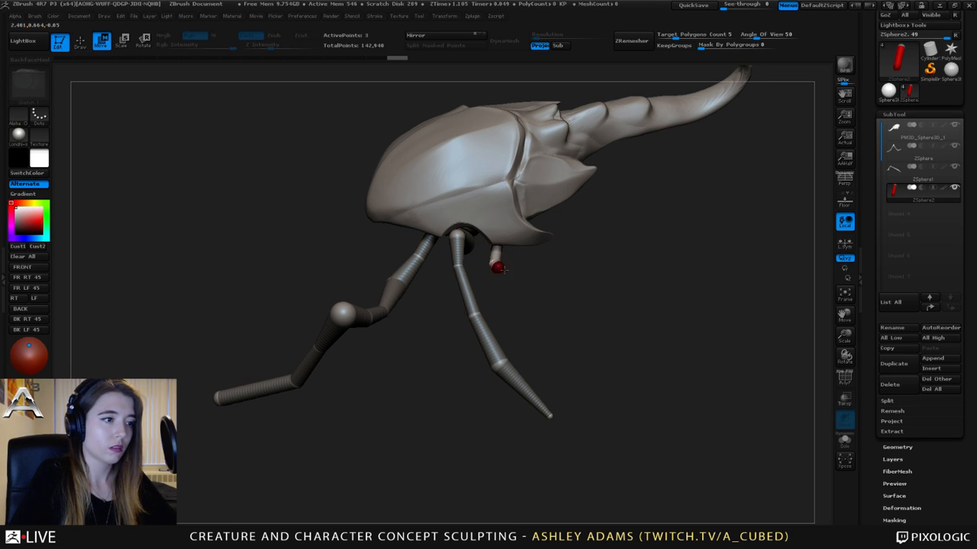
mouse_move(496, 265)
left_mouse_down()
mouse_move(617, 275)
mouse_move(530, 229)
left_mouse_up()
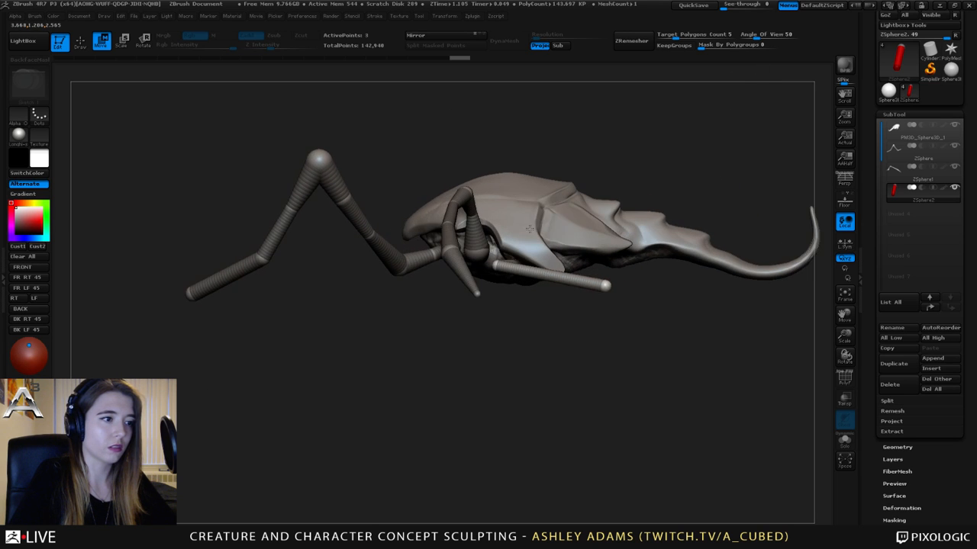
- Insert a joint in the third limb's long segment and raise it into a knee, with the tip angled down behind
left_click_drag(600, 281, 565, 252)
left_click(556, 299)
left_click_drag(555, 299, 510, 287)
mouse_move(534, 218)
left_mouse_down("alt")
mouse_move(526, 239)
mouse_move(547, 261)
mouse_move(530, 255)
mouse_move(501, 288)
mouse_move(477, 285)
left_mouse_up("alt")
left_click_drag(564, 297, 562, 241)
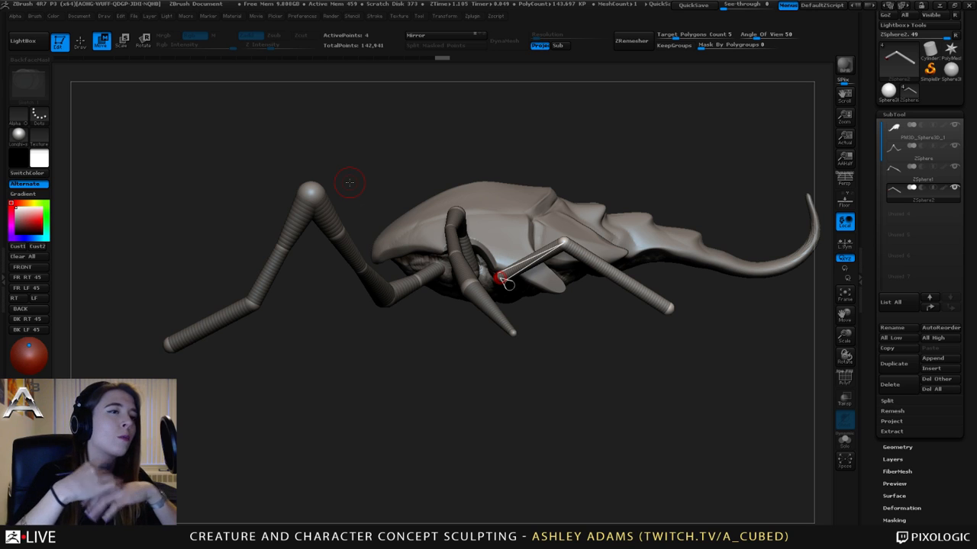
mouse_move(534, 321)
left_mouse_down()
mouse_move(591, 284)
mouse_move(541, 223)
mouse_move(512, 252)
left_mouse_up()
- Insert a ZSphere midway along the third limb's base segment and thicken the segment and its outer joint
key("q")
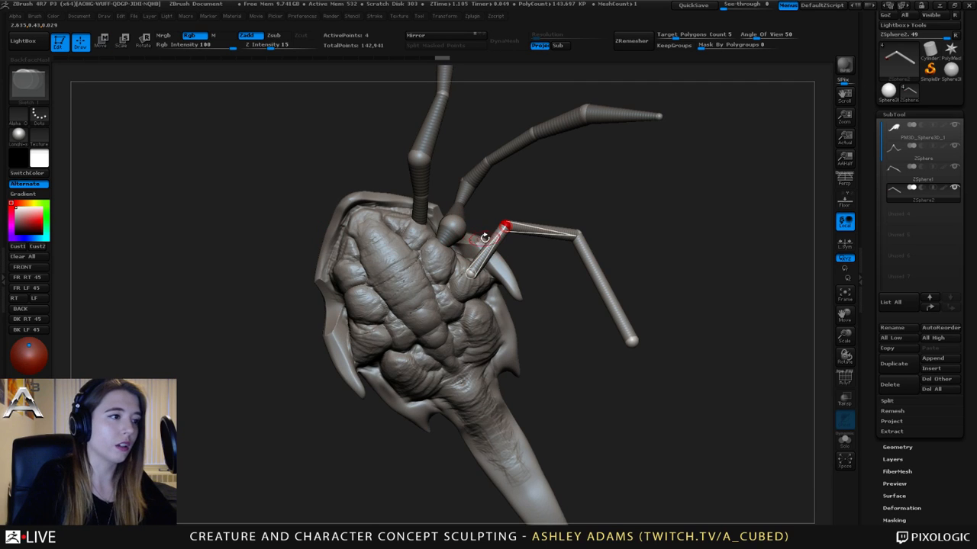
left_click_drag(423, 220, 474, 267, "alt")
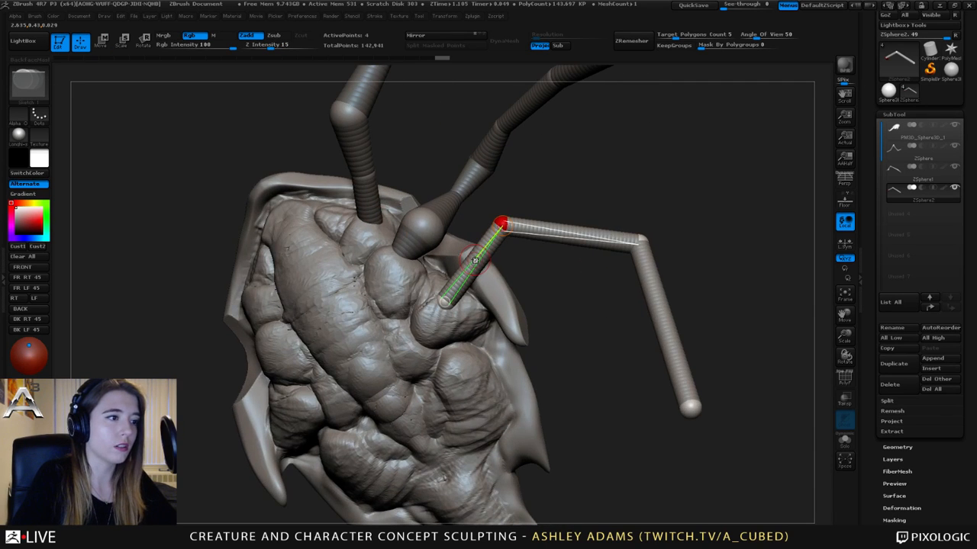
left_click(474, 260)
key("e")
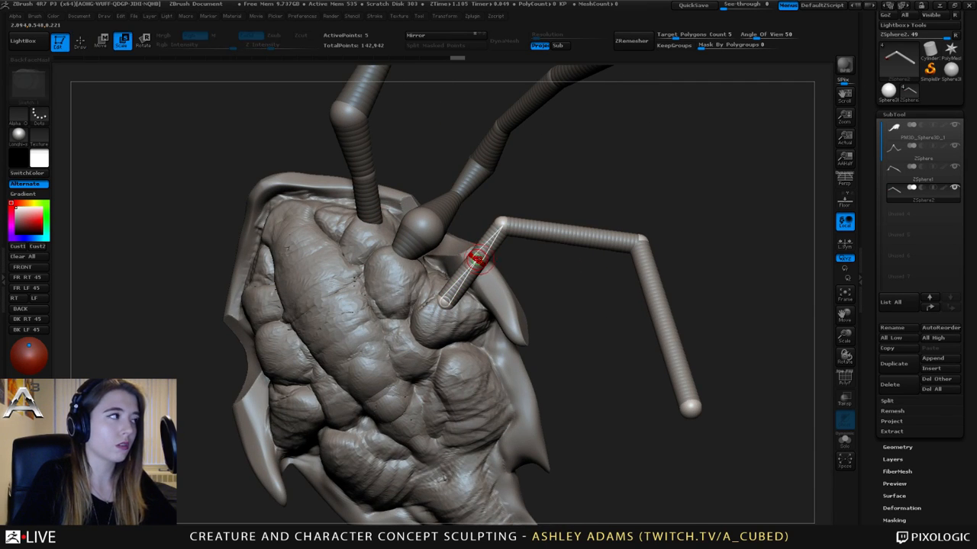
mouse_move(476, 260)
left_mouse_down()
mouse_move(503, 217)
mouse_move(476, 259)
left_mouse_up()
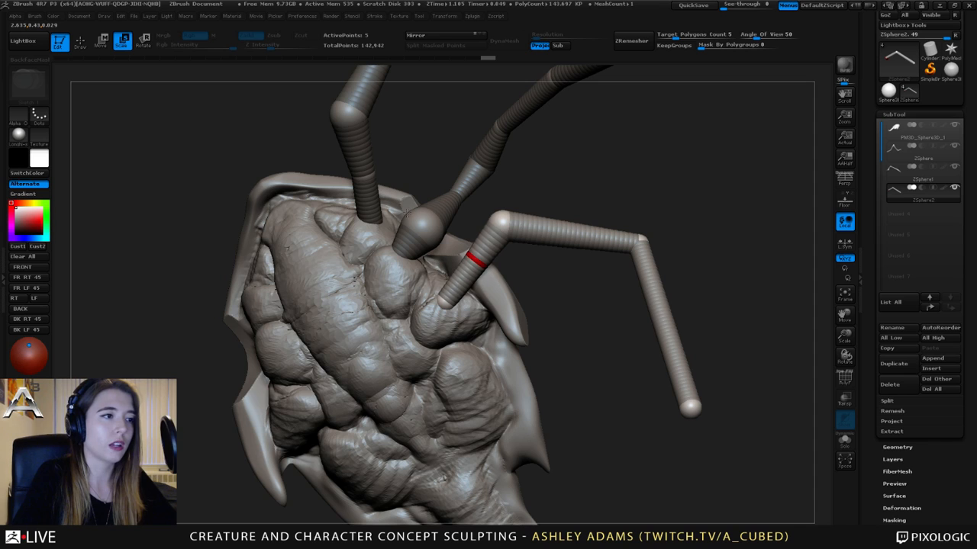
left_click_drag(445, 302, 505, 231)
- Insert a ZSphere midway along the third limb's middle segment and move it slightly outward to bend the segment
mouse_move(550, 191)
left_mouse_down()
mouse_move(456, 167)
mouse_move(466, 172)
left_mouse_up()
left_click_drag(498, 309, 436, 202, "alt")
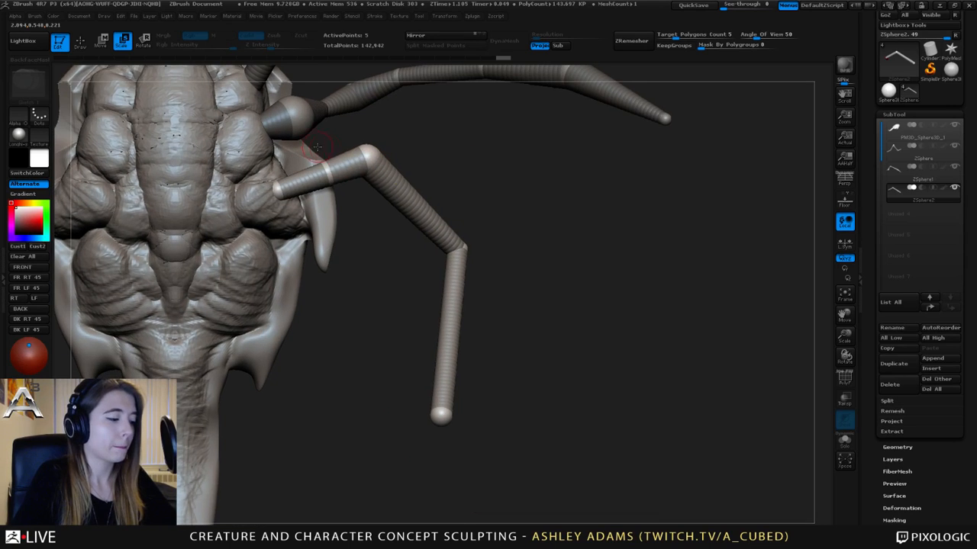
key("q")
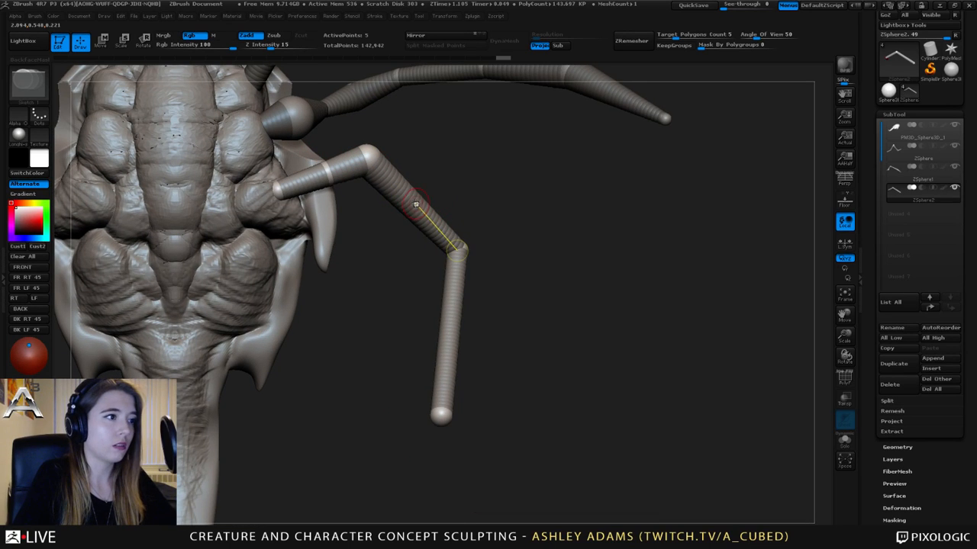
left_click(413, 202)
key("w")
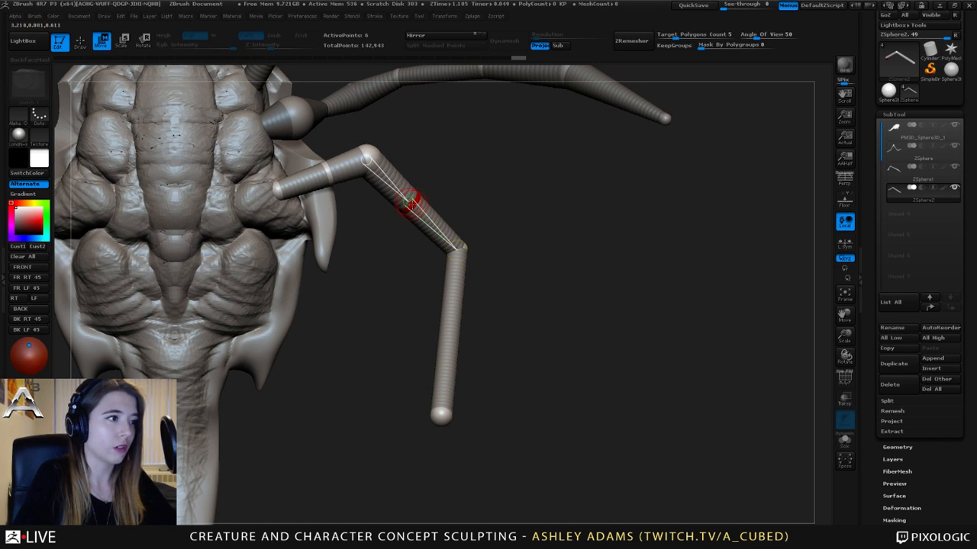
mouse_move(414, 205)
left_mouse_down()
mouse_move(435, 203)
mouse_move(419, 197)
left_mouse_up()
- Shrink the third limb's end ZSphere to taper its last segment, and nudge the tip slightly outward
key("q")
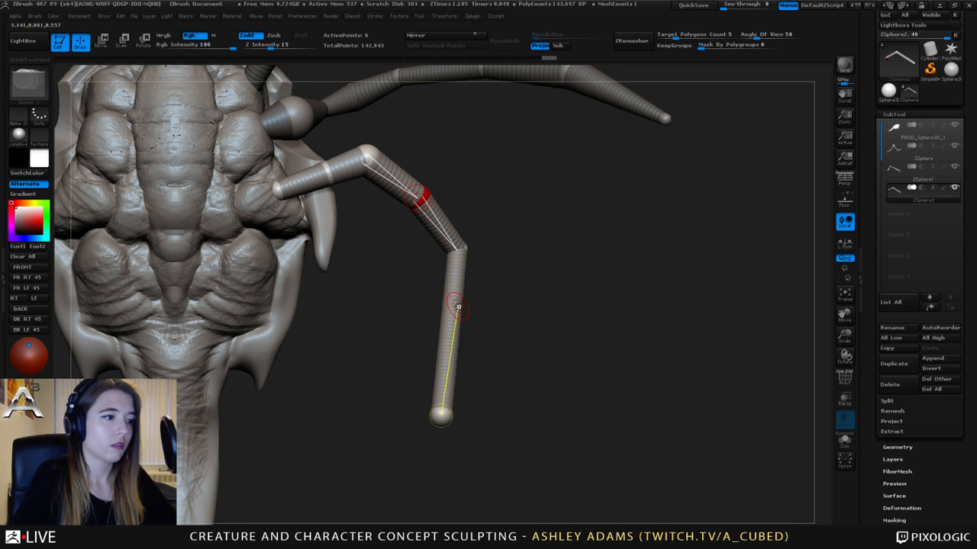
key("e")
left_click_drag(440, 416, 435, 421)
left_click_drag(323, 301, 536, 232, "alt")
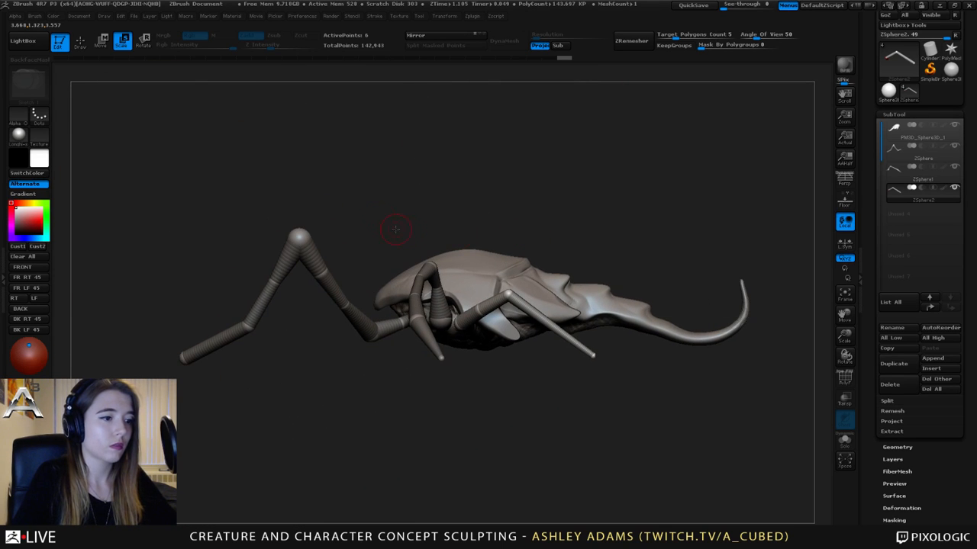
key("w")
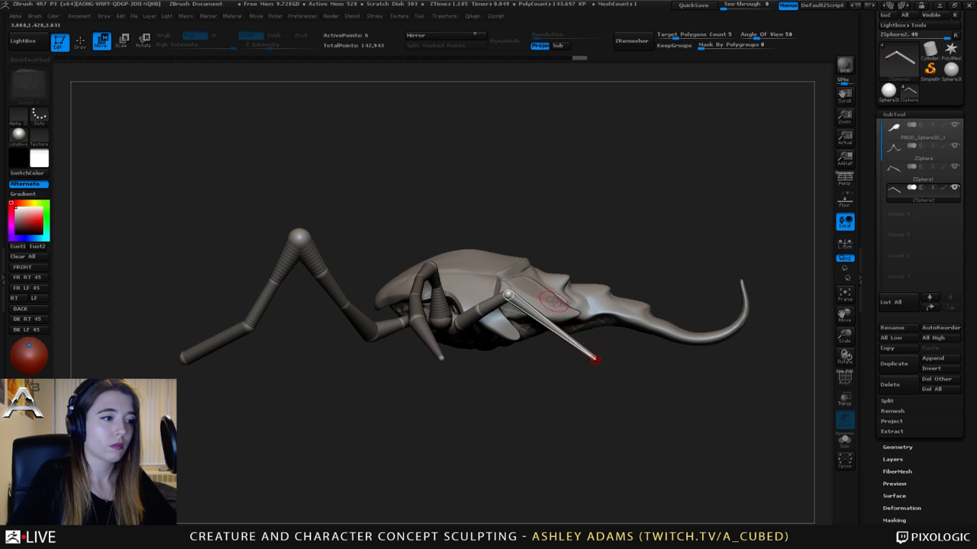
- Insert a ZSphere midway along the third limb's last segment
key("q")
left_click(544, 319)
key("w")
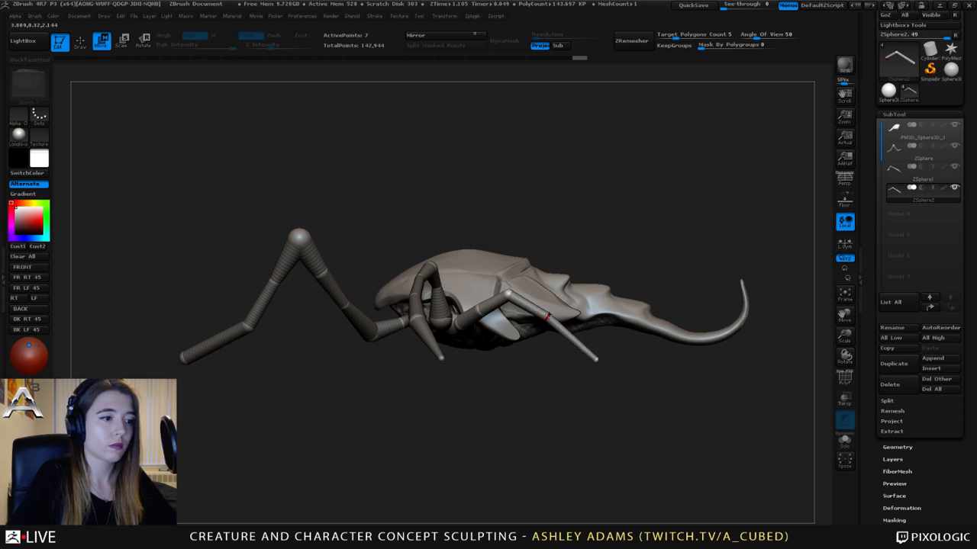
left_click_drag(580, 309, 477, 321)
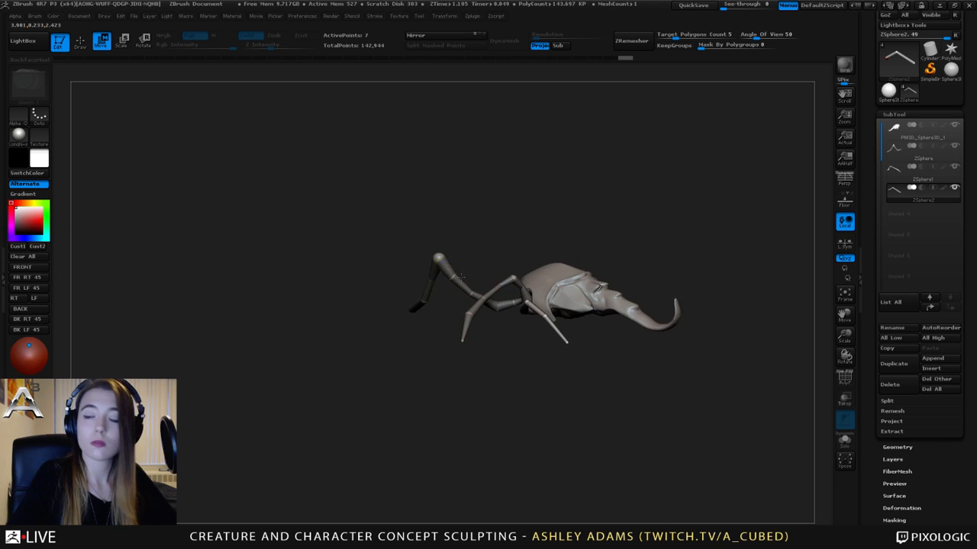
left_click_drag(461, 276, 511, 332, "alt")
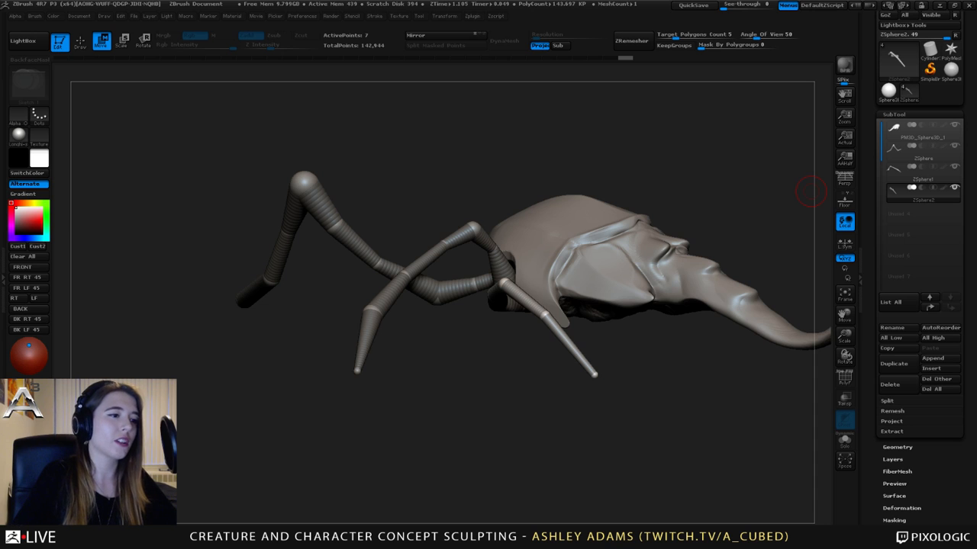
- Move the third limb's first joint toward the second limb and its knee slightly away from the body
left_click_drag(811, 191, 454, 242)
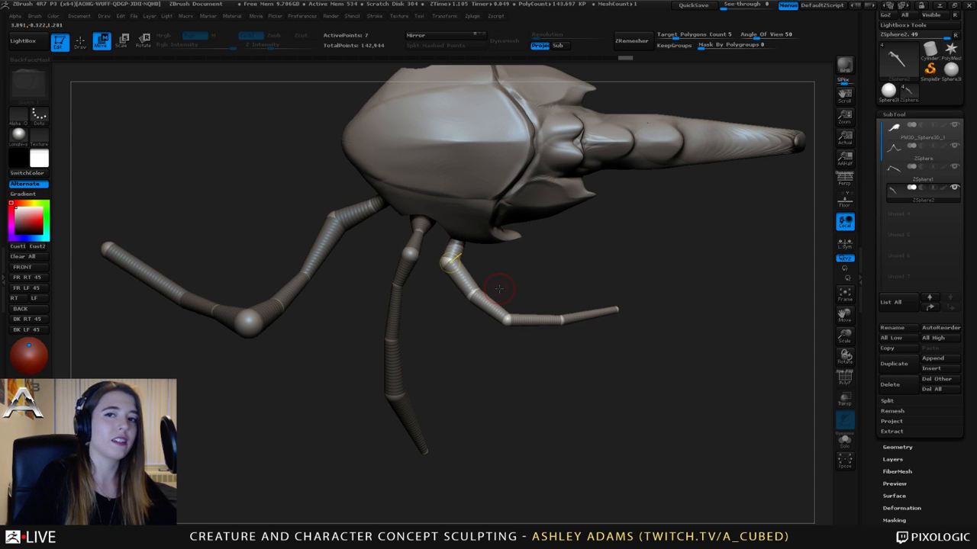
left_click_drag(504, 287, 528, 306, "alt")
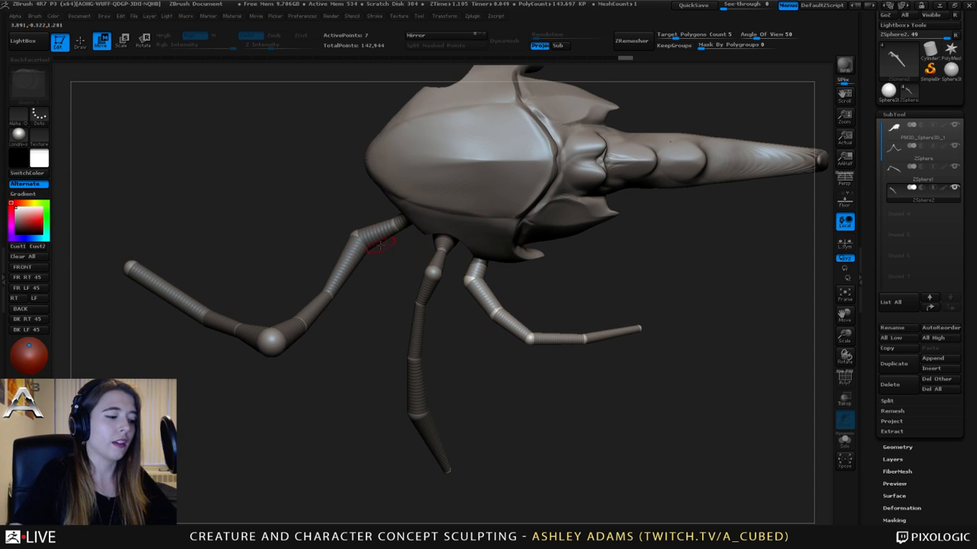
left_click_drag(469, 281, 460, 287)
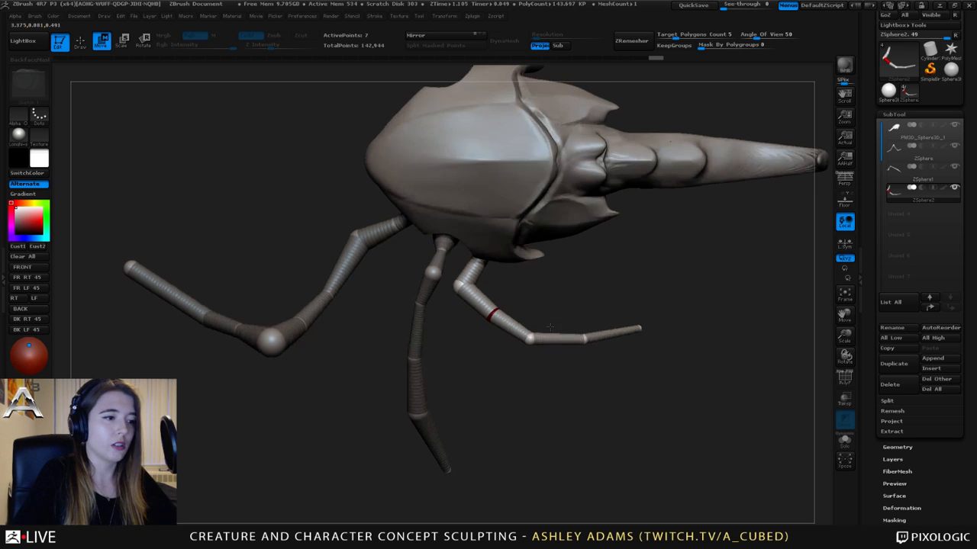
left_click_drag(530, 338, 529, 345)
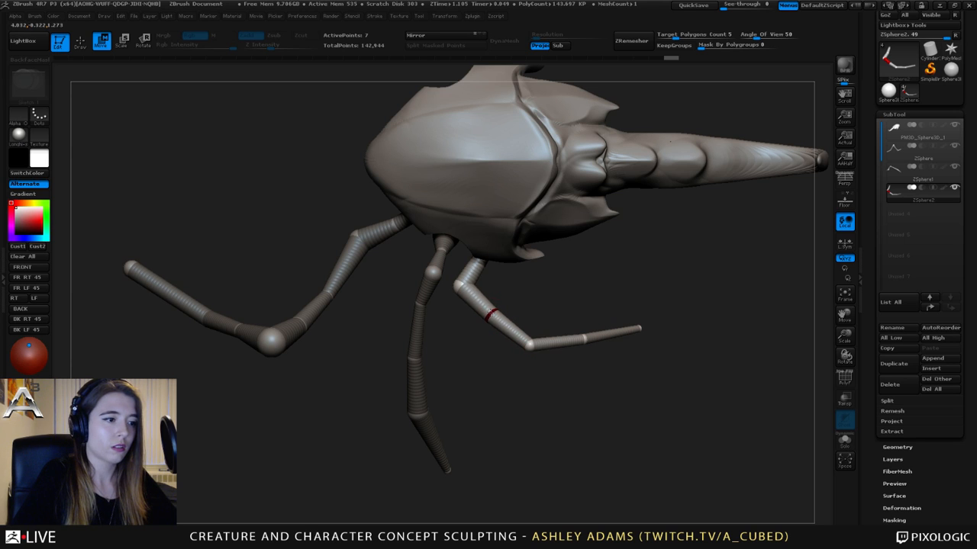
- Insert a ZSphere just past the third limb's first joint and nudge its position to refine the bend
key("q")
left_click(467, 293)
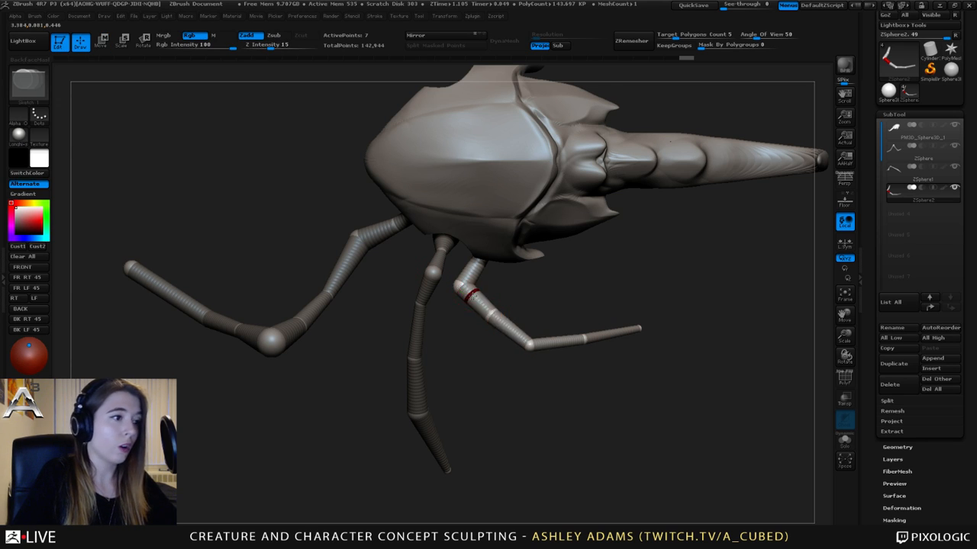
key("e")
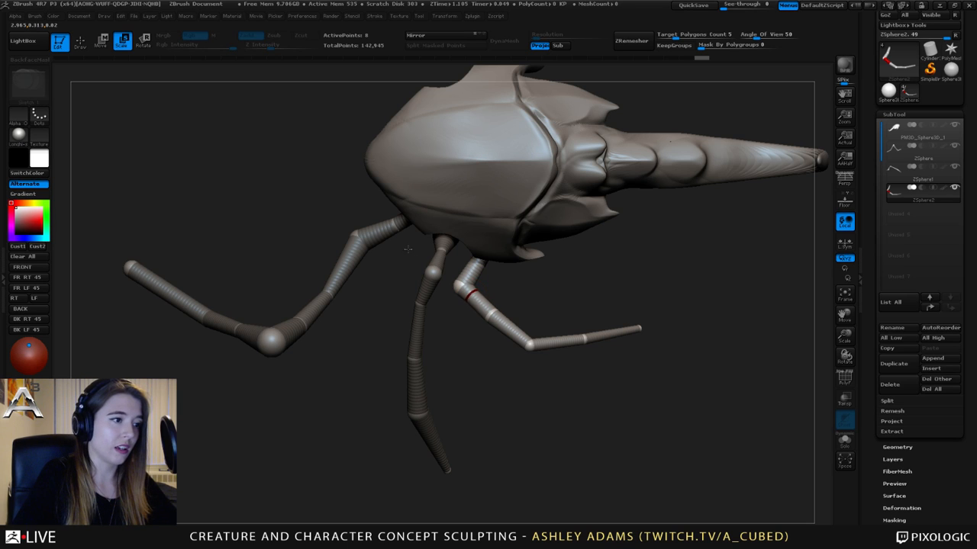
key("w")
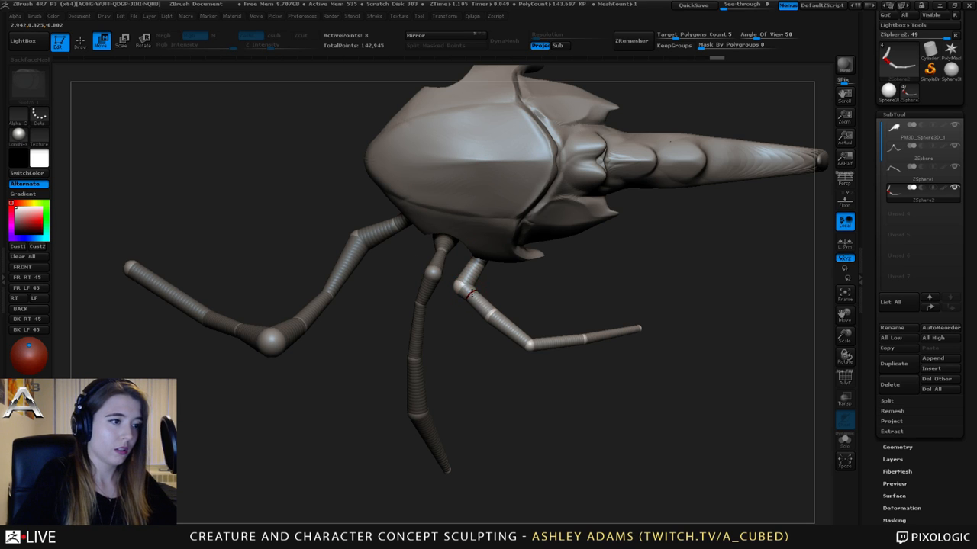
left_click_drag(467, 295, 522, 247)
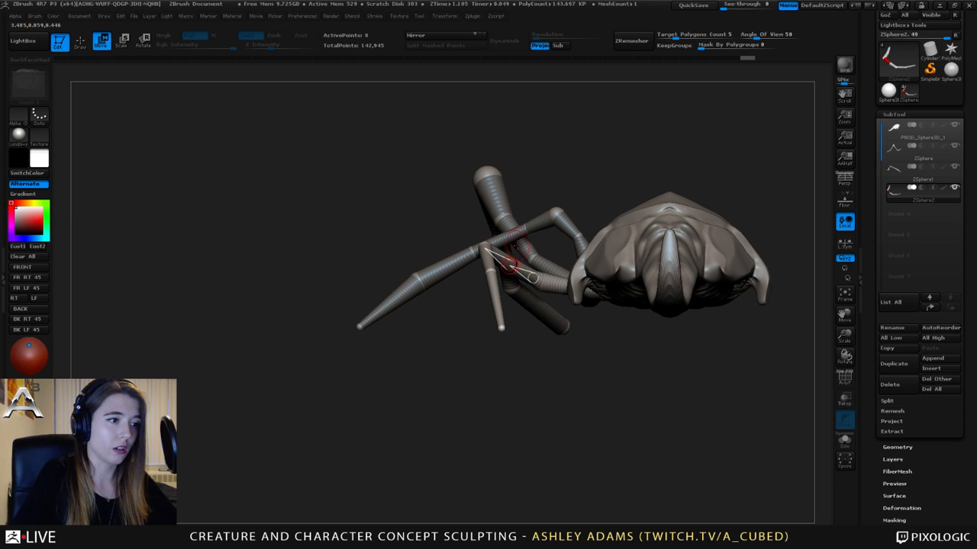
mouse_move(513, 265)
left_mouse_down()
mouse_move(477, 279)
mouse_move(511, 265)
left_mouse_up()
left_click_drag(570, 221, 418, 265)
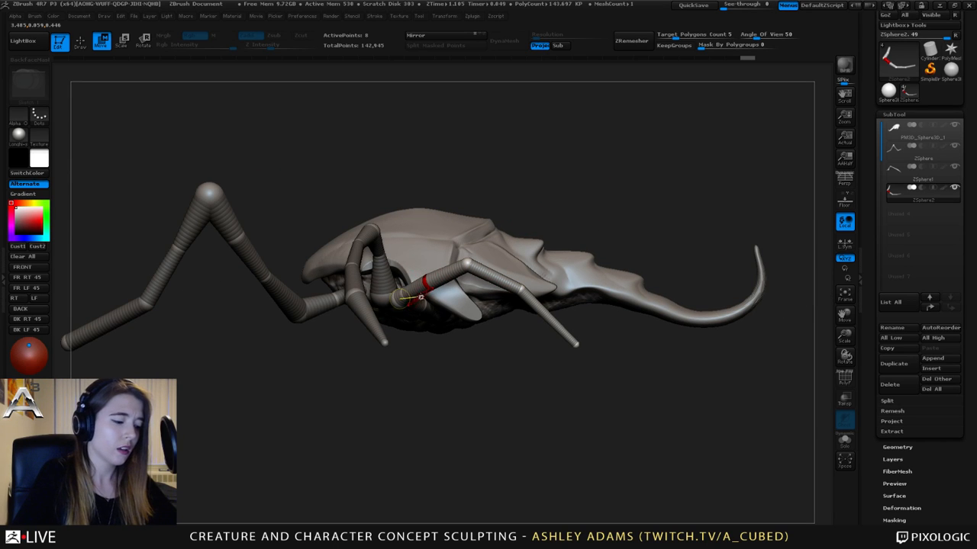
left_click_drag(537, 237, 497, 218)
key("q")
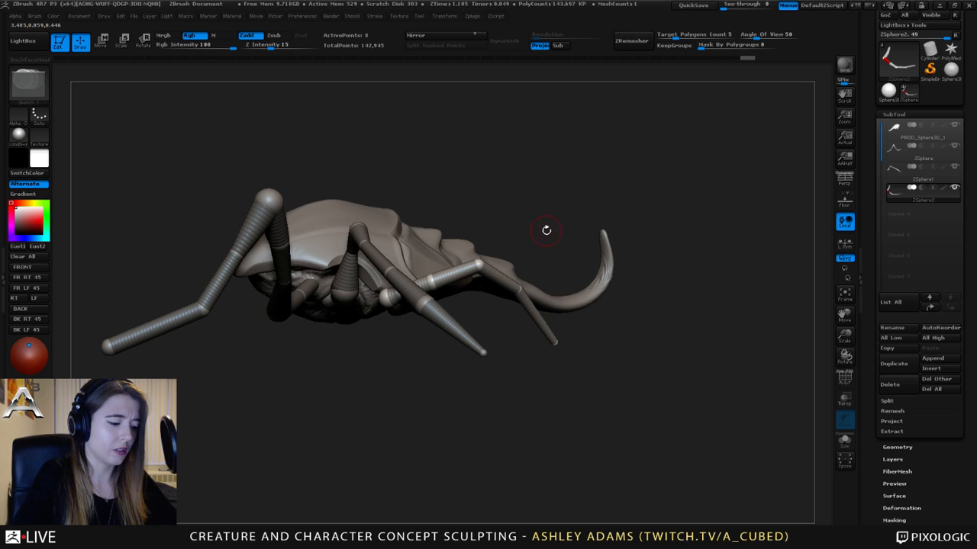
left_click(396, 229, "alt")
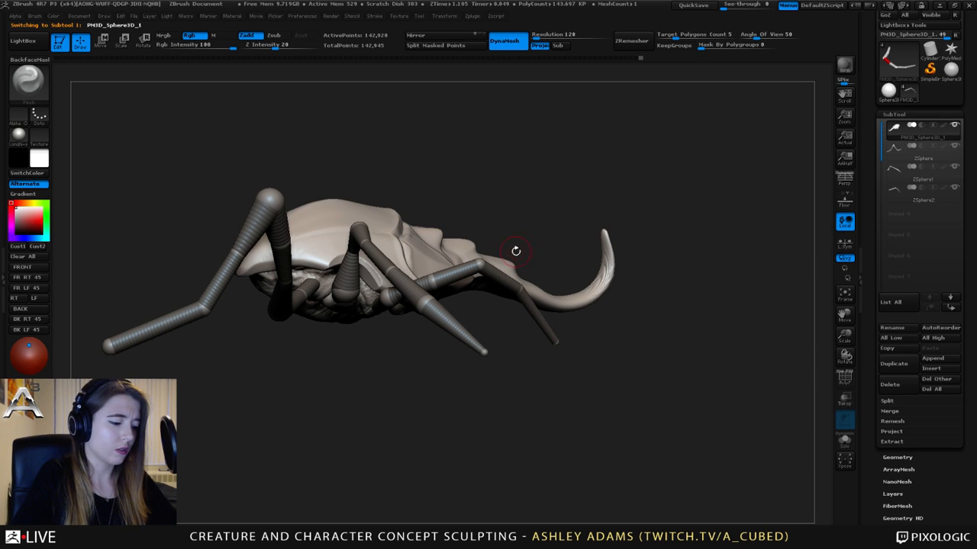
key("b")
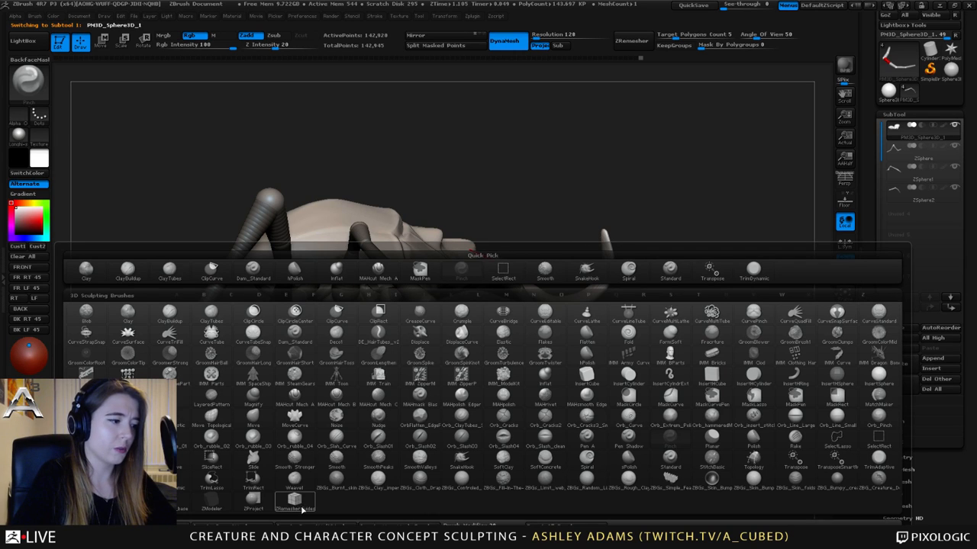
mouse_move(304, 508)
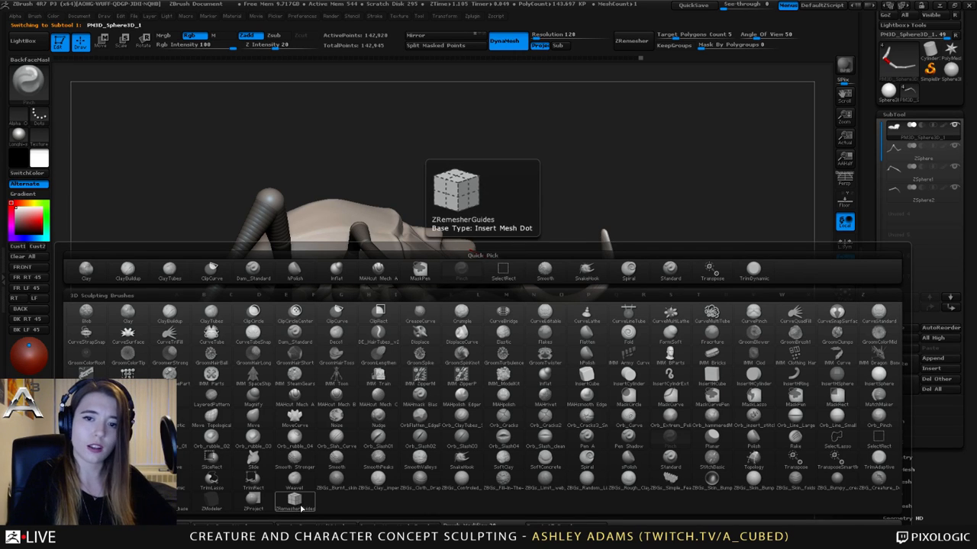
left_click(305, 507)
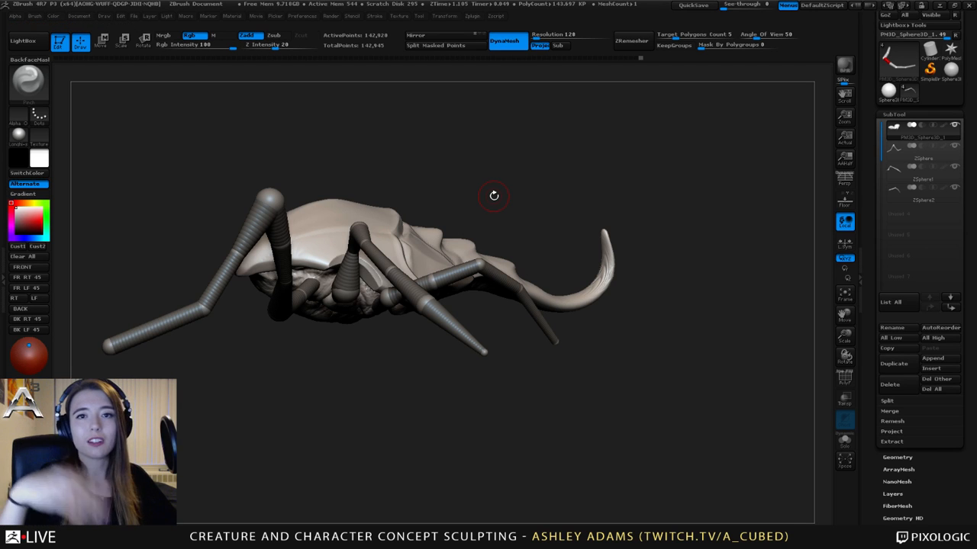
left_click_drag(413, 177, 458, 219)
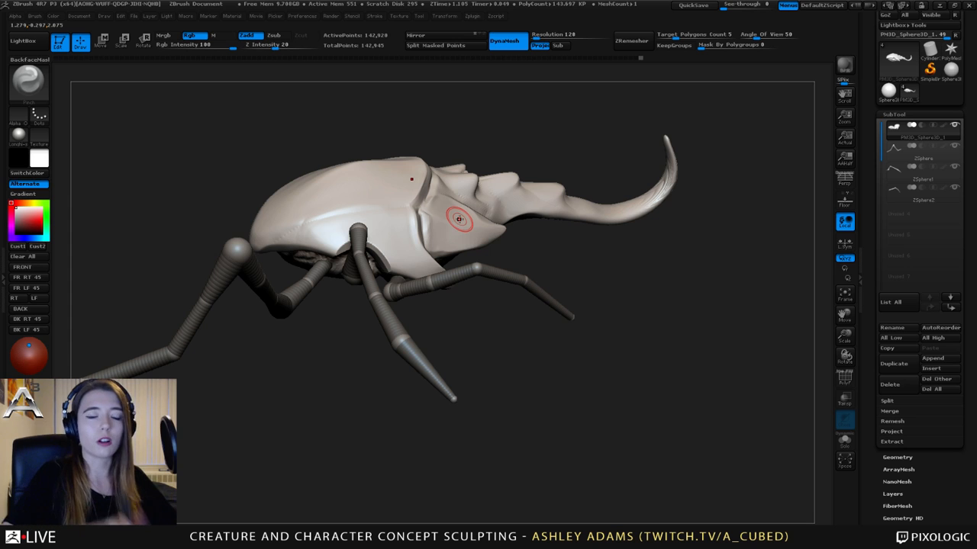
left_click_drag(313, 270, 453, 288)
left_click(397, 289, "alt")
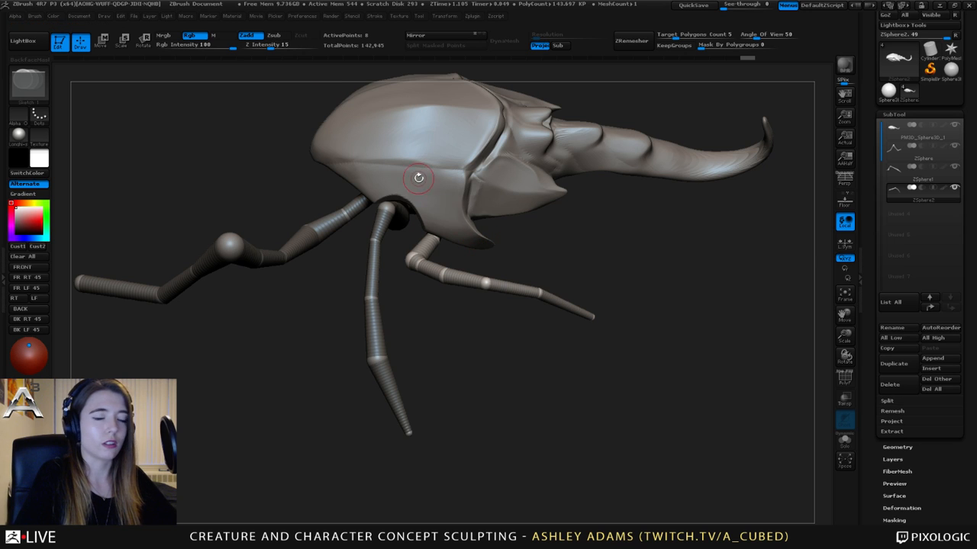
- Pull the third limb's knee farther away from the body to sharpen its bend
left_click_drag(419, 178, 463, 249)
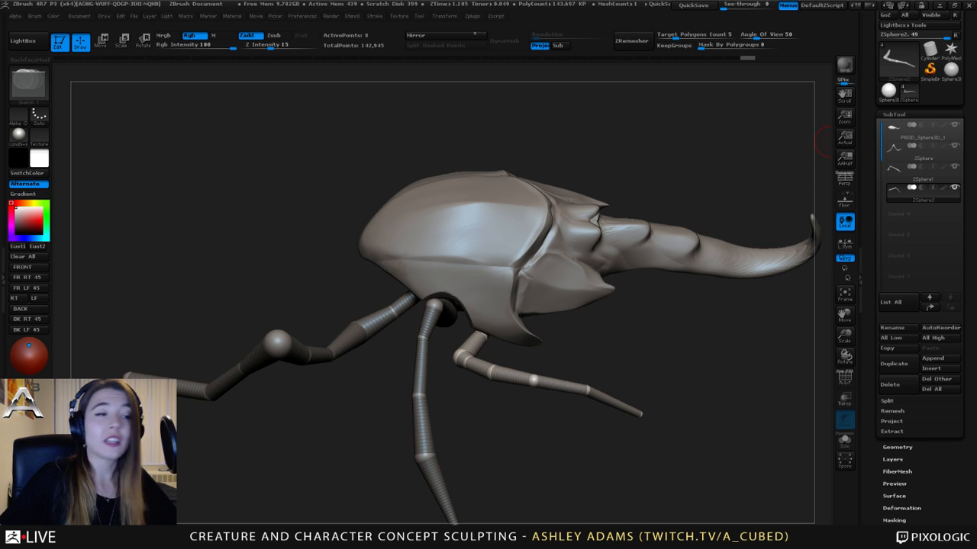
left_click_drag(429, 309, 469, 318)
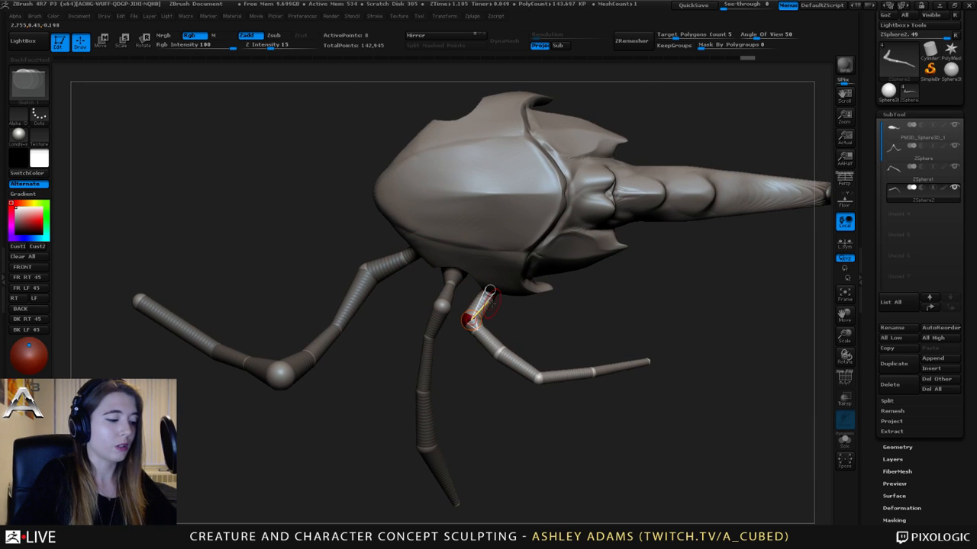
left_click_drag(535, 323, 510, 262, "alt")
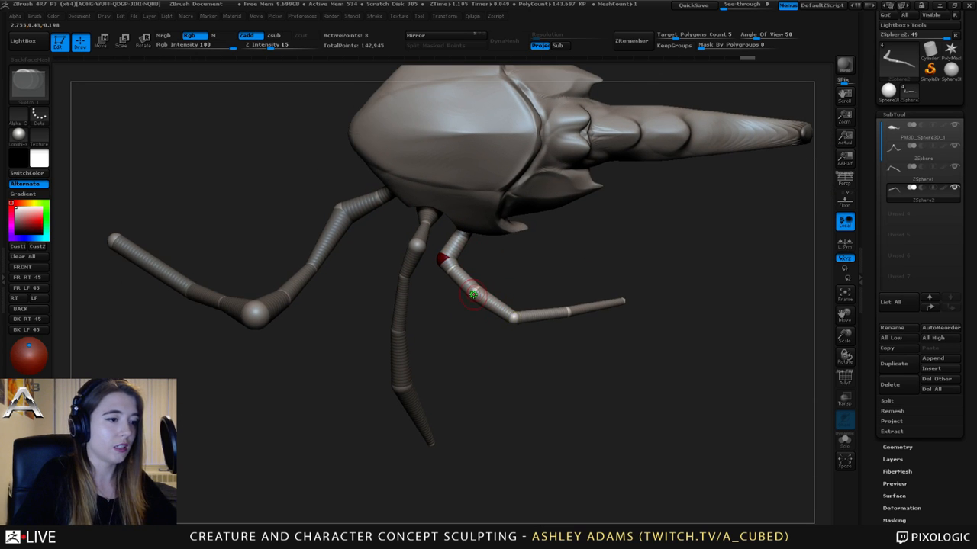
key("w")
left_click_drag(512, 319, 512, 330)
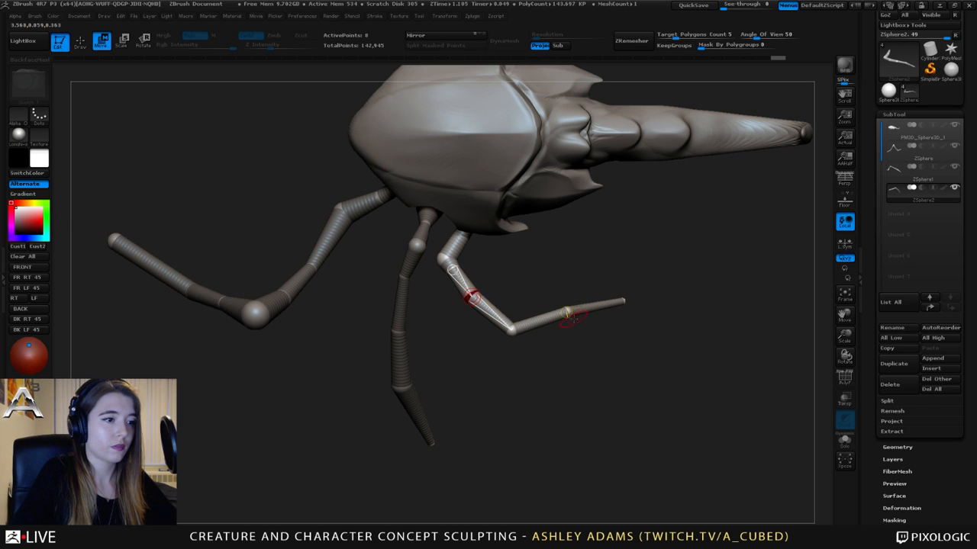
left_click_drag(569, 313, 591, 231)
- Make the front limb the active subtool and scale down its tip ZSphere to taper the end
left_click(540, 311, "alt")
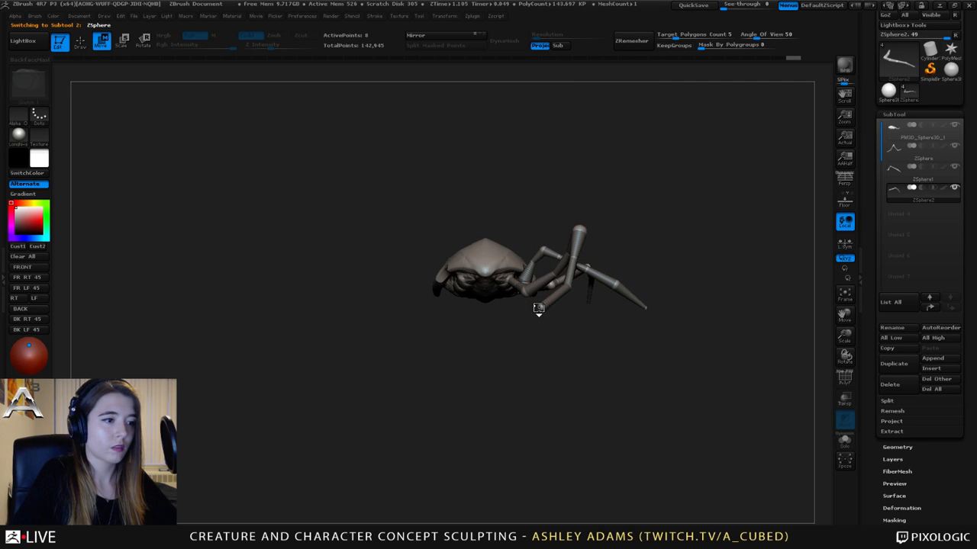
key("e")
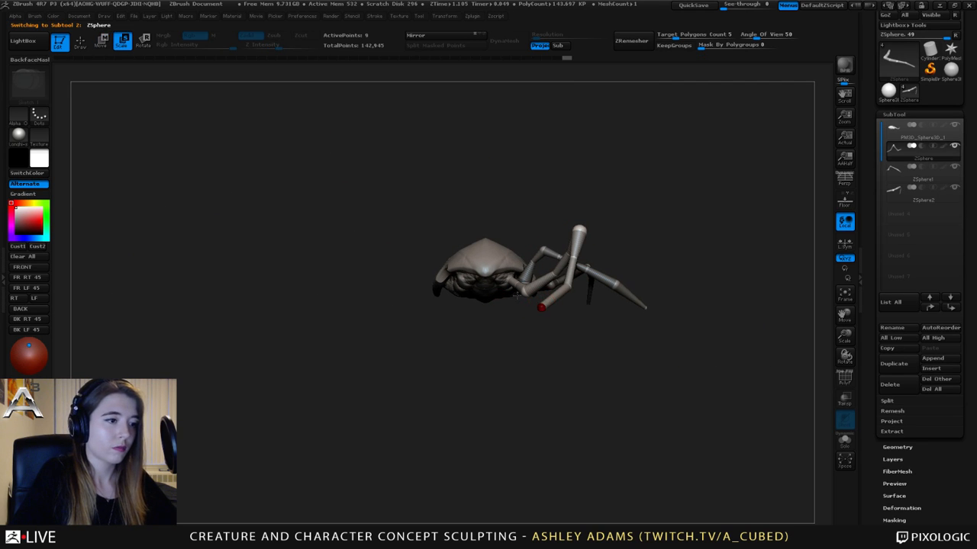
mouse_move(308, 184)
left_mouse_down()
mouse_move(492, 200)
mouse_move(539, 190)
mouse_move(457, 181)
mouse_move(580, 229)
mouse_move(509, 205)
mouse_move(454, 229)
mouse_move(596, 224)
mouse_move(557, 290)
mouse_move(580, 266)
left_mouse_up()
key("q")
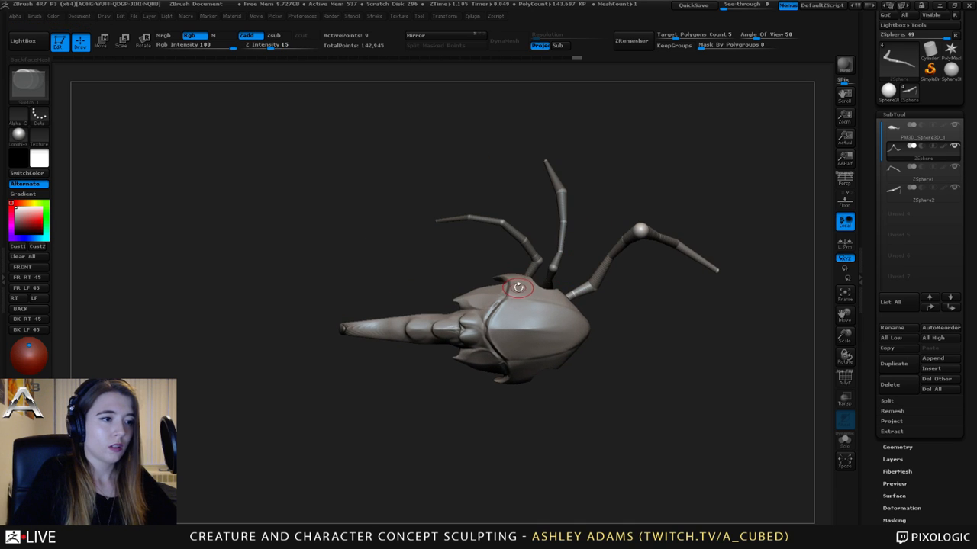
- Make the body the active subtool and build up the shell's rear side spikes with the ClayBuildup brush
left_click(511, 267, "alt")
mouse_move(511, 264)
left_mouse_down("alt")
mouse_move(456, 292)
mouse_move(465, 282)
mouse_move(458, 274)
mouse_move(443, 286)
left_mouse_up("alt")
key("ctrl+shift")
mouse_move(442, 217)
left_mouse_down("ctrl+shift")
mouse_move(474, 261)
mouse_move(500, 259)
mouse_move(506, 281)
mouse_move(498, 281)
mouse_move(545, 283)
mouse_move(568, 305)
mouse_move(479, 291)
left_mouse_up("ctrl+shift")
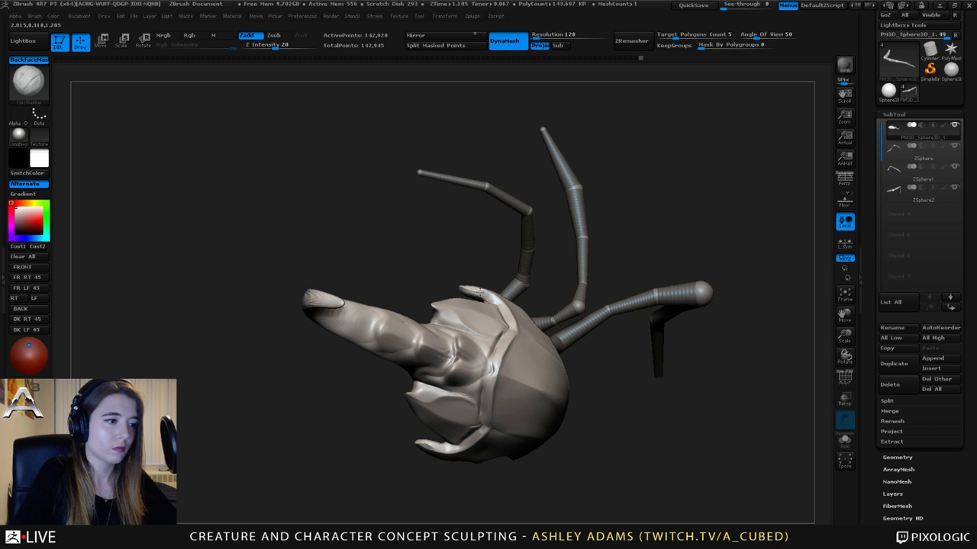
mouse_move(494, 300)
left_mouse_down()
mouse_move(469, 316)
mouse_move(477, 287)
mouse_move(458, 284)
mouse_move(558, 272)
mouse_move(469, 282)
mouse_move(487, 317)
mouse_move(484, 351)
mouse_move(502, 366)
mouse_move(486, 315)
left_mouse_up()
- Refine the shell's rear side spikes from above and below, alternating between the SnakeHook and ClayBuildup brushes
key("b")
key("s")
key("b")
key("c")
key("b")
key("b")
key("s")
key("b")
key("h")
key("p")
key("space")
key("b")
key("c")
key("b")
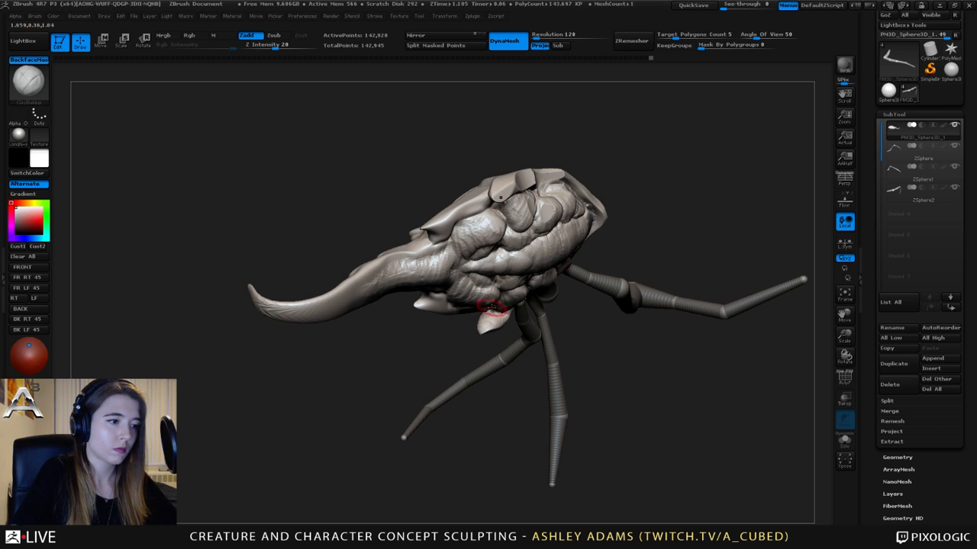
- Pull the shell's rear side spikes into sharper points from above with the SnakeHook brush
mouse_move(490, 325)
left_mouse_down()
mouse_move(524, 200)
mouse_move(500, 244)
mouse_move(464, 272)
left_mouse_up()
key("b")
key("s")
key("h")
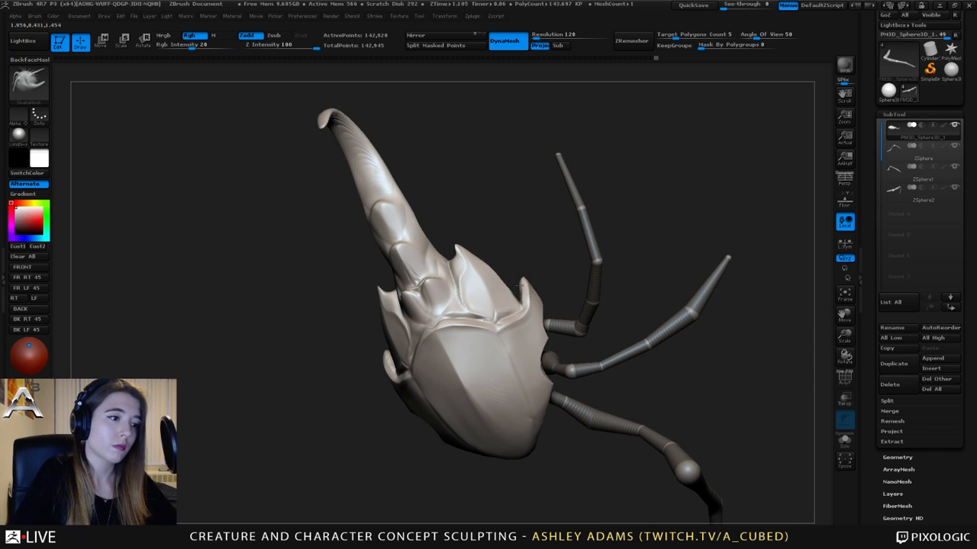
key("space")
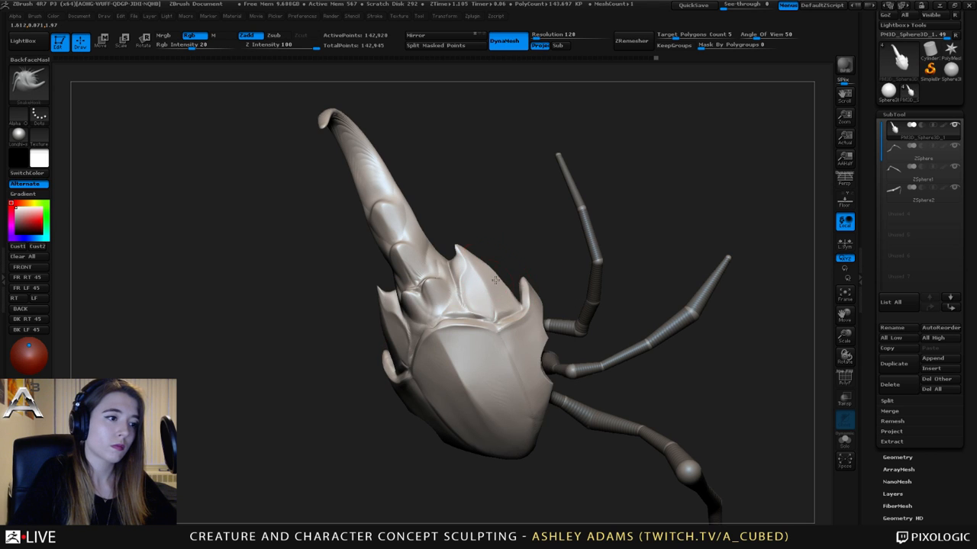
mouse_move(476, 258)
left_mouse_down()
mouse_move(517, 284)
mouse_move(517, 267)
left_mouse_up()
key("space")
key("space")
left_click_drag(492, 234, 505, 238)
key("space")
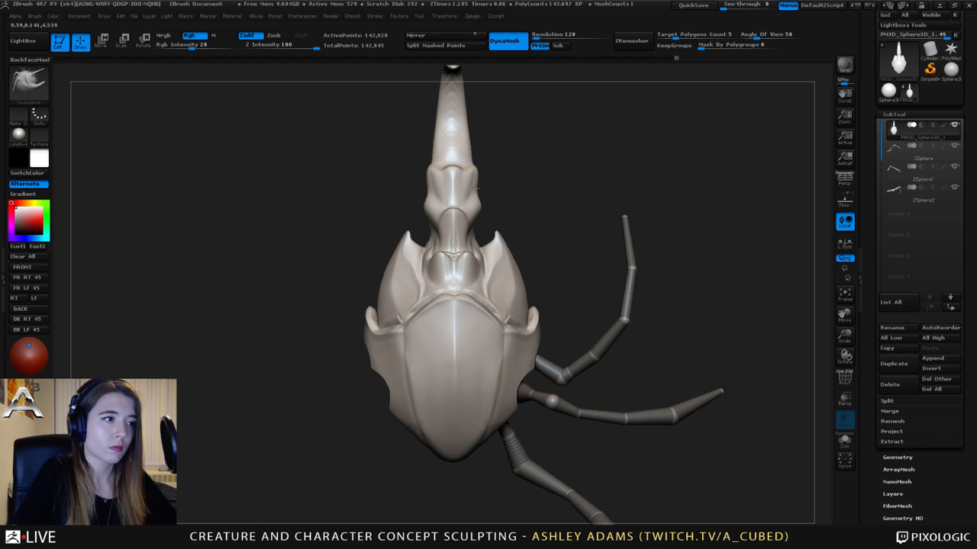
- Pull the edges of the tail's segments into more pronounced ridges with the SnakeHook brush
mouse_move(477, 172)
left_mouse_down("alt")
mouse_move(469, 191)
mouse_move(476, 250)
mouse_move(450, 184)
mouse_move(460, 151)
left_mouse_up("alt")
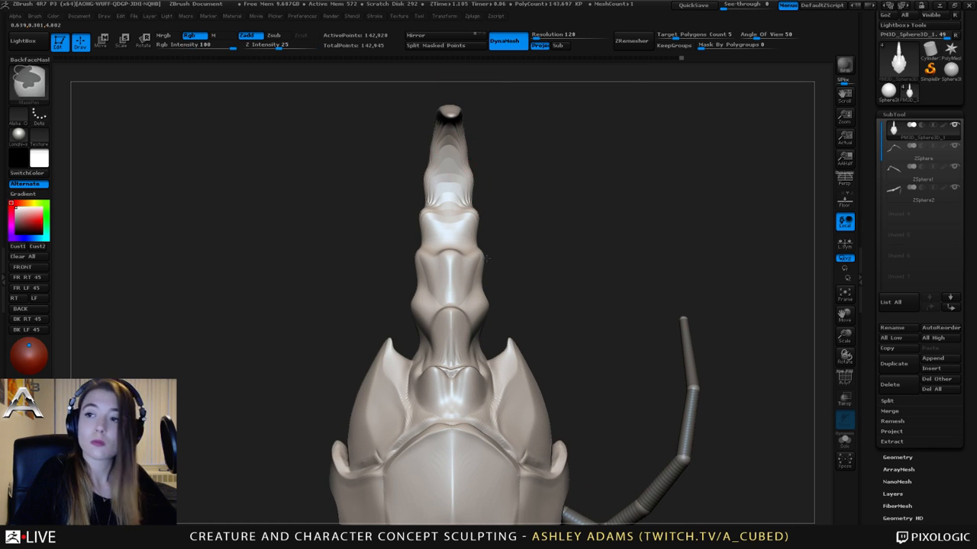
mouse_move(459, 149)
right_mouse_down()
mouse_move(532, 278)
mouse_move(463, 291)
mouse_move(476, 294)
mouse_move(489, 242)
mouse_move(364, 374)
mouse_move(436, 268)
right_mouse_up()
mouse_move(438, 261)
left_mouse_down()
mouse_move(414, 244)
mouse_move(404, 255)
left_mouse_up()
right_click_drag(405, 252, 410, 132)
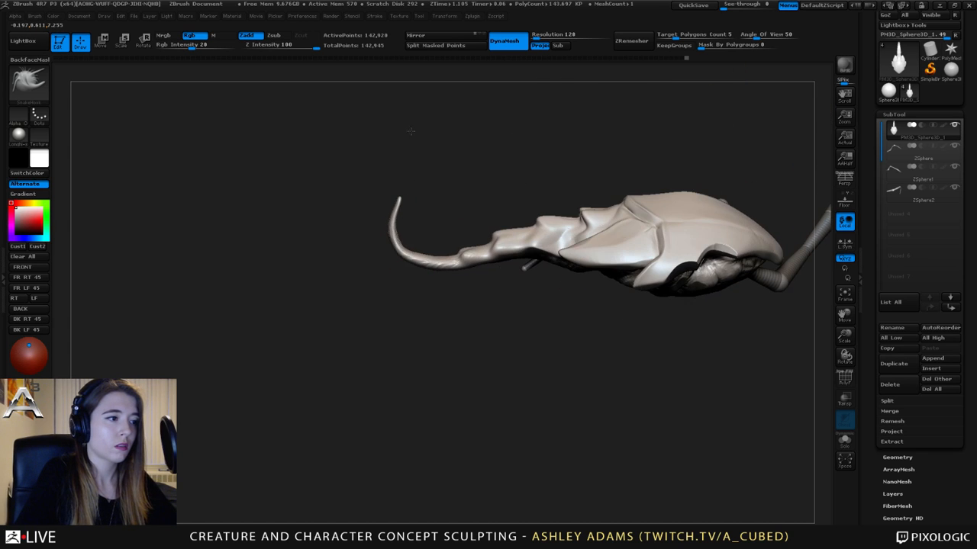
right_click(400, 246)
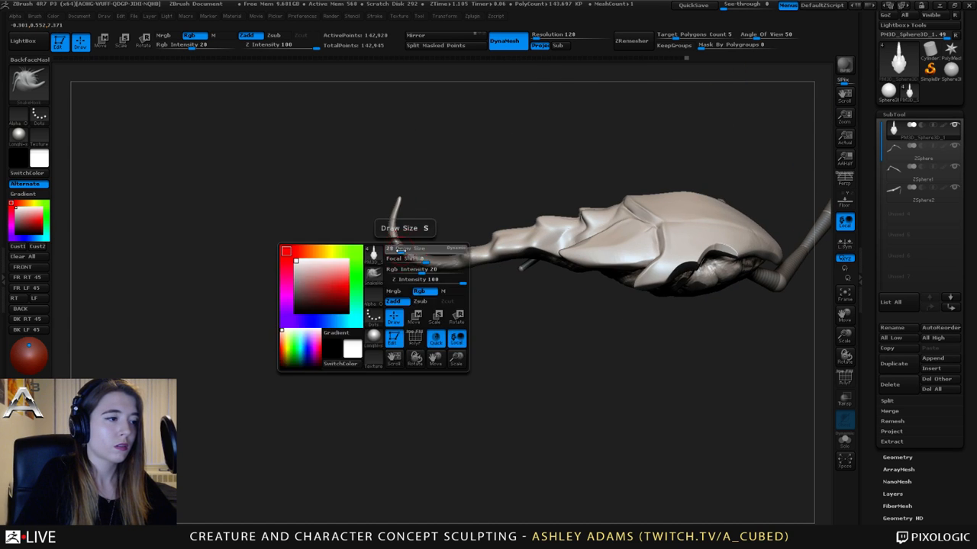
mouse_move(389, 231)
right_mouse_down()
mouse_move(434, 186)
mouse_move(375, 257)
right_mouse_up()
- Build up the tail's tip and underside with the ClayBuildup brush
key("b")
key("c")
key("b")
left_click_drag(375, 257, 443, 285)
right_click_drag(442, 284, 425, 279)
mouse_move(425, 280)
left_mouse_down()
mouse_move(520, 338)
mouse_move(485, 329)
mouse_move(429, 280)
mouse_move(450, 313)
mouse_move(515, 348)
mouse_move(545, 349)
left_mouse_up()
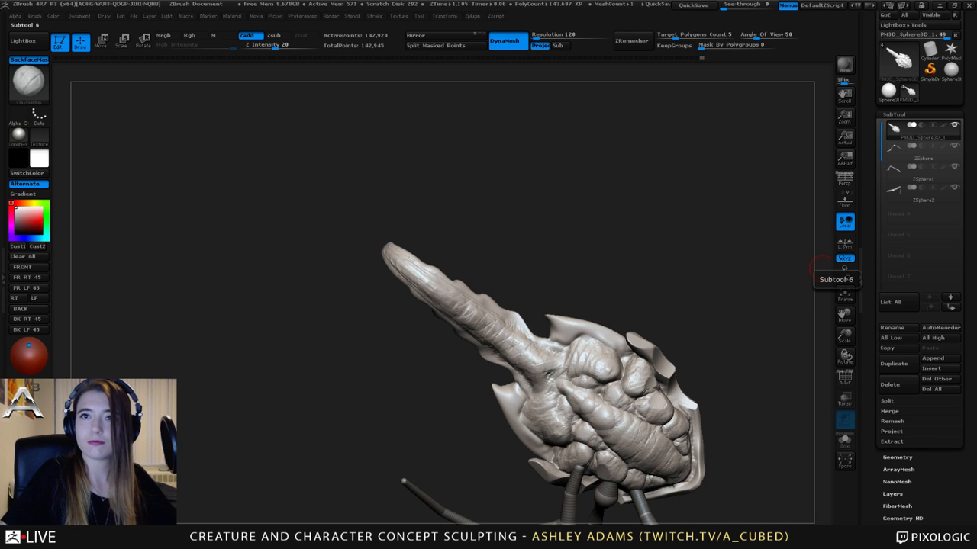
mouse_move(763, 290)
left_mouse_down()
mouse_move(494, 293)
mouse_move(519, 275)
mouse_move(497, 247)
mouse_move(562, 245)
mouse_move(538, 245)
left_mouse_up()
- Adjust the shell's upper profile near its rear rim from the side with the SnakeHook brush
key("space")
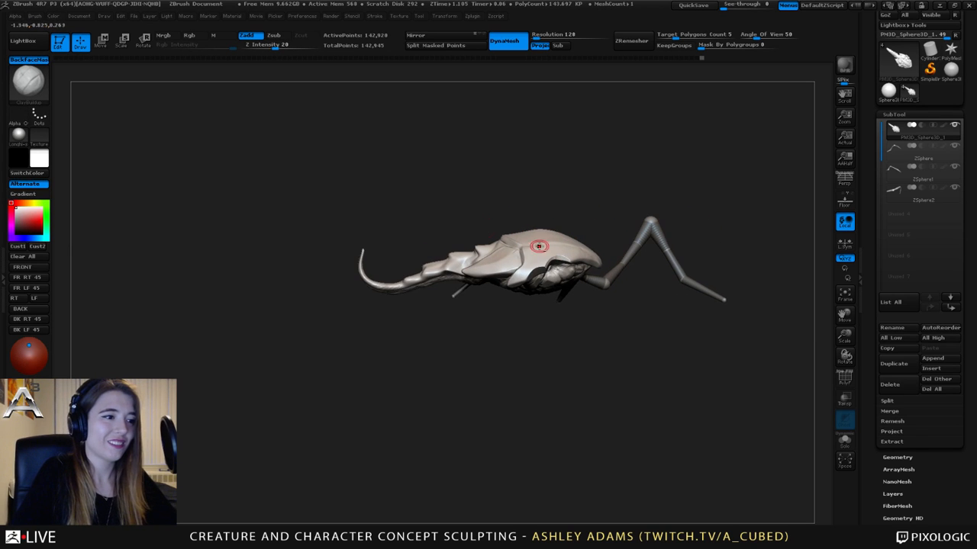
key("b")
key("s")
key("h")
key("space")
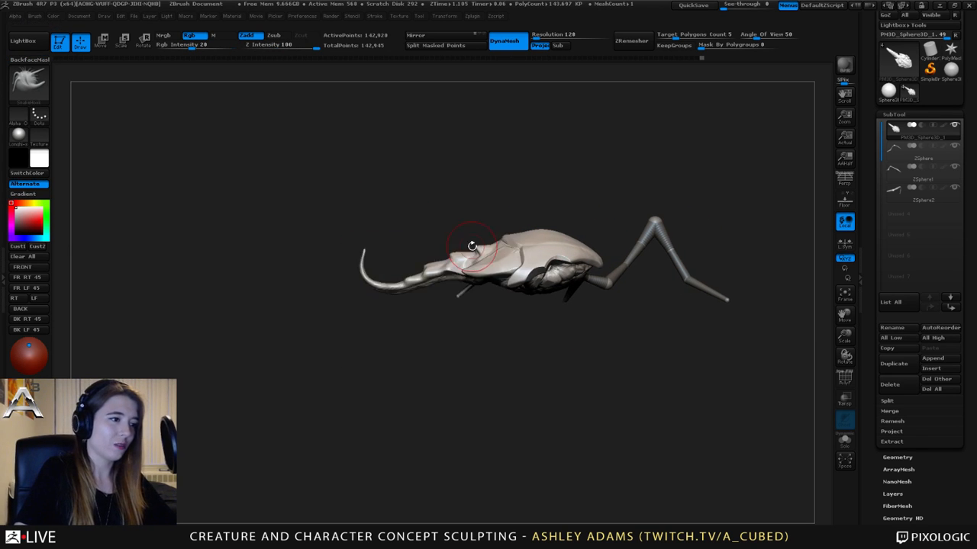
mouse_move(471, 246)
left_mouse_down()
mouse_move(479, 255)
mouse_move(519, 232)
mouse_move(505, 239)
mouse_move(497, 207)
left_mouse_up()
key("space")
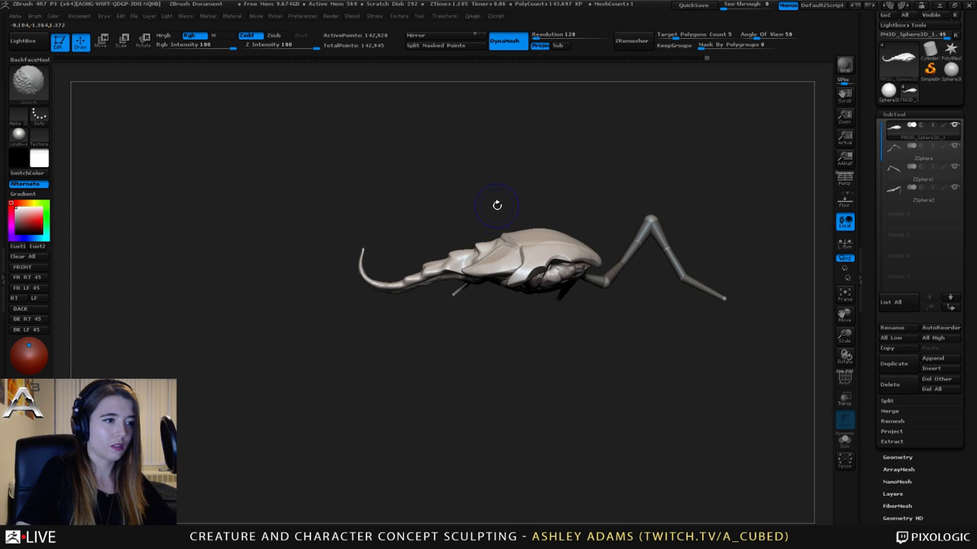
key("space")
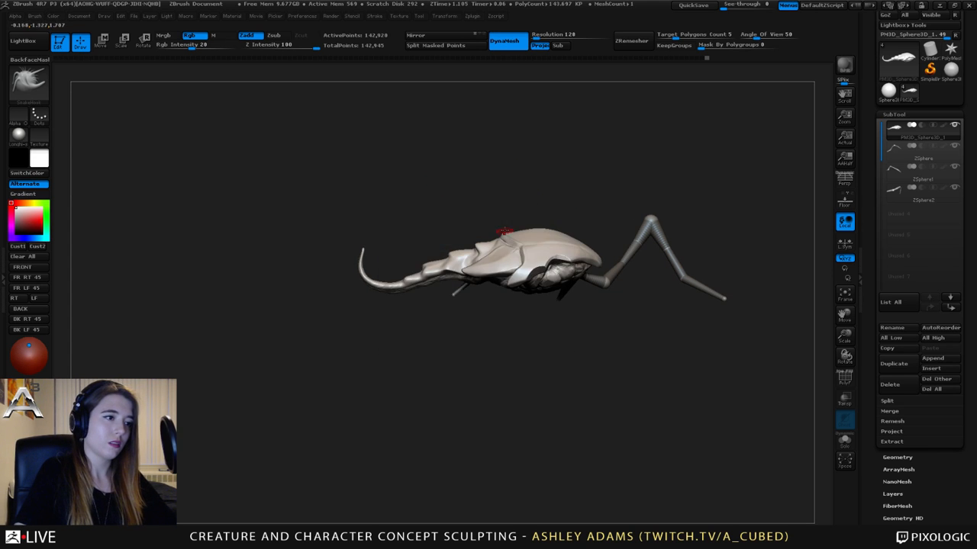
key("space")
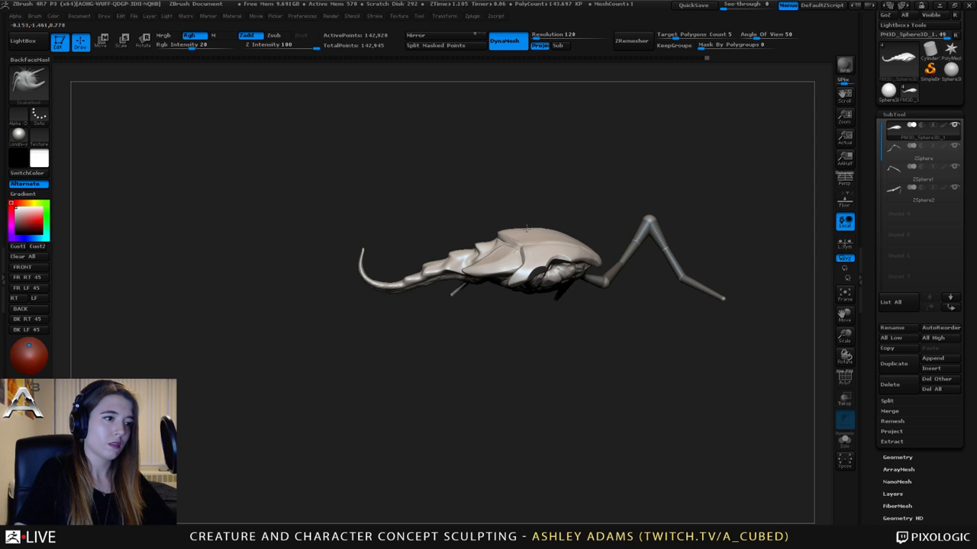
mouse_move(526, 228)
left_mouse_down()
mouse_move(516, 229)
mouse_move(517, 218)
mouse_move(558, 212)
mouse_move(521, 209)
mouse_move(567, 211)
left_mouse_up()
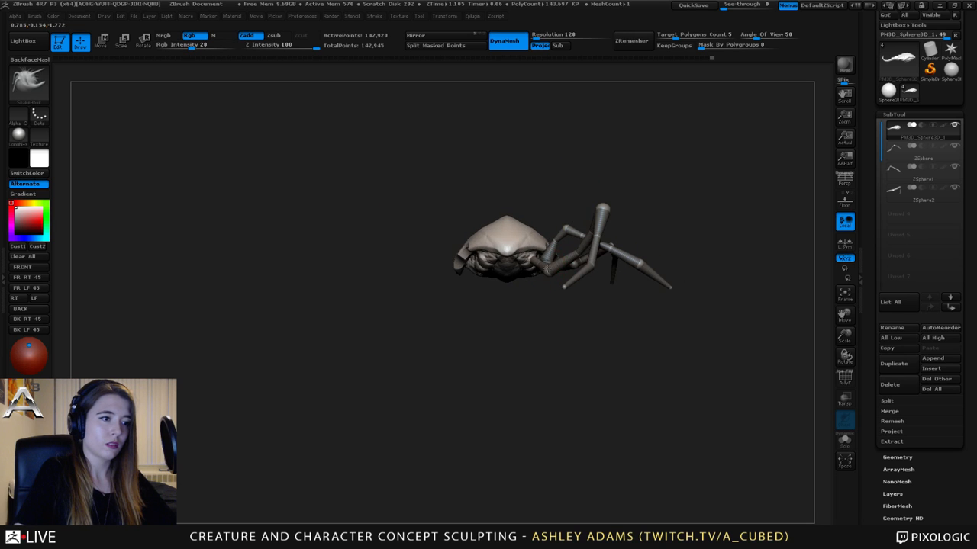
- Make the front limb the active subtool and save the file to disk
left_click(571, 231, "alt")
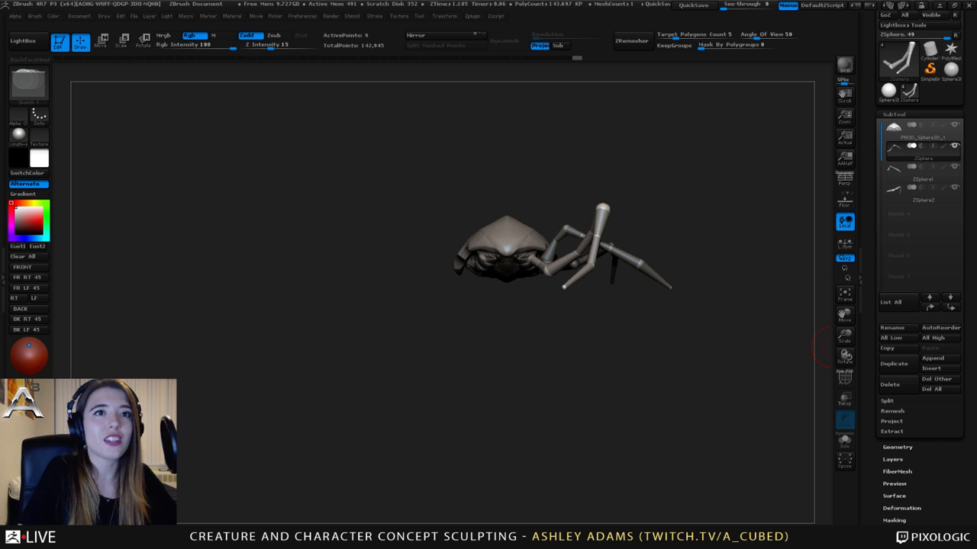
left_click(860, 280)
left_click(973, 280)
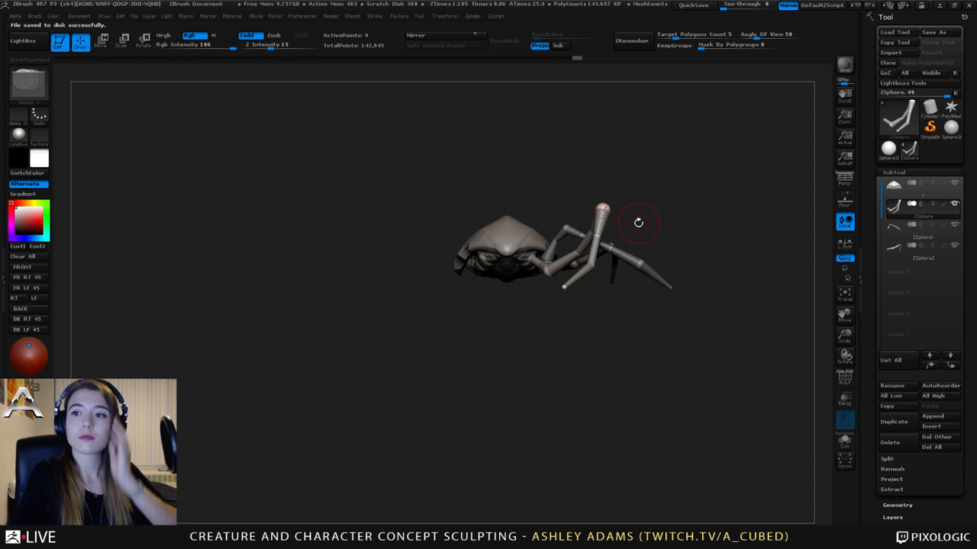
- Try to trim the shell's side edge above the middle and rear limbs with a curved ClipCurve cut
left_click_drag(579, 199, 539, 215)
right_click_drag(539, 216, 542, 255, "ctrl")
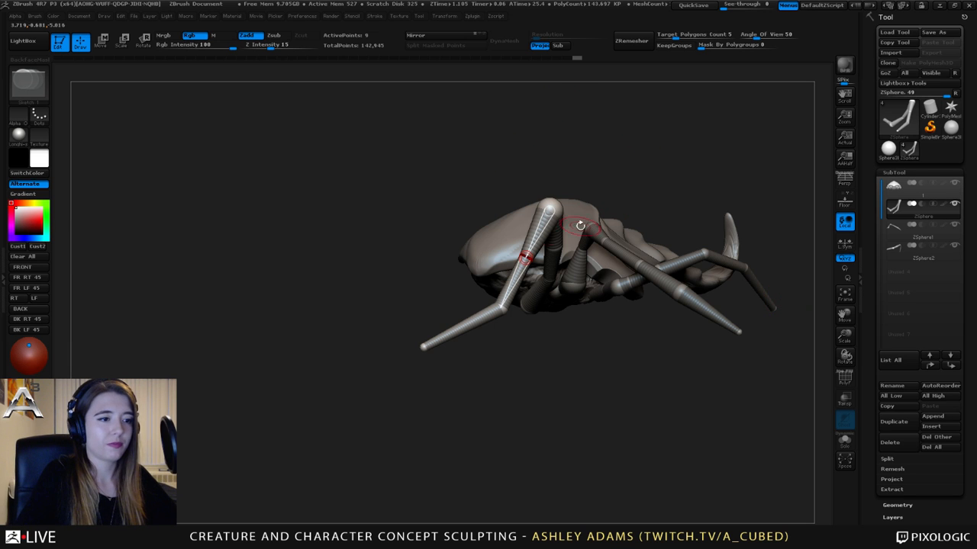
left_click_drag(634, 185, 624, 255)
left_click_drag(671, 185, 527, 282, "alt")
left_click_drag(547, 259, 615, 264)
key("b")
key("d")
key("s")
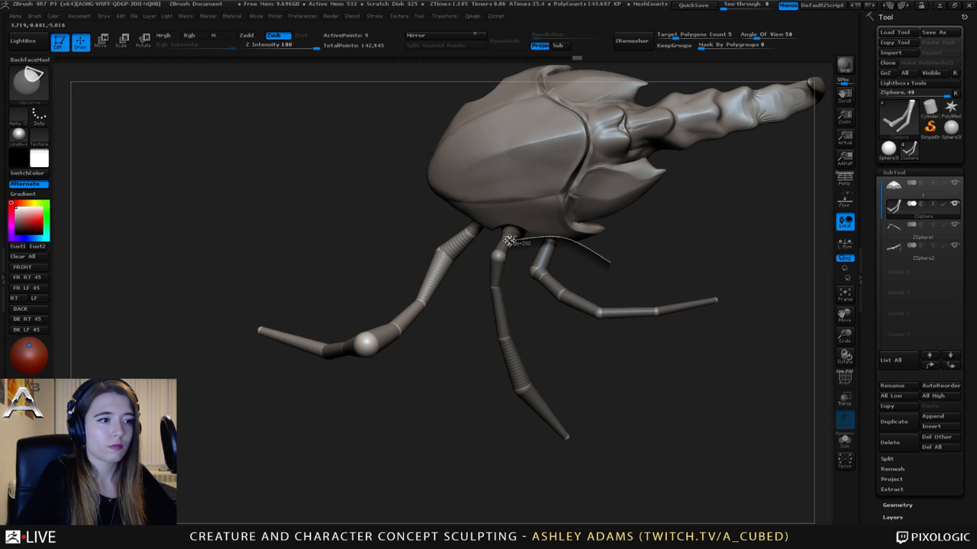
key("b")
key("s")
key("t")
- Retry the curved ClipCurve cut along the shell's side edge from a more top-down view
mouse_move(510, 236)
left_mouse_down()
mouse_move(533, 218)
mouse_move(523, 315)
mouse_move(593, 303)
left_mouse_up()
key("b")
key("d")
key("s")
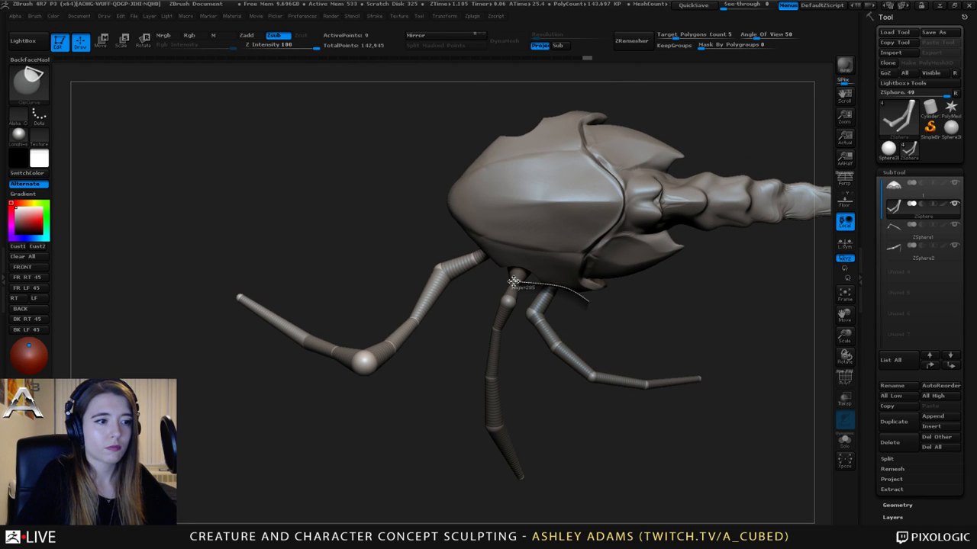
key("b")
key("s")
key("t")
mouse_move(535, 260)
left_mouse_down()
mouse_move(552, 162)
mouse_move(483, 211)
left_mouse_up()
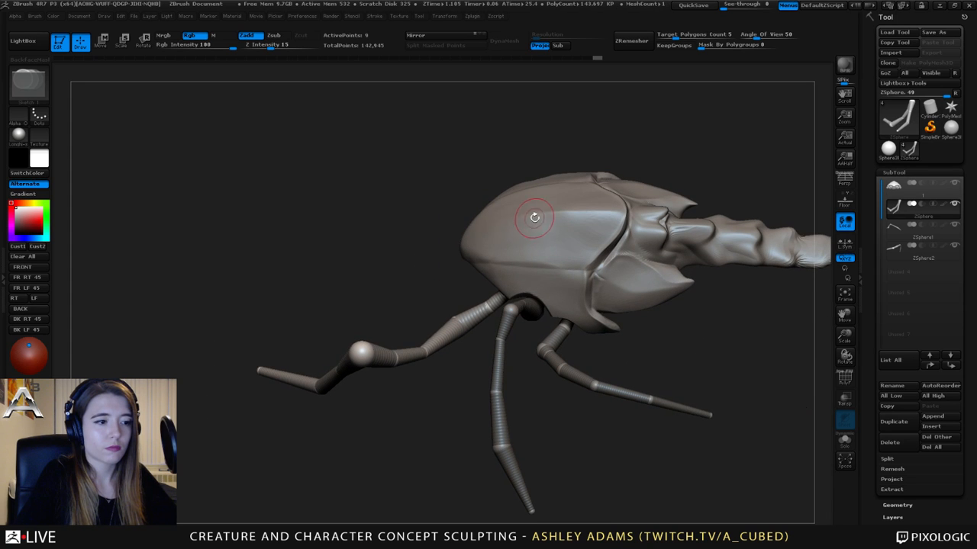
- Make the body the active subtool and try the curved ClipCurve cut along the shell's side edge
left_click(557, 281, "alt")
left_click_drag(557, 281, 594, 322)
key("b")
key("d")
key("s")
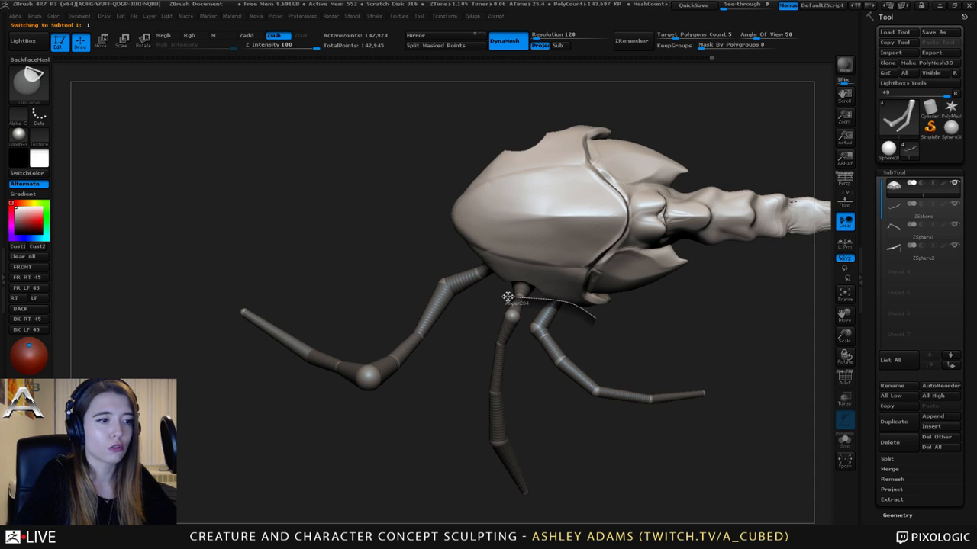
key("b")
key("s")
key("h")
mouse_move(539, 273)
left_mouse_down()
mouse_move(556, 166)
mouse_move(619, 347)
mouse_move(578, 338)
mouse_move(530, 295)
mouse_move(546, 229)
mouse_move(627, 337)
left_mouse_up()
- Try to cut across the shell's rear corner spike with a straight ClipCurve line
key("b")
key("c")
key("b")
key("ctrl+shift")
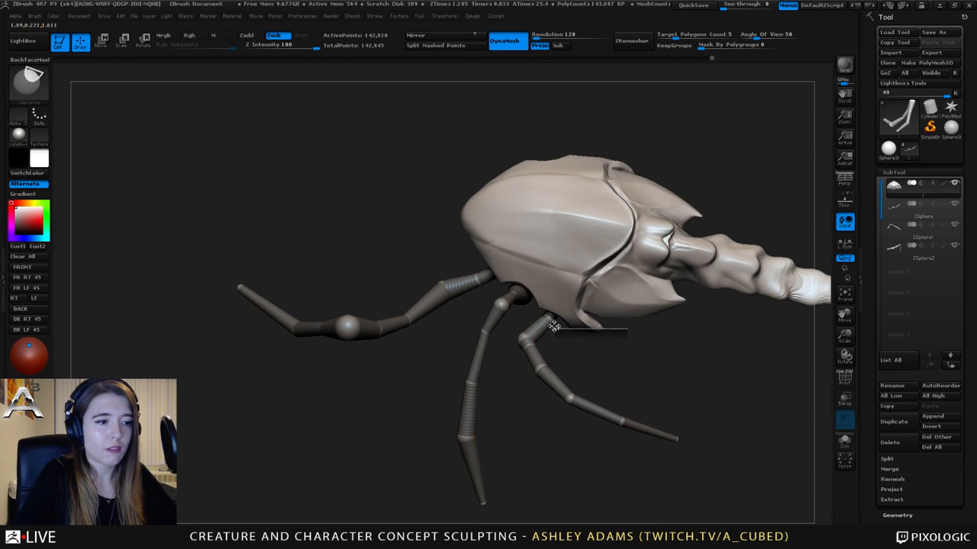
mouse_move(555, 329)
left_mouse_down("ctrl+shift")
mouse_move(591, 279)
mouse_move(574, 309)
left_mouse_up("ctrl+shift")
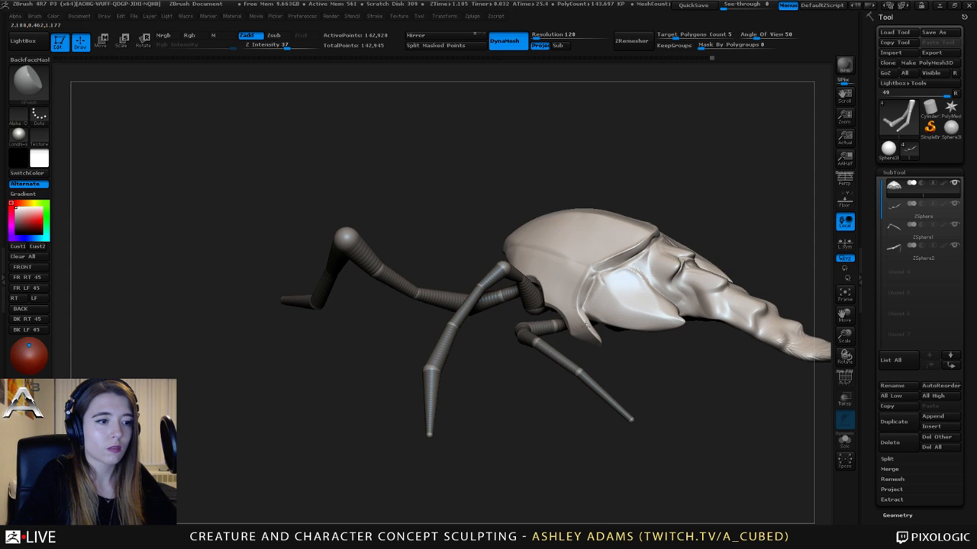
- Try to trim the shell's front side edge with a straight diagonal ClipCurve cut
mouse_move(574, 310)
left_mouse_down()
mouse_move(573, 219)
mouse_move(568, 301)
mouse_move(543, 275)
mouse_move(516, 271)
left_mouse_up()
key("ctrl+shift")
left_click_drag(574, 345, 551, 321)
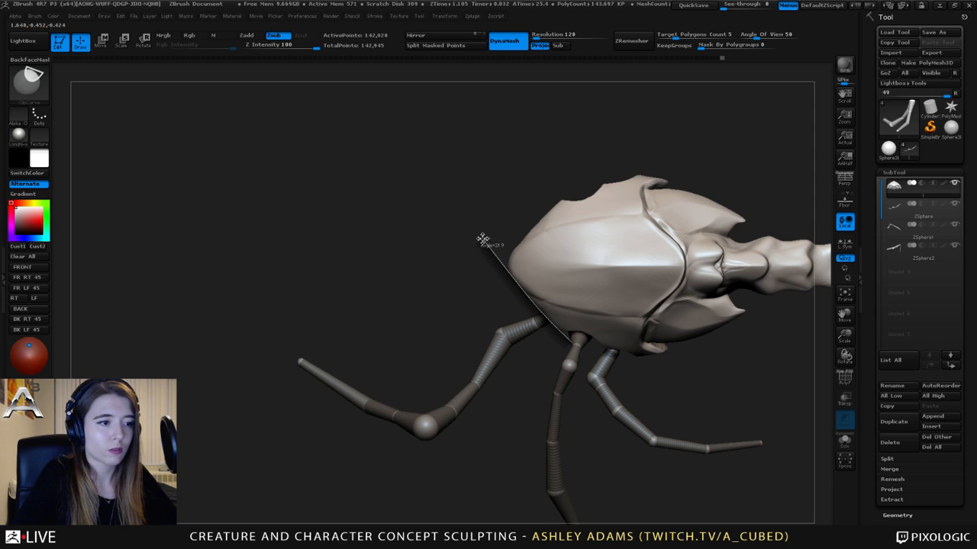
left_click_drag(484, 238, 488, 218)
- Mask the shell's central plate and make a curved ClipCurve cut along the shell's front side edge
key("ctrl")
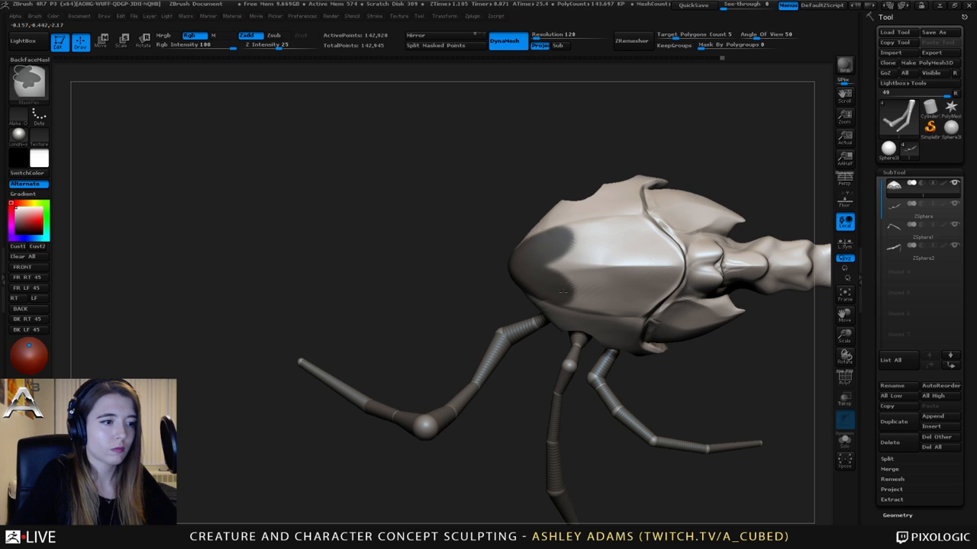
mouse_move(563, 292)
left_mouse_down("ctrl")
mouse_move(592, 237)
mouse_move(633, 305)
mouse_move(616, 303)
left_mouse_up("ctrl")
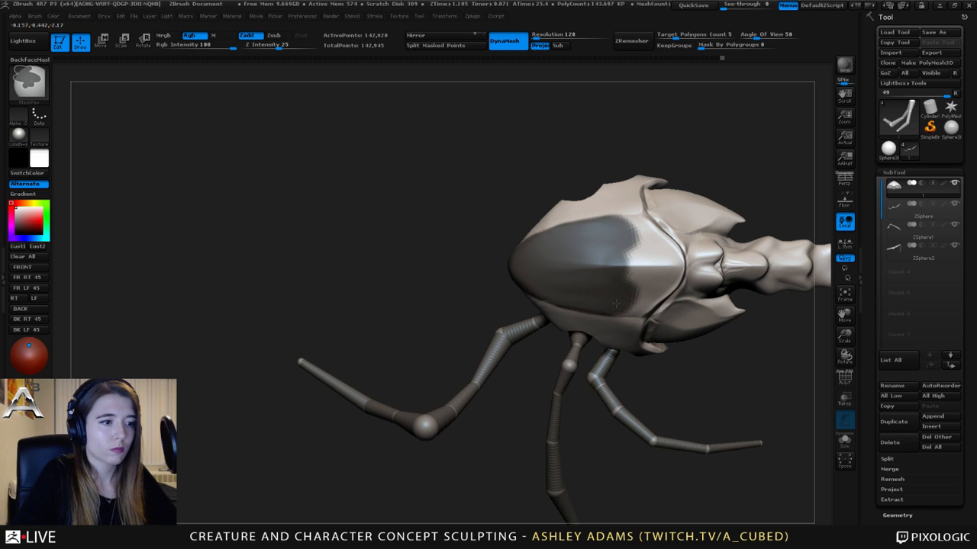
left_click_drag(458, 229, 496, 237)
left_click_drag(593, 350, 554, 314, "ctrl+shift")
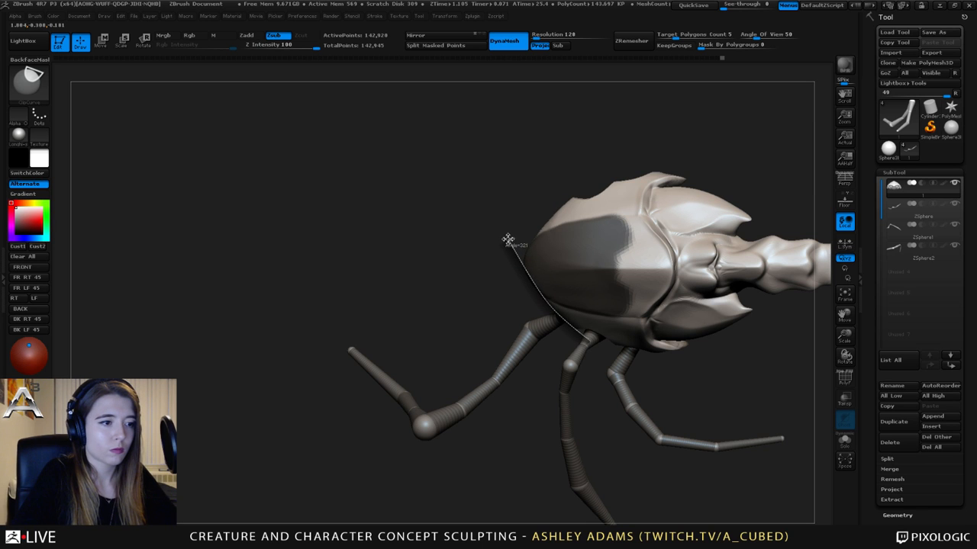
left_click_drag(507, 239, 507, 239, "ctrl+shift")
- Invert the mask and sharpen the ridge along the shell's central plate with the Pinch brush
mouse_move(512, 229)
left_mouse_down()
mouse_move(556, 207)
mouse_move(512, 220)
mouse_move(534, 265)
mouse_move(550, 252)
mouse_move(525, 259)
mouse_move(538, 284)
mouse_move(491, 222)
left_mouse_up()
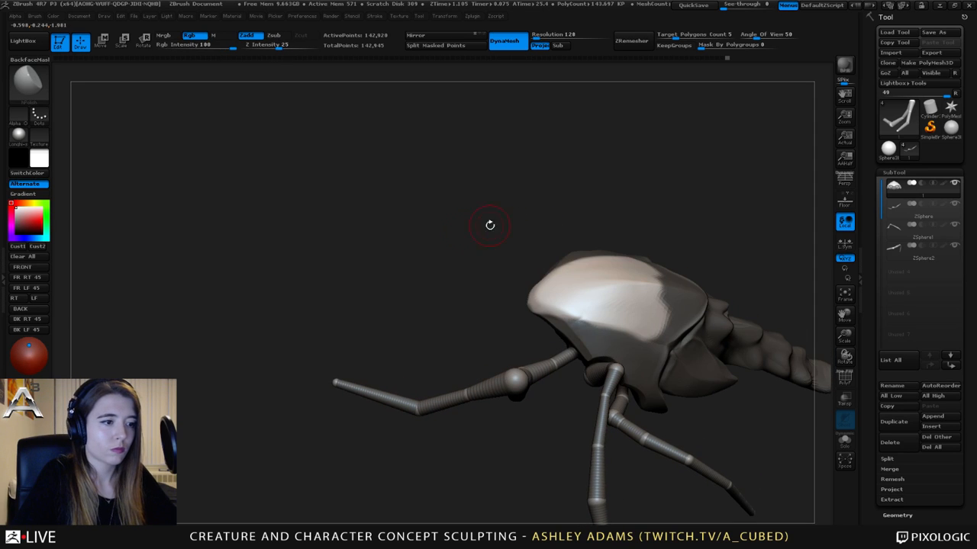
key("b")
key("p")
key("i")
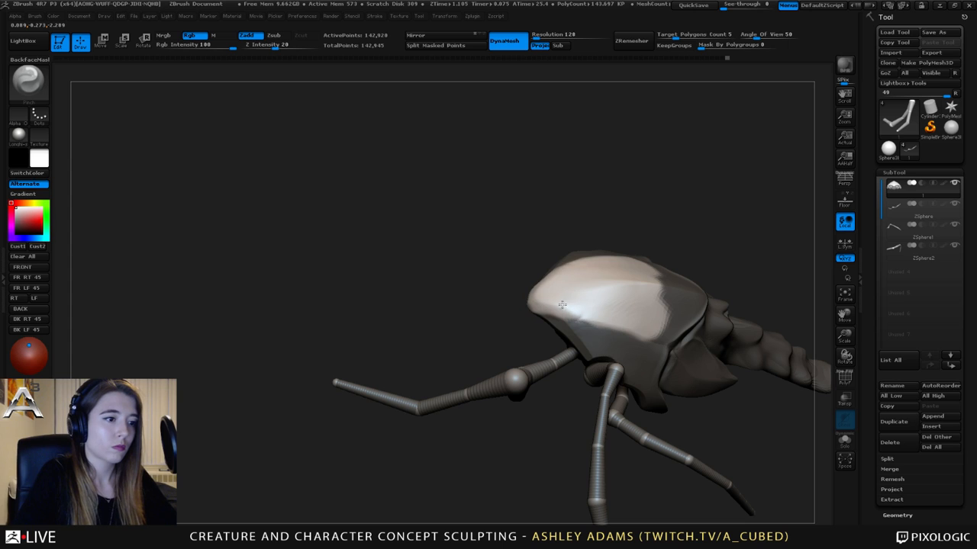
key("space")
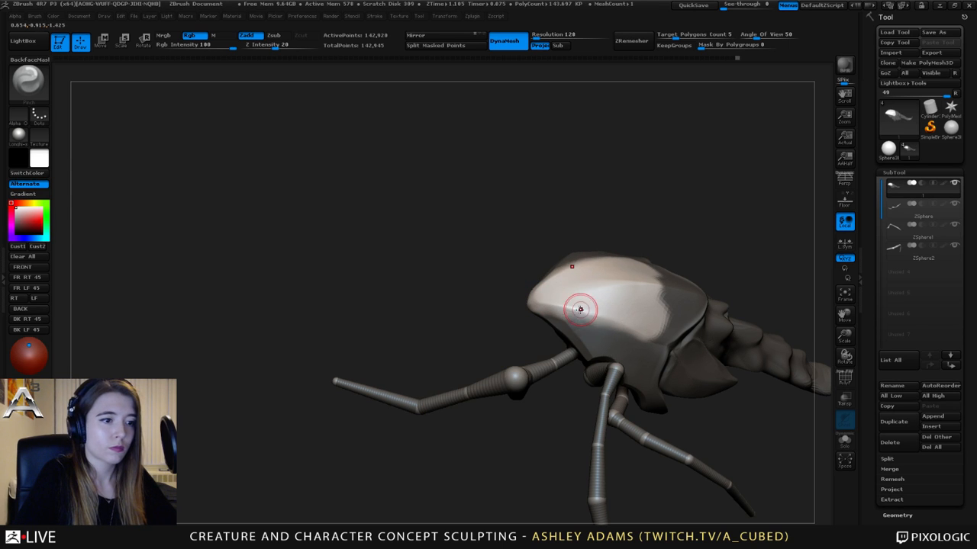
left_click_drag(649, 327, 585, 310)
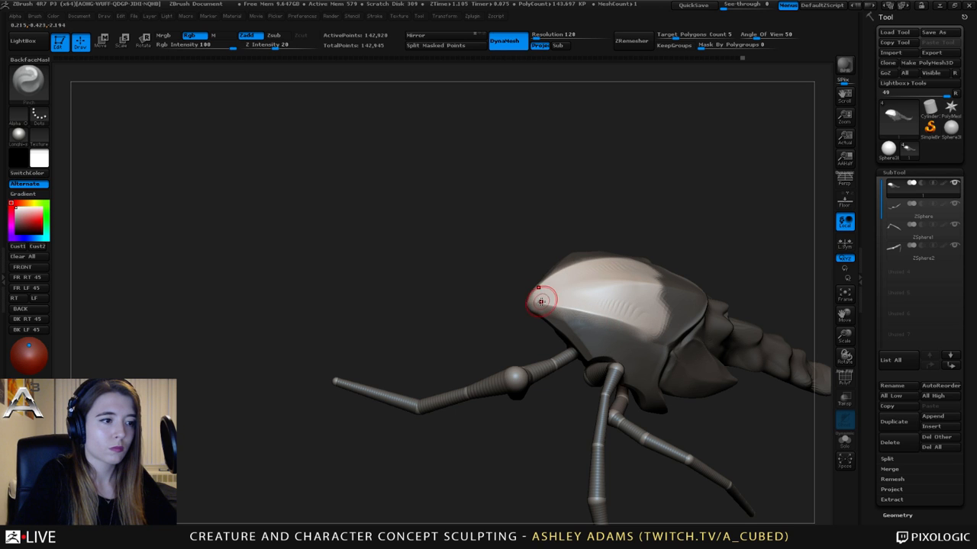
- Clear the mask and pinch the central plate's rear rim and side ridge into crisper edges
mouse_move(526, 229)
left_mouse_down()
mouse_move(577, 249)
mouse_move(563, 249)
mouse_move(585, 299)
left_mouse_up()
right_click_drag(585, 299, 590, 301)
left_click_drag(589, 300, 511, 294, "shift")
mouse_move(511, 294)
right_mouse_down()
mouse_move(562, 295)
mouse_move(533, 298)
mouse_move(534, 287)
right_mouse_up()
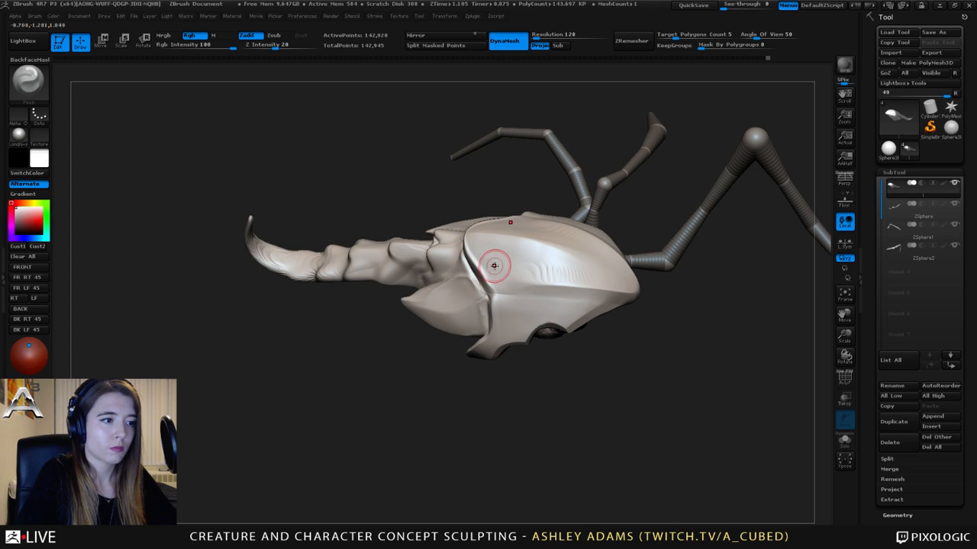
left_click_drag(494, 266, 486, 282)
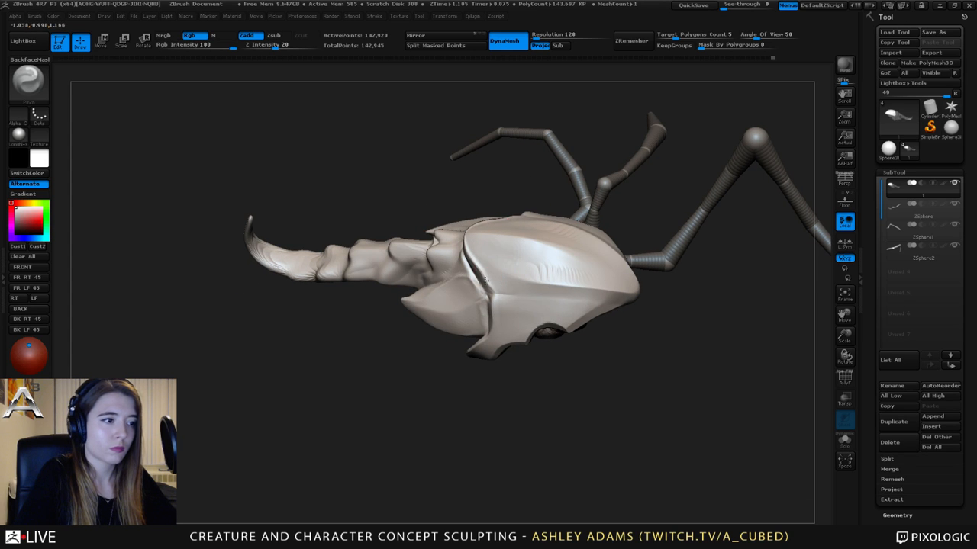
right_click_drag(503, 250, 508, 262)
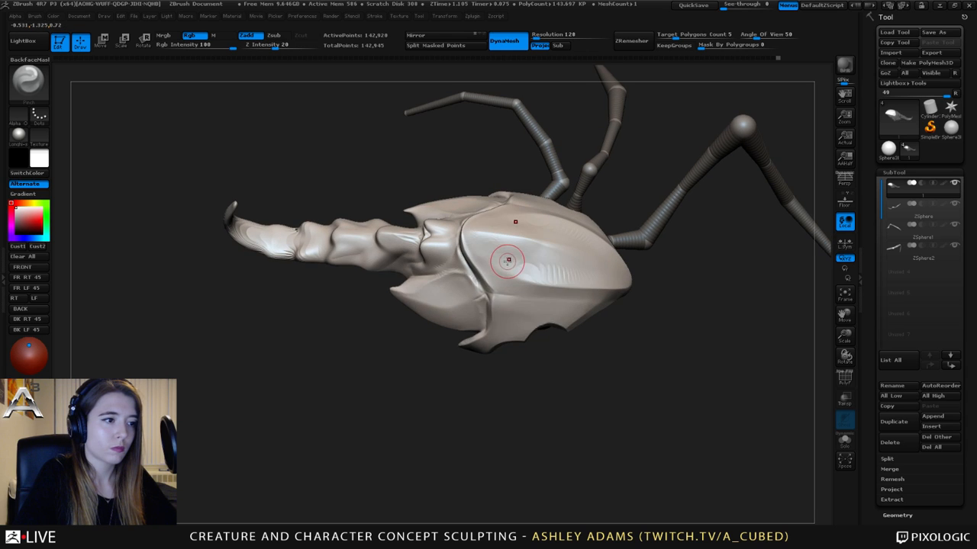
right_click(480, 257)
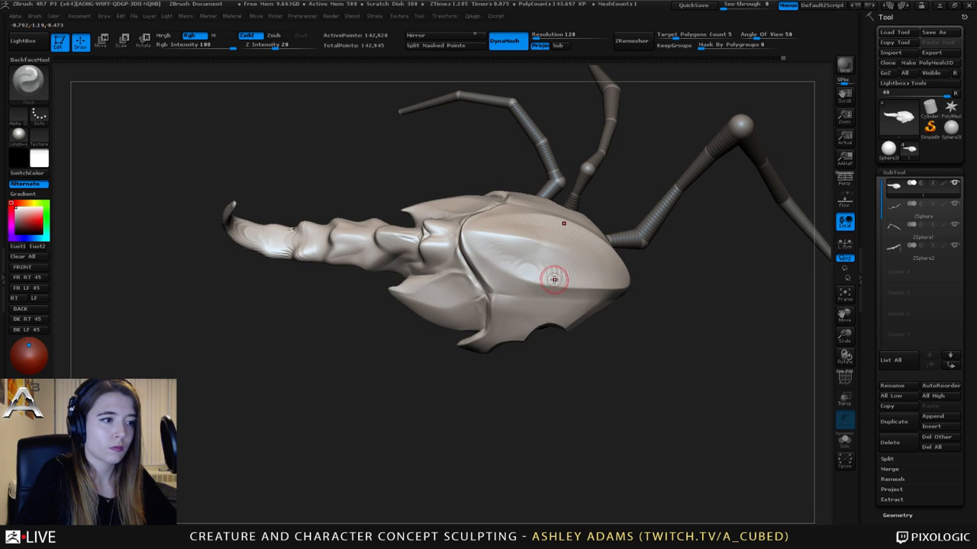
- Flatten and smooth the rippled side surface of the shell's central plate with the hPolish and Smooth brushes
key("b")
key("h")
key("p")
right_click_drag(521, 257, 530, 253)
left_click_drag(490, 244, 557, 267)
right_click_drag(534, 258, 540, 259)
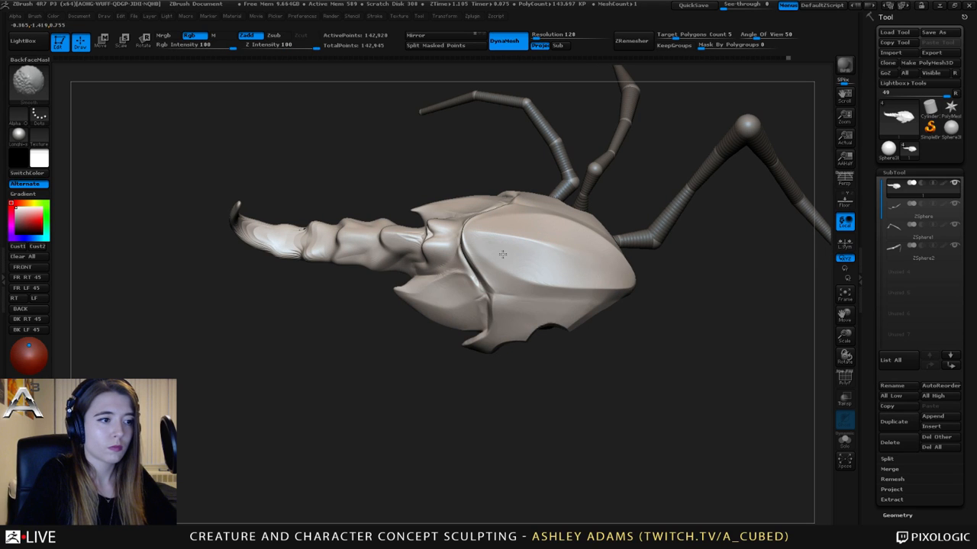
- Recut the side ridge of the shell's central plate with a smaller MAHcut Mech A brush at Z Intensity 12
mouse_move(615, 279)
right_mouse_down("ctrl")
mouse_move(580, 233)
mouse_move(545, 235)
mouse_move(556, 277)
right_mouse_up("ctrl")
key("b")
key("d")
key("s")
right_click(518, 336)
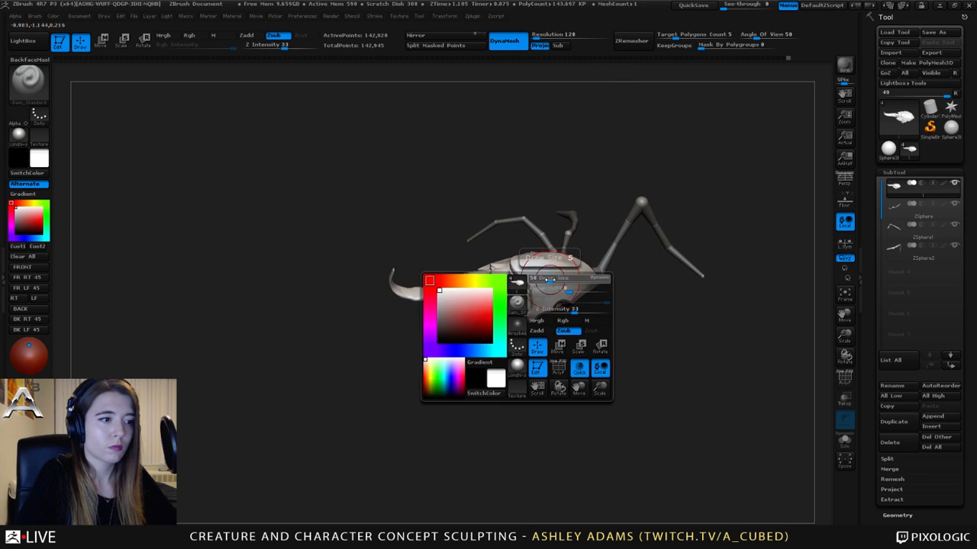
left_click_drag(549, 280, 540, 279)
mouse_move(538, 278)
right_mouse_down("ctrl")
mouse_move(466, 264)
mouse_move(412, 271)
right_mouse_up("ctrl")
key("b")
key("m")
key("a")
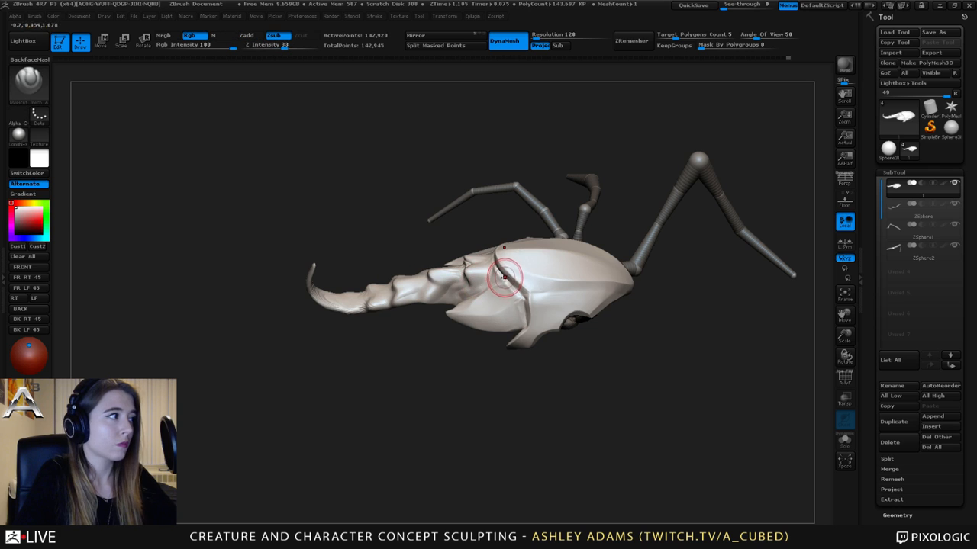
left_click_drag(523, 295, 545, 294)
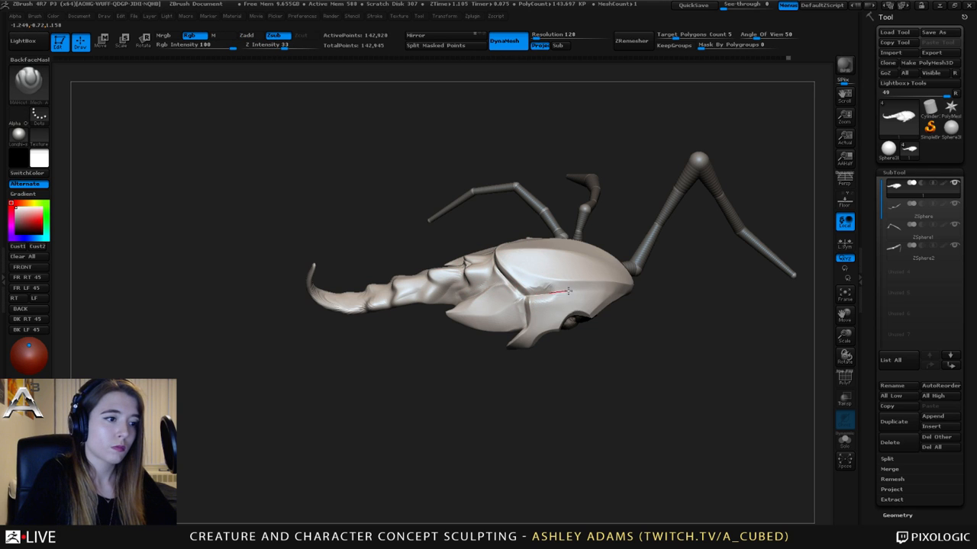
left_click_drag(284, 48, 267, 48)
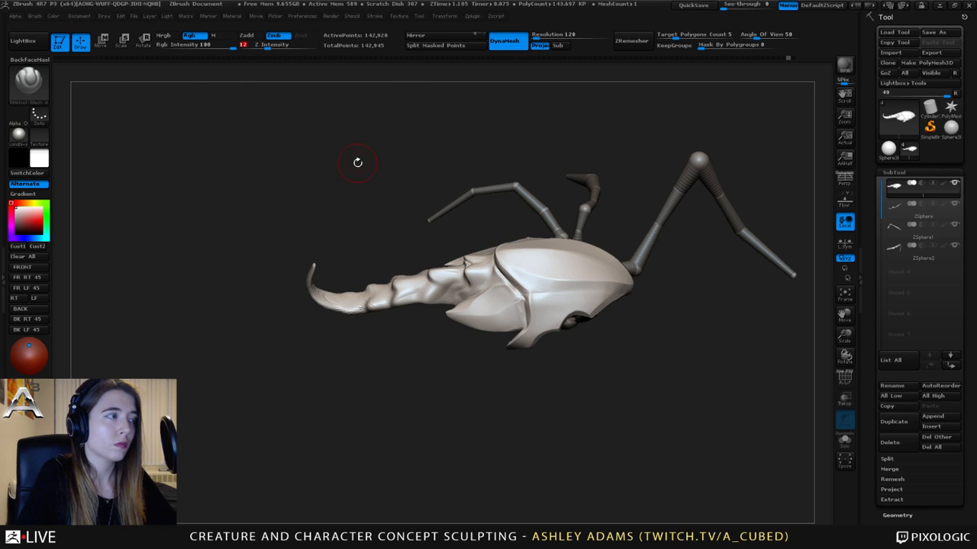
mouse_move(525, 239)
left_mouse_down()
mouse_move(526, 291)
mouse_move(538, 295)
mouse_move(500, 290)
mouse_move(555, 292)
left_mouse_up()
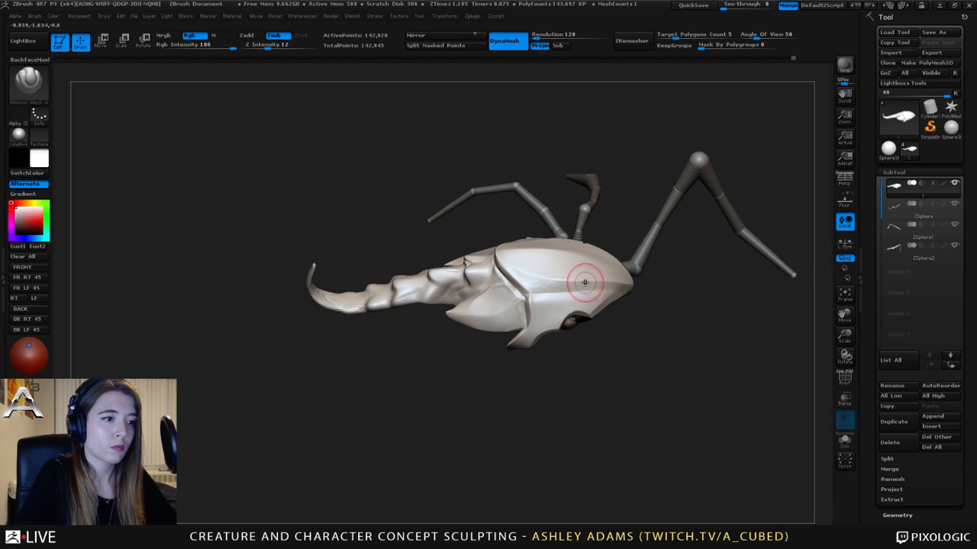
- Carve sharper planes and creases around the tail-base bumps and first tail segment with the MAHcut Mech A brush
mouse_move(549, 221)
left_mouse_down()
mouse_move(496, 248)
mouse_move(539, 236)
mouse_move(588, 244)
mouse_move(520, 238)
mouse_move(454, 207)
mouse_move(399, 150)
left_mouse_up()
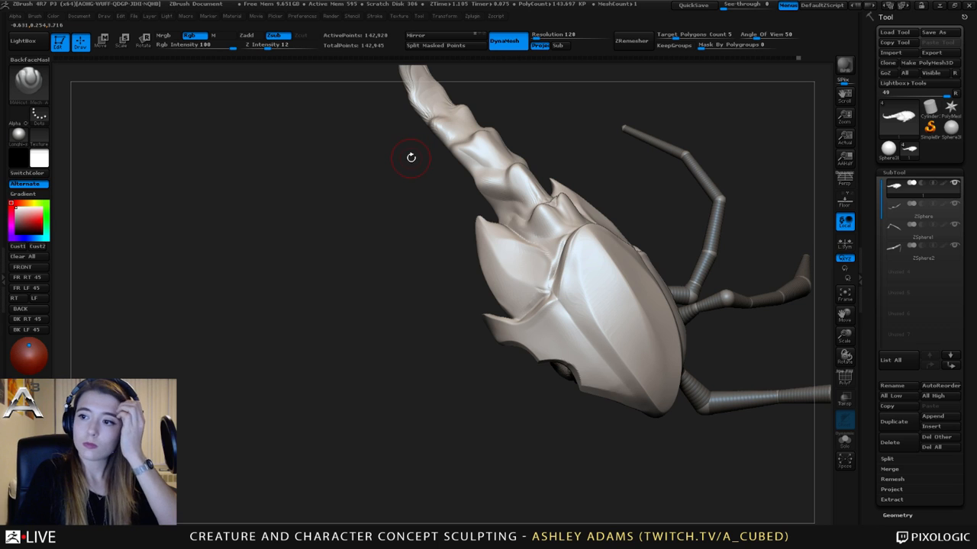
mouse_move(441, 240)
left_mouse_down()
mouse_move(501, 207)
mouse_move(465, 234)
mouse_move(530, 303)
mouse_move(527, 279)
mouse_move(522, 307)
mouse_move(545, 275)
mouse_move(549, 288)
left_mouse_up()
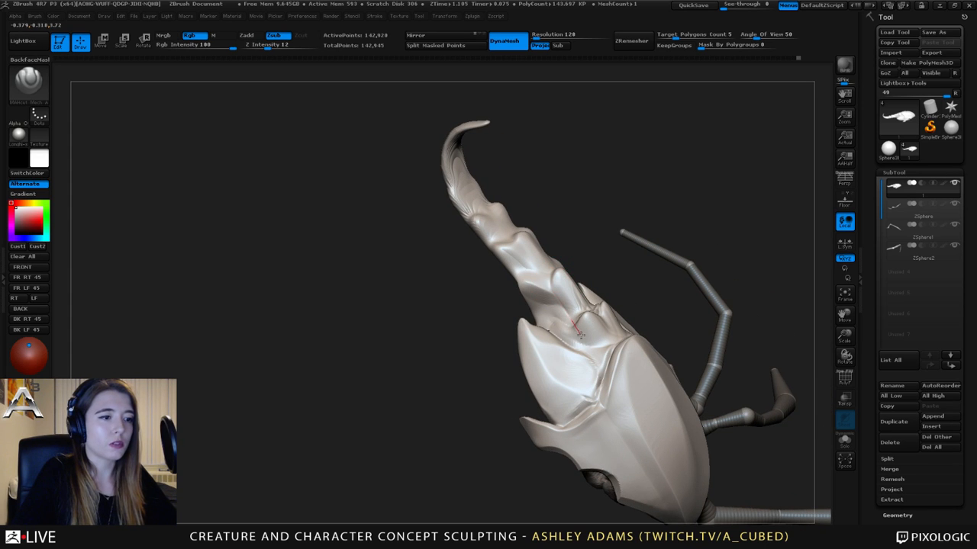
left_click_drag(579, 333, 571, 323)
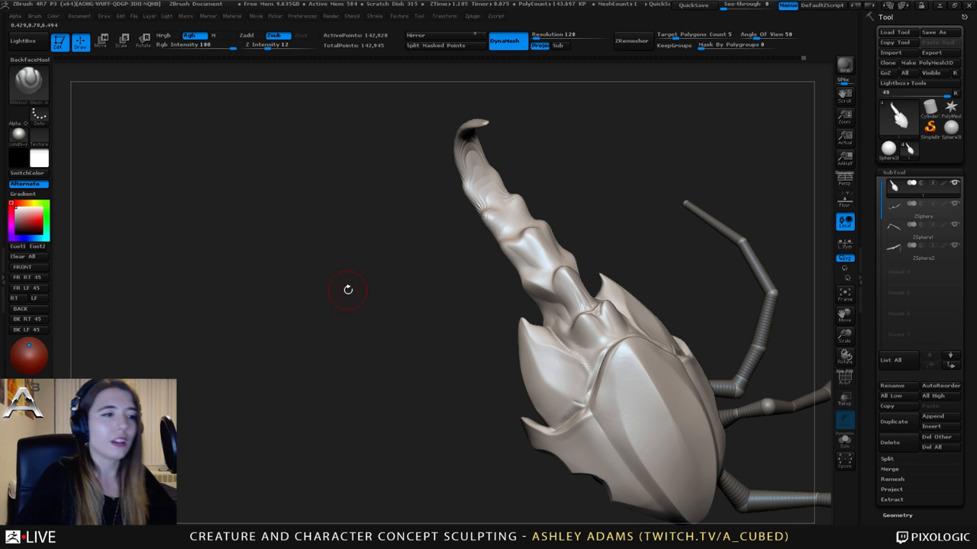
mouse_move(348, 286)
left_mouse_down()
mouse_move(496, 246)
mouse_move(499, 227)
mouse_move(548, 272)
mouse_move(530, 294)
left_mouse_up()
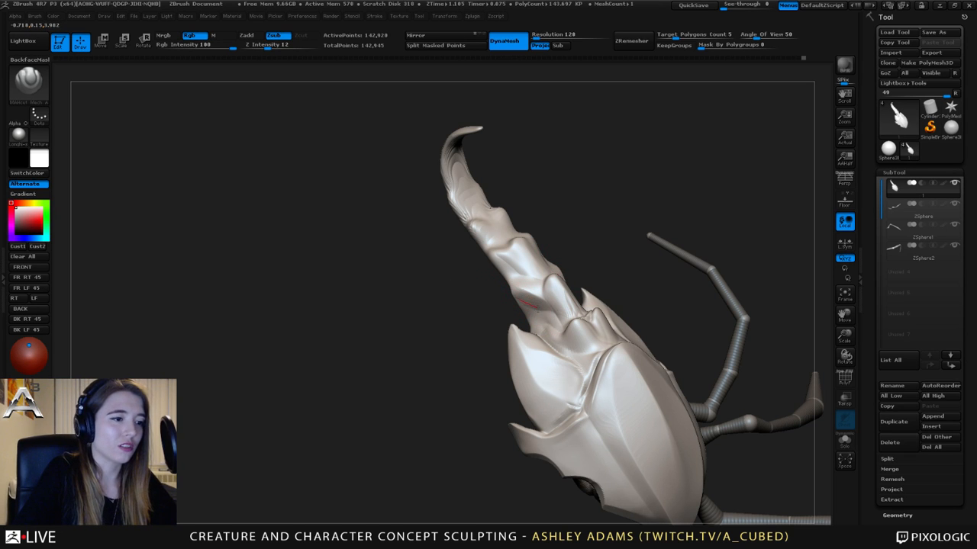
mouse_move(557, 316)
left_mouse_down()
mouse_move(587, 337)
mouse_move(563, 327)
left_mouse_up()
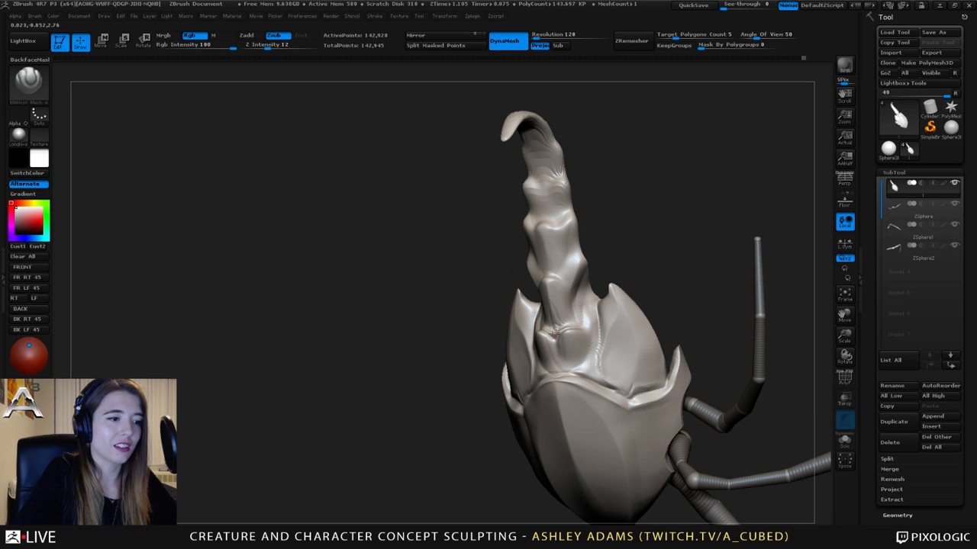
mouse_move(588, 317)
left_mouse_down()
mouse_move(588, 279)
mouse_move(563, 321)
mouse_move(563, 355)
mouse_move(599, 344)
mouse_move(587, 326)
mouse_move(571, 331)
left_mouse_up()
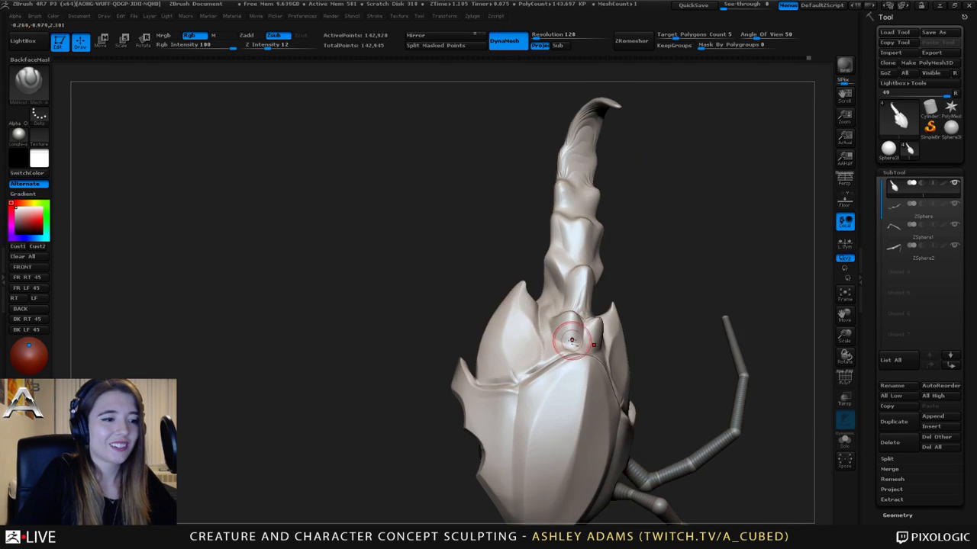
- Cut crisper planes into the shell's pointed side plate beside the tail base with the MAHcut Mech A brush
mouse_move(569, 309)
right_mouse_down()
mouse_move(587, 283)
mouse_move(559, 330)
mouse_move(523, 309)
mouse_move(573, 290)
mouse_move(595, 299)
mouse_move(532, 292)
right_mouse_up()
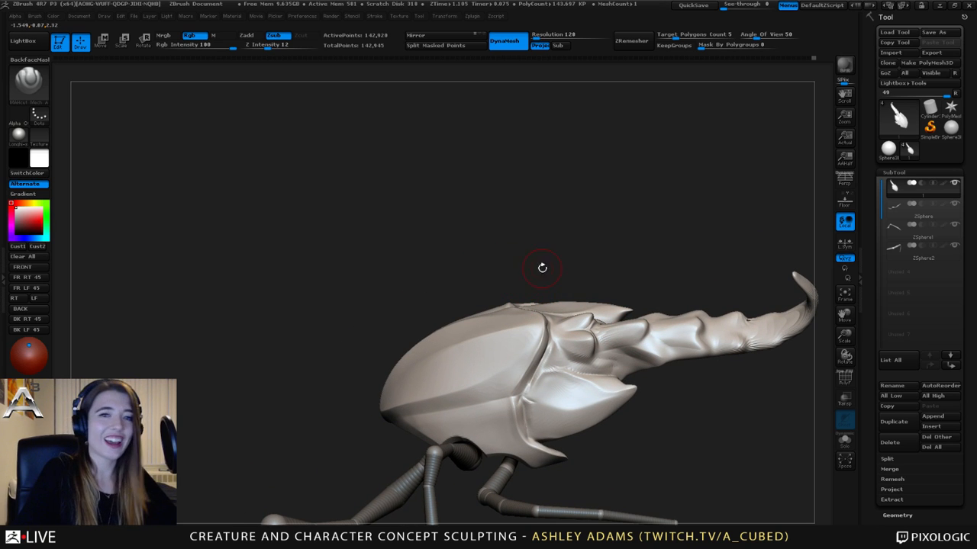
right_click_drag(542, 268, 612, 283)
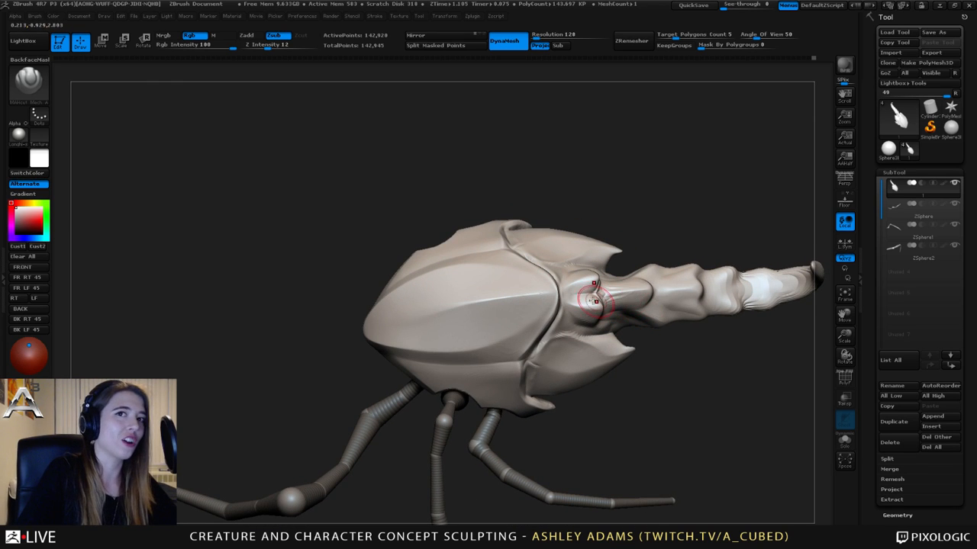
right_click_drag(611, 297, 618, 249)
right_click_drag(563, 295, 508, 267)
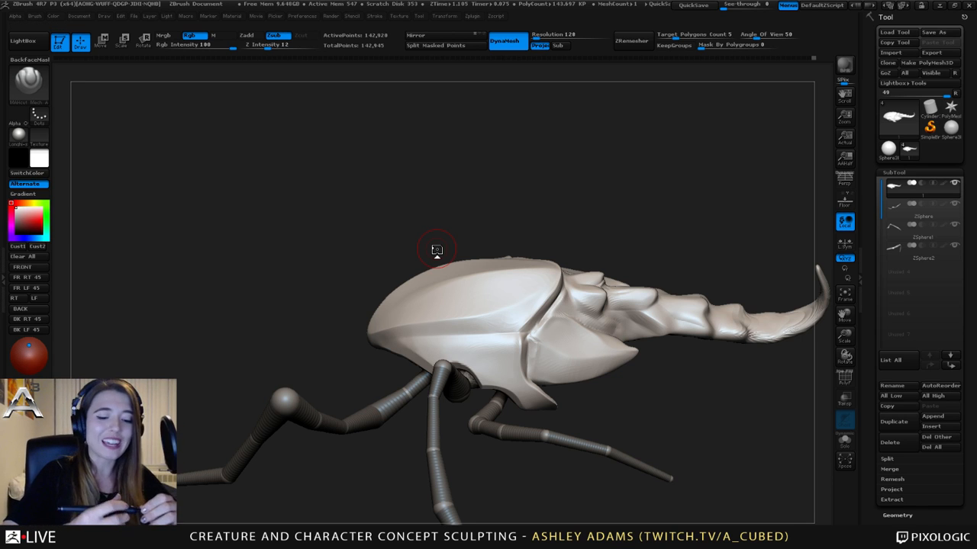
left_click_drag(436, 248, 555, 252)
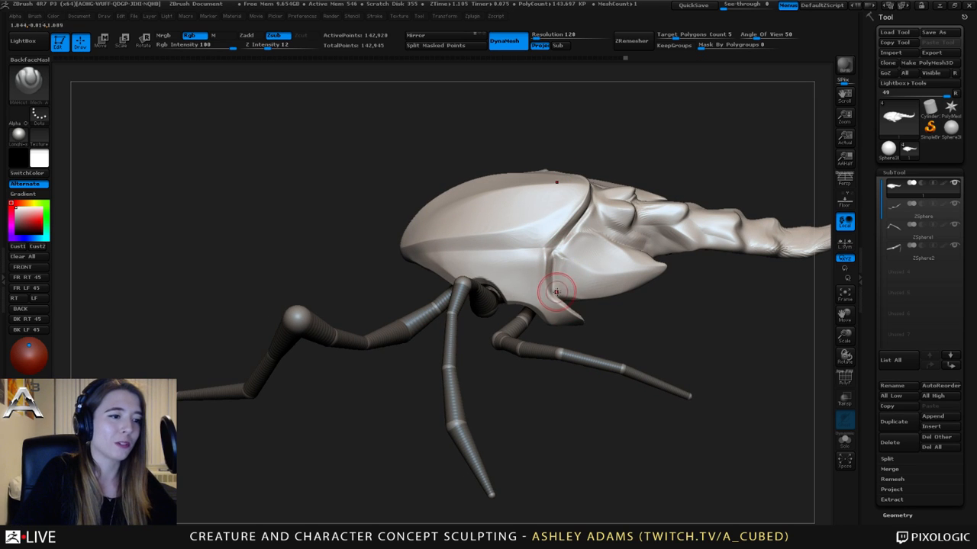
mouse_move(520, 199)
left_mouse_down()
mouse_move(593, 279)
mouse_move(664, 269)
left_mouse_up()
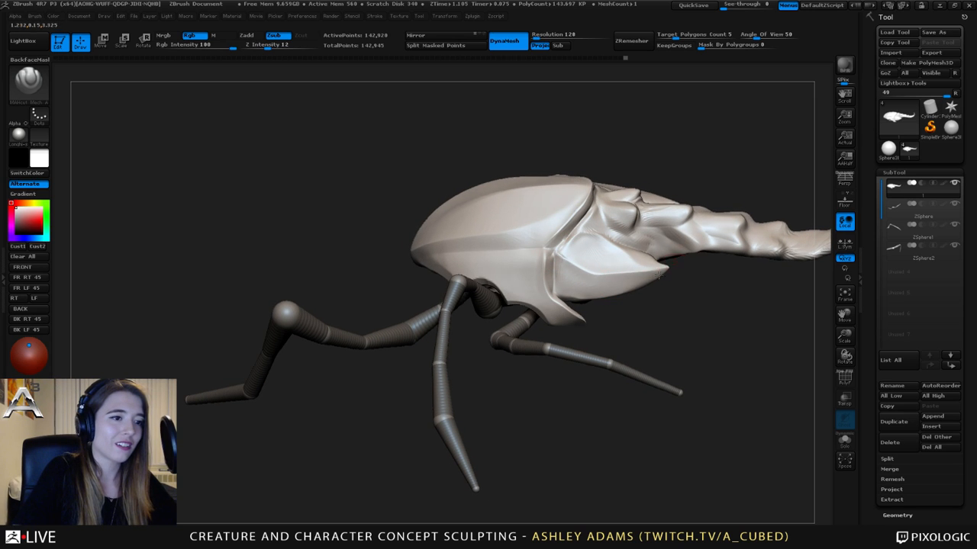
- Flatten the pointed side plate and the shell flank along its seam with the hPolish brush
left_click_drag(687, 320, 590, 262)
key("b")
key("h")
key("p")
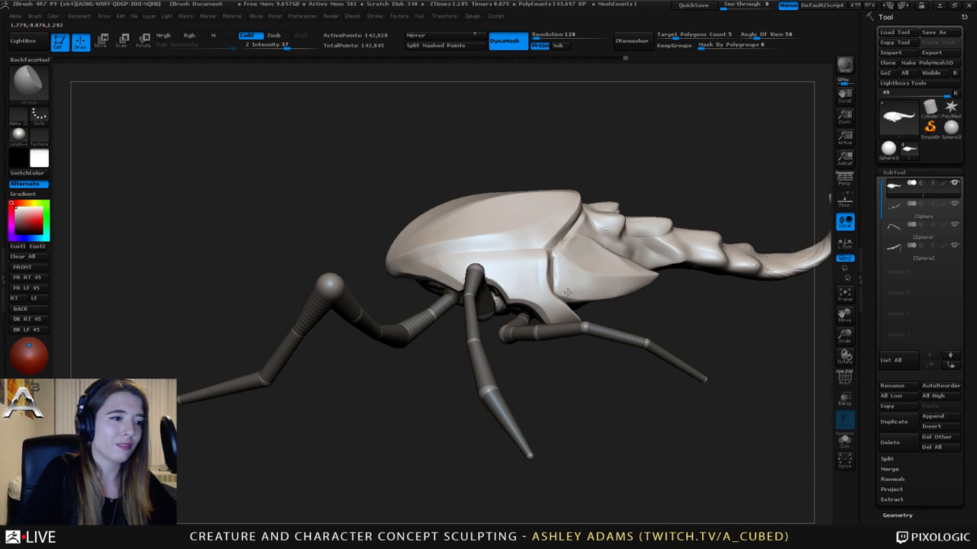
mouse_move(559, 274)
left_mouse_down()
mouse_move(573, 266)
mouse_move(614, 280)
mouse_move(553, 252)
mouse_move(547, 265)
mouse_move(540, 248)
left_mouse_up()
key("space")
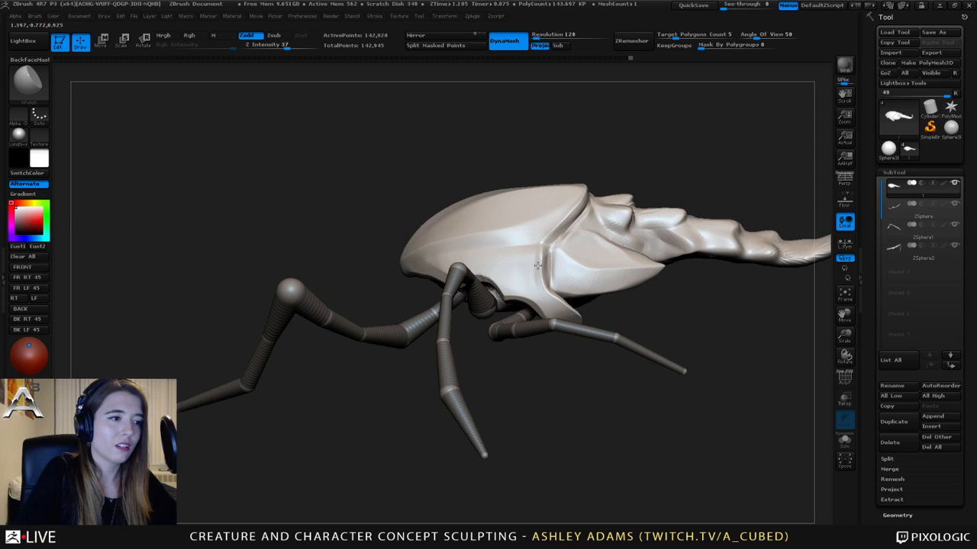
mouse_move(586, 291)
left_mouse_down()
mouse_move(530, 253)
mouse_move(524, 305)
mouse_move(562, 280)
left_mouse_up()
key("space")
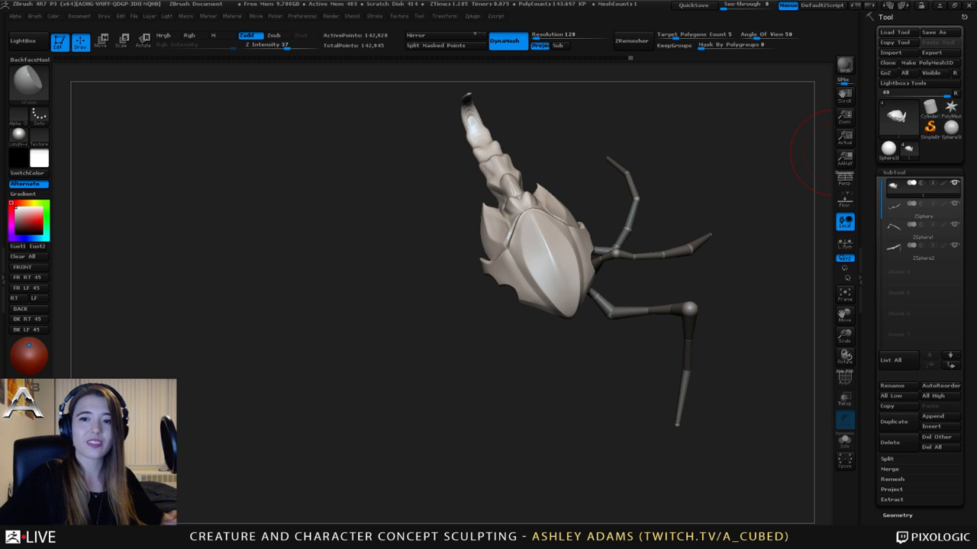
- Select the ClayBuildup brush and smooth the surface between the tail-base bumps and the central plate's rim
left_click_drag(725, 206, 609, 260)
mouse_move(609, 260)
right_mouse_down("alt")
mouse_move(579, 280)
mouse_move(547, 251)
mouse_move(469, 222)
mouse_move(552, 285)
mouse_move(503, 263)
right_mouse_up("alt")
right_click(468, 221)
key("b")
key("c")
key("b")
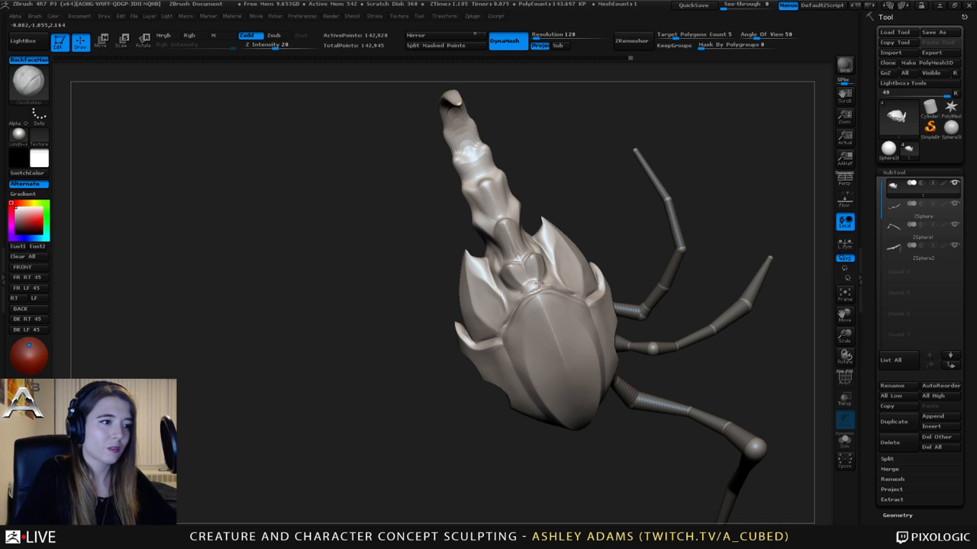
left_click_drag(540, 286, 536, 279, "shift")
- Define the creases around the paired tail-base bumps with the Dam_Standard brush
right_click_drag(519, 303, 504, 313)
key("b")
key("d")
key("s")
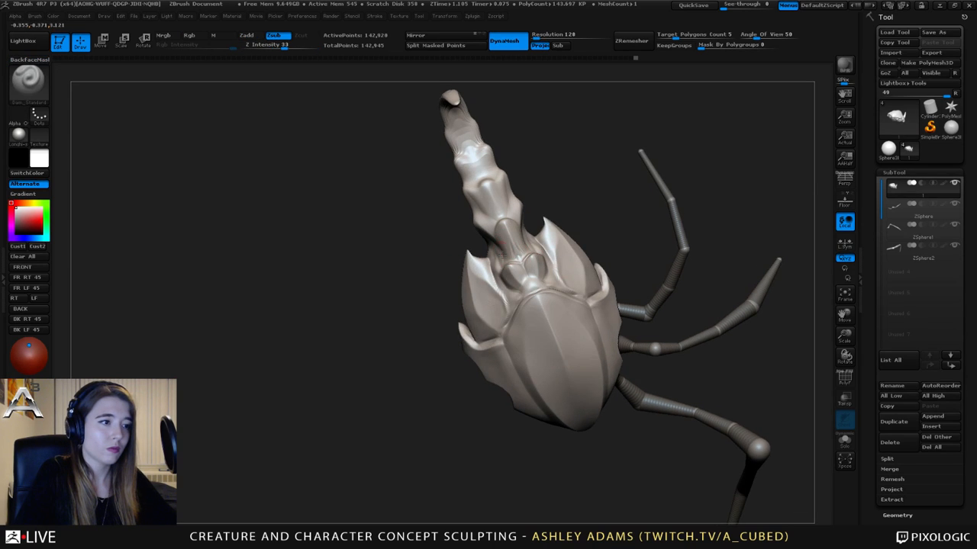
right_click_drag(545, 218, 524, 212)
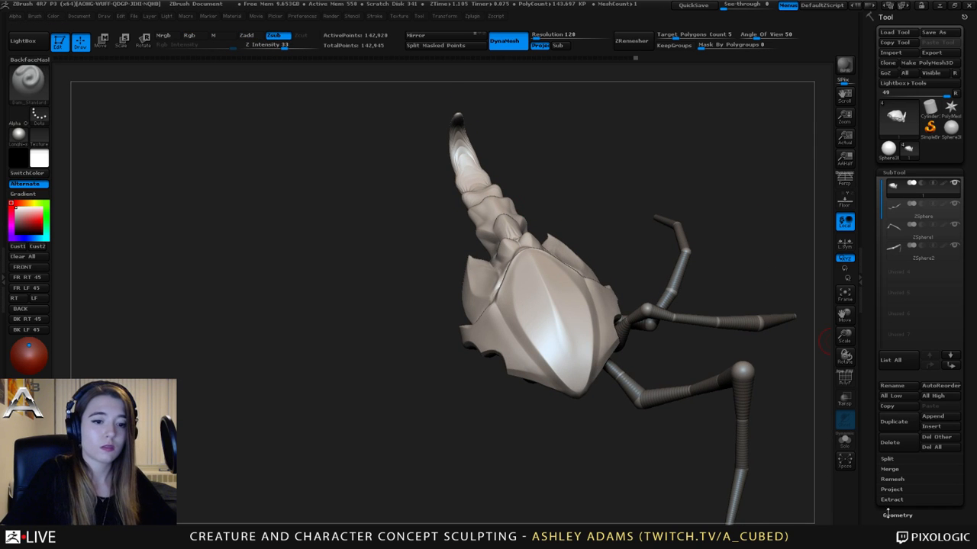
- Enable DynaMesh Polish, set the resolution to 232 and remesh the creature's body
left_click(888, 516)
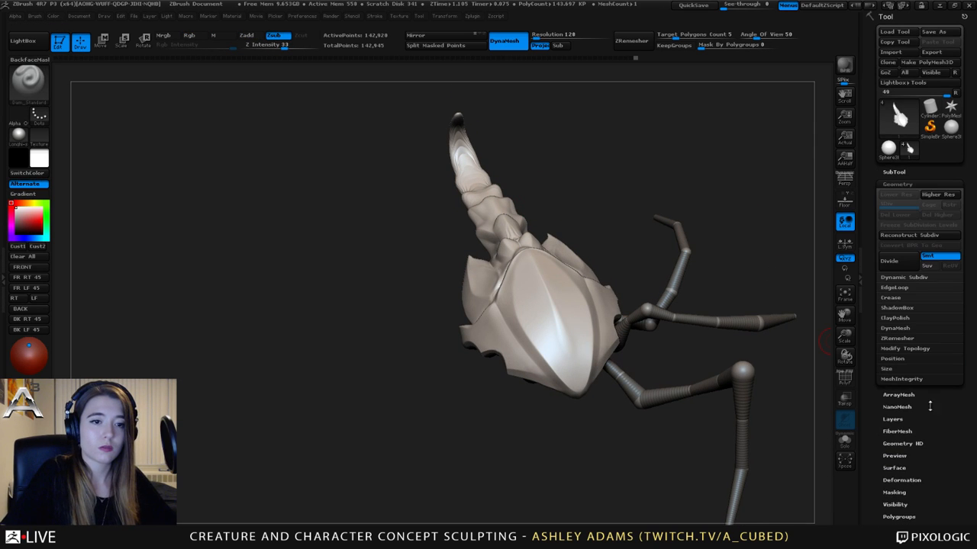
left_click(895, 329)
left_click(950, 337)
left_click(887, 358)
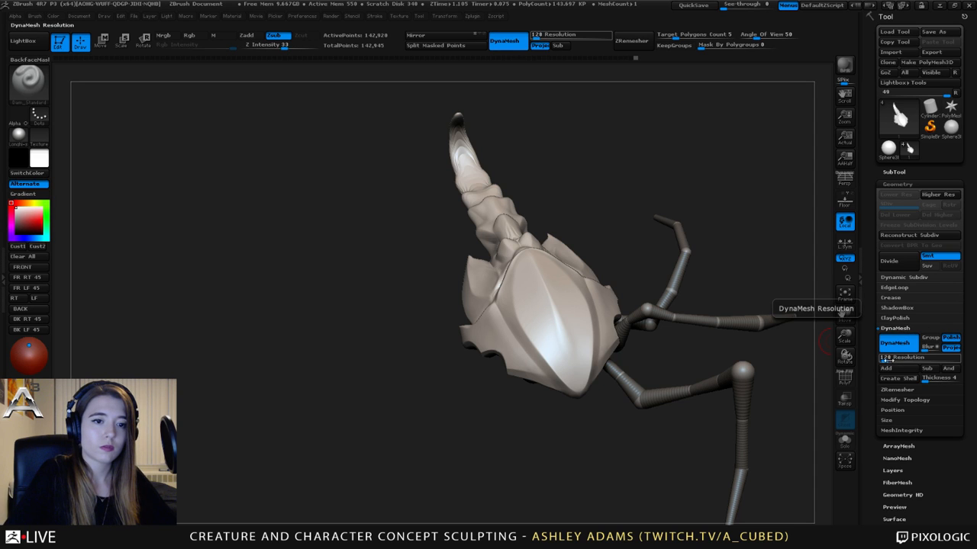
type("232")
key("Return")
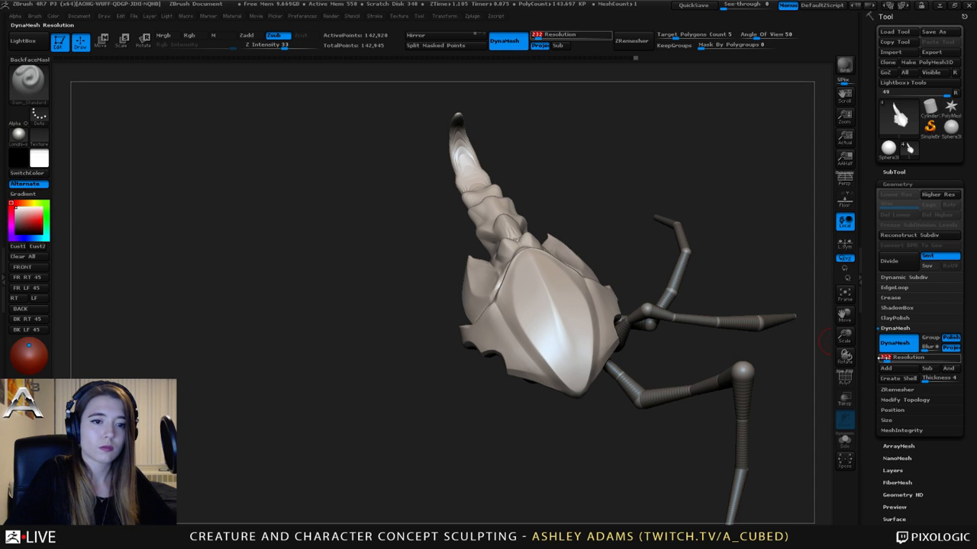
key("b")
key("m")
key("f")
left_click_drag(738, 258, 741, 255, "ctrl")
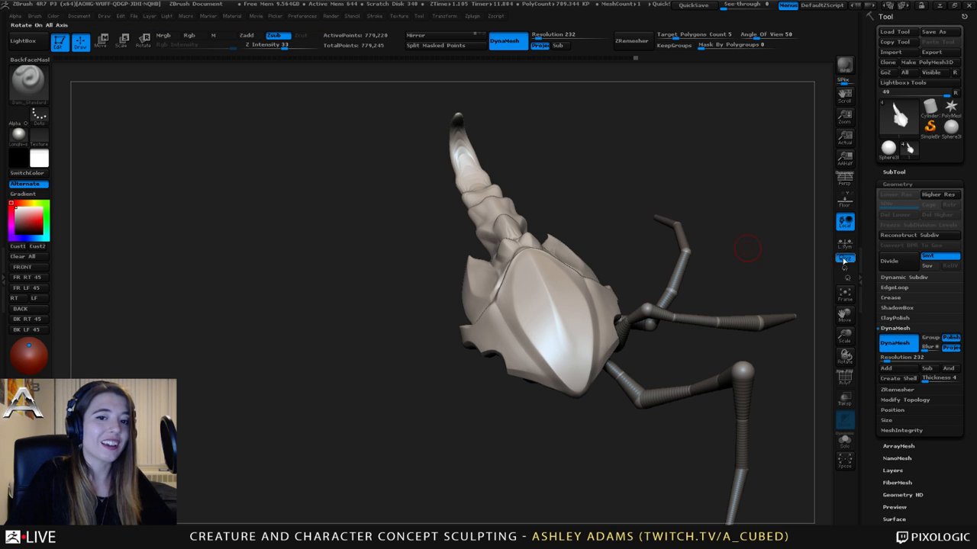
- Examine the remeshed shell, tail base and curled tail tip from several angles
mouse_move(578, 181)
left_mouse_down()
mouse_move(564, 215)
mouse_move(621, 135)
left_mouse_up()
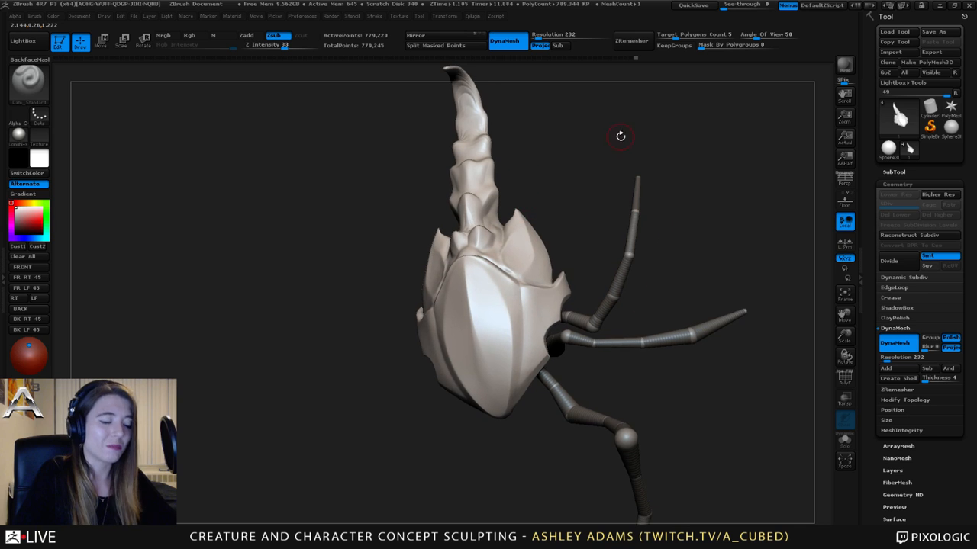
key("shift")
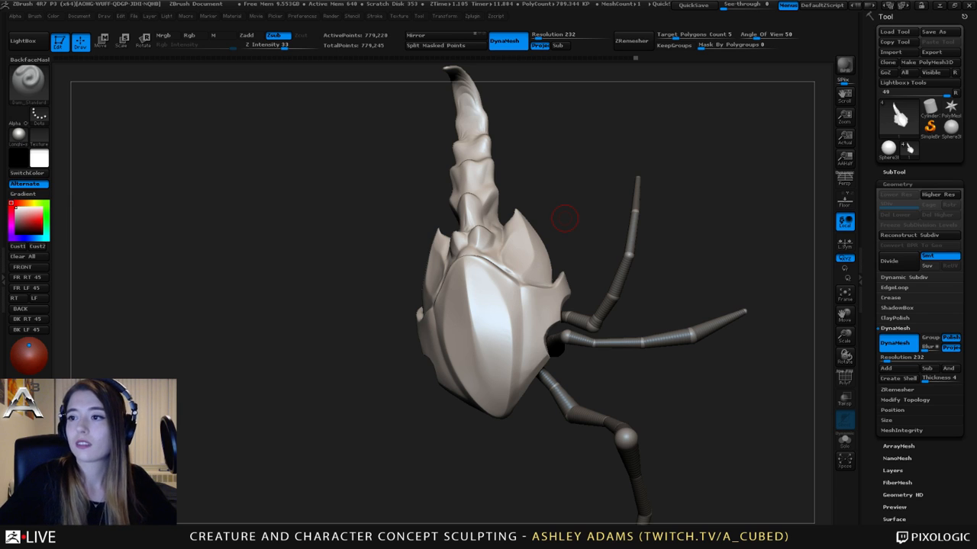
mouse_move(565, 219)
left_mouse_down()
mouse_move(661, 230)
mouse_move(633, 233)
mouse_move(676, 265)
mouse_move(628, 256)
mouse_move(619, 283)
mouse_move(581, 252)
mouse_move(571, 200)
mouse_move(527, 235)
mouse_move(583, 276)
mouse_move(550, 283)
mouse_move(565, 287)
left_mouse_up()
key("b")
key("h")
key("p")
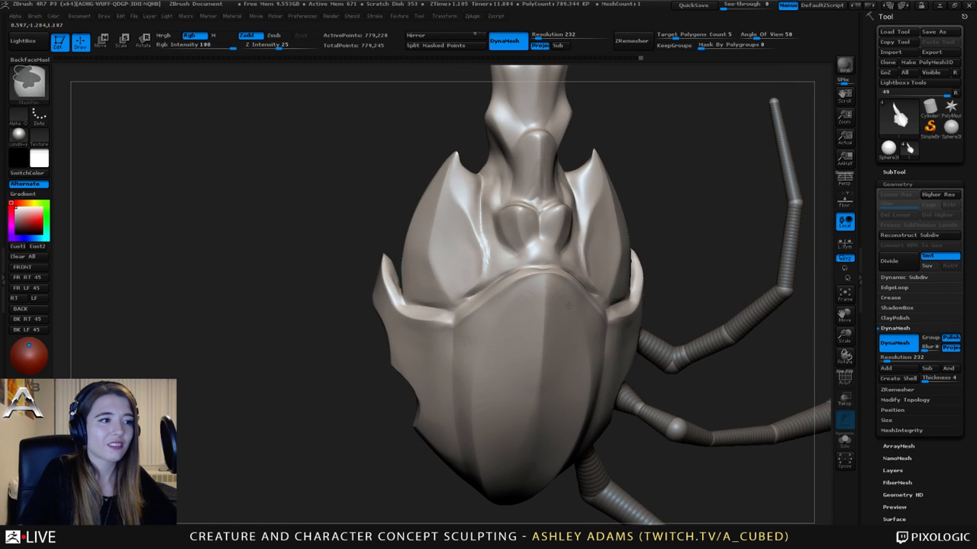
right_click_drag(572, 281, 540, 318, "ctrl")
right_click(540, 317)
right_click_drag(586, 258, 544, 329)
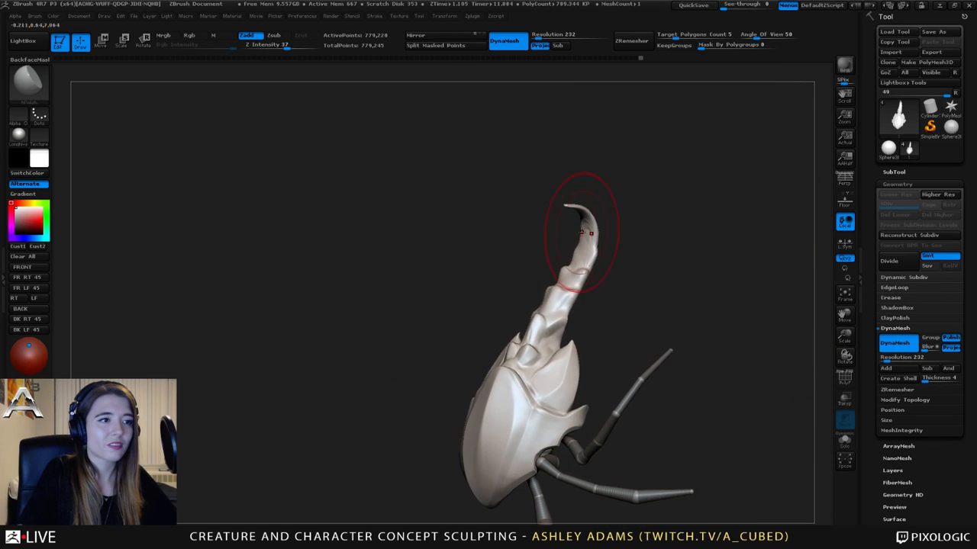
right_click(545, 295)
mouse_move(545, 294)
right_mouse_down("ctrl")
mouse_move(523, 338)
mouse_move(546, 380)
mouse_move(521, 285)
mouse_move(529, 303)
right_mouse_up("ctrl")
- Carve the raised tail segment just above the paired bumps and its side creases with the MAHcut Mech A brush
key("2")
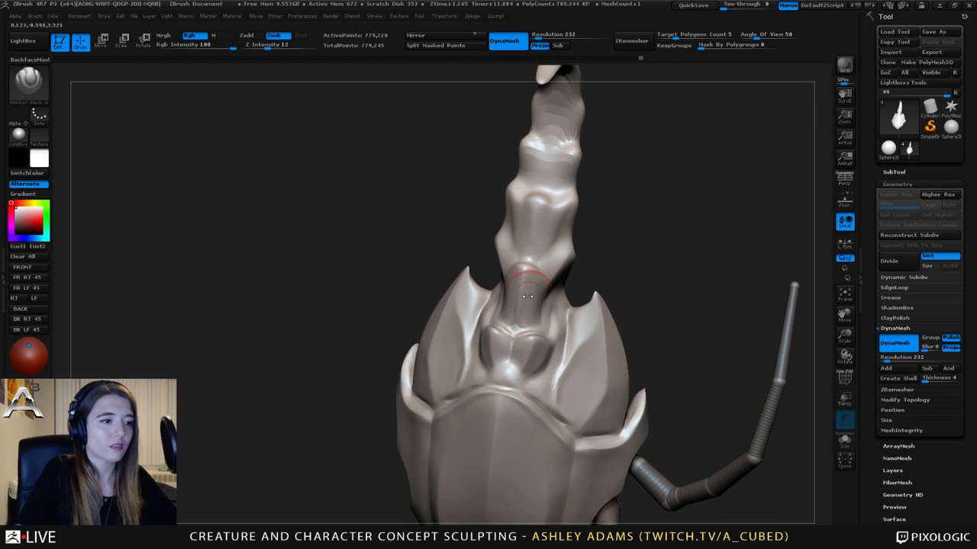
left_click_drag(547, 321, 541, 316)
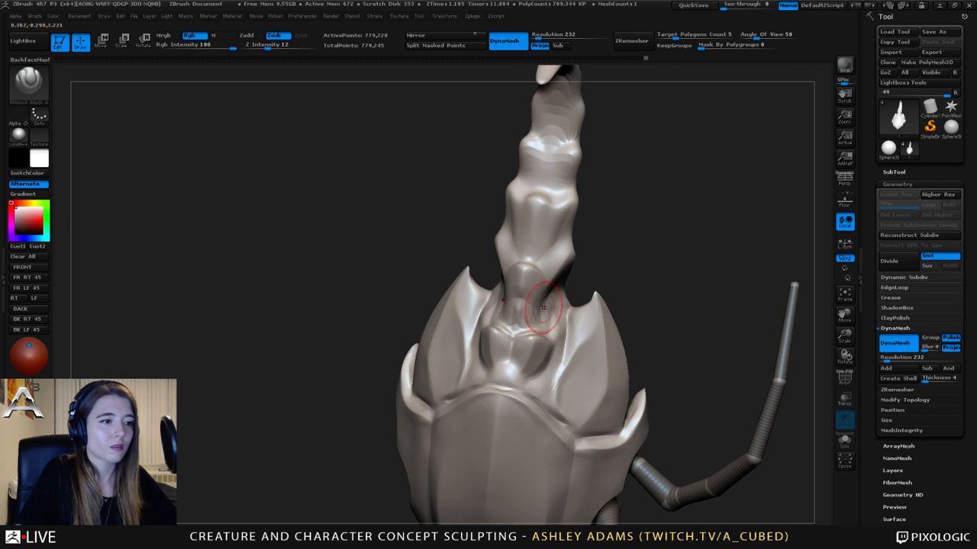
right_click_drag(541, 316, 518, 299)
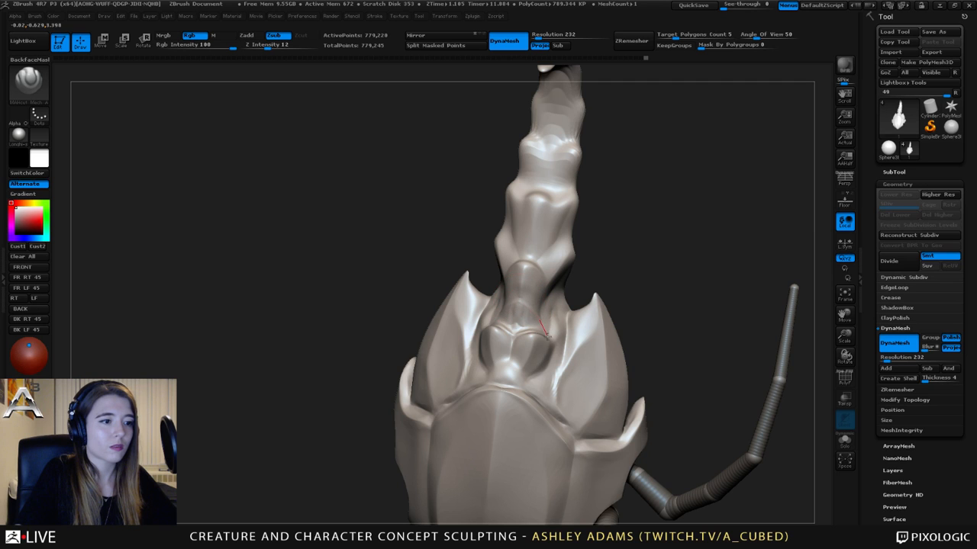
left_click_drag(547, 336, 545, 328)
left_click_drag(515, 297, 527, 306)
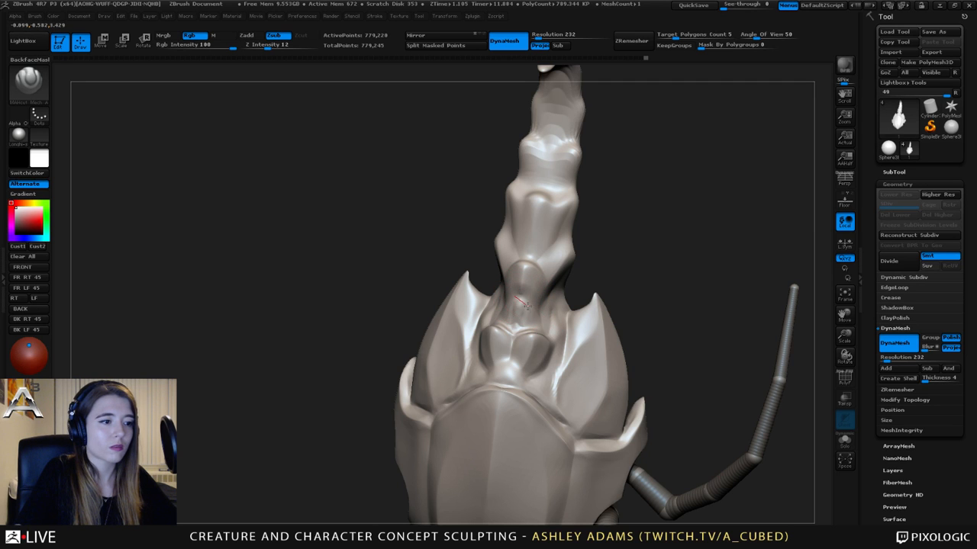
mouse_move(543, 336)
right_mouse_down()
mouse_move(595, 336)
mouse_move(515, 334)
right_mouse_up()
left_click_drag(515, 334, 546, 328)
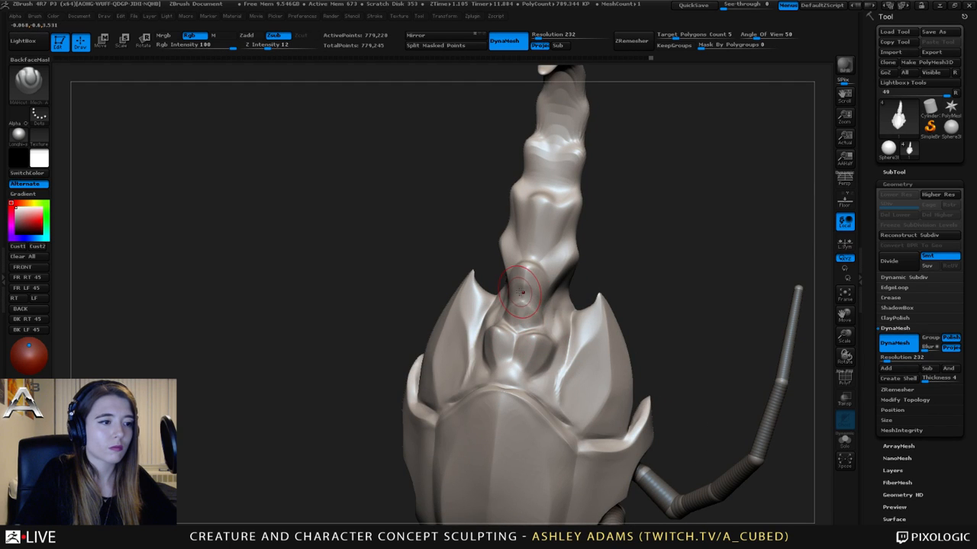
- Carve and smooth the raised tail segment above the paired bumps and its side creases with the MAHcut Mech A brush
left_click_drag(554, 323, 557, 324)
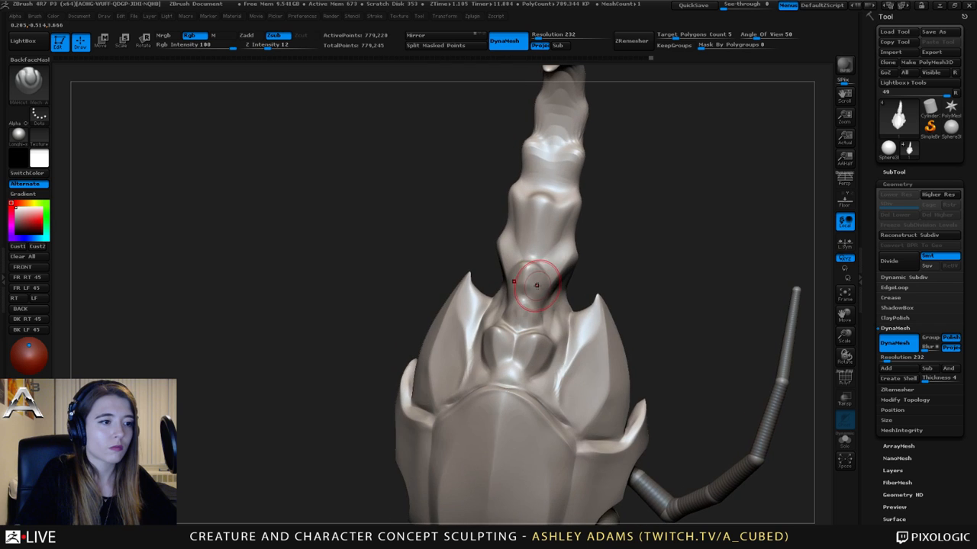
left_click_drag(526, 272, 531, 271, "shift")
right_click_drag(531, 271, 529, 262)
left_click_drag(529, 262, 549, 316)
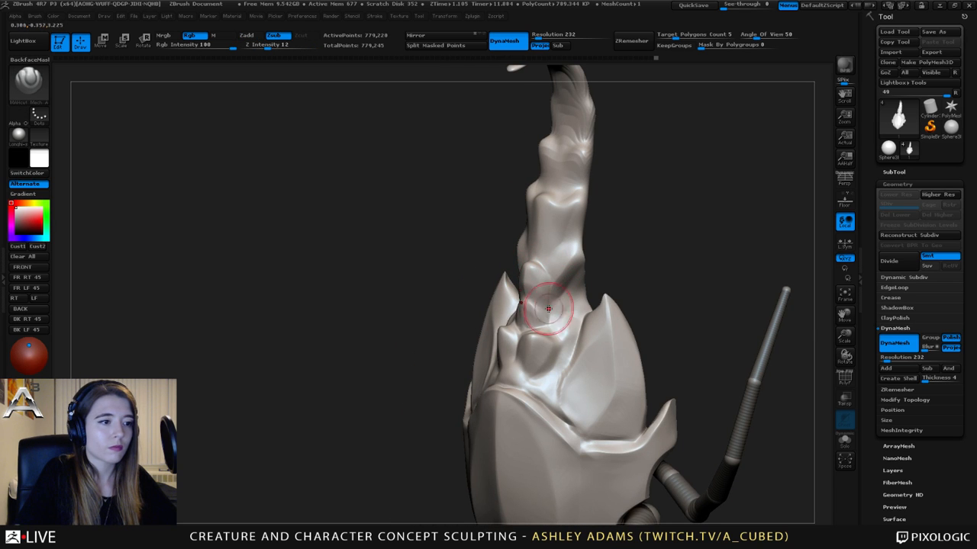
mouse_move(548, 309)
right_mouse_down()
mouse_move(571, 299)
mouse_move(574, 308)
right_mouse_up()
- Build up clay along the side and underside of the lower tail with the ClayBuildup brush
mouse_move(556, 282)
left_mouse_down()
mouse_move(553, 311)
mouse_move(581, 271)
left_mouse_up()
mouse_move(582, 268)
left_mouse_down()
mouse_move(519, 265)
mouse_move(570, 264)
left_mouse_up()
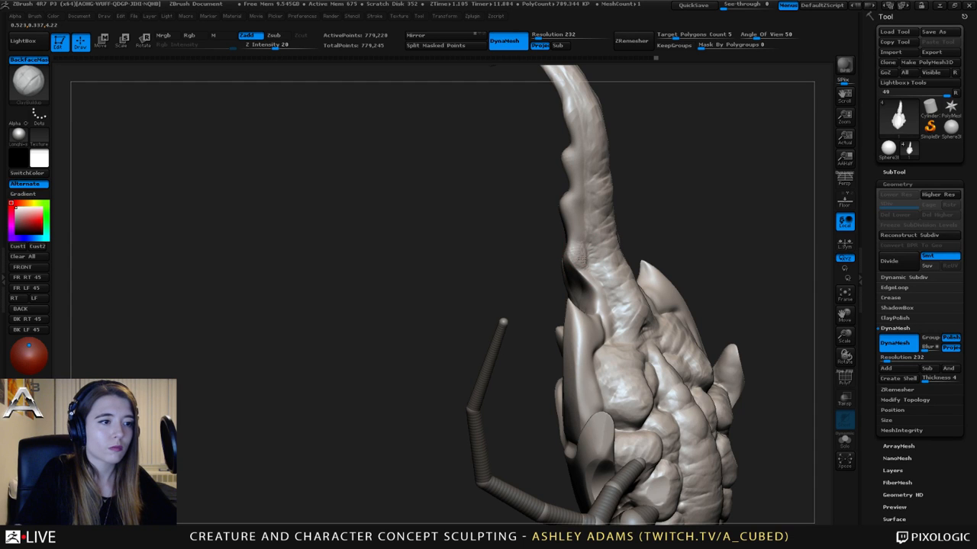
left_click_drag(580, 259, 580, 262)
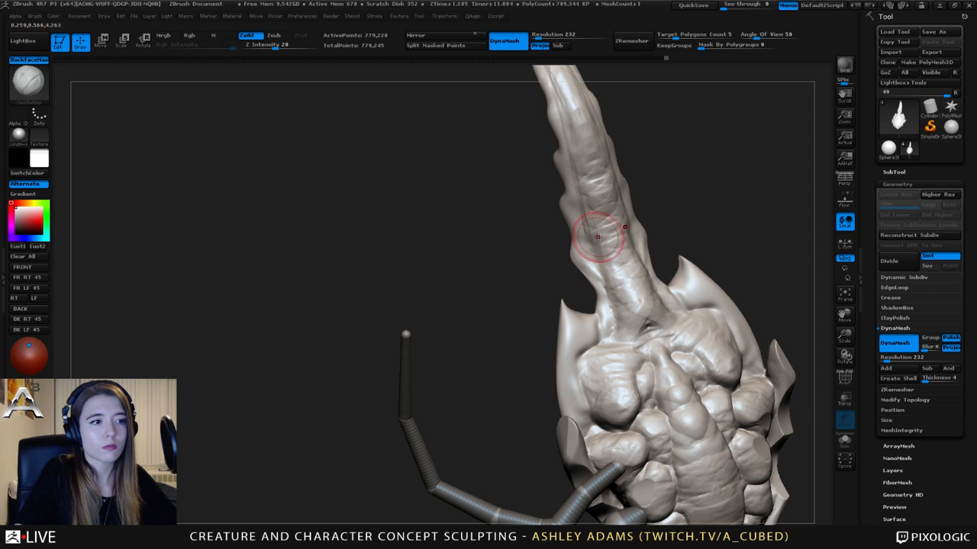
left_click_drag(591, 222, 592, 266)
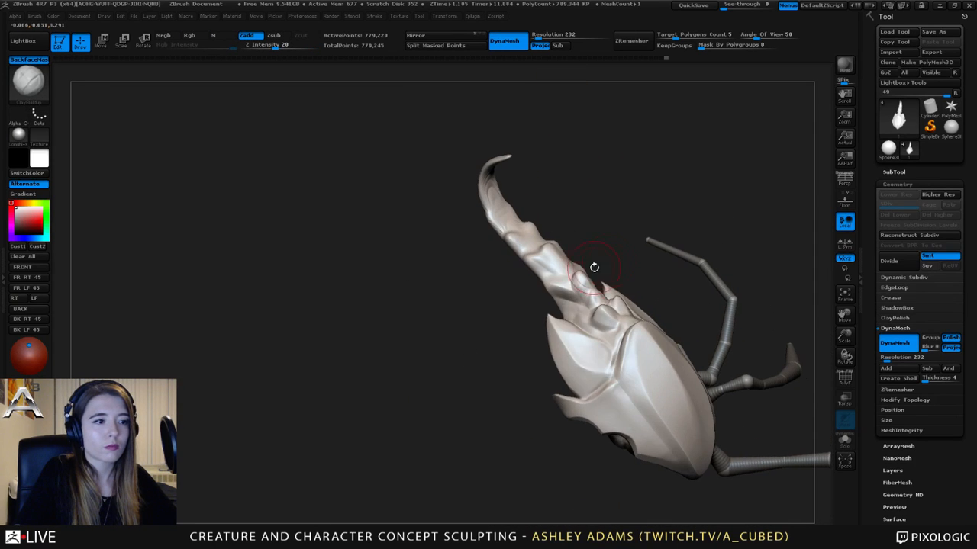
- Cut a crease along the side of the segmented tail with the Dam_Standard brush
key("b")
key("d")
key("s")
key("space")
left_click_drag(515, 267, 507, 296)
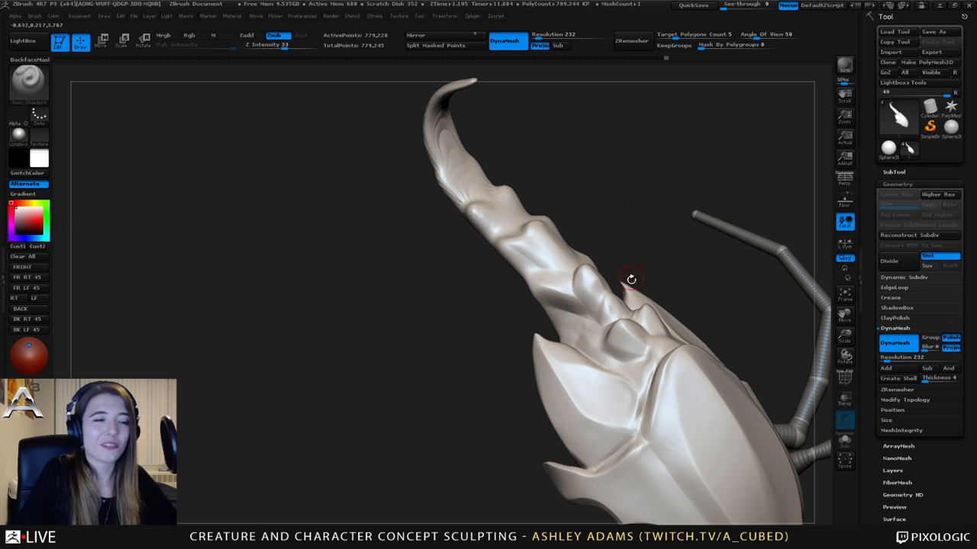
- Smooth the surface of the upper tail between the top segment and the curled tip
mouse_move(631, 279)
left_mouse_down()
mouse_move(621, 266)
mouse_move(650, 244)
left_mouse_up()
key("shift")
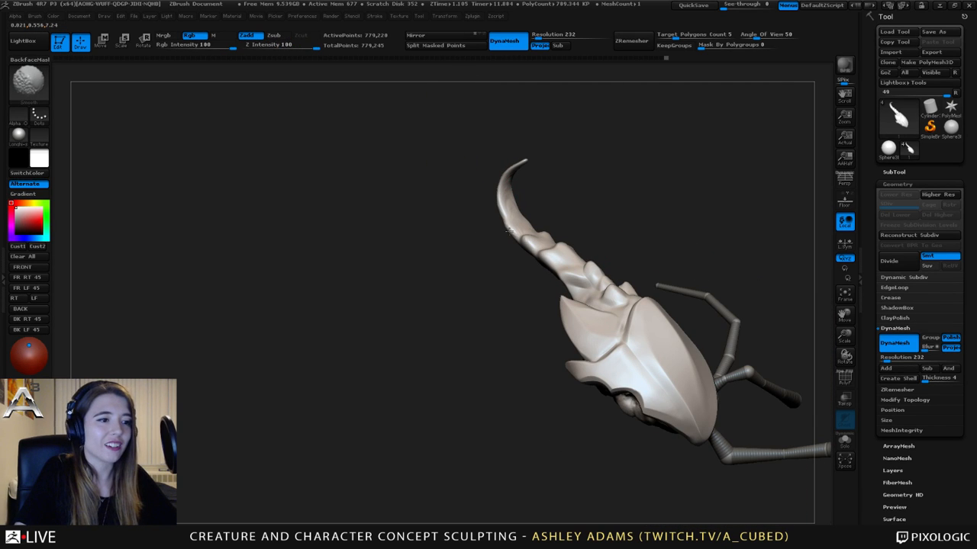
left_click_drag(508, 230, 507, 184, "shift")
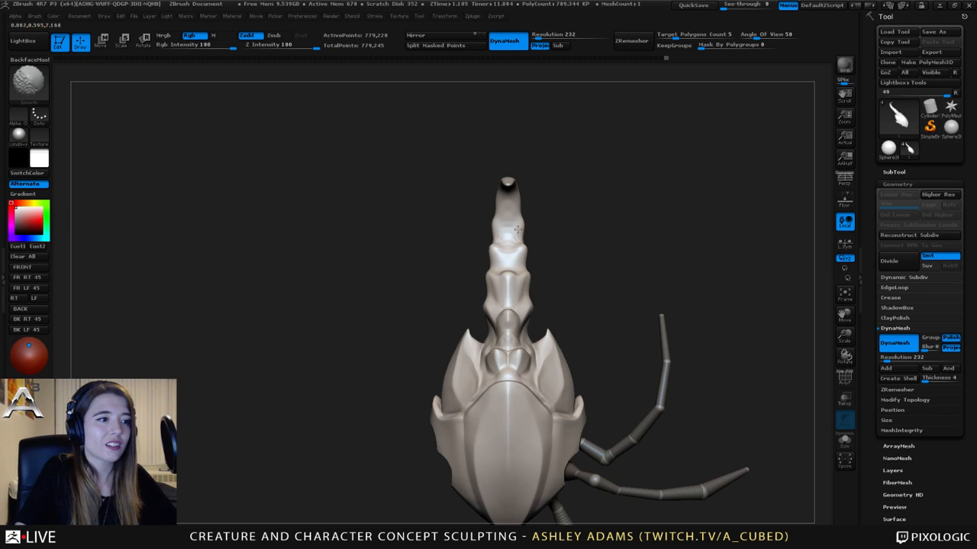
- Open the brush library in LightBox
left_click(23, 41)
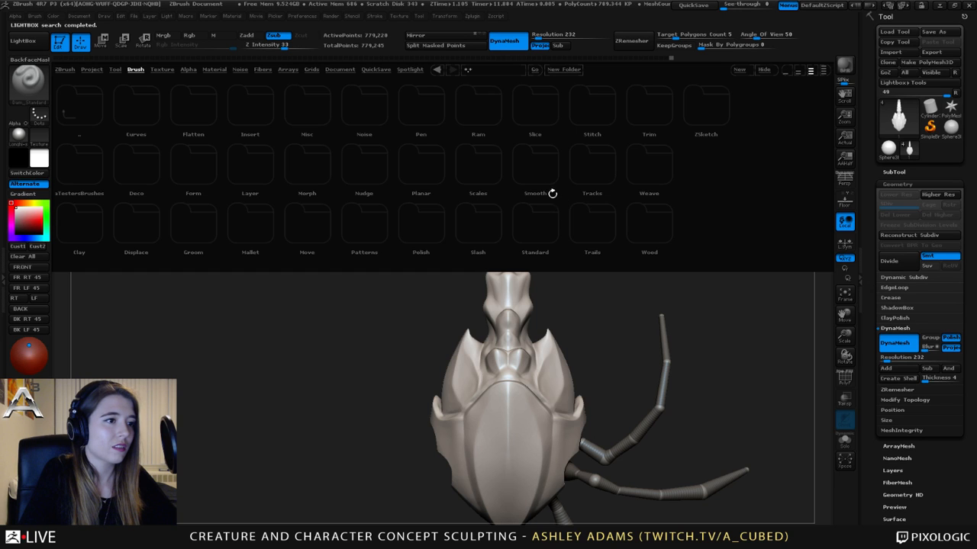
- Load Smooth Stronger from the Smooth brush folder as the sculpting smoothing brush
left_click(538, 183)
left_click(145, 231)
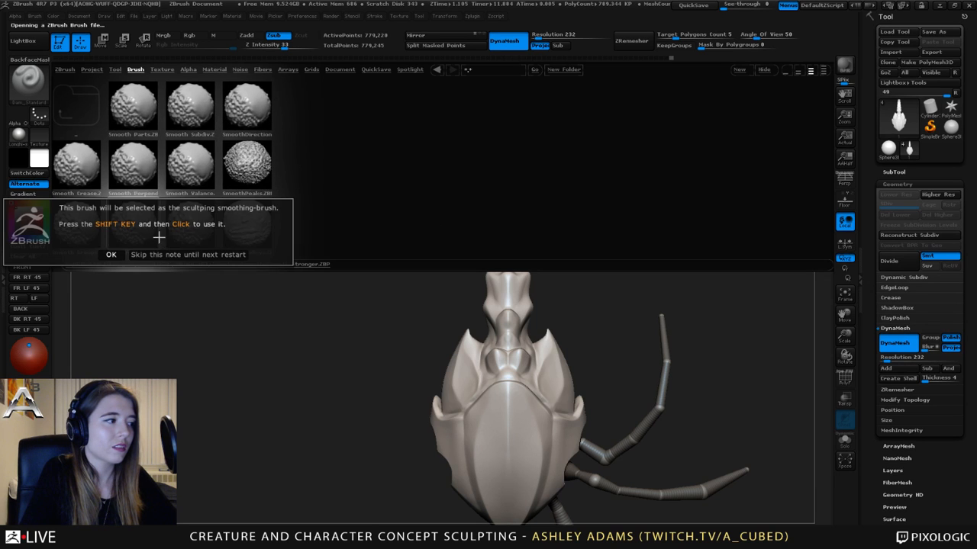
left_click(109, 253)
- Select the ZSphere subtool of the front leg and make an adaptive skin from it at density 1
mouse_move(545, 374)
left_mouse_down()
mouse_move(582, 336)
mouse_move(588, 185)
mouse_move(611, 271)
mouse_move(621, 262)
mouse_move(606, 222)
mouse_move(654, 264)
mouse_move(667, 318)
left_mouse_up()
left_click(565, 347, "alt")
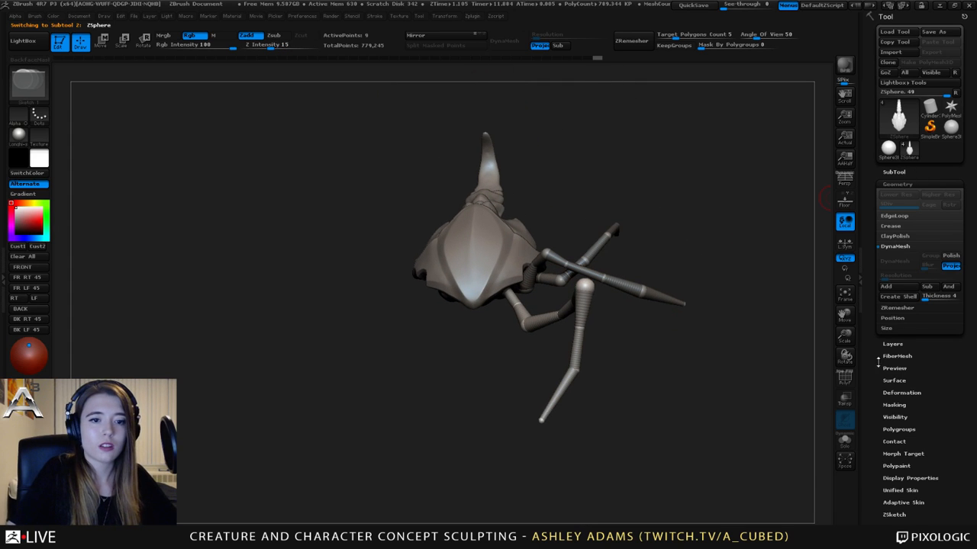
left_click(891, 173)
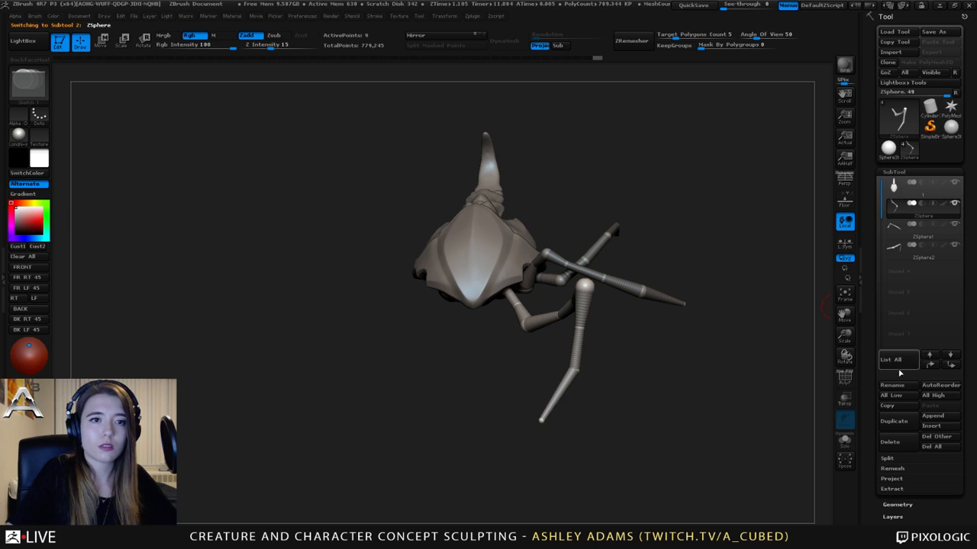
left_click_drag(875, 515, 899, 343)
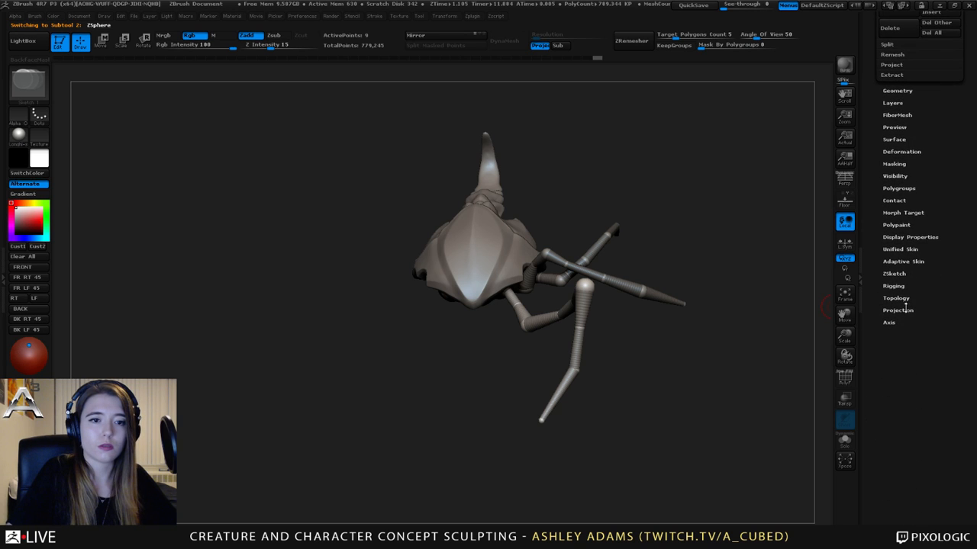
left_click(903, 263)
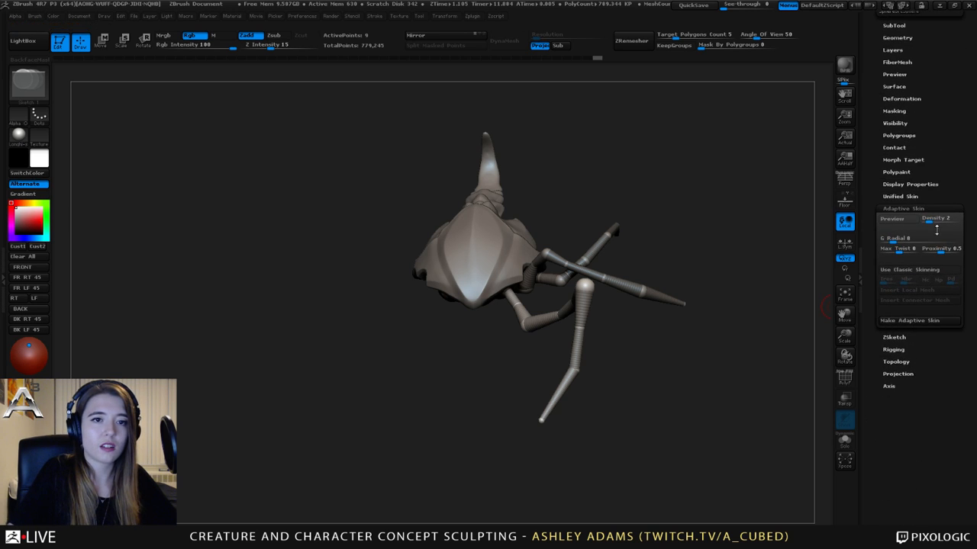
left_click_drag(927, 221, 923, 221)
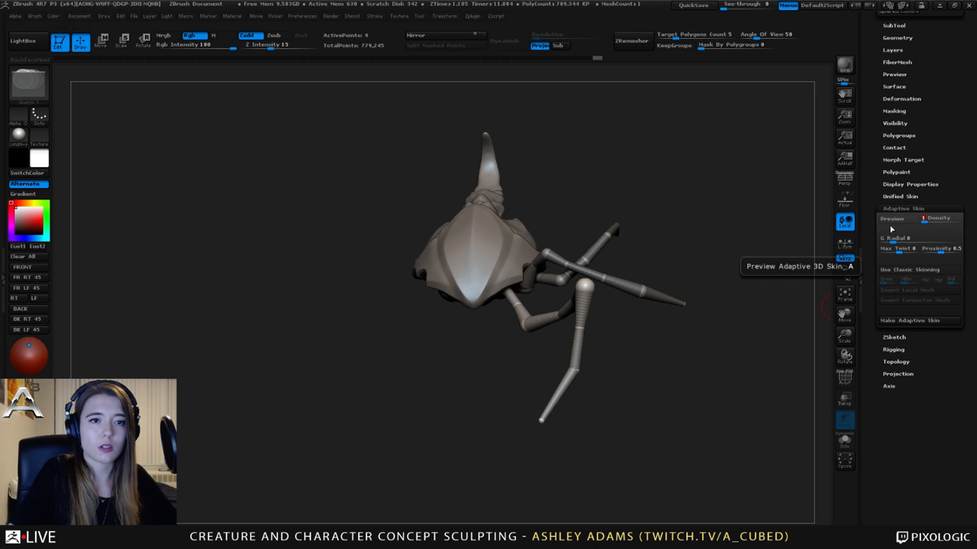
left_click(914, 322)
left_click_drag(916, 7, 919, 145)
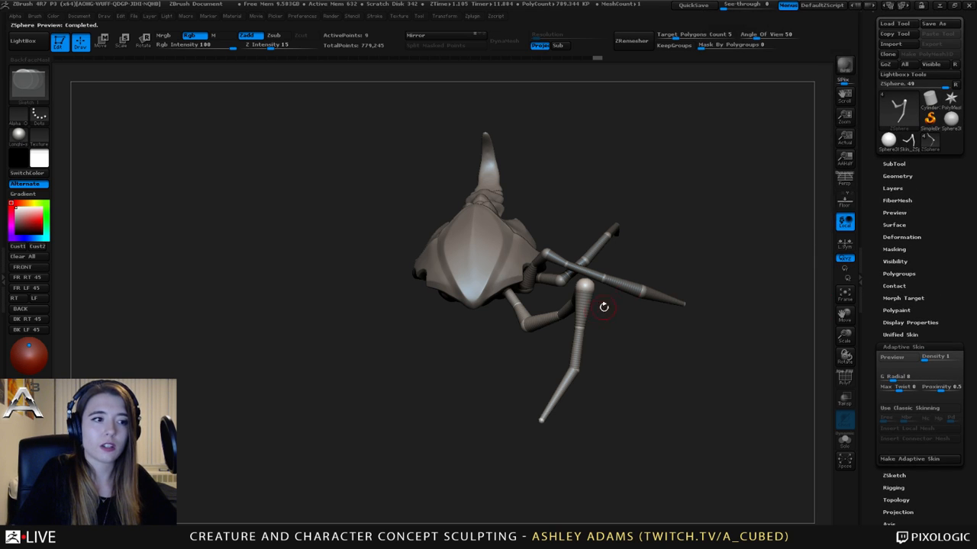
- Make adaptive skins at density 1 from the other two leg subtools, ZSphere1 and ZSphere2
left_click(641, 290, "alt")
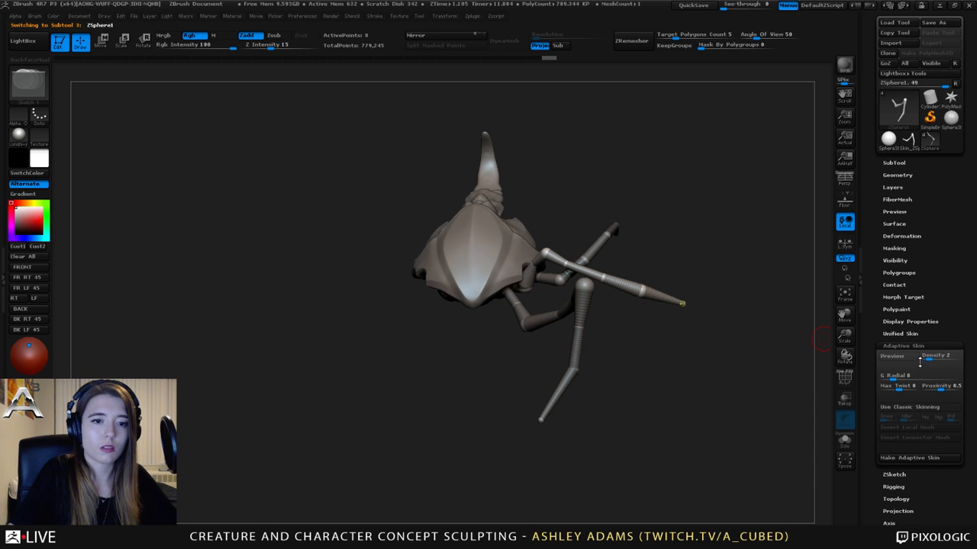
left_click_drag(927, 364, 922, 358)
left_click(892, 356)
left_click(893, 355)
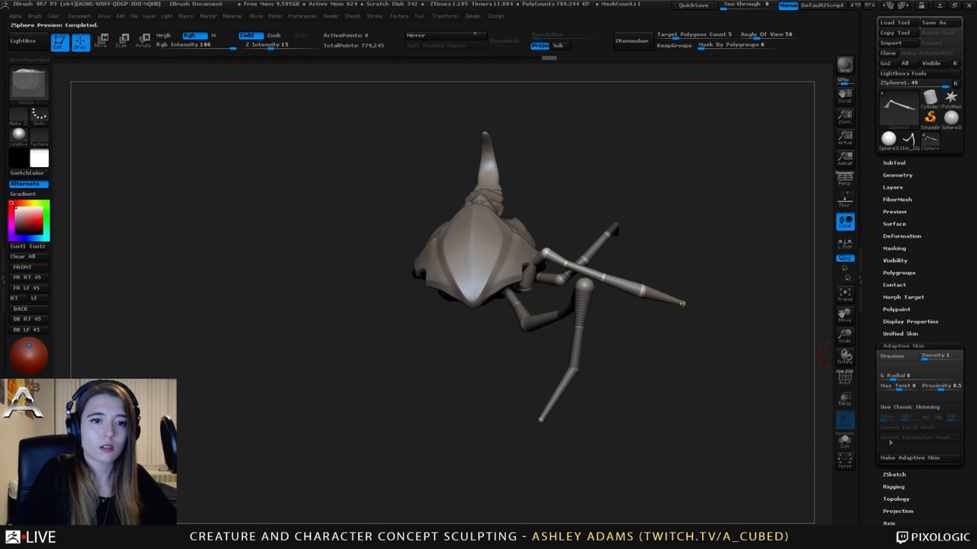
left_click(594, 257, "alt")
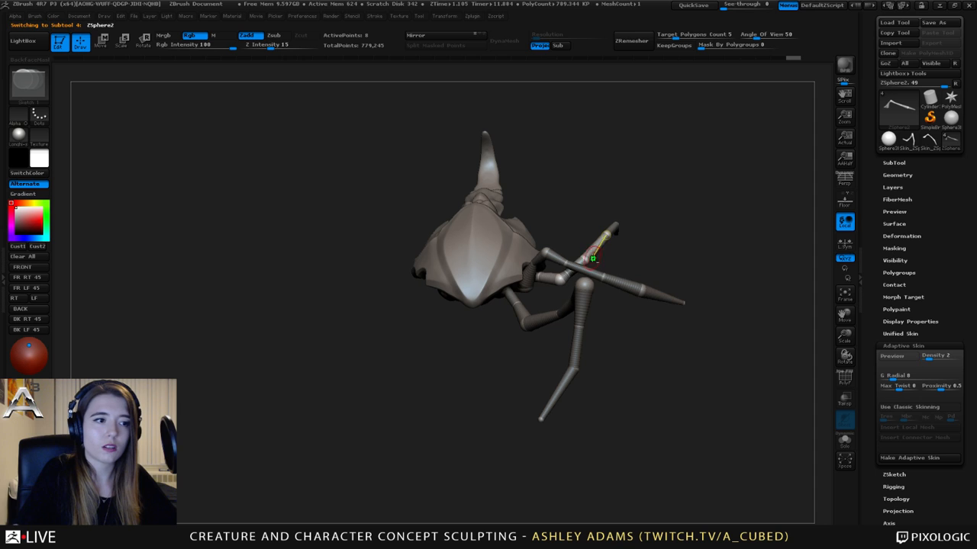
left_click_drag(921, 358, 915, 359)
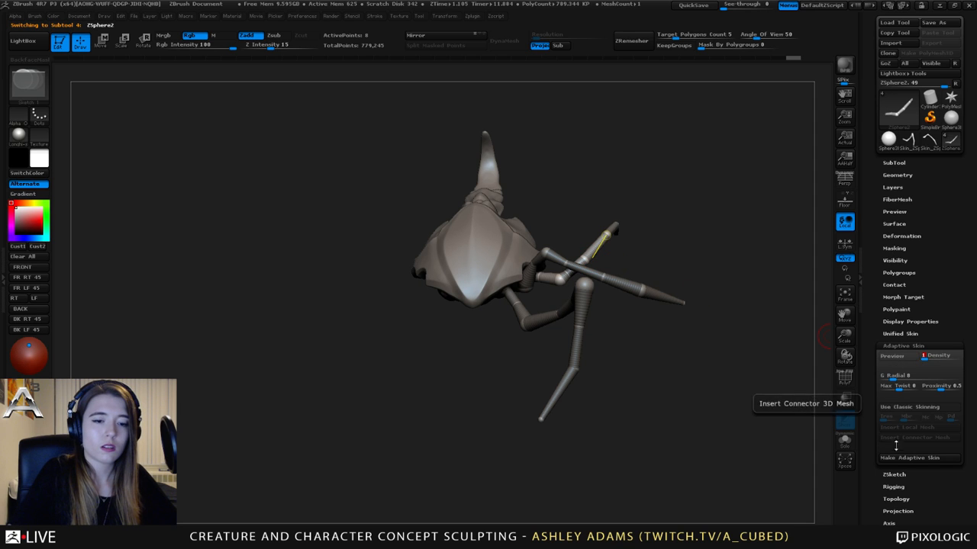
- Append Skin_ZSphere, Skin_ZSphere1 and Skin_ZSphere2 as subtools and hide the original ZSphere legs
left_click(894, 184)
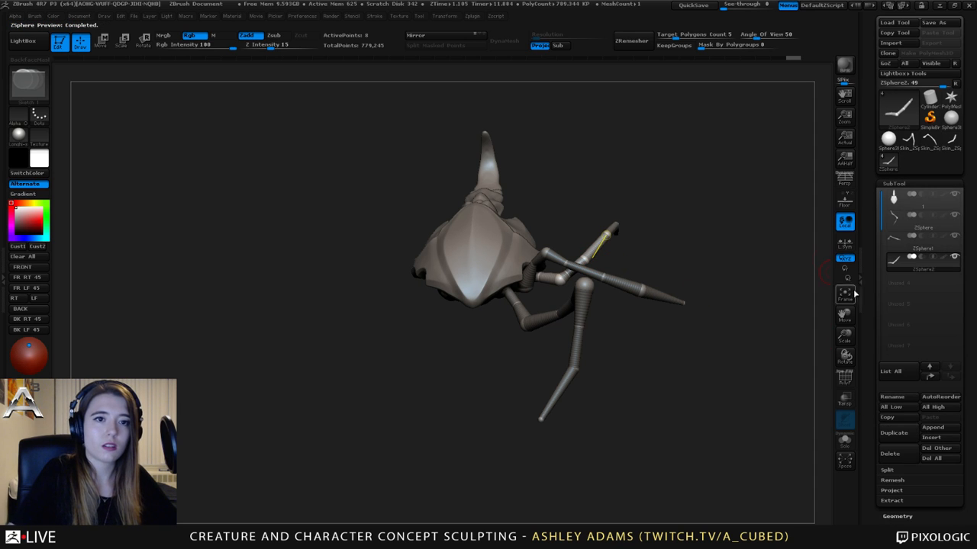
left_click(934, 428)
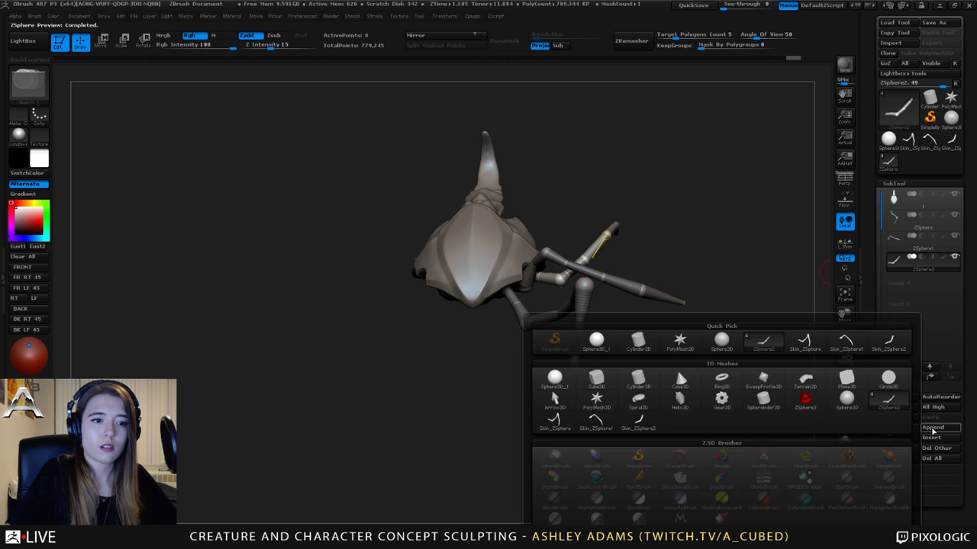
left_click(809, 345)
left_click(922, 427)
left_click(850, 348)
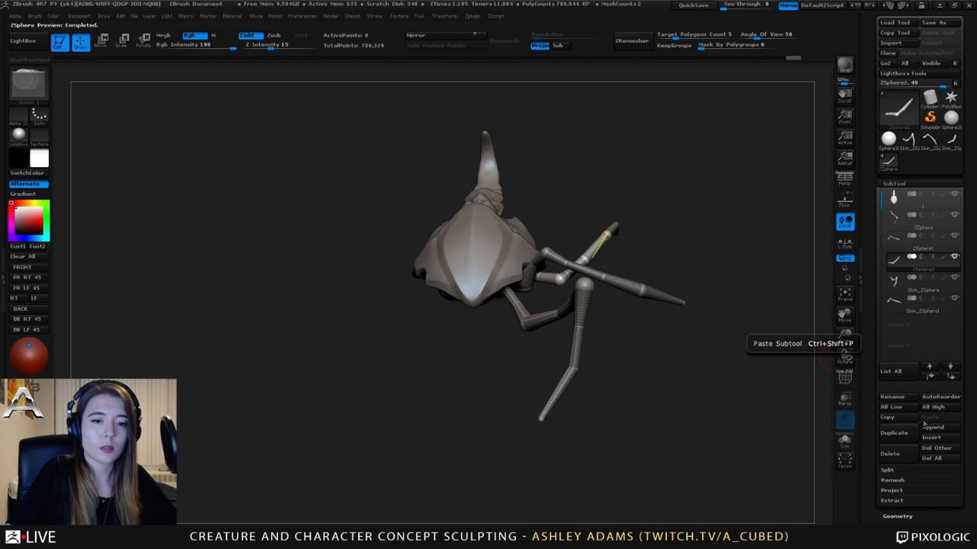
left_click(927, 428)
left_click(891, 348)
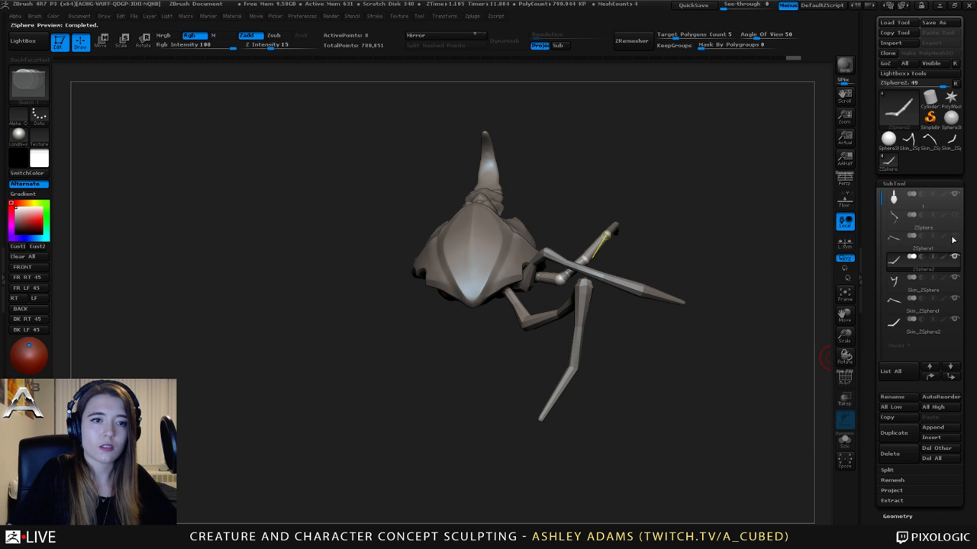
- Duplicate the Skin_ZSphere leg, mirror the copy to the other side of the body and merge both into one subtool
left_click(916, 280)
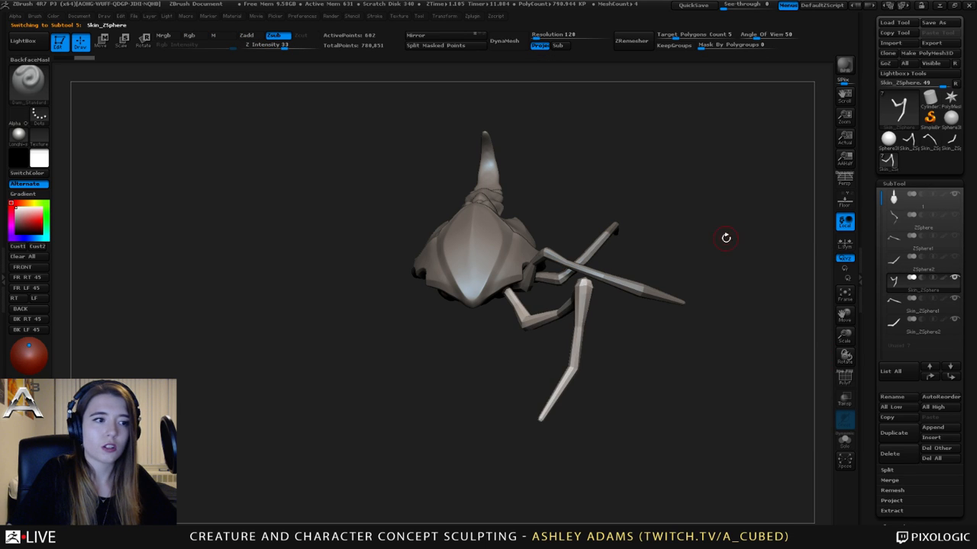
left_click_drag(725, 238, 489, 291)
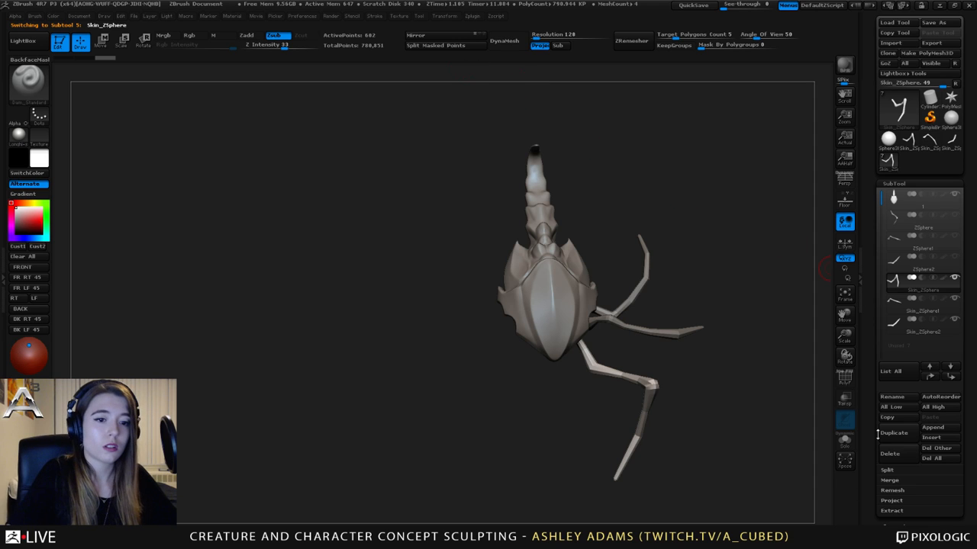
left_click(893, 432)
left_click(441, 33)
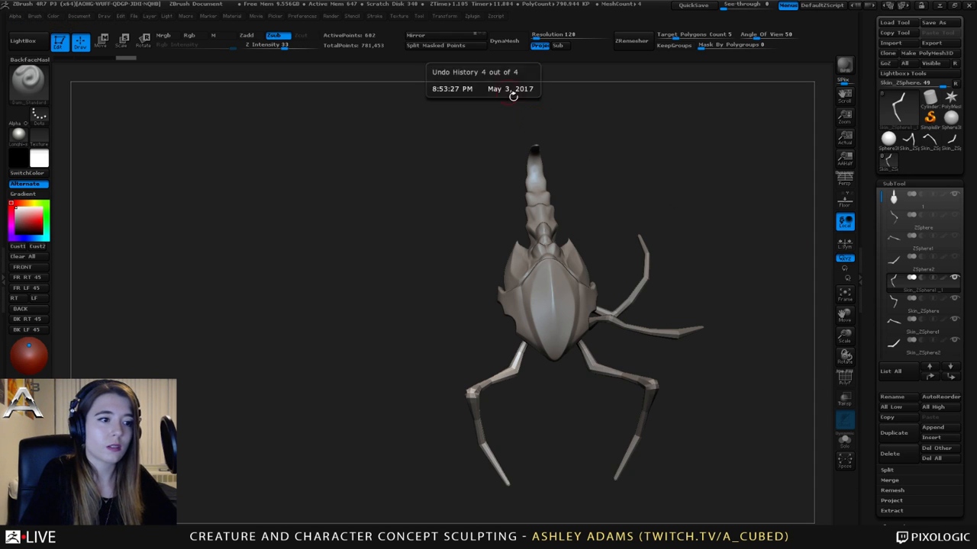
left_click(889, 480)
left_click(894, 490)
left_click(784, 510)
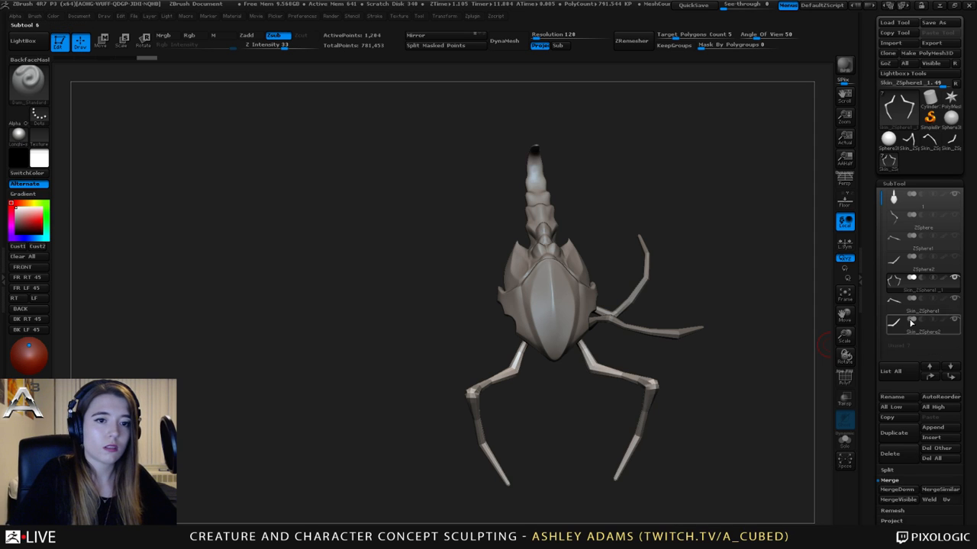
left_click(946, 376)
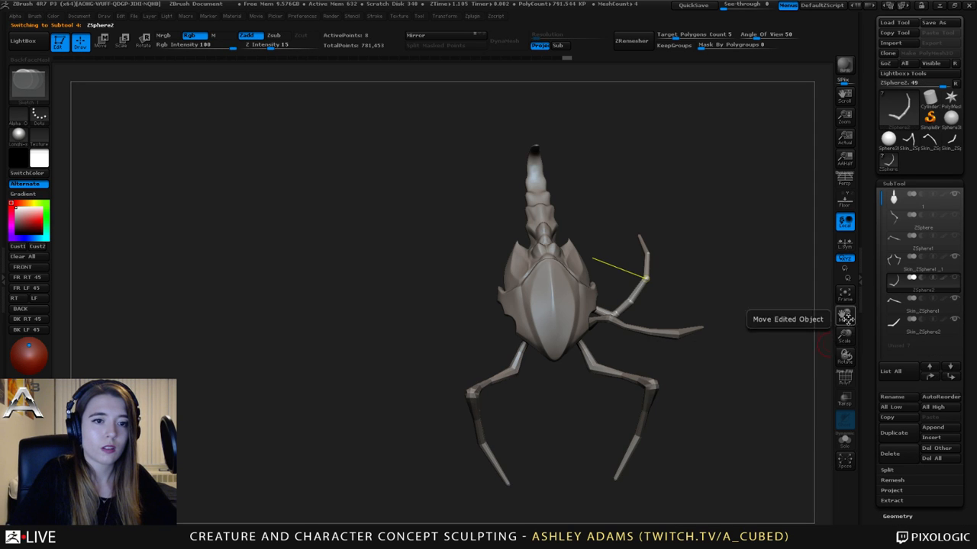
mouse_move(903, 243)
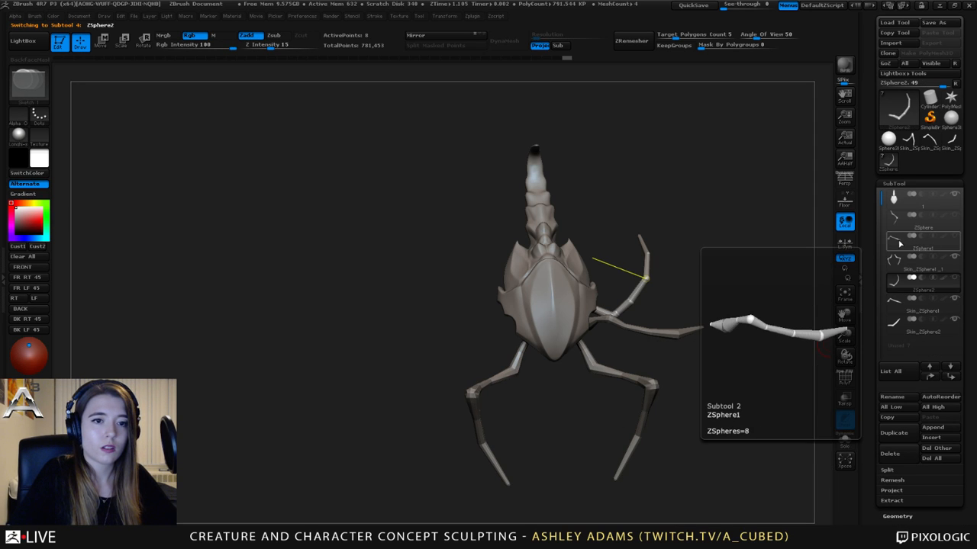
left_click(932, 377)
- Delete the three original leg subtools ZSphere, ZSphere1 and ZSphere2
mouse_move(897, 273)
left_click(900, 218)
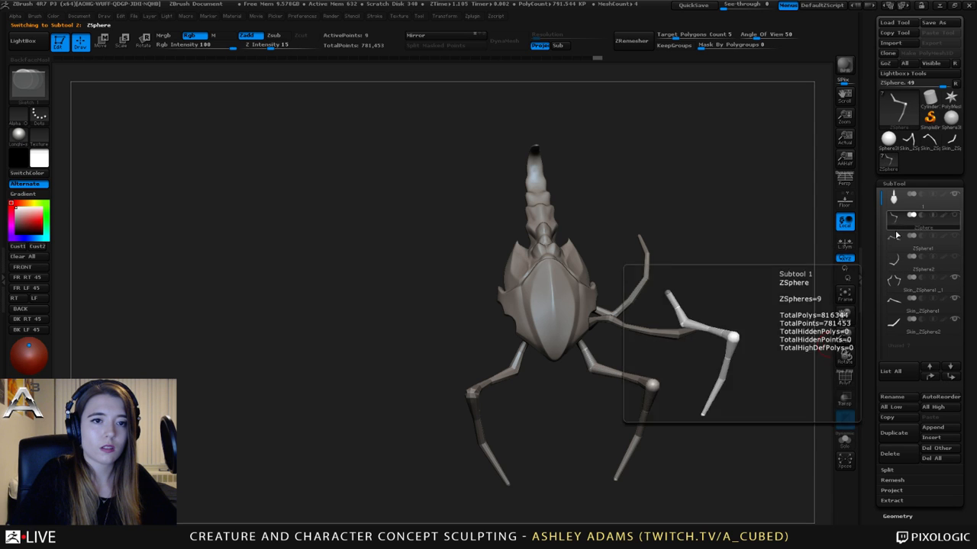
left_click(891, 455)
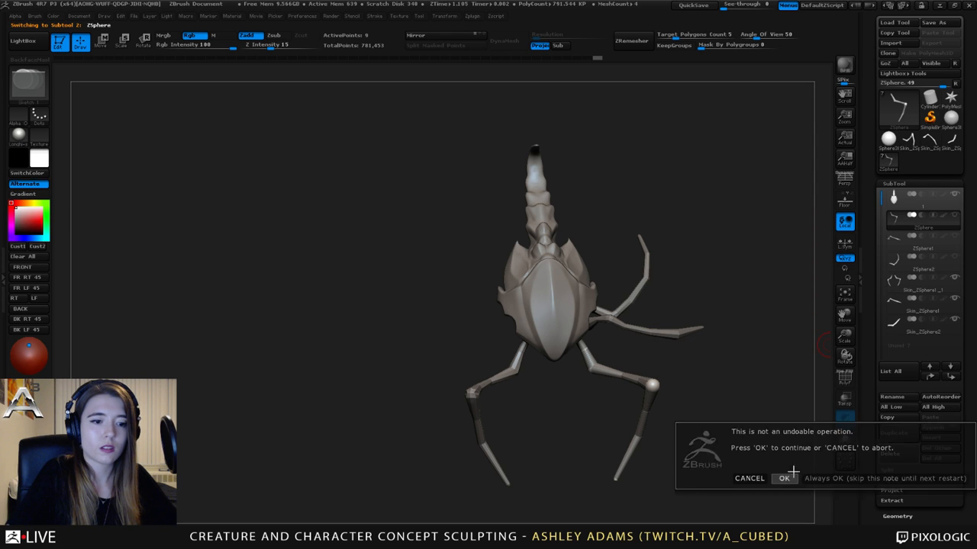
left_click(782, 477)
left_click(900, 455)
left_click(783, 477)
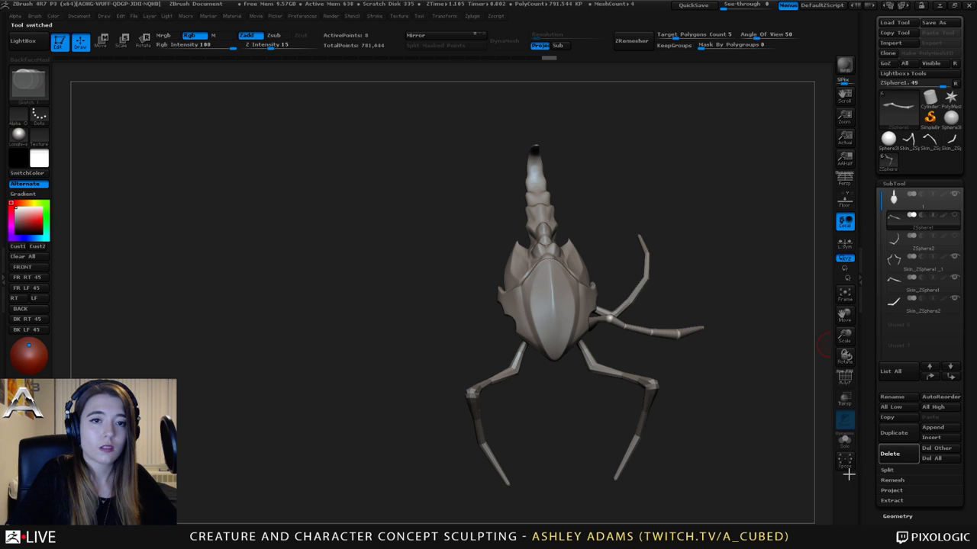
left_click(893, 455)
left_click(784, 477)
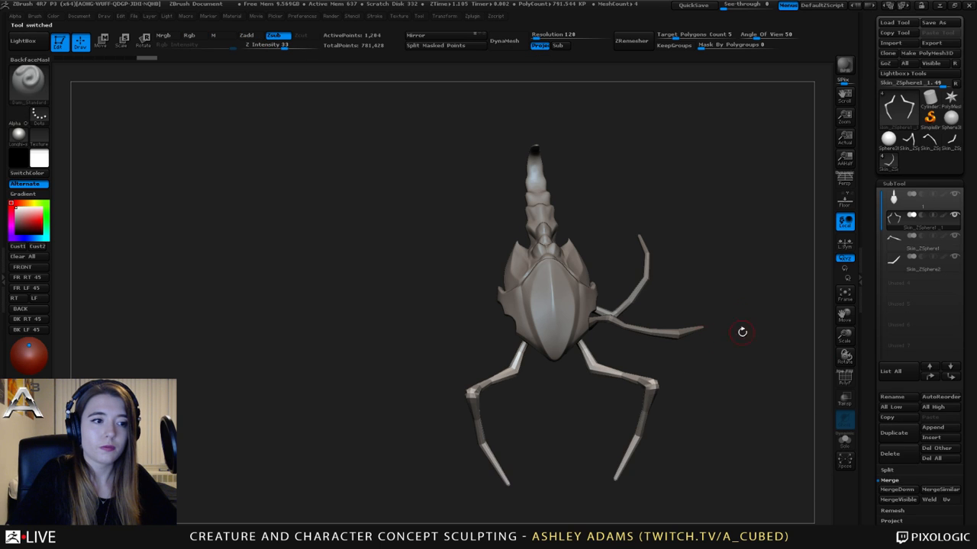
- Duplicate and mirror the middle leg Skin_ZSphere1, merging the two legs into one subtool
left_click(899, 244)
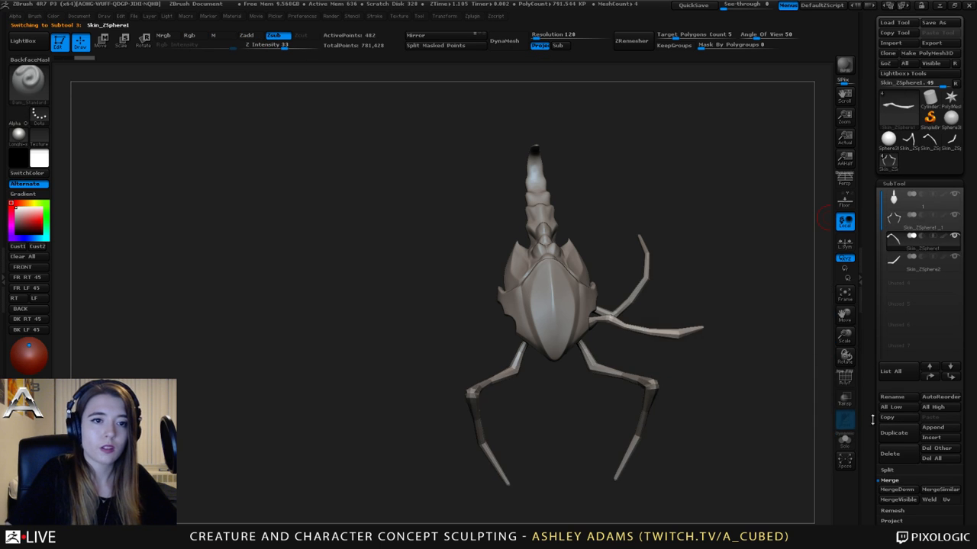
left_click(442, 35)
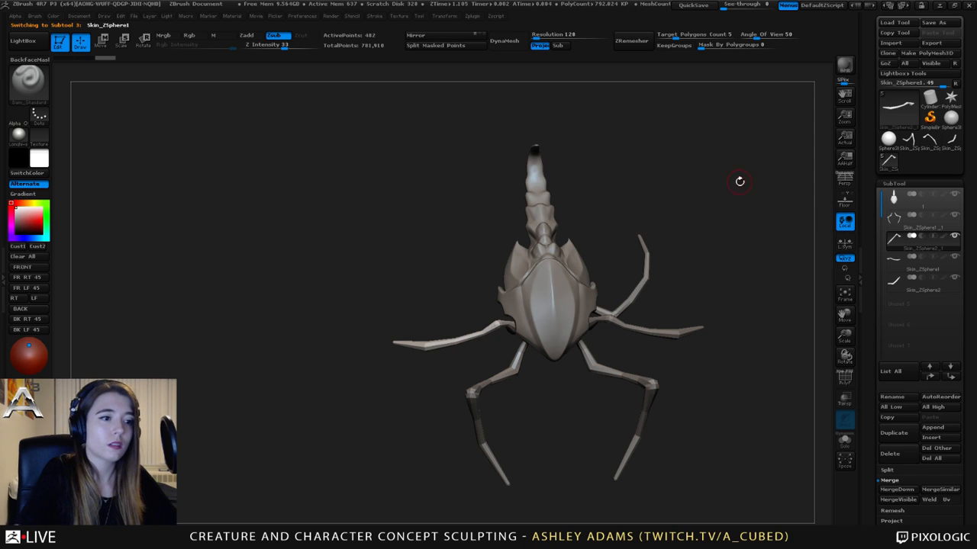
left_click(891, 481)
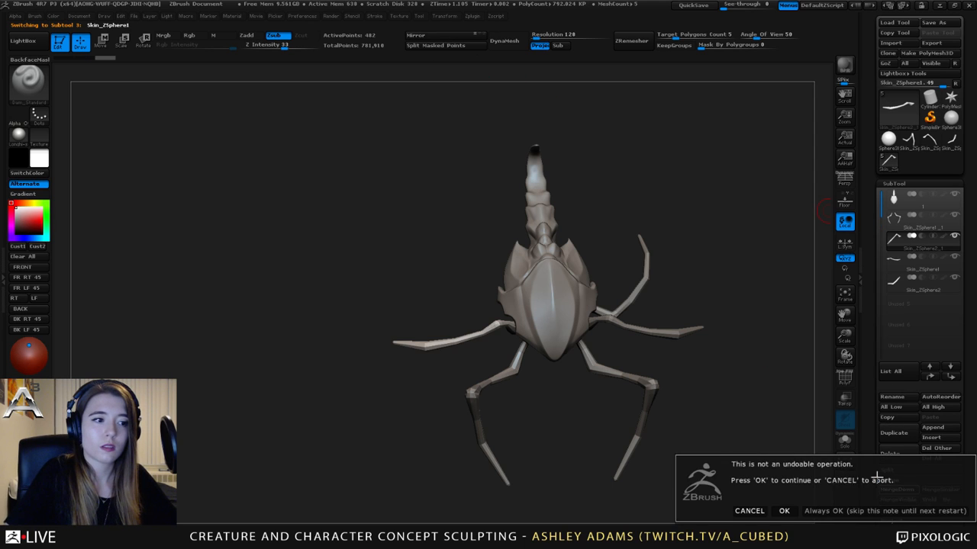
left_click(786, 510)
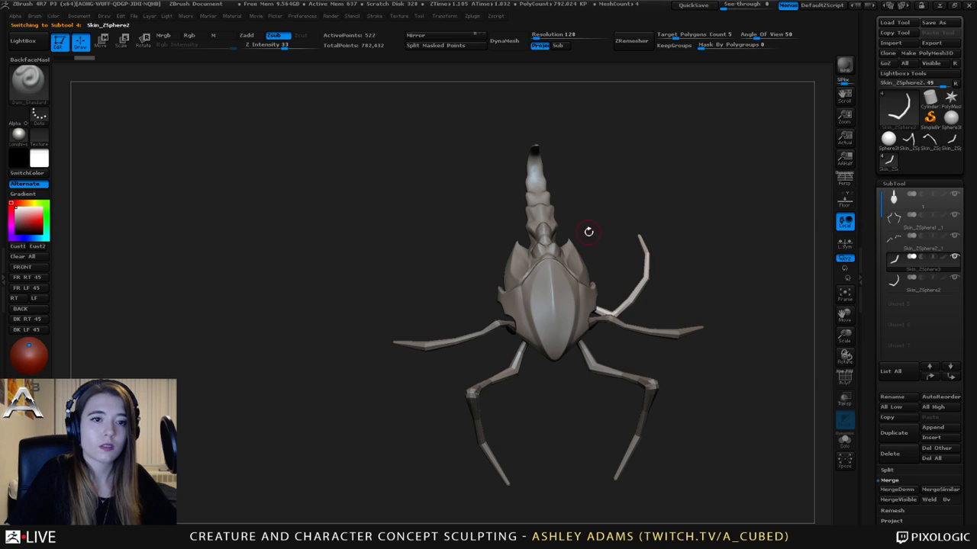
- Mirror a duplicate of the Skin_ZSphere2 leg across the body and merge the pair into one subtool
left_click(422, 36)
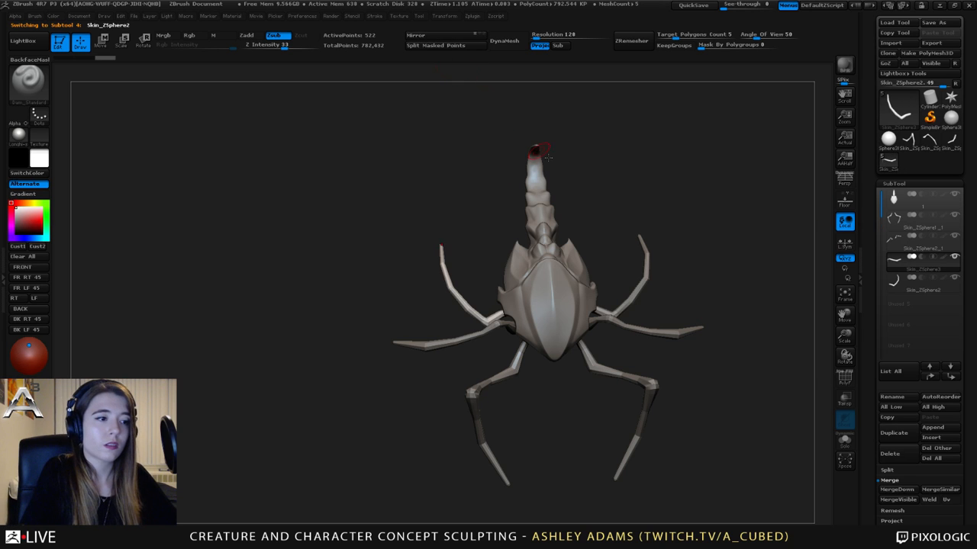
left_click(904, 494)
left_click(785, 510)
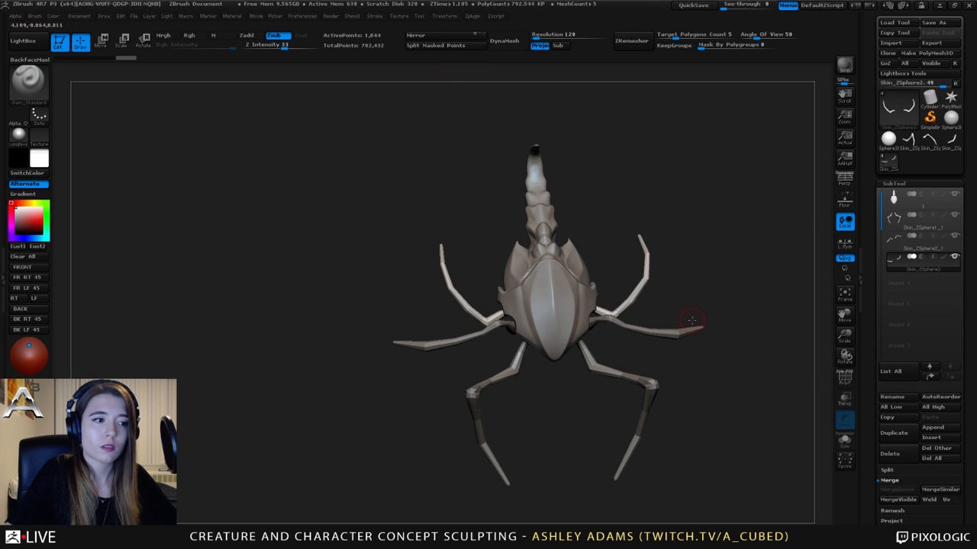
- Try duplicating the leg pair nearest the tail with the Move transpose line, shifting the copy along the body, and undo it
mouse_move(687, 339)
left_mouse_down()
mouse_move(673, 310)
mouse_move(664, 332)
mouse_move(634, 151)
left_mouse_up()
key("w")
left_click_drag(614, 243, 624, 216, "ctrl")
key("ctrl+z")
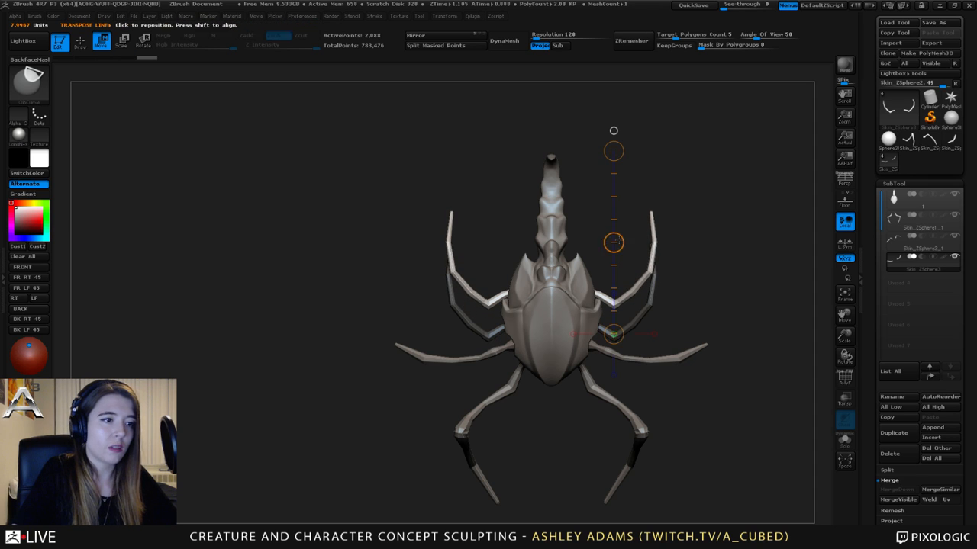
left_click_drag(615, 243, 609, 138, "ctrl")
key("ctrl+z")
key("ctrl+z")
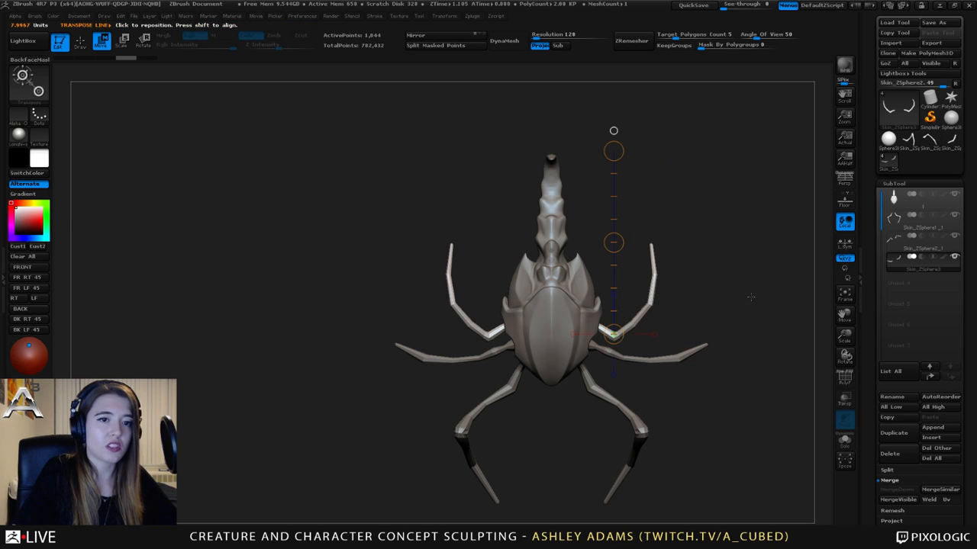
- Try two successive transpose copies of the same leg pair toward the tail tip and undo all of them
left_click_drag(614, 243, 620, 190, "ctrl")
left_click_drag(614, 243, 615, 157, "ctrl")
key("ctrl+z")
key("ctrl+z")
key("ctrl+z")
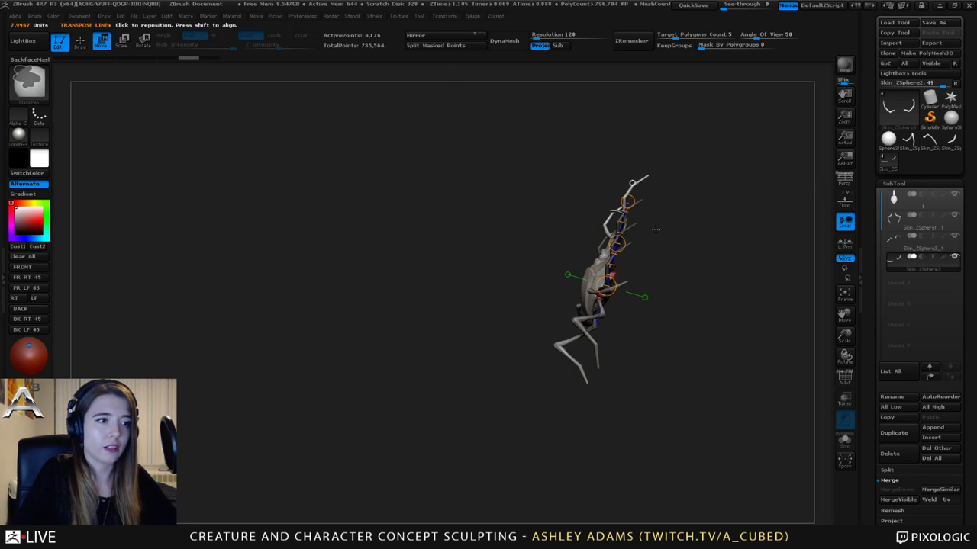
key("ctrl+z")
key("ctrl+z")
key("ctrl+z")
key("ctrl+z")
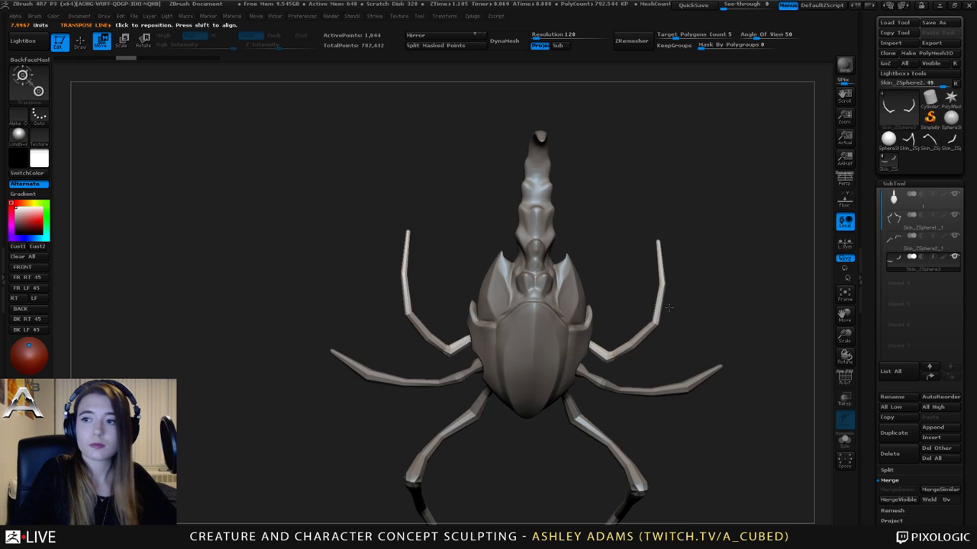
- Duplicate the leg pair nearest the tail with the Move transpose line and split the masked points into a separate subtool
key("ctrl+z")
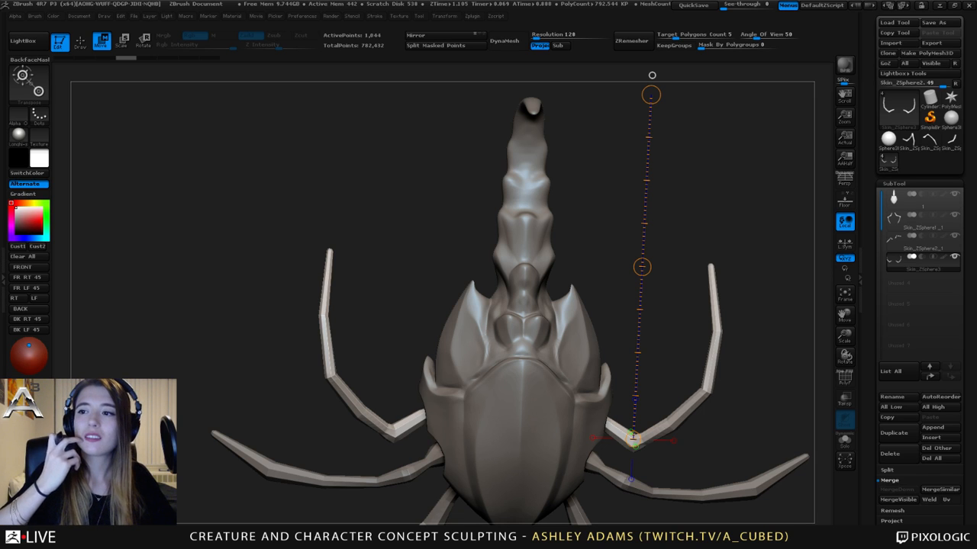
left_click_drag(579, 229, 625, 270)
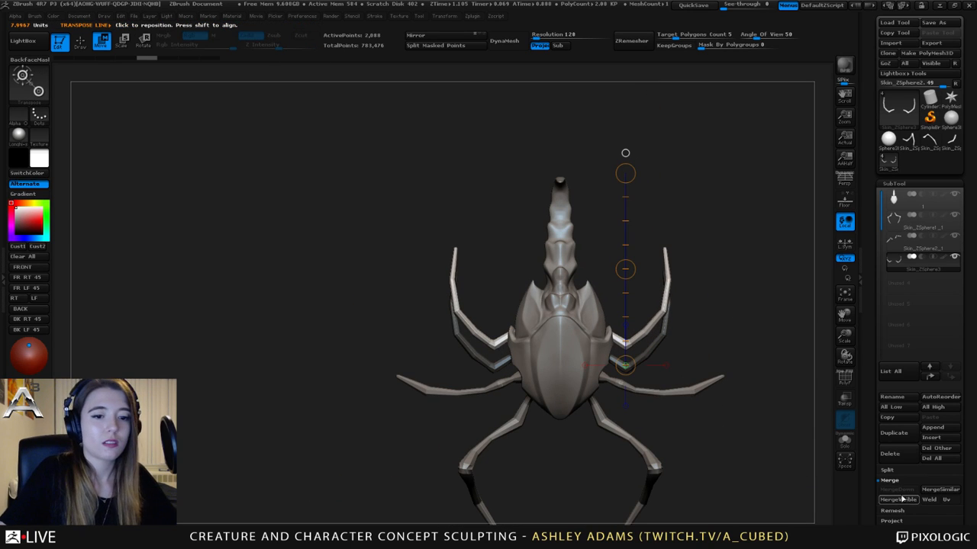
left_click(887, 469)
left_click(908, 520)
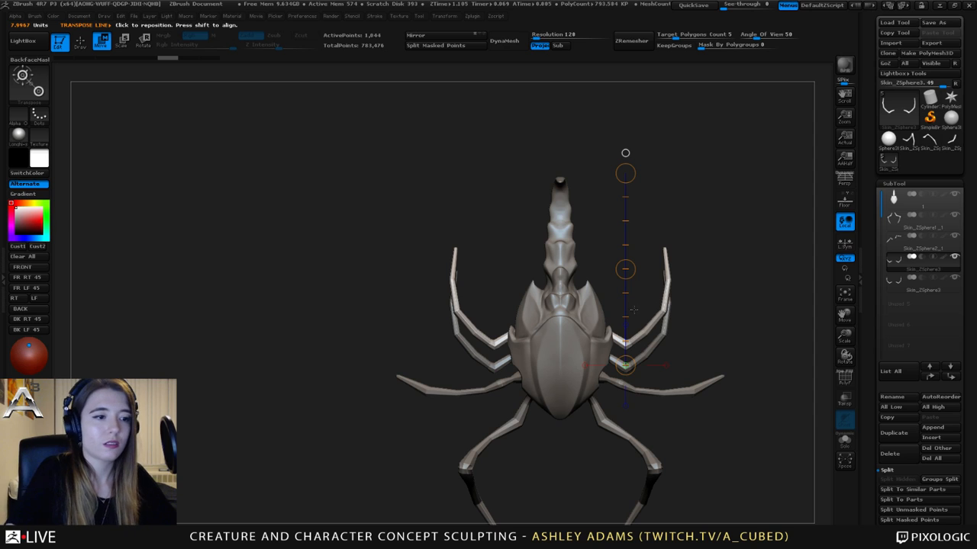
- Try repositioning and scaling down the separated leg pair, and undo those changes
mouse_move(608, 336)
left_mouse_down("shift")
mouse_move(608, 153)
mouse_move(579, 309)
left_mouse_up("shift")
key("e")
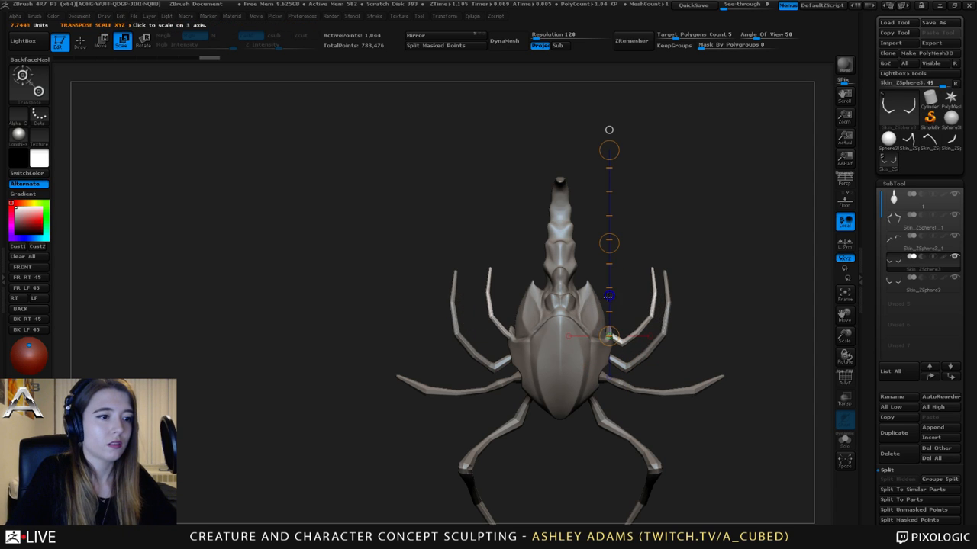
key("ctrl+z")
key("ctrl+z")
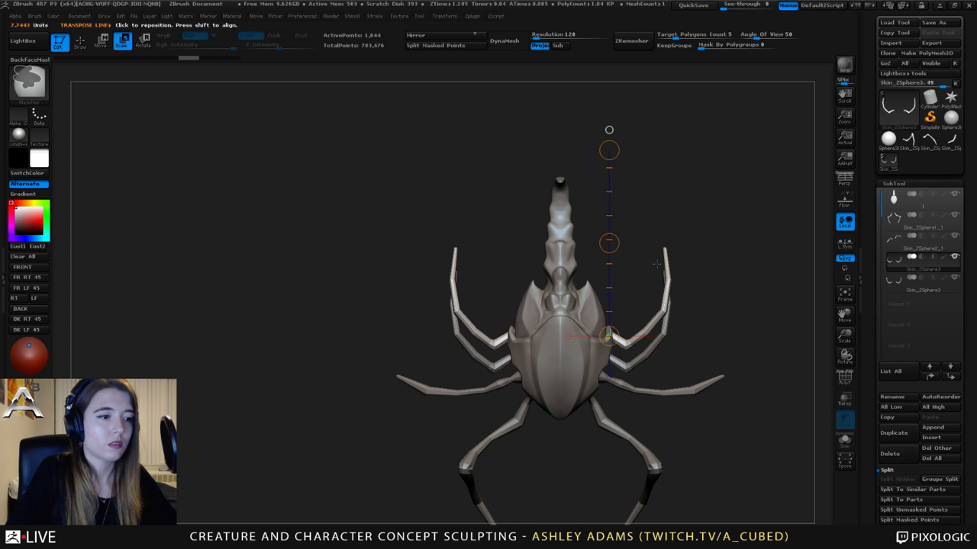
key("ctrl+z")
key("ctrl+z")
key("ctrl+z")
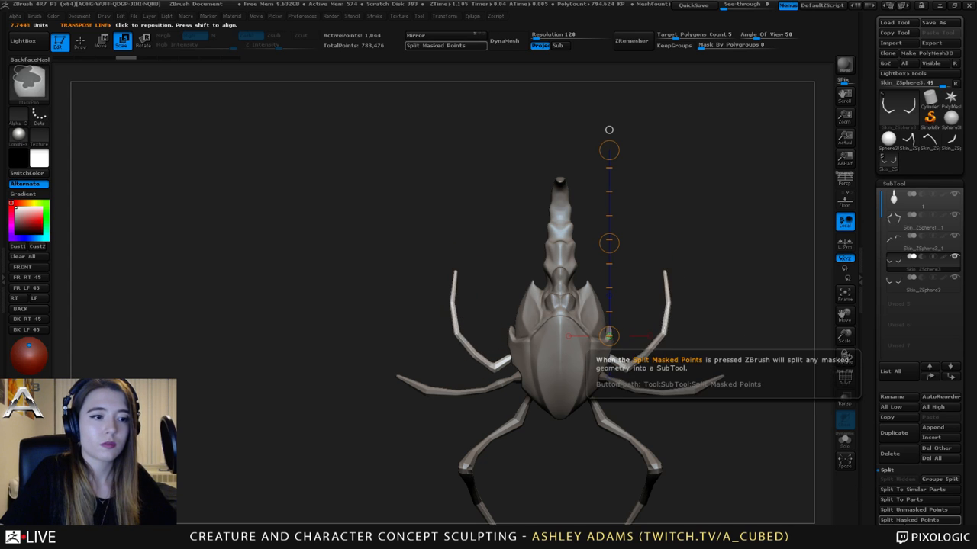
- Select the lowest Skin_ZSphere3 subtool and move its leg pair along the body toward the tail
left_click(899, 284)
left_click(899, 285)
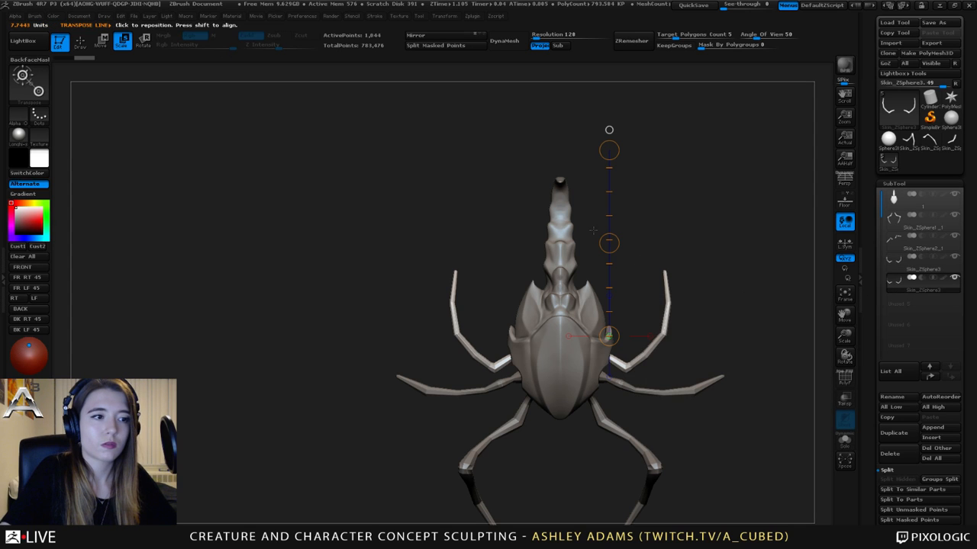
left_click_drag(609, 243, 614, 204)
key("ctrl+z")
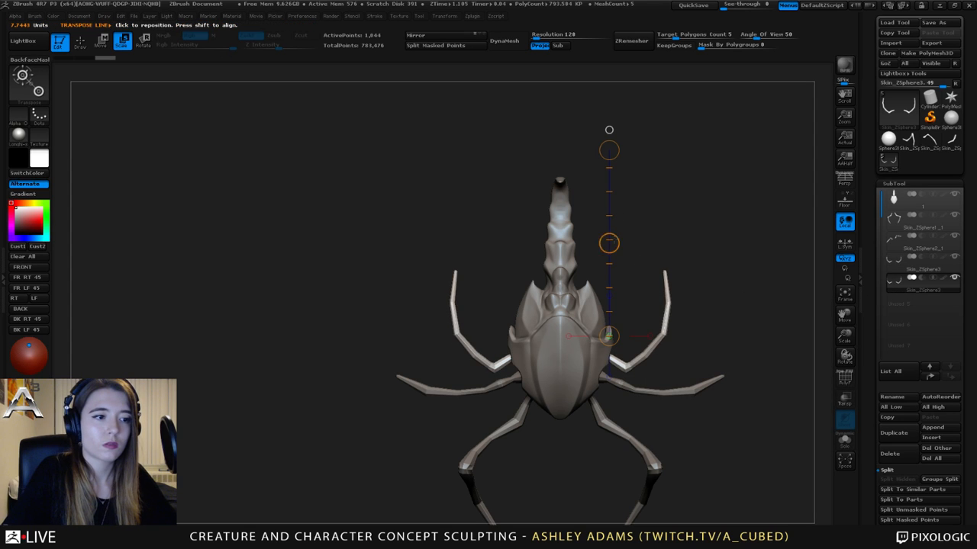
left_click_drag(609, 335, 609, 151)
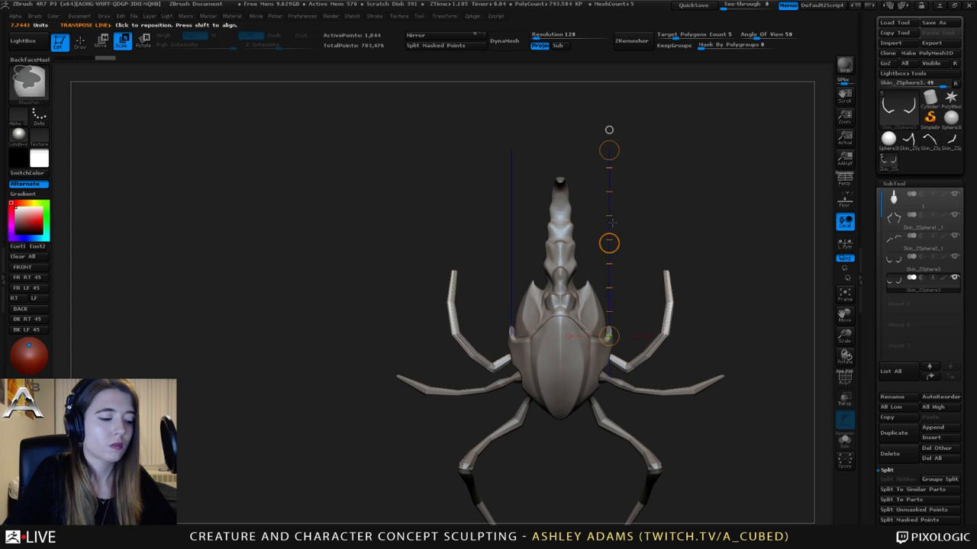
key("w")
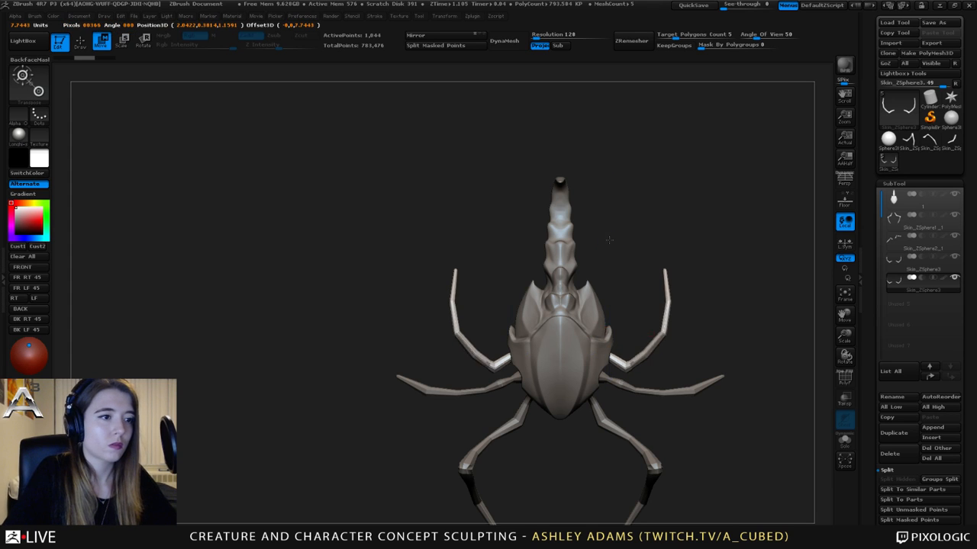
left_click_drag(609, 243, 624, 287, "ctrl")
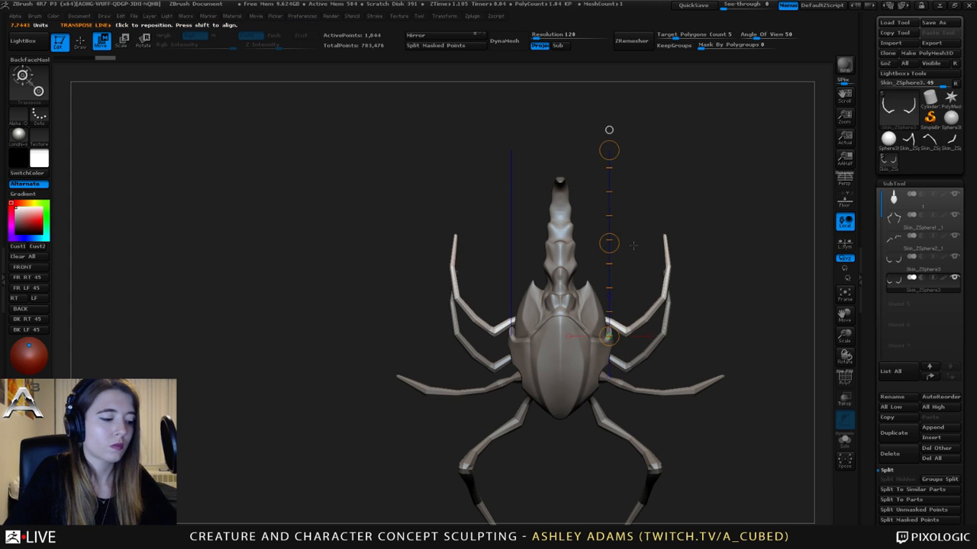
- Scale down the duplicated leg pair and adjust its position against the body from the side
key("e")
left_click_drag(609, 150, 661, 271)
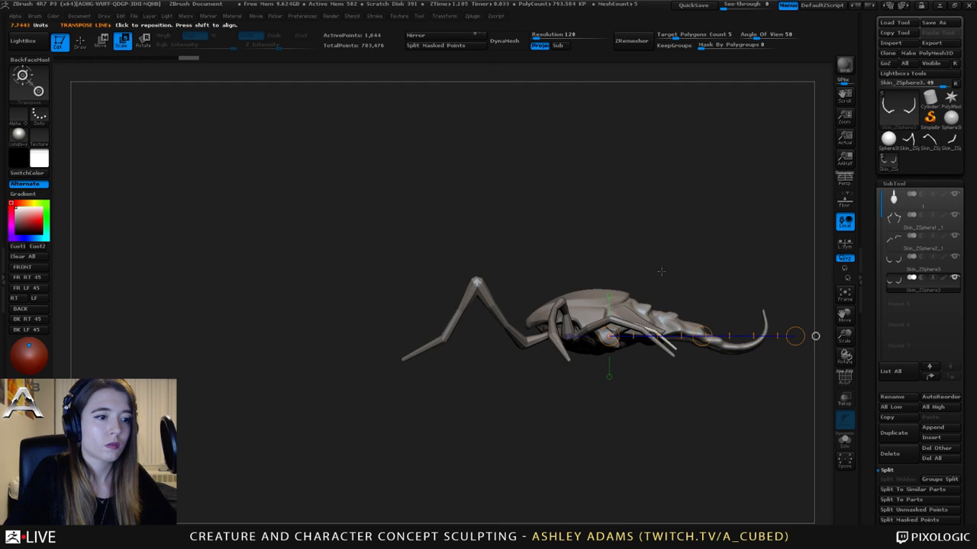
key("w")
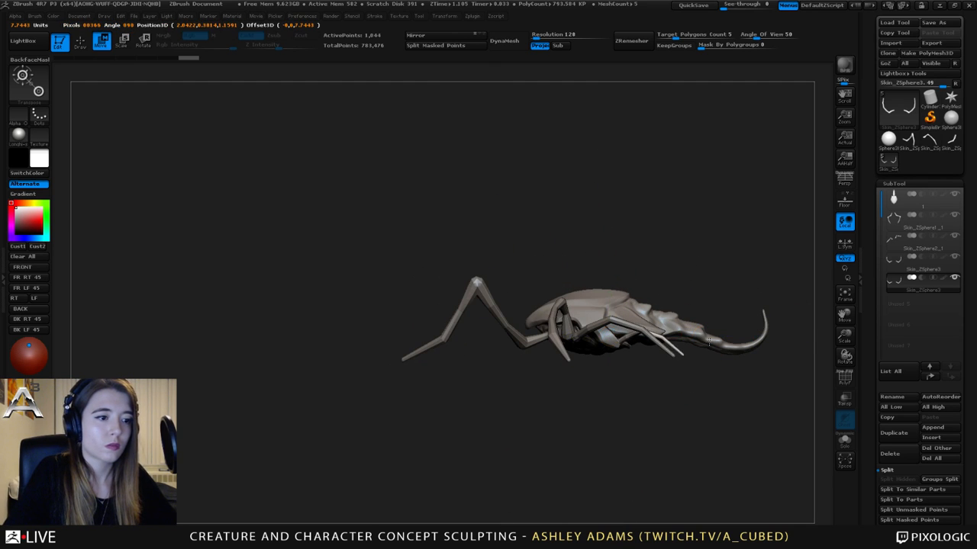
left_click_drag(623, 339, 623, 336)
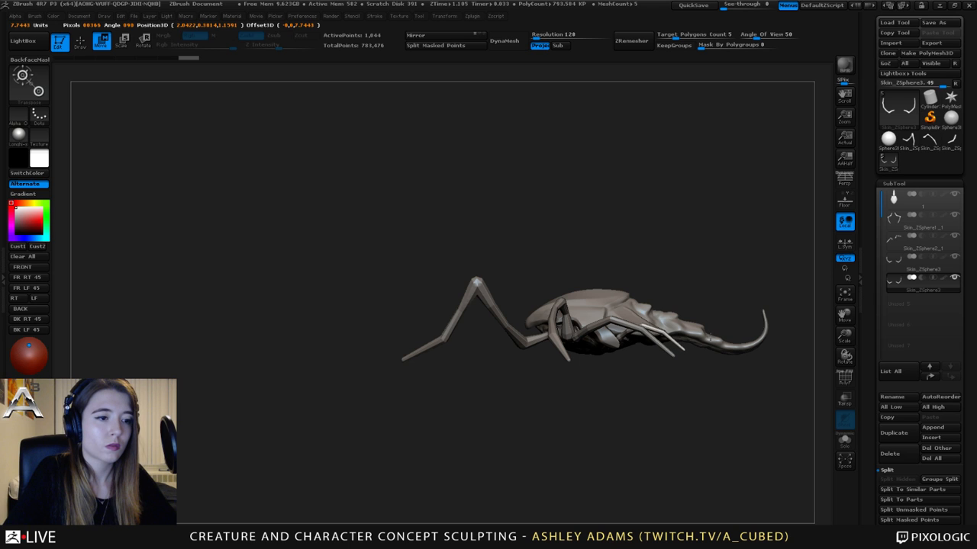
left_click_drag(709, 337, 711, 338)
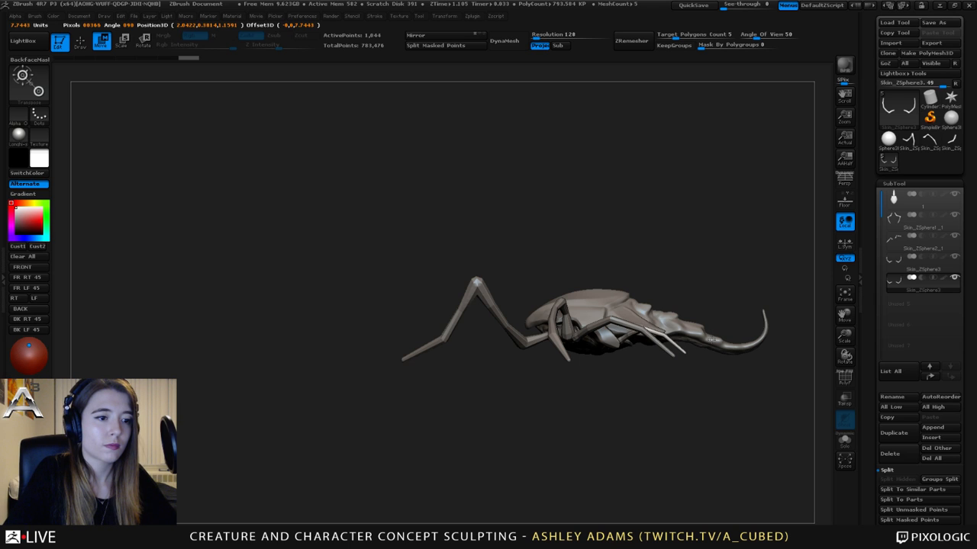
mouse_move(794, 336)
left_mouse_down()
mouse_move(687, 305)
mouse_move(793, 267)
mouse_move(713, 289)
left_mouse_up()
- Pull the bases of the small rear legs into the underside of the body with the SnakeHook brush
key("q")
key("space")
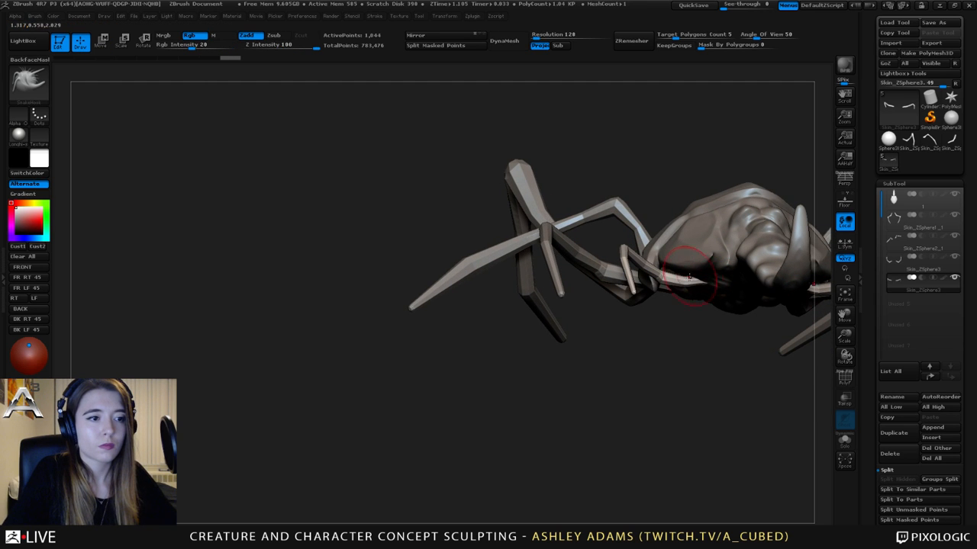
left_click_drag(713, 288, 672, 278)
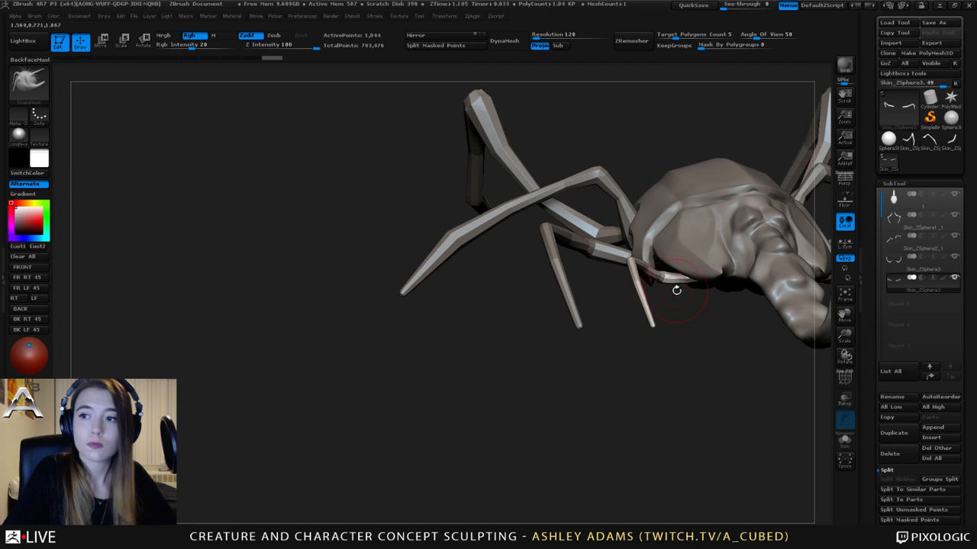
mouse_move(676, 283)
left_mouse_down()
mouse_move(688, 292)
mouse_move(650, 264)
left_mouse_up()
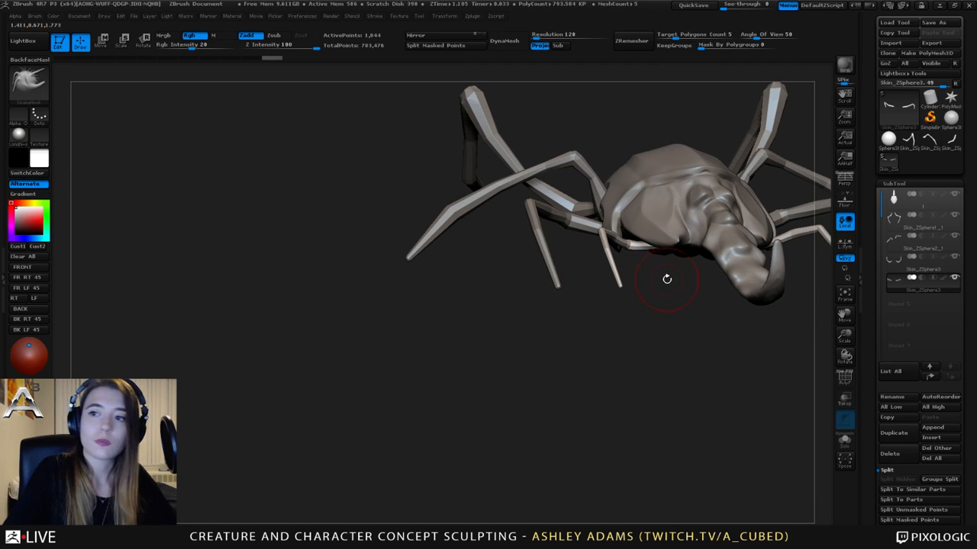
left_click_drag(539, 218, 627, 237)
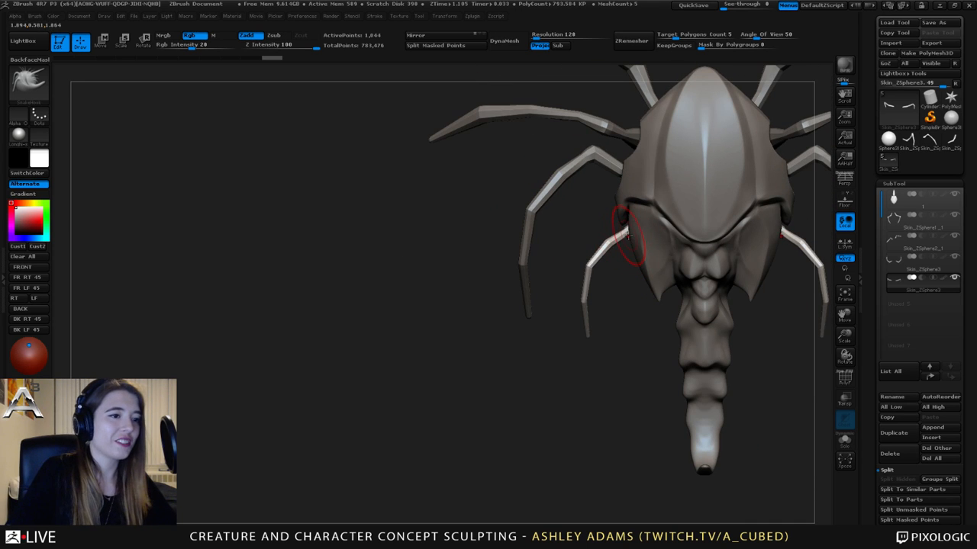
left_click_drag(619, 233, 615, 310)
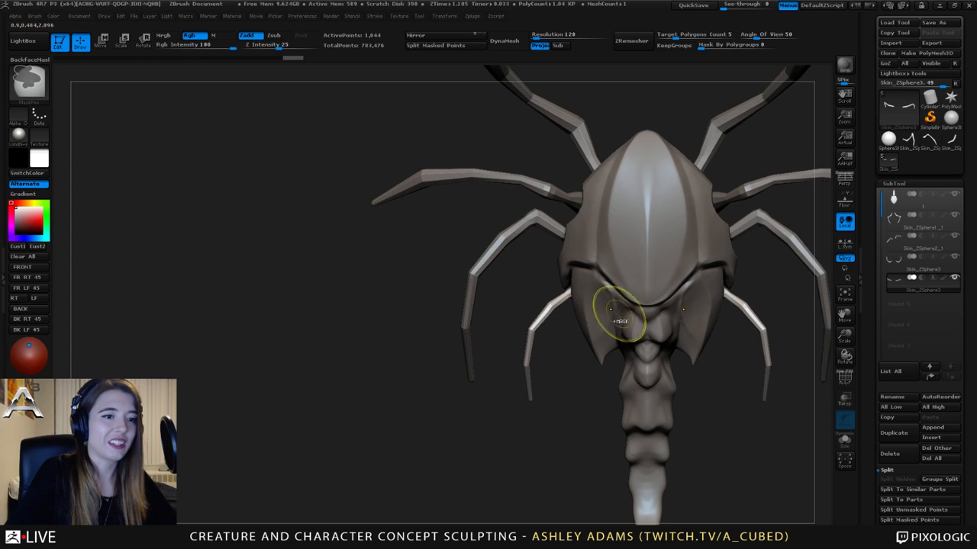
mouse_move(645, 244)
left_mouse_down()
mouse_move(639, 254)
mouse_move(653, 221)
mouse_move(641, 325)
left_mouse_up()
key("space")
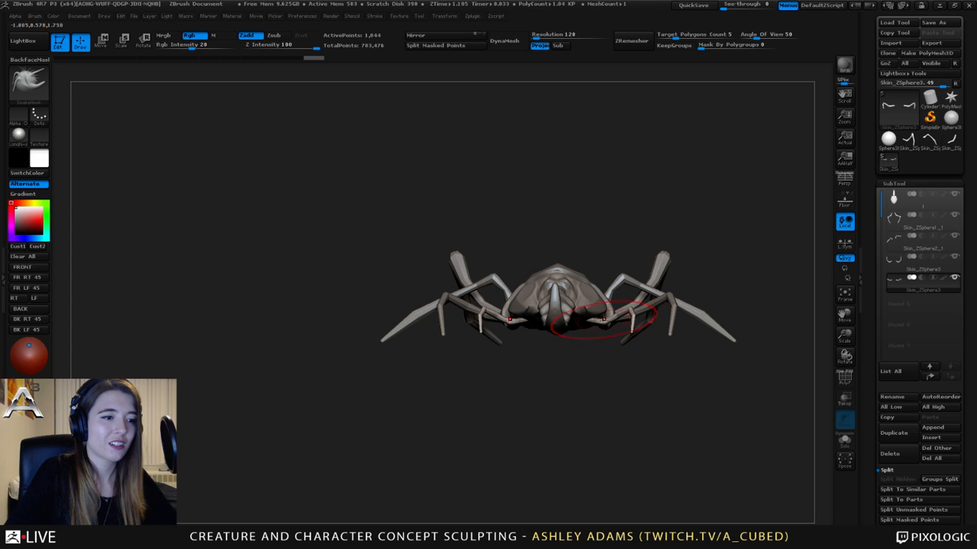
key("space")
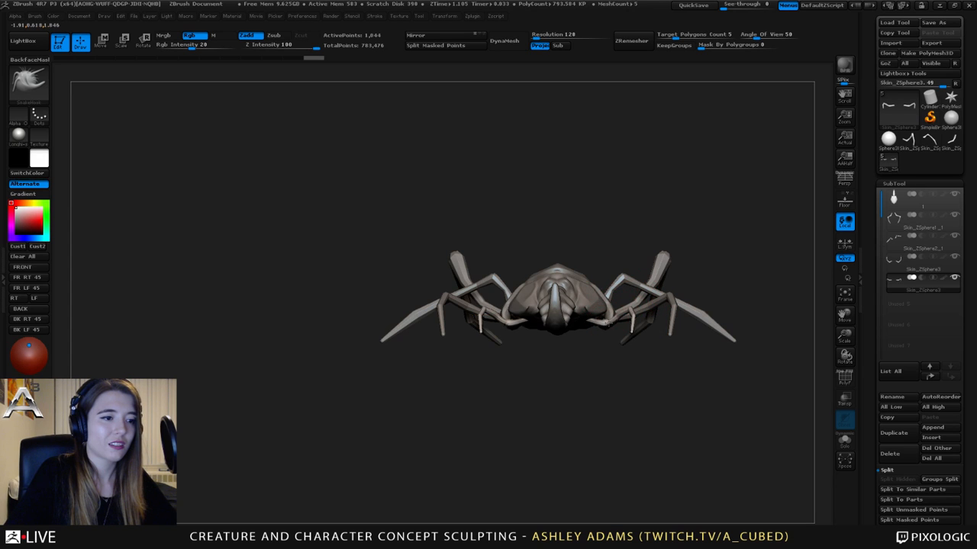
left_click_drag(489, 328, 595, 355)
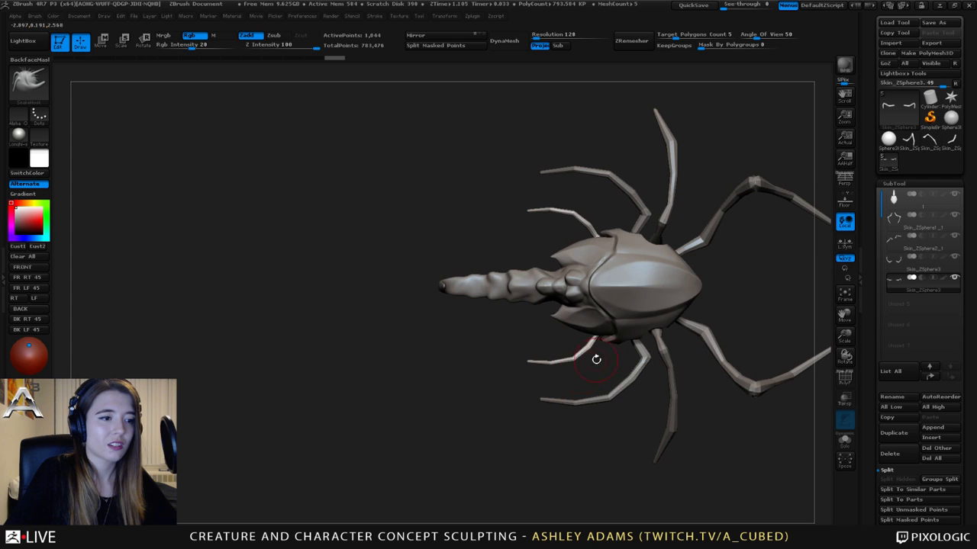
- Move the small rear leg pair closer to the tail and rotate it so the leg tips angle inward
key("w")
left_click_drag(510, 339, 490, 330)
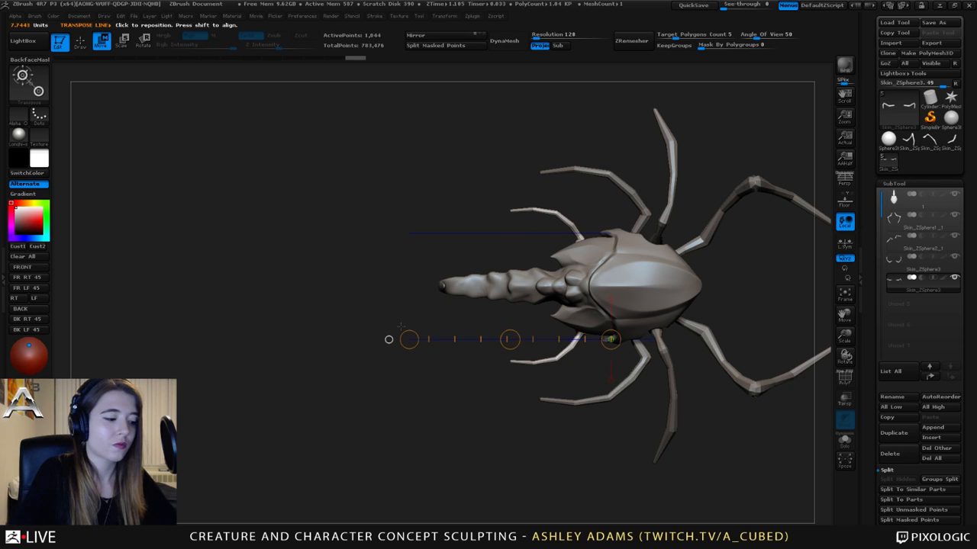
key("r")
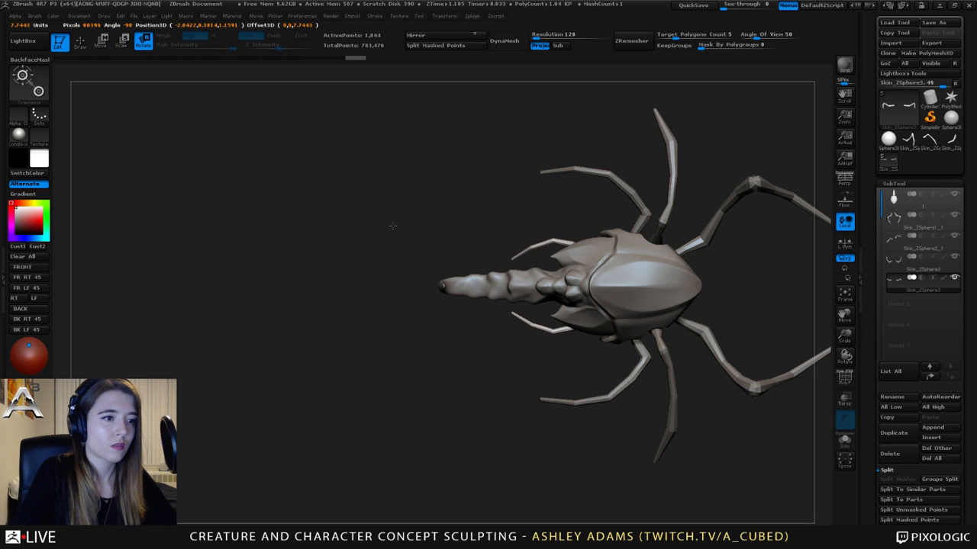
key("w")
left_click_drag(510, 233, 502, 234)
left_click_drag(560, 192, 614, 197)
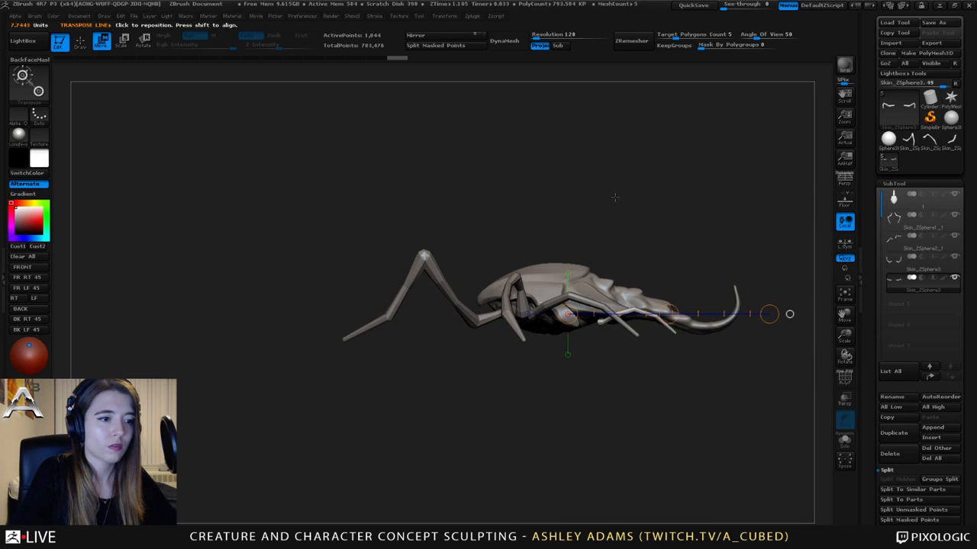
- Refine the small rear legs with the SnakeHook brush, seating their bases under the shell beside the tail
key("q")
mouse_move(638, 272)
left_mouse_down()
mouse_move(603, 229)
mouse_move(644, 343)
left_mouse_up()
key("space")
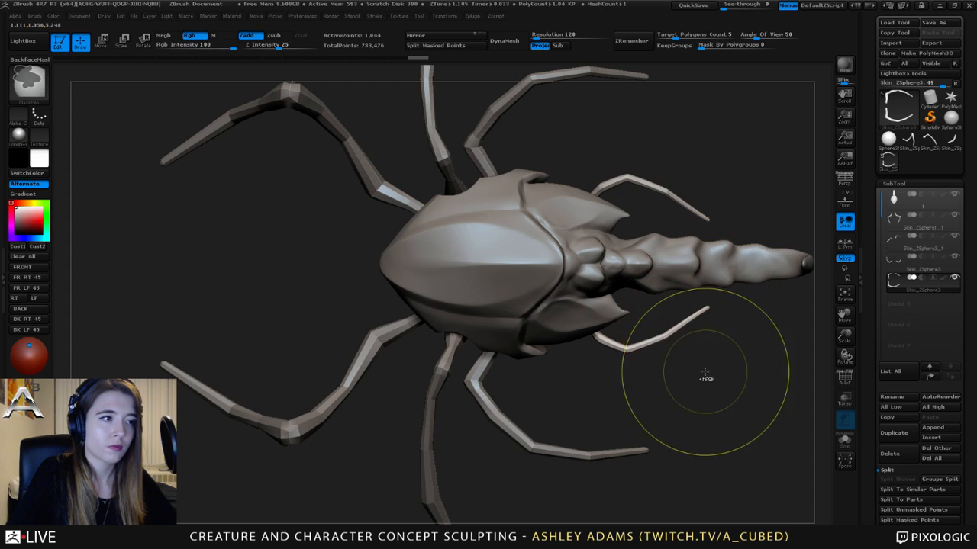
right_click_drag(704, 375, 668, 272, "ctrl")
left_click_drag(667, 271, 624, 267)
mouse_move(624, 267)
right_mouse_down()
mouse_move(558, 296)
mouse_move(581, 257)
right_mouse_up()
right_click(557, 296)
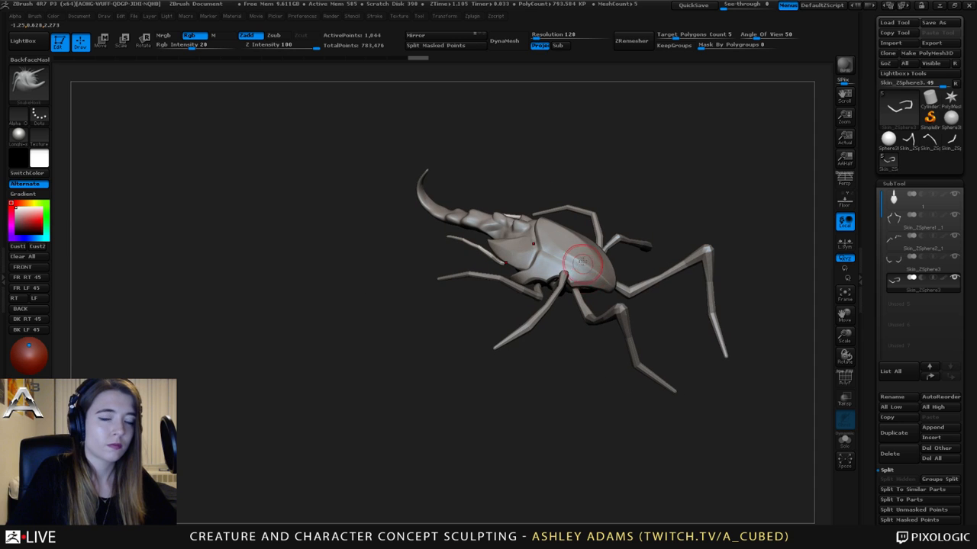
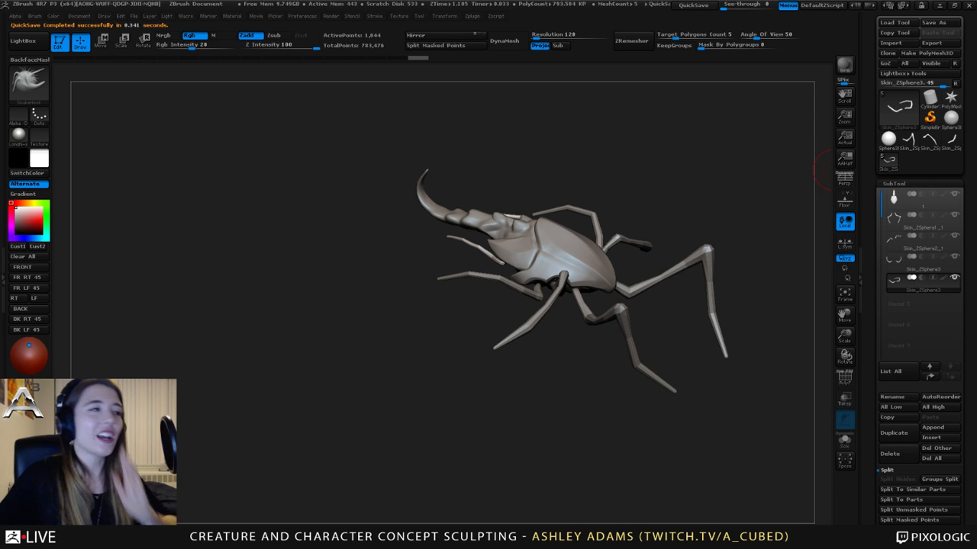
- Examine the arrangement of all four leg pairs from above and from the front of the creature
mouse_move(504, 190)
left_mouse_down()
mouse_move(566, 215)
mouse_move(592, 265)
left_mouse_up()
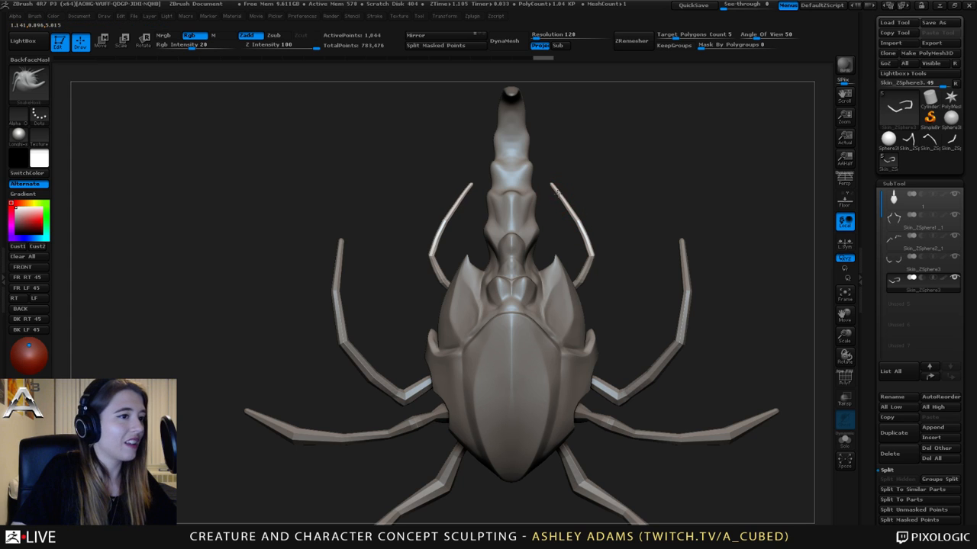
mouse_move(571, 331)
left_mouse_down("alt")
mouse_move(572, 240)
mouse_move(593, 289)
mouse_move(578, 353)
mouse_move(578, 253)
mouse_move(607, 244)
left_mouse_up("alt")
key("space")
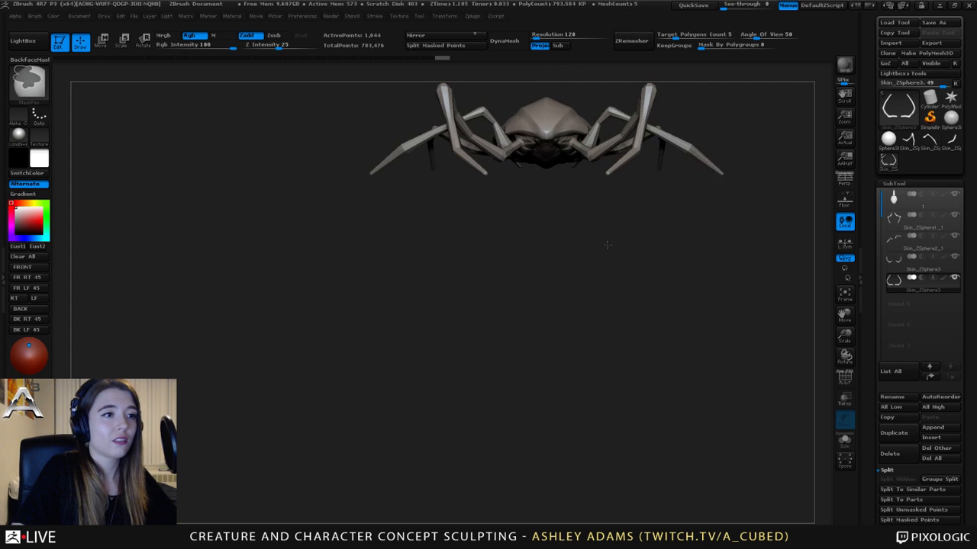
right_click_drag(606, 244, 611, 264, "ctrl")
mouse_move(617, 197)
right_mouse_down("alt")
mouse_move(623, 286)
mouse_move(606, 290)
right_mouse_up("alt")
mouse_move(568, 212)
right_mouse_down("alt")
mouse_move(597, 256)
mouse_move(615, 260)
right_mouse_up("alt")
key("space")
left_click_drag(627, 257, 611, 257)
- Select the front leg pair Skin_ZSphere1_1 and subdivide it into a smooth, denser mesh
left_click(618, 275, "alt")
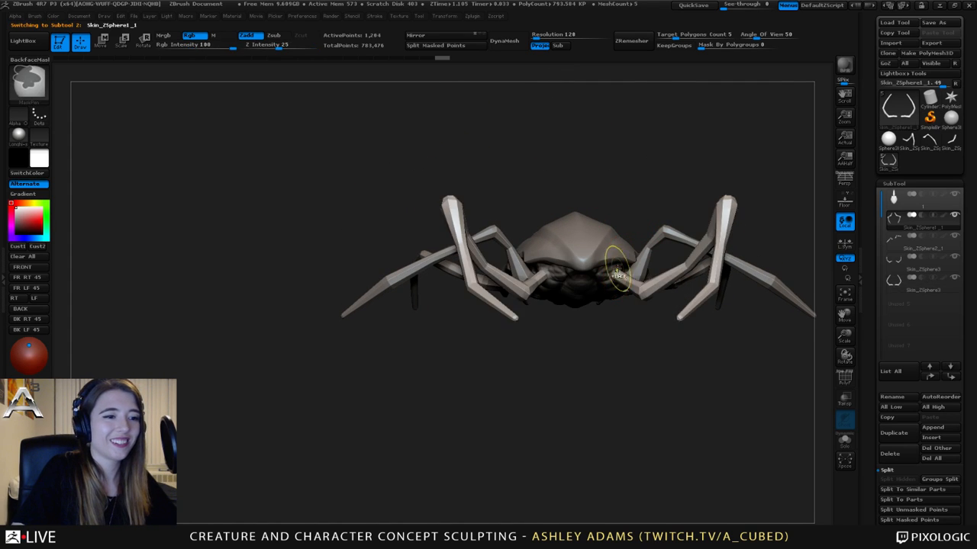
mouse_move(618, 275)
right_mouse_down("ctrl")
mouse_move(615, 290)
mouse_move(585, 263)
right_mouse_up("ctrl")
key("space")
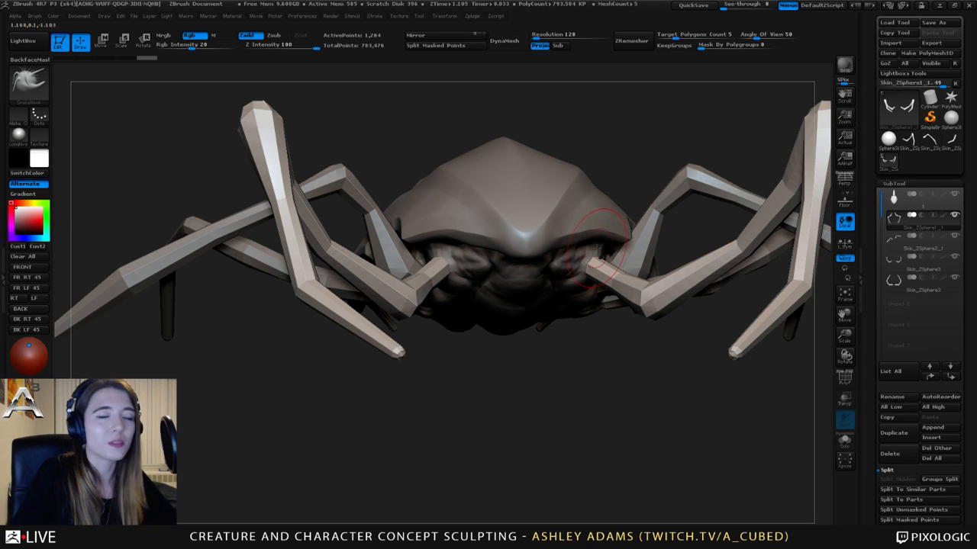
right_click_drag(598, 252, 563, 255, "alt")
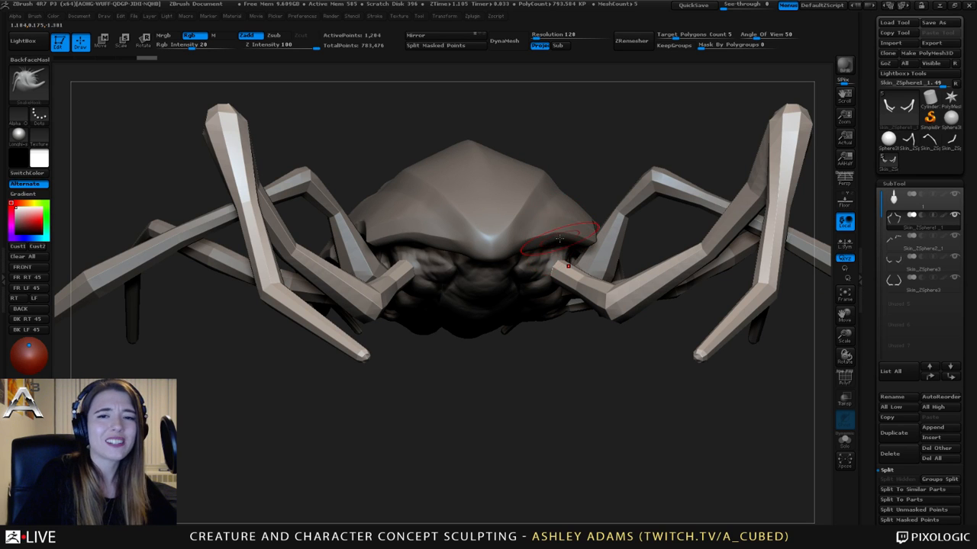
mouse_move(547, 238)
right_mouse_down()
mouse_move(569, 322)
mouse_move(557, 263)
mouse_move(570, 191)
mouse_move(549, 195)
mouse_move(537, 266)
mouse_move(633, 283)
mouse_move(574, 257)
right_mouse_up()
key("ctrl+d")
key("ctrl+d")
- Adjust the bases of the smoothed front legs with the SnakeHook brush where they meet the body
key("space")
left_click_drag(575, 254, 586, 255)
mouse_move(586, 259)
right_mouse_down("alt")
mouse_move(519, 258)
mouse_move(538, 254)
right_mouse_up("alt")
key("space")
left_click_drag(533, 252, 524, 253)
mouse_move(524, 256)
right_mouse_down()
mouse_move(492, 266)
mouse_move(535, 272)
mouse_move(509, 263)
right_mouse_up()
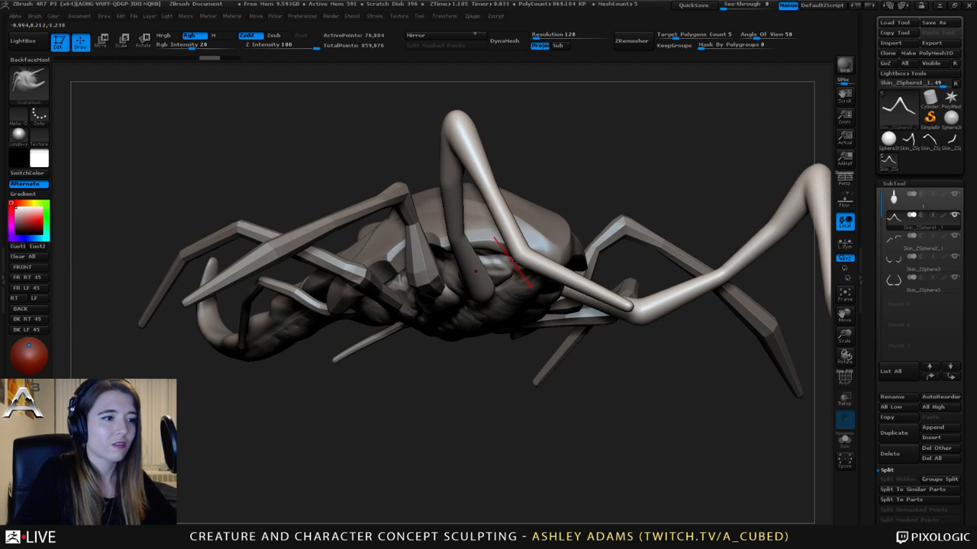
- Try to thicken the lower joints of the smoothed front legs with the Inflat brush
left_click_drag(469, 240, 430, 201)
right_click_drag(432, 205, 441, 248)
key("ctrl+z")
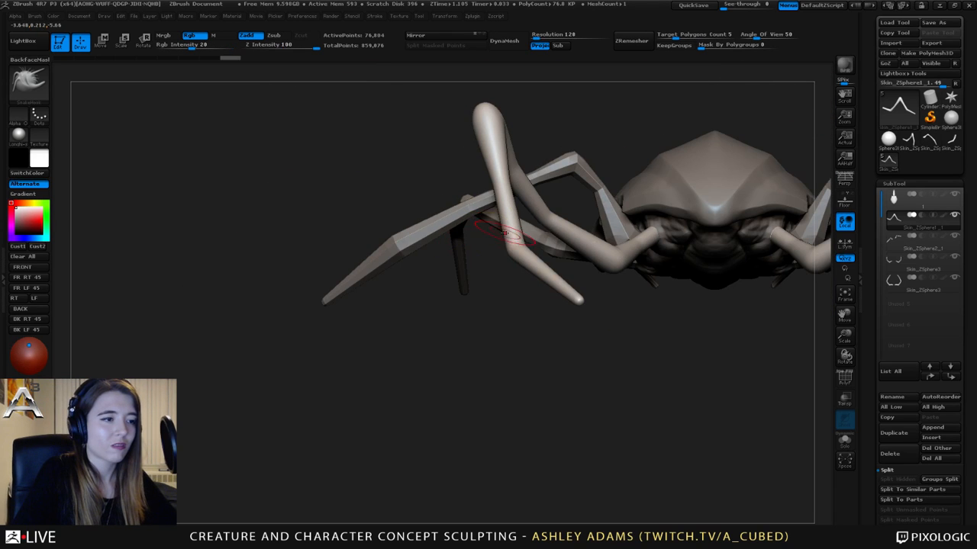
key("space")
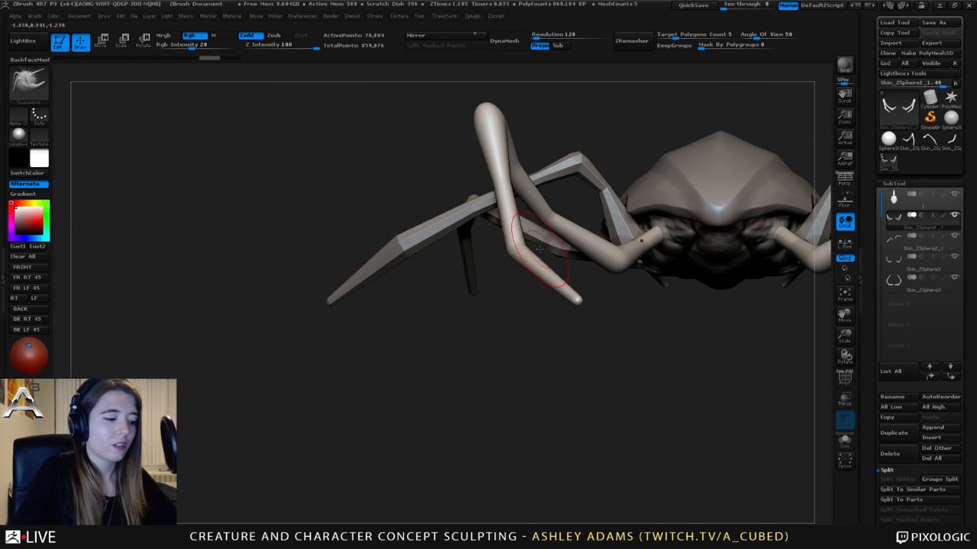
key("b")
key("i")
key("n")
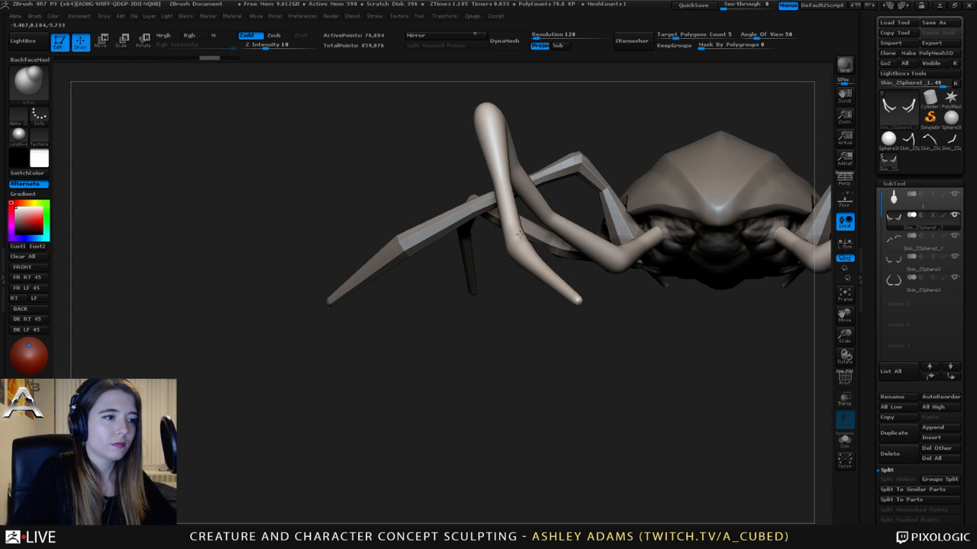
left_click_drag(567, 282, 539, 240, "alt")
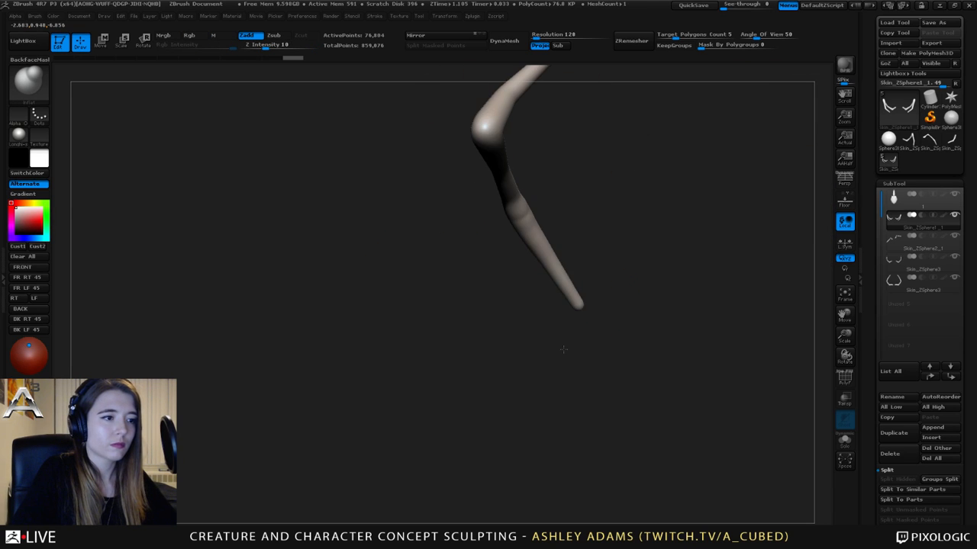
- Try to reshape the lower segments and foot tips of the smoothed front legs with the SnakeHook brush
key("b")
key("s")
key("h")
key("space")
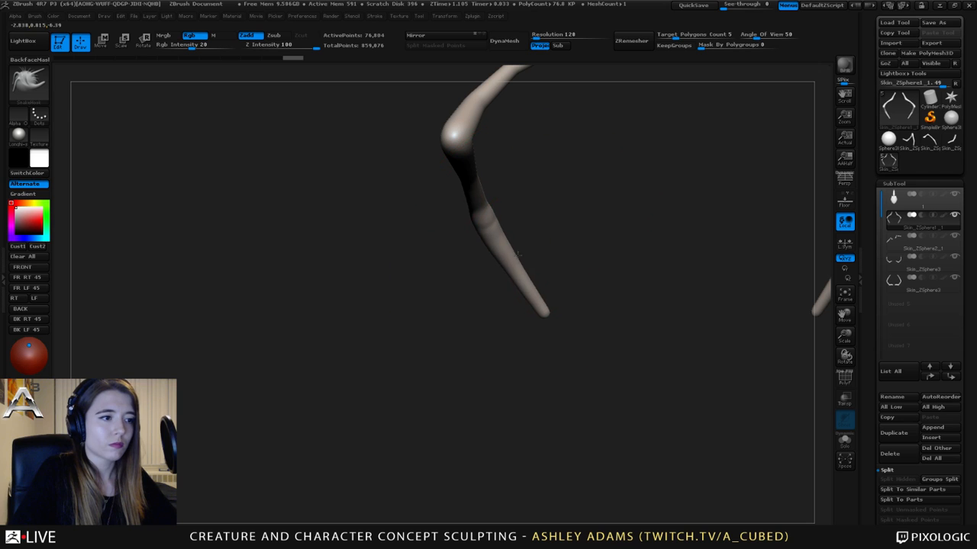
key("space")
left_click_drag(534, 288, 525, 289)
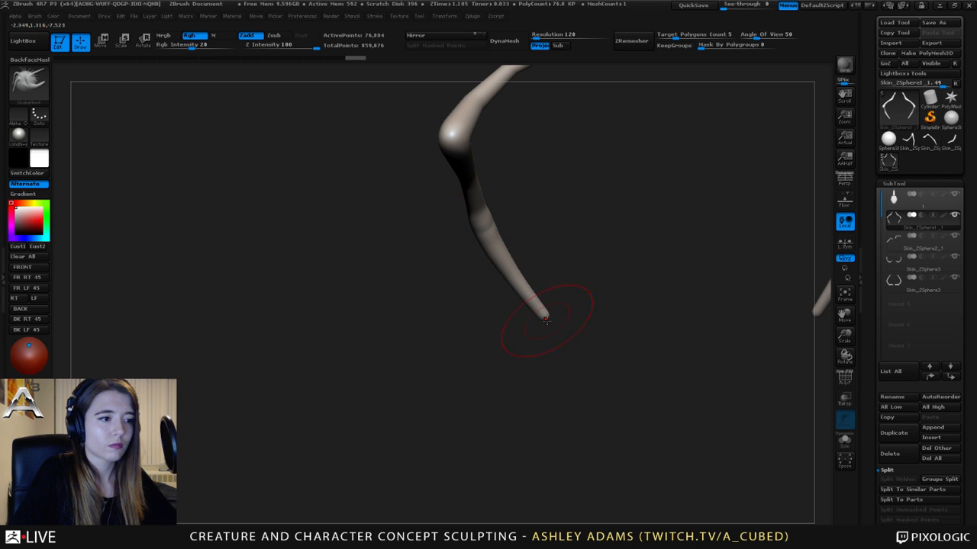
left_click_drag(538, 327, 592, 240)
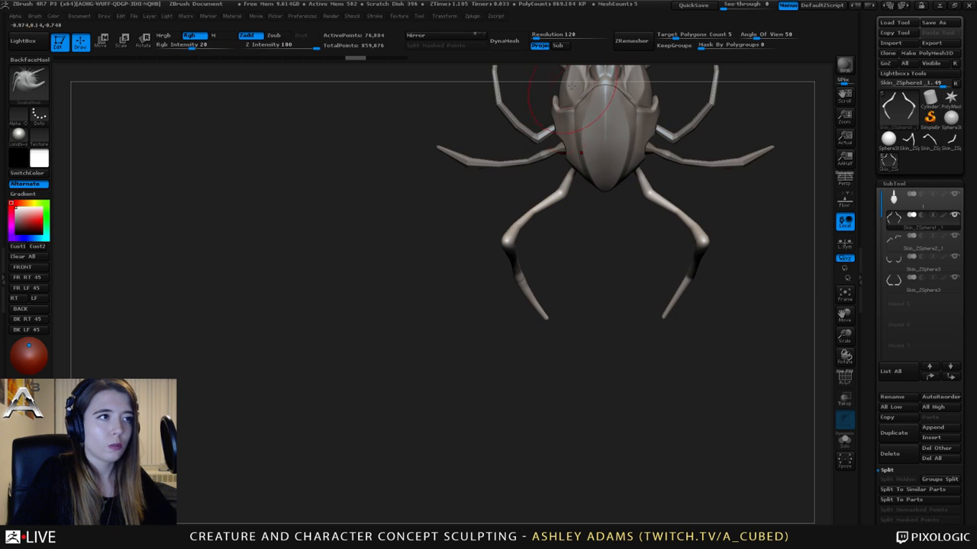
- Revert the front legs to their unsubdivided mesh through the undo history and select each of the other three leg pairs in turn
left_click_drag(223, 58, 144, 59)
left_click_drag(587, 258, 520, 248, "alt")
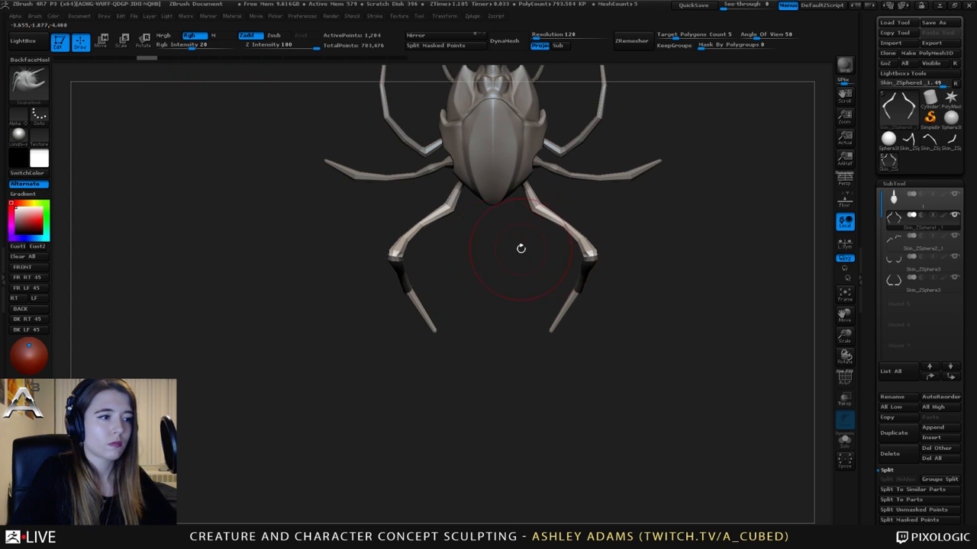
left_click(583, 179, "alt")
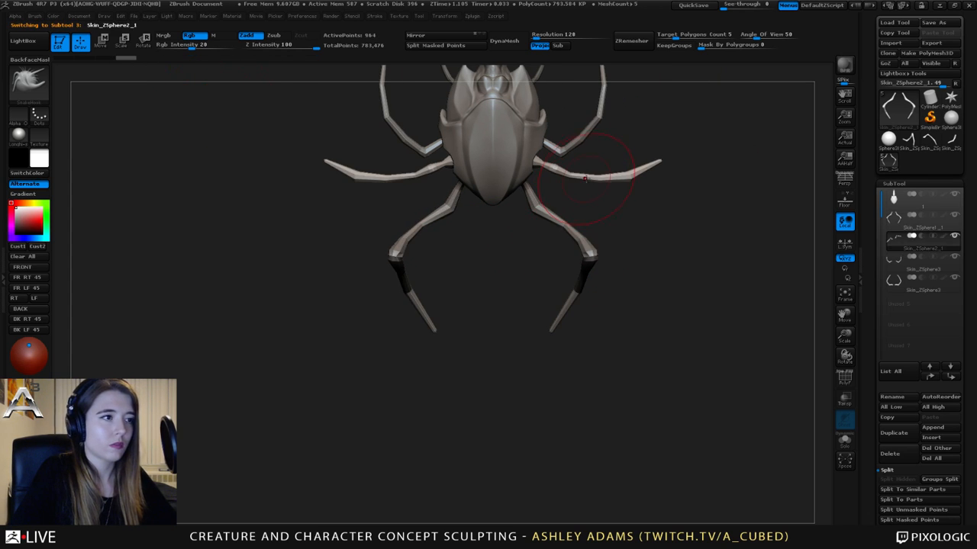
left_click_drag(570, 145, 549, 220, "alt")
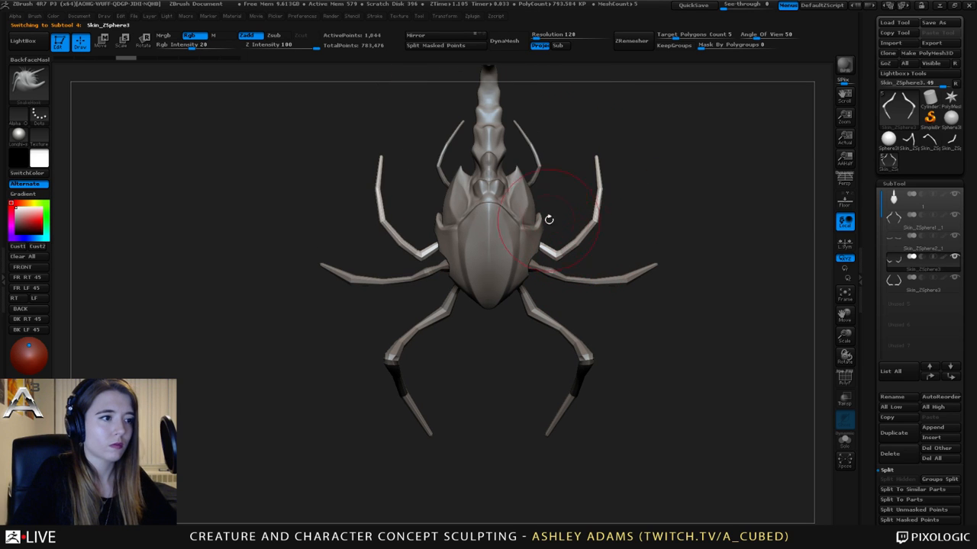
left_click(538, 172, "alt")
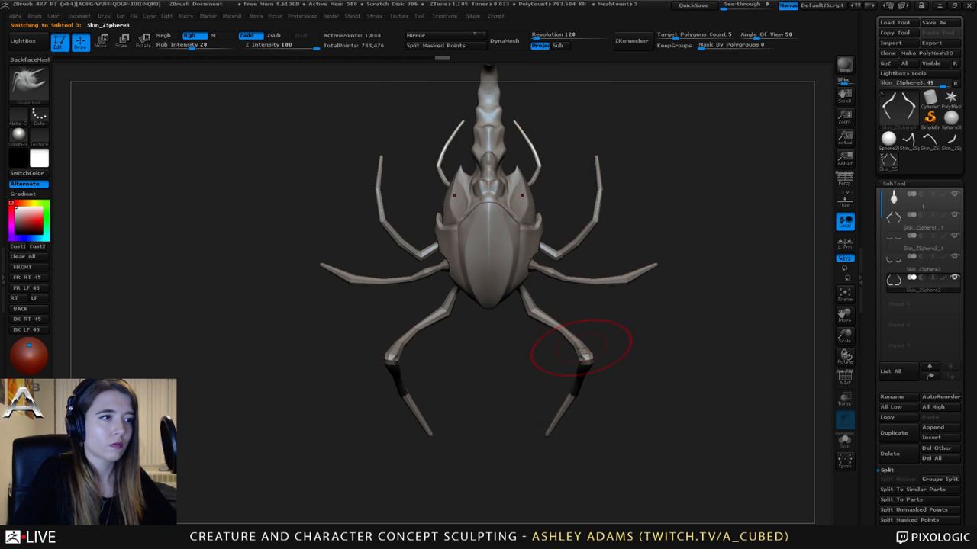
- Select the front leg pair Skin_ZSphere1_1 and pull its raised knees into sharper tips with the SnakeHook brush
left_click_drag(578, 344, 638, 177, "alt")
left_click(567, 251, "alt")
key("f")
key("space")
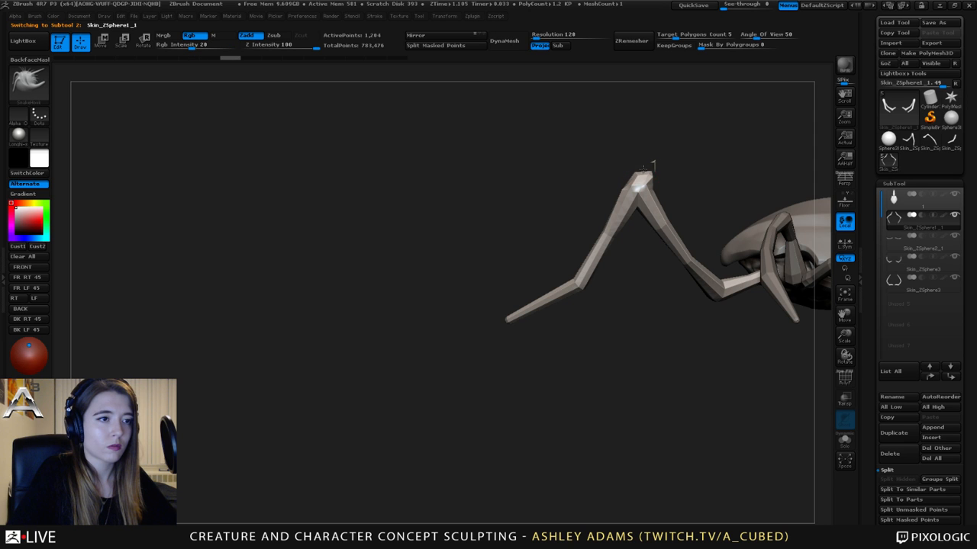
mouse_move(643, 177)
left_mouse_down()
mouse_move(546, 183)
mouse_move(667, 191)
mouse_move(676, 203)
left_mouse_up()
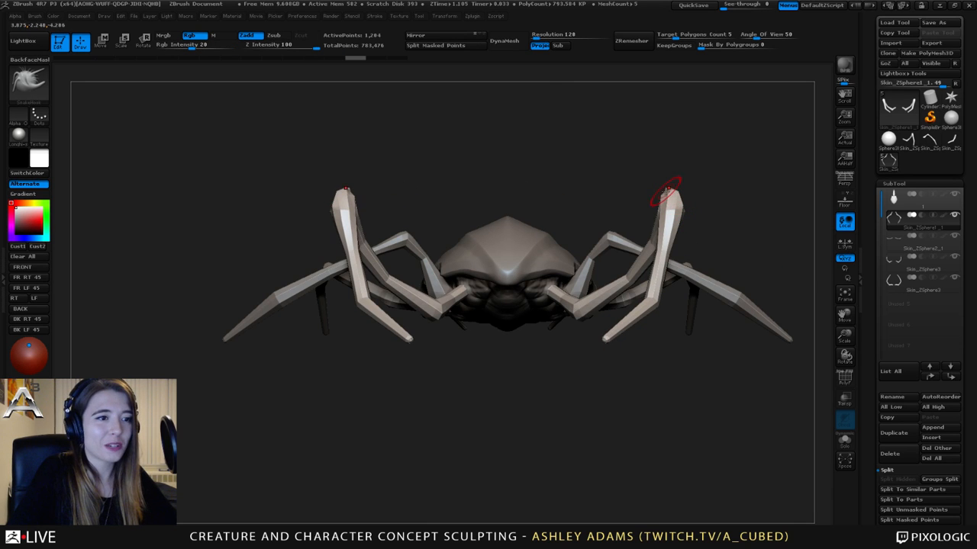
mouse_move(669, 189)
left_mouse_down()
mouse_move(680, 194)
mouse_move(626, 203)
mouse_move(680, 196)
mouse_move(632, 212)
mouse_move(628, 226)
mouse_move(609, 232)
mouse_move(611, 269)
mouse_move(593, 277)
mouse_move(580, 251)
left_mouse_up()
- Try small SnakeHook adjustments on the front legs just below the knees and undo them
key("space")
key("space")
key("space")
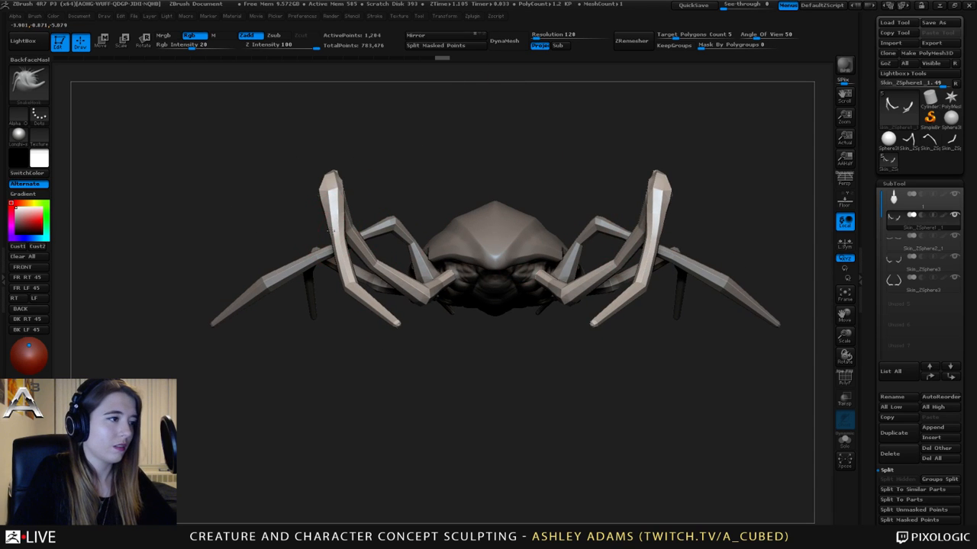
left_click_drag(330, 213, 327, 208)
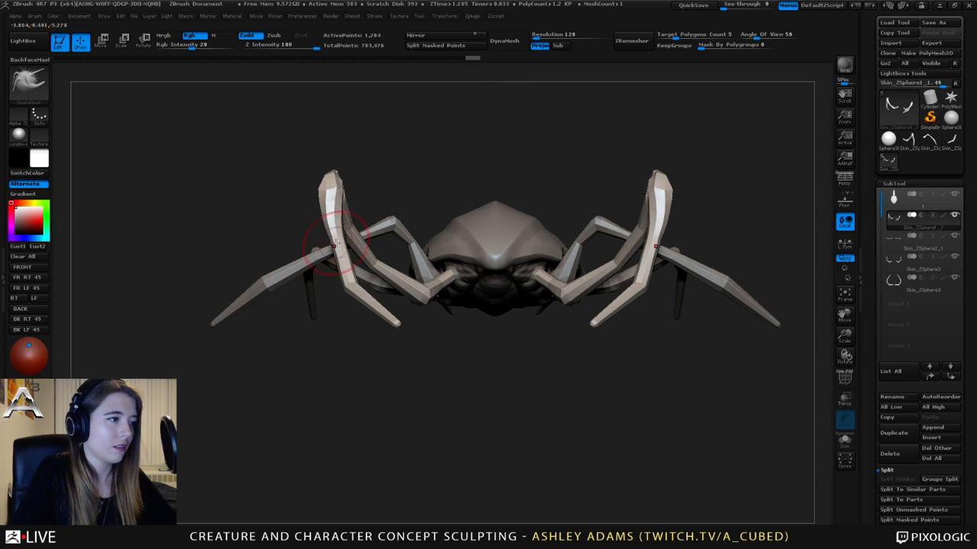
left_click_drag(335, 243, 331, 232)
key("ctrl")
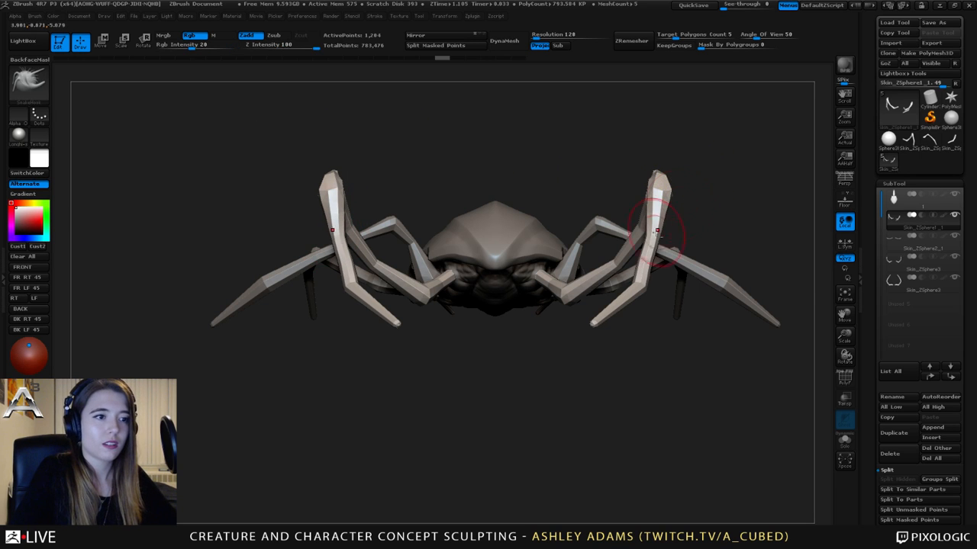
- Examine the shape of the front legs from the front, from above and from the side
left_click_drag(644, 218, 675, 202)
mouse_move(687, 149)
left_mouse_down()
mouse_move(683, 188)
mouse_move(632, 264)
left_mouse_up()
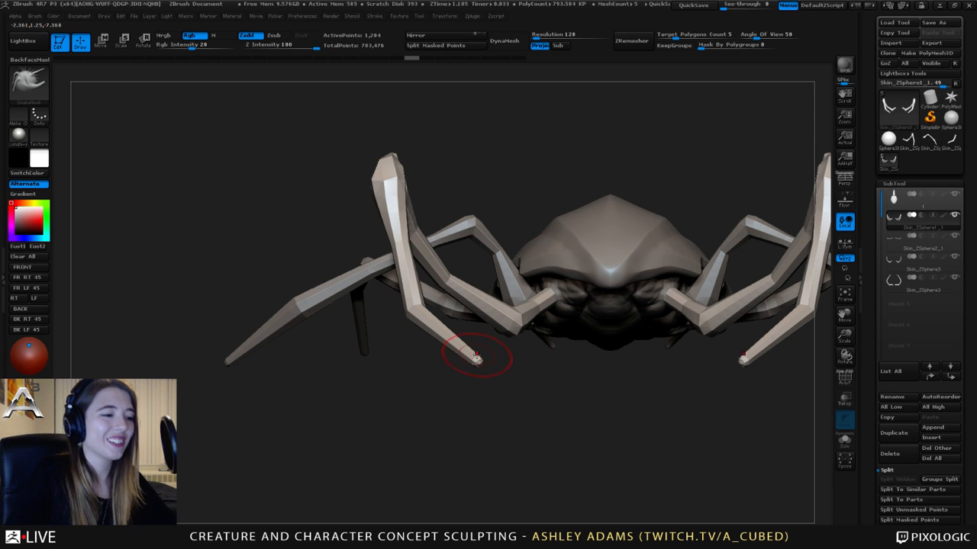
left_click_drag(474, 357, 513, 272)
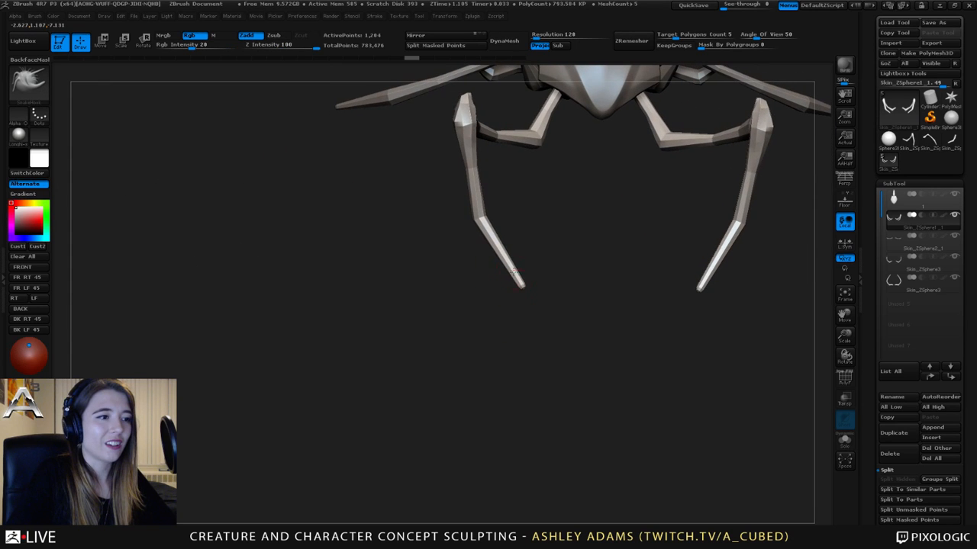
key("space")
key("space")
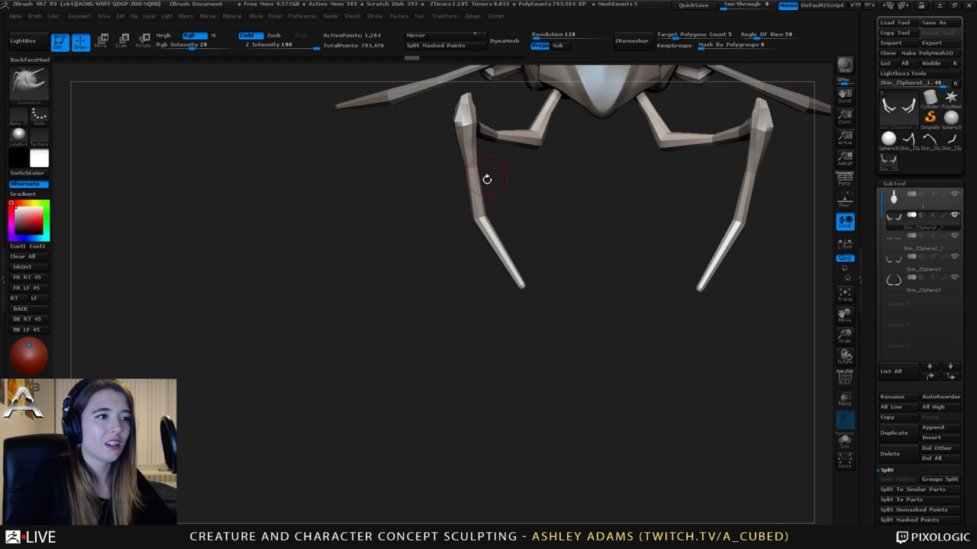
left_click_drag(486, 178, 481, 262)
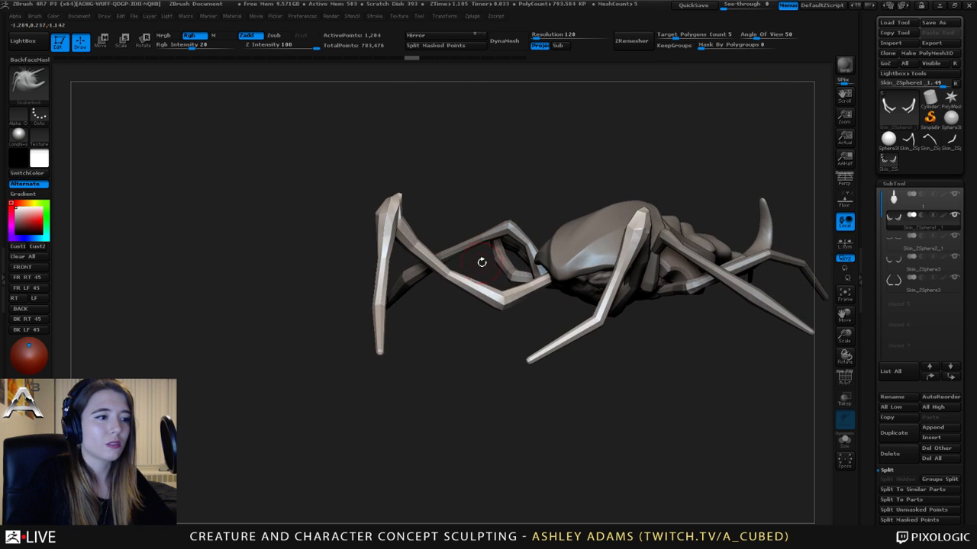
key("space")
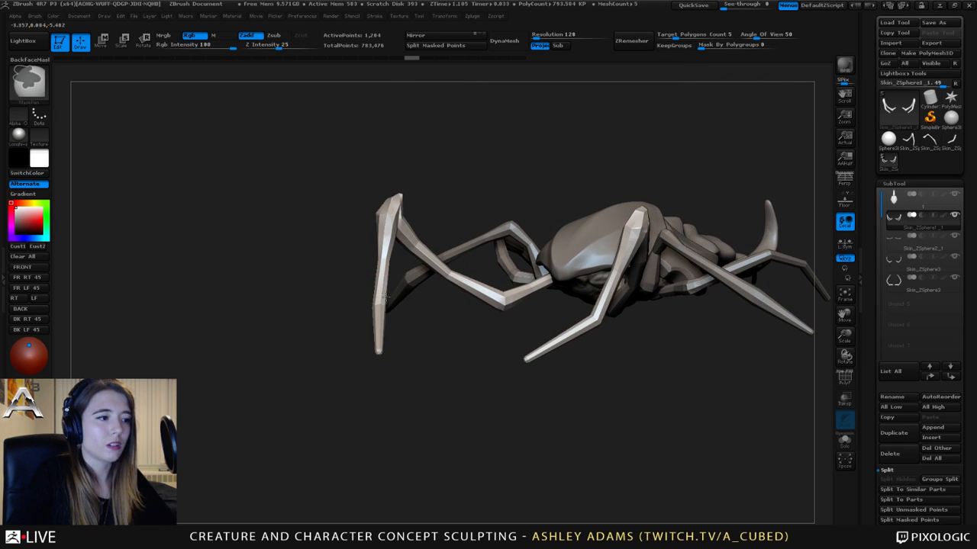
- Convert the front legs to a DynaMesh at resolution 128 and smooth the hard edges of their lower segments
key("b")
key("s")
key("h")
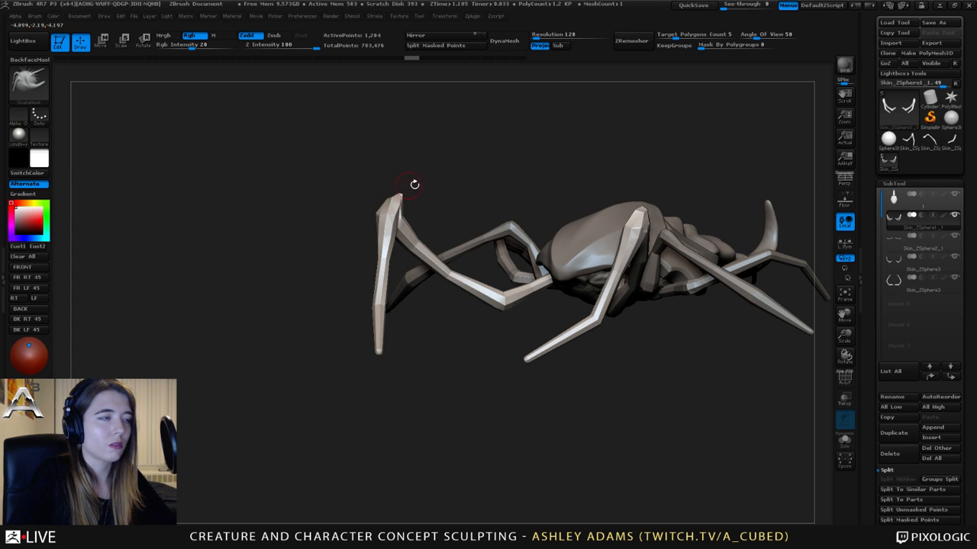
left_click(504, 40)
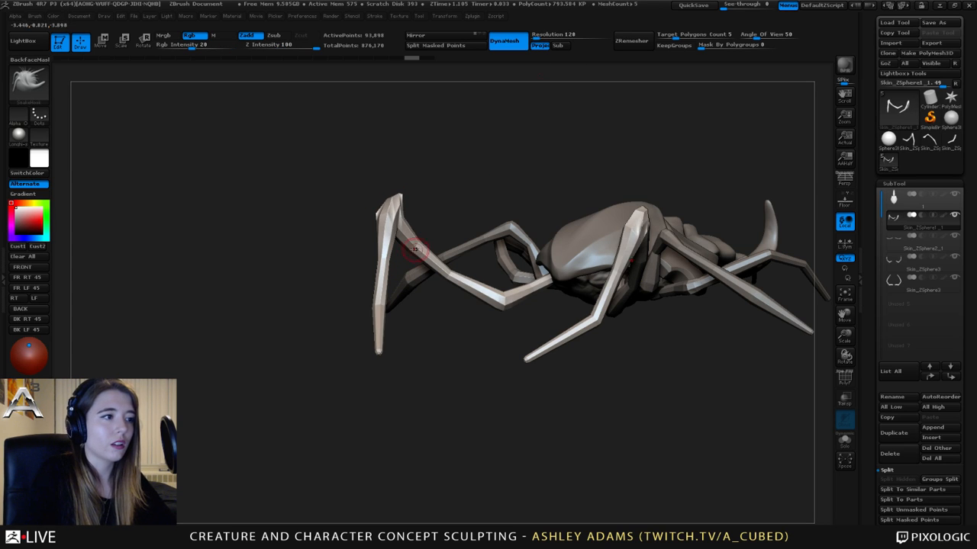
left_click_drag(416, 246, 392, 219)
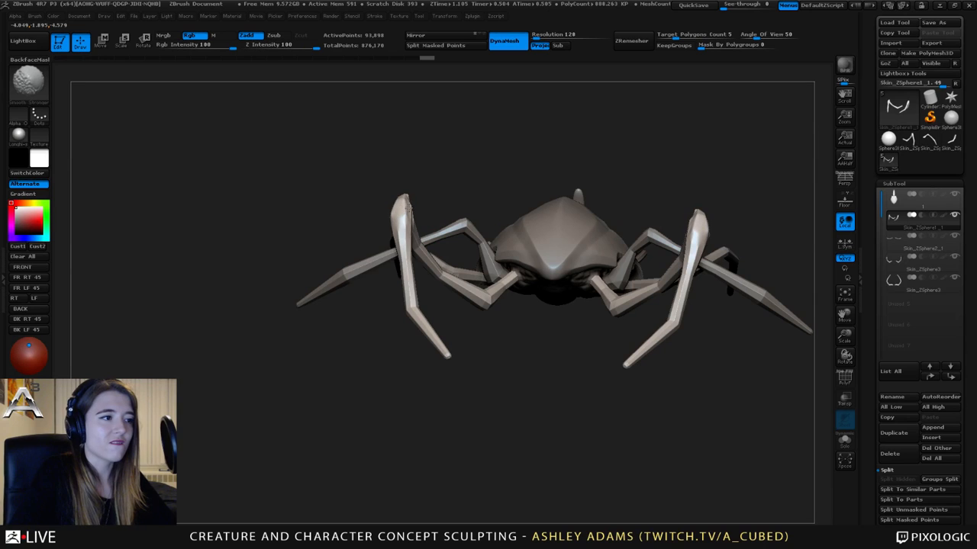
left_click_drag(410, 284, 412, 310, "shift")
mouse_move(465, 285)
right_mouse_down("alt")
mouse_move(484, 218)
mouse_move(380, 219)
right_mouse_up("alt")
- Mask a small oval patch on the inner side of each front leg below the knee and invert the mask
key("space")
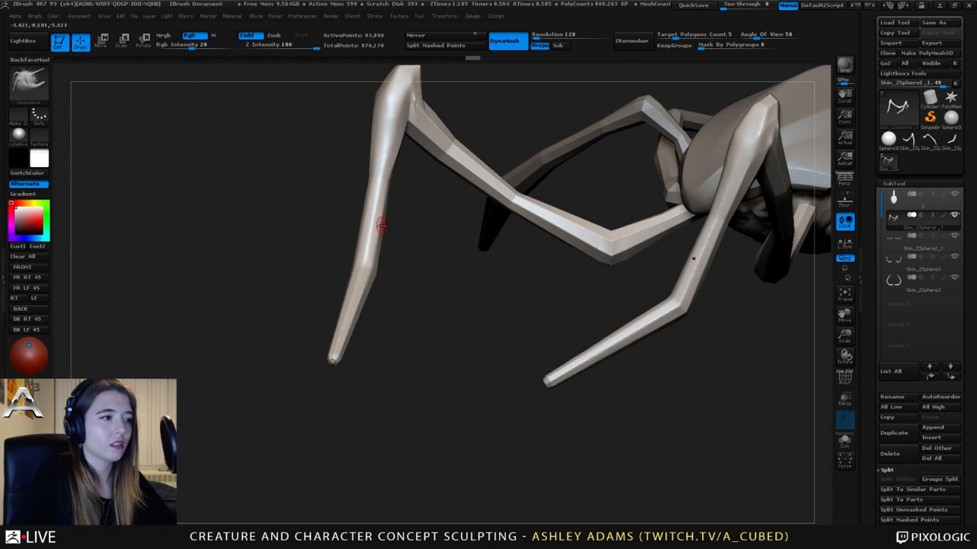
key("b")
key("c")
key("b")
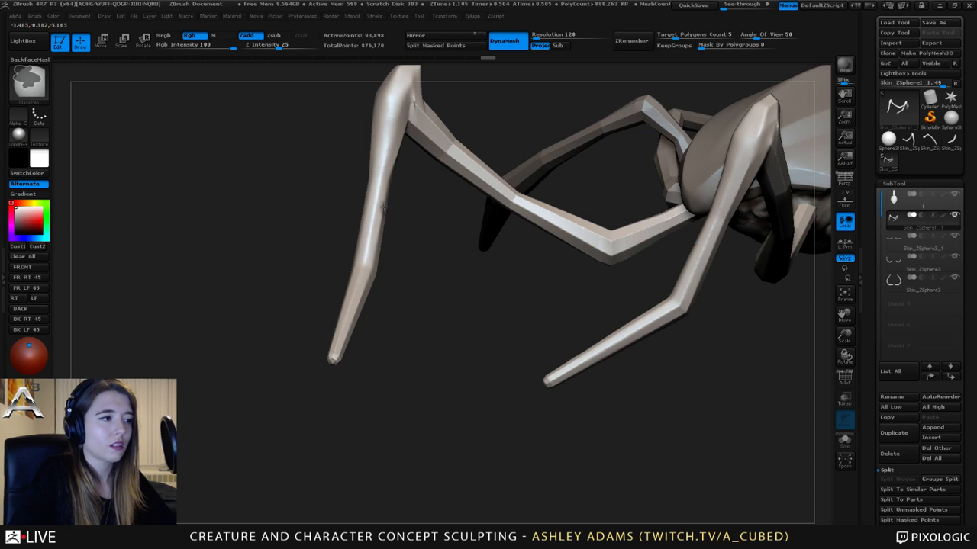
key("b")
key("s")
key("h")
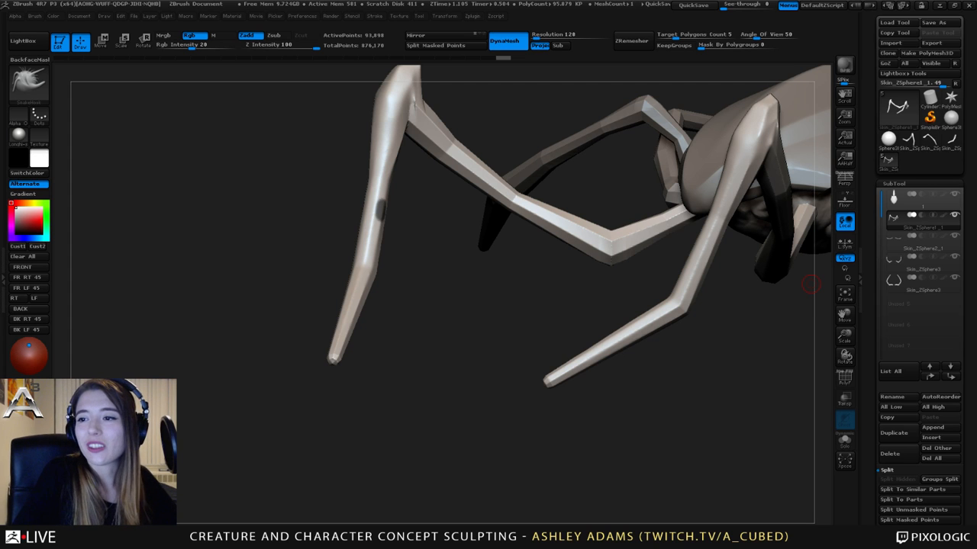
mouse_move(810, 285)
left_mouse_down()
mouse_move(524, 257)
mouse_move(491, 231)
mouse_move(410, 240)
mouse_move(524, 242)
mouse_move(483, 252)
mouse_move(493, 283)
left_mouse_up()
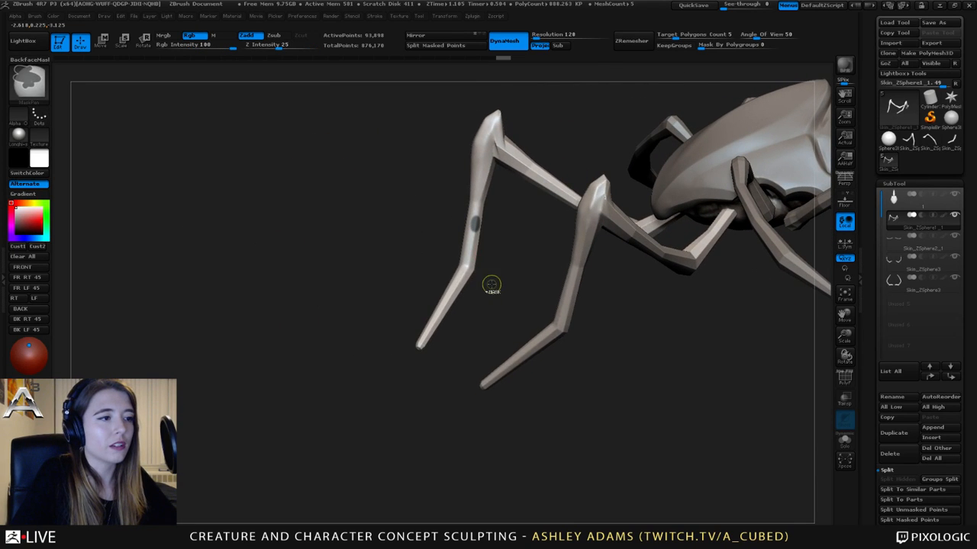
key("space")
- Pull a curved spike out of the unmasked patch on each front leg with the SnakeHook brush
left_click_drag(492, 228, 471, 224)
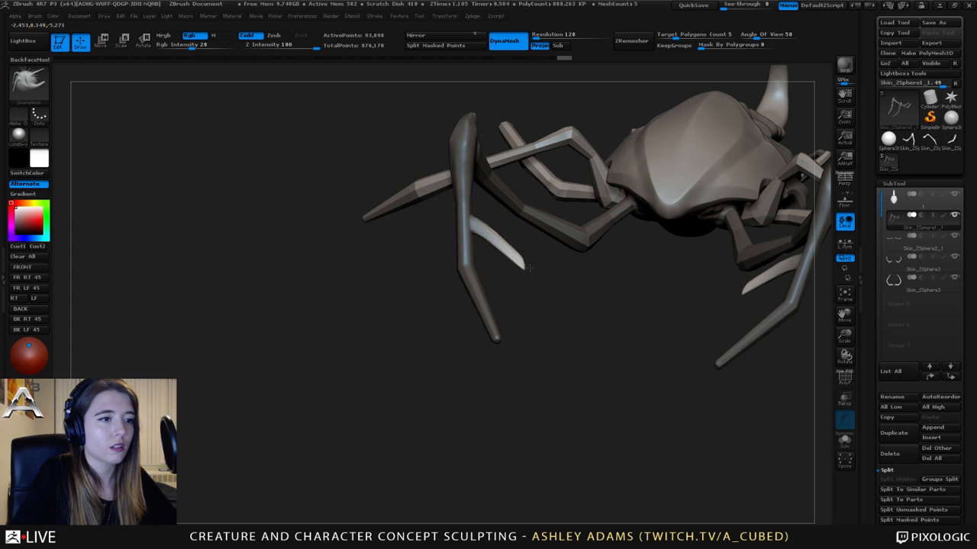
mouse_move(527, 276)
left_mouse_down()
mouse_move(519, 281)
mouse_move(534, 275)
mouse_move(515, 256)
mouse_move(484, 258)
left_mouse_up()
key("space")
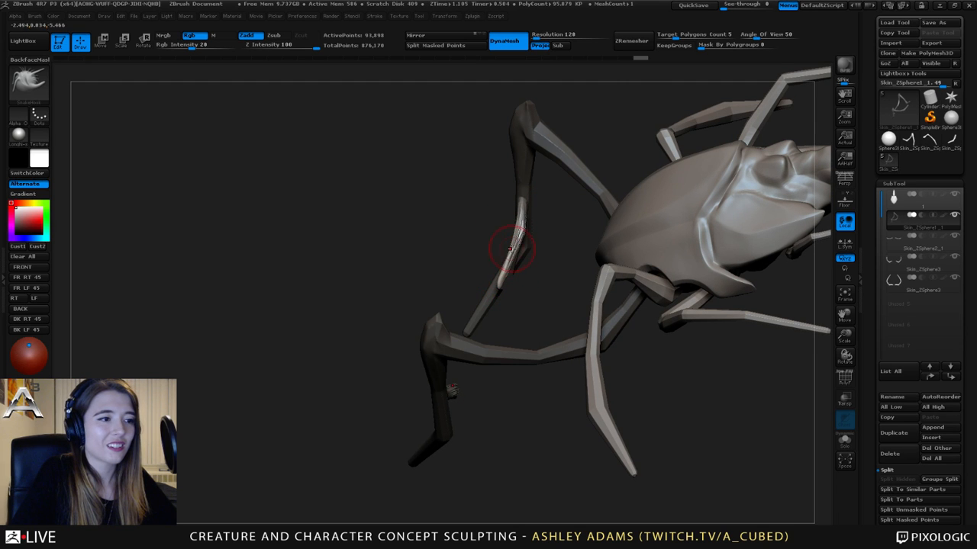
left_click_drag(488, 259, 534, 232)
key("space")
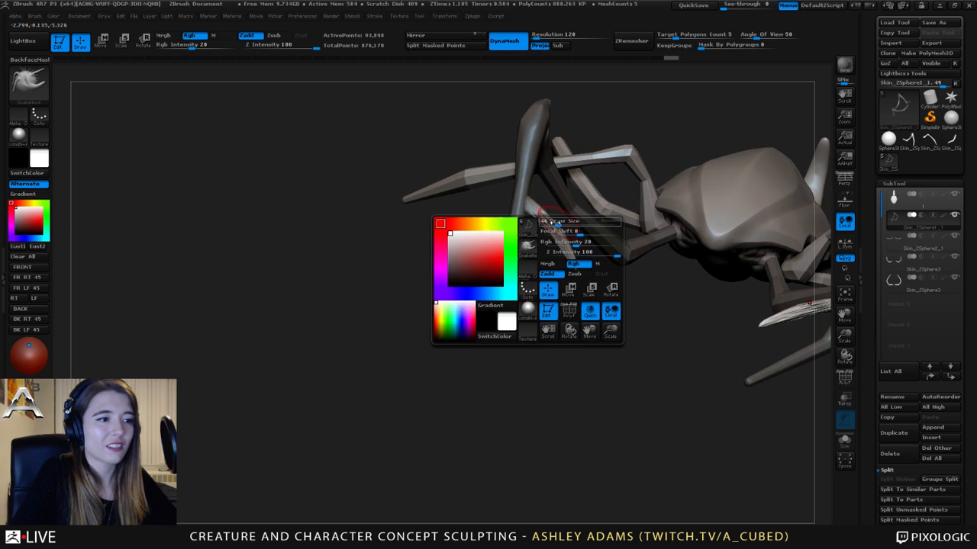
- Bend the front-leg spikes into hooked claws with the SnakeHook brush, and undo the spike sculpting back to the masked legs
mouse_move(588, 290)
left_mouse_down()
mouse_move(643, 369)
mouse_move(497, 247)
mouse_move(499, 279)
left_mouse_up()
key("ctrl")
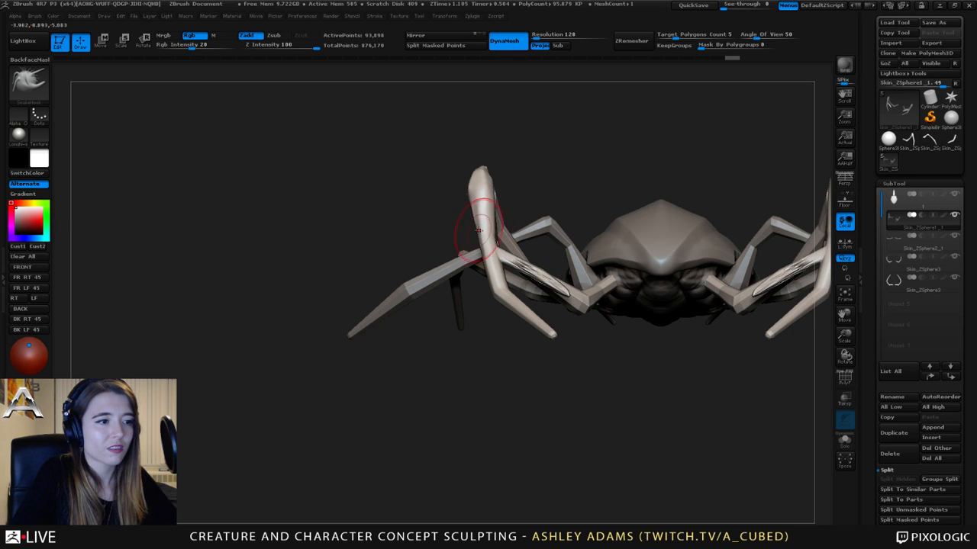
left_click_drag(478, 228, 545, 276)
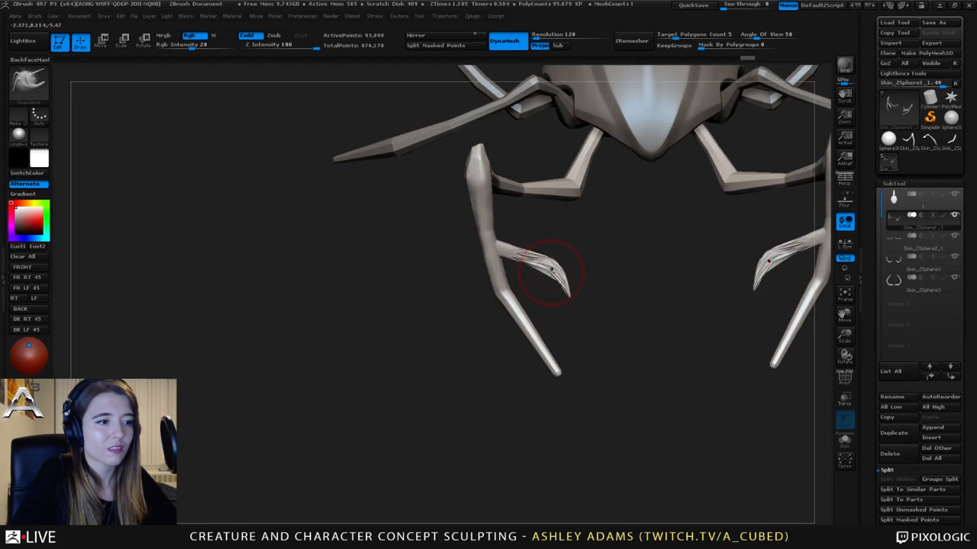
key("f")
mouse_move(549, 305)
left_mouse_down()
mouse_move(538, 354)
mouse_move(540, 343)
mouse_move(519, 328)
mouse_move(442, 289)
mouse_move(534, 273)
left_mouse_up()
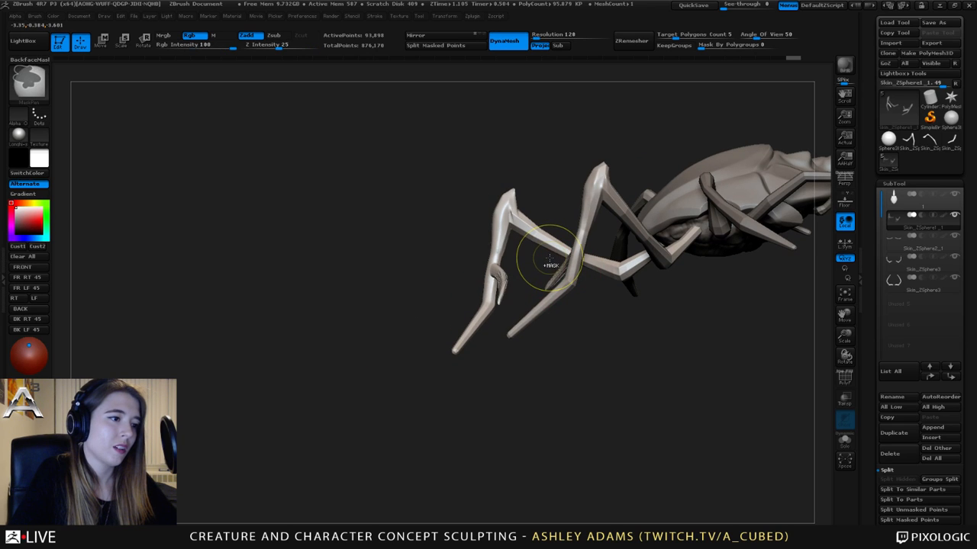
key("ctrl+i")
left_click(549, 263, "ctrl")
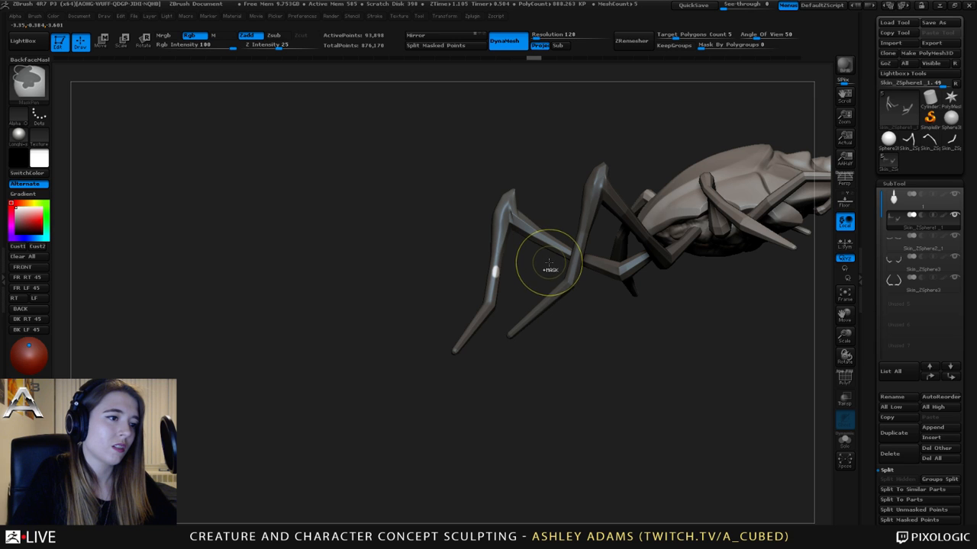
- Duplicate the front leg pair in place with Transpose Move, shifting the copy inward and leaving the original legs masked
mouse_move(604, 323)
left_mouse_down("ctrl")
mouse_move(623, 324)
mouse_move(587, 293)
left_mouse_up("ctrl")
mouse_move(504, 282)
left_mouse_down()
mouse_move(596, 272)
mouse_move(530, 257)
mouse_move(544, 105)
left_mouse_up()
key("w")
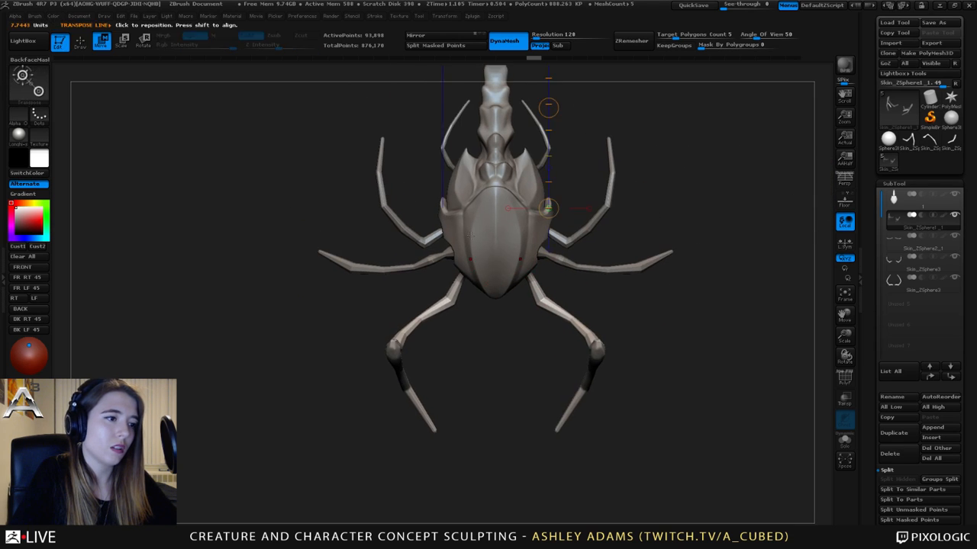
left_click_drag(533, 282, 725, 282)
left_click_drag(631, 283, 616, 283, "ctrl")
right_click_drag(544, 308, 563, 235, "alt")
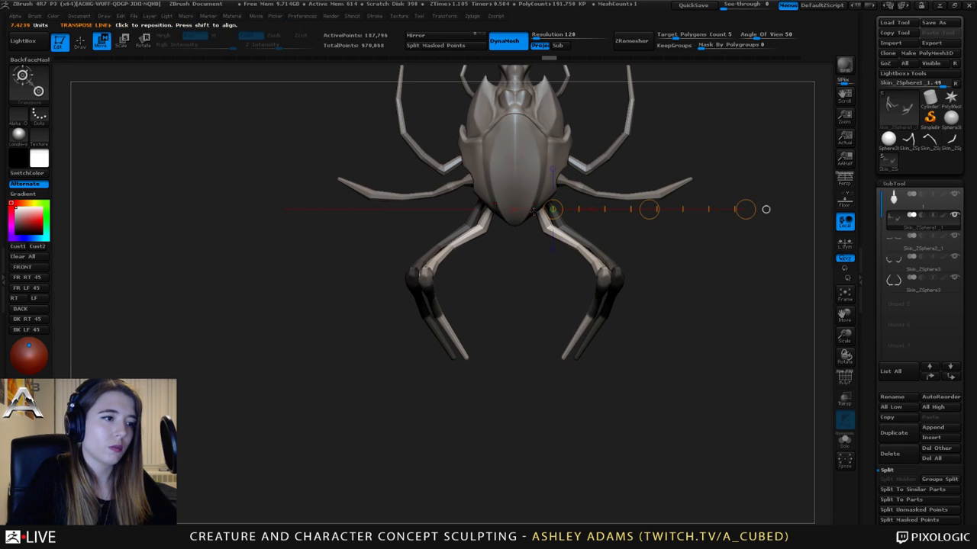
- Stretch the copied leg pair forward past the head with Transpose, and split the masked original legs into their own subtool
mouse_move(530, 195)
left_mouse_down()
mouse_move(551, 253)
mouse_move(569, 438)
mouse_move(583, 433)
mouse_move(542, 431)
mouse_move(559, 410)
left_mouse_up()
key("r")
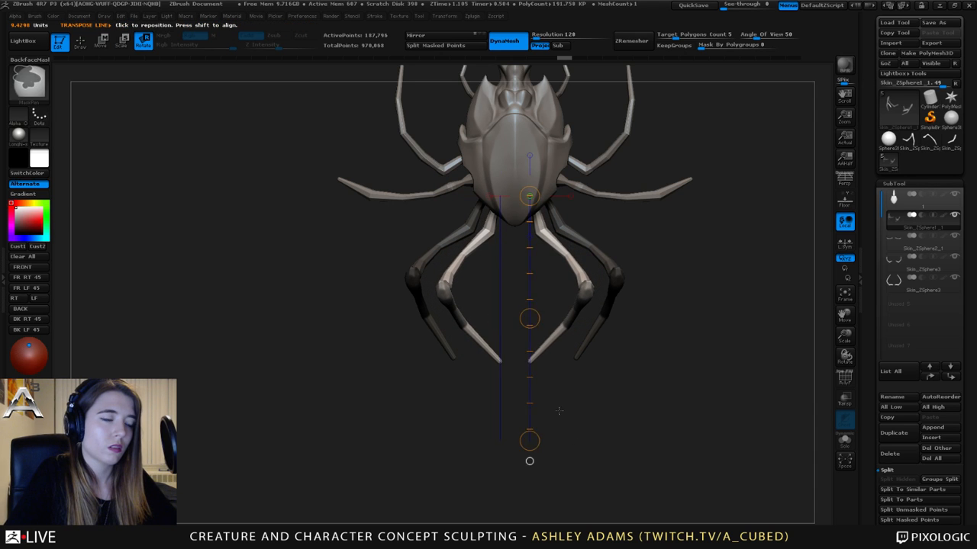
right_click_drag(558, 410, 560, 285, "alt")
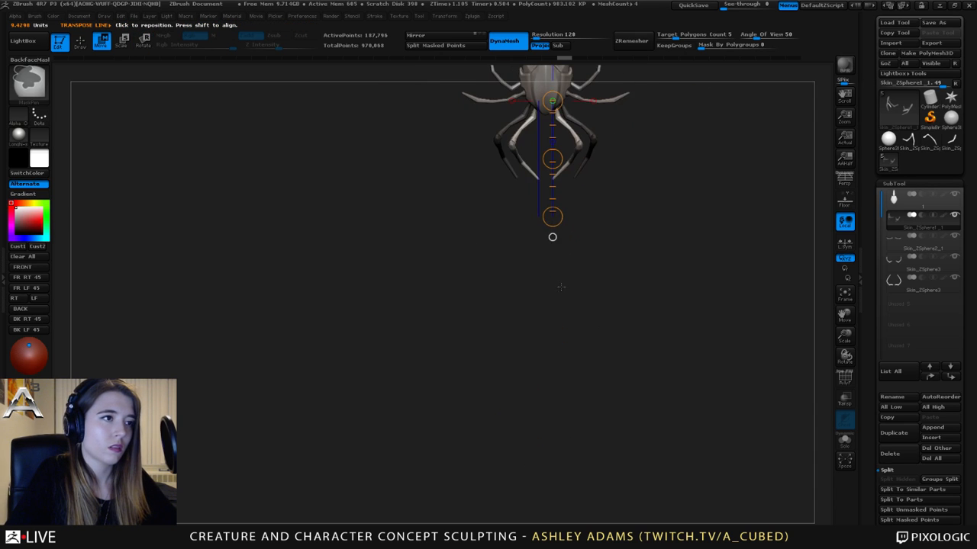
left_click_drag(543, 215, 559, 292)
right_click_drag(584, 303, 581, 338)
left_click(914, 520)
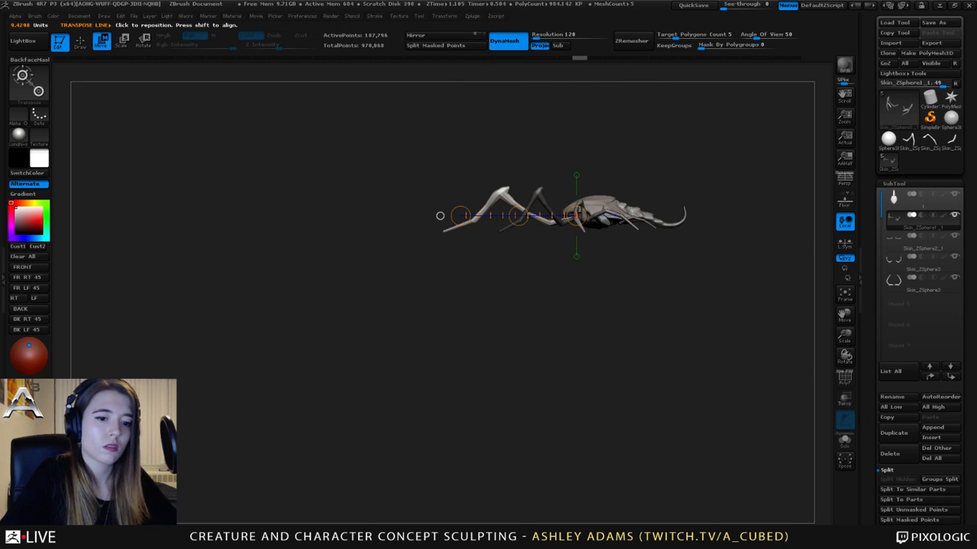
key("f")
- Select the original front leg pair and rotate it outward around the hips so it spreads away from the new foremost legs
left_click(473, 166, "alt")
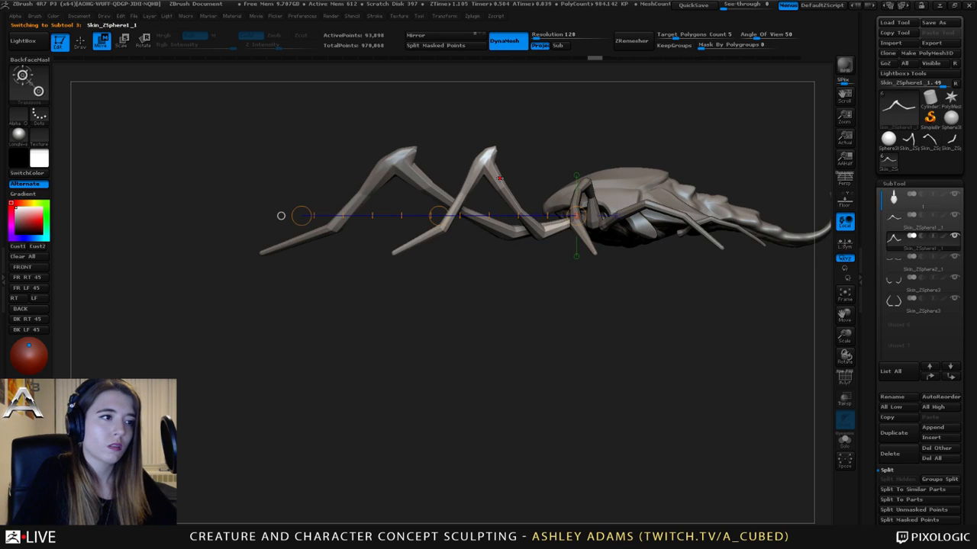
right_click_drag(488, 167, 517, 255)
right_click_drag(475, 208, 481, 313, "alt")
key("r")
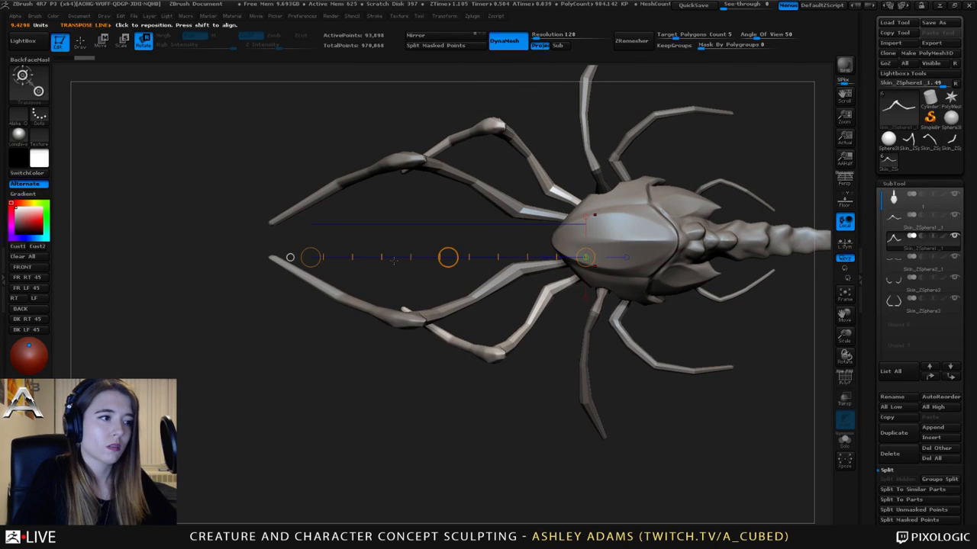
left_click_drag(311, 258, 324, 310)
mouse_move(334, 323)
left_mouse_down()
mouse_move(323, 302)
mouse_move(390, 259)
mouse_move(432, 282)
mouse_move(502, 281)
mouse_move(576, 205)
left_mouse_up()
key("q")
key("space")
key("ctrl+z")
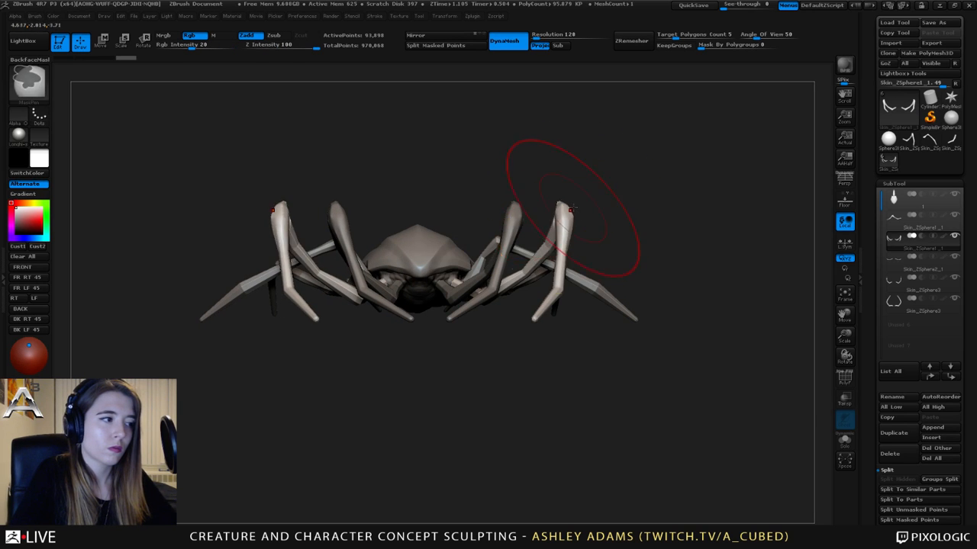
key("space")
- Select the new foremost leg pair and flatten it vertically with Transpose Move so its knees sit lower
left_click(518, 216, "alt")
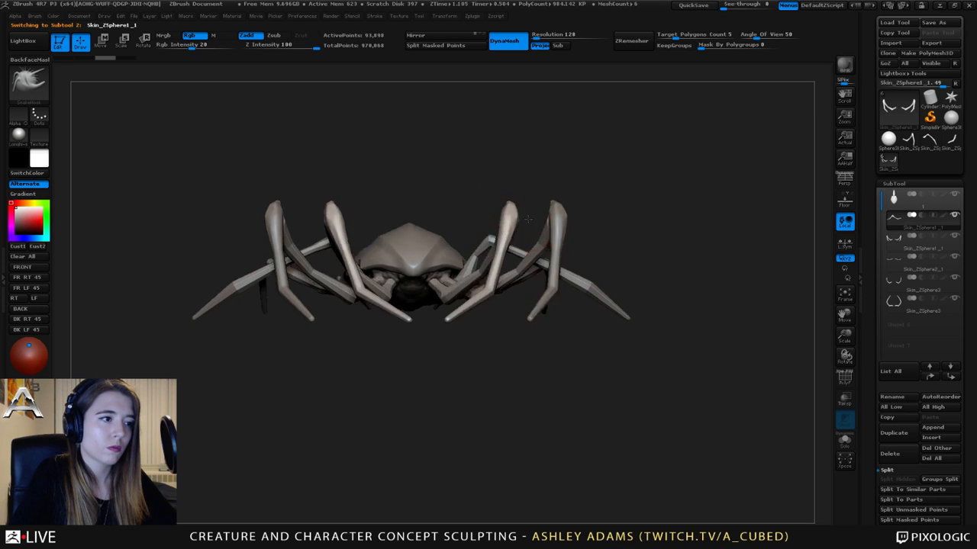
left_click_drag(534, 198, 554, 218)
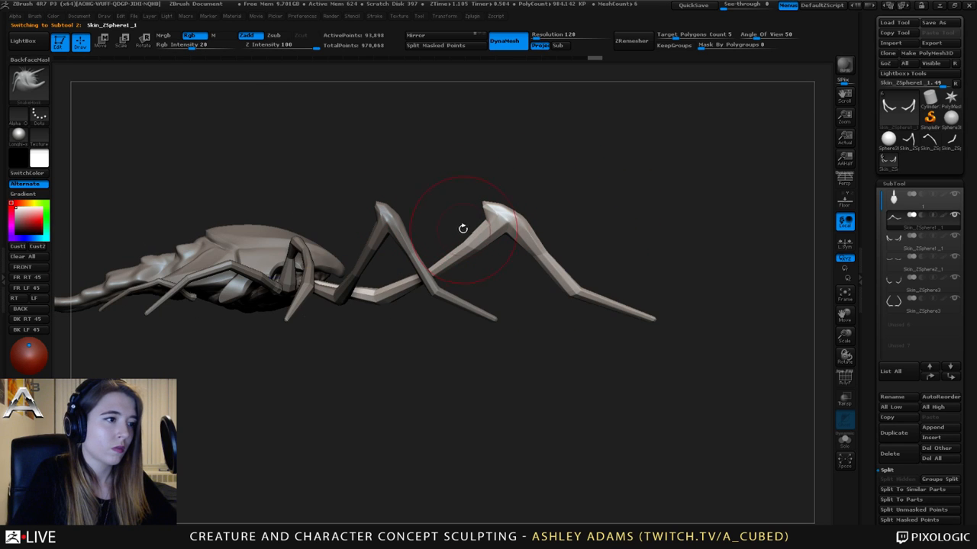
key("w")
left_click_drag(573, 296, 573, 99)
left_click_drag(572, 135, 646, 146)
key("f")
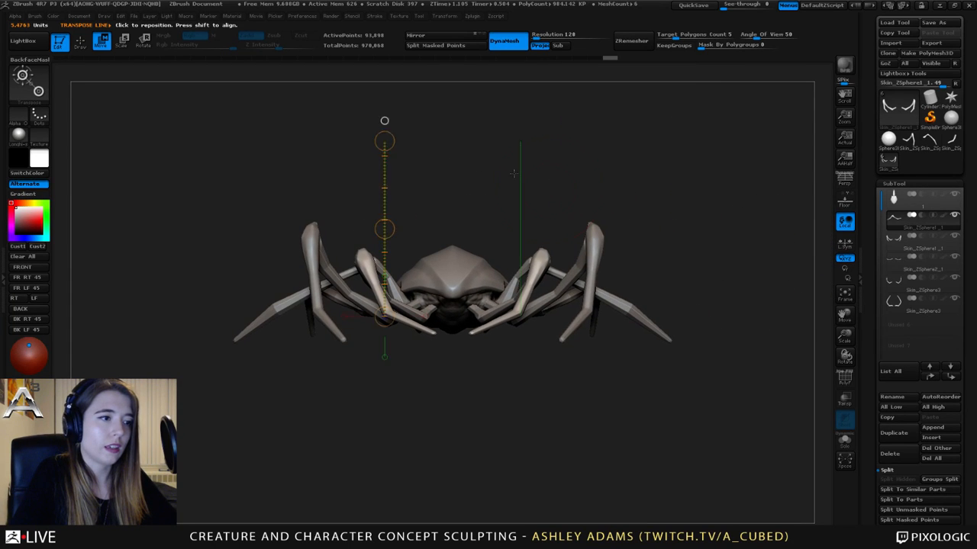
- Select the second leg pair and reshape its knees and lower segments into a curved profile with the SnakeHook brush
key("q")
left_click(594, 238, "alt")
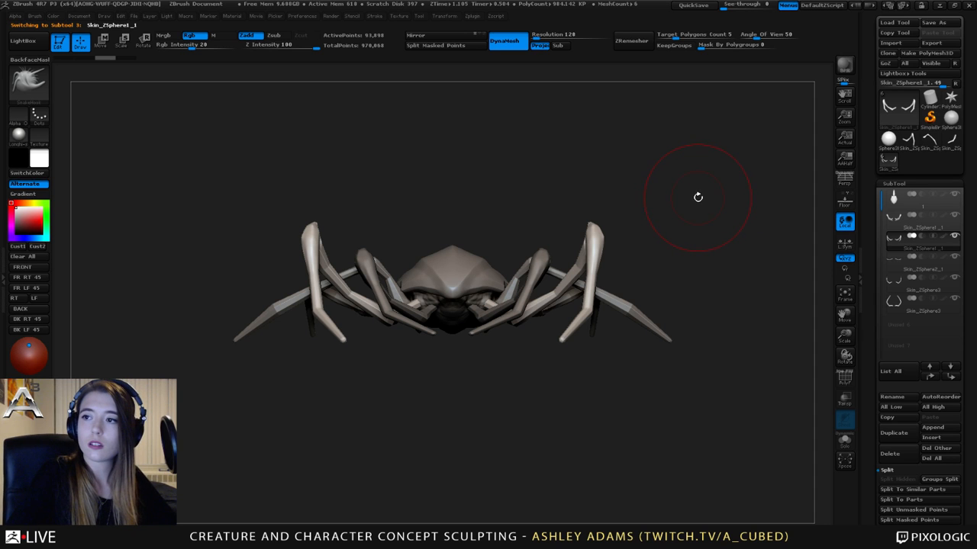
left_click_drag(672, 212, 686, 269, "alt")
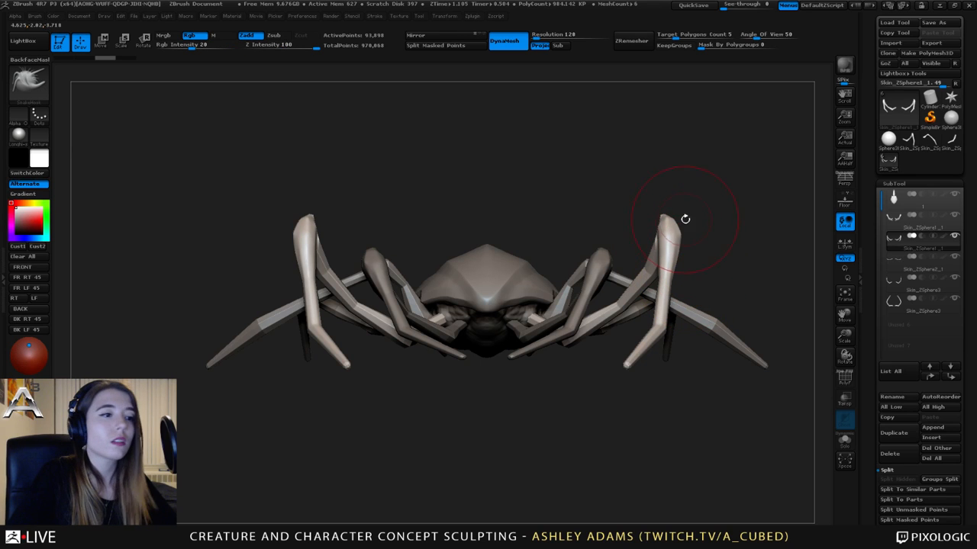
mouse_move(668, 237)
left_mouse_down()
mouse_move(654, 239)
mouse_move(643, 284)
left_mouse_up()
key("space")
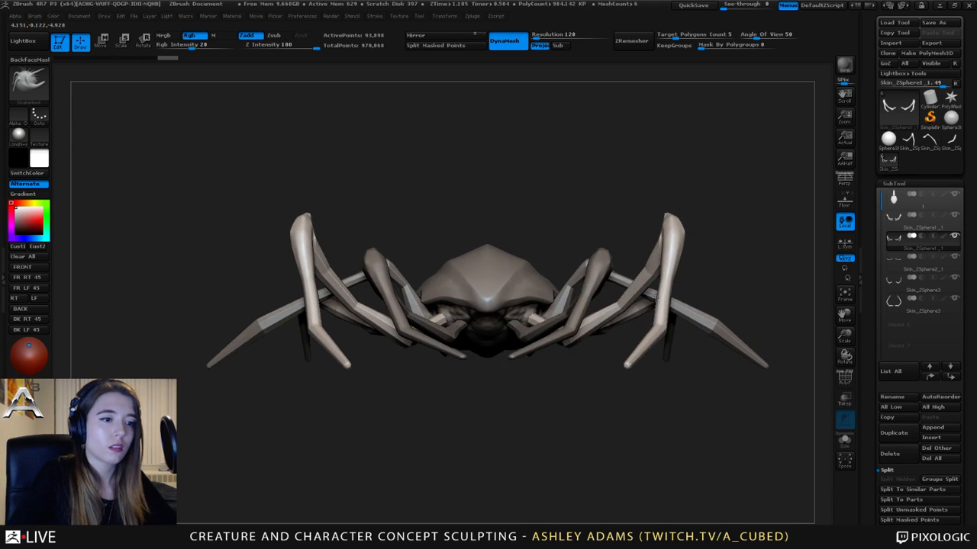
key("space")
mouse_move(665, 293)
left_mouse_down()
mouse_move(661, 196)
mouse_move(676, 349)
mouse_move(647, 342)
left_mouse_up()
left_click_drag(646, 342, 673, 314, "alt")
- Refine the second leg pair's lower joints with SnakeHook and smooth the upper segments just behind the knees
key("space")
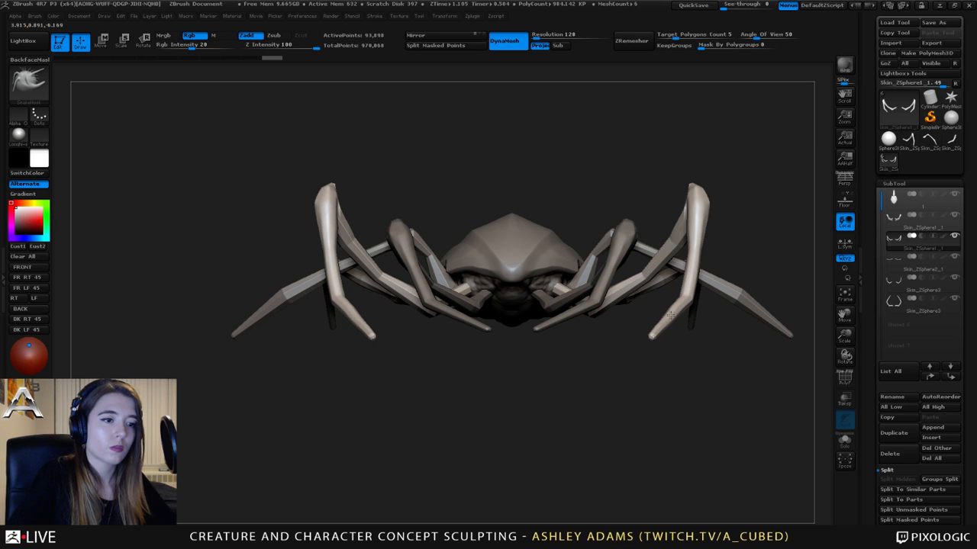
mouse_move(677, 306)
left_mouse_down()
mouse_move(705, 241)
mouse_move(630, 218)
left_mouse_up()
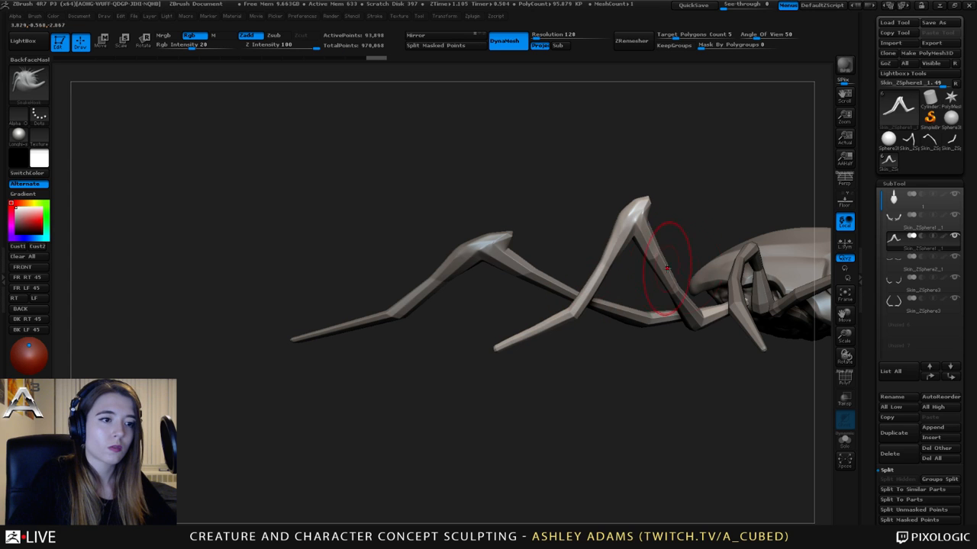
mouse_move(667, 269)
left_mouse_down()
mouse_move(672, 279)
mouse_move(698, 261)
mouse_move(647, 233)
left_mouse_up()
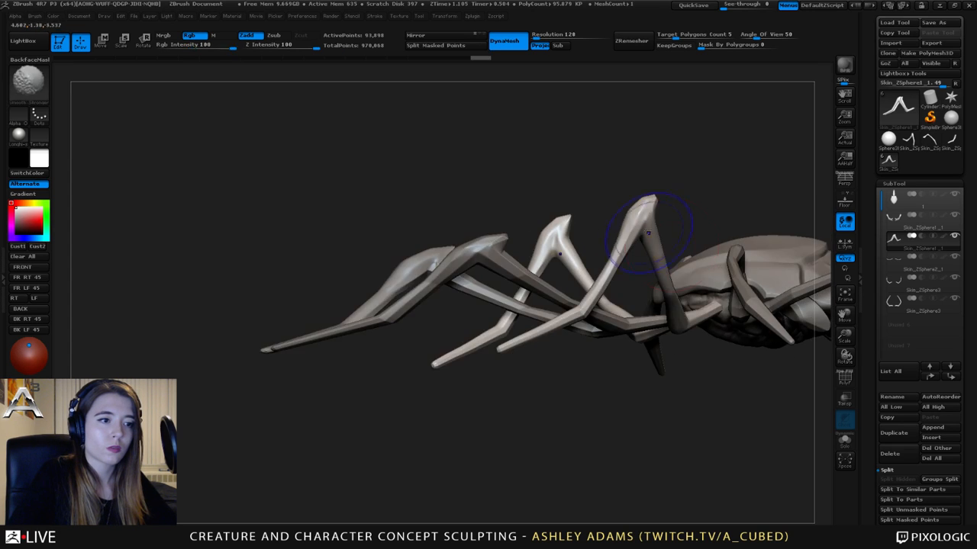
left_click_drag(609, 271, 447, 185)
- Select the foremost legs, bow their middle segments, and pull the joints nearest the body inward to a point with SnakeHook
left_click(534, 294, "alt")
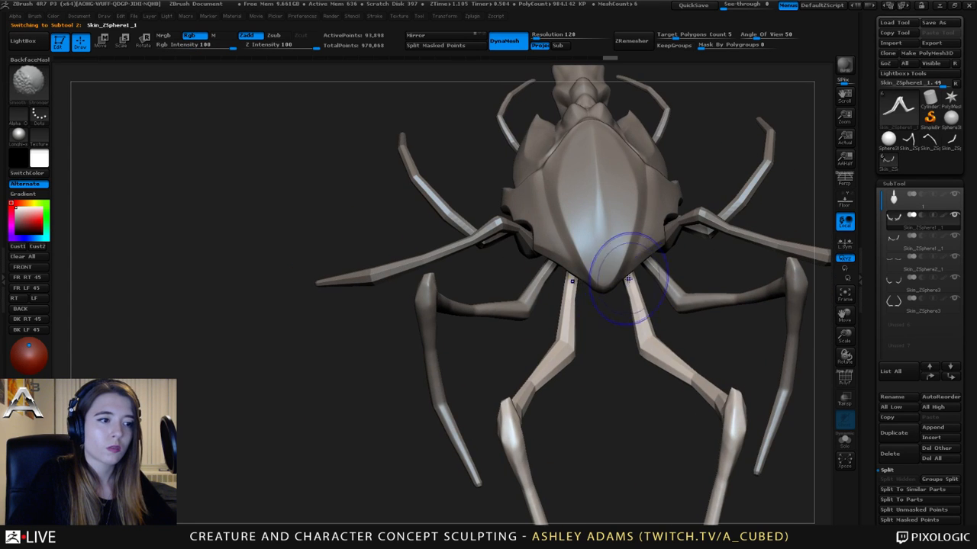
mouse_move(703, 387)
left_mouse_down("shift")
mouse_move(715, 398)
mouse_move(763, 359)
left_mouse_up("shift")
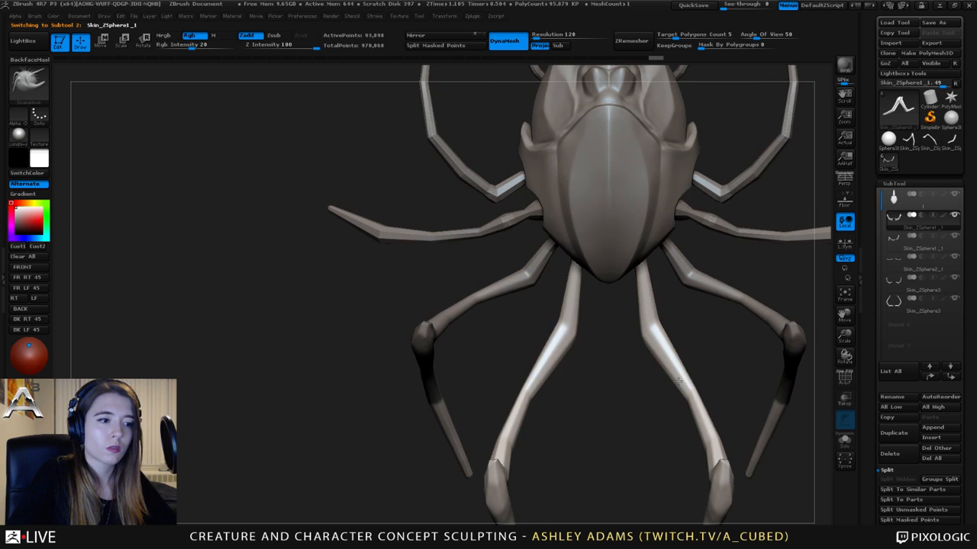
left_click_drag(708, 427, 718, 488, "shift")
key("space")
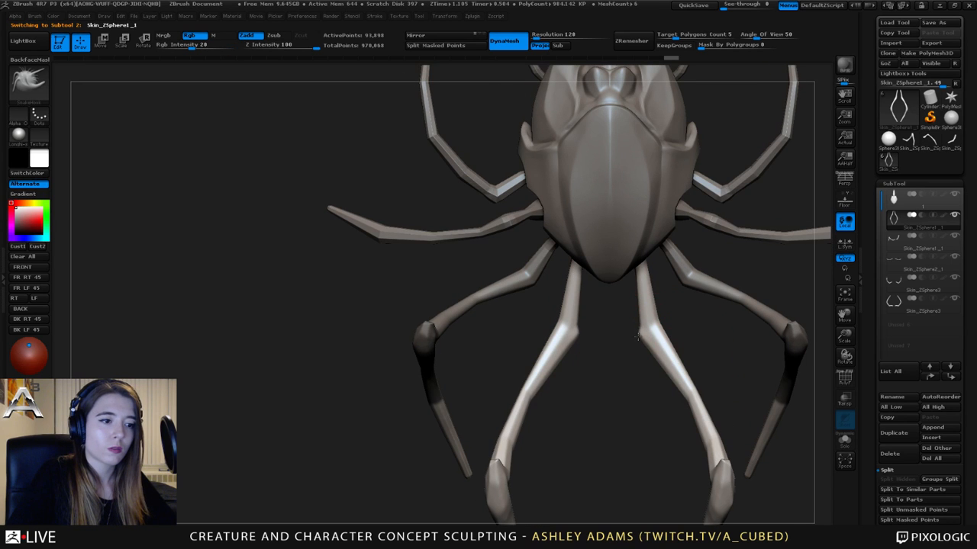
key("shift")
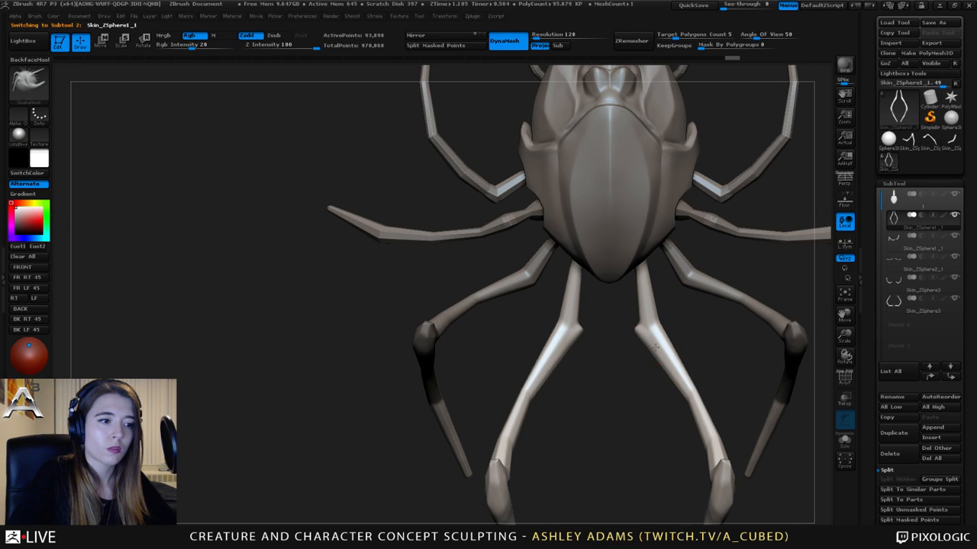
mouse_move(668, 371)
left_mouse_down()
mouse_move(655, 306)
mouse_move(613, 260)
left_mouse_up()
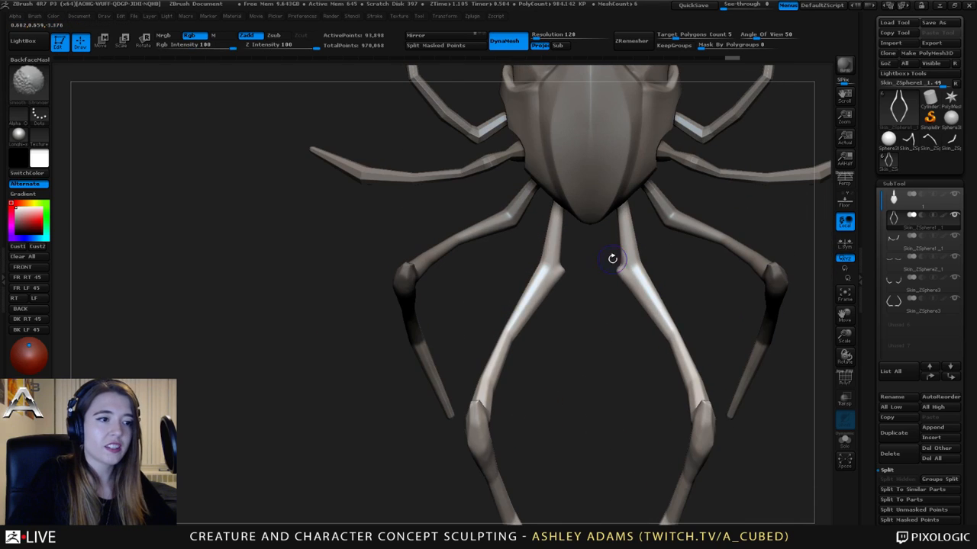
- Smooth the foremost legs' middle segments between the inner joint and the knee on both sides
mouse_move(595, 247)
right_mouse_down("alt")
mouse_move(607, 296)
mouse_move(632, 333)
mouse_move(624, 329)
mouse_move(654, 315)
mouse_move(616, 336)
right_mouse_up("alt")
right_click_drag(624, 249, 619, 327, "ctrl")
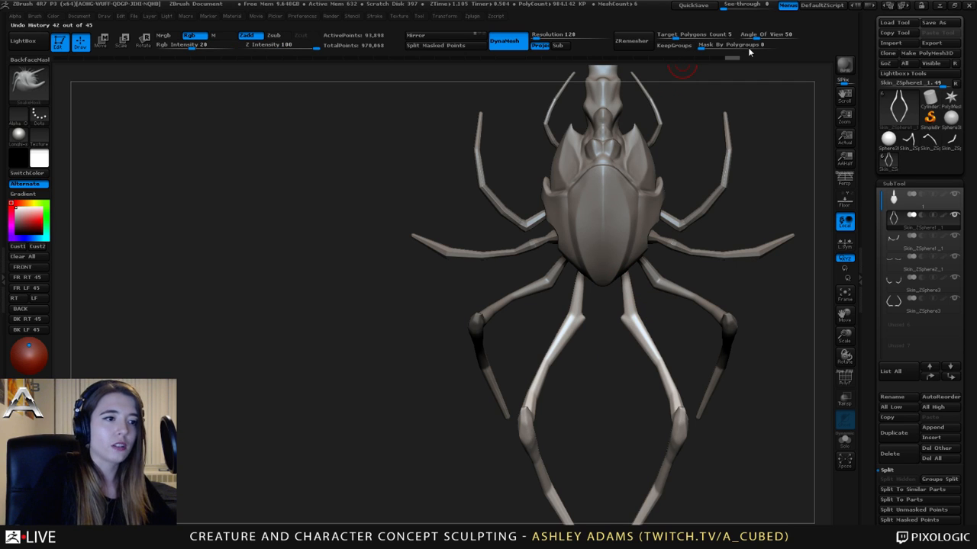
right_click_drag(633, 328, 639, 255, "alt")
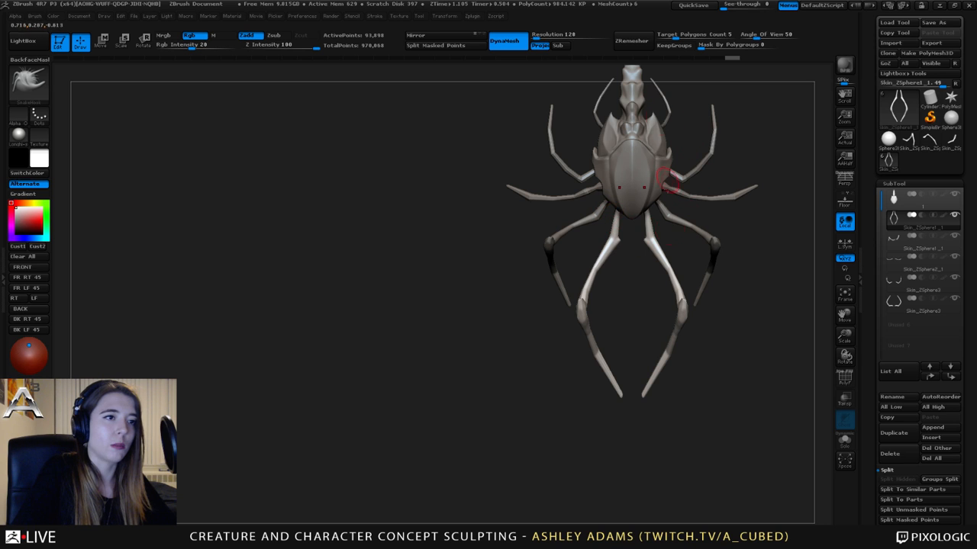
mouse_move(666, 177)
left_mouse_down()
mouse_move(625, 222)
mouse_move(638, 257)
mouse_move(626, 262)
mouse_move(651, 274)
mouse_move(540, 184)
left_mouse_up()
key("b")
key("s")
key("t")
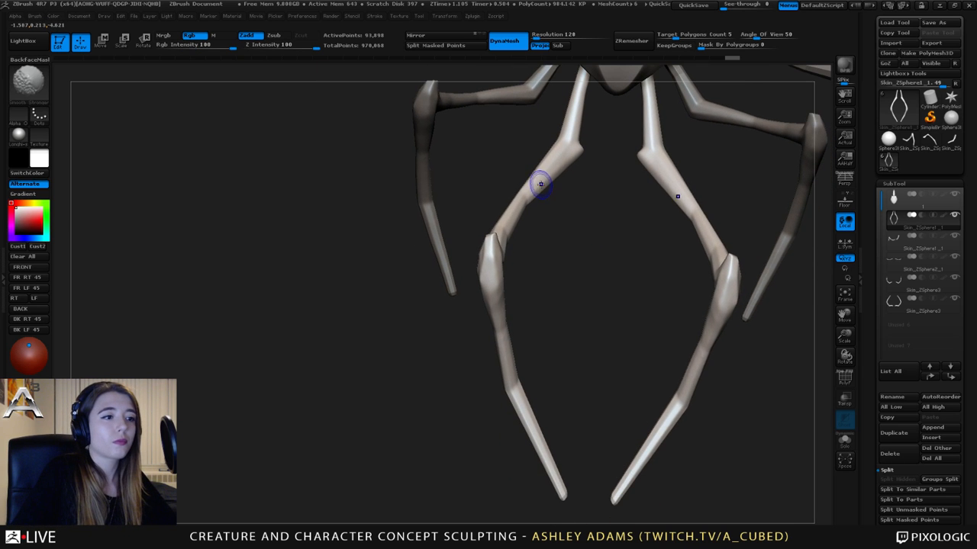
left_click_drag(507, 229, 521, 200)
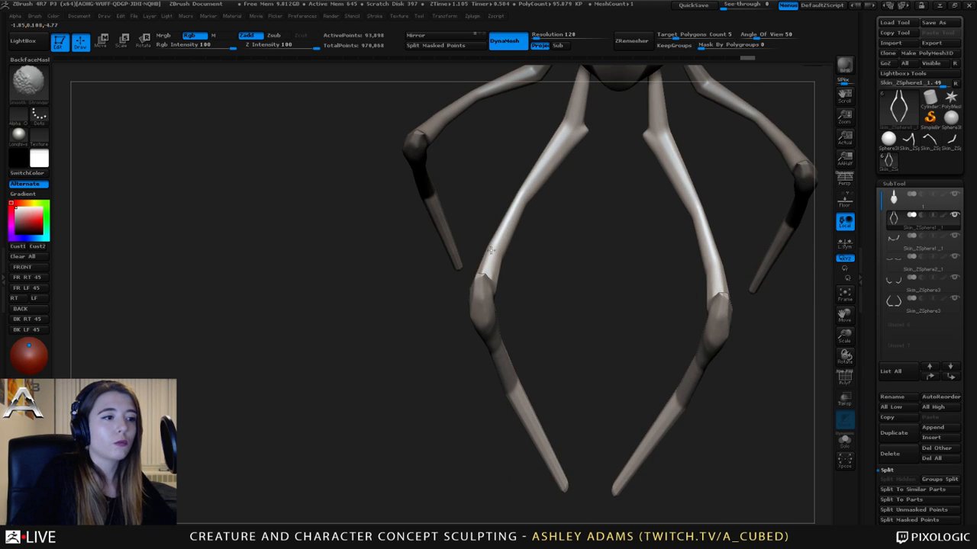
left_click_drag(491, 250, 567, 257)
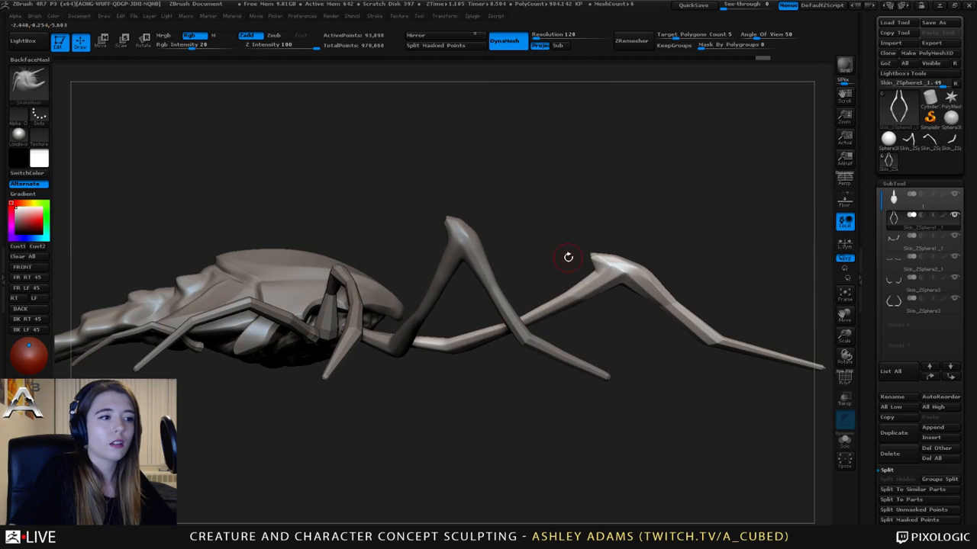
- Pull a small backward spur out of each foremost leg's knee with SnakeHook and smooth the segment below it
key("space")
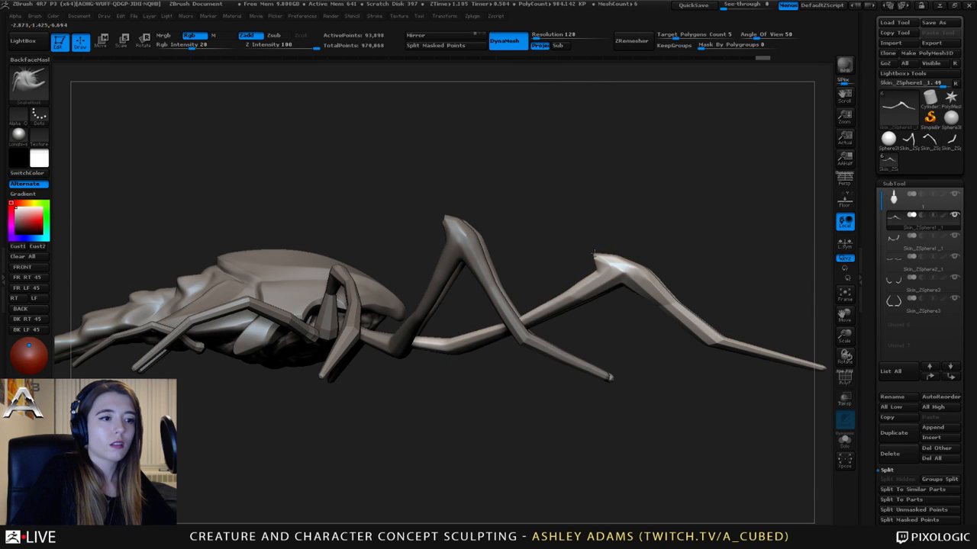
key("space")
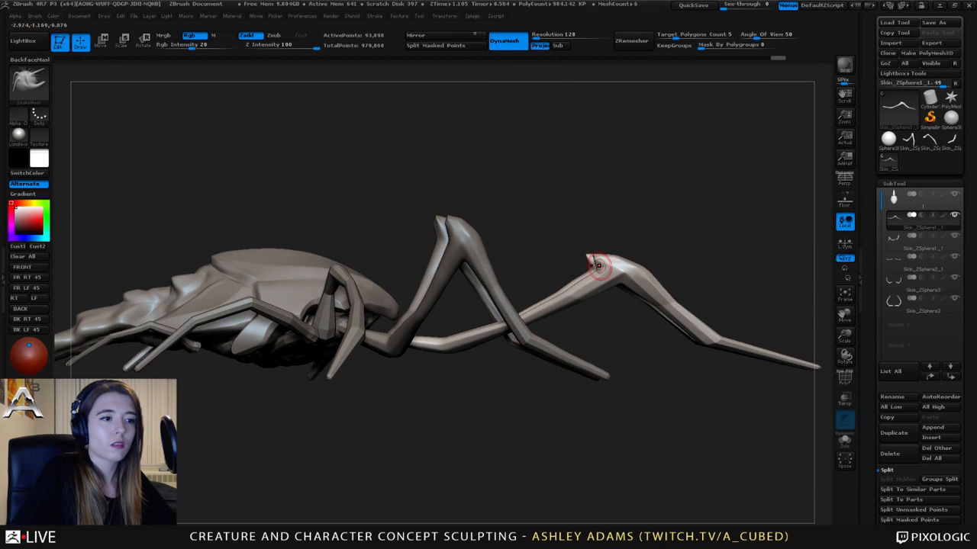
mouse_move(600, 264)
left_mouse_down()
mouse_move(591, 259)
mouse_move(658, 294)
left_mouse_up()
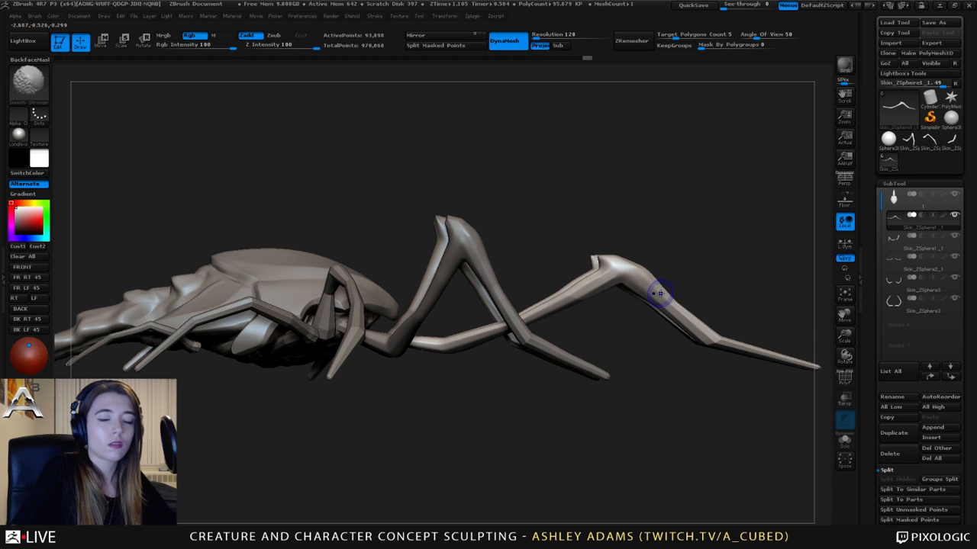
left_click_drag(597, 246, 517, 198, "alt")
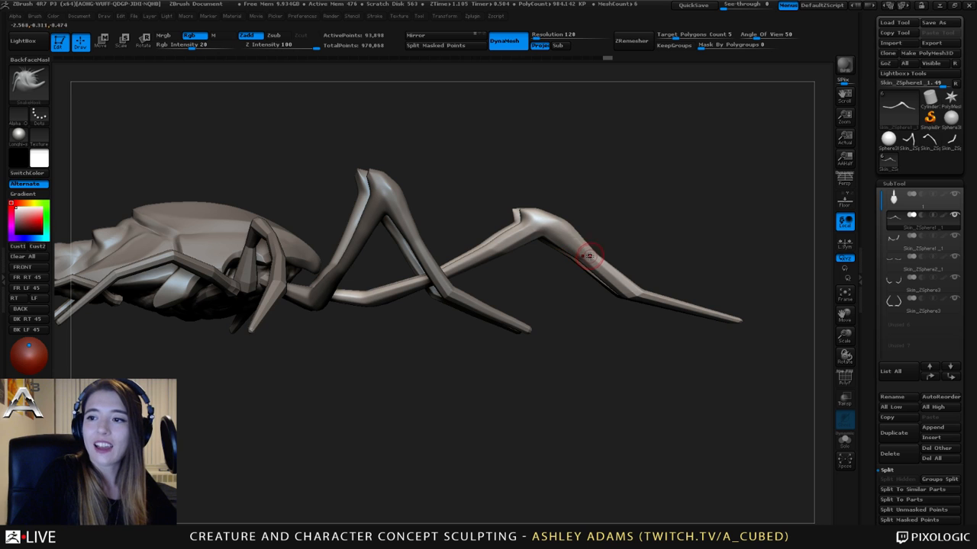
- Apply the flat Outline material and view the creature from above to judge its silhouette
mouse_move(550, 216)
left_mouse_down()
mouse_move(546, 254)
mouse_move(637, 240)
mouse_move(179, 266)
left_mouse_up()
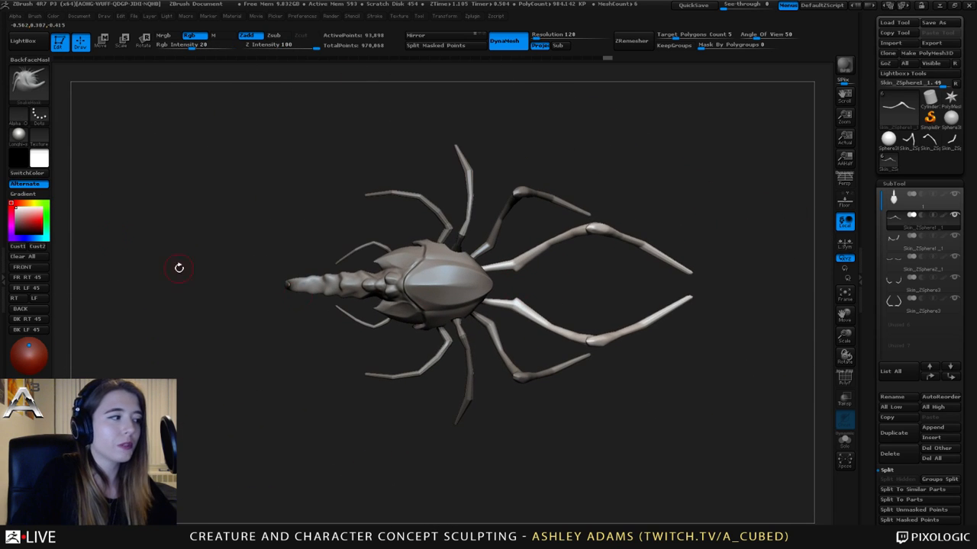
left_click(19, 137)
left_click(63, 255)
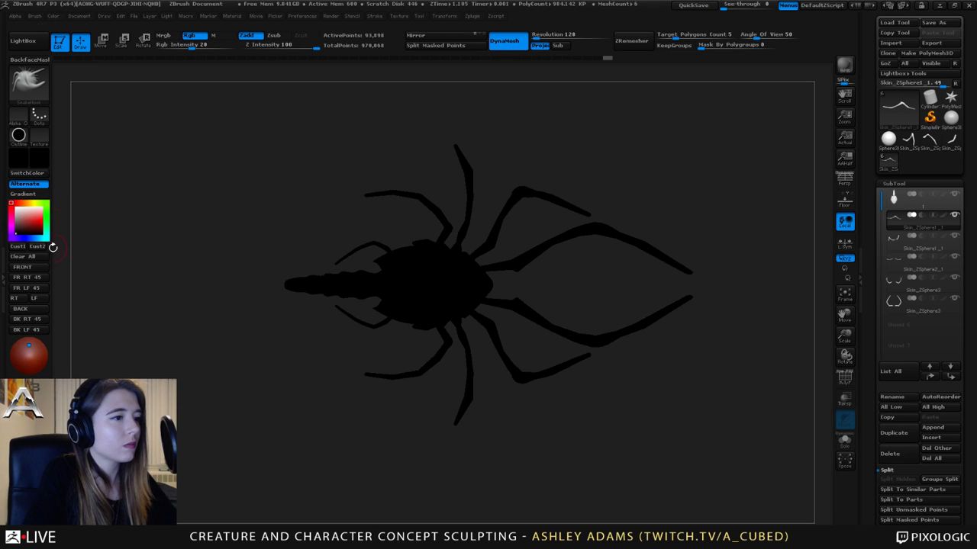
left_click_drag(553, 172, 706, 205)
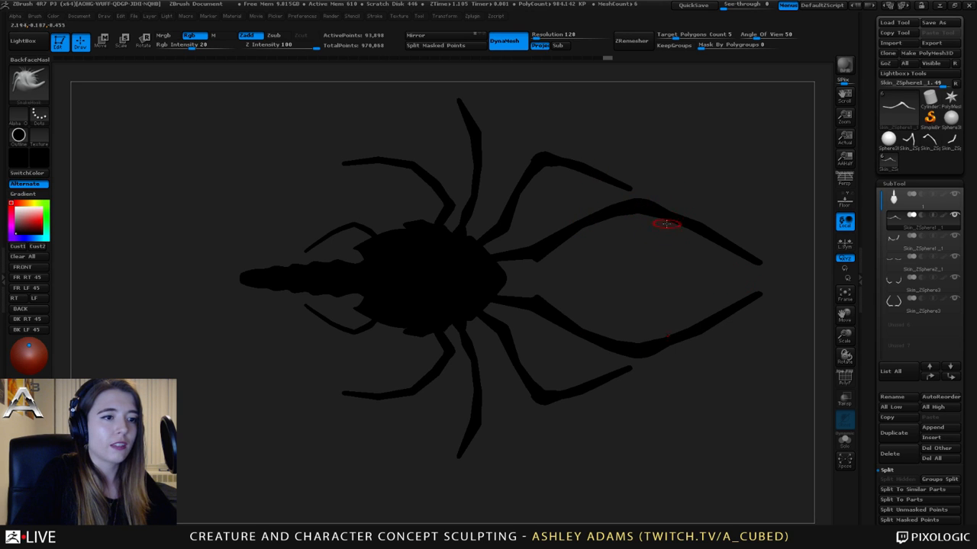
mouse_move(683, 249)
left_mouse_down()
mouse_move(709, 264)
mouse_move(654, 228)
mouse_move(753, 273)
left_mouse_up()
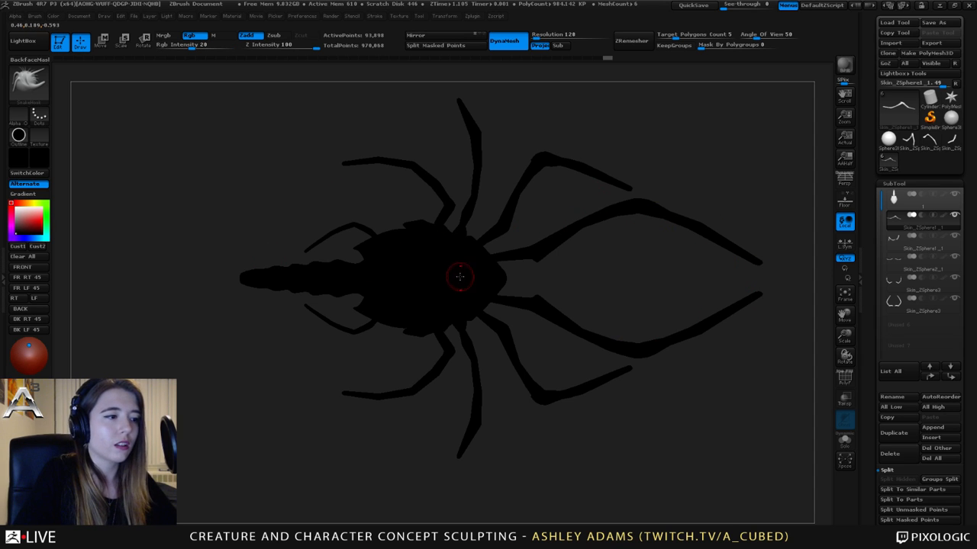
- Examine the creature's flat silhouette from above and from the side, judging the leg spread and undoing the last two changes
mouse_move(460, 272)
left_mouse_down()
mouse_move(465, 157)
mouse_move(492, 135)
mouse_move(521, 177)
left_mouse_up()
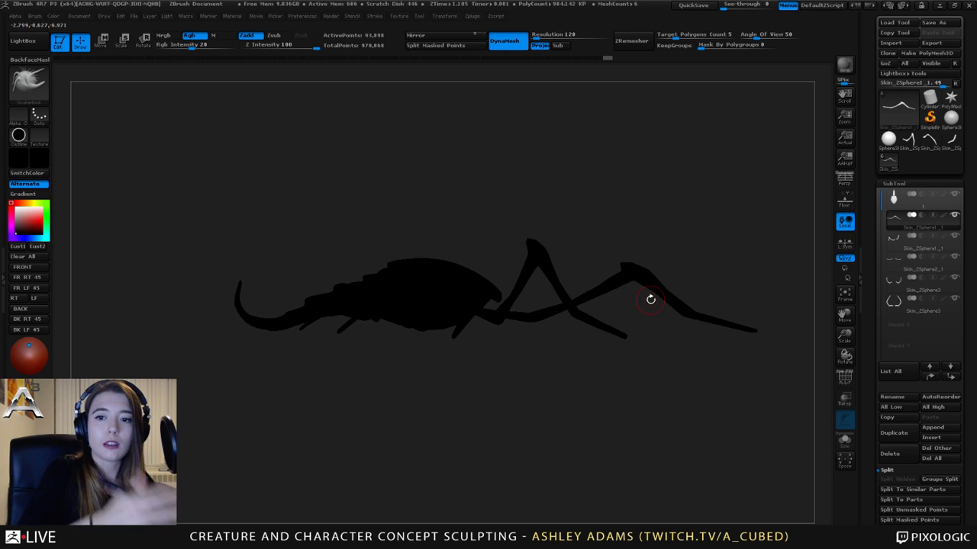
mouse_move(399, 245)
left_mouse_down()
mouse_move(408, 100)
mouse_move(420, 174)
mouse_move(443, 218)
mouse_move(469, 207)
mouse_move(528, 229)
mouse_move(576, 314)
left_mouse_up()
right_click_drag(576, 315, 544, 257, "ctrl")
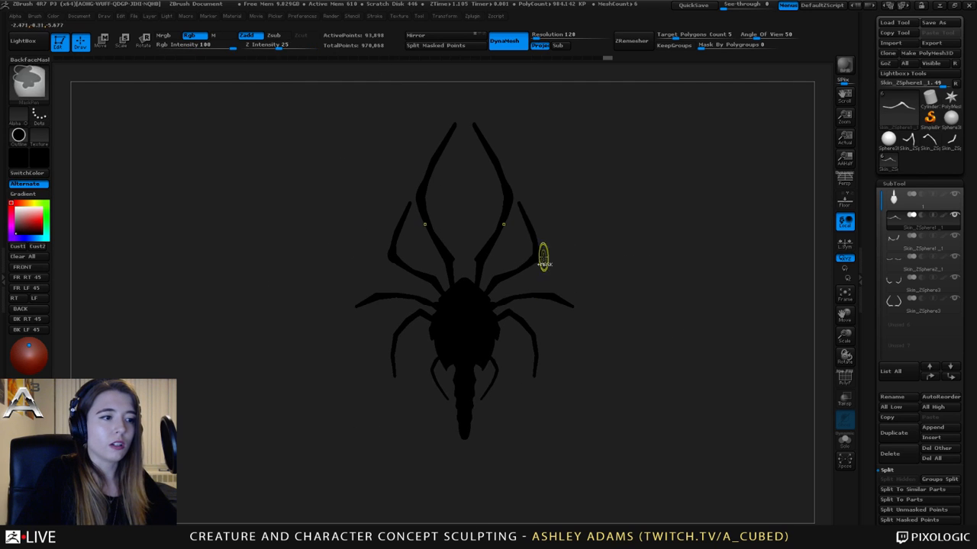
left_click_drag(543, 257, 618, 291)
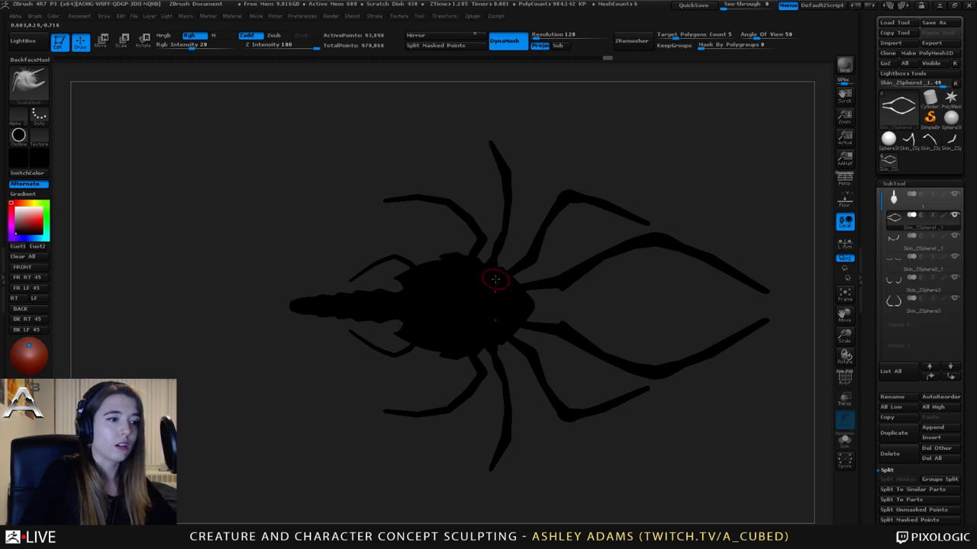
key("ctrl+z")
key("ctrl+z")
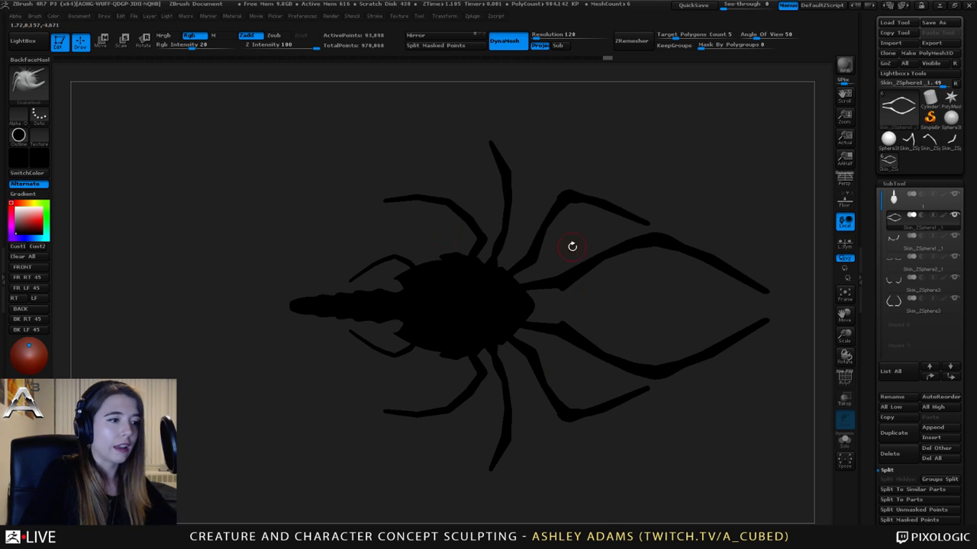
mouse_move(572, 247)
left_mouse_down()
mouse_move(577, 336)
mouse_move(529, 255)
mouse_move(572, 298)
mouse_move(565, 264)
left_mouse_up()
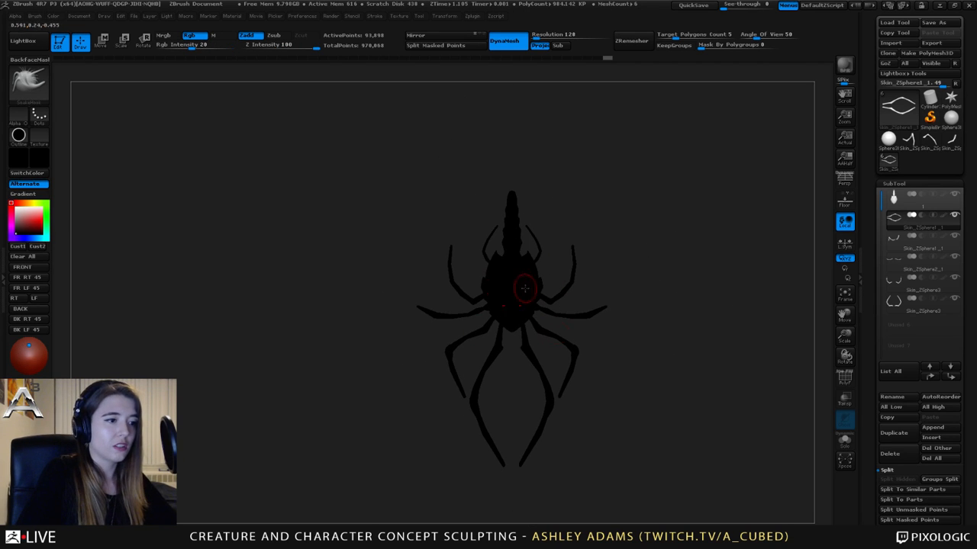
left_click_drag(515, 338, 500, 331)
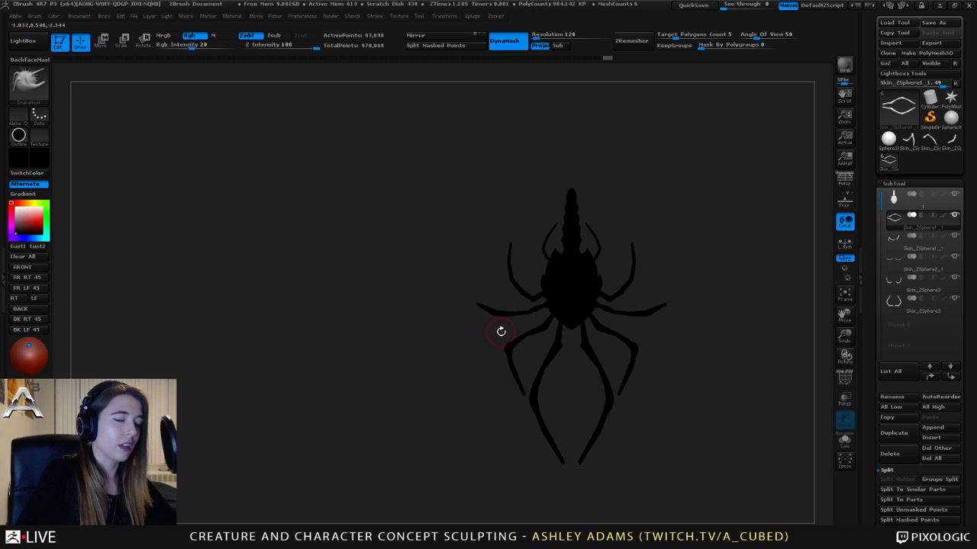
- Shift the foremost leg pair slightly toward the body and the second pair slightly forward with the Move transpose tool
mouse_move(679, 270)
left_mouse_down()
mouse_move(671, 321)
mouse_move(635, 311)
mouse_move(606, 349)
mouse_move(557, 352)
mouse_move(551, 211)
mouse_move(528, 450)
left_mouse_up()
key("w")
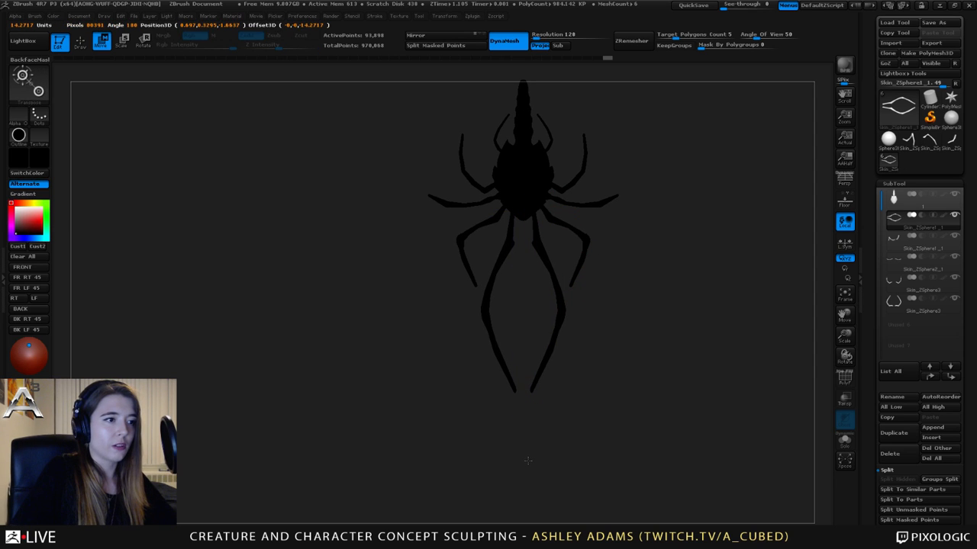
left_click(581, 267, "alt")
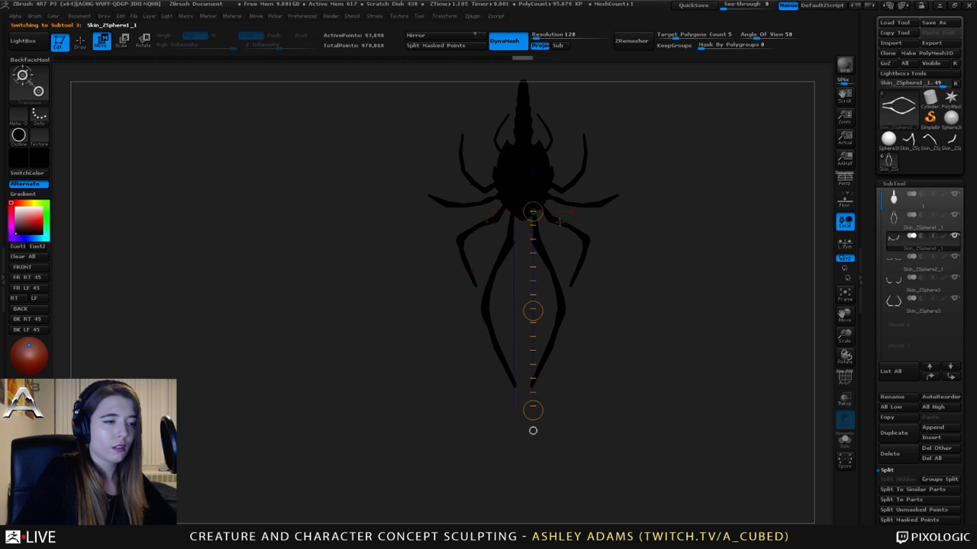
left_click_drag(529, 429, 540, 411)
key("r")
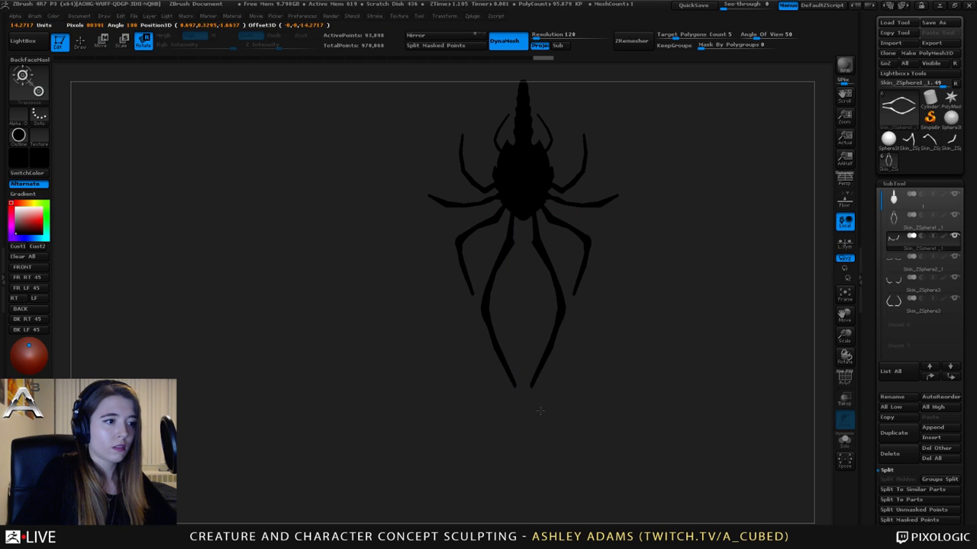
left_click_drag(621, 257, 614, 279, "alt")
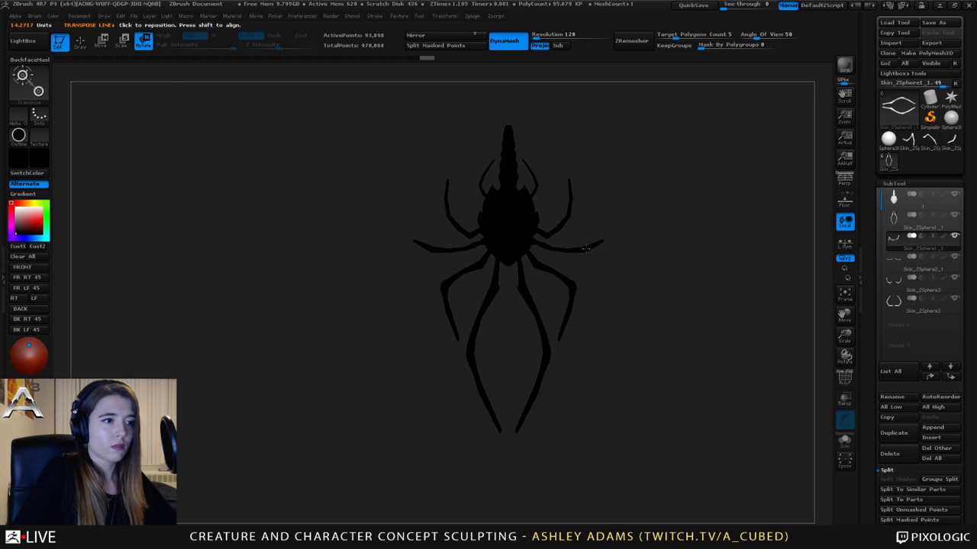
left_click(586, 249, "alt")
left_click_drag(541, 186, 540, 227, "alt")
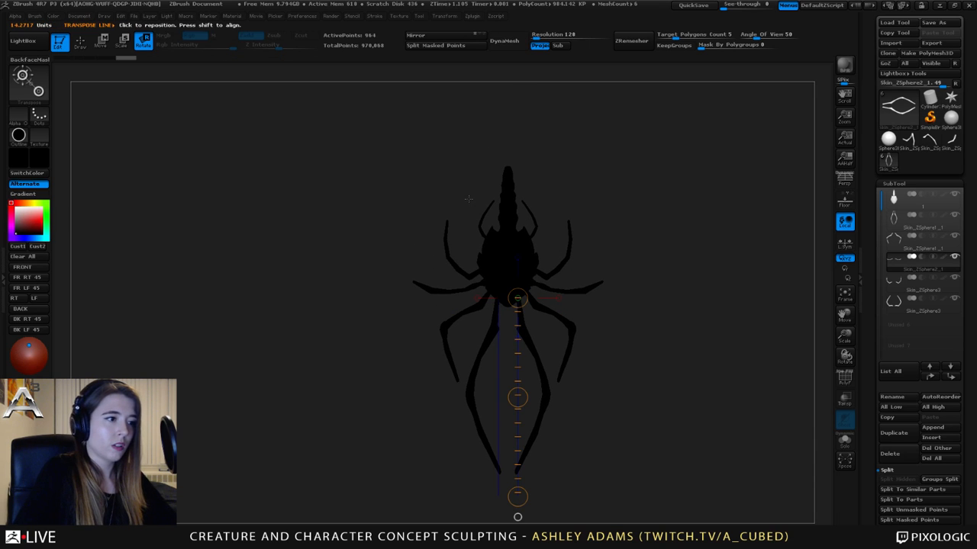
left_click_drag(510, 163, 519, 120, "alt")
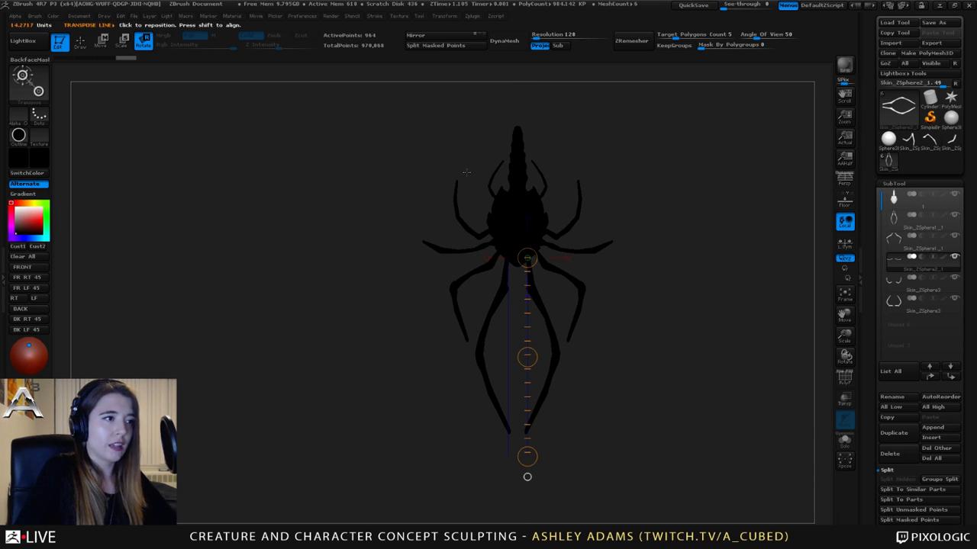
left_click_drag(467, 342, 478, 394)
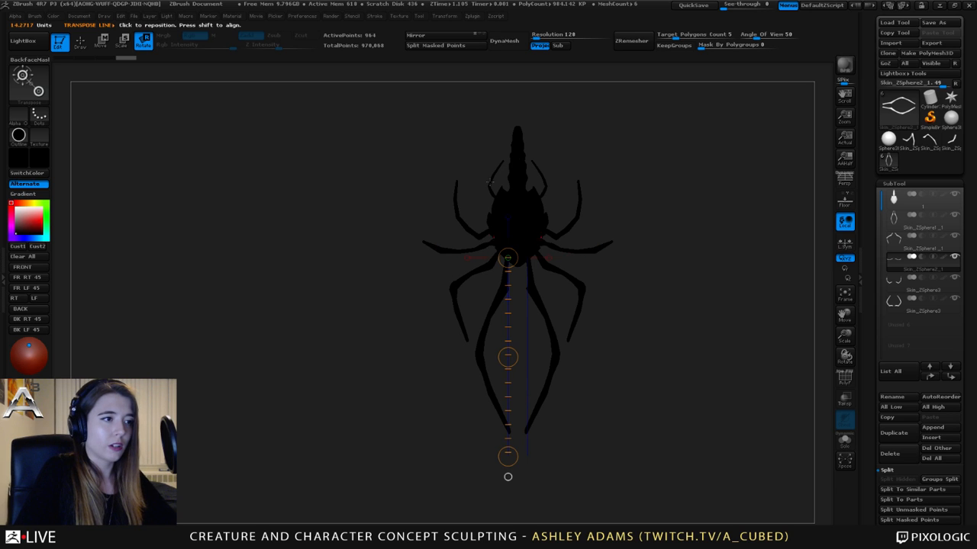
left_click_drag(456, 170, 457, 226, "alt")
- Select the hindmost leg pair and lengthen both legs toward the tail tip with SnakeHook
left_click(503, 224, "alt")
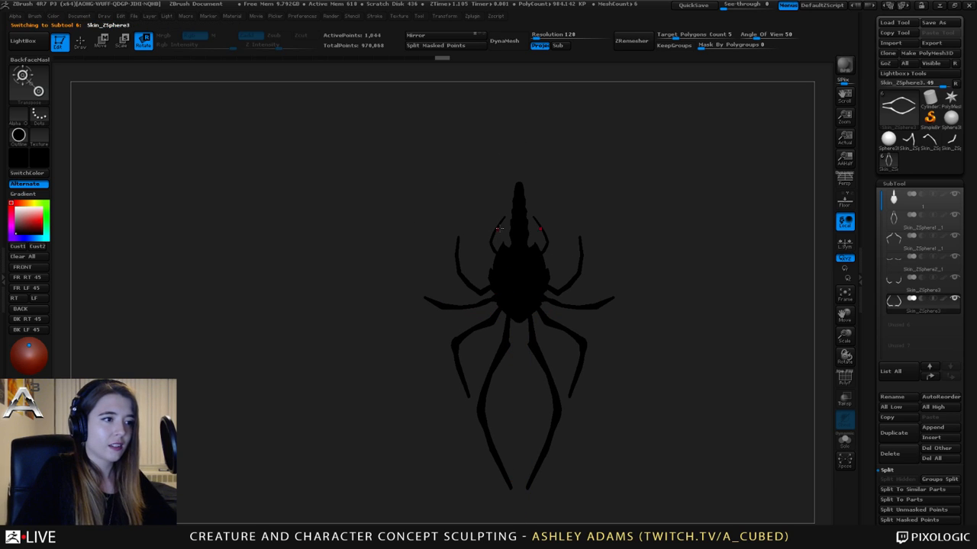
key("q")
key("space")
mouse_move(489, 196)
left_mouse_down()
mouse_move(506, 194)
mouse_move(498, 210)
mouse_move(519, 163)
mouse_move(521, 114)
mouse_move(529, 186)
mouse_move(556, 167)
mouse_move(556, 195)
left_mouse_up()
- Bow the hindmost legs slightly outward with SnakeHook and extend the tips of the neighbouring leg pair
left_click(518, 191, "alt")
key("space")
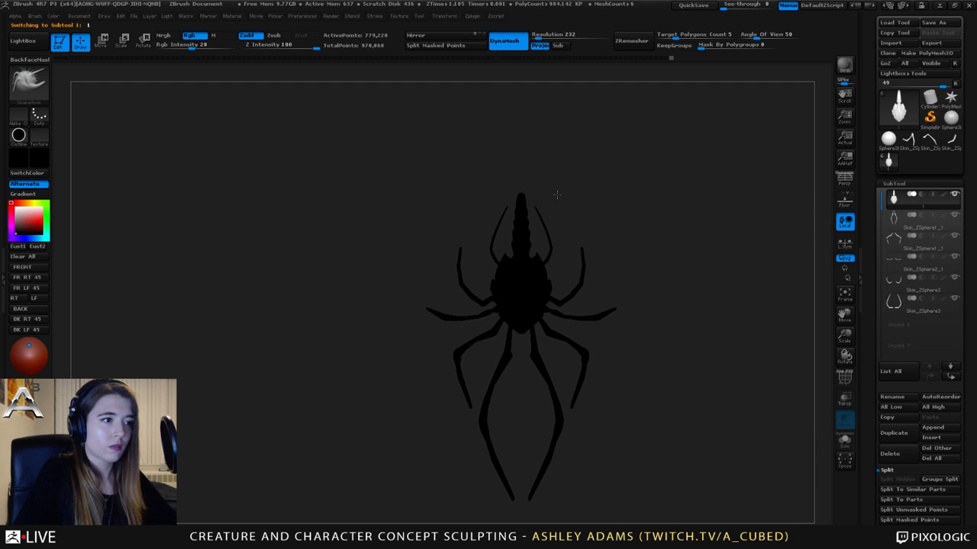
left_click(548, 237, "alt")
key("space")
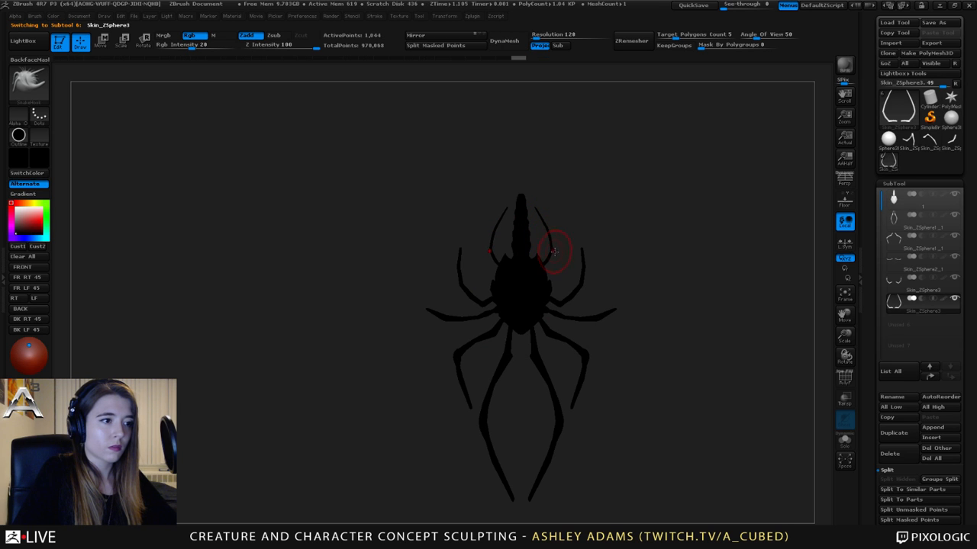
left_click(580, 288, "alt")
key("space")
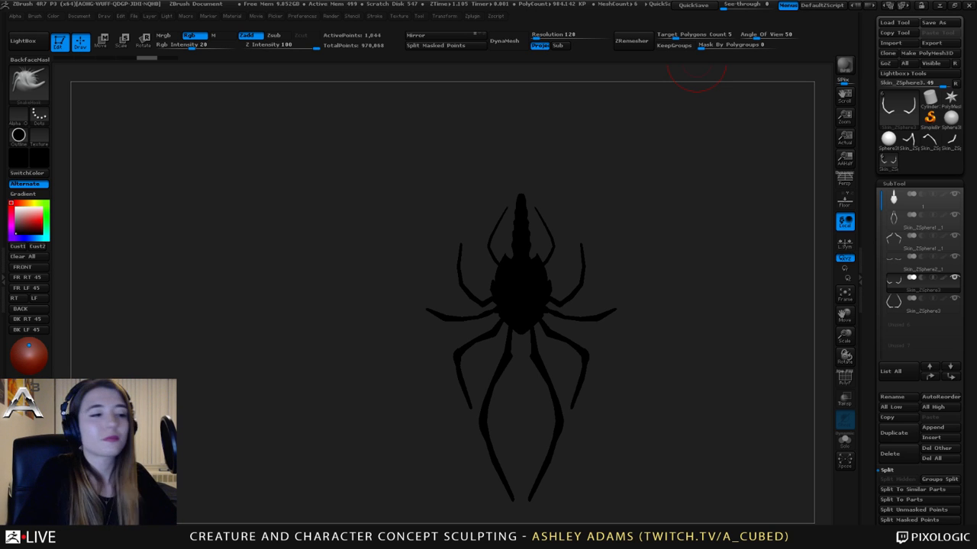
- Replace the flat Outline material with Longhi-sculpt-spe and set the colour to white
mouse_move(550, 274)
right_mouse_down()
mouse_move(489, 277)
mouse_move(532, 263)
mouse_move(543, 319)
mouse_move(586, 246)
right_mouse_up()
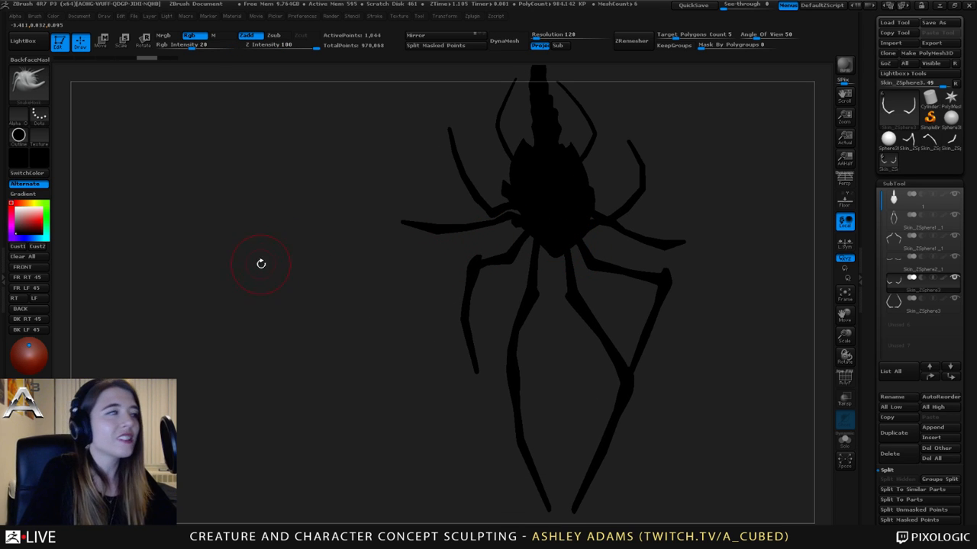
left_click(19, 138)
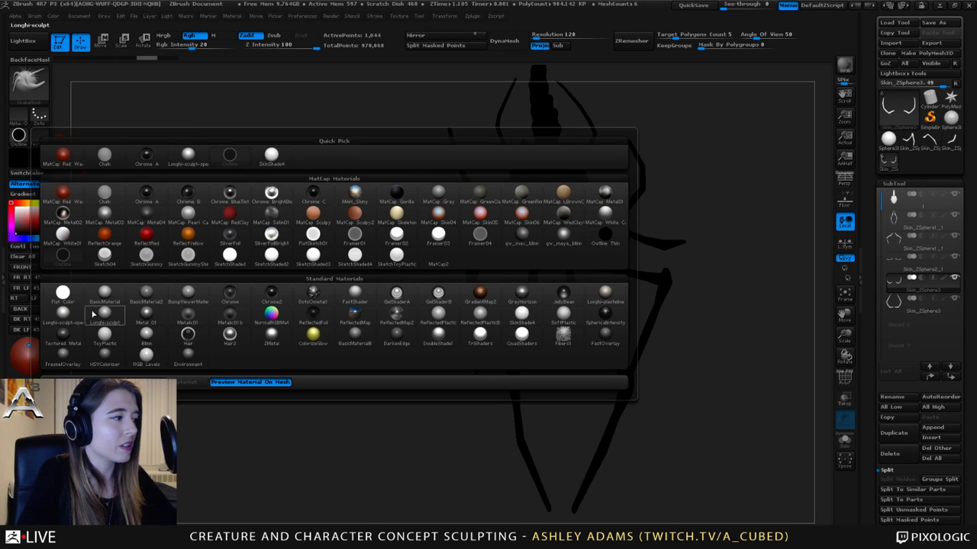
left_click(62, 314)
left_click_drag(469, 196, 275, 224)
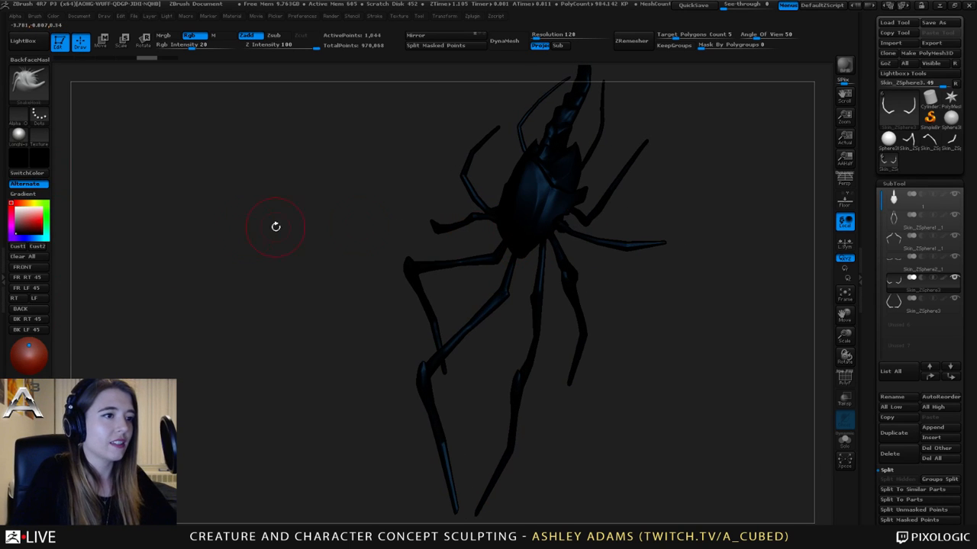
left_click(11, 203)
- Select the foremost legs, push the underside near the inner joints upward with SnakeHook, and smooth the segments toward the knees
left_click_drag(732, 229, 541, 248)
key("space")
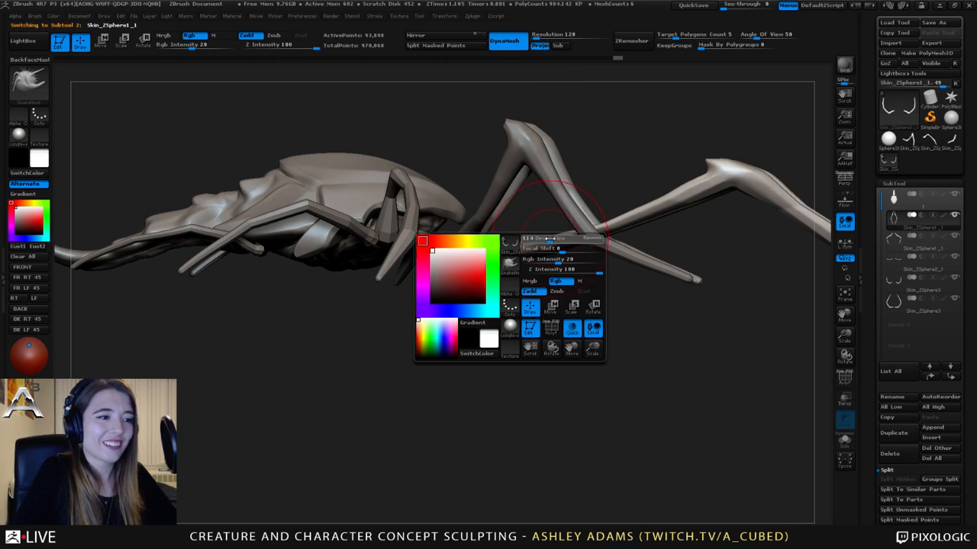
left_click(540, 248, "alt")
key("space")
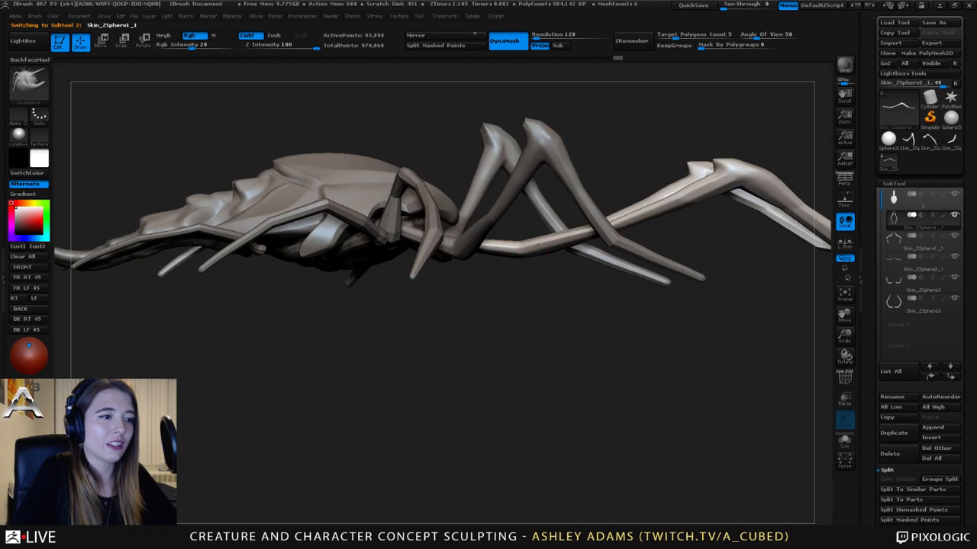
key("b")
key("s")
key("h")
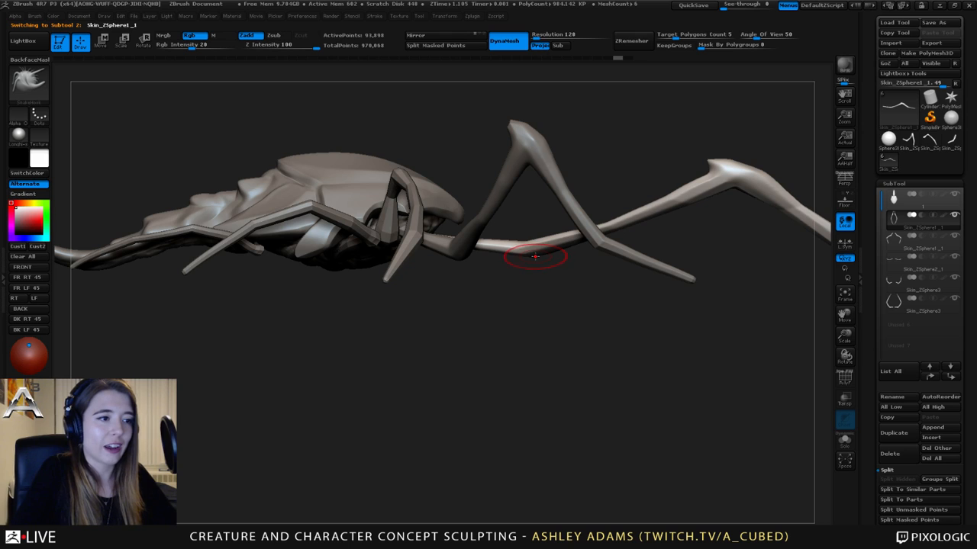
mouse_move(531, 261)
left_mouse_down()
mouse_move(485, 244)
mouse_move(534, 250)
left_mouse_up()
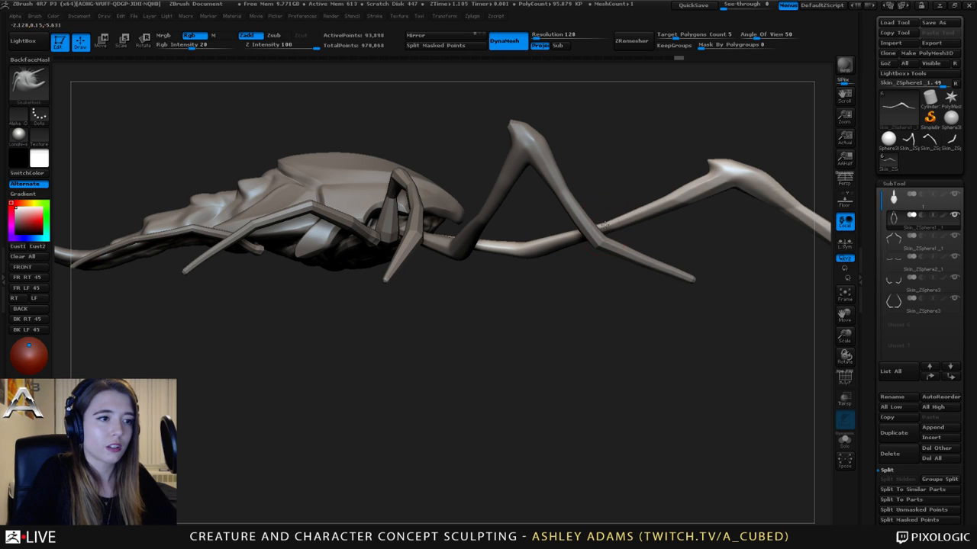
mouse_move(687, 203)
left_mouse_down("shift")
mouse_move(670, 206)
mouse_move(725, 175)
left_mouse_up("shift")
- Select the second leg pair and smooth the segments around its inner joints on both sides
mouse_move(585, 283)
left_mouse_down()
mouse_move(635, 252)
mouse_move(646, 273)
mouse_move(639, 261)
left_mouse_up()
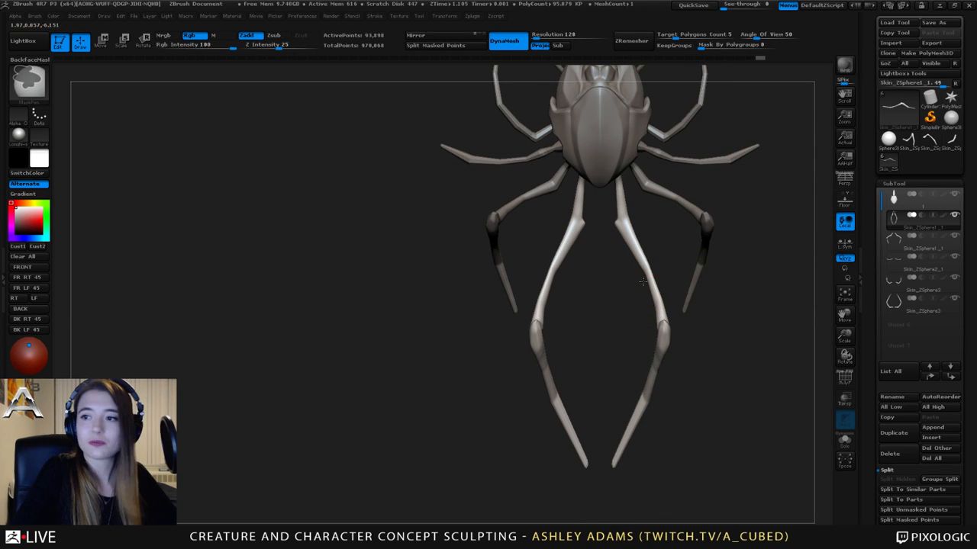
left_click_drag(645, 317, 637, 308, "alt")
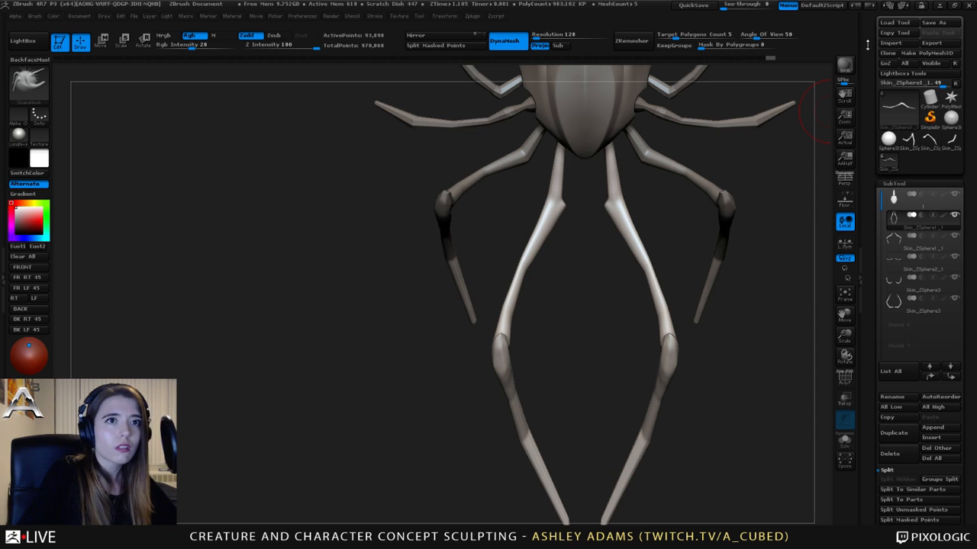
left_click_drag(868, 48, 873, 58)
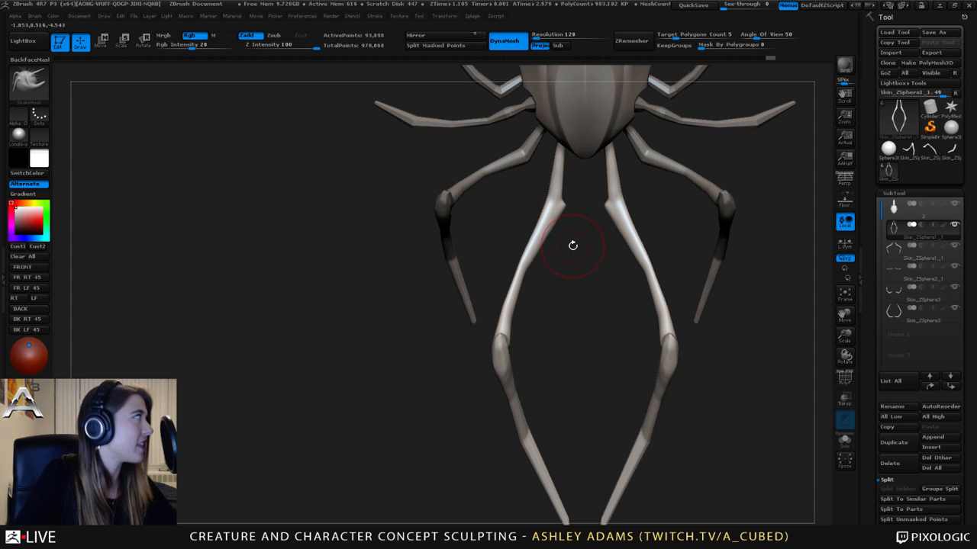
left_click_drag(546, 229, 561, 218)
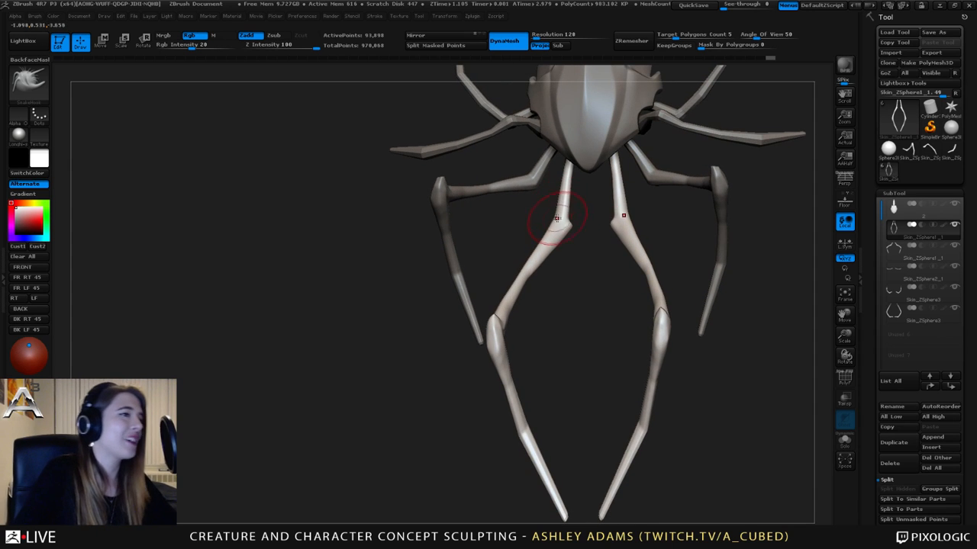
mouse_move(615, 178)
right_mouse_down("alt")
mouse_move(573, 240)
mouse_move(562, 218)
right_mouse_up("alt")
left_click(599, 225, "alt")
left_click_drag(577, 195, 631, 251, "shift")
mouse_move(648, 298)
left_mouse_down()
mouse_move(663, 264)
mouse_move(622, 239)
left_mouse_up()
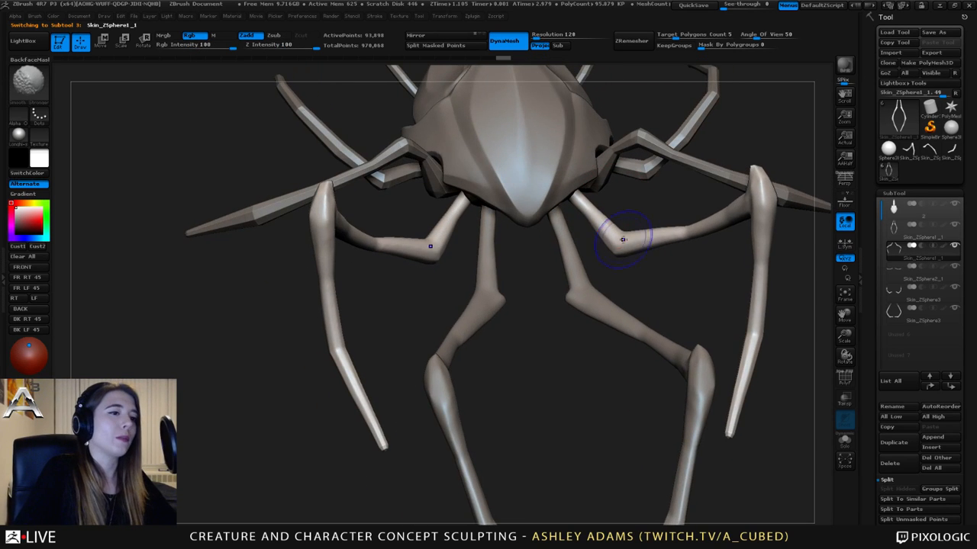
right_click_drag(622, 240, 589, 229)
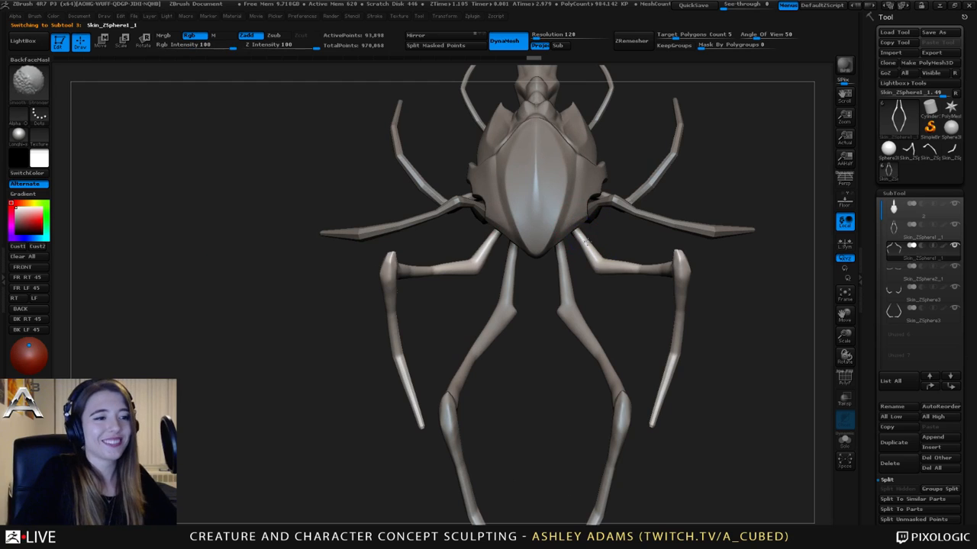
- Refine the second leg pair's middle segments between inner joint and knee with SnakeHook and smoothing
key("b")
key("s")
key("h")
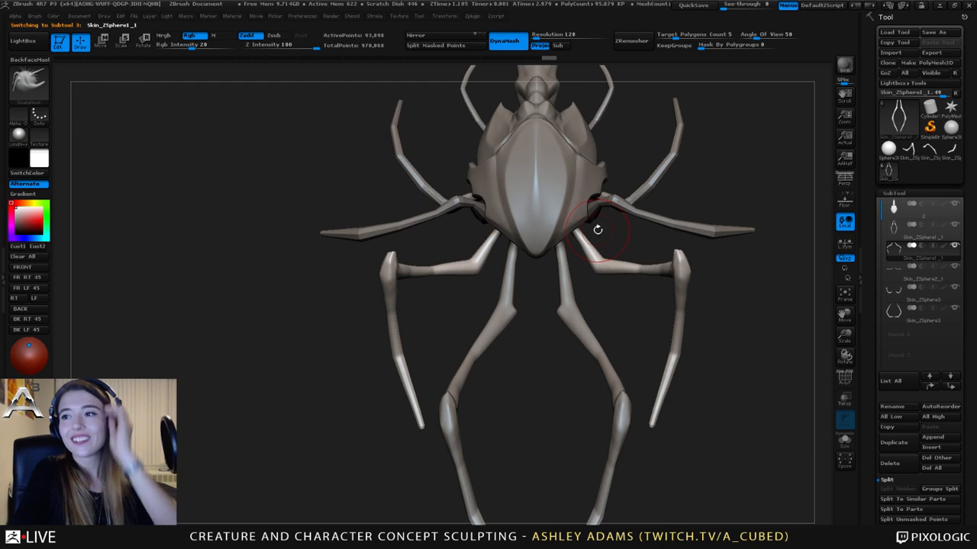
right_click_drag(595, 262, 599, 196, "alt")
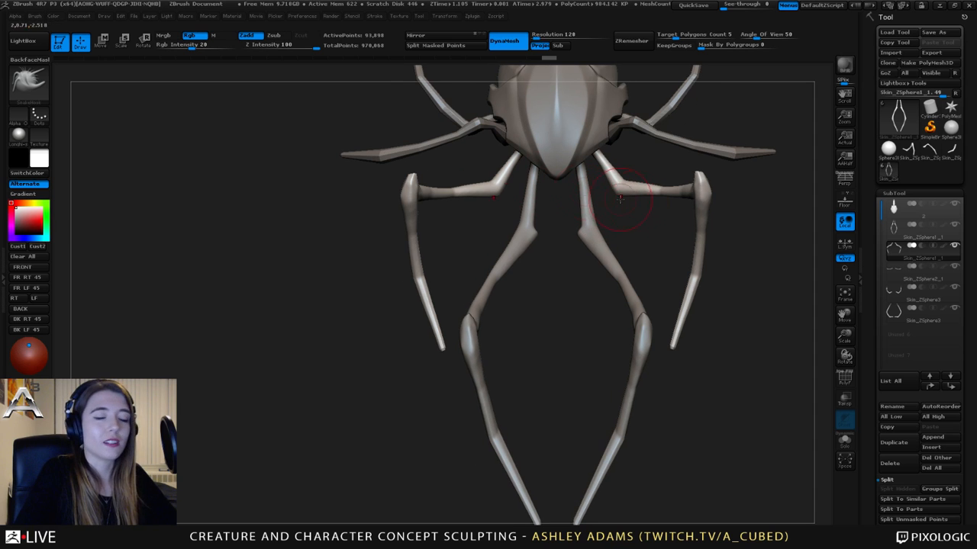
mouse_move(658, 190)
left_mouse_down("shift")
mouse_move(676, 191)
mouse_move(652, 189)
left_mouse_up("shift")
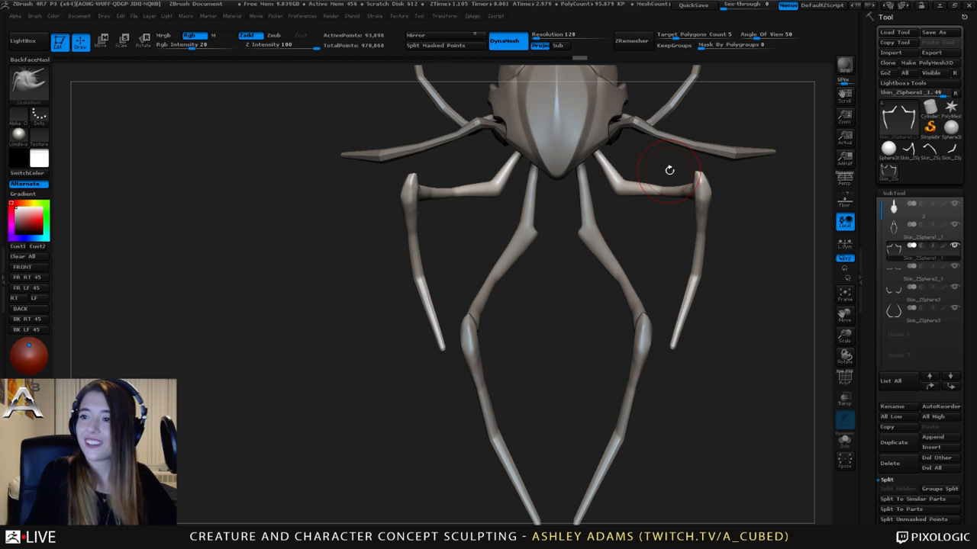
- Reshape the second leg pair with SnakeHook, angling the middle segments toward the knees, and smooth the outer segments on both sides
mouse_move(445, 212)
left_mouse_down()
mouse_move(576, 201)
mouse_move(534, 158)
mouse_move(474, 196)
mouse_move(400, 199)
mouse_move(442, 173)
left_mouse_up()
key("b")
key("s")
key("h")
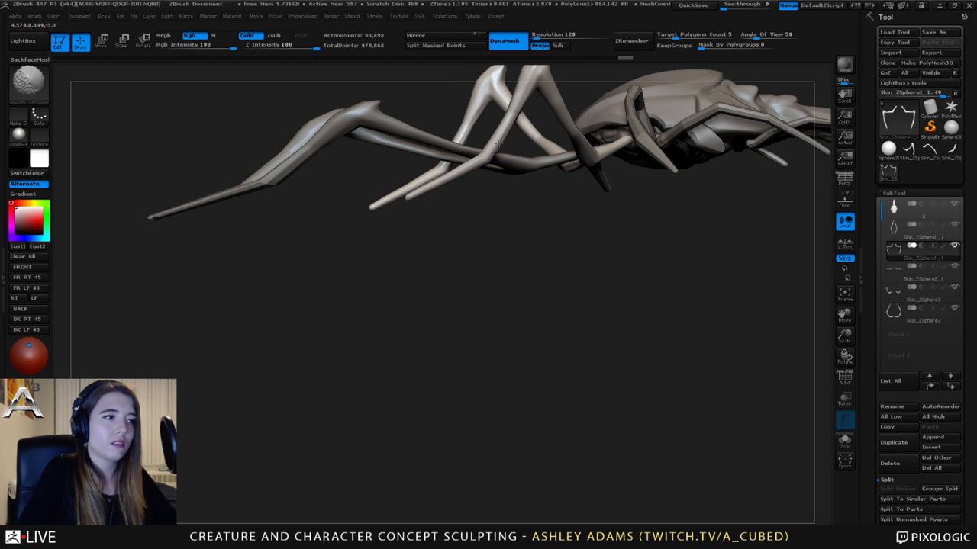
key("f")
left_click_drag(509, 117, 472, 236)
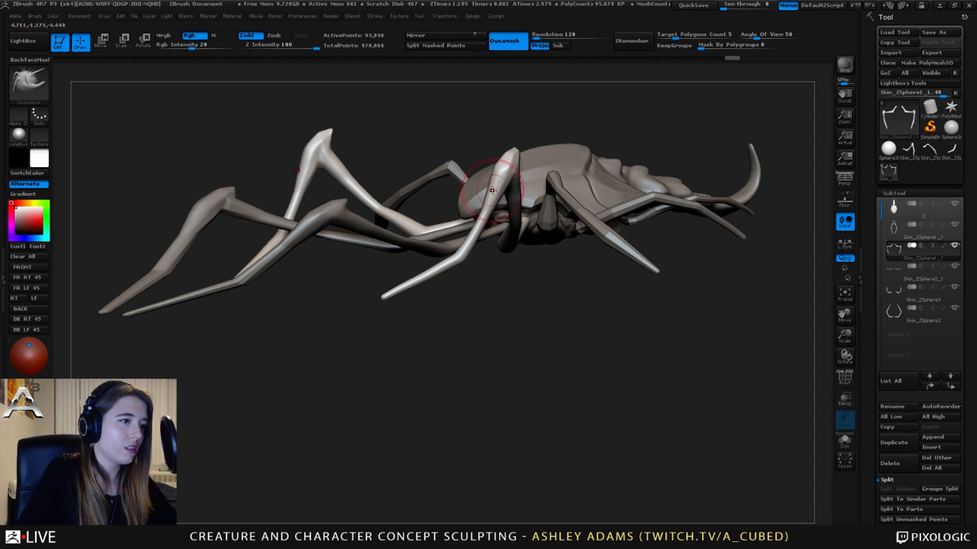
left_click_drag(481, 221, 556, 218, "shift")
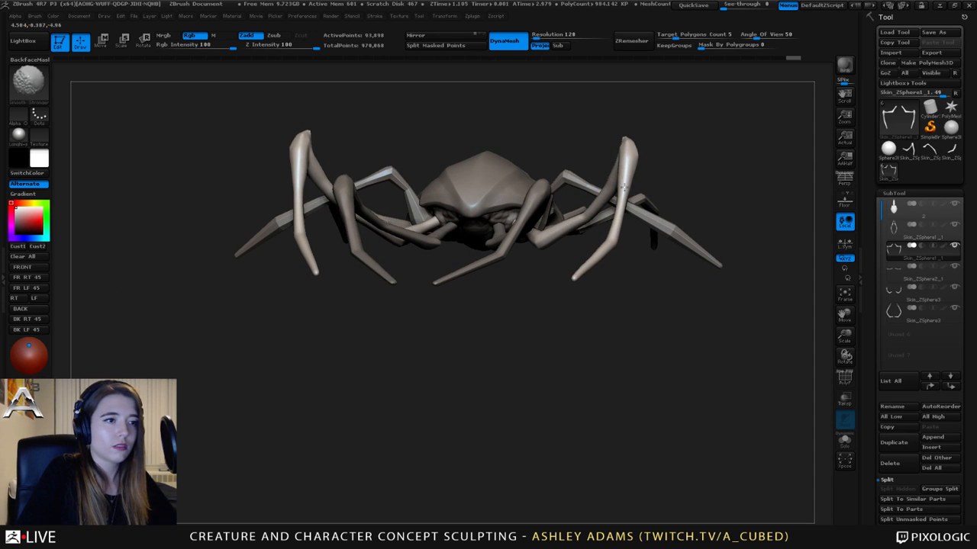
mouse_move(627, 143)
left_mouse_down()
mouse_move(567, 204)
mouse_move(556, 198)
mouse_move(596, 216)
mouse_move(607, 238)
left_mouse_up()
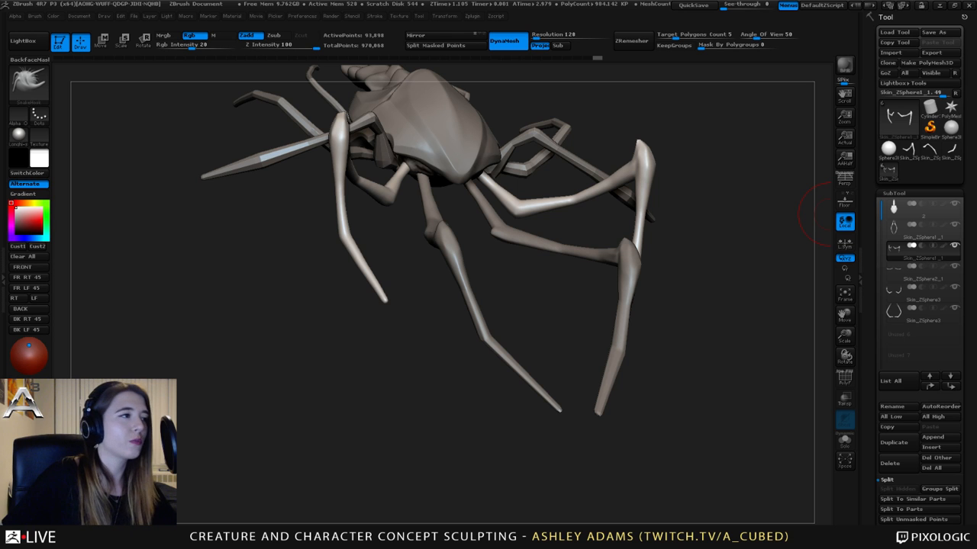
left_click_drag(569, 148, 587, 229)
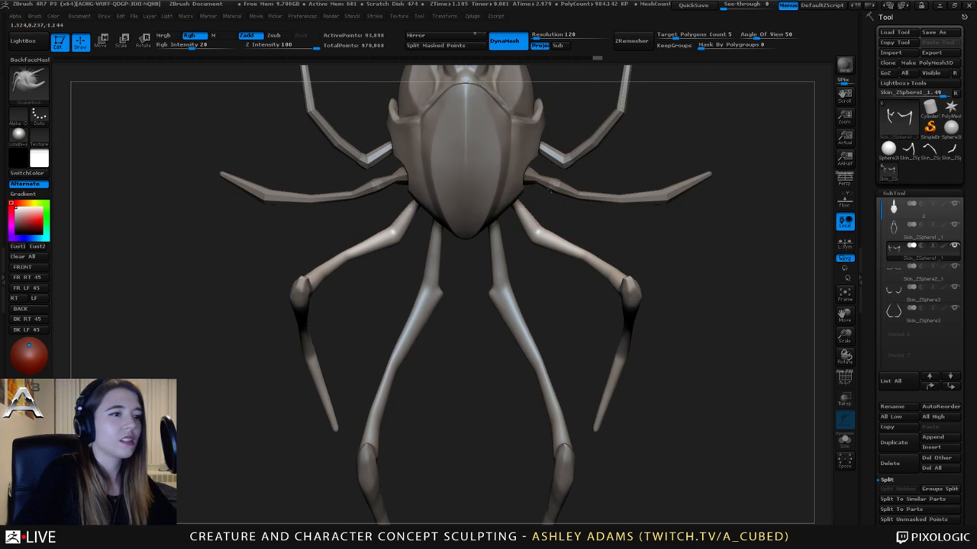
left_click_drag(548, 191, 631, 287)
- Select the third leg pair and convert it to a DynaMesh at resolution 128
left_click(723, 279, "alt")
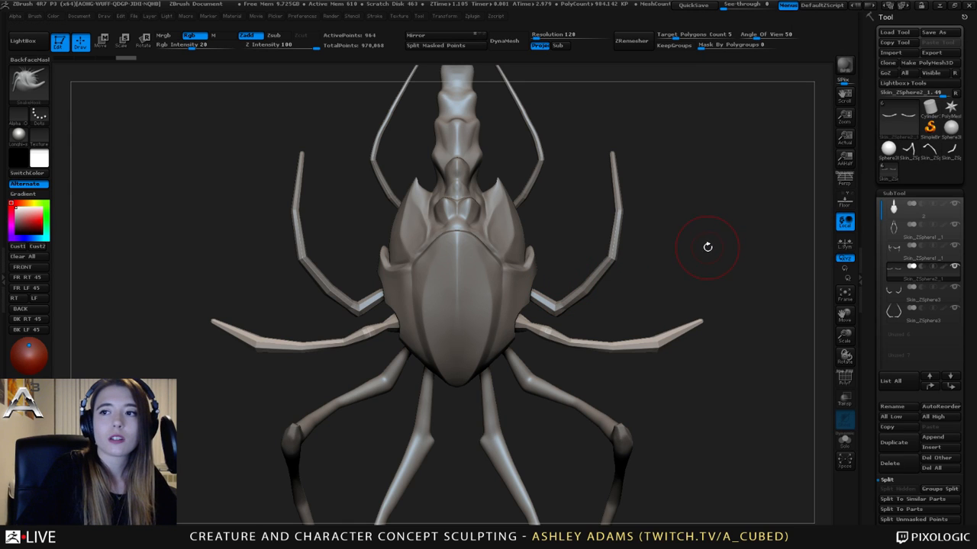
mouse_move(545, 336)
left_mouse_down("alt")
mouse_move(528, 227)
mouse_move(517, 264)
left_mouse_up("alt")
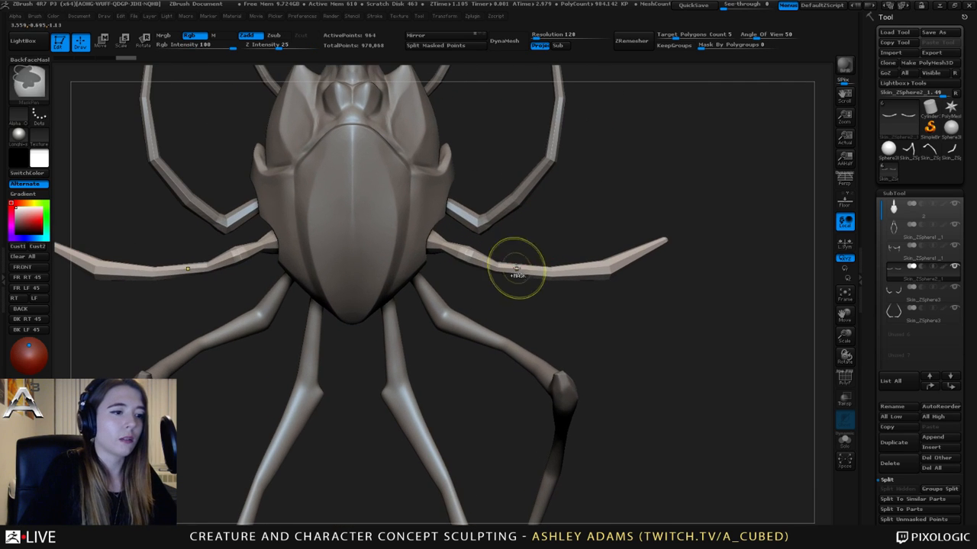
left_click(447, 317, "alt")
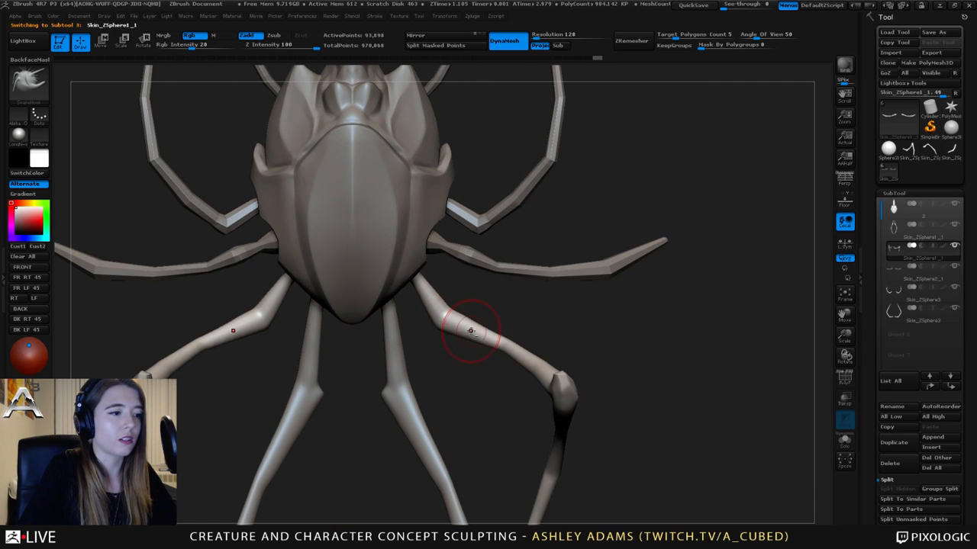
key("space")
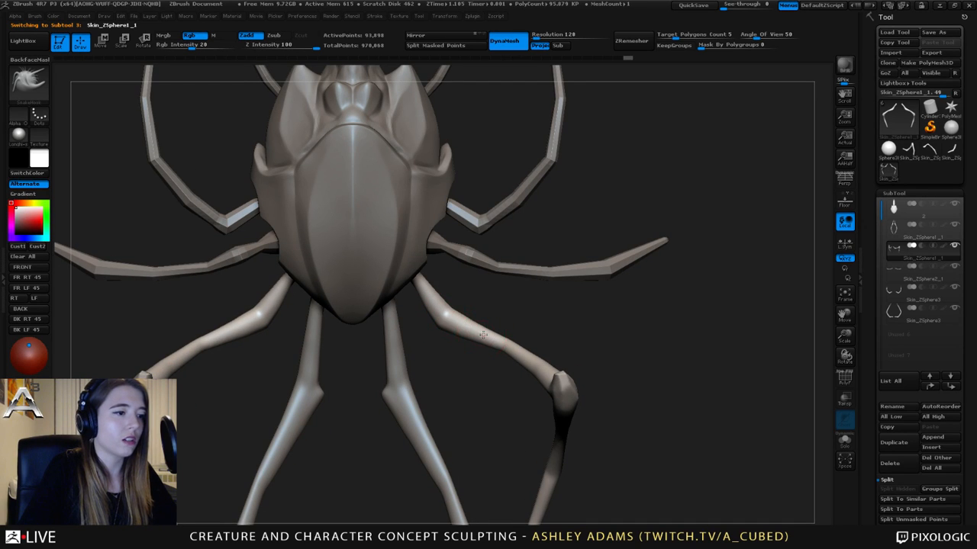
left_click_drag(517, 300, 477, 281, "alt")
left_click(487, 298, "alt")
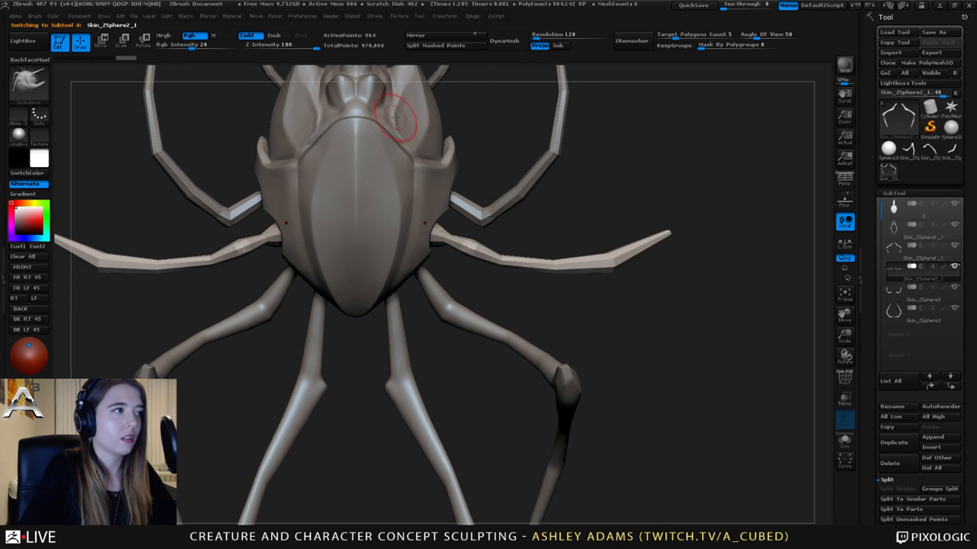
left_click(505, 40)
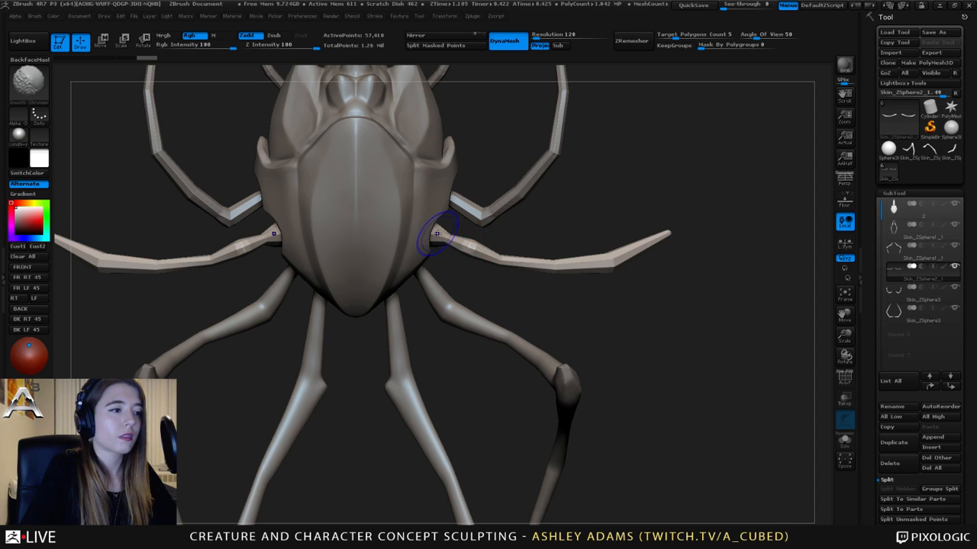
- Smooth the third leg pair from where it meets the body, over the joints, out to the tips
key("shift")
mouse_move(575, 262)
left_mouse_down("shift")
mouse_move(626, 255)
mouse_move(609, 264)
left_mouse_up("shift")
left_click_drag(443, 234, 446, 235, "shift")
mouse_move(499, 268)
left_mouse_down()
mouse_move(514, 148)
mouse_move(469, 213)
left_mouse_up()
left_click_drag(427, 298, 414, 298, "shift")
mouse_move(488, 366)
left_mouse_down()
mouse_move(500, 252)
mouse_move(465, 213)
left_mouse_up()
mouse_move(412, 304)
left_mouse_down("shift")
mouse_move(426, 304)
mouse_move(465, 255)
left_mouse_up("shift")
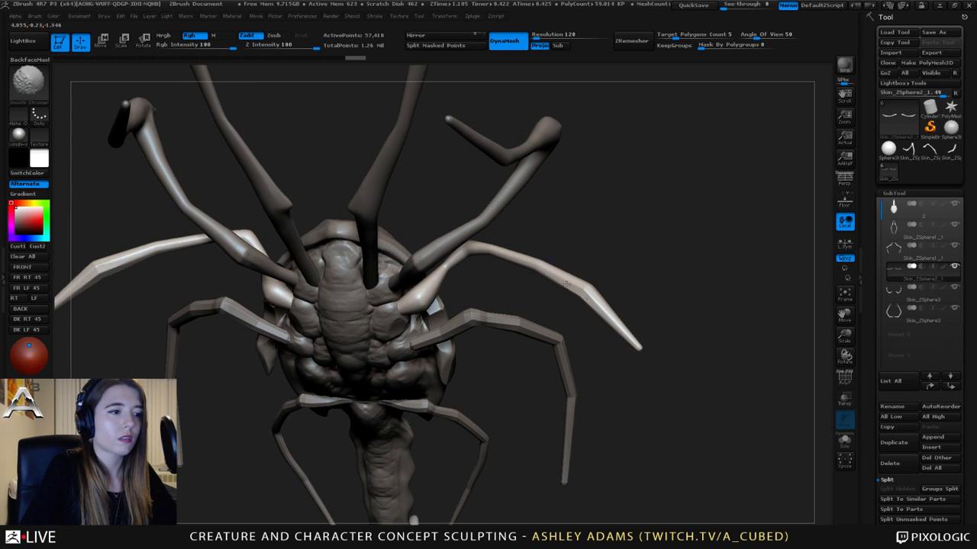
left_click_drag(566, 284, 633, 344, "shift")
mouse_move(687, 366)
left_mouse_down()
mouse_move(580, 359)
mouse_move(513, 297)
mouse_move(538, 244)
left_mouse_up()
- Select the fourth leg pair, convert it to a DynaMesh at resolution 128 and smooth it toward the tips
left_click(538, 246, "alt")
left_click_drag(580, 328, 536, 263)
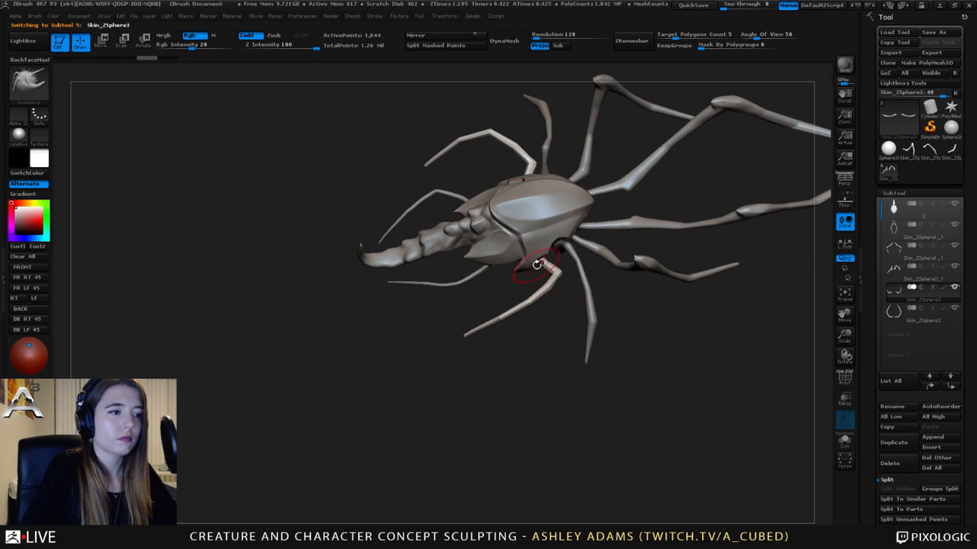
left_click(505, 40)
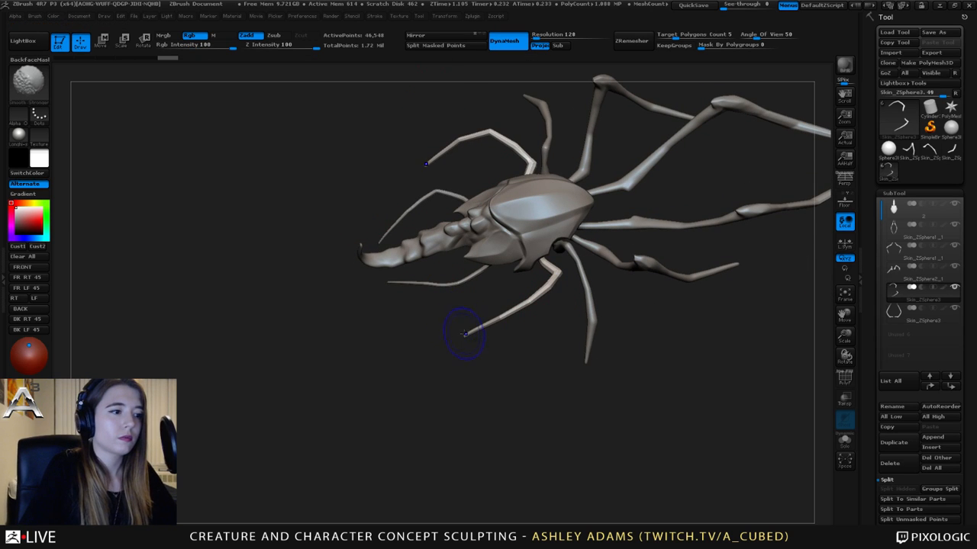
key("b")
key("s")
key("h")
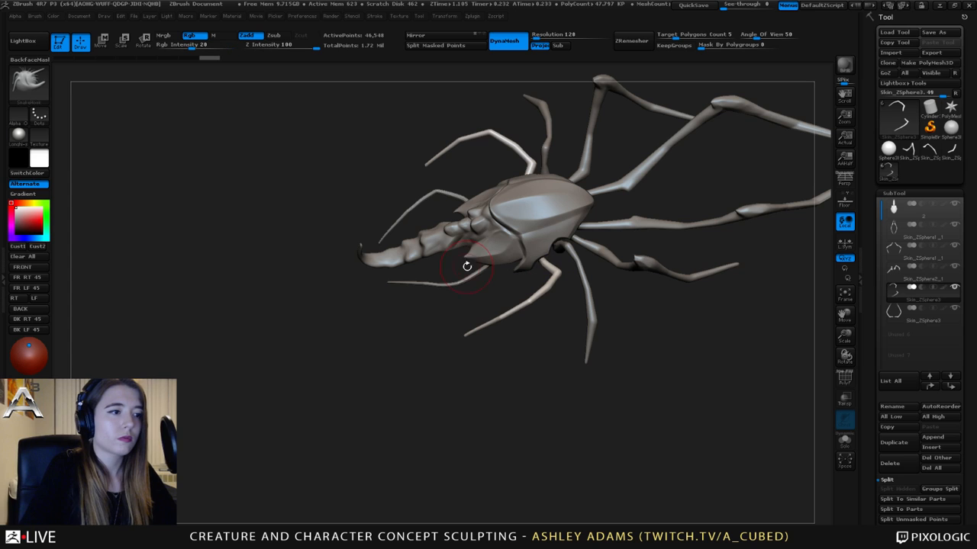
- Select the small leg pair nearest the tail and pull its inner joints upward with SnakeHook
left_click(470, 279, "alt")
mouse_move(418, 270)
left_mouse_down()
mouse_move(421, 290)
mouse_move(436, 261)
left_mouse_up()
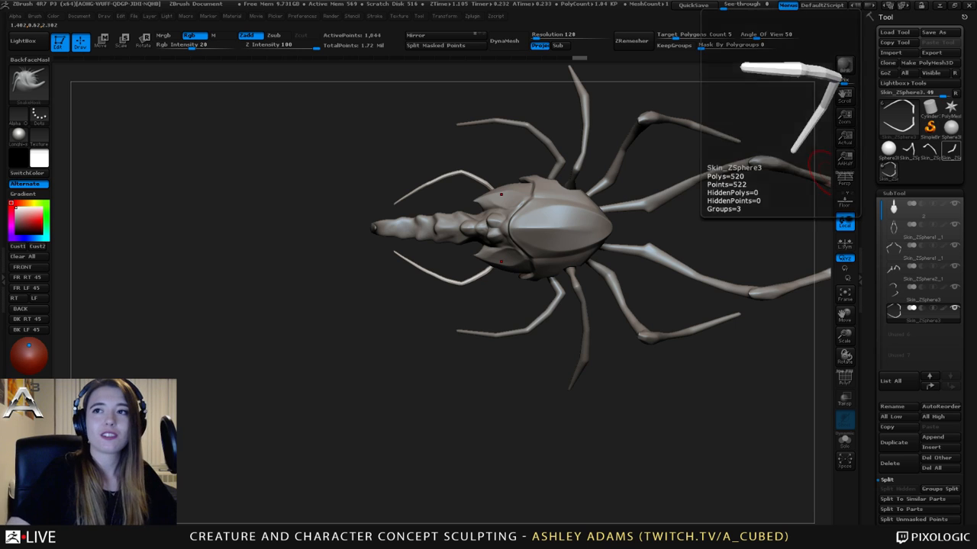
mouse_move(779, 130)
left_mouse_down()
mouse_move(702, 161)
mouse_move(740, 183)
mouse_move(514, 202)
mouse_move(428, 252)
mouse_move(473, 255)
left_mouse_up()
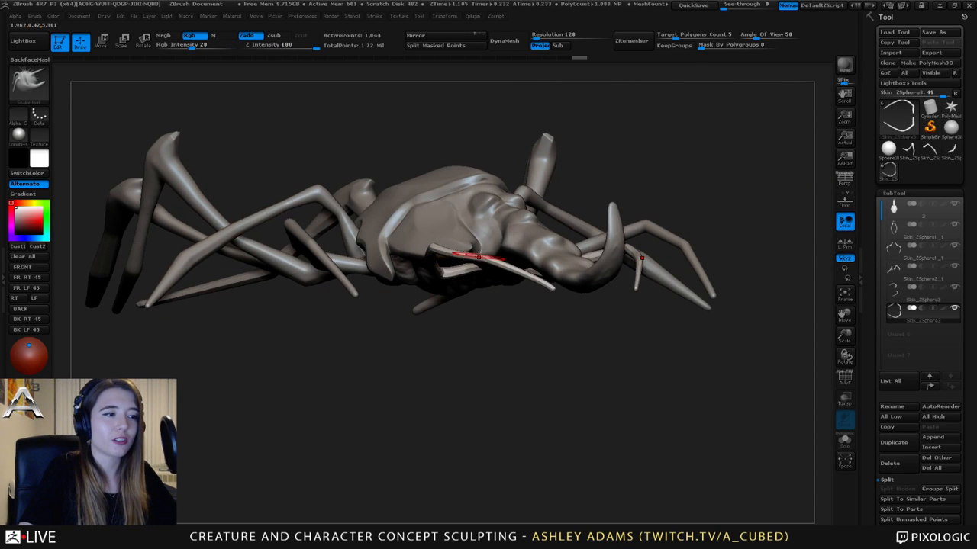
key("space")
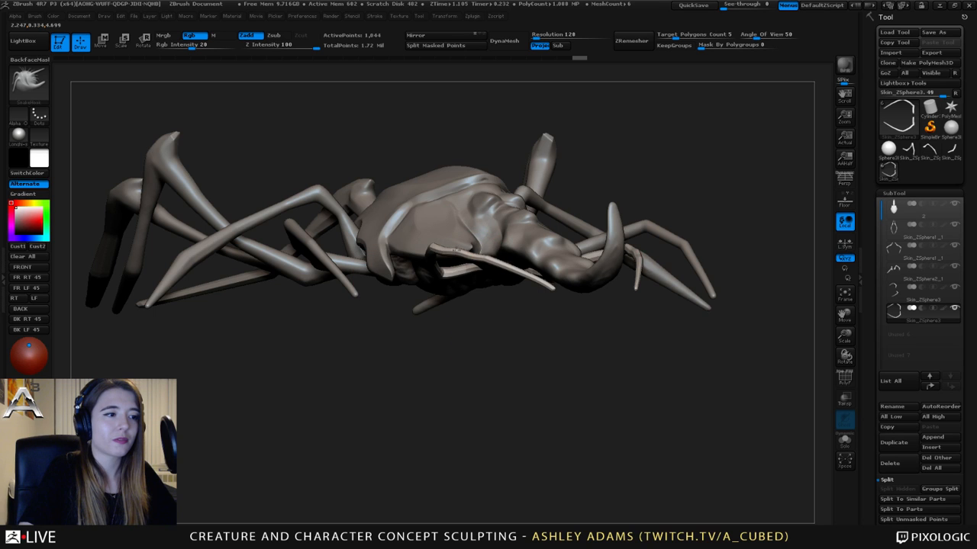
right_click_drag(466, 248, 489, 249, "shift")
right_click_drag(562, 245, 572, 240)
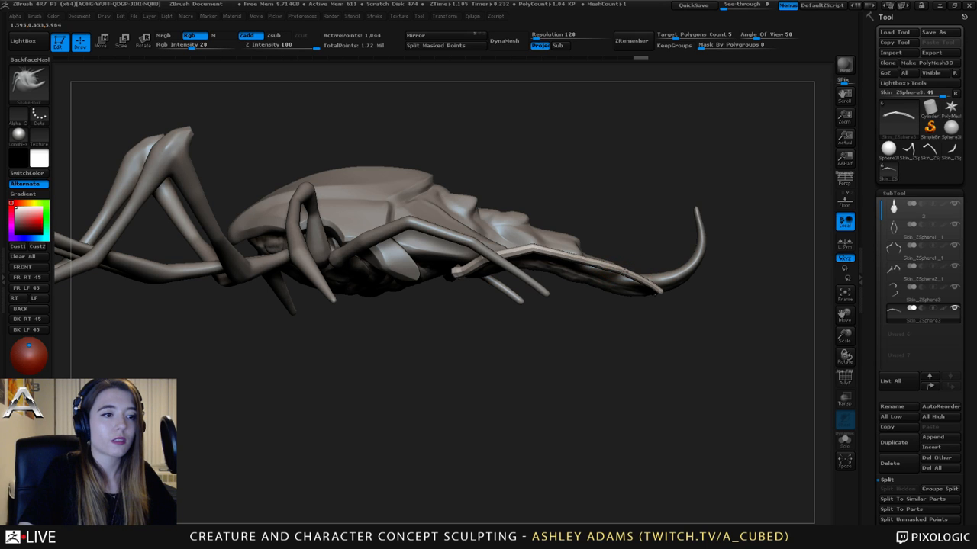
right_click_drag(625, 273, 556, 246)
- Convert the leg pair nearest the tail to a DynaMesh at resolution 128 and smooth its faceted segments
left_click_drag(556, 245, 673, 291, "shift")
left_click(524, 43)
left_click_drag(537, 247, 571, 258, "shift")
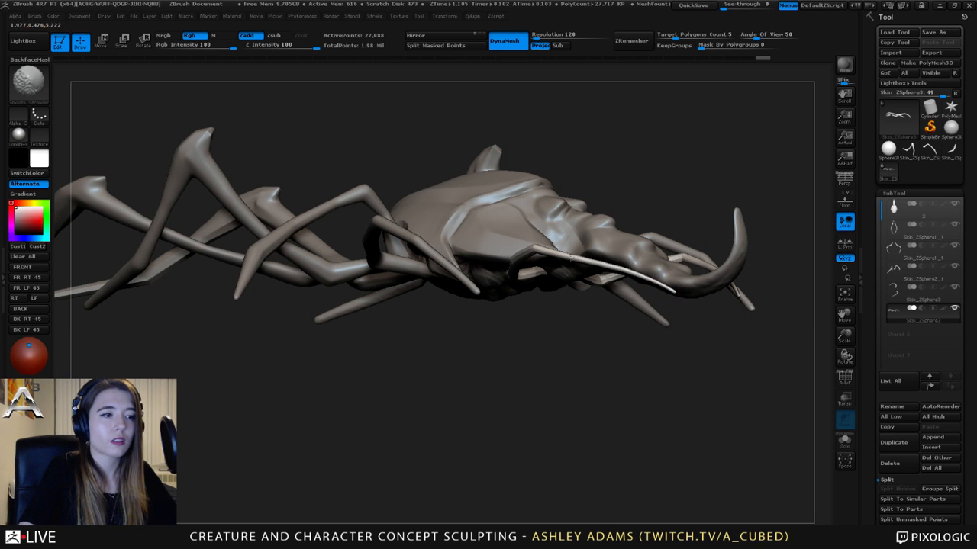
right_click_drag(569, 257, 556, 283)
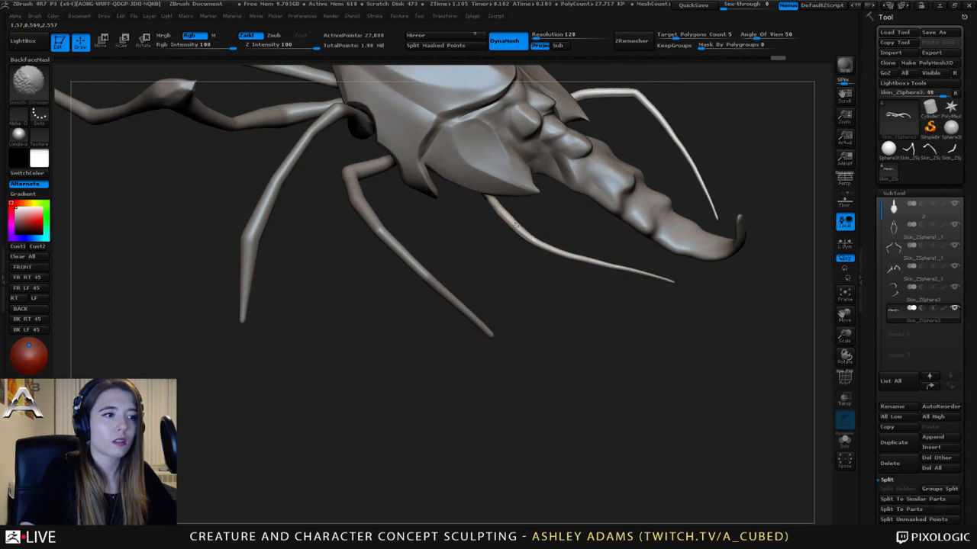
- Adjust the draw size and pull the inner ends of the legs nearest the tail into the body's underside with SnakeHook
mouse_move(515, 224)
right_mouse_down()
mouse_move(483, 241)
mouse_move(499, 144)
mouse_move(470, 219)
right_mouse_up()
key("space")
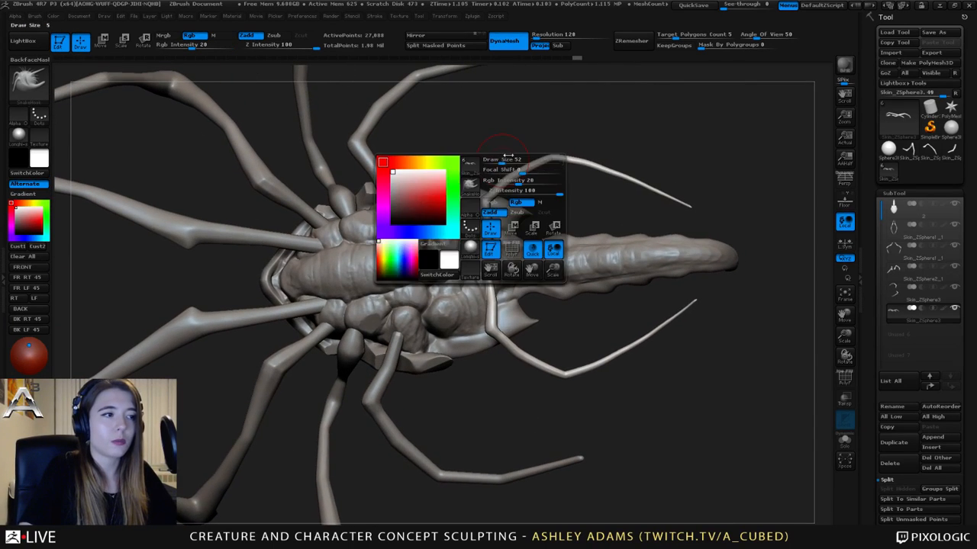
right_click_drag(523, 242, 489, 250)
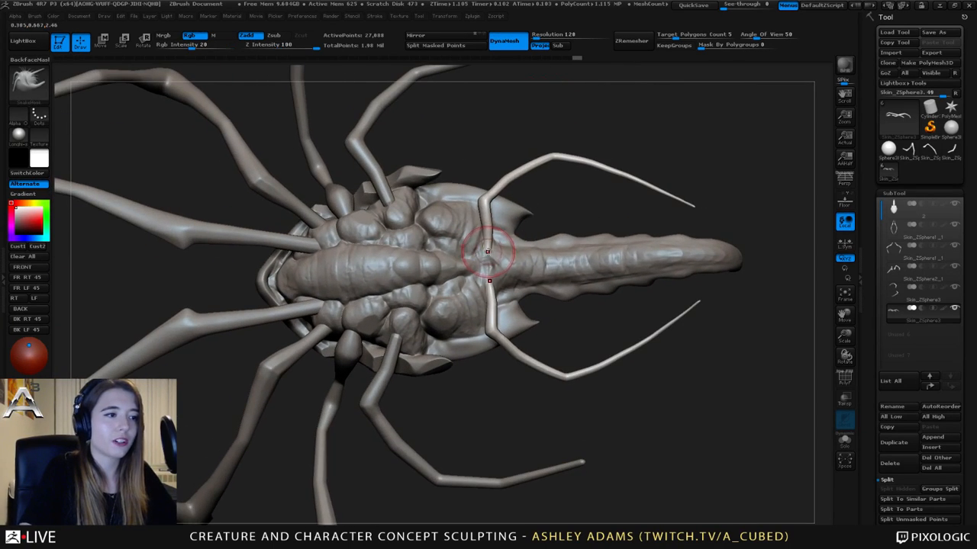
- Select the body and build up its underside around the bases of the legs nearest the tail with ClayBuildup
key("b")
key("c")
key("b")
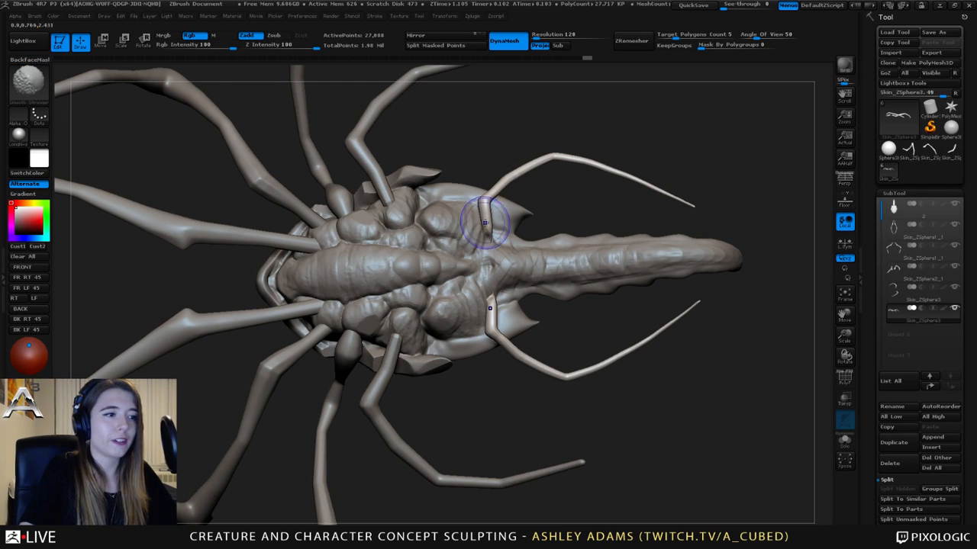
left_click(479, 233, "alt")
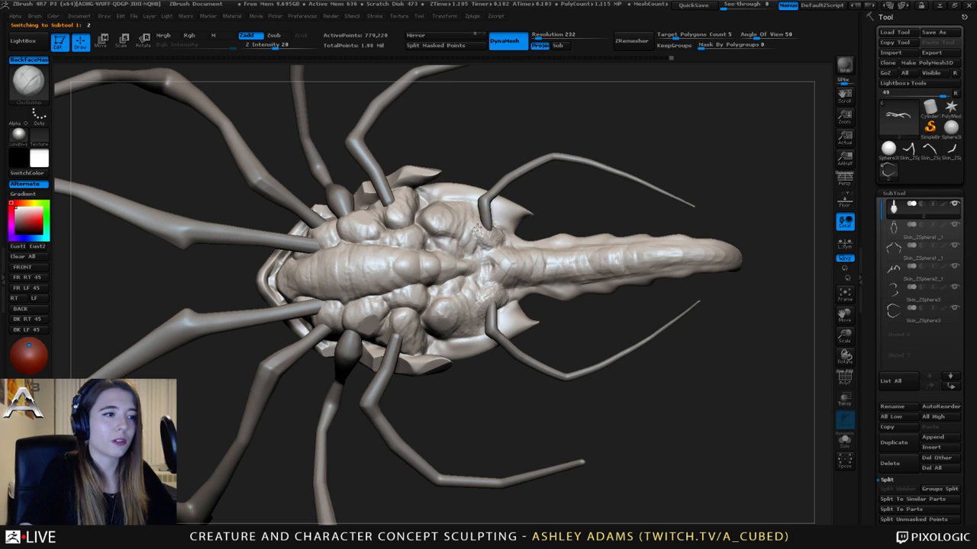
right_click_drag(497, 234, 479, 217)
- Carve creases into the body's underside around the bases of the legs nearest the tail with Dam_Standard
key("b")
key("d")
key("s")
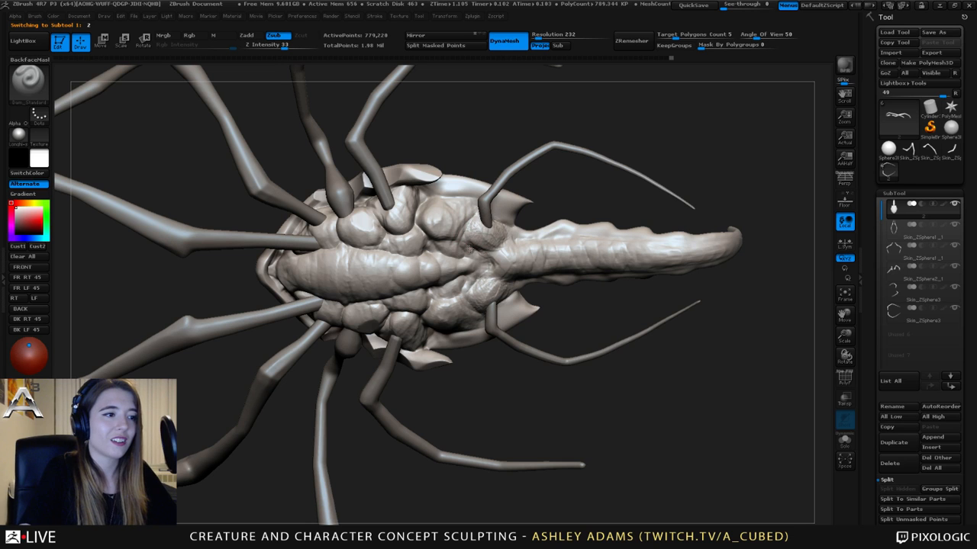
right_click_drag(502, 249, 487, 242)
mouse_move(508, 227)
left_mouse_down()
mouse_move(487, 263)
mouse_move(483, 250)
mouse_move(475, 259)
mouse_move(472, 220)
left_mouse_up()
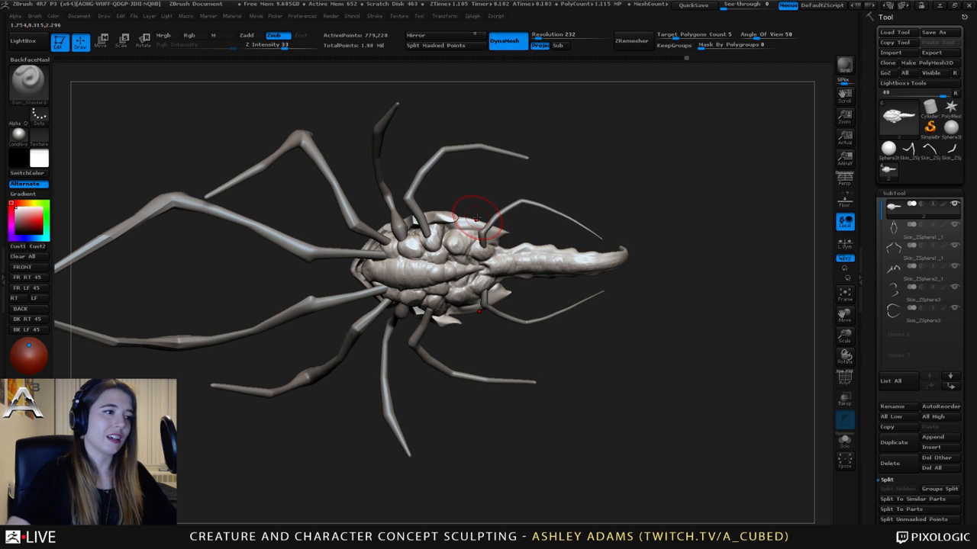
- Select the fourth leg pair and thicken its bases where they meet the body with the Inflat brush
left_click(416, 191, "alt")
left_click_drag(414, 201, 348, 194)
key("b")
key("i")
key("n")
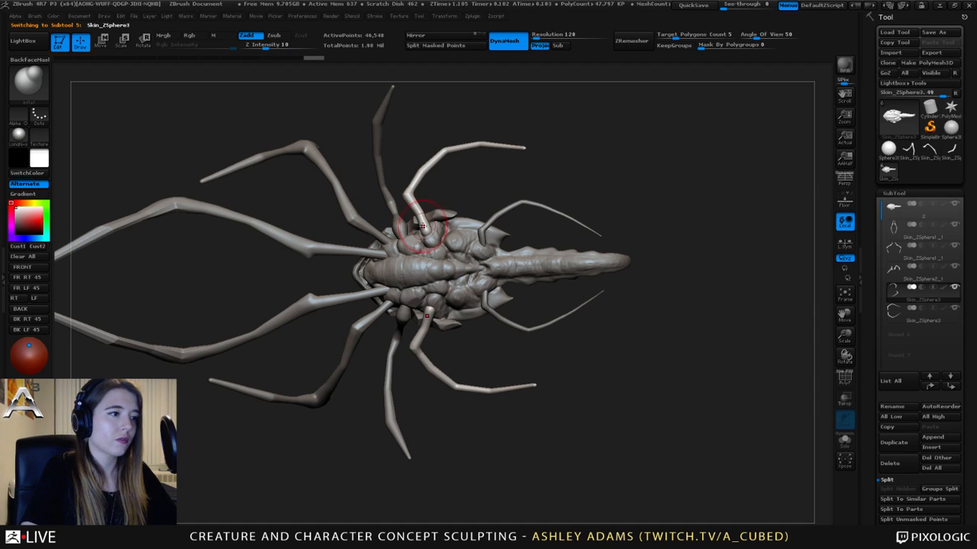
- Select the leg pair nearest the tail and inflate its inner segments and outer joints
left_click(484, 243, "alt")
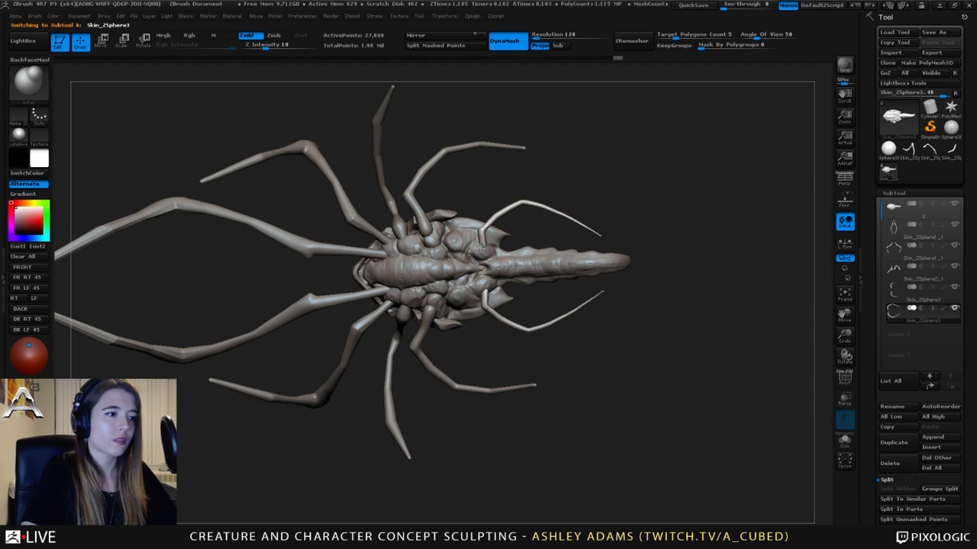
right_click_drag(467, 232, 533, 206)
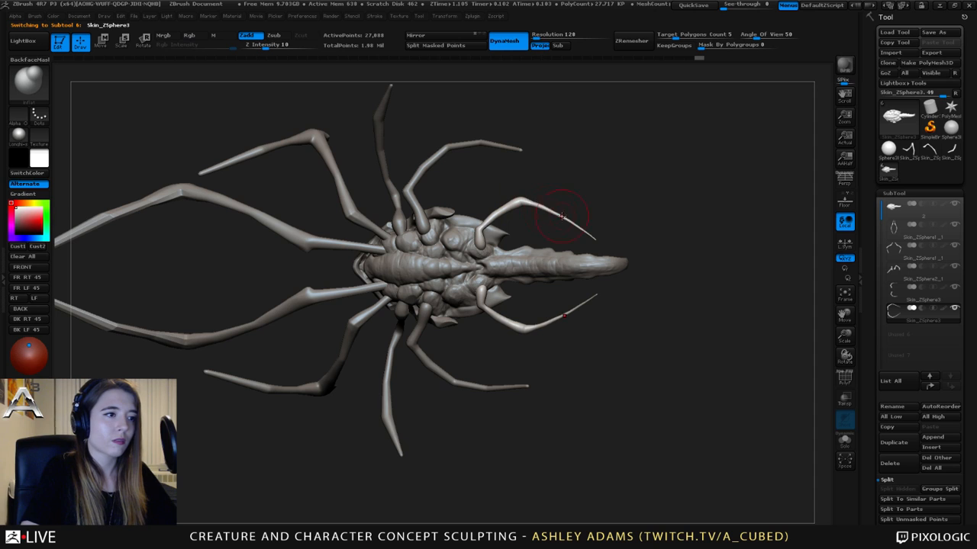
mouse_move(551, 210)
left_mouse_down()
mouse_move(561, 215)
mouse_move(541, 205)
left_mouse_up()
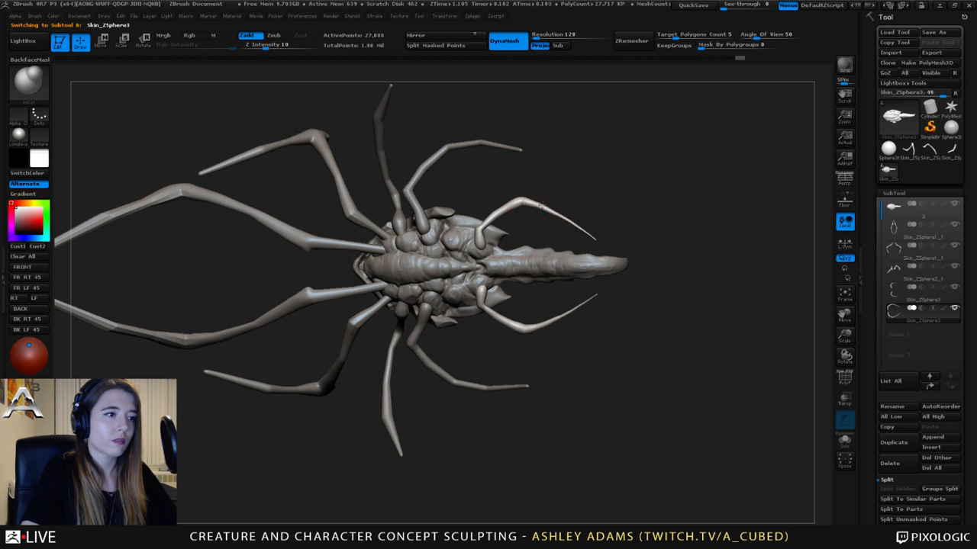
mouse_move(541, 207)
right_mouse_down()
mouse_move(527, 203)
mouse_move(534, 221)
mouse_move(526, 211)
right_mouse_up()
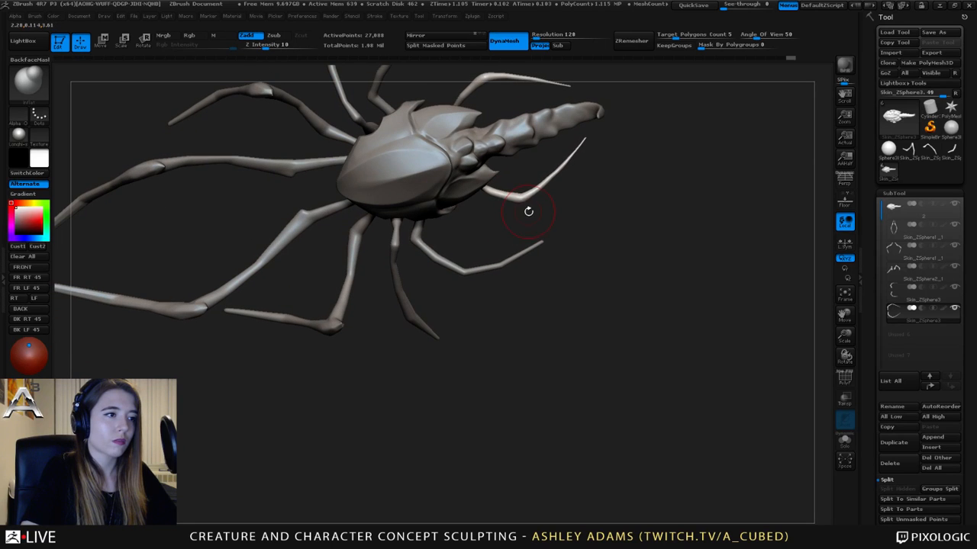
- Reduce the draw size and sharpen the outer joints of the legs nearest the tail with SnakeHook
key("b")
key("s")
key("h")
key("space")
key("space")
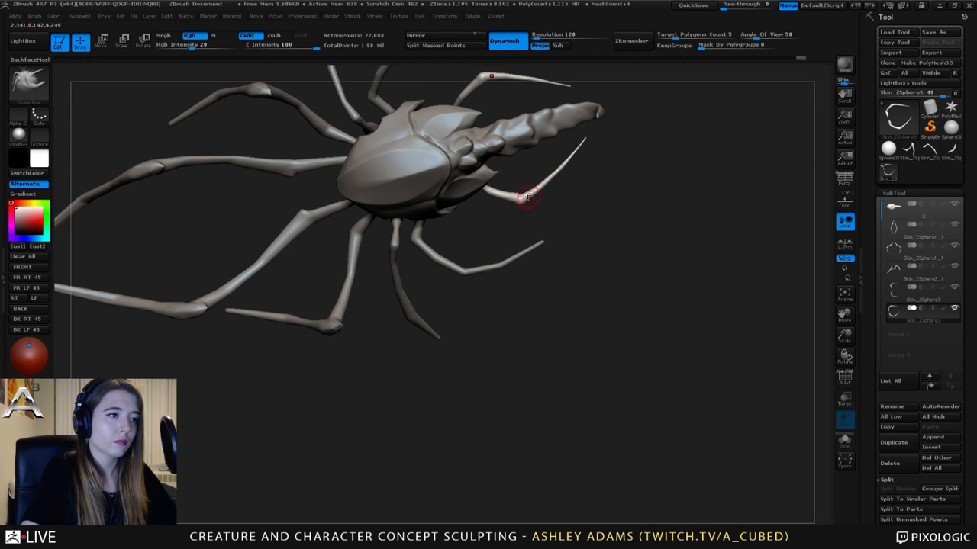
key("a")
mouse_move(519, 213)
right_mouse_down()
mouse_move(501, 164)
mouse_move(492, 203)
mouse_move(460, 166)
mouse_move(466, 249)
right_mouse_up()
key("space")
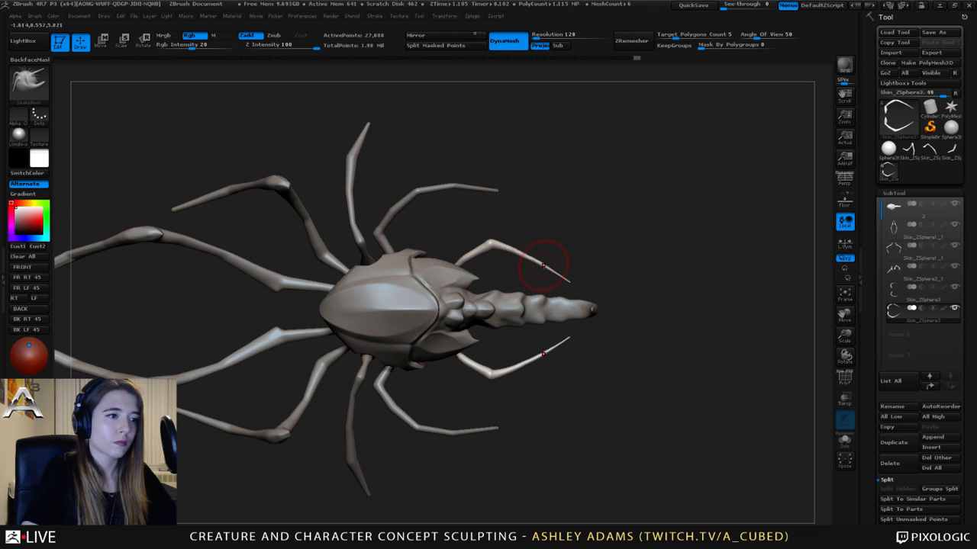
- Thicken the outer segments of the legs nearest the tail with the Inflat brush and smooth them
key("b")
key("i")
key("n")
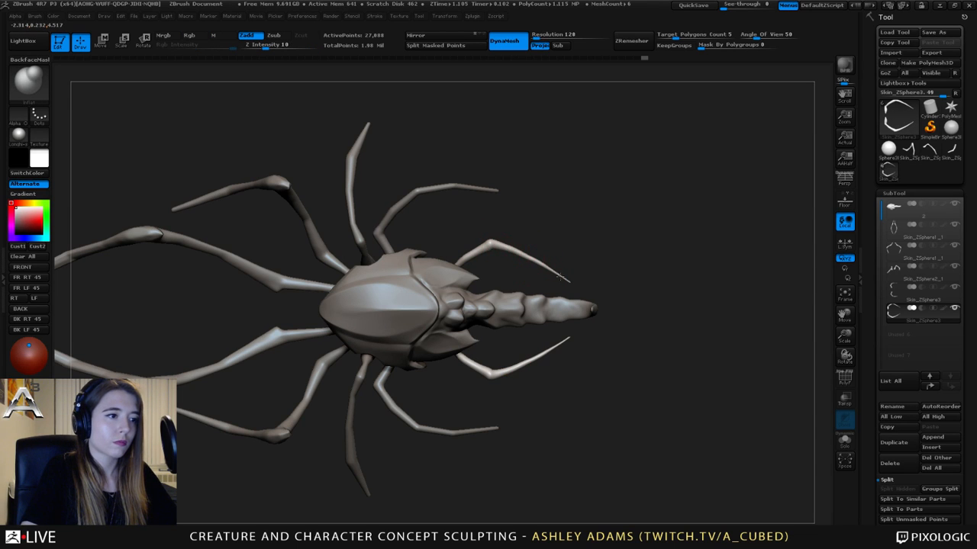
key("shift")
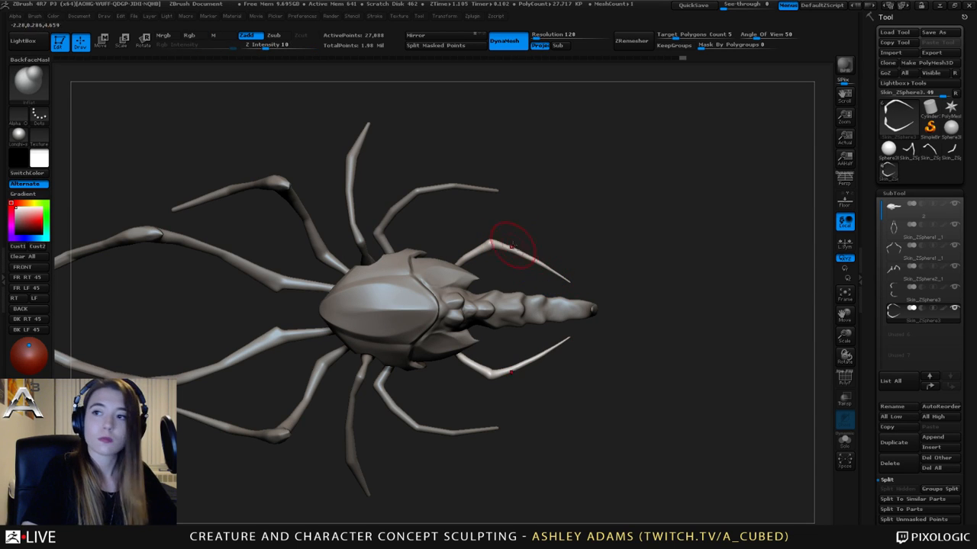
left_click_drag(502, 218, 557, 257, "alt")
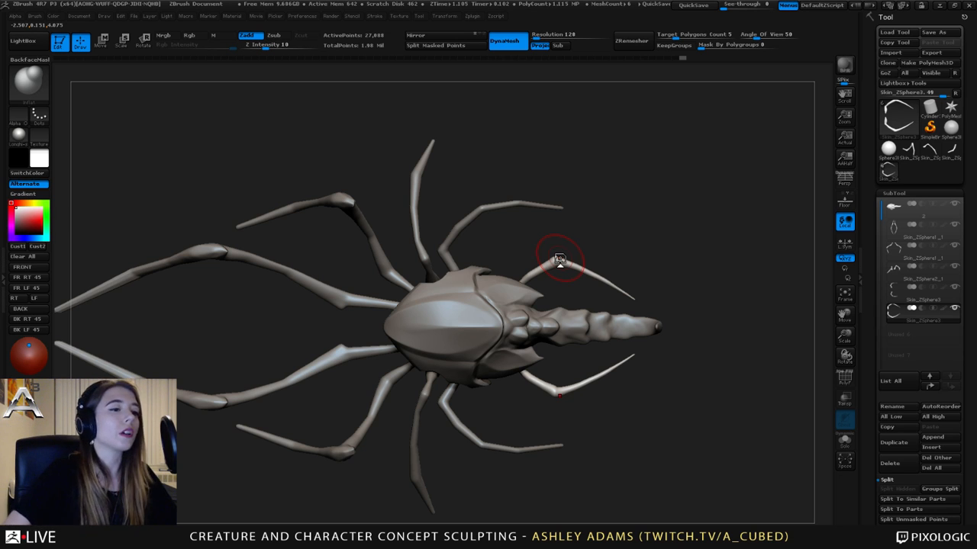
- Refine the inner segments and joints of the legs nearest the tail with a small SnakeHook brush and smoothing
left_click_drag(534, 328, 488, 340)
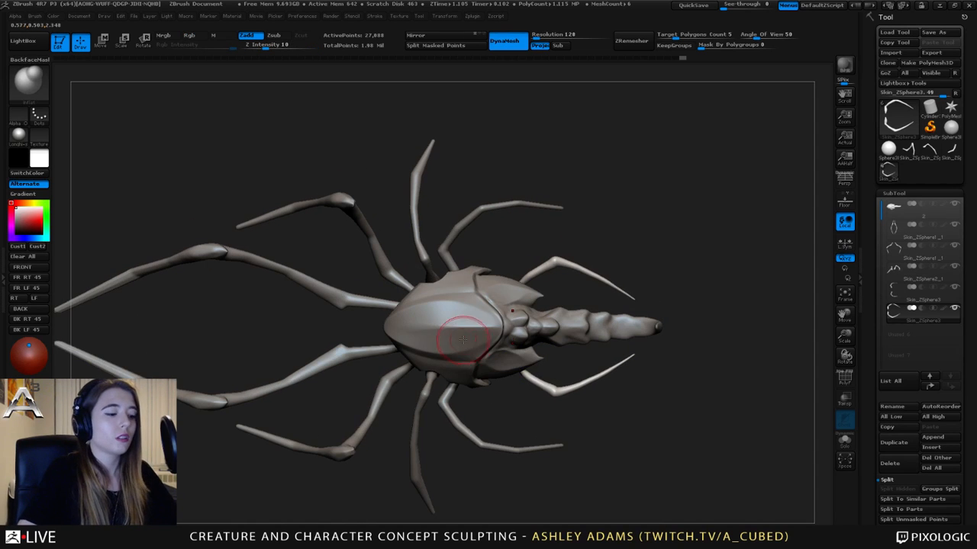
key("space")
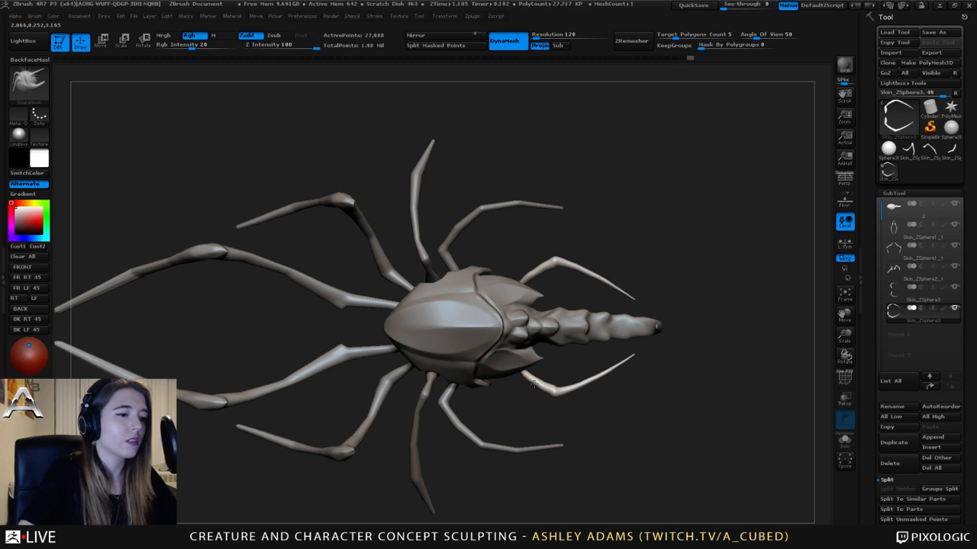
mouse_move(535, 386)
left_mouse_down()
mouse_move(548, 391)
mouse_move(534, 380)
left_mouse_up()
key("shift")
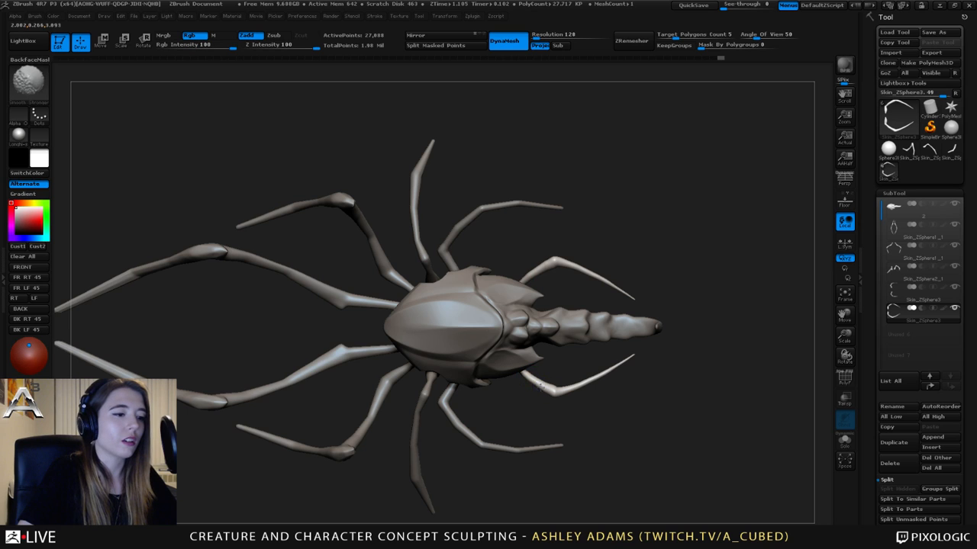
key("shift")
left_click_drag(528, 271, 524, 273)
key("shift")
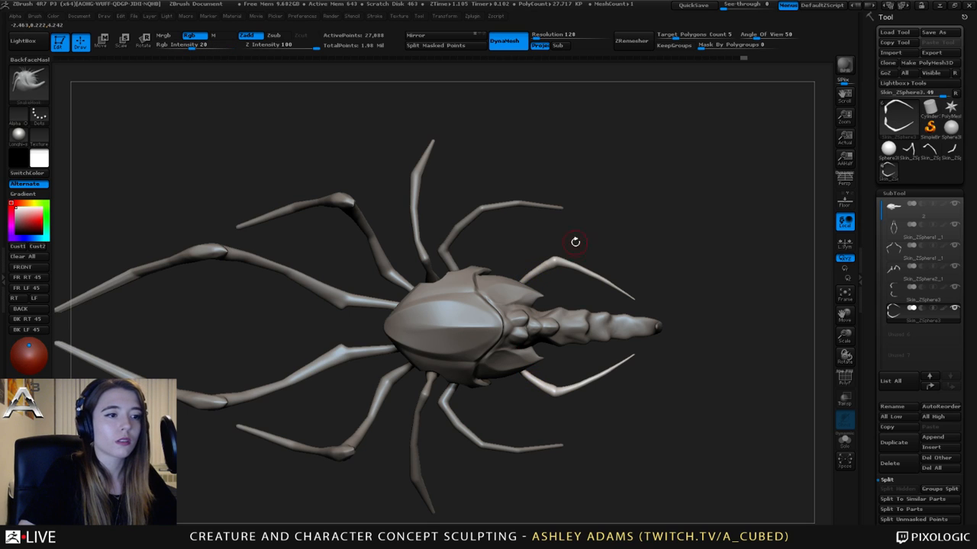
mouse_move(578, 256)
left_mouse_down("shift")
mouse_move(614, 288)
mouse_move(582, 258)
left_mouse_up("shift")
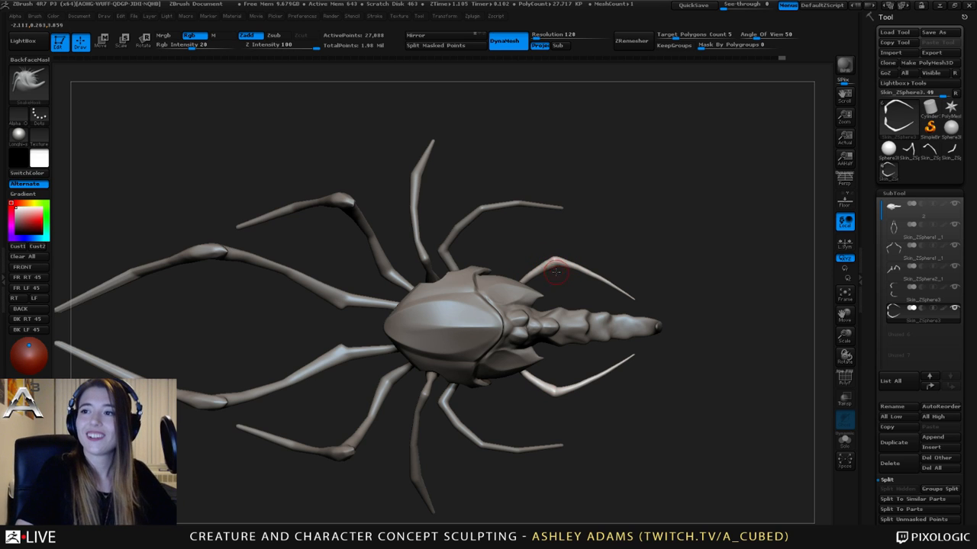
mouse_move(582, 288)
left_mouse_down()
mouse_move(593, 235)
mouse_move(610, 287)
mouse_move(580, 285)
left_mouse_up()
key("space")
- Select the front leg pair and switch to the Inflat brush near the legs' attachment to the body
left_click_drag(265, 216, 514, 243, "alt")
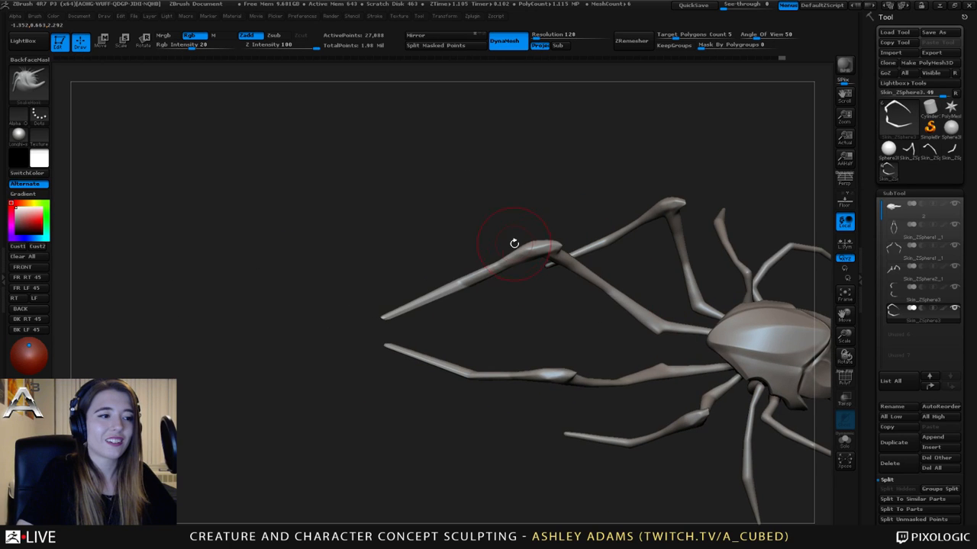
left_click(514, 243, "alt")
mouse_move(524, 281)
left_mouse_down()
mouse_move(501, 222)
mouse_move(598, 309)
mouse_move(497, 239)
mouse_move(576, 244)
mouse_move(484, 271)
mouse_move(534, 273)
left_mouse_up()
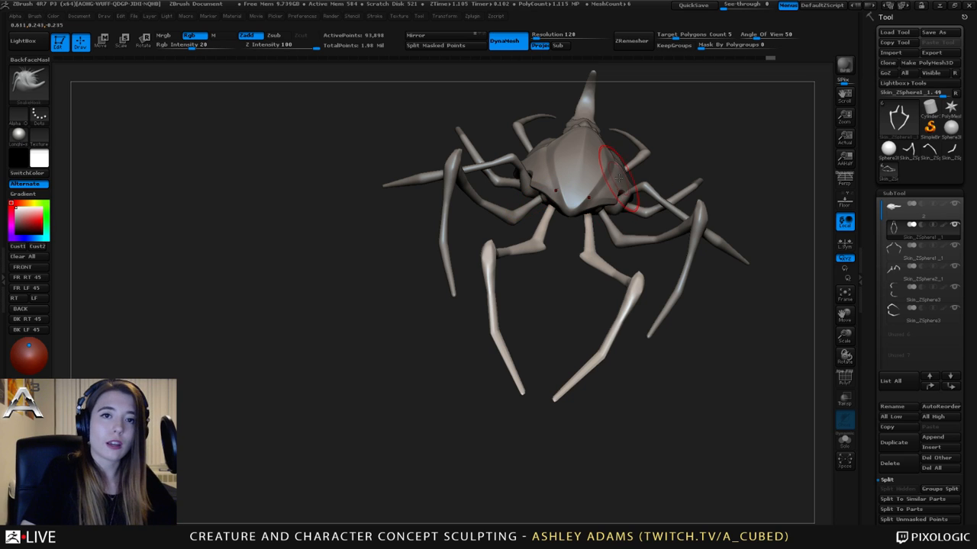
right_click_drag(599, 158, 569, 183)
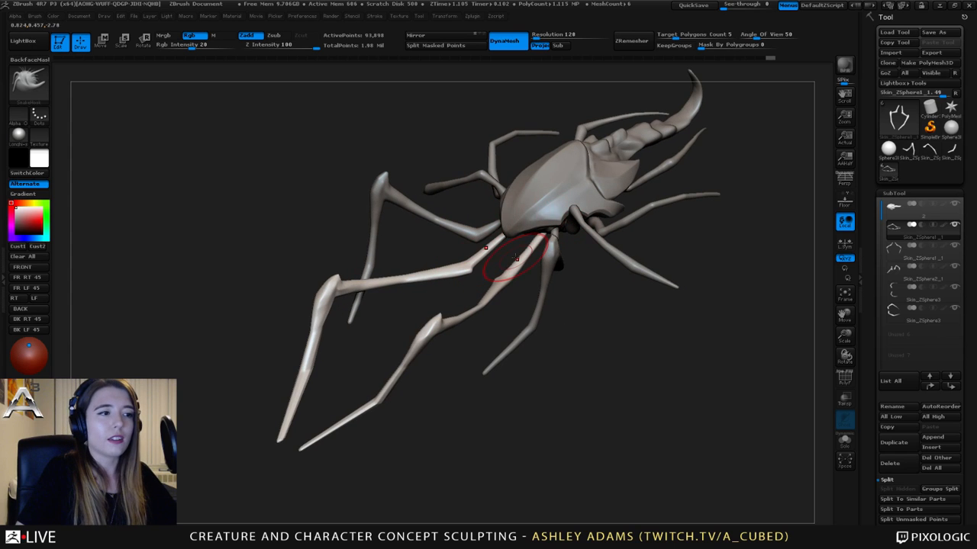
key("b")
key("i")
key("n")
right_click_drag(562, 201, 554, 196)
key("space")
left_click_drag(554, 215, 514, 215)
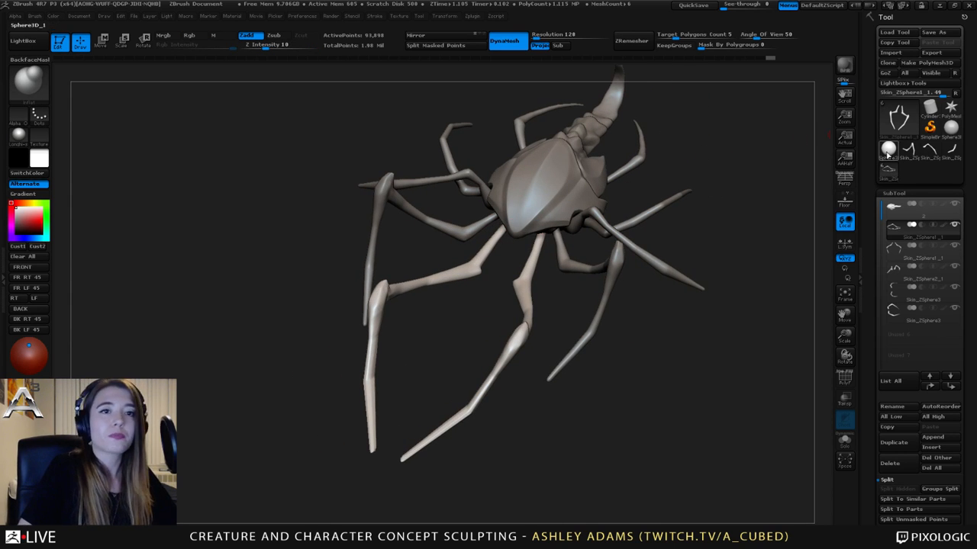
- Switch to the Sphere3D tool, convert it to a PolyMesh3D and enable DynaMesh at resolution 128
left_click(889, 150)
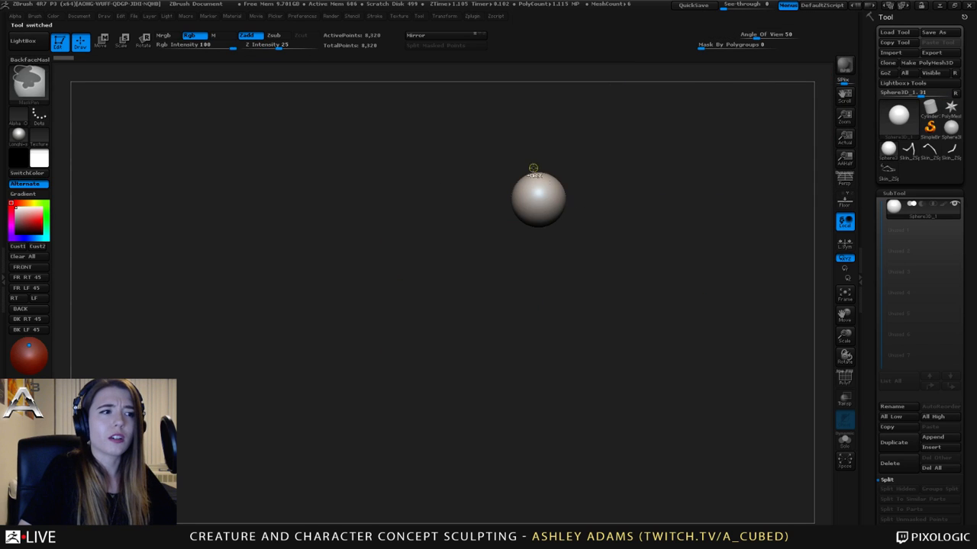
right_click_drag(533, 168, 570, 222, "ctrl")
left_click(926, 63)
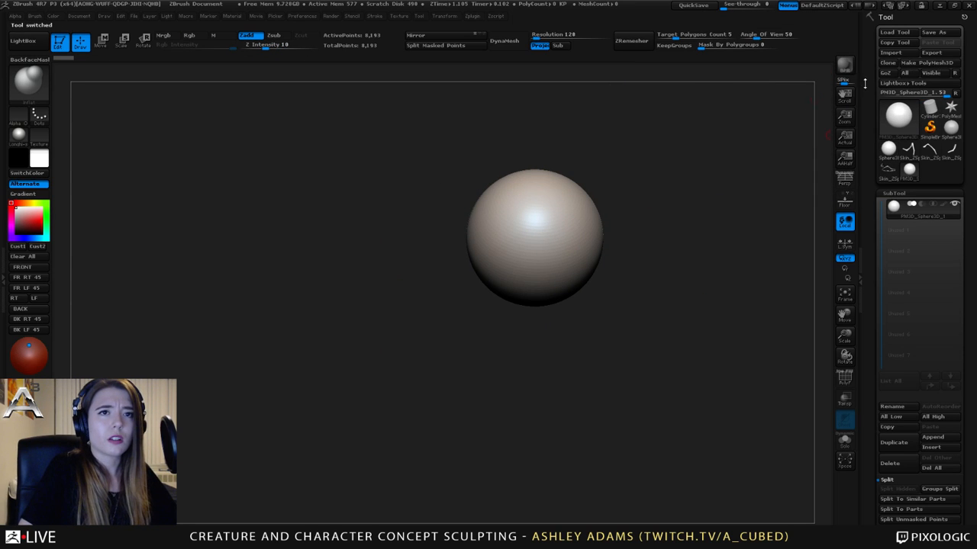
key("space")
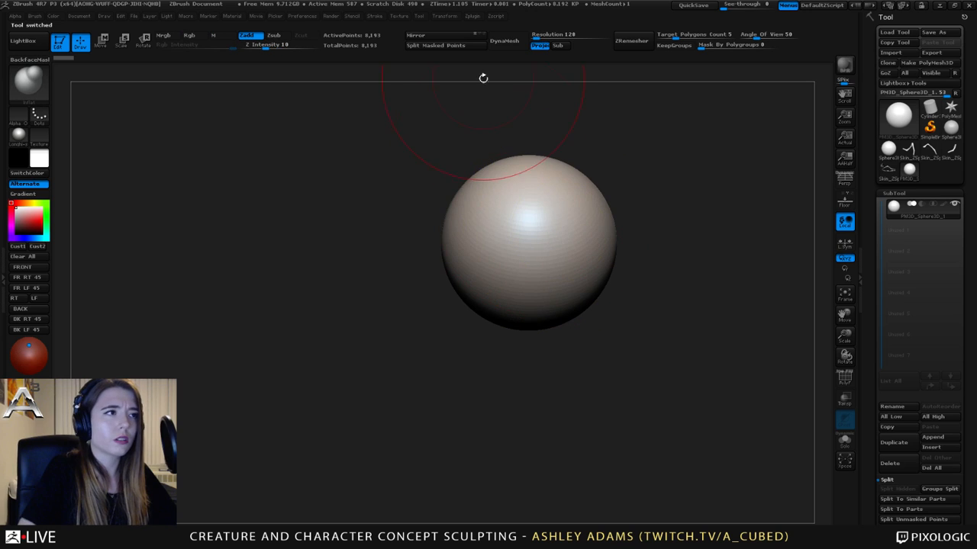
left_click(505, 41)
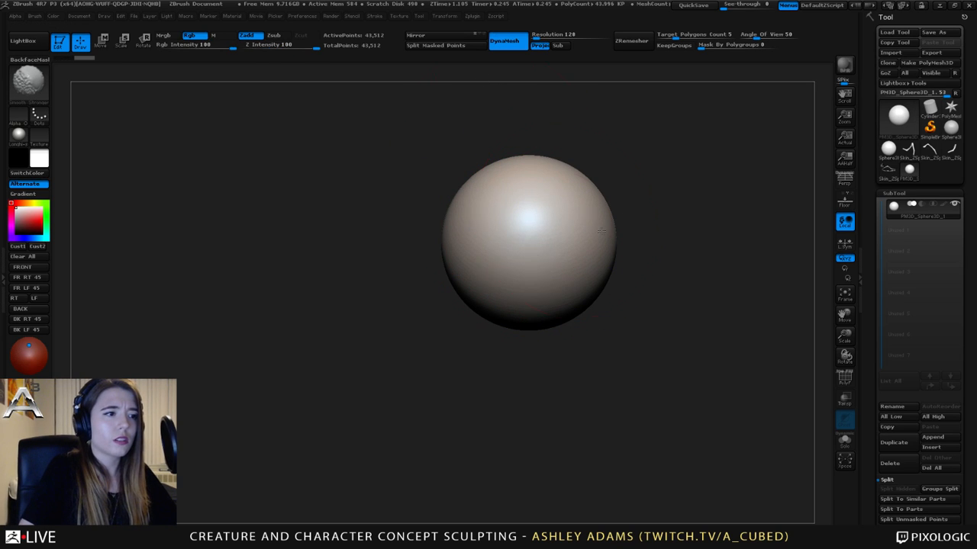
- Pull a tapered spike out of the sphere's side with SnakeHook, smooth it and remesh it with DynaMesh
key("space")
mouse_move(601, 231)
left_mouse_down()
mouse_move(567, 233)
mouse_move(664, 233)
mouse_move(626, 222)
mouse_move(672, 210)
left_mouse_up()
key("shift")
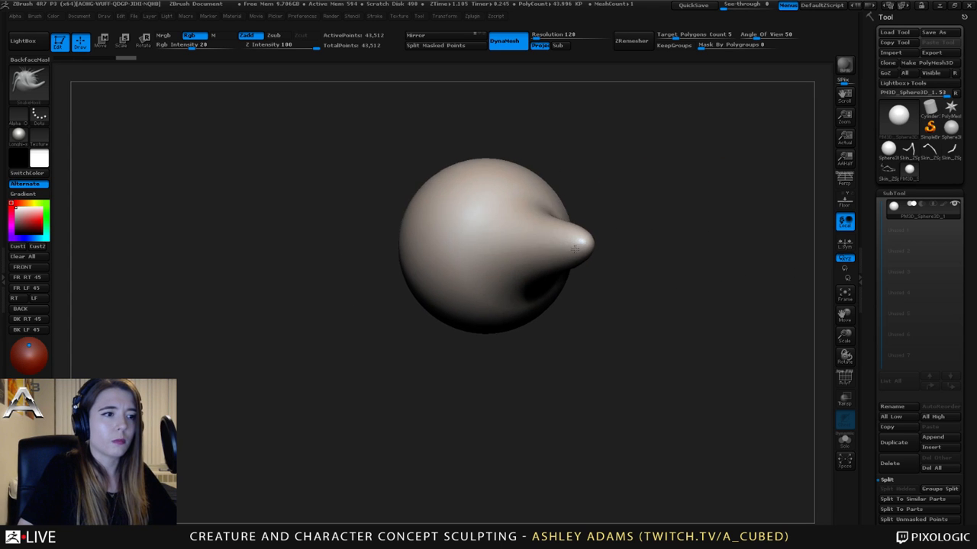
key("ctrl")
mouse_move(497, 100)
left_mouse_down()
mouse_move(490, 205)
mouse_move(534, 218)
mouse_move(529, 257)
mouse_move(488, 252)
mouse_move(503, 234)
mouse_move(516, 243)
mouse_move(494, 268)
left_mouse_up()
- Switch to the Dam_Standard brush, adjust its draw size and set Z Intensity to 10
key("b")
key("d")
key("s")
key("space")
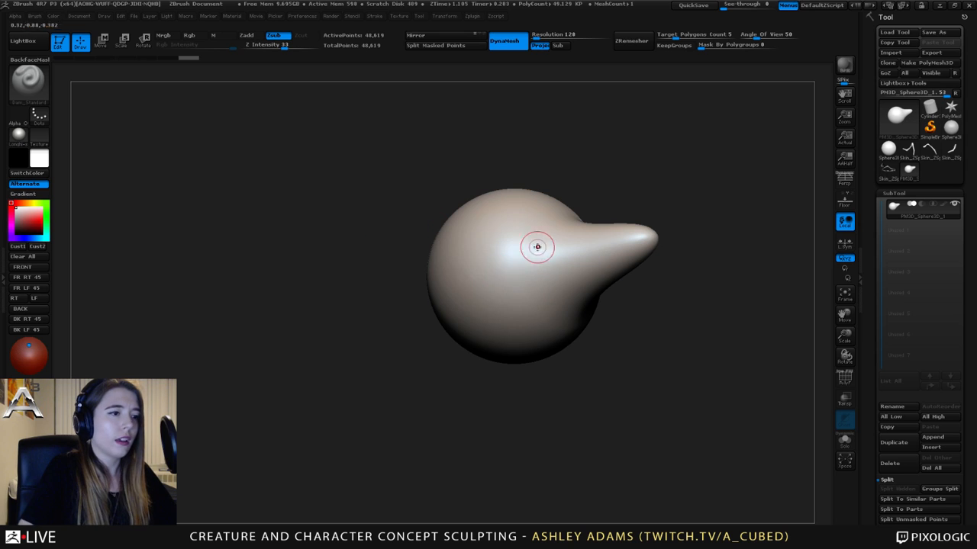
left_click_drag(488, 225, 497, 231)
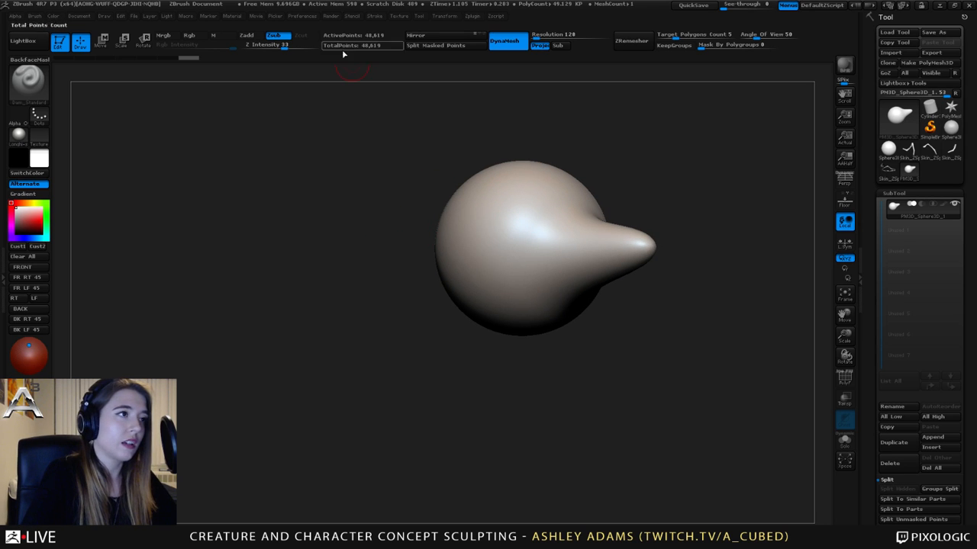
left_click(266, 45)
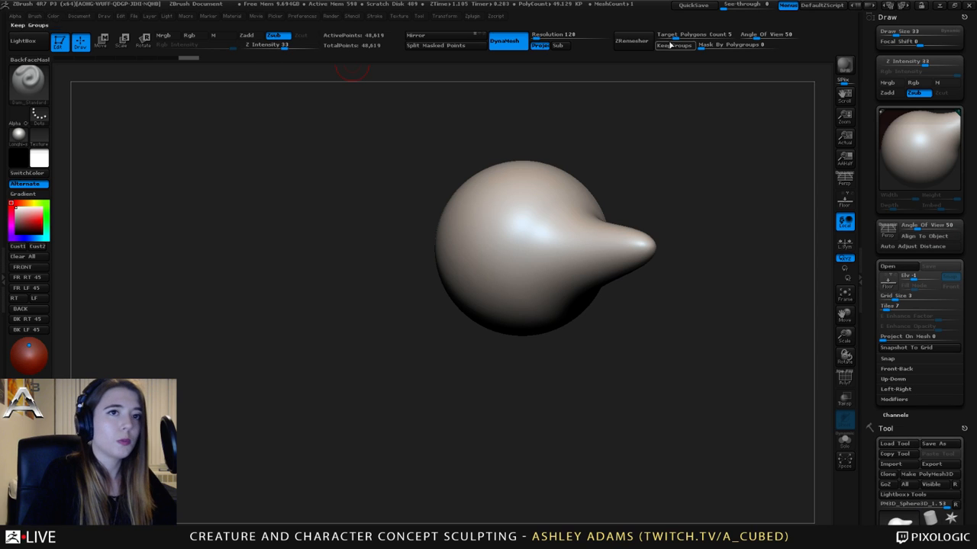
left_click(904, 17)
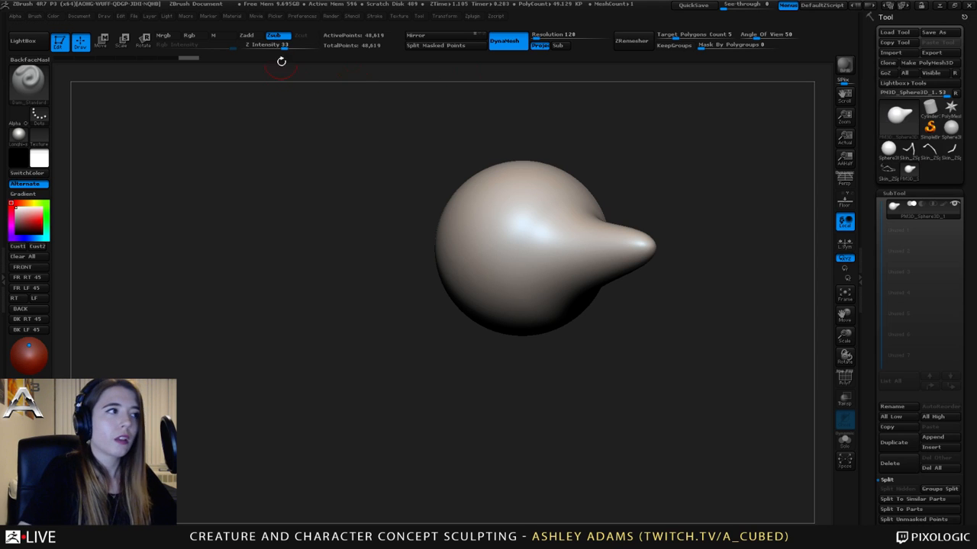
left_click_drag(276, 45, 272, 46)
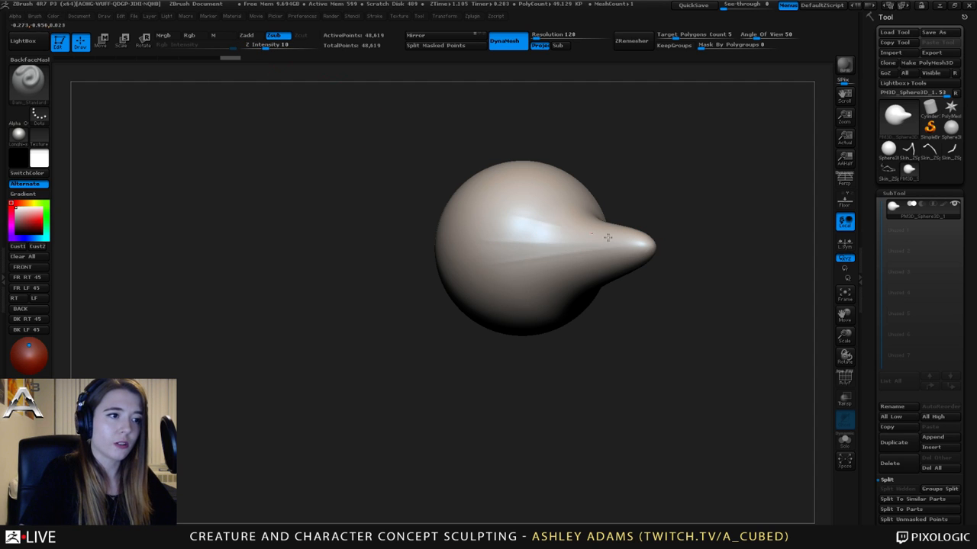
- Carve light creases running from the sphere's surface to the base of the spike with Dam_Standard
mouse_move(527, 158)
left_mouse_down()
mouse_move(595, 200)
mouse_move(519, 187)
left_mouse_up()
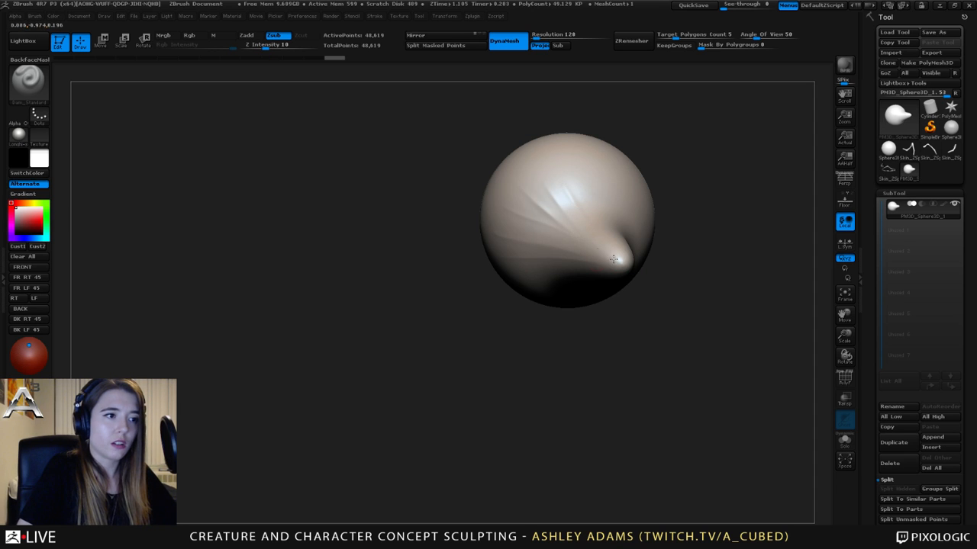
left_click_drag(613, 260, 602, 257)
mouse_move(539, 203)
left_mouse_down()
mouse_move(616, 237)
mouse_move(549, 190)
mouse_move(608, 273)
left_mouse_up()
key("b")
key("s")
key("t")
key("b")
key("d")
key("s")
key("space")
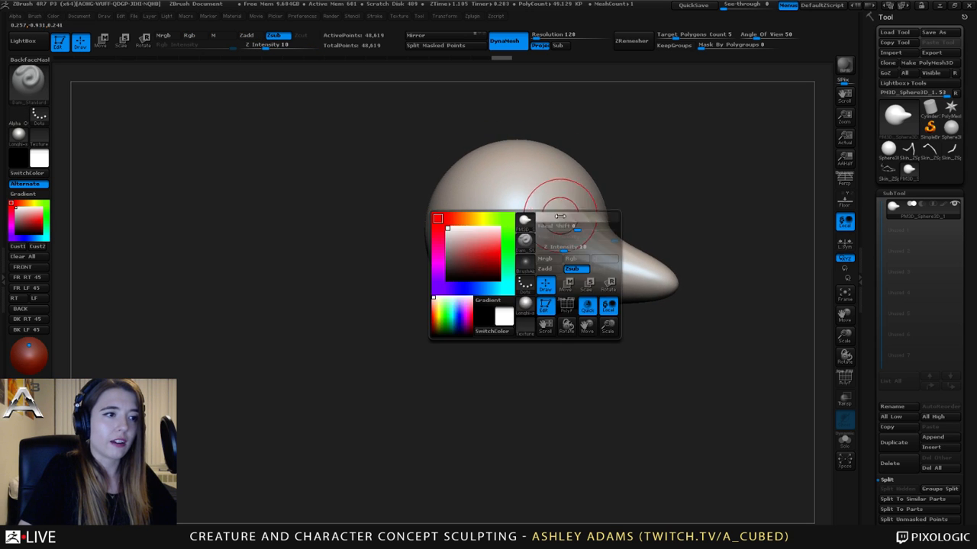
left_click_drag(534, 277, 387, 164)
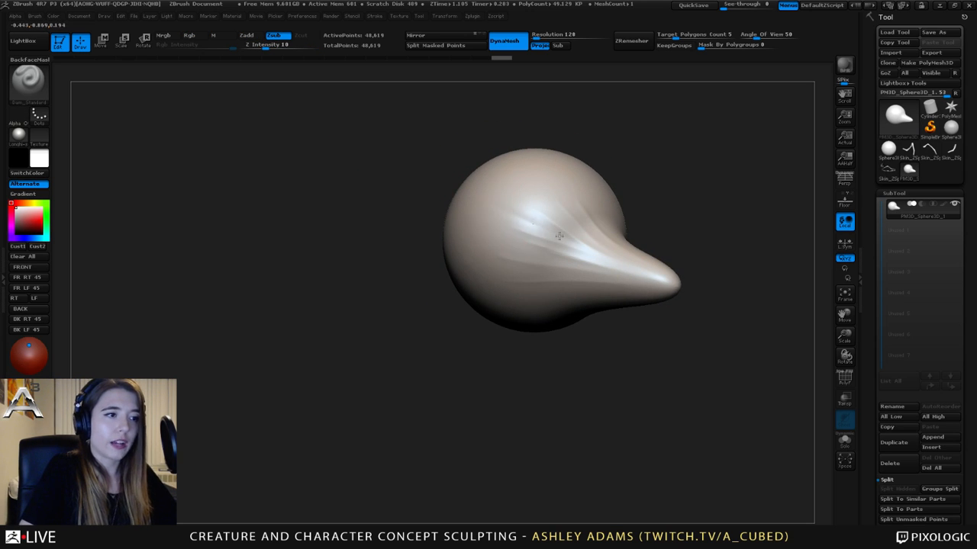
- Undo the last stroke and deepen the fan of Dam_Standard creases converging along the spike
left_click_drag(515, 221, 455, 222)
key("ctrl+z")
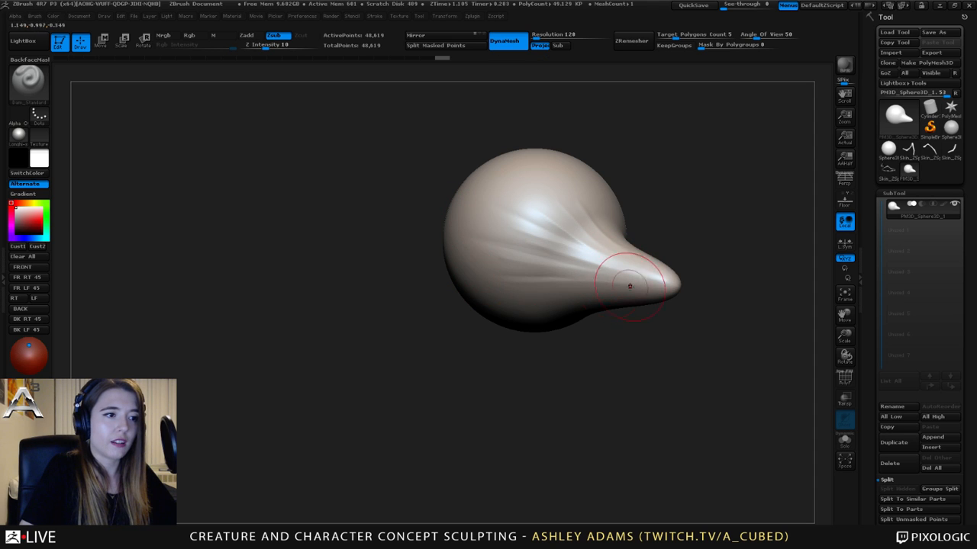
left_click_drag(630, 286, 680, 287)
right_click_drag(596, 243, 527, 222)
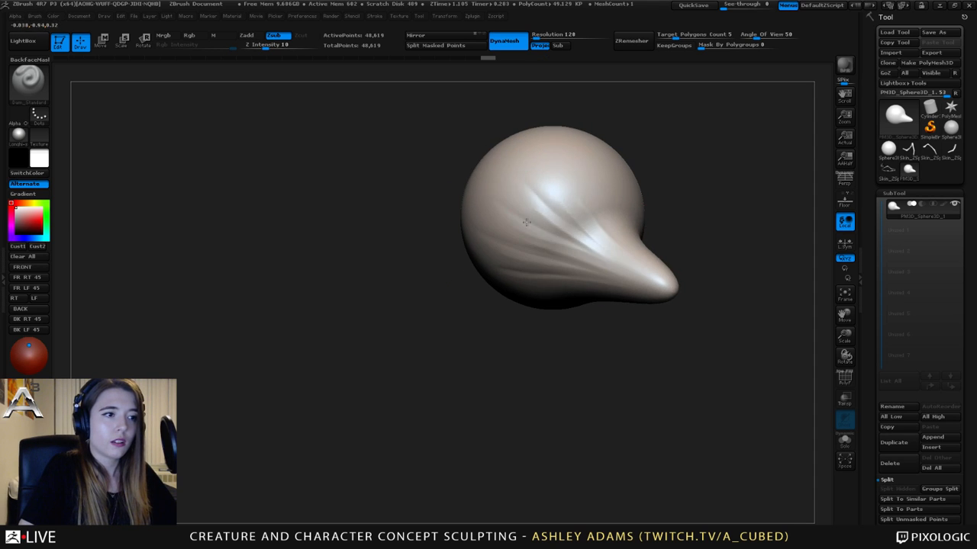
left_click_drag(600, 229, 639, 264)
right_click_drag(638, 263, 463, 216)
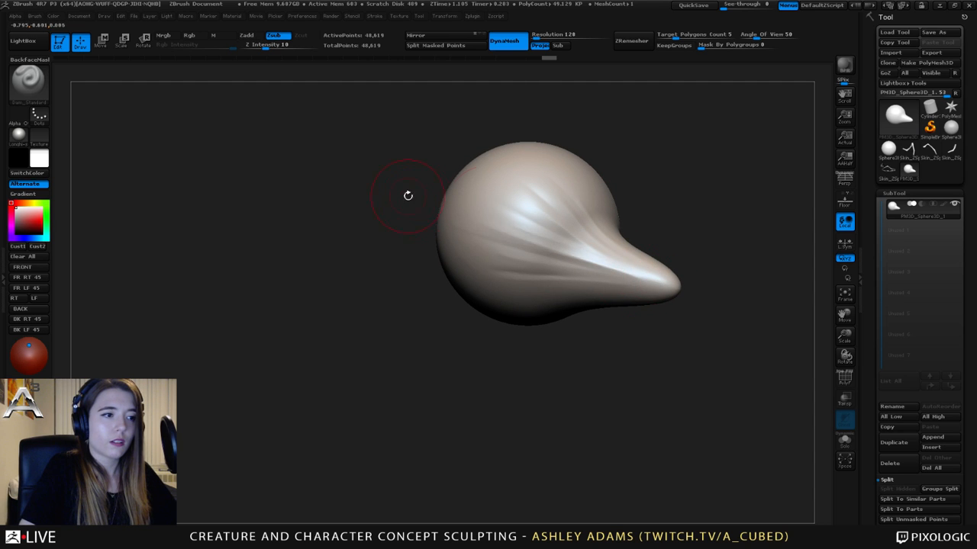
mouse_move(408, 196)
right_mouse_down()
mouse_move(573, 229)
mouse_move(566, 218)
right_mouse_up()
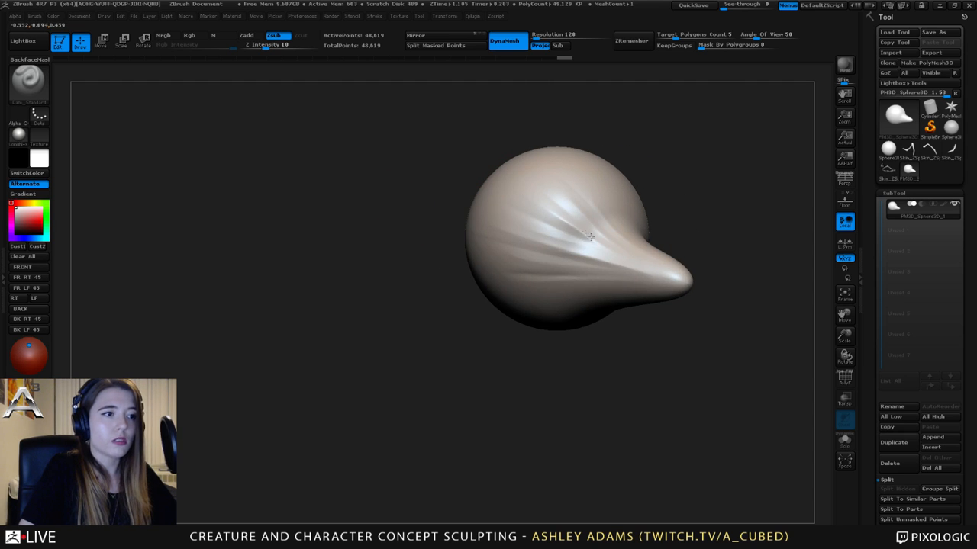
right_click_drag(642, 258, 599, 224)
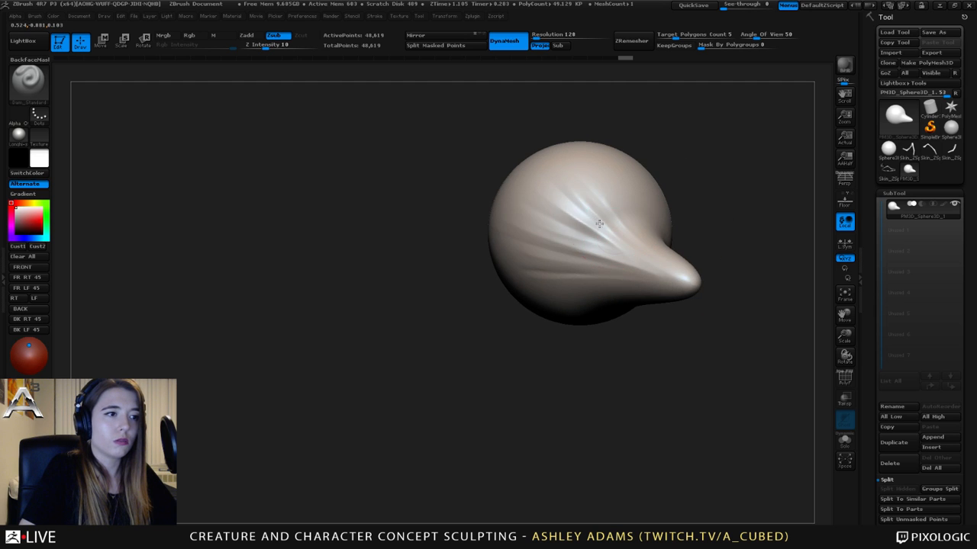
- Adjust the draw size and extend the creases around the spike's underside, softening them with smoothing
right_click_drag(557, 176, 495, 150)
key("space")
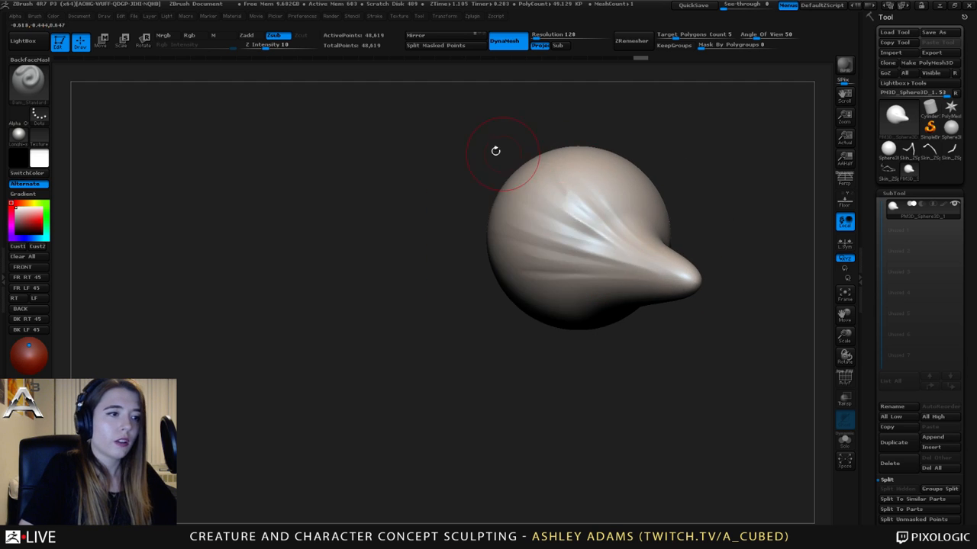
right_click_drag(637, 260, 507, 229)
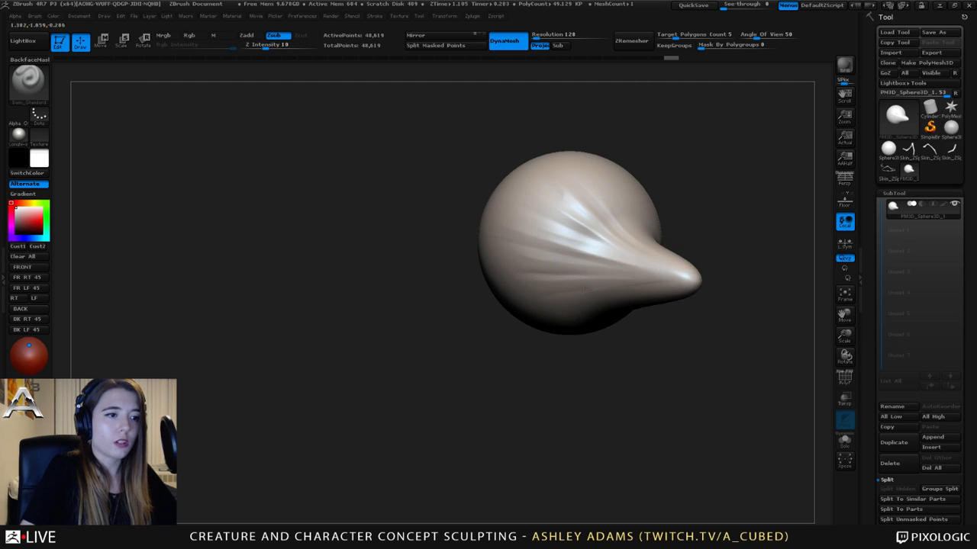
mouse_move(670, 272)
right_mouse_down()
mouse_move(617, 247)
mouse_move(672, 279)
mouse_move(645, 243)
mouse_move(633, 317)
right_mouse_up()
key("shift")
mouse_move(665, 229)
right_mouse_down()
mouse_move(657, 289)
mouse_move(637, 257)
mouse_move(682, 284)
right_mouse_up()
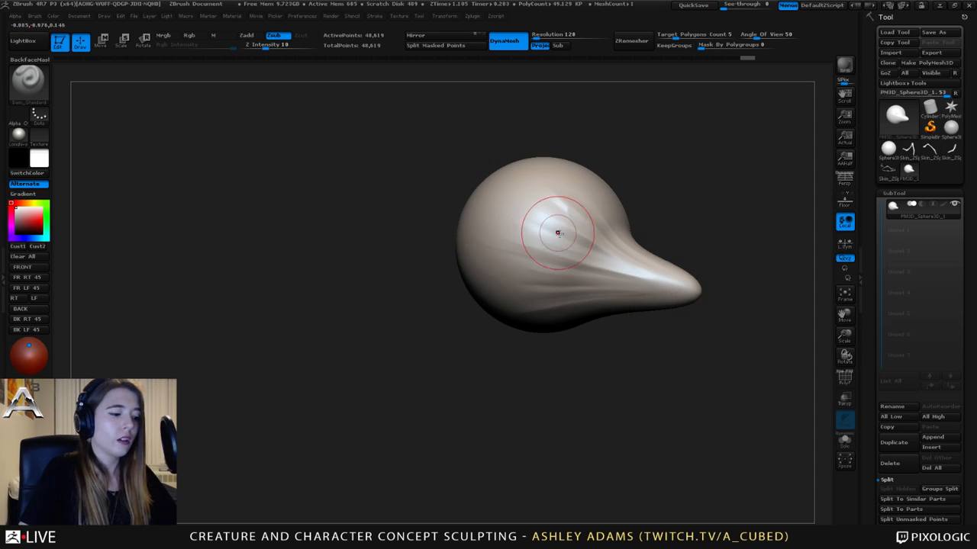
- Switch to the Inflate brush, set Z Intensity to 5 and puff up the folds between the creases on the sphere
key("b")
key("i")
key("n")
right_click_drag(558, 233, 551, 229)
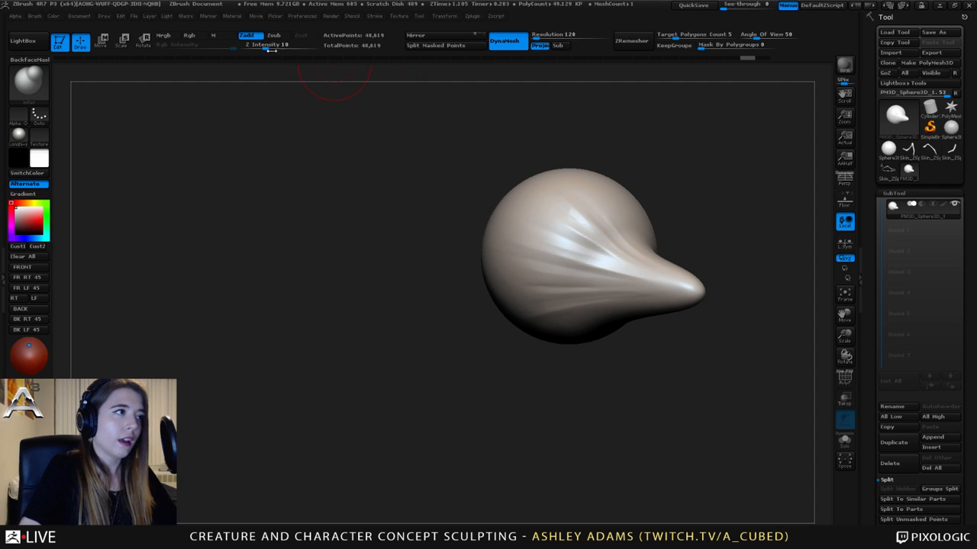
left_click_drag(265, 44, 257, 44)
mouse_move(516, 195)
right_mouse_down()
mouse_move(583, 222)
mouse_move(569, 252)
right_mouse_up()
key("space")
left_click_drag(562, 293, 580, 292)
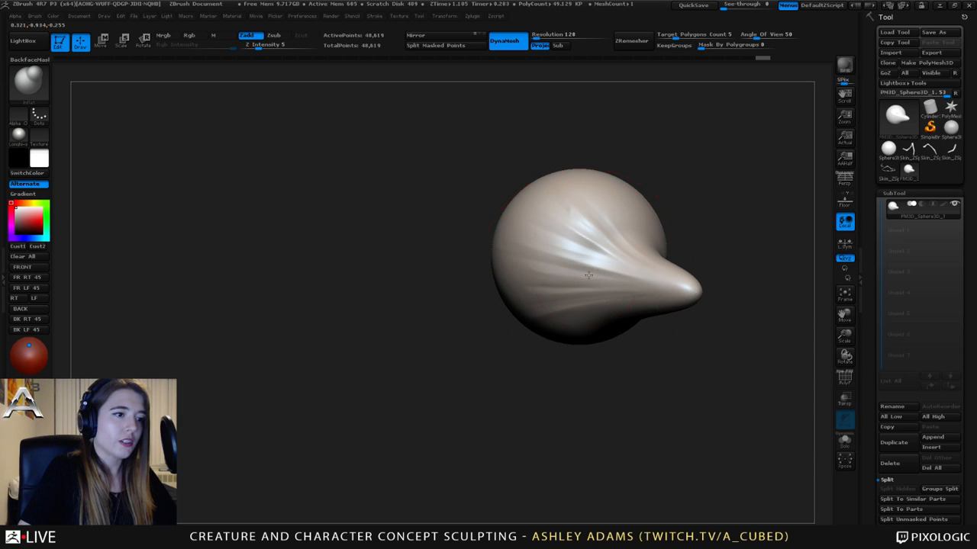
mouse_move(589, 240)
right_mouse_down()
mouse_move(615, 265)
mouse_move(581, 293)
right_mouse_up()
key("space")
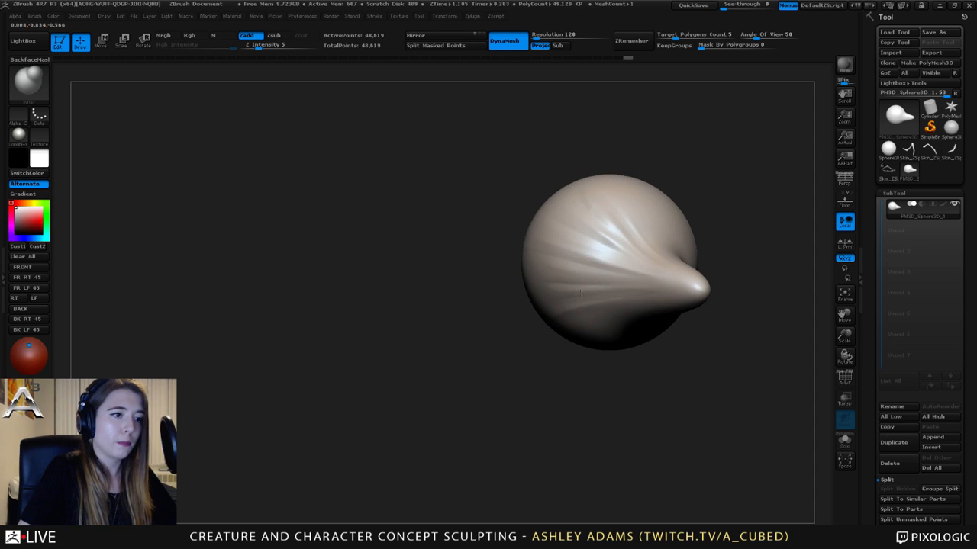
- Switch back to Dam_Standard, raise its Z Intensity and subdivide the sphere once
mouse_move(572, 225)
right_mouse_down()
mouse_move(584, 272)
mouse_move(595, 244)
mouse_move(534, 219)
mouse_move(603, 253)
right_mouse_up()
key("b")
key("d")
key("s")
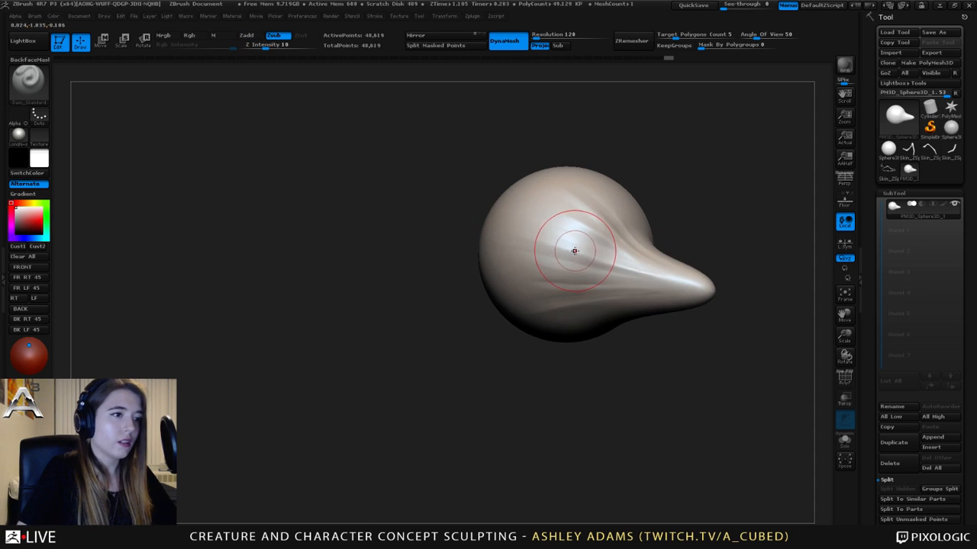
key("space")
left_click_drag(265, 47, 267, 47)
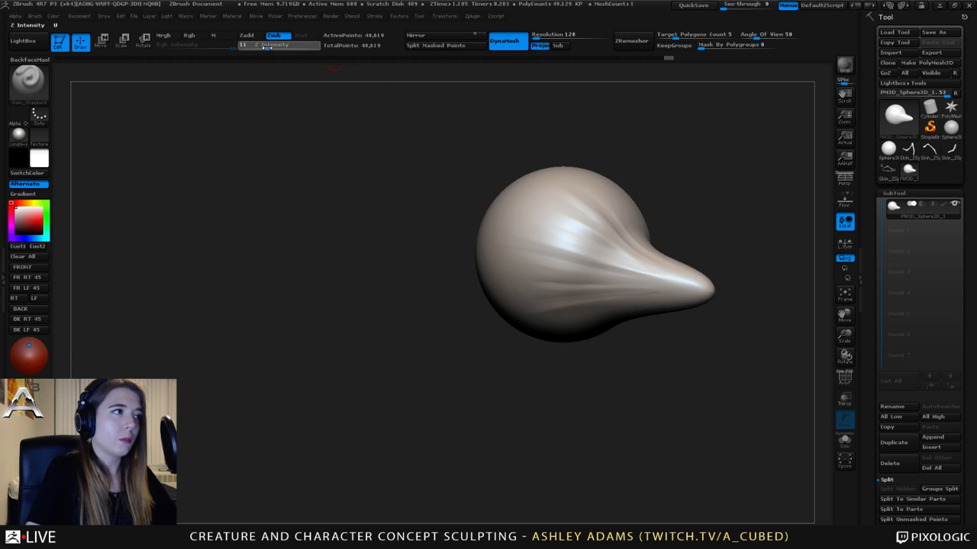
right_click(562, 216)
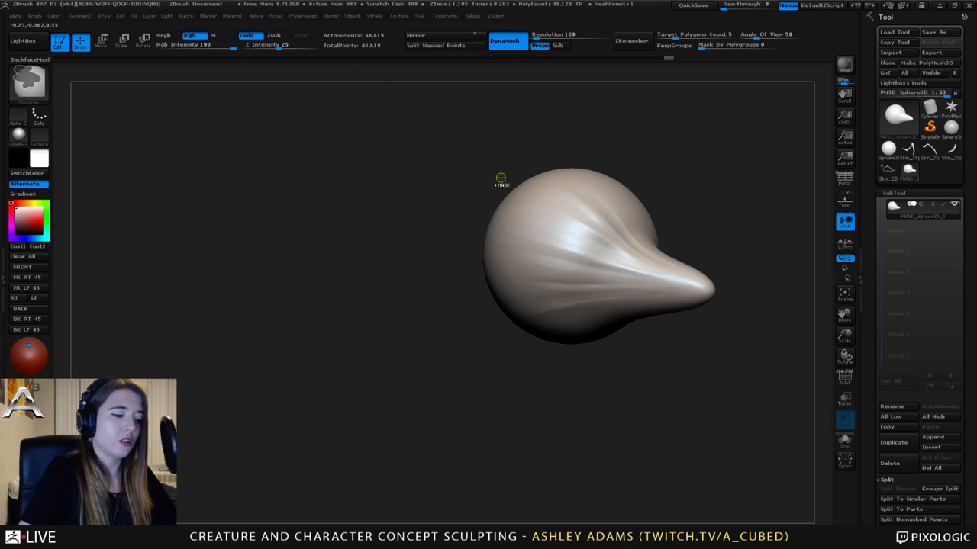
key("ctrl+d")
- Carve finer, sharper Dam_Standard creases inside the existing folds running towards the spike, using Z Intensity 32
right_click_drag(552, 191, 599, 229)
mouse_move(578, 262)
right_mouse_down("ctrl")
mouse_move(576, 244)
mouse_move(596, 239)
right_mouse_up("ctrl")
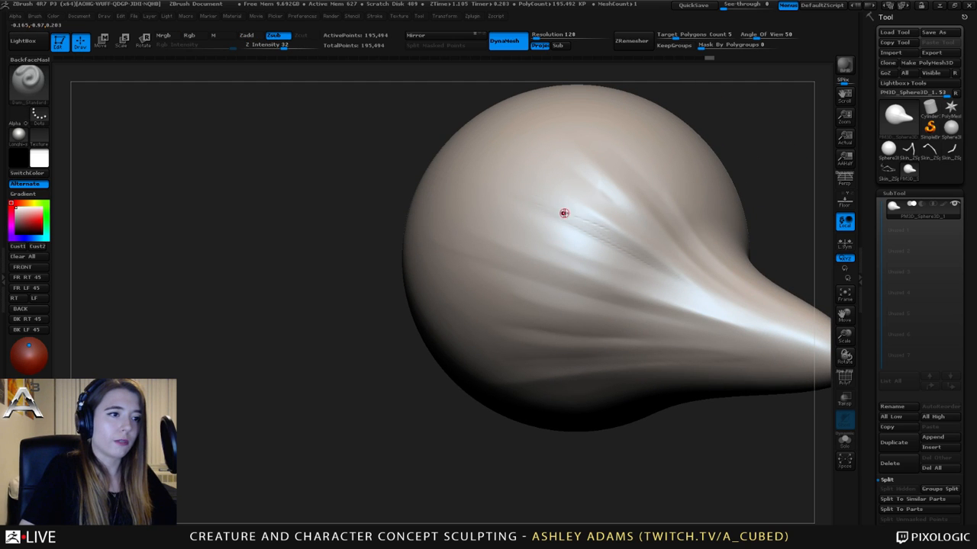
right_click_drag(595, 236, 647, 268, "ctrl")
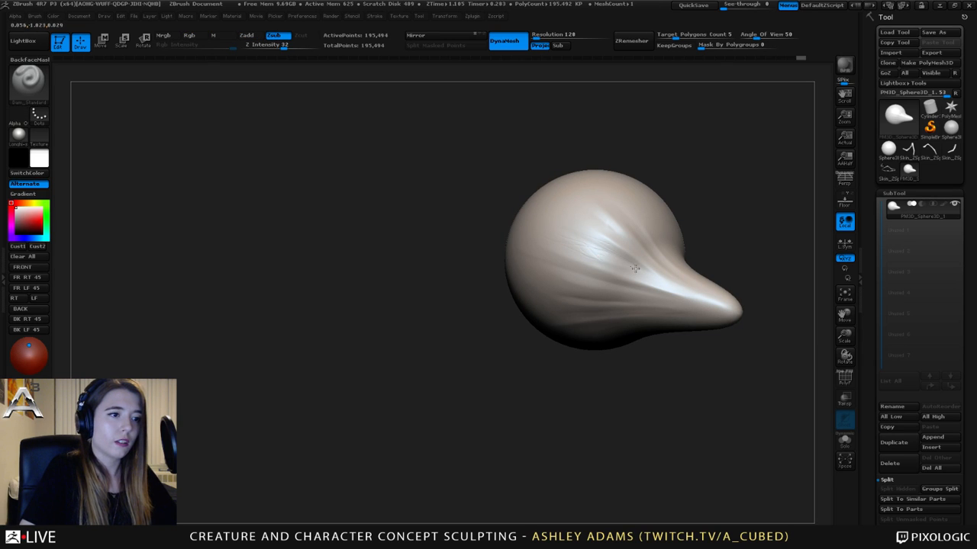
right_click_drag(642, 274, 621, 185, "ctrl")
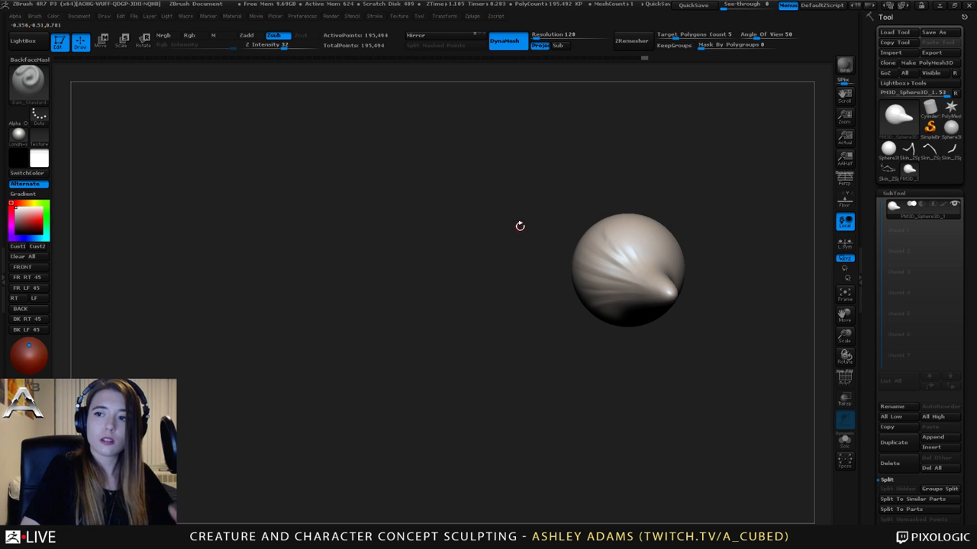
right_click_drag(574, 266, 648, 245)
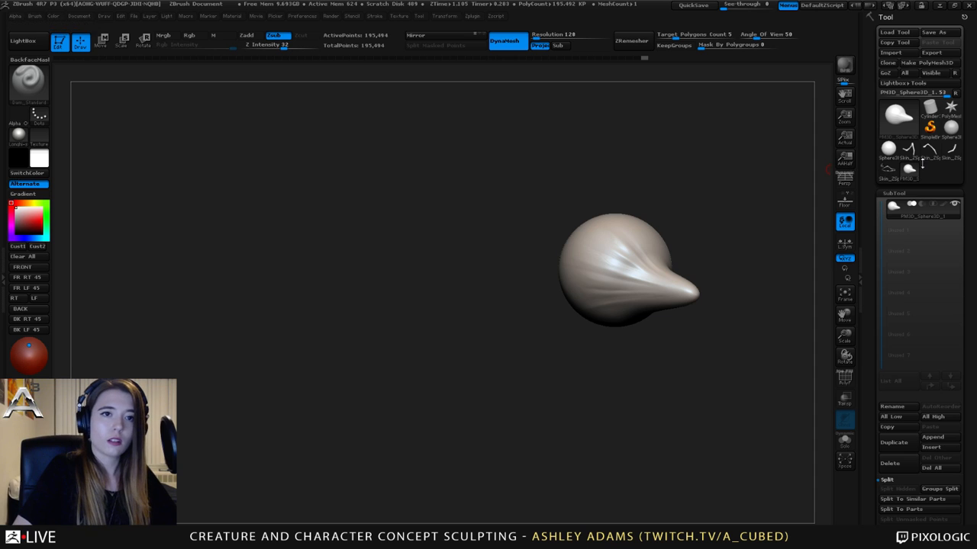
- Delete all subtools of the test sphere and return to the creature model
left_click(937, 469)
left_click(779, 490)
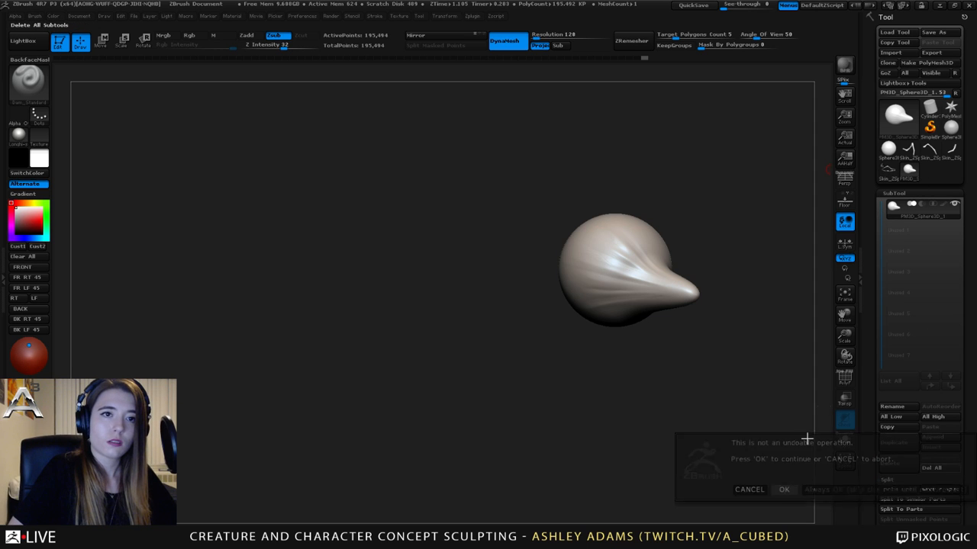
left_click(888, 171)
right_click_drag(614, 350, 588, 241)
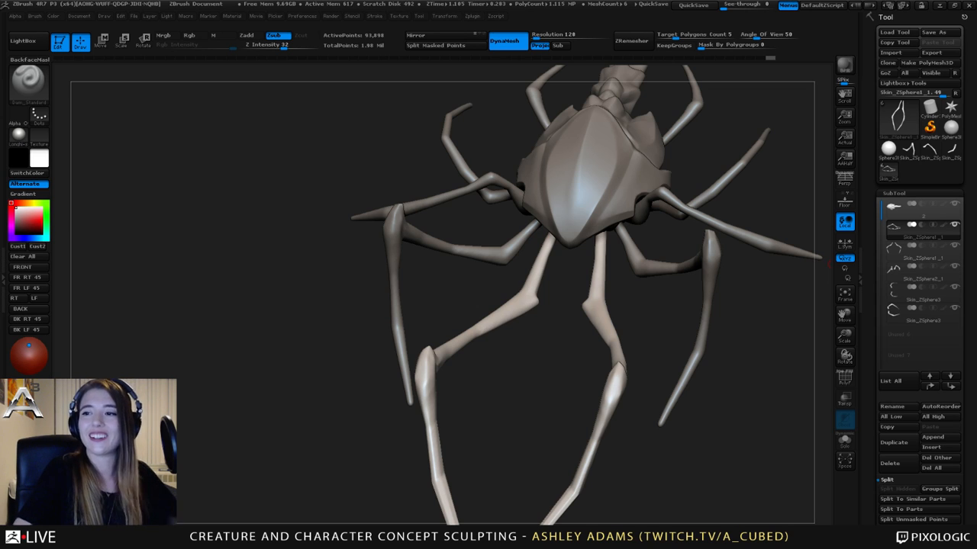
- Thicken the lower segments of the creature's front legs with Inflate and ClayBuildup, smoothing the added volume
left_click_drag(252, 320, 263, 290)
key("space")
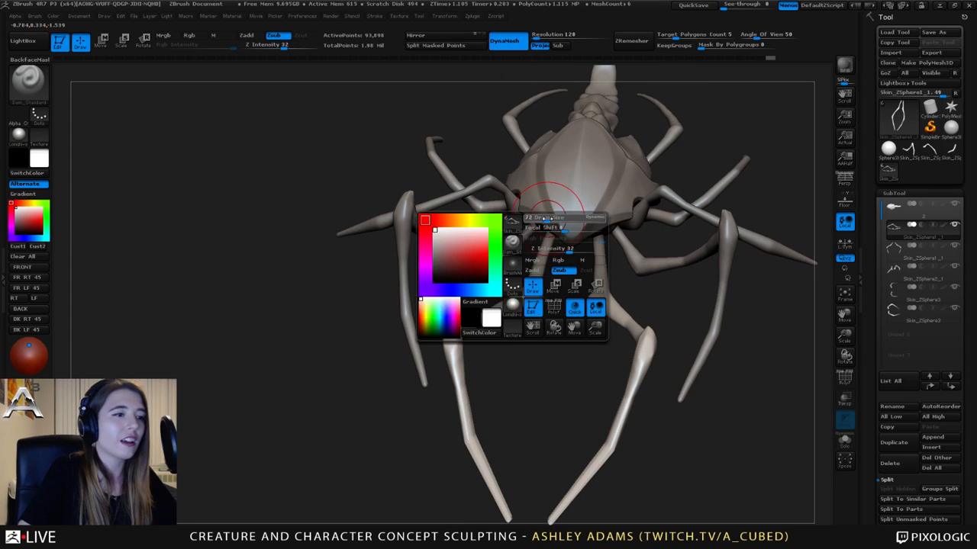
mouse_move(570, 264)
left_mouse_down()
mouse_move(603, 305)
mouse_move(612, 250)
mouse_move(582, 246)
left_mouse_up()
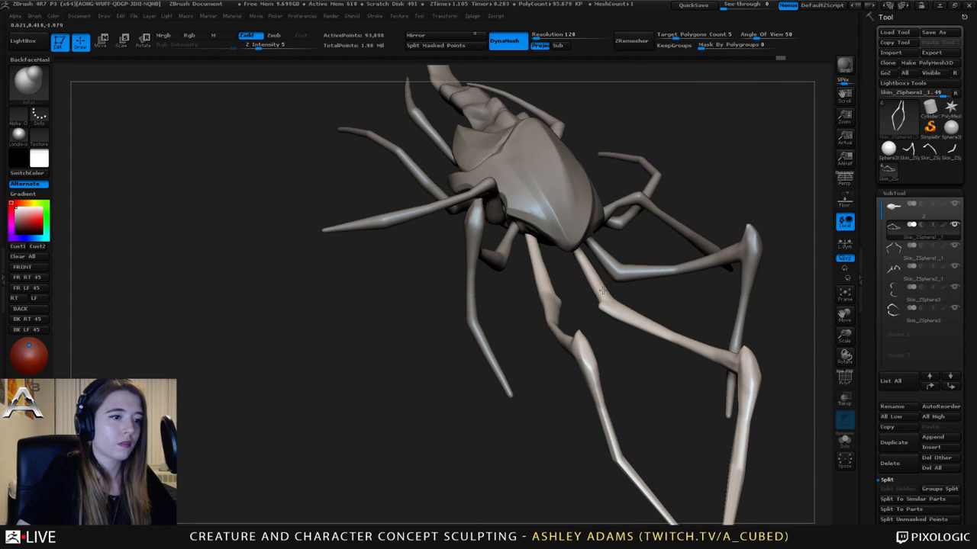
mouse_move(602, 290)
left_mouse_down()
mouse_move(649, 348)
mouse_move(532, 356)
mouse_move(615, 319)
mouse_move(641, 322)
mouse_move(593, 325)
left_mouse_up()
key("b")
key("c")
key("b")
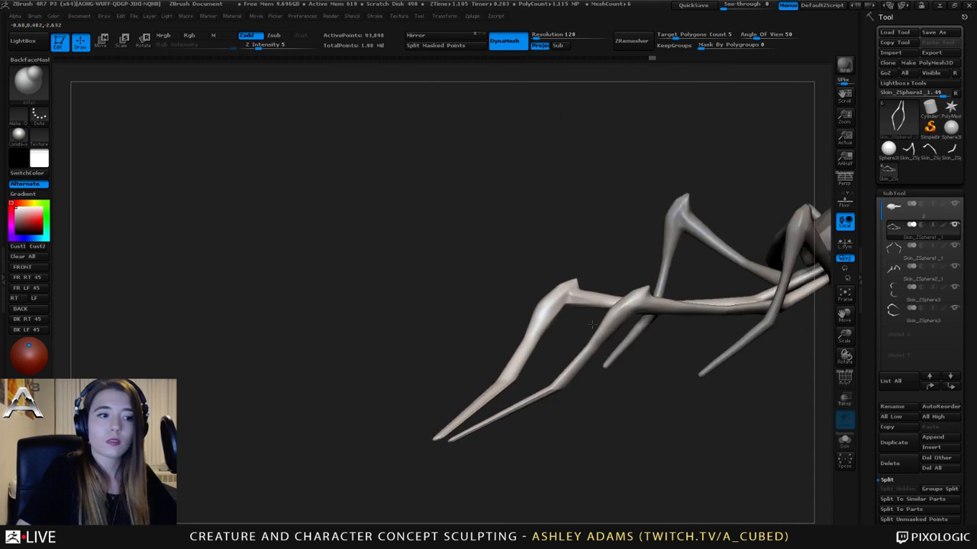
mouse_move(467, 428)
left_mouse_down()
mouse_move(568, 368)
mouse_move(428, 447)
mouse_move(560, 376)
left_mouse_up()
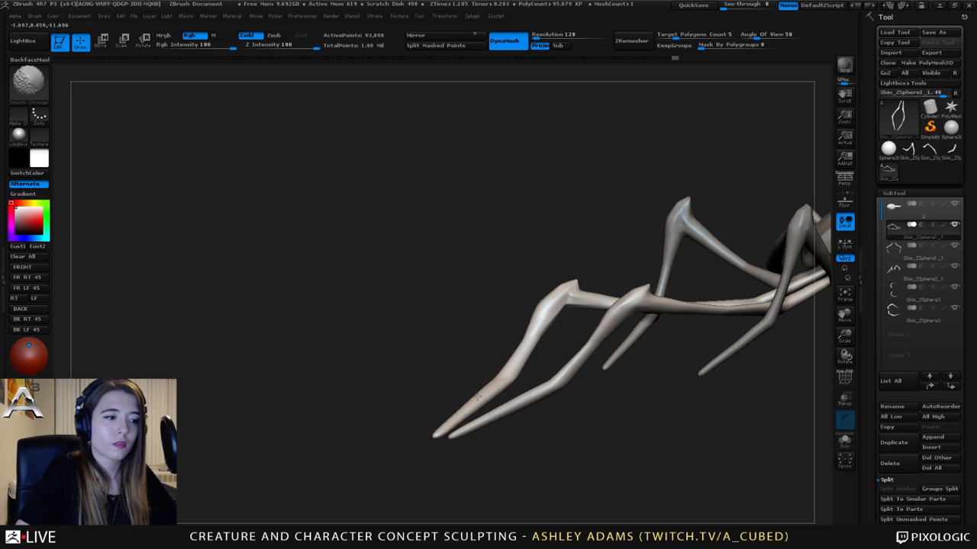
mouse_move(397, 362)
left_mouse_down()
mouse_move(540, 367)
mouse_move(520, 390)
mouse_move(501, 355)
mouse_move(534, 331)
left_mouse_up()
- Switch to SnakeHook, mask a small spot just below the front leg's lower joint and invert the mask
key("b")
key("s")
key("h")
key("space")
mouse_move(638, 306)
left_mouse_down()
mouse_move(655, 305)
mouse_move(660, 283)
mouse_move(645, 283)
mouse_move(664, 256)
left_mouse_up()
key("space")
key("ctrl")
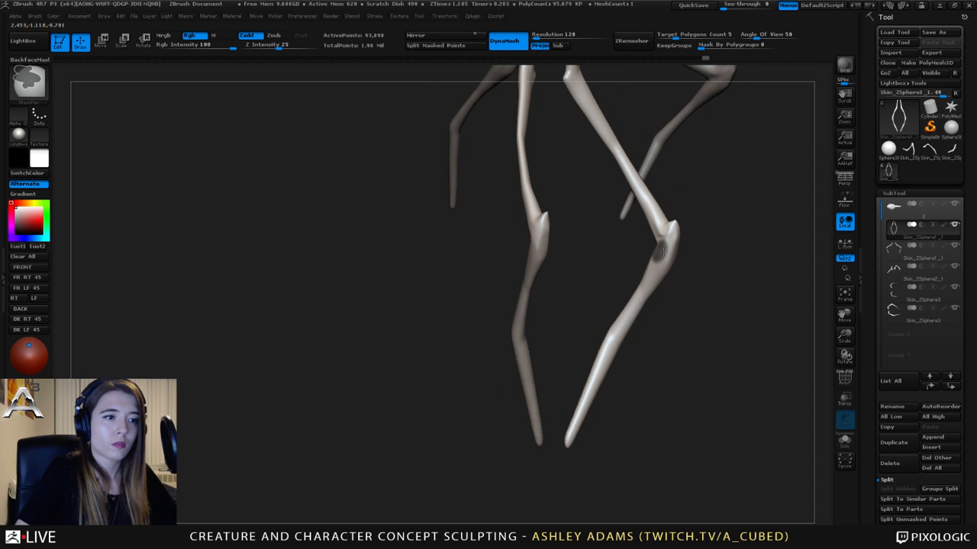
left_click(694, 268, "ctrl")
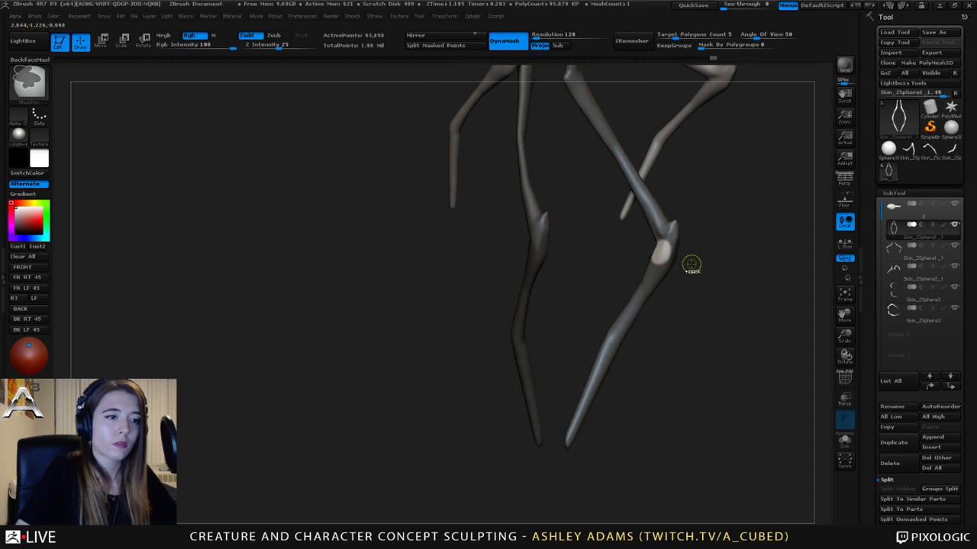
- Pull a second pincer prong out of the unmasked spot on the mirrored front legs with SnakeHook and curve it alongside the leg tip
key("space")
mouse_move(666, 258)
left_mouse_down()
mouse_move(692, 255)
mouse_move(654, 246)
mouse_move(589, 304)
left_mouse_up()
mouse_move(580, 320)
left_mouse_down()
mouse_move(578, 250)
mouse_move(545, 286)
mouse_move(574, 287)
mouse_move(578, 304)
left_mouse_up()
mouse_move(601, 235)
left_mouse_down()
mouse_move(582, 277)
mouse_move(606, 272)
left_mouse_up()
left_click_drag(585, 305, 597, 296)
mouse_move(593, 248)
left_mouse_down()
mouse_move(586, 286)
mouse_move(638, 299)
mouse_move(585, 278)
mouse_move(597, 259)
mouse_move(587, 297)
left_mouse_up()
key("space")
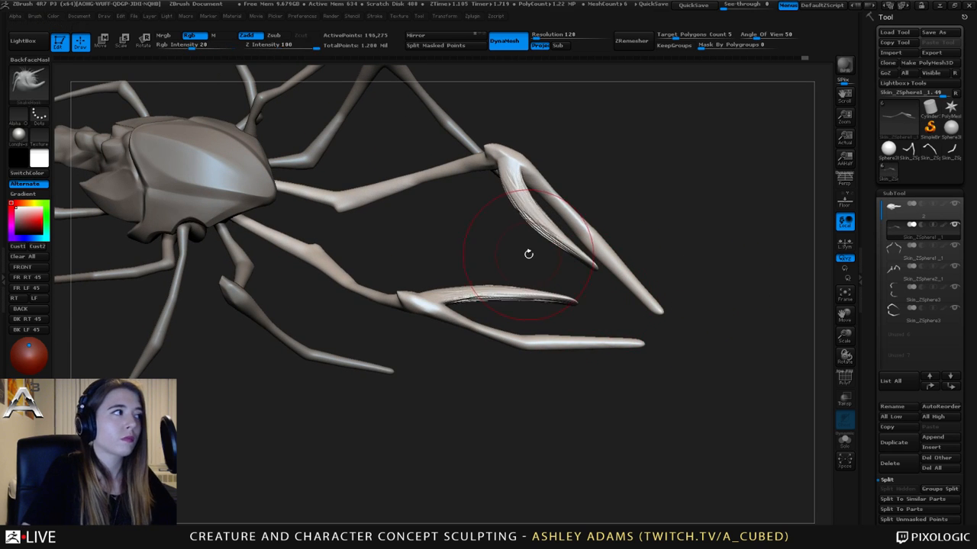
- Smooth the stretched surface of the new prongs and build up both pincer prongs with ClayBuildup
mouse_move(456, 298)
left_mouse_down("shift")
mouse_move(541, 302)
mouse_move(517, 320)
mouse_move(428, 320)
mouse_move(496, 312)
mouse_move(601, 348)
left_mouse_up("shift")
key("space")
key("b")
key("c")
key("b")
left_click_drag(512, 304, 585, 299, "alt")
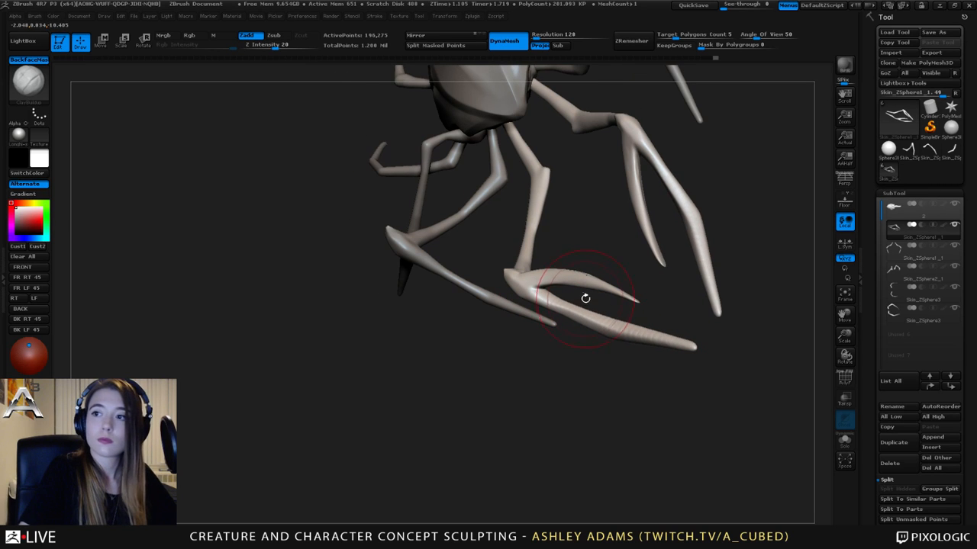
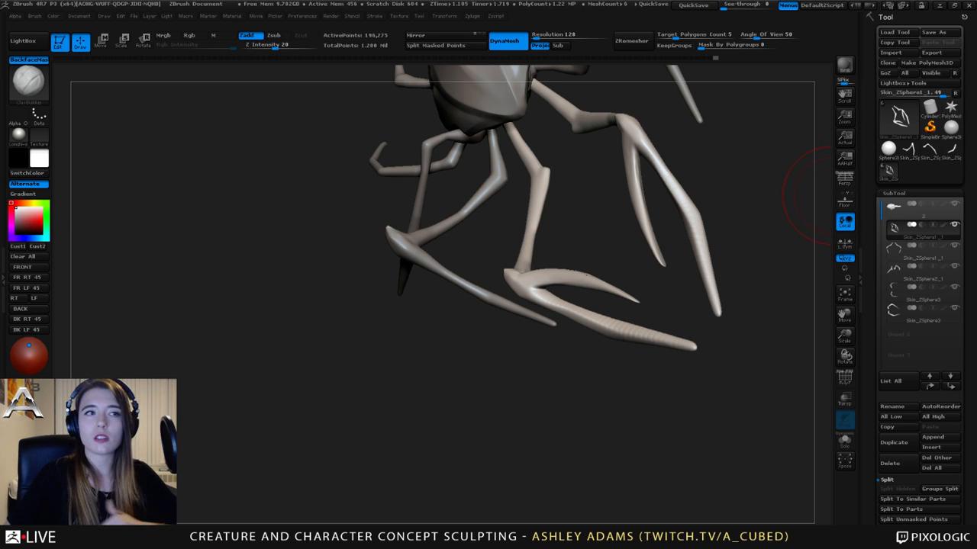
- Smooth the shorter pincer prong from several angles and refine its form with Dam_Standard
left_click_drag(802, 191, 578, 259)
key("space")
key("b")
key("d")
key("s")
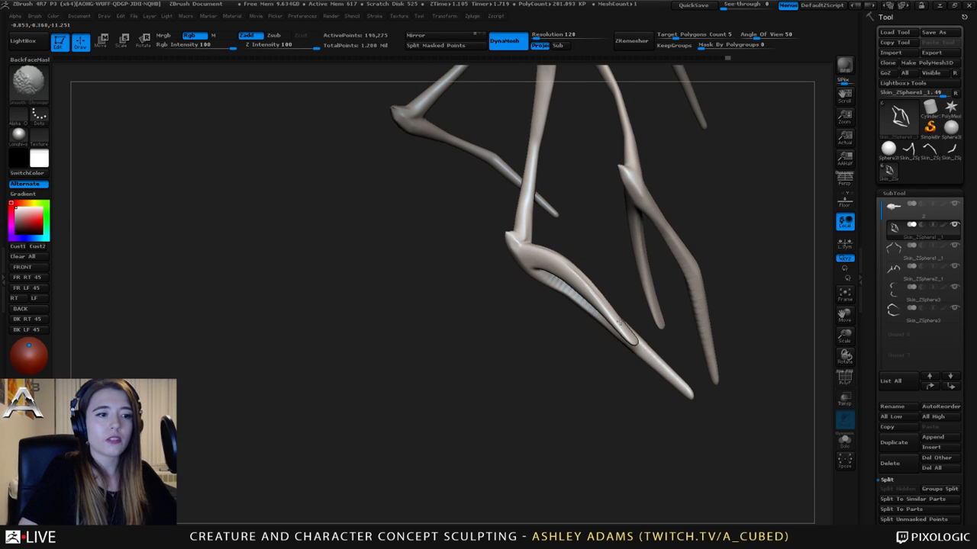
mouse_move(564, 267)
left_mouse_down()
mouse_move(639, 233)
mouse_move(660, 274)
mouse_move(654, 290)
left_mouse_up()
- Switch to SnakeHook and reshape the shorter pincer prong from the side, smoothing it towards the tip
key("space")
key("b")
key("s")
key("h")
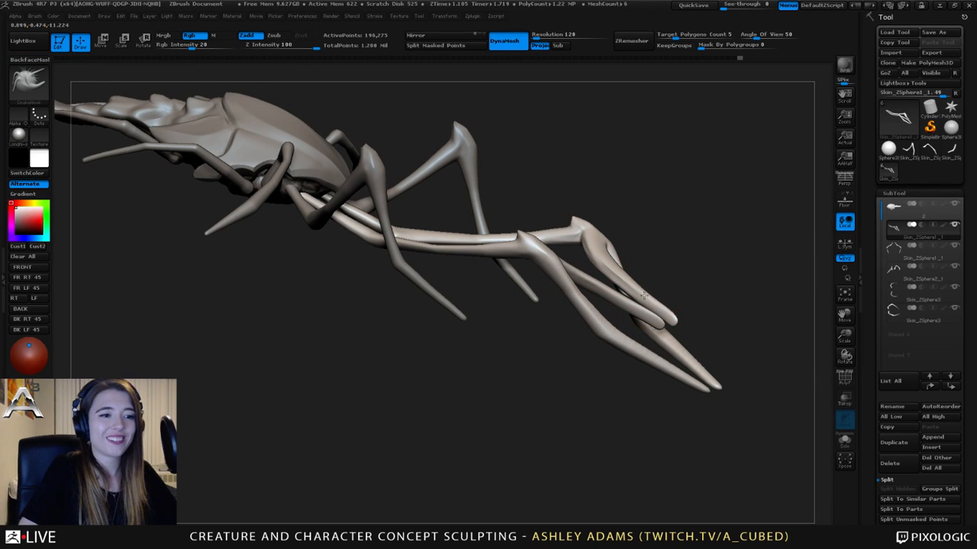
left_click_drag(638, 291, 626, 284)
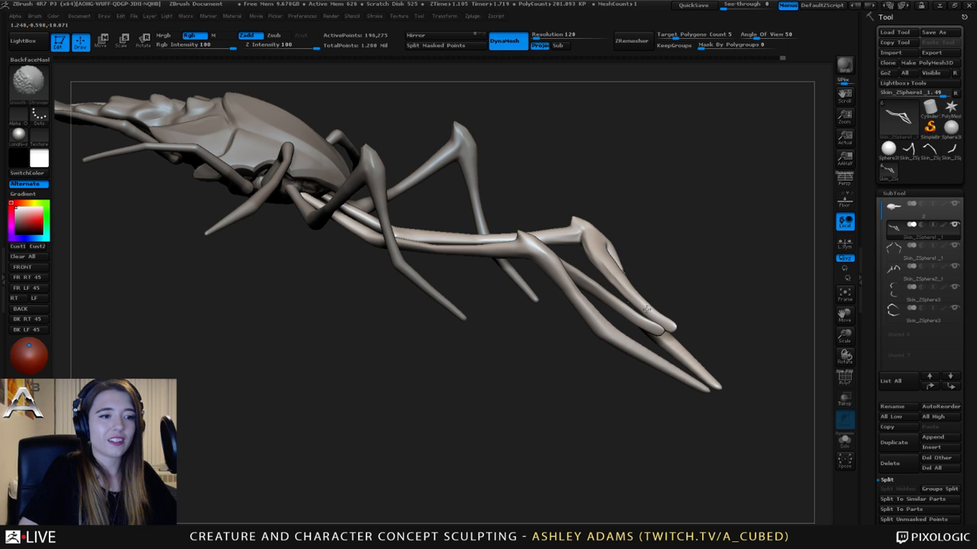
mouse_move(645, 320)
left_mouse_down("shift")
mouse_move(667, 324)
mouse_move(657, 327)
left_mouse_up("shift")
mouse_move(626, 266)
left_mouse_down()
mouse_move(569, 331)
mouse_move(642, 261)
mouse_move(621, 261)
mouse_move(655, 269)
mouse_move(656, 308)
left_mouse_up()
- Adjust the SnakeHook draw size and bow the longer pincer prongs outward into a smoother curve
key("space")
key("f")
key("space")
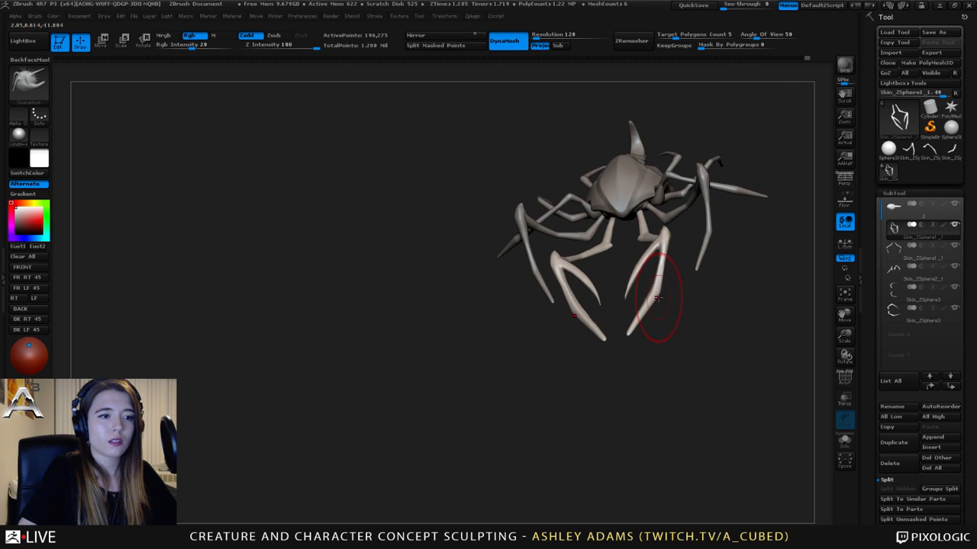
key("space")
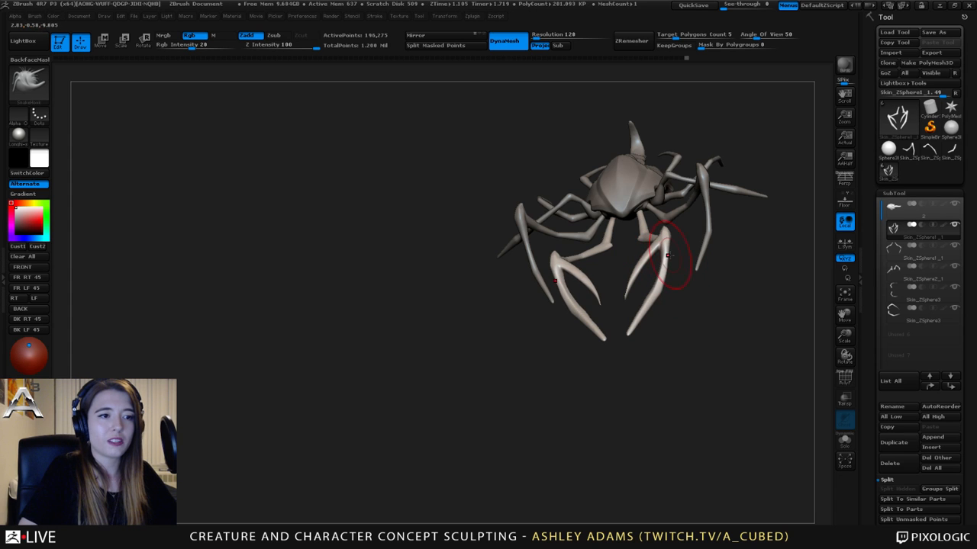
mouse_move(665, 273)
left_mouse_down()
mouse_move(633, 329)
mouse_move(641, 322)
mouse_move(582, 290)
mouse_move(582, 313)
left_mouse_up()
key("space")
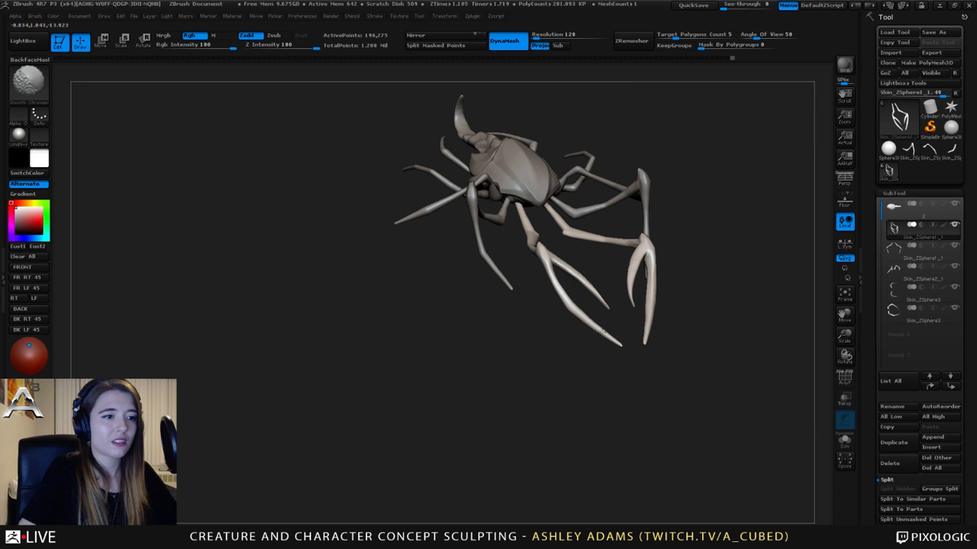
left_click_drag(603, 334, 575, 261)
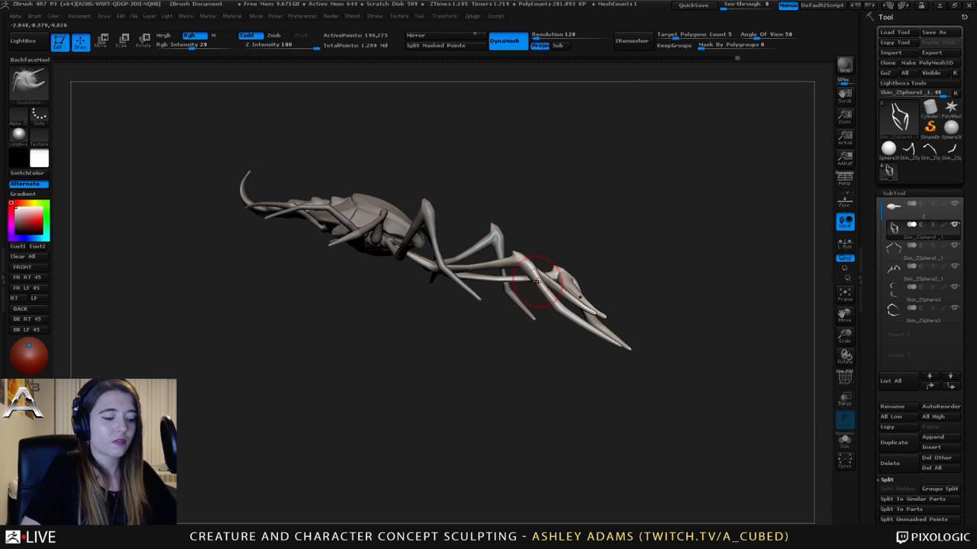
- Switch to ClayBuildup and add volume at the base of the pincers where the prongs fork, smoothing the strokes
key("b")
key("c")
key("b")
right_click_drag(536, 264, 539, 283)
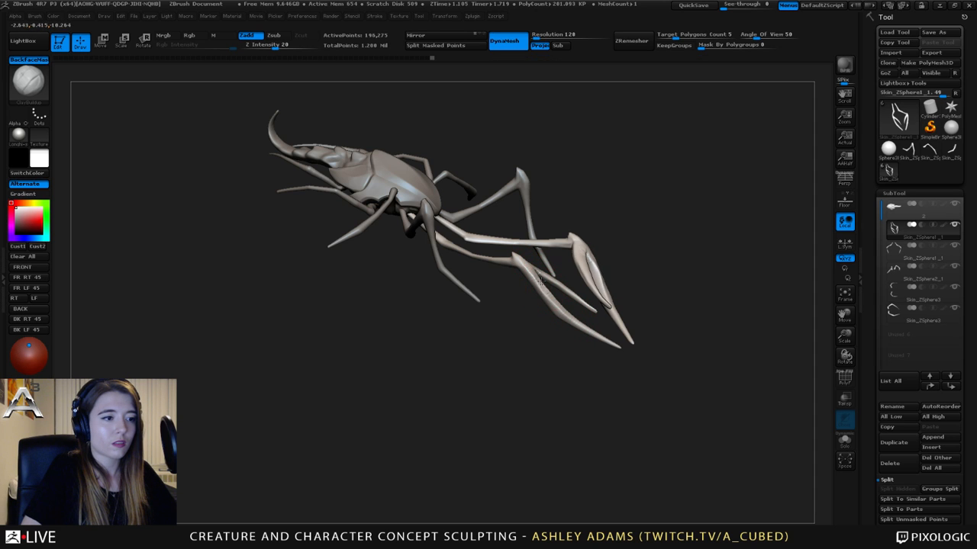
key("shift")
right_click_drag(582, 318, 557, 328)
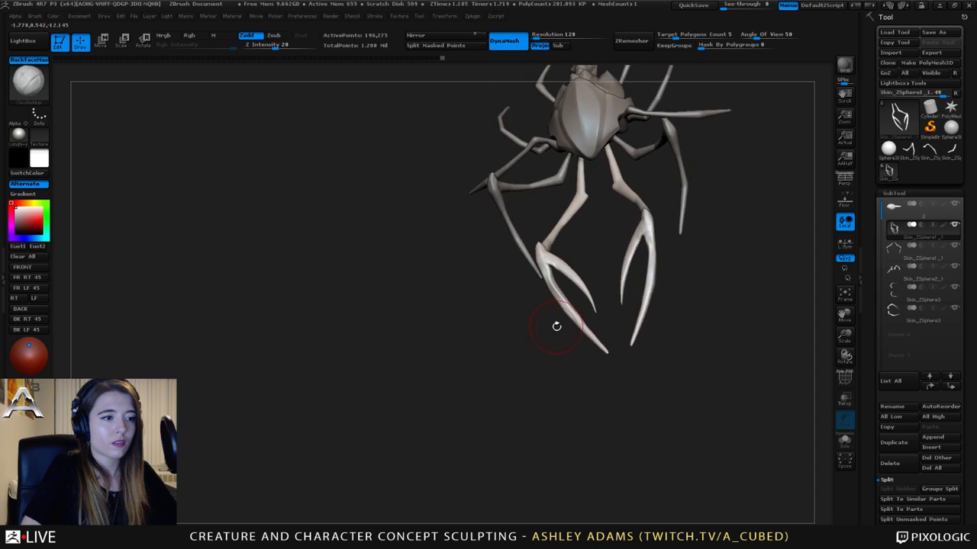
- Adjust the ClayBuildup draw size and build up the inner fork and prongs of the pincers, blending with smoothing
right_click(556, 283)
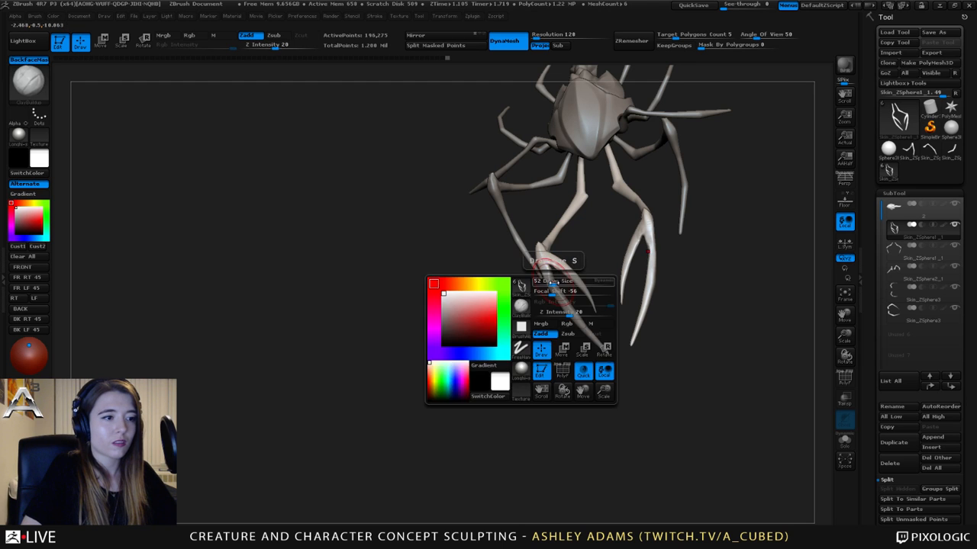
right_click_drag(544, 283, 549, 274, "ctrl")
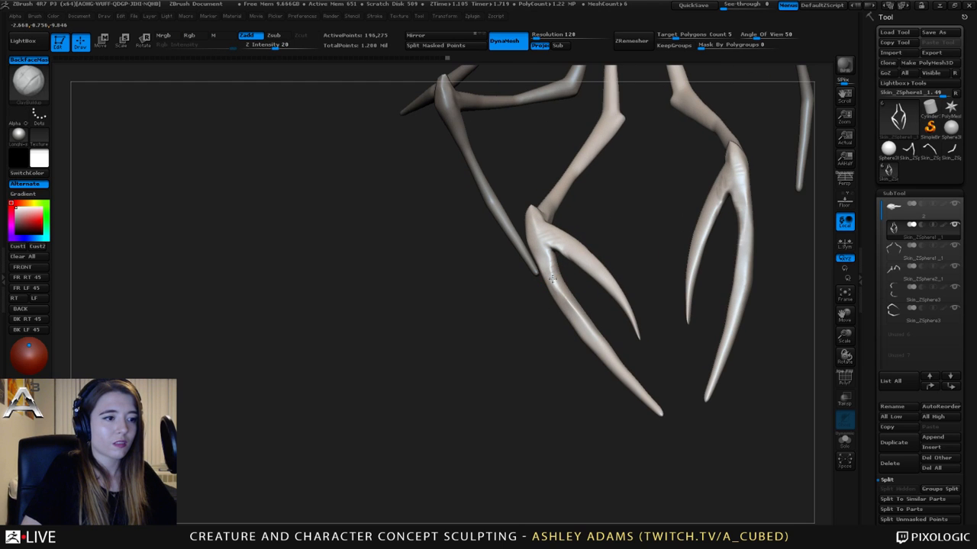
key("shift")
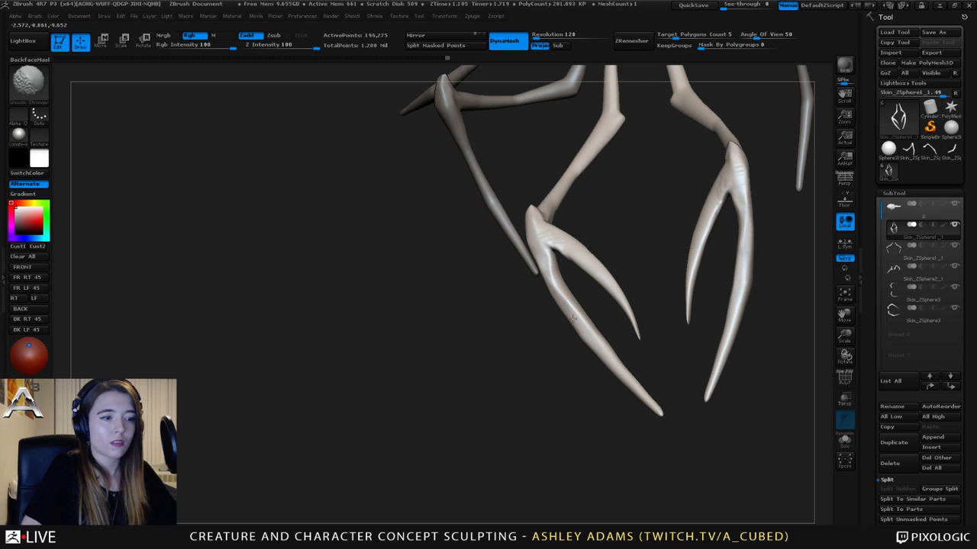
mouse_move(582, 331)
right_mouse_down("ctrl")
mouse_move(573, 297)
mouse_move(524, 290)
right_mouse_up("ctrl")
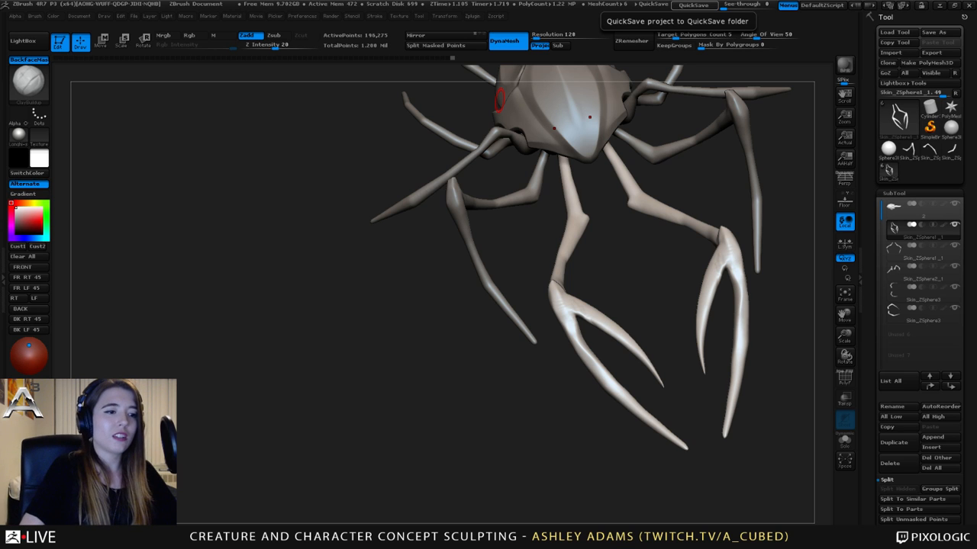
mouse_move(499, 99)
left_mouse_down()
mouse_move(562, 309)
mouse_move(571, 299)
mouse_move(557, 313)
mouse_move(582, 306)
mouse_move(623, 341)
mouse_move(562, 294)
mouse_move(593, 327)
left_mouse_up()
key("space")
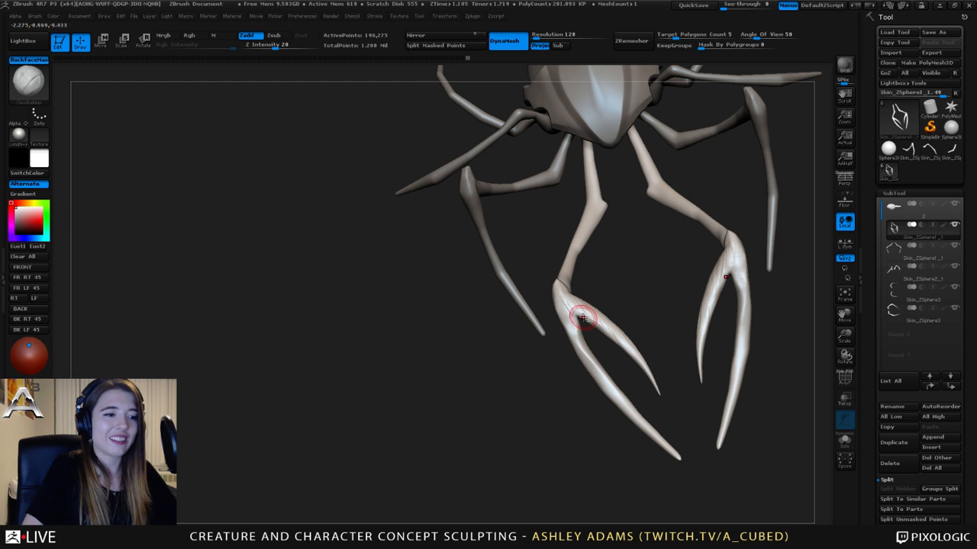
- Build up and smooth the fork and the inner side of the longer pincer prong with ClayBuildup
key("shift")
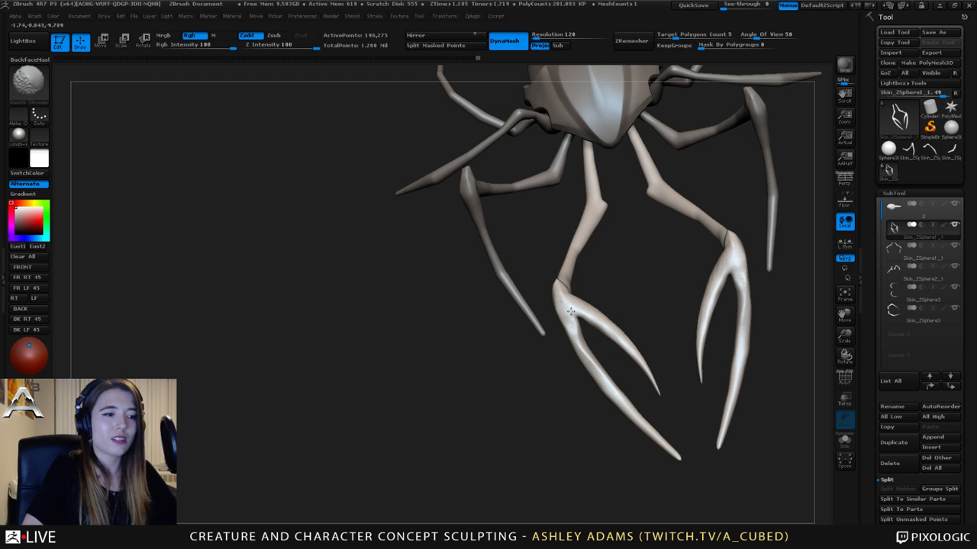
left_click_drag(571, 323, 585, 347)
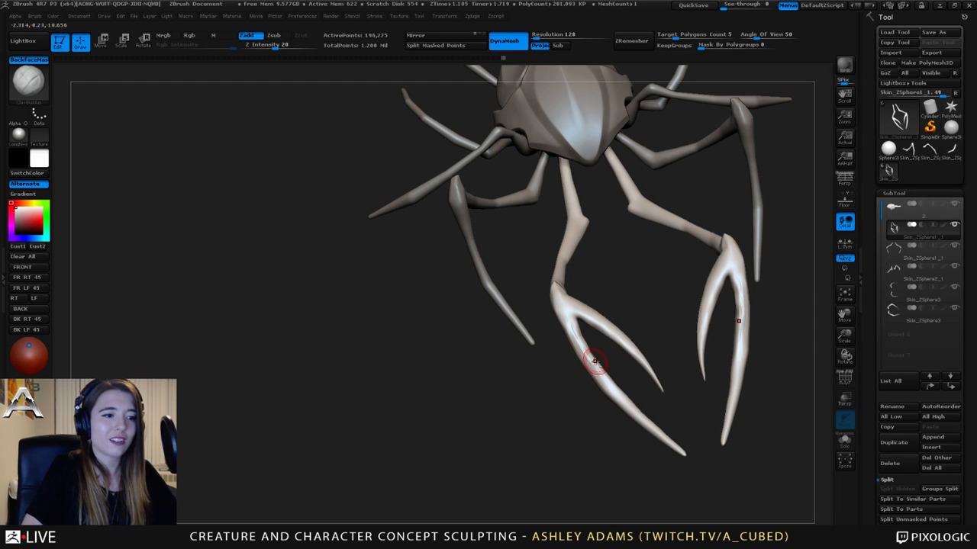
key("shift")
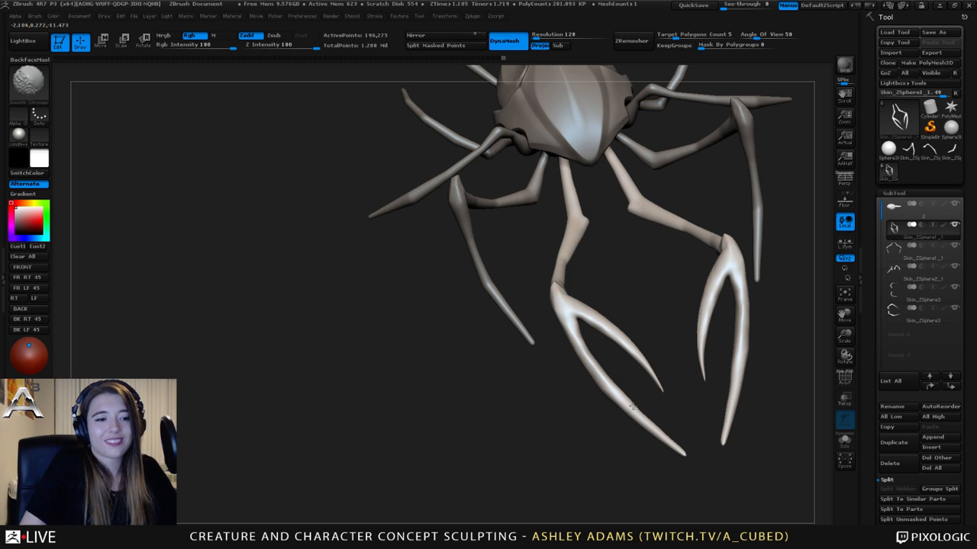
mouse_move(612, 373)
left_mouse_down()
mouse_move(563, 300)
mouse_move(592, 262)
left_mouse_up()
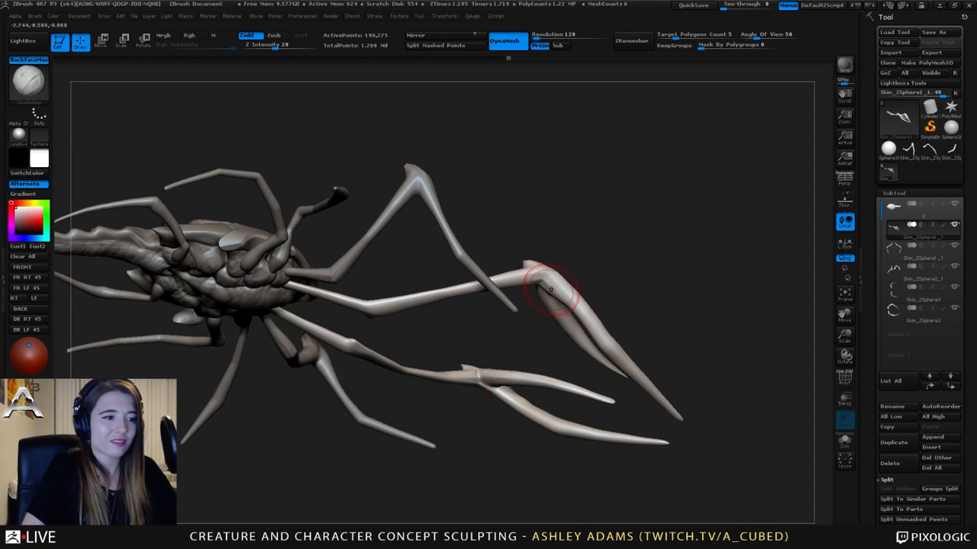
- Adjust the draw size and add ClayBuildup volume to the underside of the pincer fork and longer prongs, smoothing the strokes
right_click_drag(566, 298, 540, 341)
key("space")
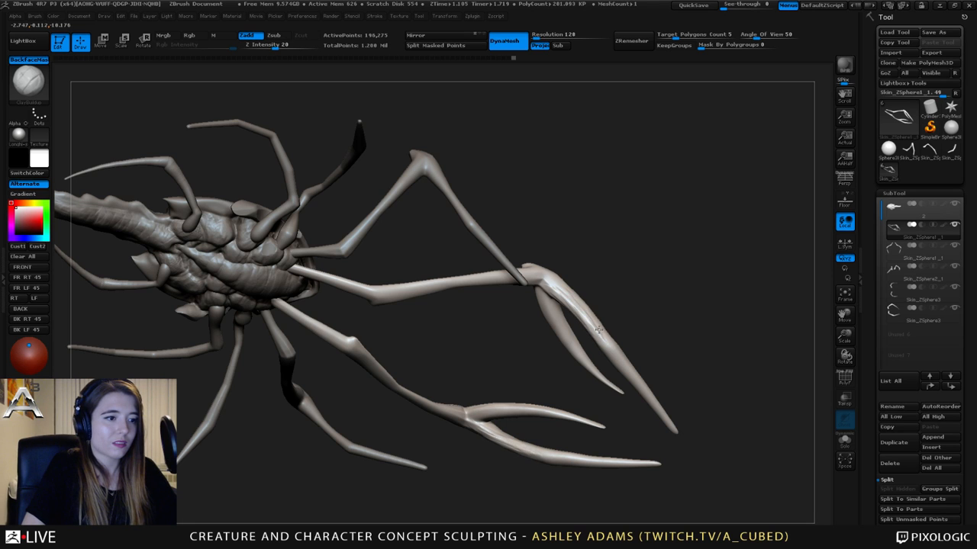
right_click_drag(592, 322, 571, 321)
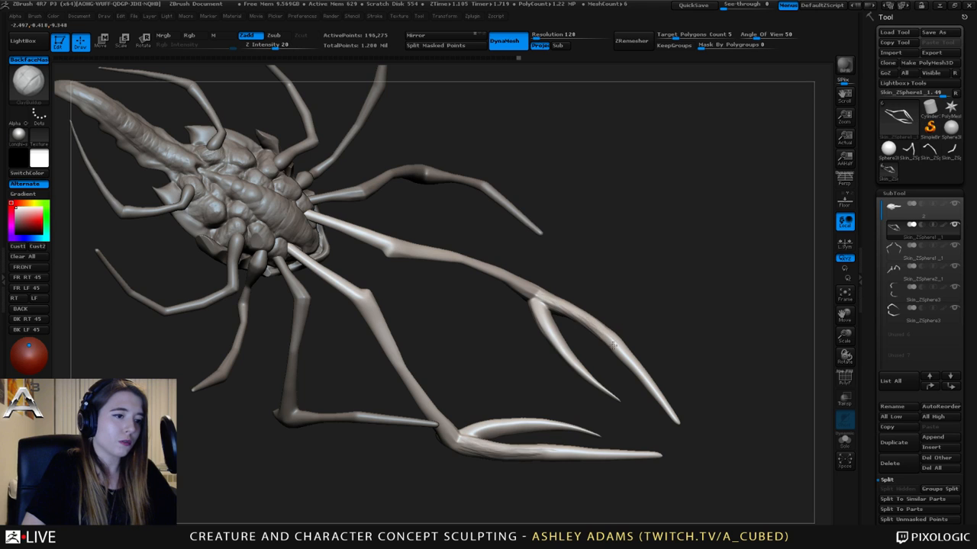
mouse_move(611, 341)
right_mouse_down()
mouse_move(618, 347)
mouse_move(615, 338)
right_mouse_up()
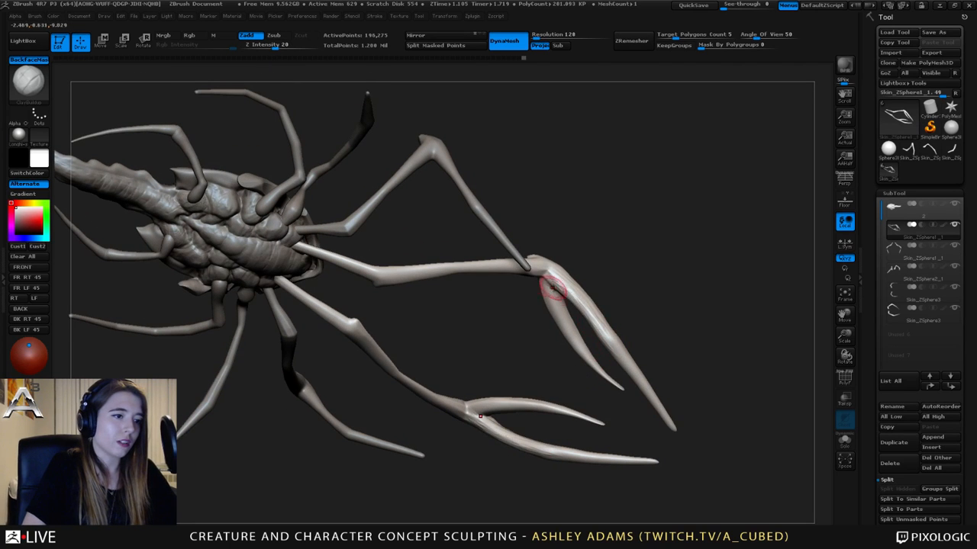
mouse_move(560, 283)
right_mouse_down()
mouse_move(557, 303)
mouse_move(569, 284)
mouse_move(534, 289)
right_mouse_up()
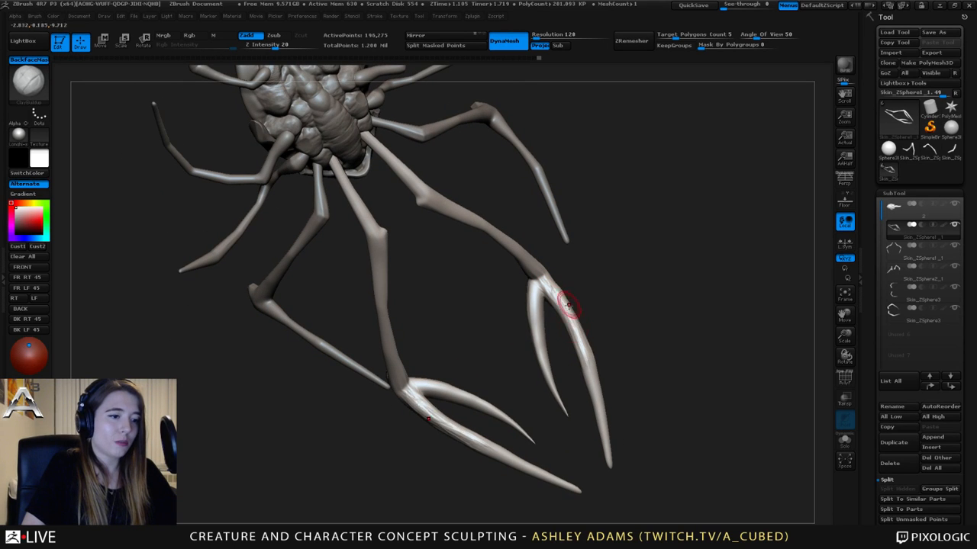
right_click_drag(567, 323, 579, 200)
key("space")
mouse_move(584, 200)
left_mouse_down("shift")
mouse_move(604, 183)
mouse_move(601, 207)
left_mouse_up("shift")
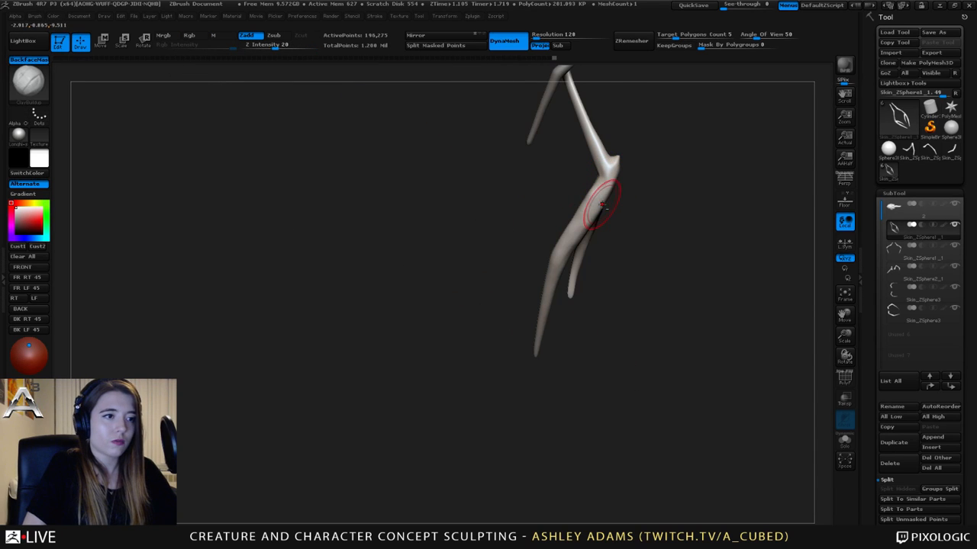
- Switch to SnakeHook, adjust the draw size and bow the longer pincer prongs outward from the top view
right_click_drag(601, 207, 598, 250, "alt")
key("space")
key("space")
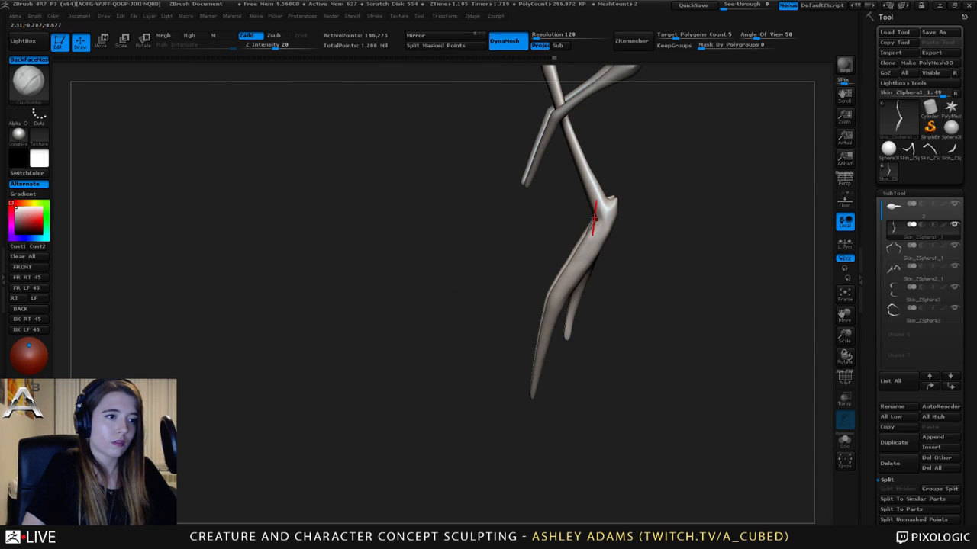
key("b")
key("s")
key("h")
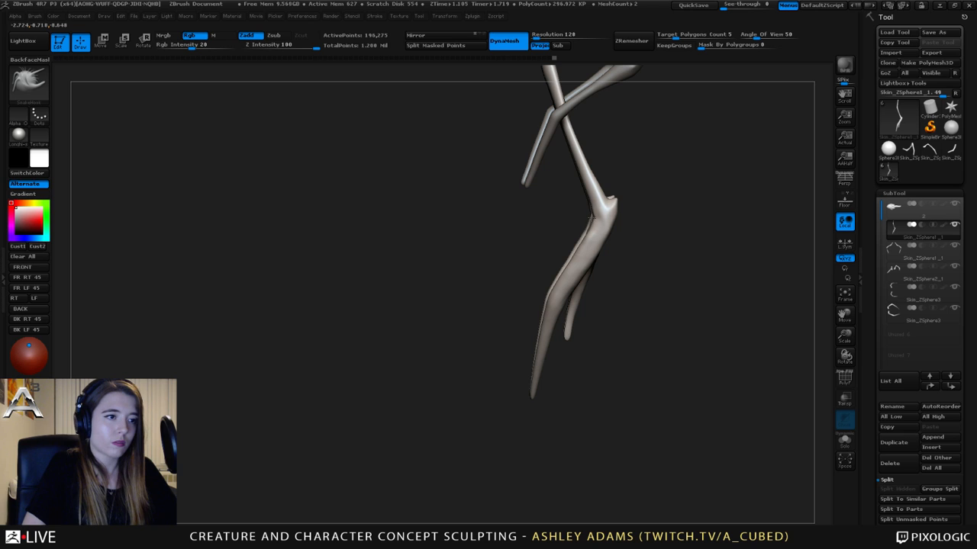
mouse_move(584, 255)
left_mouse_down()
mouse_move(580, 227)
mouse_move(534, 191)
mouse_move(488, 264)
left_mouse_up()
key("space")
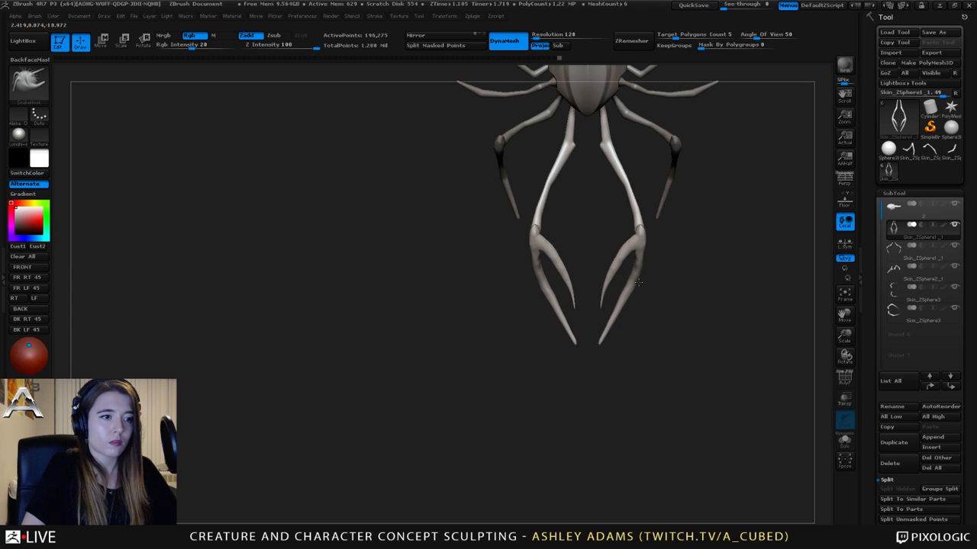
left_click_drag(634, 272, 640, 255)
left_click_drag(625, 293, 638, 279)
left_click_drag(609, 317, 601, 345)
key("space")
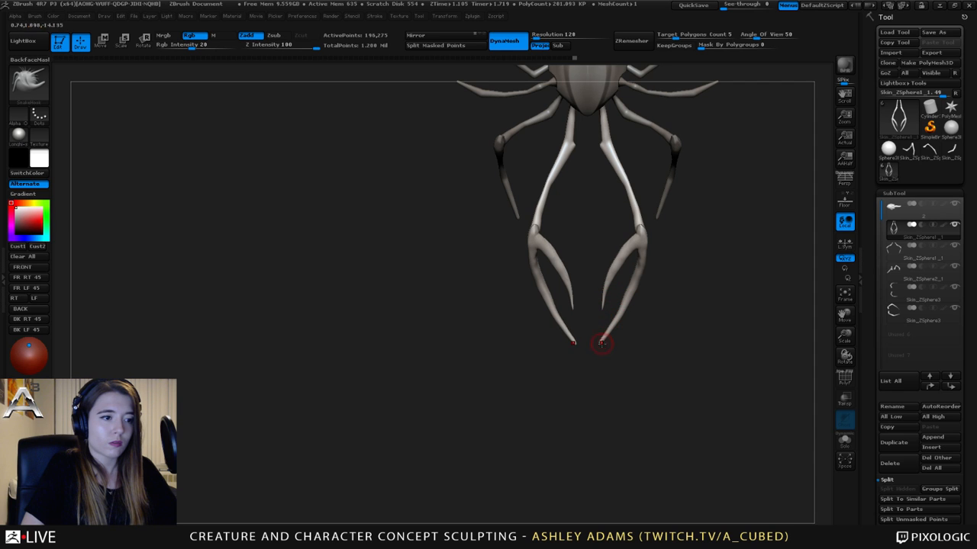
- Smooth the longer prongs and use a resized SnakeHook to refine their inward curve towards the tips
key("shift")
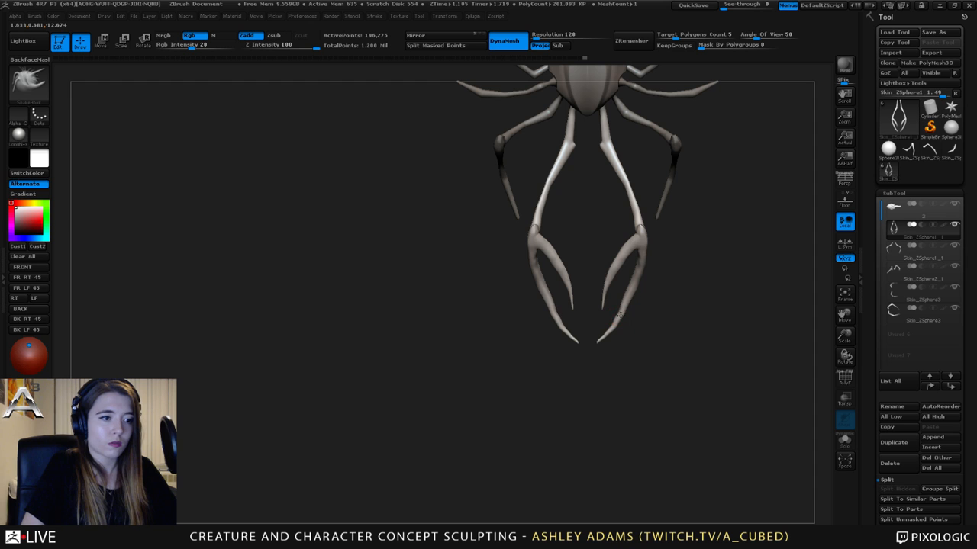
key("shift")
key("f")
key("space")
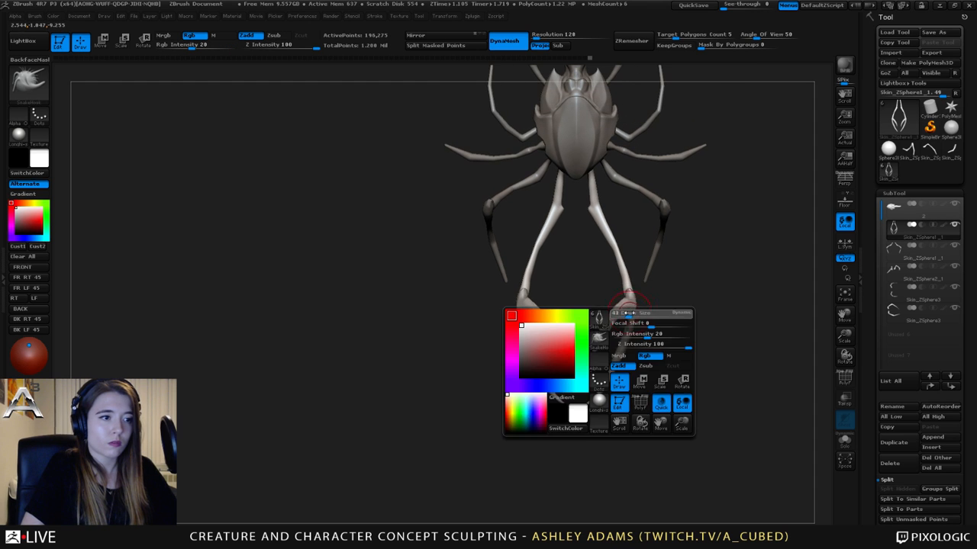
mouse_move(628, 236)
left_mouse_down("alt")
mouse_move(670, 388)
mouse_move(612, 392)
left_mouse_up("alt")
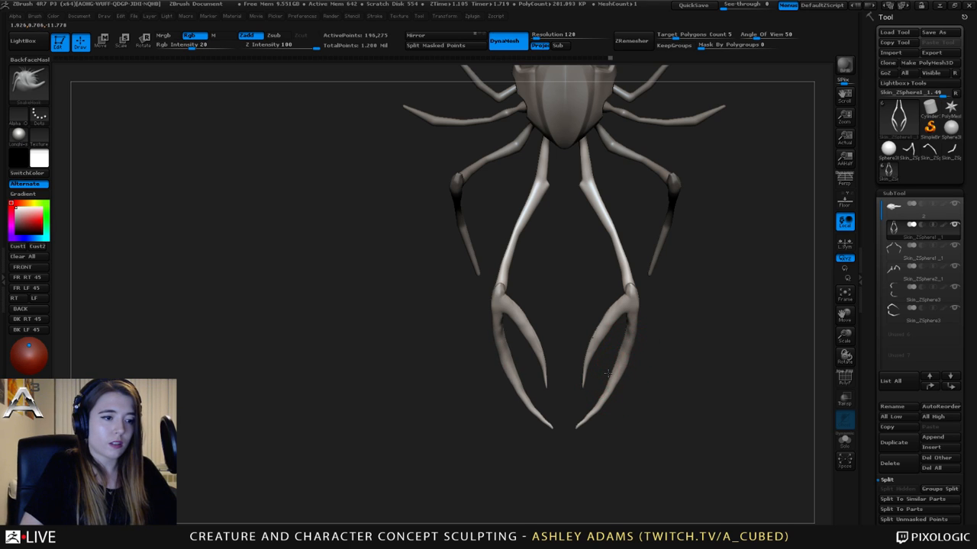
mouse_move(617, 407)
left_mouse_down()
mouse_move(622, 328)
mouse_move(557, 304)
mouse_move(565, 324)
mouse_move(590, 333)
mouse_move(585, 243)
mouse_move(549, 301)
mouse_move(507, 254)
mouse_move(535, 305)
mouse_move(577, 297)
mouse_move(633, 345)
mouse_move(574, 290)
left_mouse_up()
key("space")
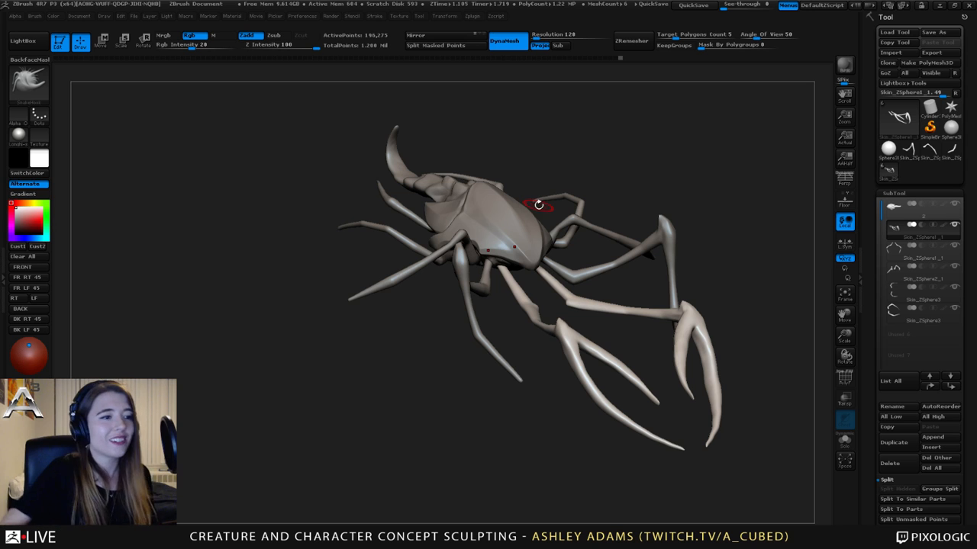
- Switch to the Inflate brush and thicken the pincer legs from their attachment at the body along the upper segments
mouse_move(562, 257)
left_mouse_down()
mouse_move(585, 250)
mouse_move(534, 227)
mouse_move(521, 247)
left_mouse_up()
key("space")
key("b")
key("i")
key("n")
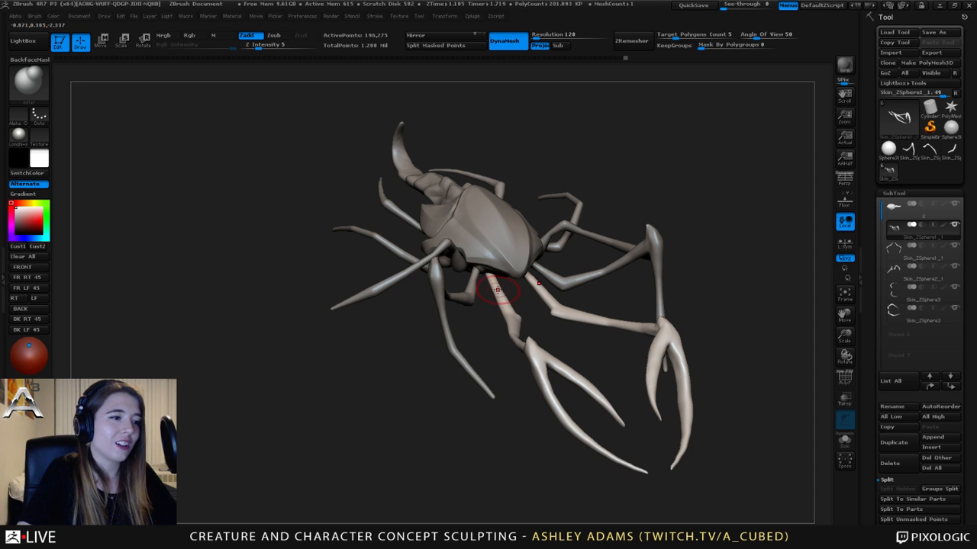
mouse_move(497, 289)
left_mouse_down()
mouse_move(527, 214)
mouse_move(467, 282)
mouse_move(534, 289)
left_mouse_up()
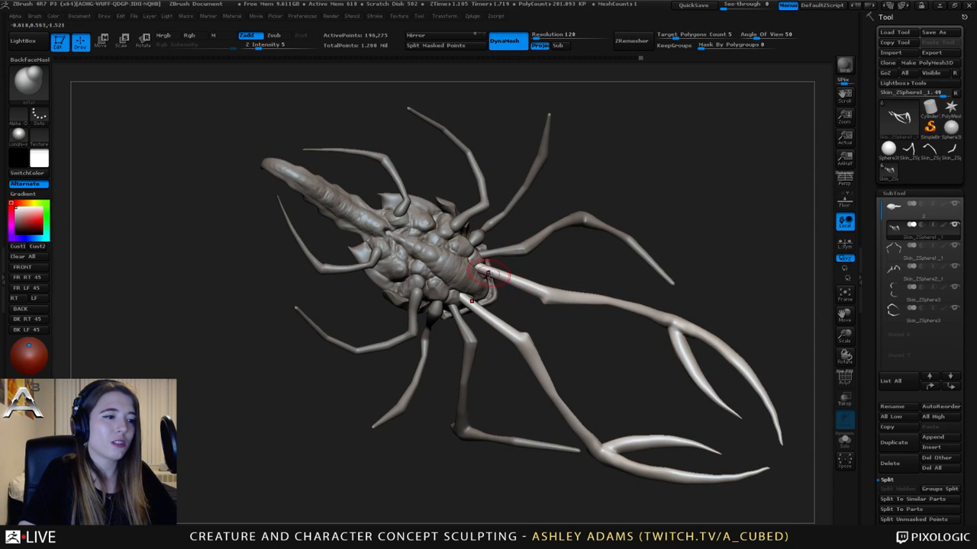
left_click_drag(472, 301, 466, 300)
left_click_drag(507, 336, 557, 306)
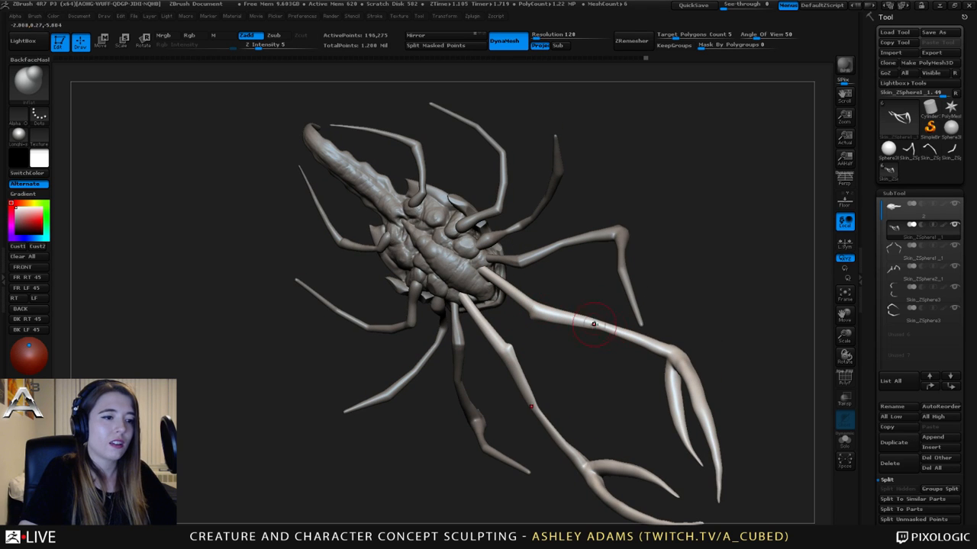
mouse_move(594, 324)
left_mouse_down()
mouse_move(663, 350)
mouse_move(534, 358)
mouse_move(540, 374)
left_mouse_up()
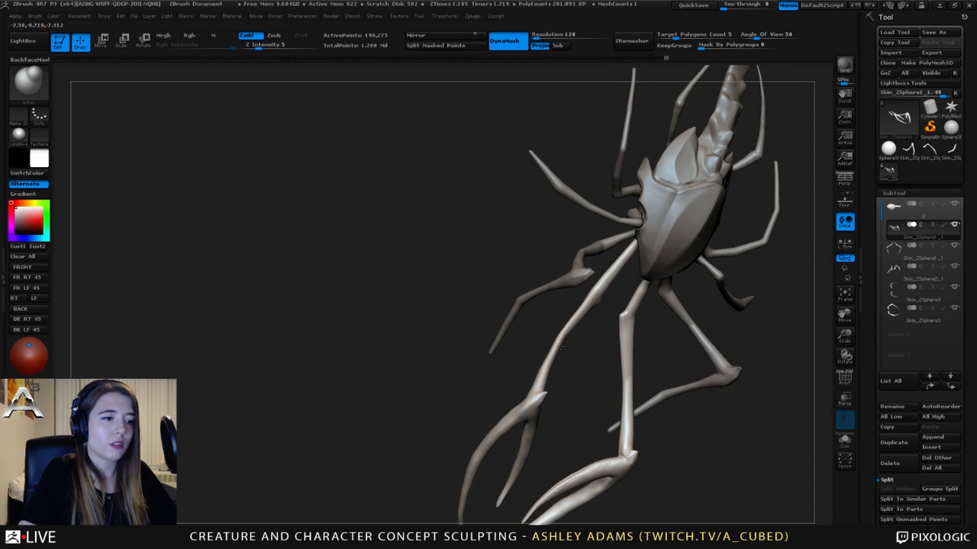
- Adjust the Inflate draw size and fill out the pincer legs' segments leading to the claws, smoothing the result
mouse_move(561, 329)
left_mouse_down()
mouse_move(562, 349)
mouse_move(573, 316)
mouse_move(557, 325)
left_mouse_up()
key("space")
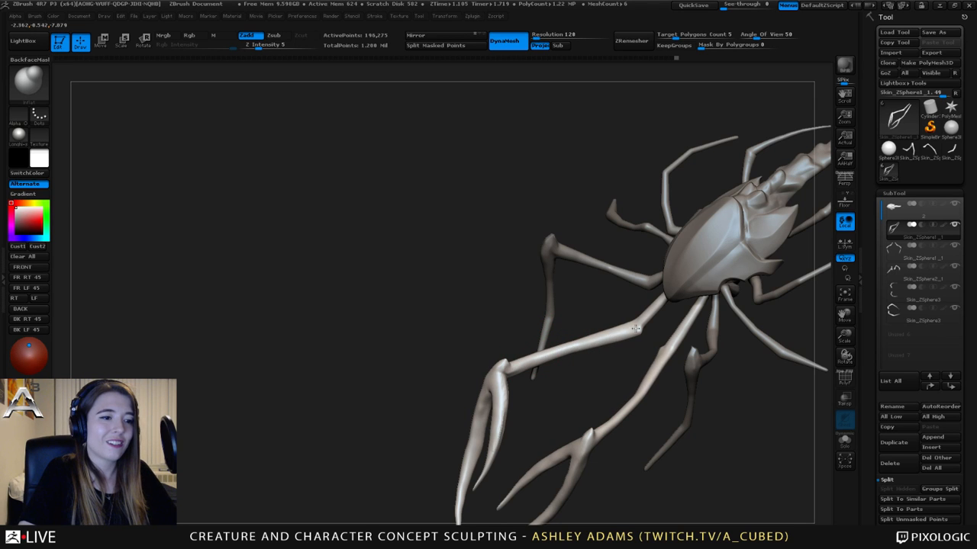
mouse_move(635, 328)
left_mouse_down()
mouse_move(665, 353)
mouse_move(641, 347)
mouse_move(640, 373)
left_mouse_up()
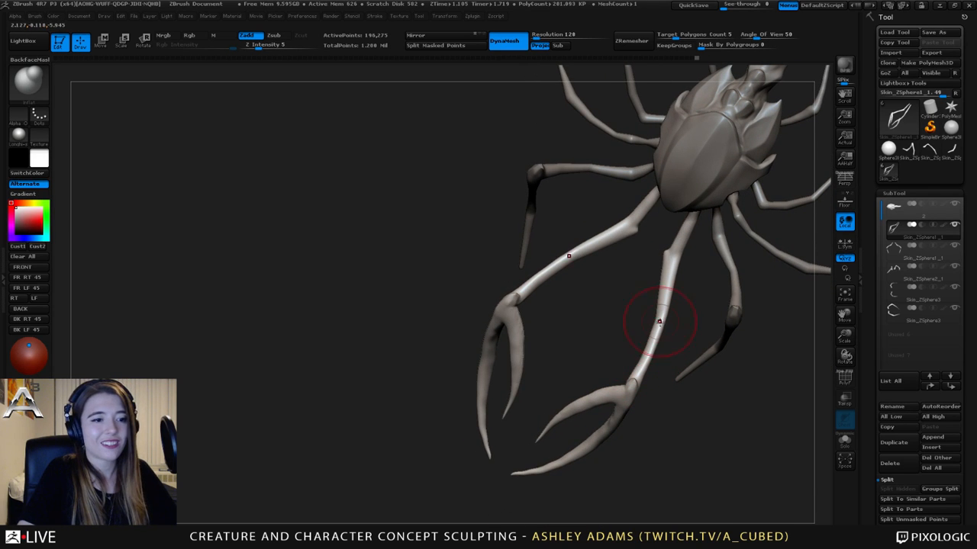
key("shift")
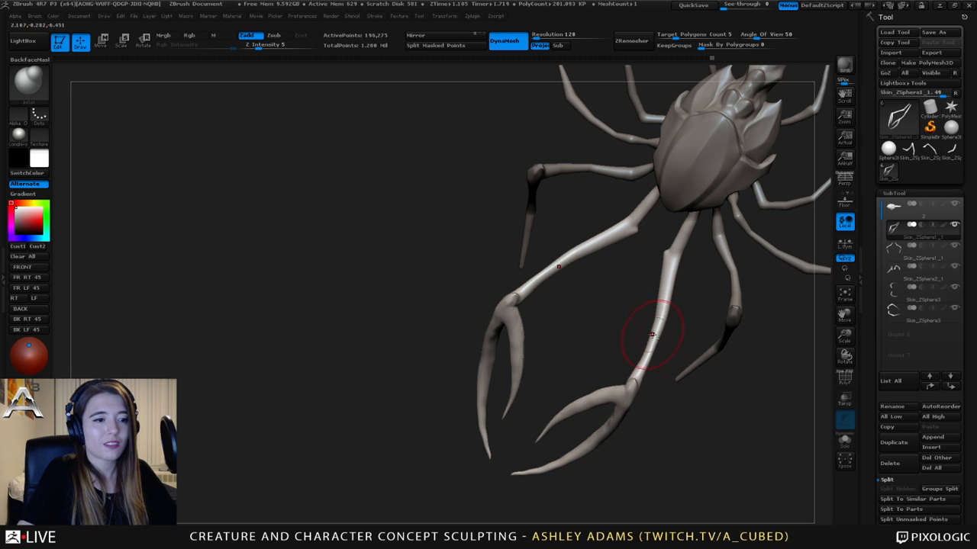
left_click_drag(661, 318, 666, 279, "shift")
mouse_move(636, 376)
right_mouse_down("ctrl")
mouse_move(633, 349)
mouse_move(660, 274)
mouse_move(580, 290)
mouse_move(689, 311)
mouse_move(425, 141)
right_mouse_up("ctrl")
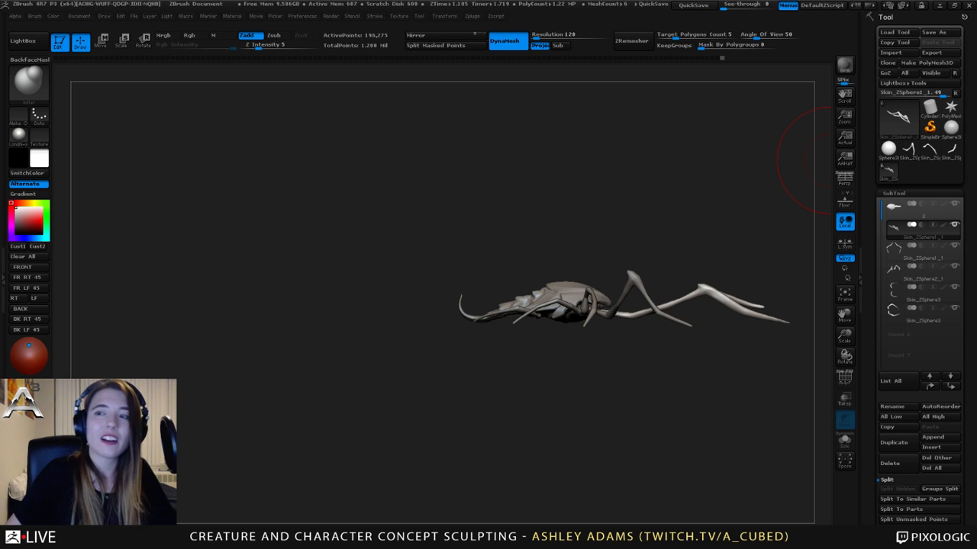
- Make the creature's armoured body the active subtool and switch to the hPolish brush
left_click_drag(808, 160, 654, 221)
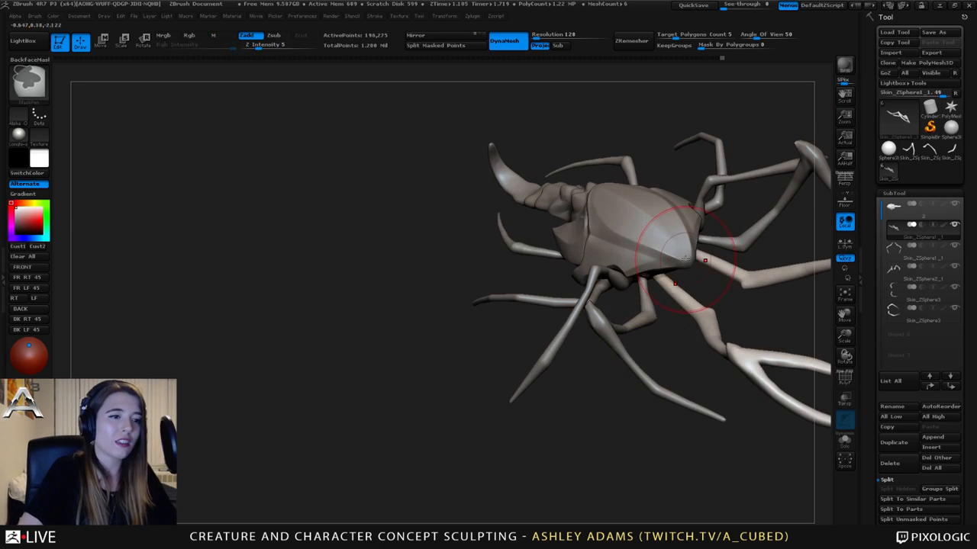
key("space")
key("f")
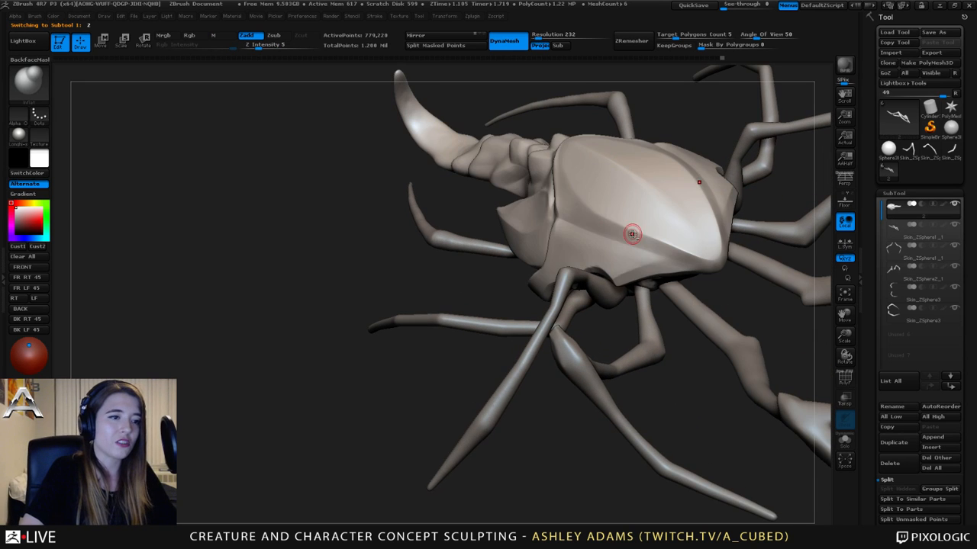
left_click(586, 222, "alt")
key("f")
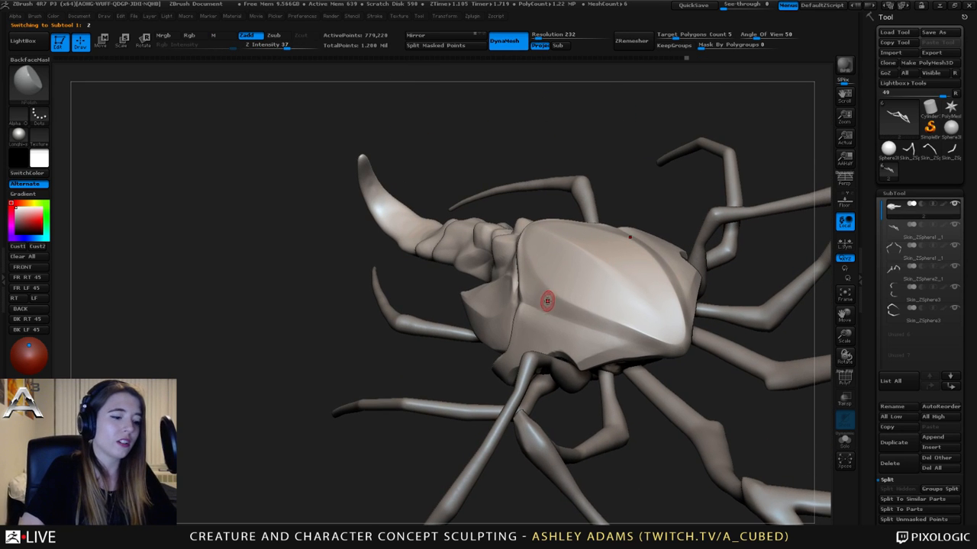
key("space")
key("f")
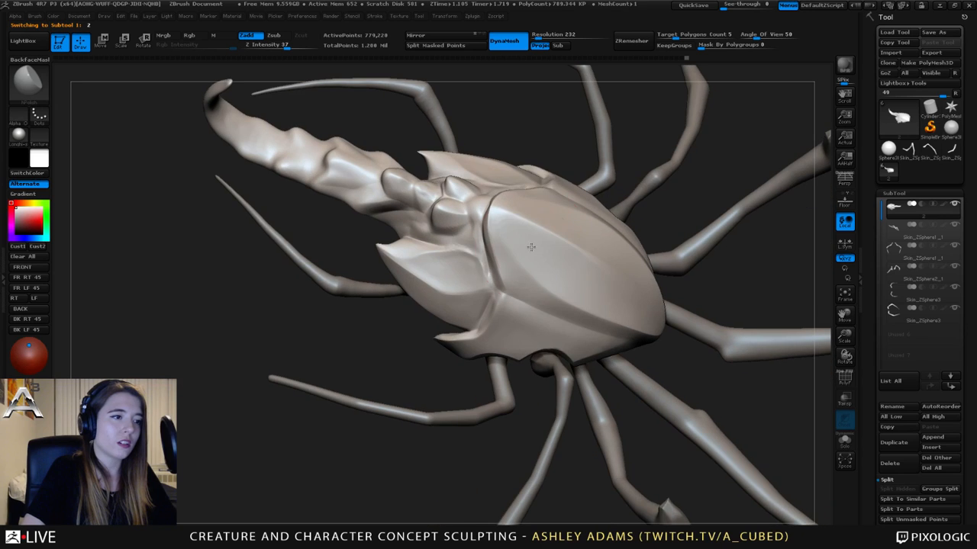
- Switch to the Pinch brush and tighten the crease along the shell plate's edge nearest the tail
key("f")
key("b")
key("p")
key("i")
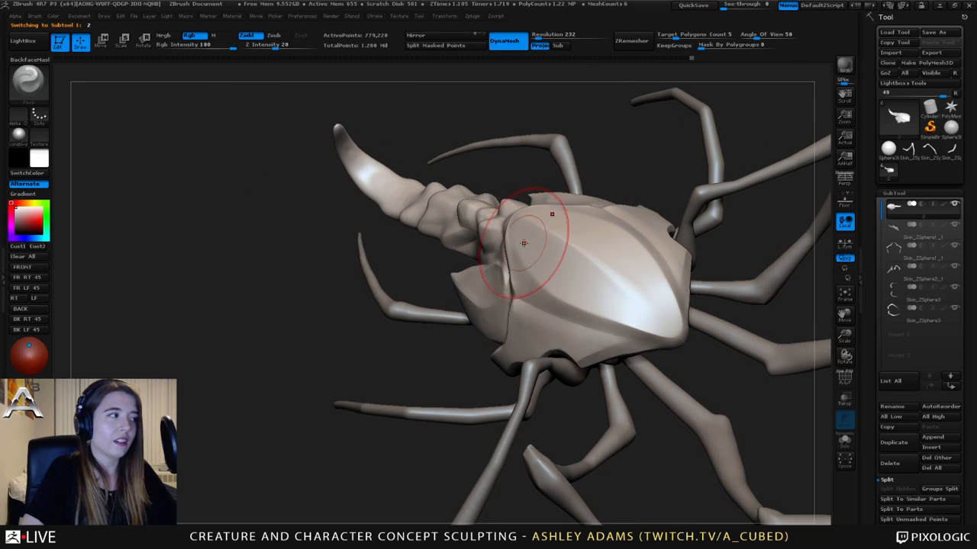
mouse_move(565, 245)
left_mouse_down()
mouse_move(585, 267)
mouse_move(547, 303)
left_mouse_up()
key("space")
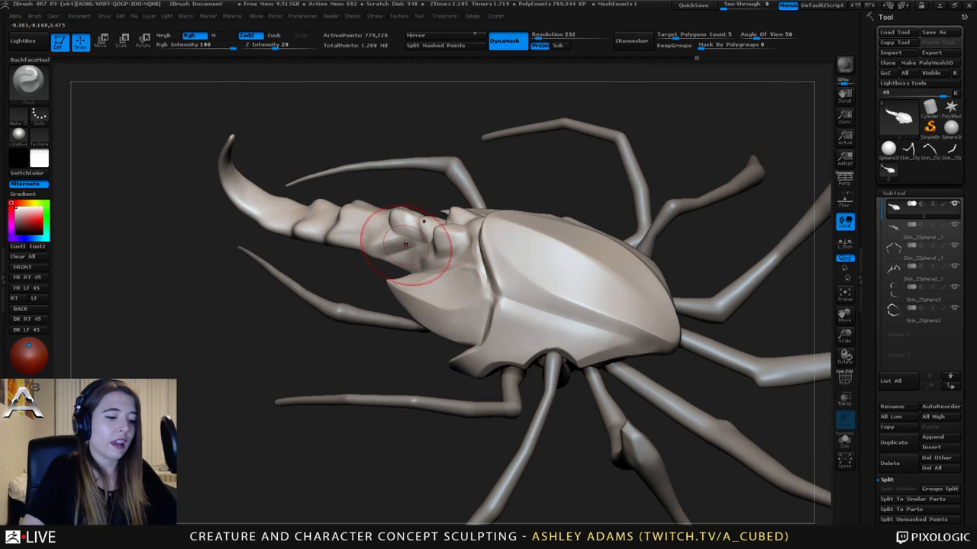
- Switch to the Dam Standard brush and carve the crease along the shell plate's edge nearest the tail
key("b")
key("d")
key("s")
left_click_drag(481, 244, 496, 303)
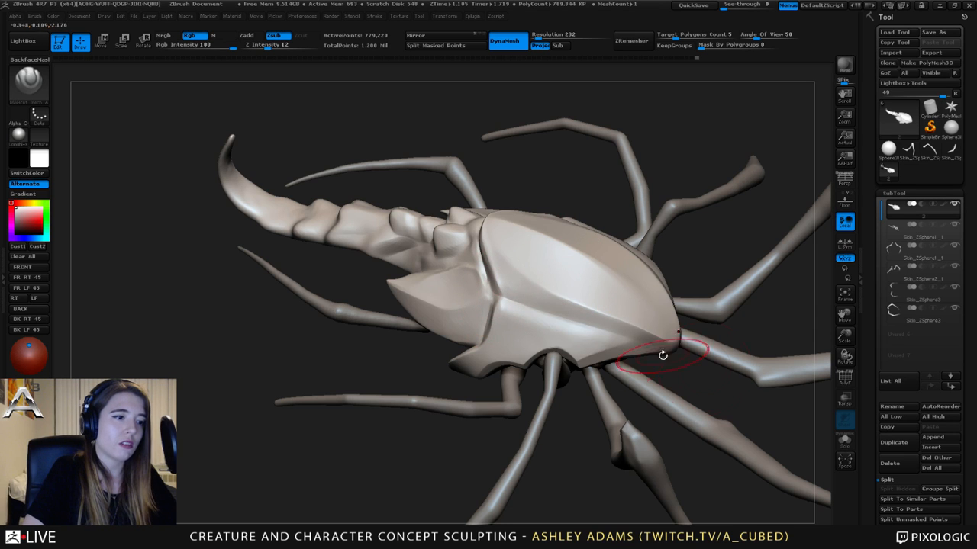
mouse_move(710, 371)
left_mouse_down()
mouse_move(589, 336)
mouse_move(490, 287)
left_mouse_up()
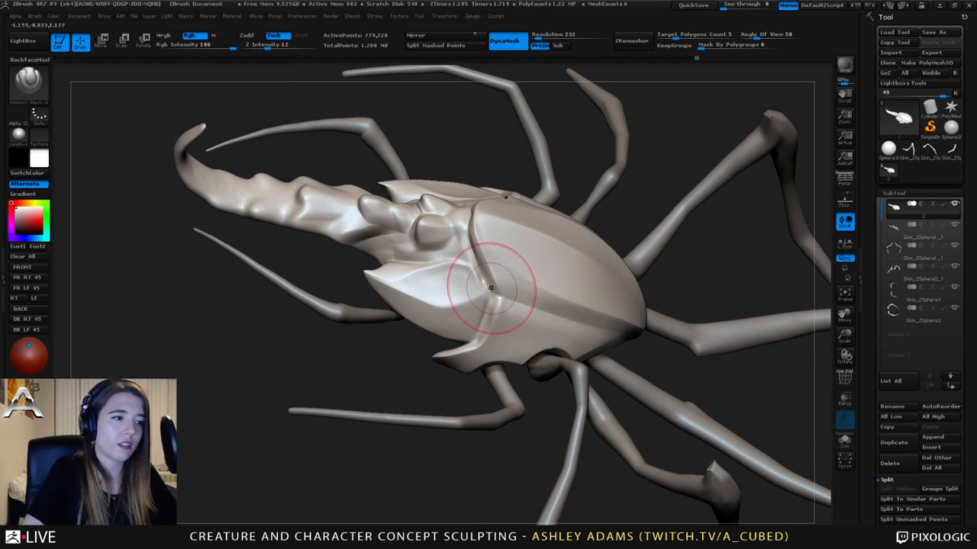
- Carve grooves around the raised plates along the top of the tail with the Dam Standard brush
mouse_move(504, 263)
right_mouse_down("ctrl")
mouse_move(504, 218)
mouse_move(501, 307)
mouse_move(418, 258)
right_mouse_up("ctrl")
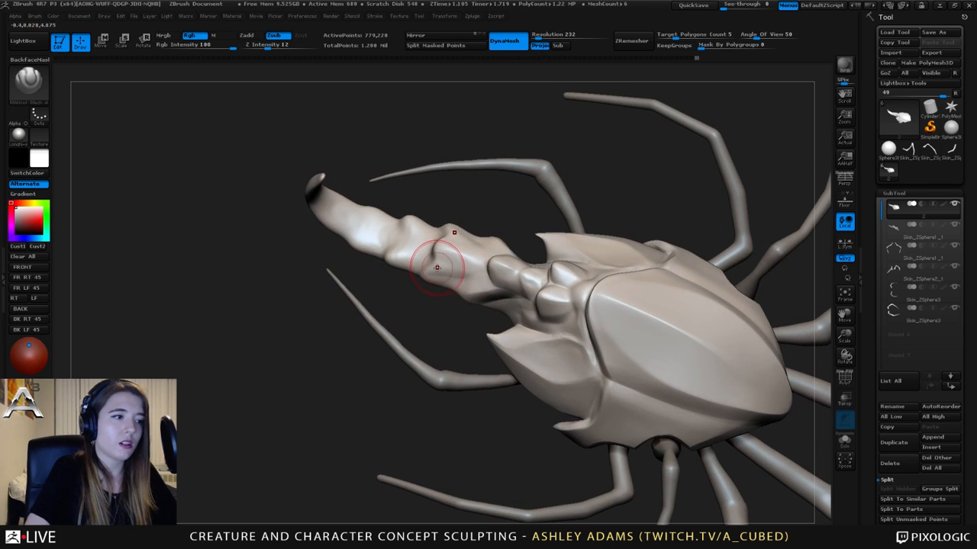
right_click_drag(496, 283, 449, 283)
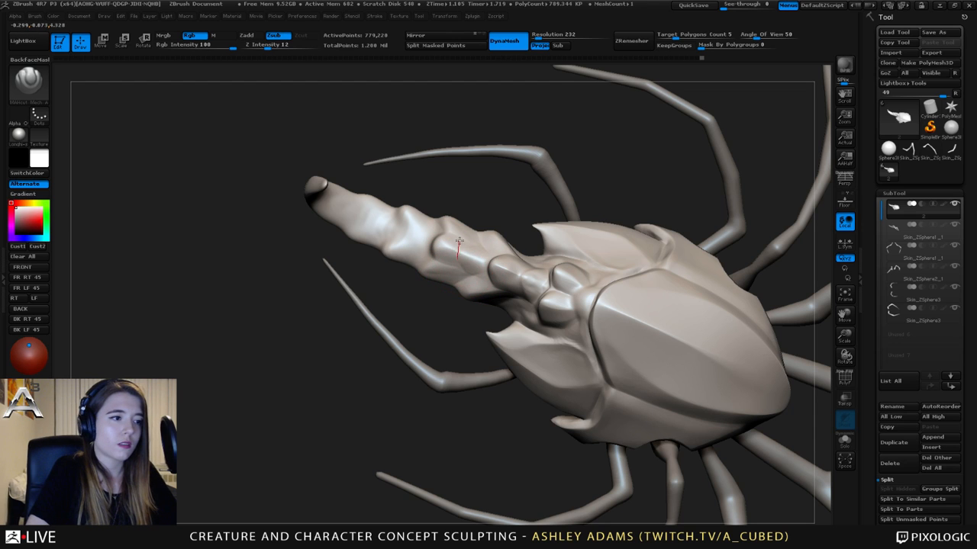
right_click_drag(465, 247, 458, 247)
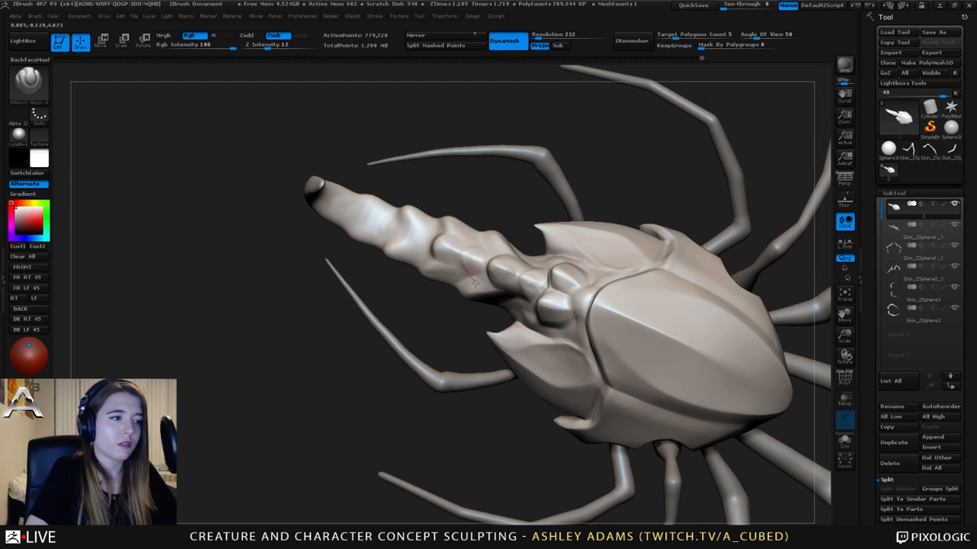
mouse_move(432, 256)
right_mouse_down()
mouse_move(469, 282)
mouse_move(525, 288)
mouse_move(497, 290)
mouse_move(510, 273)
mouse_move(503, 290)
mouse_move(465, 266)
mouse_move(472, 276)
mouse_move(481, 262)
mouse_move(488, 276)
right_mouse_up()
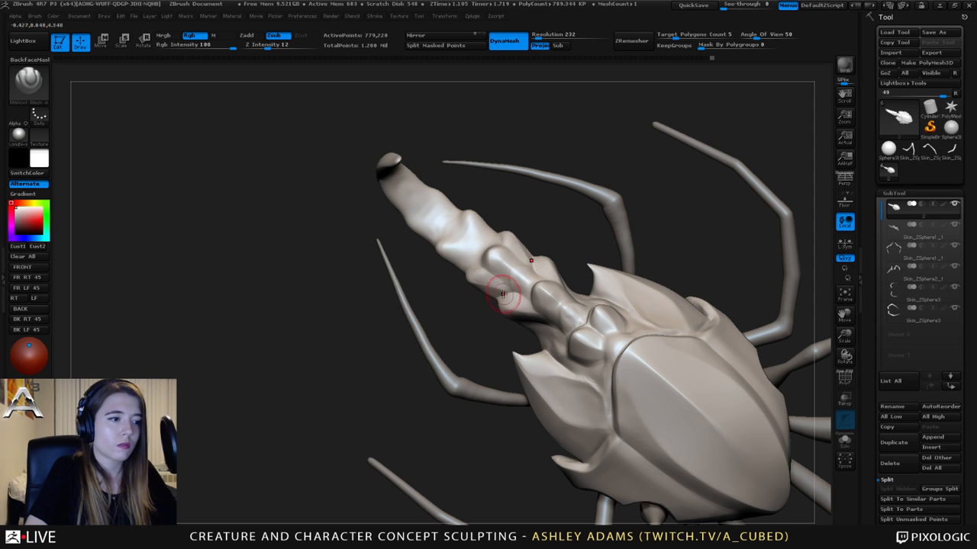
mouse_move(504, 292)
right_mouse_down()
mouse_move(478, 266)
mouse_move(511, 294)
mouse_move(527, 236)
mouse_move(520, 220)
mouse_move(493, 211)
right_mouse_up()
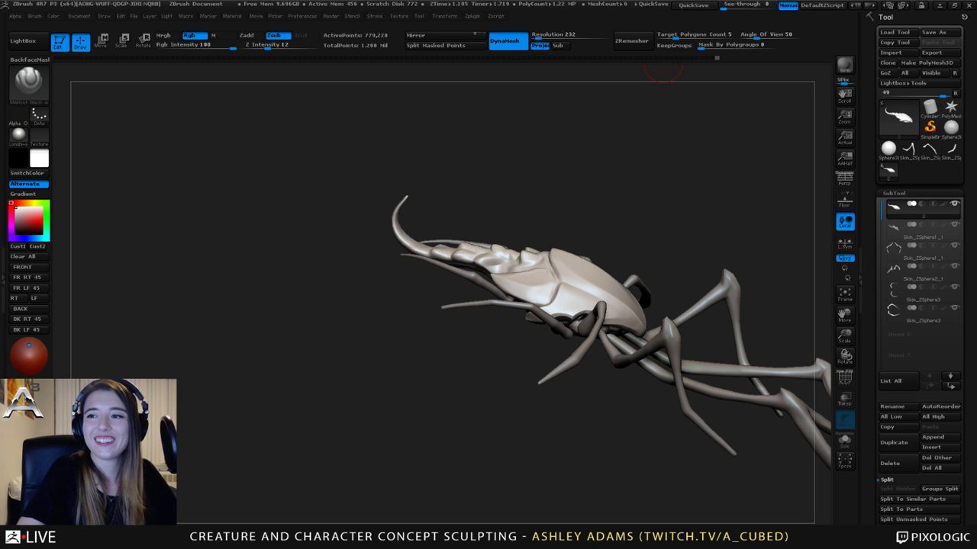
- Make the pincer legs the active subtool and carve creases at their upper joints with the Dam Standard brush
mouse_move(660, 70)
left_mouse_down()
mouse_move(633, 262)
mouse_move(523, 236)
mouse_move(534, 320)
mouse_move(458, 305)
mouse_move(541, 290)
mouse_move(515, 267)
mouse_move(540, 284)
mouse_move(527, 273)
mouse_move(550, 271)
mouse_move(532, 269)
left_mouse_up()
left_click(549, 308, "alt")
key("b")
key("d")
key("s")
mouse_move(580, 290)
left_mouse_down()
mouse_move(519, 284)
mouse_move(556, 275)
mouse_move(528, 274)
mouse_move(589, 296)
mouse_move(545, 276)
mouse_move(562, 236)
mouse_move(550, 241)
left_mouse_up()
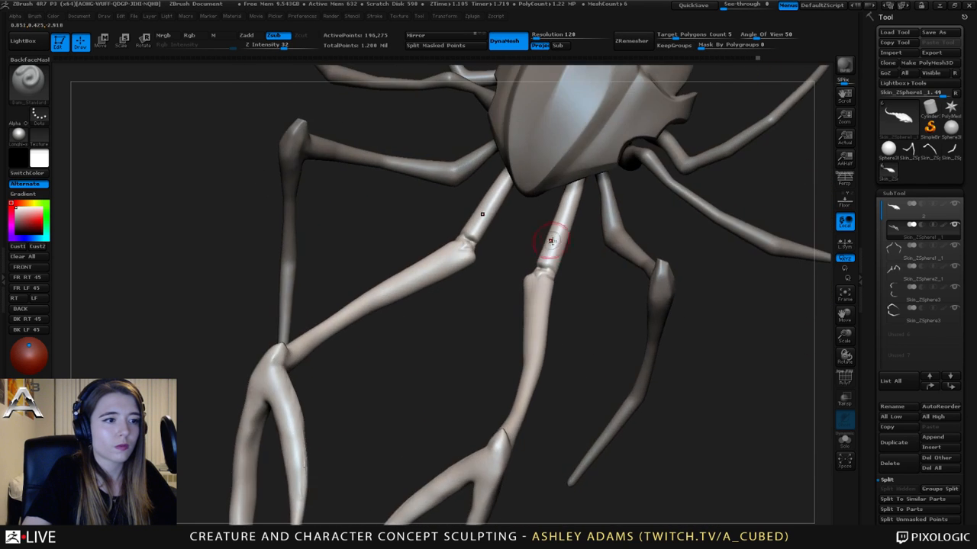
mouse_move(550, 207)
left_mouse_down()
mouse_move(552, 262)
mouse_move(530, 356)
mouse_move(545, 312)
mouse_move(519, 331)
mouse_move(538, 321)
mouse_move(530, 334)
mouse_move(493, 286)
mouse_move(517, 338)
mouse_move(538, 342)
mouse_move(576, 320)
mouse_move(569, 344)
mouse_move(587, 309)
mouse_move(587, 256)
mouse_move(589, 301)
mouse_move(573, 322)
mouse_move(595, 263)
mouse_move(616, 279)
mouse_move(610, 290)
mouse_move(634, 274)
mouse_move(653, 236)
mouse_move(616, 242)
mouse_move(585, 272)
mouse_move(589, 262)
mouse_move(586, 284)
mouse_move(569, 272)
mouse_move(584, 294)
mouse_move(524, 227)
mouse_move(616, 262)
mouse_move(597, 263)
mouse_move(580, 321)
left_mouse_up()
- Carve creases around the joint where each pincer's prongs meet the leg, undoing and redoing trial strokes
key("ctrl+z")
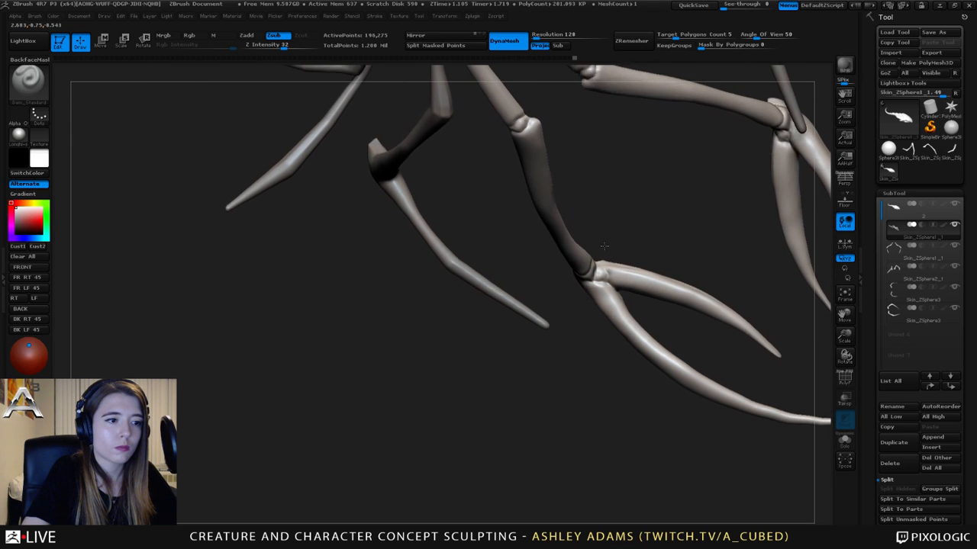
key("ctrl+z")
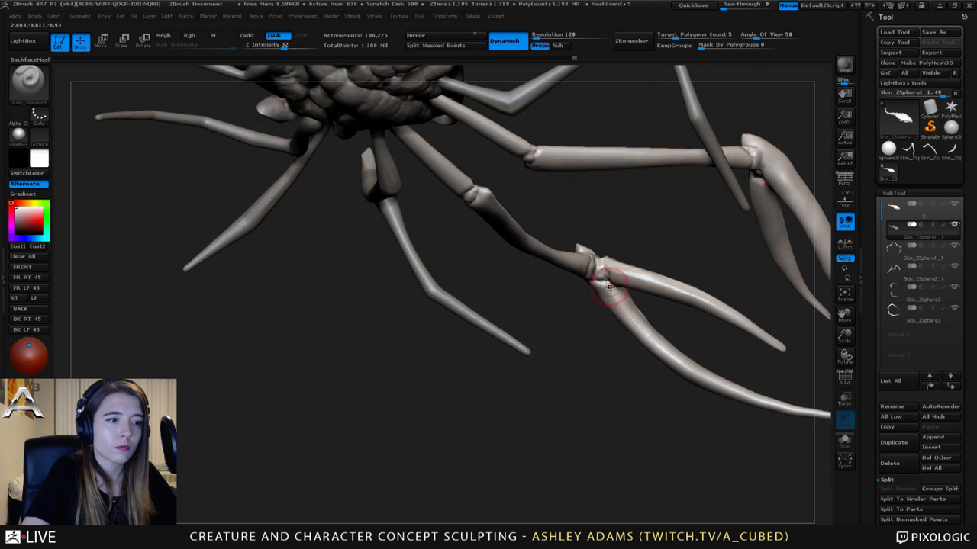
key("ctrl+z")
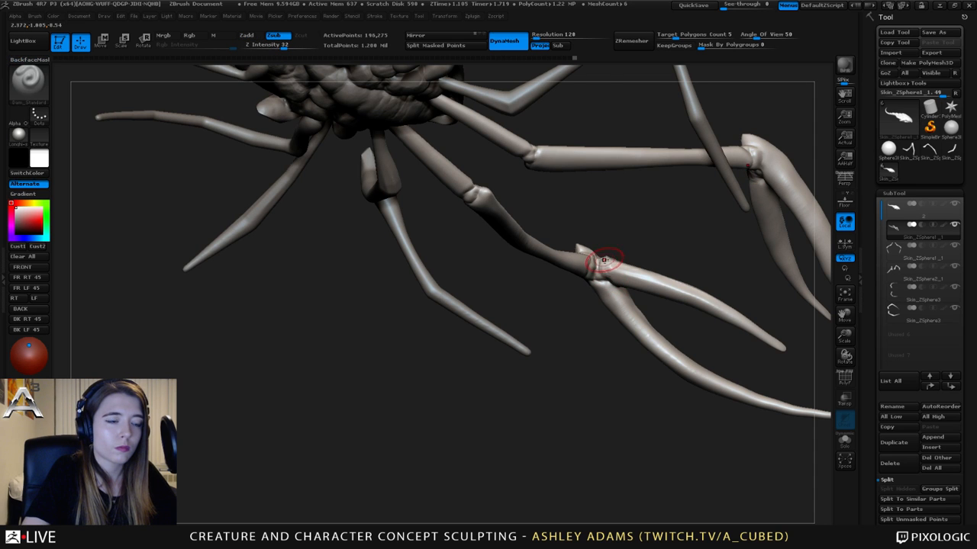
key("ctrl+shift+z")
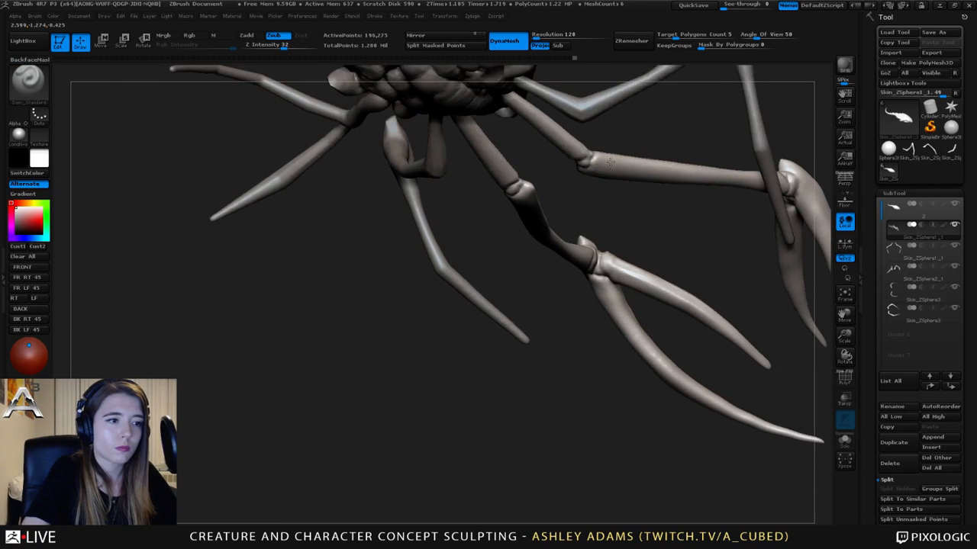
key("ctrl+shift+z")
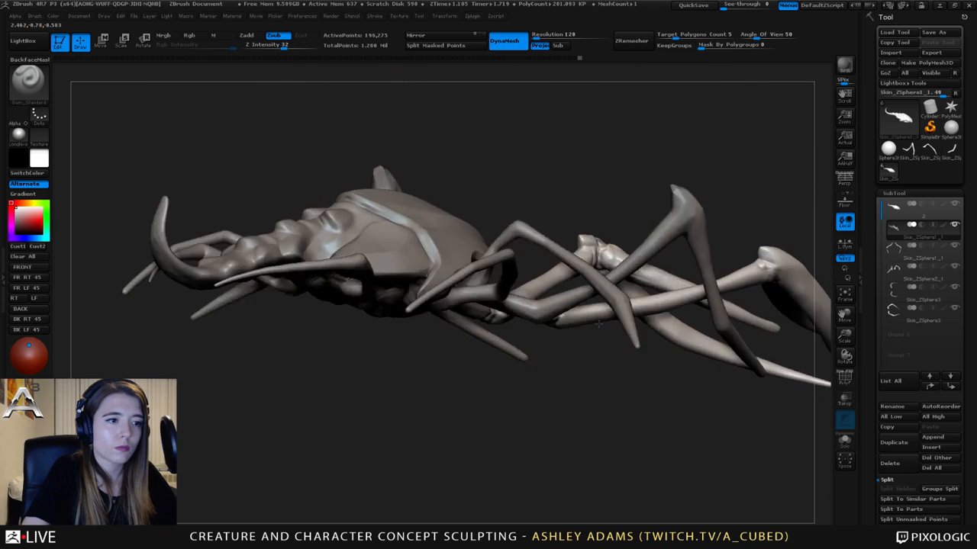
- Cut the hinge crease between the two prongs at each claw's base, undoing unwanted strokes
key("ctrl+z")
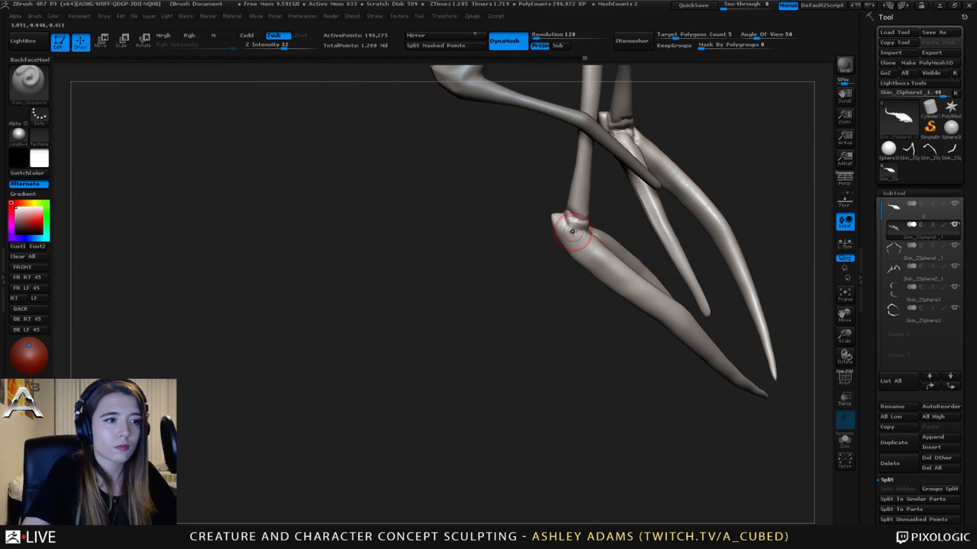
key("ctrl+z")
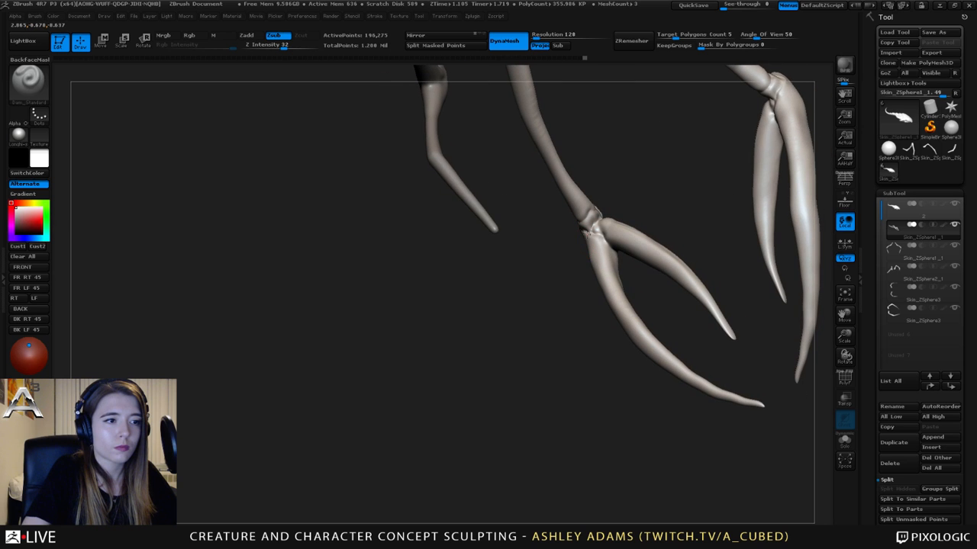
key("ctrl+z")
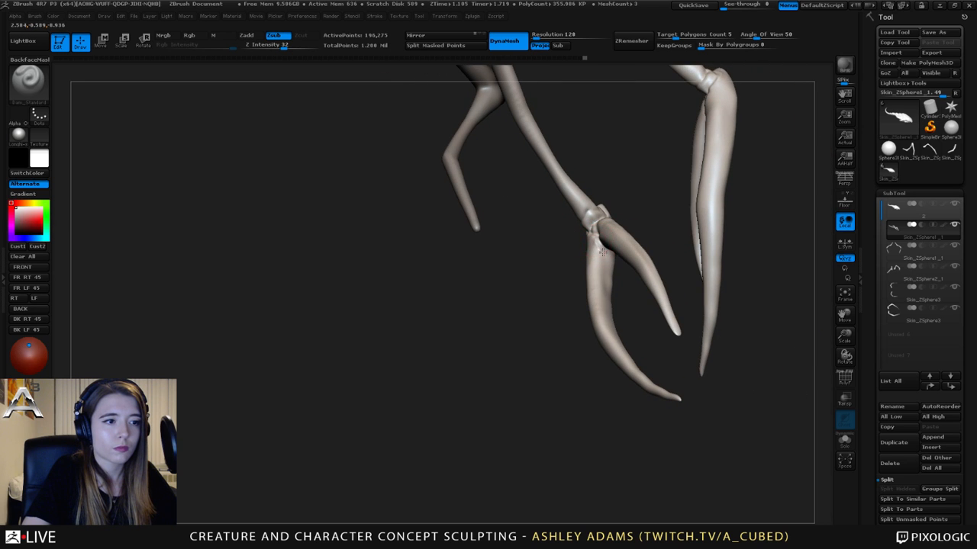
key("ctrl+z")
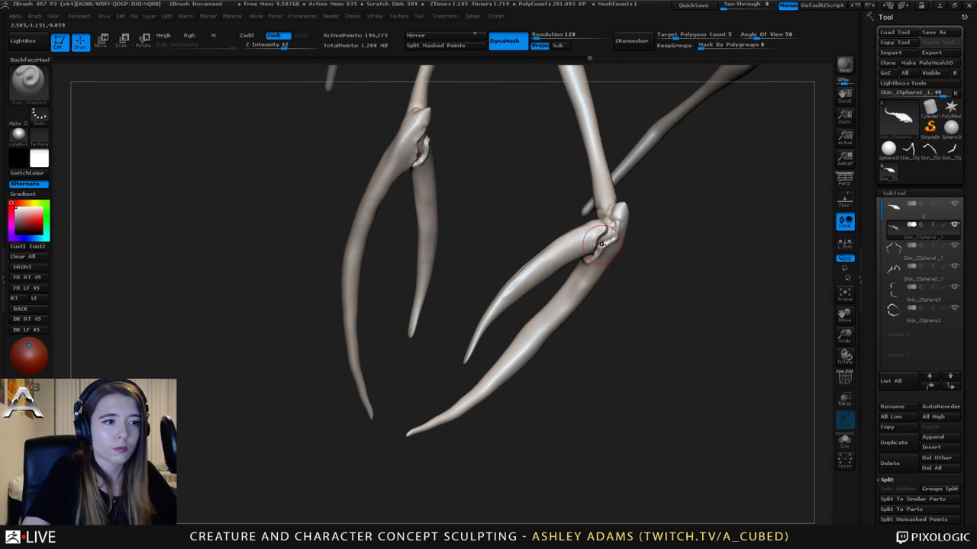
key("ctrl+z")
key("ctrl+z")
key("ctrl+z")
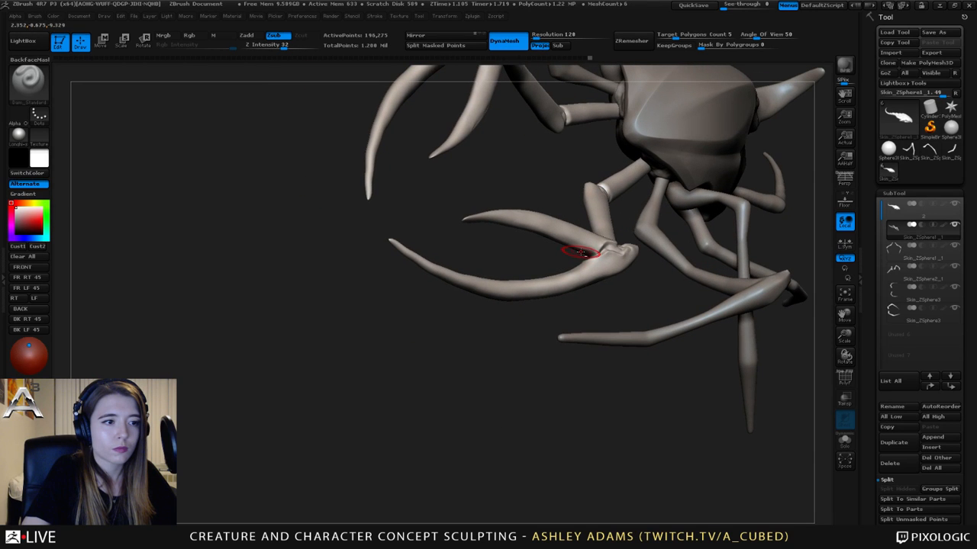
key("ctrl+z")
key("ctrl+z")
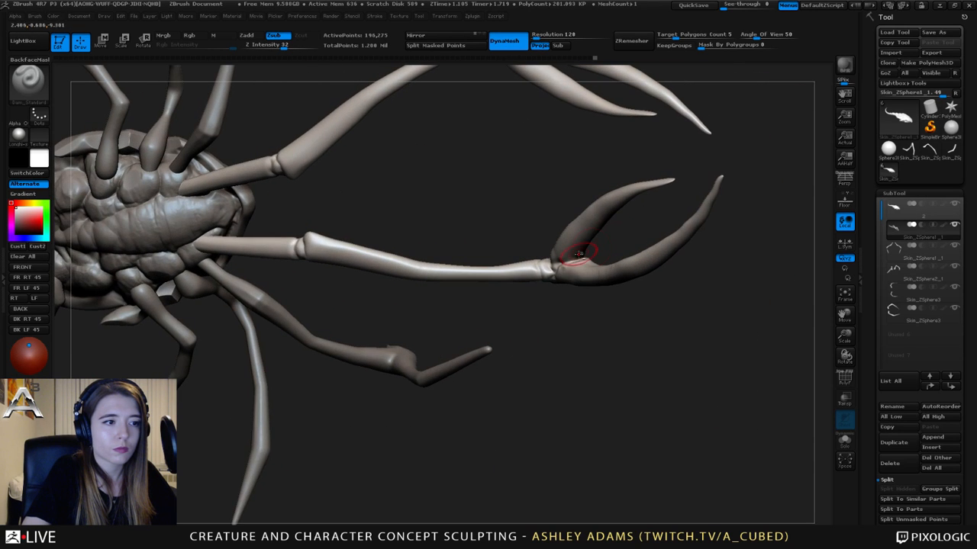
key("ctrl+z")
key("ctrl+z")
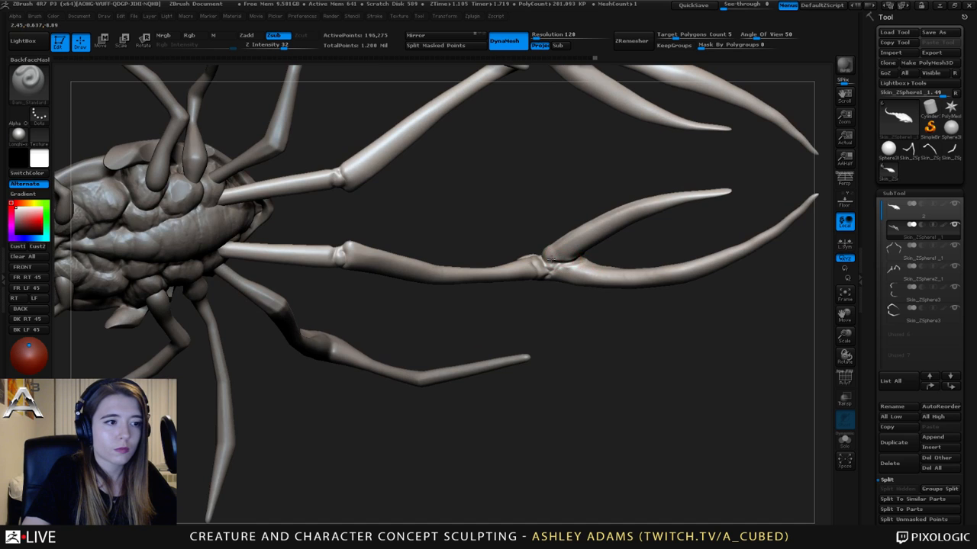
- Refine the claw hinge creases from the other side, undoing unwanted strokes along the base of the inner prong
key("ctrl+z")
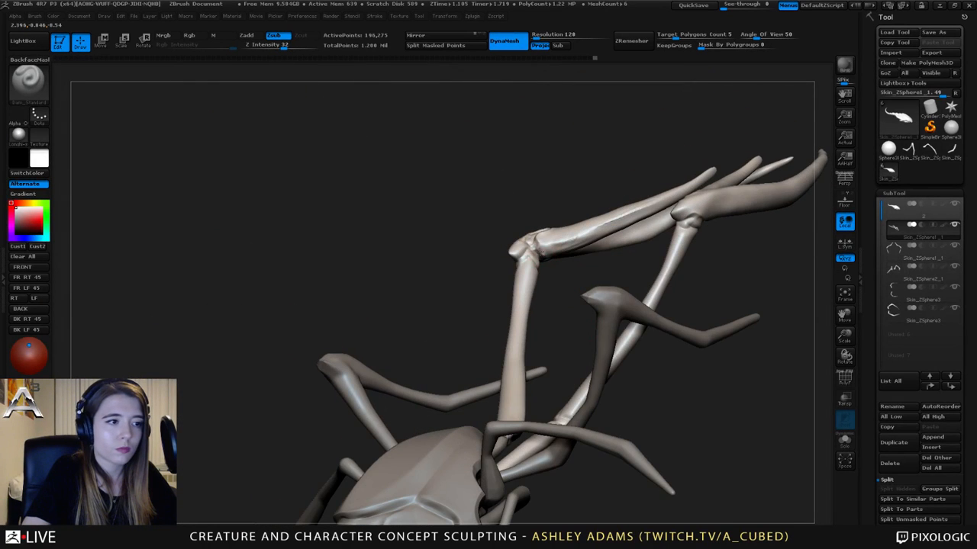
key("ctrl+z")
key("ctrl+z")
key("ctrl+z")
key("ctrl+z")
key("ctrl+z")
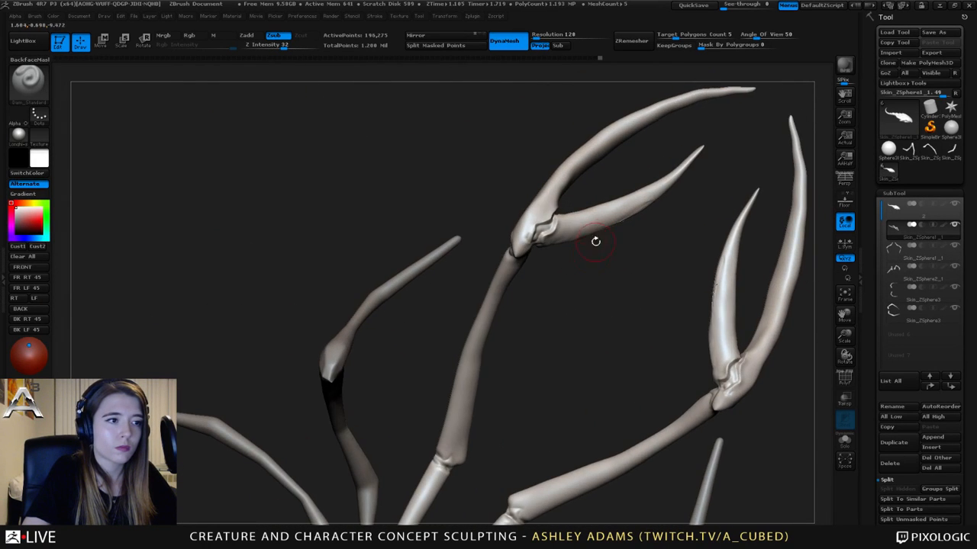
key("ctrl+z")
key("ctrl+z")
key("ctrl+z")
key("ctrl+z")
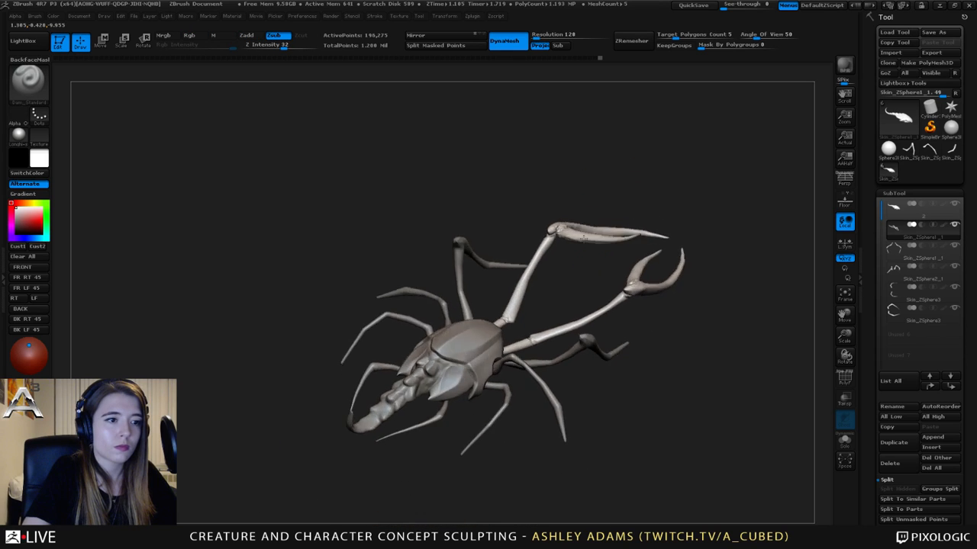
key("ctrl+z")
key("ctrl+z")
key("ctrl+z")
- Thicken the pincer legs' upper segments near the shell with the Inflate brush at a readjusted draw size, smoothing the surface
key("space")
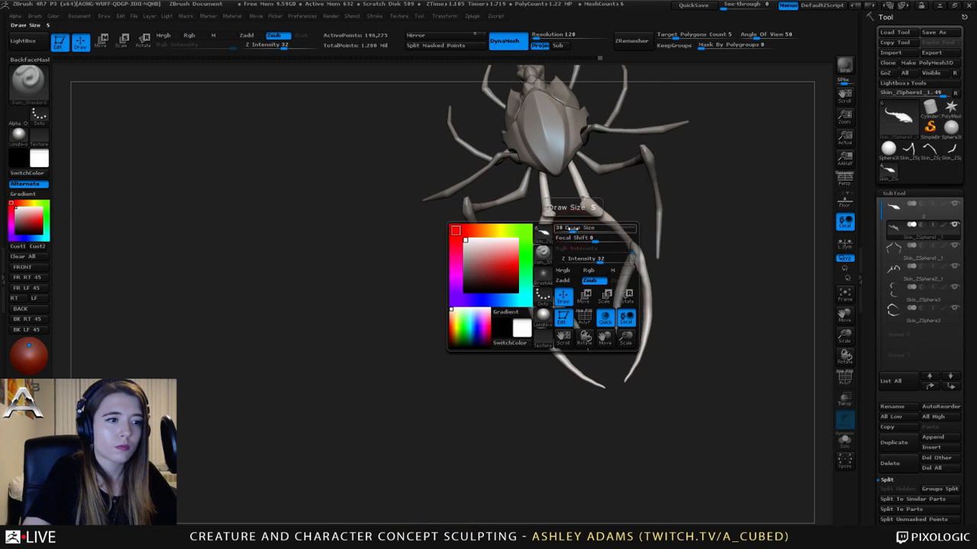
key("ctrl+z")
key("ctrl+z")
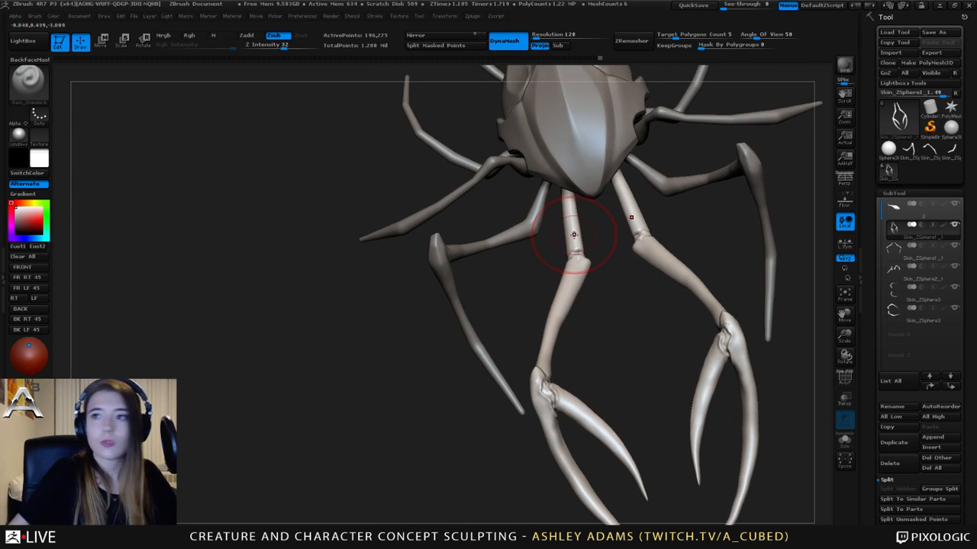
mouse_move(893, 309)
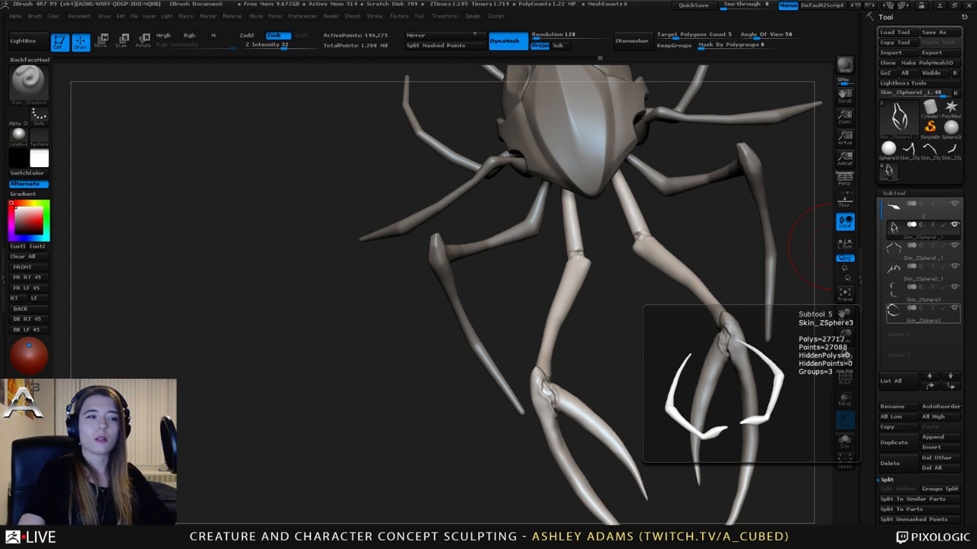
left_click_drag(628, 204, 597, 227)
key("space")
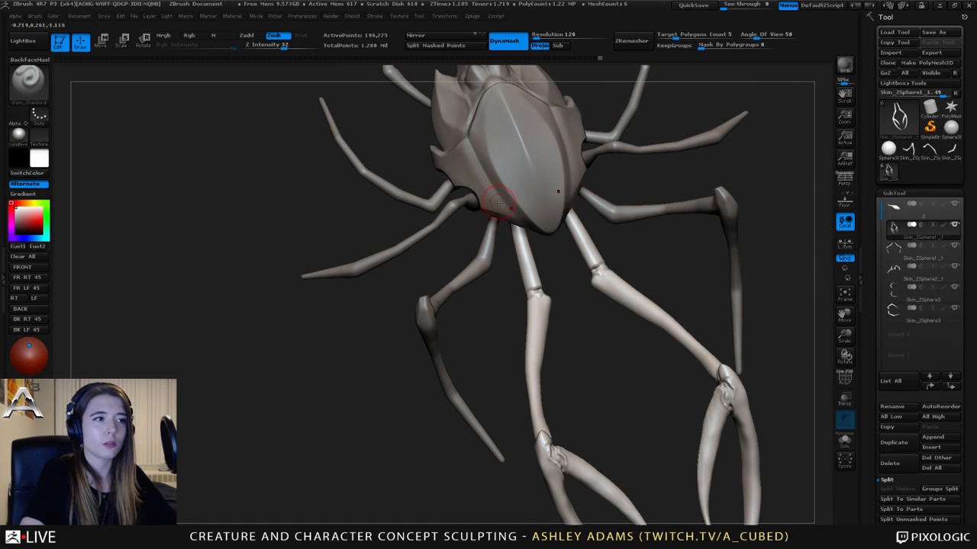
left_click_drag(538, 187, 523, 206)
key("space")
key("b")
key("i")
key("n")
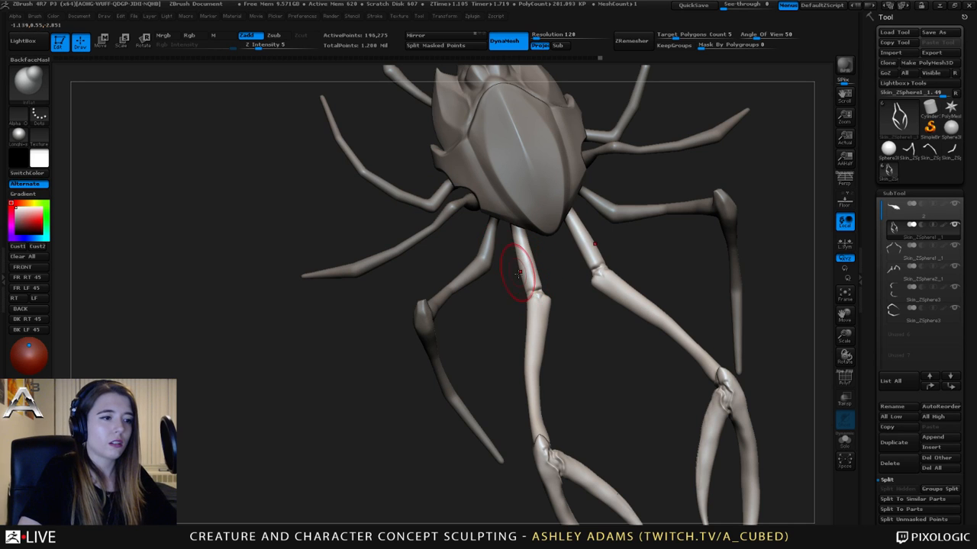
left_click_drag(512, 222, 577, 251)
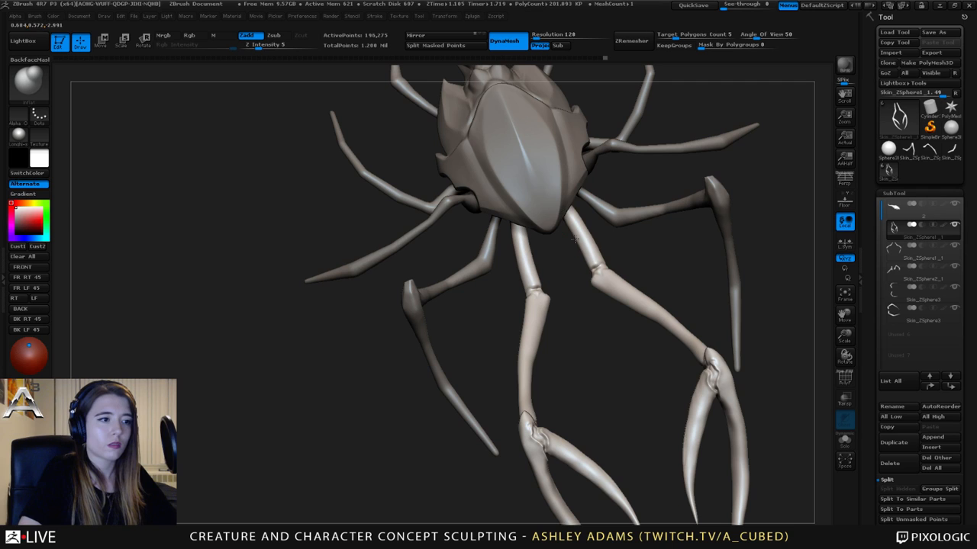
key("shift")
left_click_drag(576, 227, 569, 210, "shift")
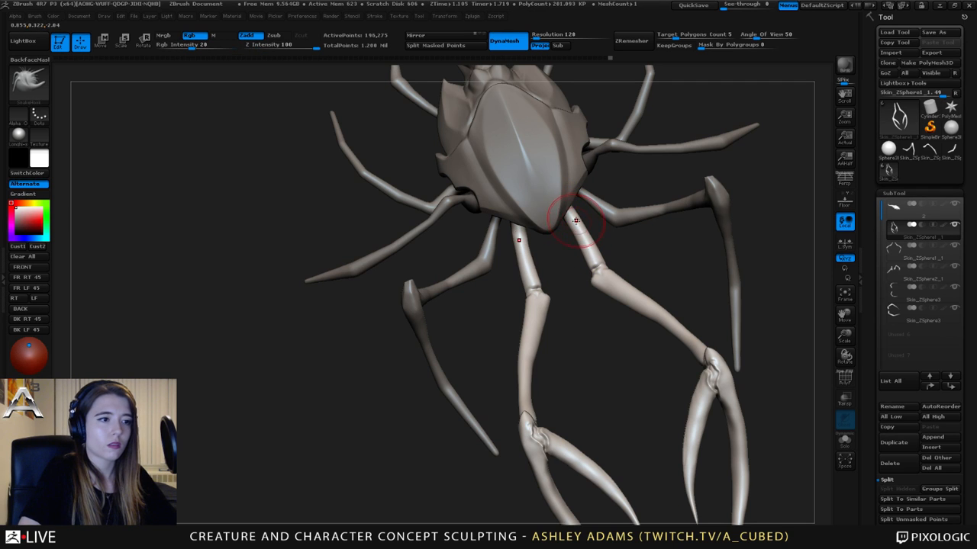
- Reshape the outline of the pincer legs' upper and middle segments with the SnakeHook brush, smoothing towards the claws
key("space")
left_click_drag(577, 243, 590, 262)
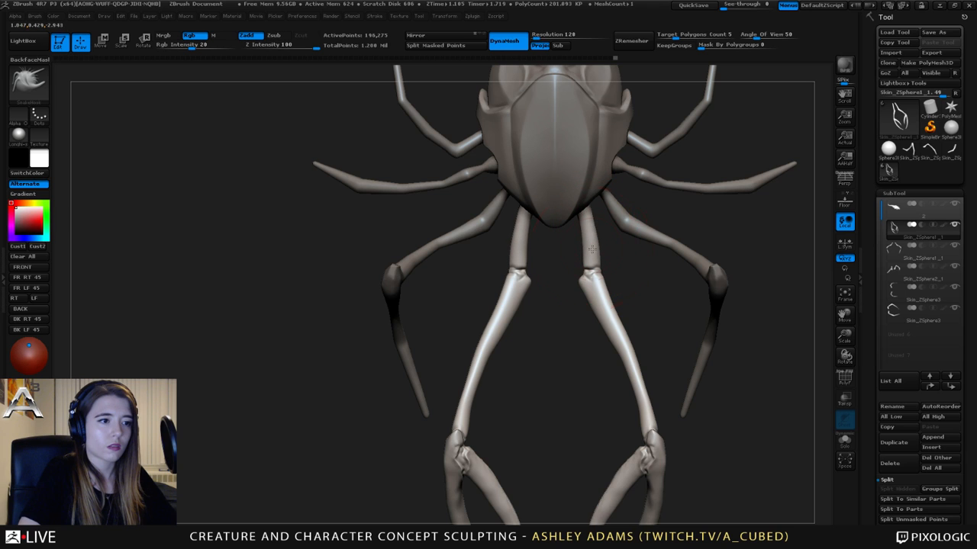
key("space")
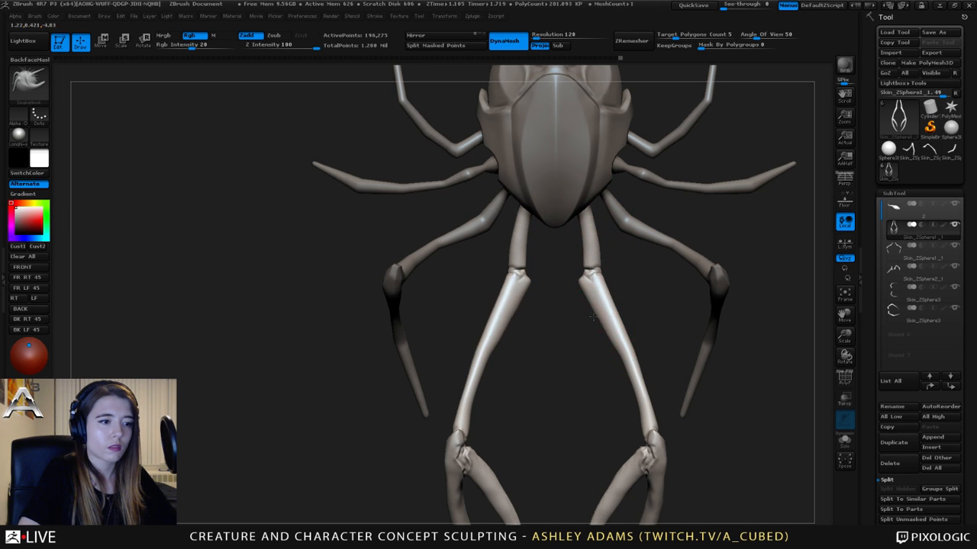
key("space")
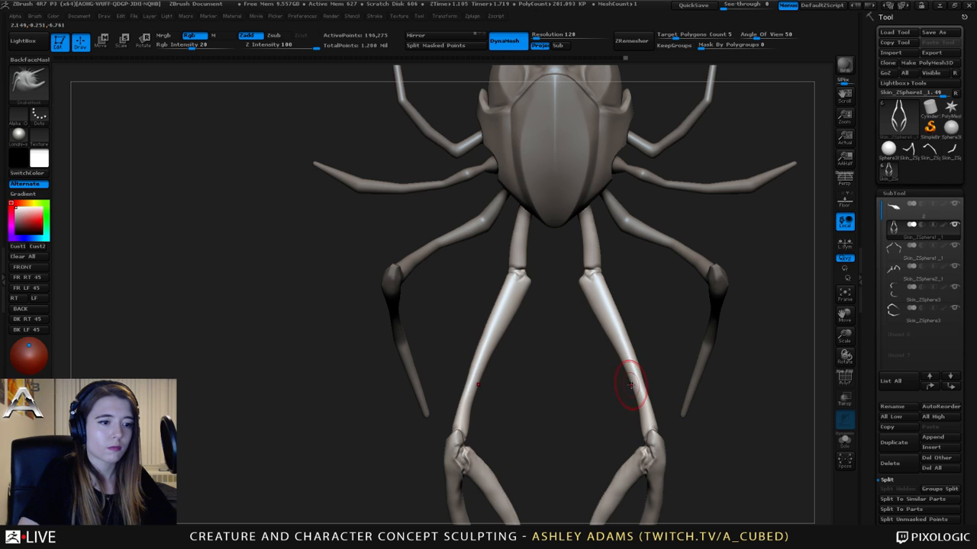
key("shift")
mouse_move(642, 387)
left_mouse_down("shift")
mouse_move(633, 403)
mouse_move(632, 381)
mouse_move(628, 403)
mouse_move(624, 393)
left_mouse_up("shift")
right_click_drag(623, 393, 505, 207, "ctrl")
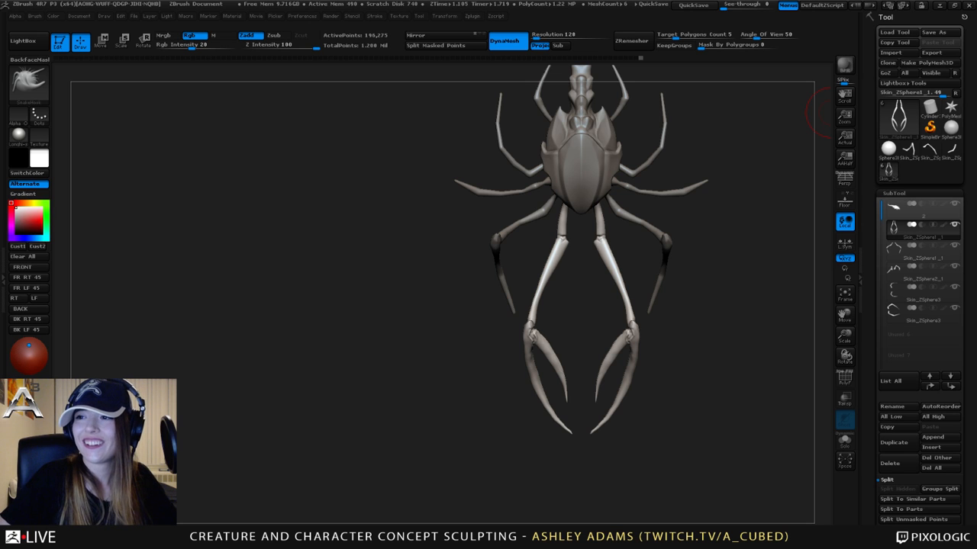
right_click_drag(583, 229, 624, 229)
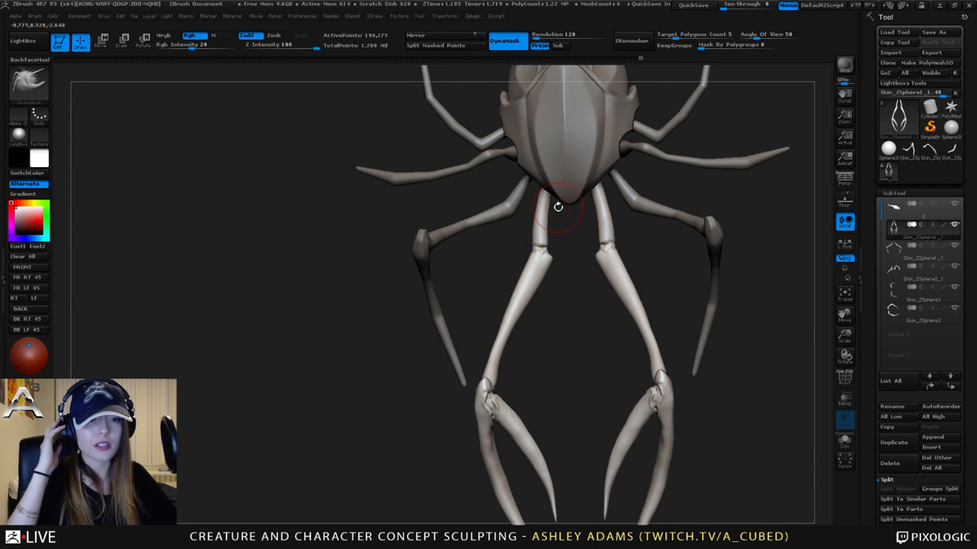
- Deepen the crease around the pincer legs' upper joints with the Dam_Standard brush at a readjusted draw size, including the underside
right_click_drag(557, 207, 583, 243)
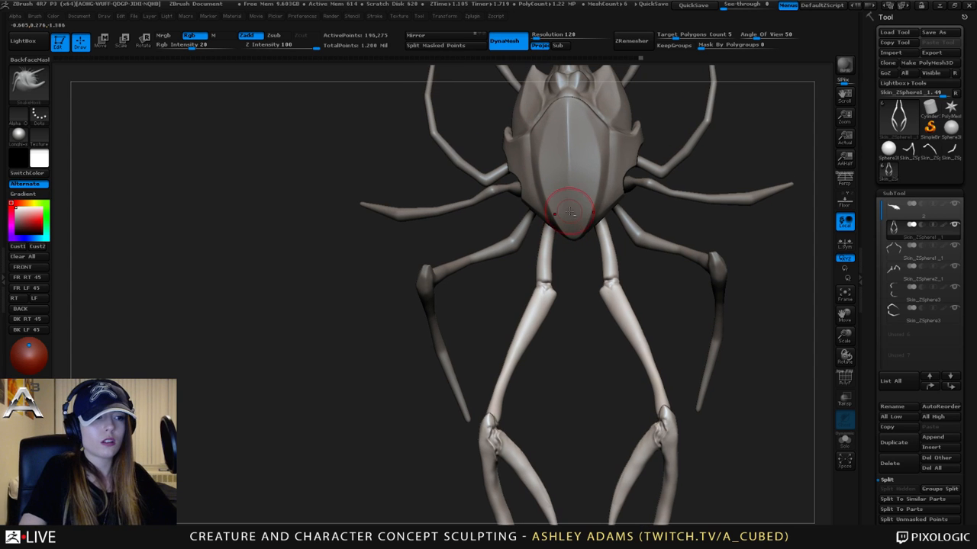
right_click(597, 262)
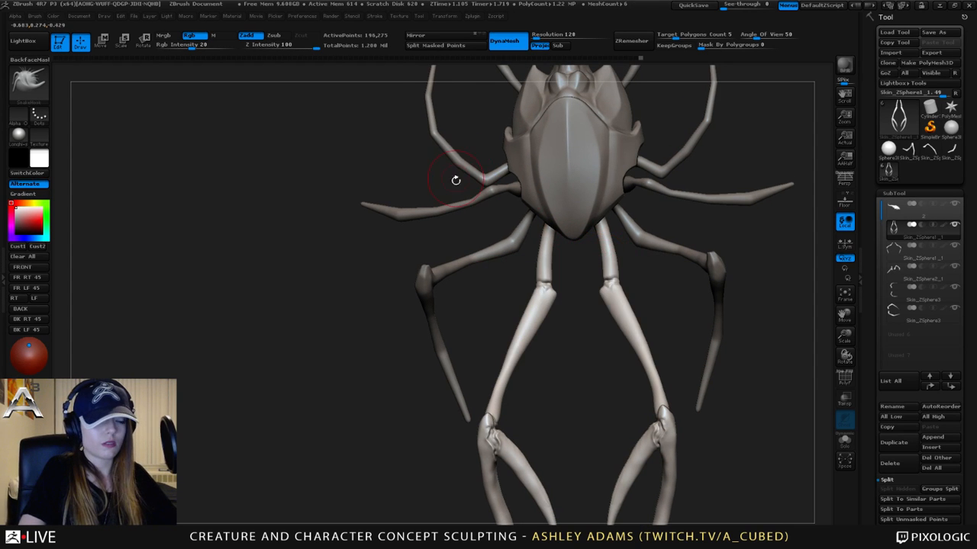
right_click_drag(600, 261, 609, 259)
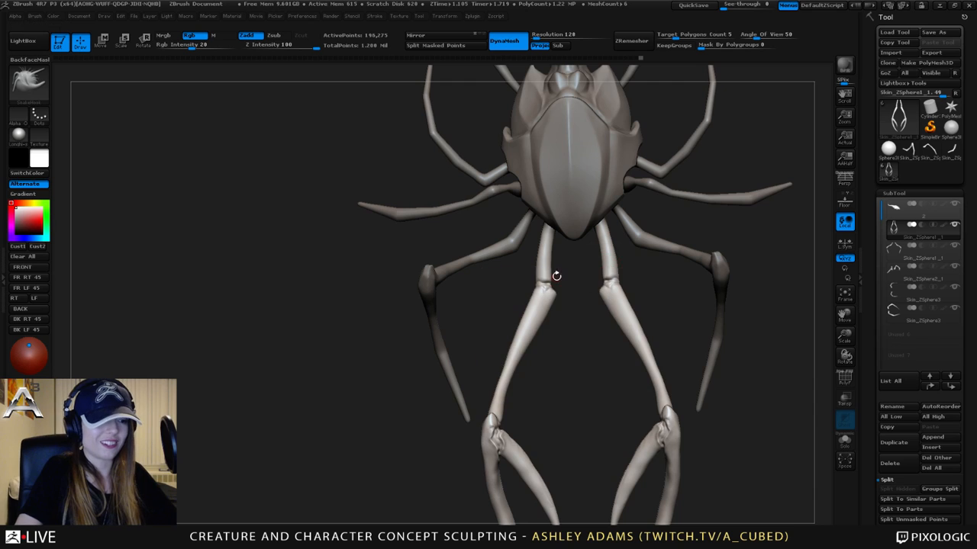
right_click_drag(557, 276, 578, 327, "ctrl")
key("b")
key("d")
key("s")
right_click(458, 329)
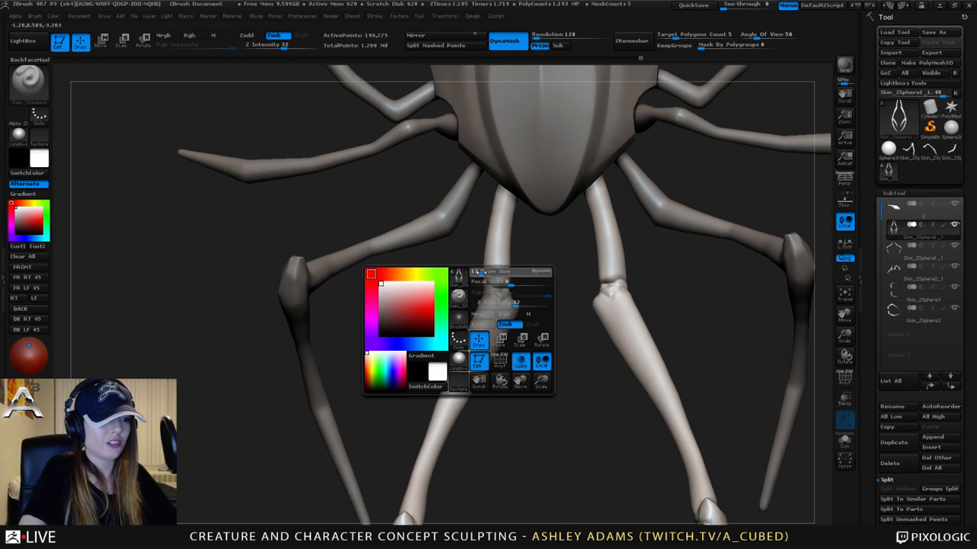
left_click_drag(480, 272, 497, 286)
mouse_move(499, 279)
right_mouse_down()
mouse_move(508, 290)
mouse_move(526, 281)
right_mouse_up()
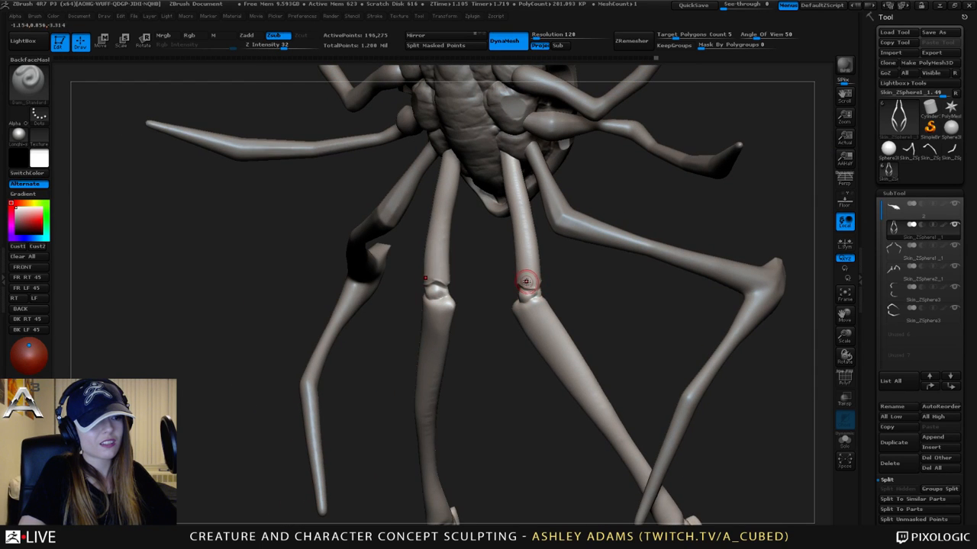
key("shift")
right_click_drag(526, 281, 517, 285, "shift")
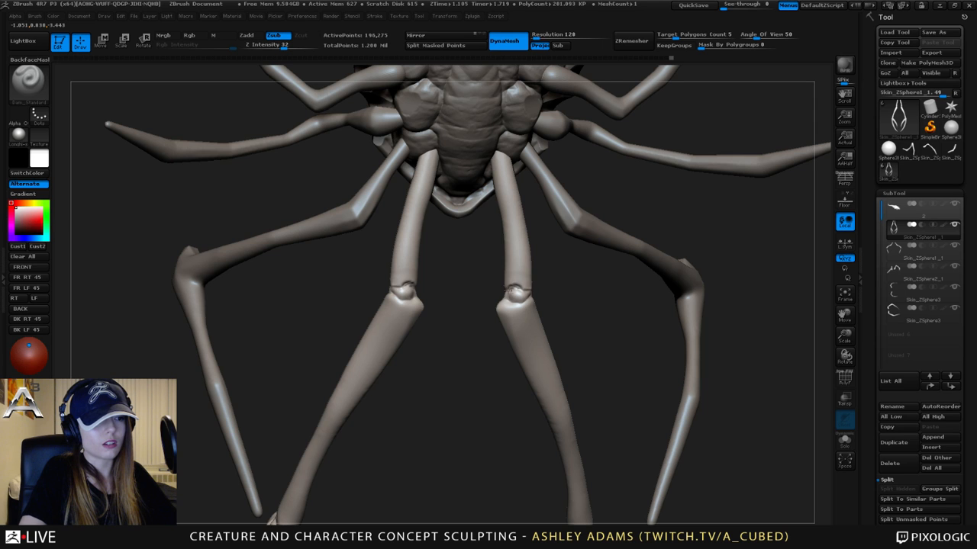
- Smooth the surface of the pincer legs' upper segments around the joint crease, working on the underside, top and outer side
right_click_drag(509, 284, 458, 262)
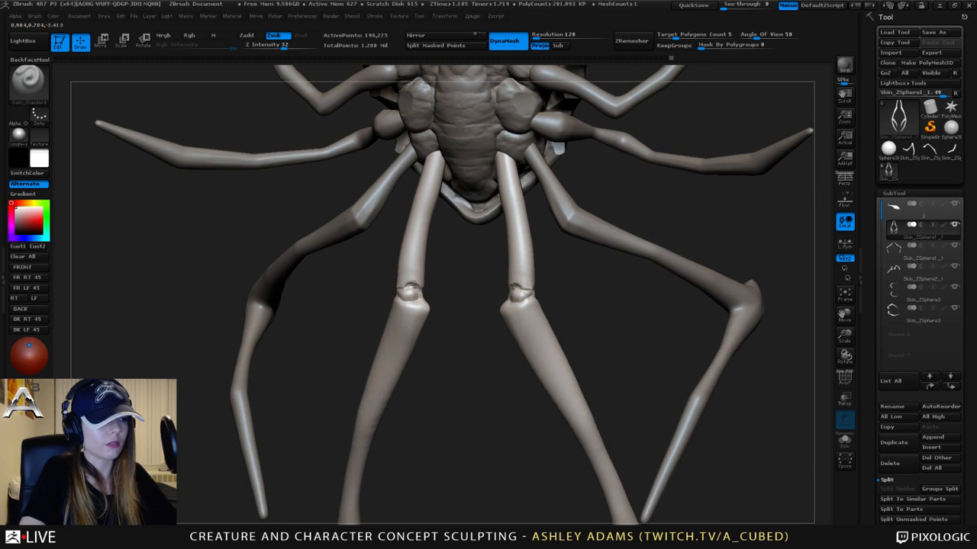
left_click_drag(410, 285, 417, 284, "shift")
right_click_drag(418, 283, 558, 236)
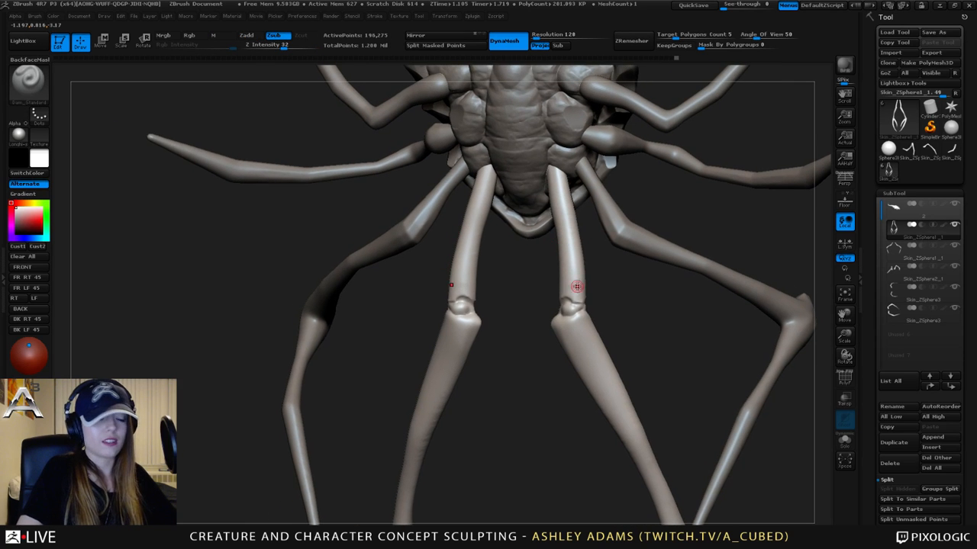
mouse_move(578, 287)
right_mouse_down()
mouse_move(601, 334)
mouse_move(585, 323)
right_mouse_up()
key("shift")
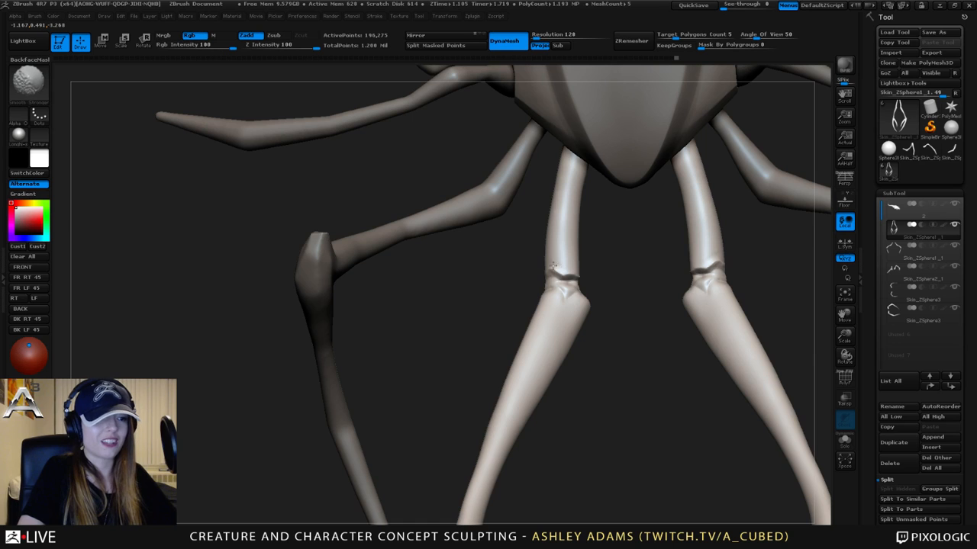
left_click_drag(551, 260, 554, 250, "shift")
right_click_drag(555, 250, 504, 255)
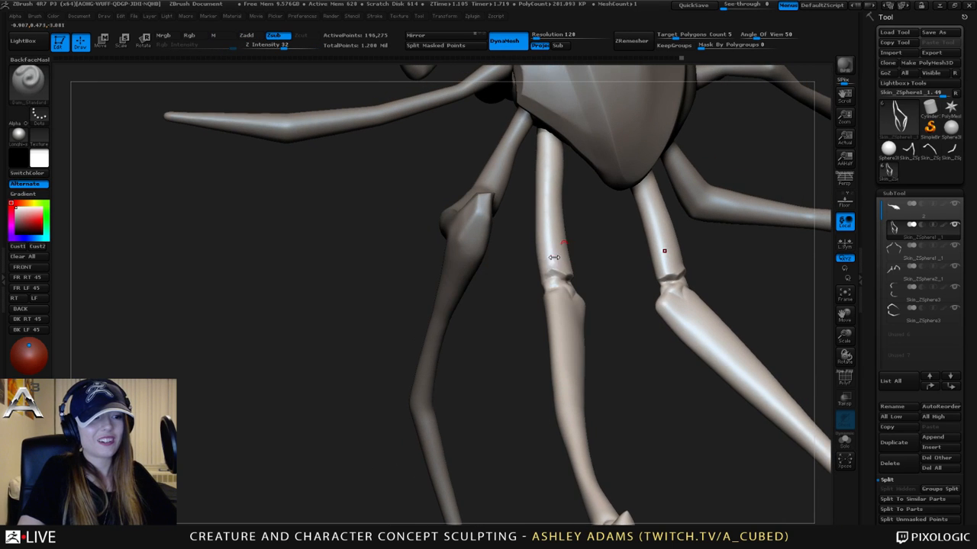
left_click_drag(550, 257, 547, 262, "shift")
key("alt")
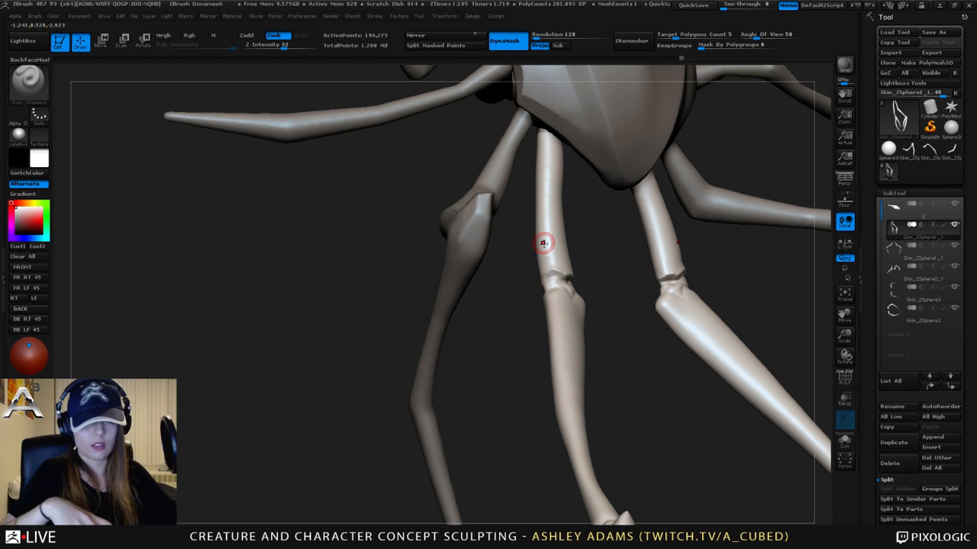
- Reshape the edges of the pincer legs' upper joints with the SnakeHook brush at a readjusted draw size
mouse_move(630, 201)
right_mouse_down()
mouse_move(602, 280)
mouse_move(613, 281)
right_mouse_up()
key("b")
key("s")
key("h")
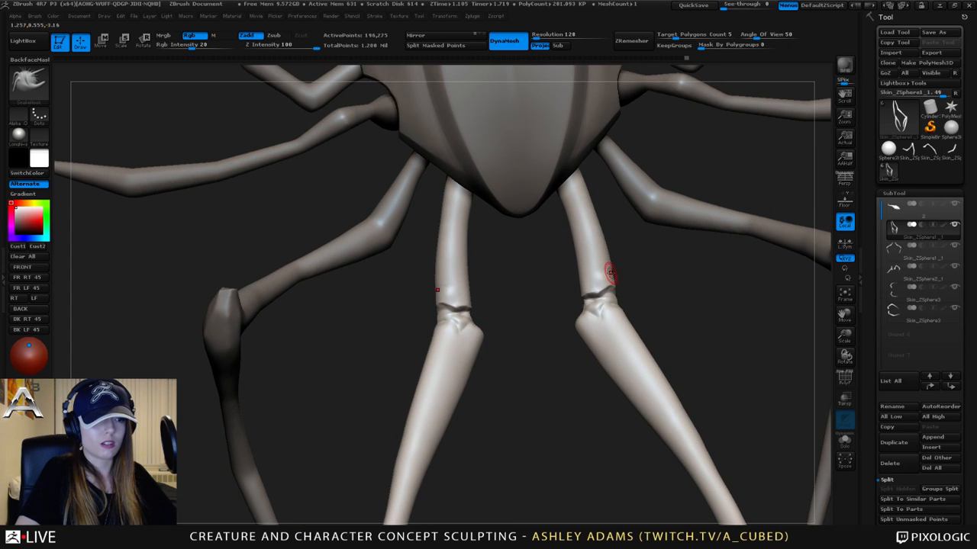
key("shift")
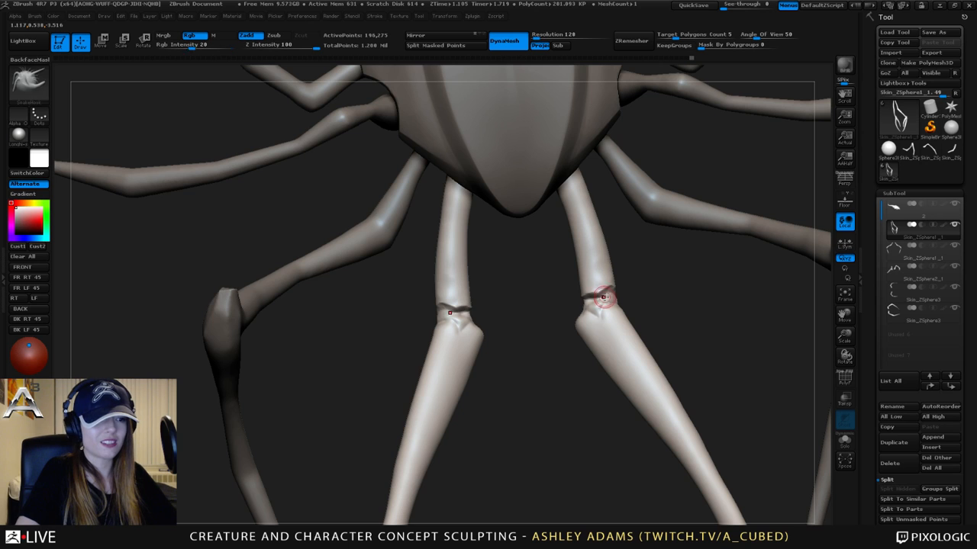
mouse_move(606, 298)
right_mouse_down("ctrl")
mouse_move(610, 251)
mouse_move(588, 272)
mouse_move(582, 258)
mouse_move(595, 258)
right_mouse_up("ctrl")
key("space")
left_click(610, 252)
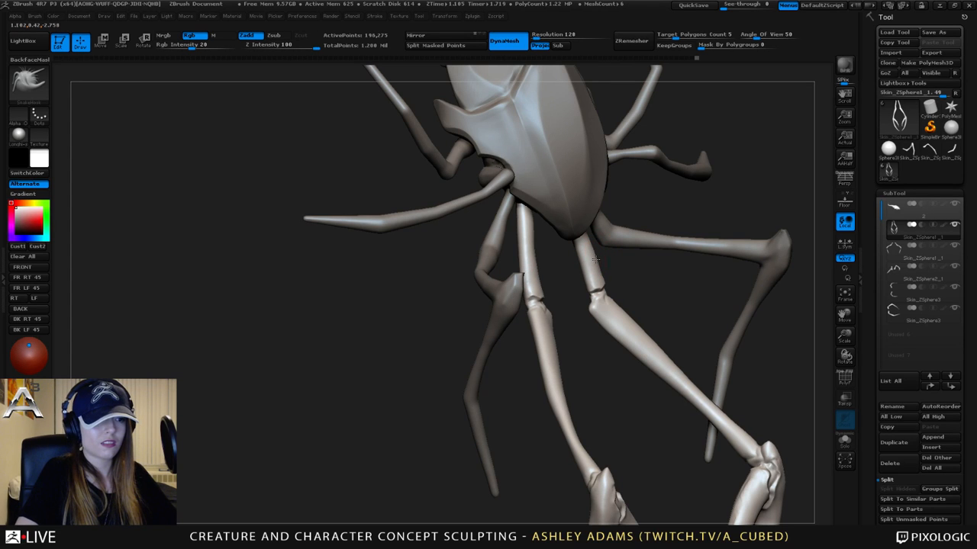
right_click_drag(595, 260, 622, 245, "shift")
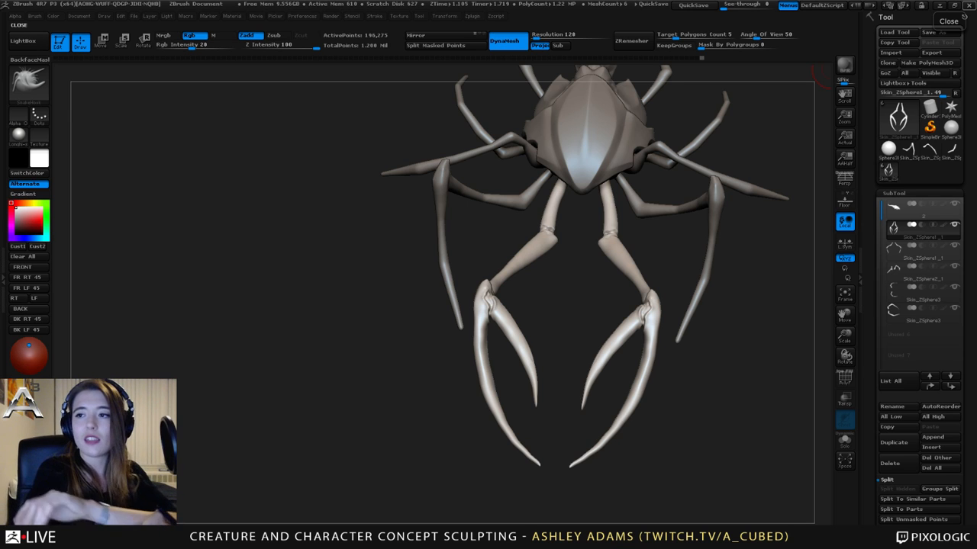
- Adjust the curve of the pincer legs' middle segments from the top with the SnakeHook brush, readjusting the draw size
mouse_move(578, 257)
left_mouse_down()
mouse_move(571, 247)
mouse_move(585, 230)
mouse_move(647, 252)
left_mouse_up()
key("space")
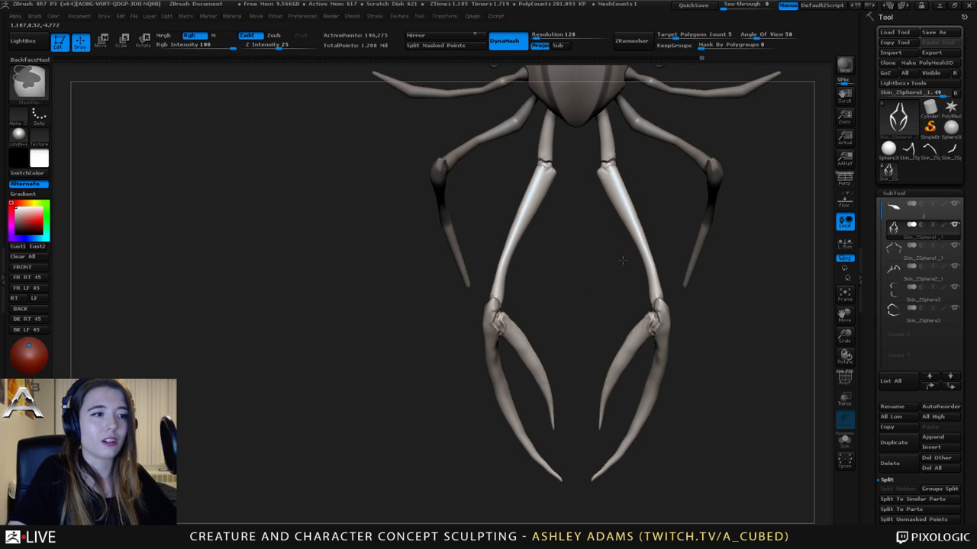
mouse_move(633, 229)
left_mouse_down()
mouse_move(629, 255)
mouse_move(656, 267)
left_mouse_up()
key("space")
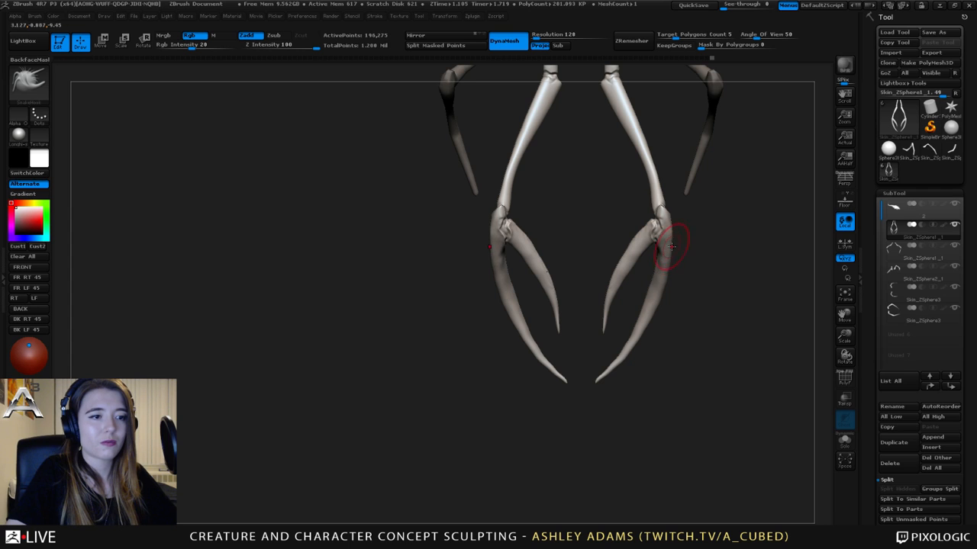
- Refine the claws' prongs towards their tips with the Inflate and SnakeHook brushes, smoothing the surface
left_click_drag(660, 280, 605, 372, "shift")
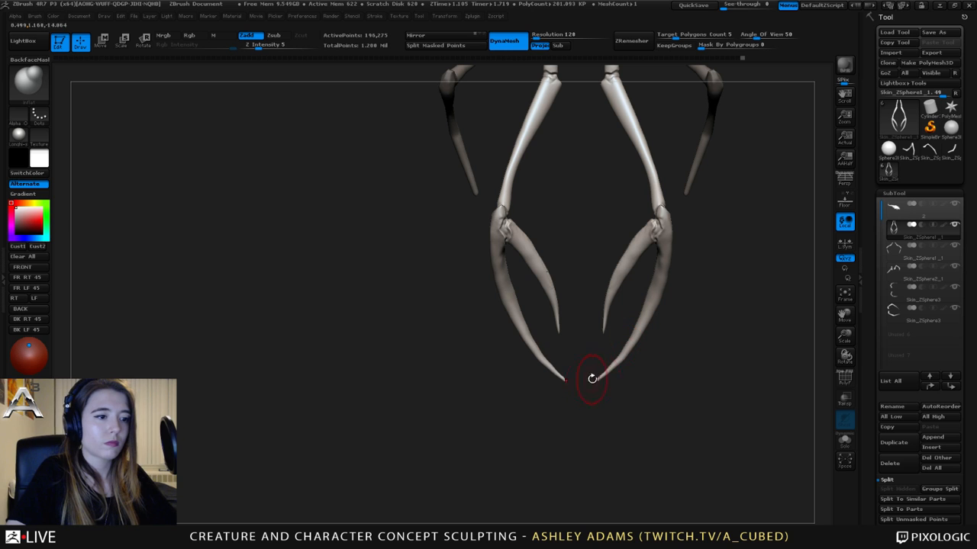
left_click_drag(631, 349, 613, 301)
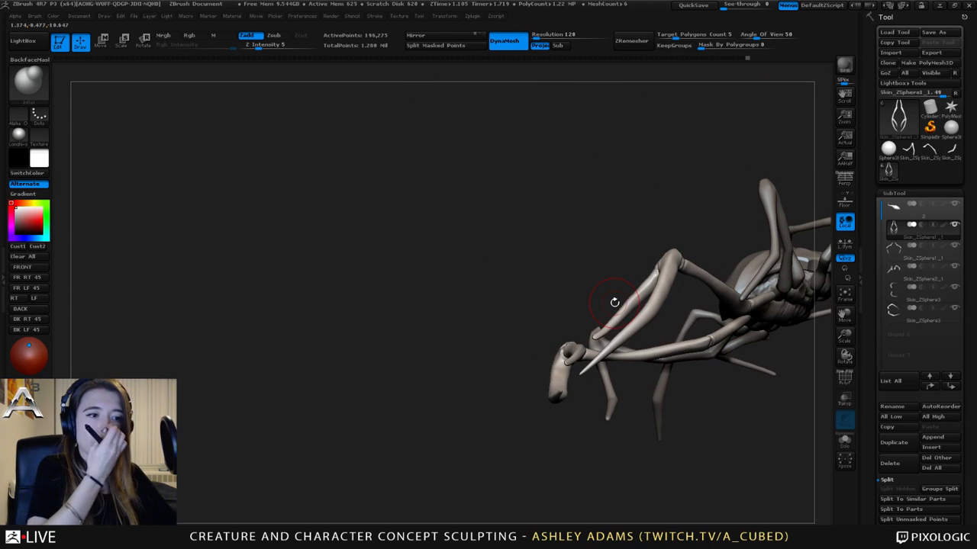
mouse_move(647, 207)
left_mouse_down()
mouse_move(589, 305)
mouse_move(630, 307)
mouse_move(625, 312)
left_mouse_up()
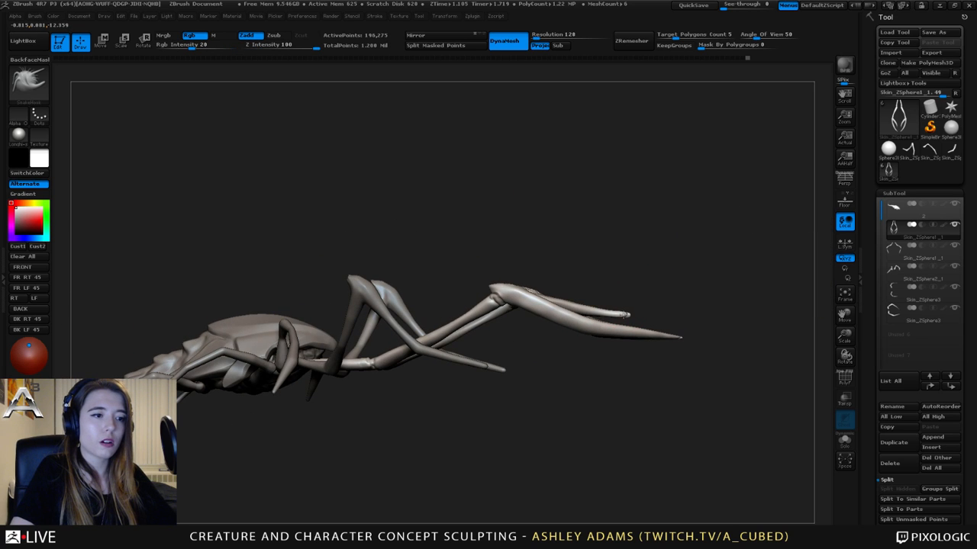
key("shift")
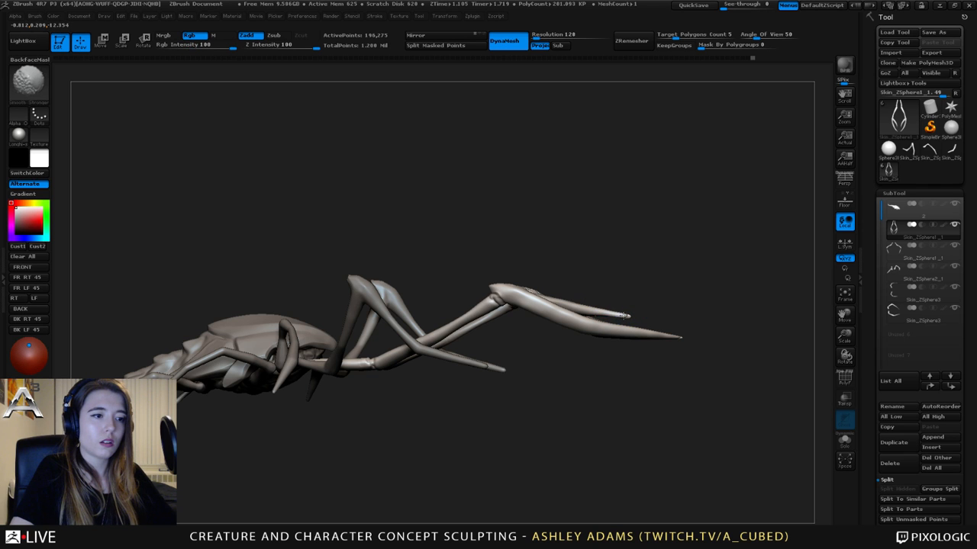
left_click_drag(620, 315, 600, 269)
right_click(601, 312)
right_click(600, 268)
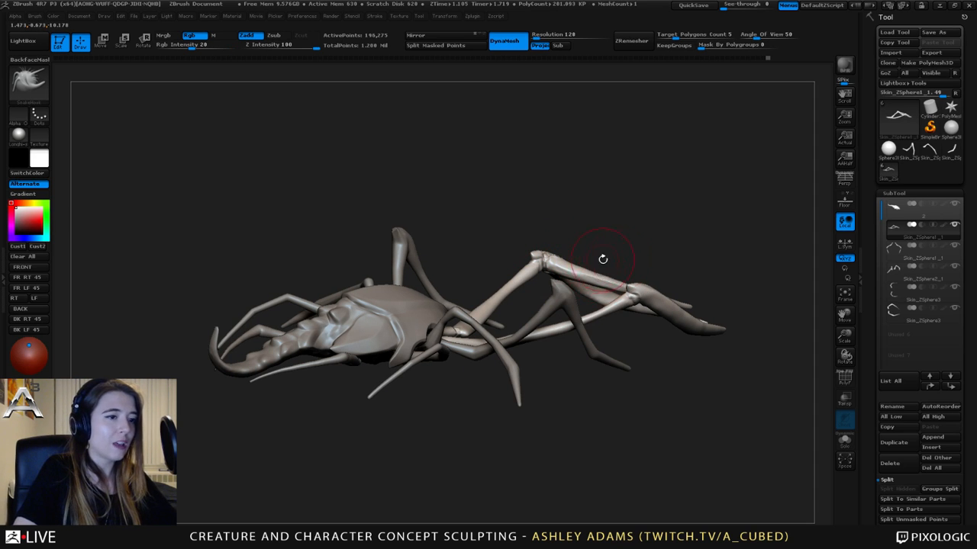
- Refine the outline of the pincer legs' middle segments down to the claw hinges with the SnakeHook brush at readjusted draw sizes
mouse_move(603, 260)
left_mouse_down()
mouse_move(638, 283)
mouse_move(632, 300)
mouse_move(672, 302)
mouse_move(610, 336)
mouse_move(633, 294)
mouse_move(664, 327)
mouse_move(512, 266)
mouse_move(616, 299)
mouse_move(550, 211)
mouse_move(622, 306)
mouse_move(602, 252)
mouse_move(572, 279)
mouse_move(652, 248)
left_mouse_up()
key("space")
key("shift")
key("space")
key("space")
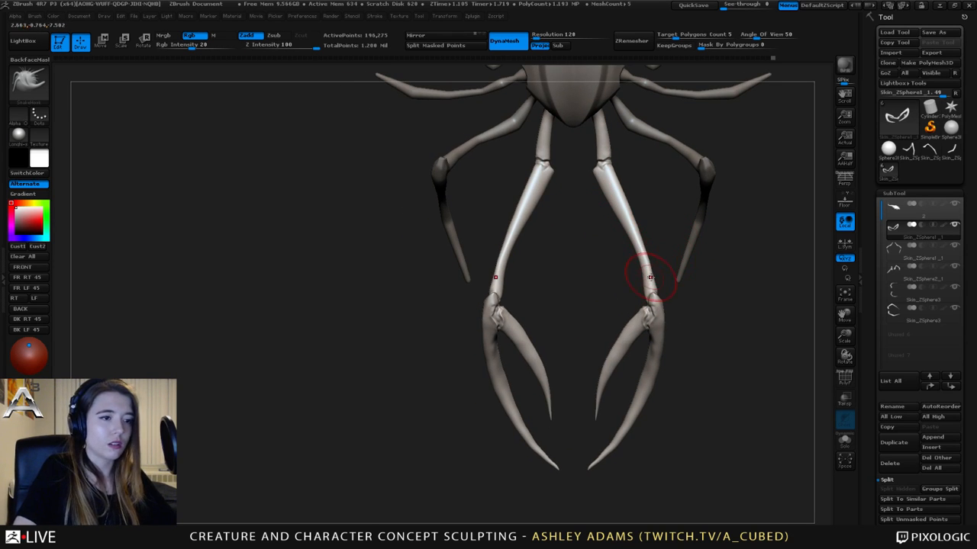
left_click_drag(633, 201, 640, 228)
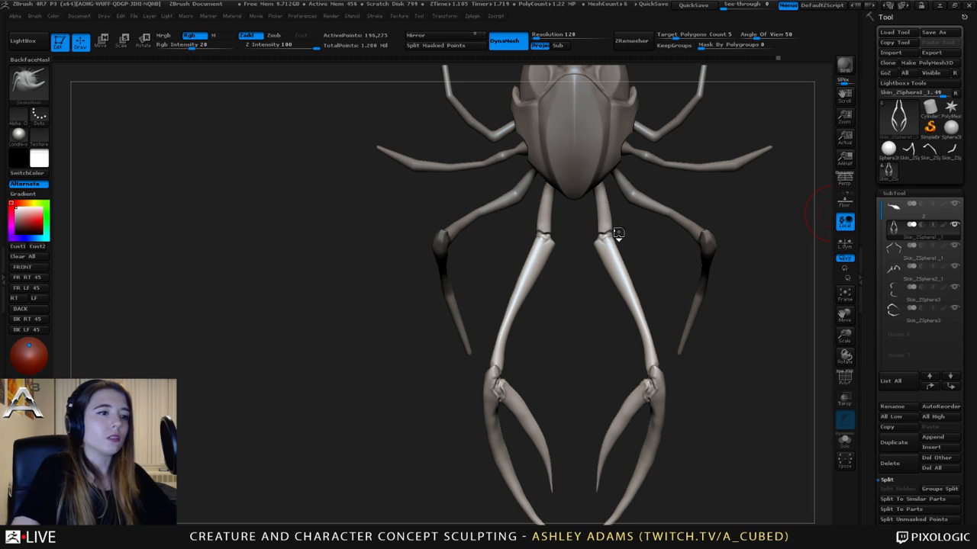
left_click_drag(615, 229, 639, 221)
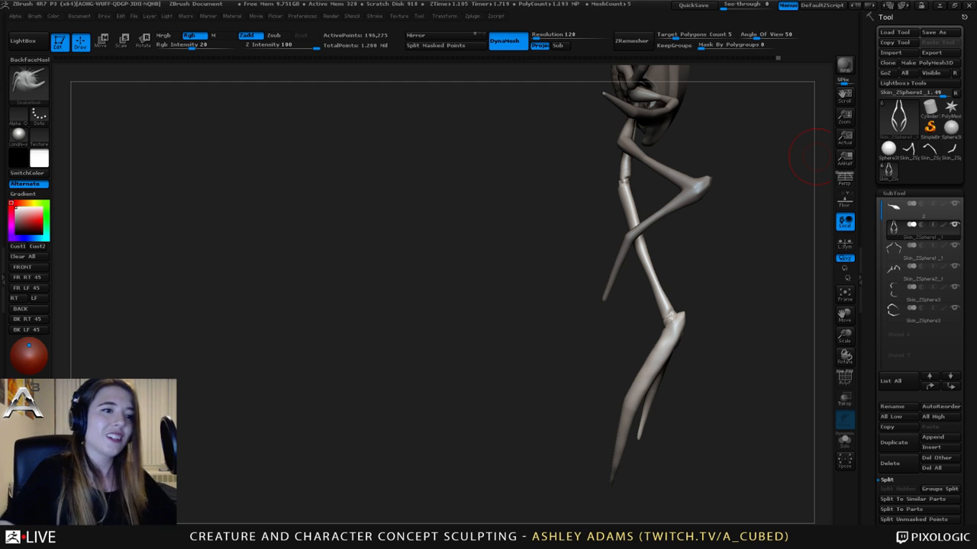
- Push out the upper end of the pincer legs' middle segments in side view with the SnakeHook brush, undoing an unwanted stroke
scroll(645, 267, "up", 5, "shift")
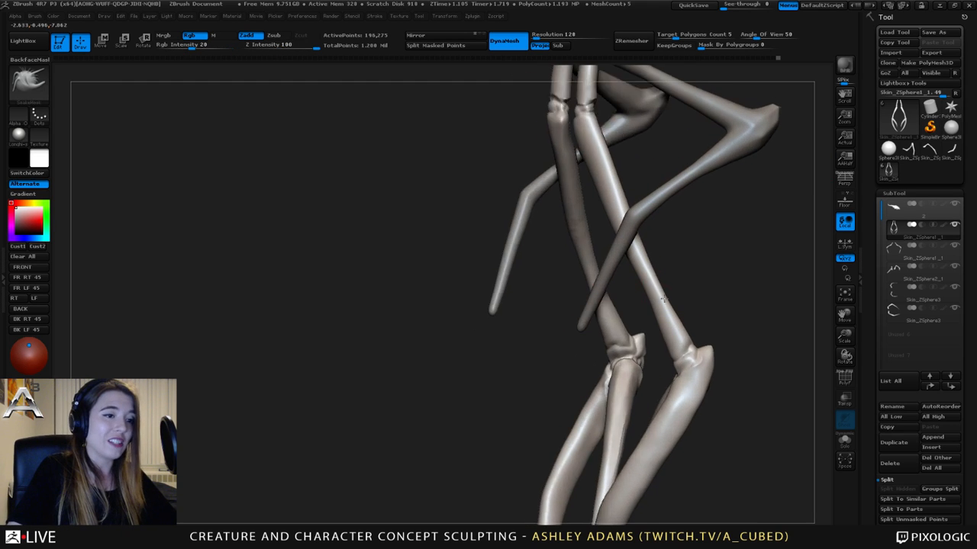
key("space")
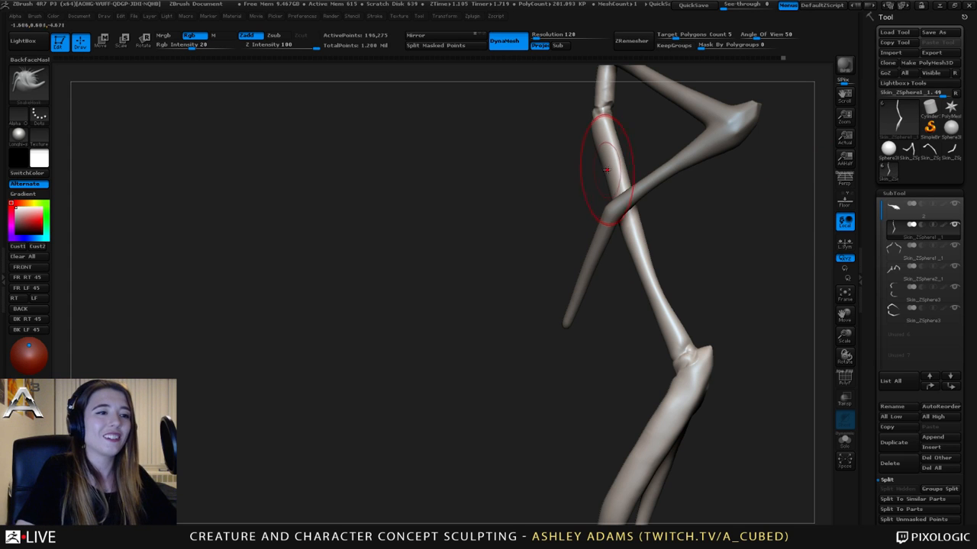
left_click_drag(593, 164, 603, 167)
key("space")
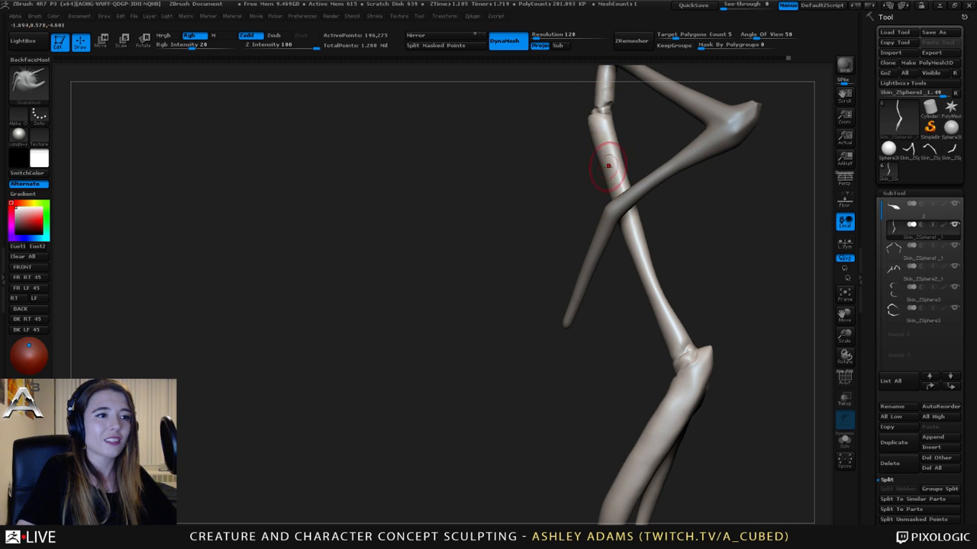
key("ctrl+z")
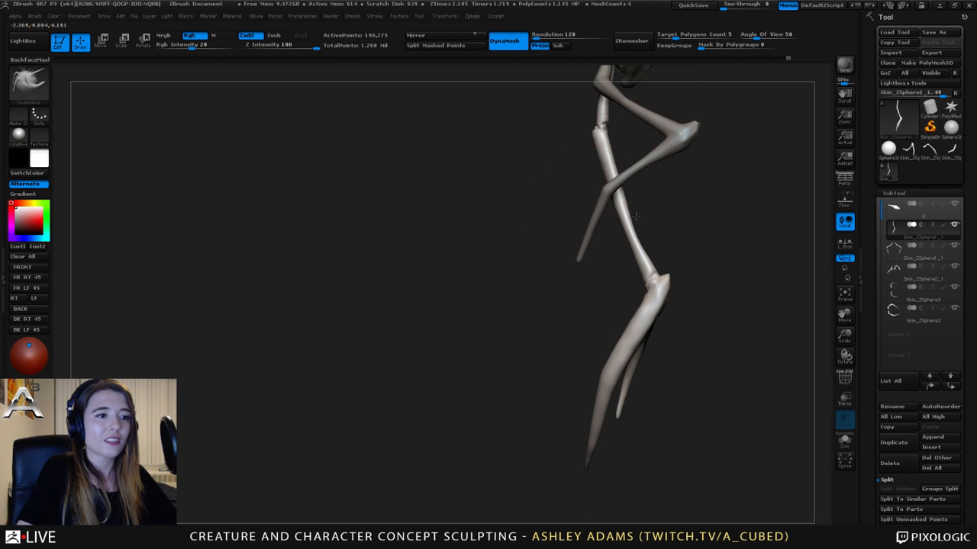
- Refine and smooth the side profile of the pincer legs' middle segments with the SnakeHook brush at a readjusted draw size
left_click_drag(705, 213, 608, 244)
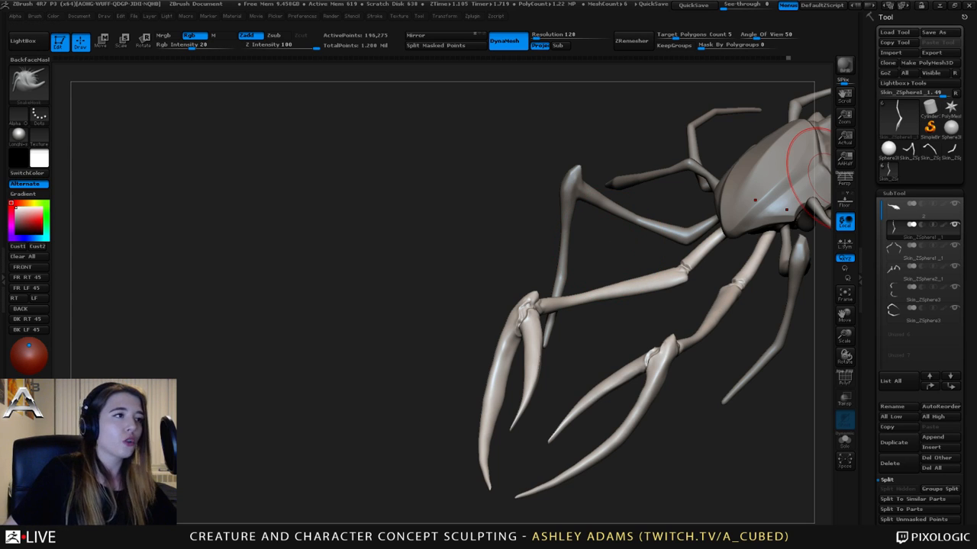
left_click_drag(486, 285, 555, 288)
key("space")
key("shift")
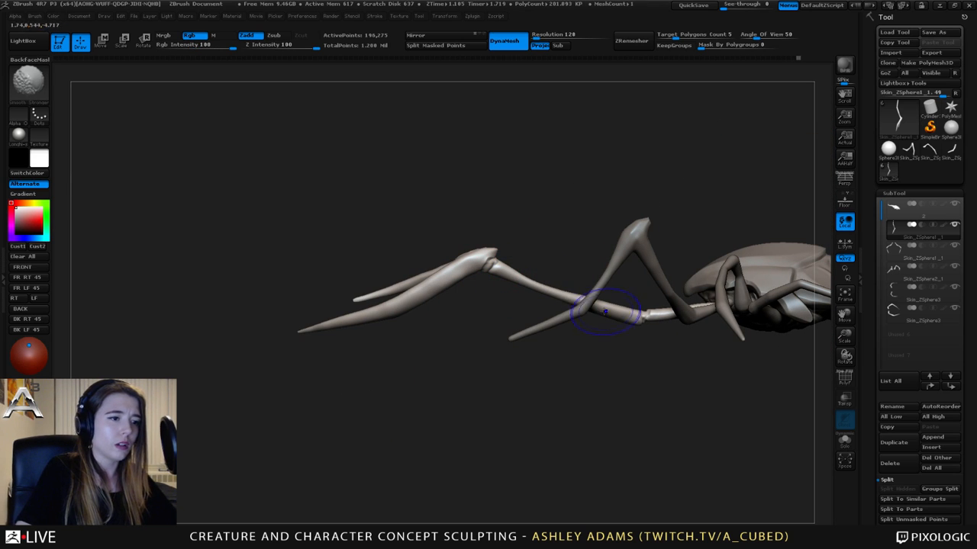
key("space")
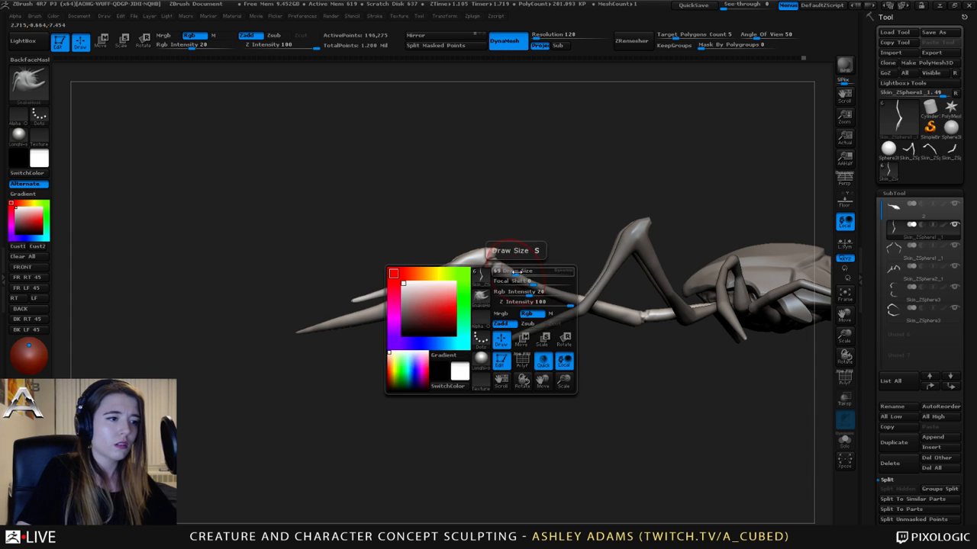
key("space")
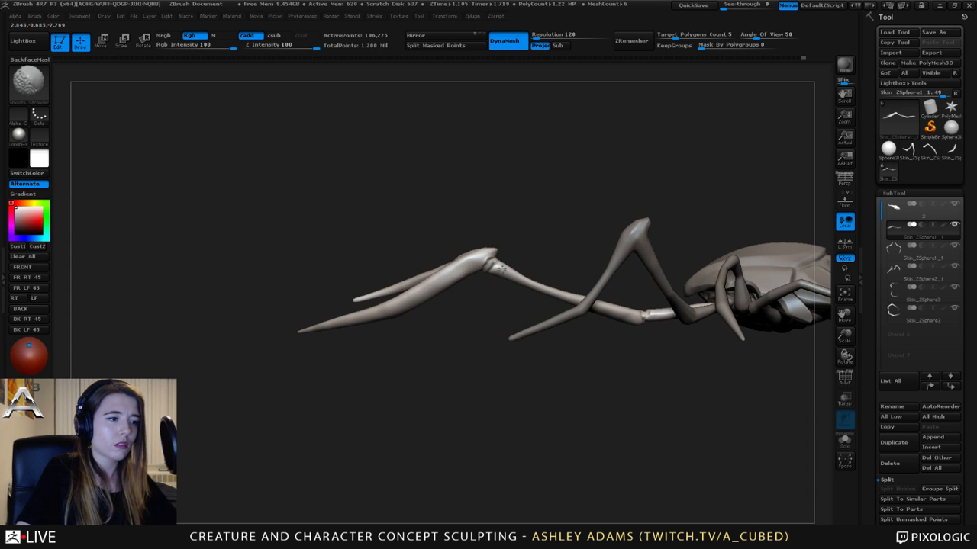
- Smooth the middle segments below the claw hinges and build up their thin part with the Inflate brush, readjusting the draw size
key("space")
key("space")
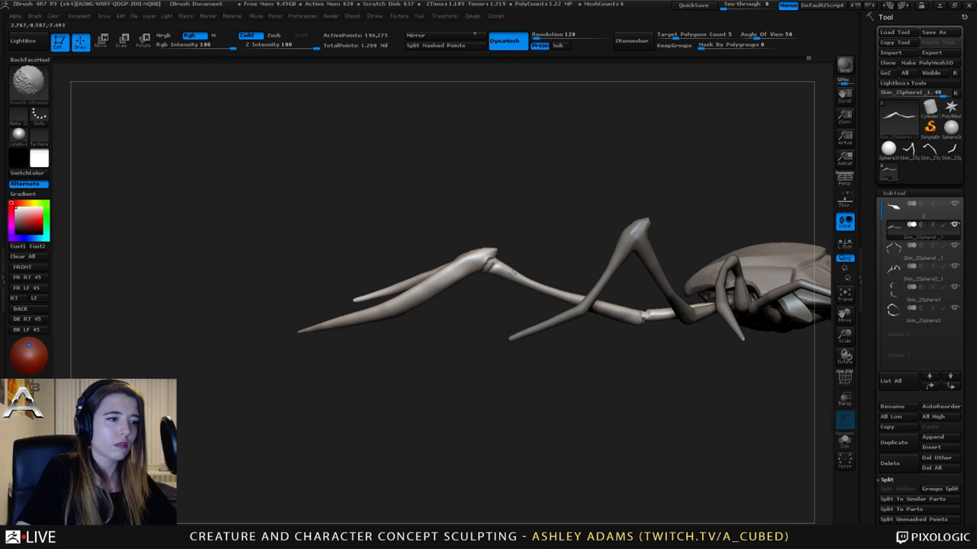
key("space")
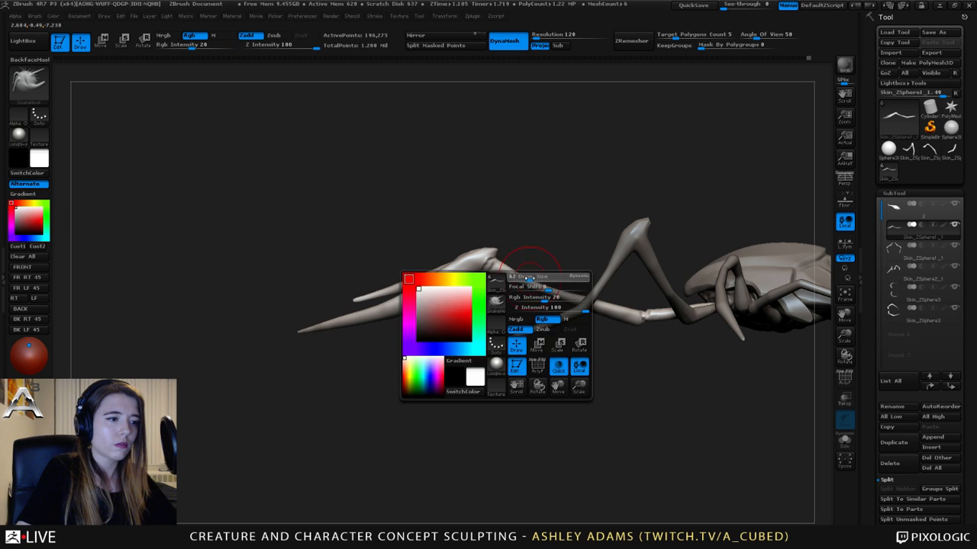
key("shift")
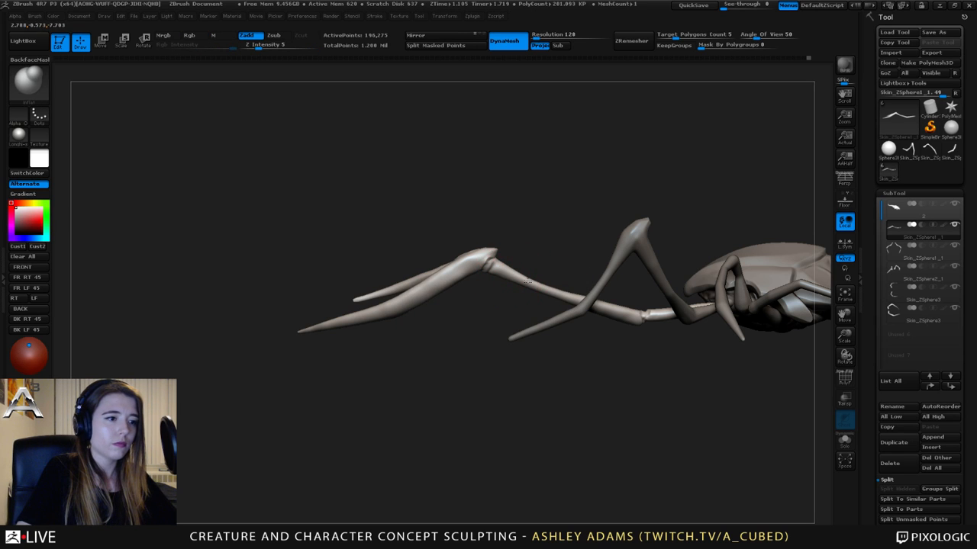
left_click_drag(538, 284, 565, 288)
key("space")
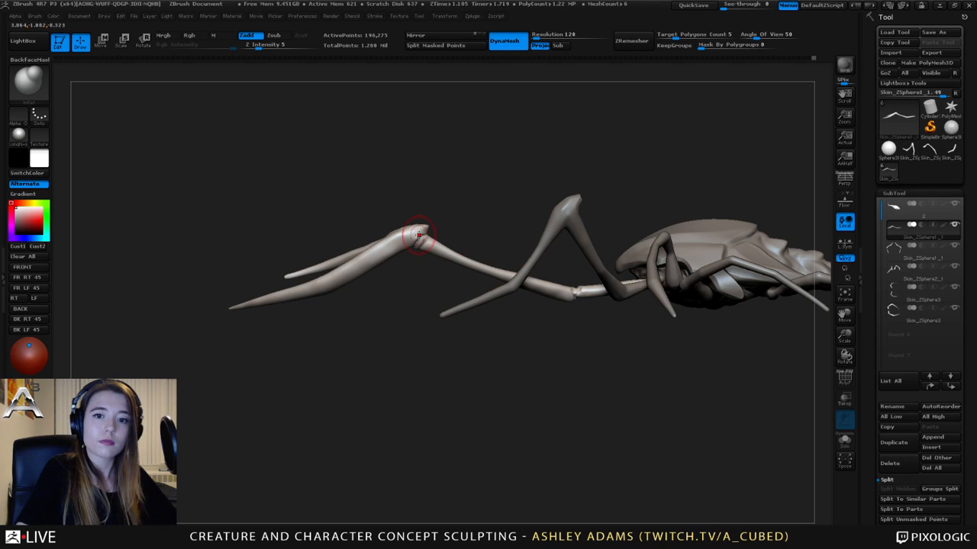
- Adjust the end of the middle segments at the joint nearest the body with the SnakeHook brush in side view
mouse_move(561, 289)
right_mouse_down("alt")
mouse_move(538, 269)
mouse_move(552, 292)
right_mouse_up("alt")
key("space")
left_click_drag(546, 276, 554, 269)
key("2")
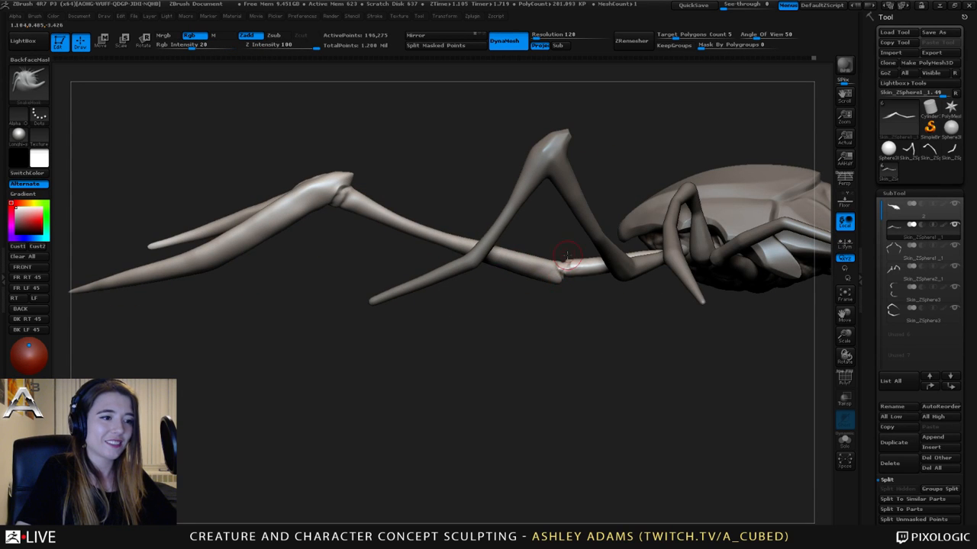
key("1")
key("2")
right_click_drag(581, 249, 508, 217, "ctrl")
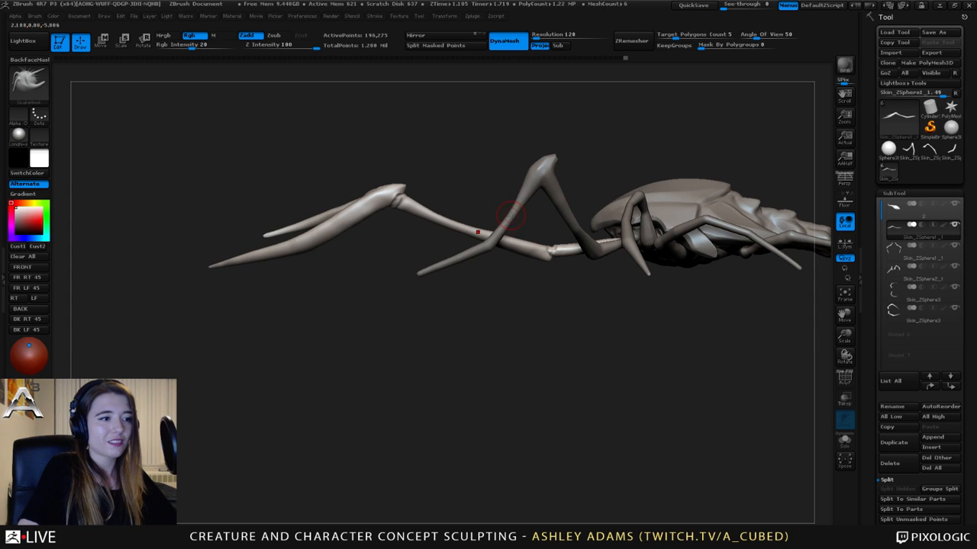
- Reshape the side profile of the claws' smaller prongs with the SnakeHook brush, readjusting the draw size and smoothing
key("space")
left_click_drag(392, 251, 501, 244)
right_click_drag(501, 244, 451, 247)
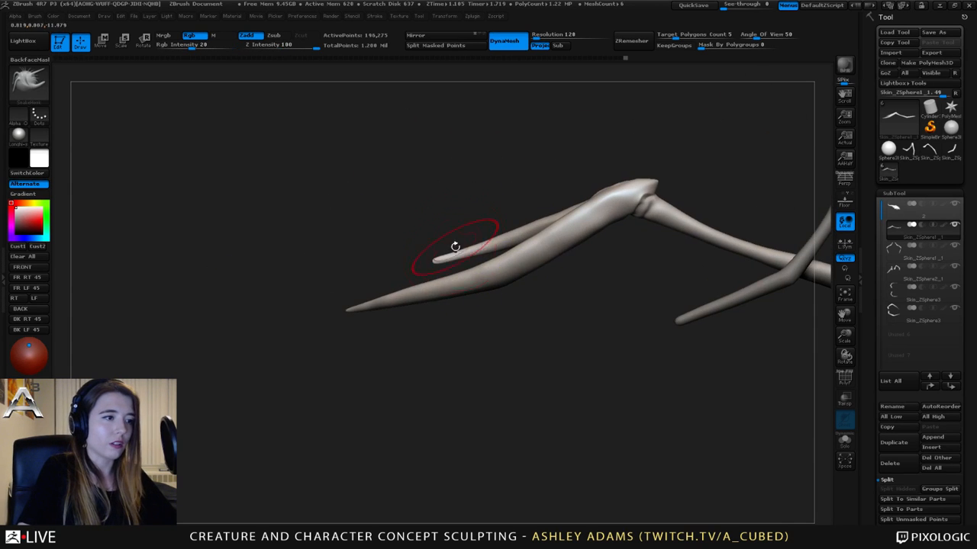
key("shift")
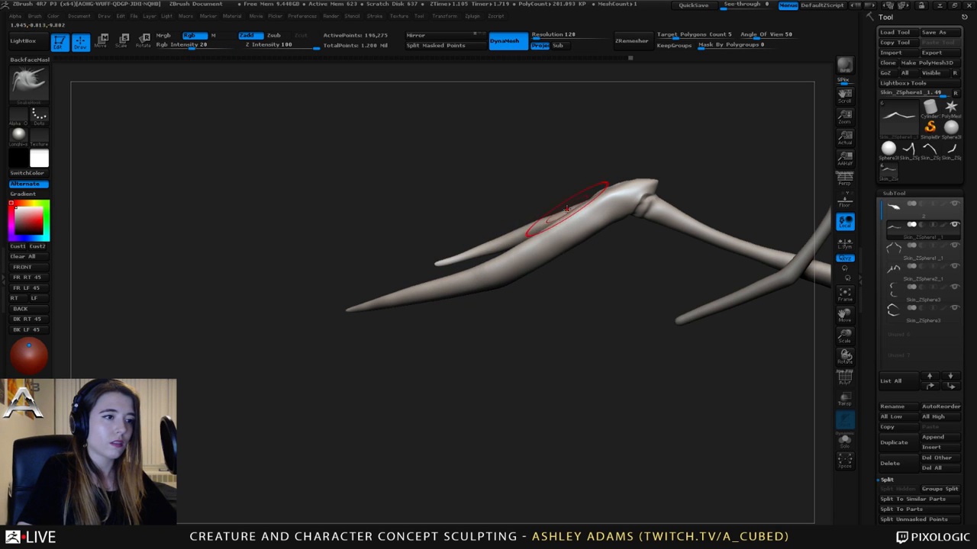
key("space")
mouse_move(561, 206)
left_mouse_down()
mouse_move(544, 218)
mouse_move(579, 204)
mouse_move(537, 241)
mouse_move(603, 248)
left_mouse_up()
- Build up the thickness of the claws' larger prongs in side view with the Inflate brush
key("b")
key("i")
key("n")
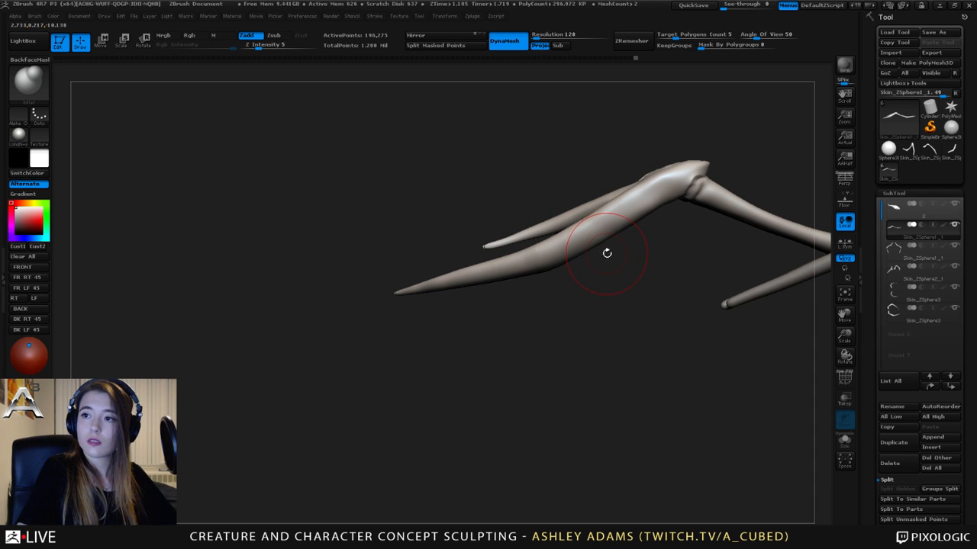
mouse_move(606, 255)
left_mouse_down()
mouse_move(578, 257)
mouse_move(560, 245)
left_mouse_up()
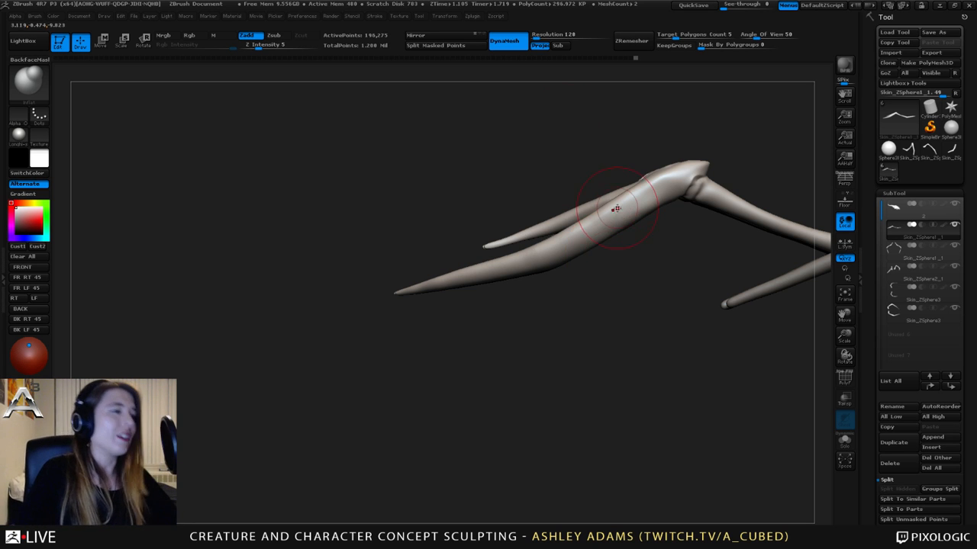
mouse_move(616, 200)
left_mouse_down()
mouse_move(582, 261)
mouse_move(589, 264)
left_mouse_up()
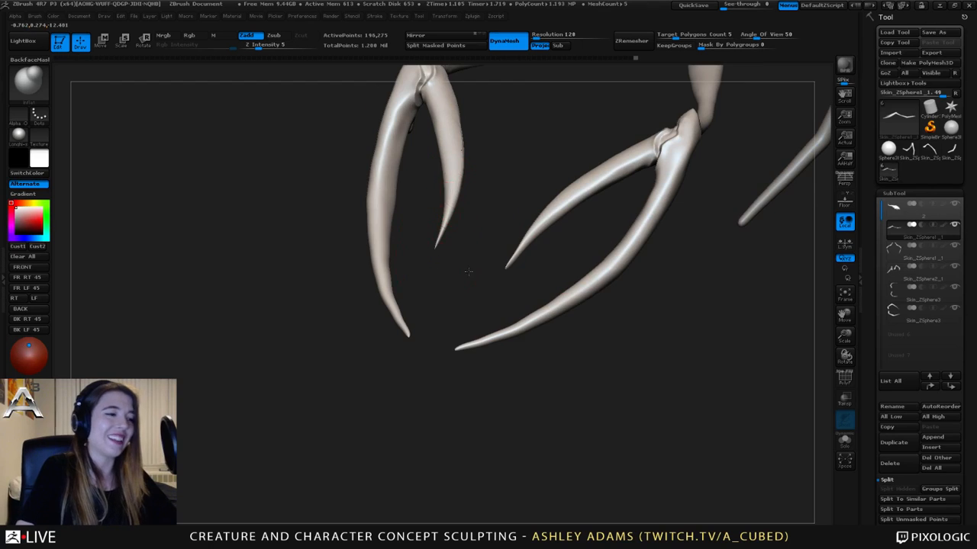
- Refine the thickness of the claws' prongs from the top with the Inflate brush
left_click_drag(468, 272, 602, 275, "alt")
left_click_drag(497, 271, 509, 305)
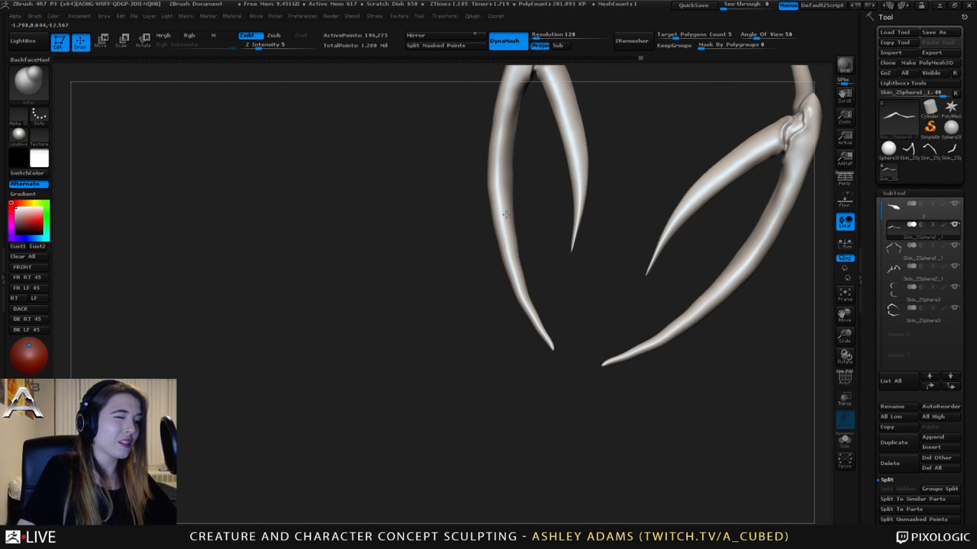
left_click_drag(521, 207, 546, 282, "alt")
mouse_move(551, 206)
left_mouse_down()
mouse_move(550, 224)
mouse_move(550, 172)
left_mouse_up()
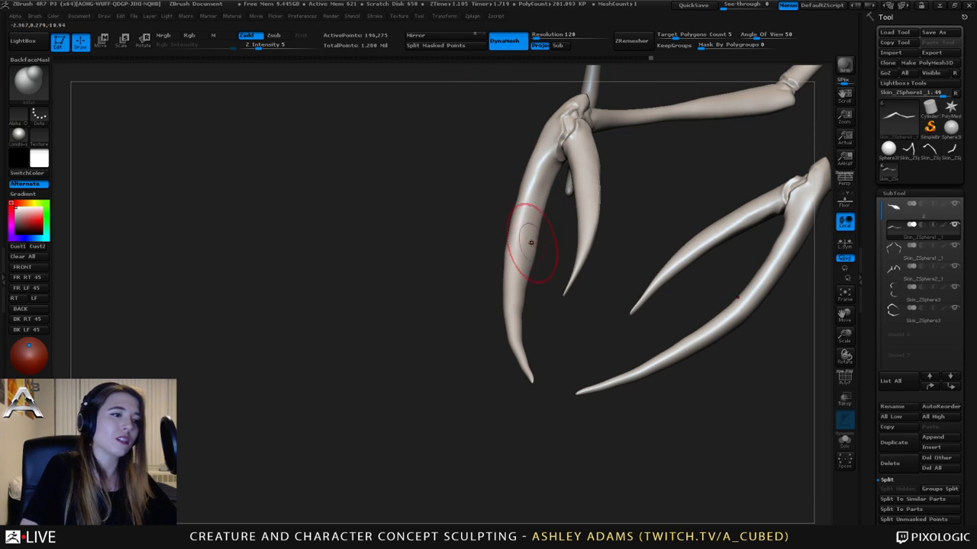
mouse_move(534, 239)
left_mouse_down()
mouse_move(530, 255)
mouse_move(527, 247)
mouse_move(559, 267)
mouse_move(508, 279)
left_mouse_up()
- Adjust the side curve of the claws' larger prongs with the SnakeHook brush at an enlarged draw size
key("space")
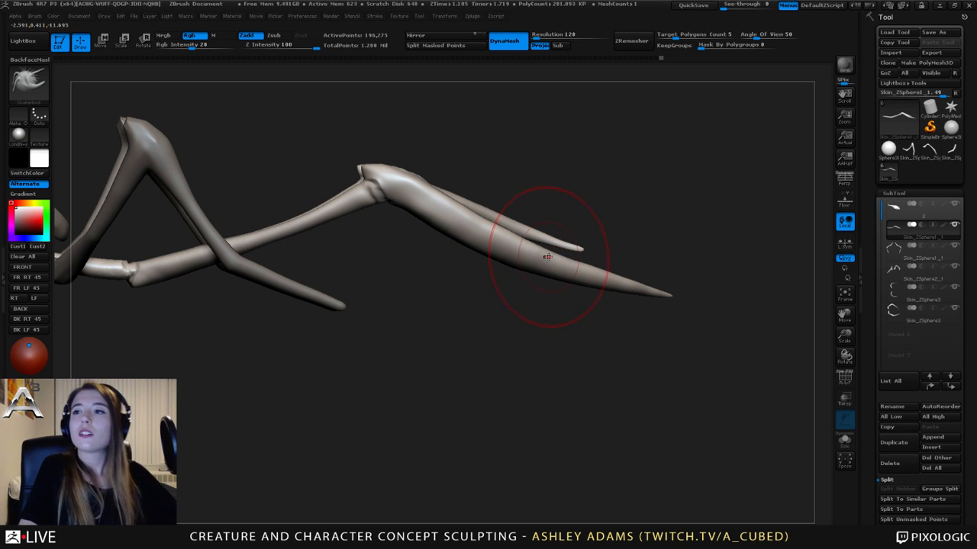
left_click_drag(552, 244, 545, 239)
key("space")
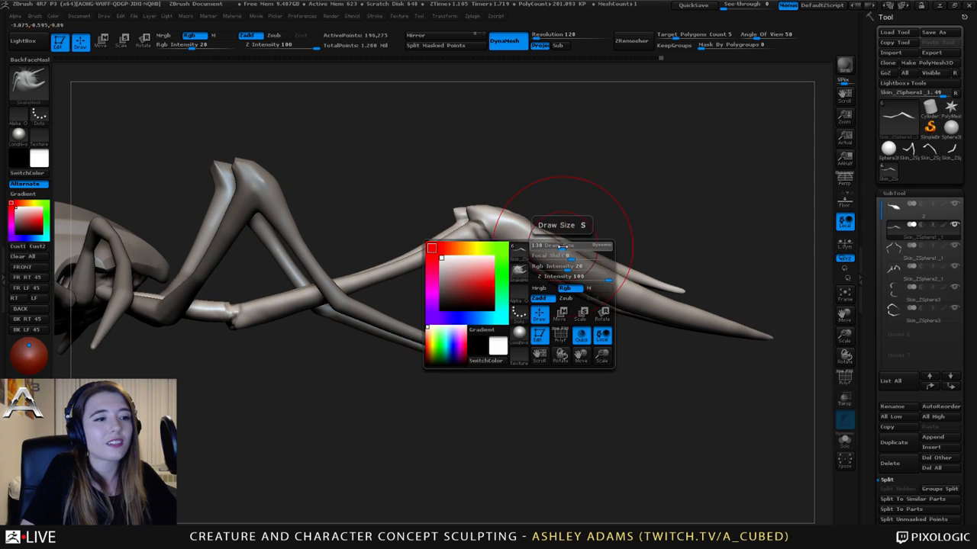
- Pull the upper base of the large front pincer into shape with the SnakeHook brush
left_click_drag(578, 212, 516, 237)
key("space")
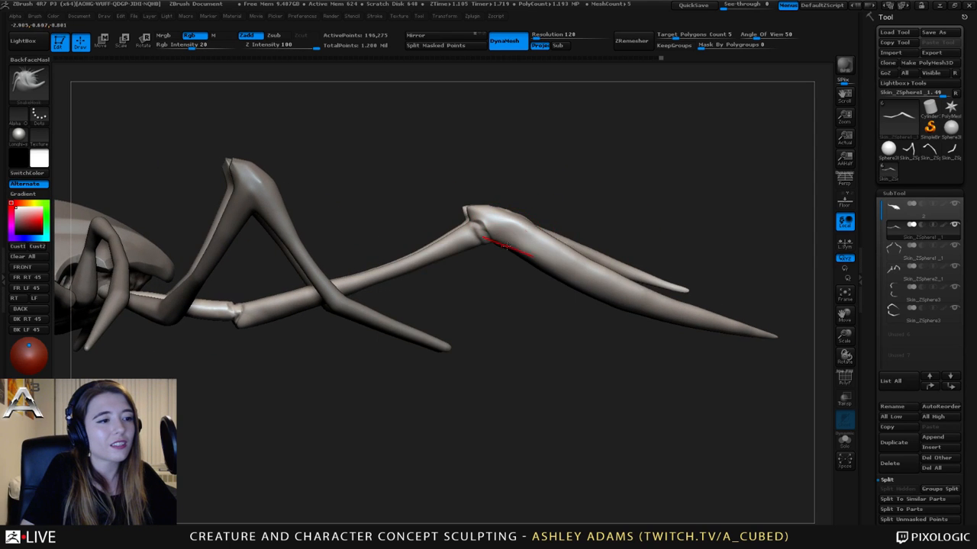
key("space")
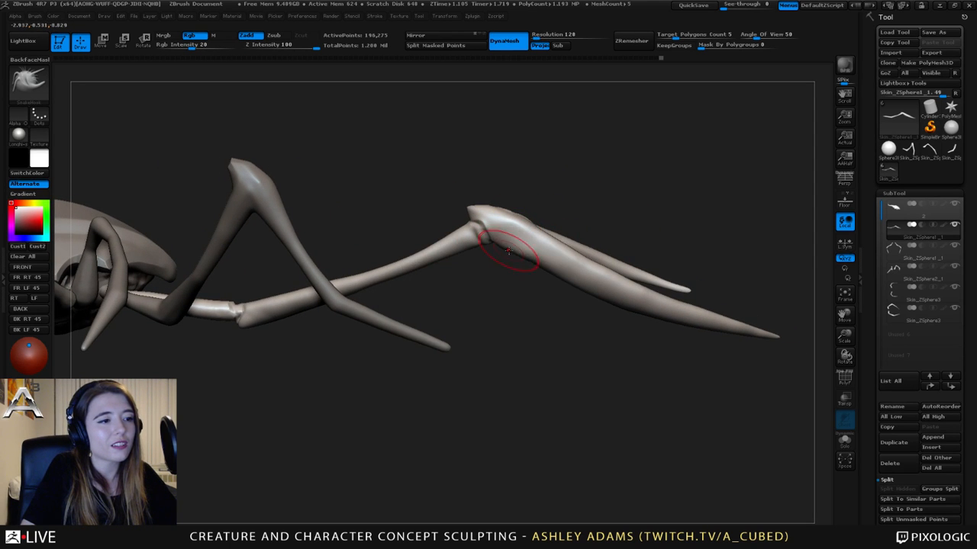
- Build up volume along the outer side of the large pincer with ClayBuildup and smooth the strokes
key("b")
key("c")
key("b")
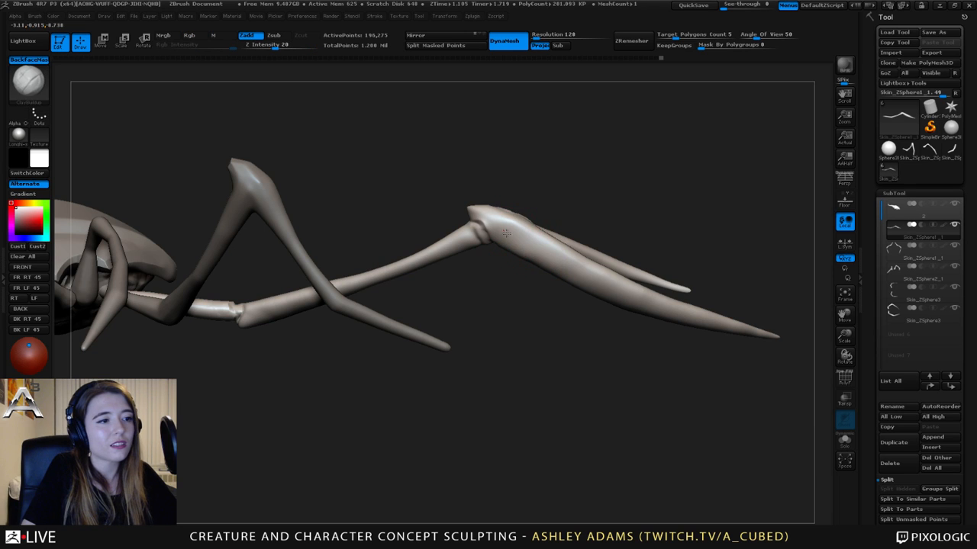
mouse_move(511, 229)
left_mouse_down()
mouse_move(549, 252)
mouse_move(497, 226)
left_mouse_up()
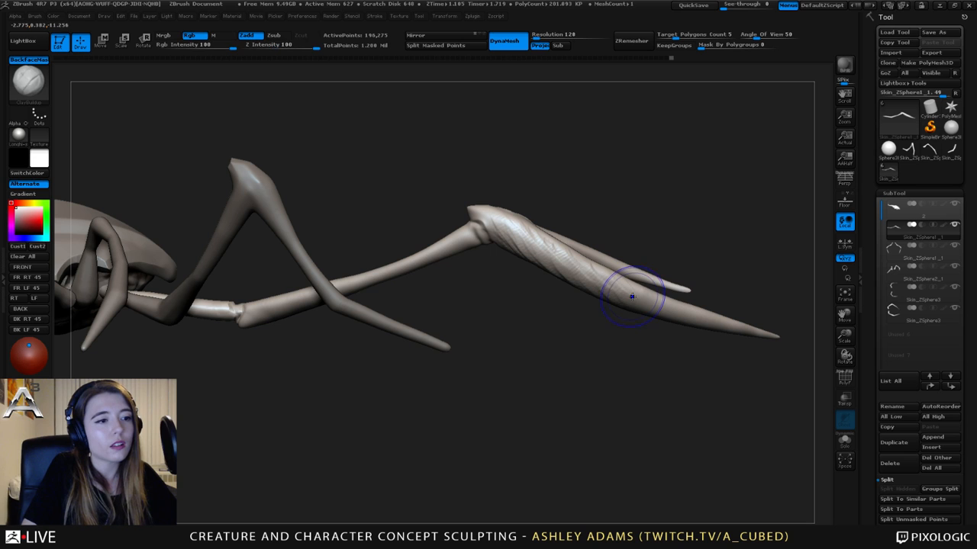
left_click_drag(616, 284, 518, 233, "shift")
- Add a ClayBuildup ridge along the length of the long pincer finger and smooth it
mouse_move(526, 290)
left_mouse_down()
mouse_move(535, 305)
mouse_move(531, 299)
left_mouse_up()
right_click(531, 298)
mouse_move(541, 224)
left_mouse_down()
mouse_move(538, 157)
mouse_move(539, 226)
left_mouse_up()
mouse_move(531, 145)
left_mouse_down()
mouse_move(546, 232)
mouse_move(577, 295)
left_mouse_up()
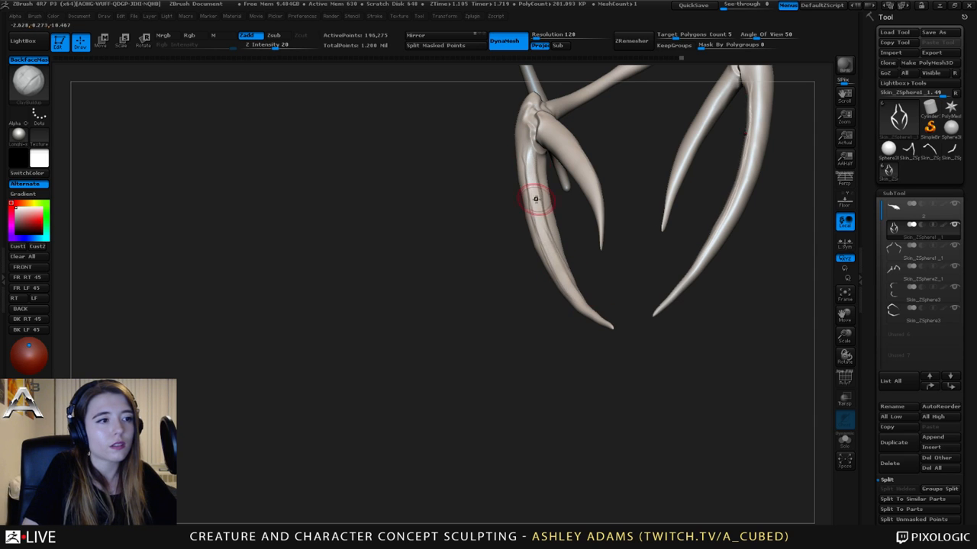
left_click_drag(530, 203, 526, 132)
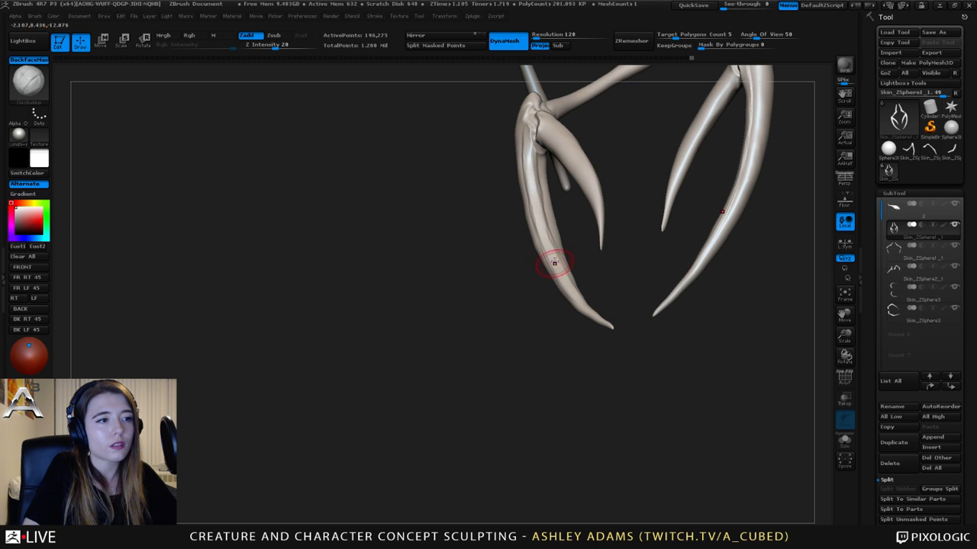
key("shift")
mouse_move(532, 196)
left_mouse_down("shift")
mouse_move(528, 162)
mouse_move(577, 302)
mouse_move(547, 234)
left_mouse_up("shift")
- Make the Skin_ZSphere3 leg pair the active subtool and try the ClayBuildup brush on its outer segment
mouse_move(528, 153)
right_mouse_down()
mouse_move(544, 212)
mouse_move(577, 218)
mouse_move(566, 185)
mouse_move(508, 236)
mouse_move(338, 257)
right_mouse_up()
left_click(500, 238, "alt")
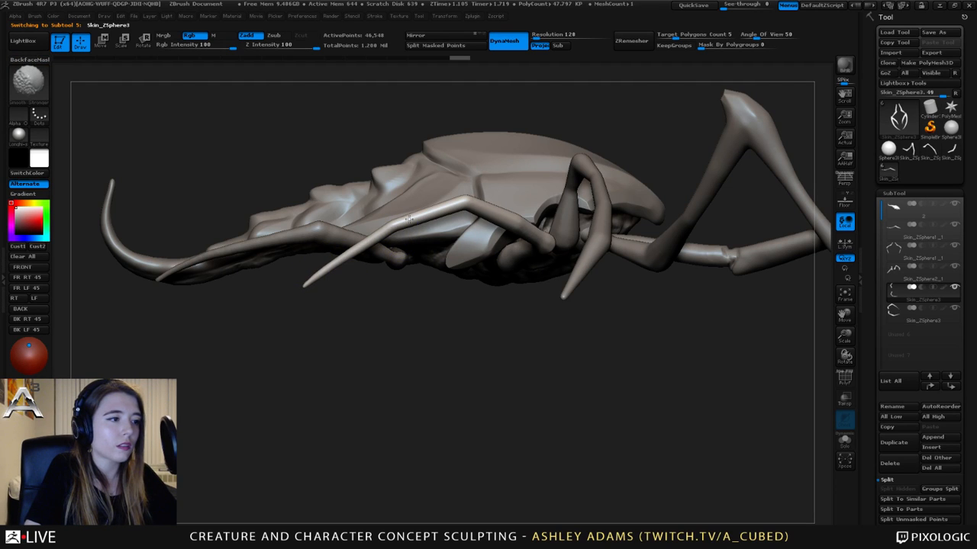
key("b")
key("c")
key("b")
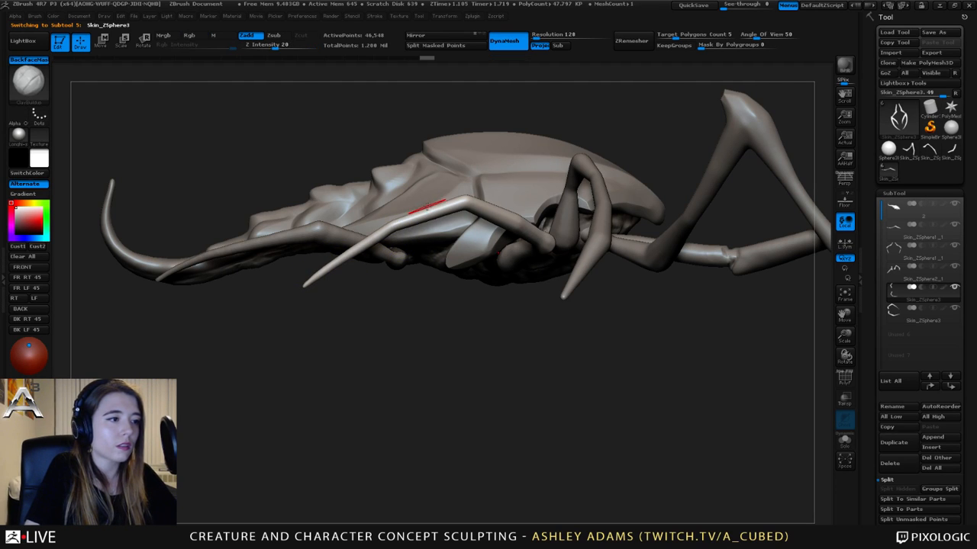
key("space")
- Reshape the outer part of the Skin_ZSphere3 leg with the SnakeHook brush, then smooth it into a continuous curve
key("b")
key("s")
key("h")
key("ctrl+z")
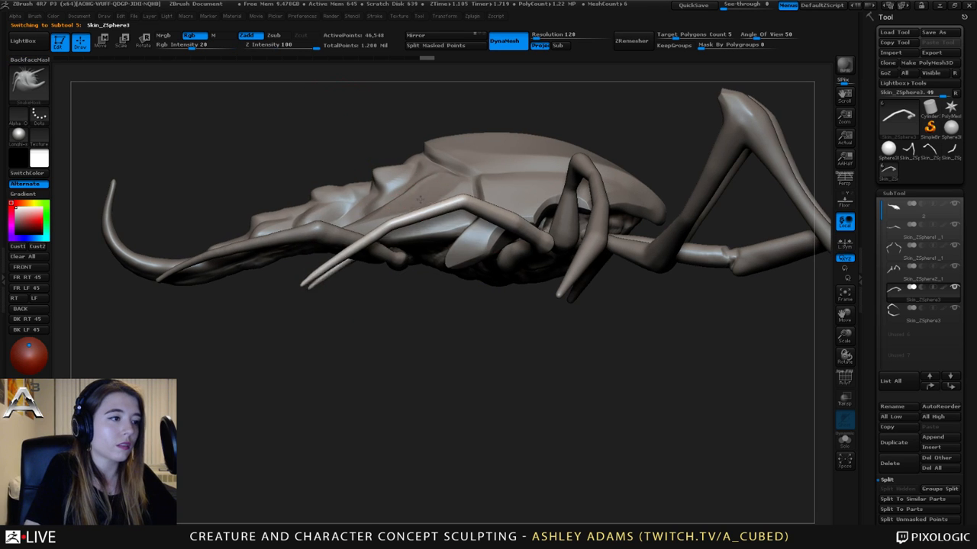
key("space")
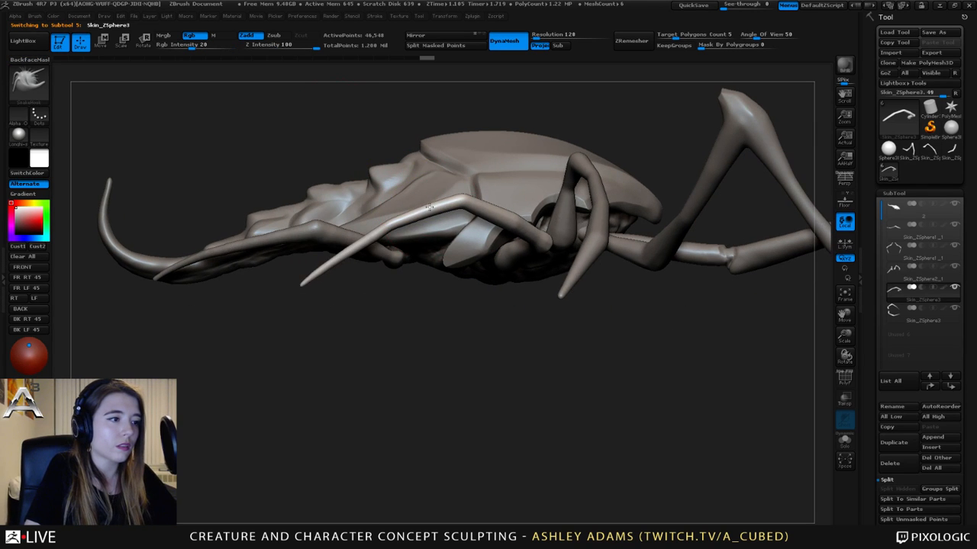
left_click(364, 236, "alt")
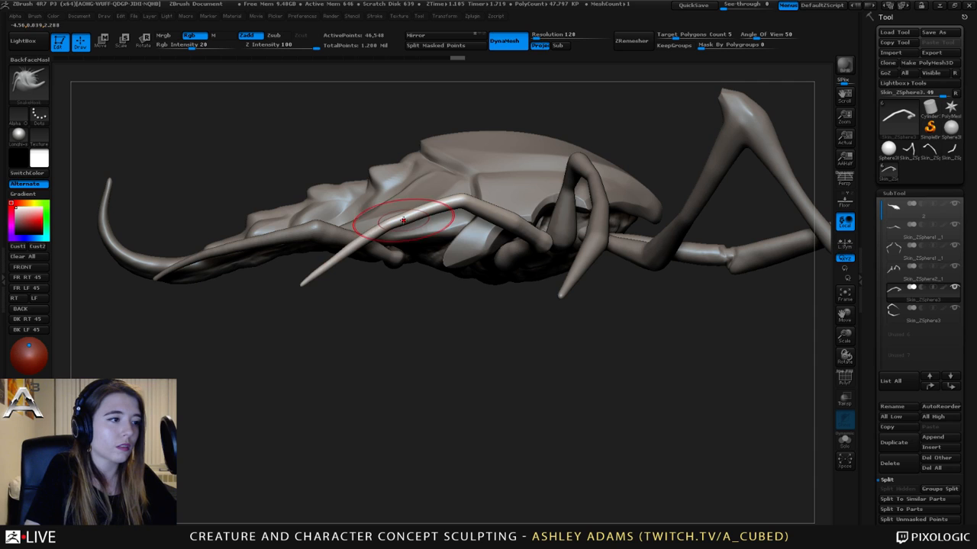
key("shift")
mouse_move(410, 216)
left_mouse_down("shift")
mouse_move(466, 200)
mouse_move(358, 217)
mouse_move(443, 211)
left_mouse_up("shift")
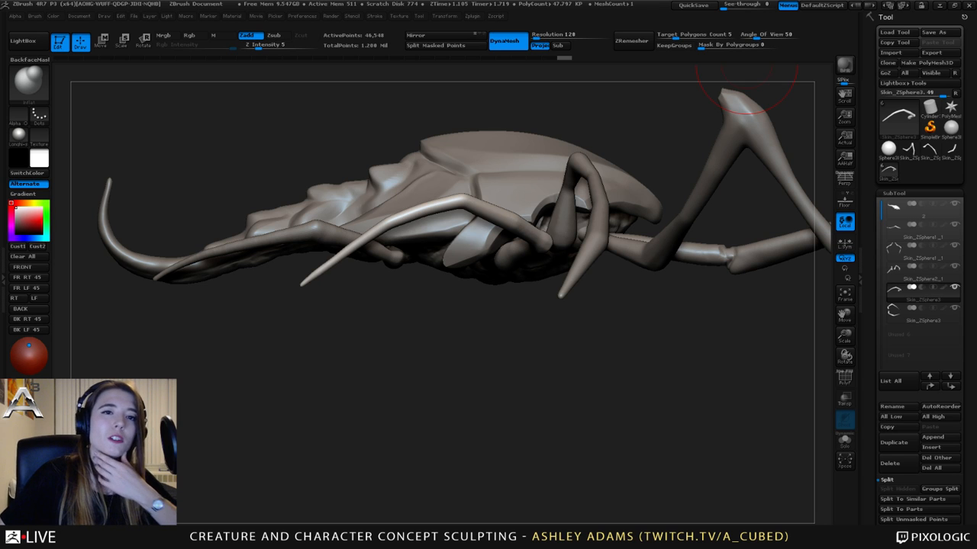
- Make a PolyMesh3D copy of the Sphere3D tool and return to the Skin_ZSphere3 creature tool
left_click(891, 151)
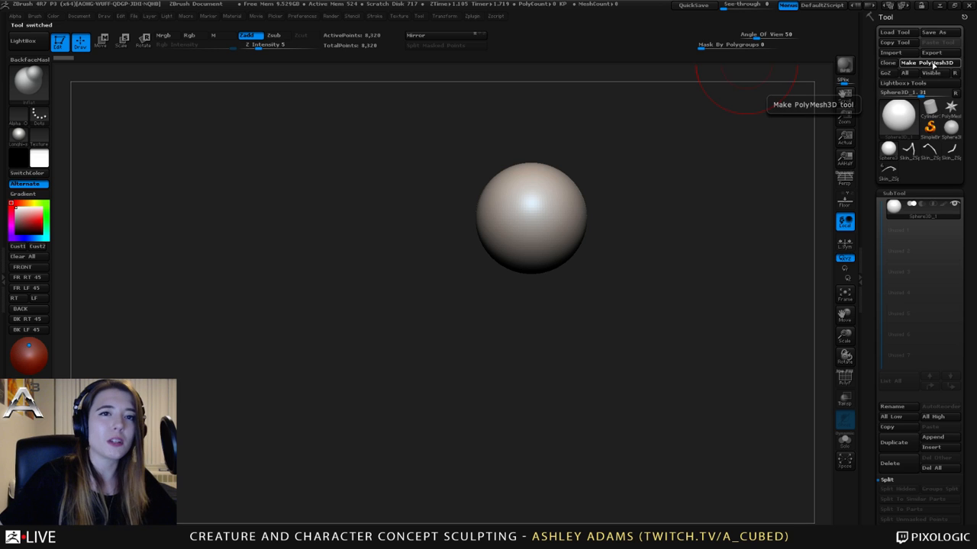
left_click(933, 66)
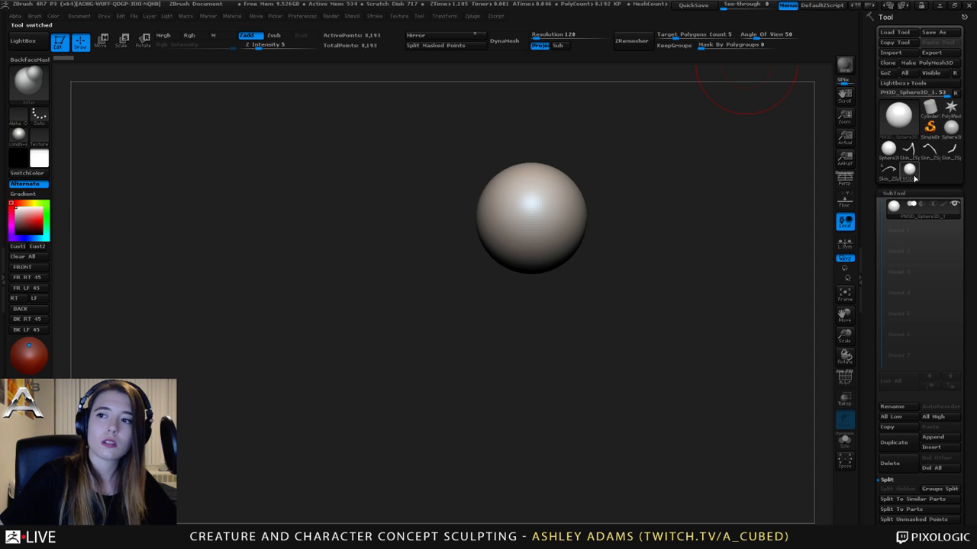
left_click(892, 172)
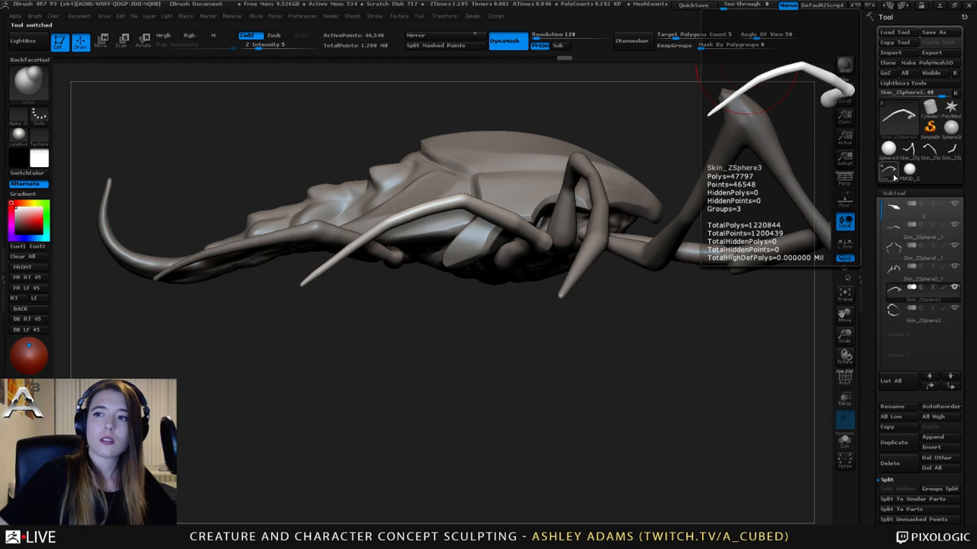
- Select the Skin_ZSphere2_1 middle leg pair from the top view and smooth its outer segment
mouse_move(664, 344)
left_mouse_down()
mouse_move(760, 312)
mouse_move(603, 317)
mouse_move(675, 340)
mouse_move(661, 327)
mouse_move(666, 359)
mouse_move(669, 344)
left_mouse_up()
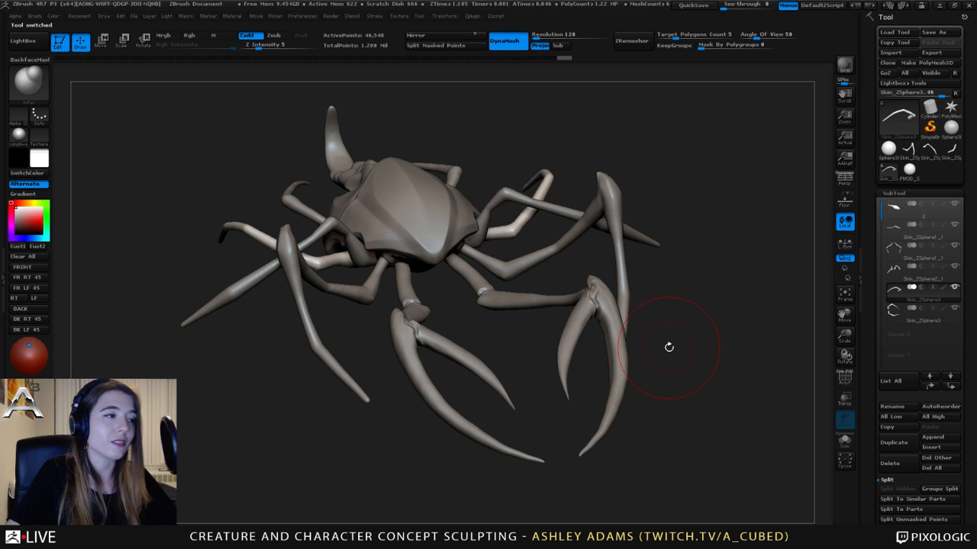
left_click_drag(668, 347, 438, 264)
left_click(473, 292, "alt")
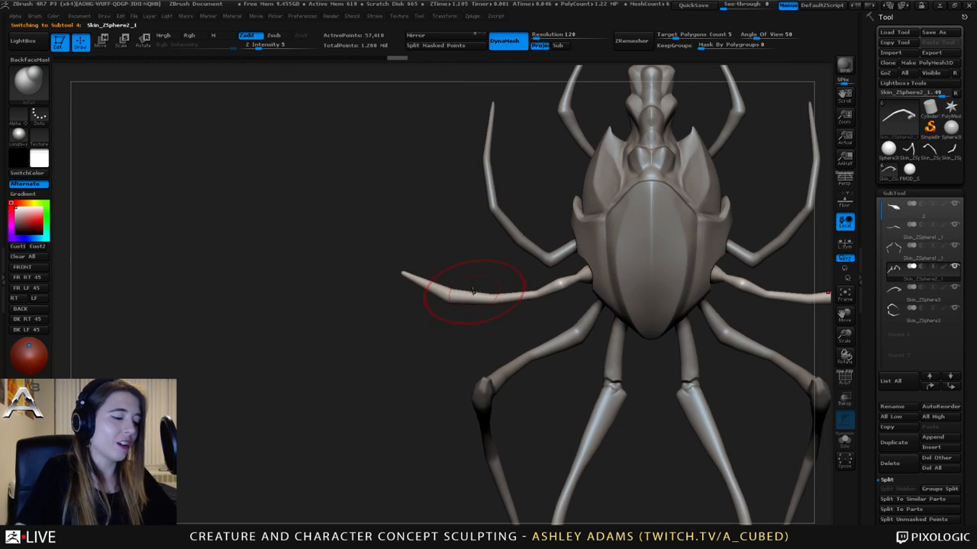
key("shift")
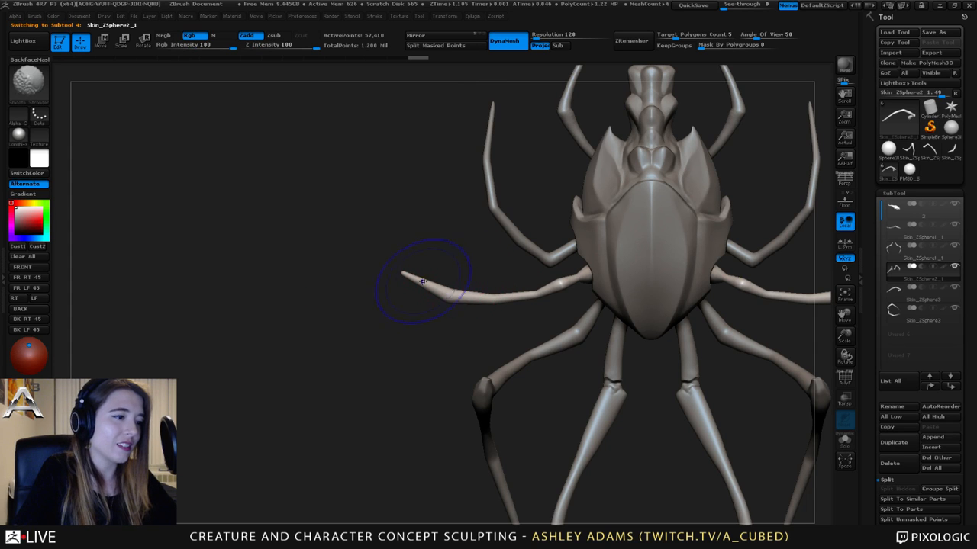
mouse_move(422, 281)
left_mouse_down("shift")
mouse_move(511, 299)
mouse_move(545, 288)
mouse_move(519, 267)
left_mouse_up("shift")
- Thicken the middle section of the Skin_ZSphere2_1 leg with the Inflate brush
key("space")
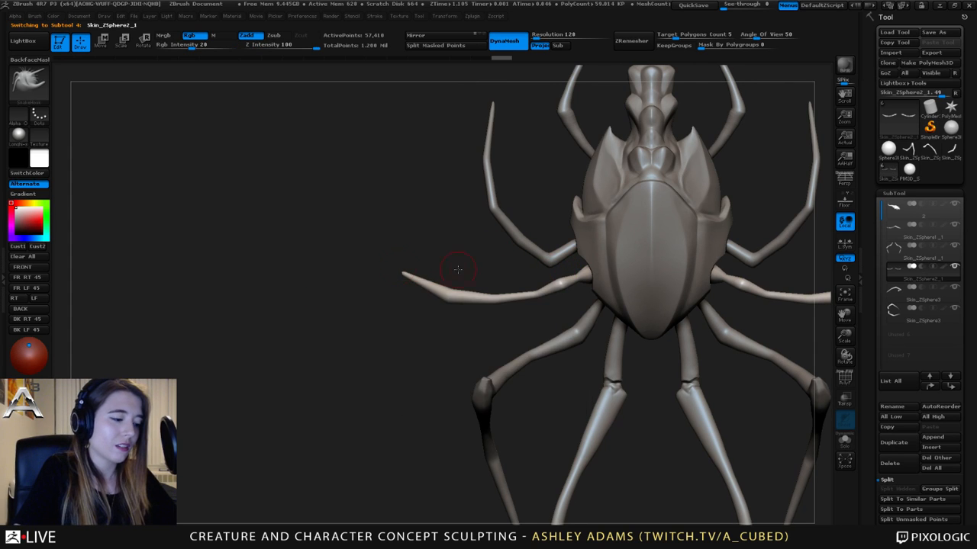
key("b")
key("i")
key("n")
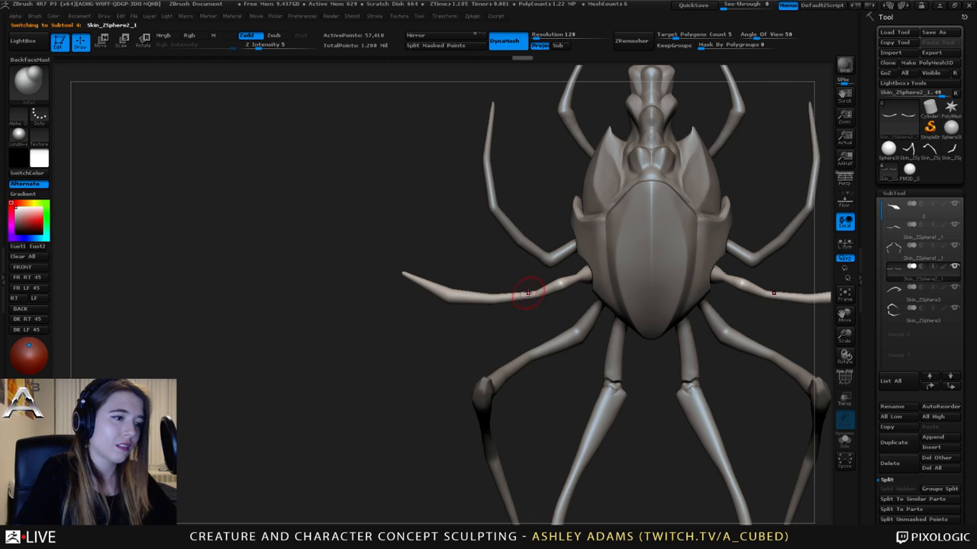
mouse_move(515, 297)
left_mouse_down()
mouse_move(488, 299)
mouse_move(538, 291)
left_mouse_up()
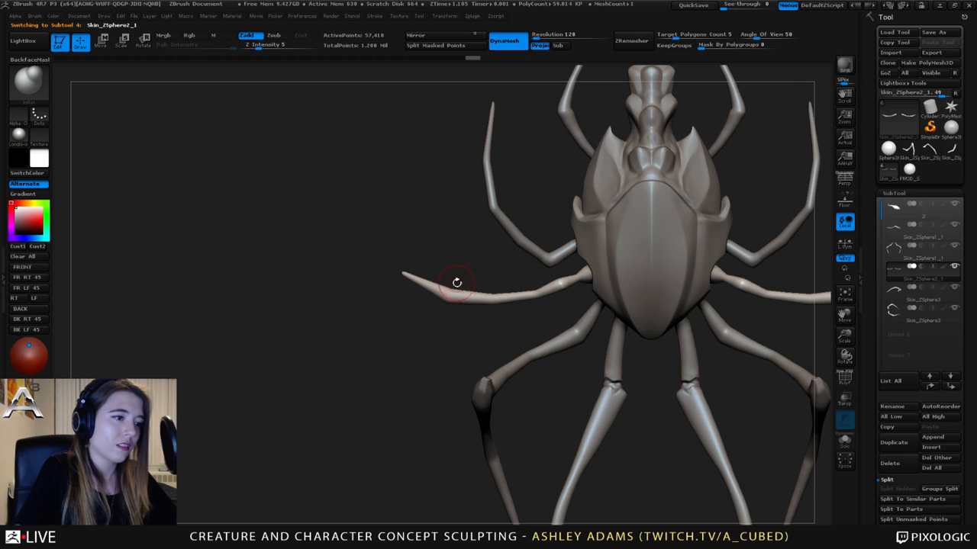
- Inflate the Skin_ZSphere2_1 leg around its outer bend and smooth the segment
key("space")
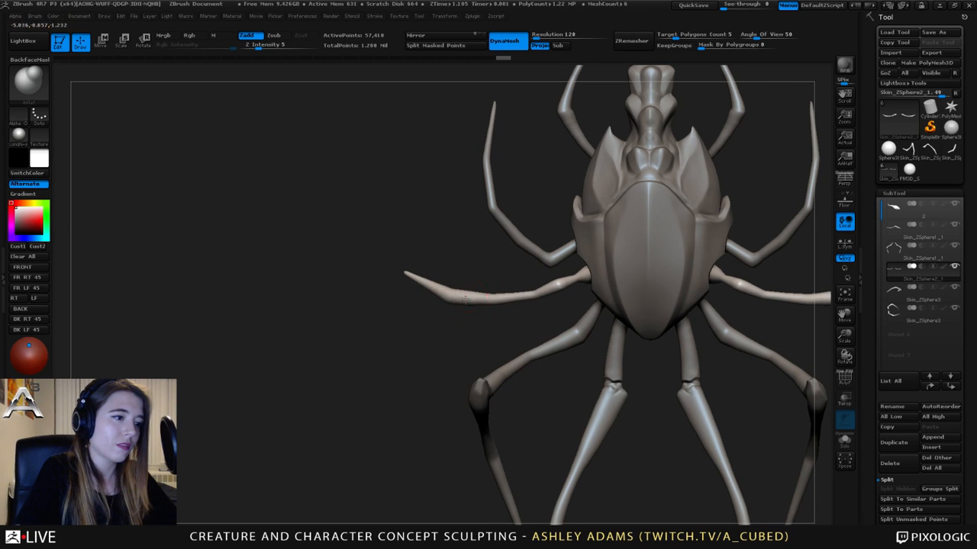
key("shift")
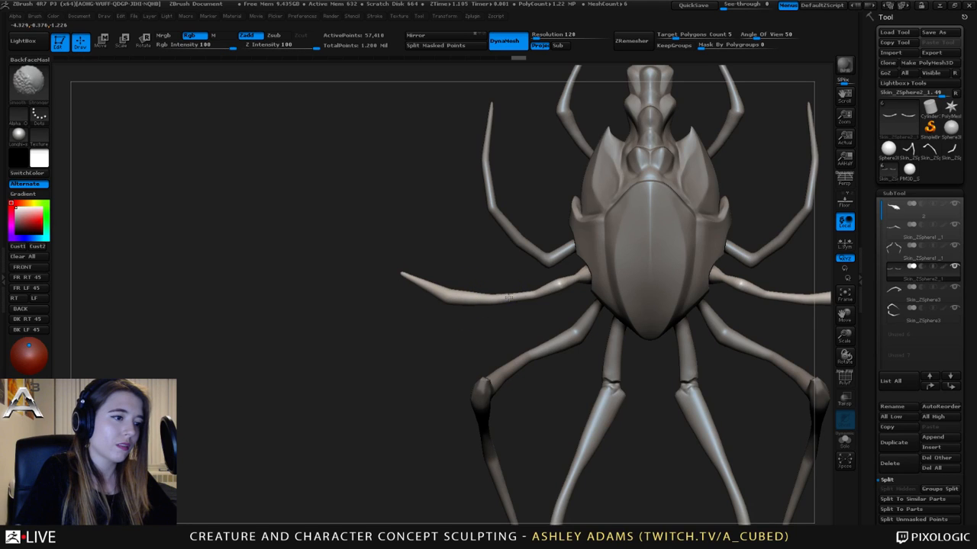
mouse_move(507, 298)
left_mouse_down("shift")
mouse_move(447, 295)
mouse_move(468, 296)
left_mouse_up("shift")
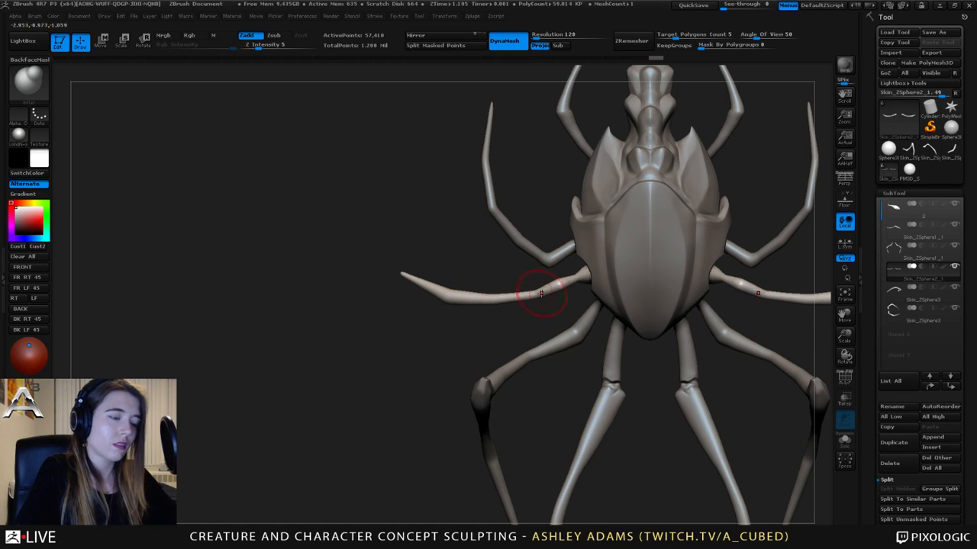
- Refine the curve of the Skin_ZSphere2_1 leg with the SnakeHook brush and smooth its middle section
key("b")
key("s")
key("h")
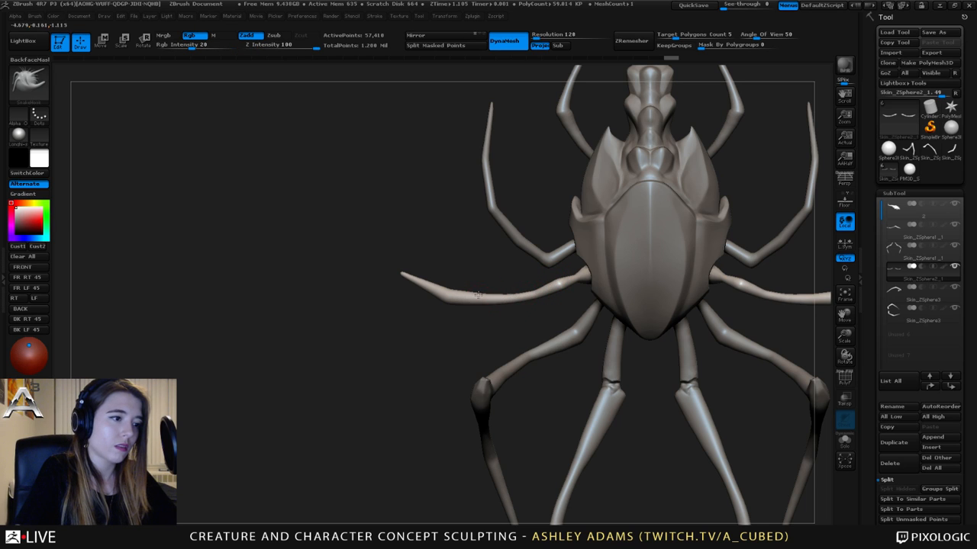
mouse_move(534, 291)
left_mouse_down("shift")
mouse_move(462, 295)
mouse_move(485, 296)
left_mouse_up("shift")
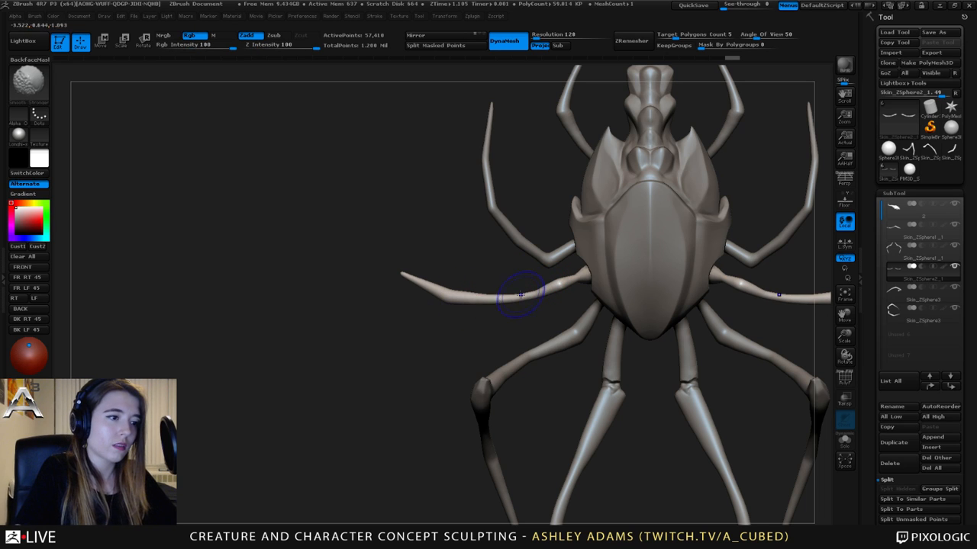
- Select the Skin_ZSphere1_1 leg pair and carve a crease at the joint nearest the body with the Dam_Standard brush
left_click_drag(734, 272, 540, 269, "alt")
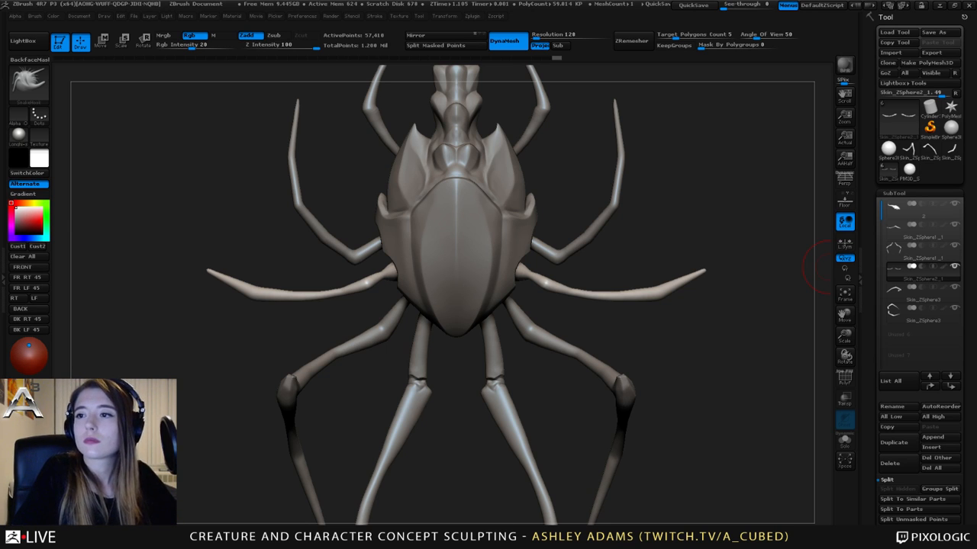
right_click(595, 280)
left_click_drag(579, 171, 654, 167, "alt")
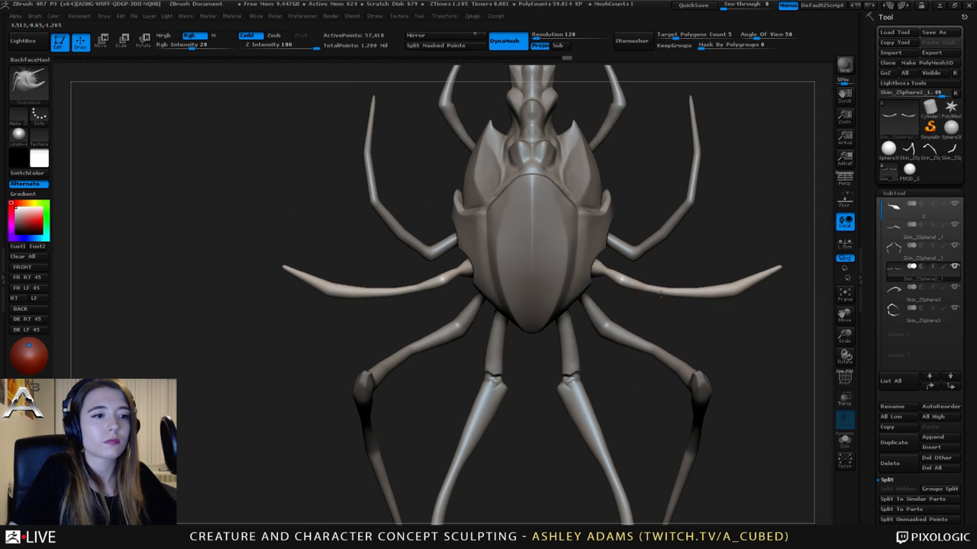
left_click_drag(712, 295, 707, 216, "alt")
right_click(641, 216)
right_click_drag(619, 276, 610, 306, "ctrl")
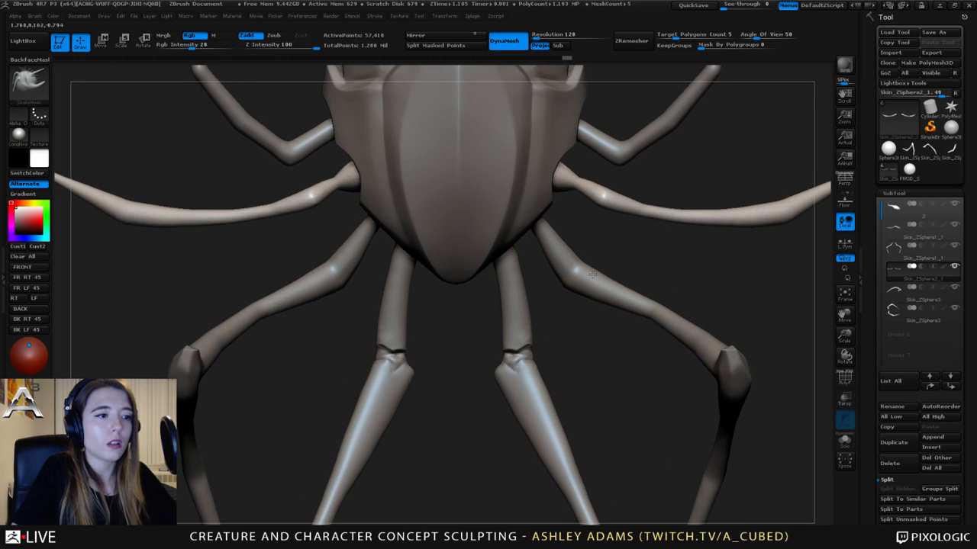
left_click(584, 270, "alt")
key("space")
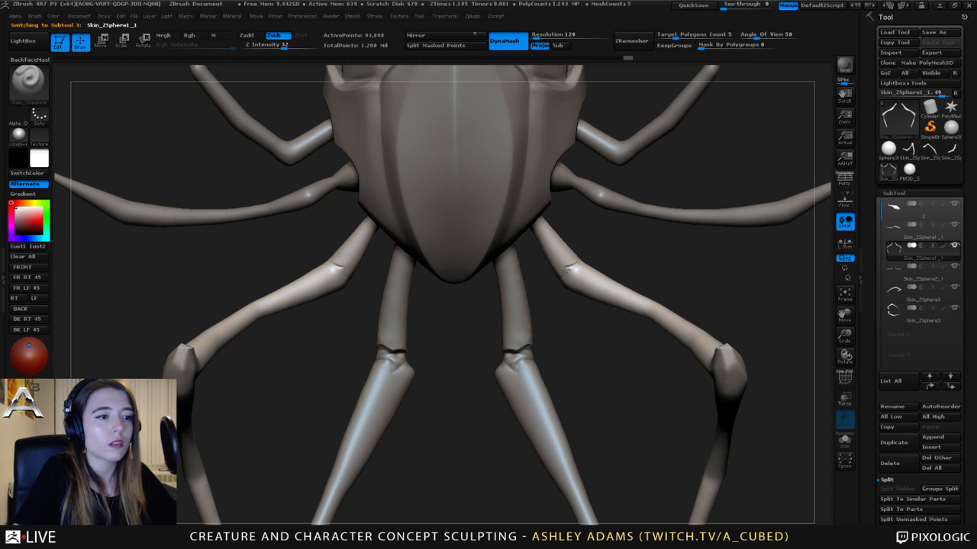
right_click_drag(579, 264, 568, 279)
key("shift")
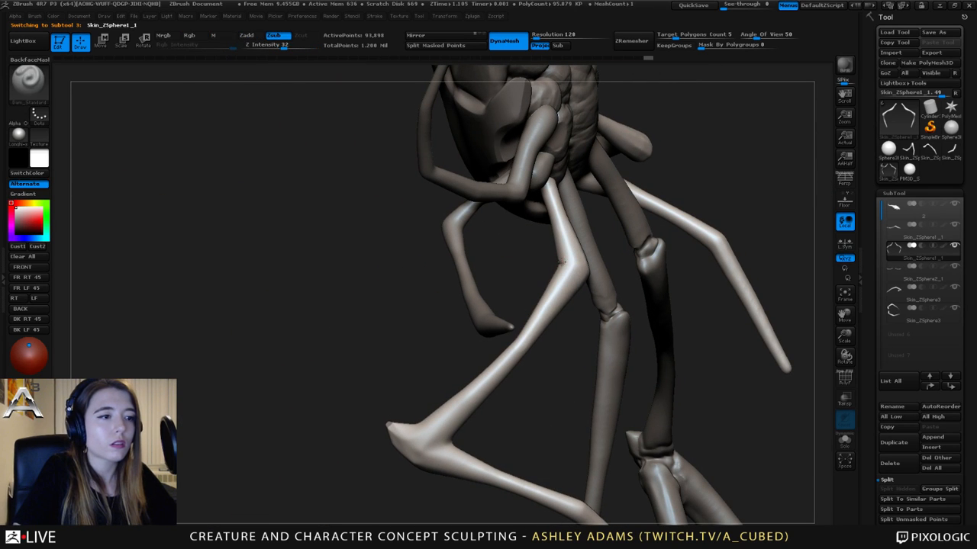
- Carve Dam_Standard creases around the outer knee and the lower joint of the Skin_ZSphere1_1 legs
mouse_move(573, 262)
right_mouse_down()
mouse_move(529, 255)
mouse_move(553, 267)
mouse_move(516, 269)
mouse_move(532, 274)
mouse_move(515, 263)
mouse_move(535, 258)
mouse_move(588, 278)
mouse_move(581, 254)
mouse_move(562, 273)
mouse_move(565, 285)
mouse_move(544, 272)
mouse_move(532, 243)
mouse_move(557, 292)
mouse_move(530, 229)
right_mouse_up()
key("space")
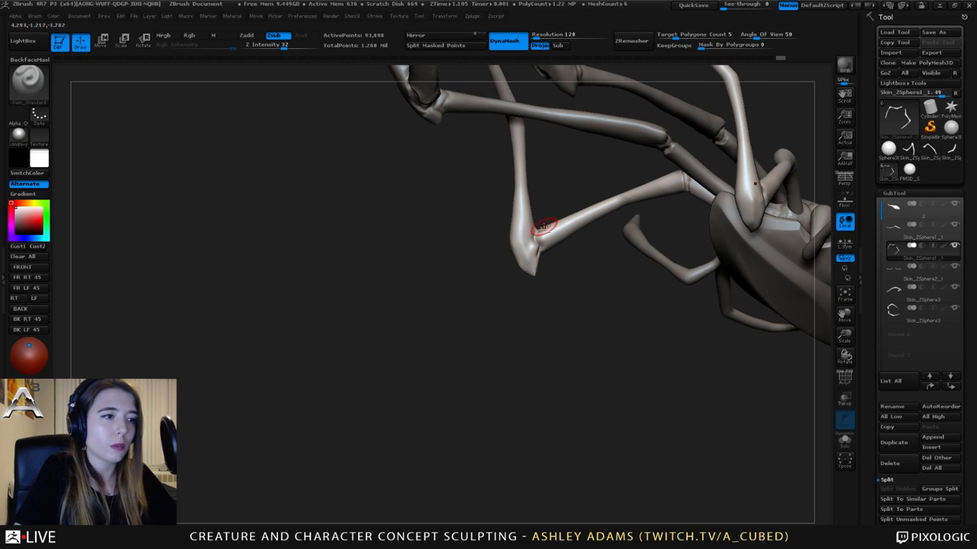
mouse_move(540, 243)
right_mouse_down()
mouse_move(536, 235)
mouse_move(527, 246)
mouse_move(543, 229)
right_mouse_up()
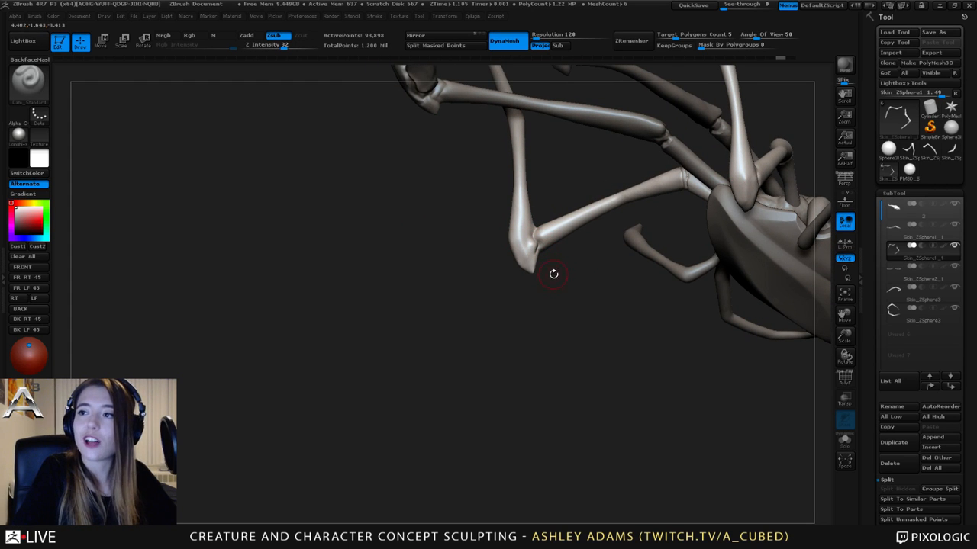
right_click_drag(553, 273, 487, 218)
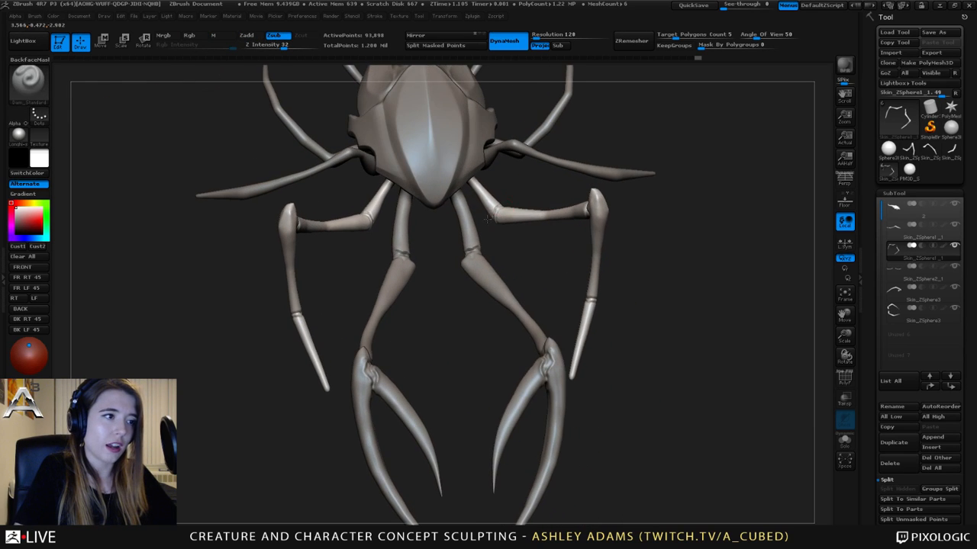
right_click_drag(568, 172, 519, 179)
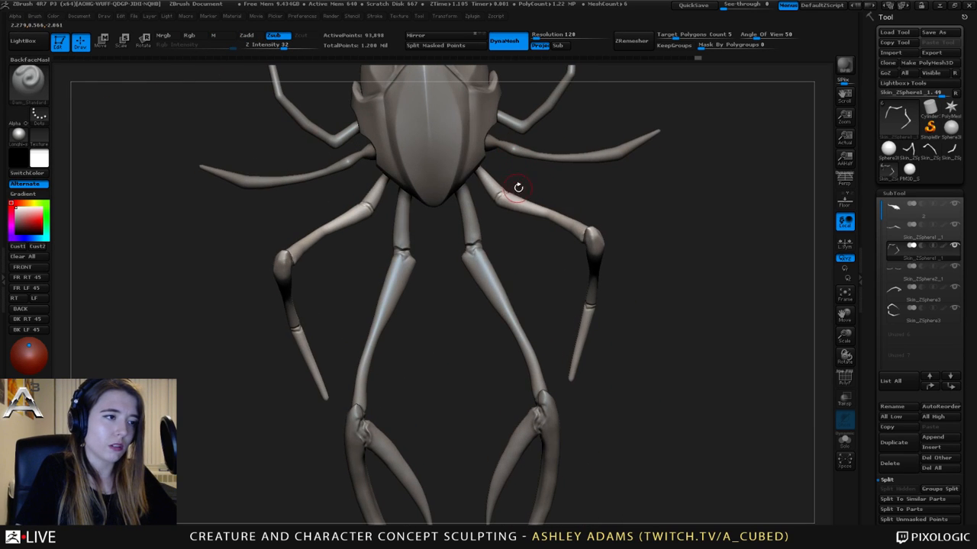
- Select the Skin_ZSphere3 leg pair just ahead of the rearmost legs and save the tool to disk
key("space")
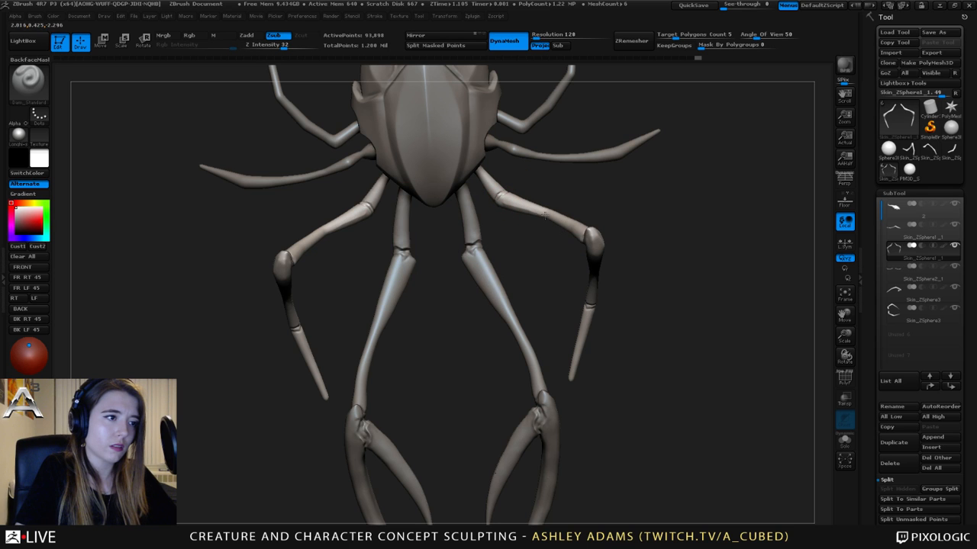
mouse_move(582, 227)
right_mouse_down()
mouse_move(500, 219)
mouse_move(458, 199)
mouse_move(443, 122)
mouse_move(439, 157)
mouse_move(447, 158)
mouse_move(412, 196)
mouse_move(396, 190)
mouse_move(418, 181)
mouse_move(414, 170)
mouse_move(417, 197)
mouse_move(437, 195)
mouse_move(412, 206)
mouse_move(421, 209)
mouse_move(373, 198)
mouse_move(440, 261)
mouse_move(433, 218)
mouse_move(392, 249)
mouse_move(404, 229)
mouse_move(401, 239)
mouse_move(321, 225)
mouse_move(405, 242)
mouse_move(399, 229)
mouse_move(391, 254)
mouse_move(441, 248)
mouse_move(414, 237)
mouse_move(413, 253)
mouse_move(510, 285)
mouse_move(468, 288)
mouse_move(458, 267)
mouse_move(395, 247)
mouse_move(465, 206)
mouse_move(514, 297)
right_mouse_up()
left_click(501, 219, "alt")
key("space")
key("space")
left_click(466, 206, "alt")
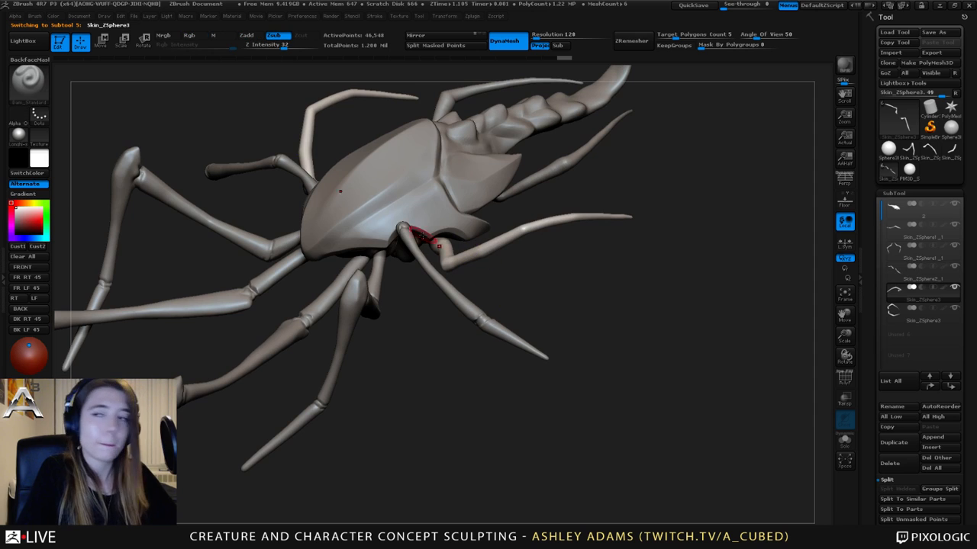
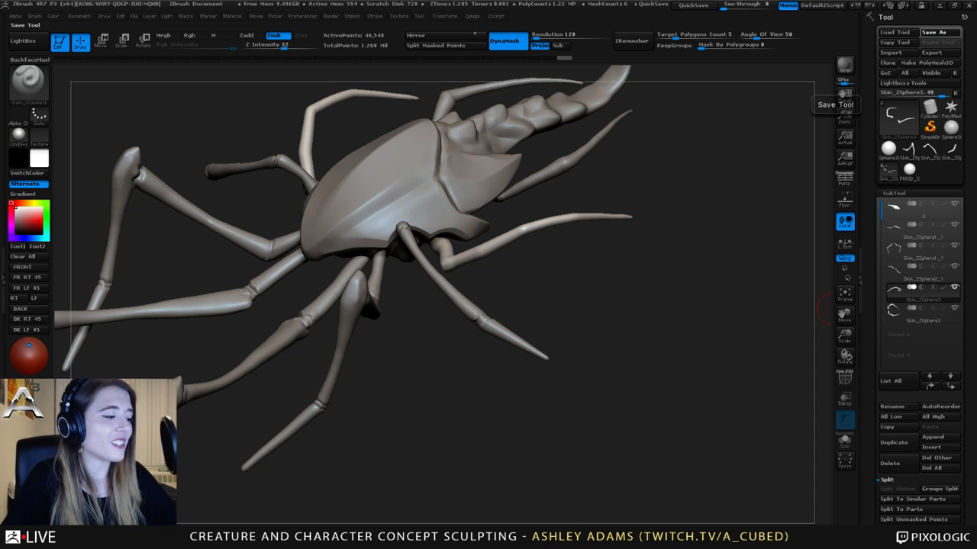
key("Return")
- Carve a Dam_Standard crease around the first knee of the selected Skin_ZSphere3 legs
mouse_move(461, 266)
left_mouse_down()
mouse_move(484, 257)
mouse_move(454, 244)
mouse_move(435, 273)
left_mouse_up()
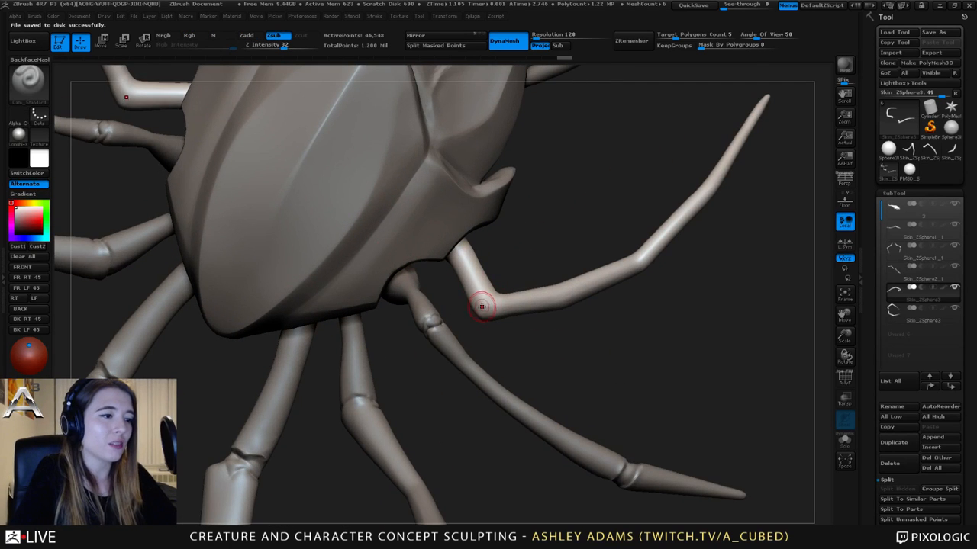
key("space")
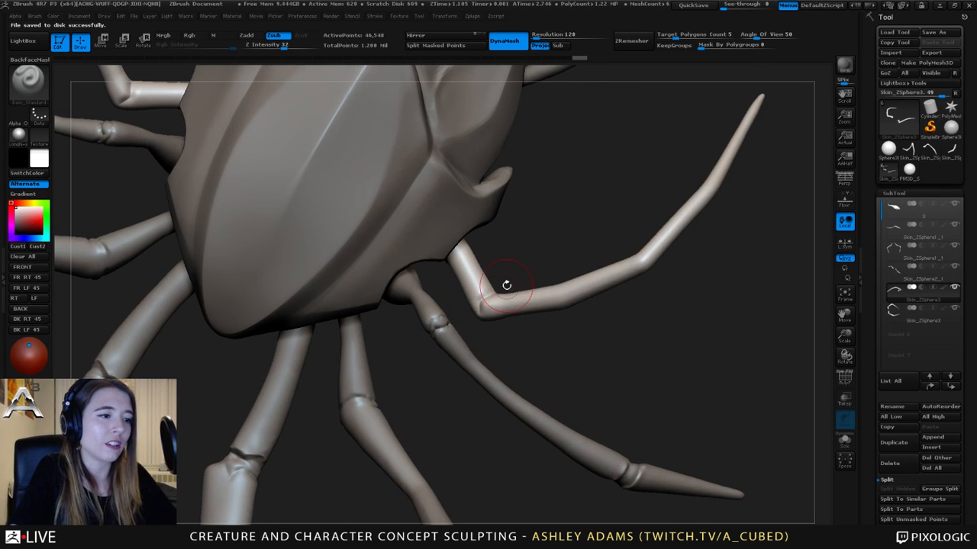
mouse_move(506, 283)
left_mouse_down()
mouse_move(485, 288)
mouse_move(496, 296)
left_mouse_up()
right_click_drag(498, 297, 486, 301)
left_click_drag(466, 303, 489, 300)
mouse_move(488, 301)
right_mouse_down()
mouse_move(450, 304)
mouse_move(436, 284)
mouse_move(578, 320)
mouse_move(587, 310)
mouse_move(506, 242)
right_mouse_up()
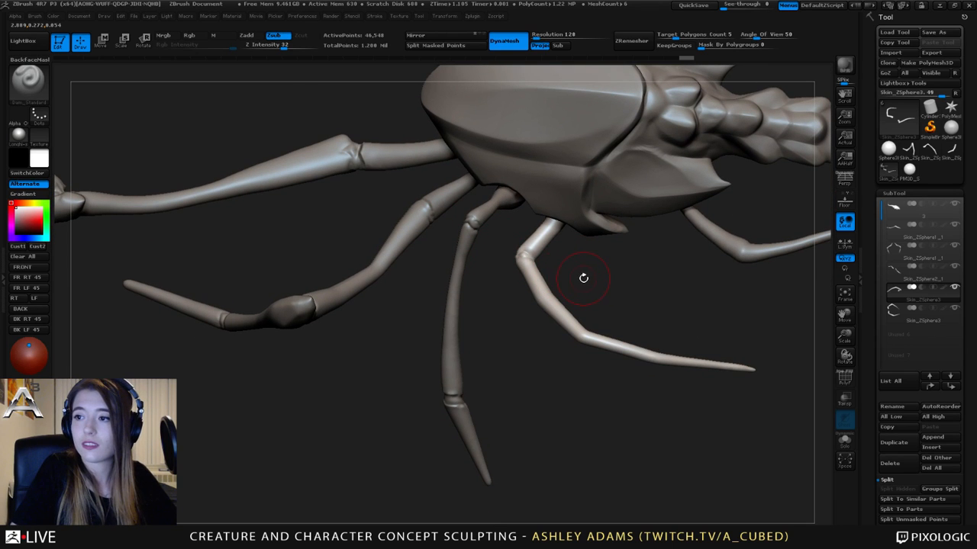
- Carve another crease around the second joint, farther out on the same Skin_ZSphere3 legs
mouse_move(545, 242)
right_mouse_down()
mouse_move(541, 277)
mouse_move(546, 271)
mouse_move(532, 284)
mouse_move(527, 277)
mouse_move(543, 298)
mouse_move(478, 288)
right_mouse_up()
right_click_drag(330, 281, 493, 347)
left_click_drag(484, 347, 491, 338)
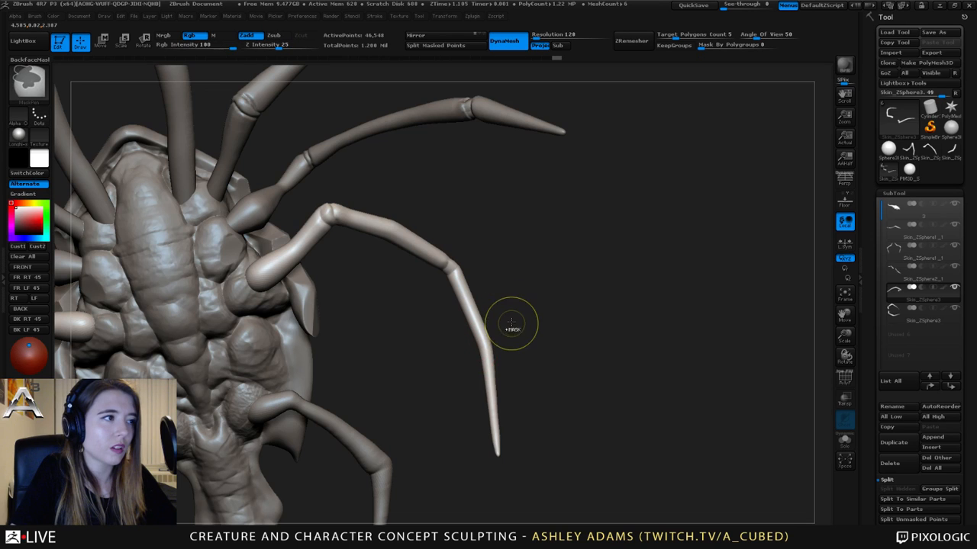
mouse_move(512, 322)
right_mouse_down("ctrl")
mouse_move(480, 276)
mouse_move(389, 268)
right_mouse_up("ctrl")
left_click_drag(412, 229, 405, 158)
left_click_drag(311, 152, 389, 263)
left_click_drag(479, 226, 613, 307)
- Select the Skin_ZSphere2_1 leg pair and carve a deep Dam_Standard crease around the joint nearest the body
left_click(482, 216, "alt")
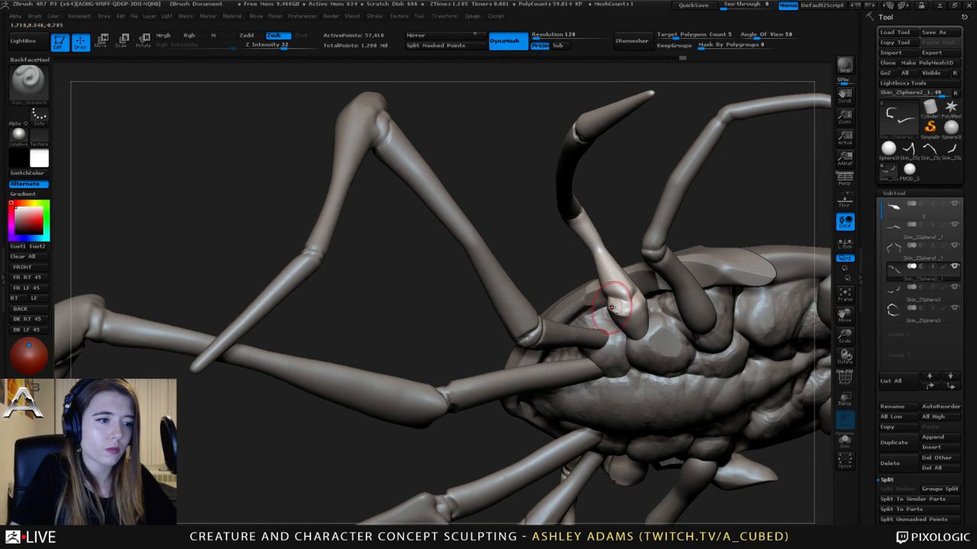
left_click_drag(611, 307, 635, 313)
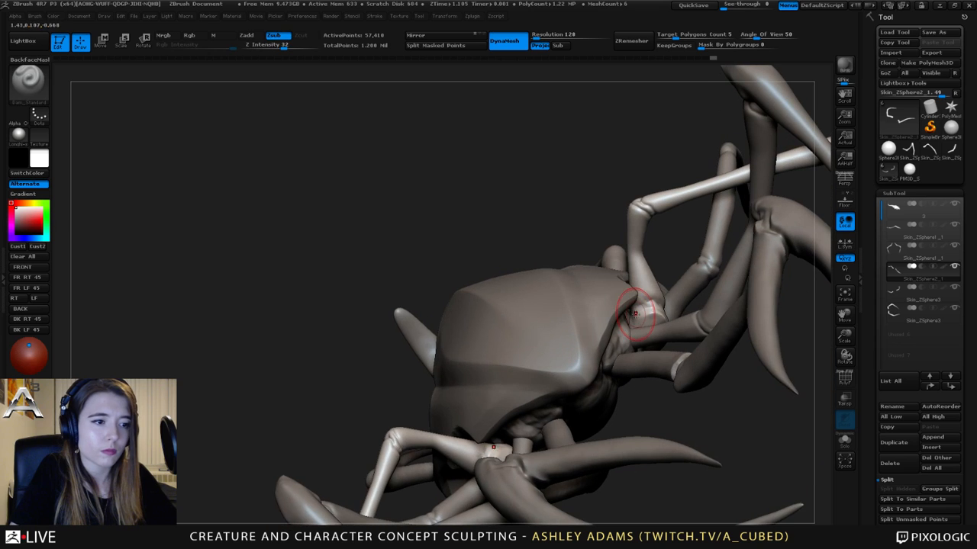
key("space")
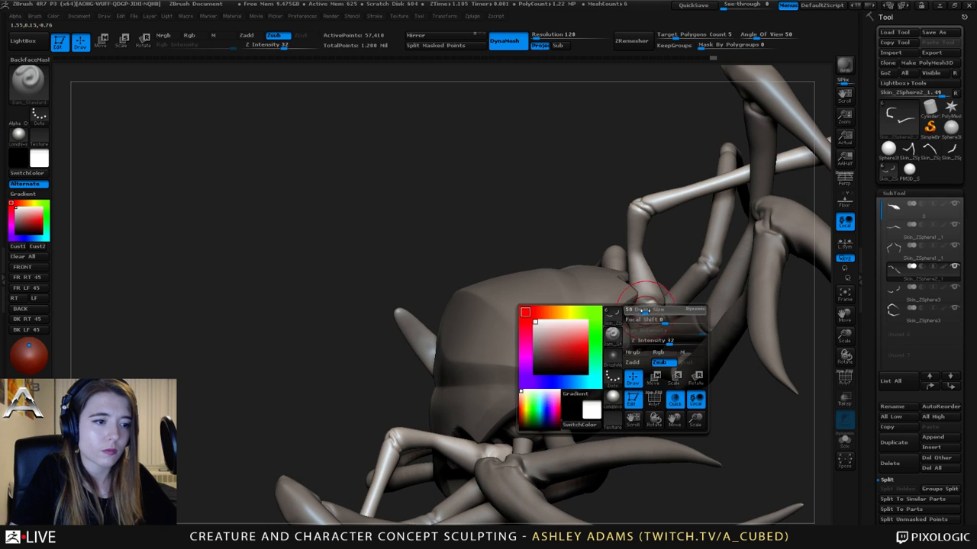
mouse_move(651, 307)
left_mouse_down()
mouse_move(638, 308)
mouse_move(665, 300)
mouse_move(655, 296)
mouse_move(705, 304)
mouse_move(712, 330)
mouse_move(686, 284)
left_mouse_up()
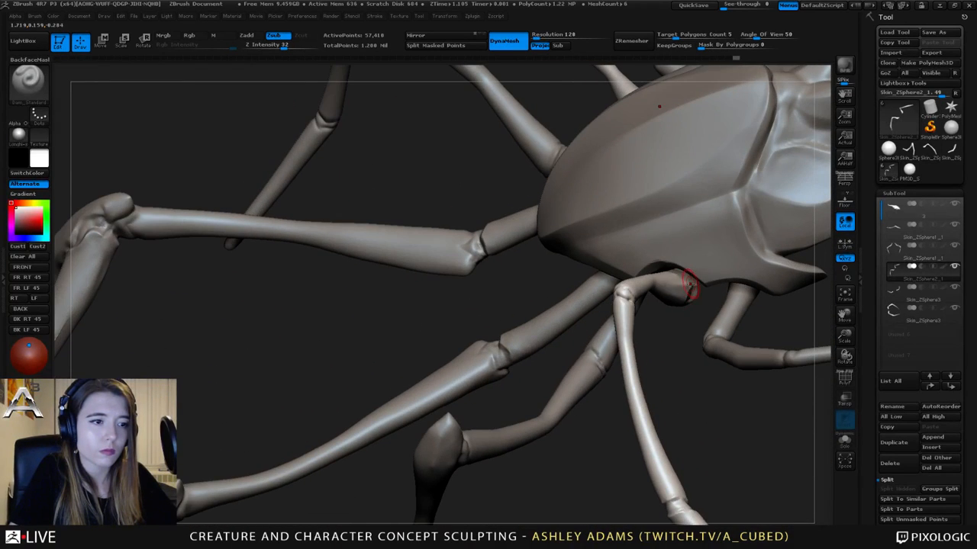
mouse_move(694, 326)
left_mouse_down()
mouse_move(517, 260)
mouse_move(627, 200)
mouse_move(586, 264)
mouse_move(611, 249)
left_mouse_up()
- Reselect the Skin_ZSphere3 leg pair ahead of the rearmost legs and reshape its body-side segment with the SnakeHook brush
left_click(586, 264, "alt")
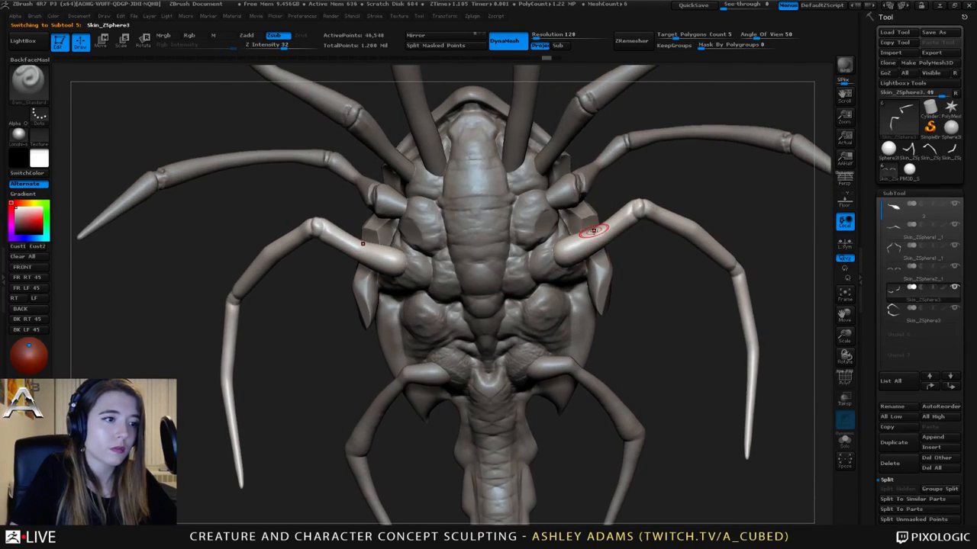
key("space")
left_click(614, 247)
key("f")
key("b")
key("d")
key("s")
mouse_move(683, 257)
left_mouse_down()
mouse_move(665, 243)
mouse_move(595, 252)
left_mouse_up()
key("space")
left_click_drag(512, 229, 617, 275, "alt")
key("b")
key("s")
key("h")
key("space")
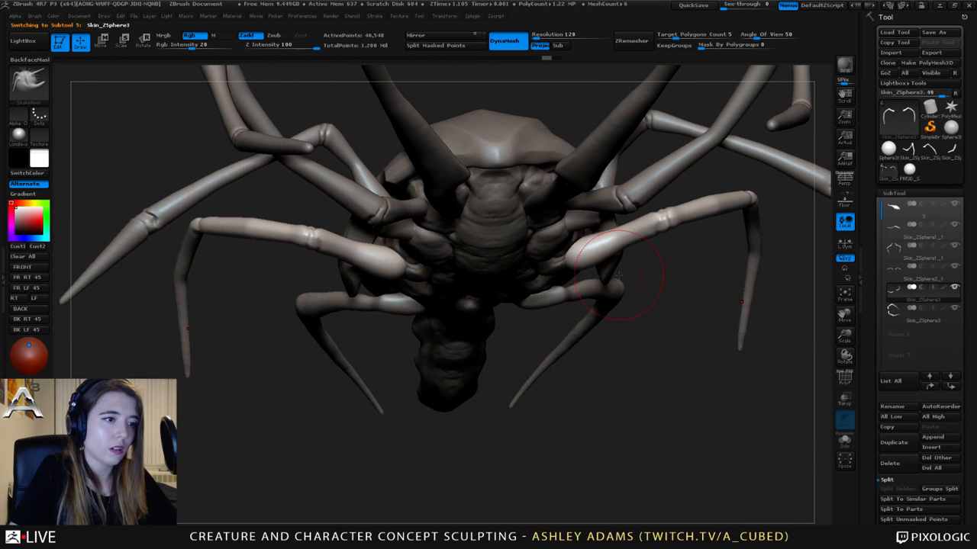
mouse_move(603, 235)
left_mouse_down()
mouse_move(588, 264)
mouse_move(615, 240)
left_mouse_up()
left_click_drag(626, 344, 794, 347)
left_click_drag(620, 238, 644, 242)
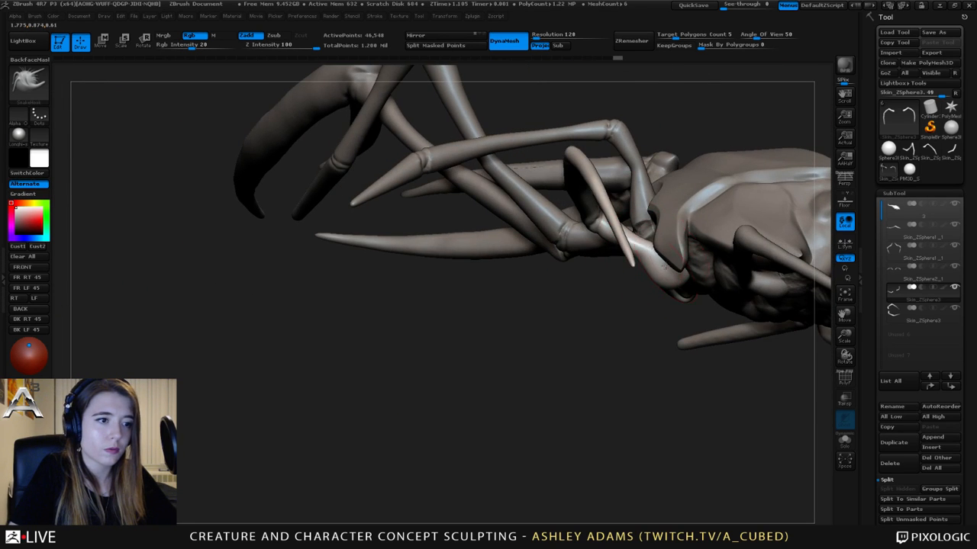
mouse_move(682, 271)
left_mouse_down()
mouse_move(687, 259)
mouse_move(702, 290)
mouse_move(631, 279)
left_mouse_up()
- Pull the body end of the Skin_ZSphere3 legs into a rounded bulb with SnakeHook and smooth the segment up to the knee
key("b")
key("d")
key("s")
key("space")
key("space")
key("b")
key("s")
key("h")
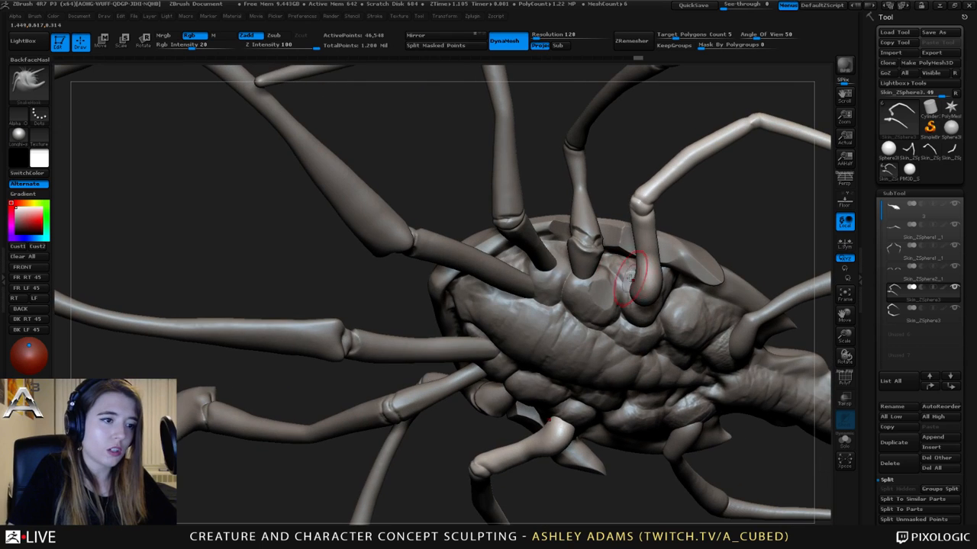
left_click_drag(543, 435, 549, 421)
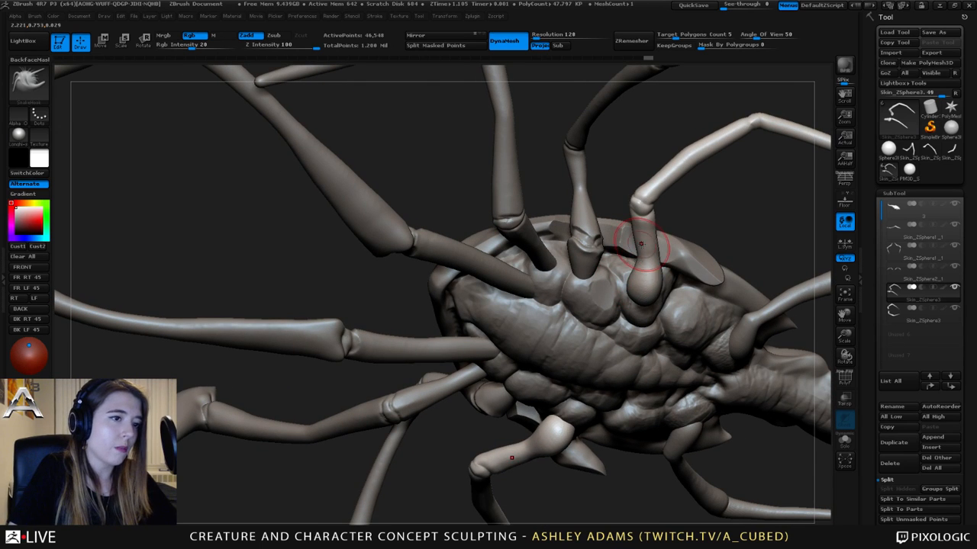
left_click_drag(641, 245, 639, 236)
key("space")
key("shift")
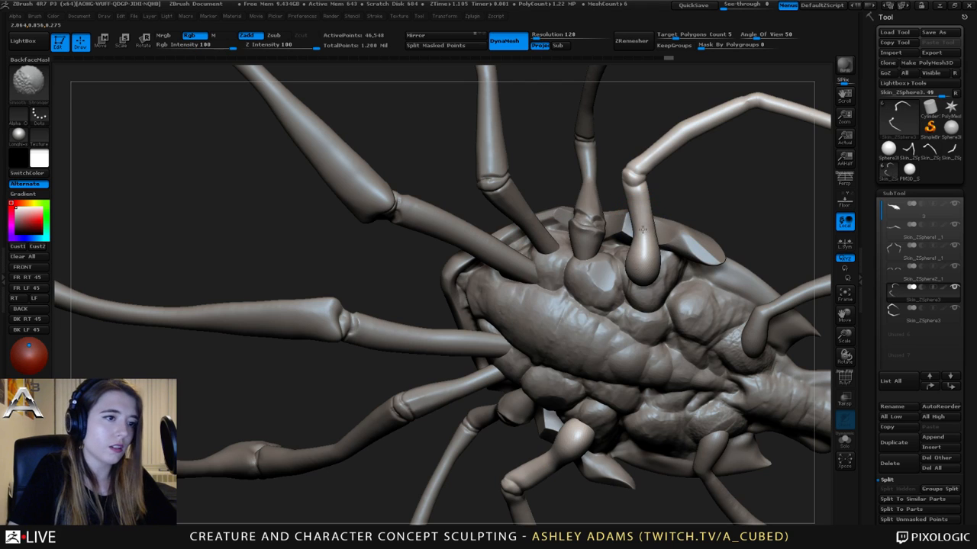
mouse_move(638, 205)
left_mouse_down("shift")
mouse_move(641, 225)
mouse_move(671, 244)
mouse_move(580, 206)
mouse_move(630, 225)
left_mouse_up("shift")
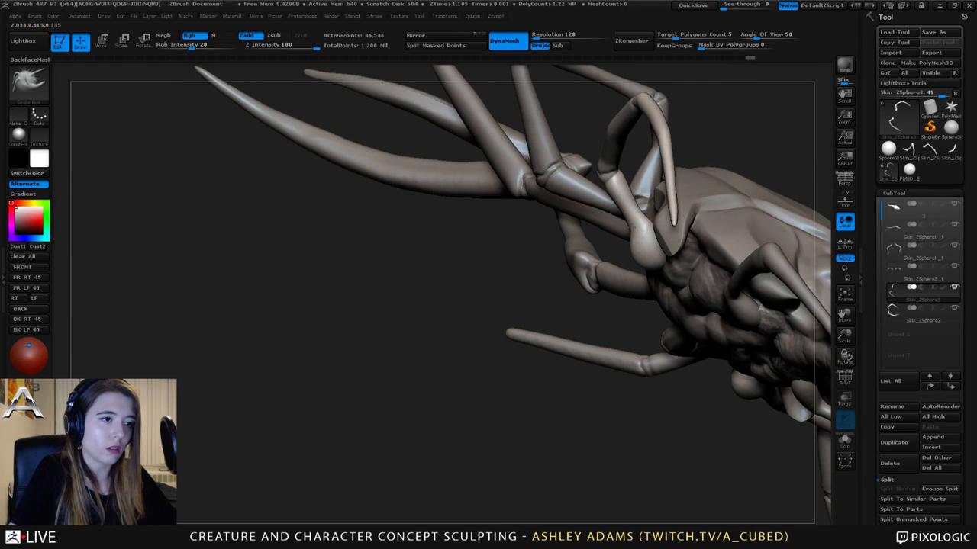
- Carve a Dam_Standard crease between the bulb and the leg segment and adjust the joint's shape with SnakeHook
mouse_move(644, 262)
left_mouse_down()
mouse_move(672, 264)
mouse_move(618, 243)
mouse_move(666, 251)
mouse_move(675, 238)
mouse_move(661, 236)
mouse_move(654, 214)
mouse_move(674, 228)
mouse_move(661, 225)
mouse_move(673, 242)
mouse_move(699, 225)
mouse_move(688, 219)
mouse_move(684, 230)
left_mouse_up()
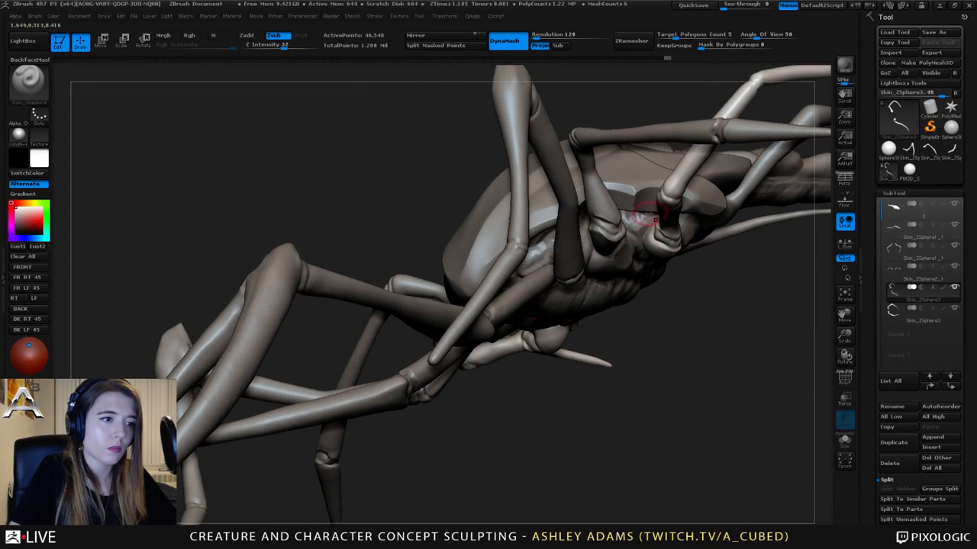
mouse_move(649, 214)
right_mouse_down("ctrl")
mouse_move(639, 190)
mouse_move(654, 224)
right_mouse_up("ctrl")
key("b")
key("s")
key("h")
key("space")
left_click_drag(654, 225, 691, 237)
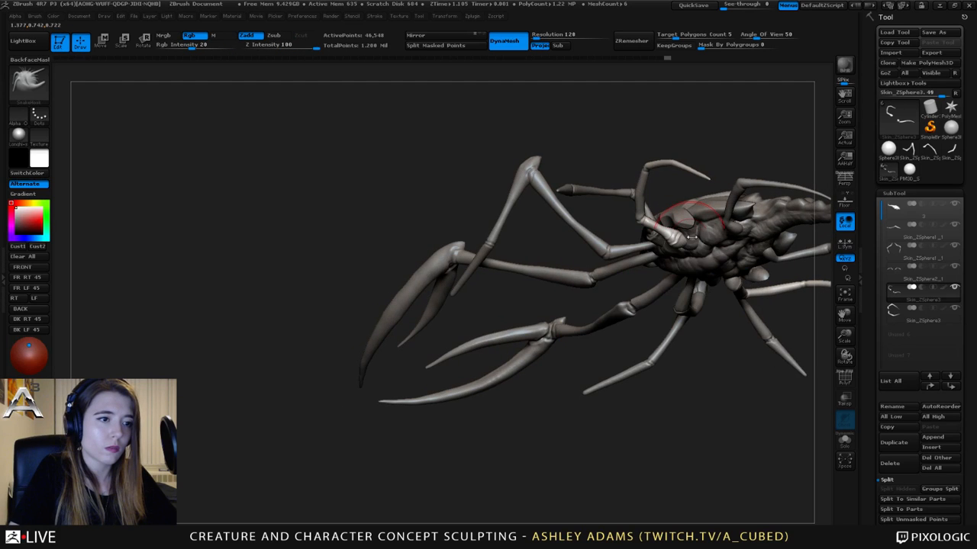
mouse_move(691, 237)
right_mouse_down("ctrl")
mouse_move(691, 259)
mouse_move(690, 249)
right_mouse_up("ctrl")
key("space")
left_click_drag(690, 249, 682, 249)
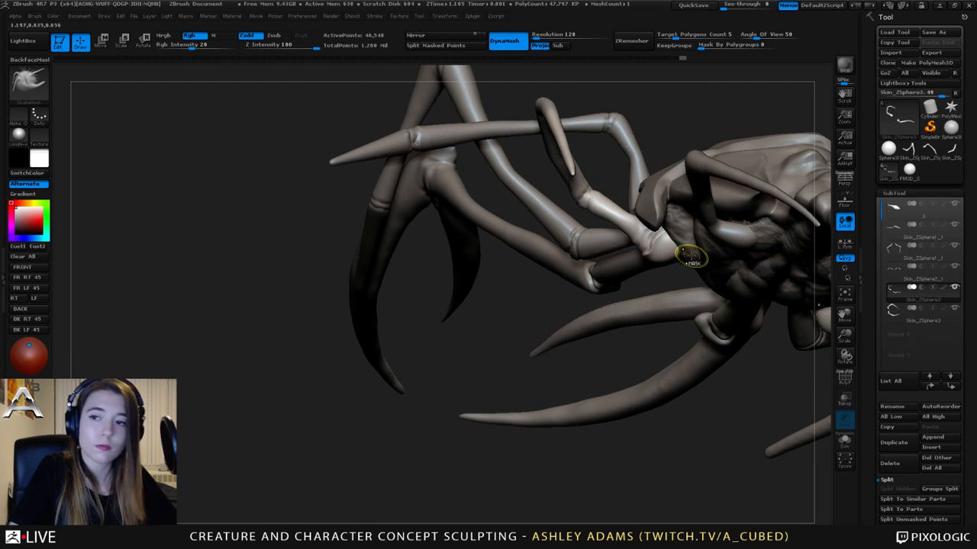
- Smooth the Skin_ZSphere3 leg segment beyond the first knee and thicken it with the Inflat brush at Z Intensity 5
right_click_drag(687, 255, 444, 145)
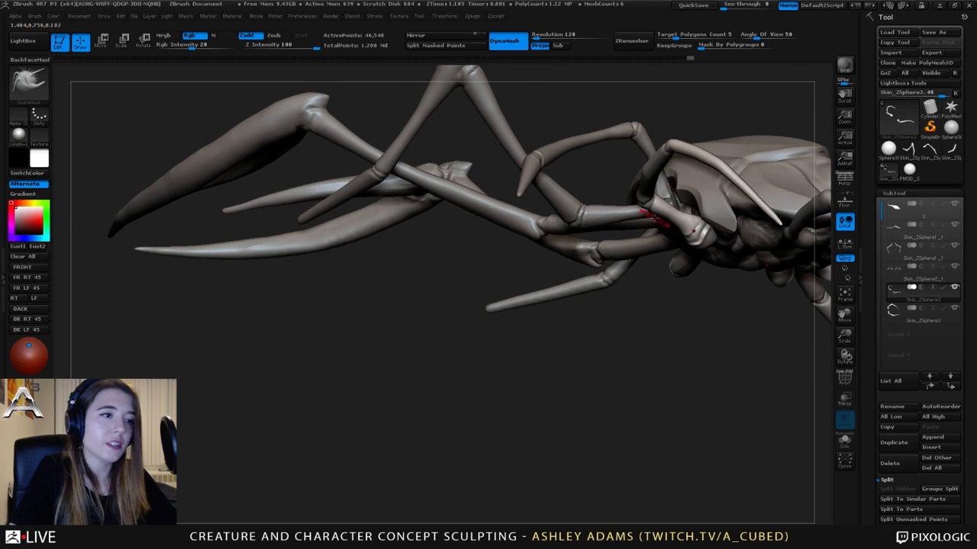
key("space")
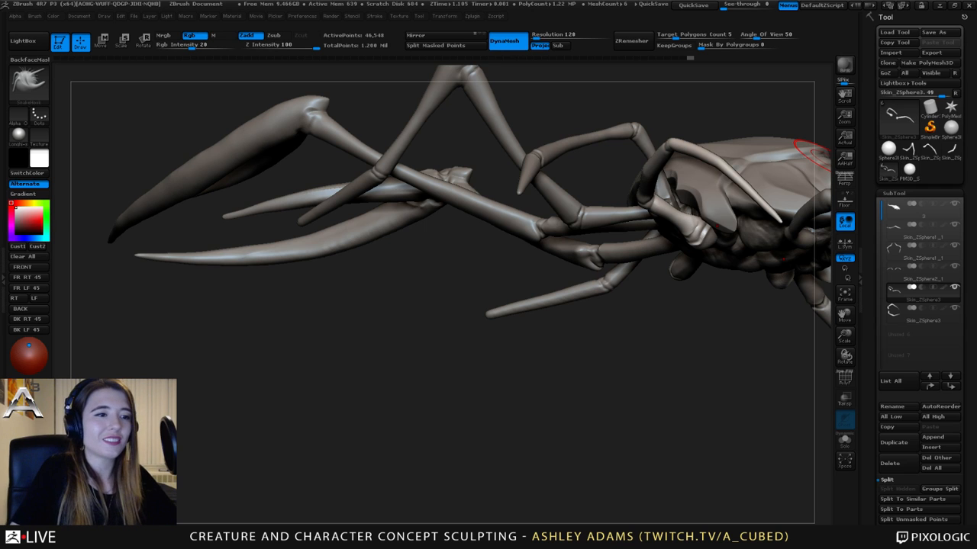
mouse_move(811, 150)
left_mouse_down()
mouse_move(664, 267)
mouse_move(810, 227)
left_mouse_up()
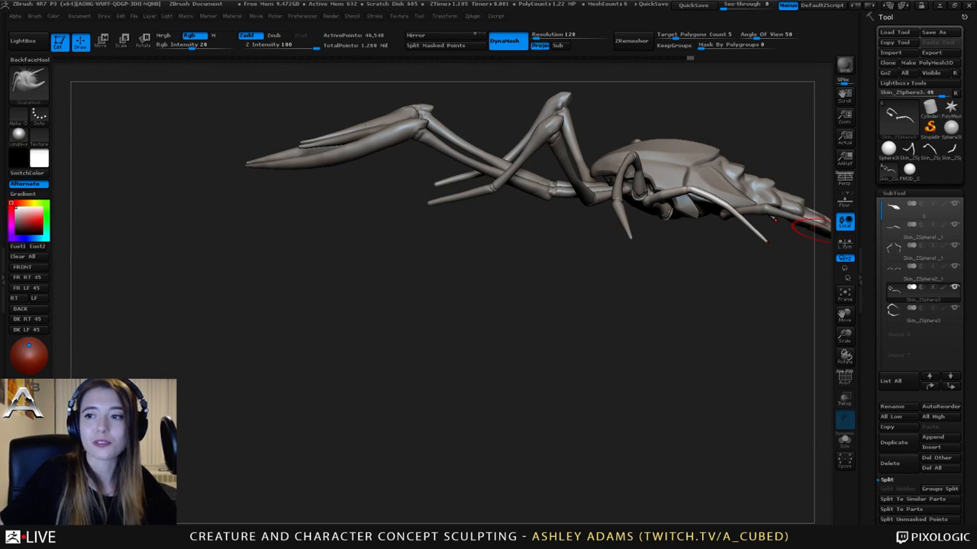
mouse_move(811, 227)
left_mouse_down()
mouse_move(710, 217)
mouse_move(622, 239)
mouse_move(595, 218)
mouse_move(453, 283)
mouse_move(475, 272)
left_mouse_up()
key("space")
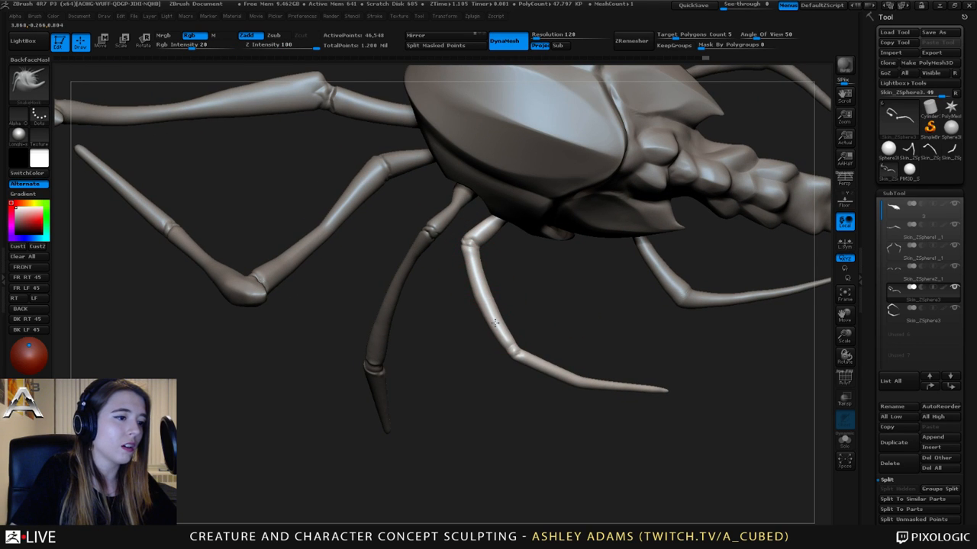
key("shift")
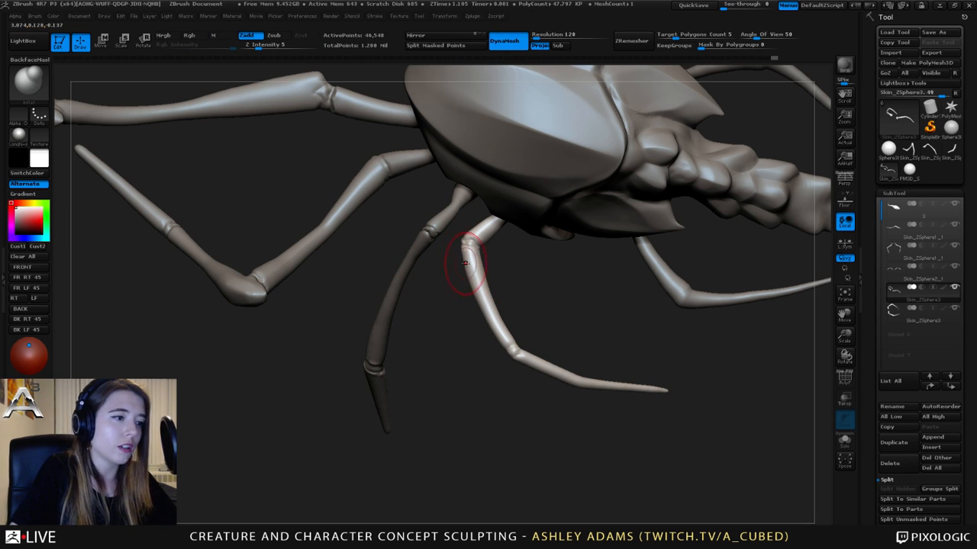
key("shift")
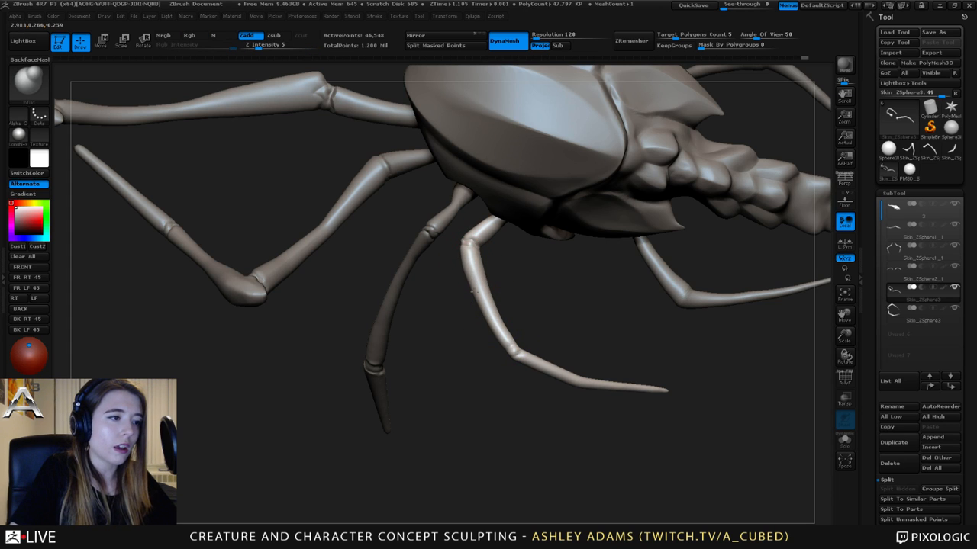
mouse_move(471, 272)
left_mouse_down()
mouse_move(491, 219)
mouse_move(504, 300)
mouse_move(550, 299)
mouse_move(523, 251)
mouse_move(554, 258)
mouse_move(571, 246)
left_mouse_up()
key("shift")
- Select the rearmost Skin_ZSphere3 leg pair and refine the curve of its outer segment with the SnakeHook brush
left_click(555, 250, "alt")
key("space")
left_click_drag(590, 211, 515, 281)
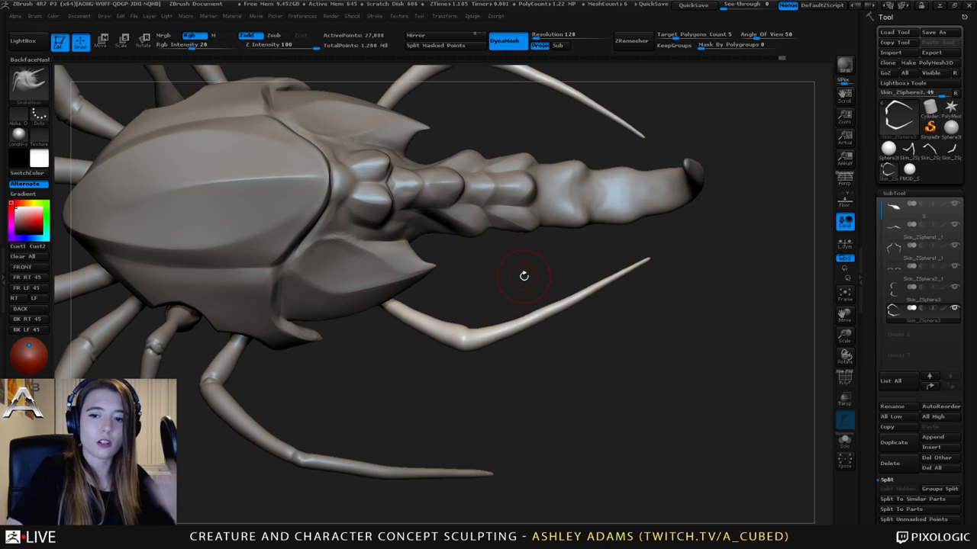
mouse_move(505, 255)
left_mouse_down()
mouse_move(492, 262)
mouse_move(521, 234)
mouse_move(514, 226)
left_mouse_up()
key("space")
left_click(458, 297)
left_click_drag(591, 226, 565, 231)
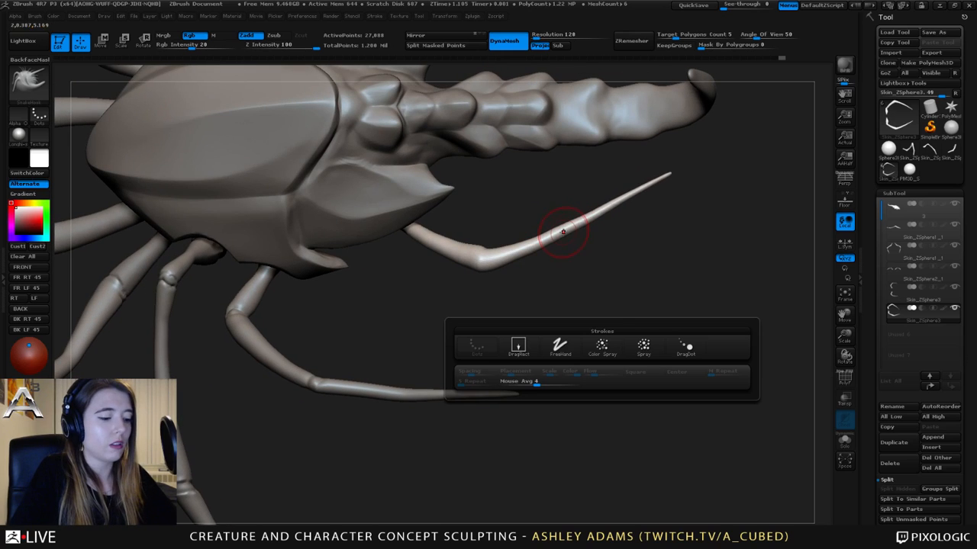
right_click_drag(580, 210, 580, 200)
- Subdivide the rearmost leg pair and carve a Dam_Standard crease around its knee
key("b")
key("b")
key("l")
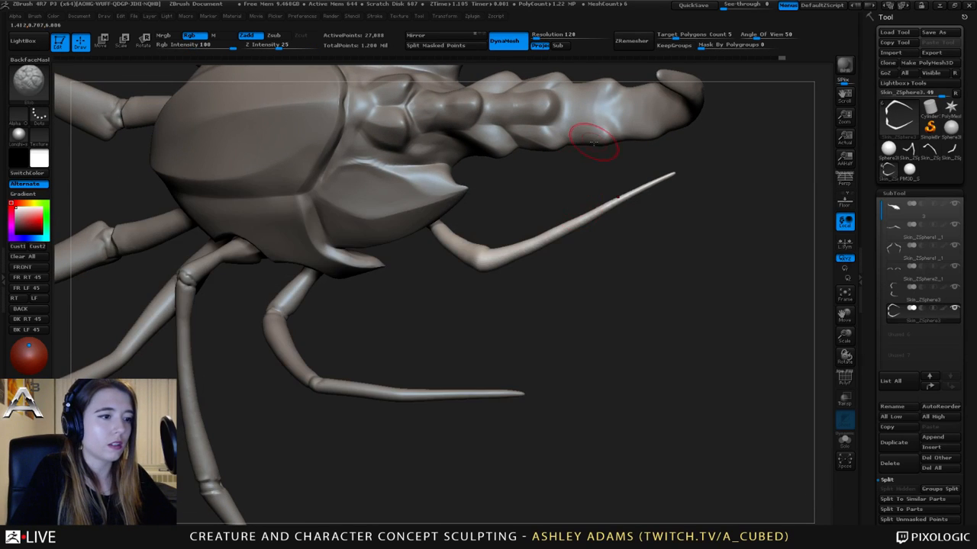
right_click_drag(497, 255, 516, 249)
right_click_drag(465, 207, 484, 252)
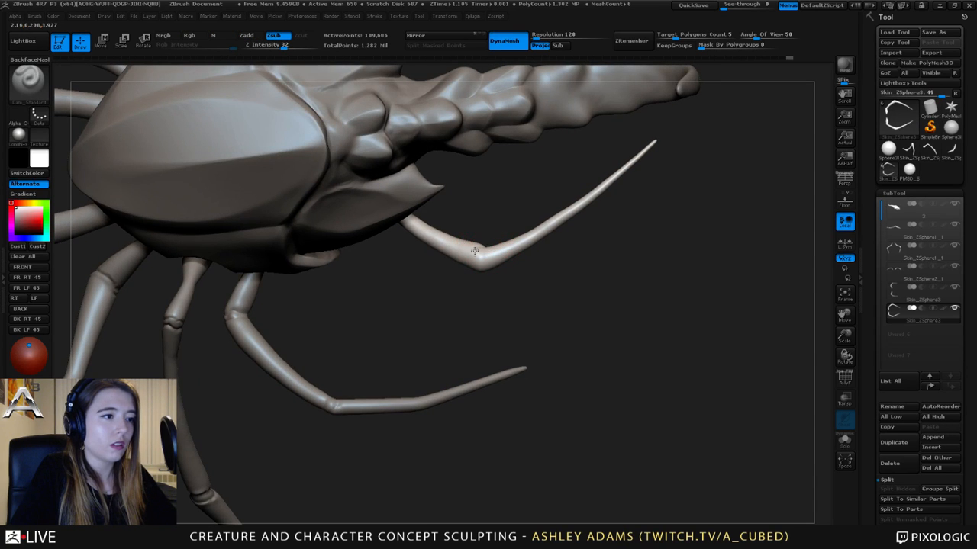
mouse_move(473, 263)
left_mouse_down("shift")
mouse_move(488, 255)
mouse_move(481, 244)
left_mouse_up("shift")
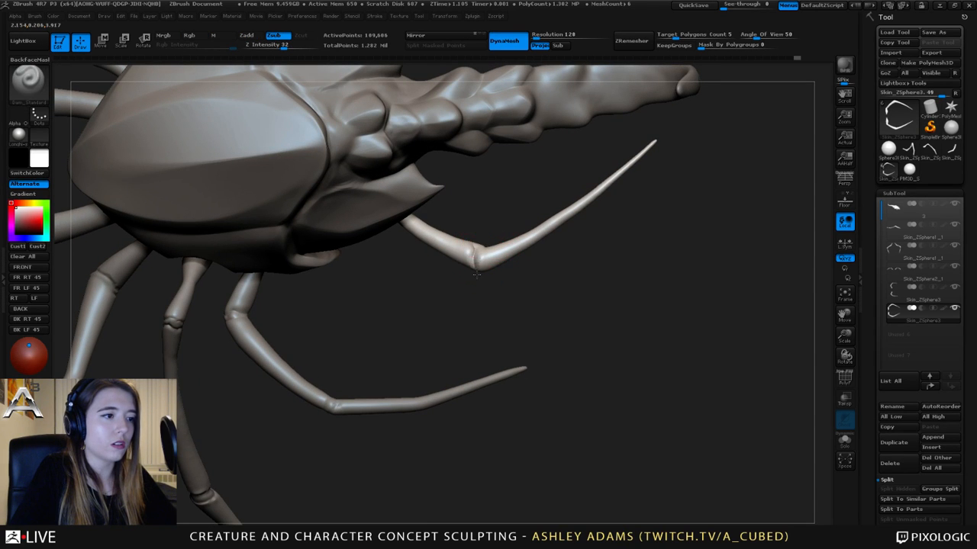
- Continue the knee crease around the underside of the rearmost legs and carve a second crease at the joint near the body
mouse_move(476, 274)
right_mouse_down()
mouse_move(472, 223)
mouse_move(488, 246)
mouse_move(471, 194)
mouse_move(492, 182)
right_mouse_up()
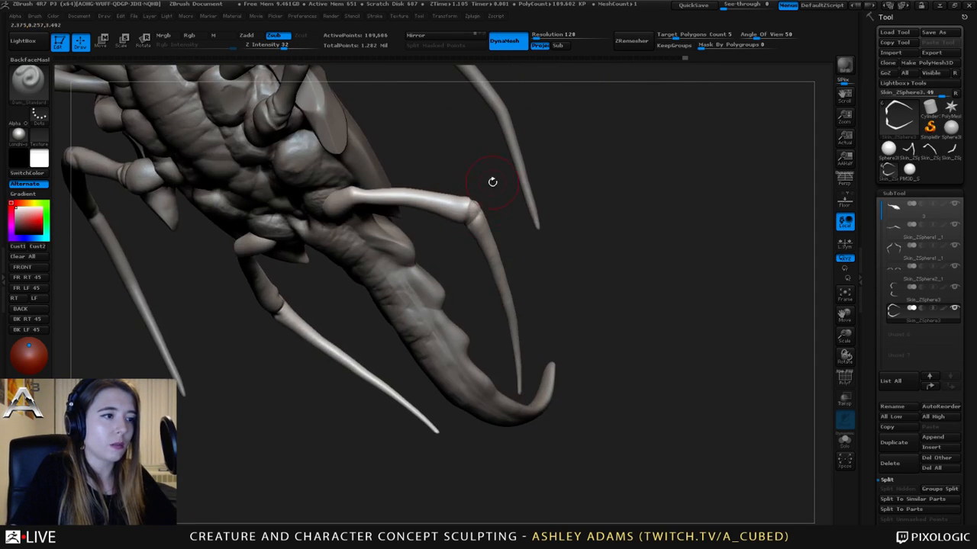
right_click_drag(456, 224, 489, 209)
mouse_move(501, 225)
left_mouse_down()
mouse_move(488, 229)
mouse_move(494, 222)
mouse_move(484, 218)
mouse_move(497, 207)
mouse_move(481, 216)
mouse_move(519, 248)
mouse_move(527, 177)
mouse_move(465, 214)
mouse_move(484, 202)
mouse_move(509, 245)
mouse_move(486, 212)
mouse_move(489, 229)
mouse_move(497, 210)
mouse_move(515, 219)
mouse_move(506, 216)
mouse_move(525, 211)
mouse_move(537, 263)
mouse_move(562, 233)
mouse_move(530, 218)
mouse_move(572, 242)
mouse_move(562, 220)
mouse_move(579, 216)
mouse_move(587, 240)
mouse_move(593, 197)
mouse_move(607, 242)
mouse_move(604, 233)
mouse_move(614, 233)
mouse_move(589, 267)
mouse_move(595, 252)
mouse_move(593, 294)
mouse_move(556, 338)
mouse_move(564, 263)
mouse_move(608, 276)
left_mouse_up()
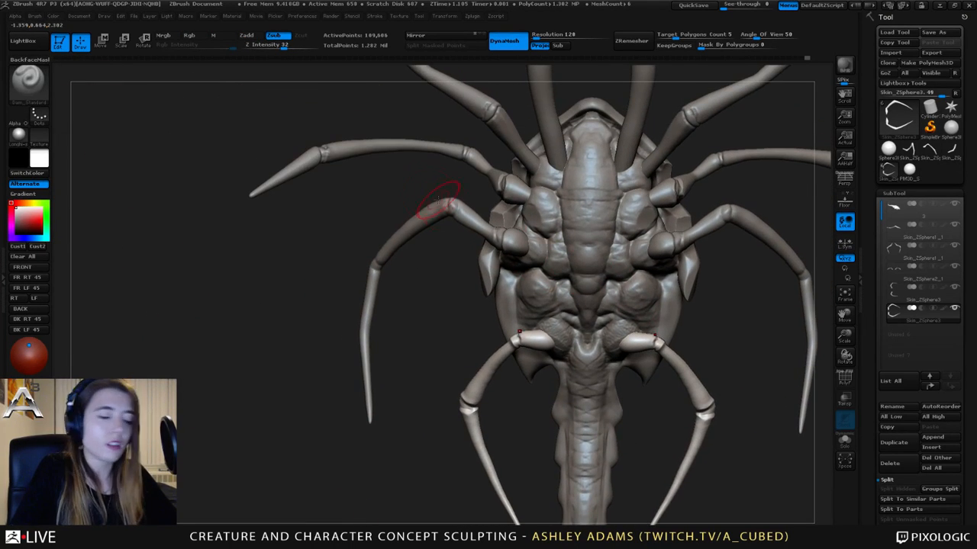
left_click_drag(504, 218, 563, 229)
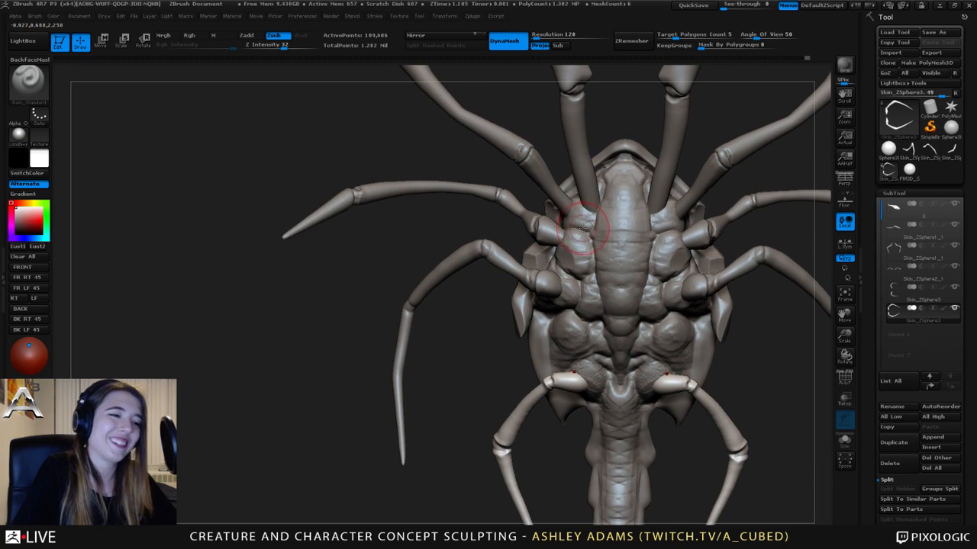
- Reshape and smooth the outer segments of the rearmost leg pair with the SnakeHook brush
left_click_drag(493, 230, 542, 238)
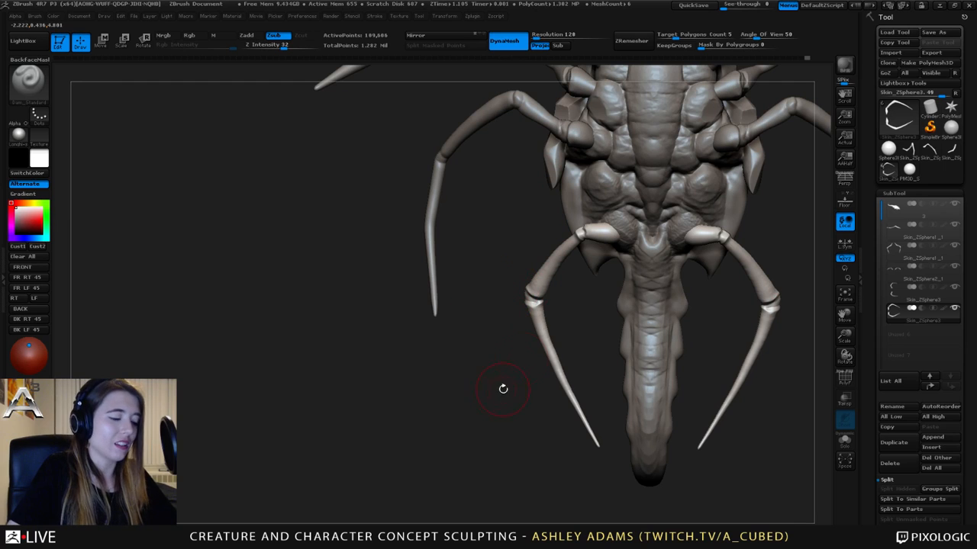
key("space")
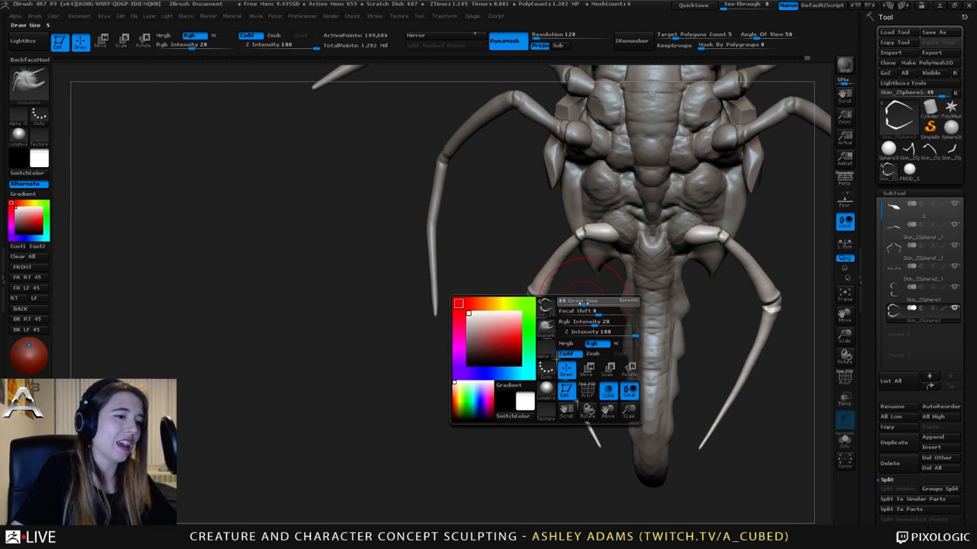
mouse_move(580, 301)
left_mouse_down()
mouse_move(564, 347)
mouse_move(556, 325)
left_mouse_up()
key("space")
key("shift")
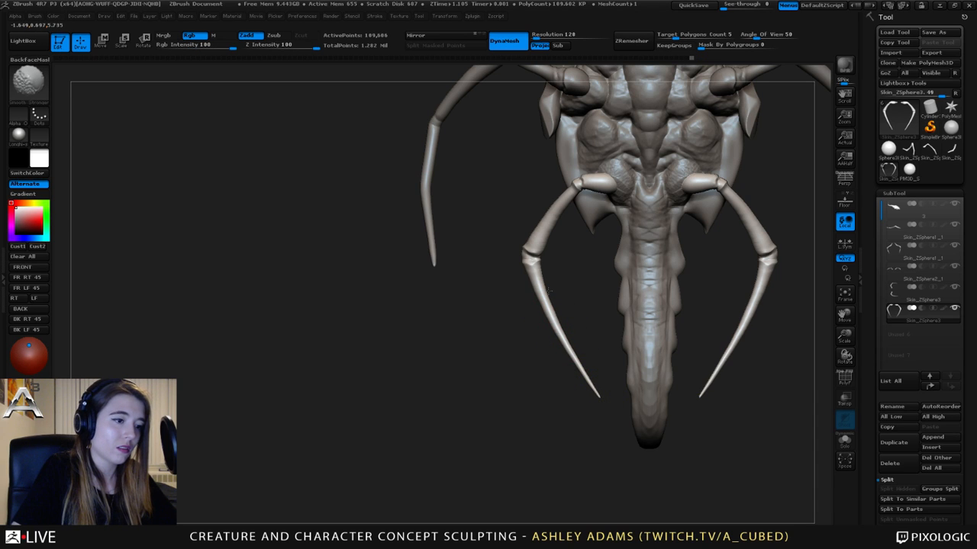
left_click_drag(563, 323, 652, 175)
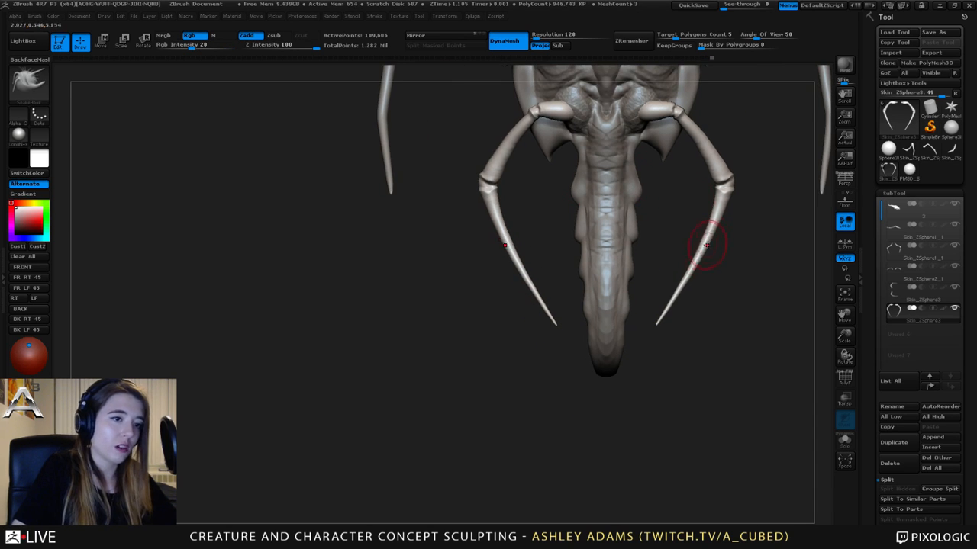
key("space")
left_click_drag(704, 177, 670, 220)
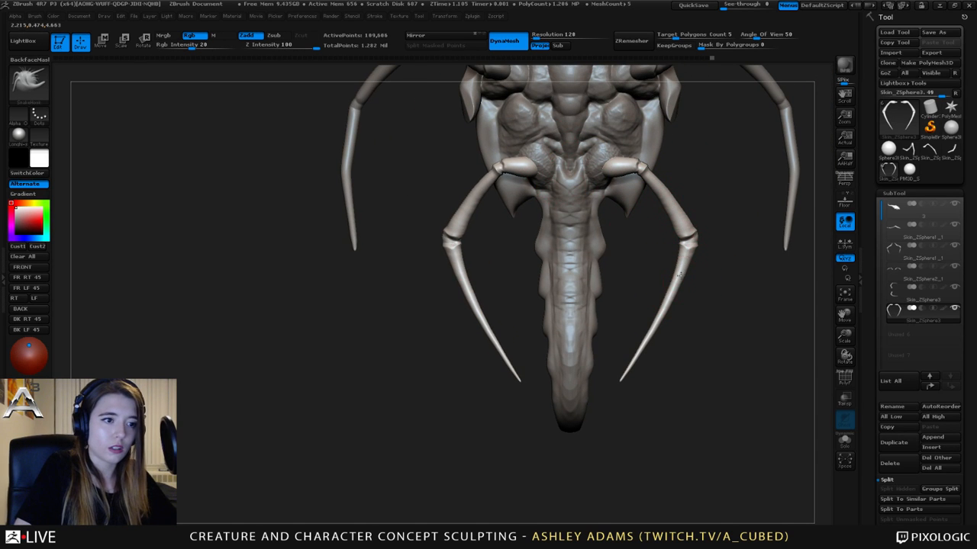
mouse_move(645, 345)
left_mouse_down()
mouse_move(654, 379)
mouse_move(621, 250)
mouse_move(603, 248)
mouse_move(610, 196)
left_mouse_up()
- Select the main body subtool and build up the face beneath the shell's front edge with the ClayBuildup brush
left_click(639, 328, "alt")
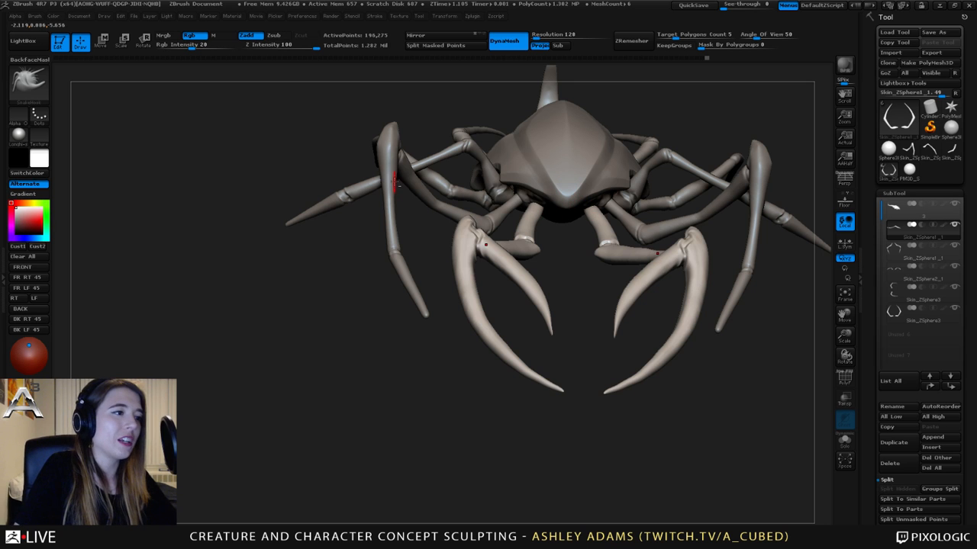
left_click(395, 183, "alt")
right_click(395, 183)
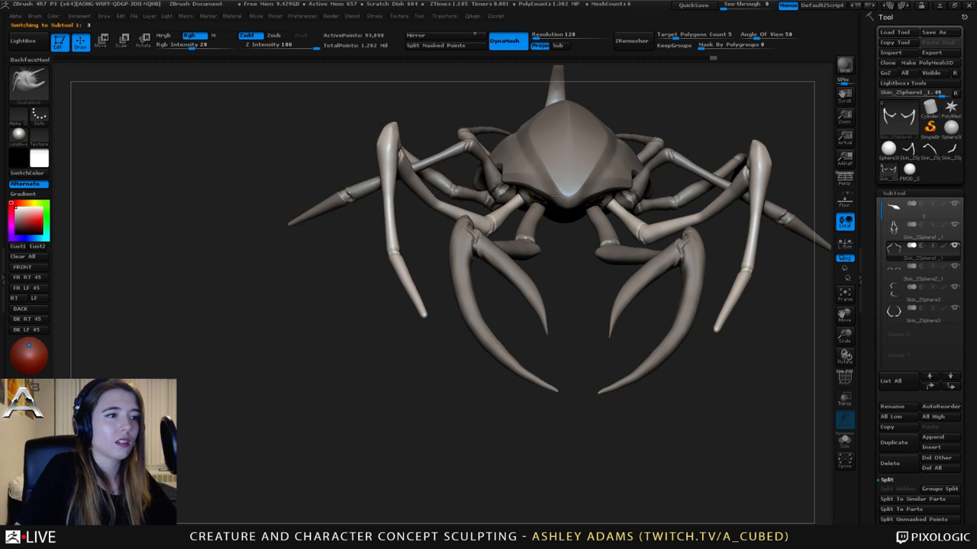
right_click_drag(556, 193, 548, 157)
right_click(560, 191)
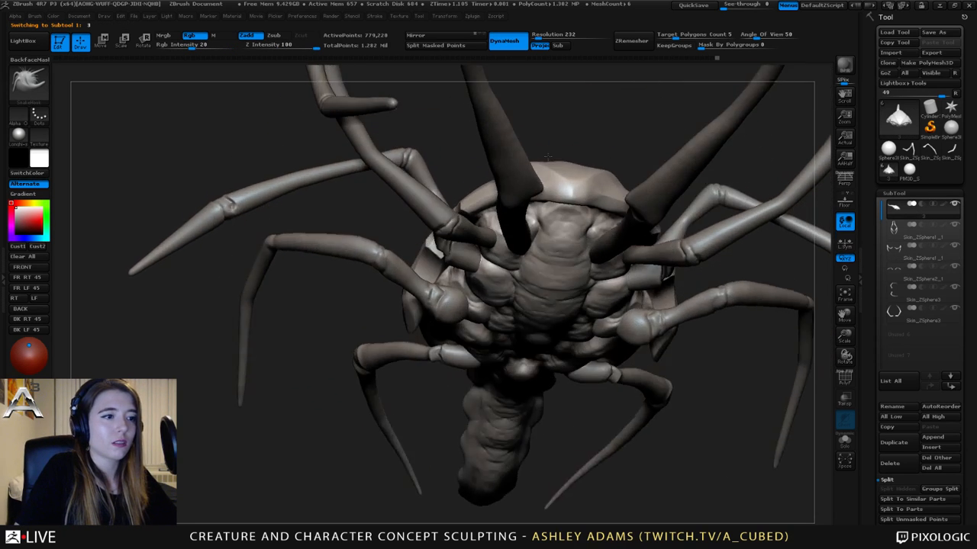
left_click_drag(548, 157, 587, 214)
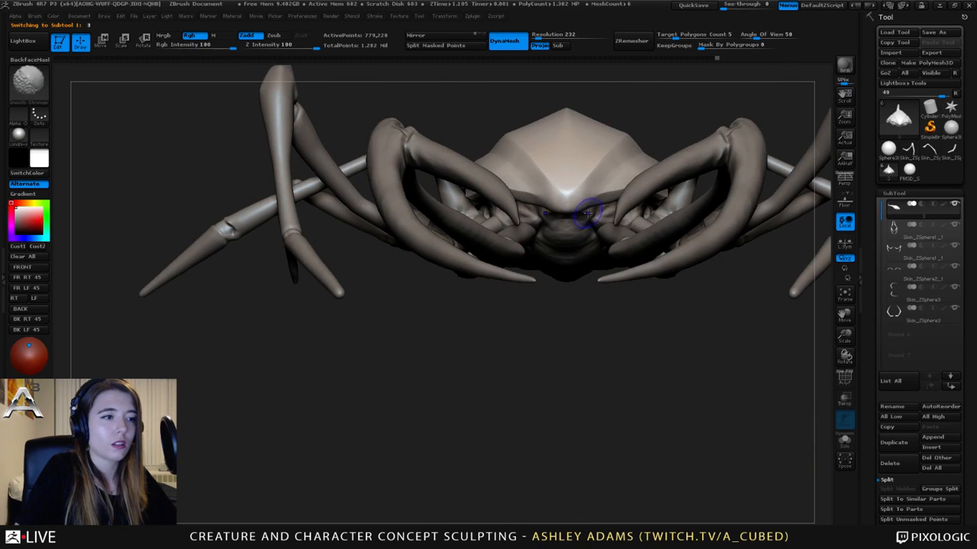
right_click(588, 214)
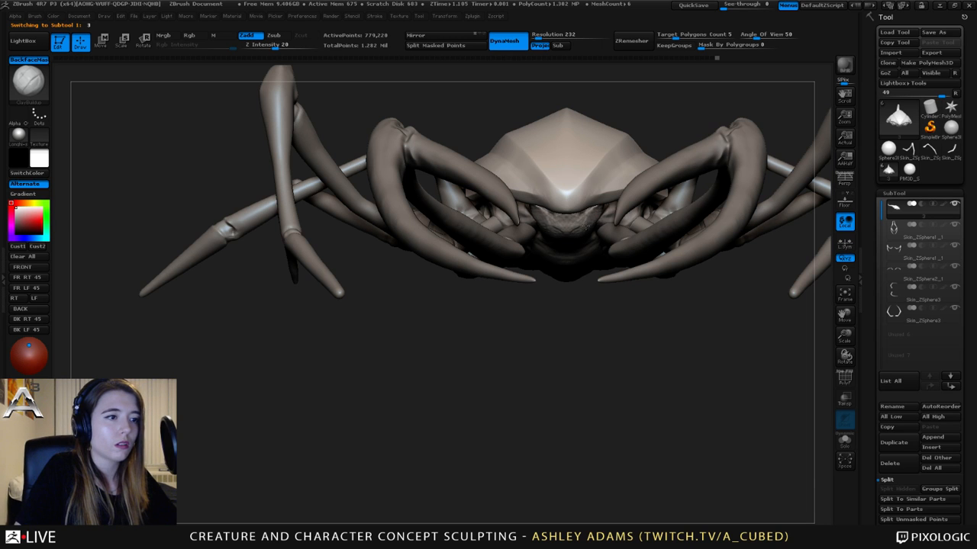
left_click_drag(580, 221, 558, 280)
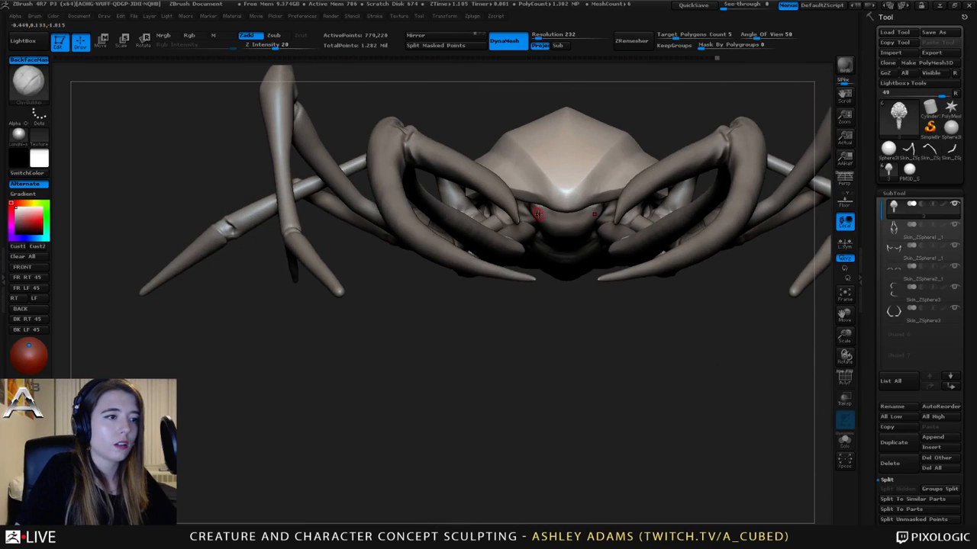
mouse_move(538, 214)
left_mouse_down()
mouse_move(560, 223)
mouse_move(536, 211)
left_mouse_up()
- Pull a pair of small curved fangs out of the face with the SnakeHook brush and smooth them
key("space")
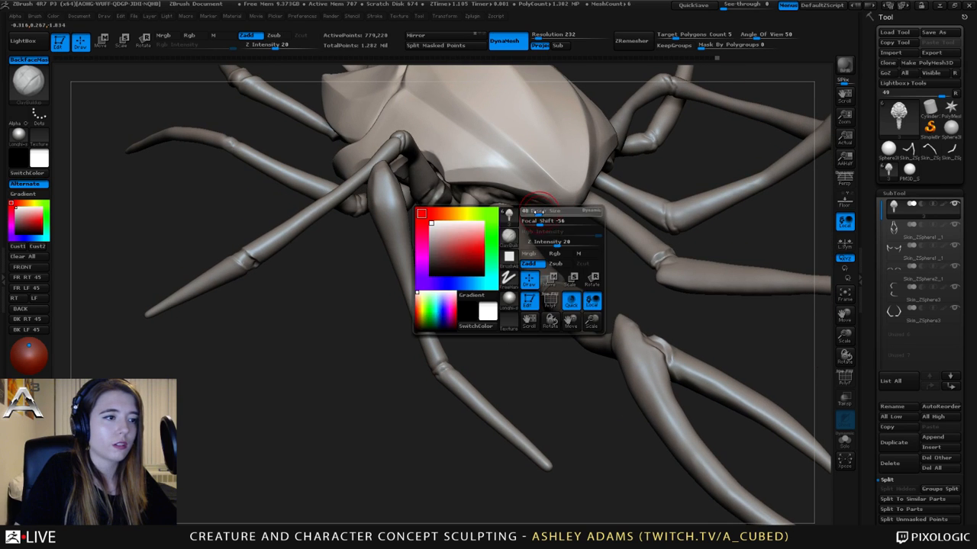
key("b")
key("s")
key("h")
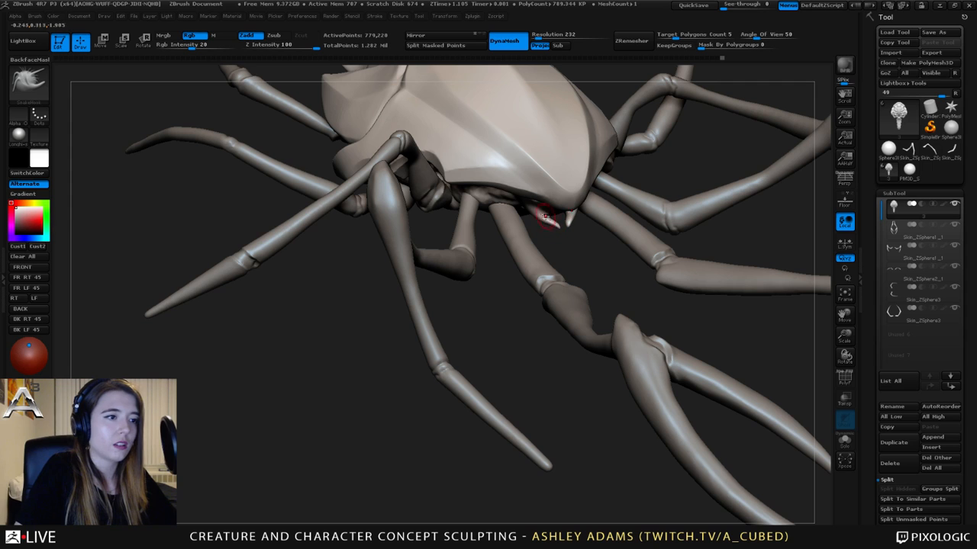
key("shift")
left_click(544, 220, "shift")
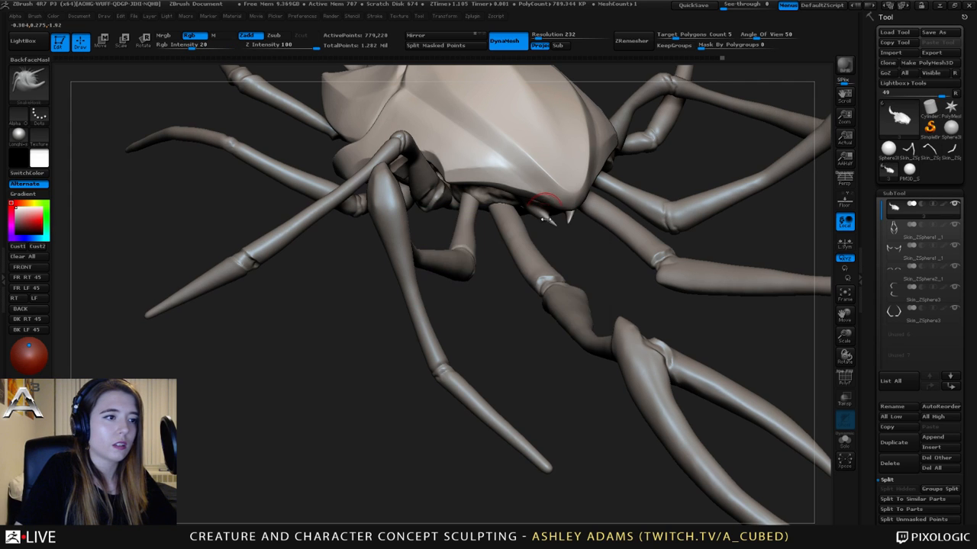
left_click_drag(538, 217, 553, 228)
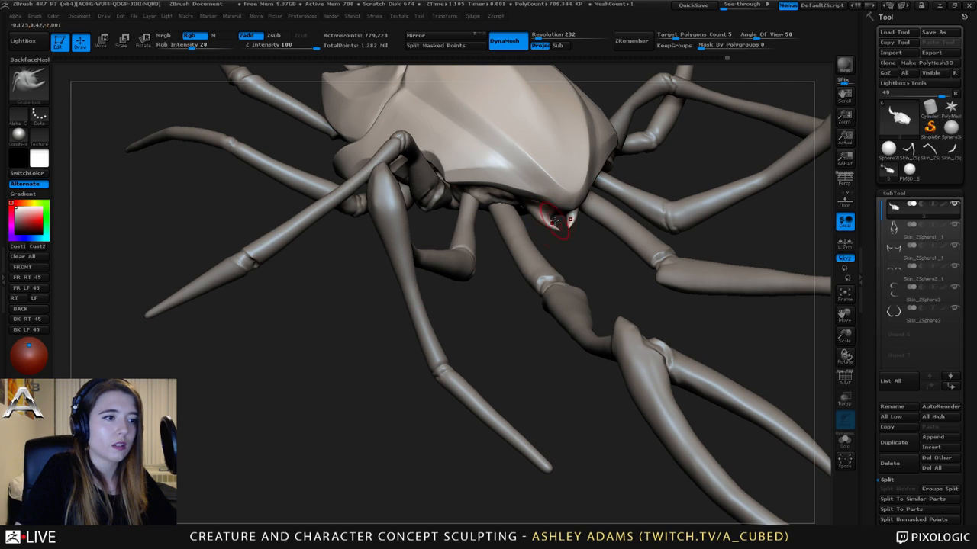
- Carve Dam_Standard creases around the base of the fangs to separate them from the face
key("space")
key("b")
key("d")
key("s")
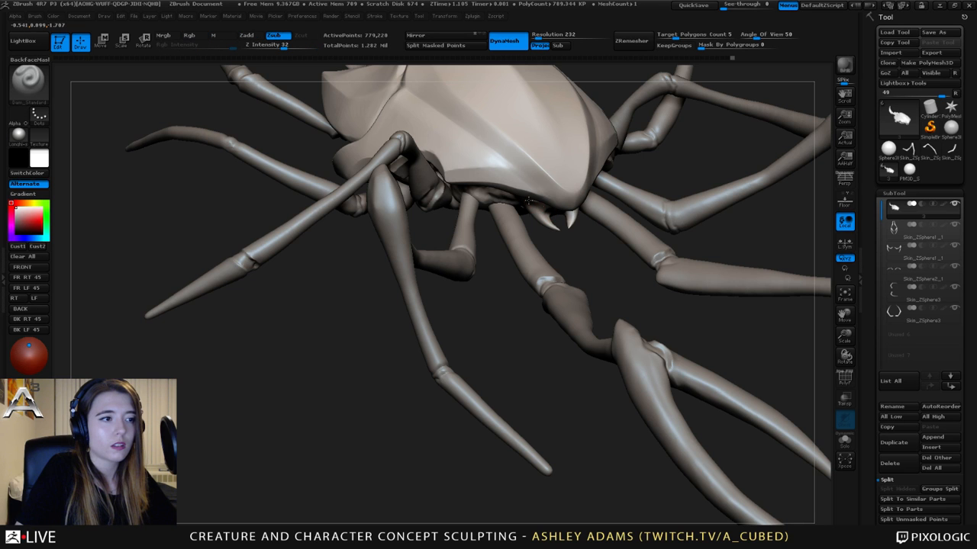
mouse_move(523, 207)
left_mouse_down()
mouse_move(576, 213)
mouse_move(565, 221)
left_mouse_up()
- Build up the mouth form between the two fangs with the ClayBuildup brush
key("b")
key("c")
key("b")
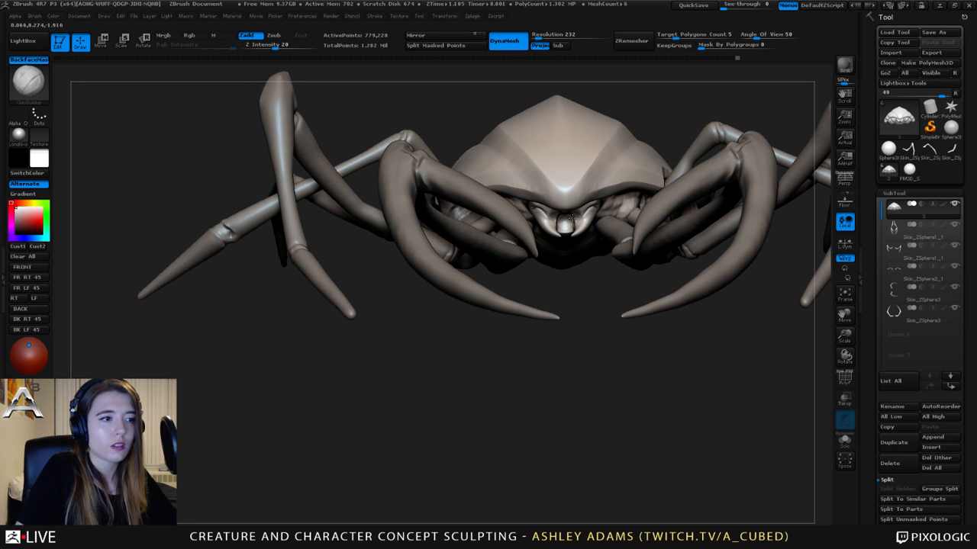
mouse_move(572, 217)
left_mouse_down()
mouse_move(556, 216)
mouse_move(567, 210)
mouse_move(565, 236)
mouse_move(558, 220)
left_mouse_up()
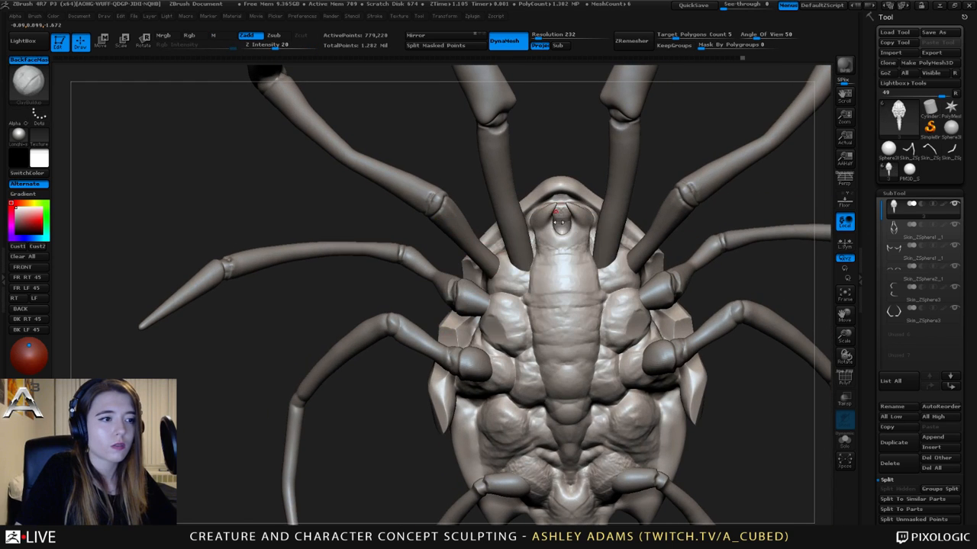
- Define the underside of the fang bases with Dam_Standard creases and smooth them
key("b")
key("d")
key("s")
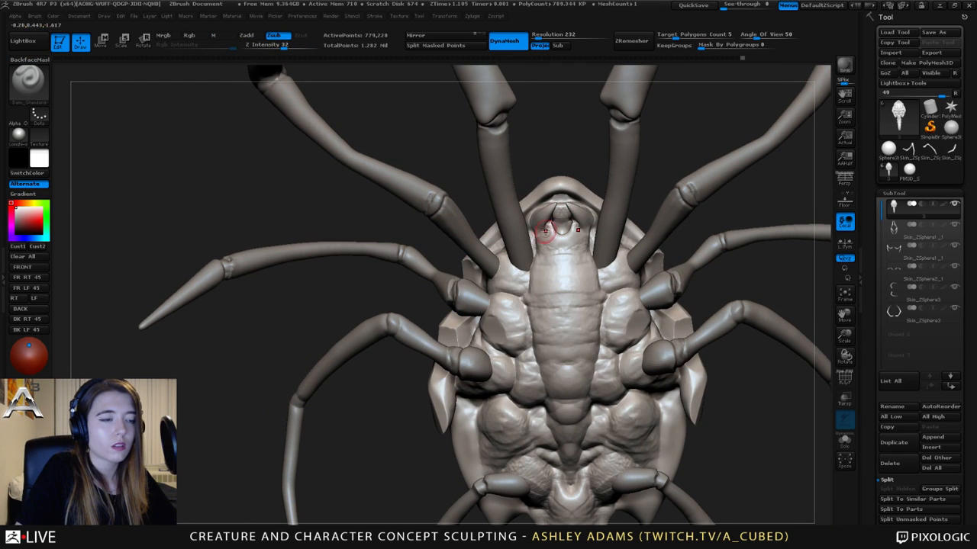
key("shift")
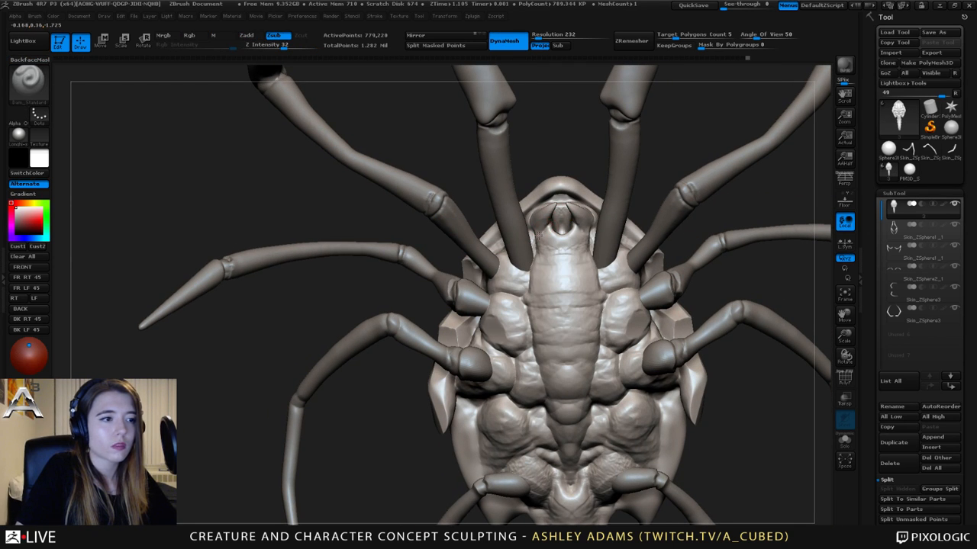
- Add volume to the fang bases and the central mouthpart with the ClayBuildup brush
key("b")
key("c")
key("b")
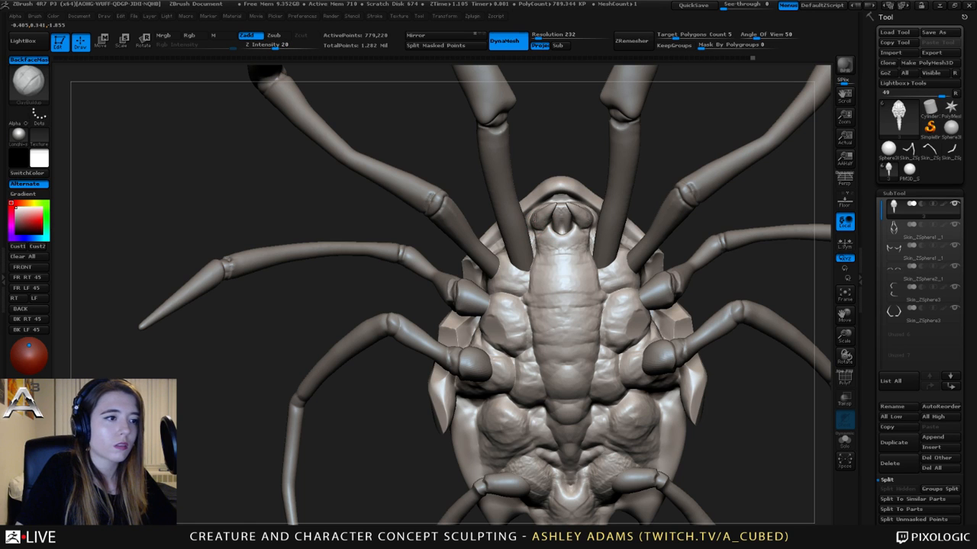
mouse_move(540, 216)
left_mouse_down()
mouse_move(555, 257)
mouse_move(558, 237)
left_mouse_up()
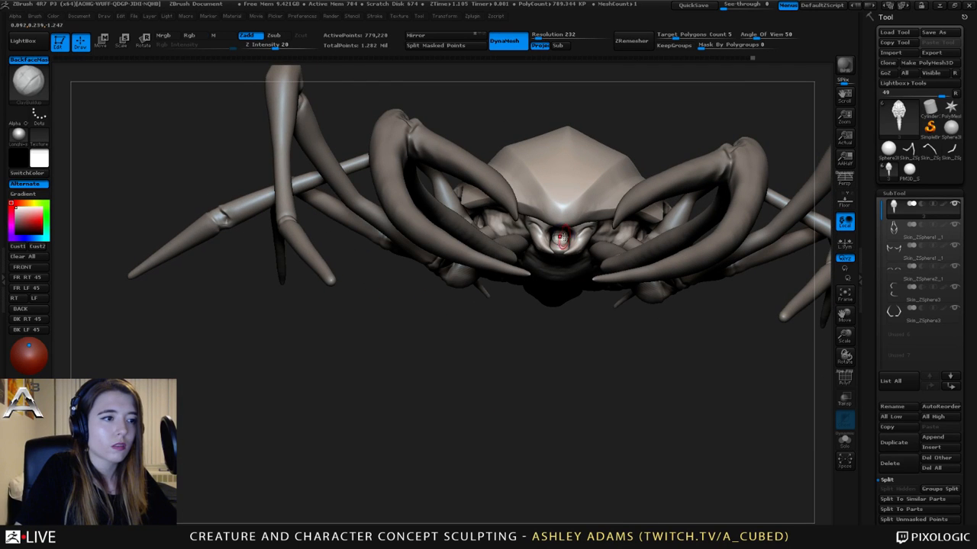
- Sharpen the creases between the fangs and the central mouthpart with the Dam_Standard brush
key("b")
key("d")
key("s")
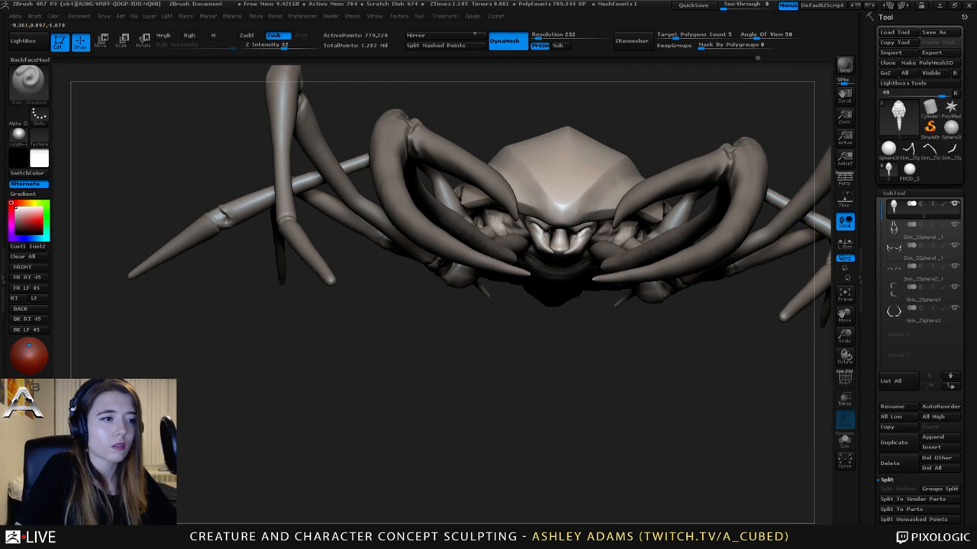
left_click_drag(534, 225, 543, 227)
- Refine the shape of the fangs and the mouth between them with the SnakeHook brush
key("b")
key("s")
key("h")
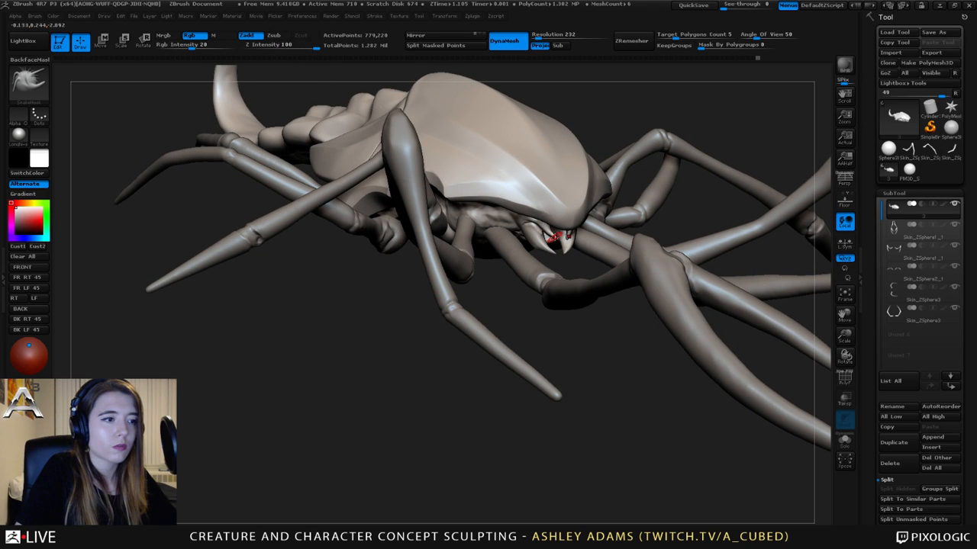
mouse_move(557, 236)
left_mouse_down()
mouse_move(504, 184)
mouse_move(553, 236)
left_mouse_up()
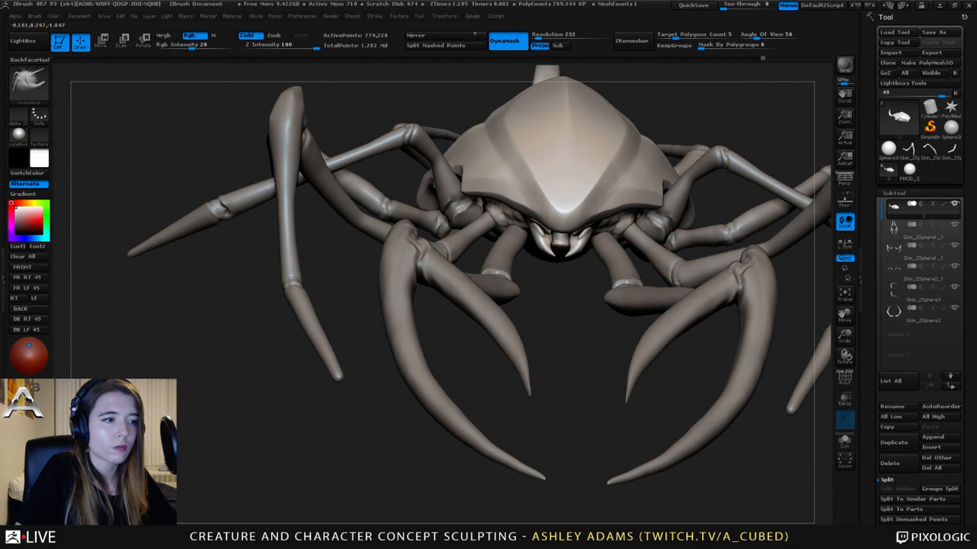
mouse_move(558, 239)
left_mouse_down()
mouse_move(564, 267)
mouse_move(592, 186)
mouse_move(588, 225)
mouse_move(553, 255)
left_mouse_up()
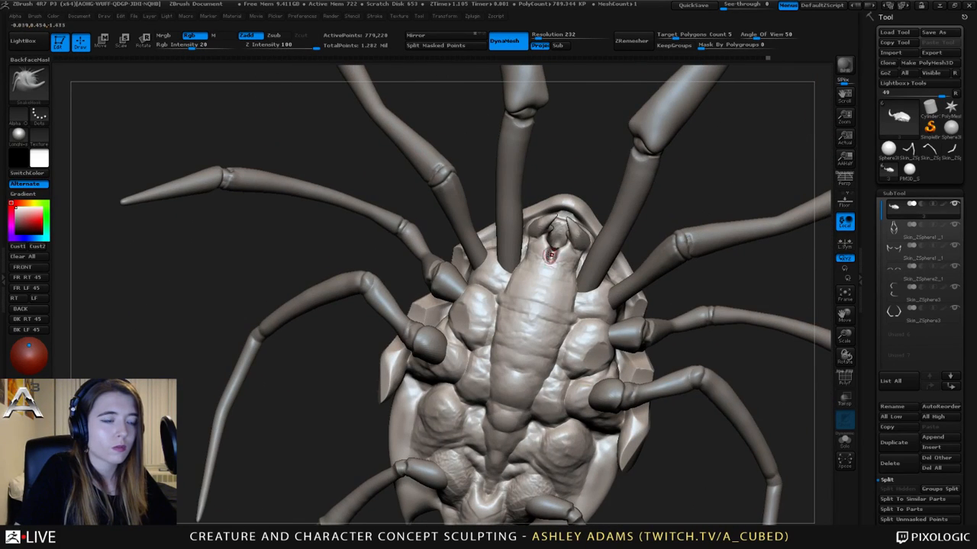
mouse_move(552, 255)
right_mouse_down()
mouse_move(553, 318)
mouse_move(580, 224)
right_mouse_up()
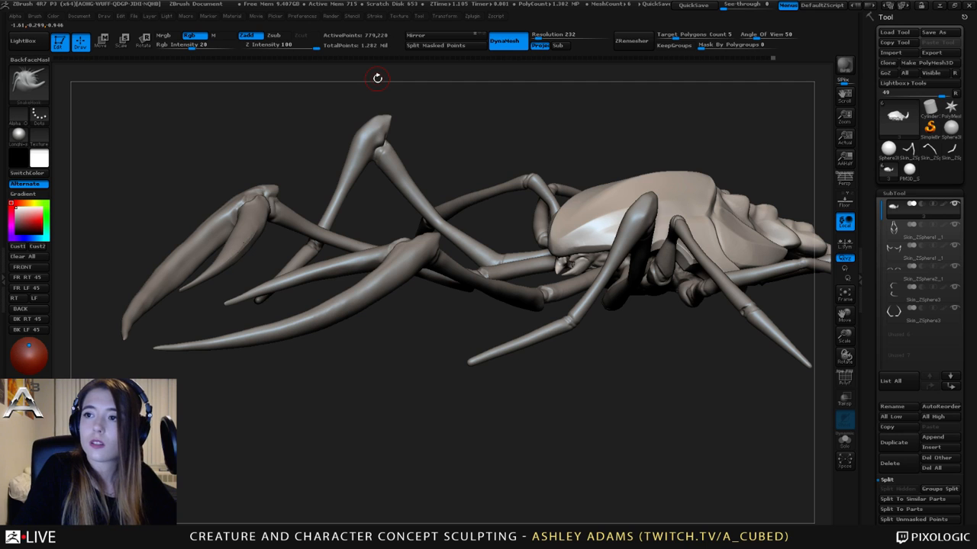
mouse_move(377, 78)
right_mouse_down()
mouse_move(554, 313)
mouse_move(403, 216)
right_mouse_up()
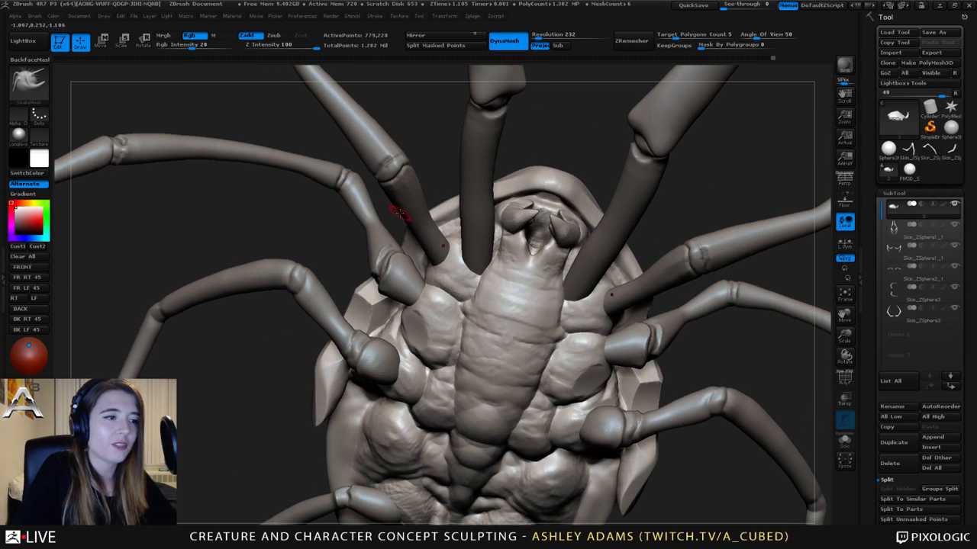
- Smooth the area below the fangs and carve a Dam_Standard crease across the throat where it meets the belly
left_click_drag(517, 240, 511, 254, "shift")
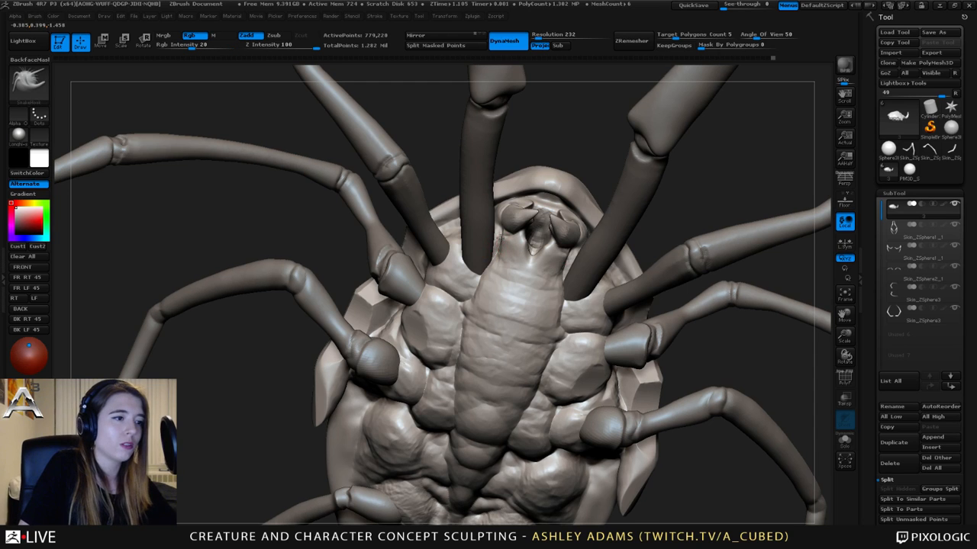
right_click_drag(500, 244, 505, 236)
key("space")
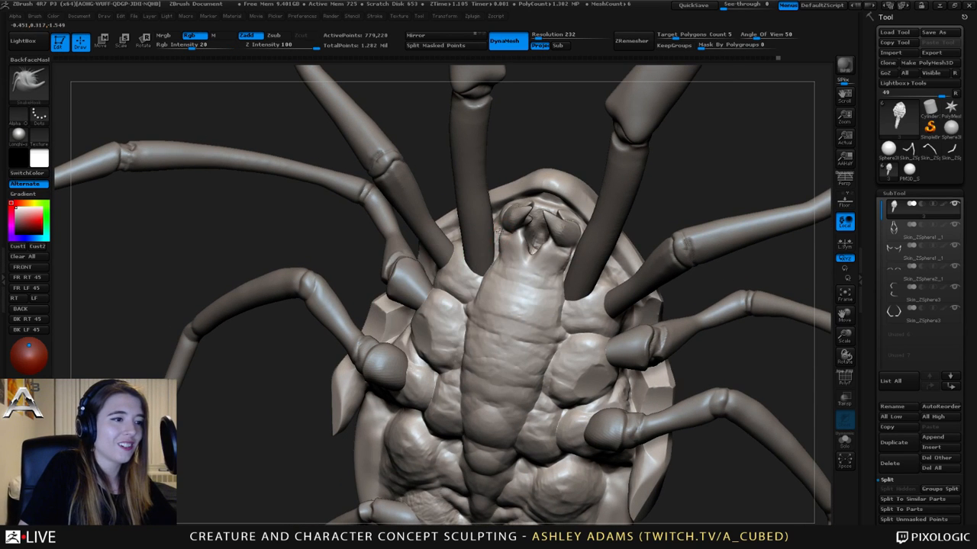
key("b")
key("d")
key("s")
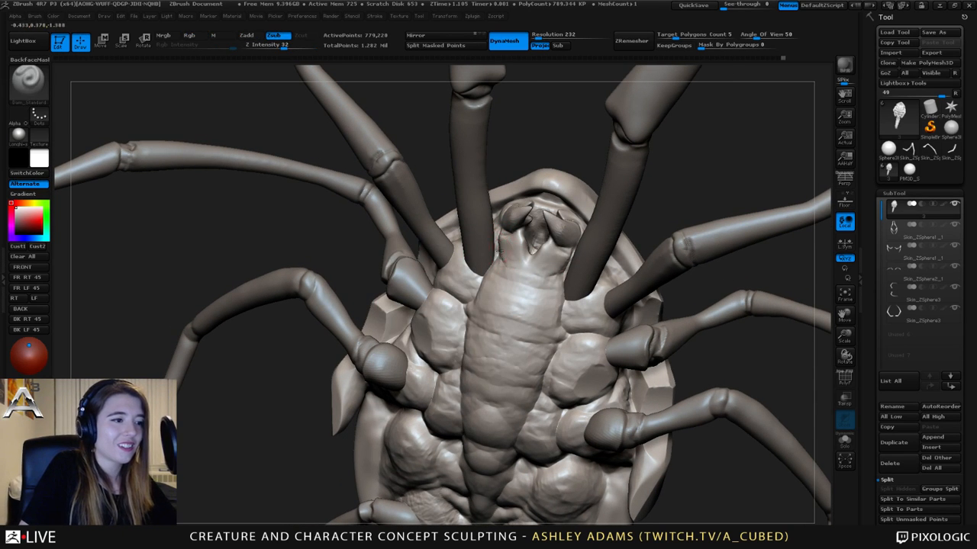
mouse_move(509, 265)
left_mouse_down()
mouse_move(528, 257)
mouse_move(551, 271)
left_mouse_up()
mouse_move(531, 276)
right_mouse_down("alt")
mouse_move(538, 229)
mouse_move(551, 220)
right_mouse_up("alt")
- Build up the two rounded cheek forms below the fangs with the ClayBuildup brush
key("b")
key("c")
key("b")
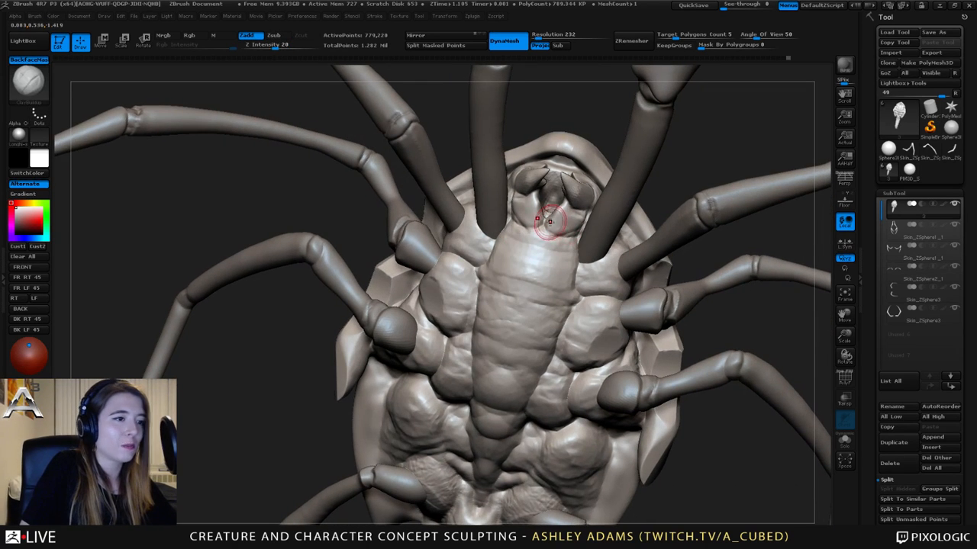
left_click_drag(548, 221, 551, 226)
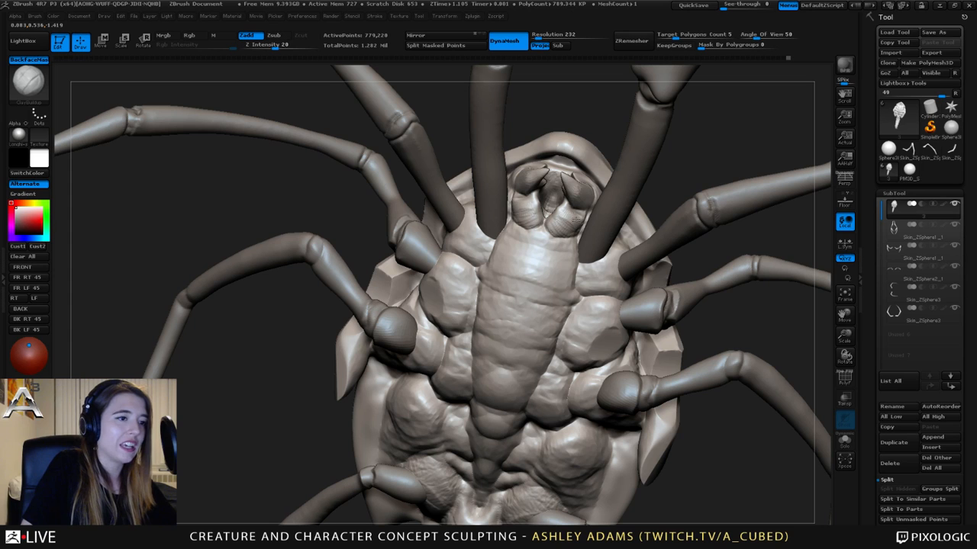
mouse_move(552, 228)
right_mouse_down()
mouse_move(562, 216)
mouse_move(551, 225)
right_mouse_up()
- Carve a Dam_Standard crease between the cheek forms and down into the first belly segment
key("b")
key("d")
key("s")
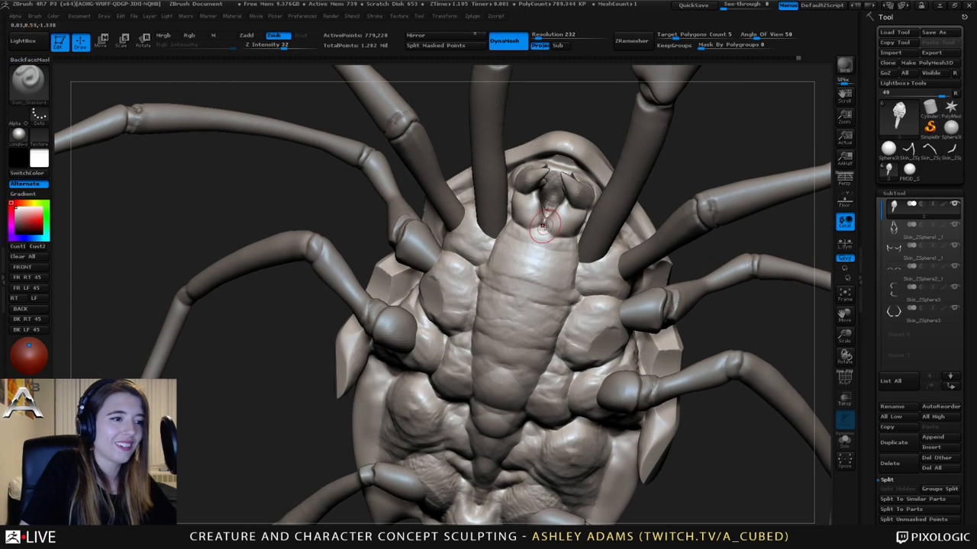
mouse_move(548, 223)
left_mouse_down()
mouse_move(534, 244)
mouse_move(554, 264)
left_mouse_up()
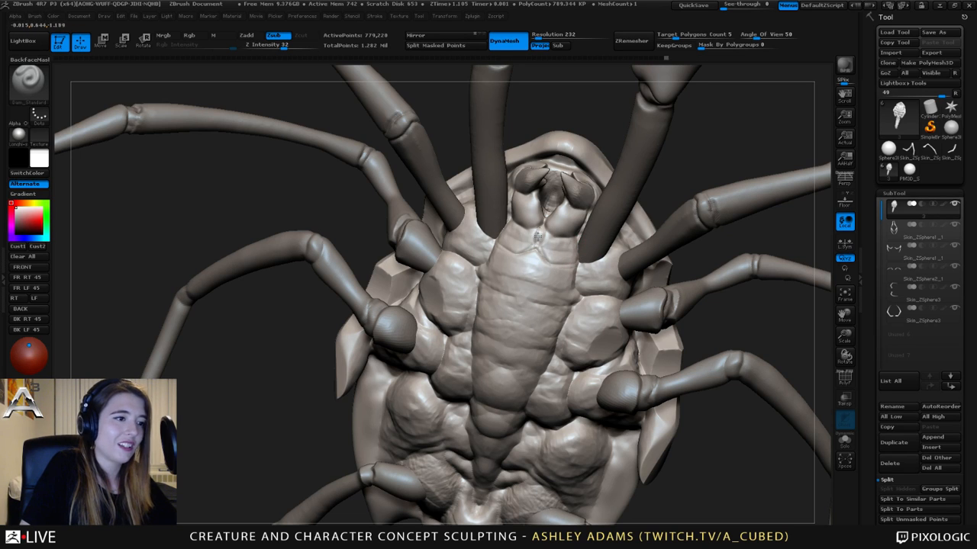
- Build up the band between the cheek forms and the first belly segment with ClayBuildup and define its creases with Dam_Standard
right_click_drag(539, 229, 541, 241)
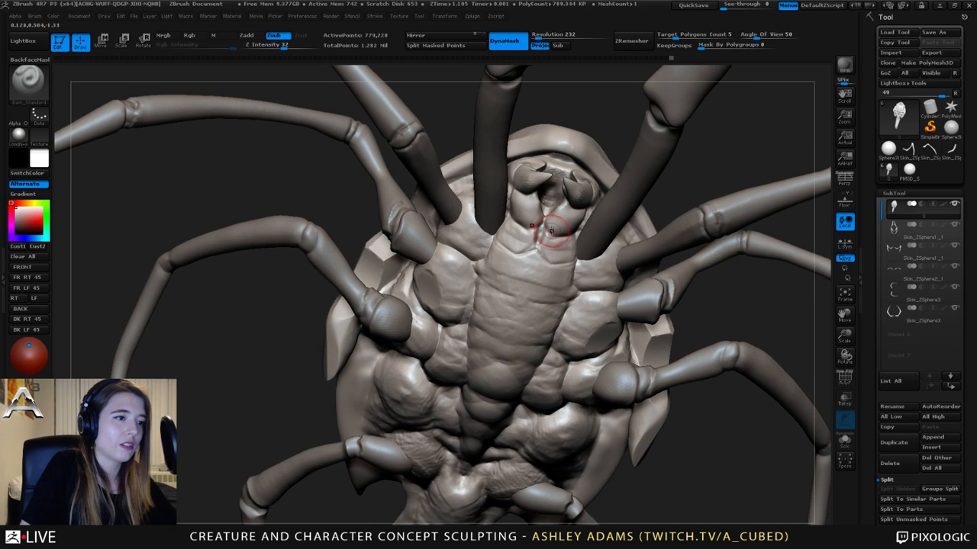
key("b")
key("c")
key("b")
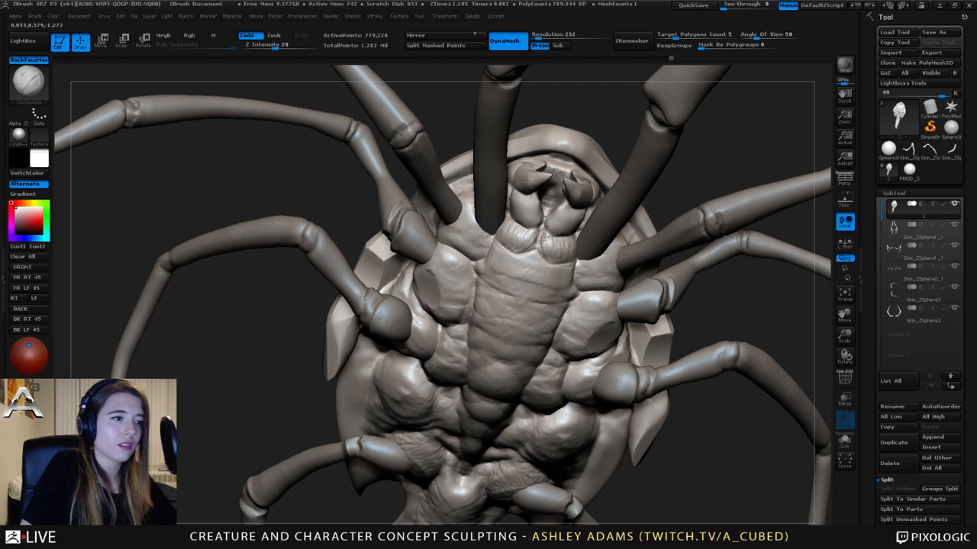
mouse_move(544, 236)
right_mouse_down()
mouse_move(501, 212)
mouse_move(500, 229)
mouse_move(534, 251)
mouse_move(515, 258)
right_mouse_up()
key("b")
key("d")
key("s")
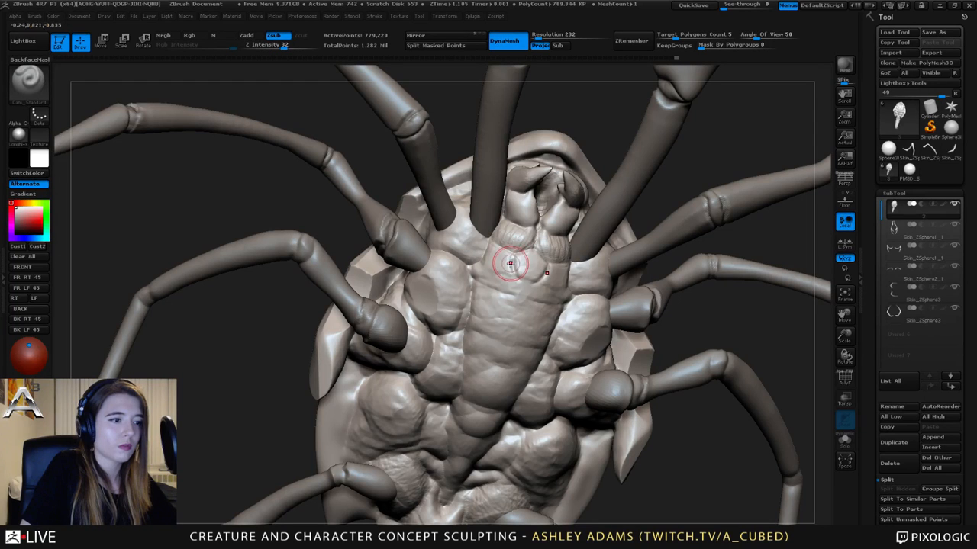
- Build up a small rounded plate on the first belly segment and add volume around the upper leg sockets with ClayBuildup
key("b")
key("c")
key("b")
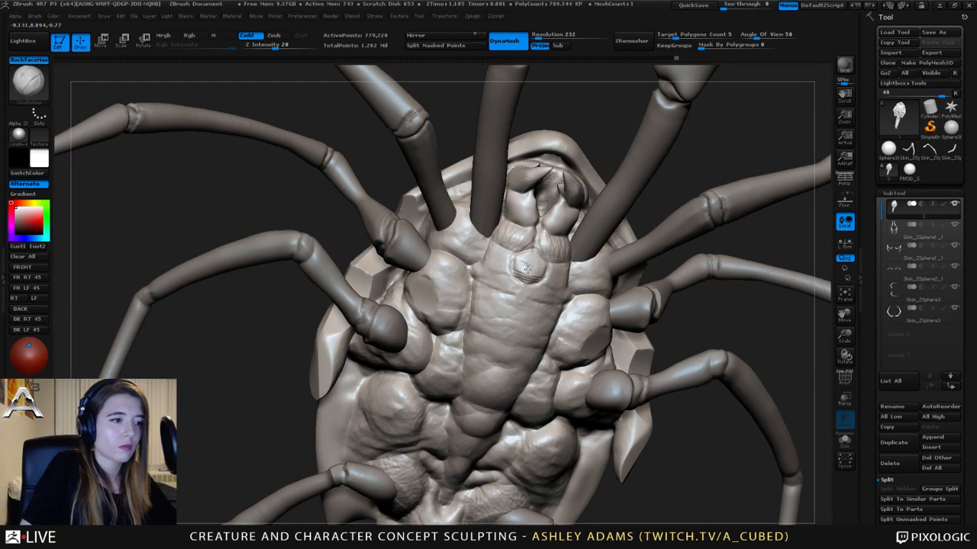
left_click_drag(527, 268, 530, 257)
right_click_drag(535, 252, 576, 247)
mouse_move(578, 246)
left_mouse_down()
mouse_move(593, 256)
mouse_move(600, 248)
left_mouse_up()
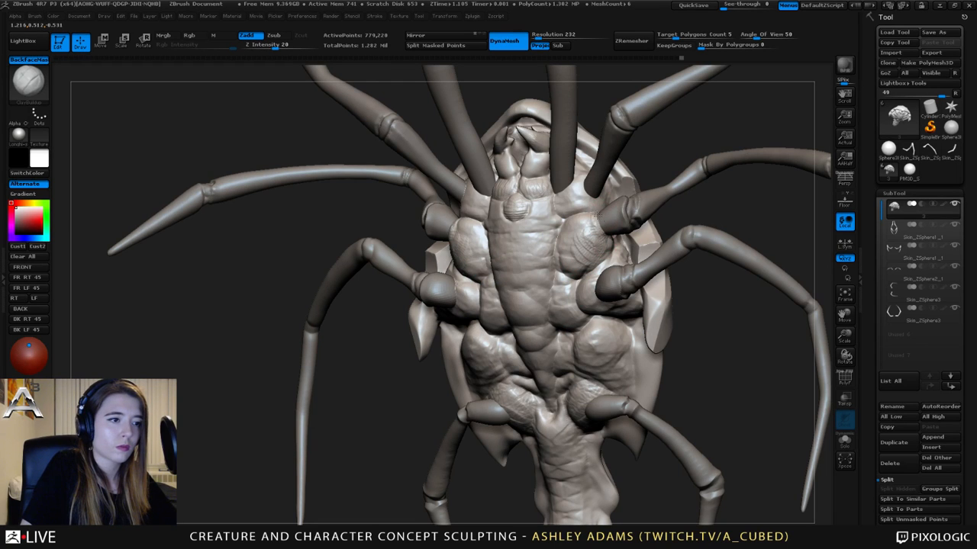
- Carve creases around the upper leg sockets with Dam_Standard and adjust their forms with the SnakeHook brush
mouse_move(604, 205)
right_mouse_down()
mouse_move(607, 218)
mouse_move(603, 210)
right_mouse_up()
key("b")
key("s")
key("h")
key("b")
key("s")
key("t")
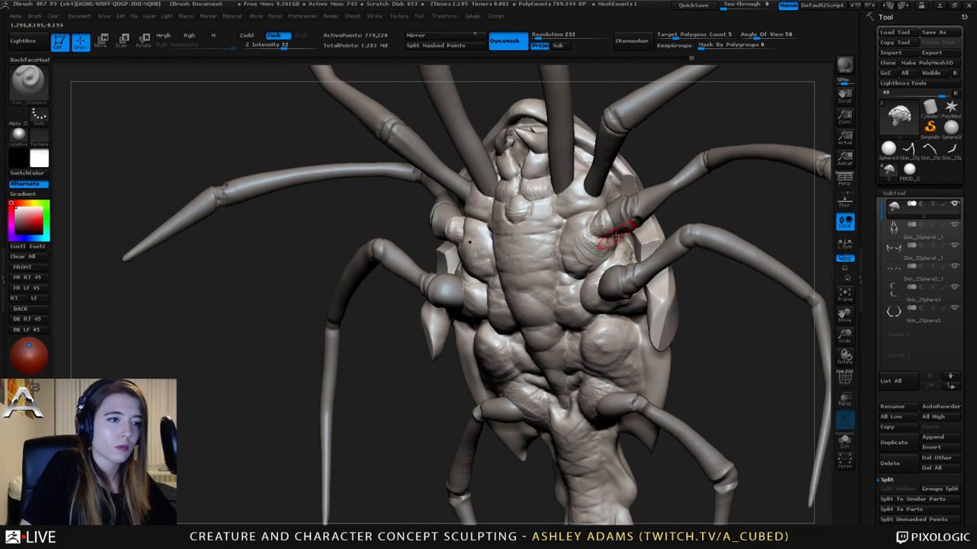
mouse_move(608, 233)
right_mouse_down()
mouse_move(572, 218)
mouse_move(580, 207)
mouse_move(648, 218)
mouse_move(598, 228)
mouse_move(588, 211)
mouse_move(573, 266)
mouse_move(617, 185)
mouse_move(642, 220)
mouse_move(638, 241)
mouse_move(588, 205)
mouse_move(649, 255)
mouse_move(576, 266)
right_mouse_up()
key("b")
key("s")
key("h")
right_click(581, 206)
right_click(576, 266)
- Mask the upper shell and the ridged top of the tail from the side with the MaskCurve brush
right_click_drag(488, 282, 448, 135)
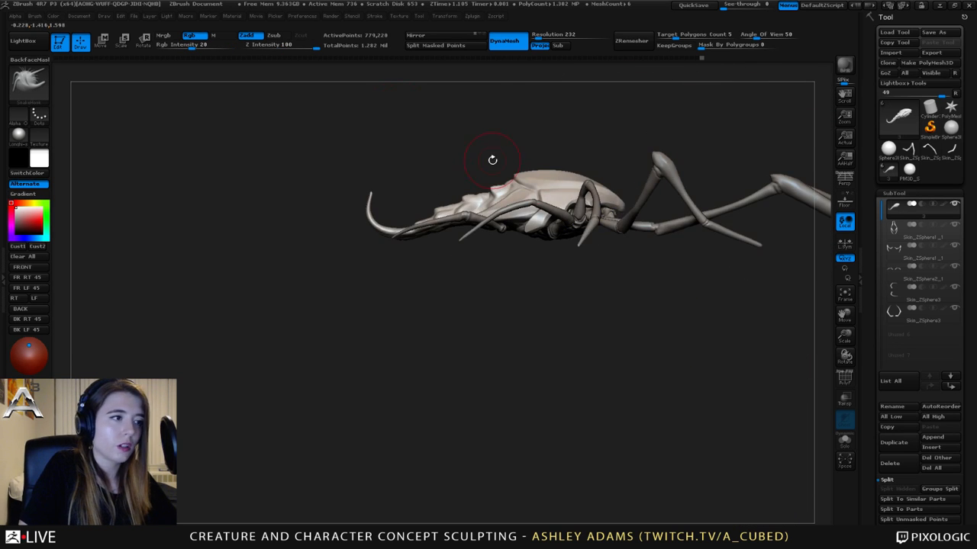
right_click_drag(275, 114, 525, 163)
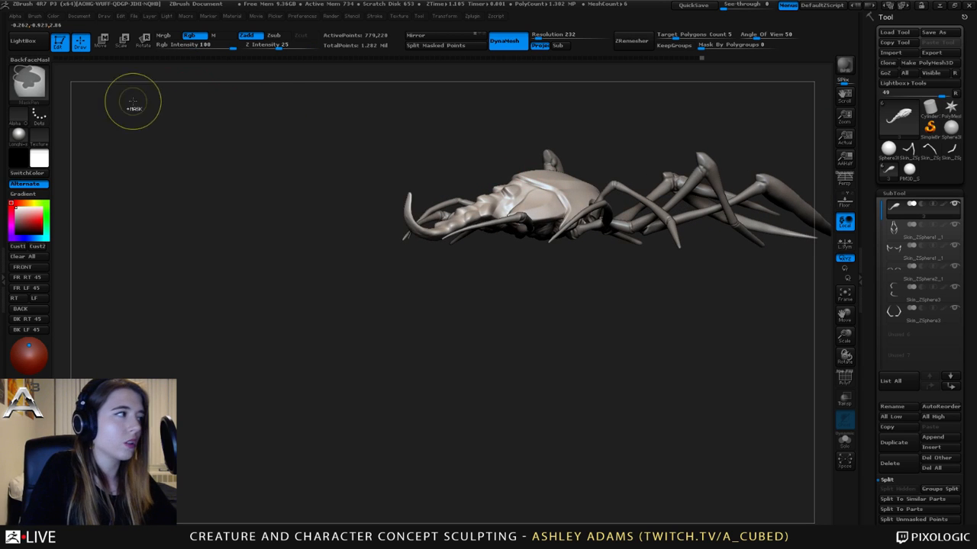
left_click(28, 79, "ctrl")
left_click(208, 135)
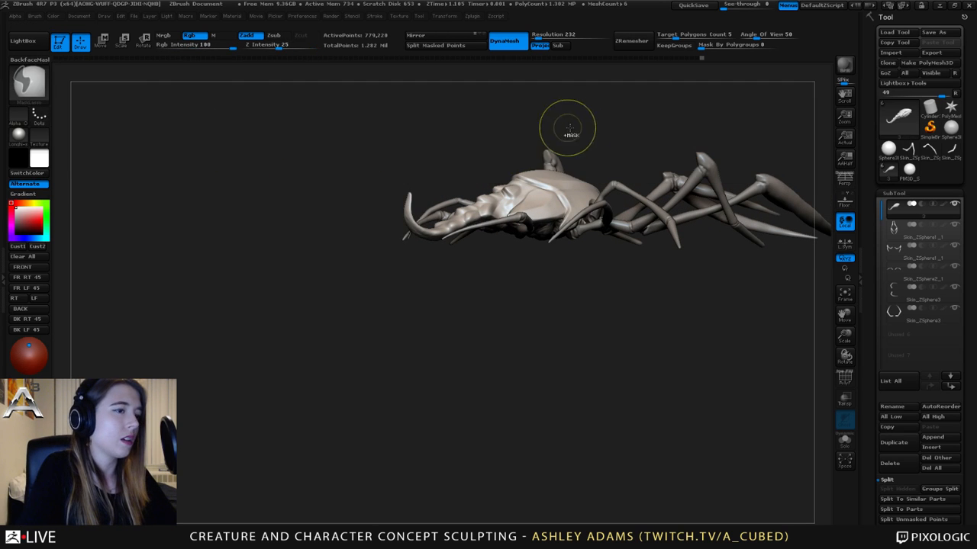
right_click_drag(567, 130, 483, 163)
right_click_drag(349, 145, 420, 135)
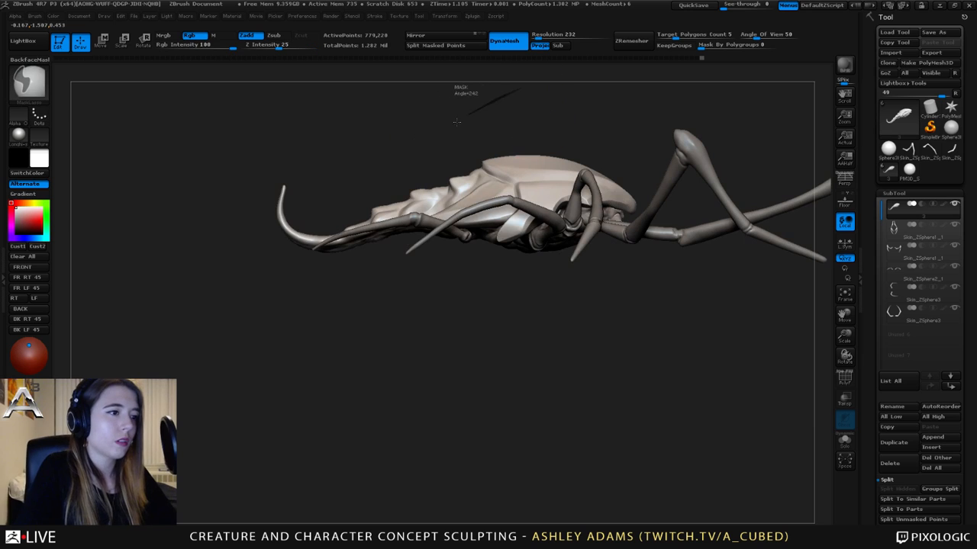
mouse_move(524, 88)
left_mouse_down("ctrl")
mouse_move(480, 221)
mouse_move(643, 220)
left_mouse_up("ctrl")
mouse_move(416, 137)
left_mouse_down("ctrl")
mouse_move(257, 135)
mouse_move(279, 238)
mouse_move(475, 226)
left_mouse_up("ctrl")
left_click_drag(419, 181, 503, 197, "alt")
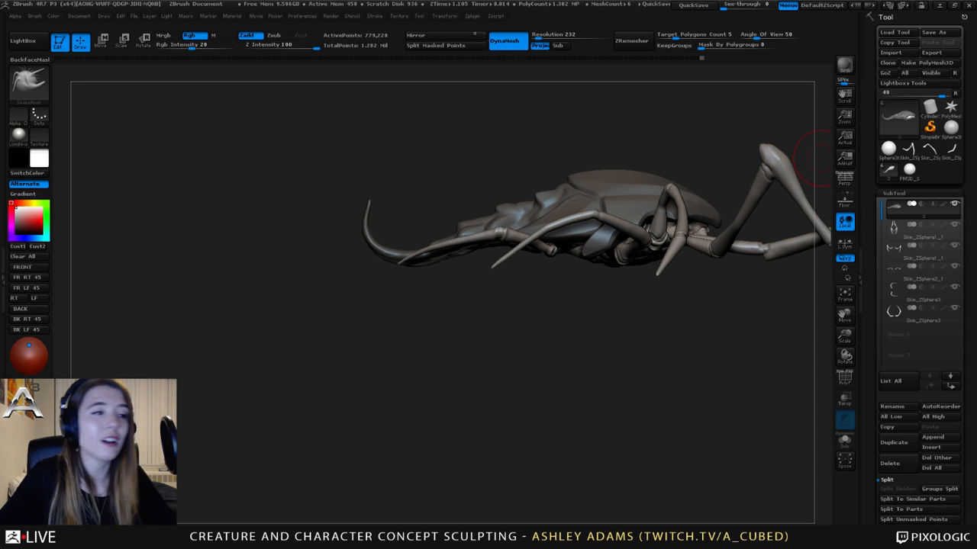
- Refine the mask border along the underside of the tail with the MaskPen brush
right_click_drag(647, 237, 606, 185)
right_click_drag(598, 242, 575, 231)
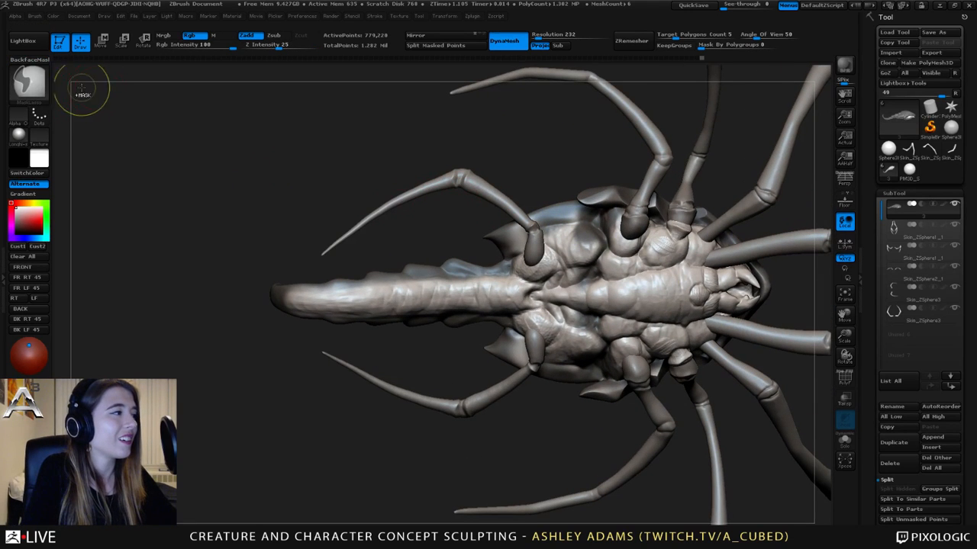
left_click(28, 80, "ctrl")
left_click(125, 95)
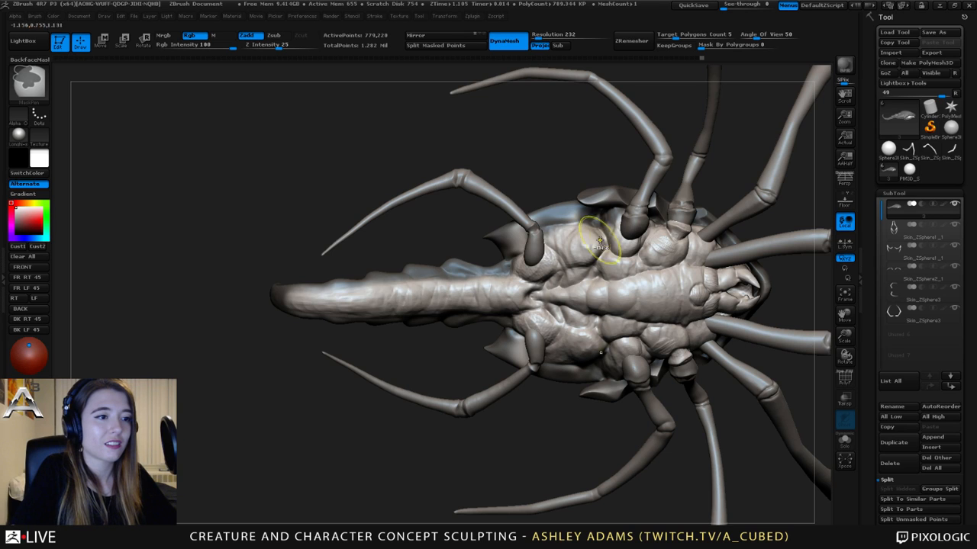
key("space")
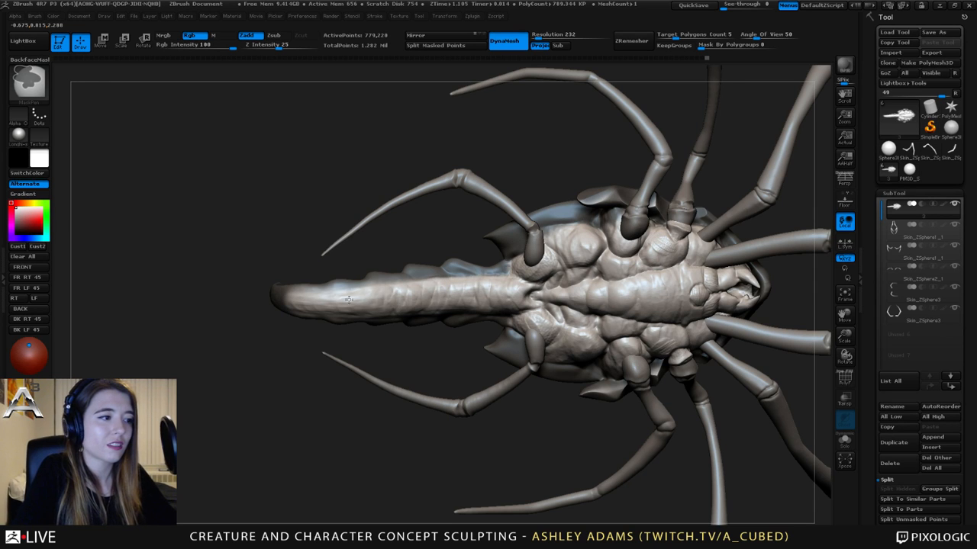
left_click_drag(309, 301, 342, 298)
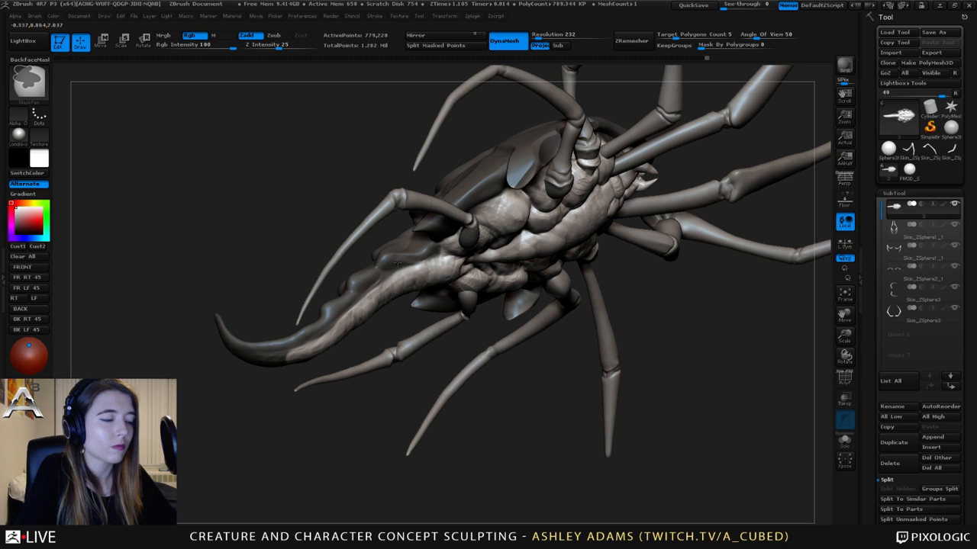
left_click_drag(398, 289, 439, 252)
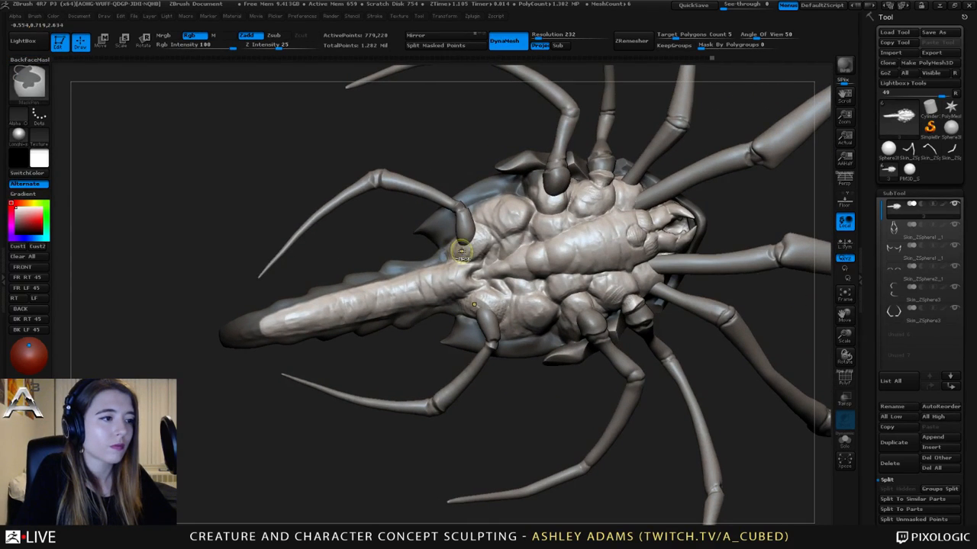
- Build up the flesh around the leg sockets on the underside with the ClayBuildup brush
key("b")
key("c")
key("b")
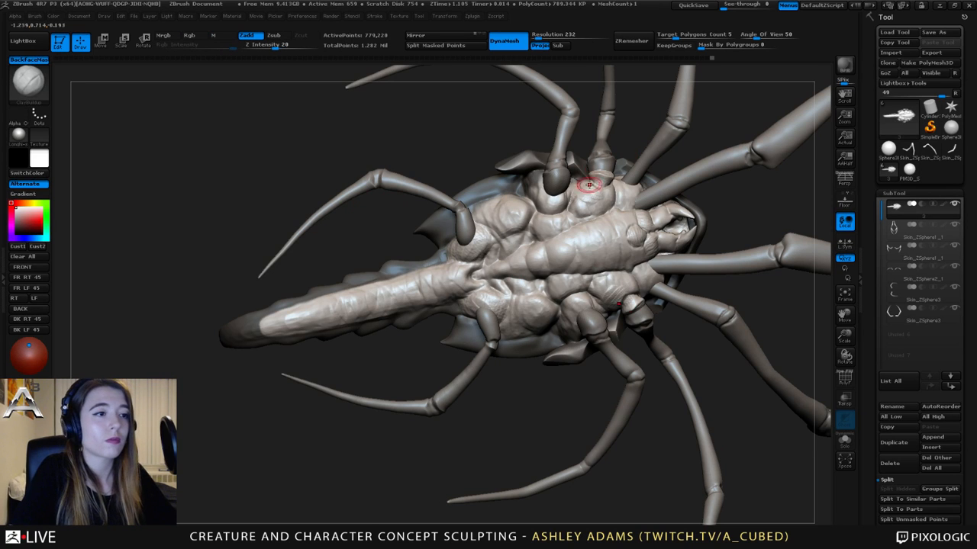
left_click_drag(622, 179, 538, 190)
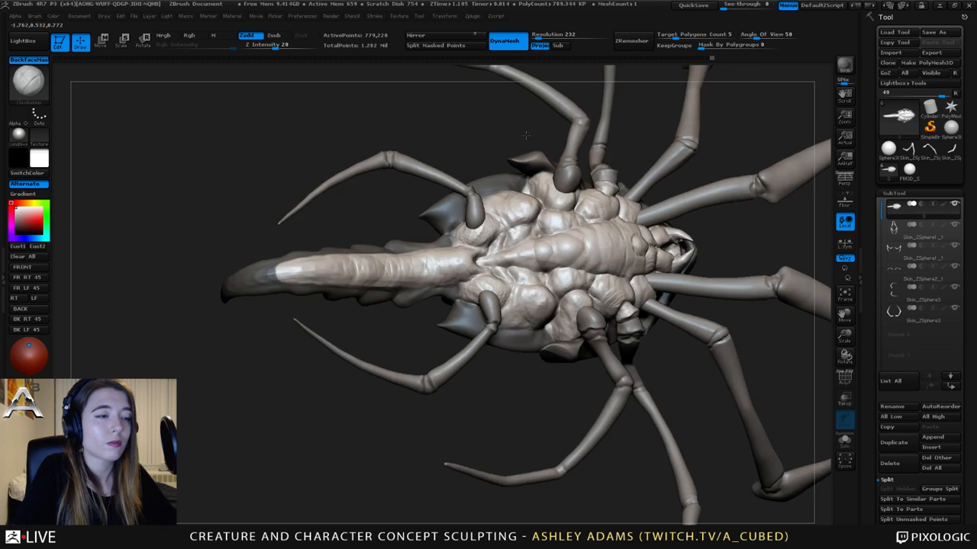
mouse_move(525, 135)
left_mouse_down()
mouse_move(536, 158)
mouse_move(672, 178)
mouse_move(600, 177)
mouse_move(543, 140)
mouse_move(555, 177)
mouse_move(590, 211)
left_mouse_up()
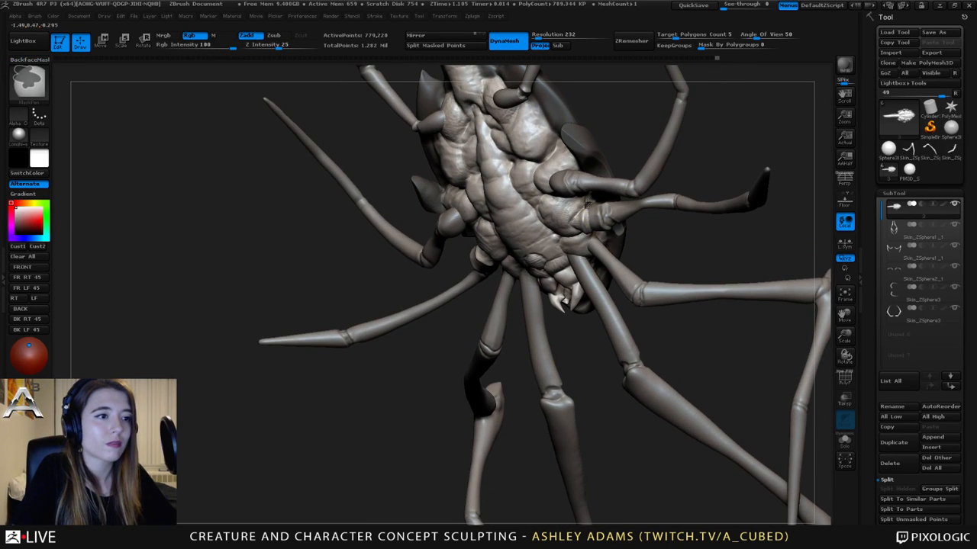
- Isolate the body and clean up the mask where the fleshy underside meets the shell rim and side plates
left_click(844, 440)
left_click_drag(795, 417, 600, 224)
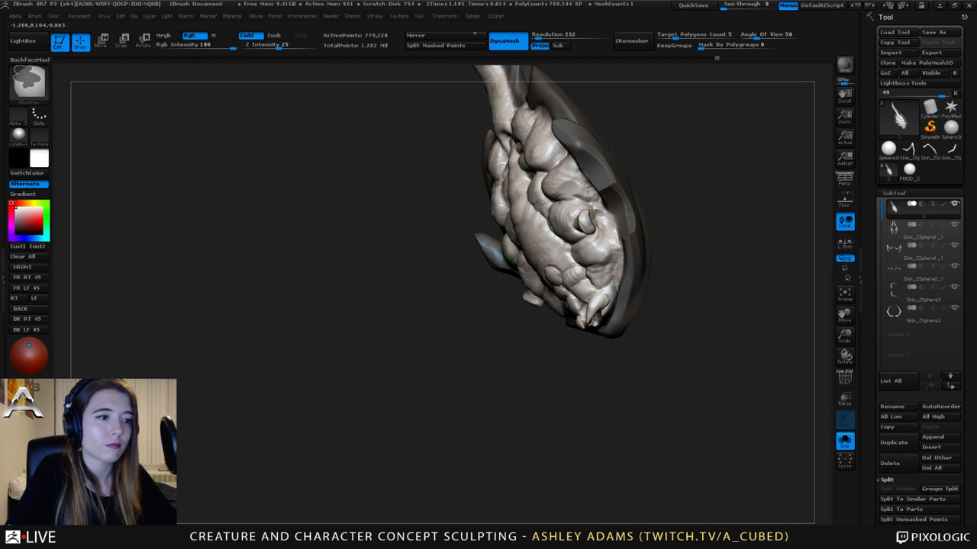
left_click_drag(614, 290, 624, 270)
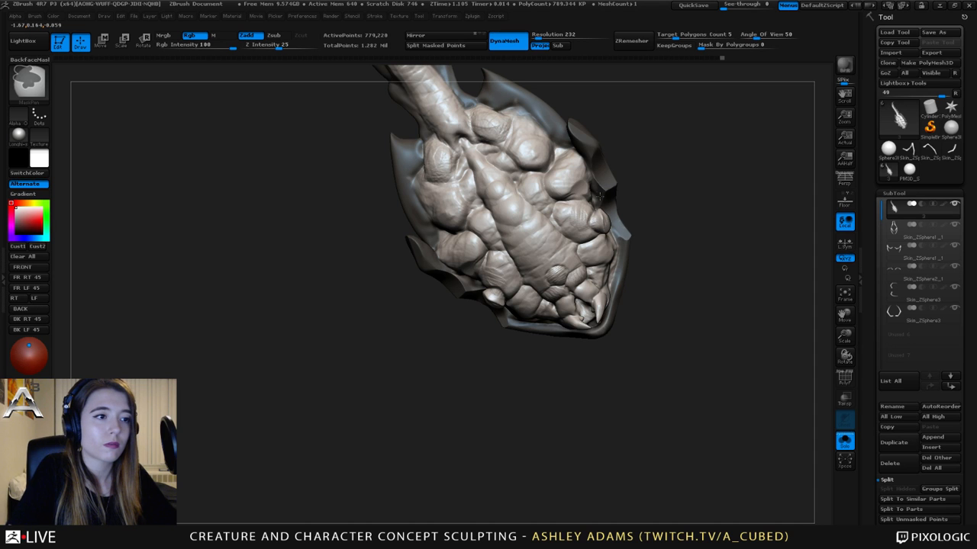
right_click_drag(589, 220, 576, 183)
mouse_move(473, 220)
right_mouse_down()
mouse_move(495, 278)
mouse_move(555, 248)
mouse_move(569, 259)
mouse_move(552, 233)
mouse_move(571, 258)
mouse_move(517, 243)
mouse_move(479, 147)
right_mouse_up()
mouse_move(554, 250)
right_mouse_down()
mouse_move(465, 221)
mouse_move(484, 270)
right_mouse_up()
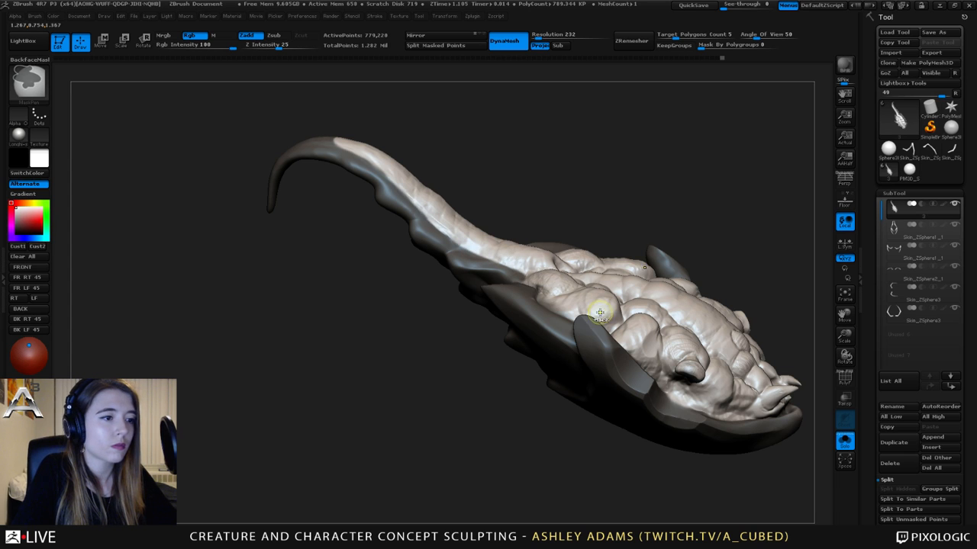
mouse_move(600, 316)
right_mouse_down("ctrl")
mouse_move(580, 264)
mouse_move(586, 338)
right_mouse_up("ctrl")
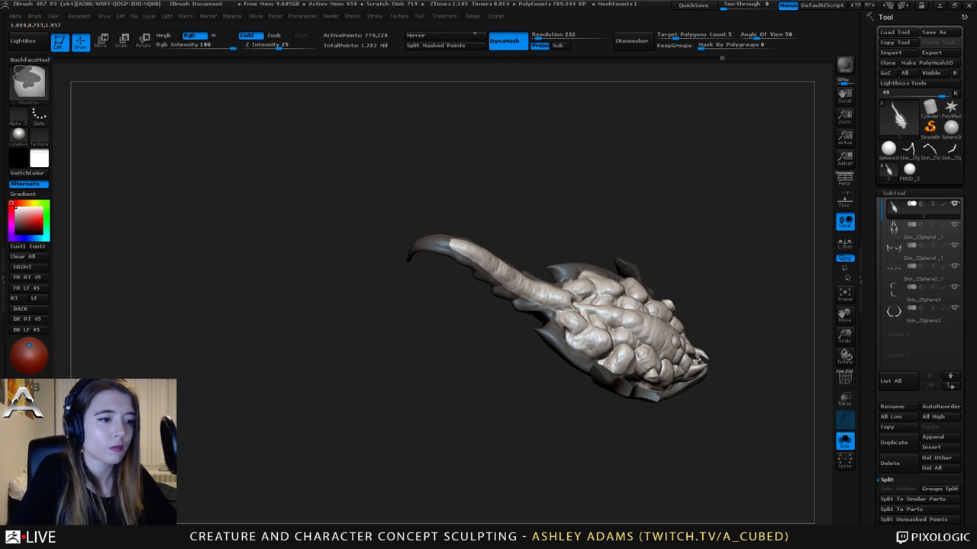
mouse_move(608, 301)
right_mouse_down()
mouse_move(620, 327)
mouse_move(666, 271)
mouse_move(665, 312)
right_mouse_up()
mouse_move(666, 311)
right_mouse_down("alt")
mouse_move(580, 266)
mouse_move(608, 290)
mouse_move(530, 257)
right_mouse_up("alt")
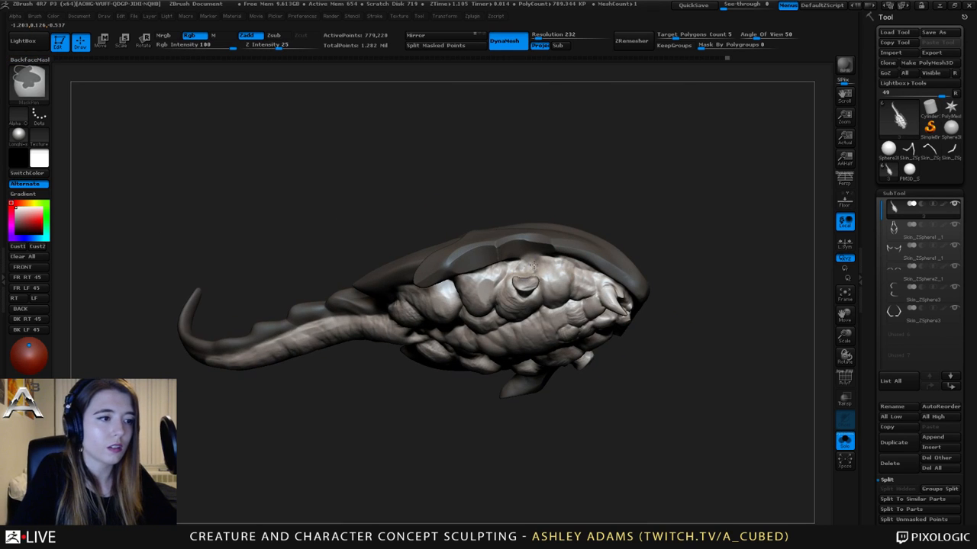
- Split the masked shell from the body into its own subtool and make the shell active with all parts shown
mouse_move(671, 320)
left_mouse_down()
mouse_move(731, 395)
mouse_move(708, 390)
mouse_move(692, 371)
mouse_move(689, 384)
mouse_move(763, 389)
left_mouse_up()
left_click(446, 45)
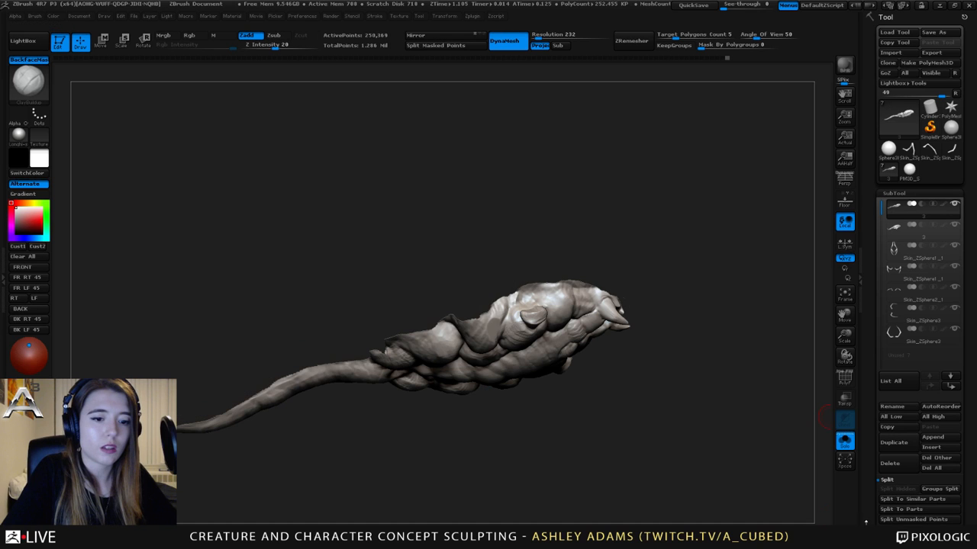
left_click_drag(562, 375, 660, 338)
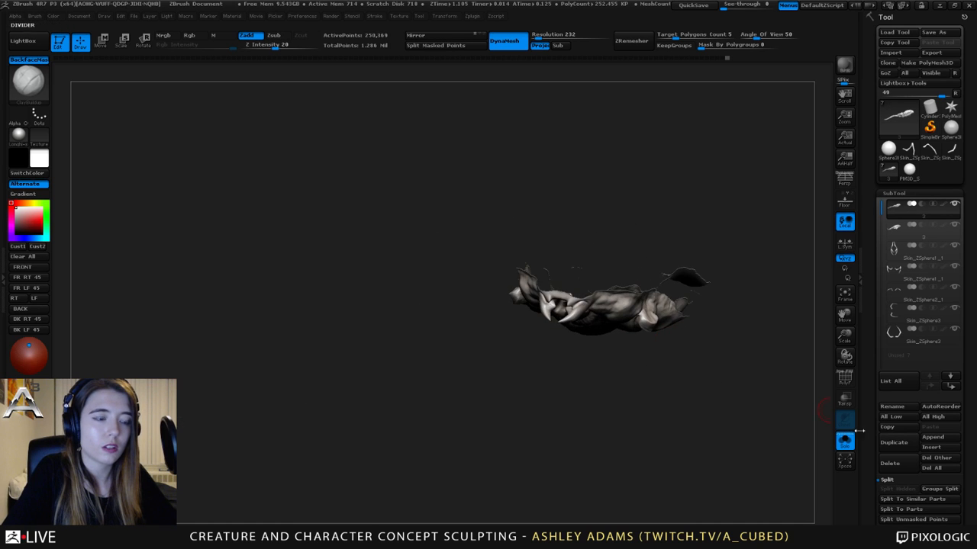
left_click(845, 441)
left_click_drag(807, 432, 639, 257)
left_click(602, 236, "alt")
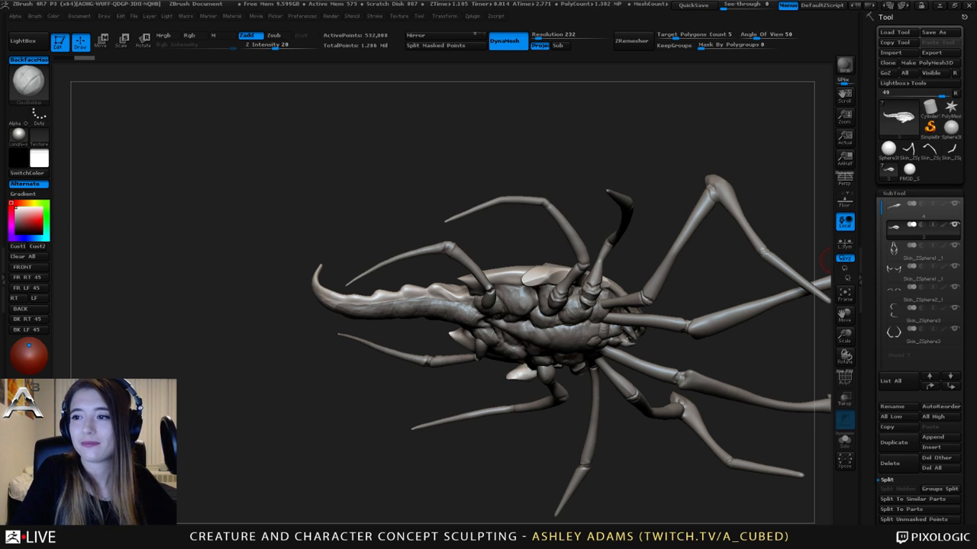
- Smooth the side plates and cut edge of the separated shell and check it in isolation
left_click_drag(828, 261, 504, 232)
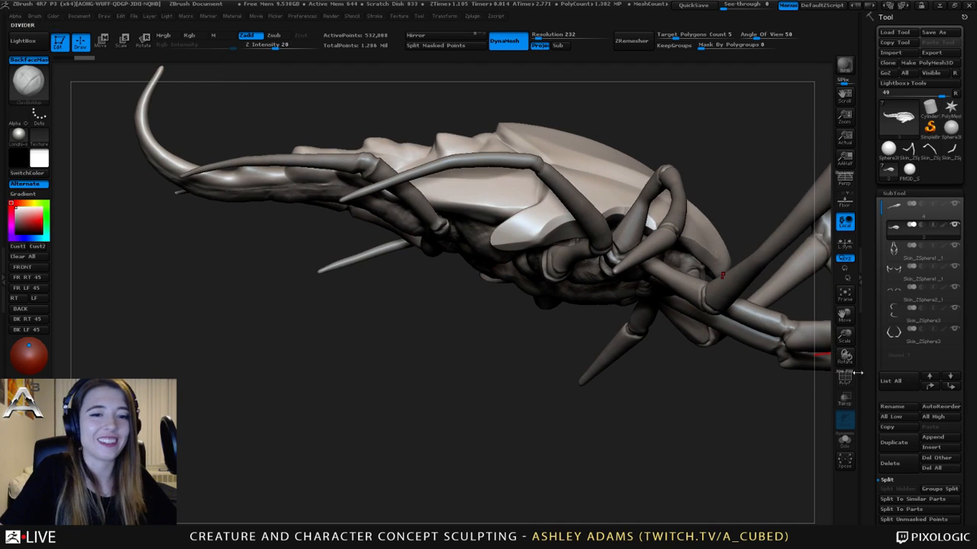
key("shift")
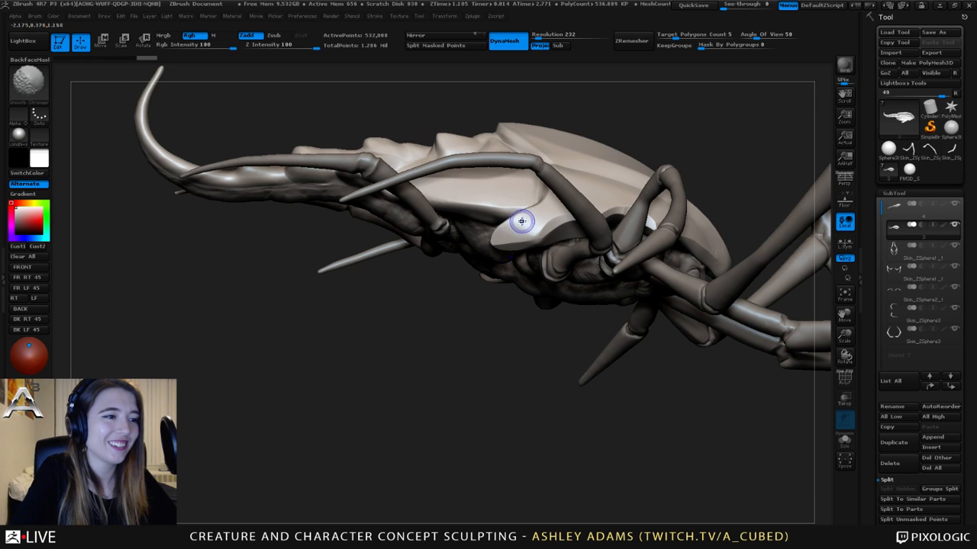
mouse_move(524, 229)
left_mouse_down()
mouse_move(496, 246)
mouse_move(506, 228)
mouse_move(572, 233)
left_mouse_up()
left_click_drag(487, 216, 522, 265)
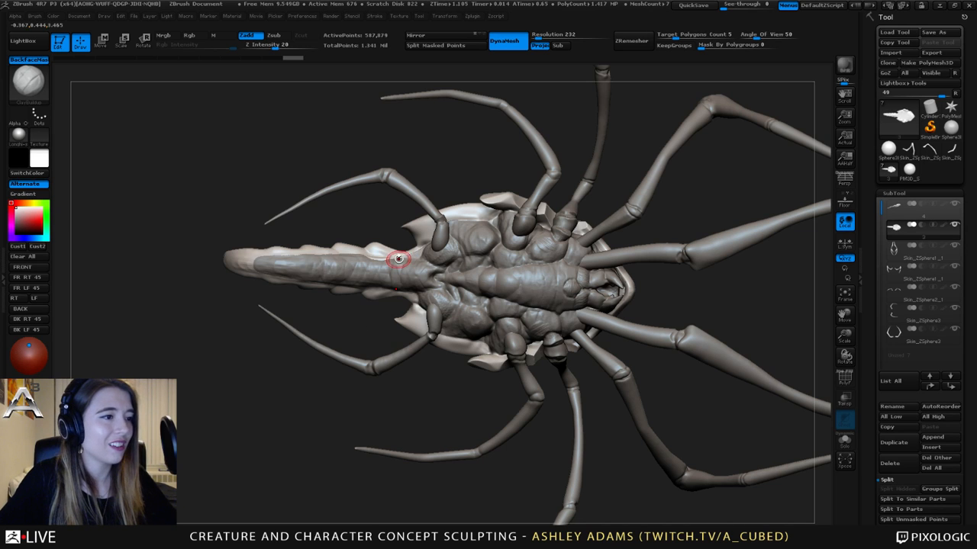
left_click(844, 441)
left_click(844, 441)
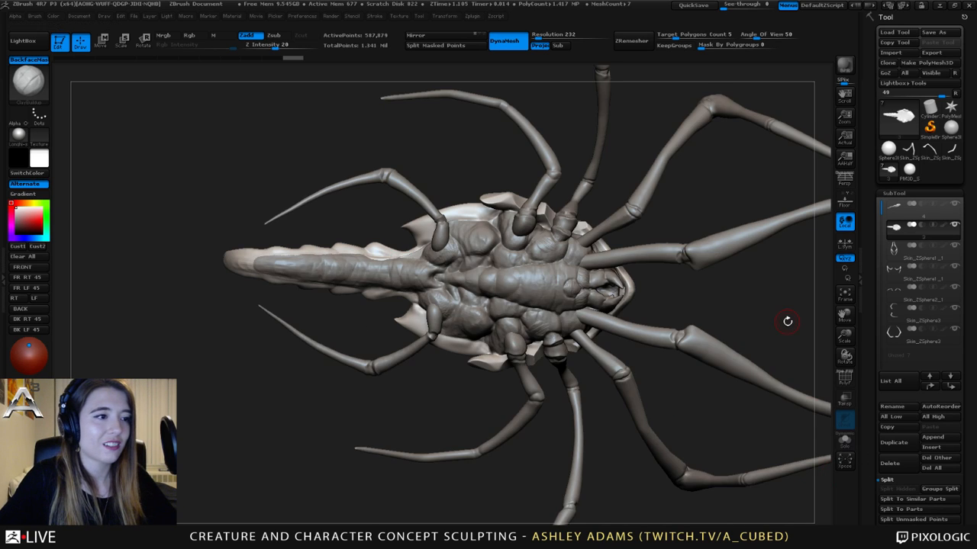
- Smooth the seam between shell and fleshy body along the tail, working on the body and the shell in turn
left_click(569, 267, "alt")
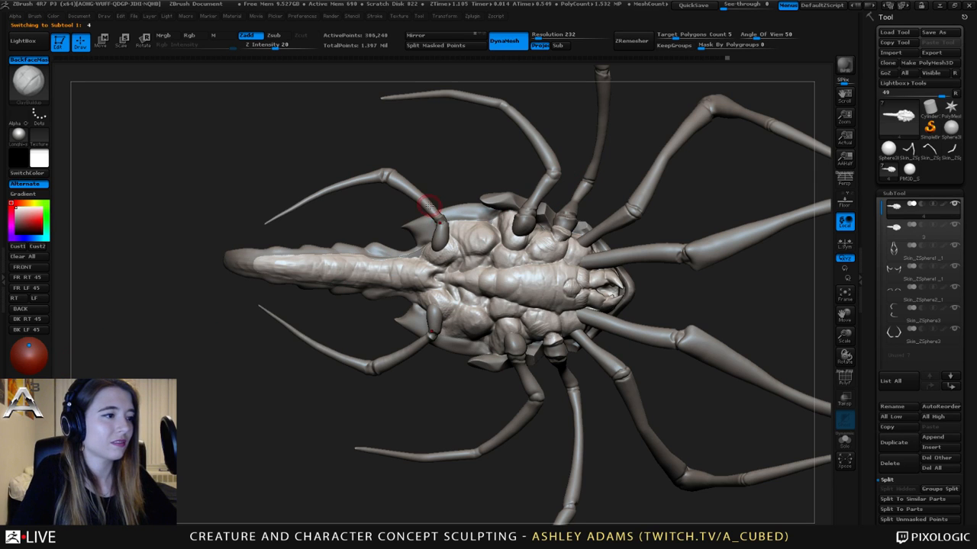
left_click_drag(425, 211, 359, 246)
key("shift")
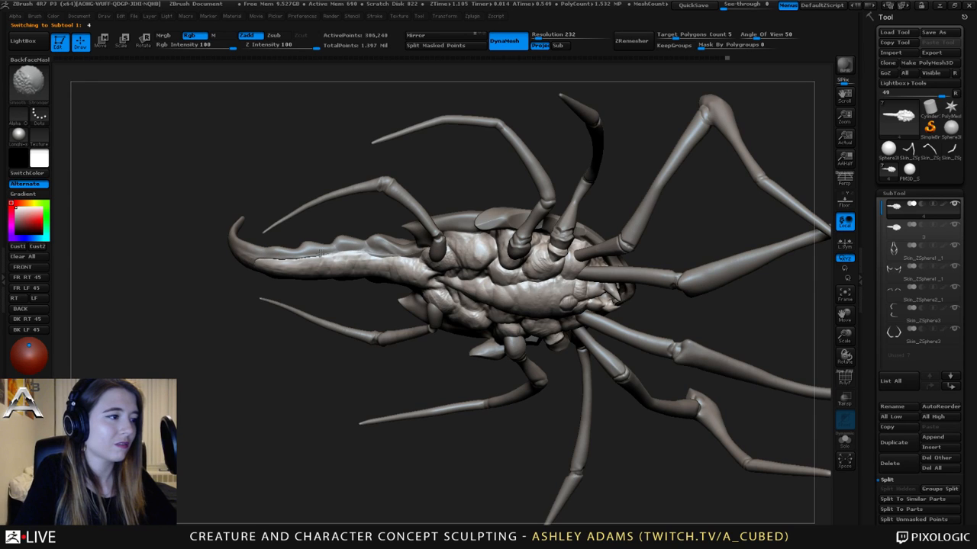
left_click(381, 253, "alt")
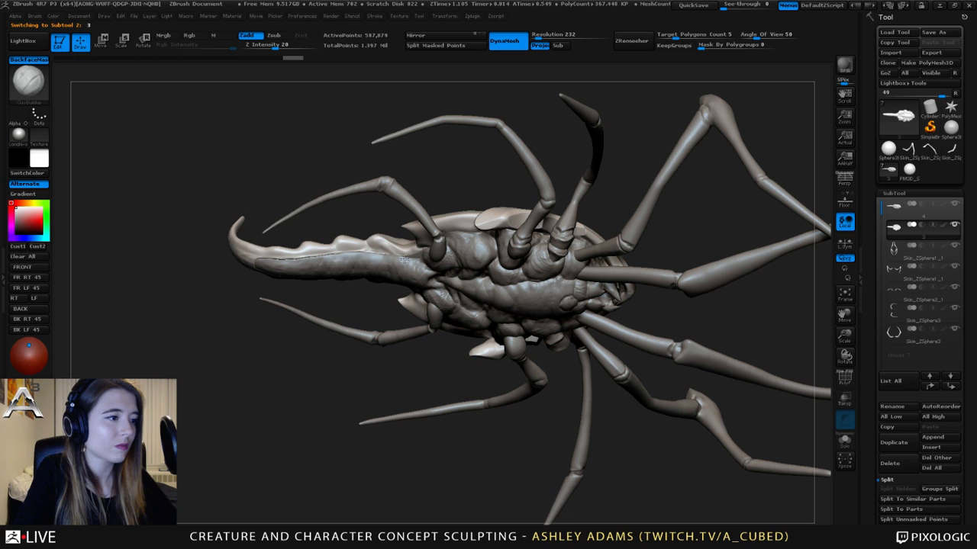
mouse_move(360, 200)
left_mouse_down()
mouse_move(427, 264)
mouse_move(413, 256)
left_mouse_up()
key("shift")
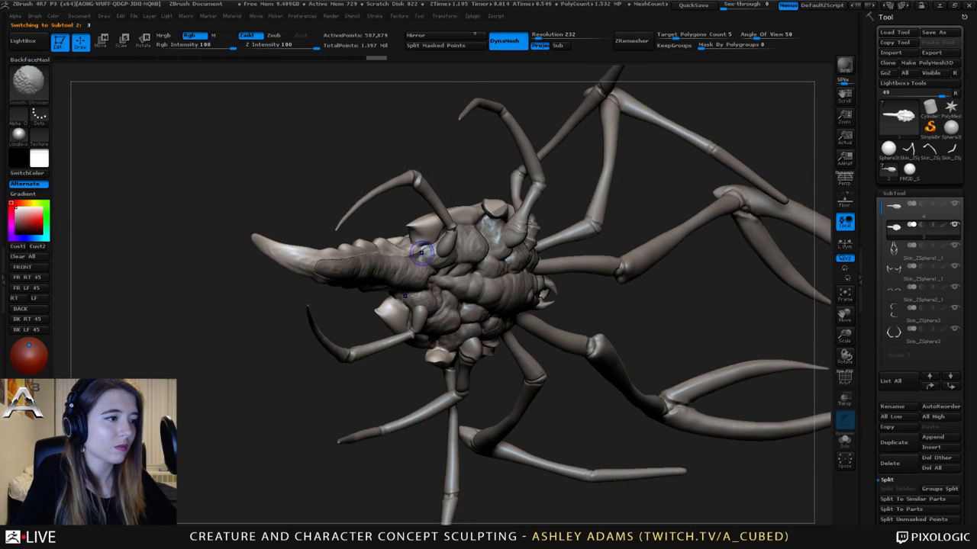
- Make the fleshy body active and pull its edge towards the shell at the tail base with the SnakeHook brush
mouse_move(413, 256)
right_mouse_down()
mouse_move(405, 242)
mouse_move(411, 277)
mouse_move(407, 260)
right_mouse_up()
left_click(412, 276, "alt")
key("shift")
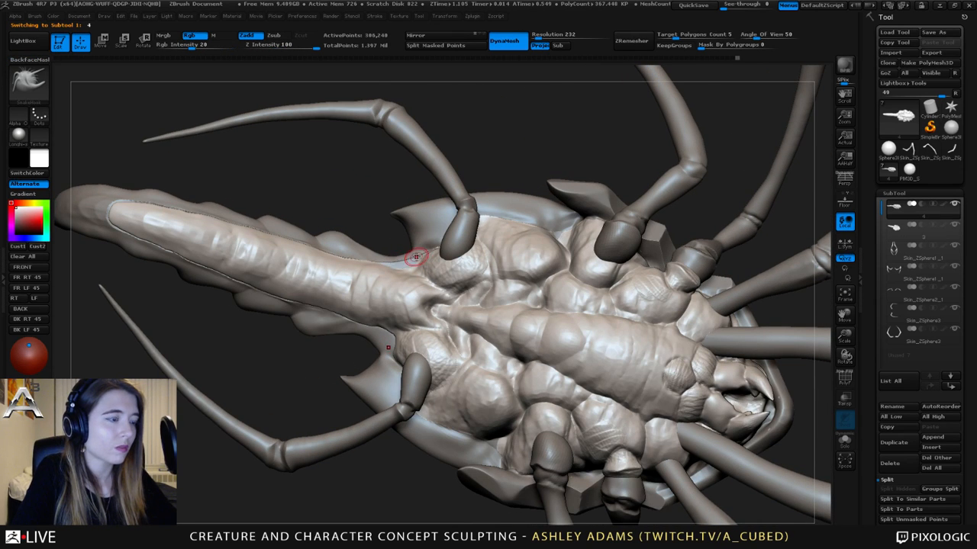
mouse_move(416, 257)
right_mouse_down()
mouse_move(388, 267)
mouse_move(383, 254)
mouse_move(391, 267)
mouse_move(370, 267)
mouse_move(412, 260)
right_mouse_up()
- Make the shell active and build up and smooth its edge at the tail base with ClayBuildup
left_click(407, 255, "alt")
key("b")
key("c")
key("b")
left_click_drag(407, 272, 379, 266, "shift")
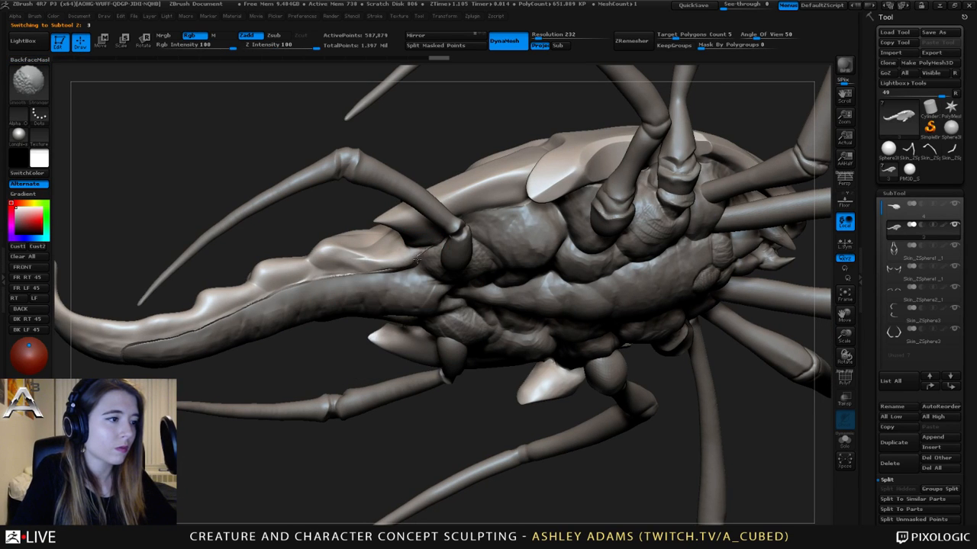
mouse_move(417, 261)
right_mouse_down()
mouse_move(419, 276)
mouse_move(427, 262)
mouse_move(458, 283)
right_mouse_up()
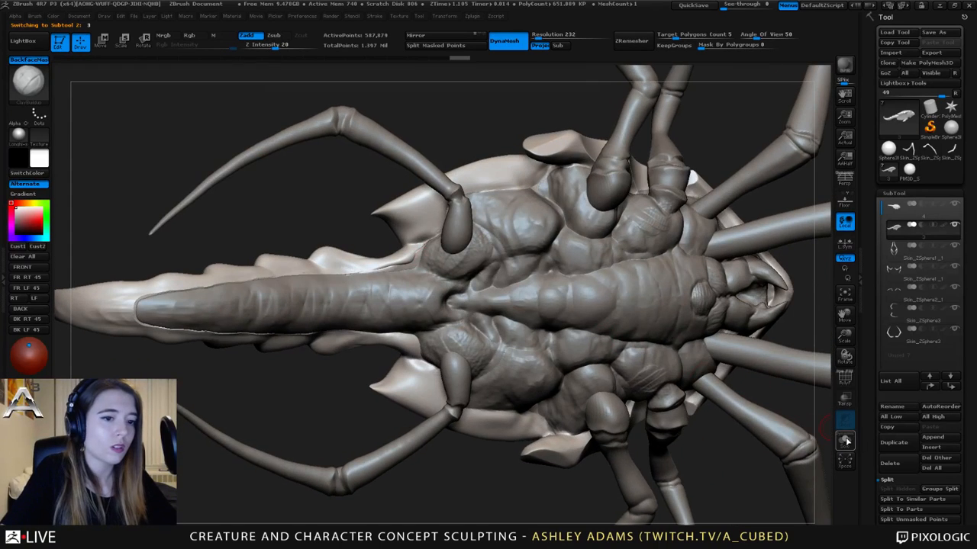
- Isolate the shell, remesh it with DynaMesh at resolution 232 and smooth the rear notches beside the tail base
left_click(846, 441)
key("ctrl")
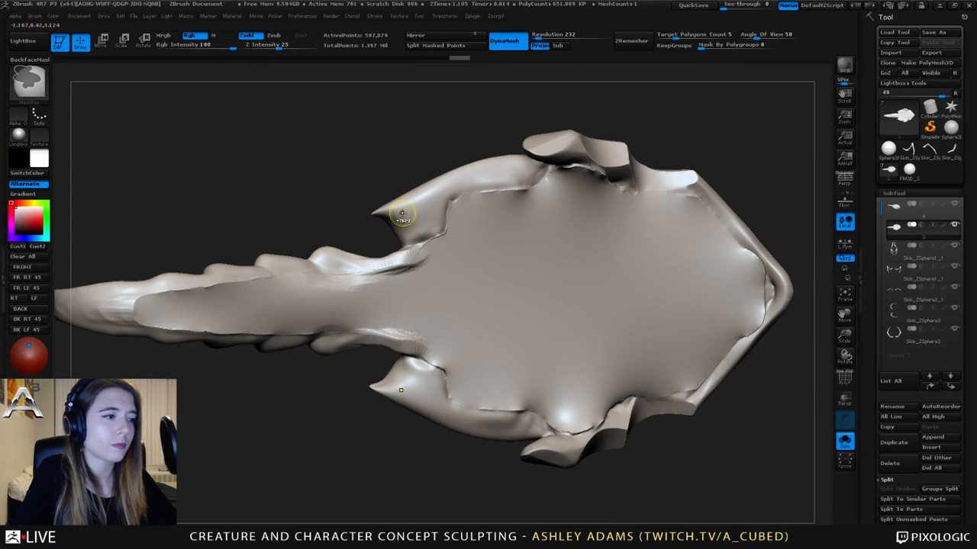
mouse_move(399, 212)
right_mouse_down()
mouse_move(442, 261)
mouse_move(328, 195)
right_mouse_up()
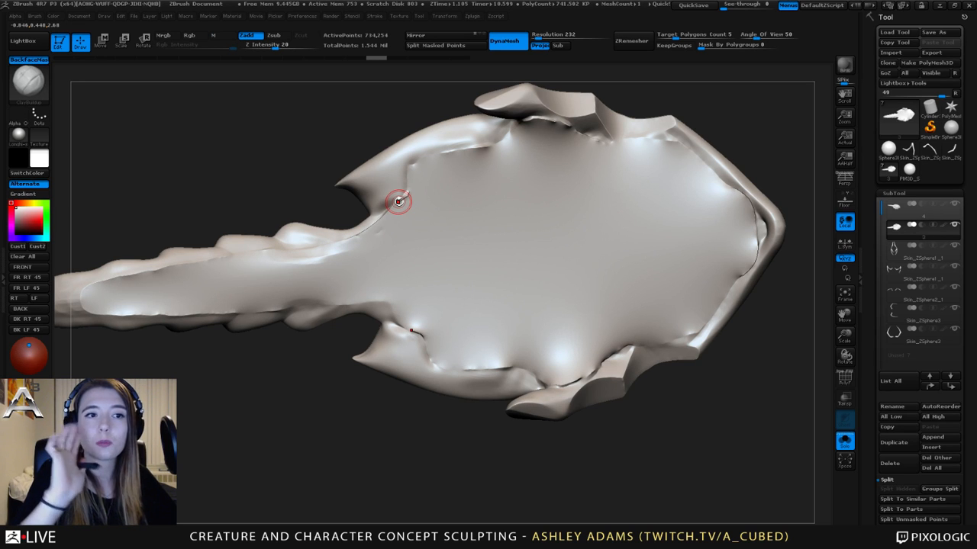
key("shift")
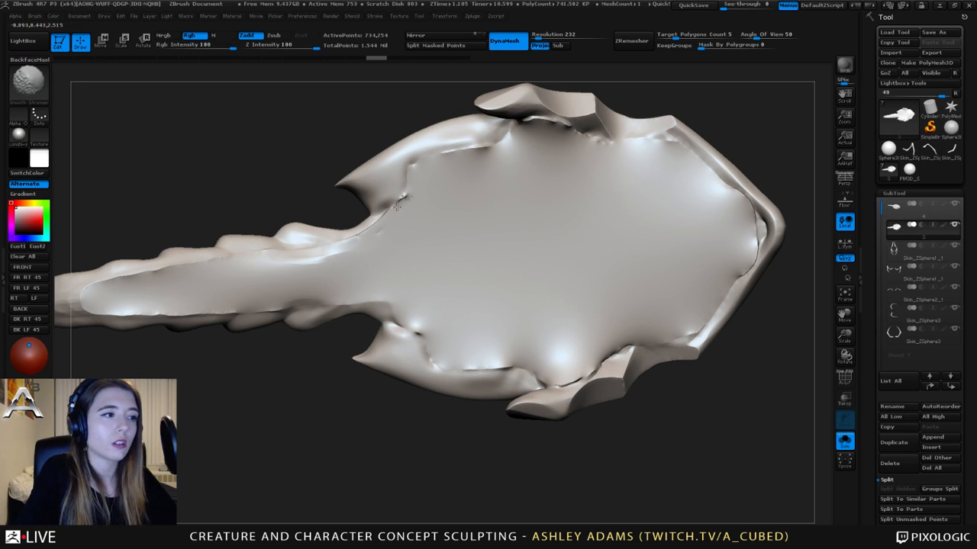
left_click_drag(390, 218, 384, 245)
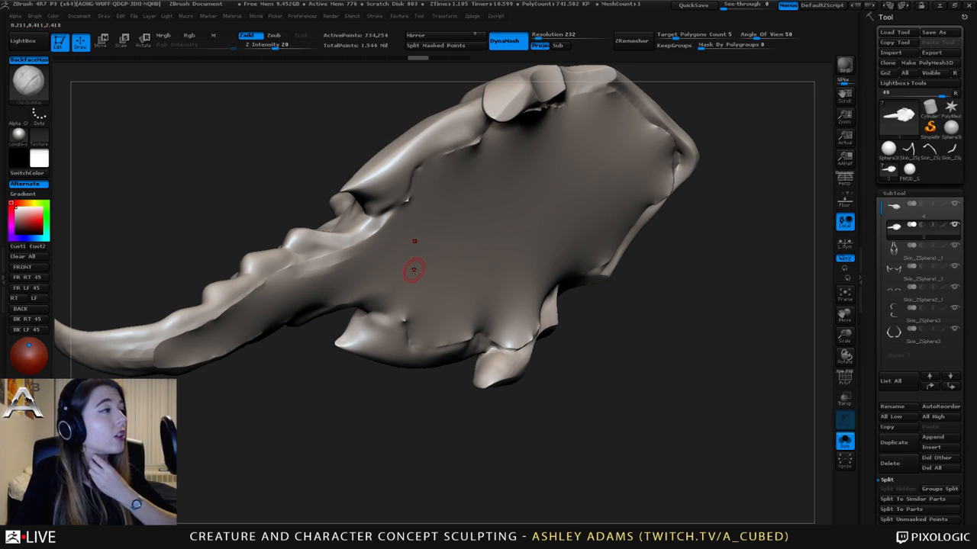
left_click_drag(380, 322, 381, 312, "shift")
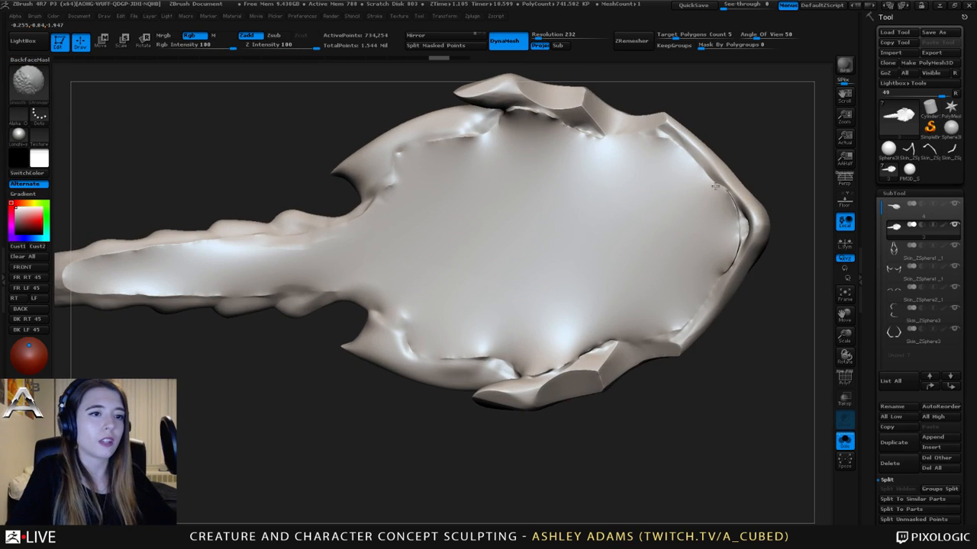
- Smooth the shell's inner rim at the head end and side plates and the cut edge along the tail
left_click_drag(715, 187, 730, 226, "shift")
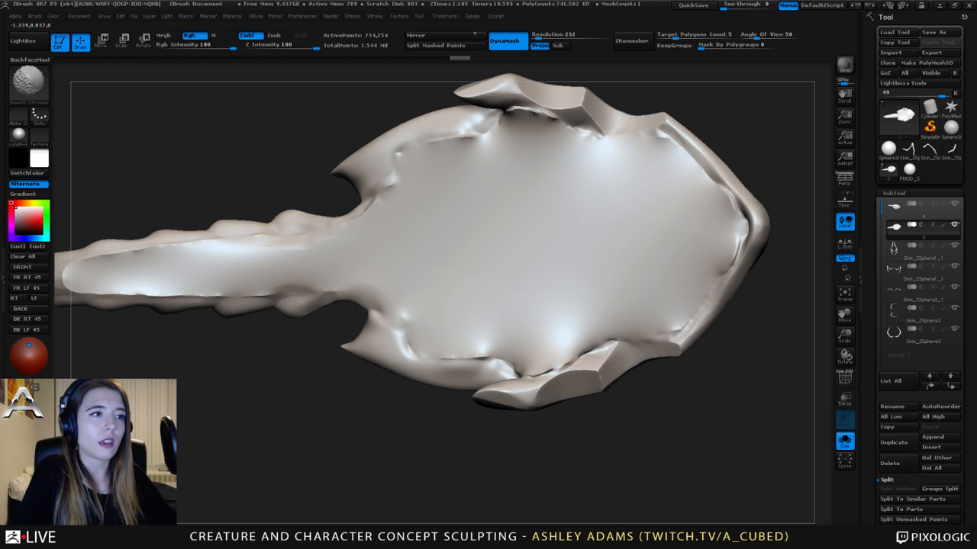
mouse_move(534, 111)
left_mouse_down()
mouse_move(559, 135)
mouse_move(477, 323)
left_mouse_up()
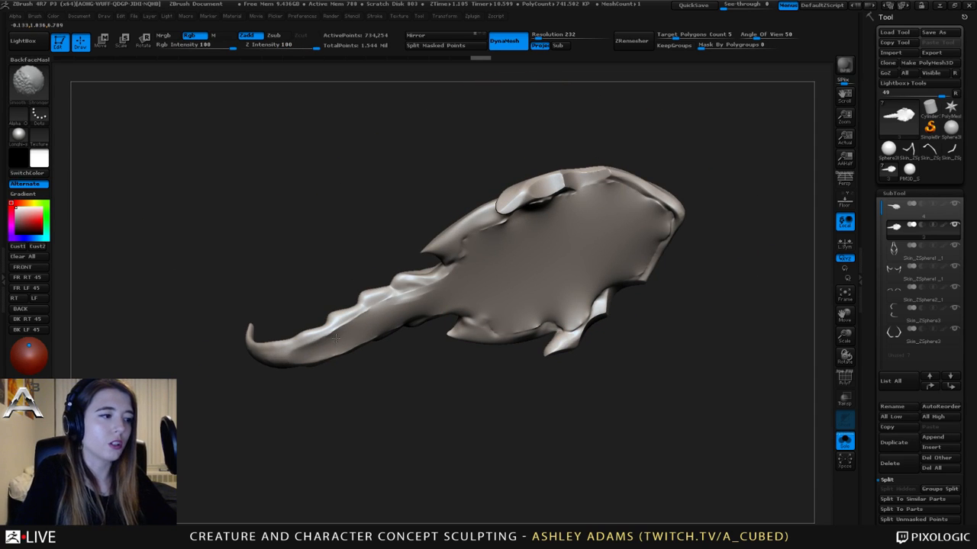
left_click_drag(355, 326, 386, 309, "shift")
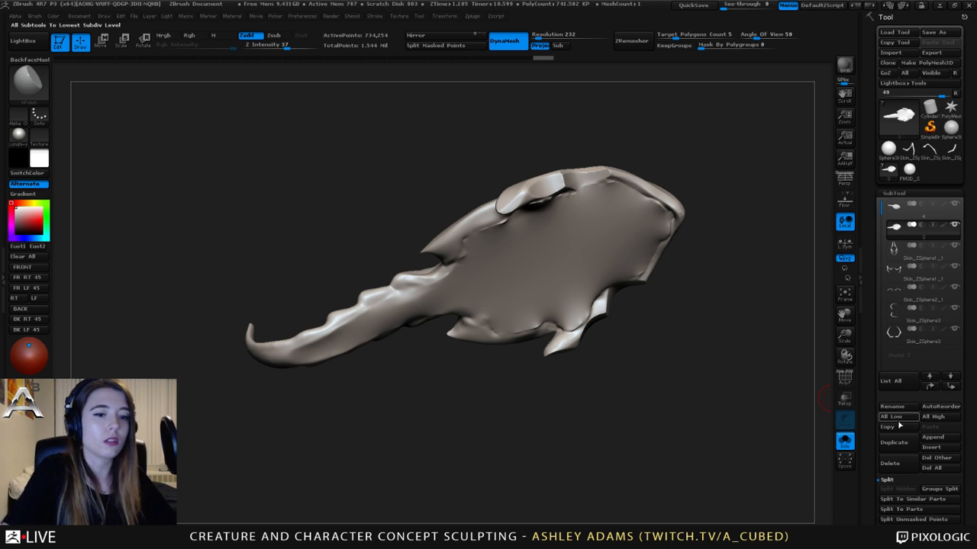
- Show all parts, make the fleshy body active and refine the underside and tail flesh at Z Intensity 5
left_click(845, 441)
mouse_move(467, 209)
left_mouse_down()
mouse_move(445, 261)
mouse_move(375, 296)
mouse_move(435, 252)
mouse_move(429, 260)
left_mouse_up()
left_click(373, 292, "alt")
key("shift")
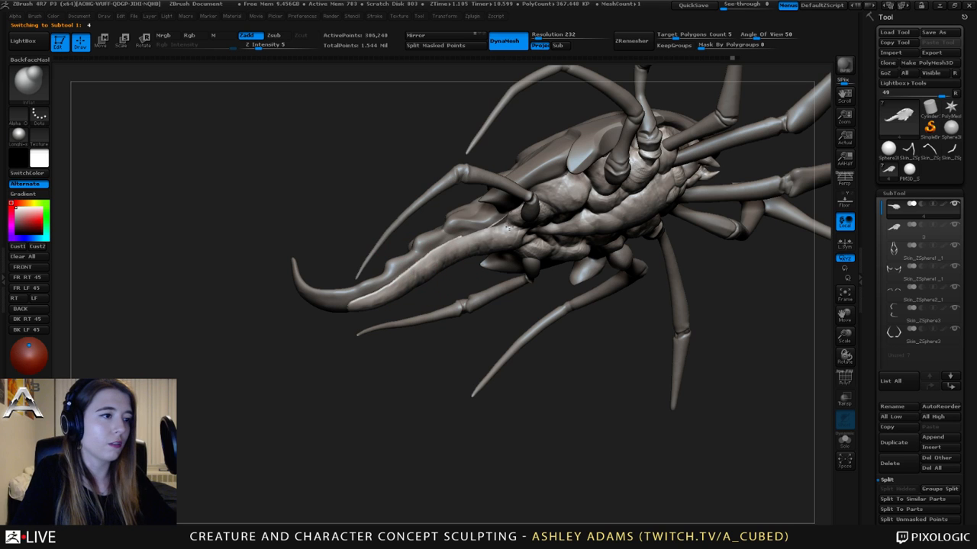
mouse_move(481, 233)
left_mouse_down()
mouse_move(488, 267)
mouse_move(500, 240)
mouse_move(492, 222)
mouse_move(582, 152)
left_mouse_up()
key("space")
mouse_move(625, 119)
right_mouse_down()
mouse_move(637, 125)
mouse_move(670, 98)
mouse_move(715, 93)
mouse_move(626, 110)
mouse_move(654, 163)
right_mouse_up()
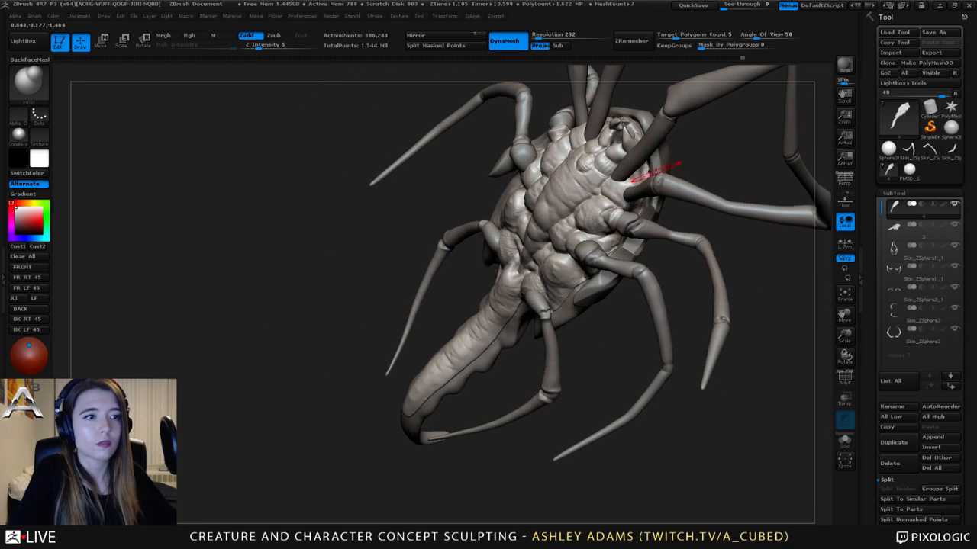
mouse_move(643, 204)
right_mouse_down()
mouse_move(645, 222)
mouse_move(553, 294)
right_mouse_up()
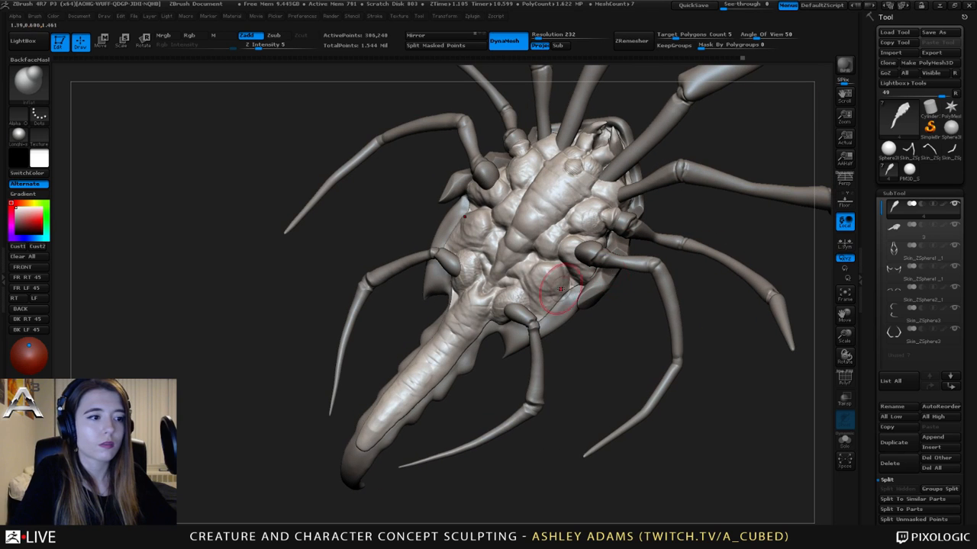
right_click_drag(504, 313, 517, 319)
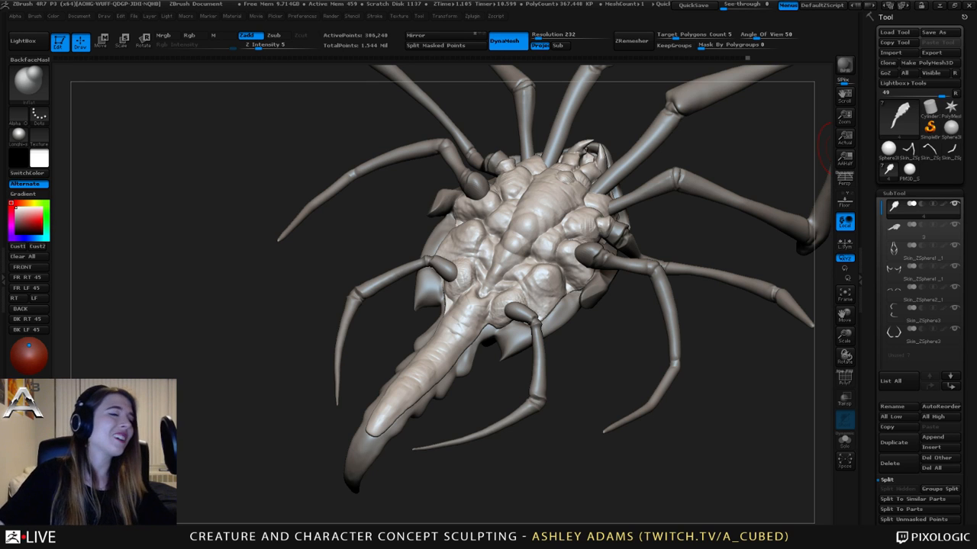
mouse_move(525, 312)
left_mouse_down()
mouse_move(551, 186)
mouse_move(473, 183)
mouse_move(507, 235)
mouse_move(503, 187)
left_mouse_up()
- Make the middle leg pair active and adjust the base of the legs with the SnakeHook brush
left_click(465, 169, "alt")
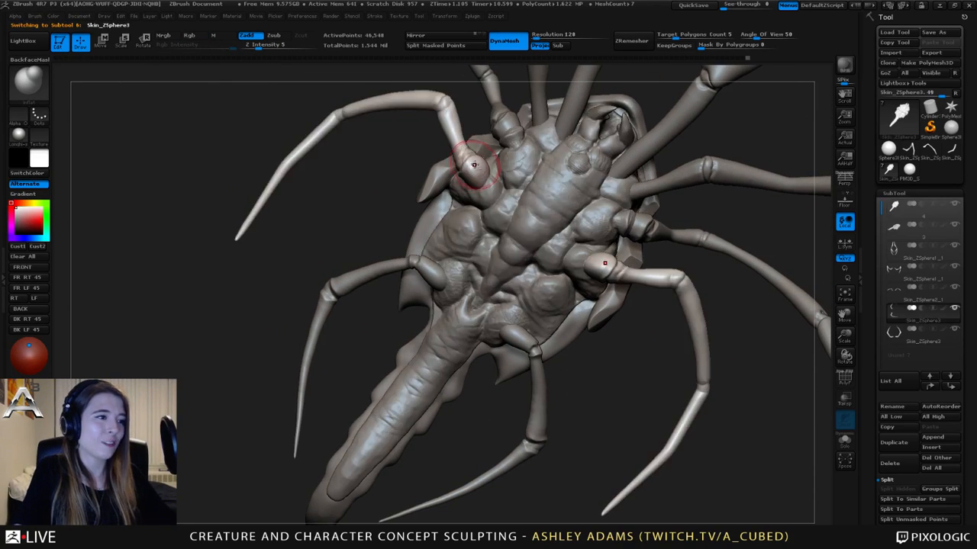
key("b")
key("c")
key("b")
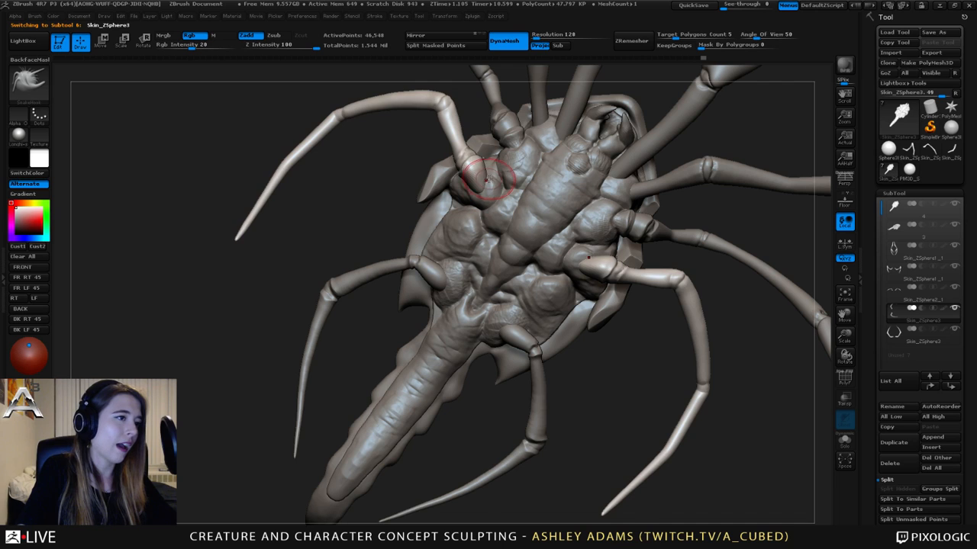
left_click_drag(477, 165, 471, 215)
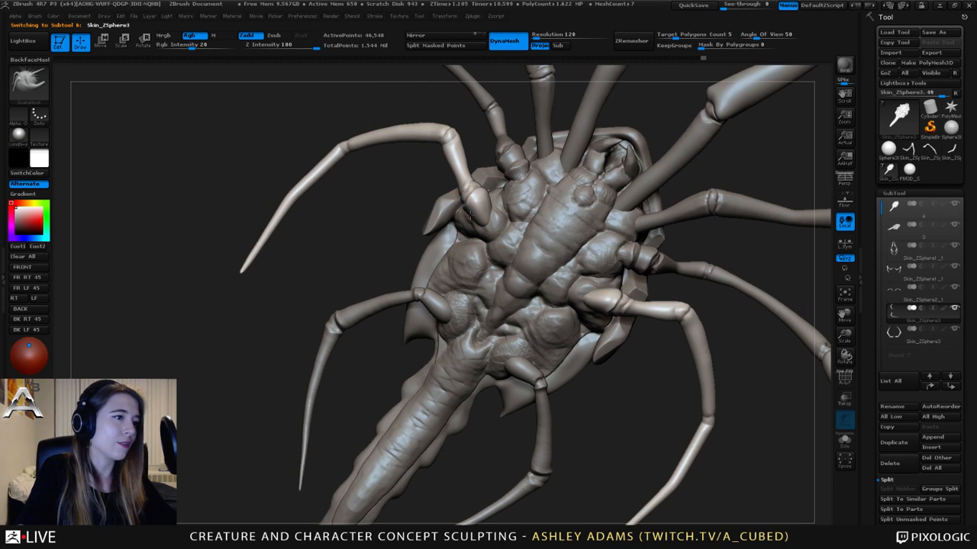
left_click(512, 153, "alt")
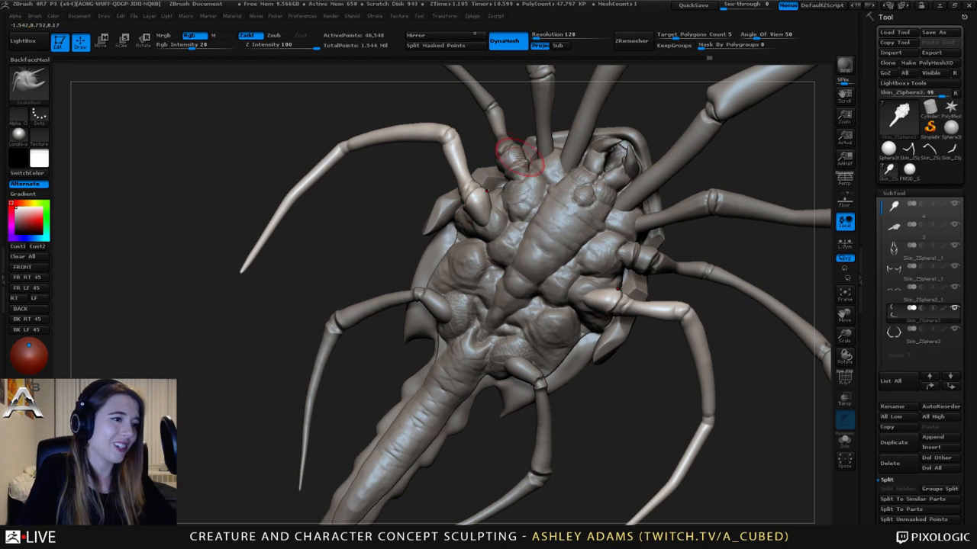
- Make the fleshy body active and build up a flesh socket around the middle leg base with ClayBuildup
left_click(477, 217, "alt")
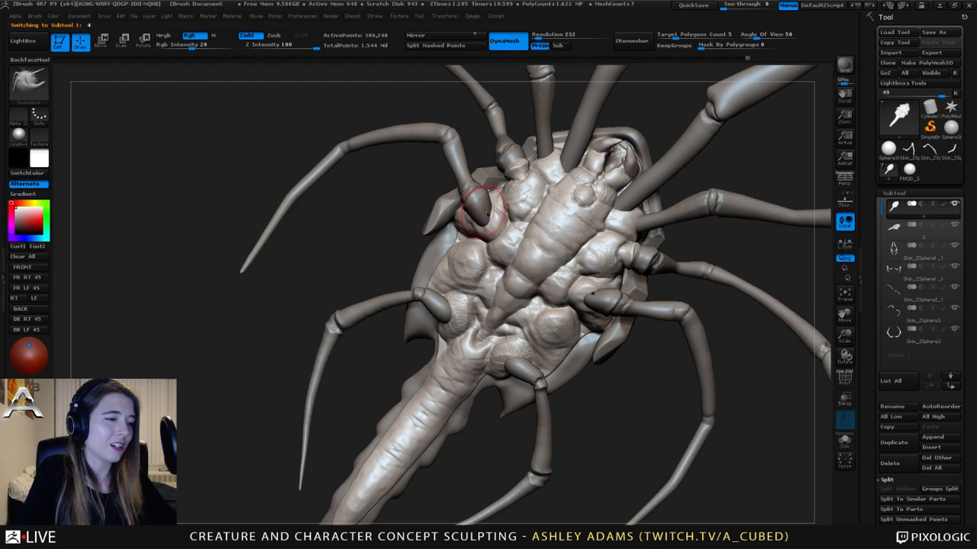
key("b")
key("c")
key("b")
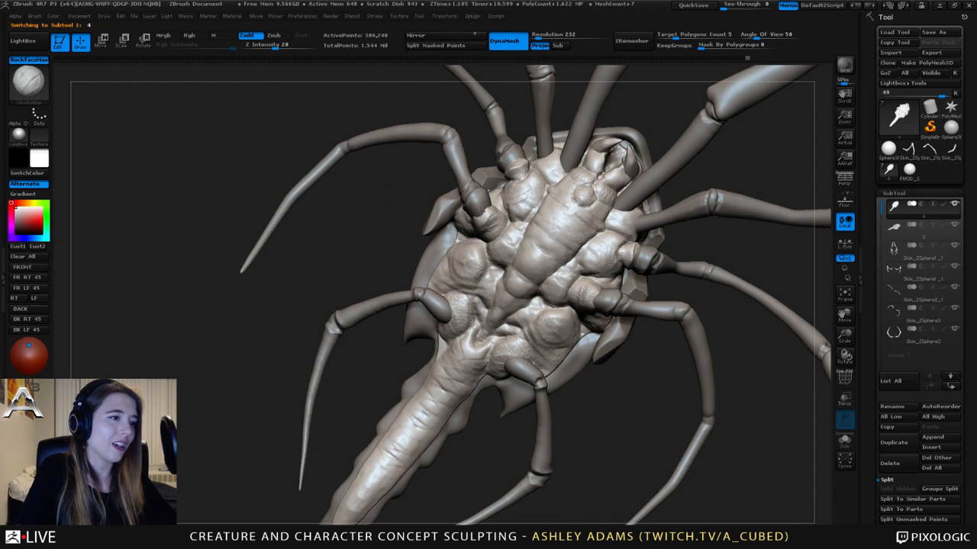
mouse_move(458, 207)
right_mouse_down()
mouse_move(491, 219)
mouse_move(461, 193)
mouse_move(457, 208)
right_mouse_up()
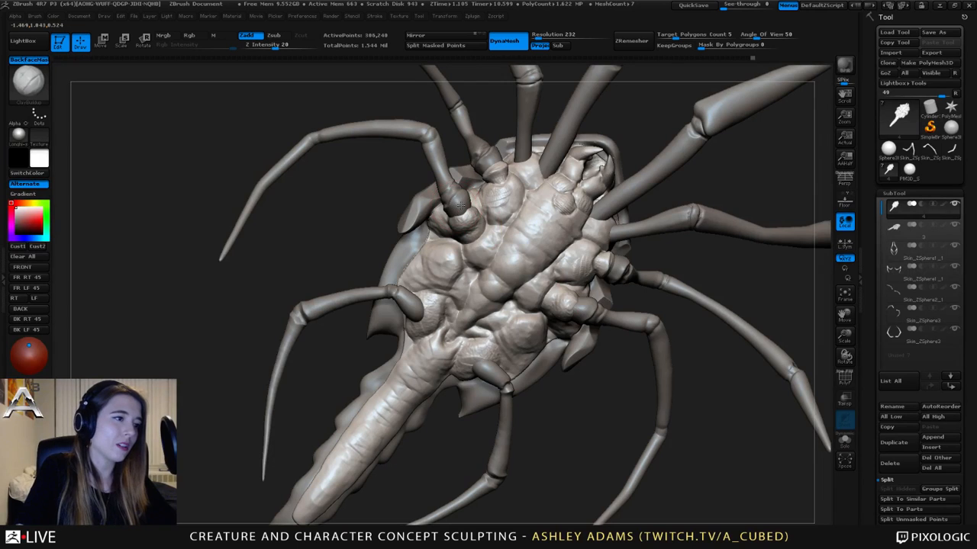
- Carve creases into the flesh around the middle leg socket with the DamStandard brush at Z Intensity 32
mouse_move(465, 193)
right_mouse_down()
mouse_move(467, 208)
mouse_move(481, 199)
mouse_move(462, 225)
right_mouse_up()
key("b")
key("d")
key("s")
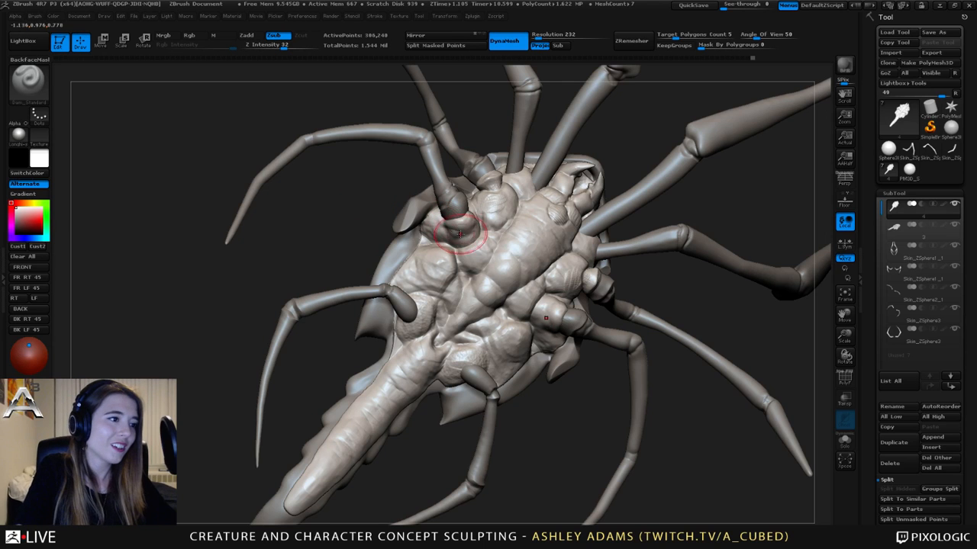
mouse_move(460, 234)
right_mouse_down()
mouse_move(449, 243)
mouse_move(450, 216)
right_mouse_up()
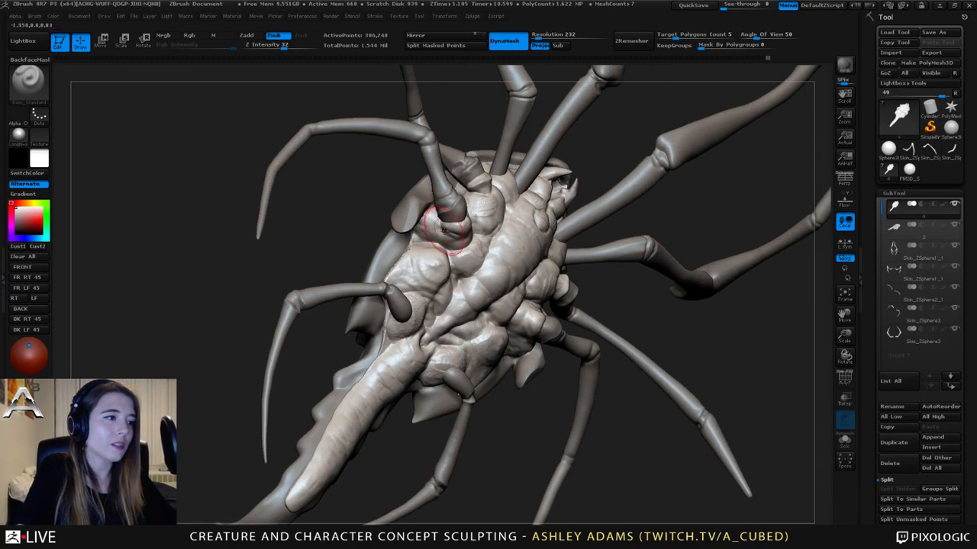
mouse_move(441, 222)
right_mouse_down()
mouse_move(488, 225)
mouse_move(492, 147)
mouse_move(465, 252)
right_mouse_up()
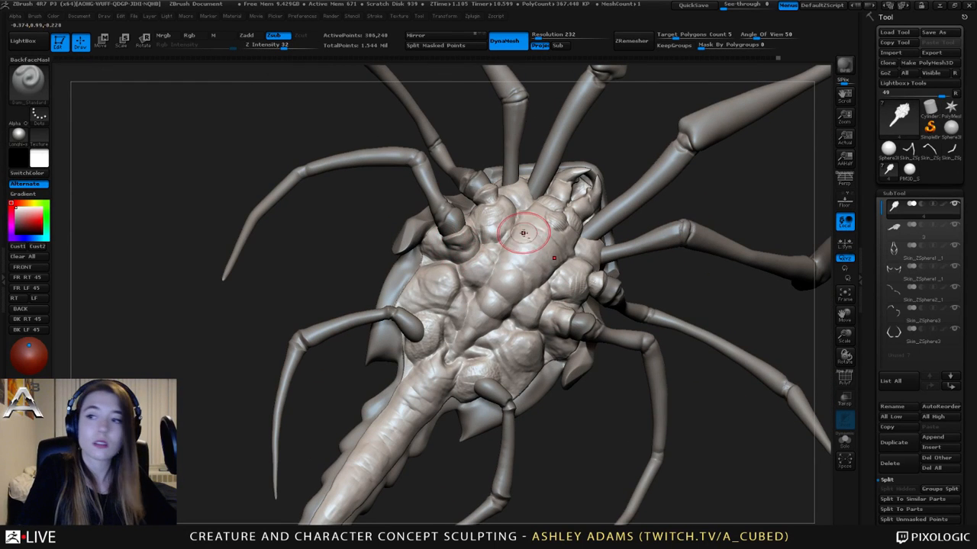
right_click_drag(525, 234, 598, 238, "alt")
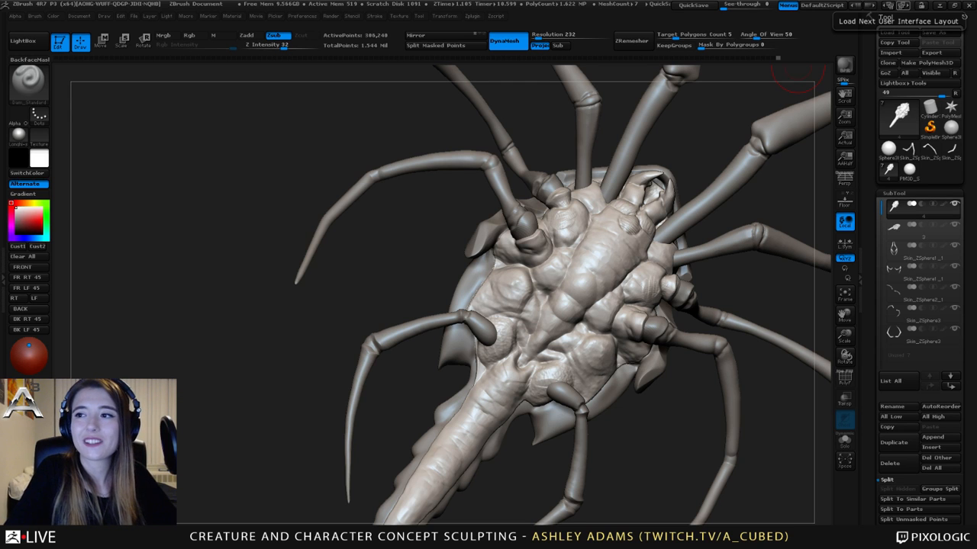
- Build up the flesh around the front leg socket with ClayBuildup and pull it onto the leg with SnakeHook
mouse_move(683, 264)
right_mouse_down()
mouse_move(683, 273)
mouse_move(578, 245)
mouse_move(603, 290)
mouse_move(581, 284)
mouse_move(574, 267)
right_mouse_up()
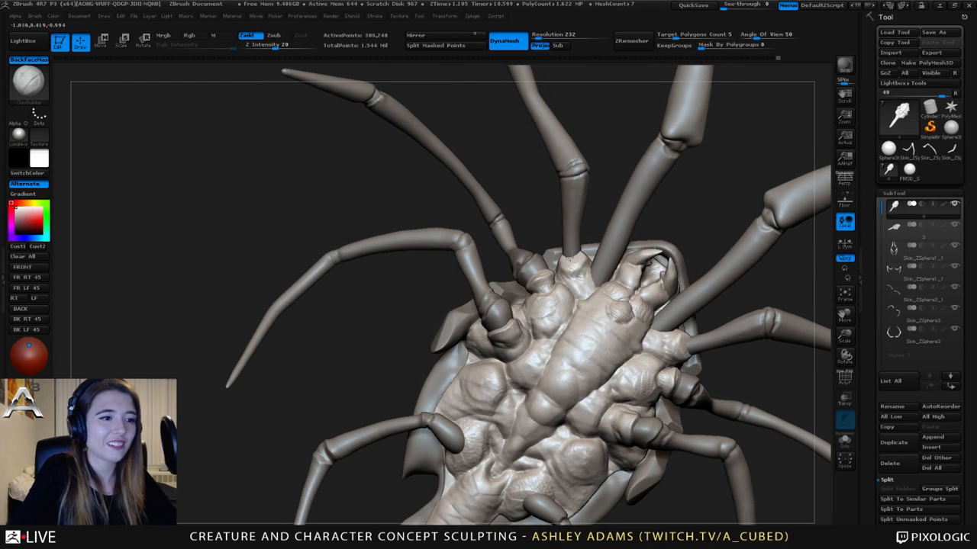
right_click_drag(568, 259, 557, 246)
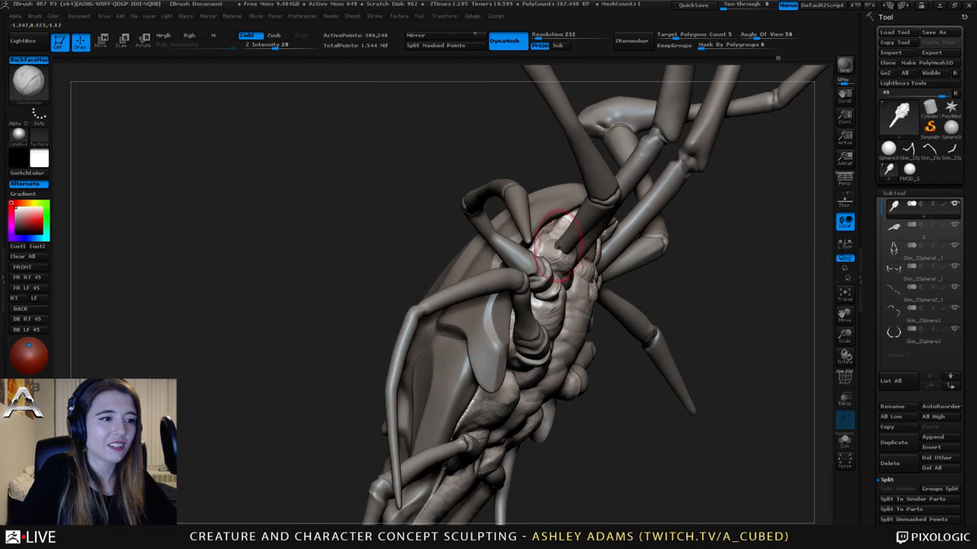
key("b")
key("s")
key("h")
key("space")
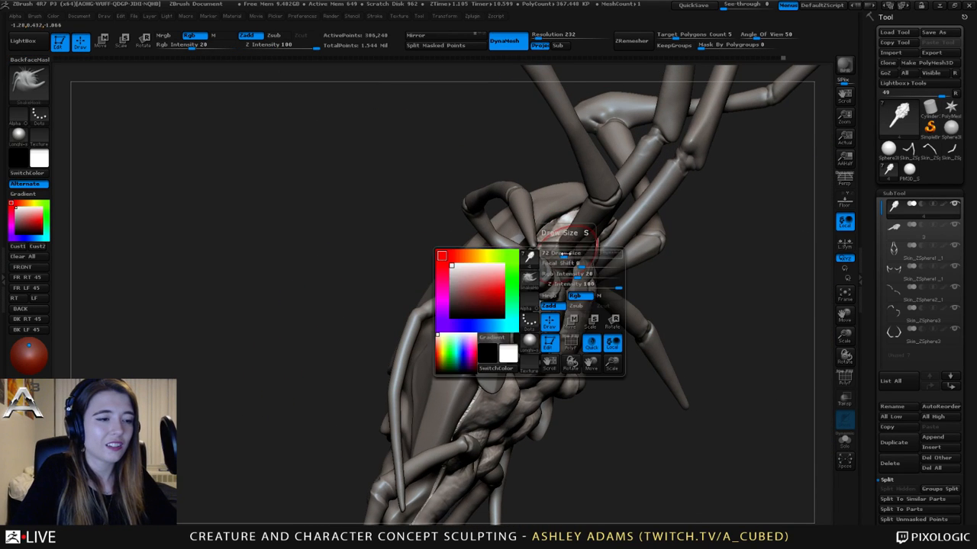
mouse_move(569, 243)
right_mouse_down()
mouse_move(566, 255)
mouse_move(580, 243)
mouse_move(591, 262)
mouse_move(595, 241)
mouse_move(580, 256)
mouse_move(529, 237)
mouse_move(556, 253)
mouse_move(469, 258)
mouse_move(577, 282)
mouse_move(599, 275)
right_mouse_up()
key("space")
- Refine the front leg sockets by alternating DamStandard creases with ClayBuildup flesh volume
key("space")
key("b")
key("d")
key("s")
key("b")
key("c")
key("b")
key("b")
key("d")
key("s")
key("b")
key("c")
key("b")
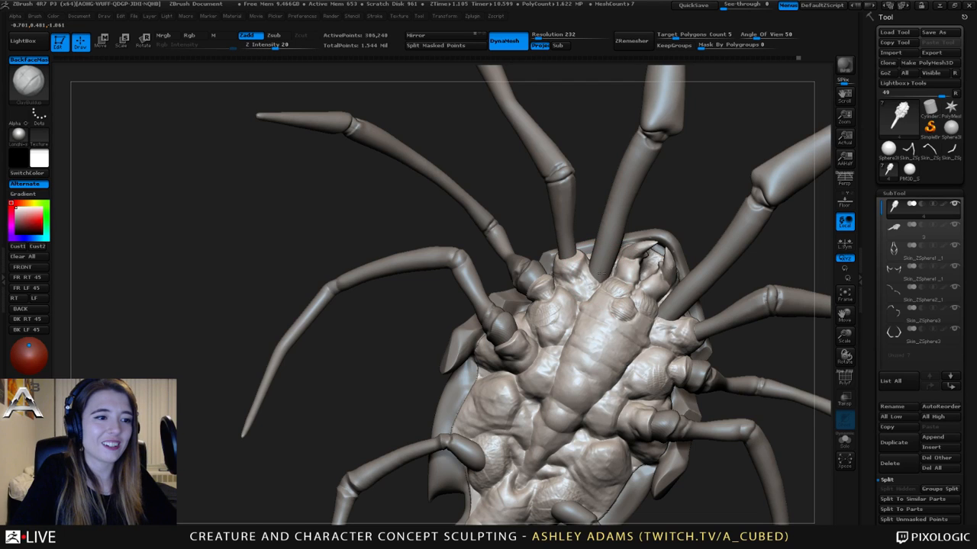
key("space")
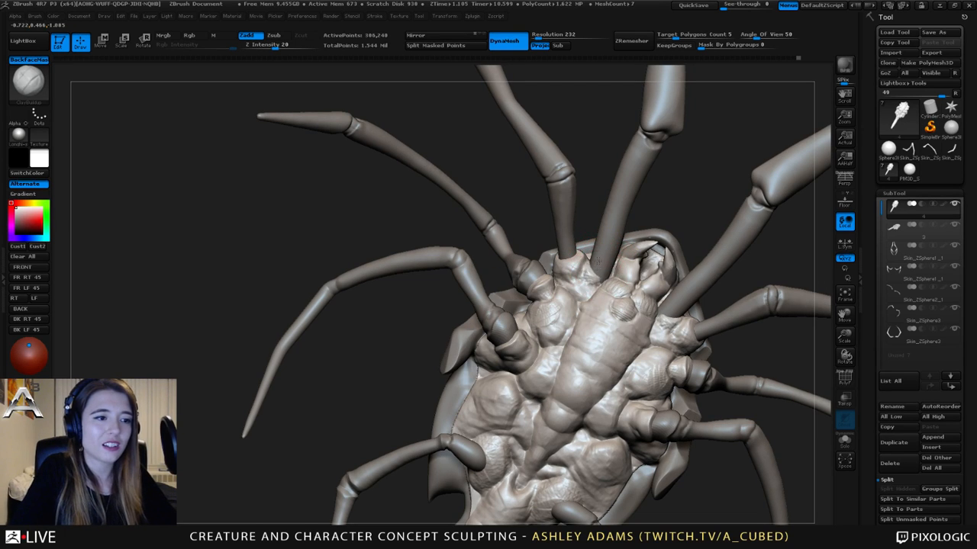
- Carve creases into the flesh around the front leg bases with DamStandard at Z Intensity 32
right_click_drag(601, 267, 589, 261)
key("b")
key("d")
key("s")
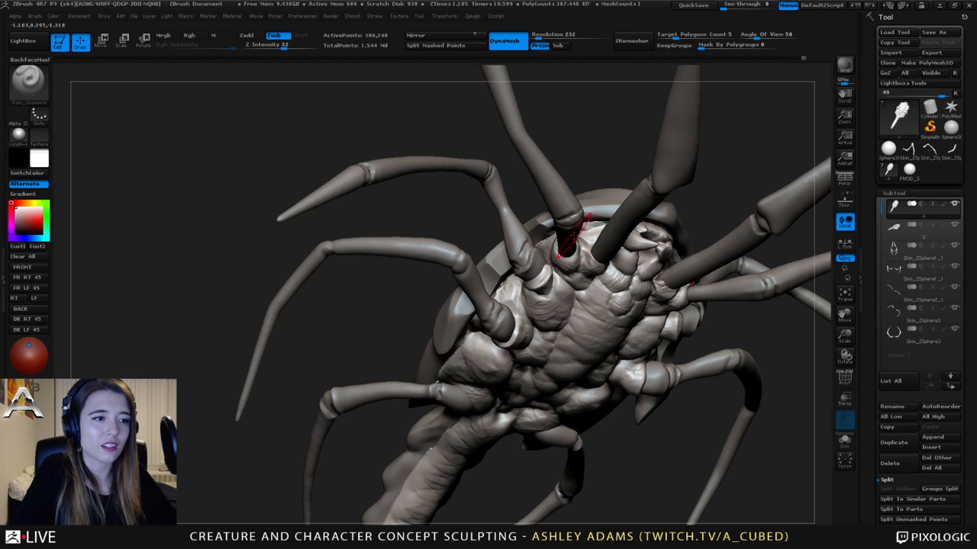
mouse_move(562, 236)
right_mouse_down()
mouse_move(579, 347)
mouse_move(568, 241)
mouse_move(576, 259)
right_mouse_up()
- Make the second leg's subtool Skin_ZSphere1_1 active and adjust the leg's placement with SnakeHook at Z Intensity 100
left_click(576, 260, "alt")
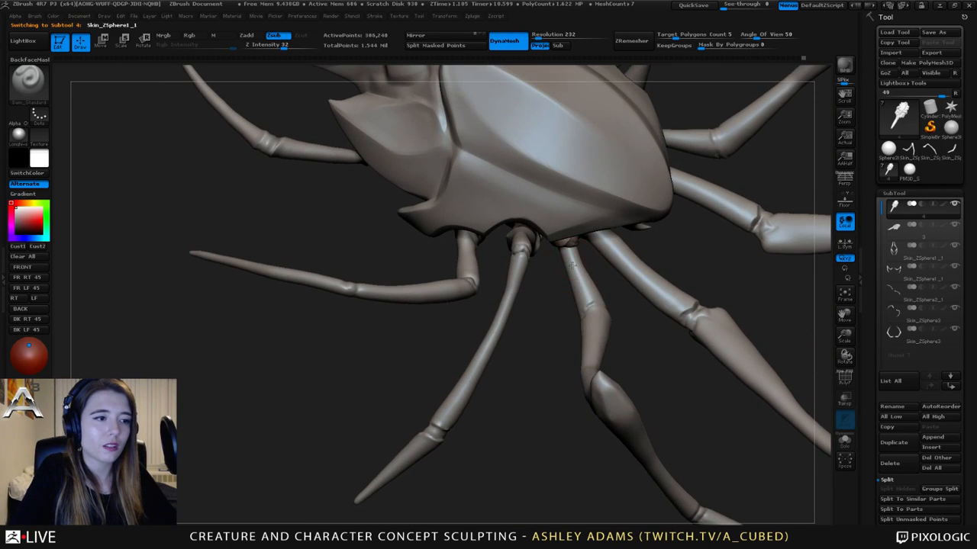
key("space")
key("b")
key("s")
key("h")
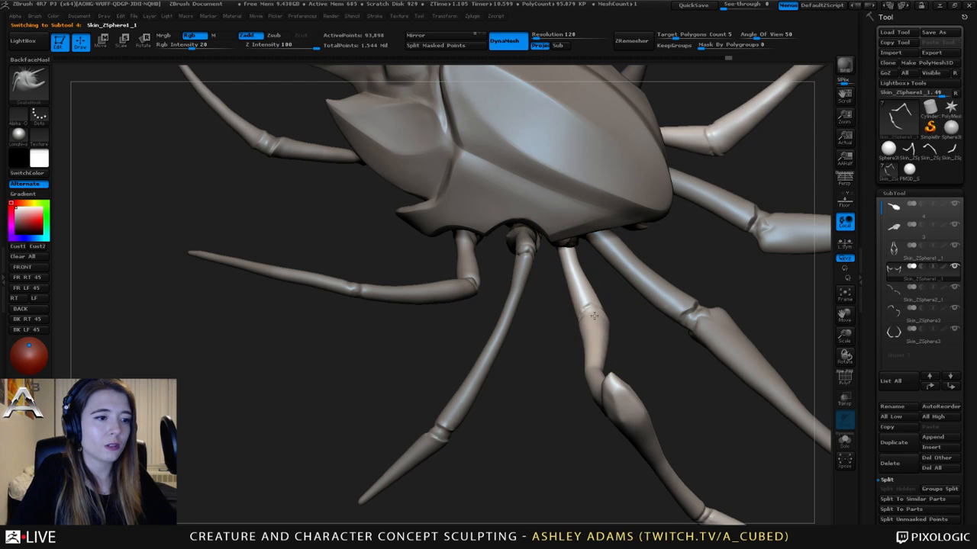
right_click_drag(595, 313, 571, 218)
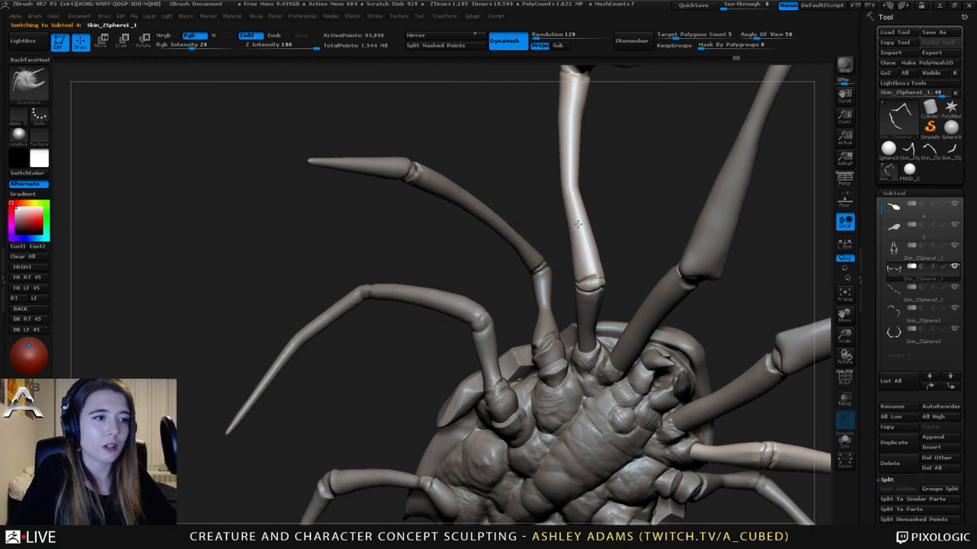
right_click_drag(578, 284, 582, 212)
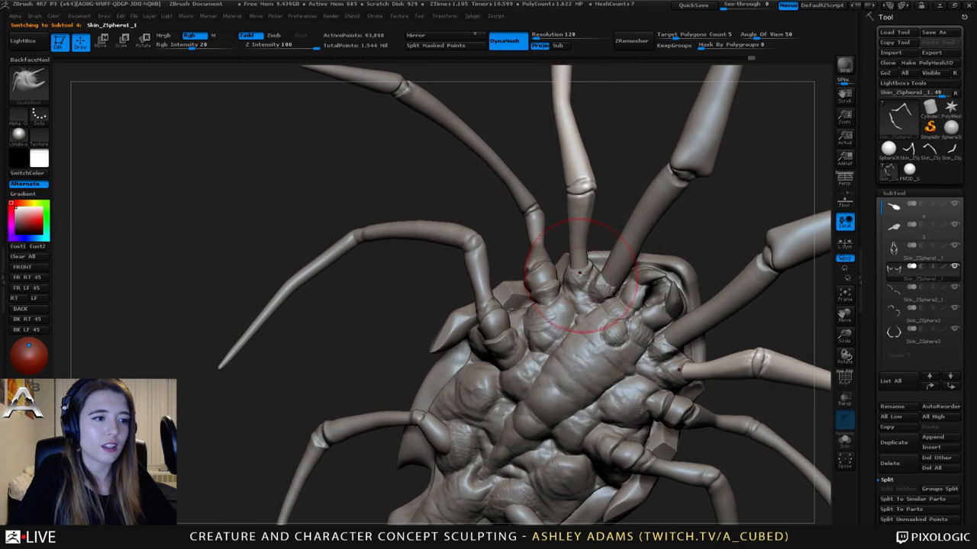
- Switch back to the fleshy body, pull a cuff of flesh around the second leg base with SnakeHook and smooth it
left_click(586, 269, "alt")
key("space")
right_click_drag(586, 268, 574, 267)
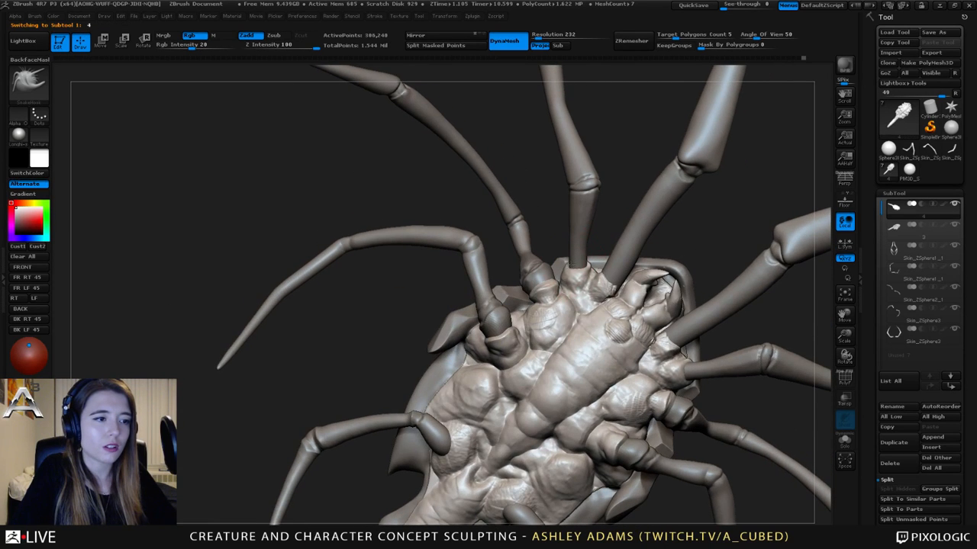
key("space")
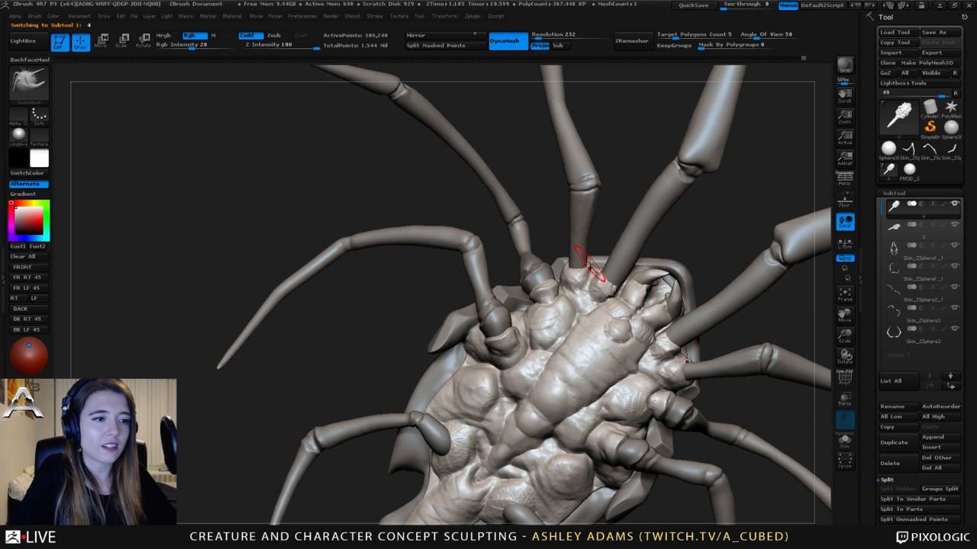
mouse_move(588, 272)
right_mouse_down()
mouse_move(599, 298)
mouse_move(595, 271)
right_mouse_up()
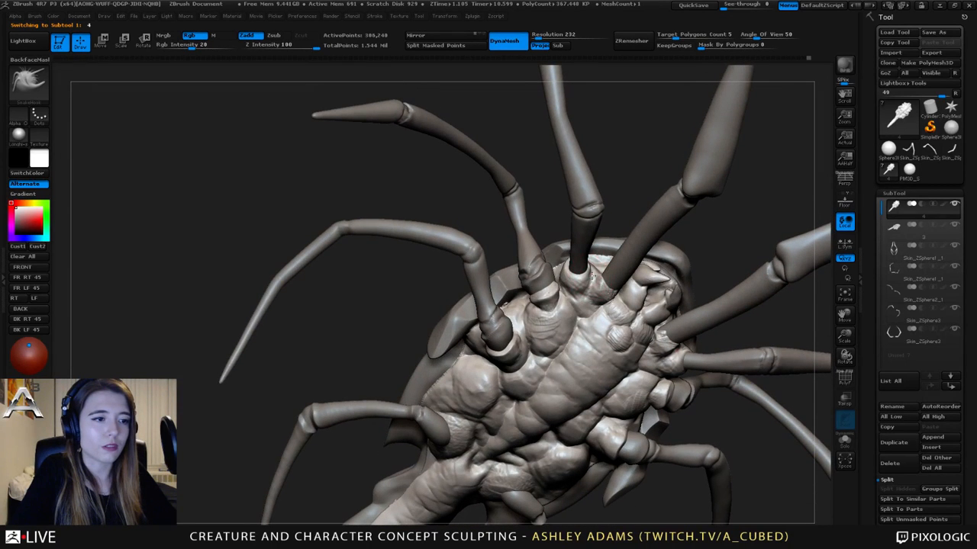
key("shift")
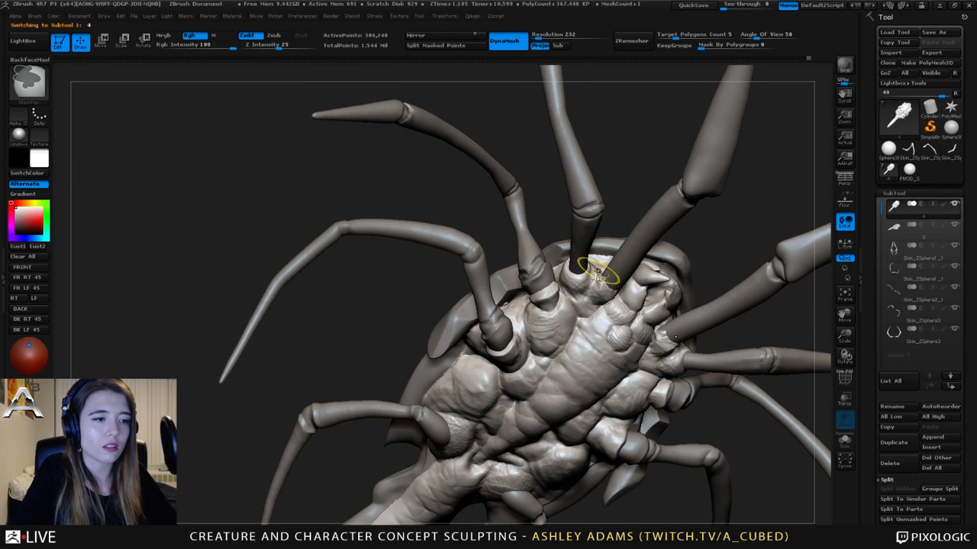
- Add flesh between the two front leg sockets with ClayBuildup and cut creases there with DamStandard
key("space")
right_click_drag(592, 269, 595, 274)
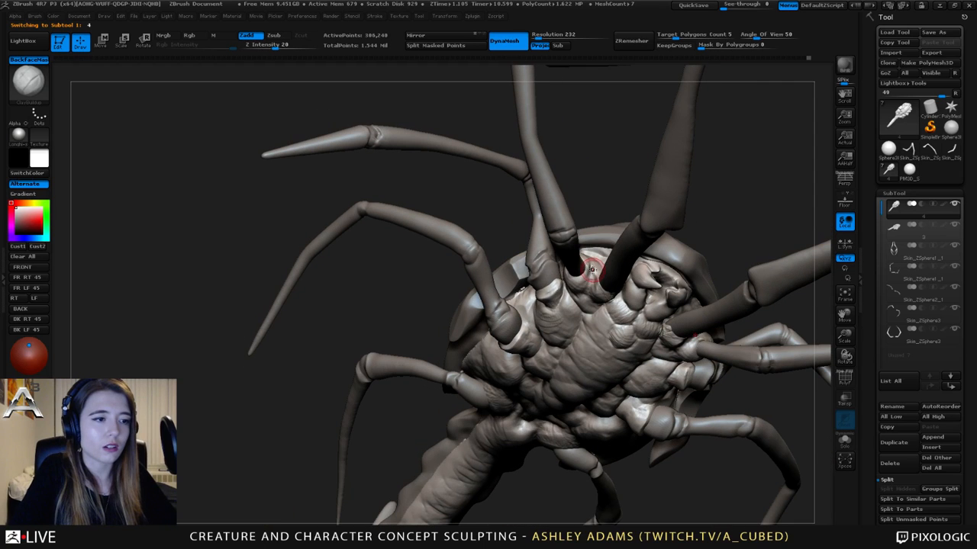
key("alt")
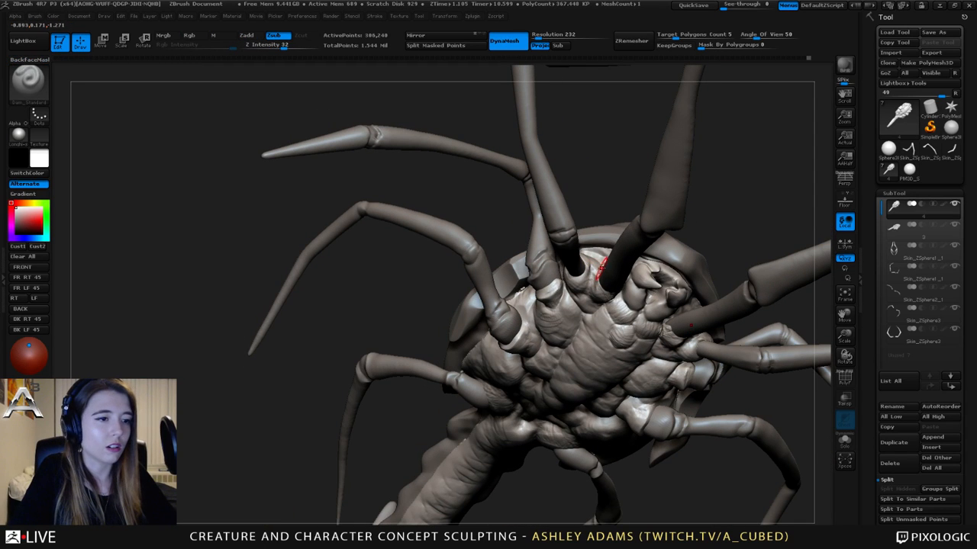
right_click_drag(586, 283, 637, 282)
key("shift")
key("space")
key("alt")
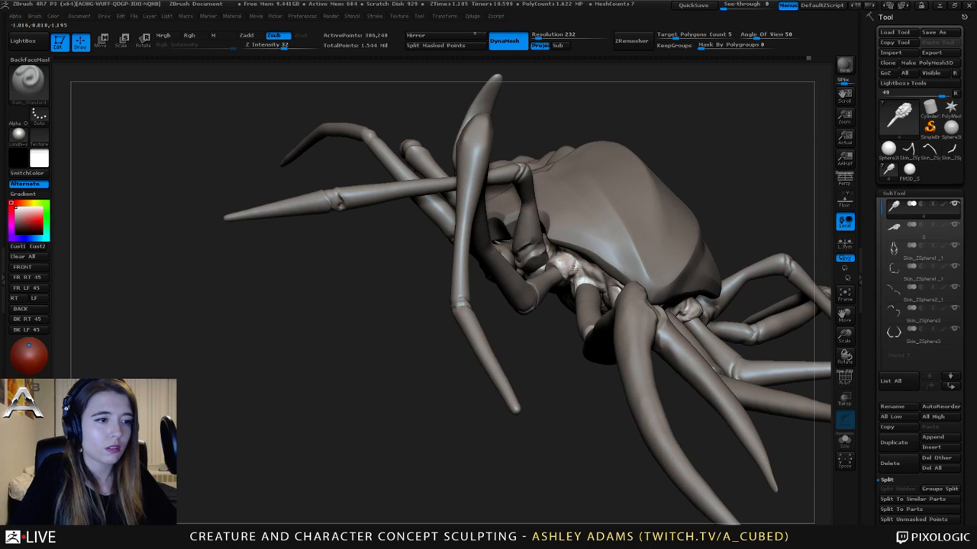
- Thicken the flesh around the front leg sockets under the shell rim with ClayBuildup at Z Intensity 20
key("shift")
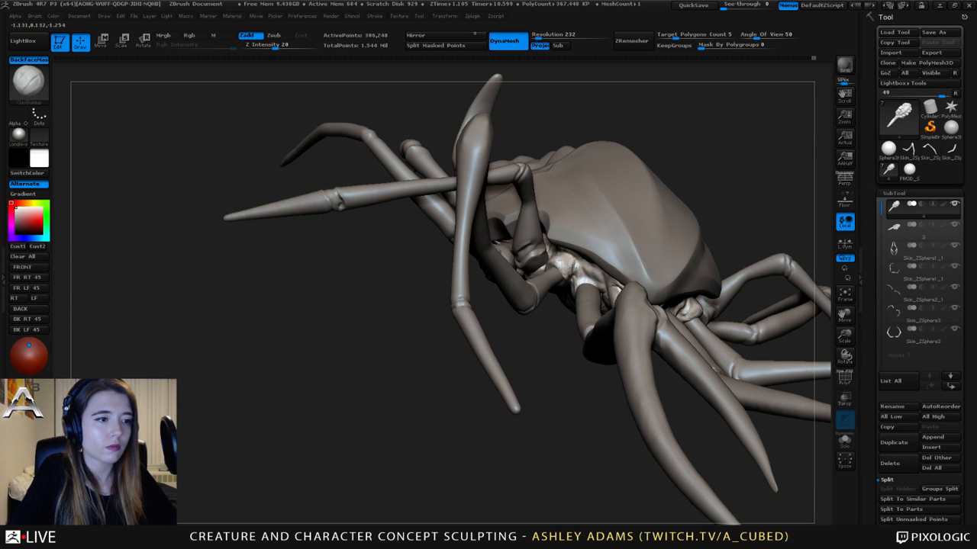
left_click_drag(576, 262, 559, 262, "shift")
right_click_drag(559, 262, 579, 281)
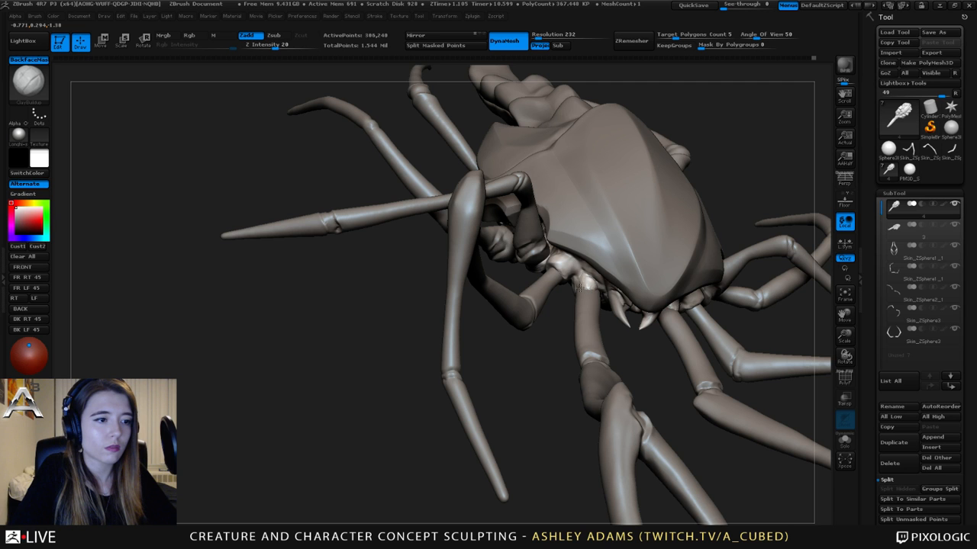
right_click_drag(586, 281, 578, 305)
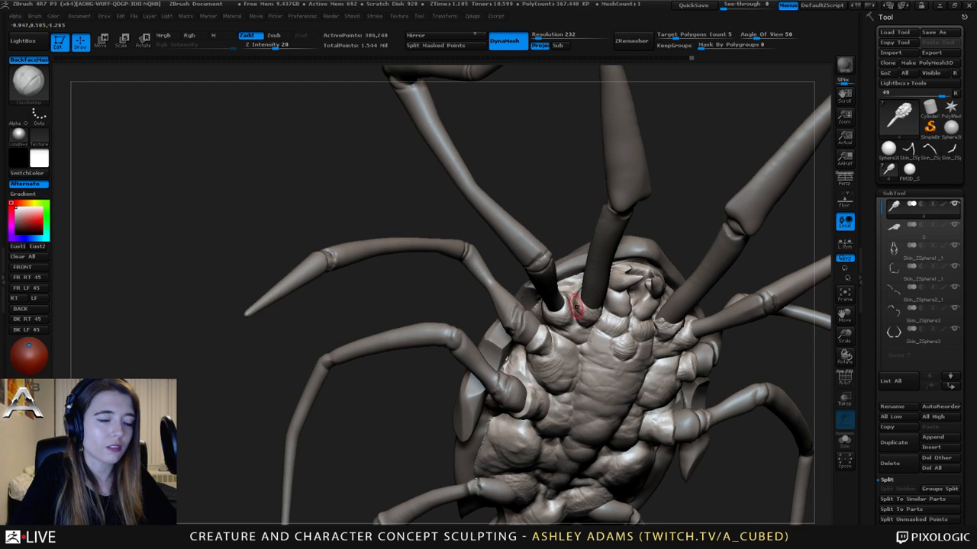
key("space")
right_click_drag(590, 304, 604, 299)
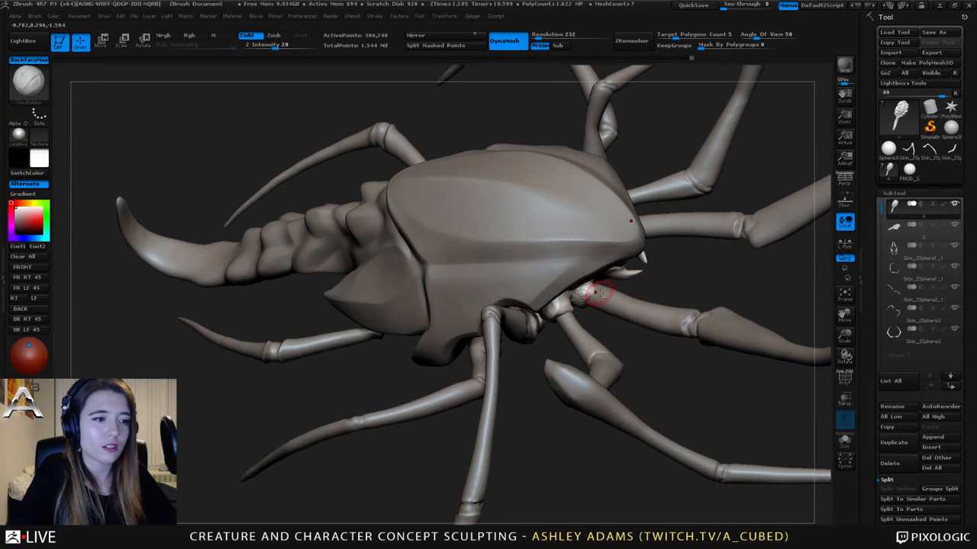
right_click_drag(589, 303, 567, 260)
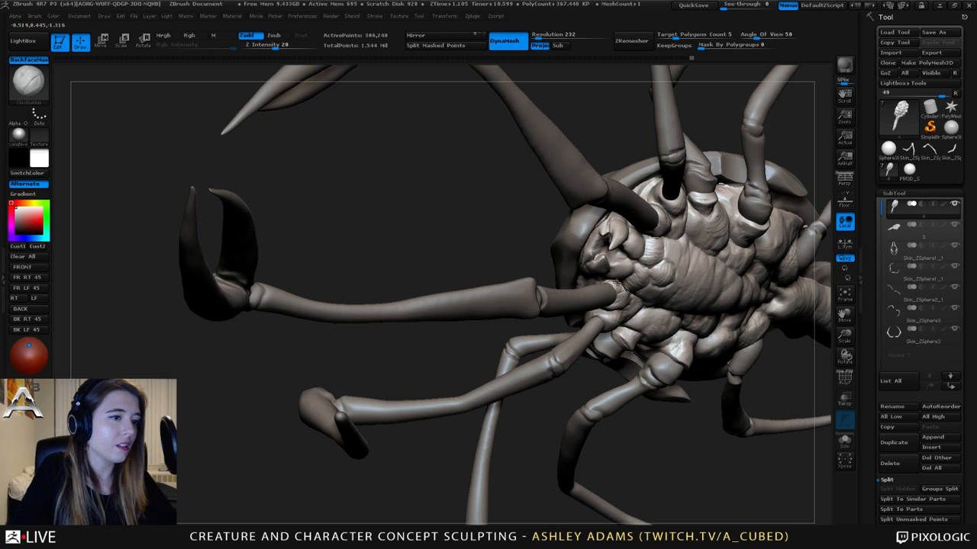
right_click_drag(612, 283, 622, 277)
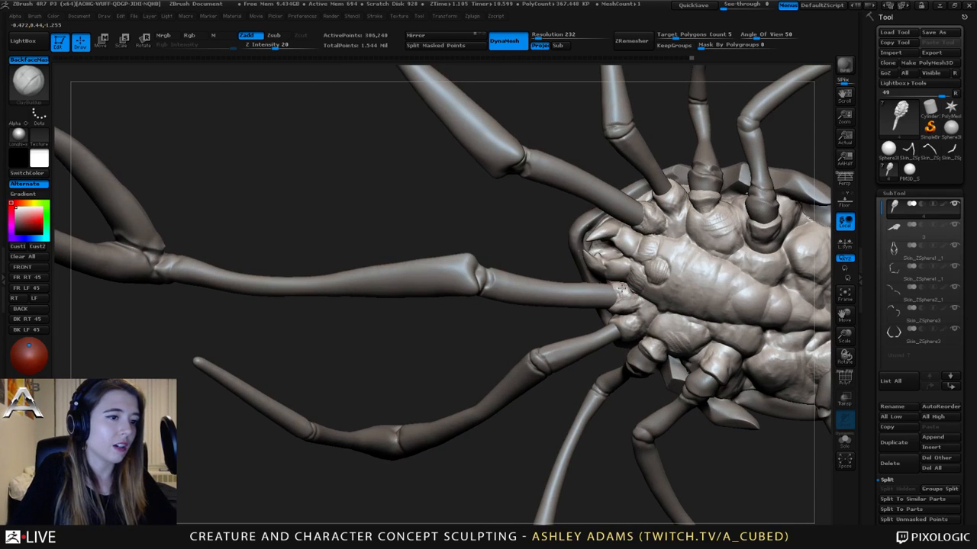
- Pull the flesh beside the mouthparts onto the front claw leg bases with SnakeHook to close the sockets
right_click_drag(618, 296, 592, 277)
left_click_drag(343, 397, 297, 389)
key("b")
key("s")
key("h")
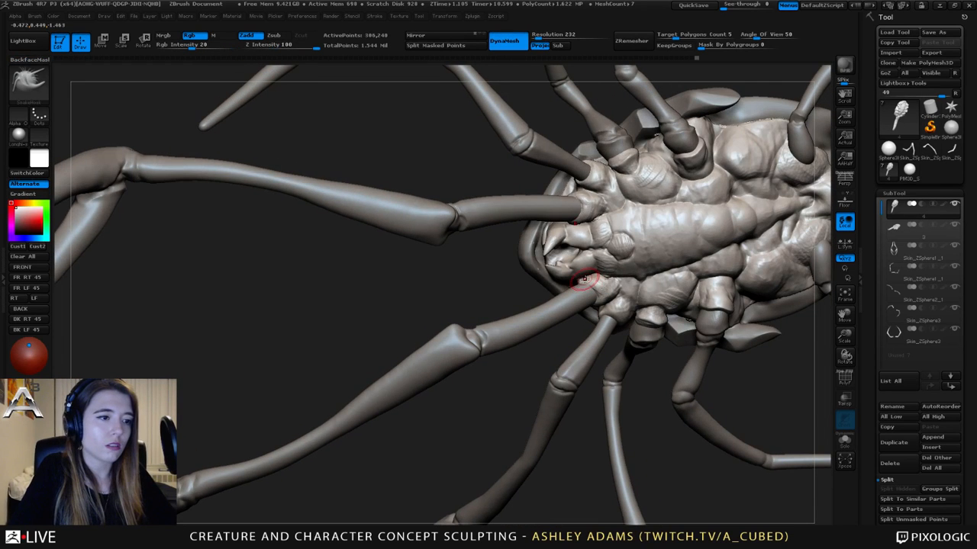
mouse_move(397, 427)
left_mouse_down()
mouse_move(458, 366)
mouse_move(580, 282)
mouse_move(564, 252)
mouse_move(603, 265)
mouse_move(593, 297)
mouse_move(614, 317)
mouse_move(551, 259)
mouse_move(550, 271)
mouse_move(534, 255)
mouse_move(484, 244)
left_mouse_up()
key("space")
key("space")
left_click_drag(583, 274, 595, 203)
key("space")
key("space")
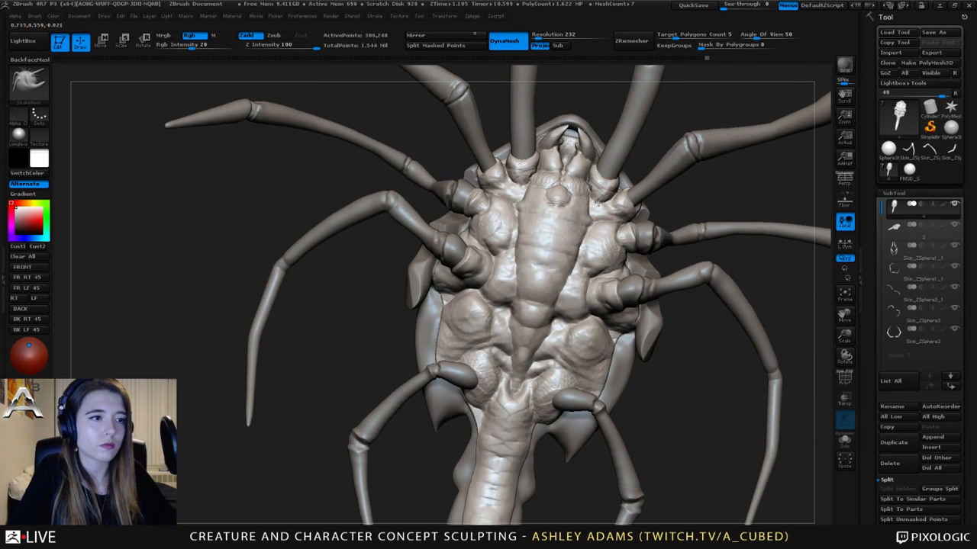
- Crease the flesh below the front leg sockets with DamStandard and reshape the second leg socket with SnakeHook
key("b")
key("s")
key("t")
left_click_drag(601, 200, 513, 192)
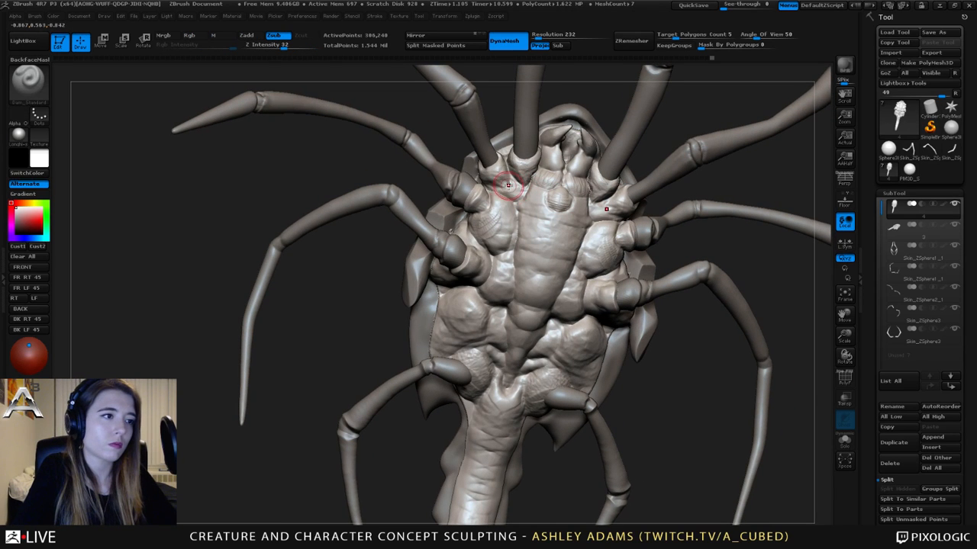
key("b")
key("s")
key("h")
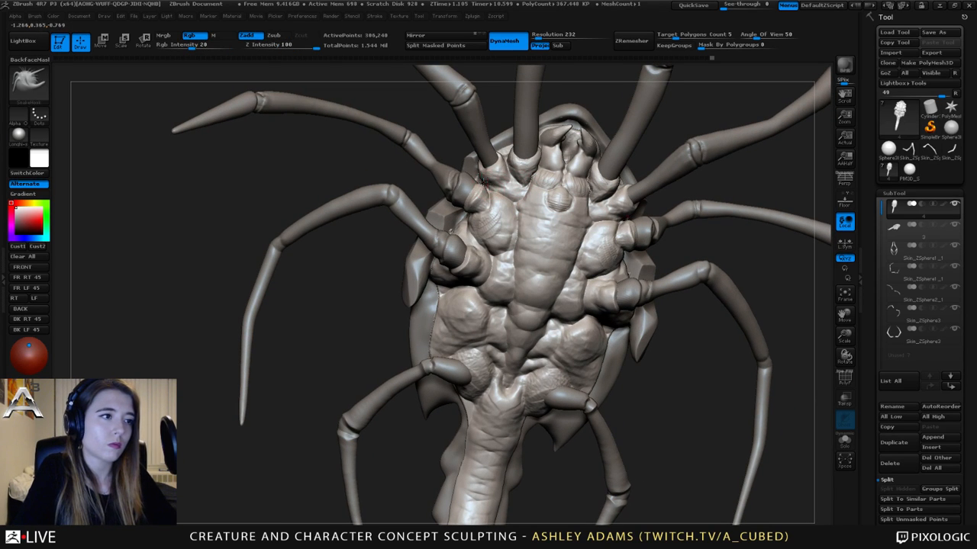
- Carve folds between the second leg socket and the central belly with DamStandard and add volume with ClayBuildup
key("b")
key("s")
key("t")
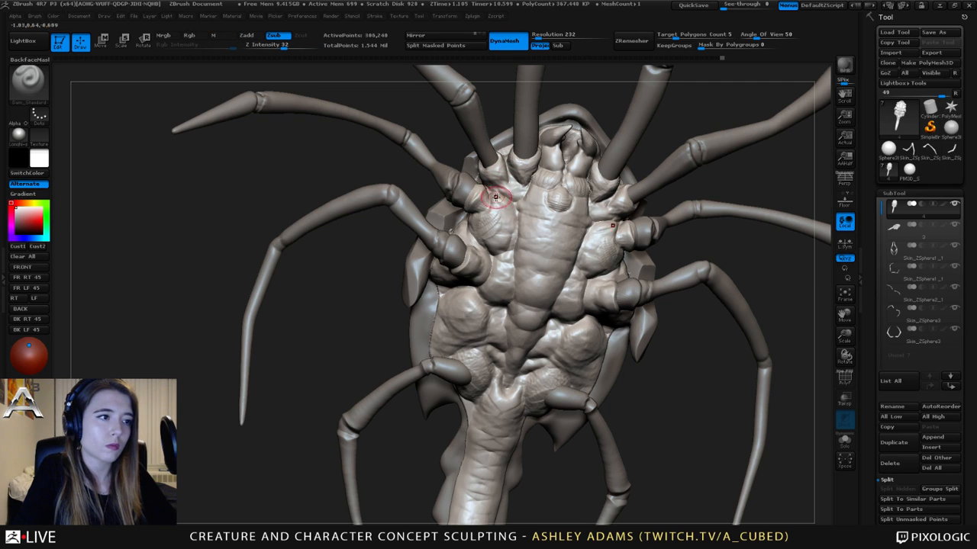
key("b")
key("c")
key("b")
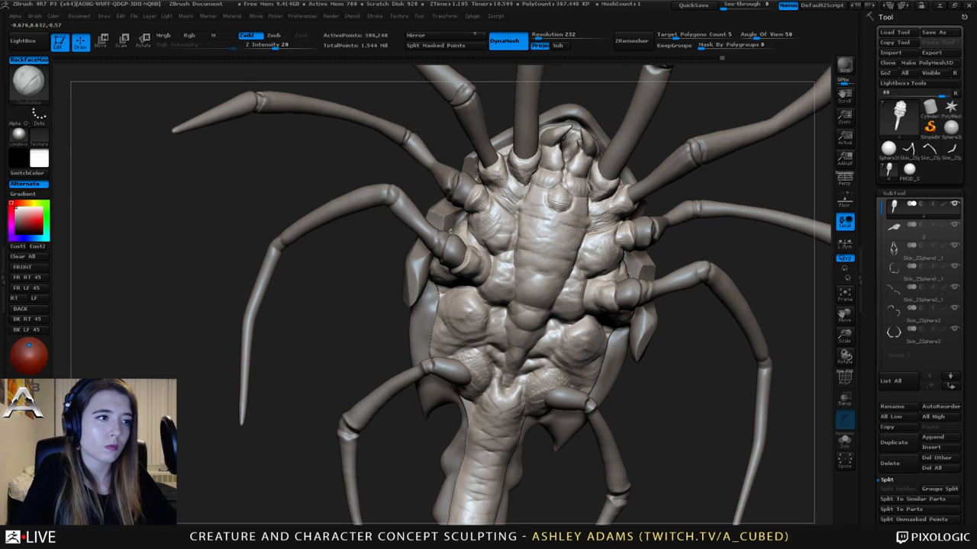
- Pull the flesh onto the second leg base with SnakeHook and reinforce it with ClayBuildup
key("b")
key("s")
key("h")
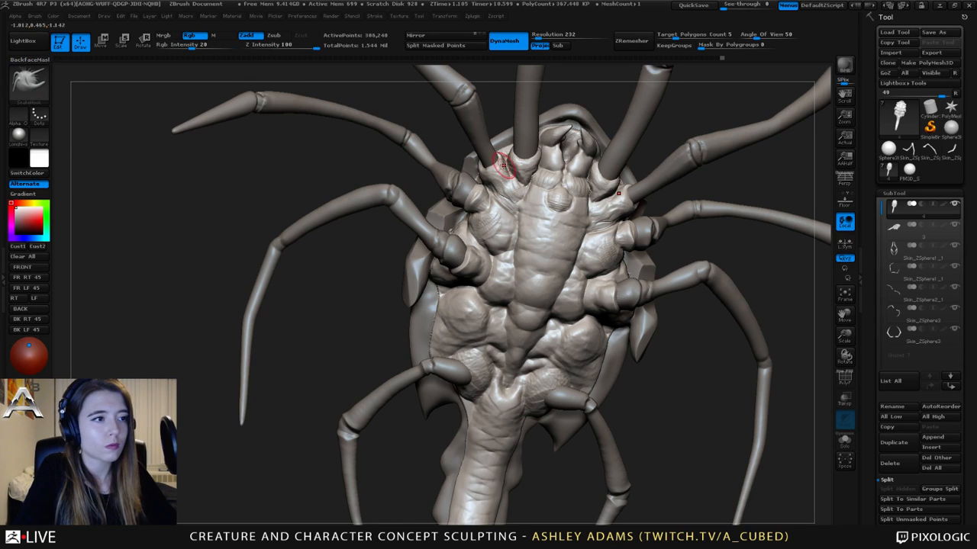
key("b")
key("c")
key("b")
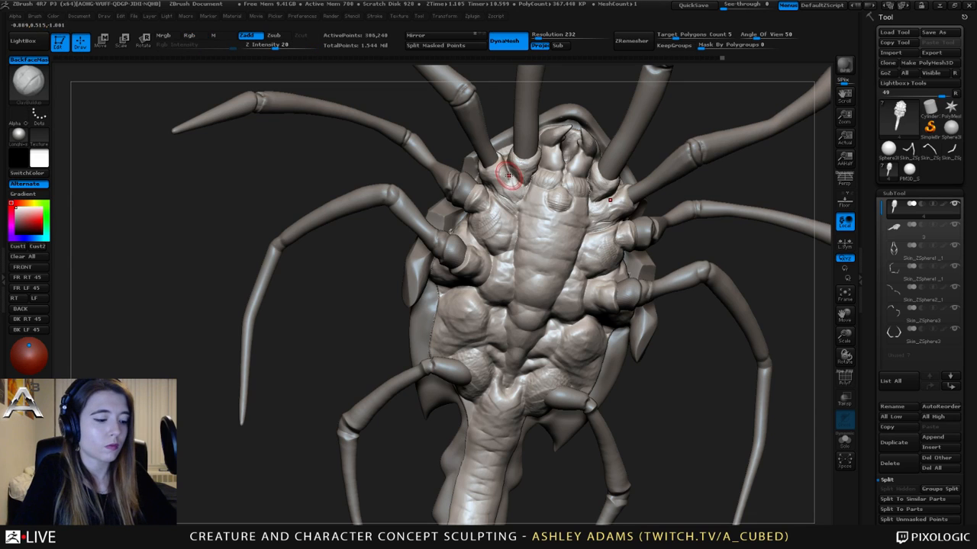
- Swell the second leg socket with the Inflate brush at Z Intensity 5 and layer muscle-like strands over it with ClayBuildup
key("b")
key("i")
key("n")
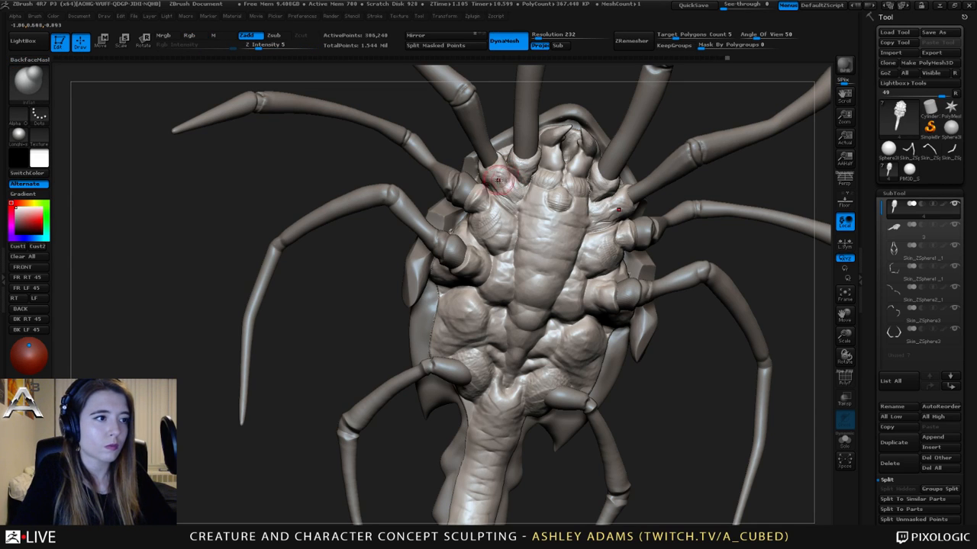
key("b")
key("c")
key("b")
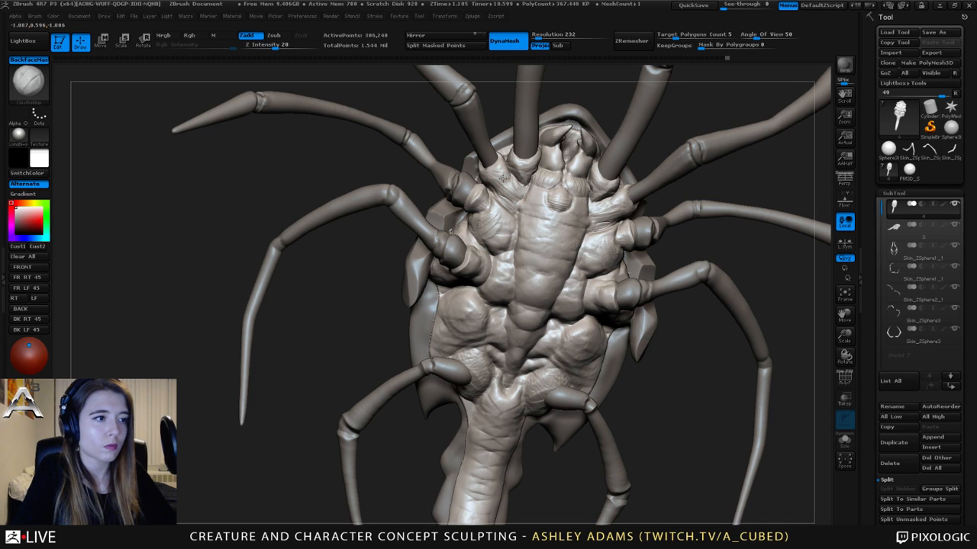
left_click_drag(520, 165, 480, 196)
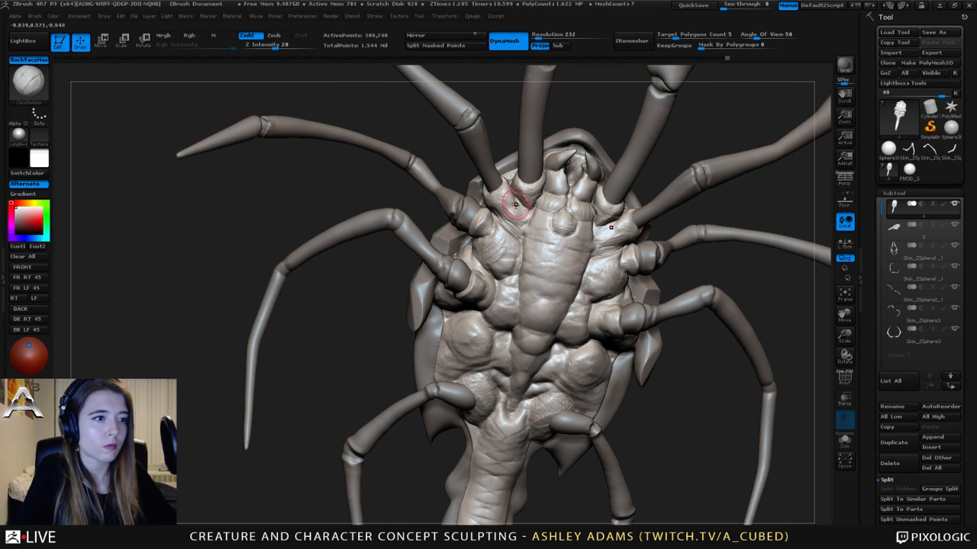
- Deepen the grooves between the strands beside the belly with DamStandard and raise their ridges with ClayBuildup
key("b")
key("d")
key("s")
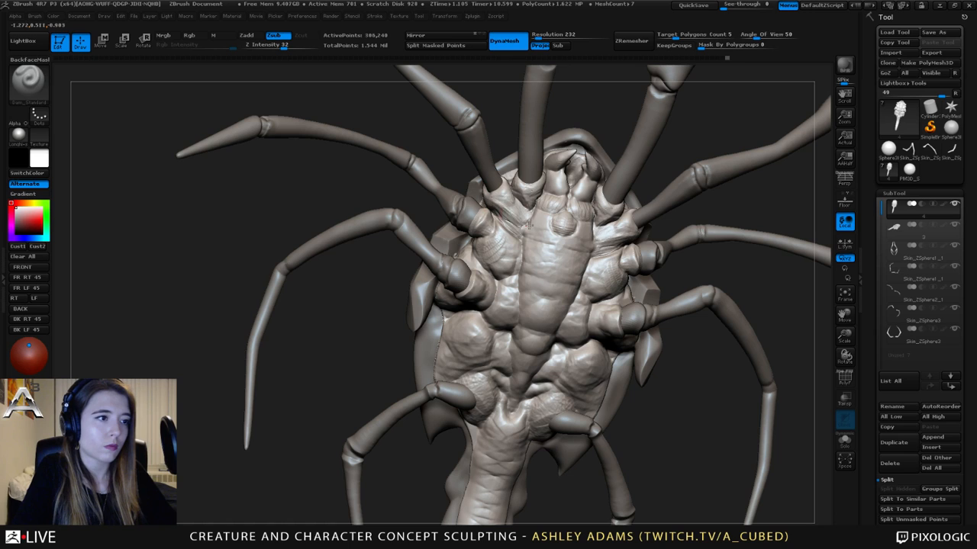
key("b")
key("c")
key("b")
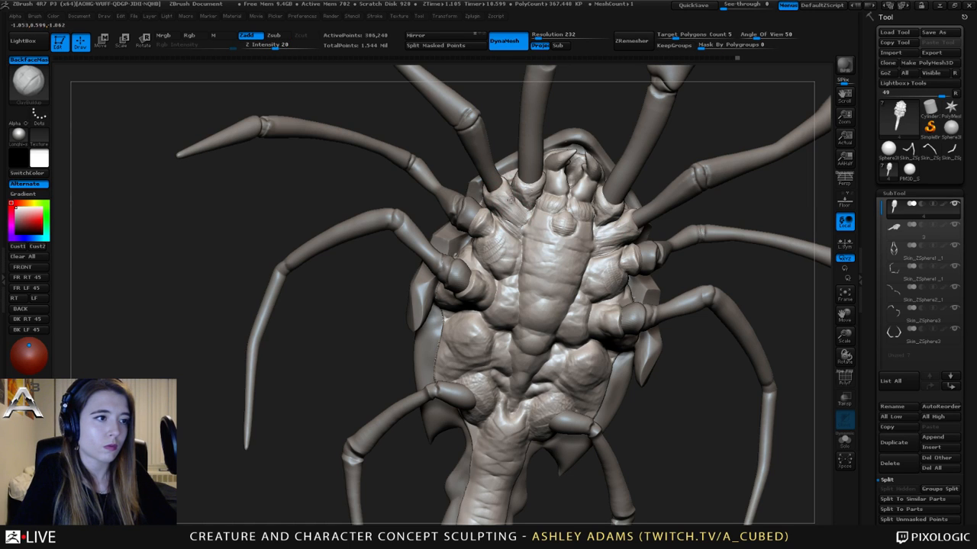
mouse_move(495, 192)
left_mouse_down()
mouse_move(476, 177)
mouse_move(506, 178)
mouse_move(489, 196)
left_mouse_up()
- Crease the outer side of the second leg socket with DamStandard, build it up with ClayBuildup and smooth its inner end
key("b")
key("d")
key("s")
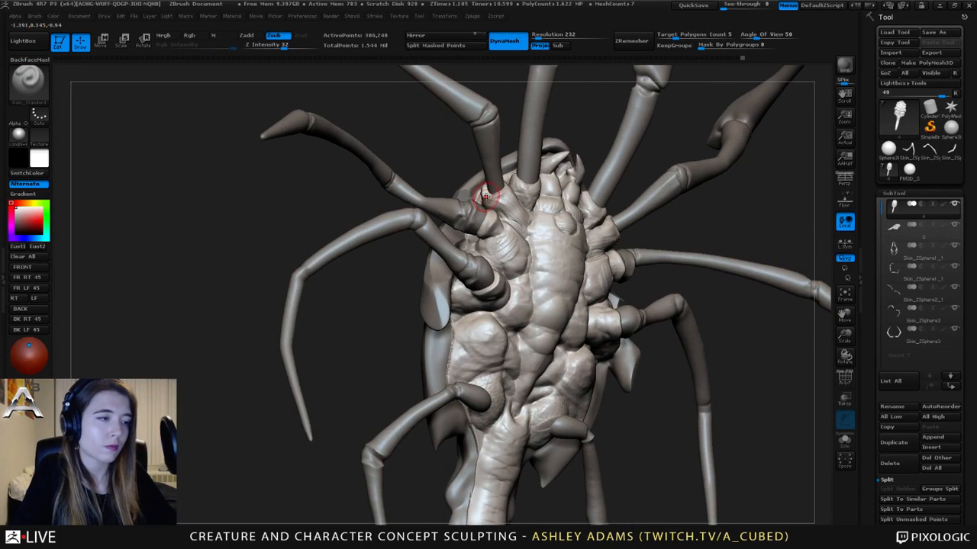
key("b")
key("c")
key("b")
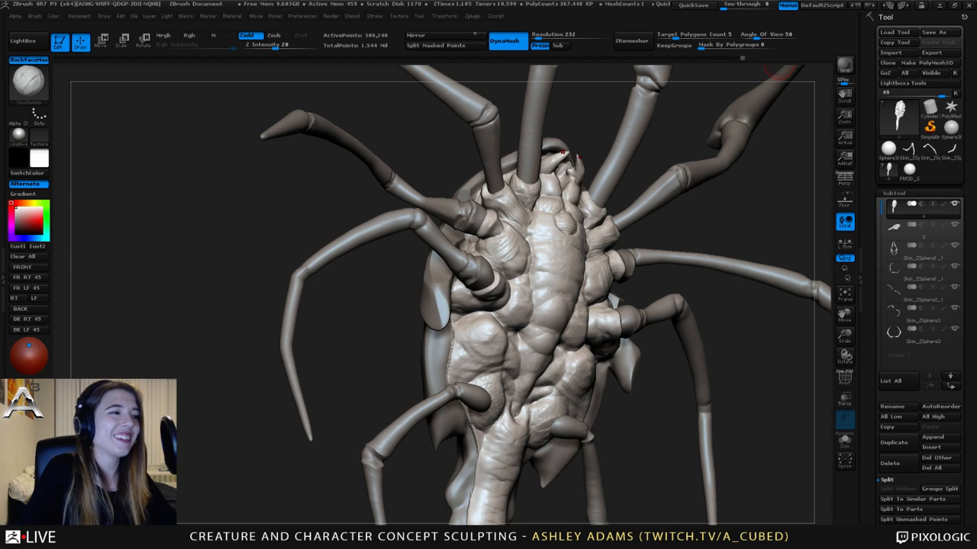
mouse_move(569, 154)
left_mouse_down()
mouse_move(464, 150)
mouse_move(513, 229)
mouse_move(498, 195)
left_mouse_up()
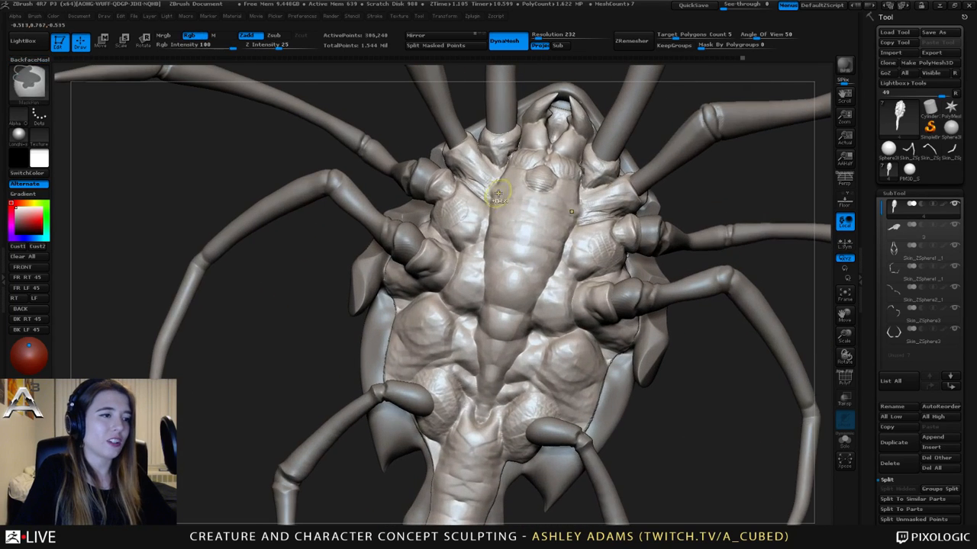
key("space")
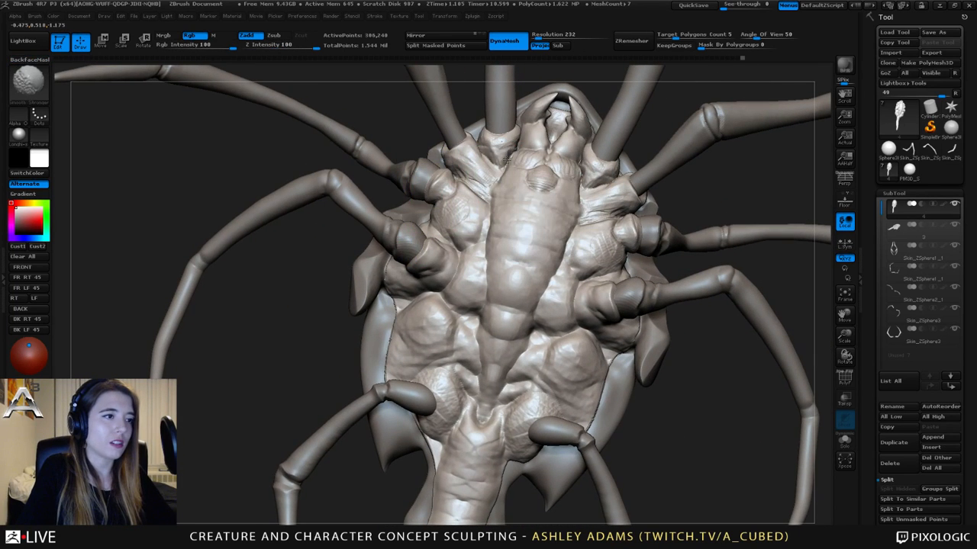
- Pull the flesh around the front leg sockets into shape with SnakeHook
mouse_move(498, 195)
right_mouse_down()
mouse_move(510, 151)
mouse_move(519, 163)
right_mouse_up()
key("space")
key("space")
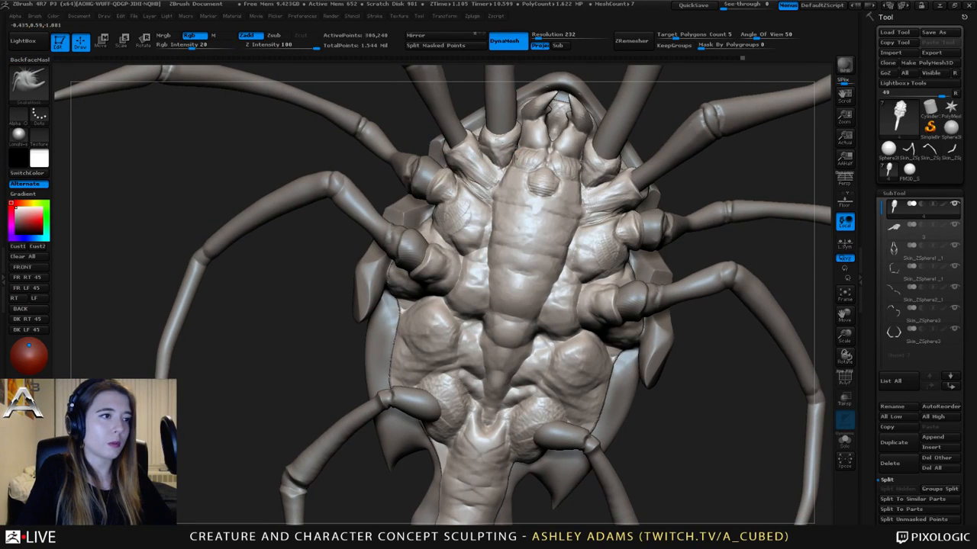
key("shift")
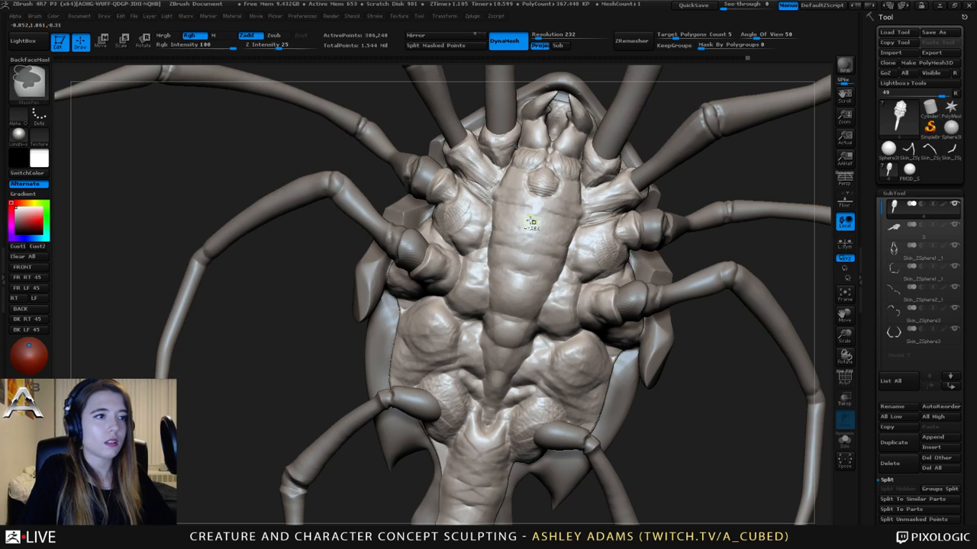
key("space")
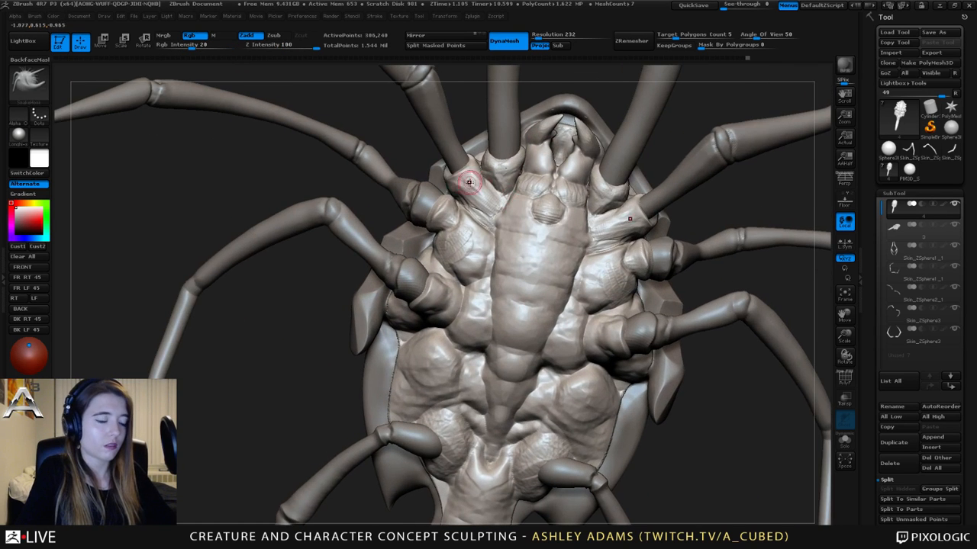
- Crease the upper edge of the belly beside the front leg sockets with DamStandard
key("b")
key("d")
key("s")
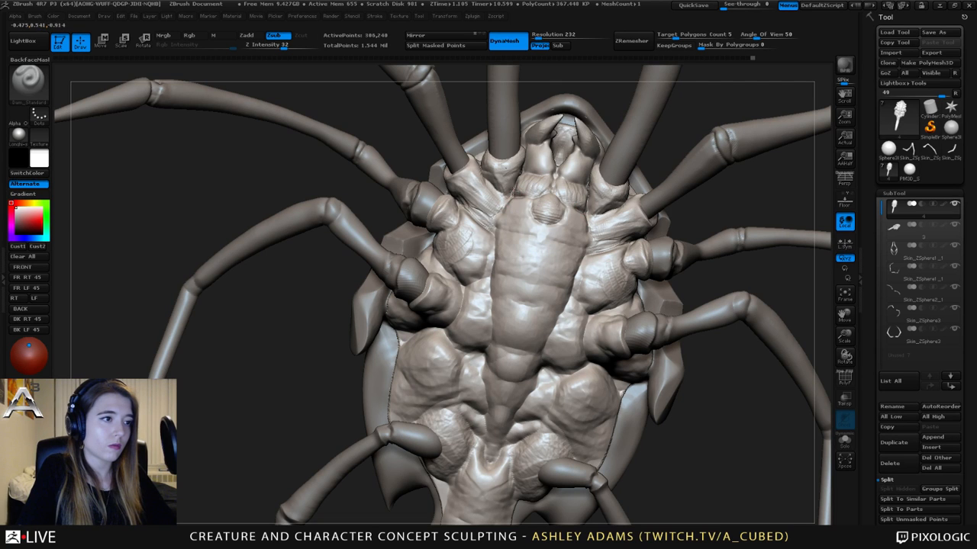
key("shift")
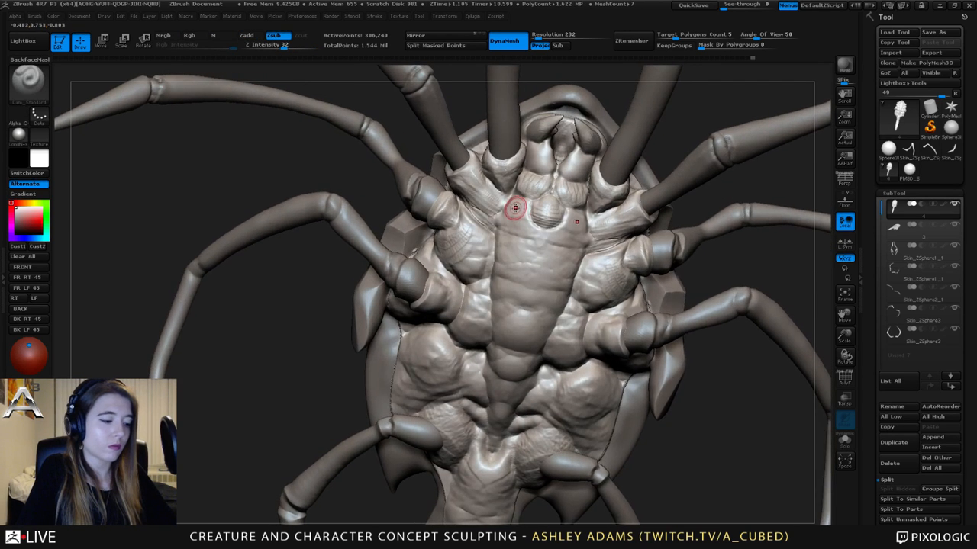
- Swell the folds between the mouthparts and the upper belly with the Inflate brush at Z Intensity 5
key("b")
key("i")
key("n")
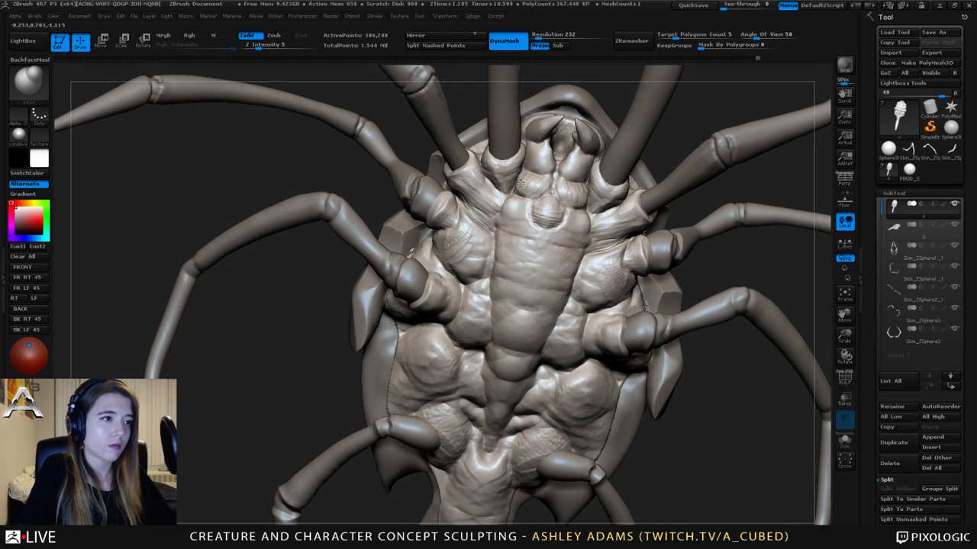
left_click_drag(527, 183, 536, 162)
key("space")
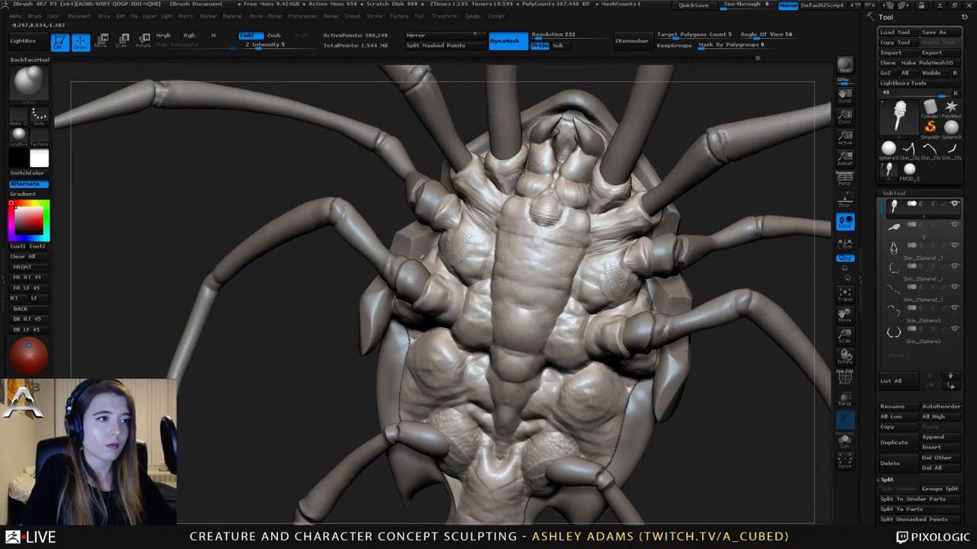
left_click_drag(572, 140, 427, 198)
key("space")
mouse_move(527, 206)
left_mouse_down()
mouse_move(488, 228)
mouse_move(504, 251)
mouse_move(545, 249)
mouse_move(523, 207)
left_mouse_up()
- Carve smooth, overlapping armour bands across the upper and middle belly with a subtractive brush at Z Intensity 12
key("1")
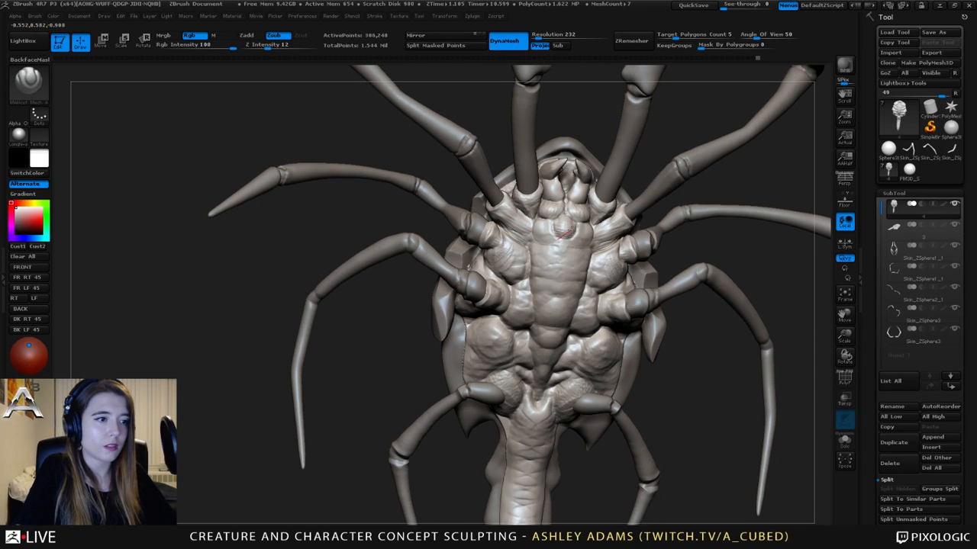
left_click_drag(563, 251, 546, 244)
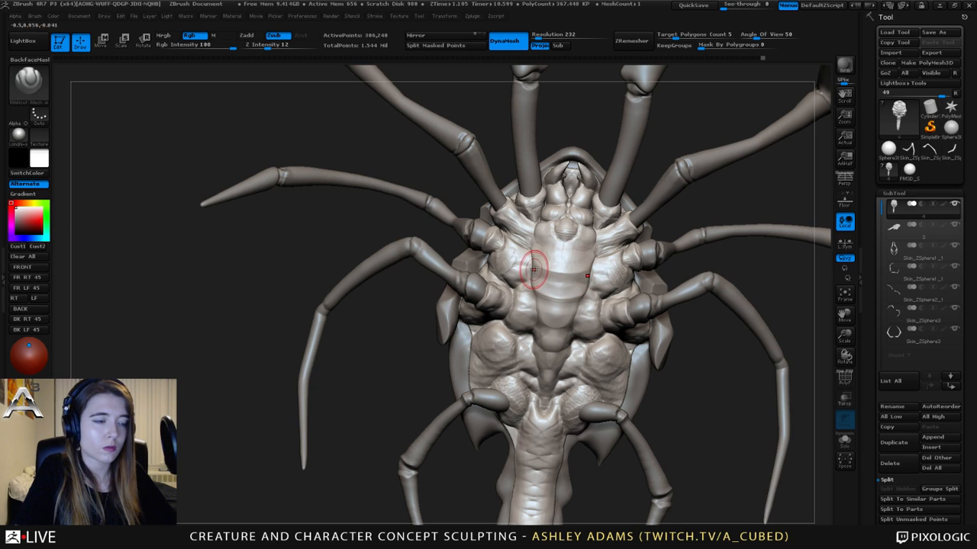
mouse_move(534, 272)
left_mouse_down()
mouse_move(551, 280)
mouse_move(596, 267)
left_mouse_up()
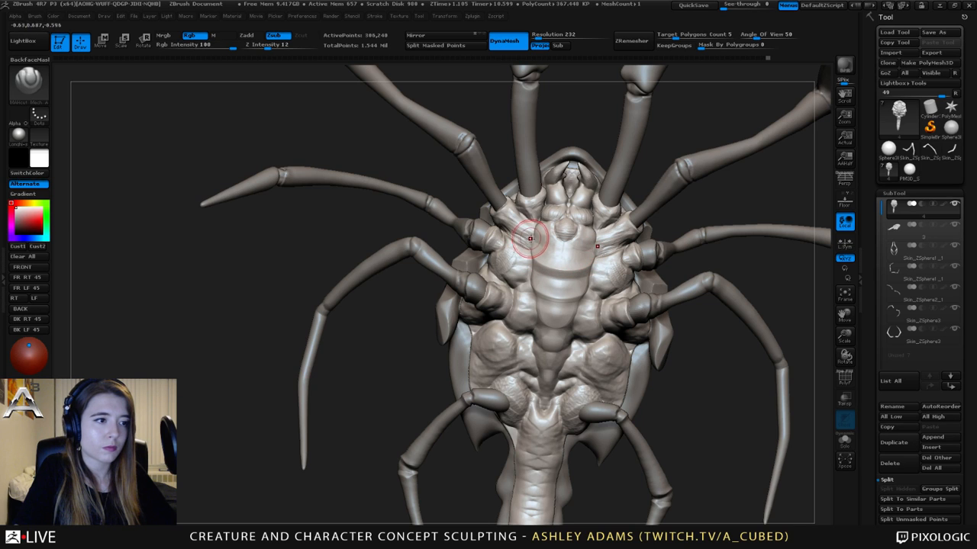
mouse_move(532, 247)
left_mouse_down()
mouse_move(597, 249)
mouse_move(578, 245)
mouse_move(604, 236)
left_mouse_up()
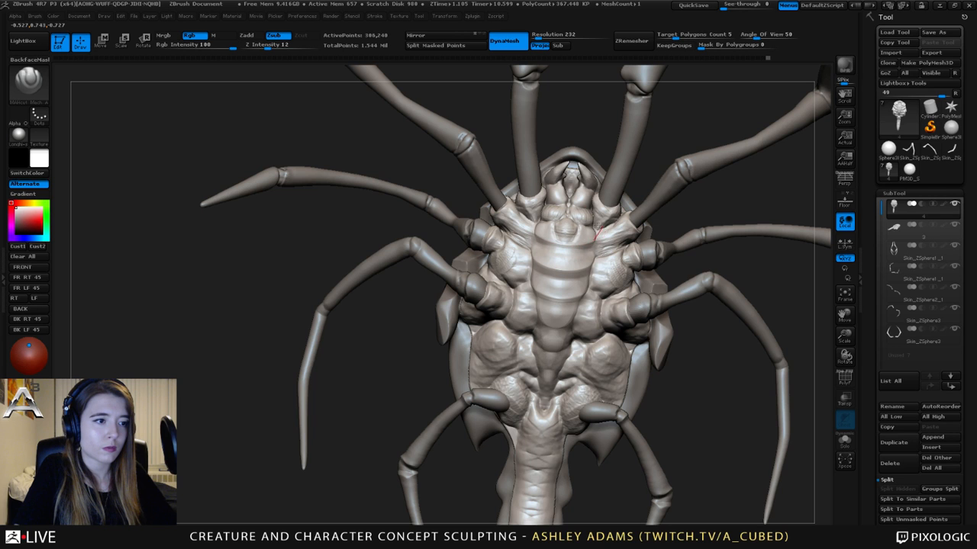
mouse_move(578, 283)
right_mouse_down()
mouse_move(573, 328)
mouse_move(560, 282)
right_mouse_up()
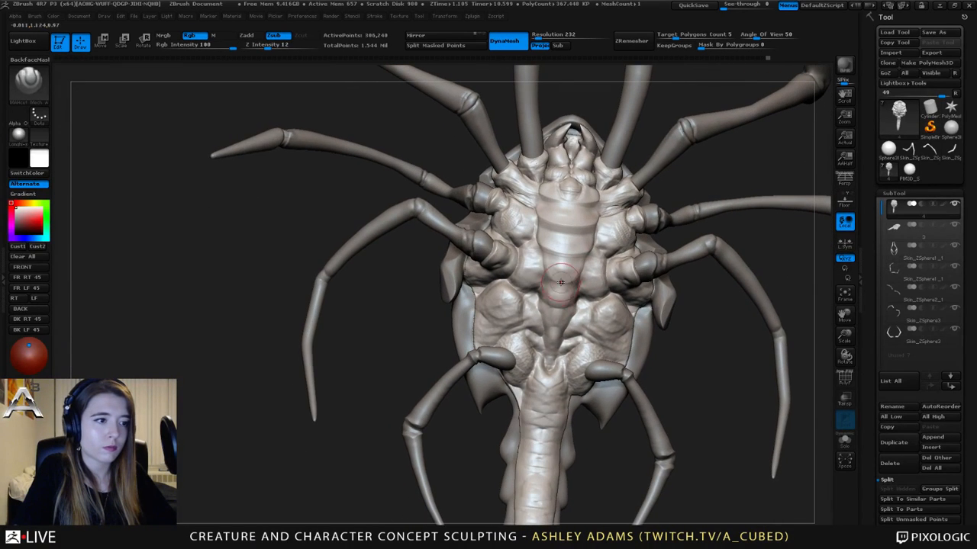
mouse_move(539, 277)
left_mouse_down()
mouse_move(582, 282)
mouse_move(543, 267)
mouse_move(586, 276)
left_mouse_up()
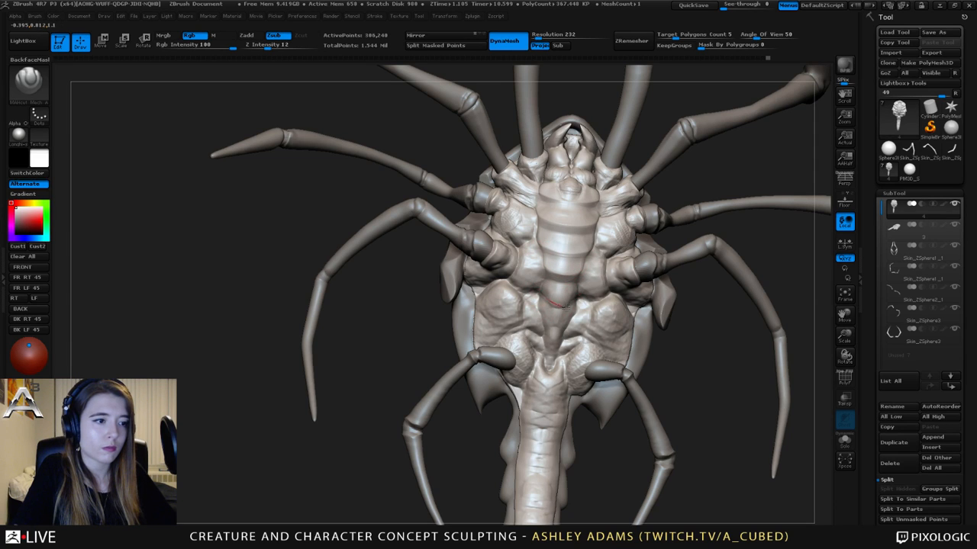
- Continue the segmented bands down the narrow lower belly to the base of the tail, redoing the first stroke
mouse_move(564, 308)
left_mouse_down()
mouse_move(592, 287)
mouse_move(544, 319)
mouse_move(569, 324)
mouse_move(562, 321)
left_mouse_up()
key("ctrl+z")
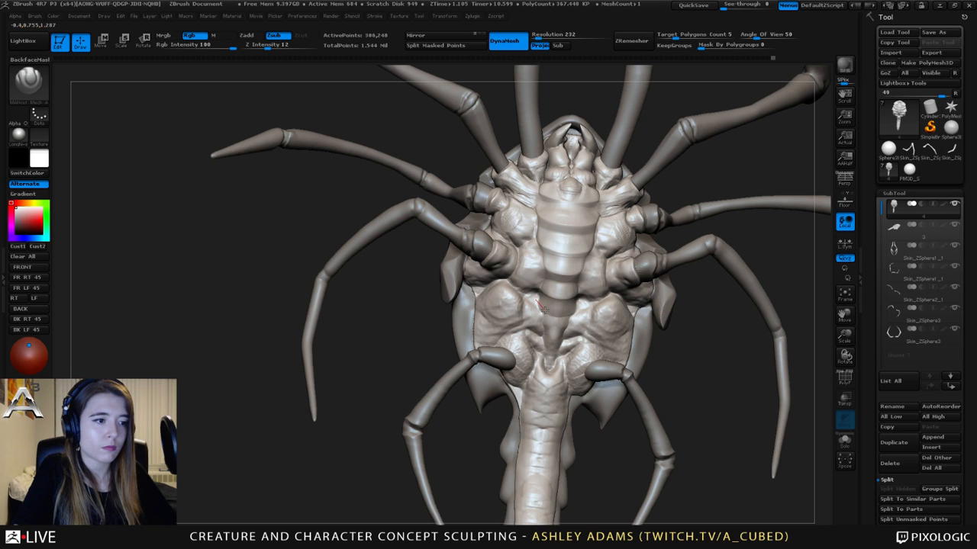
left_click_drag(540, 304, 575, 315)
left_click_drag(581, 299, 550, 295)
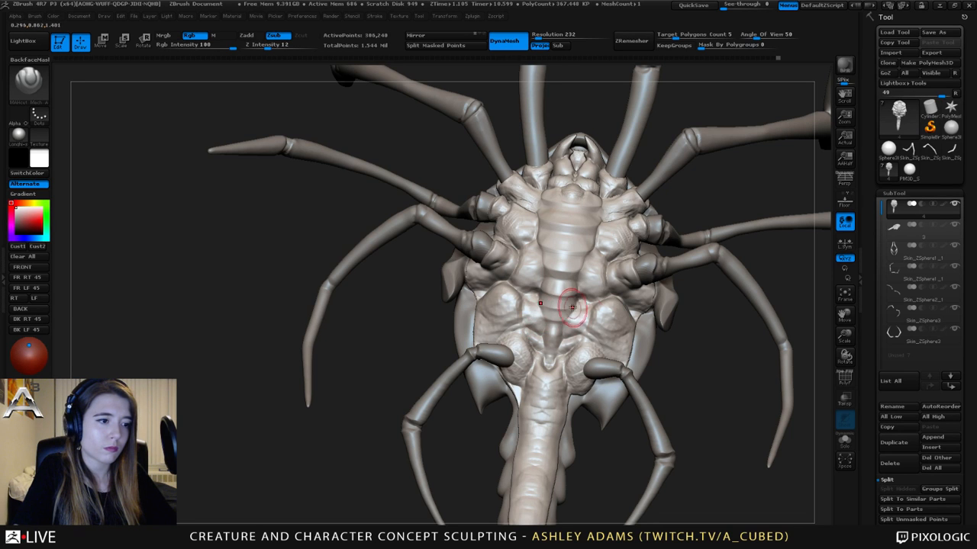
left_click_drag(529, 303, 590, 296)
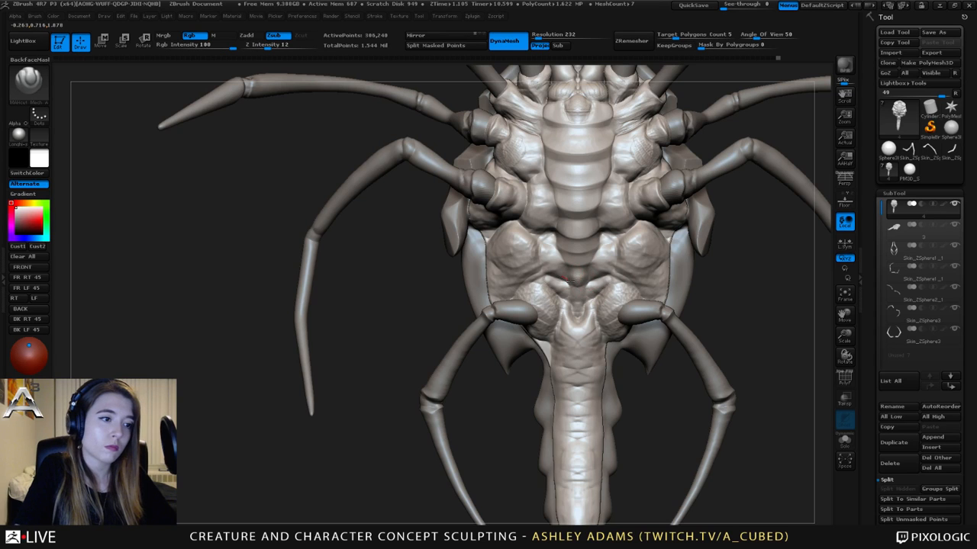
left_click_drag(588, 283, 562, 292)
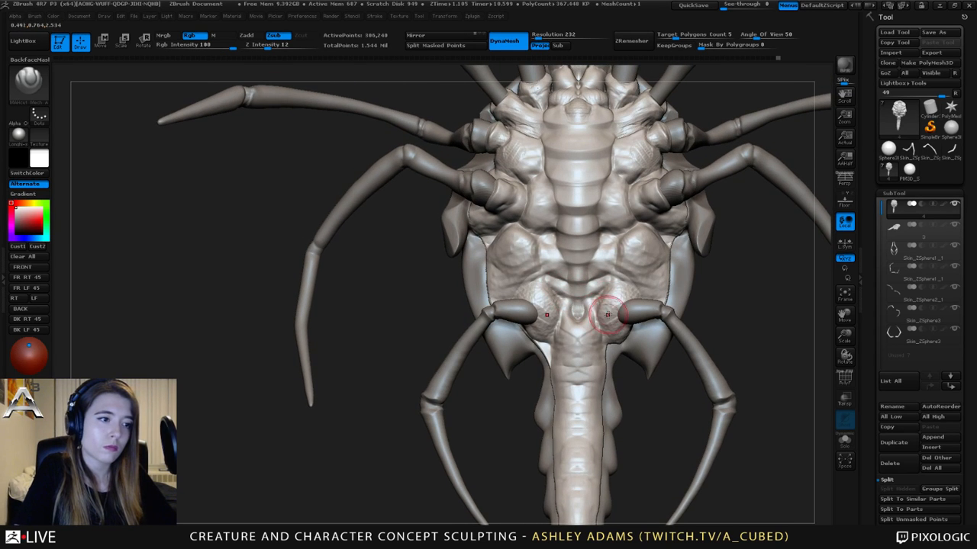
- Cut flattened folds running outward from the lower belly segments toward the rear leg sockets
scroll(608, 314, "down", 3)
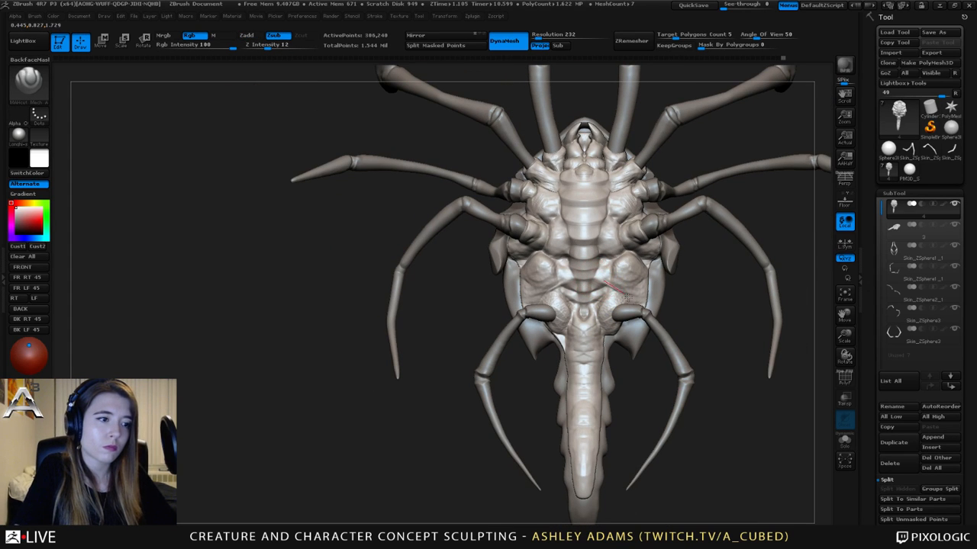
mouse_move(625, 295)
left_mouse_down()
mouse_move(602, 288)
mouse_move(617, 287)
mouse_move(595, 276)
mouse_move(590, 259)
left_mouse_up()
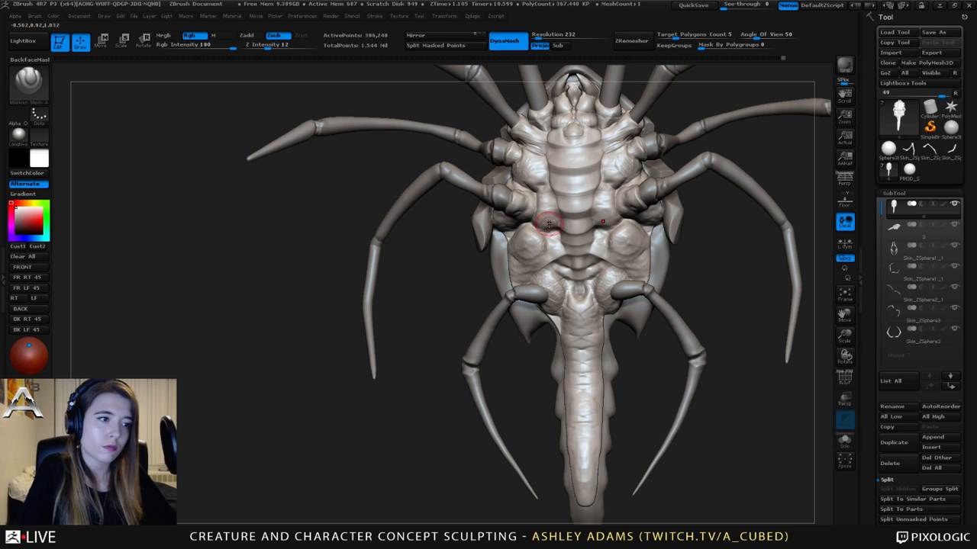
mouse_move(591, 226)
left_mouse_down()
mouse_move(606, 217)
mouse_move(530, 222)
mouse_move(564, 245)
mouse_move(568, 290)
mouse_move(592, 231)
mouse_move(579, 195)
left_mouse_up()
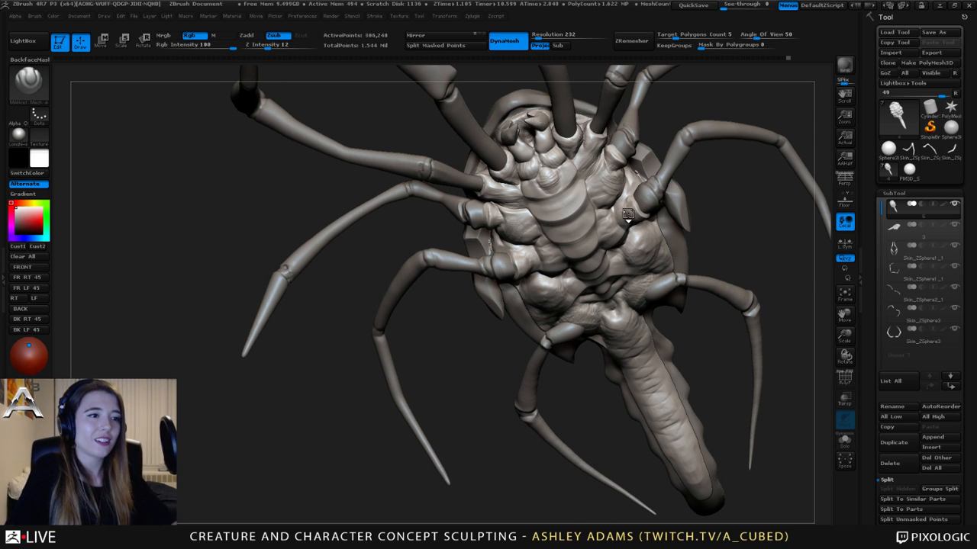
mouse_move(628, 216)
left_mouse_down()
mouse_move(463, 257)
mouse_move(593, 207)
mouse_move(599, 229)
left_mouse_up()
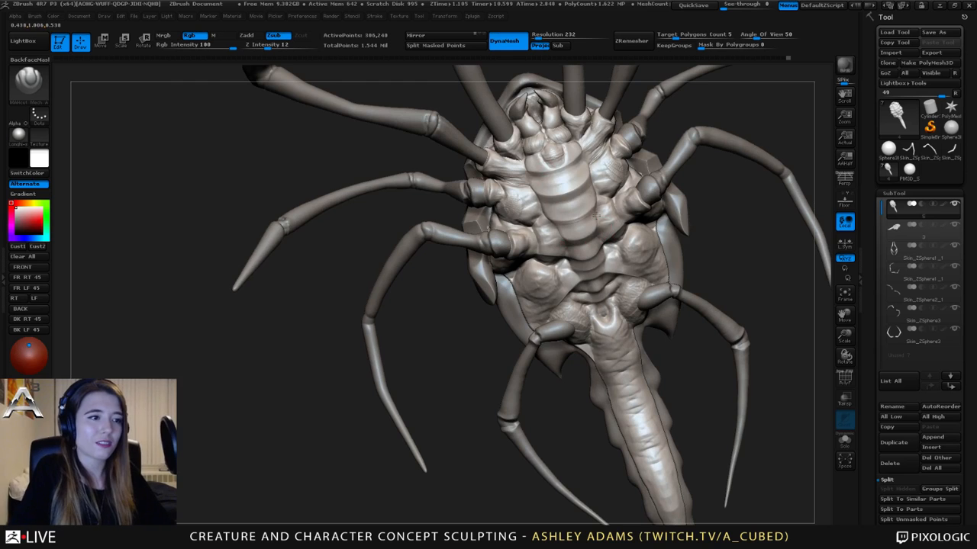
left_click_drag(580, 190, 564, 210)
mouse_move(628, 147)
left_mouse_down()
mouse_move(576, 206)
mouse_move(525, 168)
left_mouse_up()
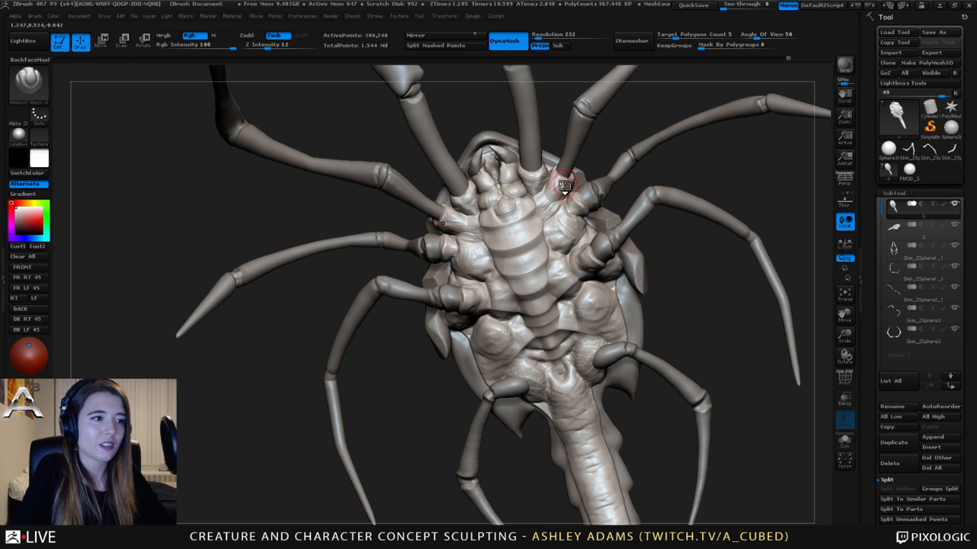
- Select the front leg pair Skin_ZSphere1_1 and reshape its inner segments near the sockets with SnakeHook
key("b")
key("c")
key("b")
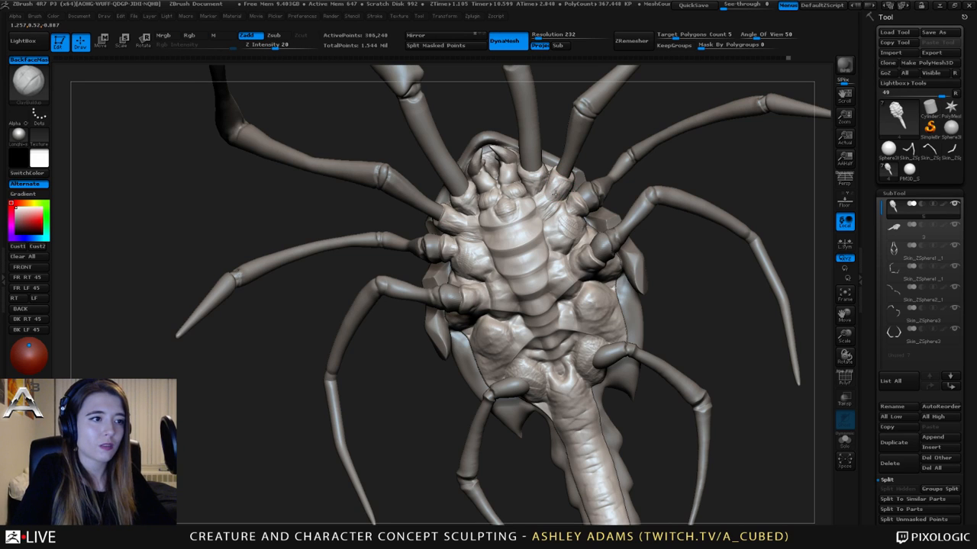
key("b")
key("s")
key("h")
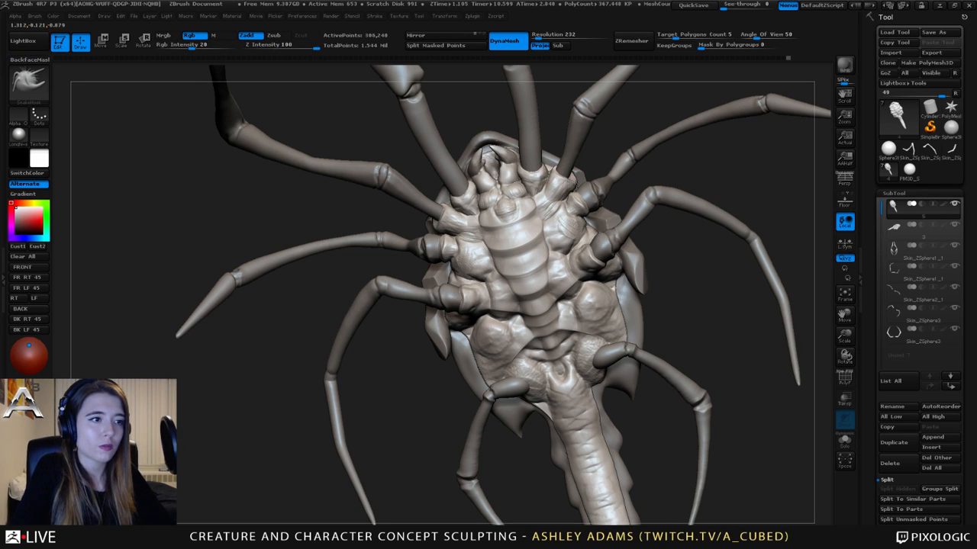
key("space")
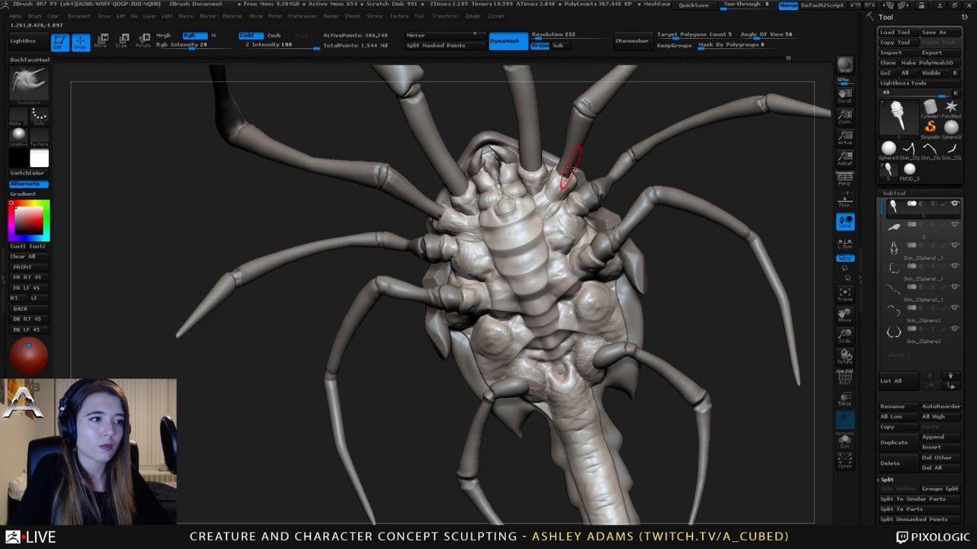
left_click(564, 162, "alt")
key("space")
right_click_drag(572, 163, 551, 220)
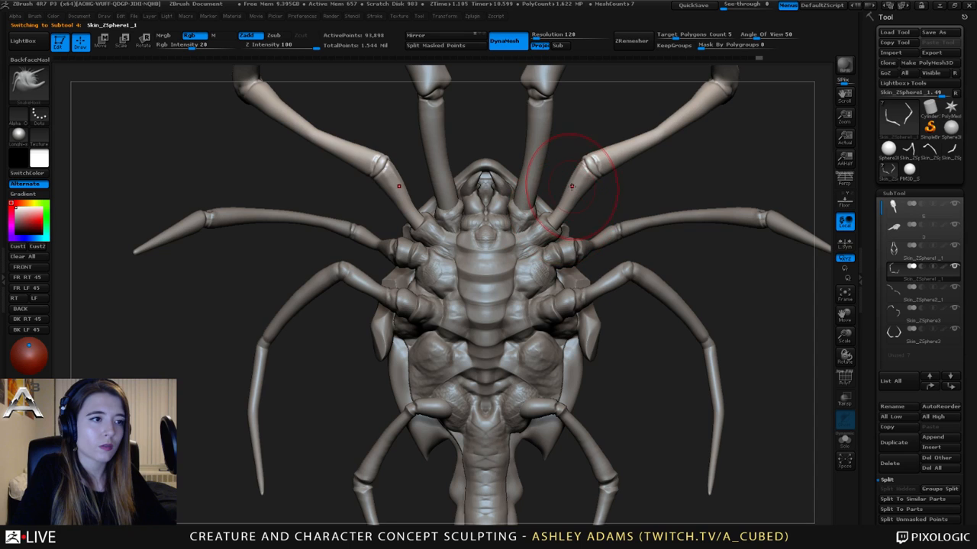
key("space")
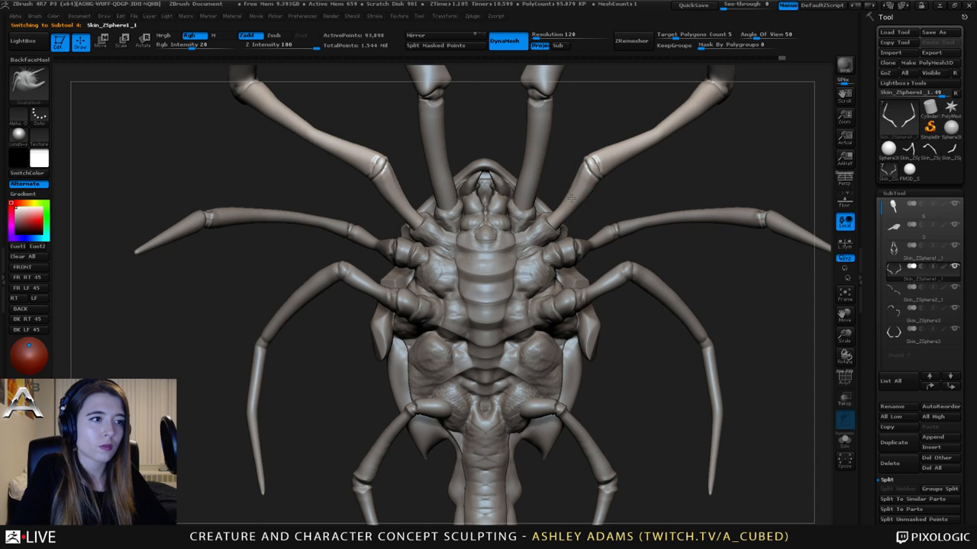
key("space")
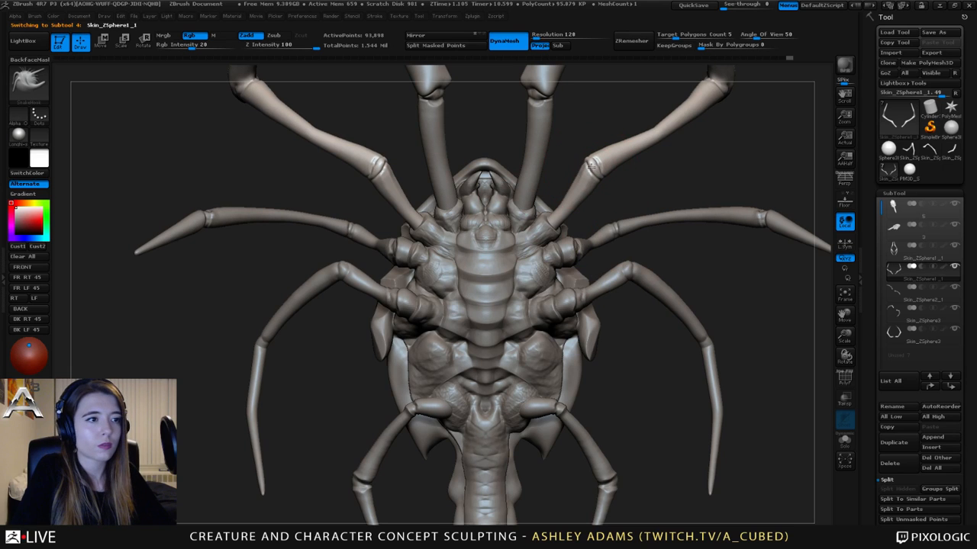
left_click_drag(570, 199, 566, 210)
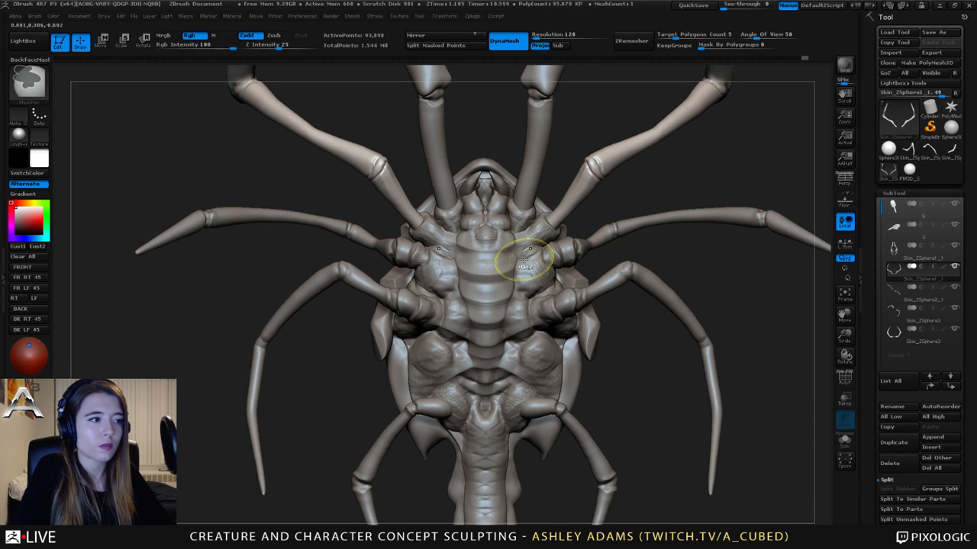
- Select the body subtool 5 and carve the first overlapping bands at the tail's base with the subtractive brush at Z Intensity 12
right_click_drag(530, 251, 510, 219, "ctrl")
mouse_move(534, 122)
left_mouse_down()
mouse_move(526, 152)
mouse_move(553, 186)
mouse_move(556, 225)
mouse_move(566, 203)
left_mouse_up()
mouse_move(586, 214)
right_mouse_down()
mouse_move(589, 229)
mouse_move(638, 175)
mouse_move(529, 257)
mouse_move(466, 226)
right_mouse_up()
left_click(540, 261, "alt")
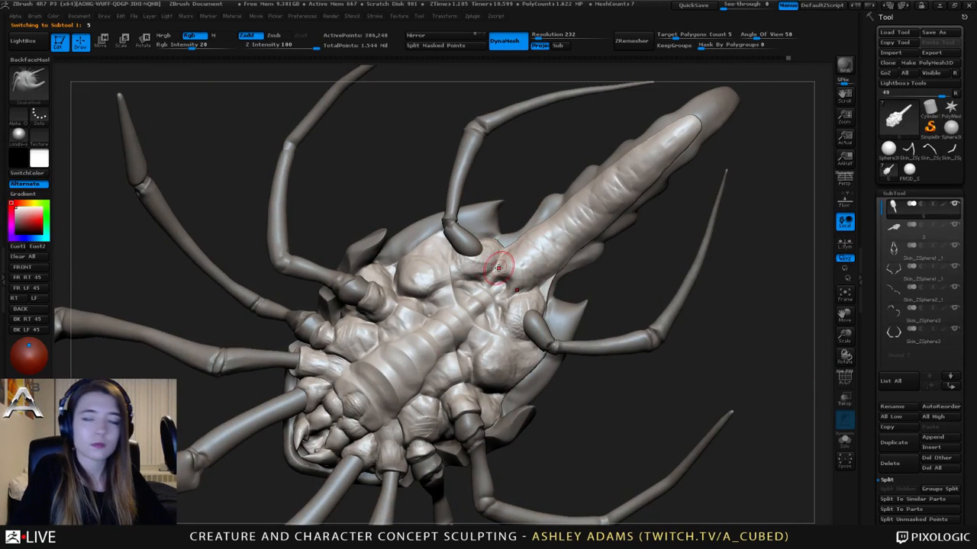
right_click_drag(496, 263, 572, 246)
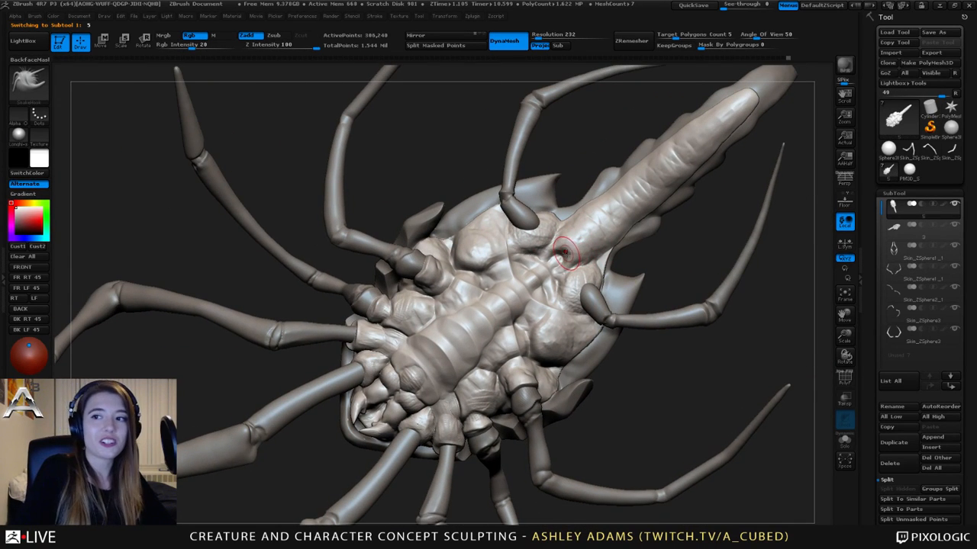
key("2")
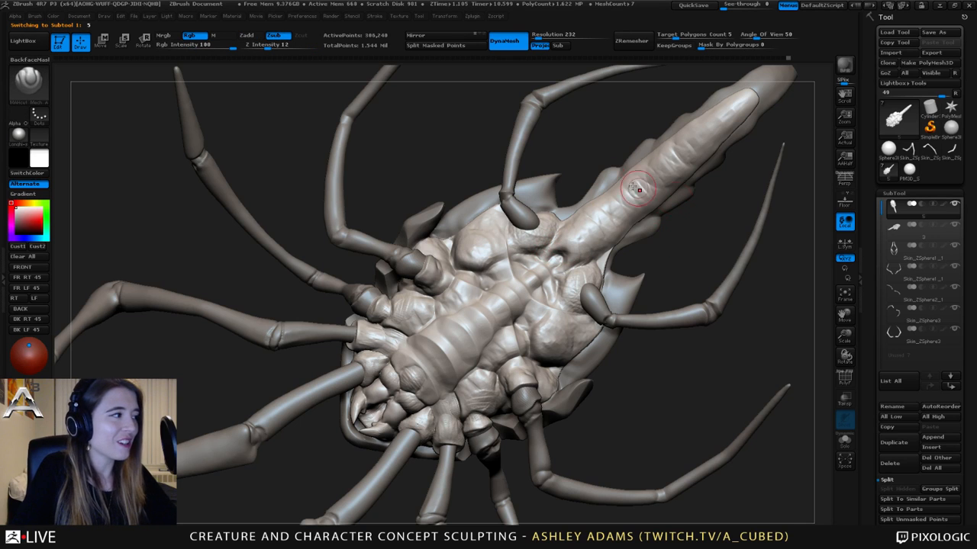
mouse_move(636, 188)
right_mouse_down()
mouse_move(566, 248)
mouse_move(555, 243)
right_mouse_up()
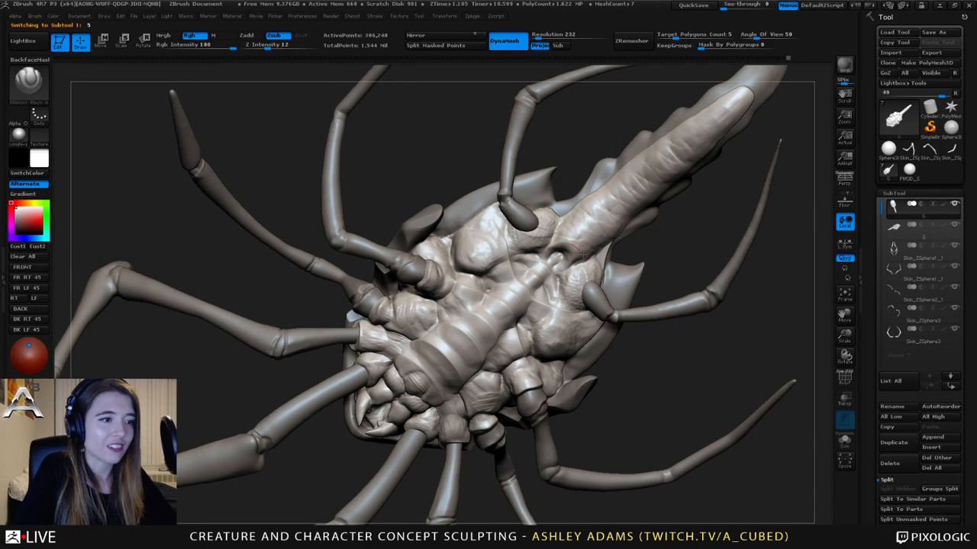
right_click_drag(572, 269, 572, 218)
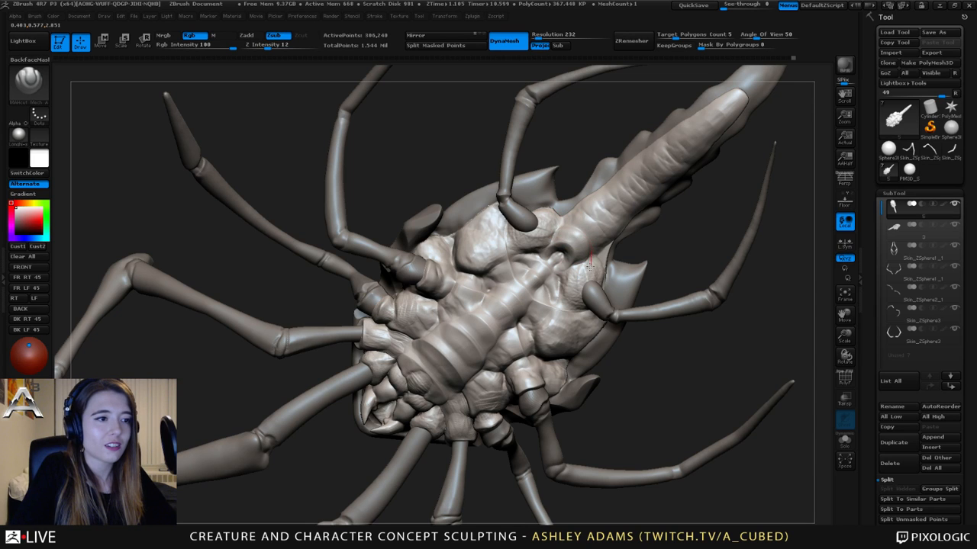
right_click_drag(584, 243, 543, 248)
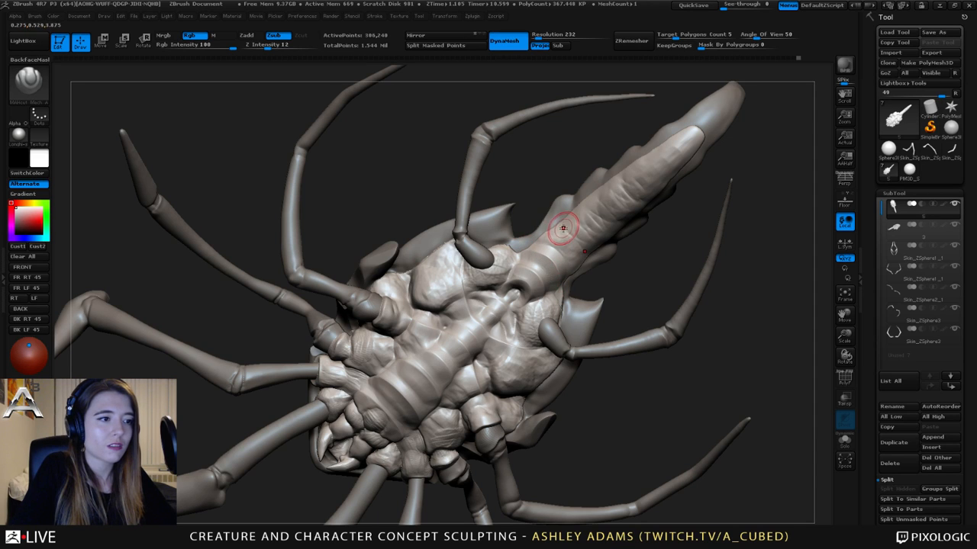
- Continue the segmented bands along the middle of the tail's underside with the same subtractive brush
left_click_drag(562, 227, 542, 235)
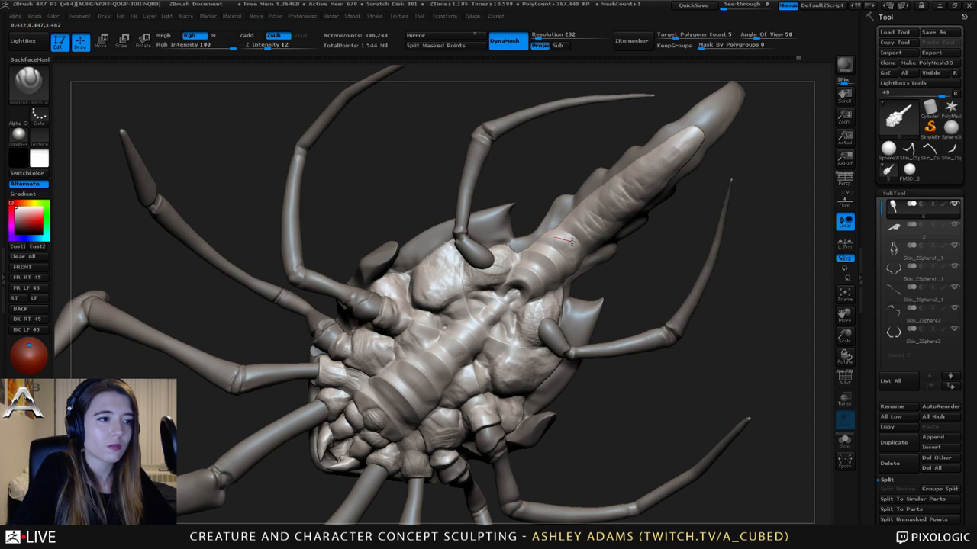
mouse_move(582, 277)
left_mouse_down()
mouse_move(559, 213)
mouse_move(588, 217)
mouse_move(561, 219)
mouse_move(588, 229)
mouse_move(595, 214)
mouse_move(573, 218)
mouse_move(606, 258)
mouse_move(563, 209)
mouse_move(578, 219)
mouse_move(578, 277)
mouse_move(592, 224)
left_mouse_up()
right_click_drag(593, 223, 599, 204)
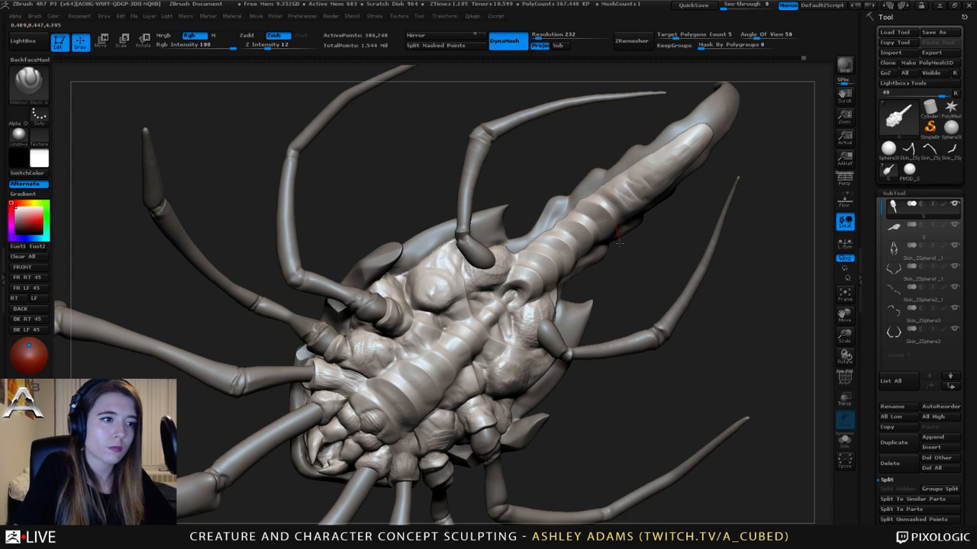
key("ctrl")
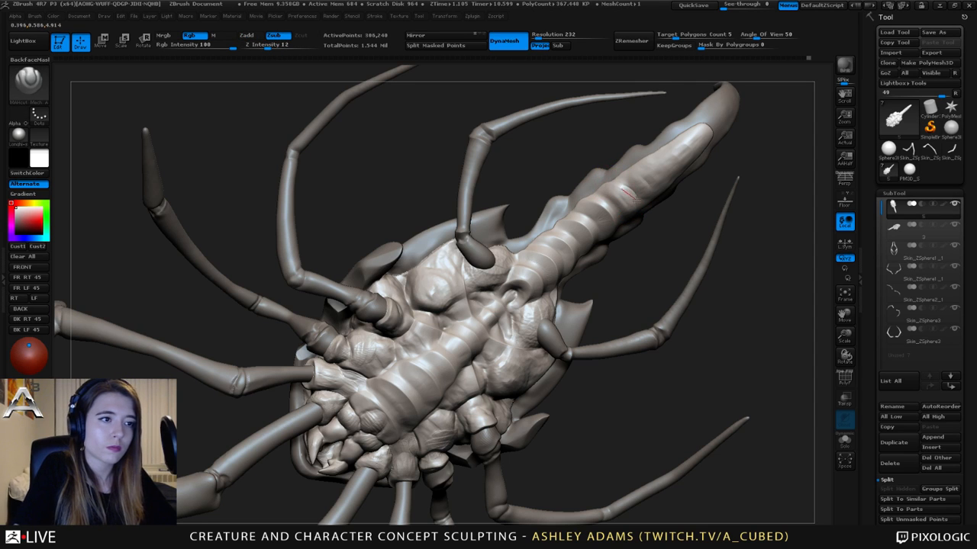
left_click_drag(626, 191, 598, 213)
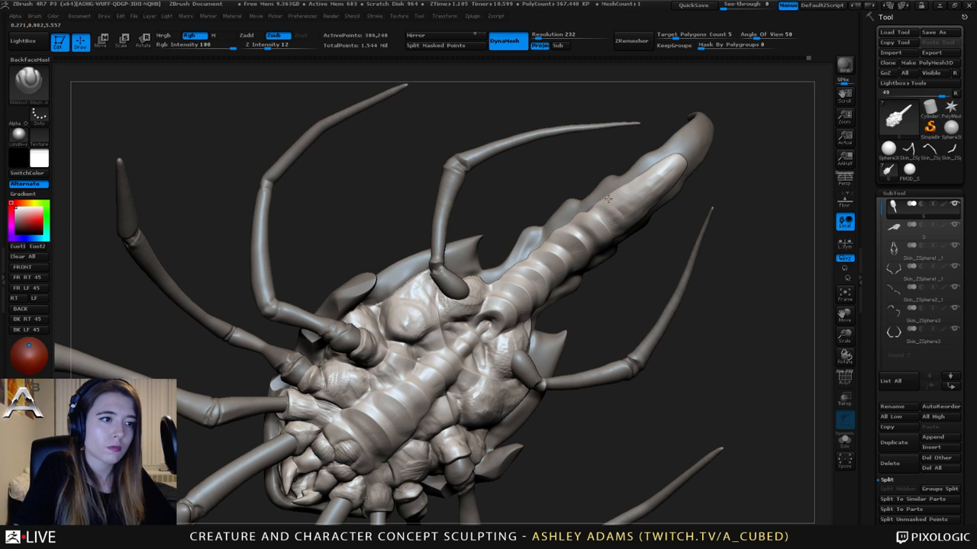
mouse_move(597, 192)
right_mouse_down()
mouse_move(582, 179)
mouse_move(588, 212)
right_mouse_up()
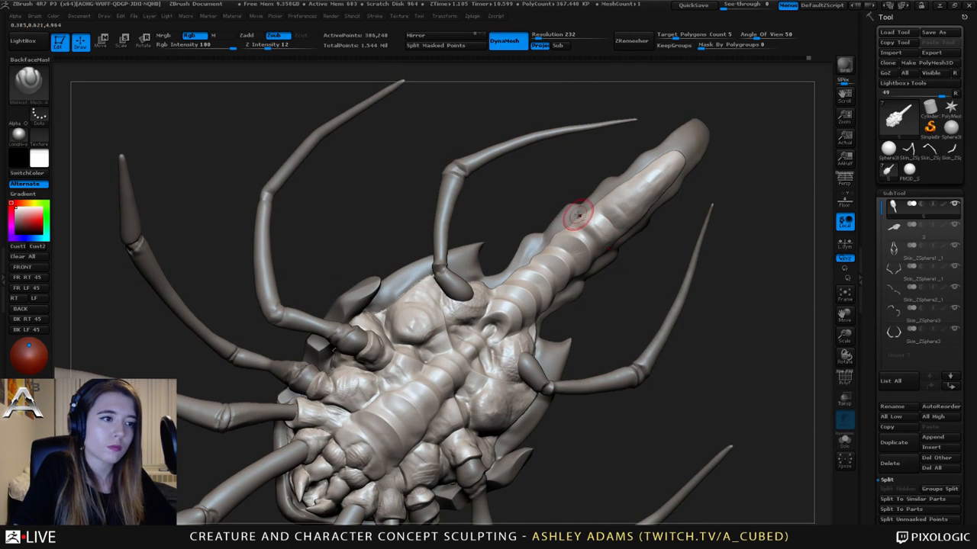
- Carve the remaining bands toward the tail's tip, undoing and redoing strokes to place the segment edges
left_click_drag(592, 221, 613, 233)
key("ctrl+z")
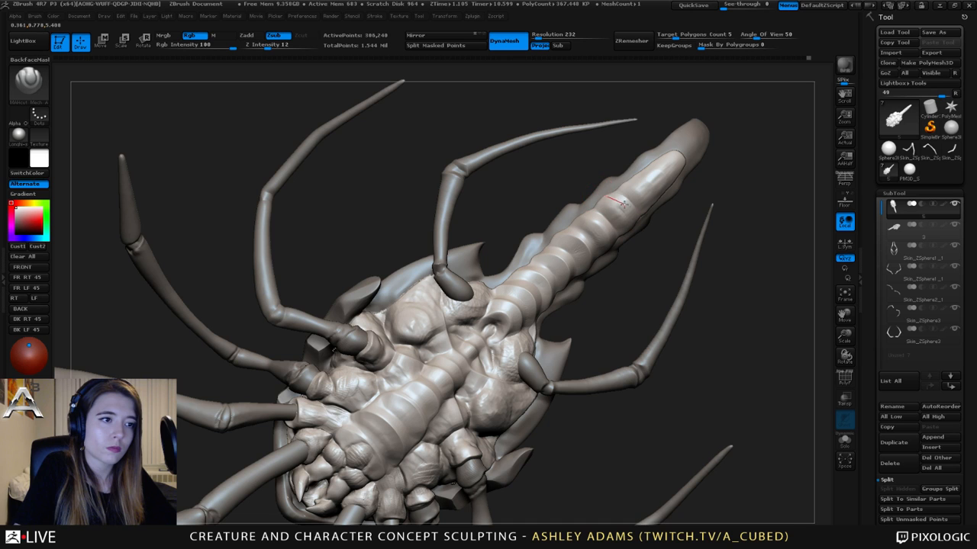
mouse_move(626, 251)
left_mouse_down()
mouse_move(609, 182)
mouse_move(617, 202)
left_mouse_up()
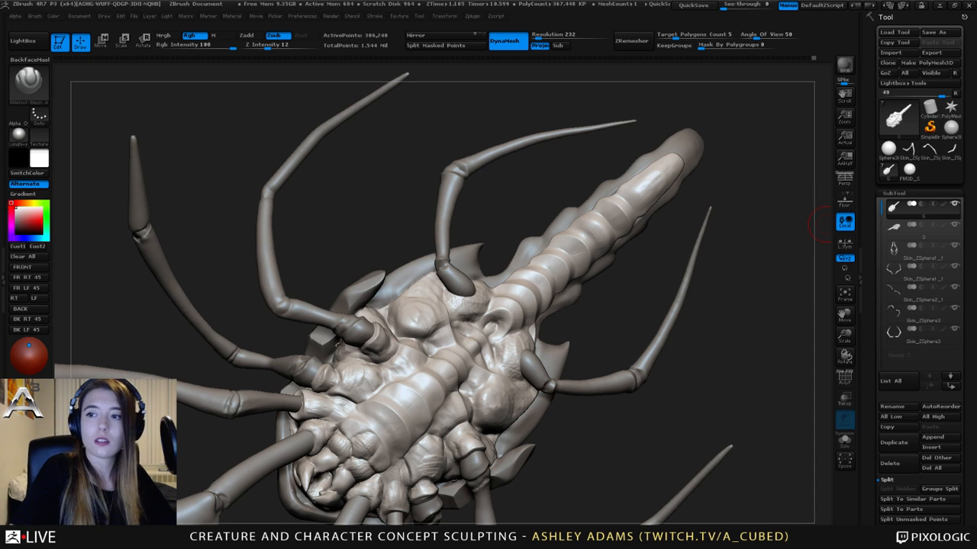
left_click_drag(820, 225, 523, 205)
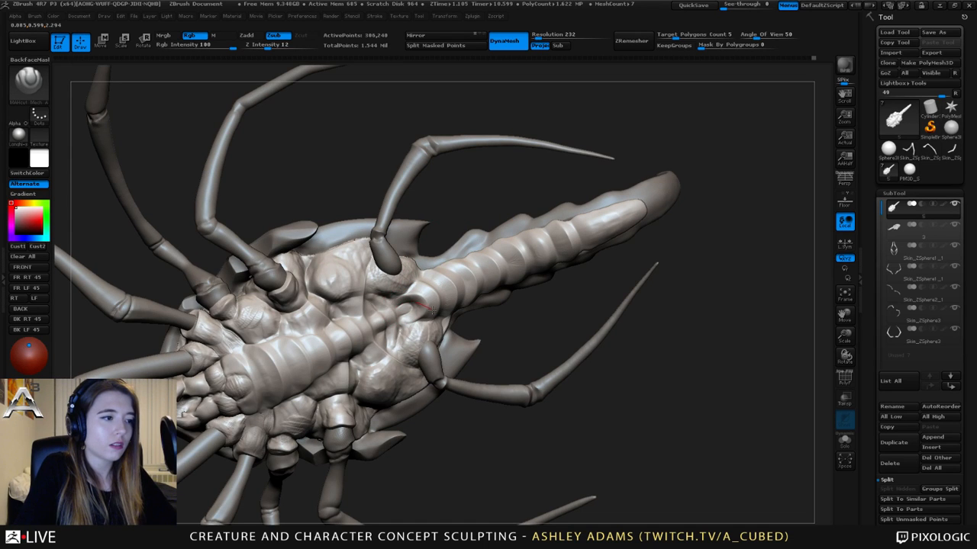
left_click_drag(560, 168, 566, 171, "ctrl")
key("ctrl+z")
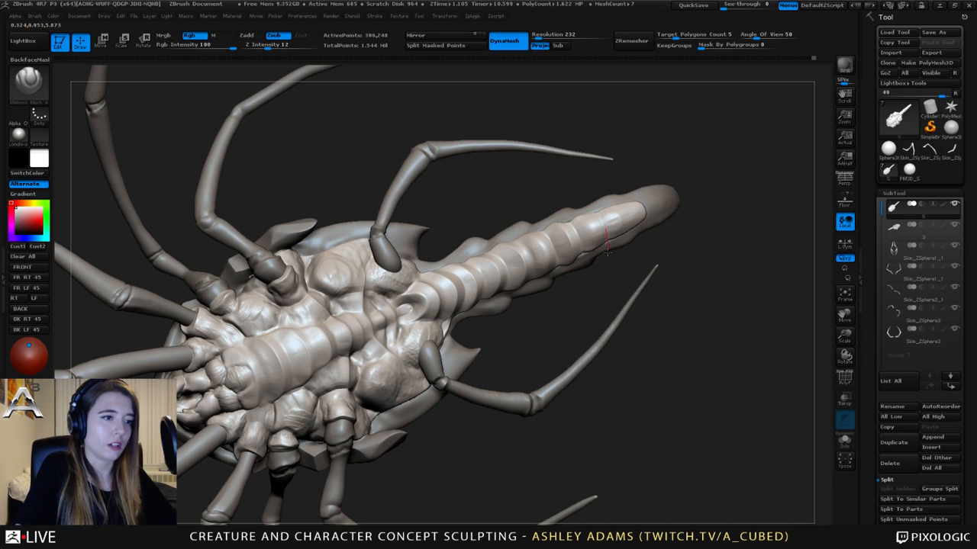
key("ctrl+shift+z")
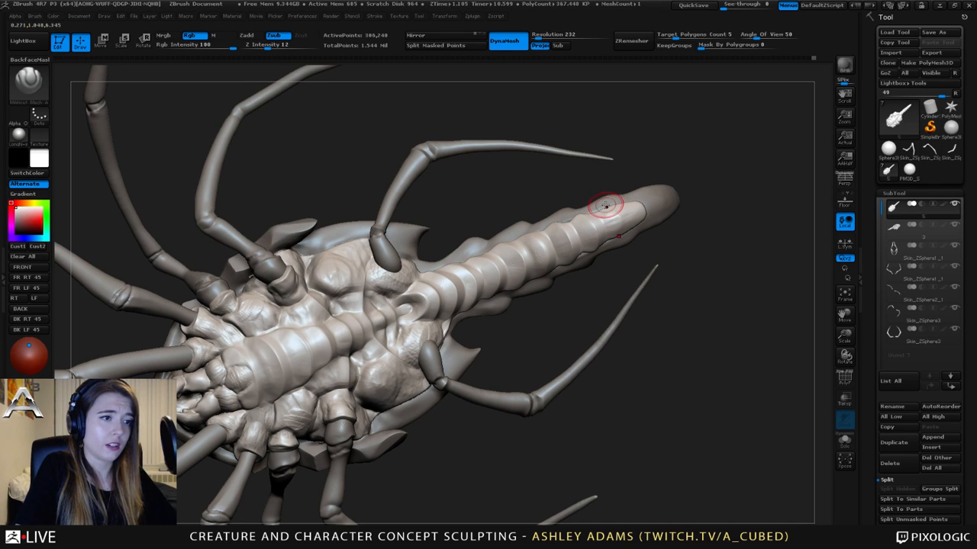
mouse_move(599, 204)
left_mouse_down()
mouse_move(615, 221)
mouse_move(632, 207)
mouse_move(621, 203)
mouse_move(644, 204)
left_mouse_up()
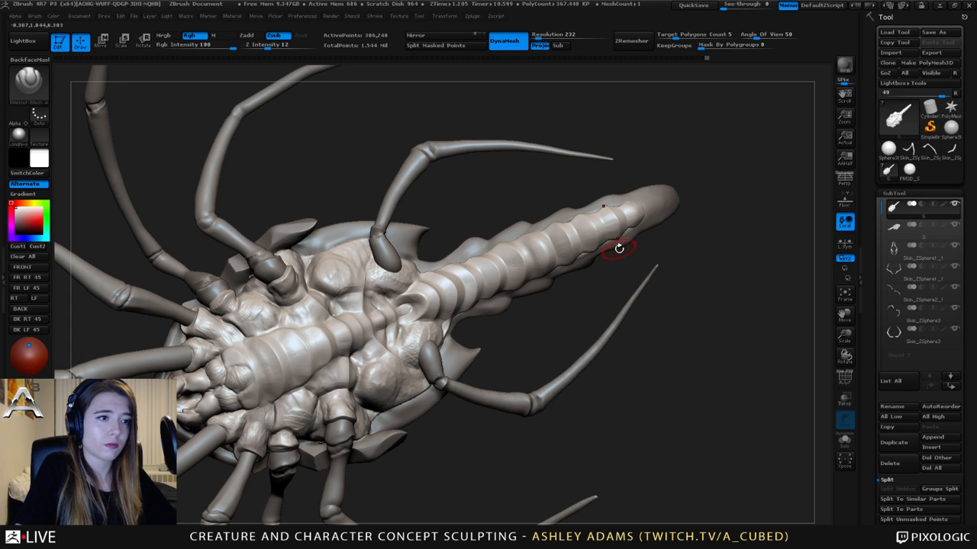
- Adjust the side profile of the body and tail underside with SnakeHook at Z Intensity 100
mouse_move(566, 205)
left_mouse_down()
mouse_move(554, 174)
mouse_move(568, 191)
mouse_move(569, 260)
left_mouse_up()
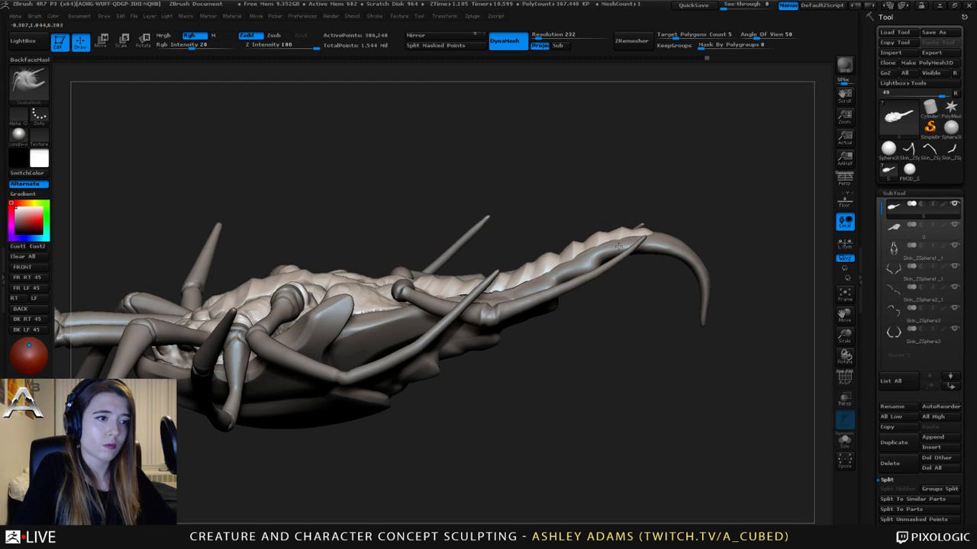
mouse_move(571, 283)
left_mouse_down()
mouse_move(465, 284)
mouse_move(446, 294)
left_mouse_up()
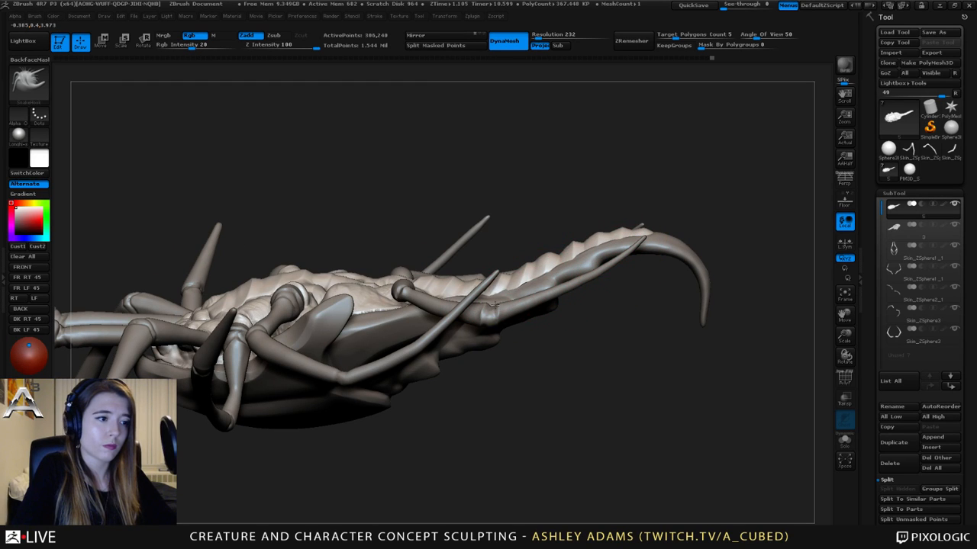
left_click_drag(561, 292, 452, 293)
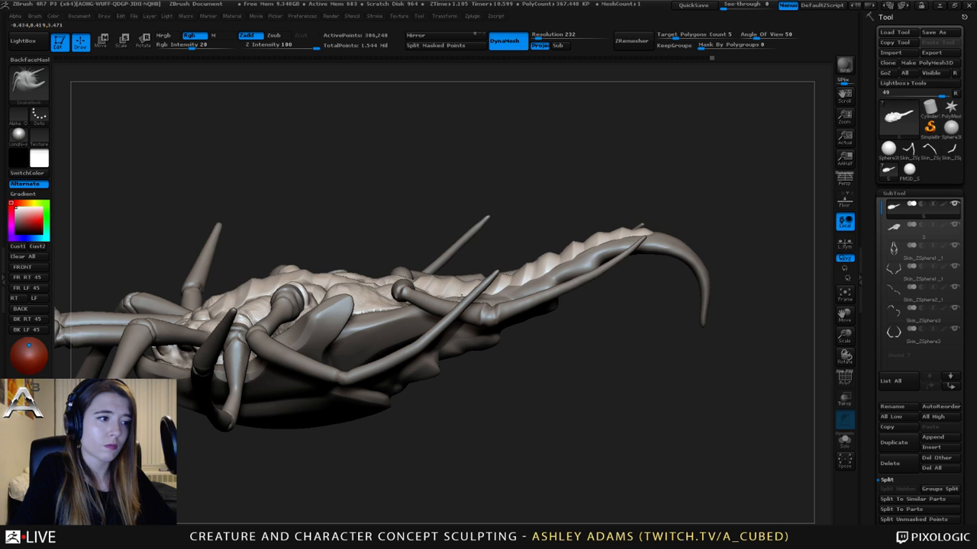
mouse_move(507, 367)
left_mouse_down()
mouse_move(514, 260)
mouse_move(468, 239)
left_mouse_up()
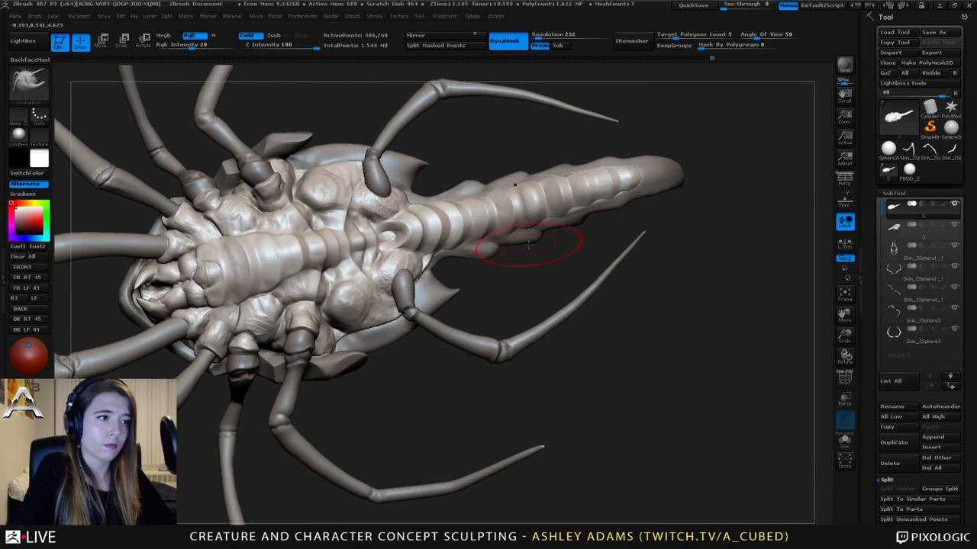
left_click_drag(534, 268, 569, 271)
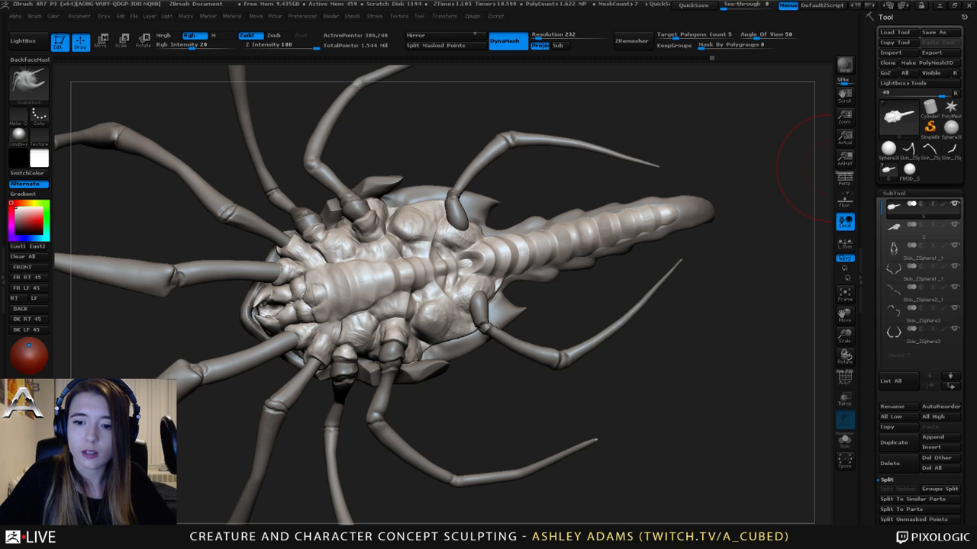
- Switch to the browser and view the creature image previs_02.268.png
key("alt+Tab")
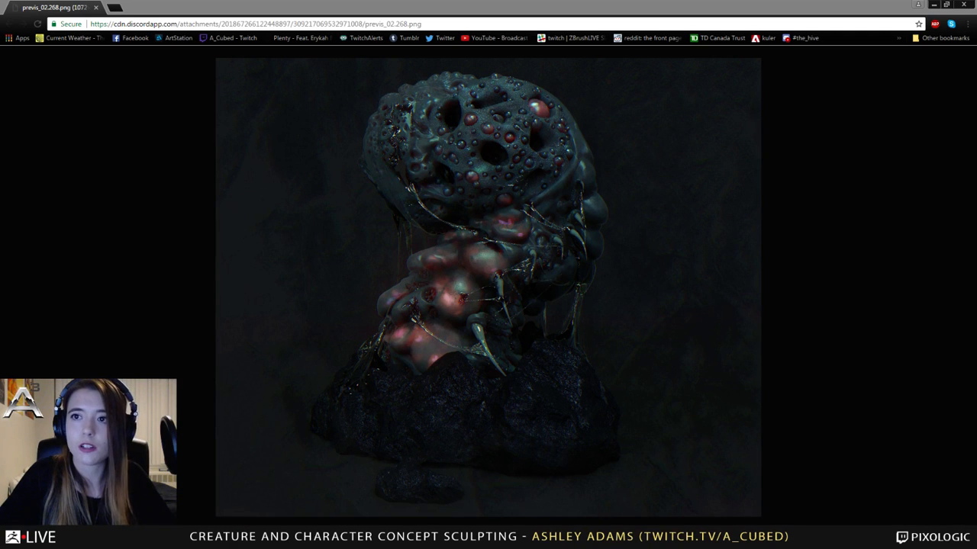
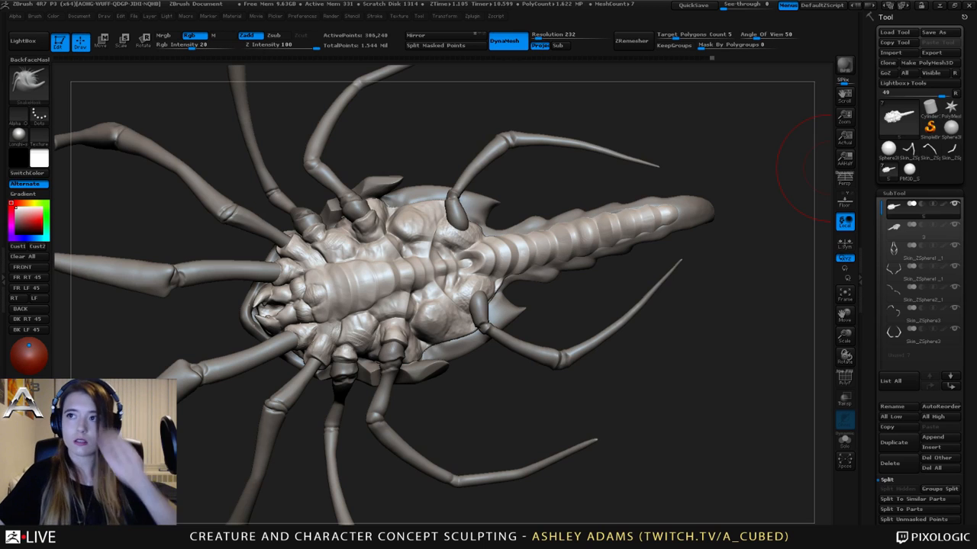
- Build up the flesh between the front leg sockets and the belly plates with ClayBuildup at Z Intensity 20
mouse_move(435, 248)
left_mouse_down()
mouse_move(465, 241)
mouse_move(432, 265)
mouse_move(403, 220)
mouse_move(425, 244)
left_mouse_up()
key("space")
key("b")
key("c")
key("b")
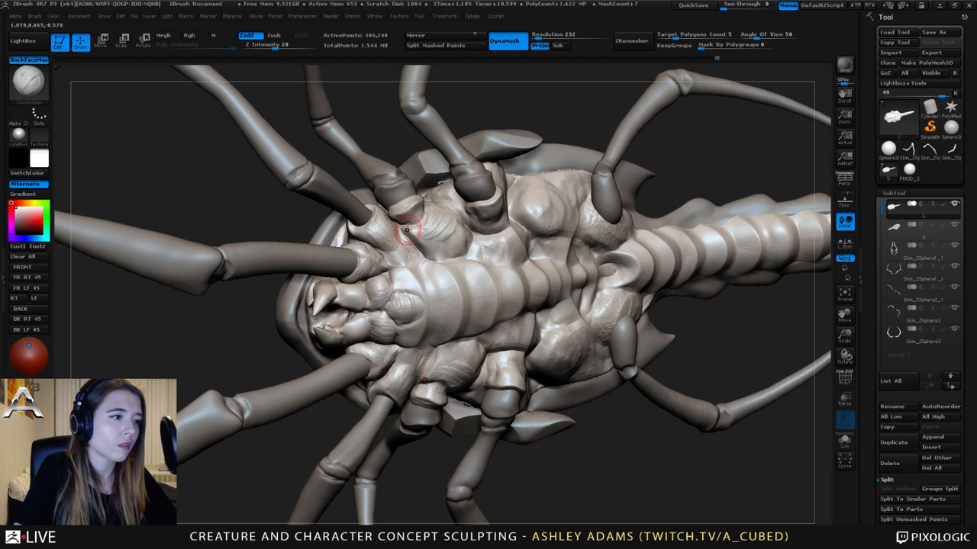
left_click_drag(425, 203, 371, 220)
- Cut creases into the flesh around the front leg sockets with Dam_Standard at Z Intensity 32
key("b")
key("d")
key("s")
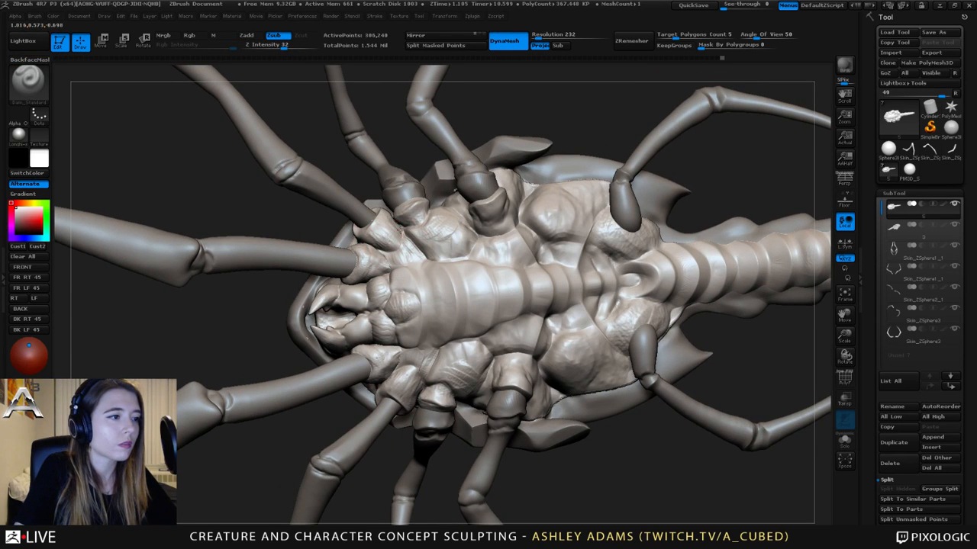
mouse_move(417, 369)
left_mouse_down()
mouse_move(396, 328)
mouse_move(366, 305)
left_mouse_up()
- Add more volume to the folds beside the front belly plates with ClayBuildup at Z Intensity 20
key("space")
key("b")
key("c")
key("b")
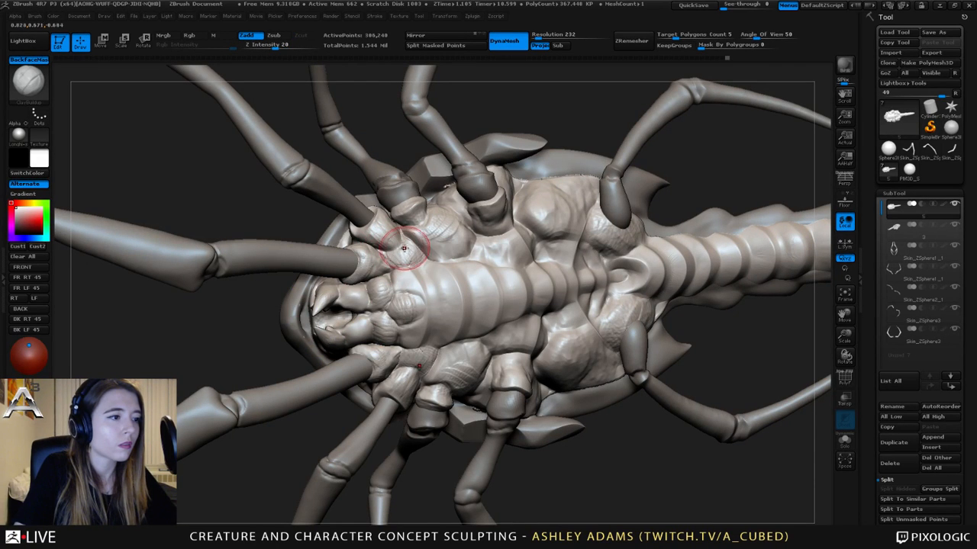
mouse_move(405, 248)
left_mouse_down()
mouse_move(359, 290)
mouse_move(412, 231)
left_mouse_up()
- Pull the outer rims of the front and middle leg sockets into shape with SnakeHook
key("space")
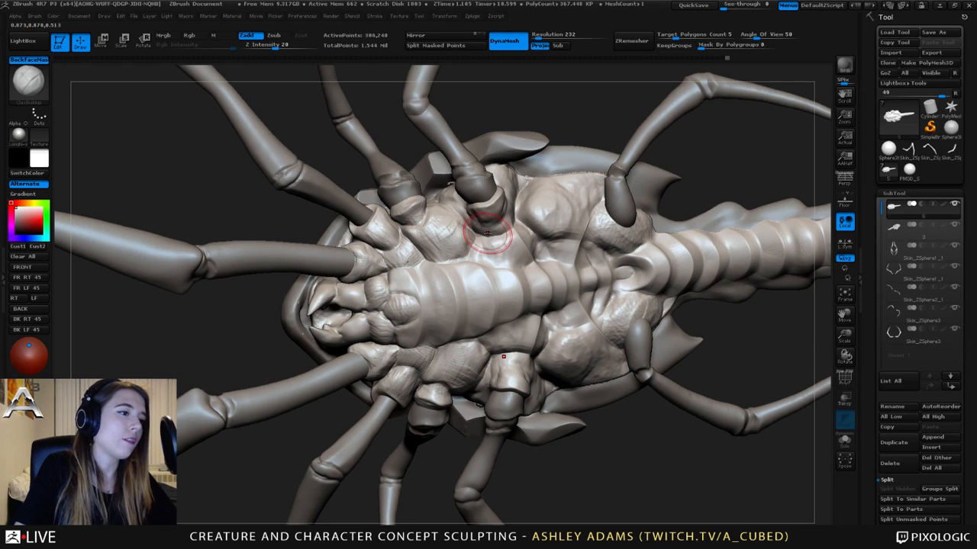
key("b")
key("s")
key("h")
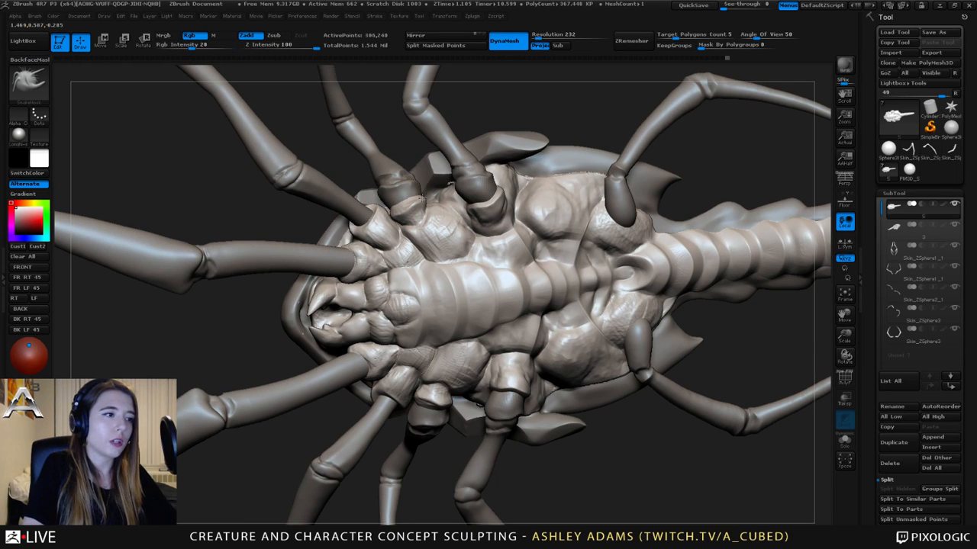
mouse_move(403, 196)
left_mouse_down()
mouse_move(381, 191)
mouse_move(411, 199)
mouse_move(424, 181)
mouse_move(435, 192)
mouse_move(421, 254)
mouse_move(430, 175)
mouse_move(418, 177)
mouse_move(461, 187)
left_mouse_up()
- Carve deeper creases between the two middle leg sockets and along the shell's edge with Dam_Standard at Z Intensity 32
key("space")
key("b")
key("d")
key("s")
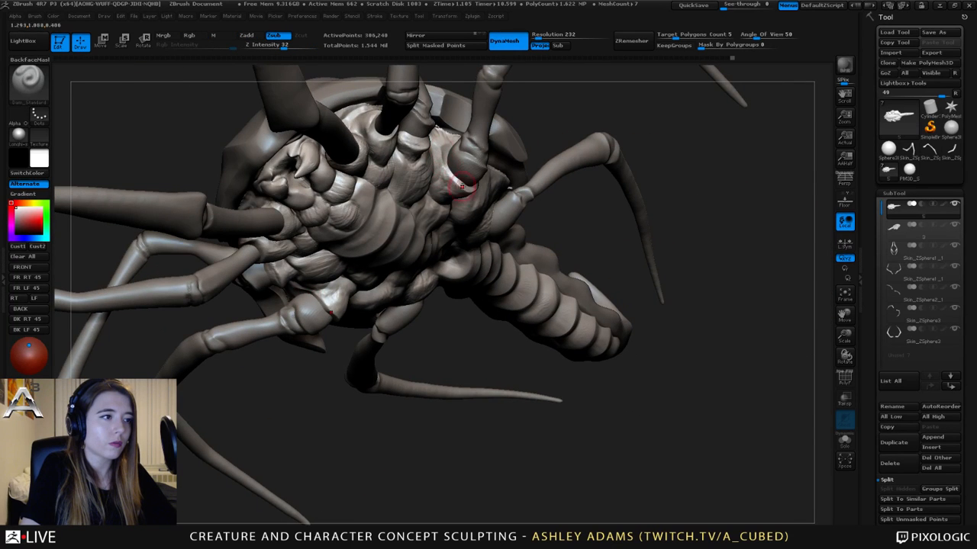
left_click_drag(446, 153, 476, 191)
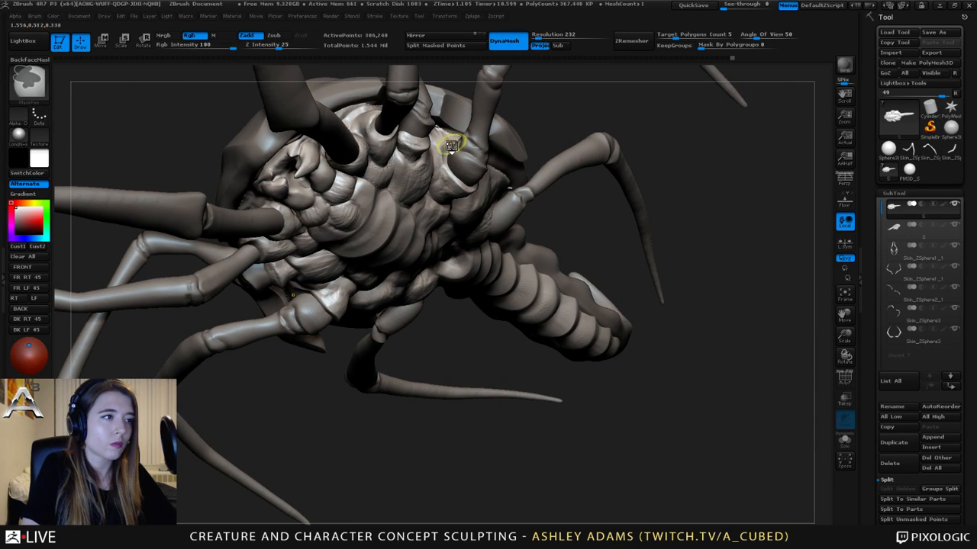
right_click_drag(447, 160, 440, 164)
left_click_drag(430, 142, 450, 189)
right_click_drag(450, 190, 425, 146)
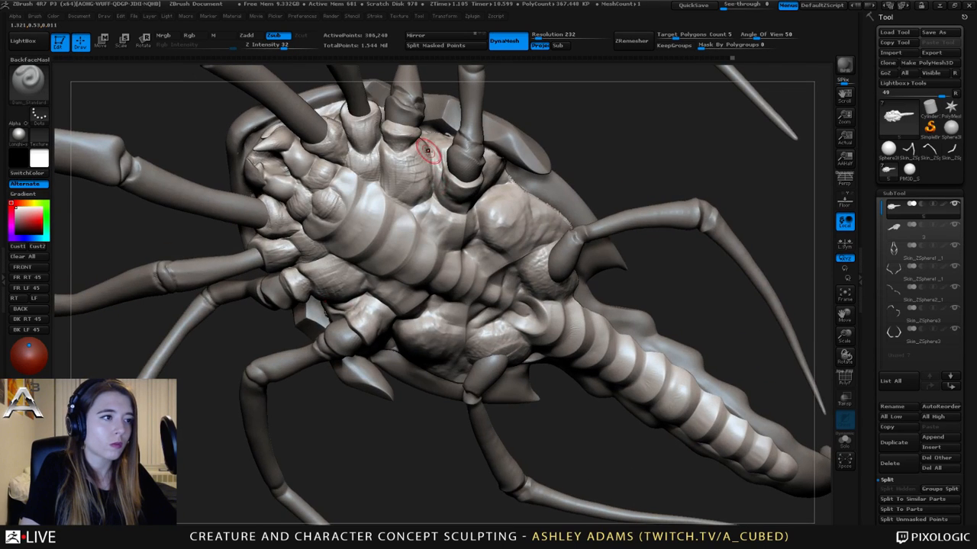
- Fill out the flesh between the middle leg sockets with ClayBuildup and smooth the new strokes
key("b")
key("c")
key("b")
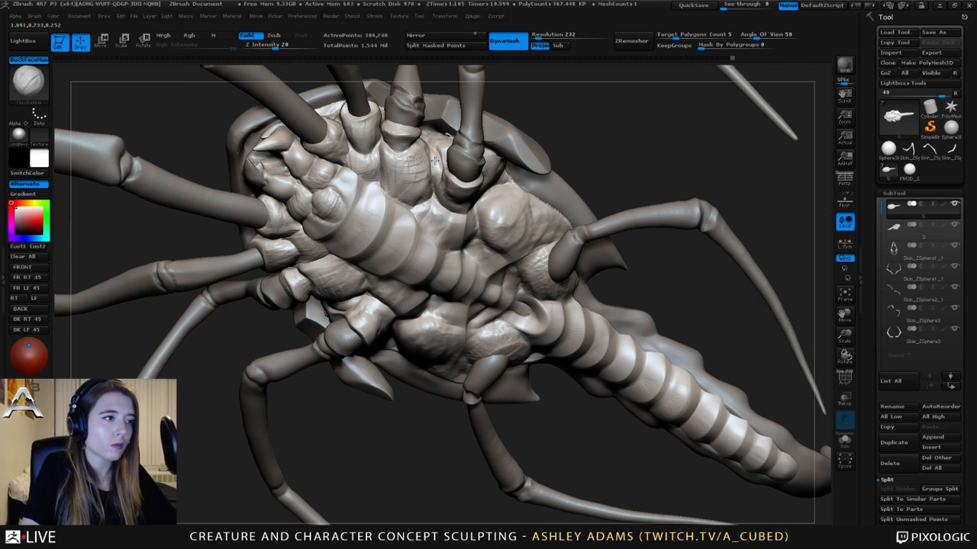
left_click_drag(435, 161, 435, 175)
right_click_drag(435, 175, 431, 159)
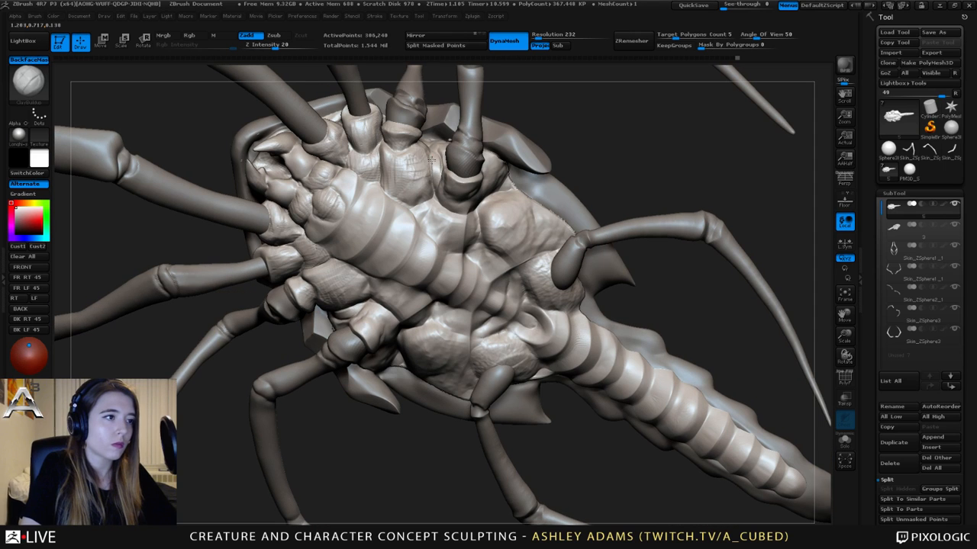
mouse_move(431, 160)
left_mouse_down("shift")
mouse_move(436, 183)
mouse_move(432, 157)
left_mouse_up("shift")
right_click_drag(432, 158, 404, 131)
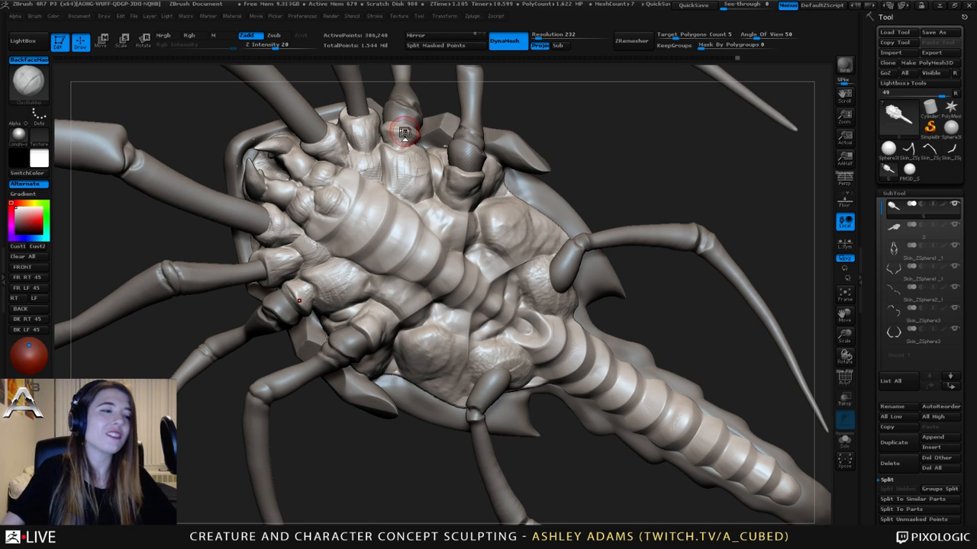
- Build up the flesh between the mouthparts and the front leg sockets with ClayBuildup at Z Intensity 20
mouse_move(404, 132)
left_mouse_down()
mouse_move(432, 213)
mouse_move(429, 244)
mouse_move(446, 248)
mouse_move(453, 236)
mouse_move(428, 252)
mouse_move(456, 223)
mouse_move(397, 252)
mouse_move(382, 244)
mouse_move(434, 226)
mouse_move(407, 238)
mouse_move(416, 246)
mouse_move(403, 260)
mouse_move(426, 256)
mouse_move(378, 233)
mouse_move(447, 218)
mouse_move(447, 273)
left_mouse_up()
key("space")
key("space")
key("space")
key("b")
key("s")
key("t")
key("space")
key("b")
key("c")
key("b")
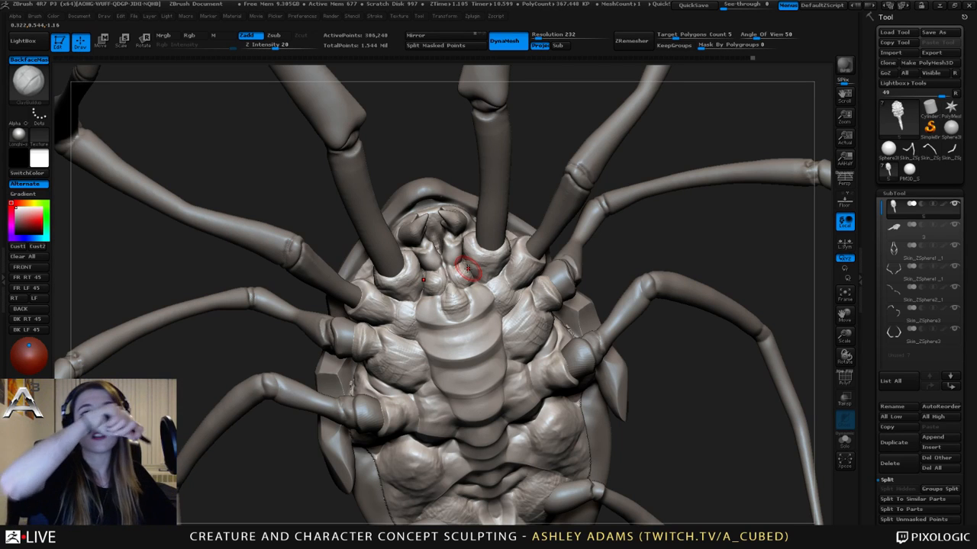
- Pull the flesh behind the front legs into shape beneath the shell's edge with SnakeHook at Z Intensity 100
key("b")
key("s")
key("h")
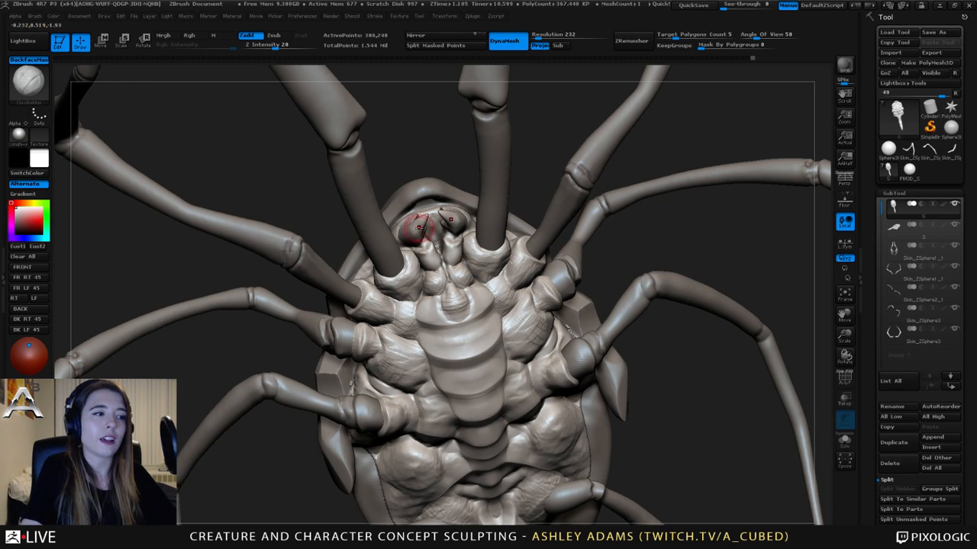
mouse_move(534, 122)
left_mouse_down()
mouse_move(473, 153)
mouse_move(409, 226)
mouse_move(433, 243)
mouse_move(437, 206)
mouse_move(428, 236)
mouse_move(448, 212)
mouse_move(500, 206)
left_mouse_up()
key("space")
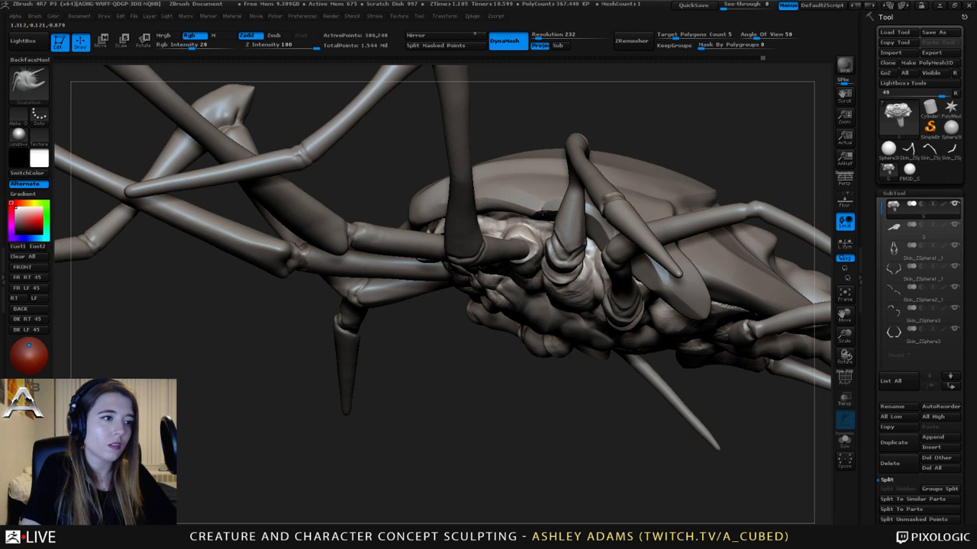
left_click_drag(542, 210, 518, 209)
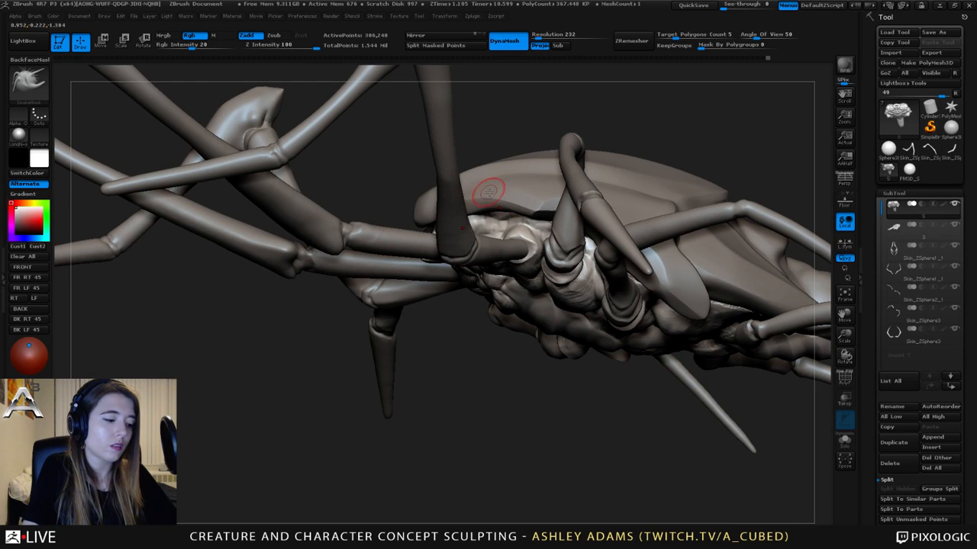
- Swell the flesh under the shell's front rim with the Inflate brush at Z Intensity 5 and smooth it
key("b")
key("i")
key("n")
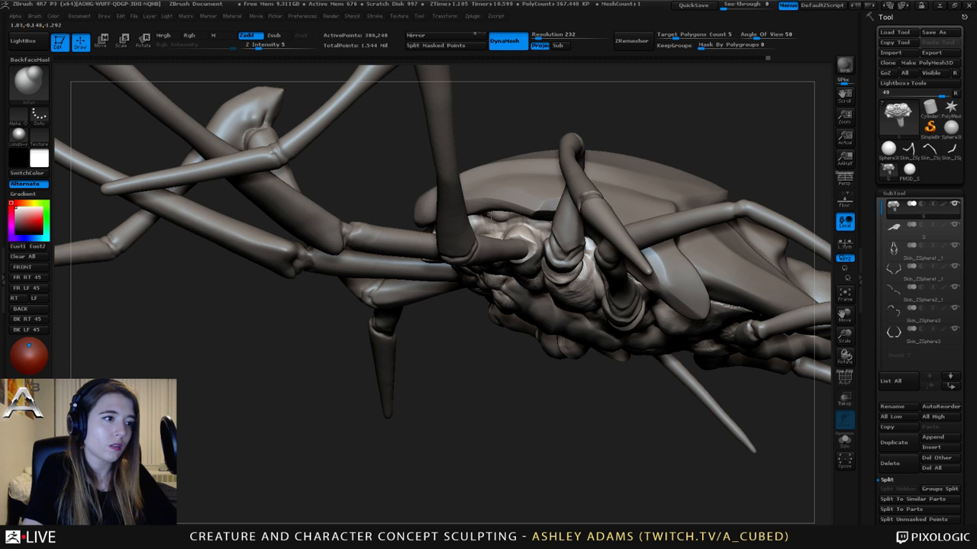
key("shift")
left_click_drag(486, 211, 497, 215, "shift")
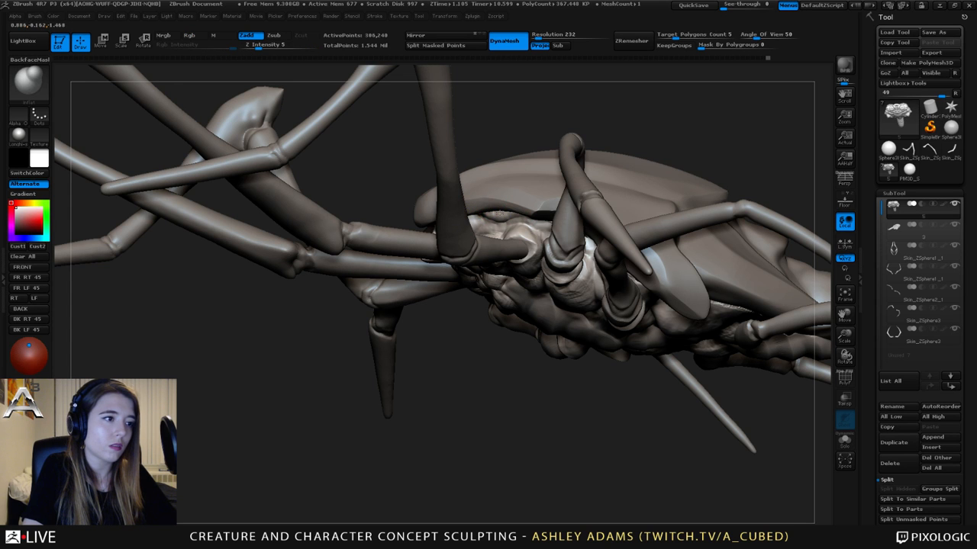
right_click_drag(516, 215, 679, 187)
right_click_drag(489, 195, 490, 230)
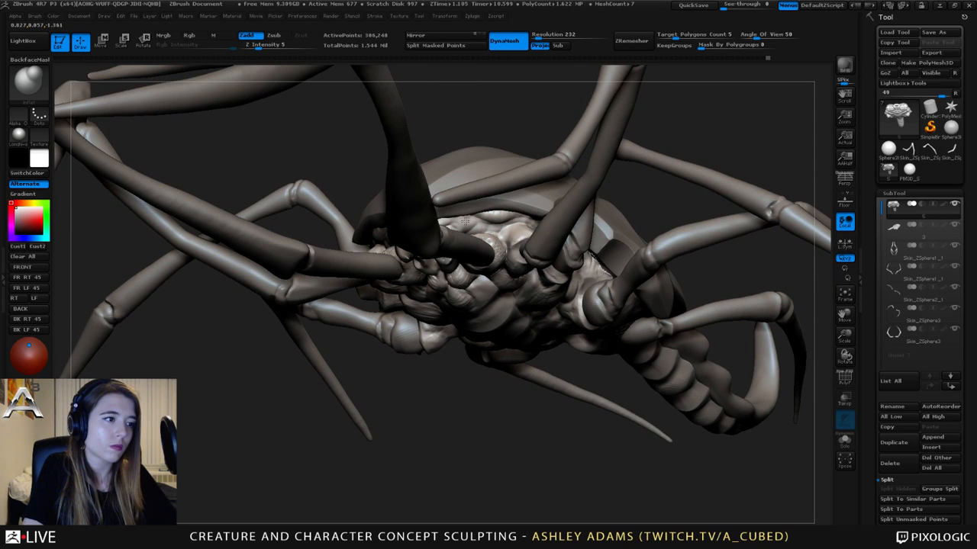
right_click_drag(490, 229, 465, 223)
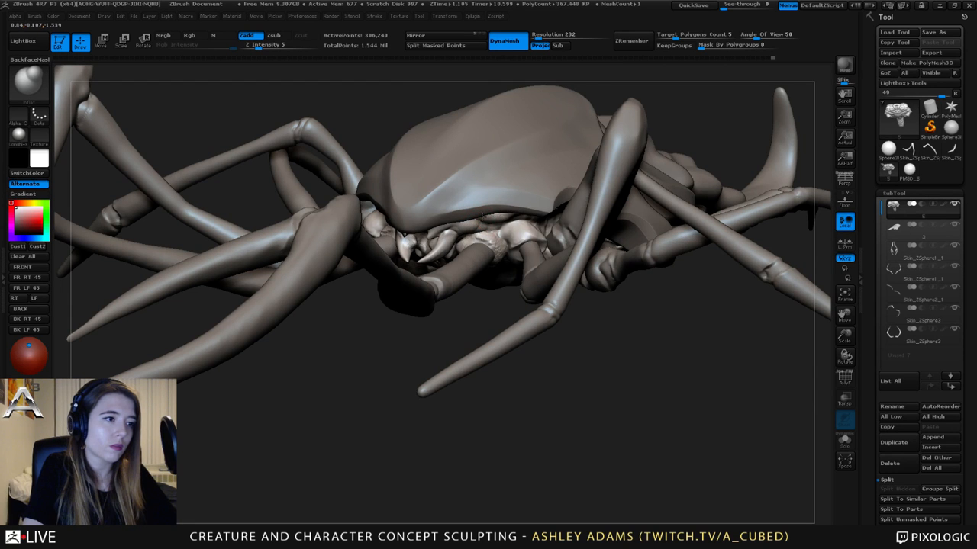
right_click_drag(500, 214, 512, 267)
right_click(416, 255)
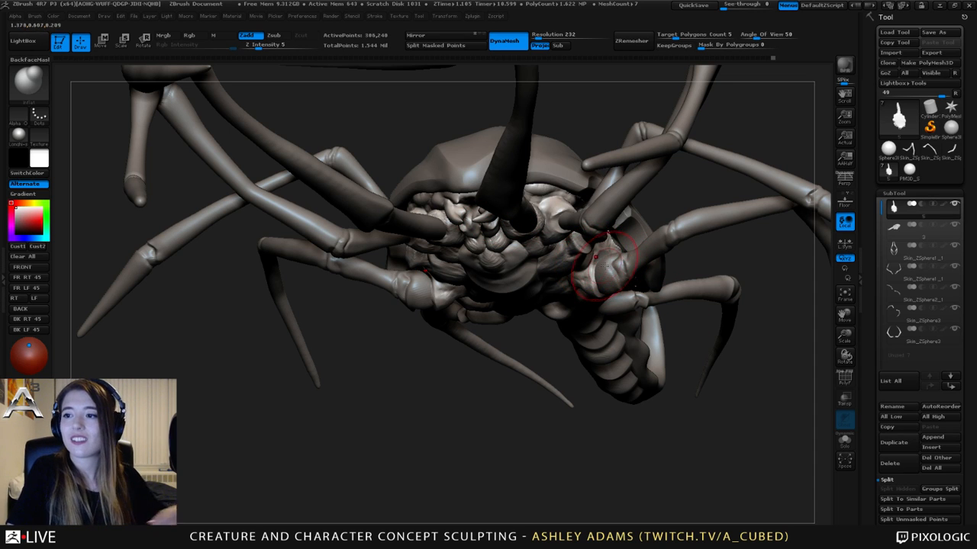
- Reshape the front leg sockets under the shell's front edge with SnakeHook at Z Intensity 100
mouse_move(579, 252)
left_mouse_down()
mouse_move(452, 245)
mouse_move(479, 293)
left_mouse_up()
key("space")
key("b")
key("s")
key("h")
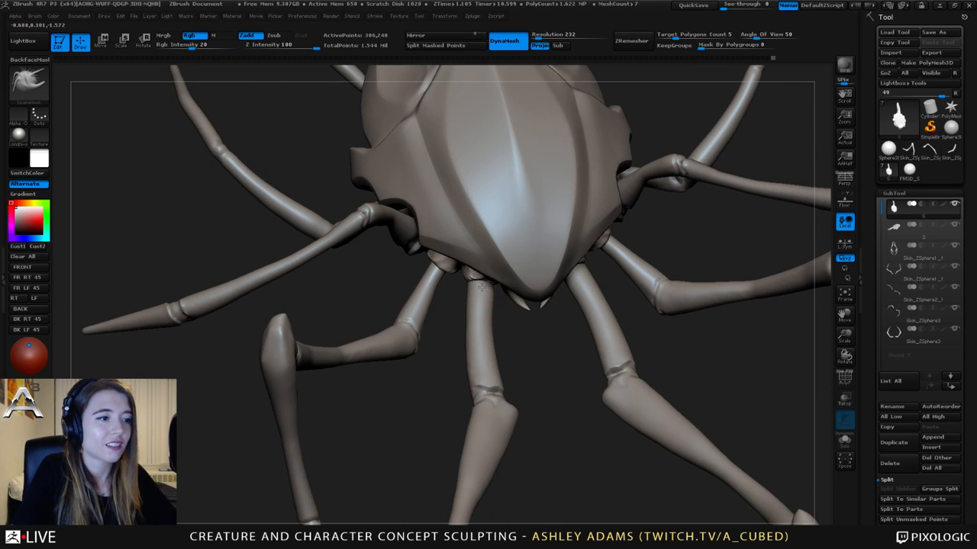
mouse_move(475, 290)
left_mouse_down()
mouse_move(464, 339)
mouse_move(452, 268)
mouse_move(511, 289)
left_mouse_up()
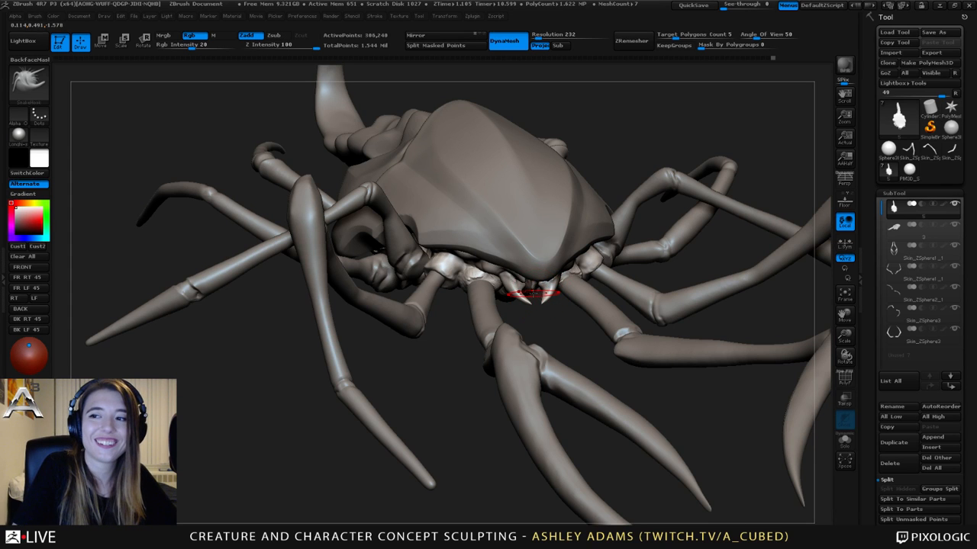
left_click_drag(532, 291, 530, 221)
left_click_drag(452, 303, 418, 227)
left_click_drag(427, 267, 425, 282)
- Add volume to the leg socket behind the front pair with ClayBuildup at Z Intensity 20
key("b")
key("c")
key("b")
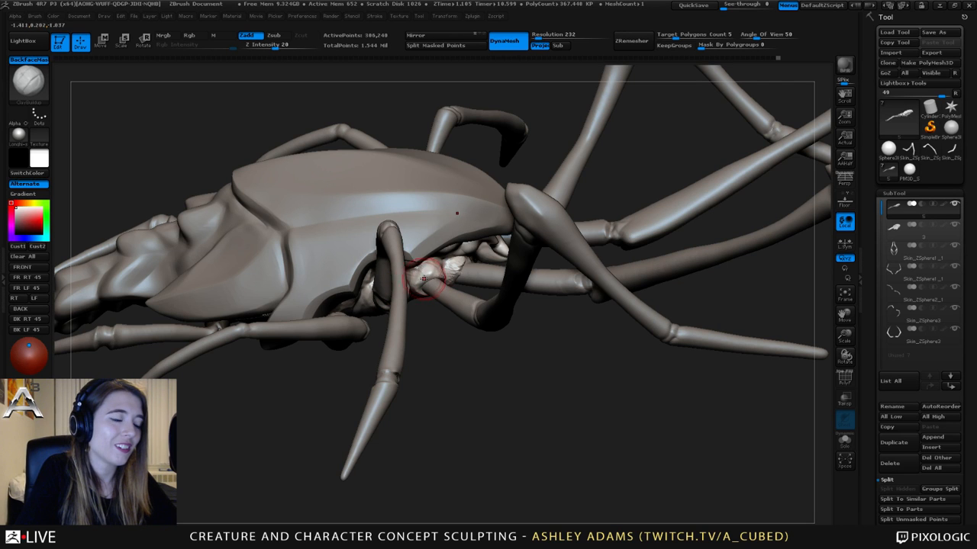
left_click_drag(424, 284, 487, 274)
key("space")
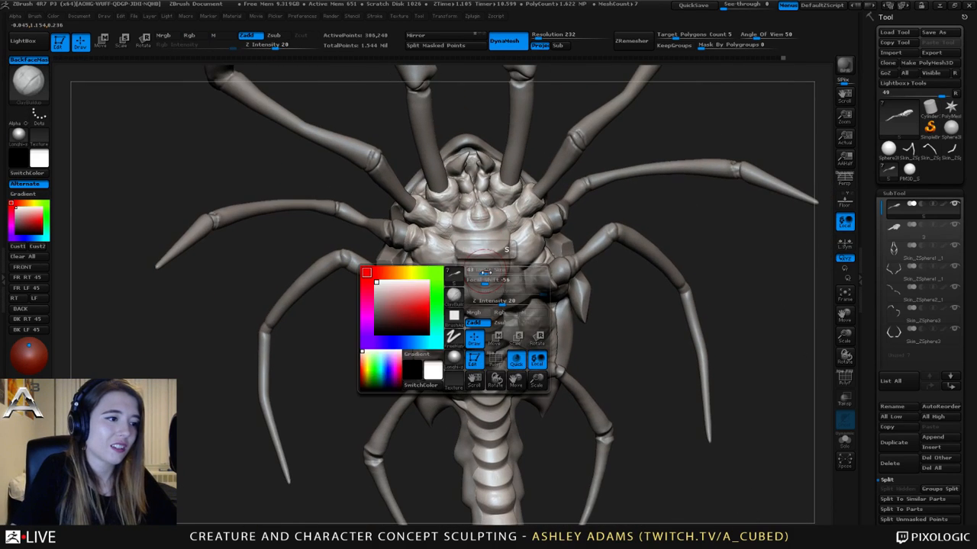
- Define the folds between the front and middle leg sockets with a subtractive brush at Z Intensity 12
left_click(466, 268, "alt")
key("2")
right_click_drag(433, 252, 431, 247)
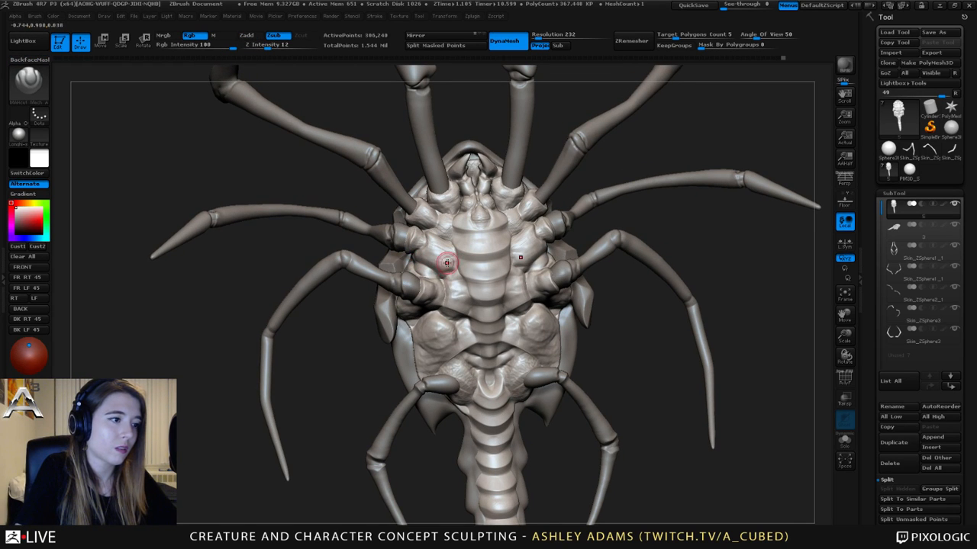
right_click_drag(446, 263, 515, 266)
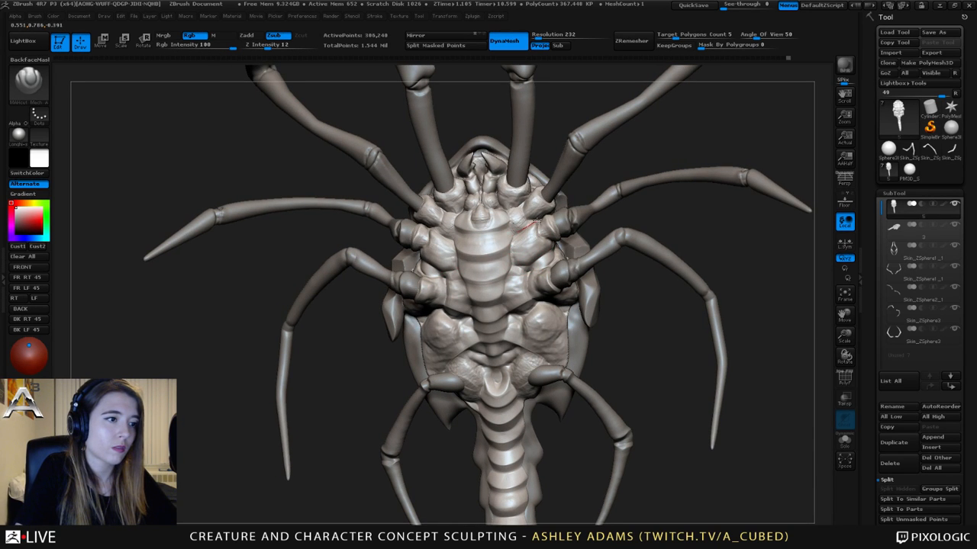
right_click_drag(537, 222, 515, 225)
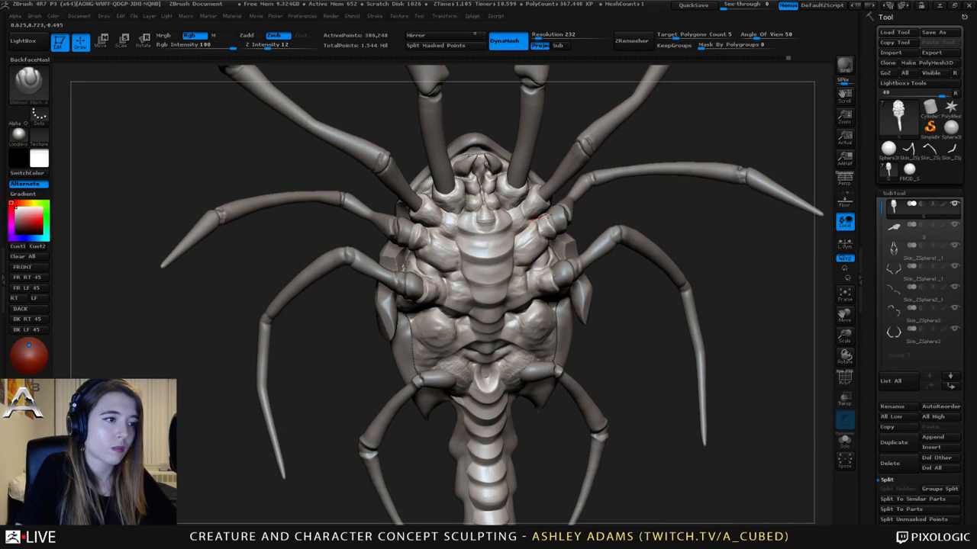
right_click_drag(509, 219, 466, 222)
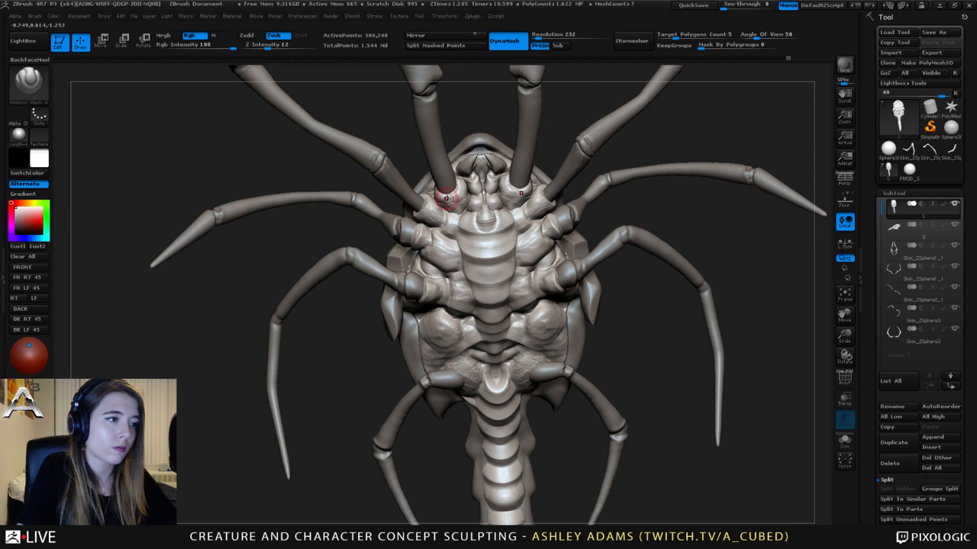
right_click_drag(555, 219, 510, 265)
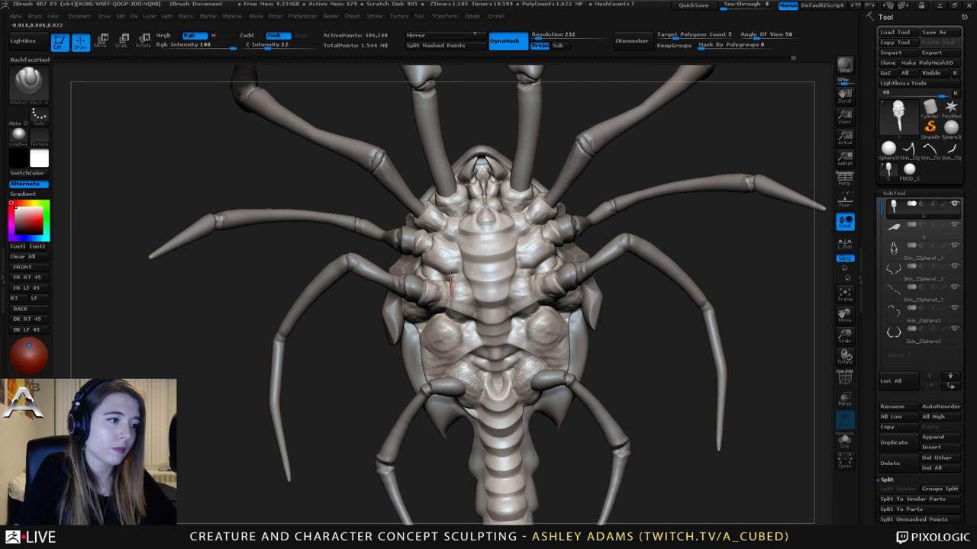
mouse_move(429, 283)
right_mouse_down()
mouse_move(432, 303)
mouse_move(444, 300)
mouse_move(445, 257)
mouse_move(468, 289)
mouse_move(455, 324)
right_mouse_up()
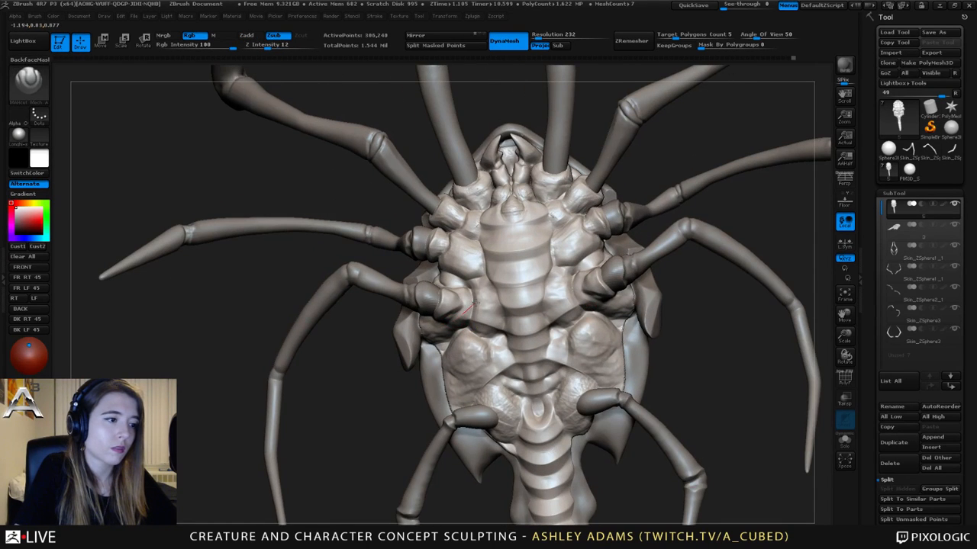
- Sharpen the planes of the fleshy masses between the middle leg sockets and the belly plates with the subtractive brush
right_click_drag(488, 298, 479, 245, "ctrl")
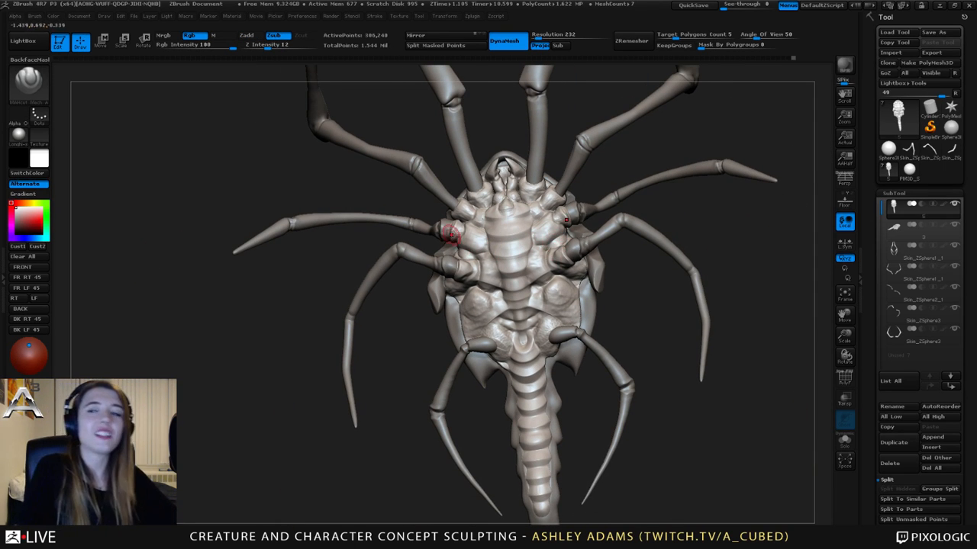
mouse_move(503, 229)
right_mouse_down()
mouse_move(490, 218)
mouse_move(425, 248)
right_mouse_up()
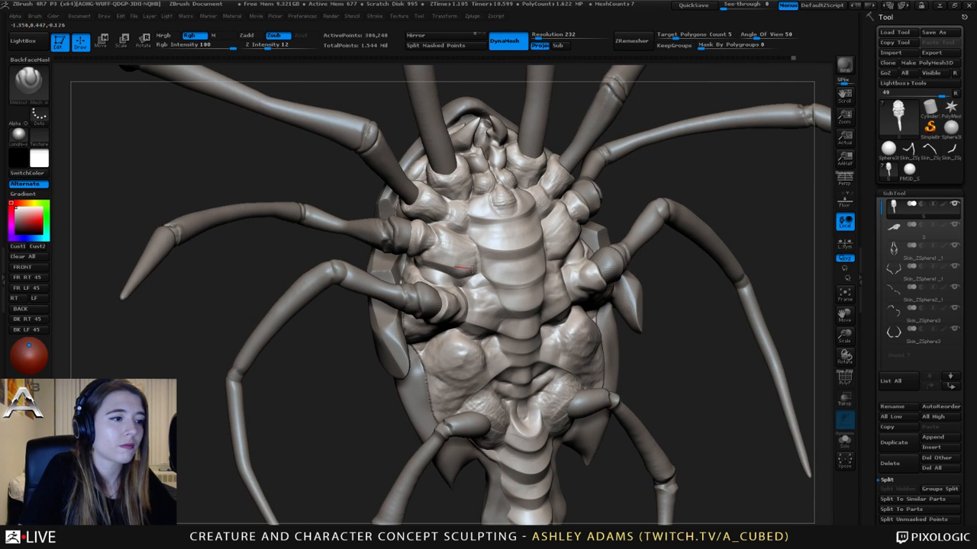
left_click_drag(122, 252, 593, 211)
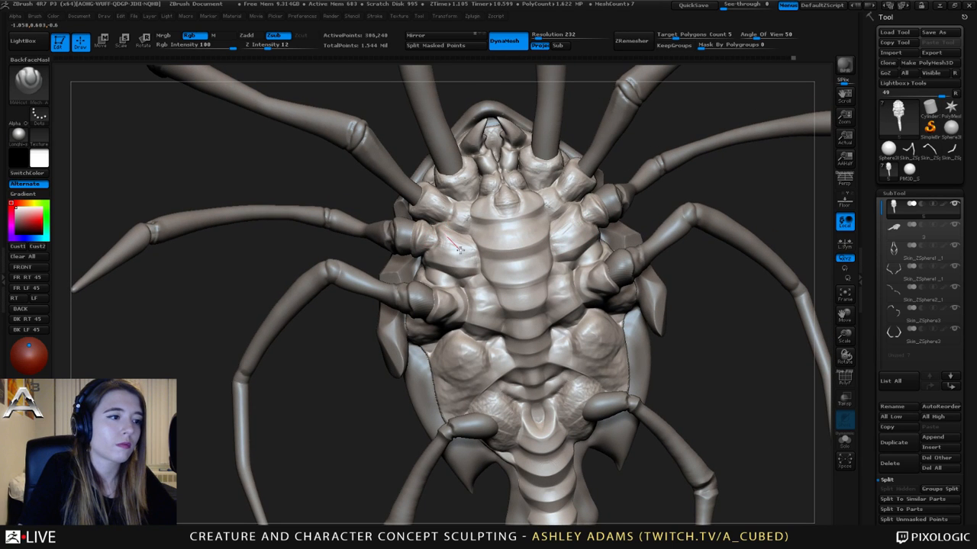
left_click_drag(473, 267, 435, 218)
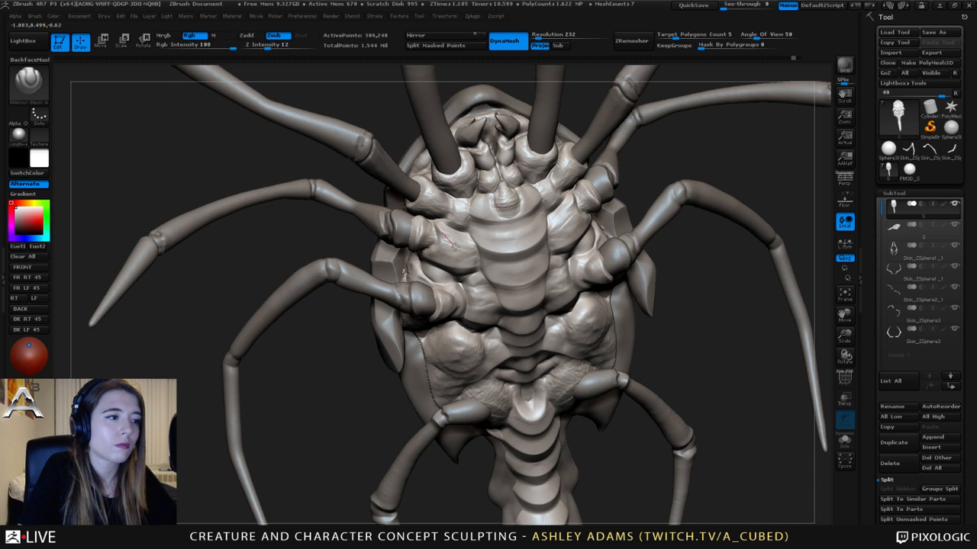
left_click_drag(468, 238, 479, 252)
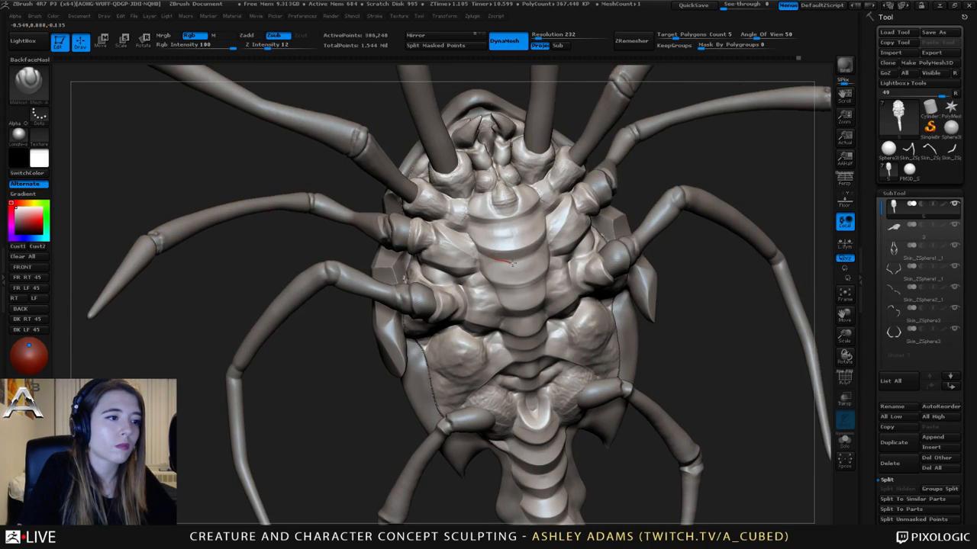
left_click_drag(556, 240, 475, 283)
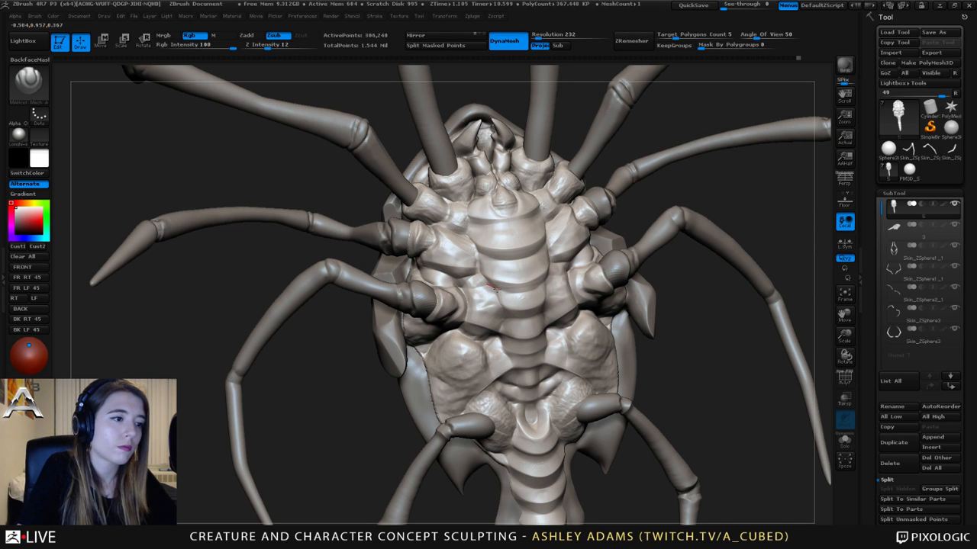
- Refine the flesh joining the front leg sockets to the first belly plate with the subtractive brush
left_click_drag(544, 287, 493, 285)
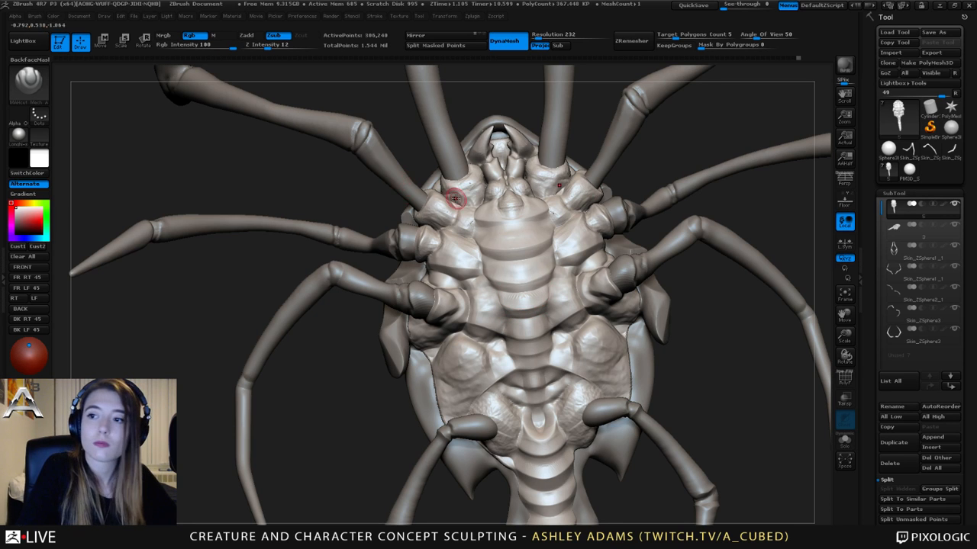
mouse_move(447, 203)
left_mouse_down()
mouse_move(536, 255)
mouse_move(530, 221)
left_mouse_up()
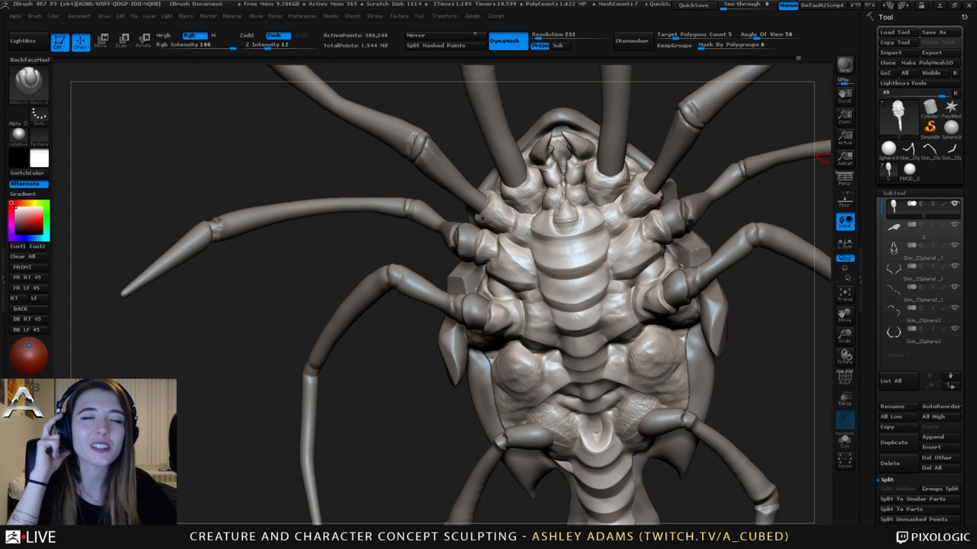
mouse_move(823, 158)
left_mouse_down()
mouse_move(562, 225)
mouse_move(574, 248)
mouse_move(615, 247)
mouse_move(630, 233)
left_mouse_up()
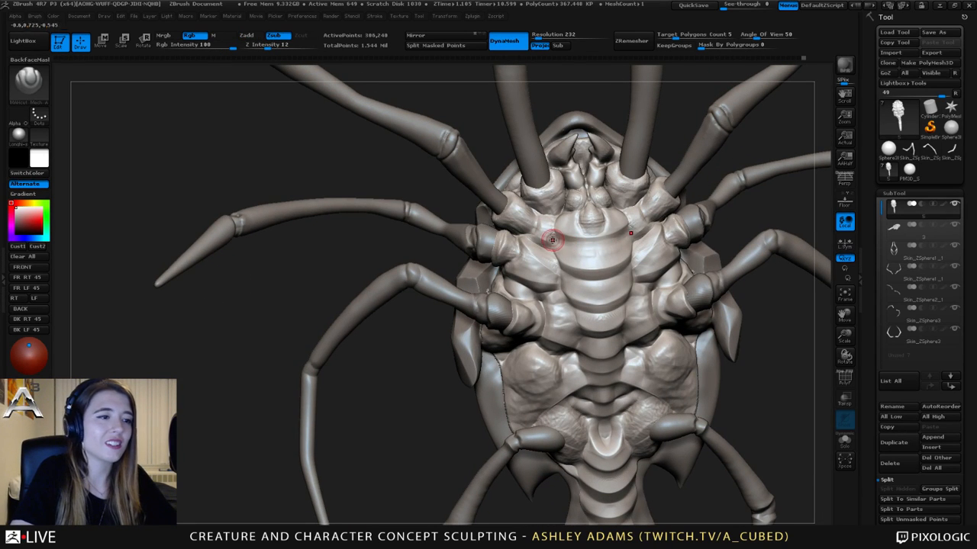
left_click_drag(552, 240, 628, 239)
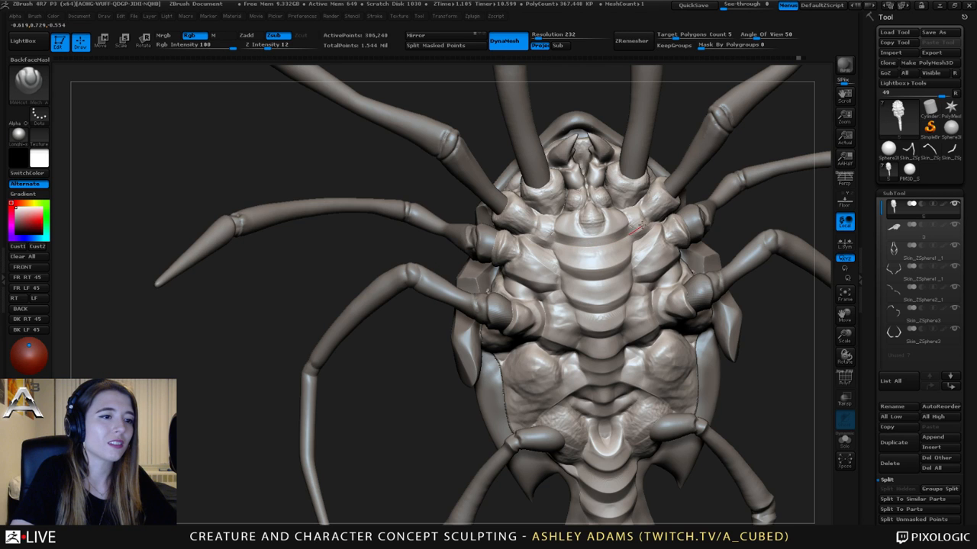
- Define and smooth the folds flanking the rear belly plates between the rear leg sockets
mouse_move(557, 221)
left_mouse_down()
mouse_move(621, 224)
mouse_move(609, 255)
mouse_move(545, 291)
left_mouse_up()
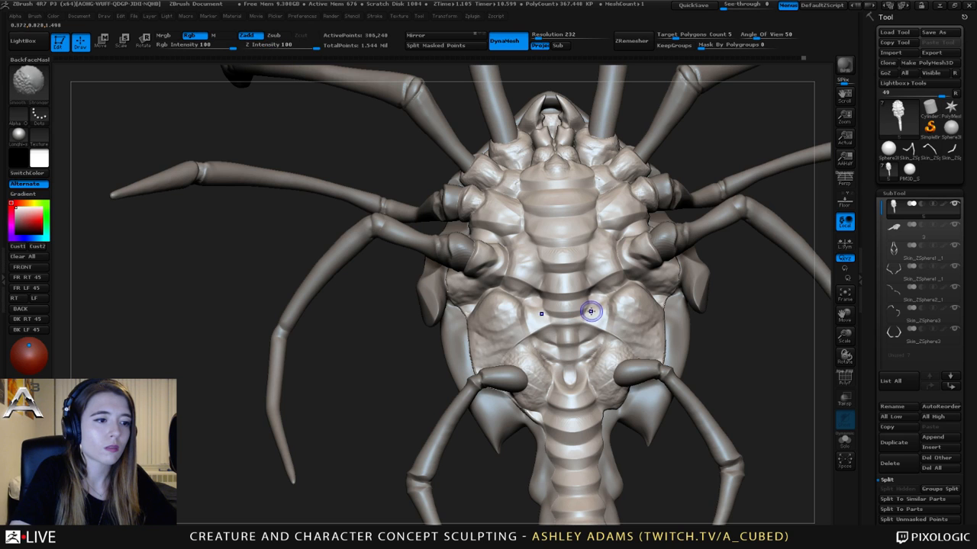
right_click_drag(584, 326, 559, 324)
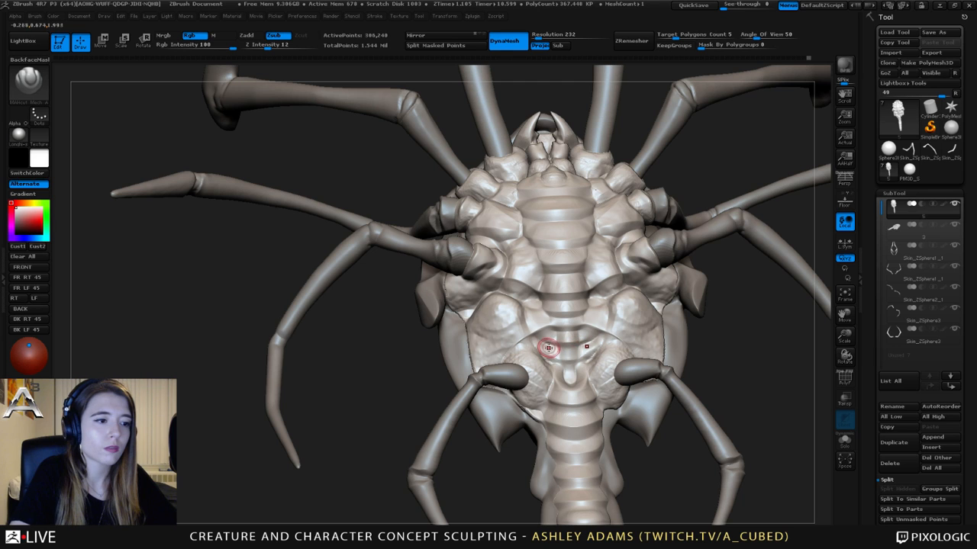
mouse_move(559, 361)
right_mouse_down()
mouse_move(584, 349)
mouse_move(594, 372)
mouse_move(572, 284)
mouse_move(589, 309)
mouse_move(553, 269)
mouse_move(566, 268)
mouse_move(571, 310)
mouse_move(560, 320)
mouse_move(588, 290)
mouse_move(574, 306)
mouse_move(545, 283)
right_mouse_up()
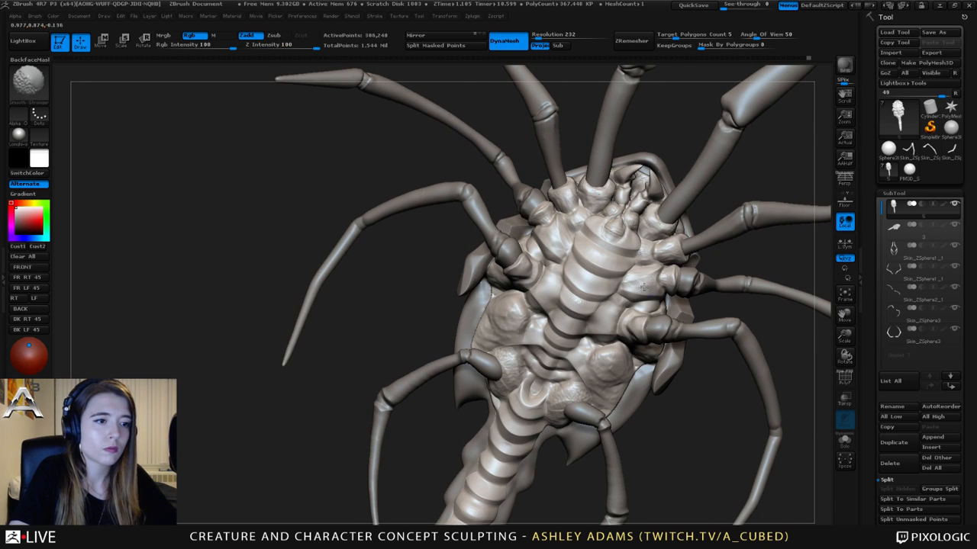
- Polish the fleshy masses beside the middle leg sockets with sPolish at Z Intensity 37
key("shift")
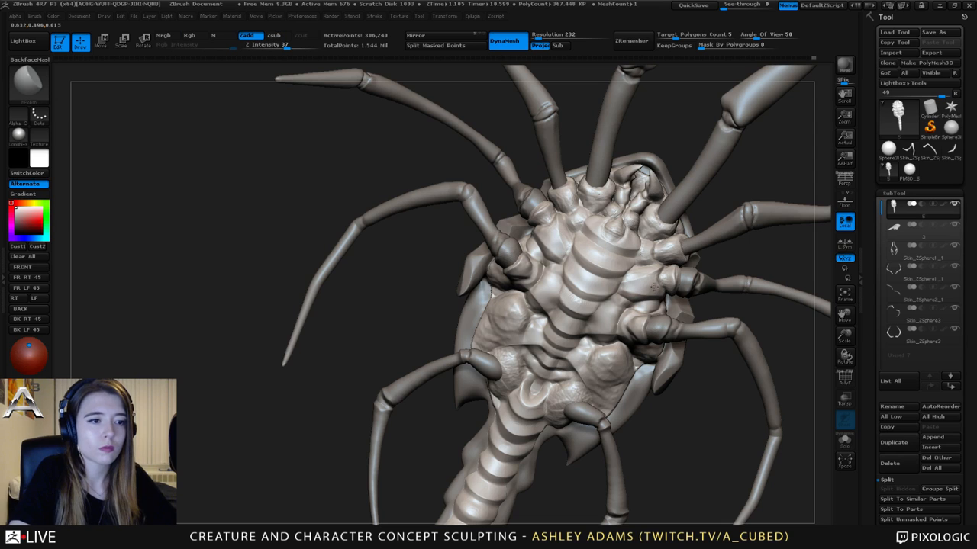
right_click_drag(646, 275, 588, 257)
right_click_drag(517, 244, 548, 238)
right_click(548, 238)
- Carve creases into the flesh beside the front belly plates with Dam_Standard at Z Intensity 32 and smooth them
key("b")
key("d")
key("s")
right_click(548, 238)
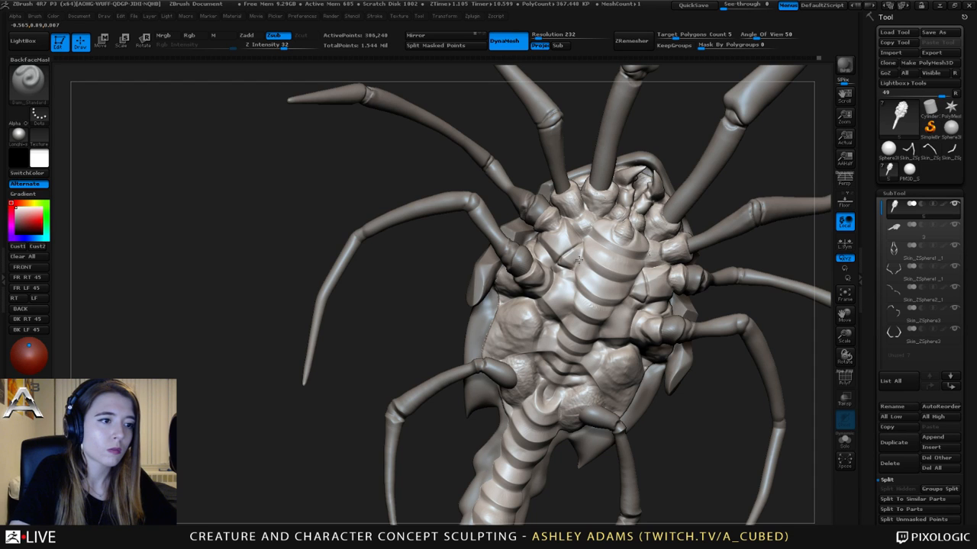
key("shift")
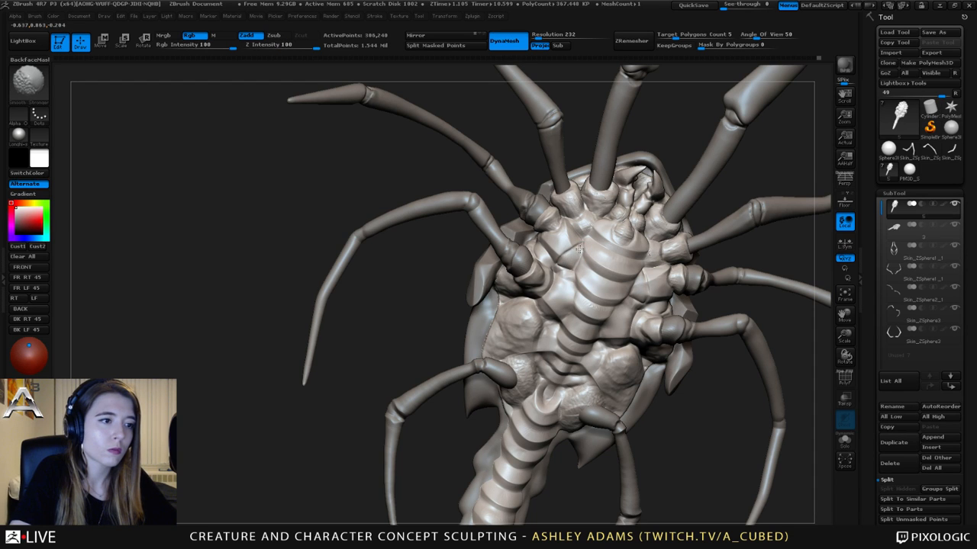
- Carve a crease in the flesh beside the front belly plates and build up its edges with ClayBuildup at Z Intensity 20
left_click_drag(475, 261, 506, 211)
left_click_drag(572, 253, 567, 259)
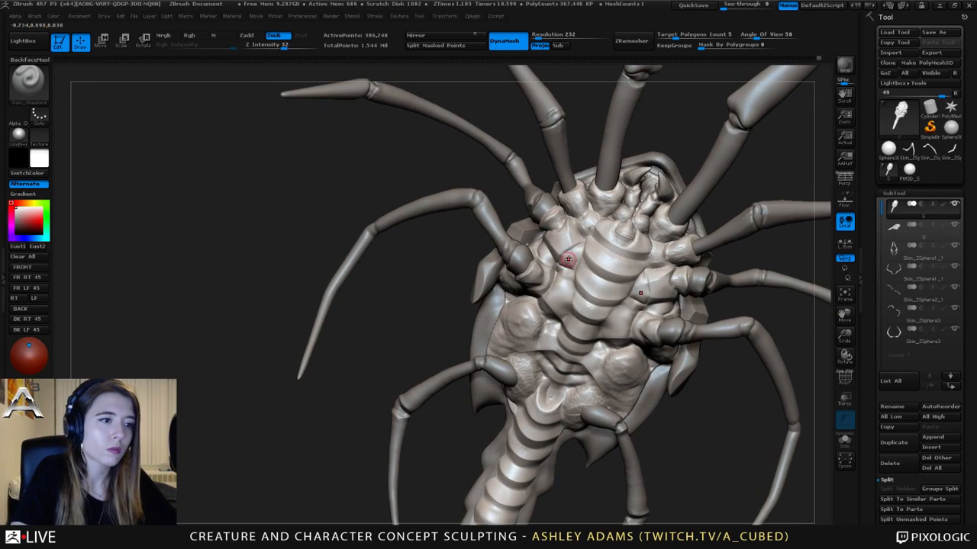
key("b")
key("c")
key("b")
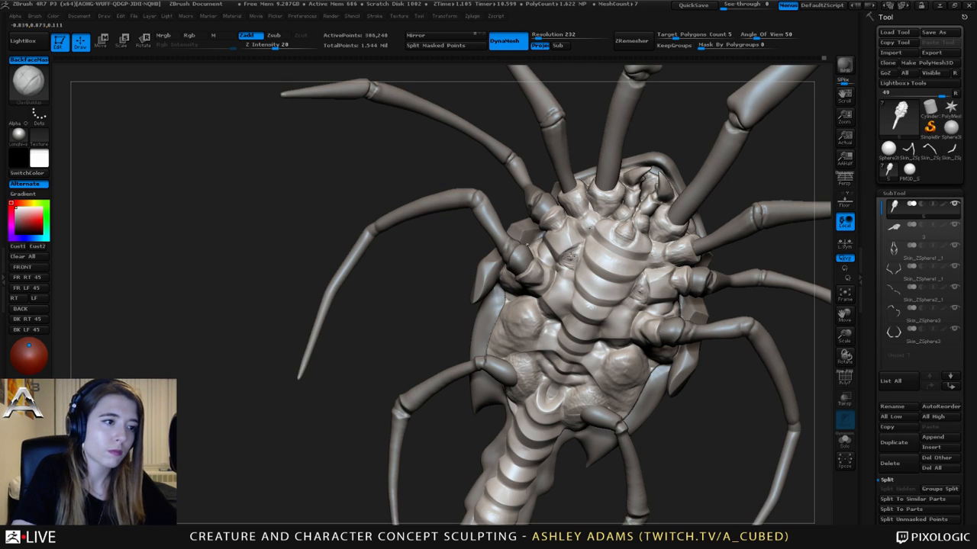
left_click(564, 261)
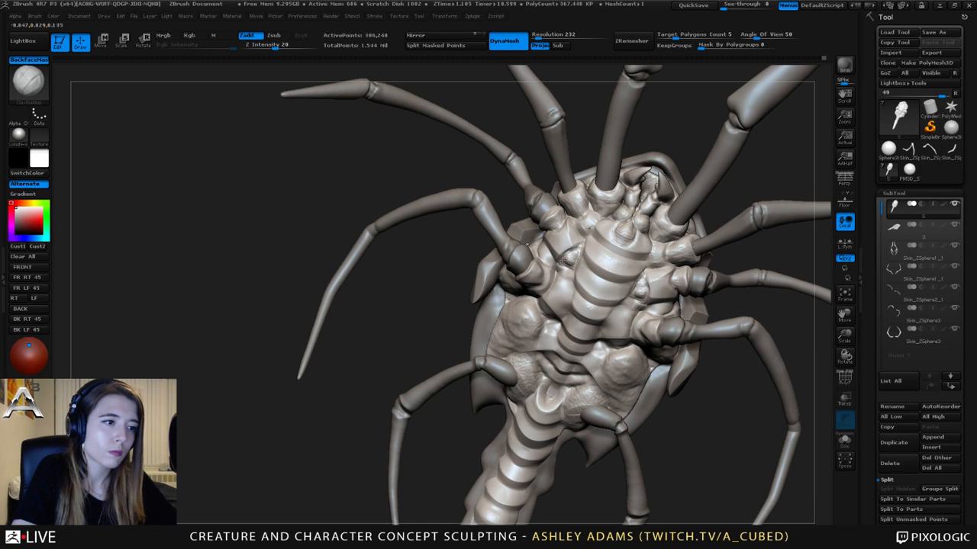
mouse_move(571, 256)
left_mouse_down()
mouse_move(648, 290)
mouse_move(501, 246)
mouse_move(576, 239)
left_mouse_up()
- Flatten the built-up flesh beside the front belly plates at Z Intensity 37 and ready Dam_Standard
key("b")
key("c")
key("b")
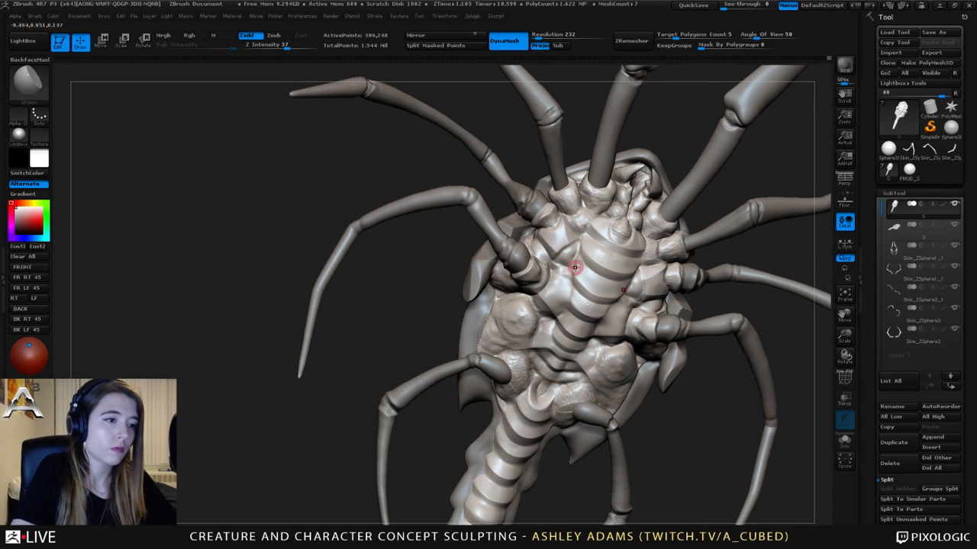
mouse_move(581, 273)
left_mouse_down()
mouse_move(561, 268)
mouse_move(580, 267)
mouse_move(562, 222)
mouse_move(534, 305)
mouse_move(612, 308)
mouse_move(647, 281)
mouse_move(579, 259)
mouse_move(565, 283)
mouse_move(599, 326)
mouse_move(610, 266)
mouse_move(572, 256)
mouse_move(580, 253)
left_mouse_up()
key("b")
key("d")
key("s")
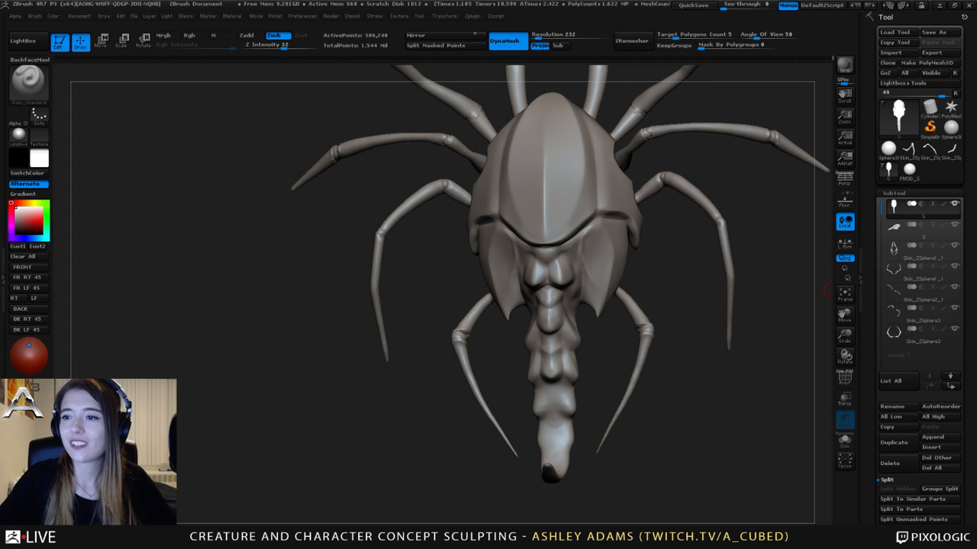
- Try to reshape the tail tip on subtool 3 with the SnakeHook brush at Z Intensity 100
mouse_move(828, 290)
left_mouse_down()
mouse_move(816, 256)
mouse_move(515, 271)
mouse_move(536, 314)
mouse_move(567, 297)
mouse_move(451, 257)
left_mouse_up()
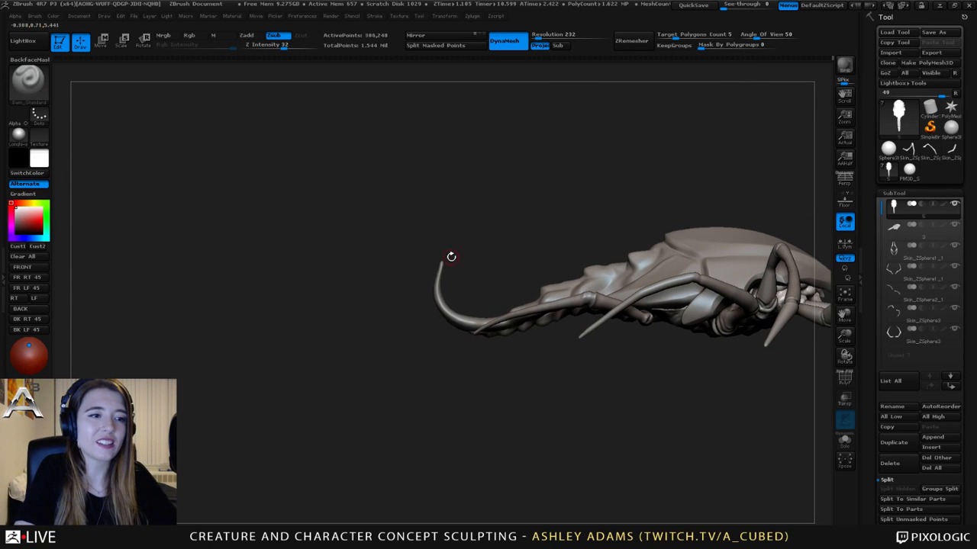
key("space")
key("b")
key("s")
key("h")
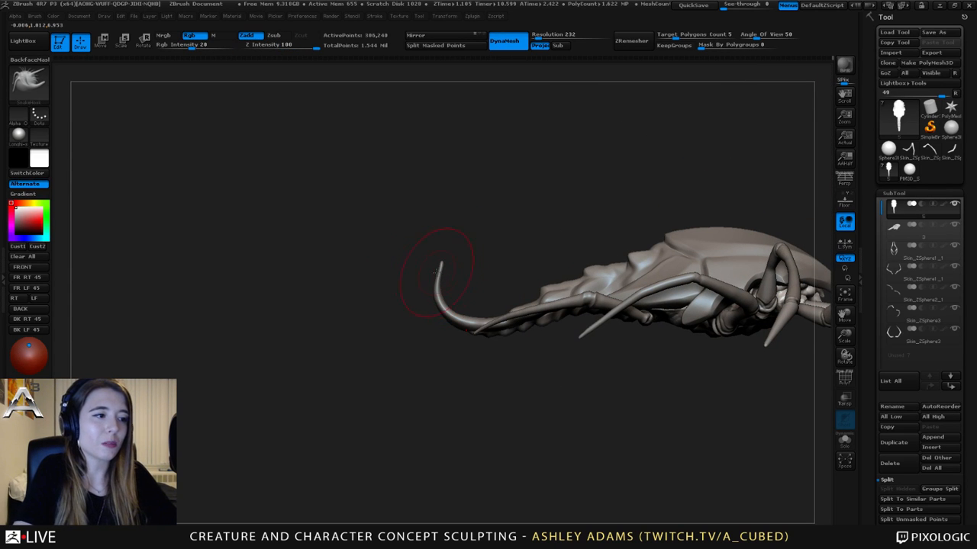
left_click(439, 281, "alt")
left_click_drag(439, 281, 434, 309)
key("space")
mouse_move(441, 256)
left_mouse_down()
mouse_move(429, 260)
mouse_move(438, 315)
mouse_move(503, 283)
mouse_move(457, 275)
mouse_move(478, 280)
left_mouse_up()
key("space")
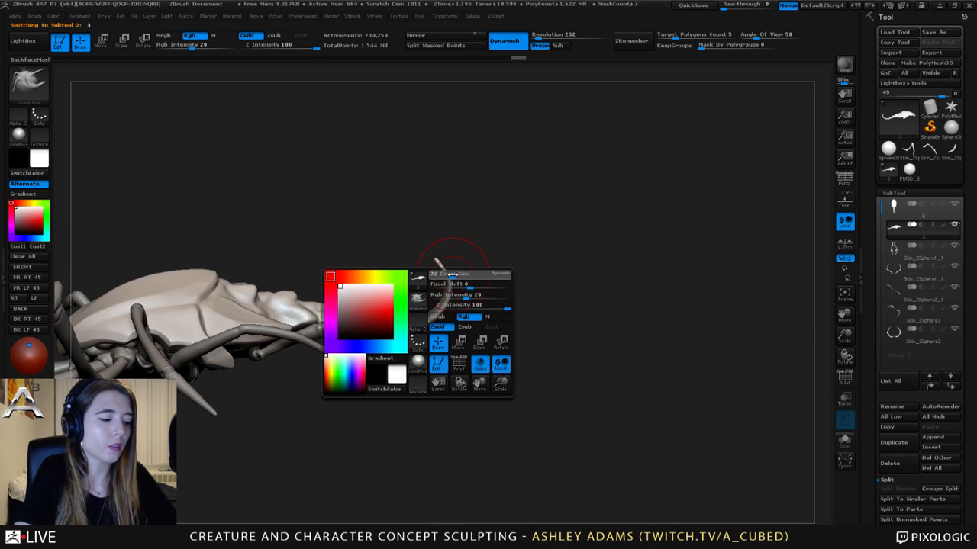
- Try swelling the tail's end into a bulb with the Inflat brush at Z Intensity 5
key("b")
key("i")
key("n")
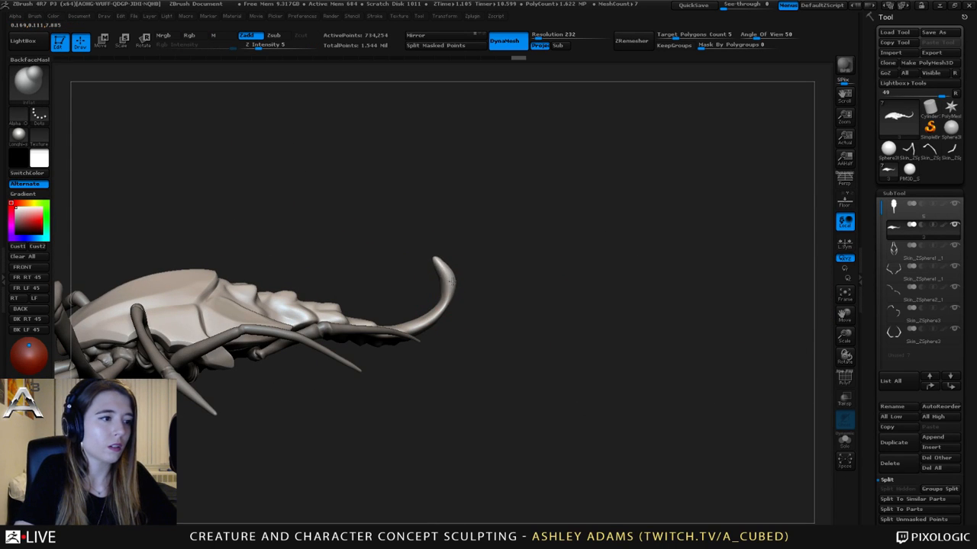
key("space")
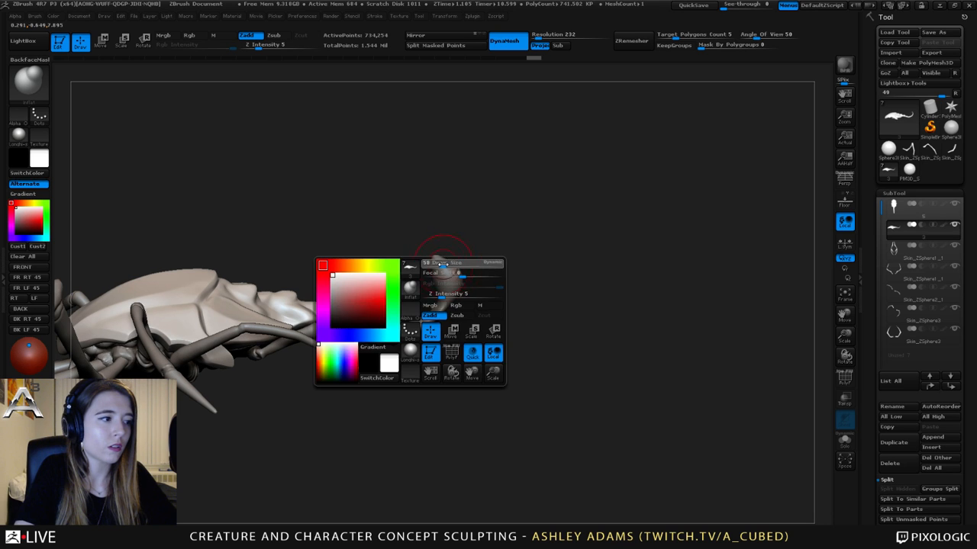
- Try pulling a pointed stinger out of the tail bulb with SnakeHook and refining its bend with smoothing and Inflat
key("b")
key("s")
key("h")
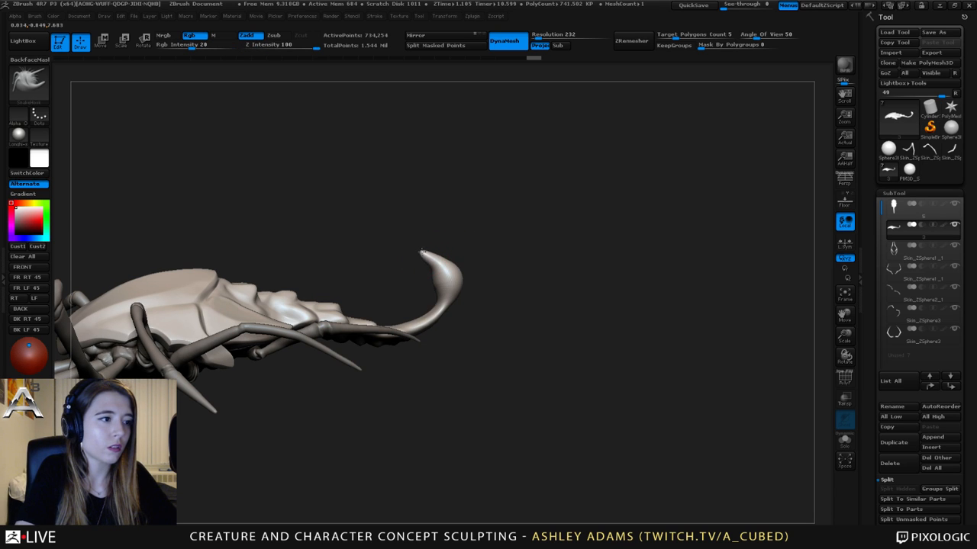
left_click_drag(412, 249, 409, 247)
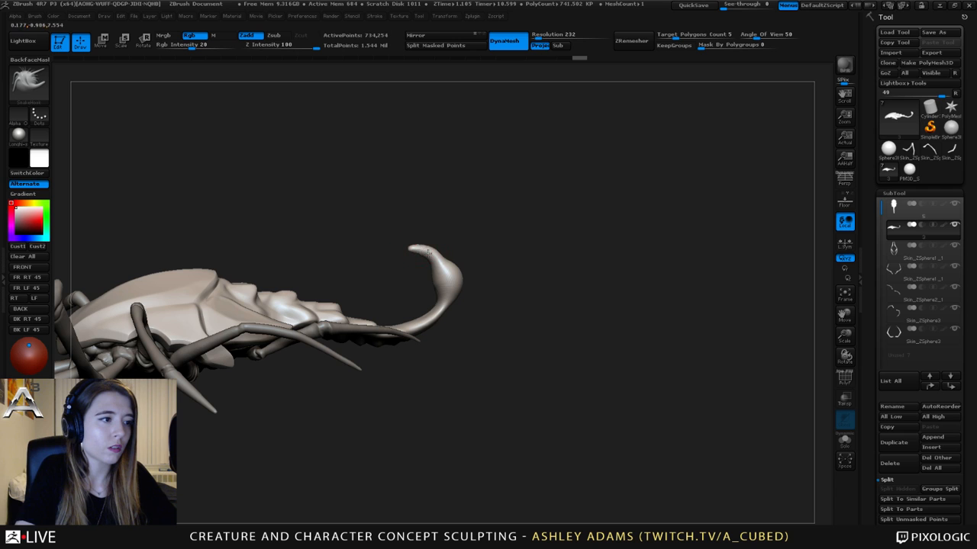
right_click_drag(430, 261, 418, 249)
key("b")
key("i")
key("n")
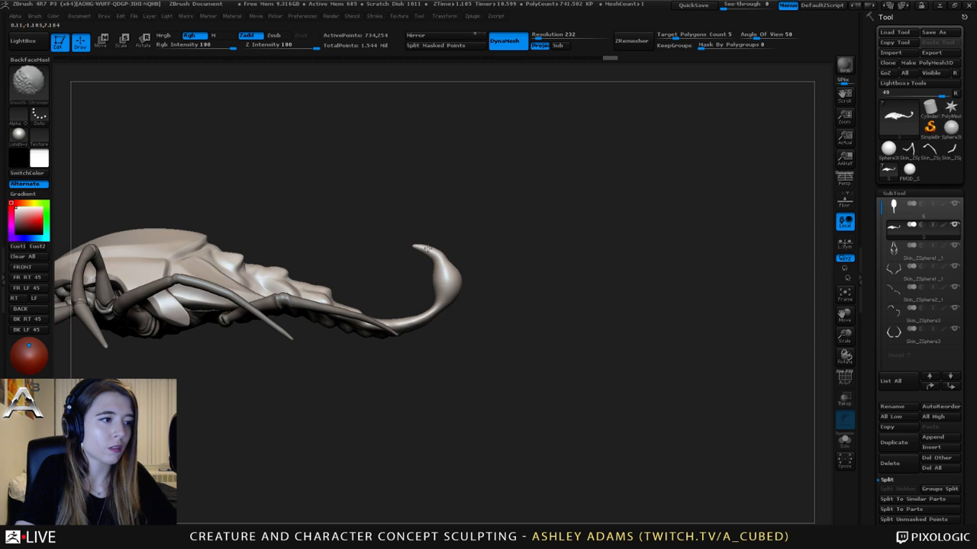
left_click_drag(427, 249, 436, 264)
- Try to push the stinger and tail curve backward with large SnakeHook strokes in side view
key("b")
key("s")
key("h")
mouse_move(435, 263)
right_mouse_down()
mouse_move(429, 196)
mouse_move(504, 264)
mouse_move(395, 255)
mouse_move(469, 283)
mouse_move(516, 279)
right_mouse_up()
key("space")
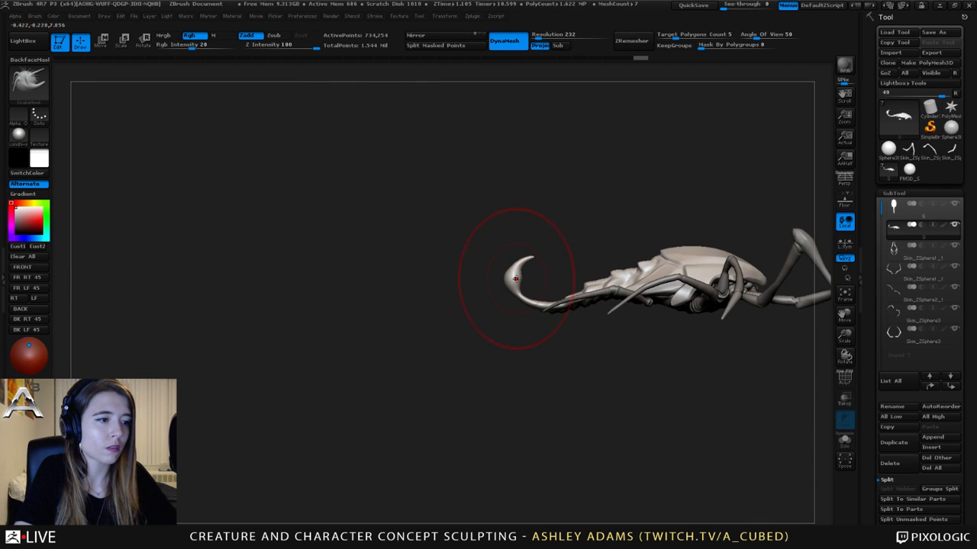
left_click_drag(516, 279, 498, 274)
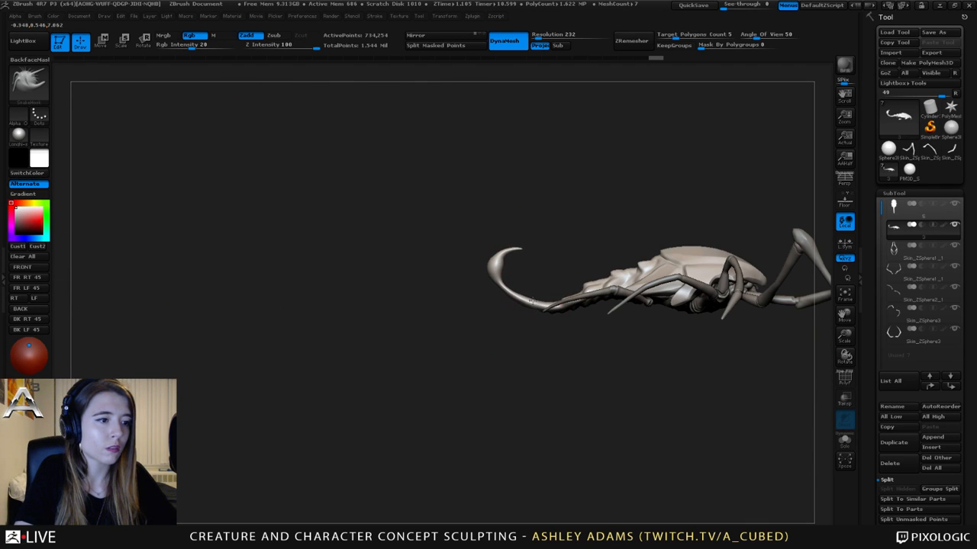
key("space")
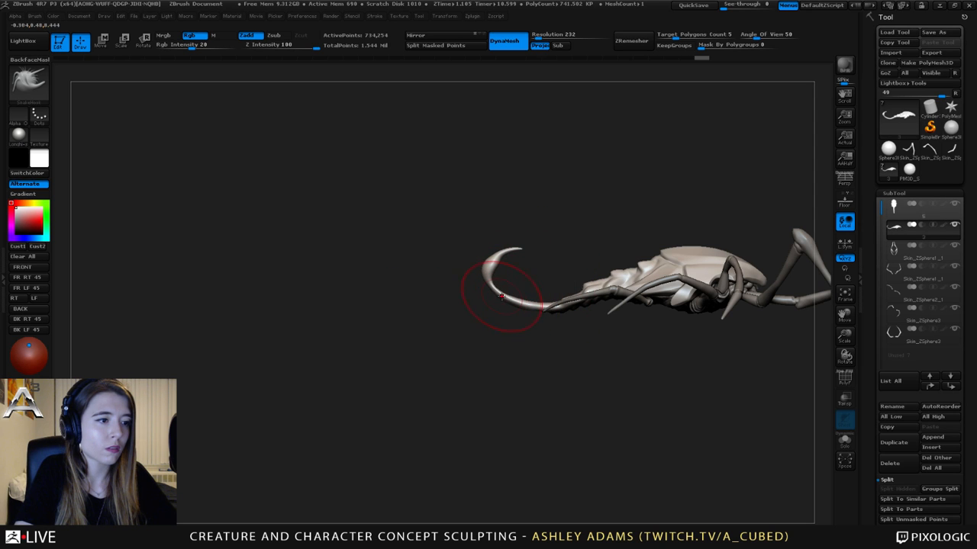
mouse_move(513, 287)
right_mouse_down()
mouse_move(523, 222)
mouse_move(527, 310)
mouse_move(511, 322)
mouse_move(496, 306)
right_mouse_up()
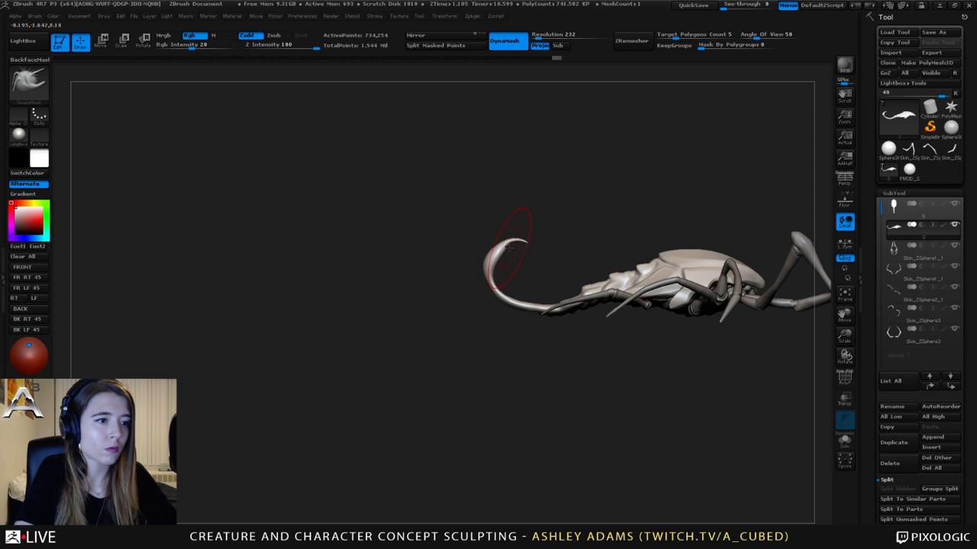
- Try to raise the tail into a taller arch with its stinger tip bent forward
mouse_move(514, 221)
right_mouse_down()
mouse_move(555, 312)
mouse_move(560, 222)
right_mouse_up()
right_click_drag(495, 216, 564, 207)
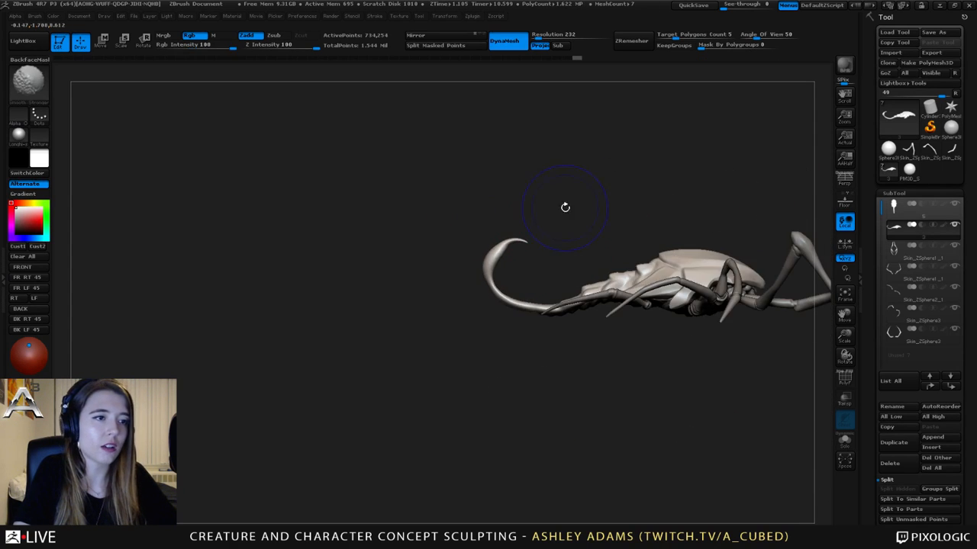
right_click_drag(592, 156, 392, 258)
right_click(380, 276)
mouse_move(381, 277)
left_mouse_down()
mouse_move(366, 276)
mouse_move(375, 257)
mouse_move(439, 210)
mouse_move(708, 225)
left_mouse_up()
right_click(381, 276)
key("ctrl+z")
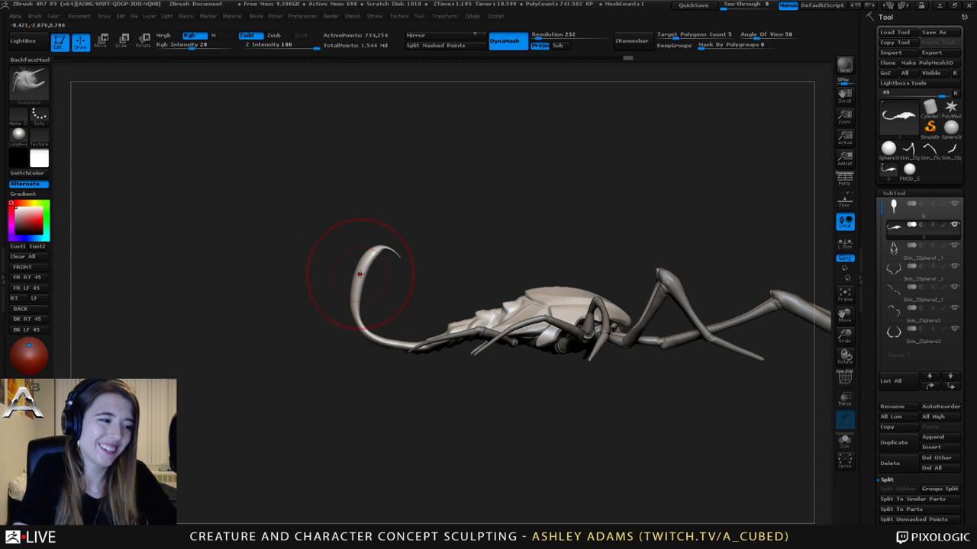
right_click(388, 221)
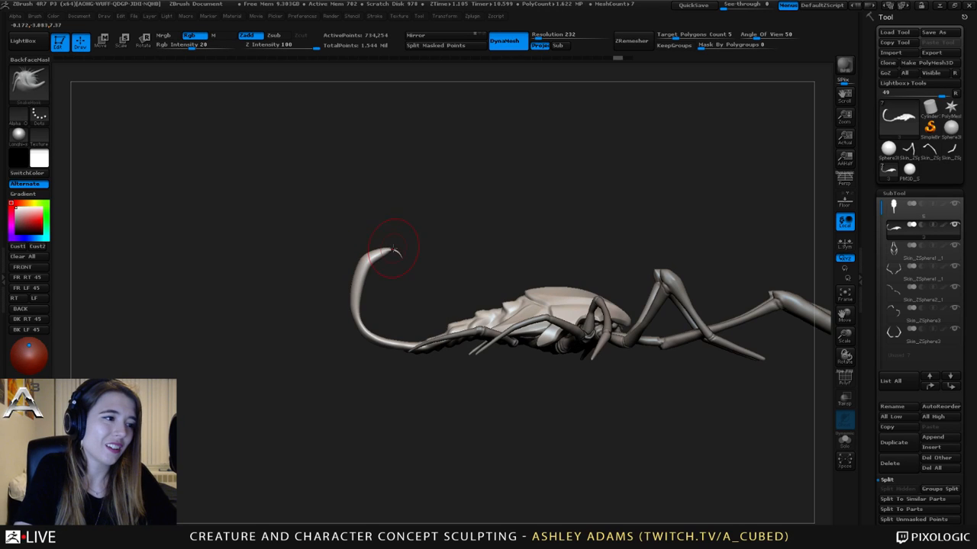
- Undo all the tail and stinger reshaping strokes
key("ctrl+z")
key("ctrl+z")
key("ctrl+z")
key("ctrl+z")
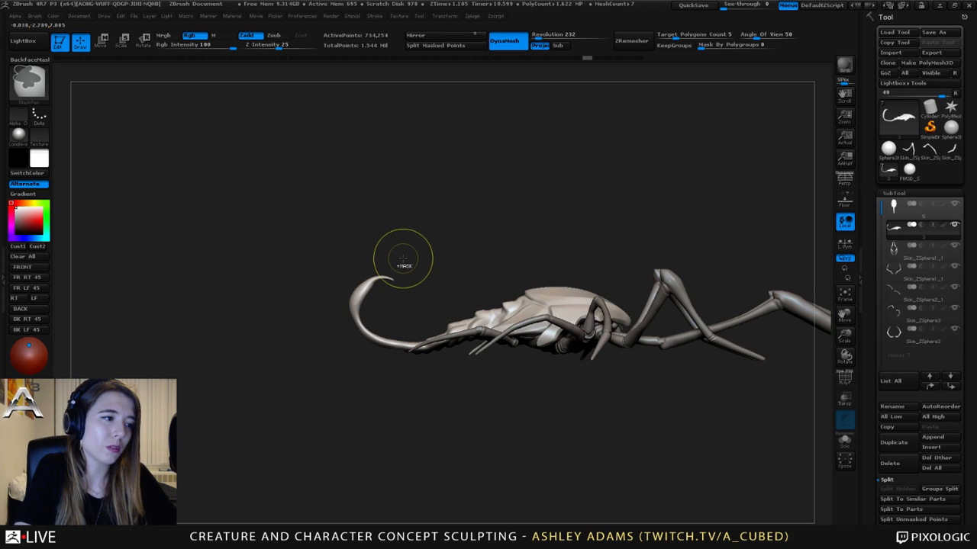
key("ctrl+z")
key("ctrl+z")
key("ctrl+z")
key("ctrl+z")
key("ctrl+z")
key("ctrl+z")
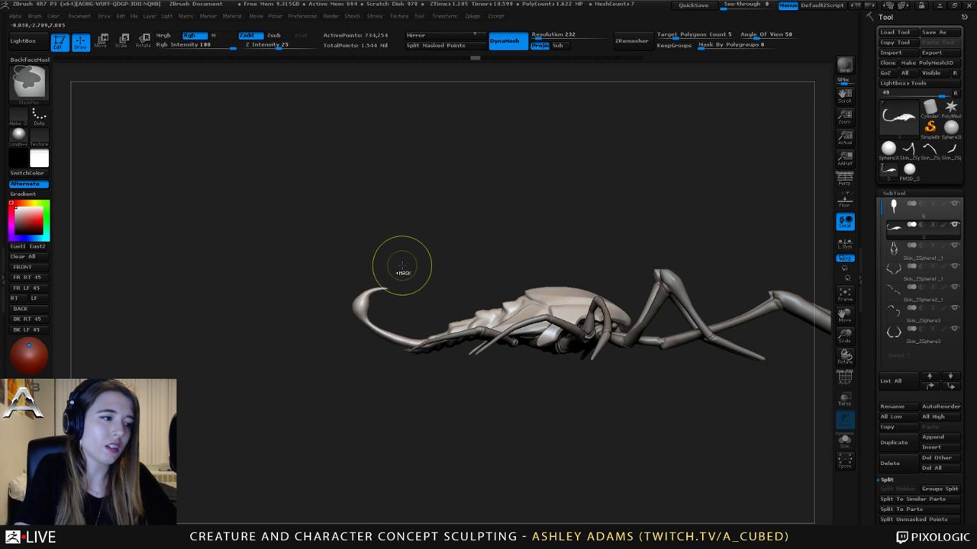
key("ctrl+z")
key("ctrl+z")
key("ctrl+z")
key("ctrl+z")
key("ctrl+z")
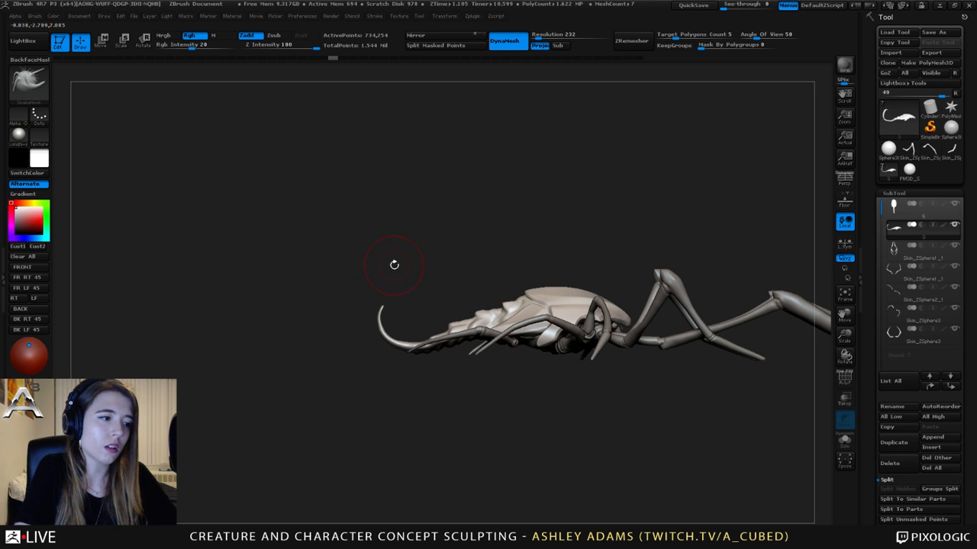
- Append a ZSphere as a new subtool and make it the active one
key("b")
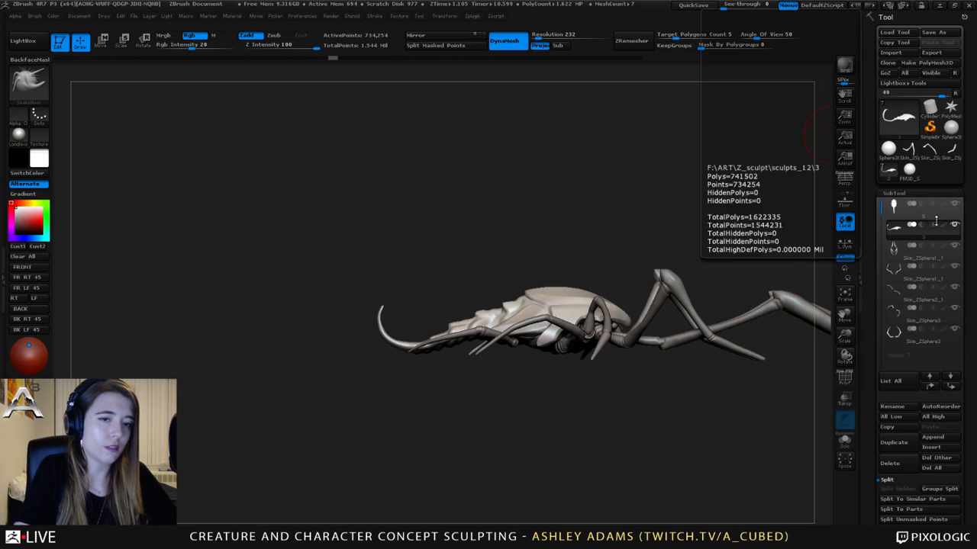
left_click(938, 452)
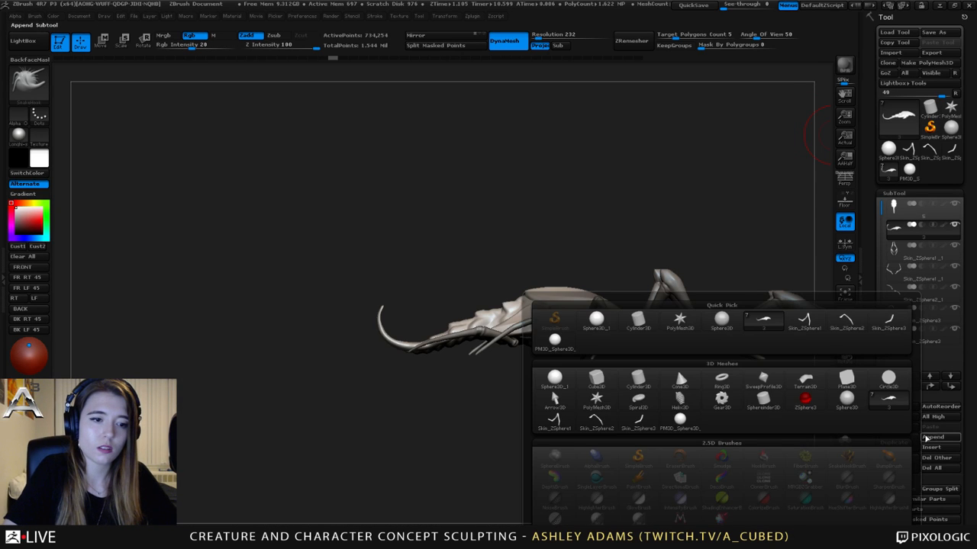
left_click(803, 401)
left_click(895, 352)
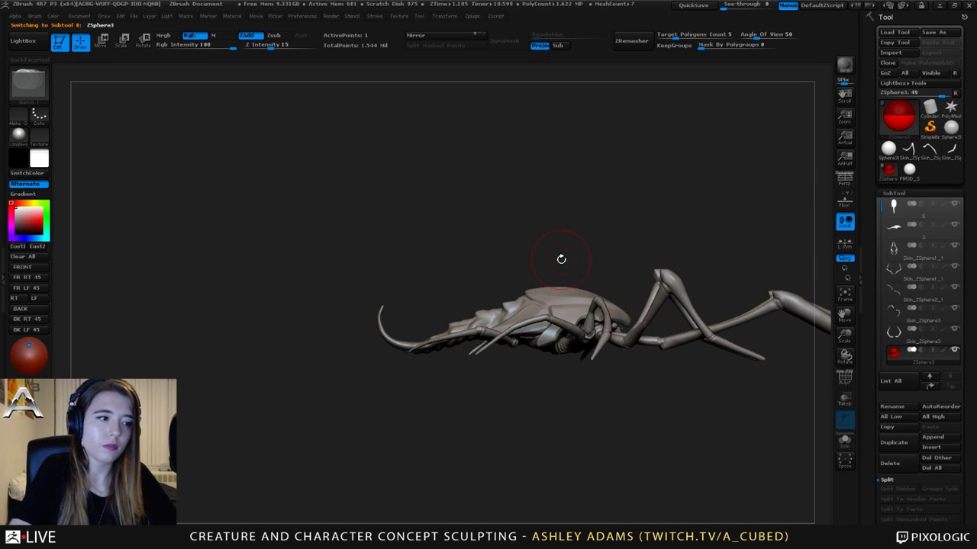
- Try to place a shrunken ZSphere on the tail tip and grow a child sphere from it, and undo the attempt
key("w")
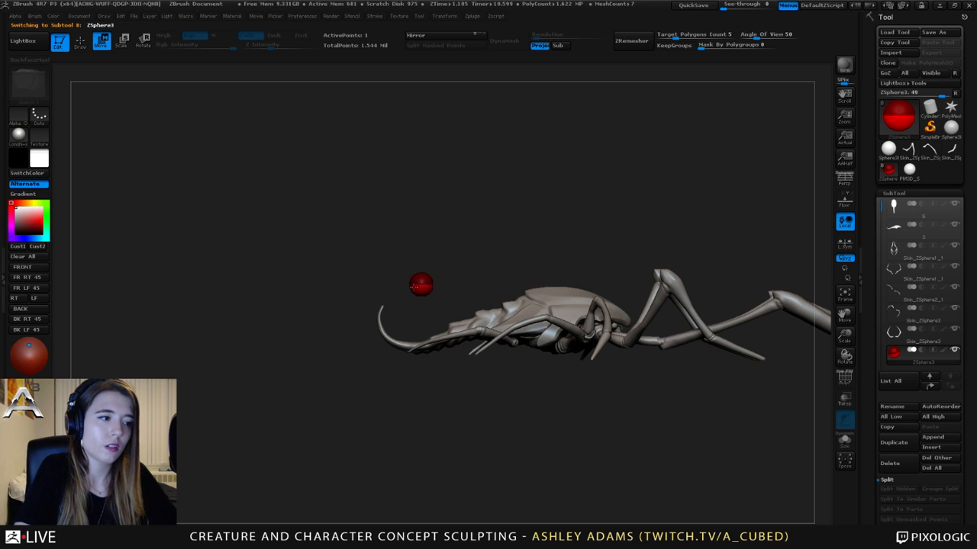
left_click_drag(413, 286, 381, 303)
key("e")
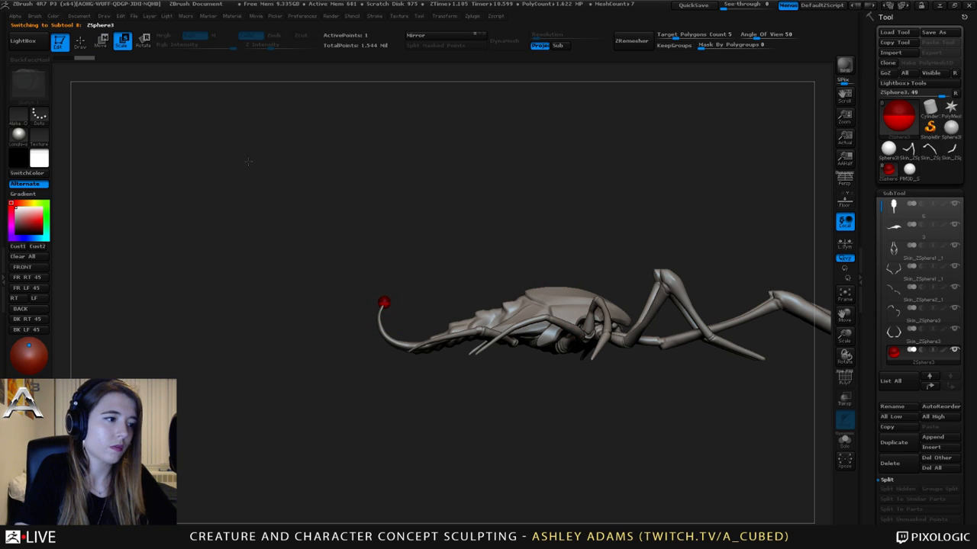
key("q")
key("space")
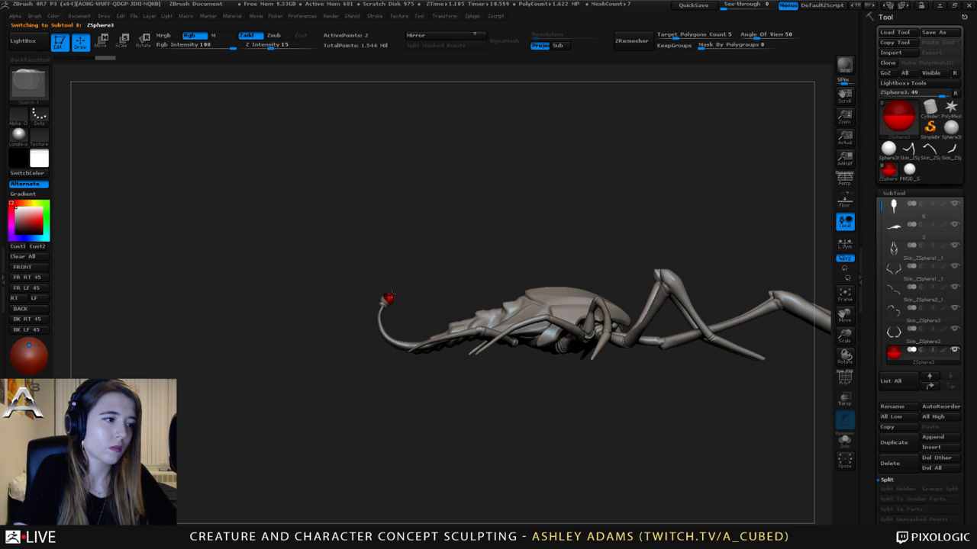
mouse_move(390, 297)
left_mouse_down()
mouse_move(412, 326)
mouse_move(496, 246)
mouse_move(535, 321)
mouse_move(492, 256)
left_mouse_up()
key("ctrl+z")
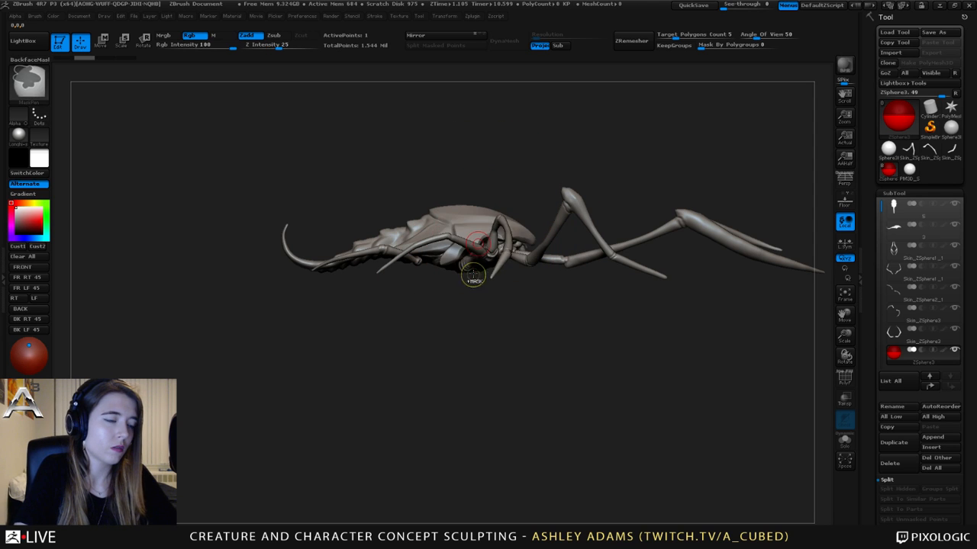
- Move the ZSphere to the tail tip, scale it down and seat it on the end of the tail
mouse_move(438, 187)
left_mouse_down()
mouse_move(495, 265)
mouse_move(474, 264)
left_mouse_up()
key("w")
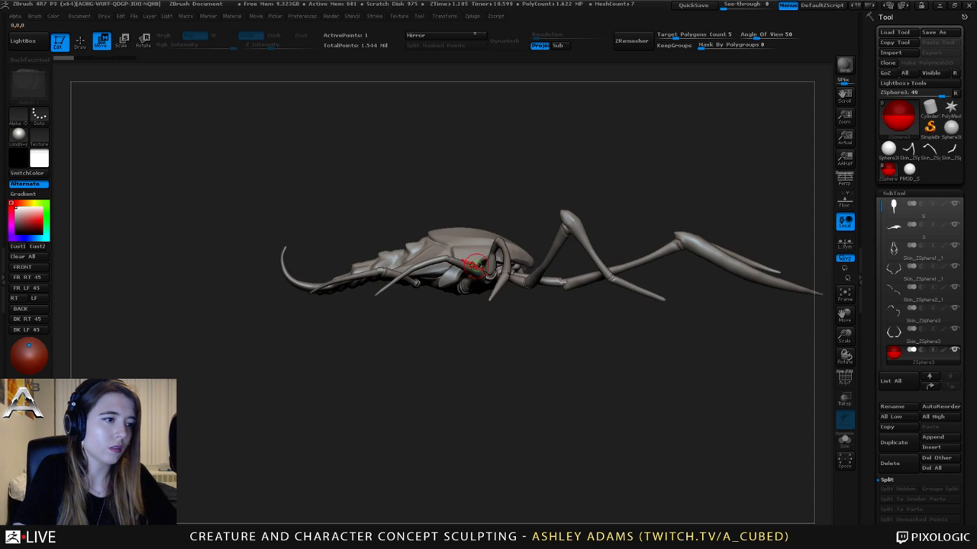
left_click_drag(362, 238, 374, 261)
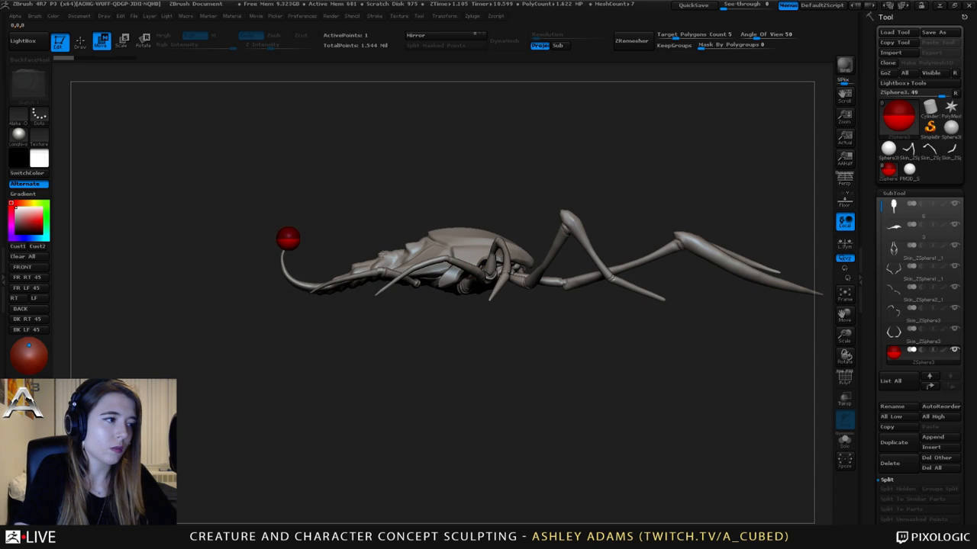
left_click_drag(553, 263, 552, 285, "alt")
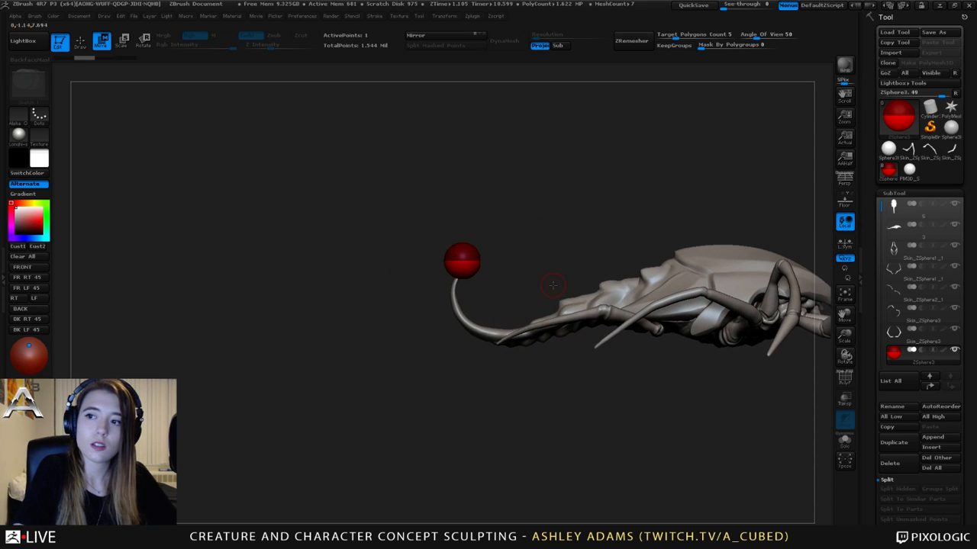
key("e")
left_click_drag(469, 255, 413, 215)
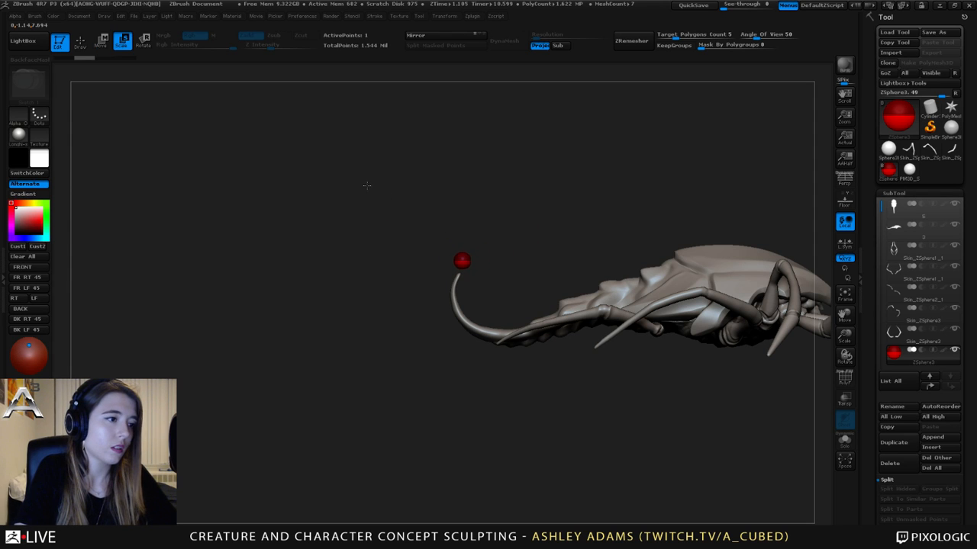
key("w")
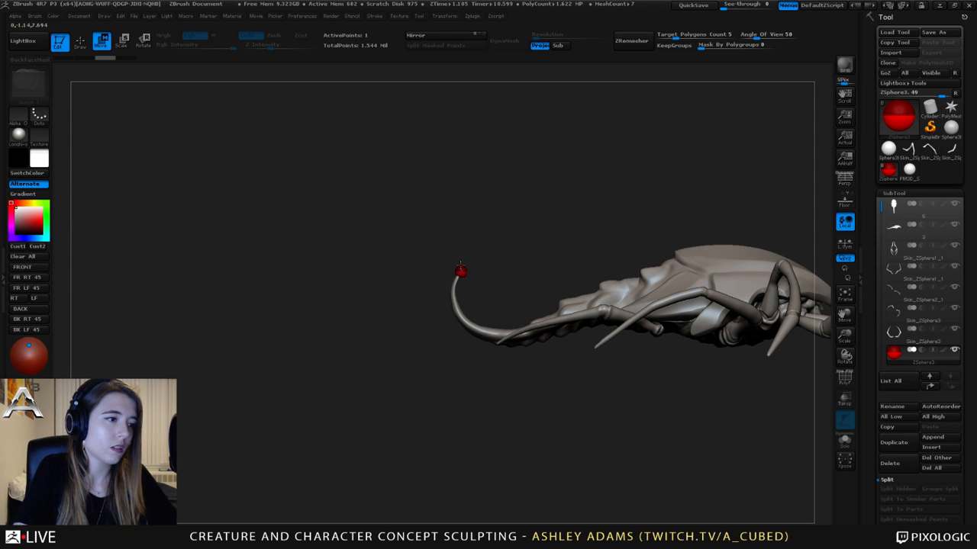
- Grow a child ZSphere from the tail-tip ZSphere and pull it far out into a long straight link rising above the creature's back
left_click_drag(478, 267, 422, 273)
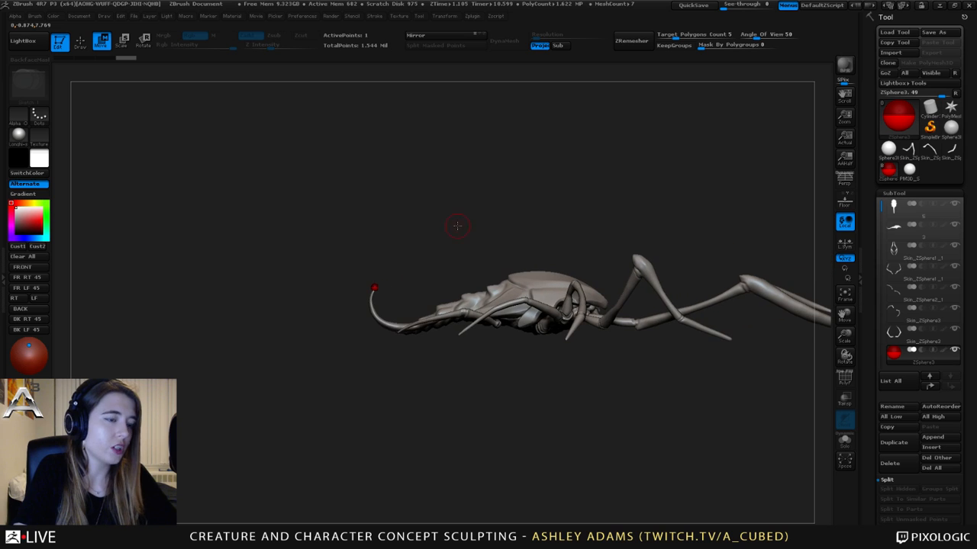
key("q")
key("space")
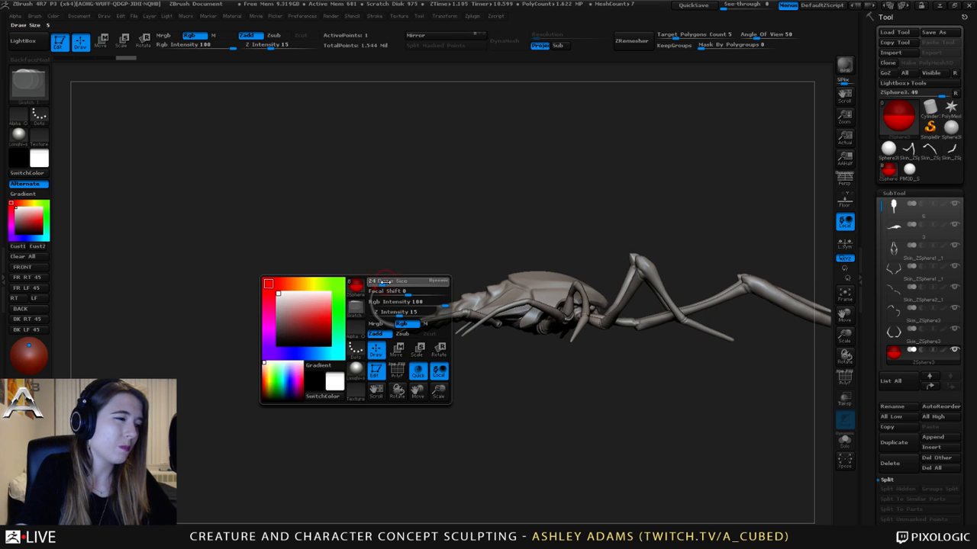
mouse_move(374, 287)
left_mouse_down("alt")
mouse_move(393, 298)
mouse_move(374, 293)
mouse_move(421, 226)
mouse_move(377, 246)
left_mouse_up("alt")
key("w")
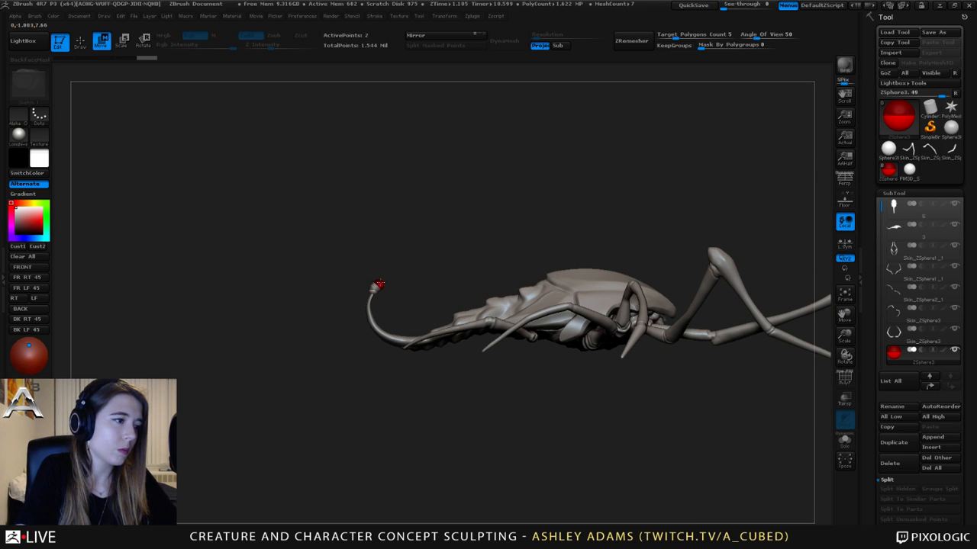
mouse_move(376, 285)
left_mouse_down()
mouse_move(506, 183)
mouse_move(696, 150)
mouse_move(712, 162)
mouse_move(754, 145)
left_mouse_up()
left_click_drag(566, 222, 456, 272, "alt")
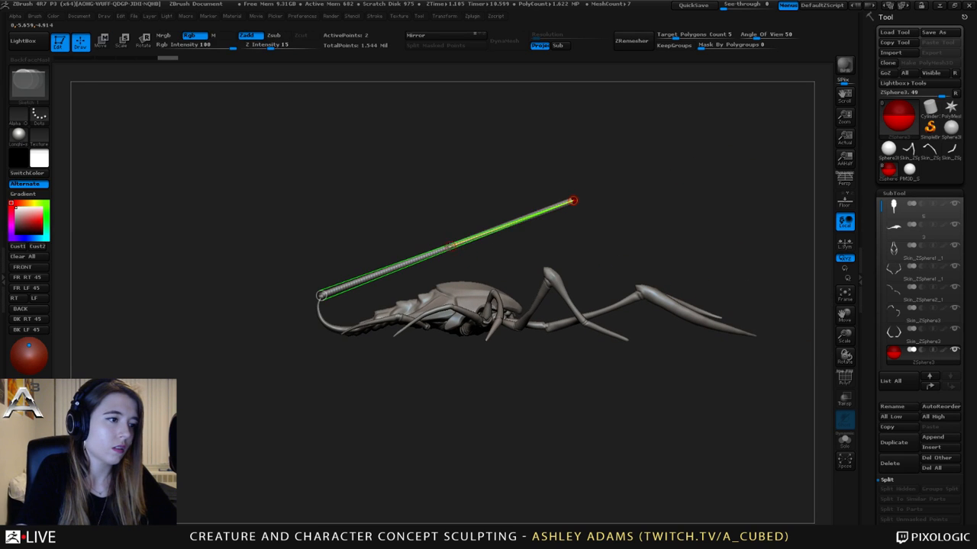
- Insert two joints along the straight ZSphere link and raise them to start an arch over the body
left_click_drag(458, 251, 416, 223)
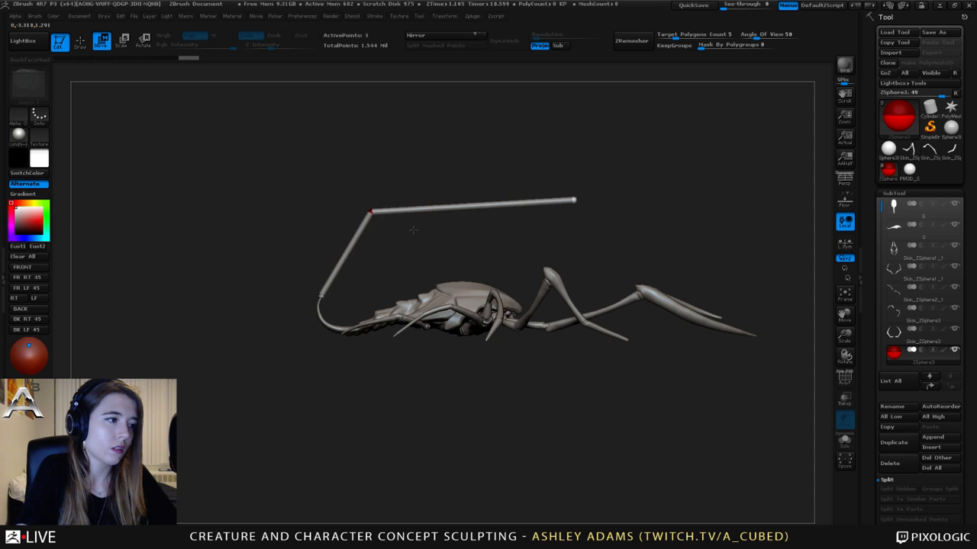
key("q")
left_click(487, 206)
key("w")
left_click_drag(487, 206, 469, 191)
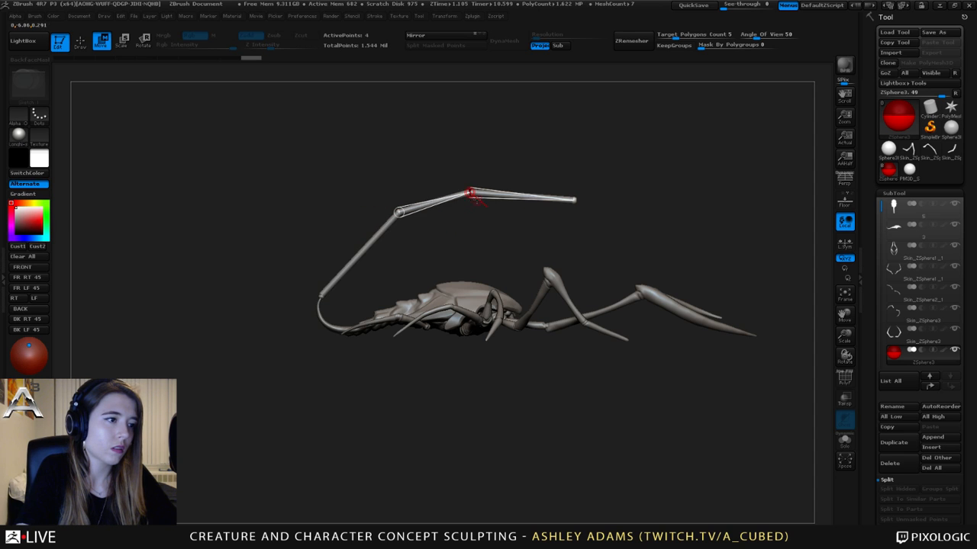
- Add one joint near the base and another near the far end of the ZSphere chain, bending both ends into a smoother arch
key("q")
left_click(360, 254)
key("w")
left_click_drag(360, 254, 335, 252)
key("q")
left_click(552, 197)
key("w")
mouse_move(573, 200)
left_mouse_down()
mouse_move(616, 241)
mouse_move(544, 211)
mouse_move(514, 222)
mouse_move(580, 226)
left_mouse_up()
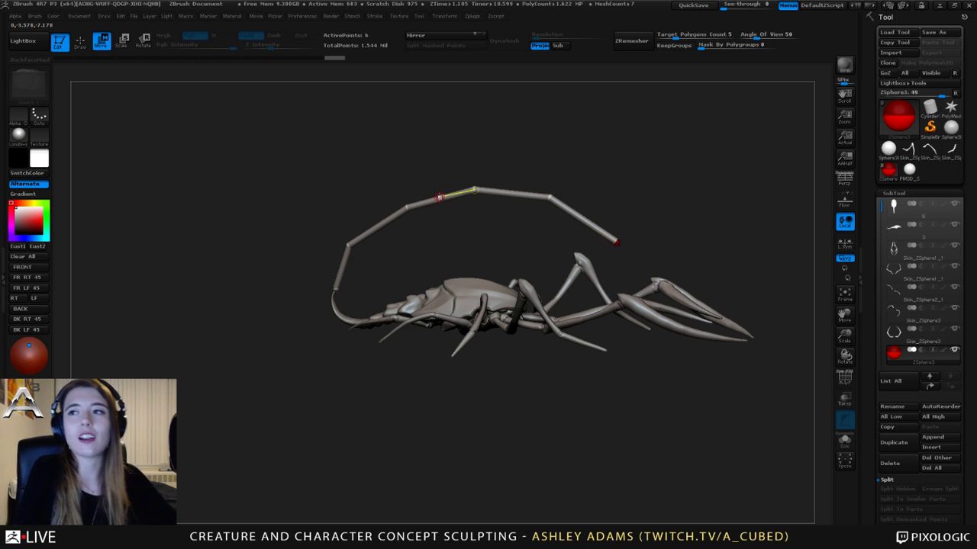
- Remove the stray oversized ZSphere on the far joint and pull the chain's free end inward to shorten the arch
left_click_drag(458, 177, 563, 118)
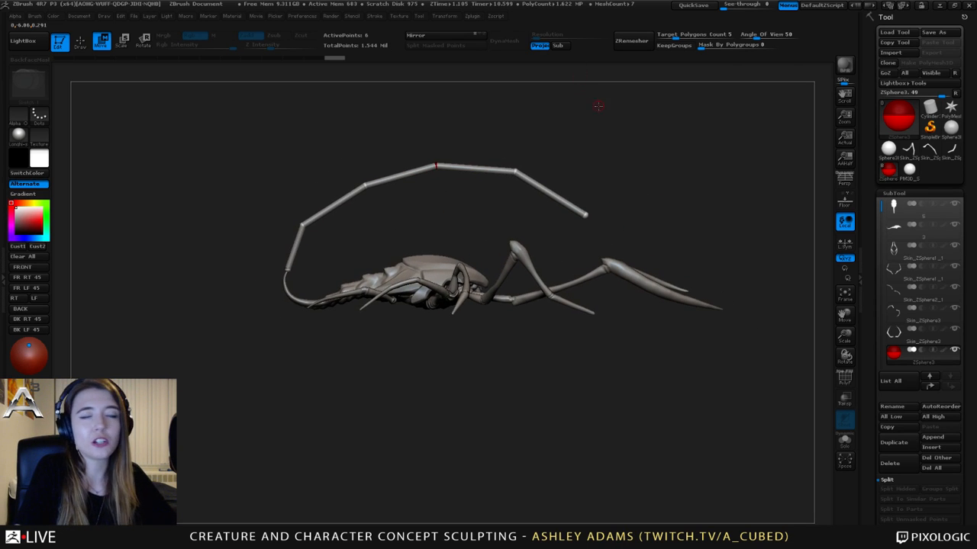
left_click_drag(469, 233, 514, 250, "alt")
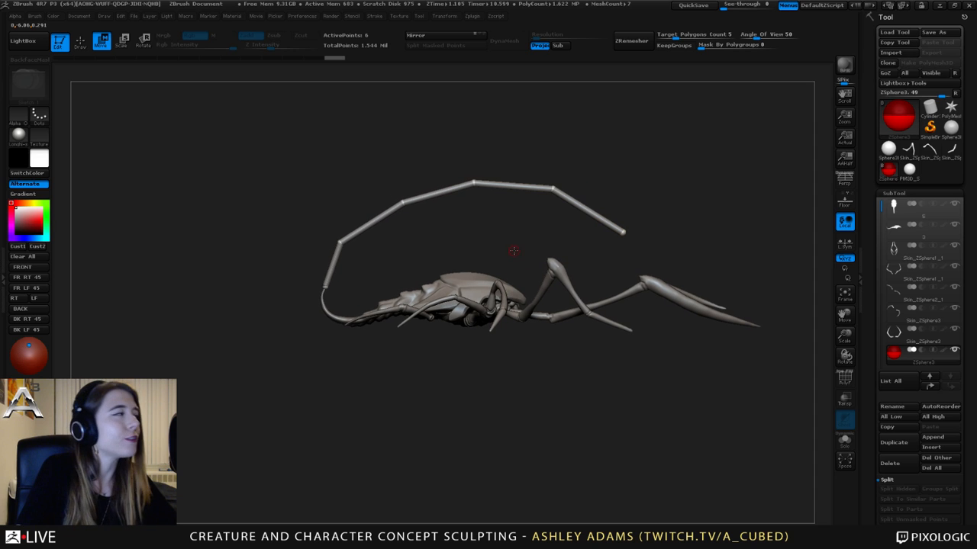
left_click_drag(516, 173, 541, 127, "alt")
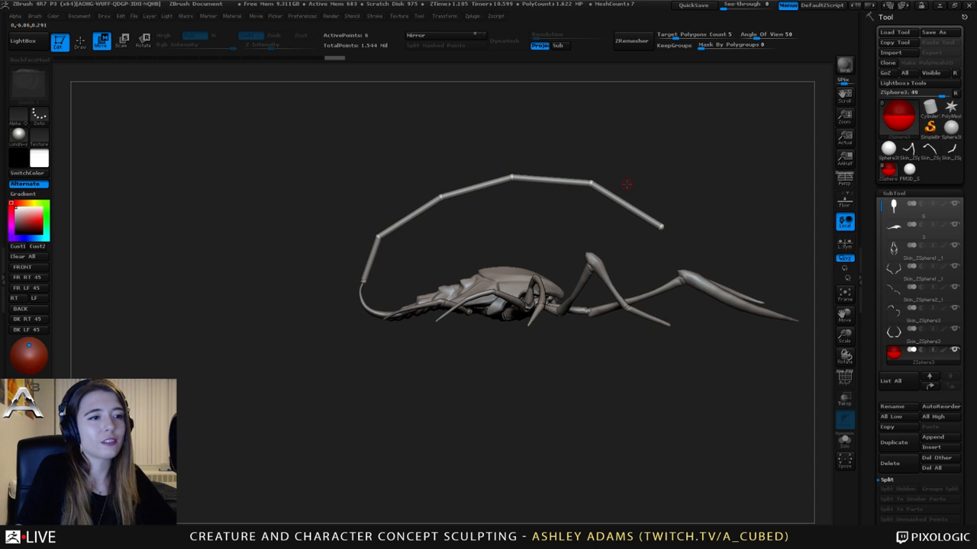
key("space")
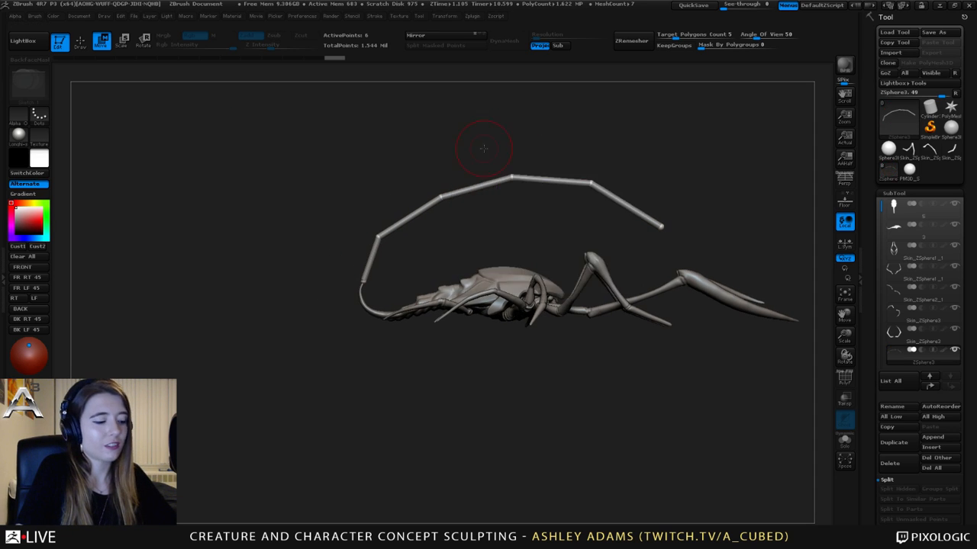
key("q")
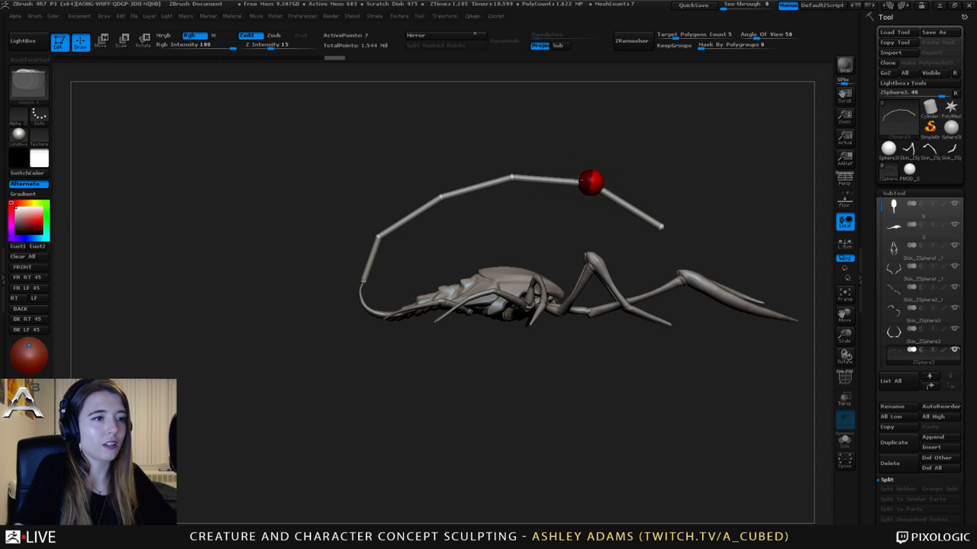
left_click(587, 181, "alt")
key("w")
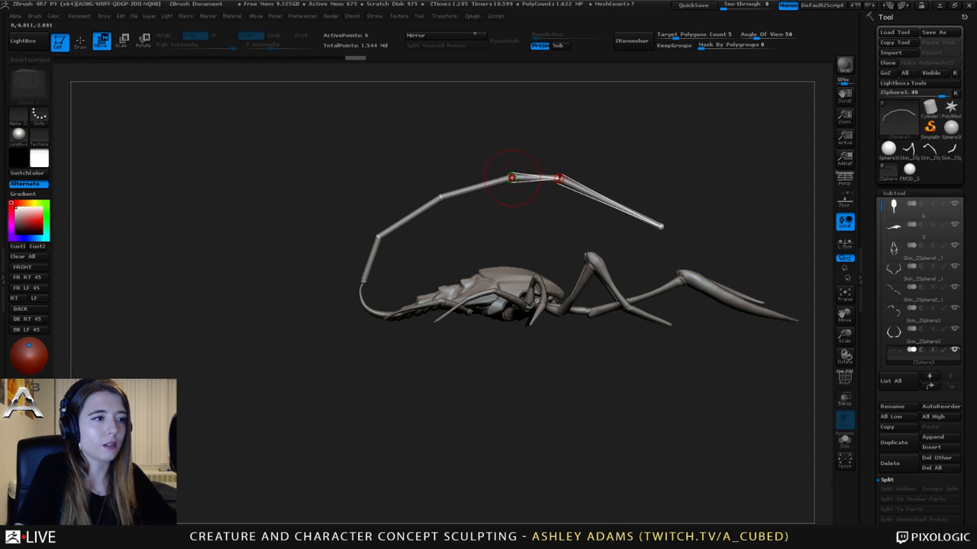
left_click_drag(660, 223, 598, 202)
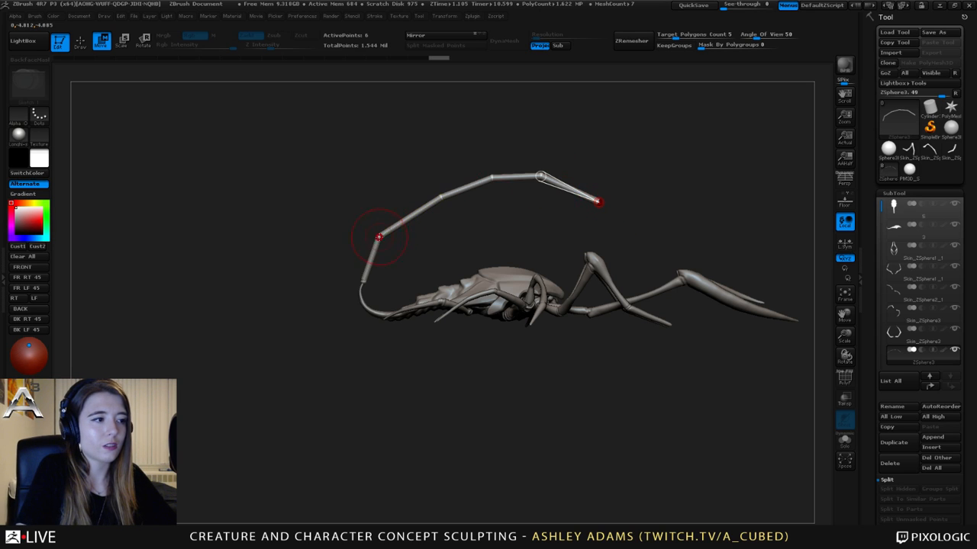
- Shift the chain's base and lower joints outward behind the tail tip and adjust the upper joint to round the arch
left_click_drag(378, 238, 360, 239)
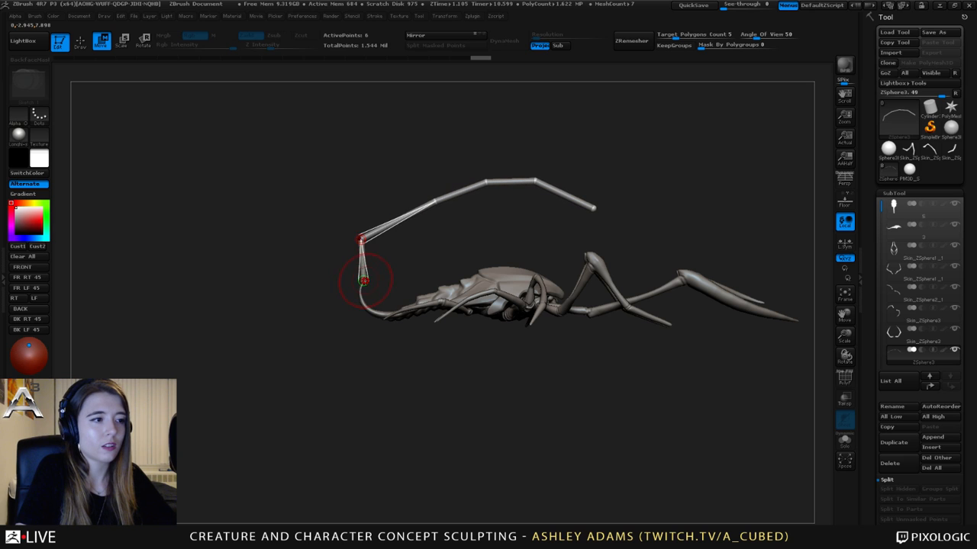
mouse_move(364, 281)
left_mouse_down()
mouse_move(344, 284)
mouse_move(360, 293)
left_mouse_up()
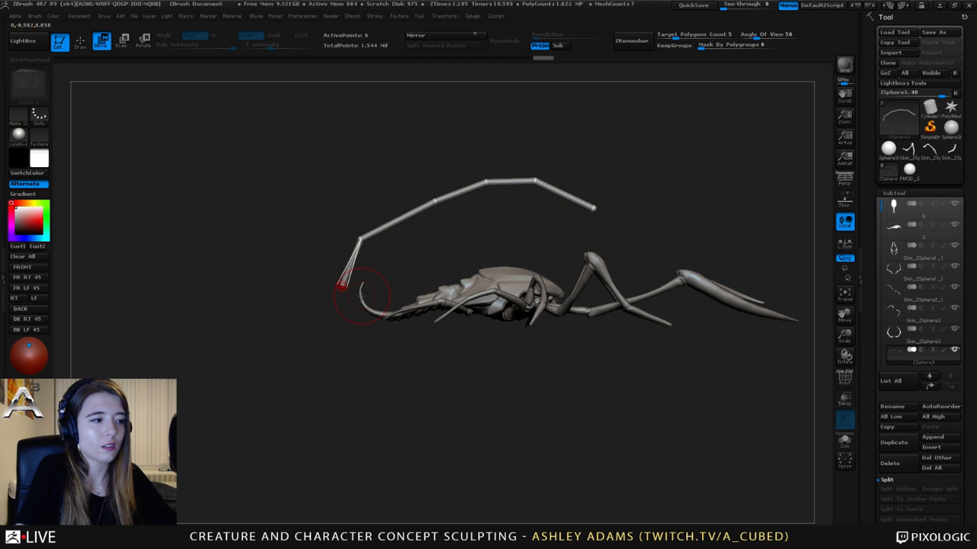
key("ctrl+z")
key("ctrl+z")
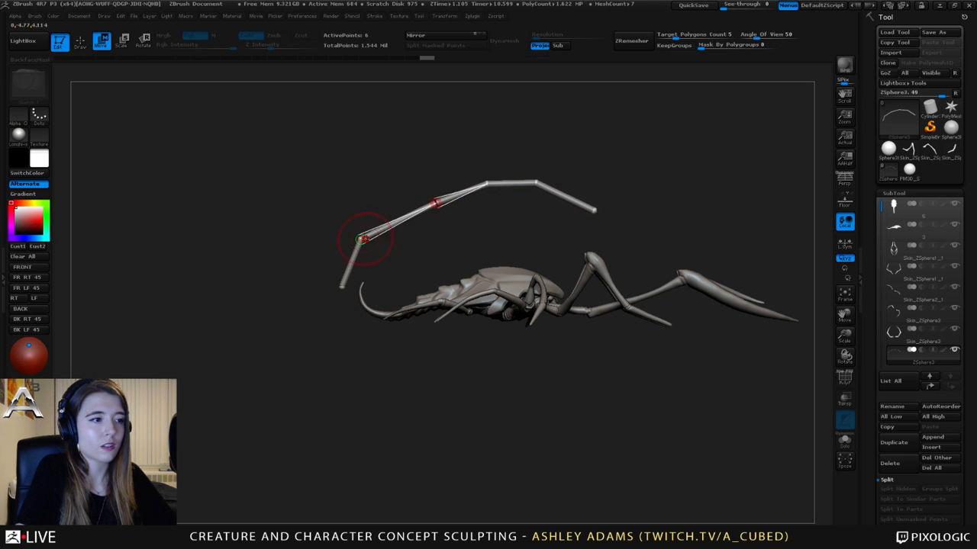
left_click_drag(433, 205, 406, 204)
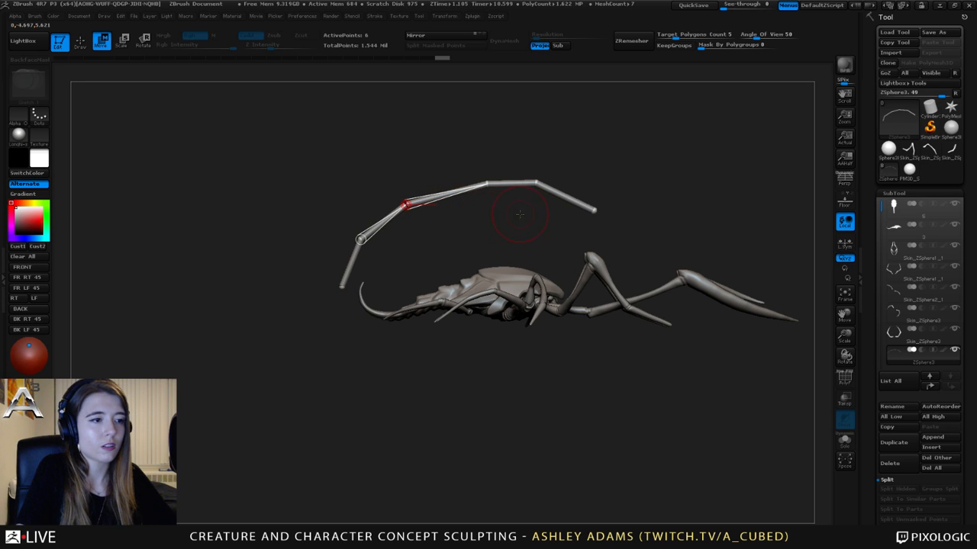
mouse_move(473, 183)
left_mouse_down()
mouse_move(464, 186)
mouse_move(469, 178)
left_mouse_up()
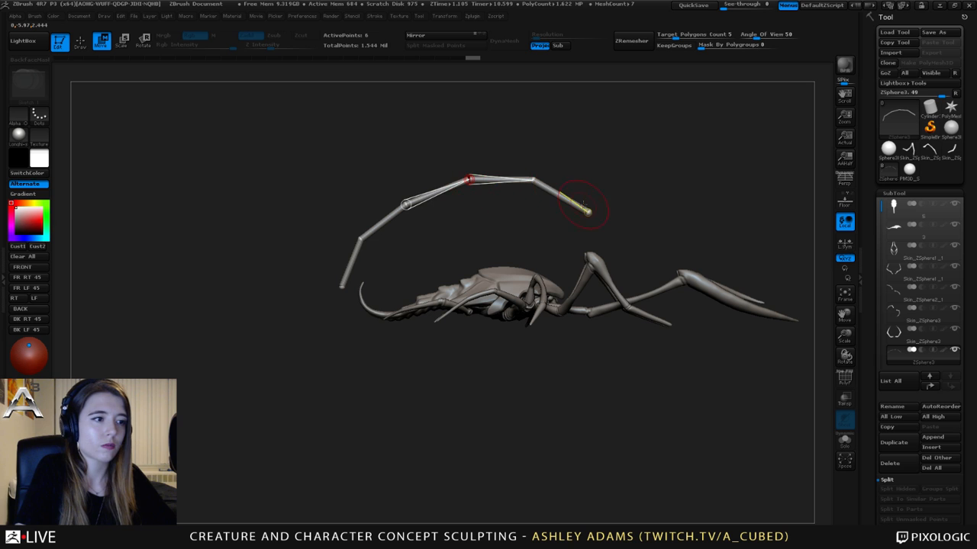
- Make the body the active subtool and pull its curled tail outward toward the ZSphere chain's base with the SnakeHook brush
left_click_drag(584, 225, 353, 187)
left_click_drag(489, 287, 546, 283, "alt")
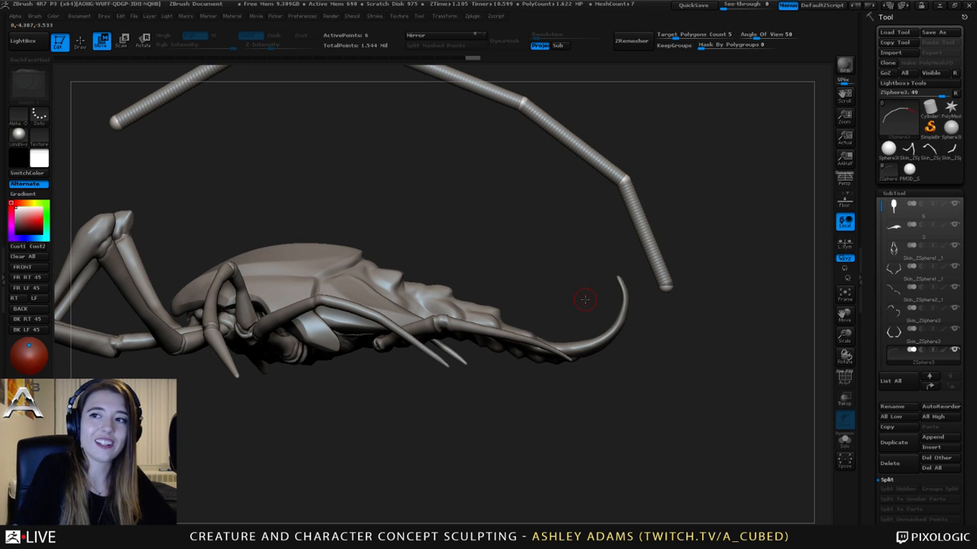
left_click_drag(581, 311, 613, 336, "alt")
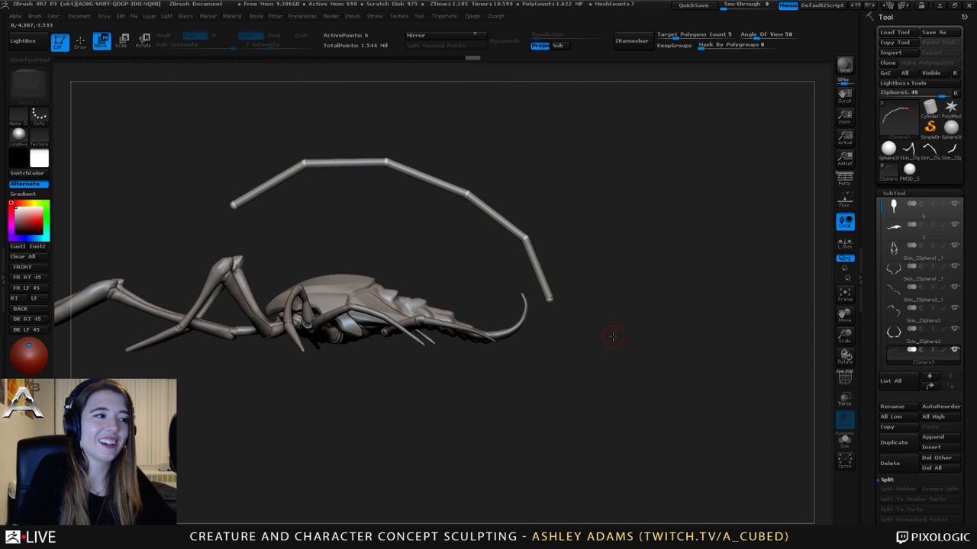
left_click(505, 326, "alt")
key("space")
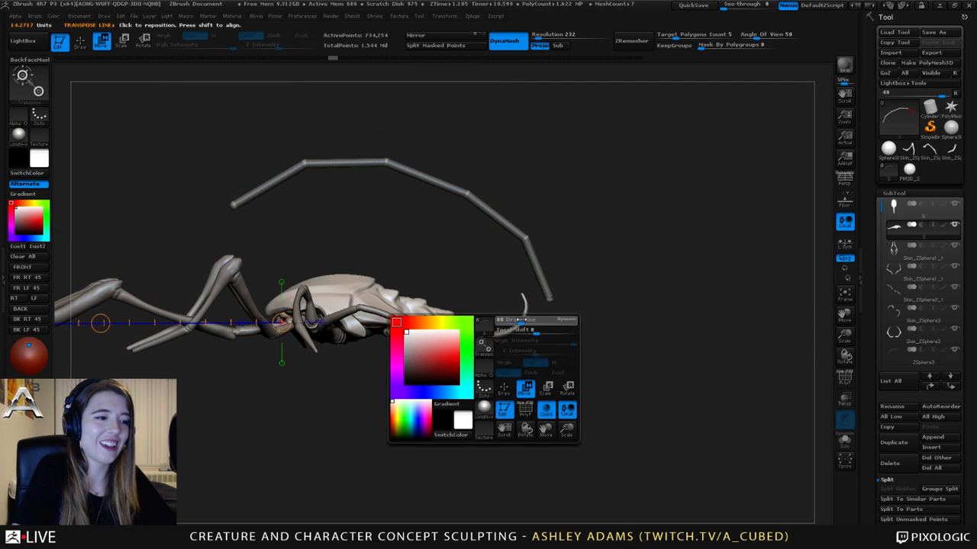
key("q")
key("space")
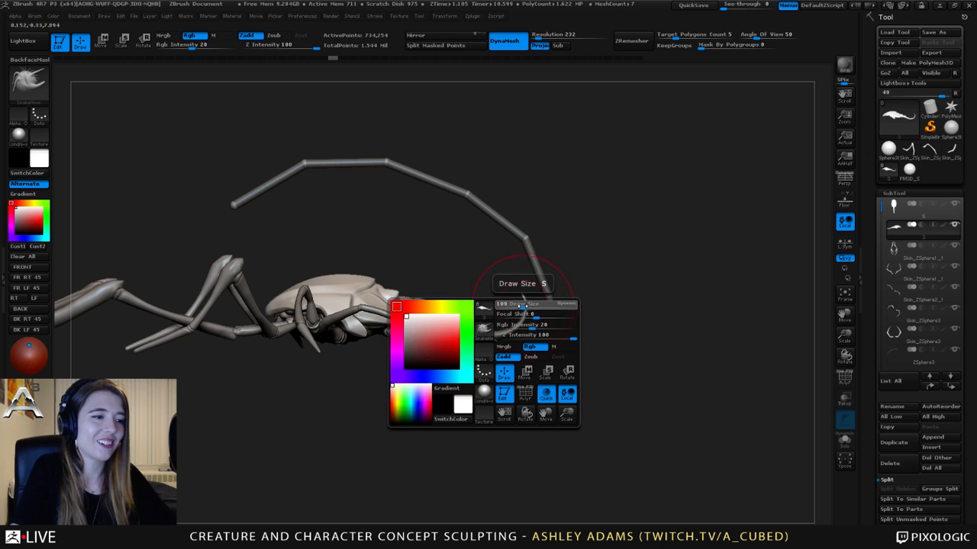
key("ctrl+z")
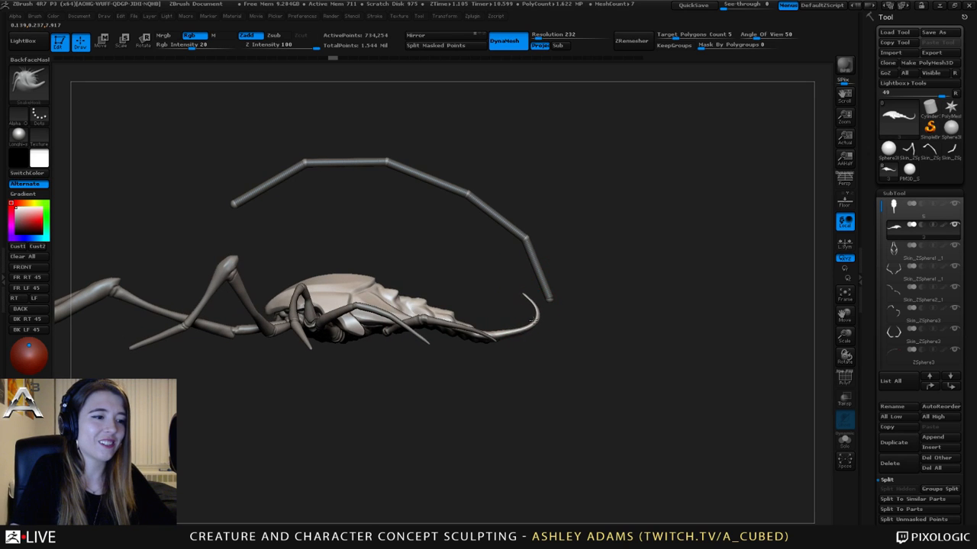
left_click(533, 321, "alt")
left_click(529, 348)
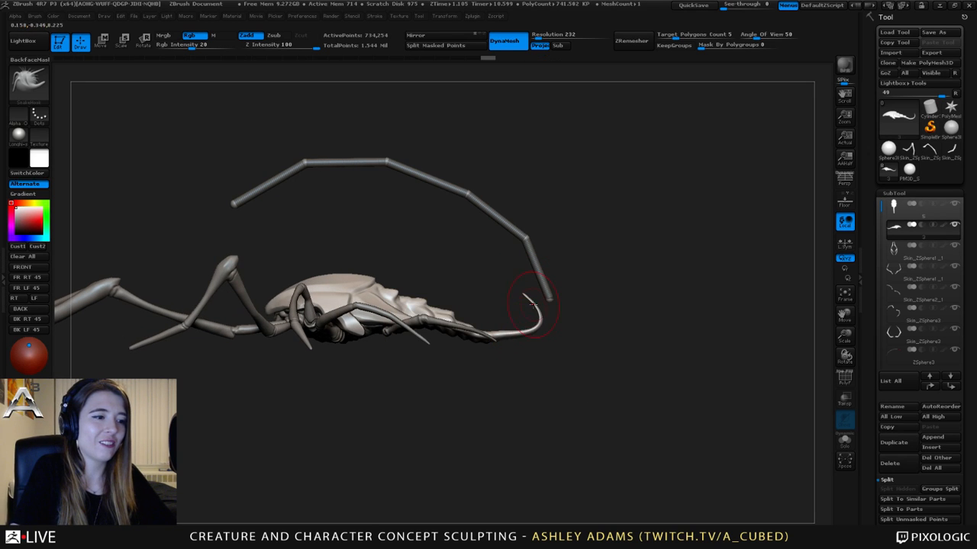
- Thicken the thin tail end with the Inflat brush so it meets the base of the ZSphere chain
key("b")
key("i")
key("n")
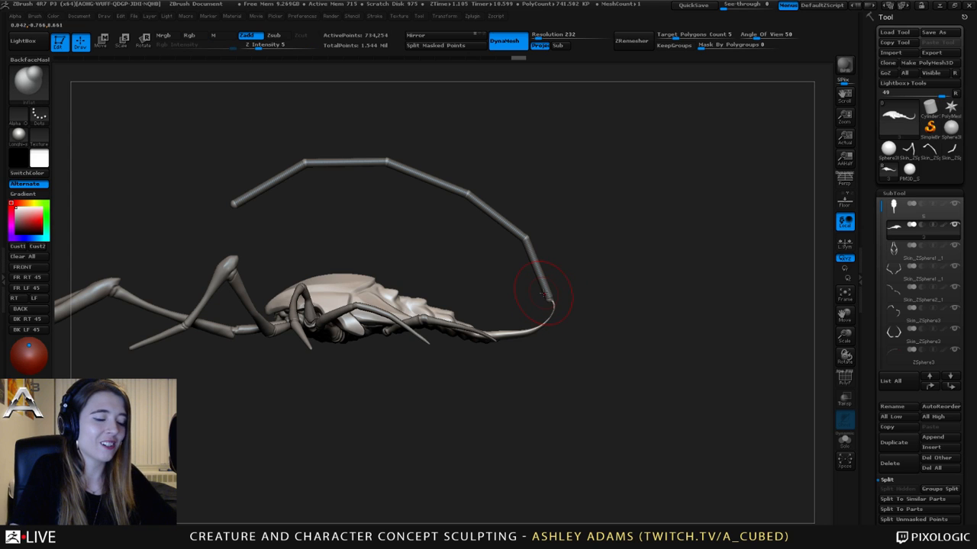
mouse_move(546, 318)
left_mouse_down()
mouse_move(535, 330)
mouse_move(482, 301)
mouse_move(593, 214)
mouse_move(582, 268)
left_mouse_up()
mouse_move(603, 114)
left_mouse_down()
mouse_move(658, 131)
mouse_move(540, 180)
mouse_move(506, 240)
mouse_move(524, 190)
mouse_move(556, 210)
mouse_move(558, 188)
mouse_move(576, 241)
left_mouse_up()
key("space")
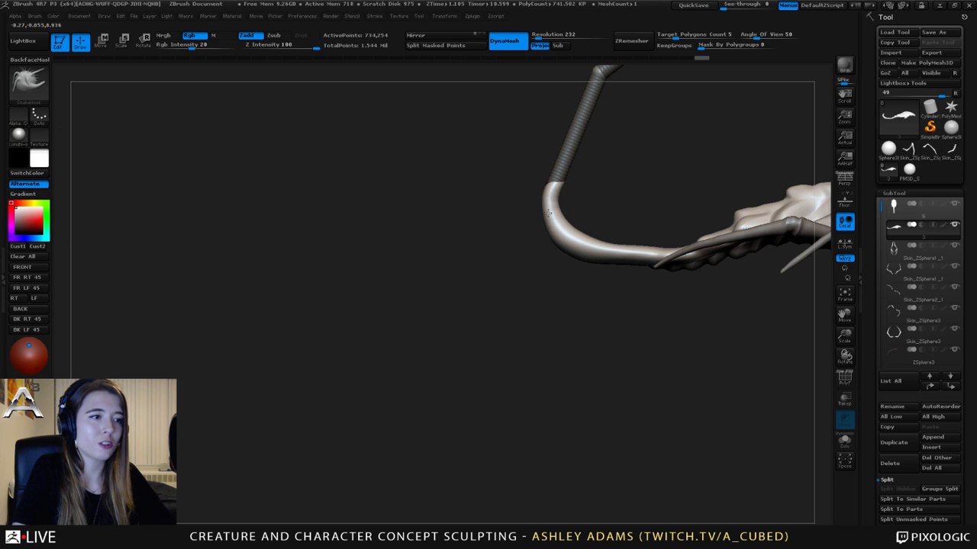
- Reshape the tail's bend into an even curve with the SnakeHook brush and smooth its surface
left_click_drag(584, 183, 490, 211)
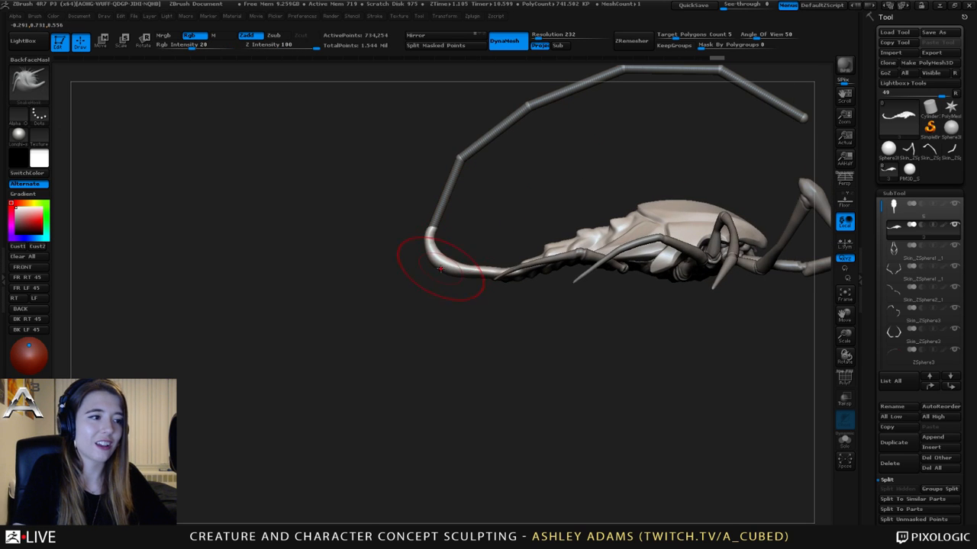
key("space")
left_click_drag(456, 272, 447, 272)
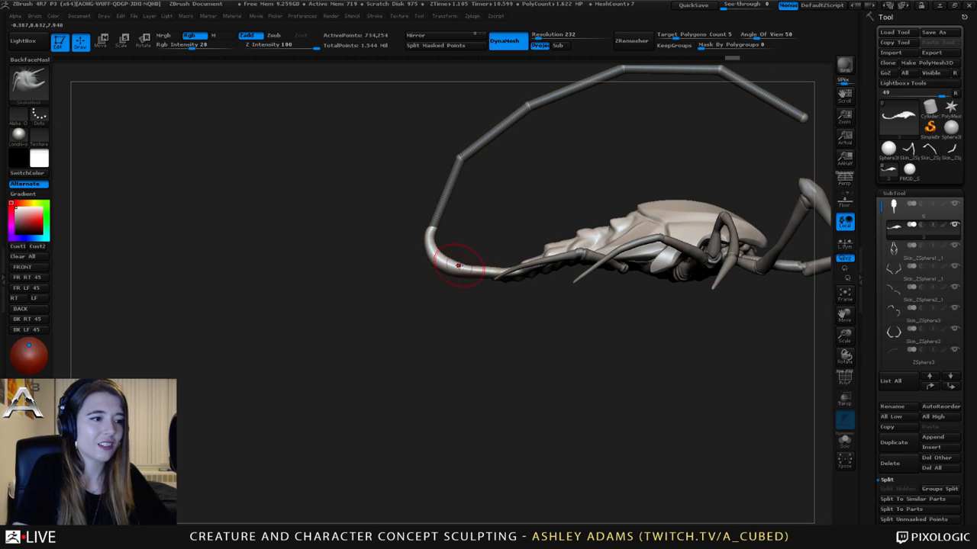
key("shift")
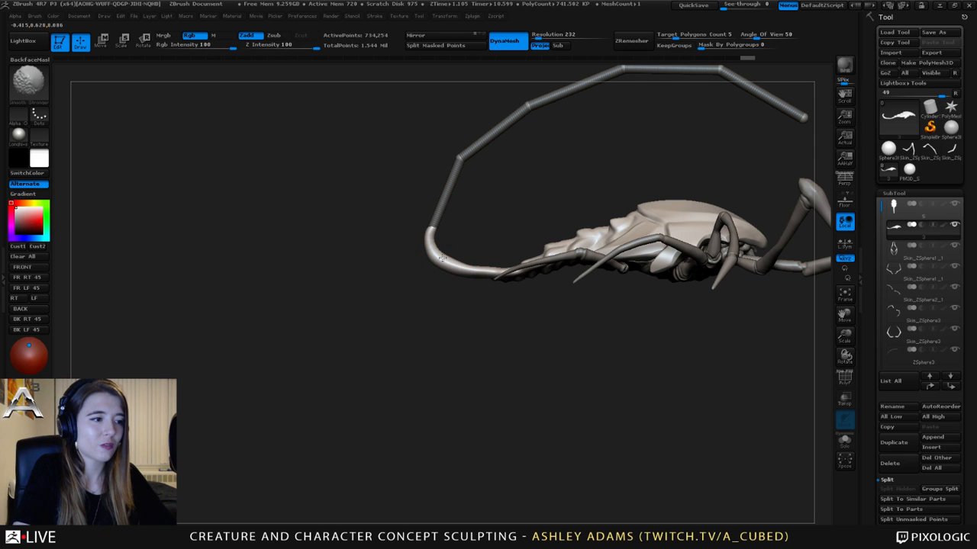
left_click_drag(438, 257, 454, 258, "shift")
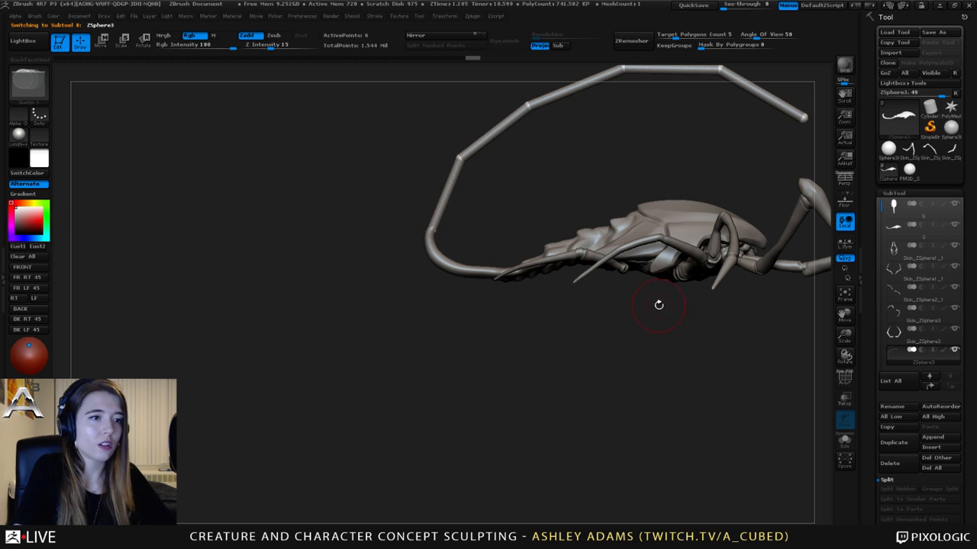
- Generate an adaptive skin with density 1 from the ZSphere chain and return to the subtool list
left_click_drag(866, 507, 888, 409)
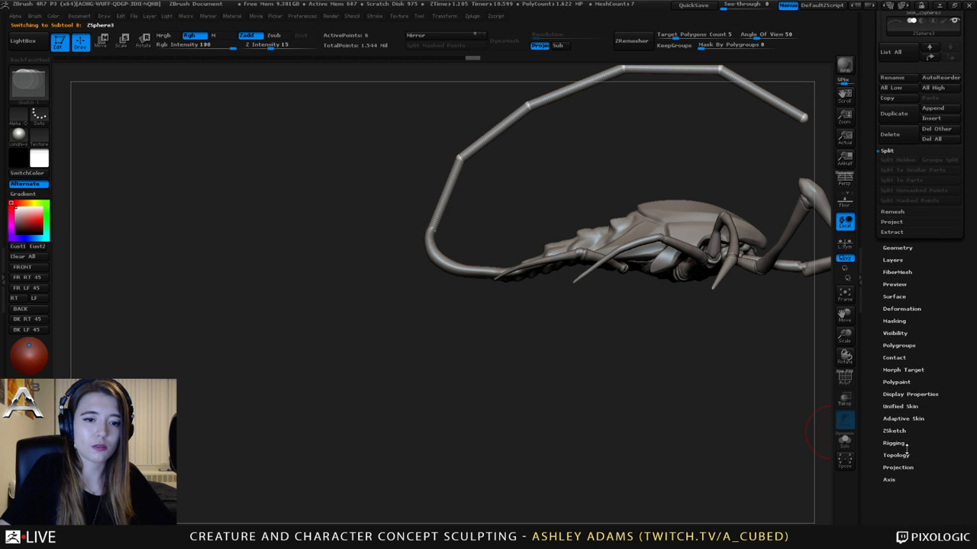
left_click(913, 418)
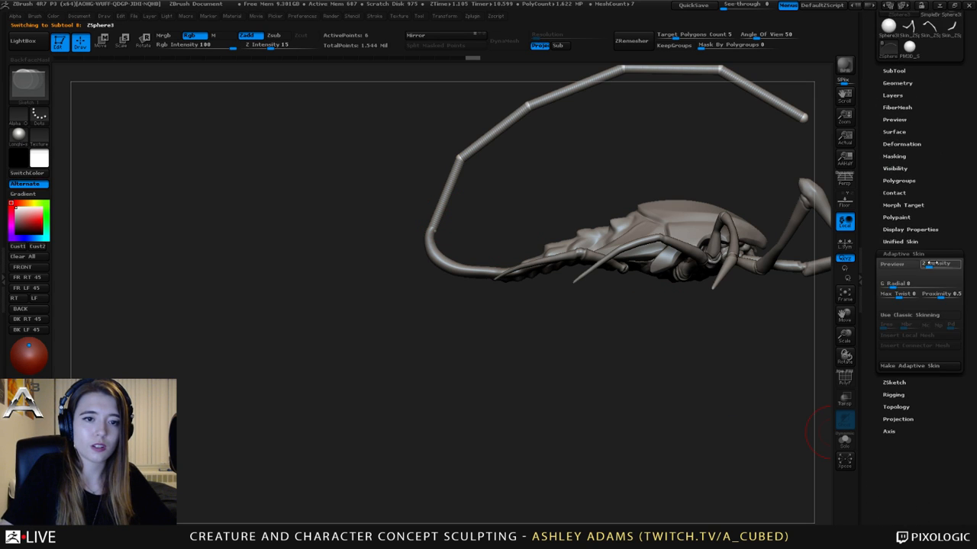
left_click(919, 367)
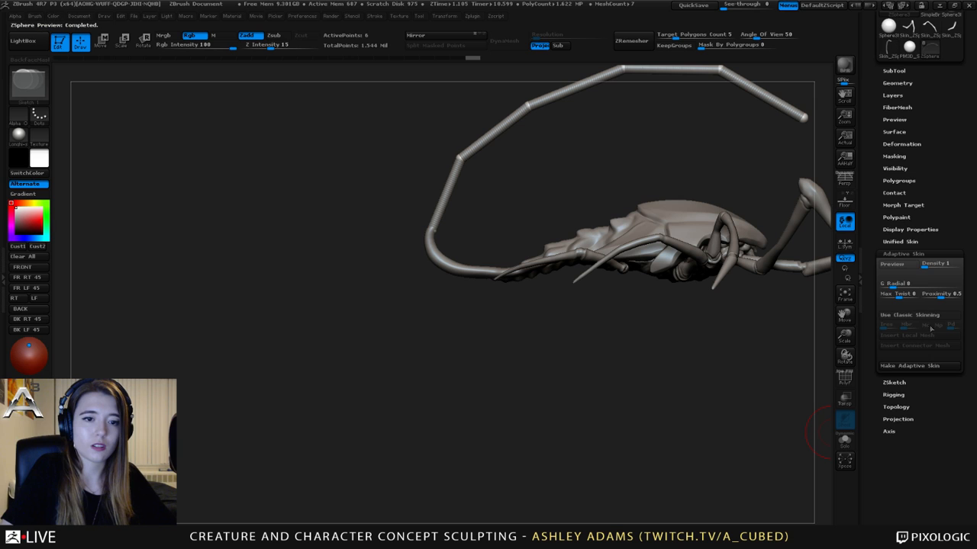
left_click(909, 253)
left_click(893, 71)
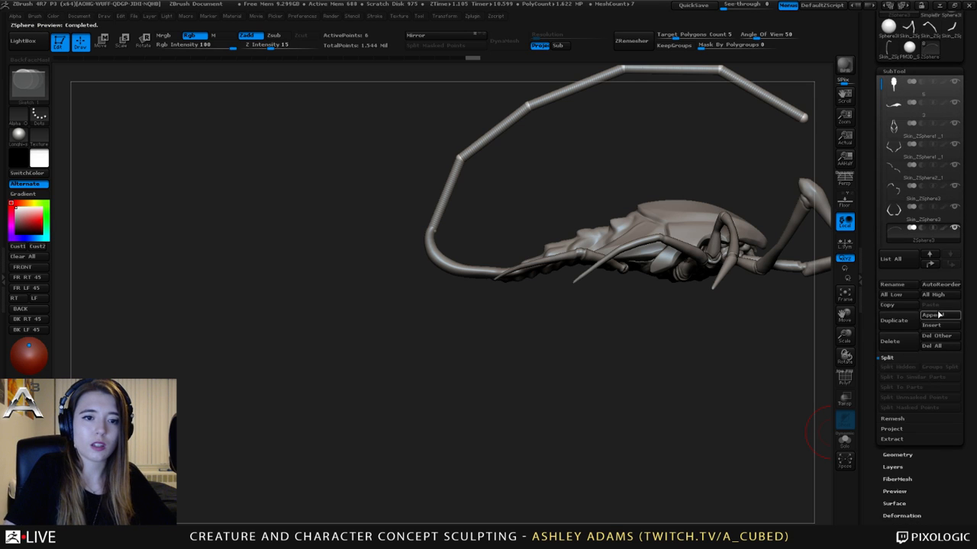
- Append the skin mesh generated from the ZSphere chain as a subtool and delete the original ZSphere subtool
left_click(939, 315)
left_click(936, 315)
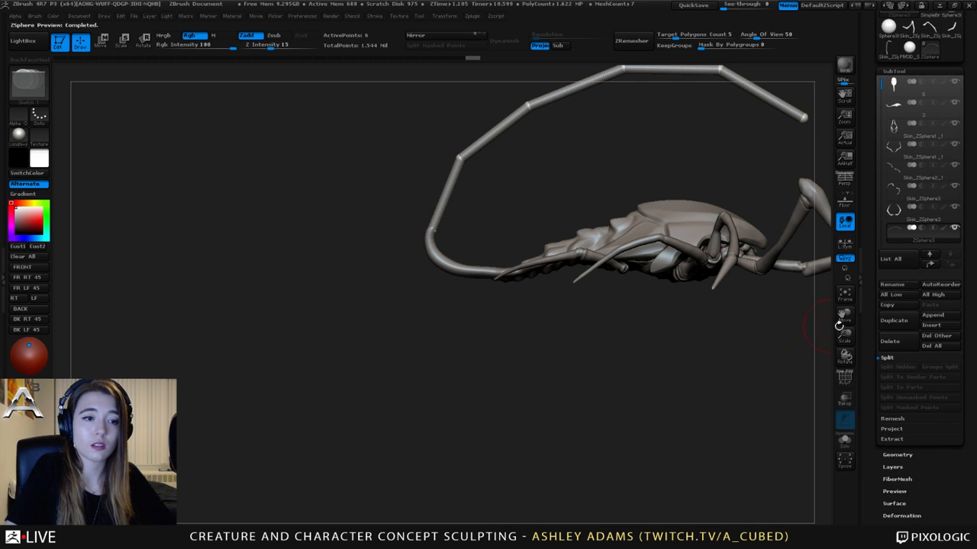
left_click(934, 315)
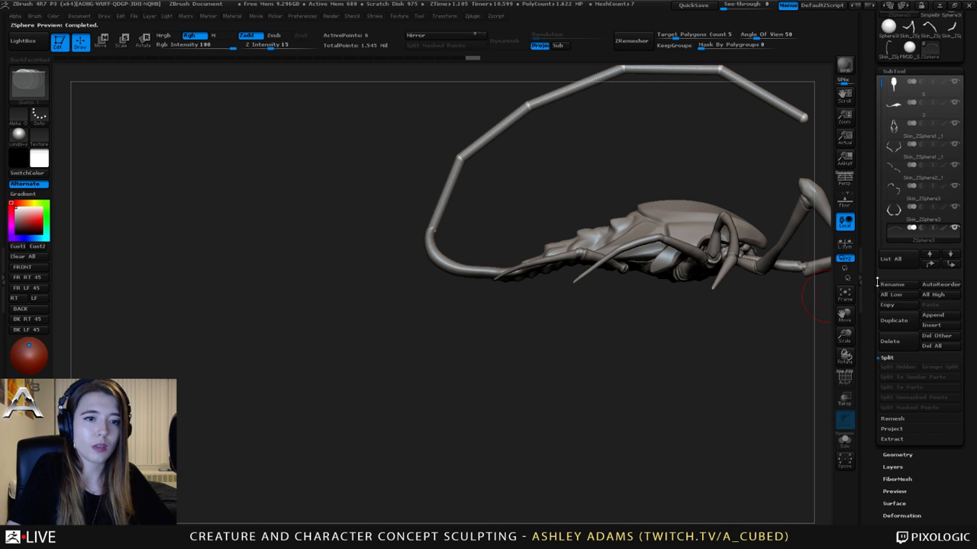
scroll(889, 123, "down", 3)
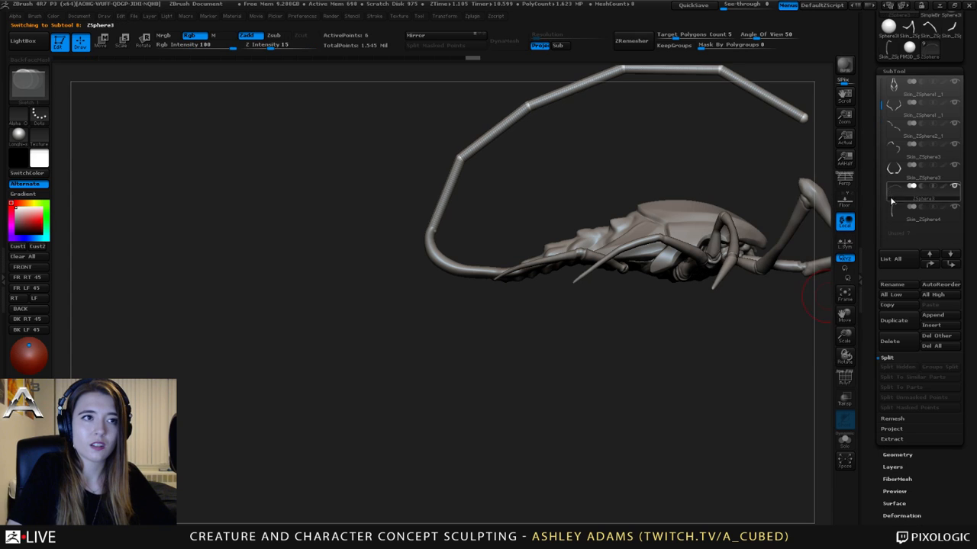
left_click(890, 341)
left_click(786, 367)
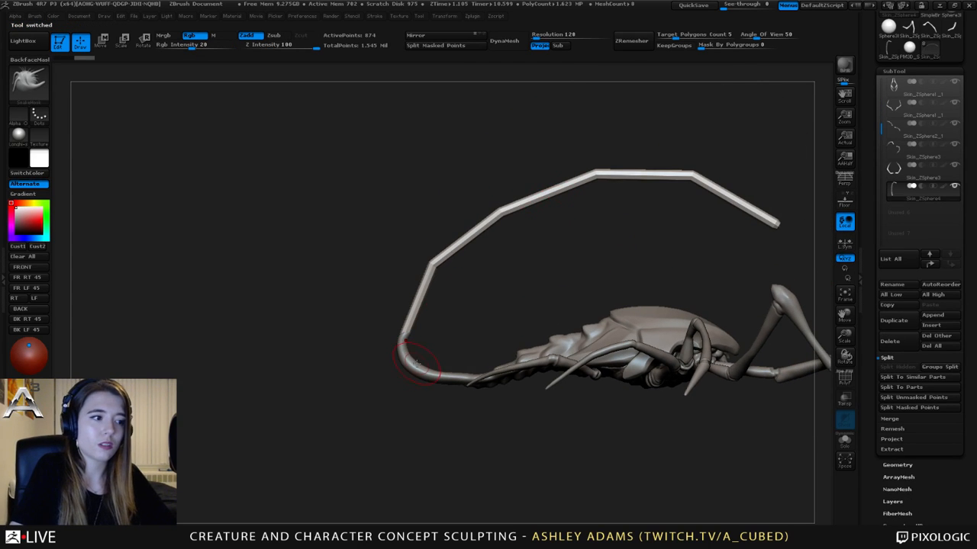
- Reorder the arched tail skin subtool so it sits directly above the body subtool in the list
left_click(931, 264)
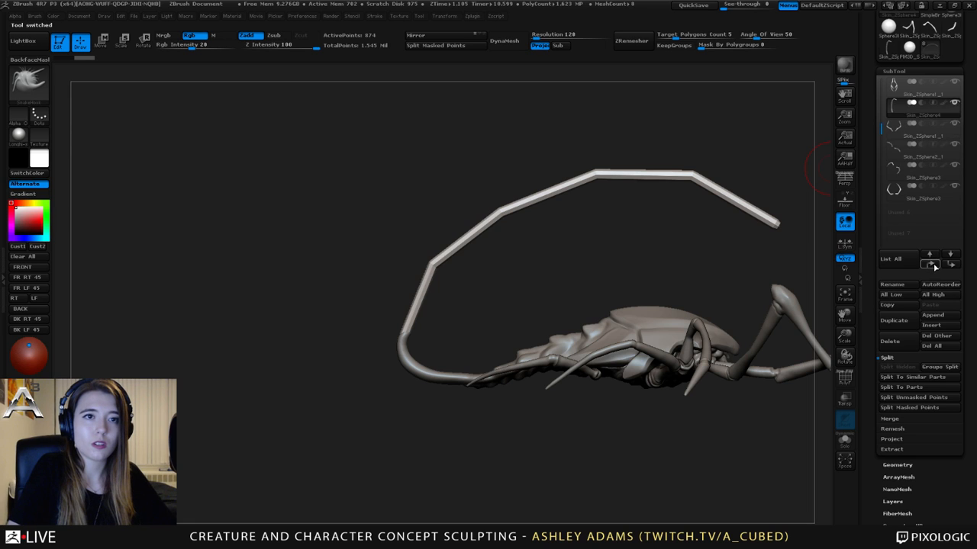
mouse_move(894, 126)
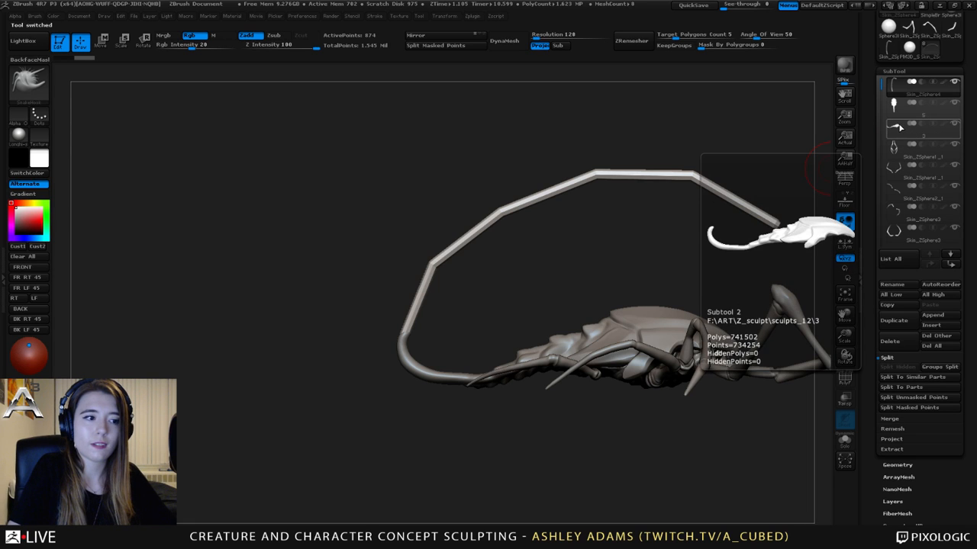
left_click(900, 128)
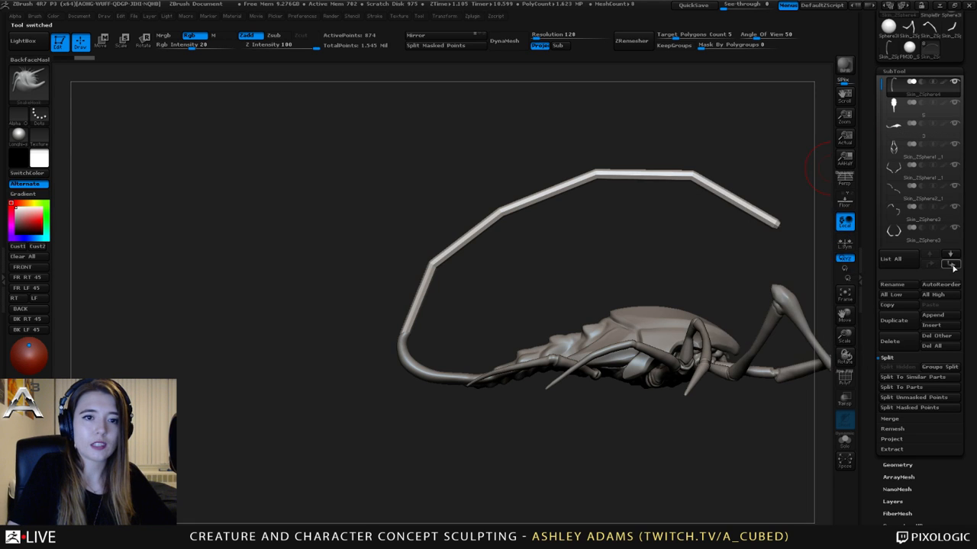
mouse_move(899, 128)
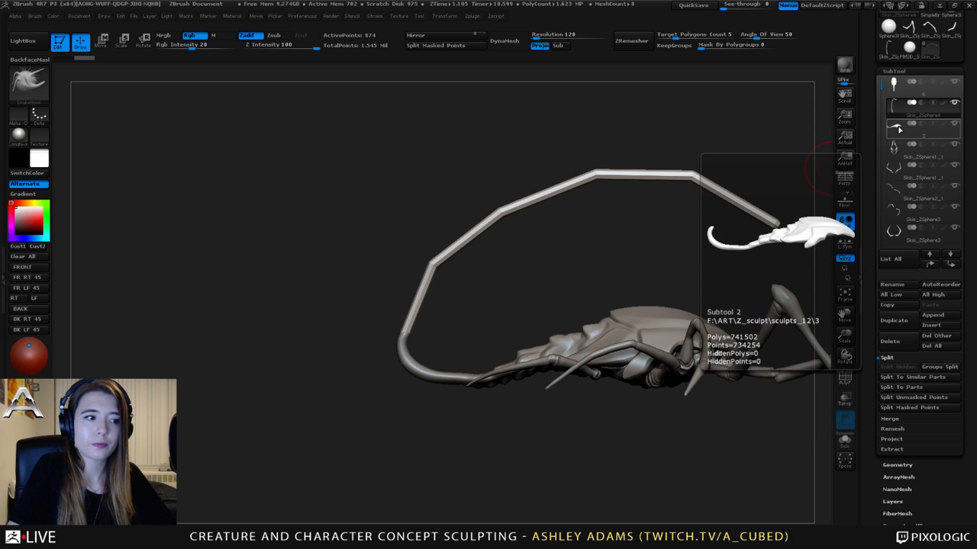
- Make the body the active subtool and mask the smooth curled end of its tail up to the first segment
left_click_drag(720, 149, 541, 314)
left_click(519, 297, "alt")
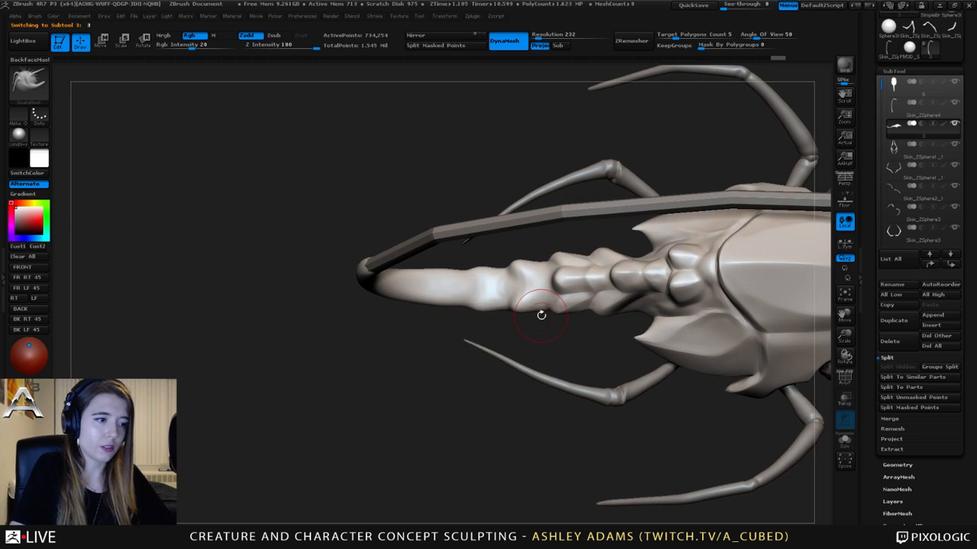
key("b")
key("m")
key("v")
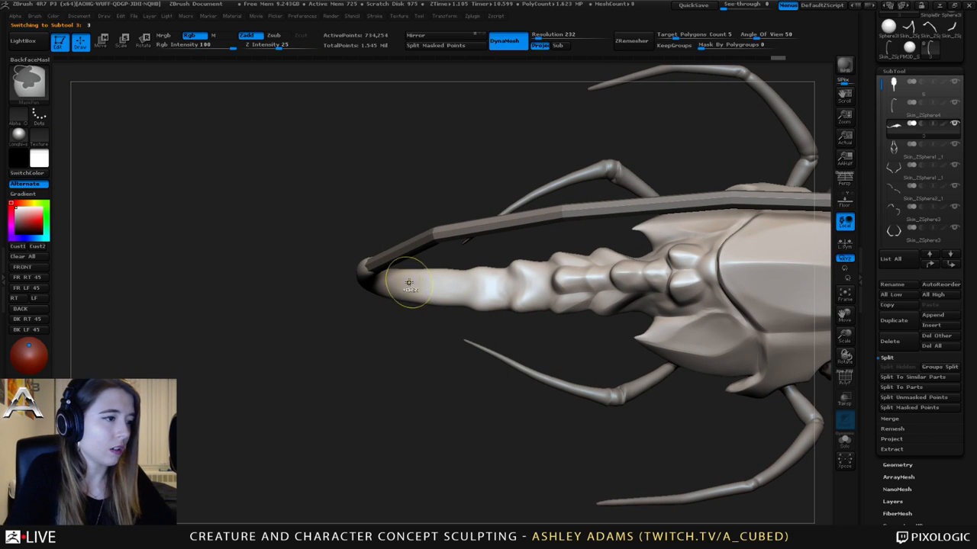
left_click_drag(409, 284, 378, 283, "ctrl")
mouse_move(341, 371)
left_mouse_down("ctrl")
mouse_move(424, 221)
mouse_move(453, 194)
left_mouse_up("ctrl")
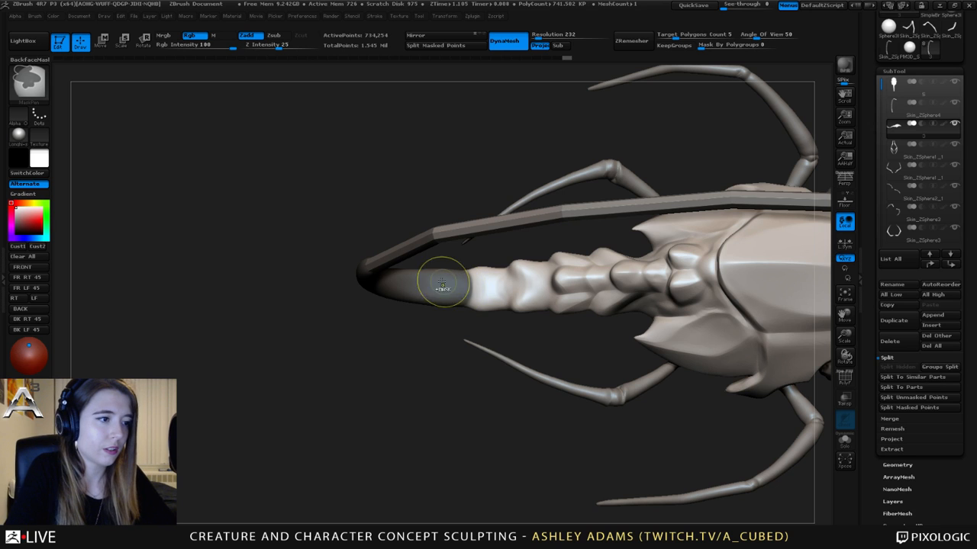
- Check the mask around the tail from below and from the side, and split the masked tail end into its own subtool
mouse_move(443, 287)
left_mouse_down()
mouse_move(430, 159)
mouse_move(442, 272)
left_mouse_up()
key("b")
key("s")
key("h")
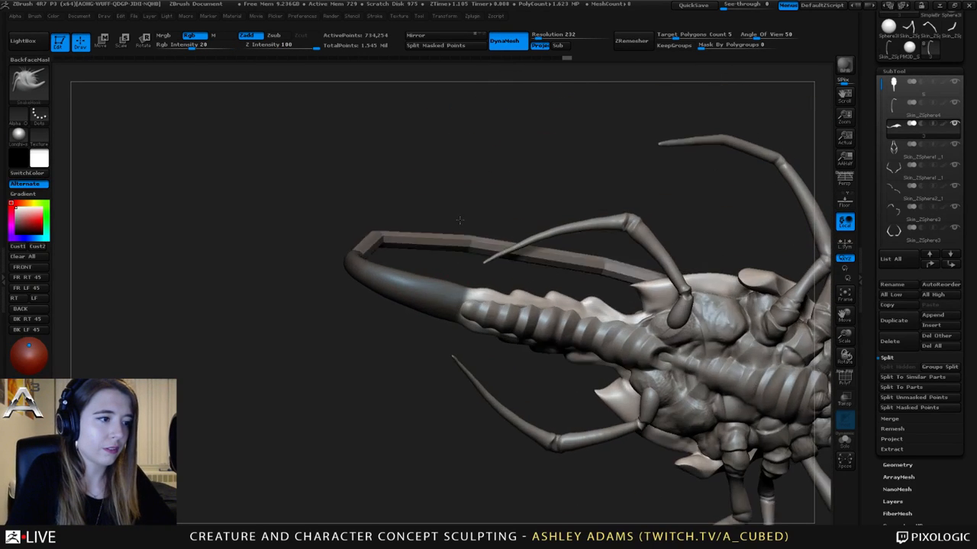
left_click_drag(460, 220, 424, 246)
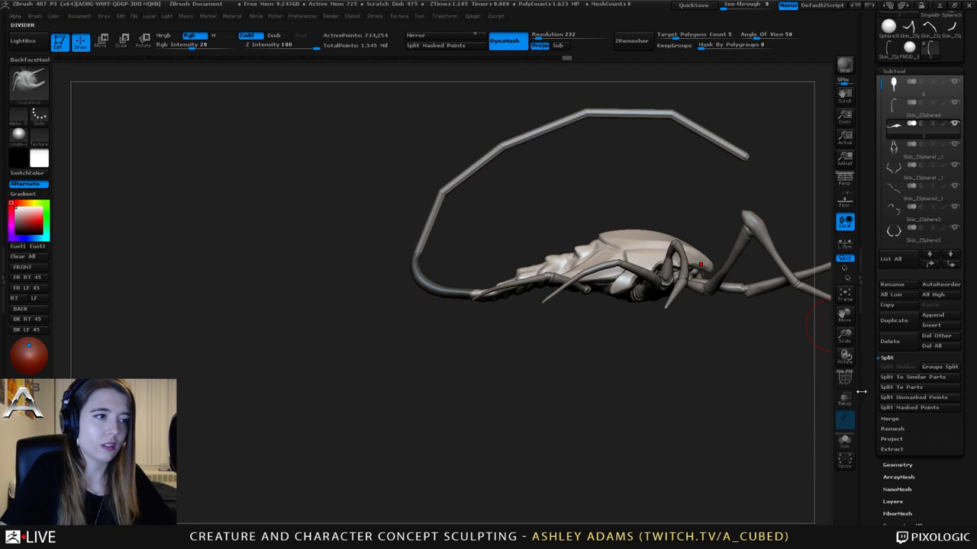
left_click(909, 408)
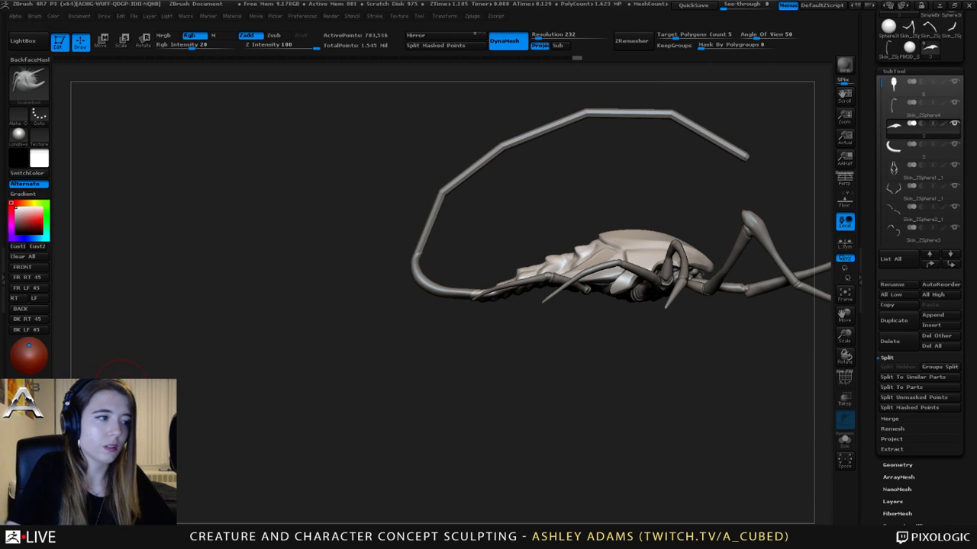
- Move the angular tail subtool directly above the short curved tail base and merge the two into one subtool
left_click(453, 291, "alt")
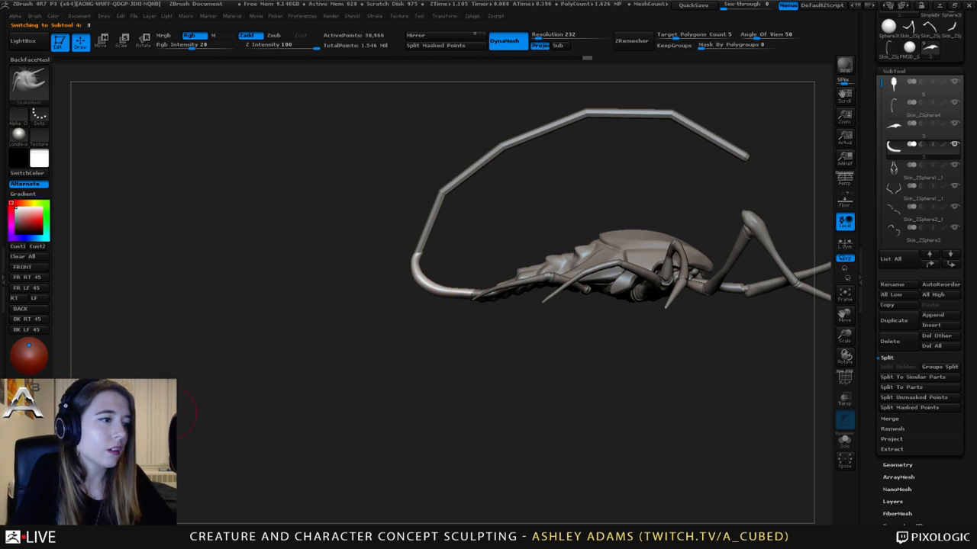
left_click(418, 250, "alt")
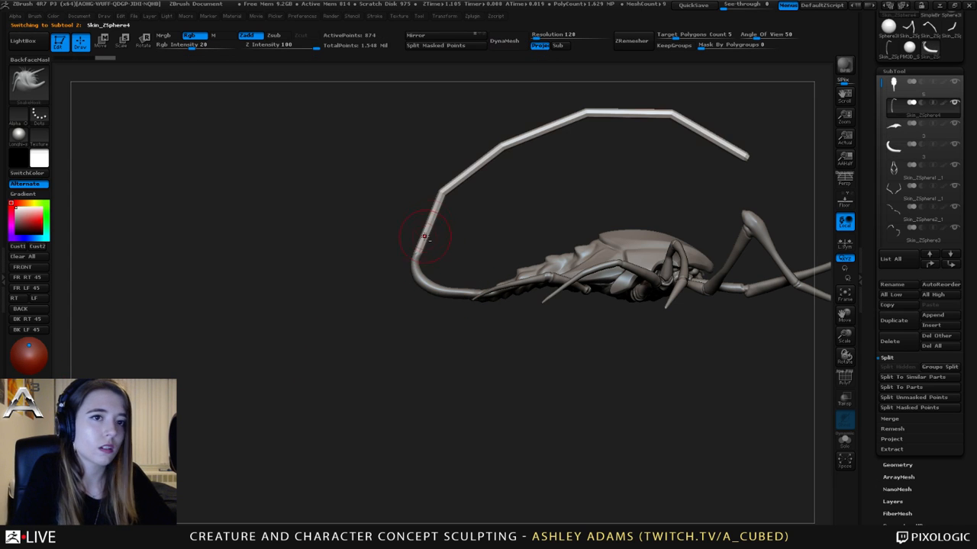
left_click(950, 264)
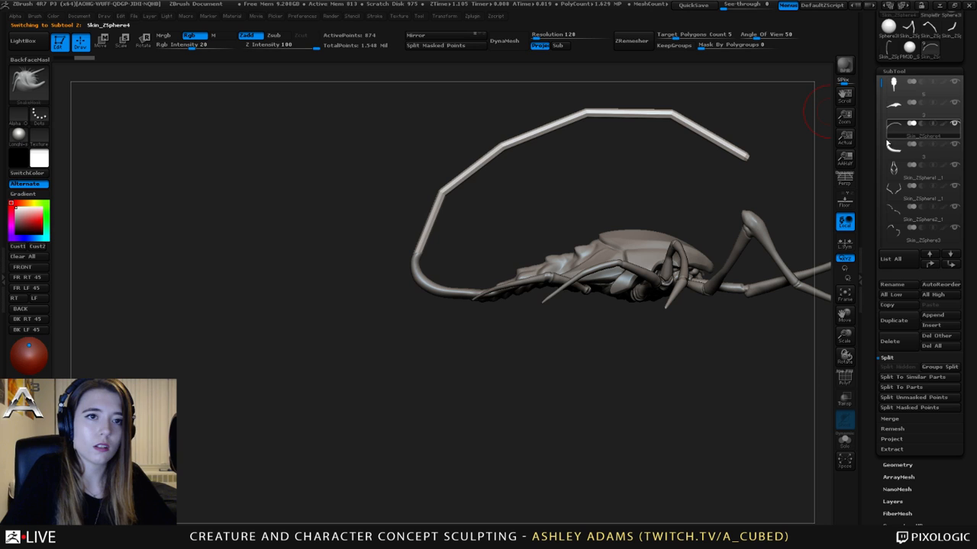
left_click(892, 418)
left_click(900, 388)
left_click(781, 399)
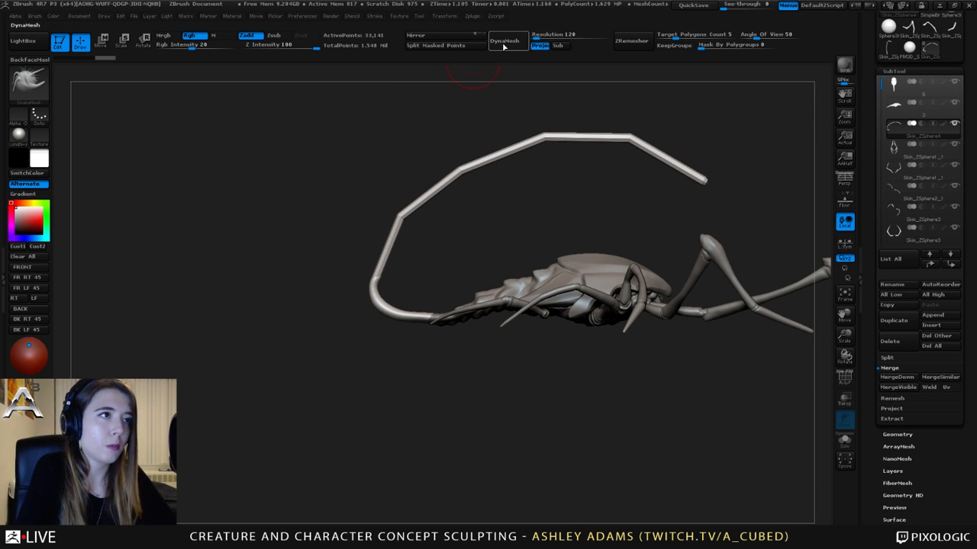
- DynaMesh the merged tail at resolution 128, smooth it, and pull its lower rear section into a rounder bend with Snake Hook
key("space")
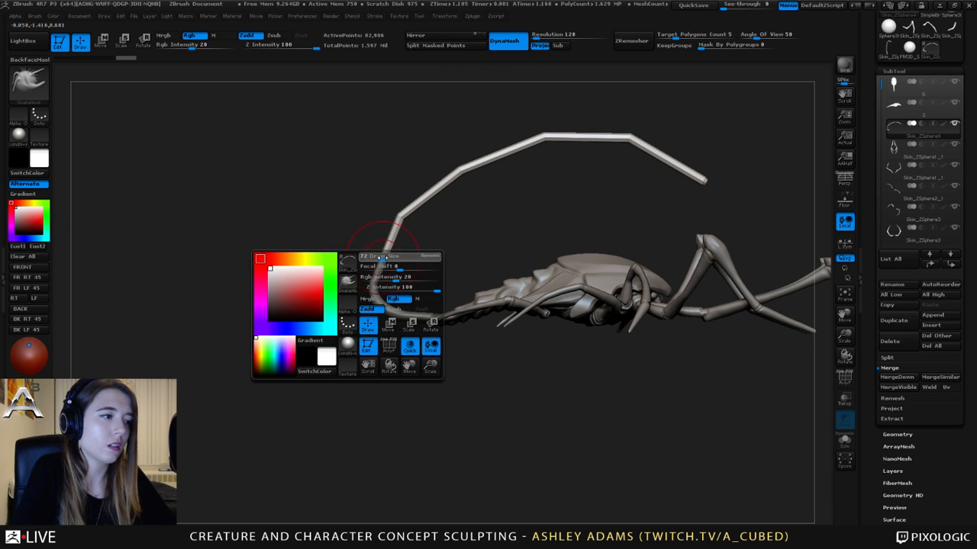
key("shift")
mouse_move(391, 237)
left_mouse_down("shift")
mouse_move(481, 166)
mouse_move(649, 145)
mouse_move(702, 179)
left_mouse_up("shift")
key("space")
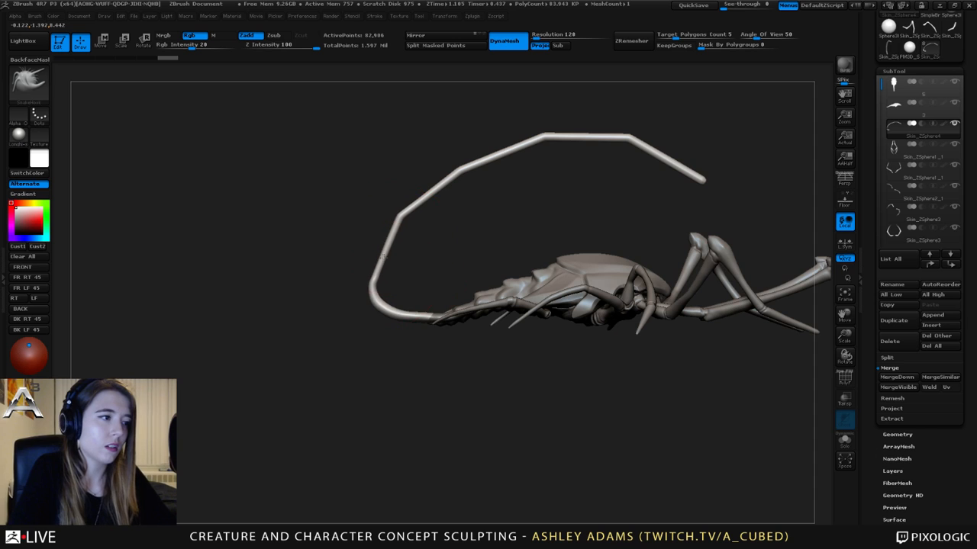
key("space")
left_click_drag(376, 252, 360, 252)
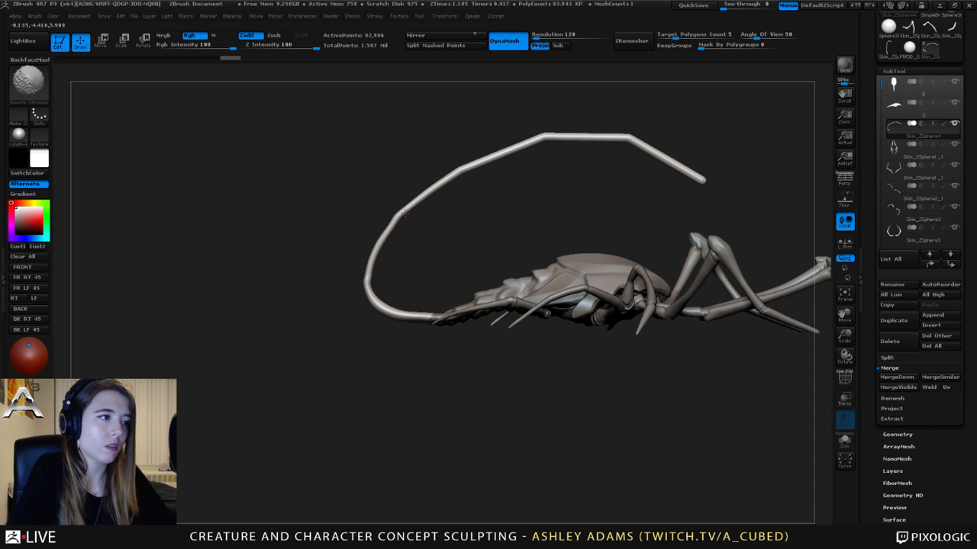
left_click_drag(464, 179, 420, 224, "alt")
key("shift")
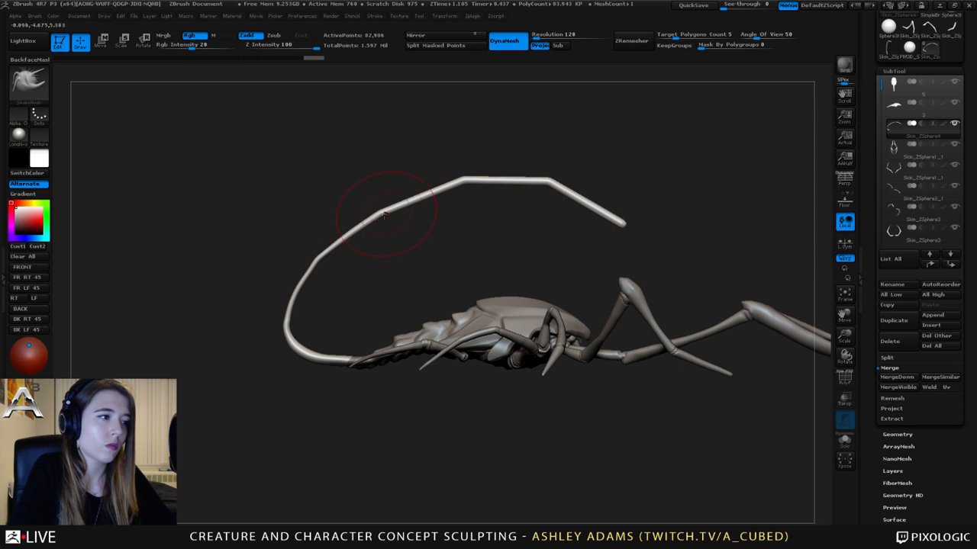
- Thicken the upper half of the tail towards its free end with the Inflate brush and smooth the transition
key("b")
key("i")
key("n")
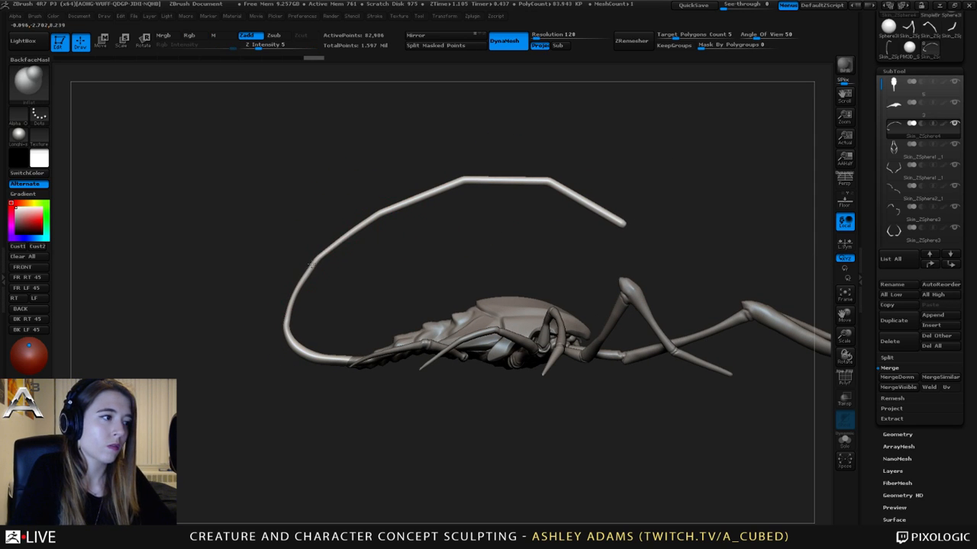
mouse_move(310, 265)
left_mouse_down()
mouse_move(468, 175)
mouse_move(600, 219)
mouse_move(536, 179)
mouse_move(407, 196)
mouse_move(614, 219)
mouse_move(557, 182)
mouse_move(418, 206)
mouse_move(466, 181)
left_mouse_up()
key("shift")
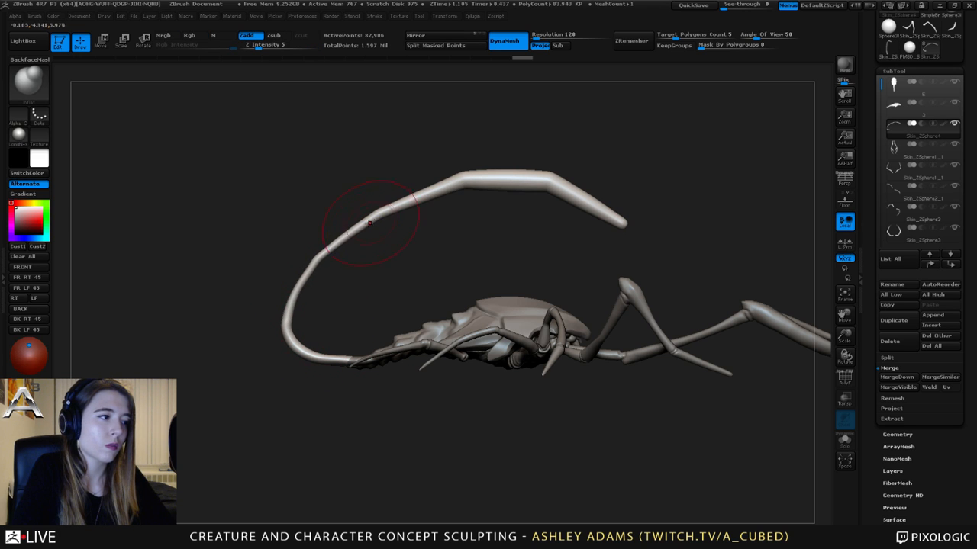
key("shift")
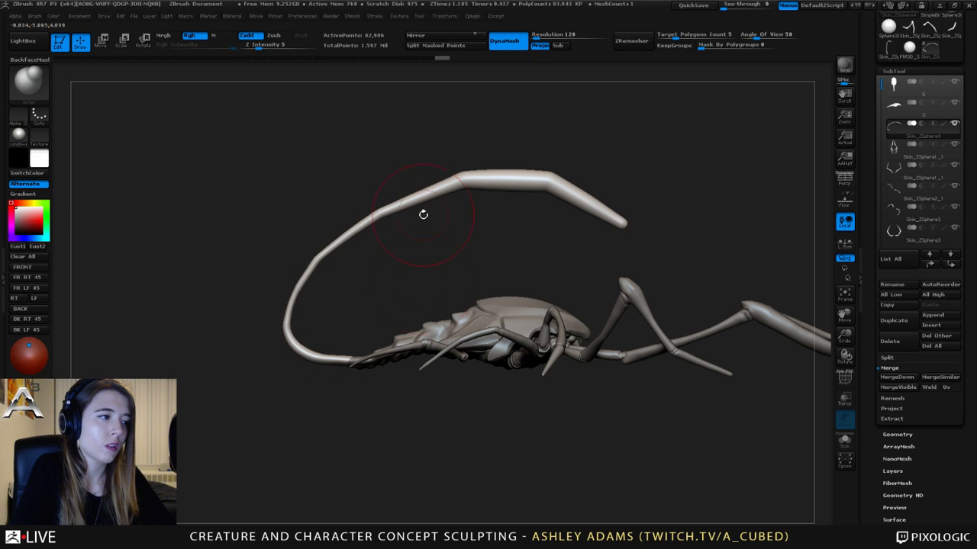
mouse_move(423, 211)
left_mouse_down()
mouse_move(368, 277)
mouse_move(399, 290)
mouse_move(587, 269)
mouse_move(382, 255)
mouse_move(461, 319)
mouse_move(494, 300)
mouse_move(427, 229)
left_mouse_up()
- Round out the kinks along the rear arc of the tail using the Snake Hook and Smooth brushes
key("space")
left_click_drag(508, 239, 516, 284)
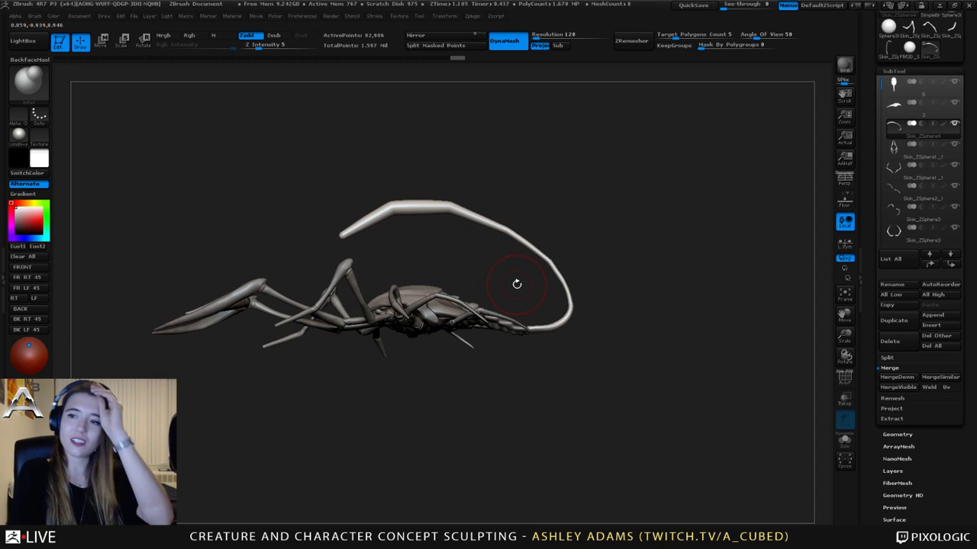
left_click_drag(460, 266, 566, 248)
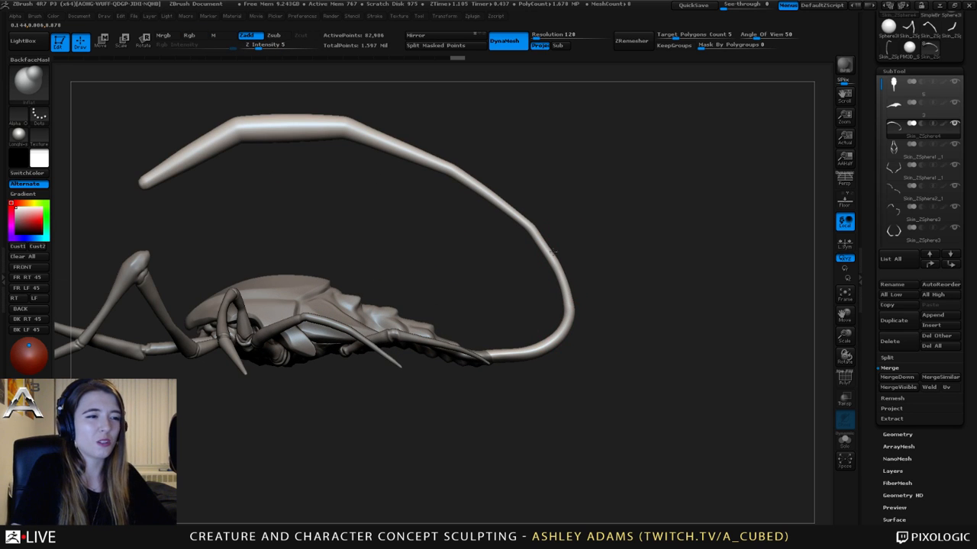
key("b")
key("s")
key("h")
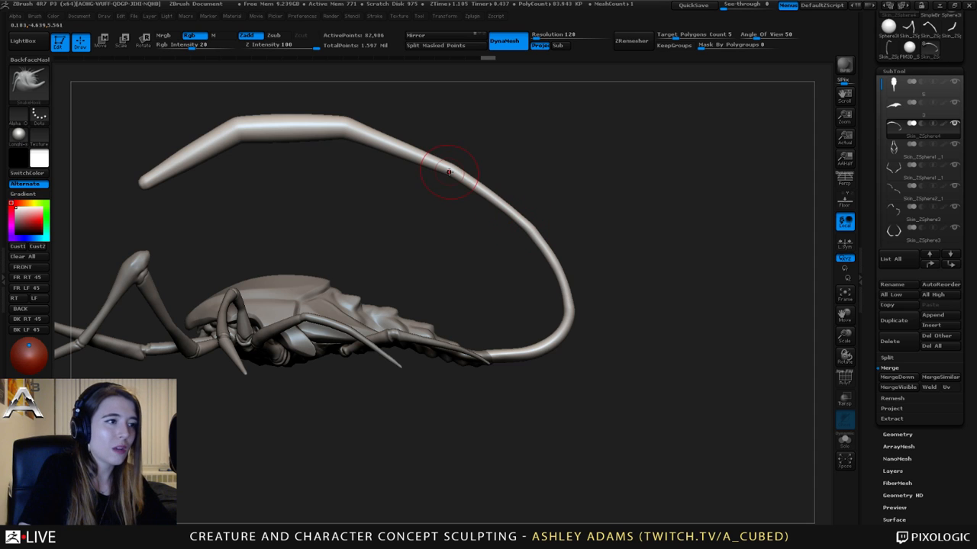
key("shift")
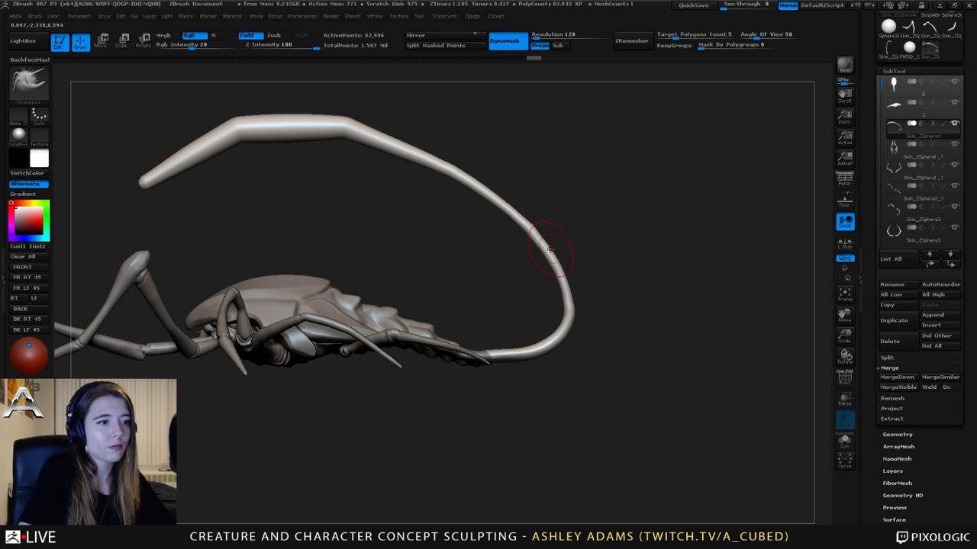
left_click_drag(549, 245, 578, 263)
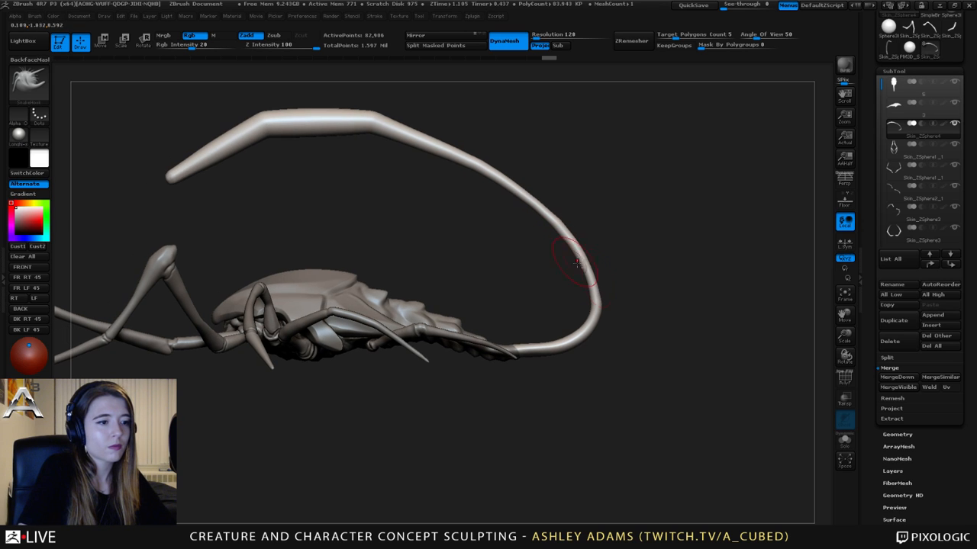
- Refine the tail's base near the body and its rear bend with Snake Hook
left_click(517, 349, "alt")
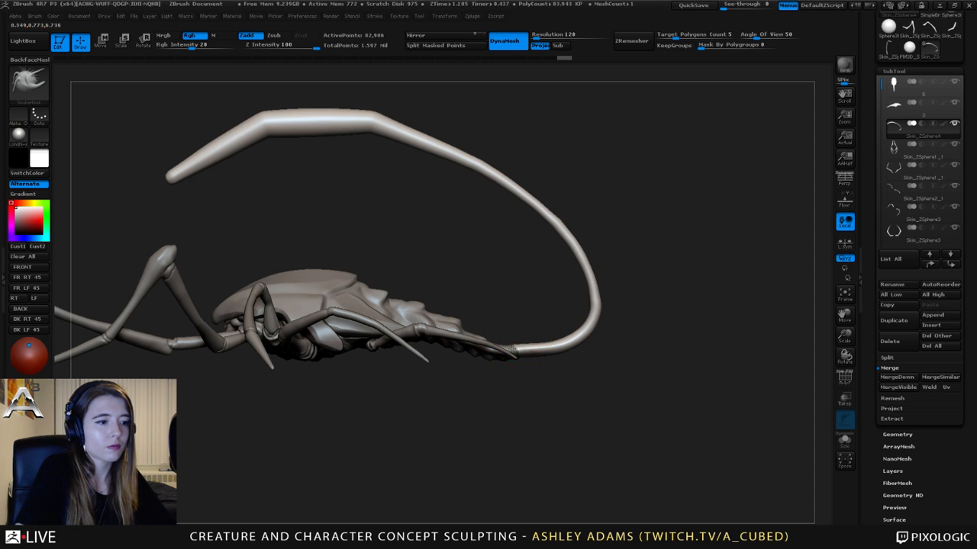
mouse_move(523, 358)
left_mouse_down()
mouse_move(524, 398)
mouse_move(512, 297)
mouse_move(527, 312)
mouse_move(521, 292)
mouse_move(603, 283)
left_mouse_up()
left_click(534, 319, "alt")
key("space")
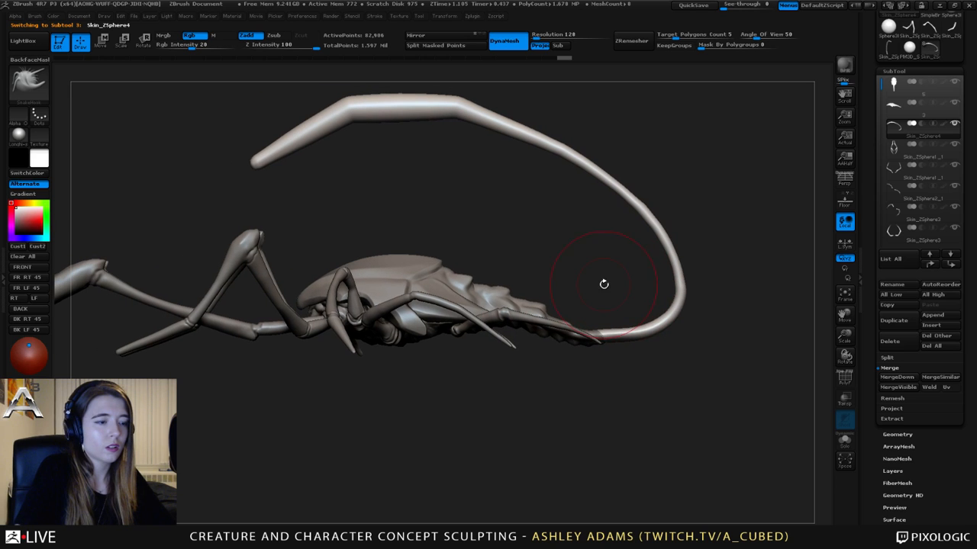
key("w")
key("q")
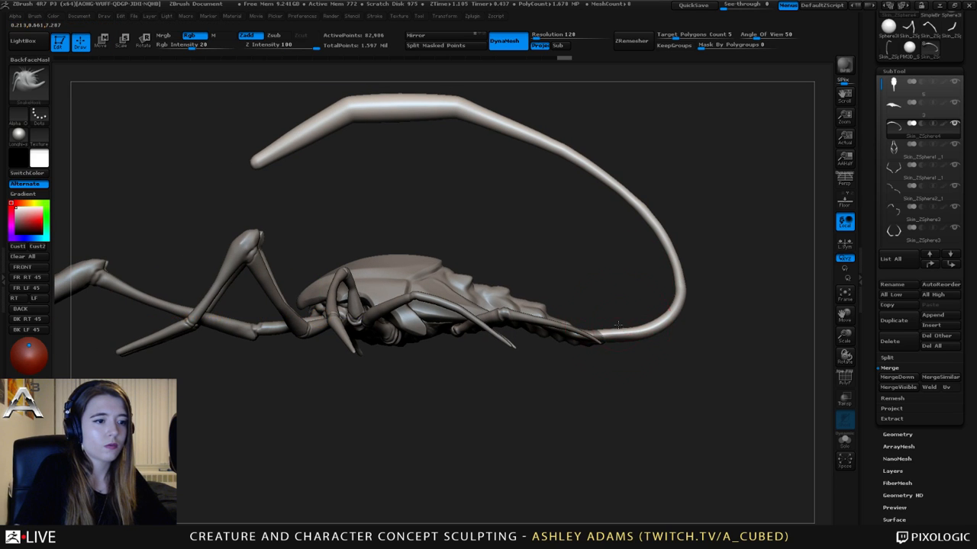
key("space")
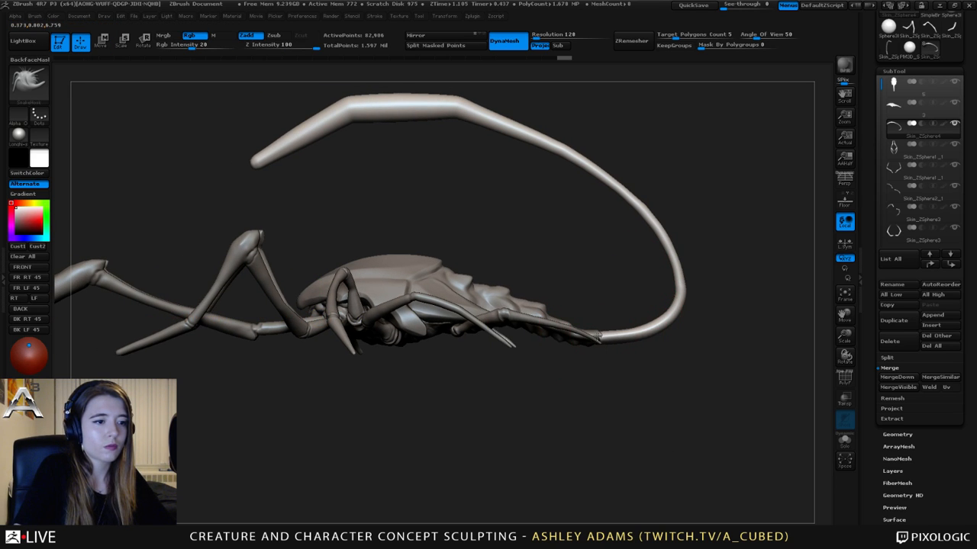
left_click_drag(686, 284, 675, 290)
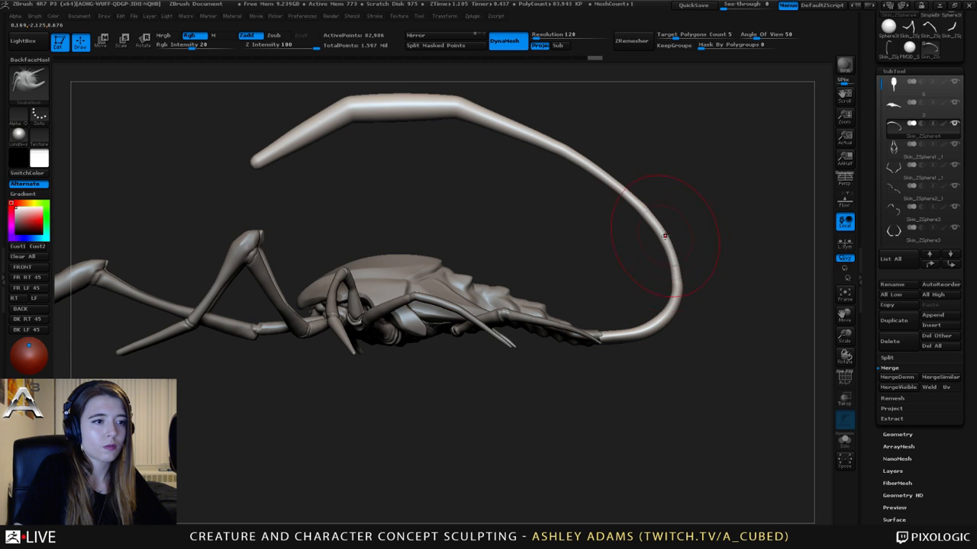
- Soften the angular corners along the top of the tail into a continuous arch with Snake Hook and smoothing
left_click_drag(460, 104, 444, 108)
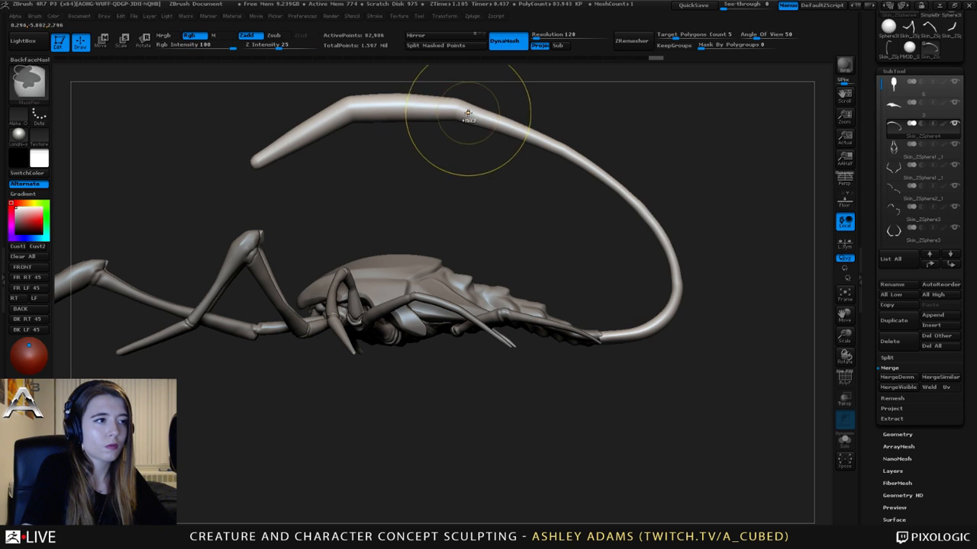
key("space")
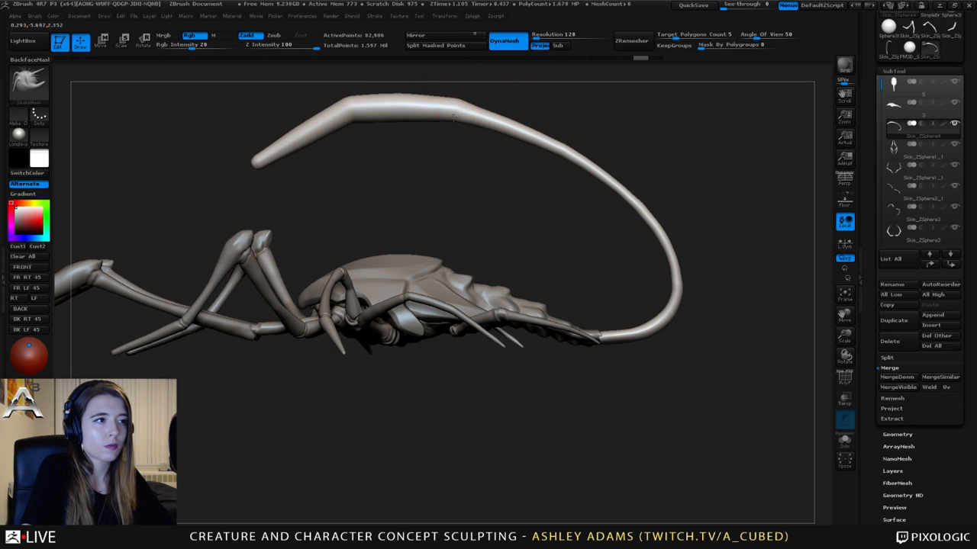
key("shift")
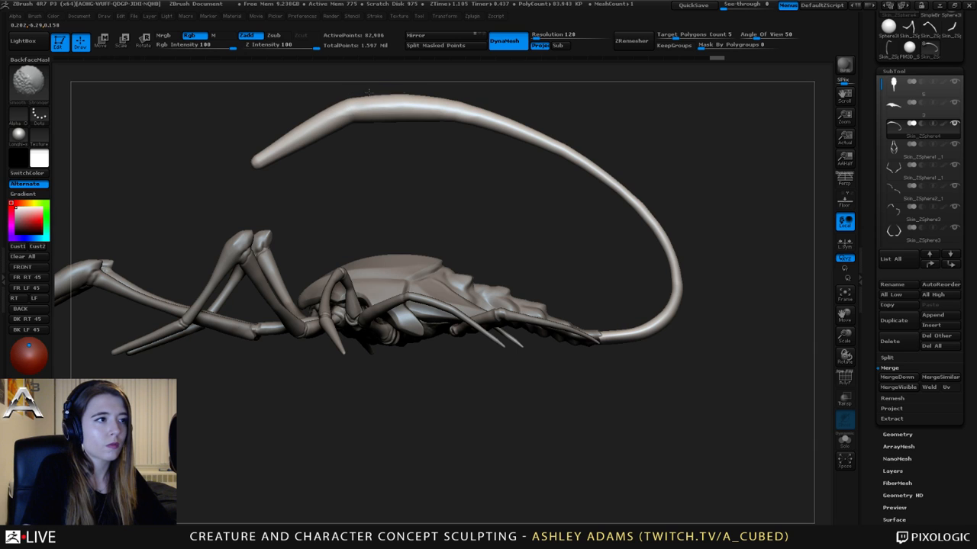
left_click_drag(368, 93, 436, 126, "alt")
key("shift")
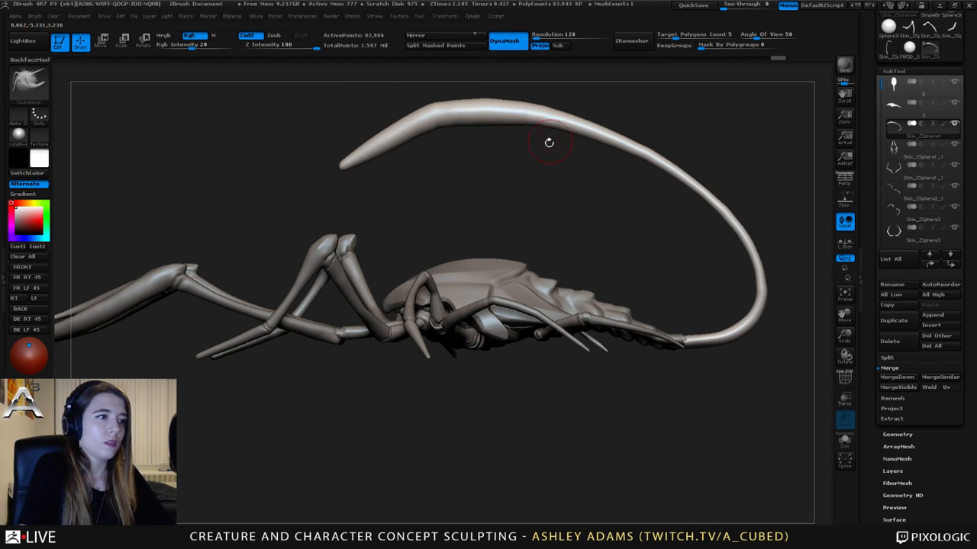
- Inflate the section just before the tail's tip into a stinger bulb
mouse_move(550, 141)
left_mouse_down("alt")
mouse_move(436, 160)
mouse_move(450, 152)
left_mouse_up("alt")
key("space")
left_click_drag(461, 116, 511, 116)
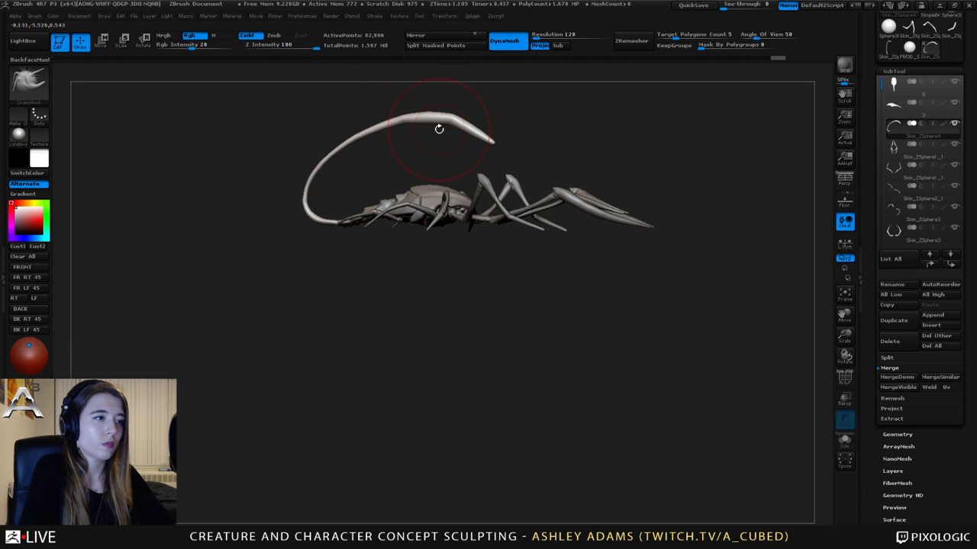
key("b")
key("i")
key("n")
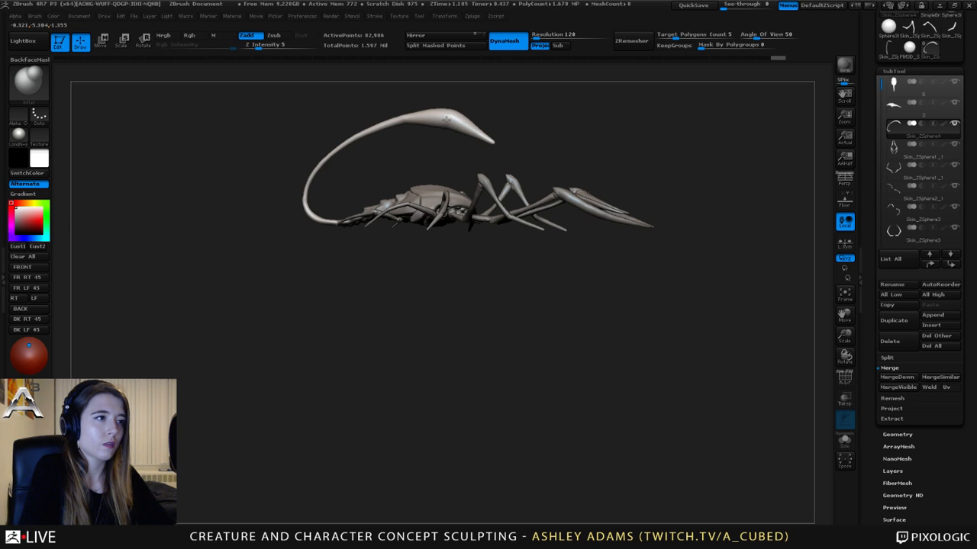
mouse_move(490, 120)
left_mouse_down()
mouse_move(483, 91)
mouse_move(474, 143)
mouse_move(521, 149)
mouse_move(531, 133)
mouse_move(506, 109)
mouse_move(530, 245)
mouse_move(484, 114)
left_mouse_up()
- Pull the tail's tip into a downward-curving stinger point with Snake Hook
key("space")
key("b")
key("s")
key("h")
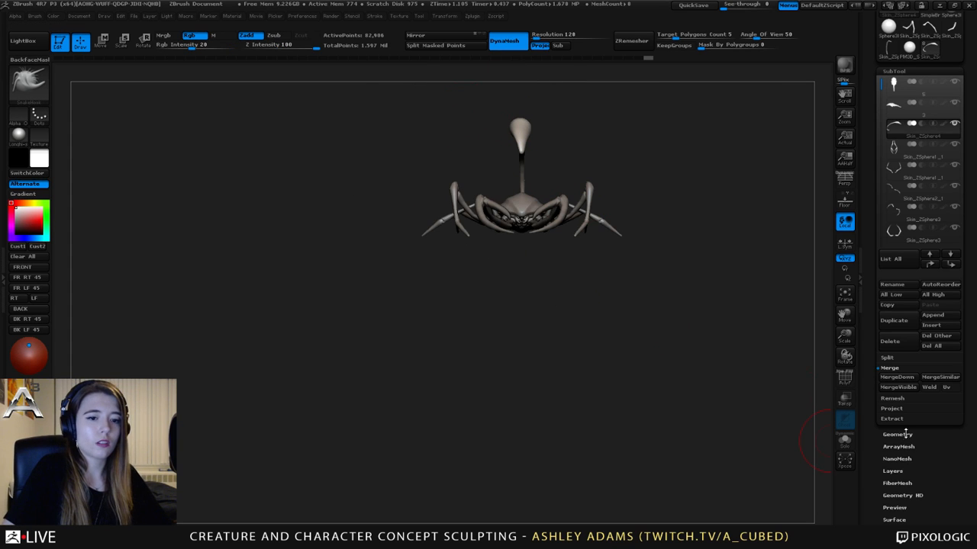
- Apply Mirror And Weld to the tail mesh to make it symmetrical
left_click(898, 434)
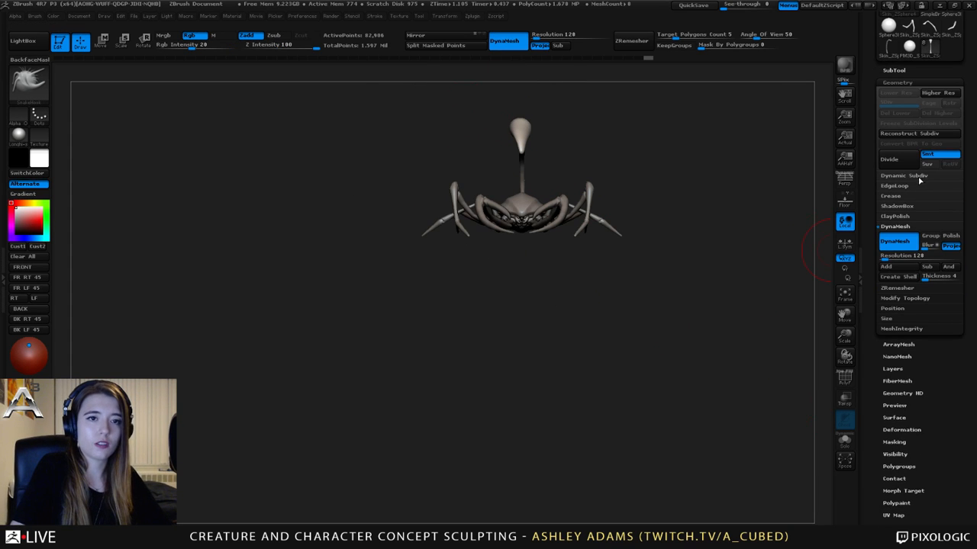
left_click(905, 298)
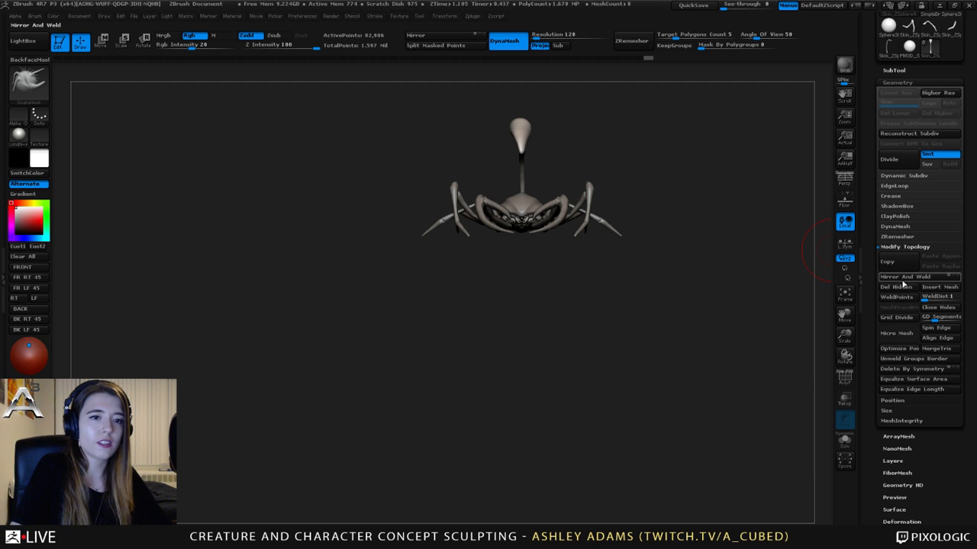
left_click_drag(689, 221, 553, 164)
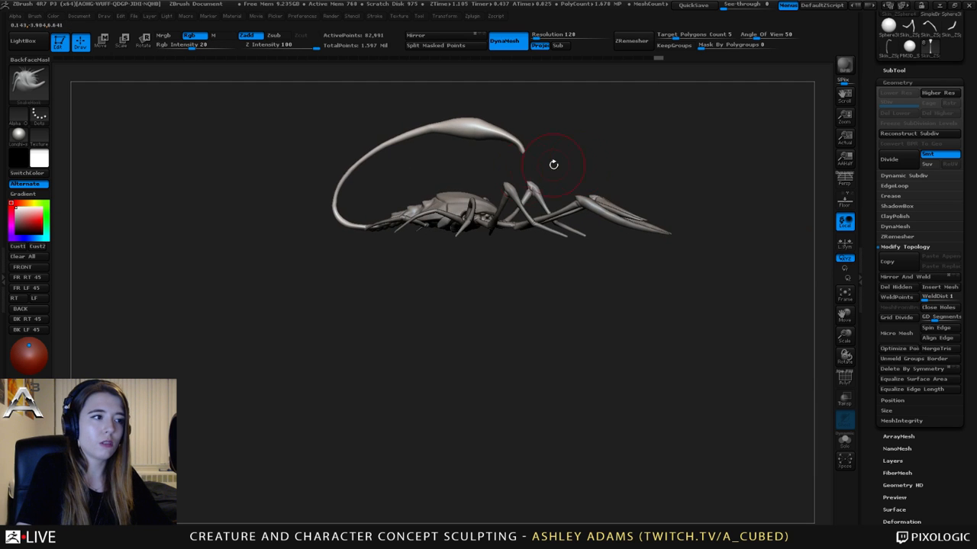
- Smooth the stinger bulb and refine its hooked tip with the Inflate and Smooth brushes
right_click_drag(494, 140, 493, 175, "ctrl")
mouse_move(483, 141)
right_mouse_down()
mouse_move(445, 173)
mouse_move(492, 133)
mouse_move(496, 152)
right_mouse_up()
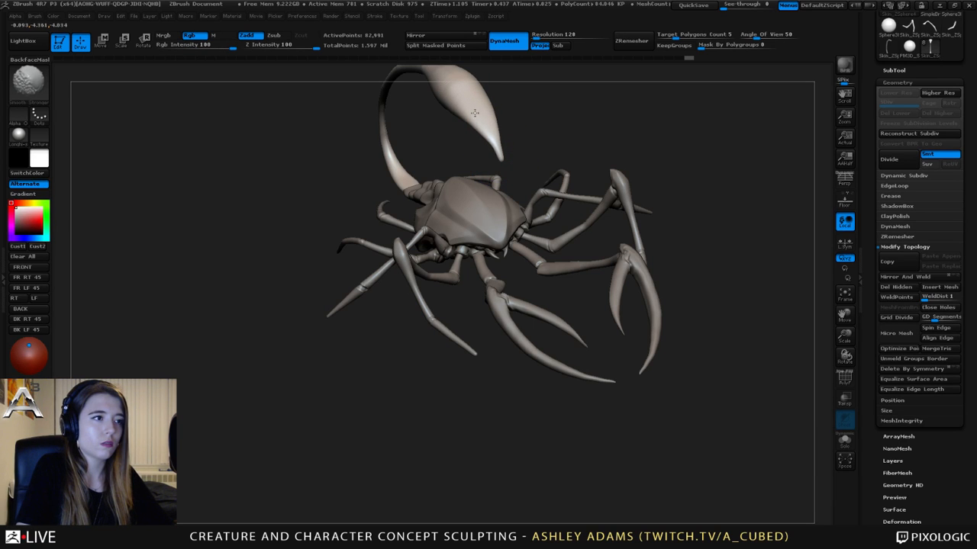
right_click_drag(499, 169, 506, 161, "shift")
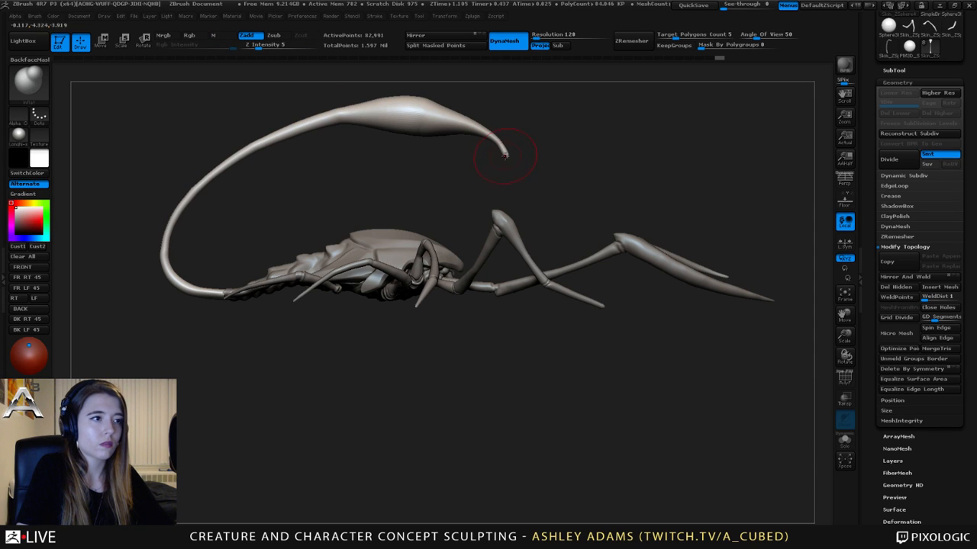
left_click(506, 156)
right_click(505, 156)
left_click_drag(505, 157, 506, 156, "shift")
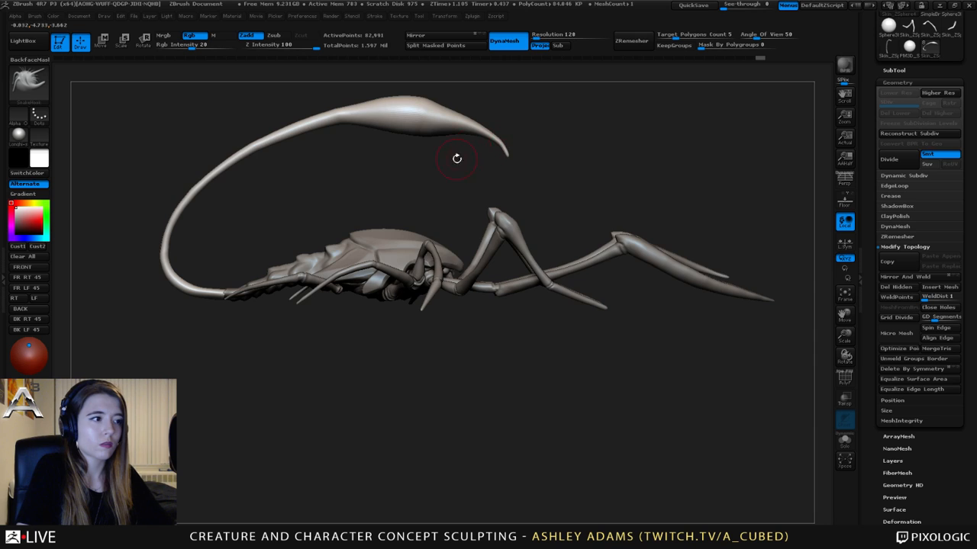
left_click_drag(456, 158, 531, 125)
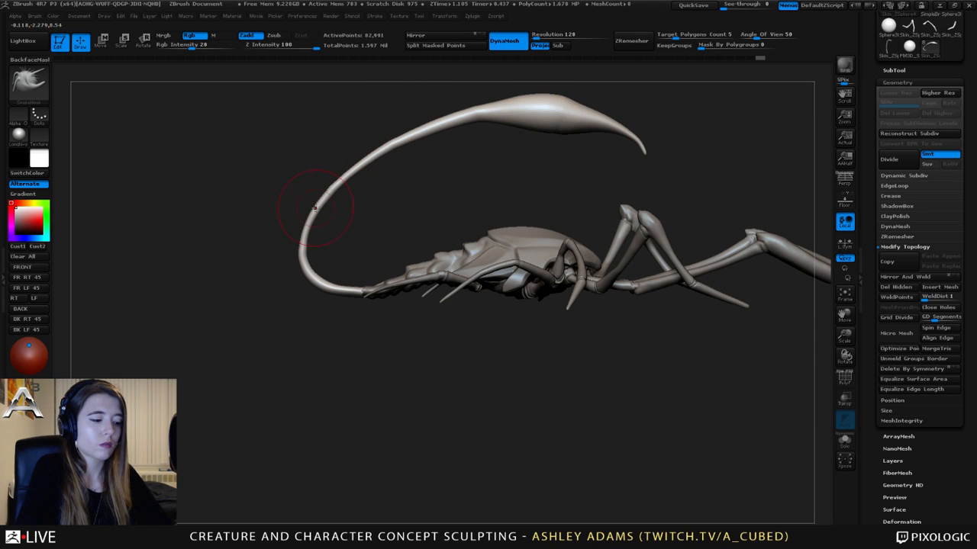
- Thicken the tail's lower curve and smooth the shaft up to the stinger bulb
key("shift")
key("space")
mouse_move(319, 282)
left_mouse_down()
mouse_move(304, 218)
mouse_move(420, 150)
mouse_move(424, 126)
mouse_move(468, 121)
left_mouse_up()
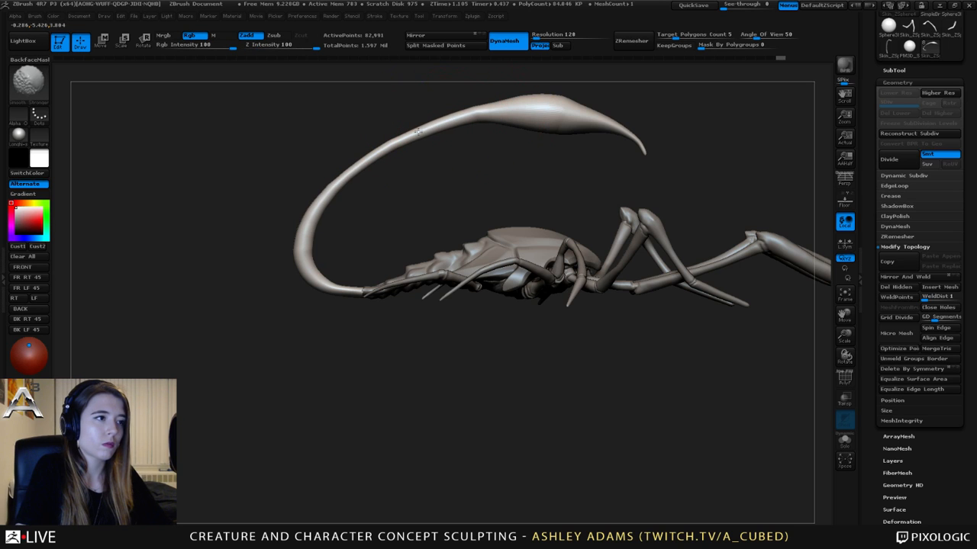
left_click_drag(327, 273, 495, 135)
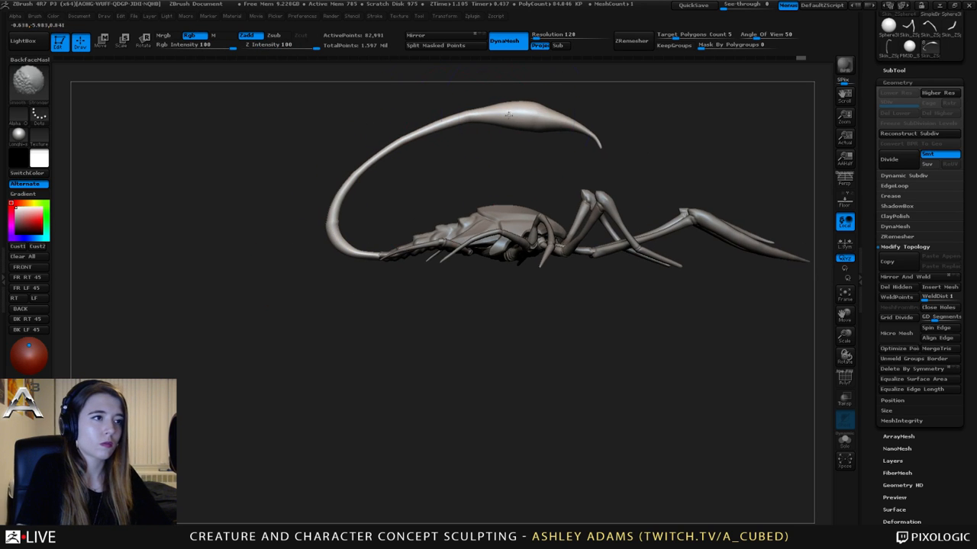
- Reshape and smooth the tail's neck just behind the stinger bulb with the Snake Hook and Smooth brushes
key("space")
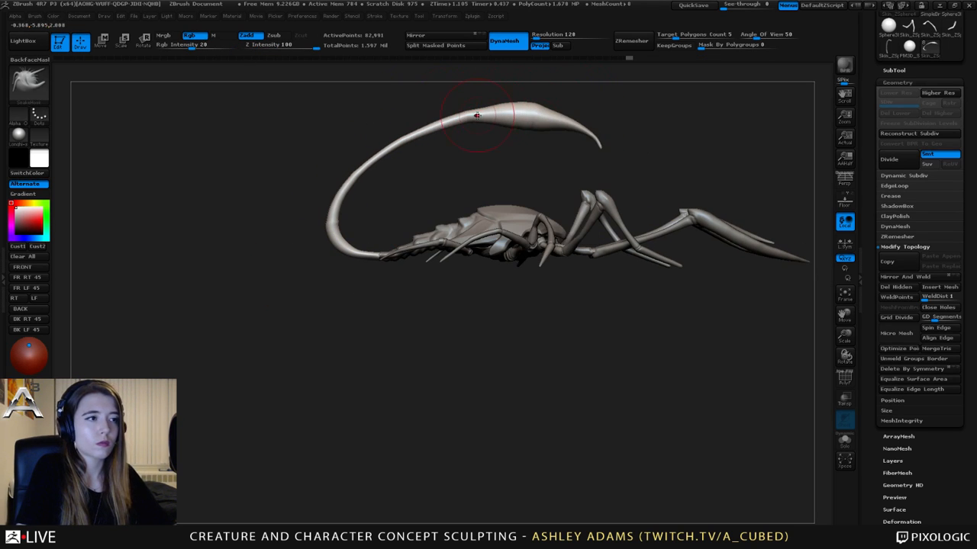
left_click_drag(477, 115, 465, 118)
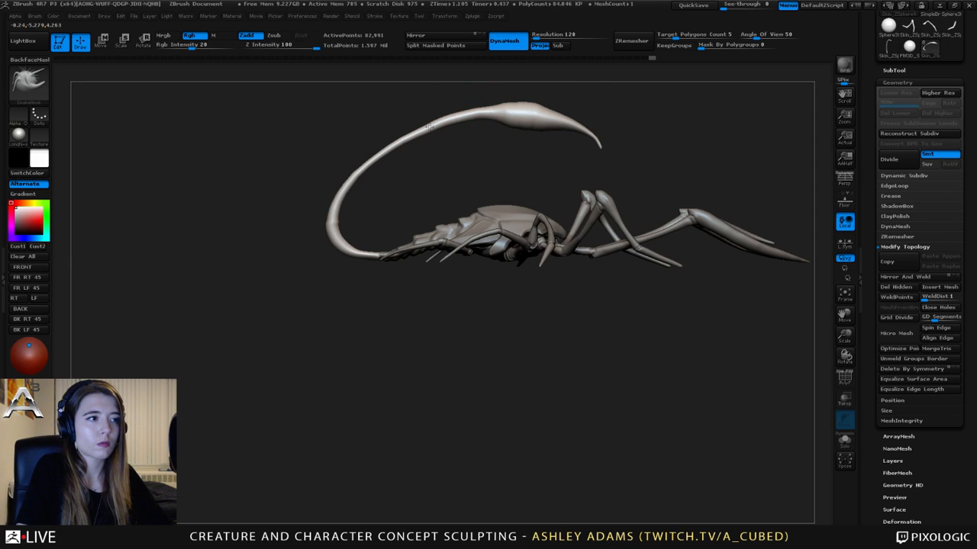
key("shift")
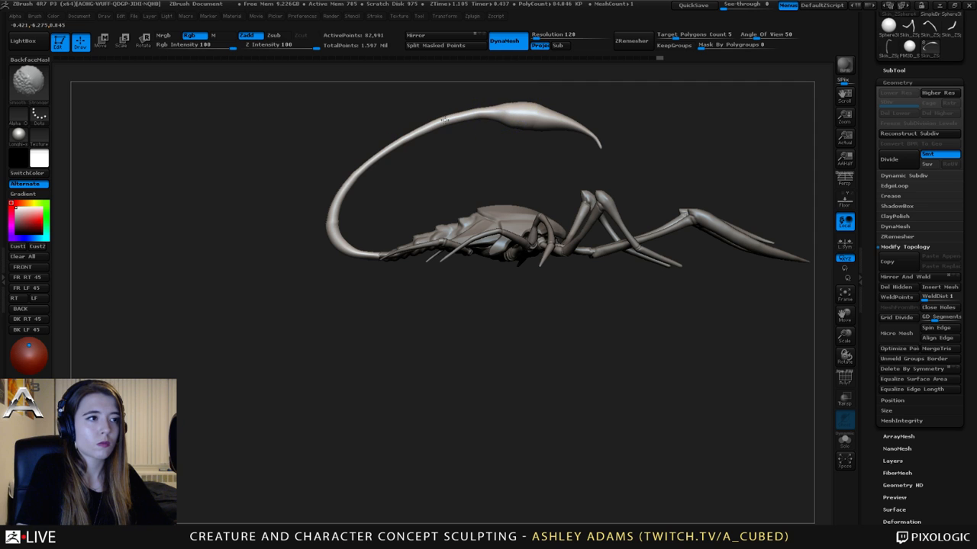
- Narrow the front of the stinger bulb toward its hooked tip from above and smooth the bulb's surface
mouse_move(402, 193)
left_mouse_down()
mouse_move(506, 192)
mouse_move(453, 192)
mouse_move(435, 281)
mouse_move(405, 267)
mouse_move(386, 224)
mouse_move(394, 227)
left_mouse_up()
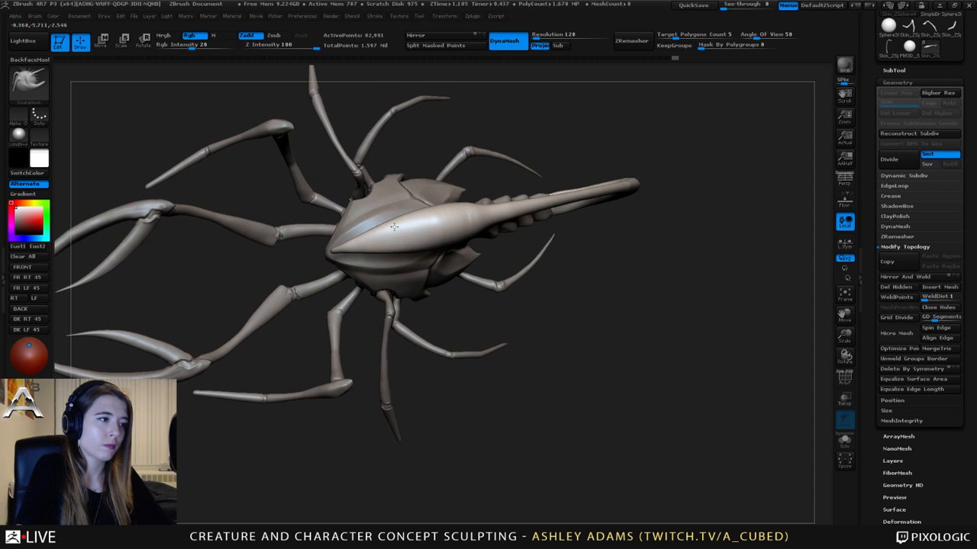
left_click_drag(382, 228, 447, 205)
left_click_drag(400, 236, 439, 210, "shift")
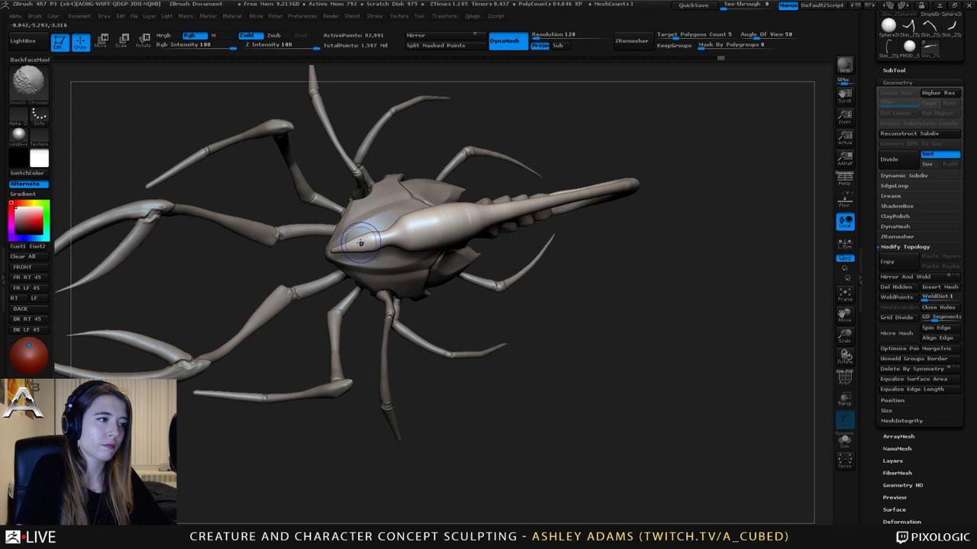
left_click_drag(360, 243, 347, 242, "shift")
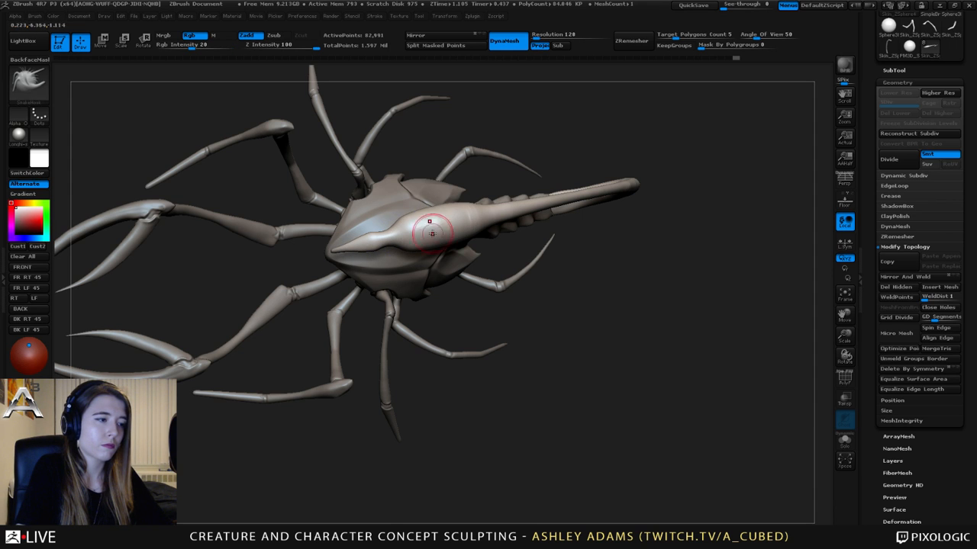
left_click_drag(427, 153, 396, 263)
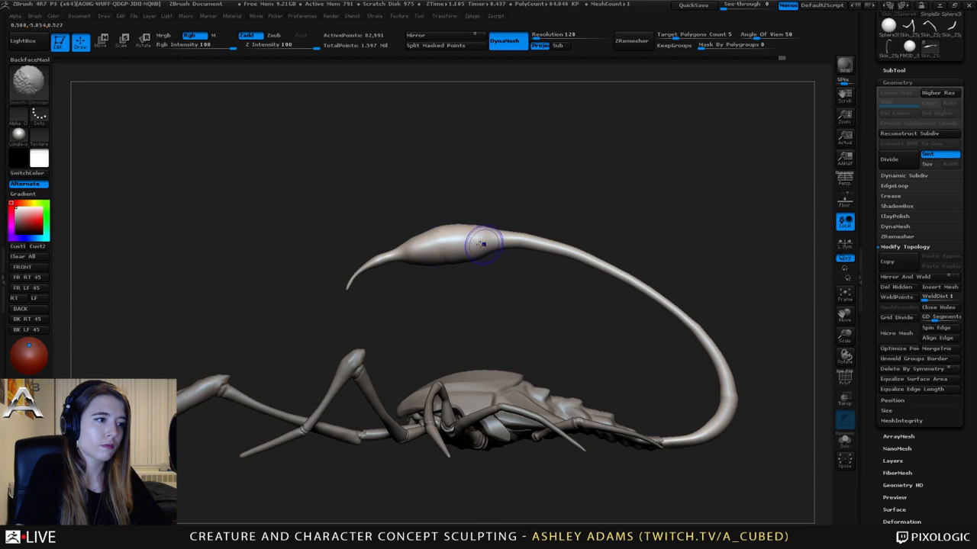
mouse_move(483, 244)
left_mouse_down("shift")
mouse_move(453, 234)
mouse_move(534, 255)
mouse_move(436, 224)
left_mouse_up("shift")
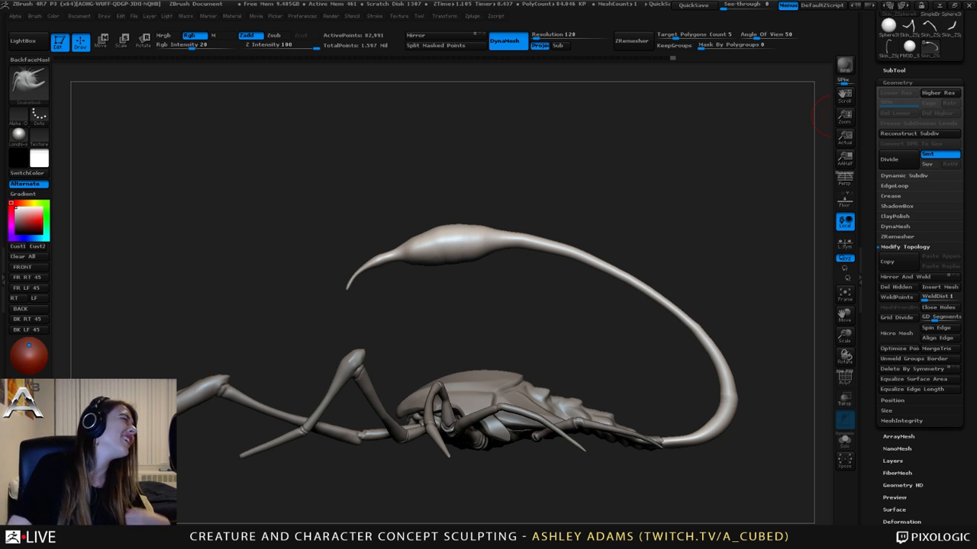
- Select the body and pull the sides of its last rear segment outward at the tail joint
mouse_move(690, 270)
left_mouse_down()
mouse_move(680, 301)
mouse_move(656, 288)
mouse_move(654, 322)
mouse_move(679, 279)
left_mouse_up()
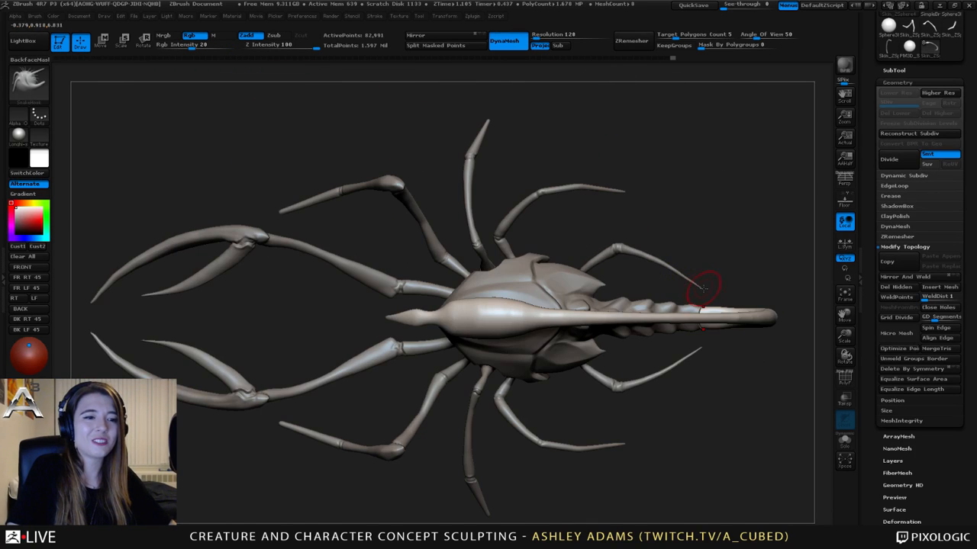
mouse_move(633, 254)
left_mouse_down("alt")
mouse_move(571, 251)
mouse_move(586, 254)
left_mouse_up("alt")
key("ctrl+z")
key("space")
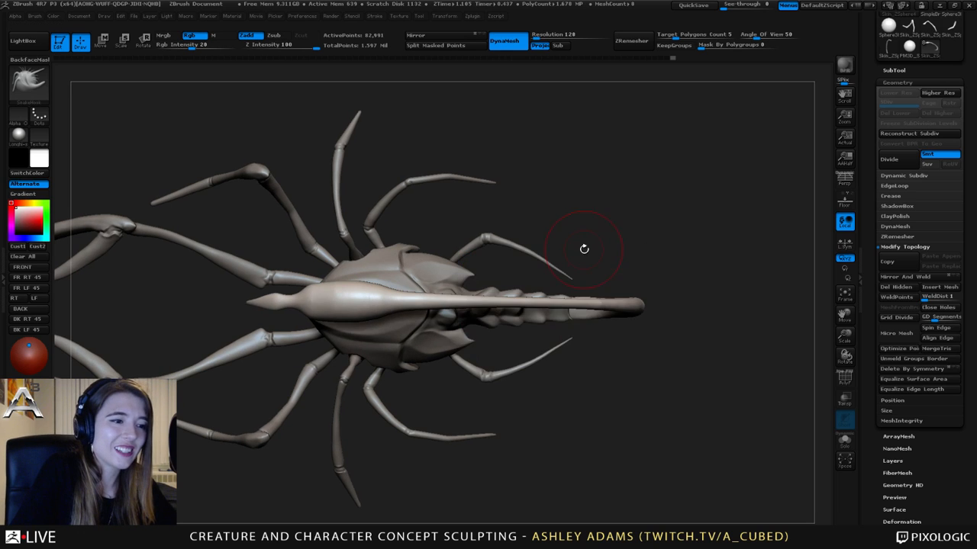
left_click(564, 286, "alt")
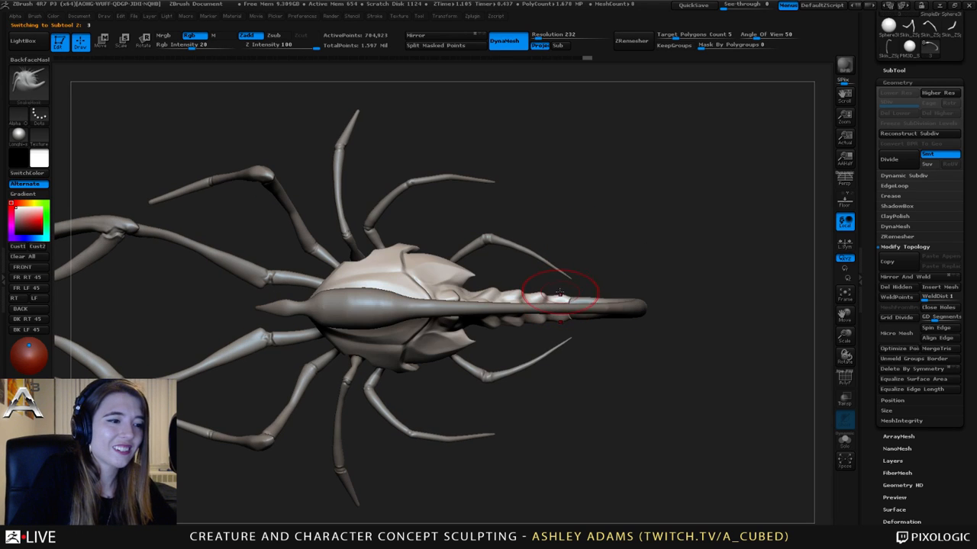
mouse_move(559, 292)
left_mouse_down()
mouse_move(571, 284)
mouse_move(581, 299)
left_mouse_up()
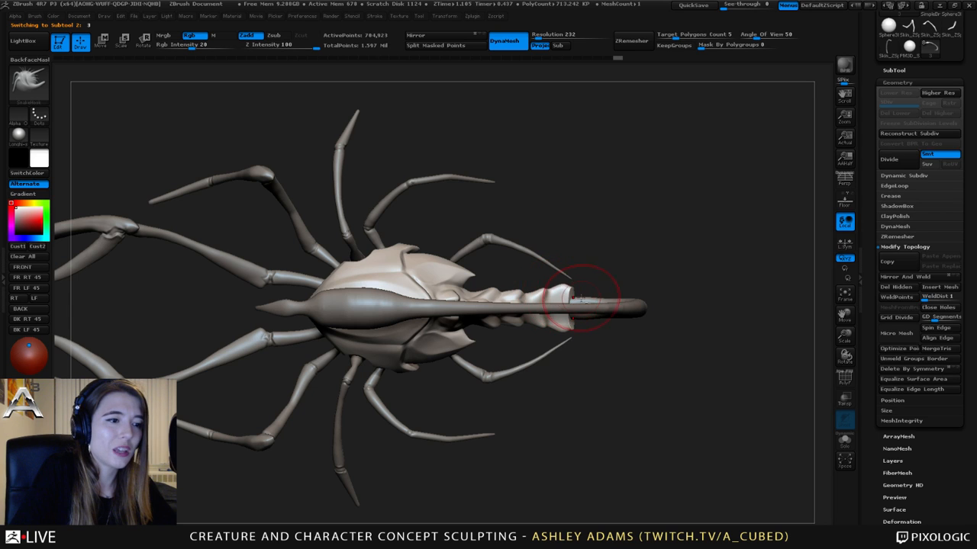
- Select the tail and widen its base to match the body's last segment with Snake Hook
left_click(582, 297, "alt")
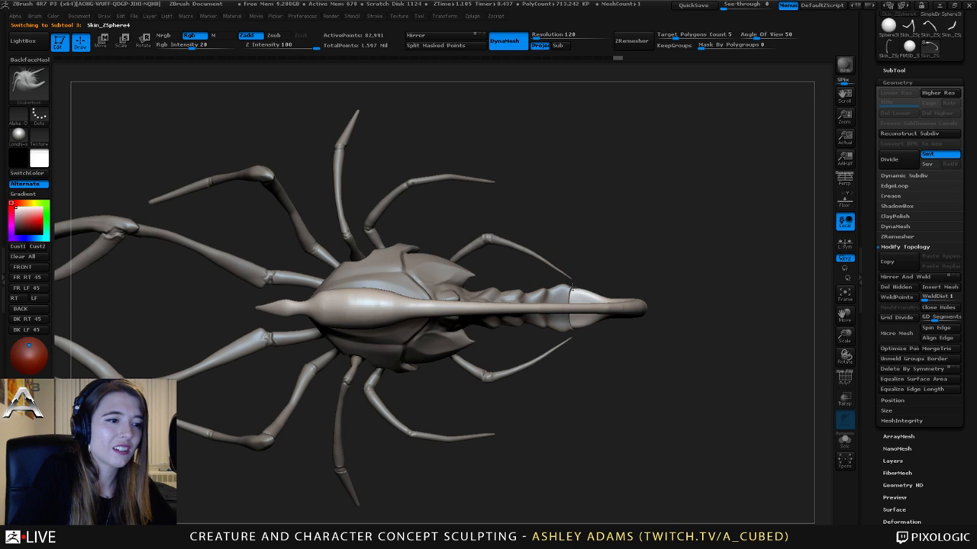
left_click_drag(608, 296, 592, 287)
key("space")
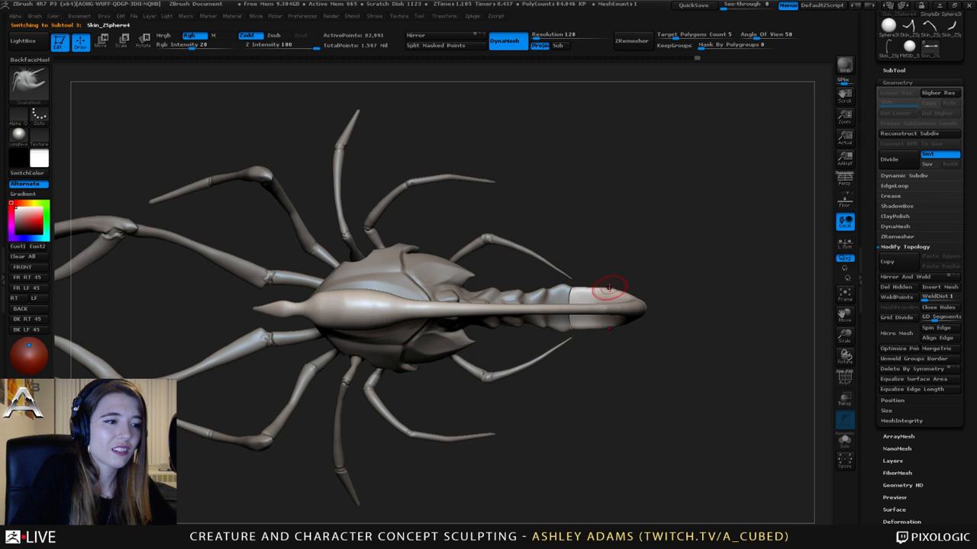
mouse_move(608, 288)
left_mouse_down()
mouse_move(625, 291)
mouse_move(599, 283)
mouse_move(602, 294)
mouse_move(541, 301)
left_mouse_up()
- Blend the widened tail base into the thin shaft as a gradual taper, using Snake Hook and Smooth
left_click(580, 301)
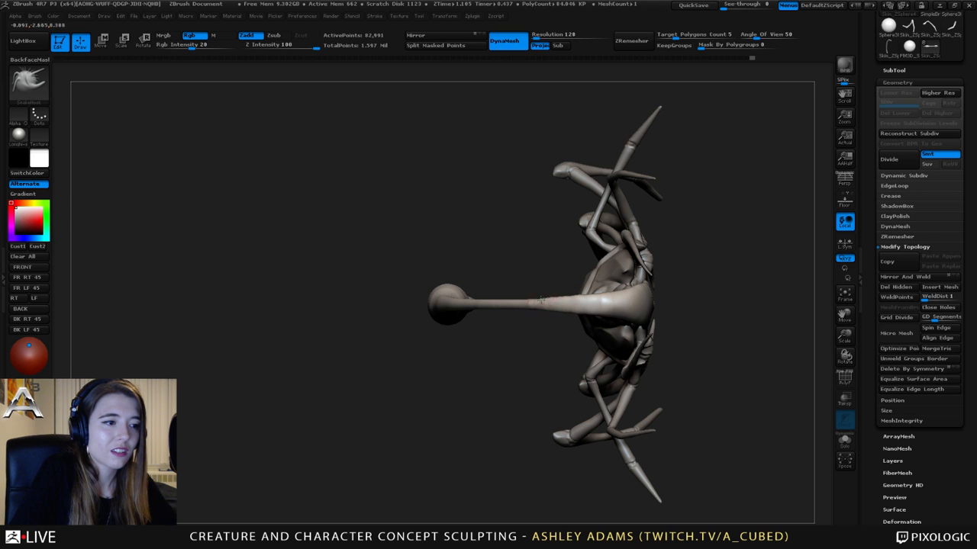
left_click_drag(603, 294, 595, 299)
key("shift")
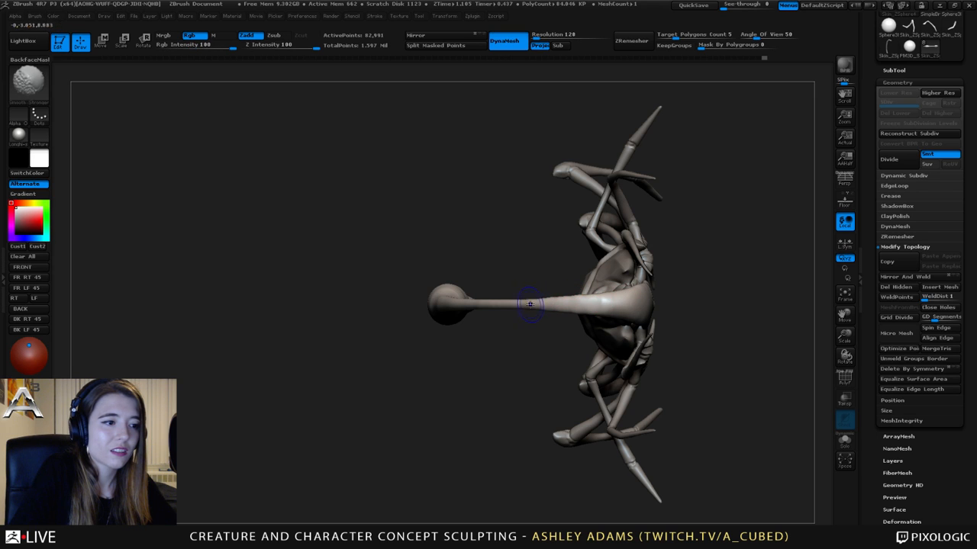
mouse_move(550, 229)
left_mouse_down()
mouse_move(587, 274)
mouse_move(617, 285)
mouse_move(617, 303)
left_mouse_up()
key("space")
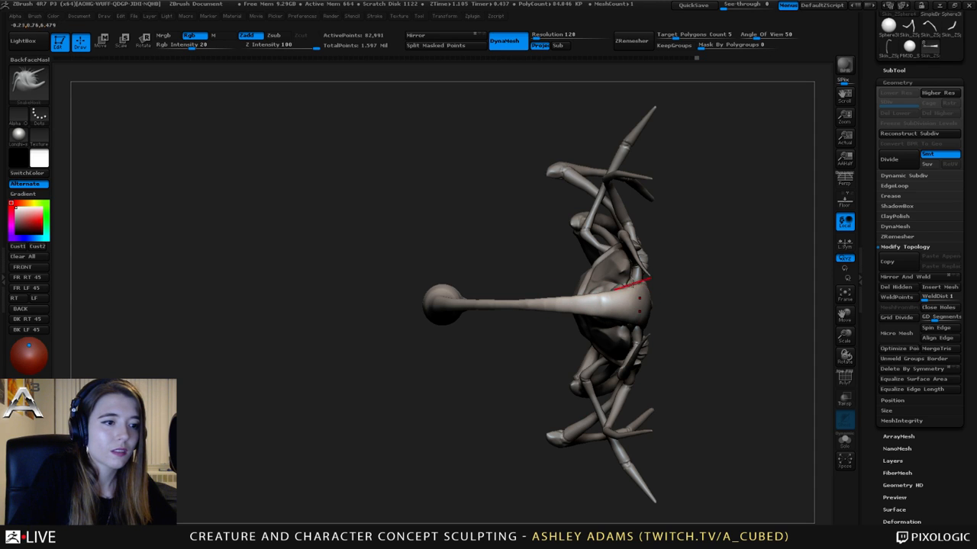
mouse_move(633, 279)
left_mouse_down()
mouse_move(628, 245)
mouse_move(632, 267)
left_mouse_up()
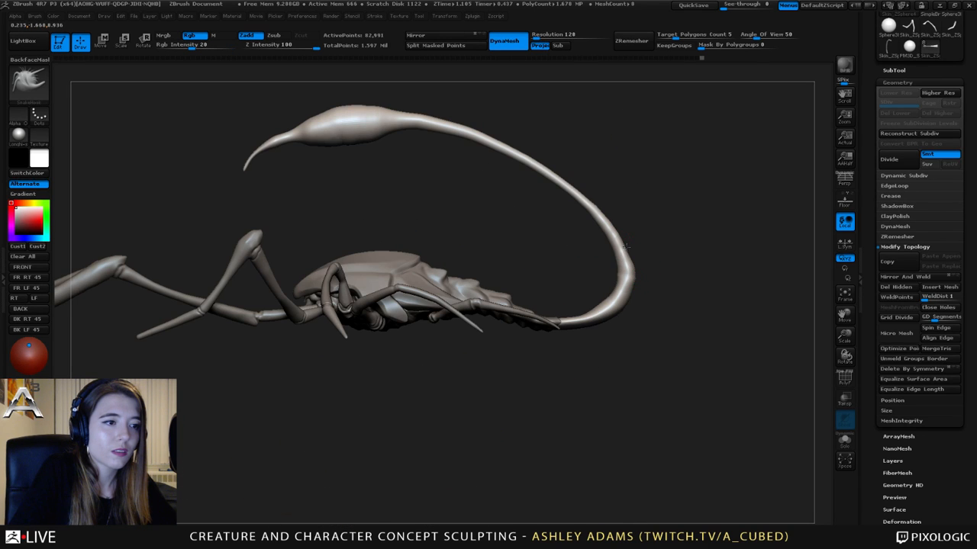
mouse_move(617, 234)
left_mouse_down("shift")
mouse_move(613, 289)
mouse_move(573, 316)
left_mouse_up("shift")
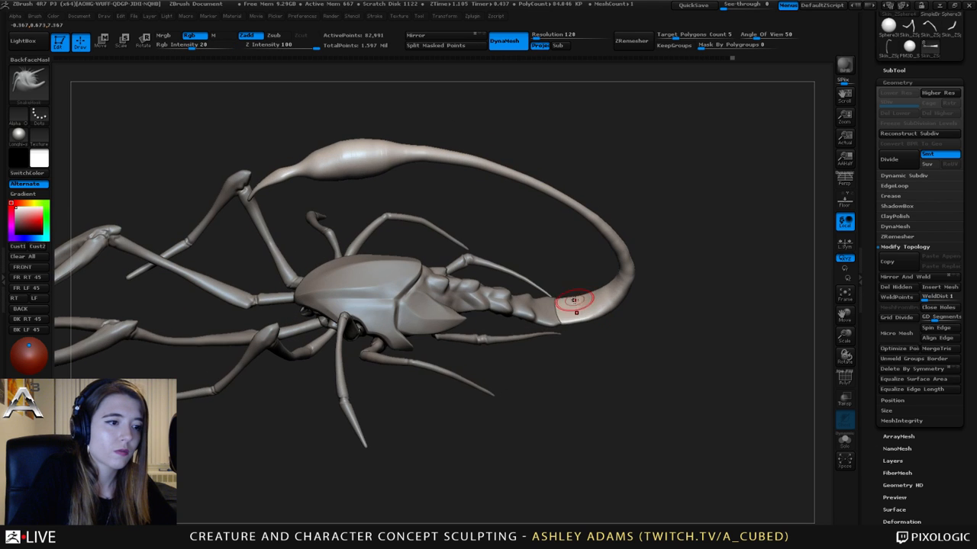
- Select the body and refine its last segment at the tail joint with the ClayBuildup and Smooth brushes
key("space")
left_click(547, 309, "alt")
key("b")
key("c")
key("b")
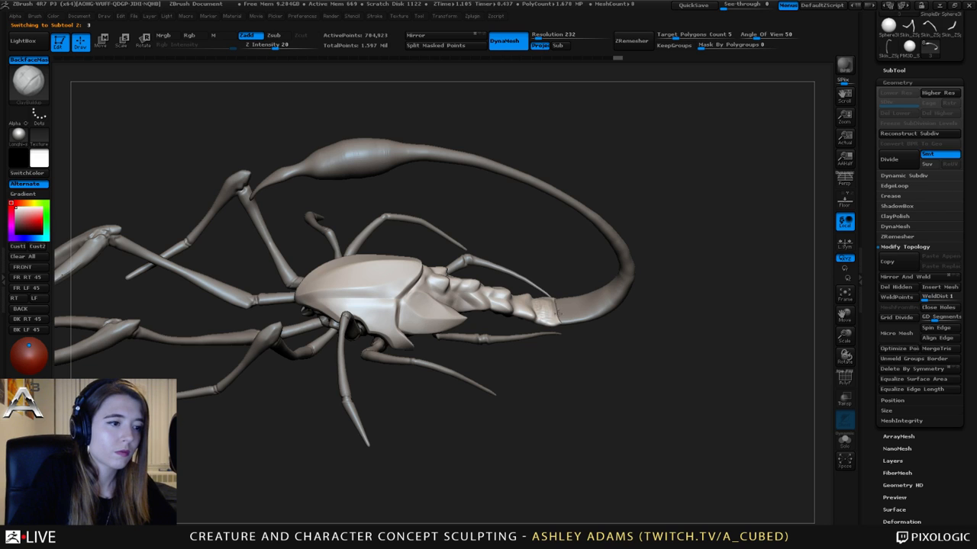
key("b")
key("s")
key("t")
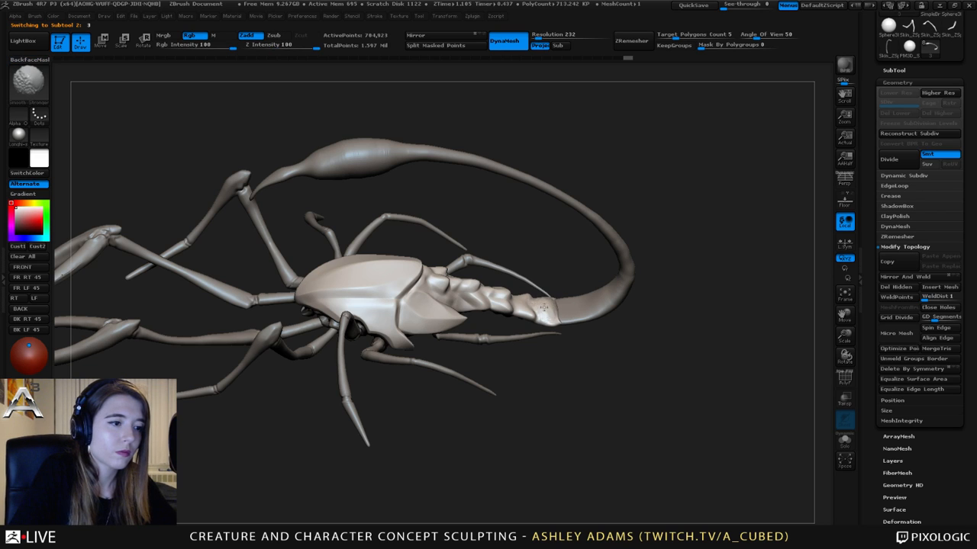
- Select the tail and try building up its base at the body joint with ClayBuildup
key("b")
key("c")
key("b")
left_click(553, 306, "alt")
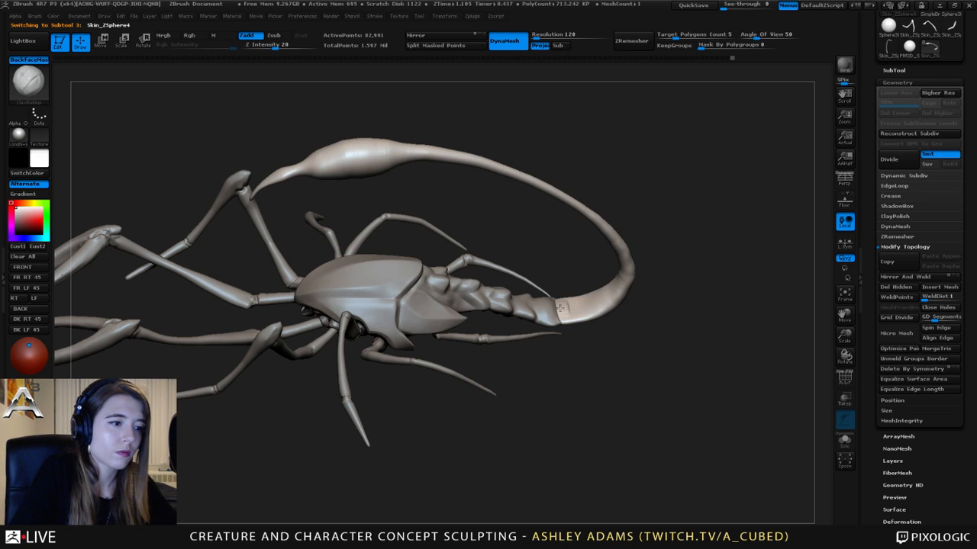
mouse_move(559, 308)
left_mouse_down()
mouse_move(616, 283)
mouse_move(557, 244)
left_mouse_up()
key("ctrl+z")
key("ctrl+z")
- Even out the taper of the lower tail from behind with the Snake Hook and Smooth brushes
key("b")
key("s")
key("t")
key("b")
key("s")
key("h")
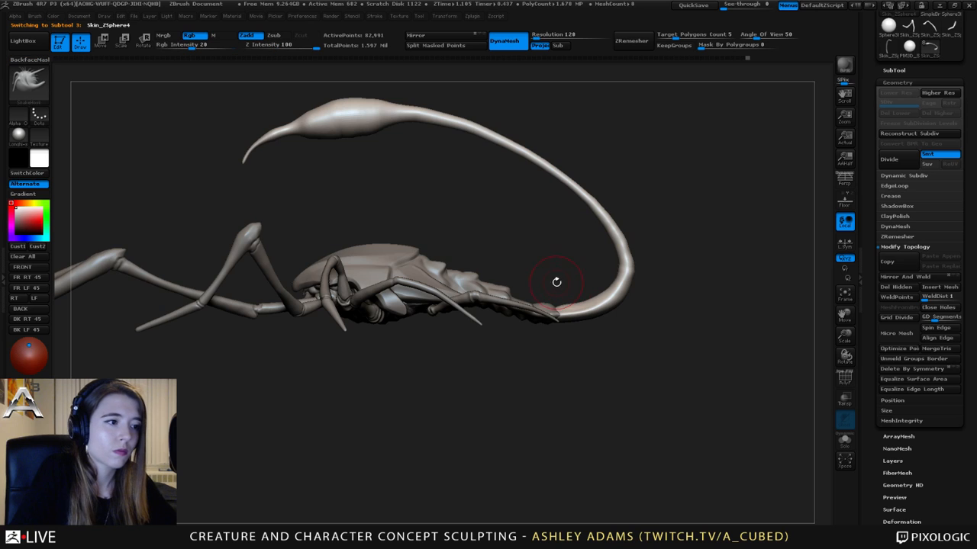
mouse_move(556, 283)
left_mouse_down()
mouse_move(540, 312)
mouse_move(465, 165)
mouse_move(635, 279)
mouse_move(620, 211)
left_mouse_up()
key("b")
key("s")
key("t")
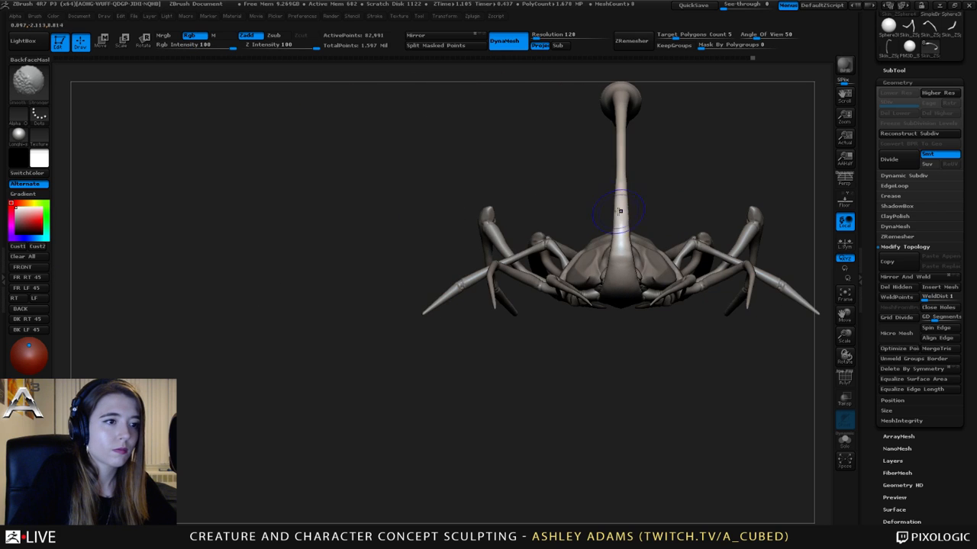
key("b")
key("s")
key("h")
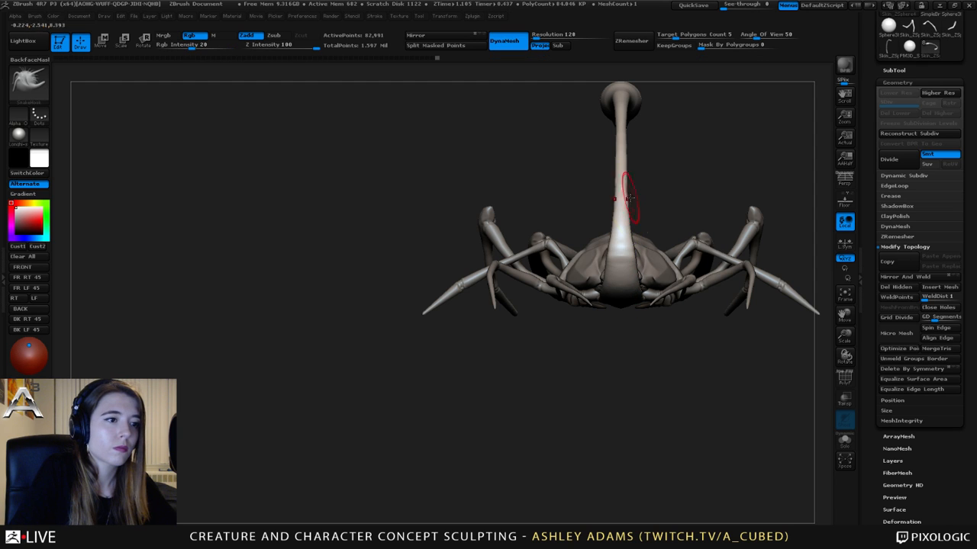
mouse_move(629, 198)
left_mouse_down("alt")
mouse_move(600, 191)
mouse_move(648, 183)
mouse_move(601, 215)
left_mouse_up("alt")
- Refine and smooth the upper curve of the tail arch in side view
key("space")
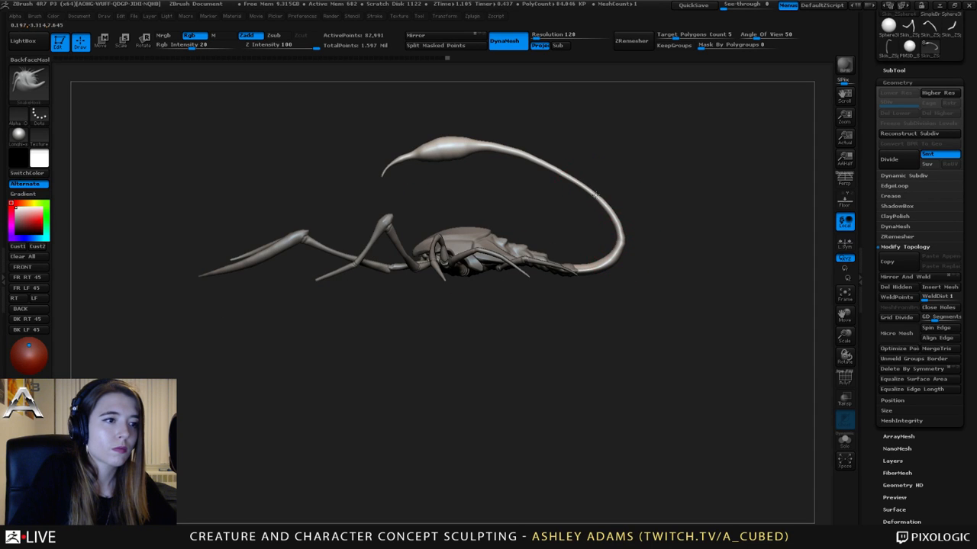
key("shift")
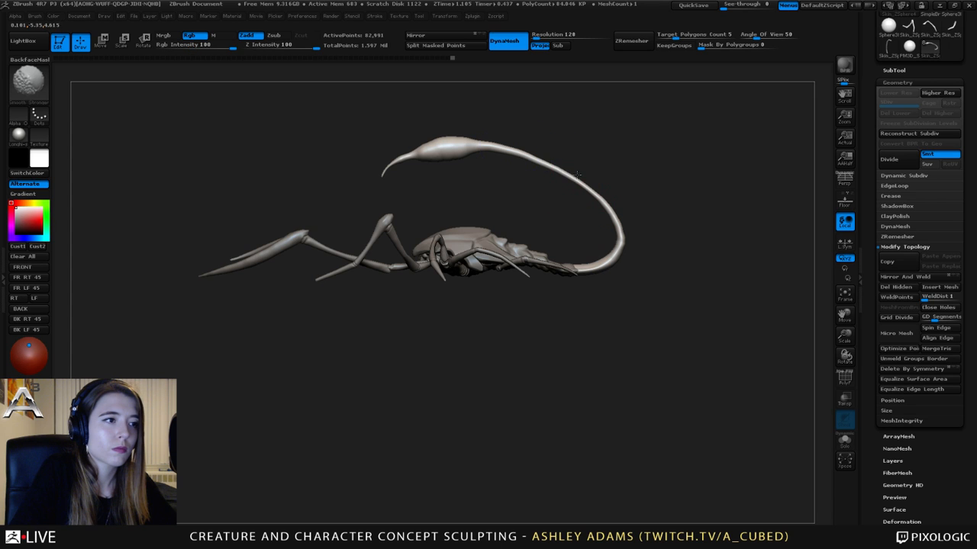
mouse_move(578, 175)
left_mouse_down("alt")
mouse_move(634, 204)
mouse_move(621, 203)
left_mouse_up("alt")
key("space")
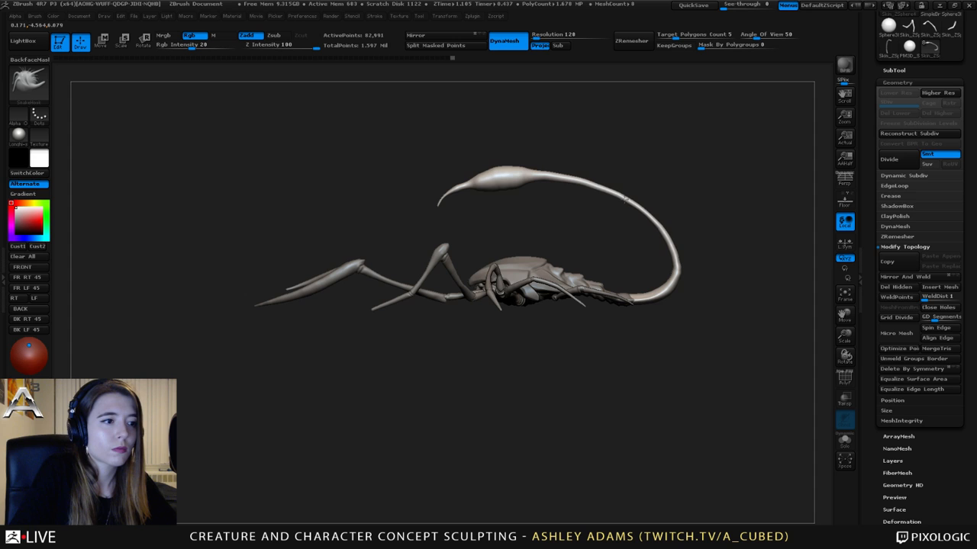
left_click_drag(504, 153, 515, 175, "alt")
- Mask the whole tail except its stinger end, using an inverted mask with a blurred edge
key("ctrl")
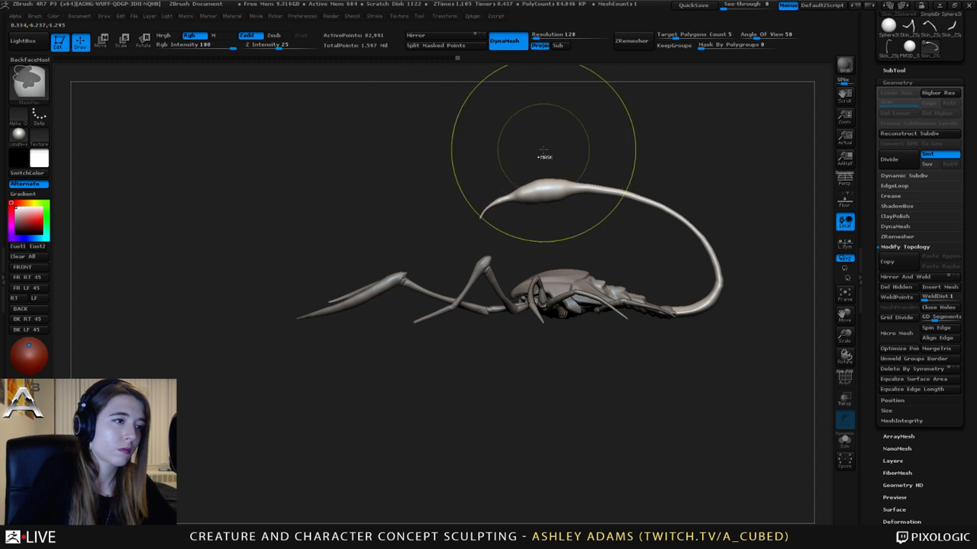
left_click_drag(399, 191, 625, 266, "ctrl")
key("ctrl+z")
left_click_drag(418, 138, 606, 240, "ctrl")
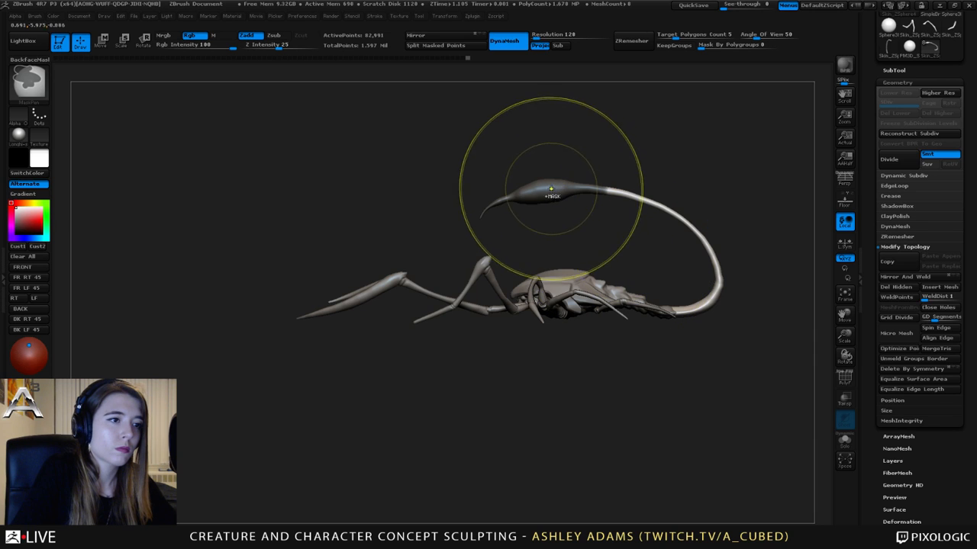
left_click(620, 224, "ctrl")
left_click(541, 191, "ctrl")
left_click(540, 187, "ctrl")
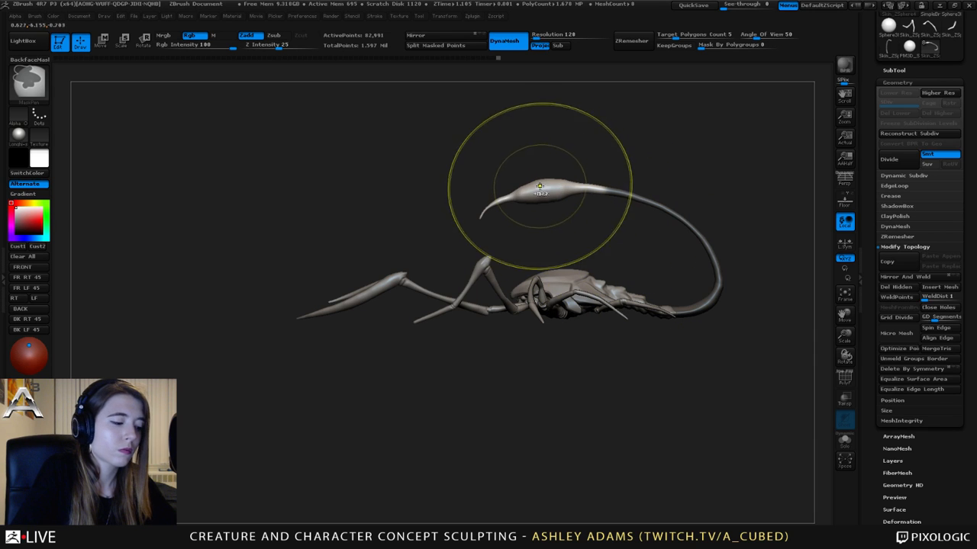
- Try to lower the unmasked stinger end with the Transpose move line
key("w")
left_click_drag(543, 195, 656, 110)
mouse_move(600, 153)
left_mouse_down()
mouse_move(598, 179)
mouse_move(593, 168)
left_mouse_up()
key("ctrl+z")
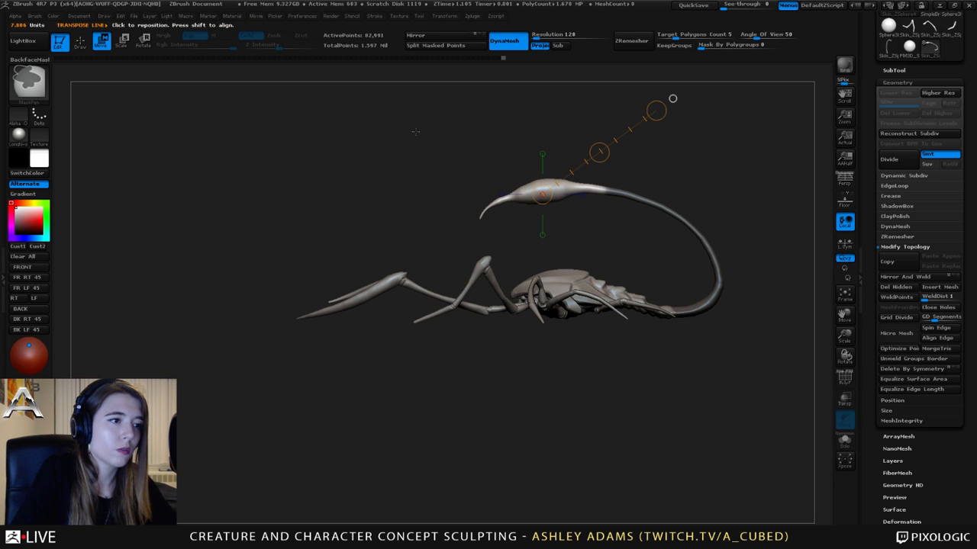
left_click_drag(416, 132, 578, 235, "ctrl")
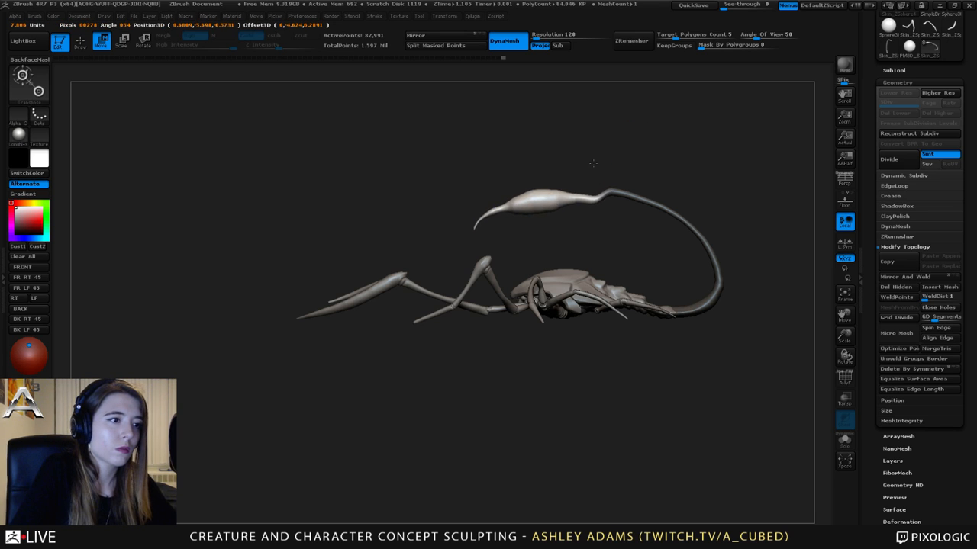
left_click_drag(595, 178, 597, 188)
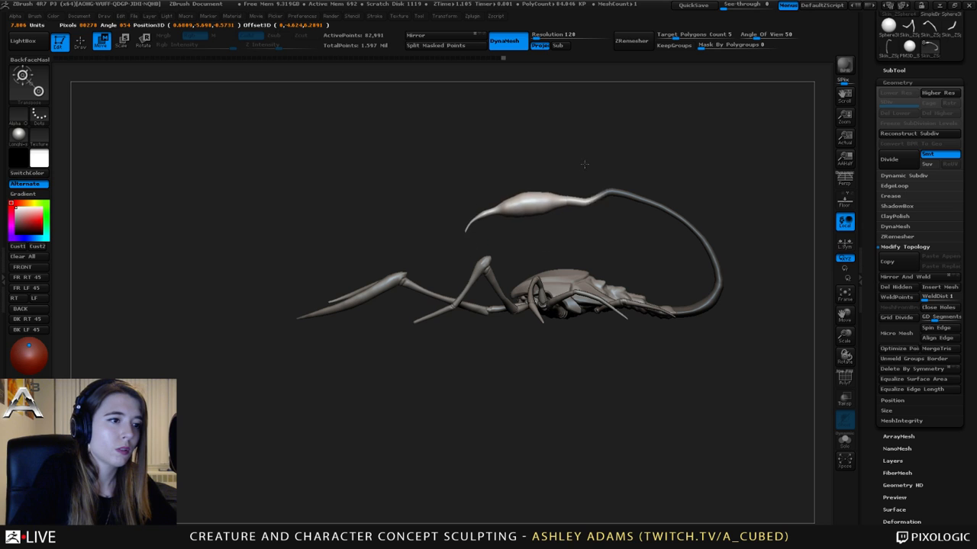
left_click_drag(583, 148, 600, 189)
key("ctrl+z")
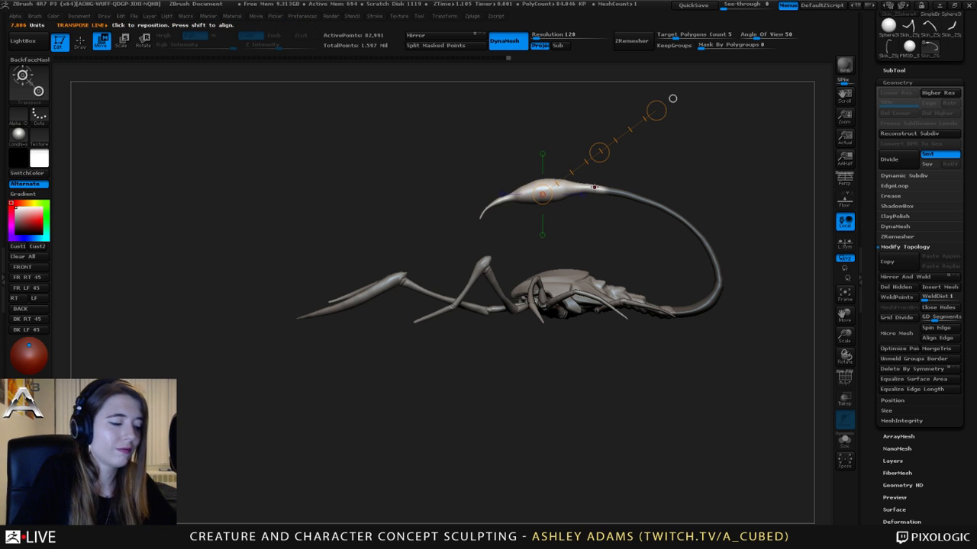
- Blur the tail mask further, angle the stinger end downward with Transpose rotate, and reposition it with Transpose move
key("q")
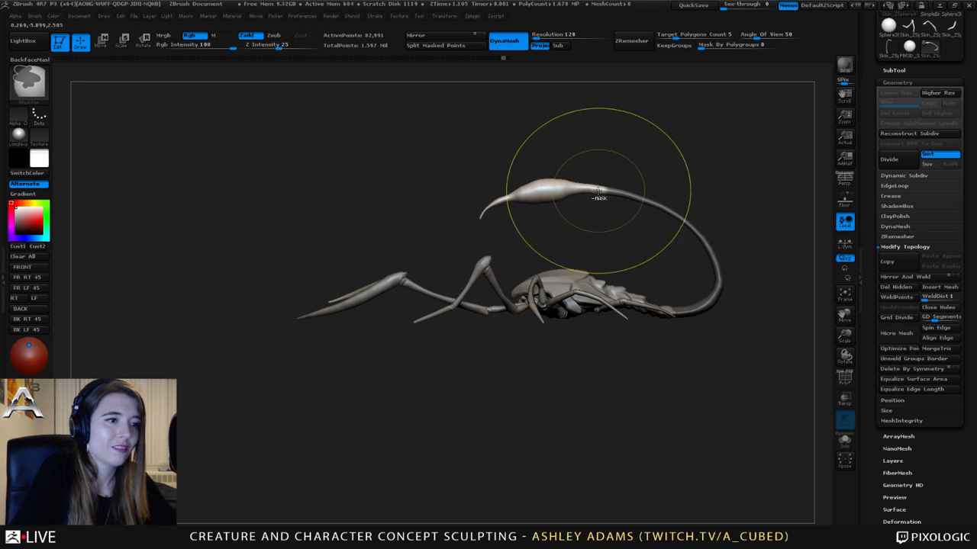
left_click(589, 188, "ctrl")
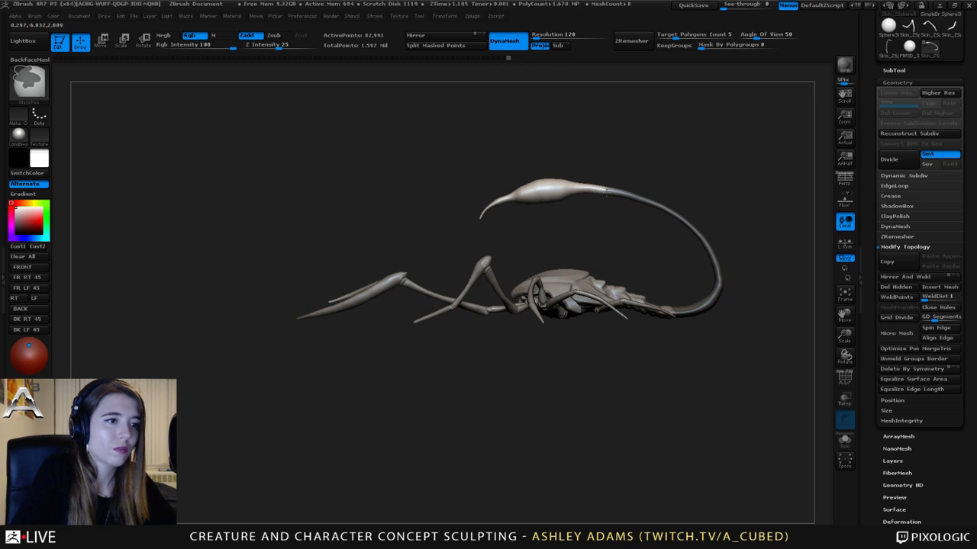
left_click(598, 190, "ctrl")
key("r")
mouse_move(650, 201)
left_mouse_down("shift")
mouse_move(484, 201)
mouse_move(461, 236)
left_mouse_up("shift")
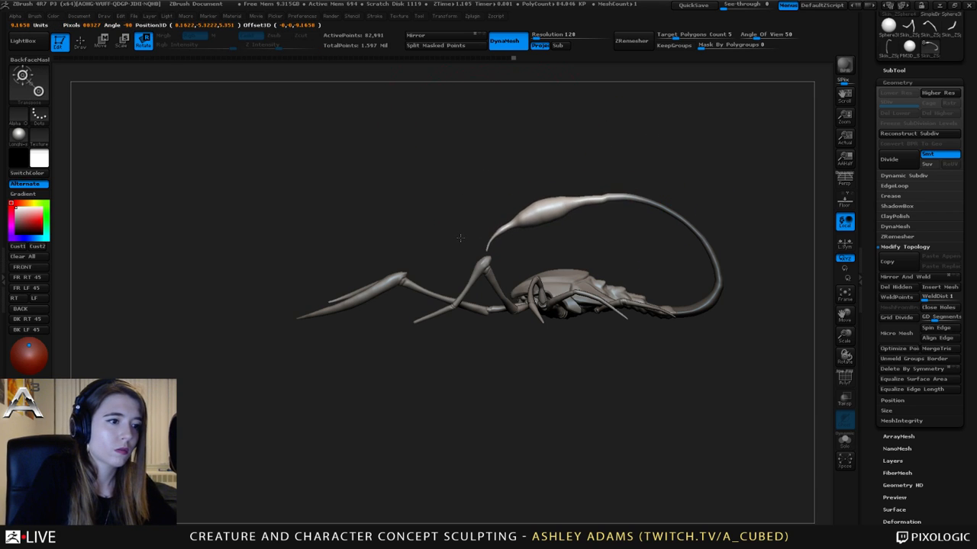
key("w")
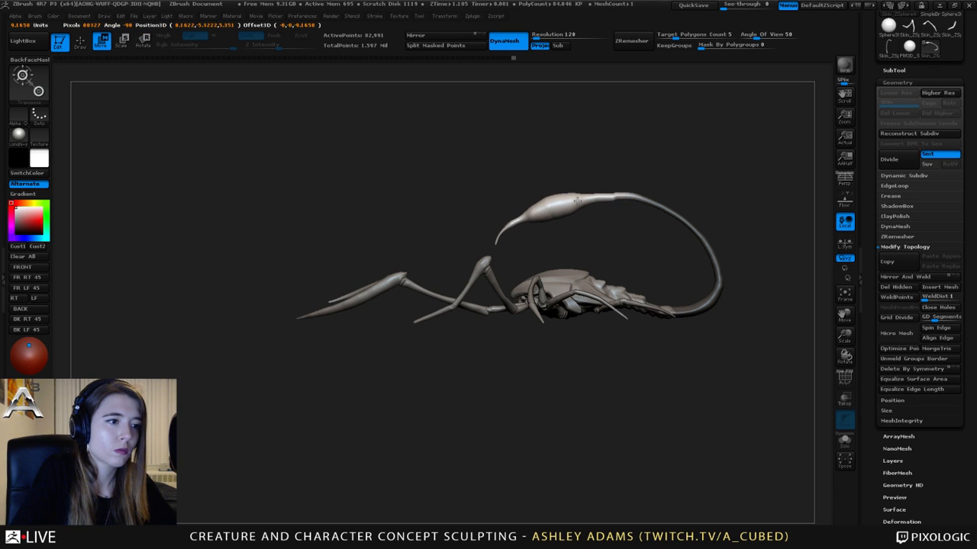
key("q")
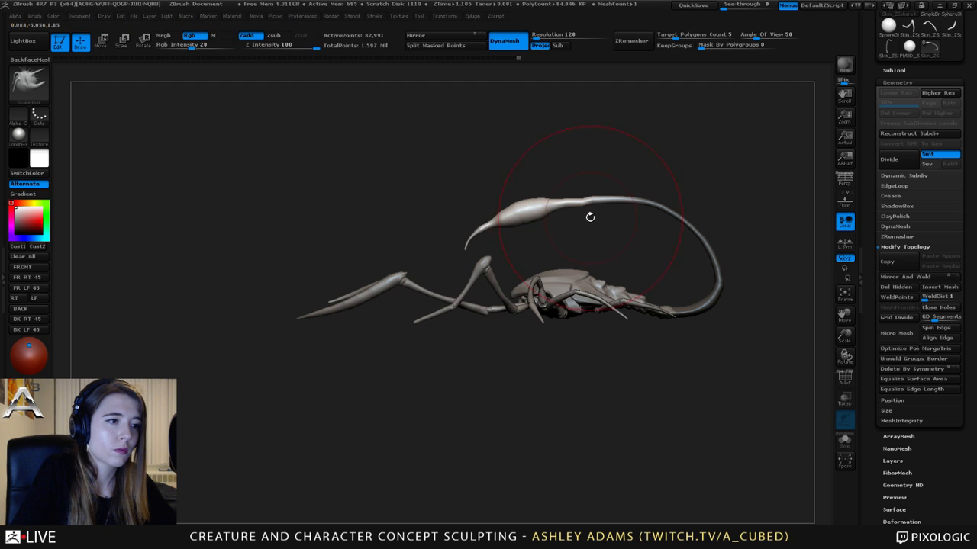
- Clear the mask and blend the neck between the stinger bulb and the tail arch with the Snake Hook and Smooth brushes
key("space")
key("ctrl")
key("space")
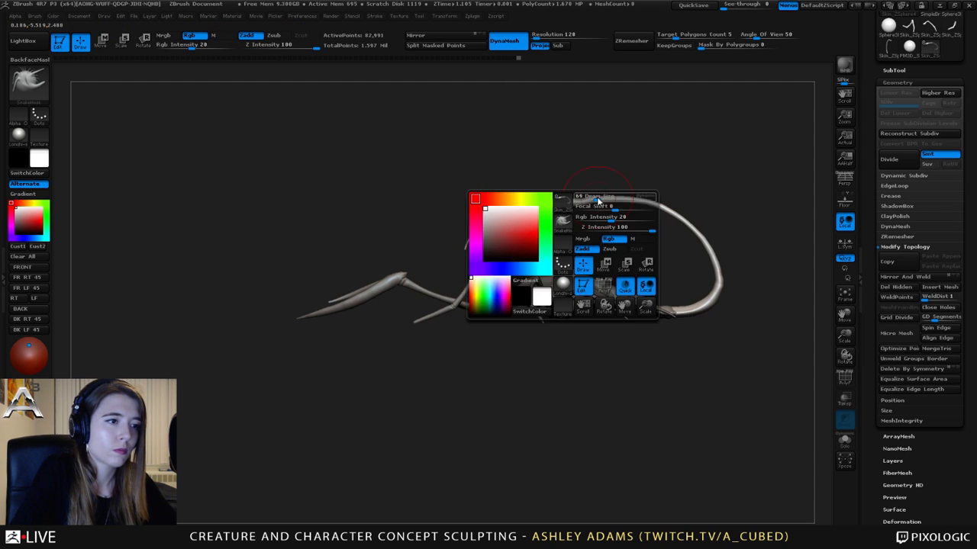
key("b")
key("s")
key("h")
left_click_drag(590, 196, 610, 197)
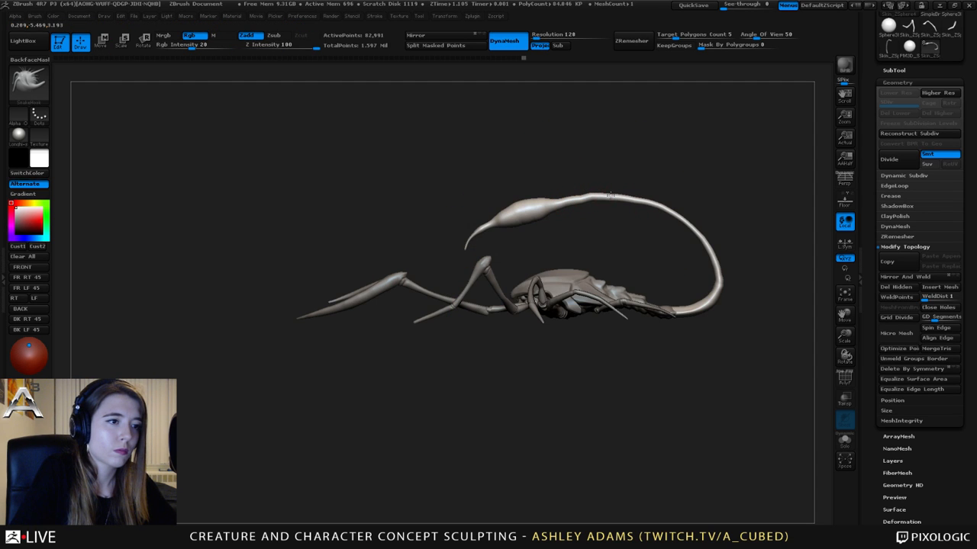
key("shift")
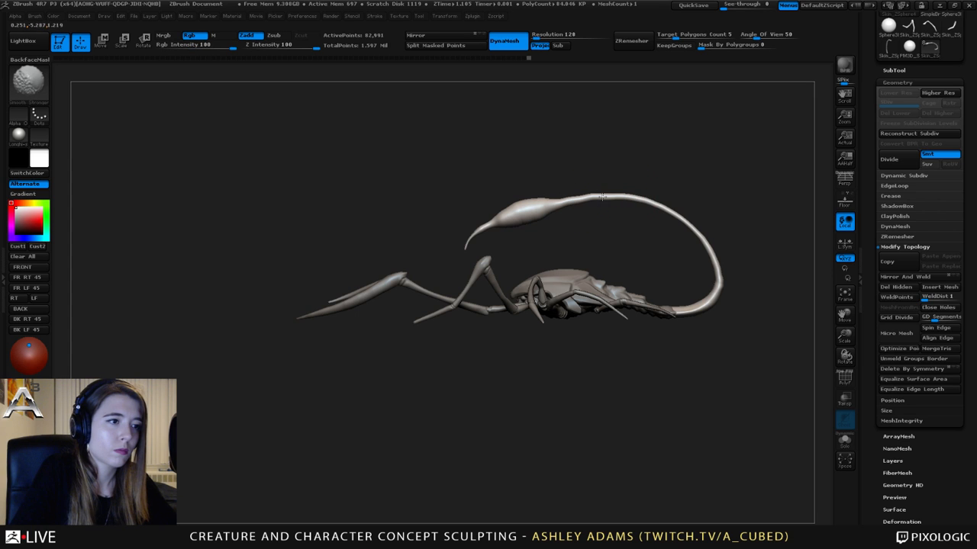
mouse_move(623, 198)
left_mouse_down("shift")
mouse_move(553, 186)
mouse_move(517, 213)
mouse_move(614, 214)
left_mouse_up("shift")
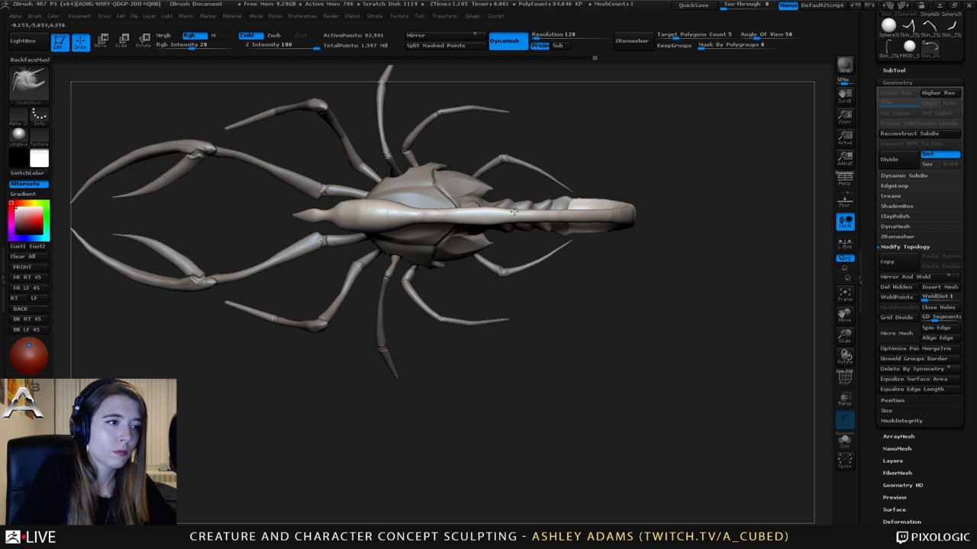
- Even out the width of the upper tail behind the stinger bulb from above with the Snake Hook brush
left_click_drag(516, 214, 416, 214)
mouse_move(538, 213)
left_mouse_down()
mouse_move(584, 212)
mouse_move(501, 168)
mouse_move(506, 119)
mouse_move(530, 145)
mouse_move(569, 148)
mouse_move(524, 218)
mouse_move(527, 206)
mouse_move(530, 268)
mouse_move(497, 251)
mouse_move(525, 246)
left_mouse_up()
mouse_move(436, 219)
left_mouse_down()
mouse_move(492, 288)
mouse_move(502, 284)
mouse_move(489, 306)
mouse_move(439, 283)
mouse_move(446, 292)
left_mouse_up()
mouse_move(453, 291)
right_mouse_down("alt")
mouse_move(558, 293)
mouse_move(564, 215)
right_mouse_up("alt")
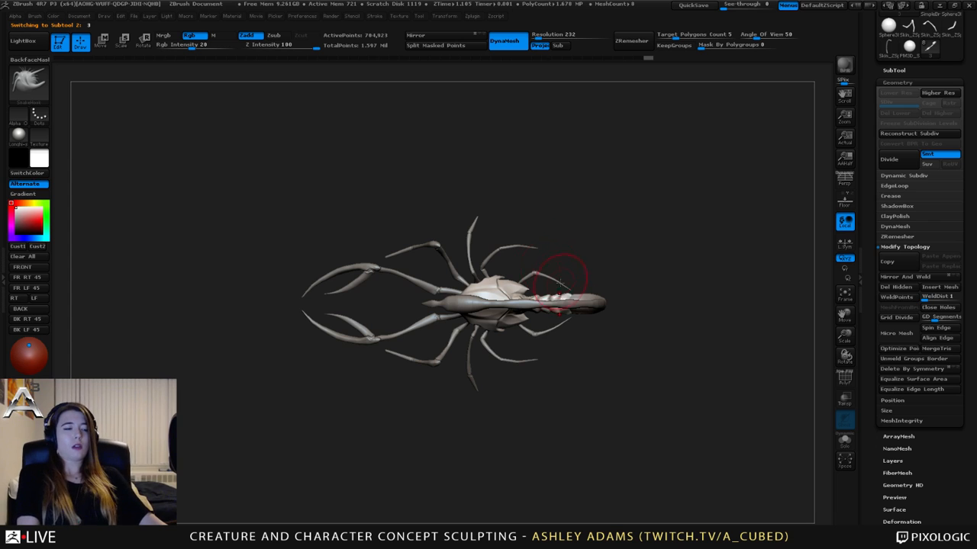
- Reselect the tail and thicken its arch from the stinger bulb down to the rear curve with the Inflate brush
mouse_move(539, 300)
right_mouse_down()
mouse_move(563, 253)
mouse_move(523, 212)
mouse_move(474, 204)
right_mouse_up()
left_click(536, 180, "alt")
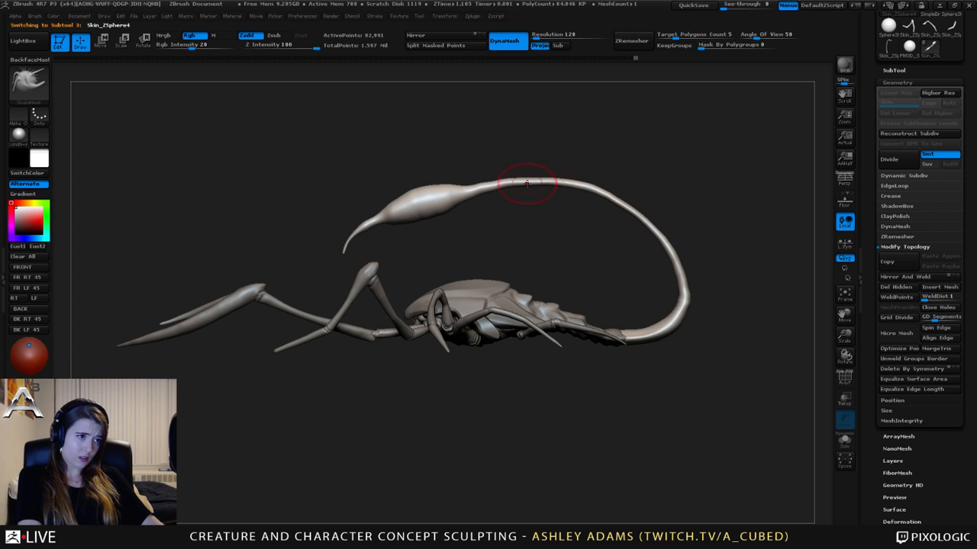
key("b")
key("i")
key("n")
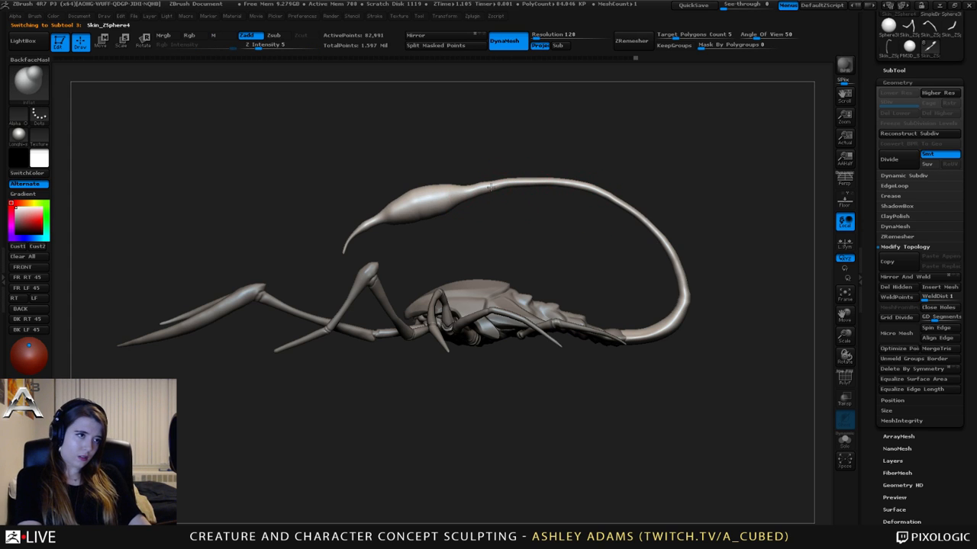
mouse_move(447, 198)
left_mouse_down()
mouse_move(592, 189)
mouse_move(652, 229)
left_mouse_up()
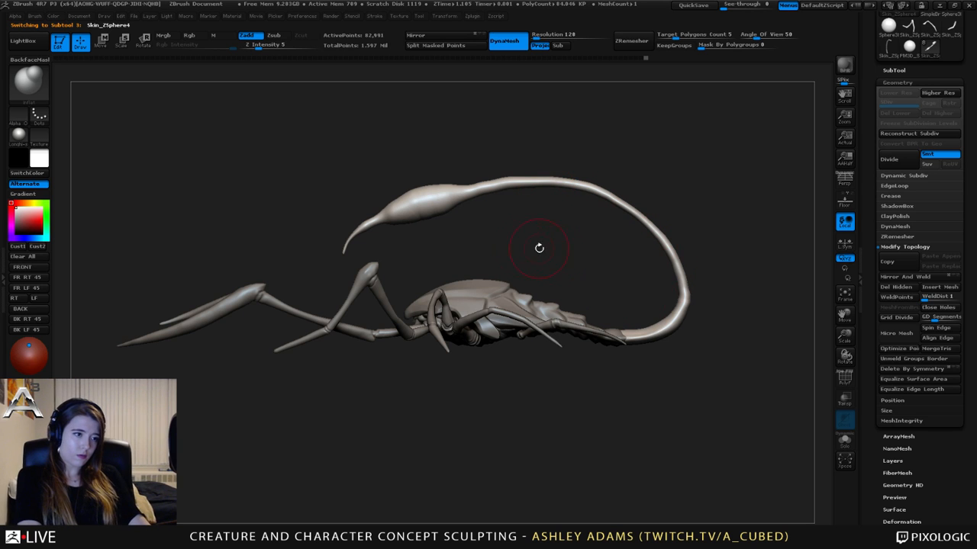
mouse_move(540, 248)
right_mouse_down("alt")
mouse_move(575, 253)
mouse_move(505, 192)
mouse_move(665, 212)
right_mouse_up("alt")
key("space")
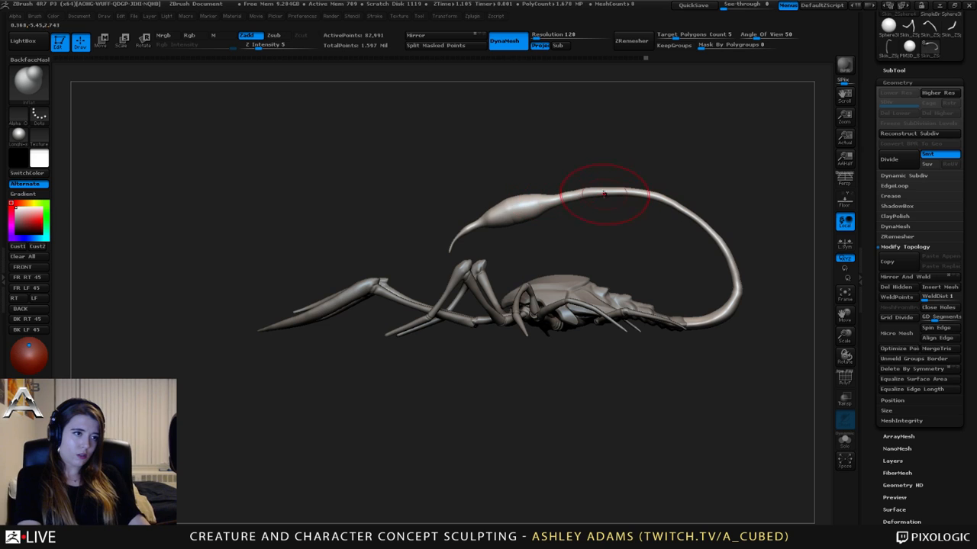
mouse_move(574, 194)
left_mouse_down()
mouse_move(661, 200)
mouse_move(721, 240)
mouse_move(739, 293)
mouse_move(686, 295)
left_mouse_up()
right_click_drag(687, 294, 623, 238, "ctrl")
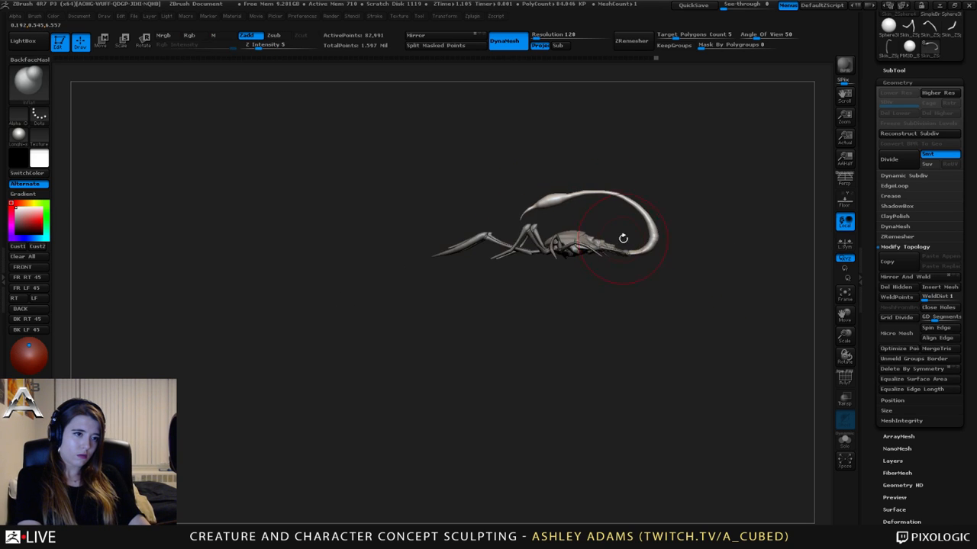
right_click_drag(584, 167, 522, 134, "ctrl")
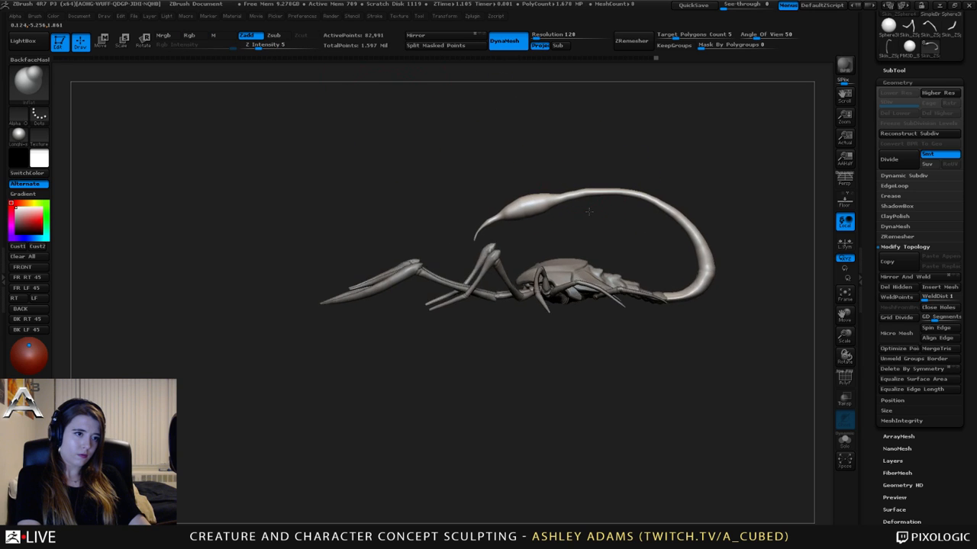
- Refine the middle of the tail's outline from above and behind with the Snake Hook and Smooth brushes
mouse_move(588, 212)
left_mouse_down()
mouse_move(505, 214)
mouse_move(566, 204)
mouse_move(571, 215)
mouse_move(555, 217)
left_mouse_up()
key("space")
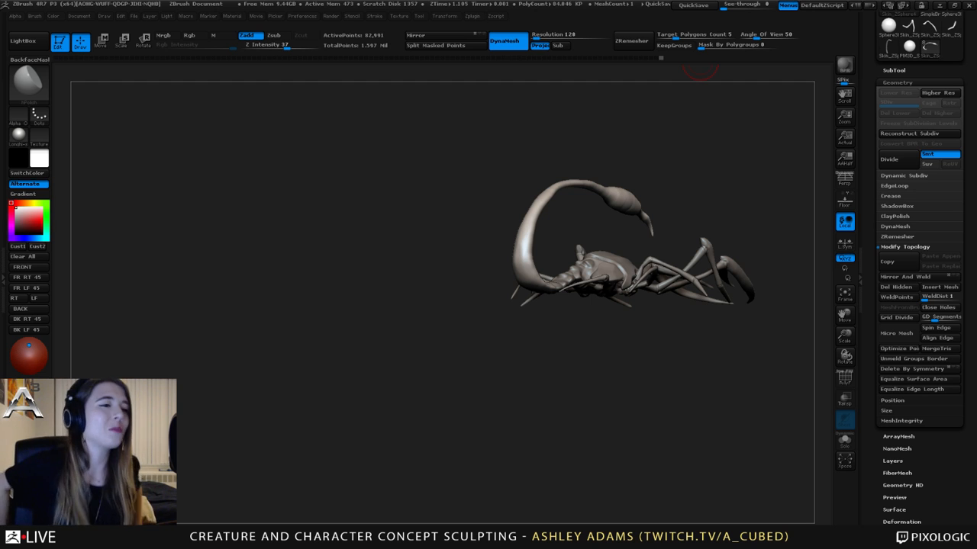
mouse_move(699, 67)
left_mouse_down()
mouse_move(563, 228)
mouse_move(568, 214)
mouse_move(592, 209)
mouse_move(551, 188)
left_mouse_up()
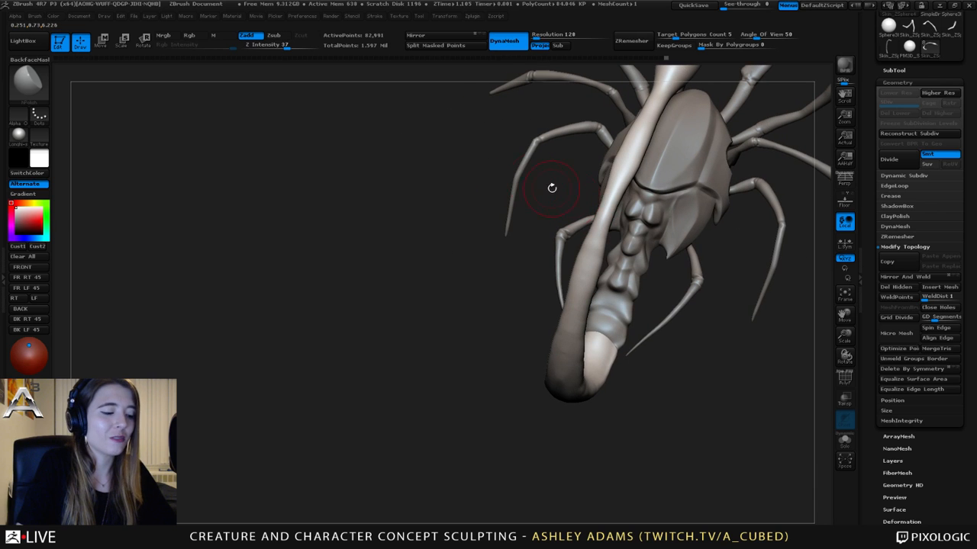
key("b")
key("s")
key("h")
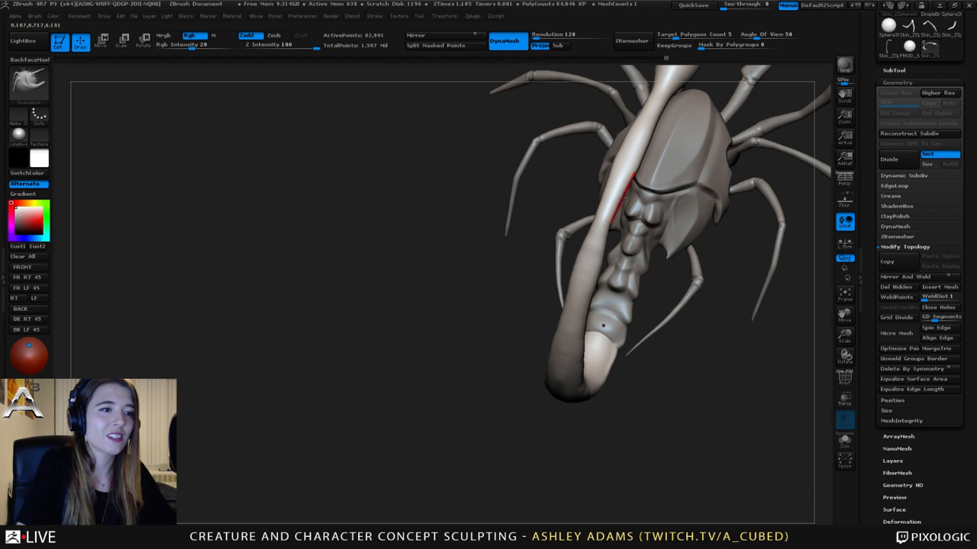
mouse_move(603, 220)
left_mouse_down()
mouse_move(659, 183)
mouse_move(584, 177)
left_mouse_up()
key("shift")
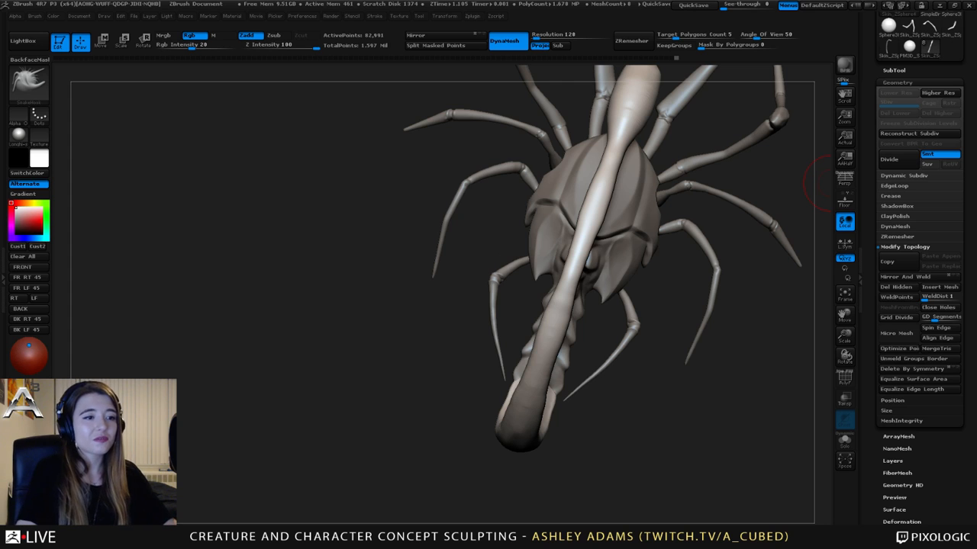
- Smooth the rear of the tail arch in side view and reshape its curve with a larger Snake Hook brush
mouse_move(587, 293)
left_mouse_down()
mouse_move(573, 242)
mouse_move(595, 299)
mouse_move(501, 257)
left_mouse_up()
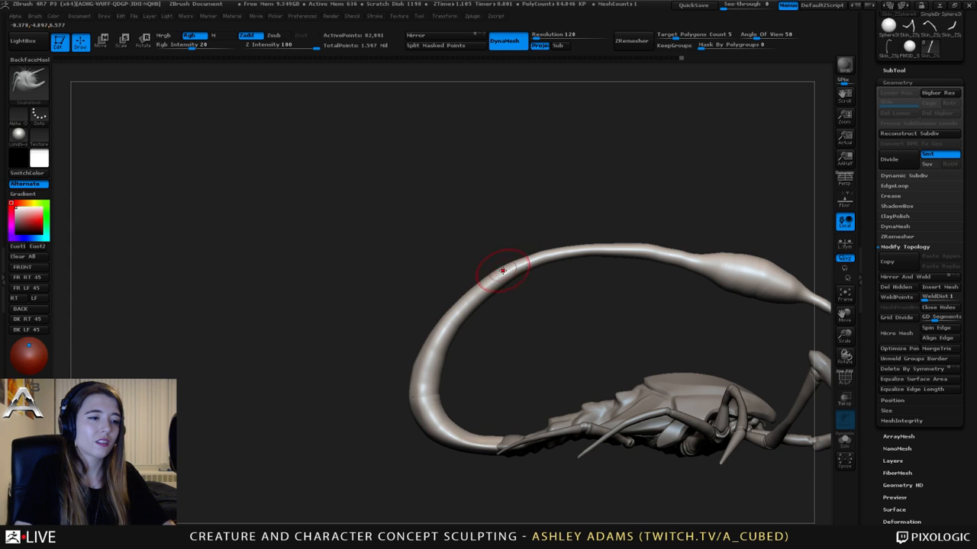
mouse_move(525, 261)
left_mouse_down("shift")
mouse_move(457, 313)
mouse_move(522, 260)
mouse_move(580, 252)
mouse_move(492, 282)
left_mouse_up("shift")
key("space")
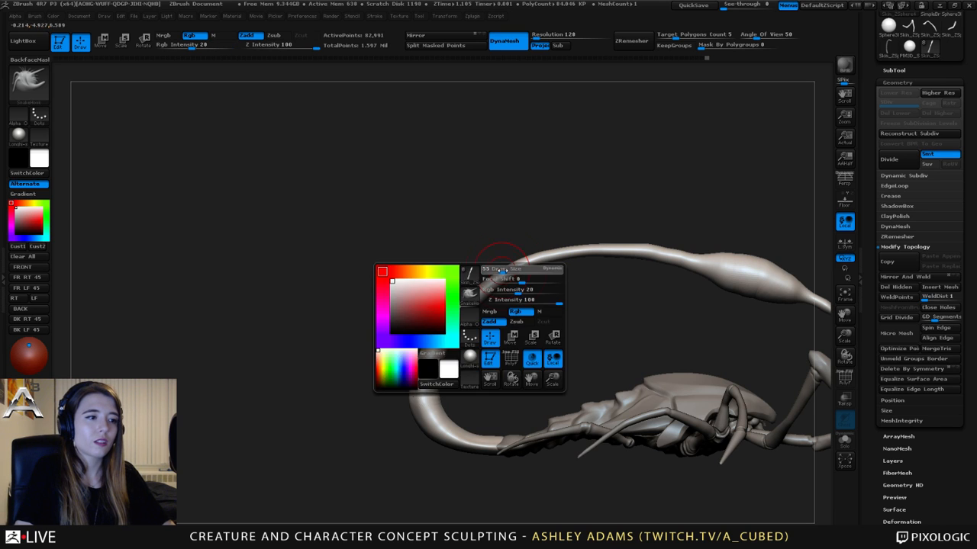
left_click_drag(459, 307, 511, 267)
mouse_move(436, 329)
left_mouse_down()
mouse_move(414, 382)
mouse_move(517, 251)
left_mouse_up()
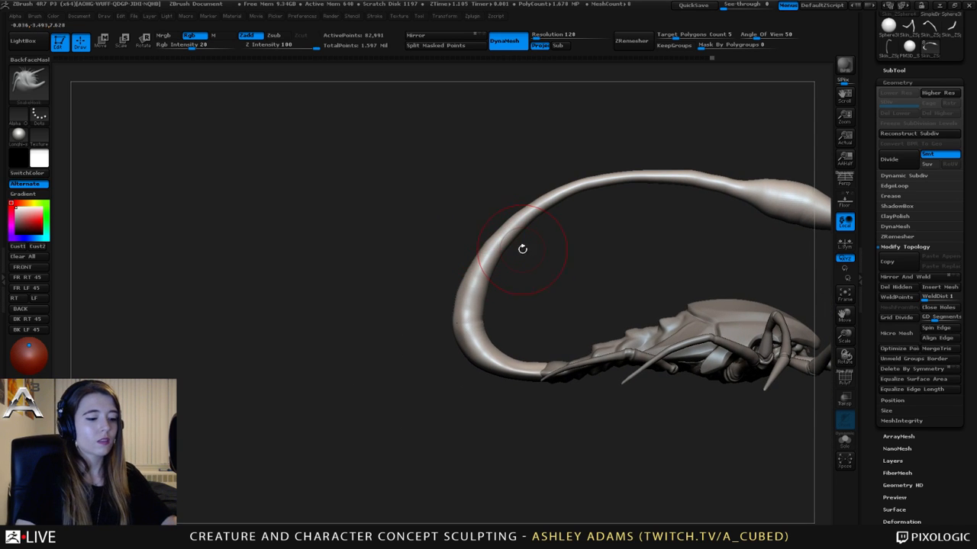
- Sharpen a ridge along the side of the tail's lower rear curve with the Pinch brush
key("b")
key("p")
key("i")
key("space")
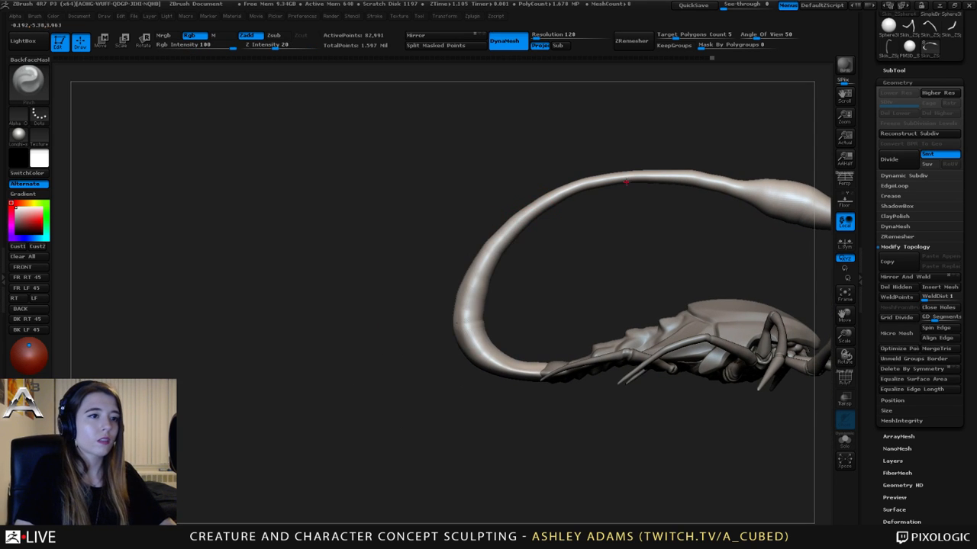
right_click(739, 186)
mouse_move(743, 187)
right_mouse_down()
mouse_move(723, 183)
mouse_move(734, 186)
right_mouse_up()
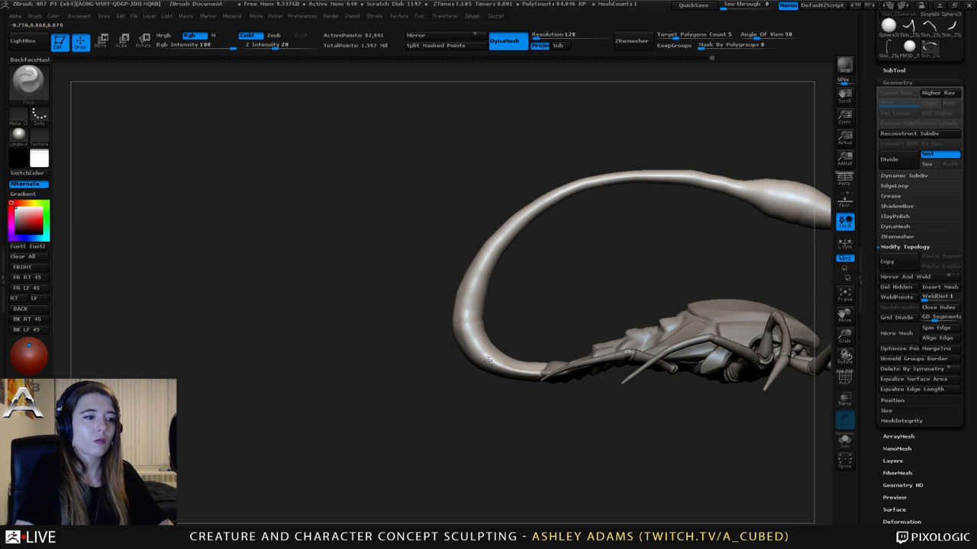
mouse_move(505, 372)
left_mouse_down()
mouse_move(464, 321)
mouse_move(483, 261)
mouse_move(462, 321)
mouse_move(458, 290)
mouse_move(506, 370)
mouse_move(476, 348)
mouse_move(523, 369)
mouse_move(466, 328)
left_mouse_up()
mouse_move(467, 294)
left_mouse_down()
mouse_move(521, 220)
mouse_move(492, 251)
left_mouse_up()
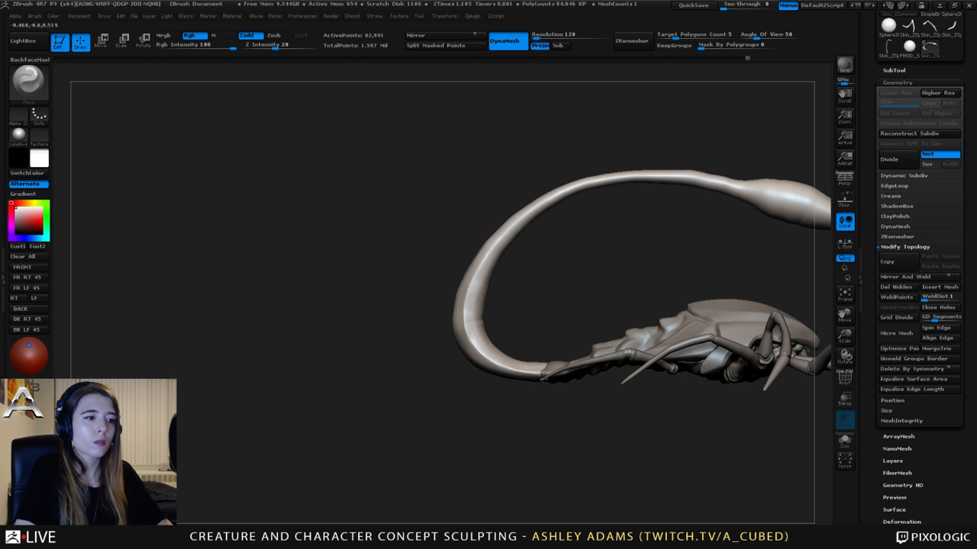
mouse_move(463, 327)
left_mouse_down()
mouse_move(493, 334)
mouse_move(478, 368)
mouse_move(493, 339)
mouse_move(517, 325)
mouse_move(488, 301)
left_mouse_up()
- Pinch the tail's upper arch on its opposite side, starting at the stinger bulb, and smooth the rear curve
key("b")
key("p")
key("i")
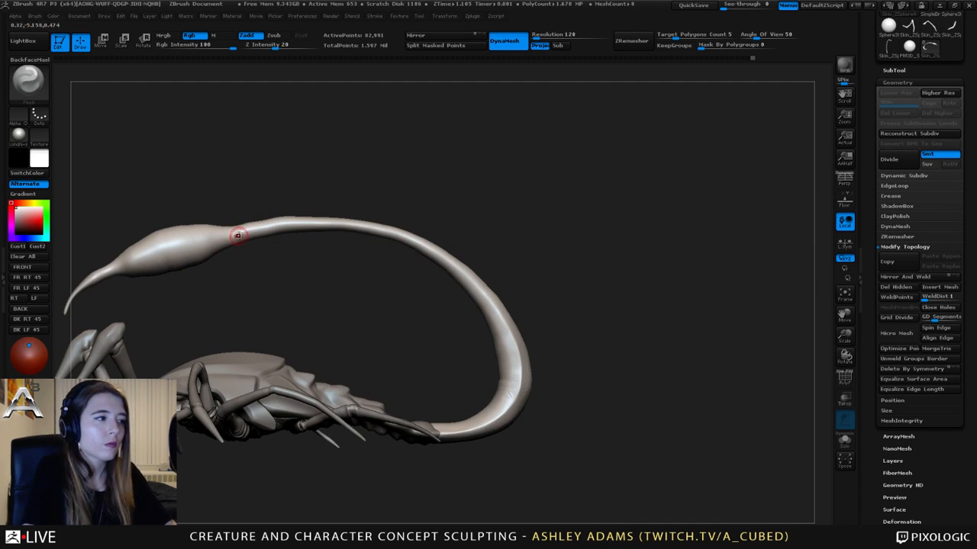
mouse_move(243, 229)
left_mouse_down()
mouse_move(380, 229)
mouse_move(453, 268)
left_mouse_up()
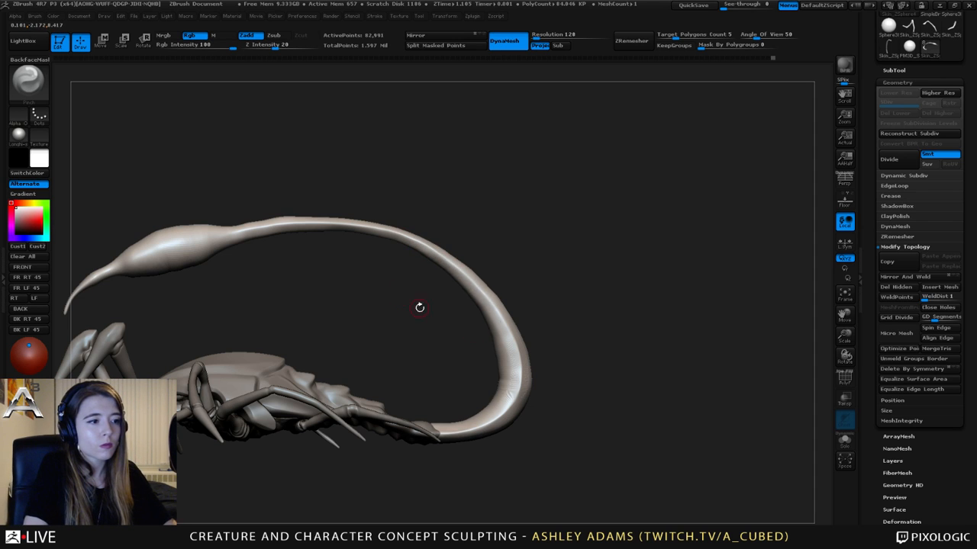
left_click_drag(419, 307, 593, 270, "shift")
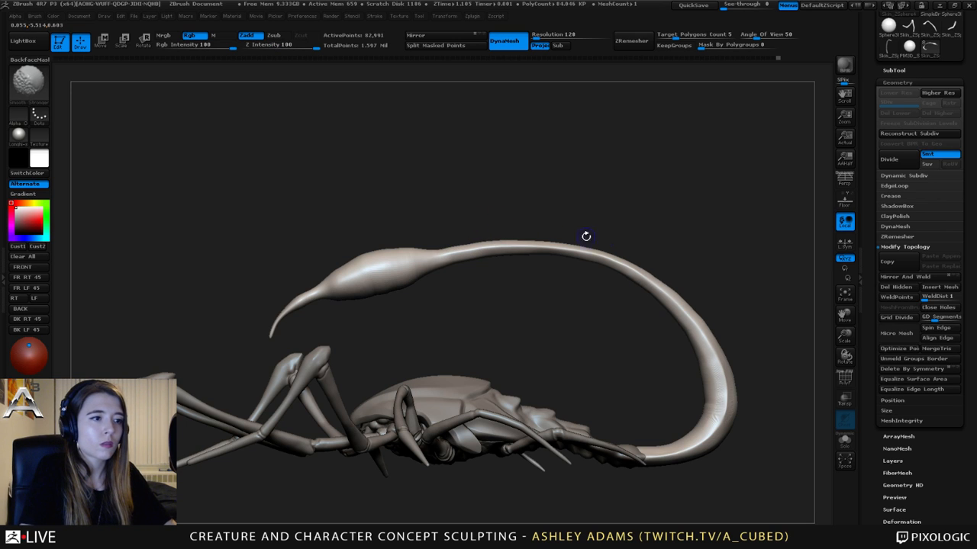
left_click_drag(585, 236, 537, 206, "alt")
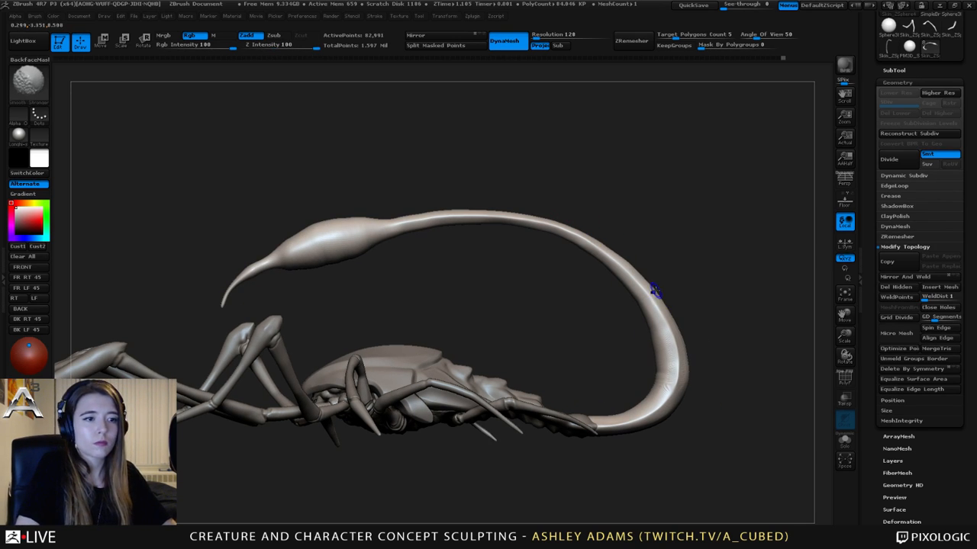
left_click_drag(676, 316, 530, 159)
key("space")
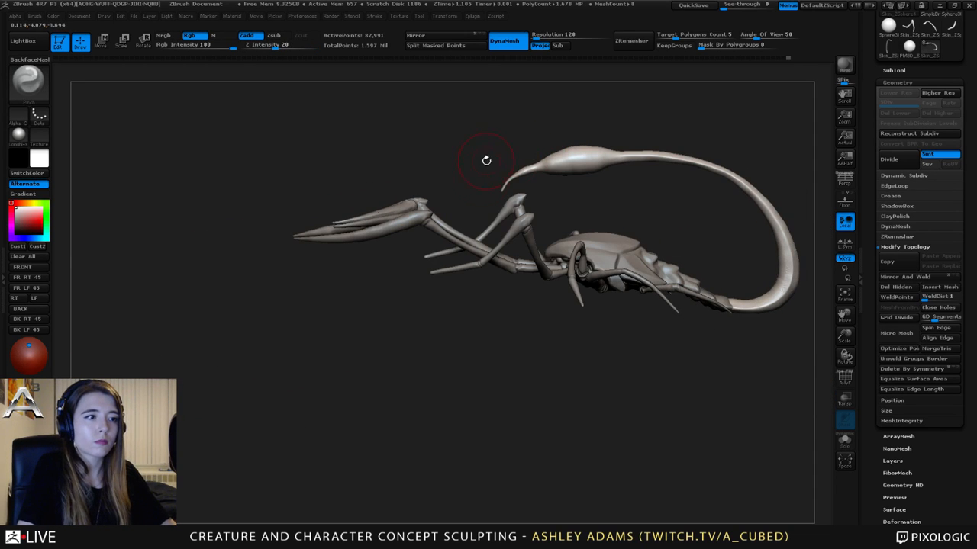
- Smooth the thin stinger tip in side view and hook it further downward with the Snake Hook brush
key("shift")
left_click_drag(514, 177, 506, 203, "shift")
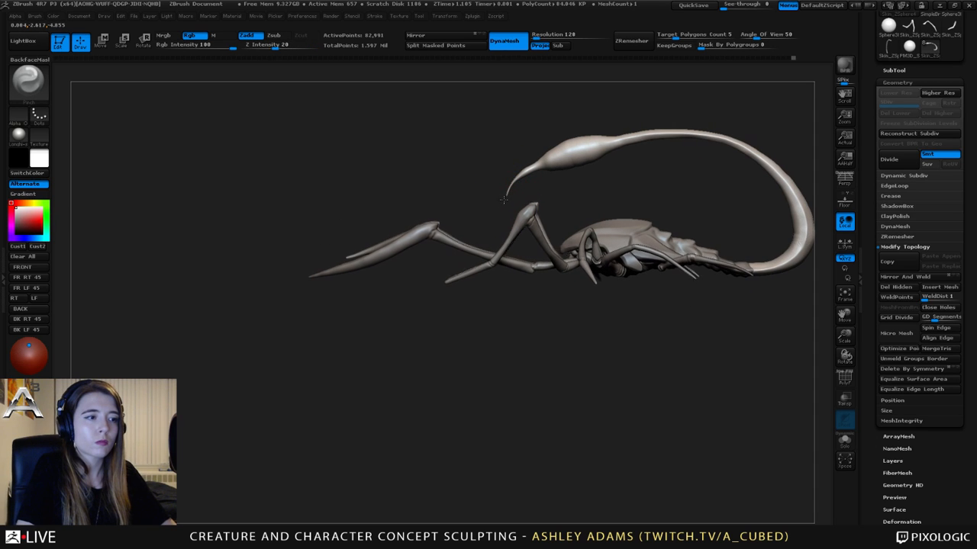
key("shift")
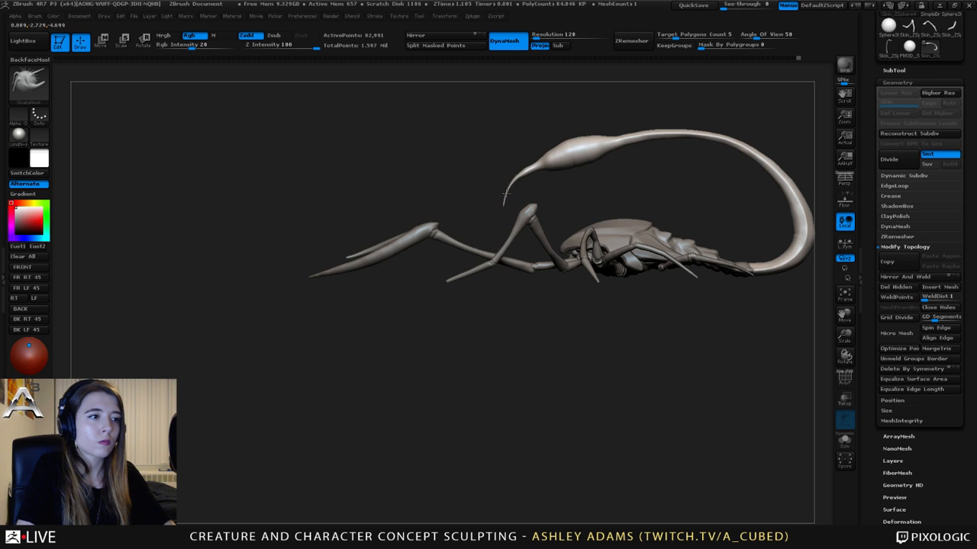
key("shift")
left_click_drag(507, 191, 463, 198, "alt")
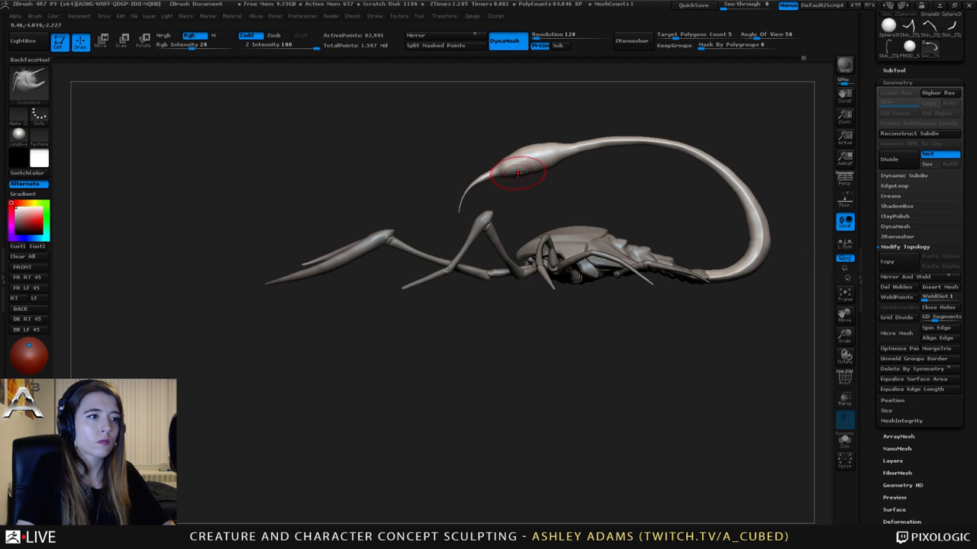
- Adjust the Snake Hook brush size and pull a pointed hump up from the top rear of the stinger bulb
right_click(506, 172)
right_click(530, 155)
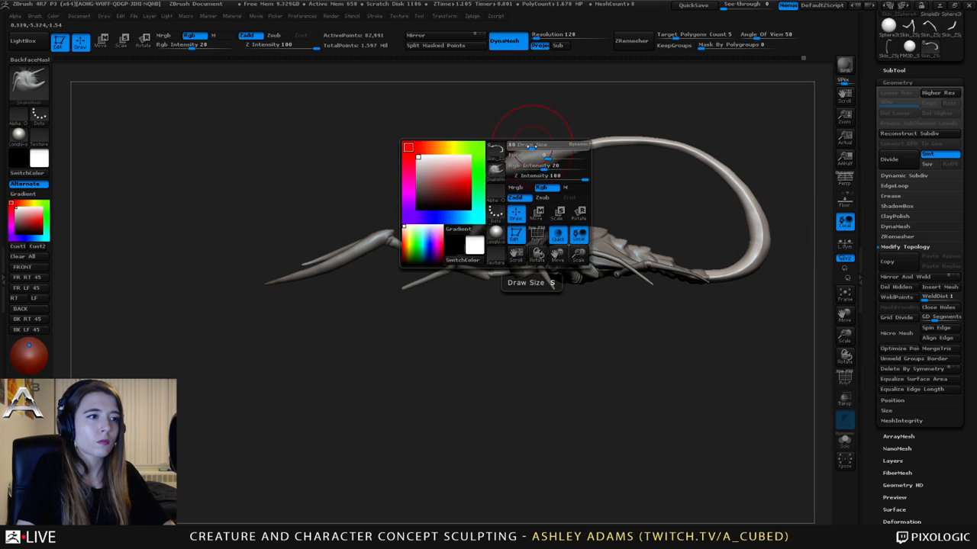
right_click(532, 147)
left_click_drag(532, 146, 540, 139)
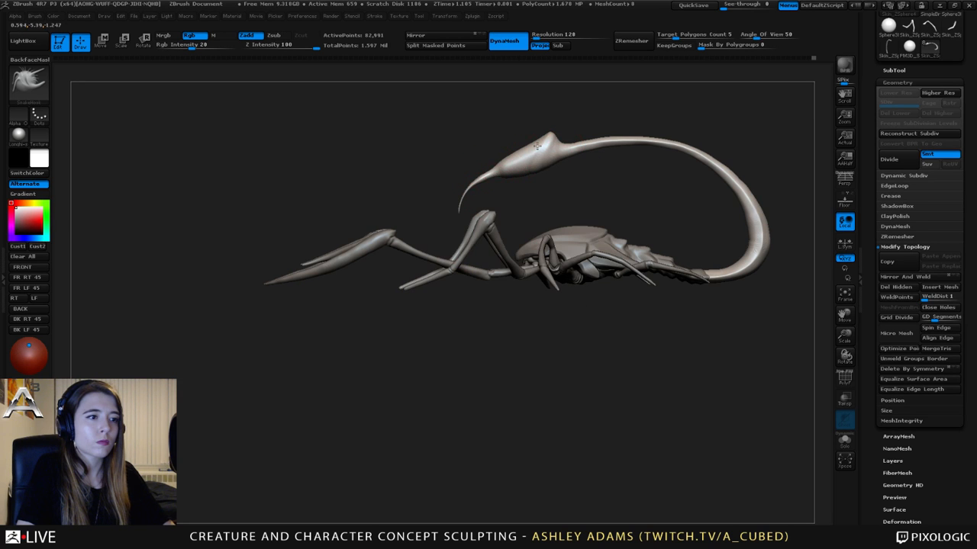
left_click_drag(521, 111, 495, 133, "alt")
mouse_move(495, 181)
left_mouse_down()
mouse_move(579, 183)
mouse_move(498, 158)
mouse_move(412, 183)
mouse_move(500, 157)
mouse_move(467, 156)
mouse_move(508, 113)
mouse_move(535, 191)
mouse_move(580, 183)
left_mouse_up()
key("space")
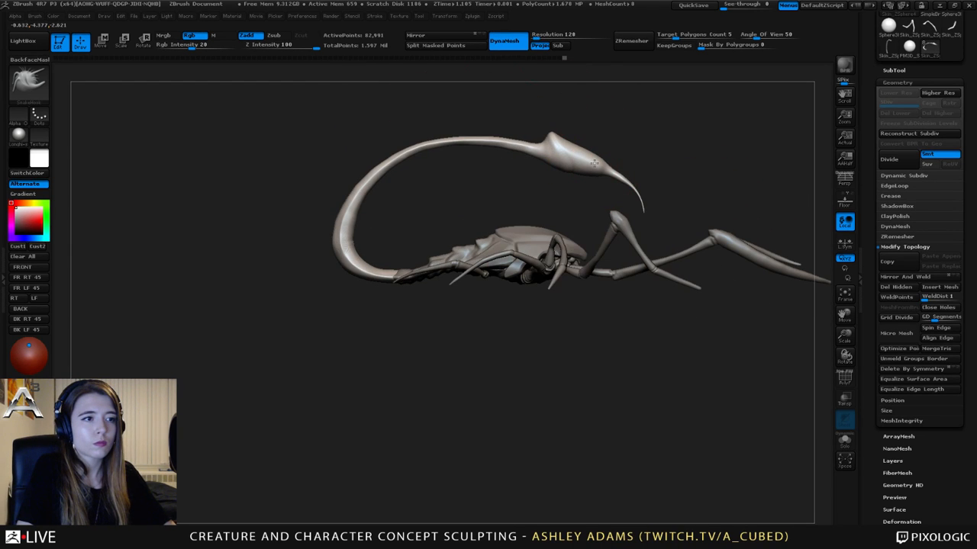
- Refine the joint between the tail and the humped stinger bulb from the opposite side with the Snake Hook brush
key("ctrl")
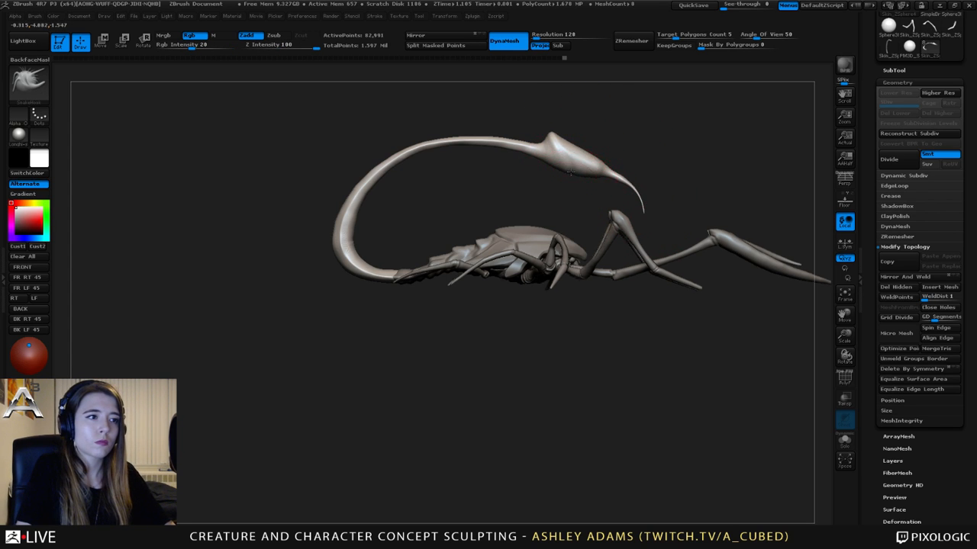
key("space")
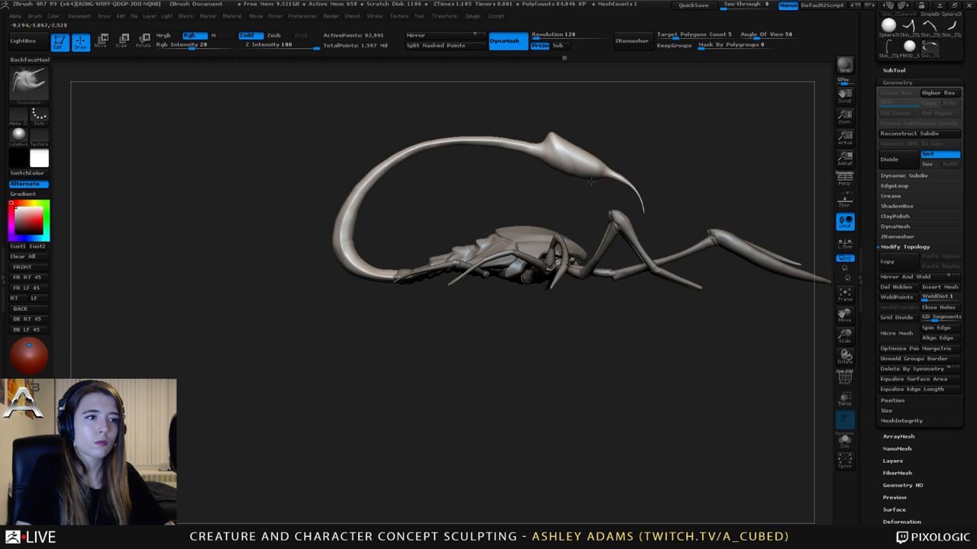
right_click_drag(593, 173, 572, 115, "ctrl")
mouse_move(587, 153)
right_mouse_down("ctrl")
mouse_move(572, 117)
mouse_move(536, 172)
right_mouse_up("ctrl")
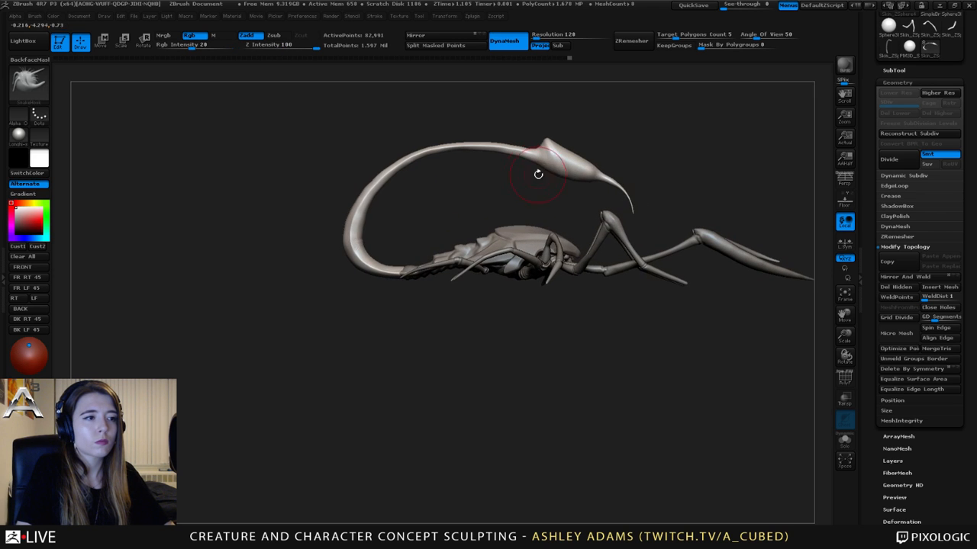
right_click(536, 167)
left_click_drag(536, 153, 509, 172)
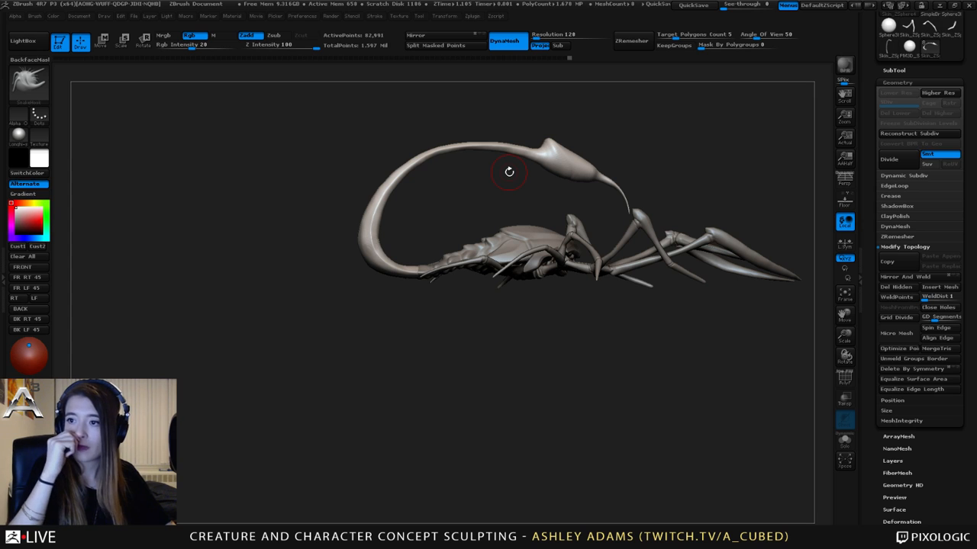
left_click_drag(538, 237, 515, 238)
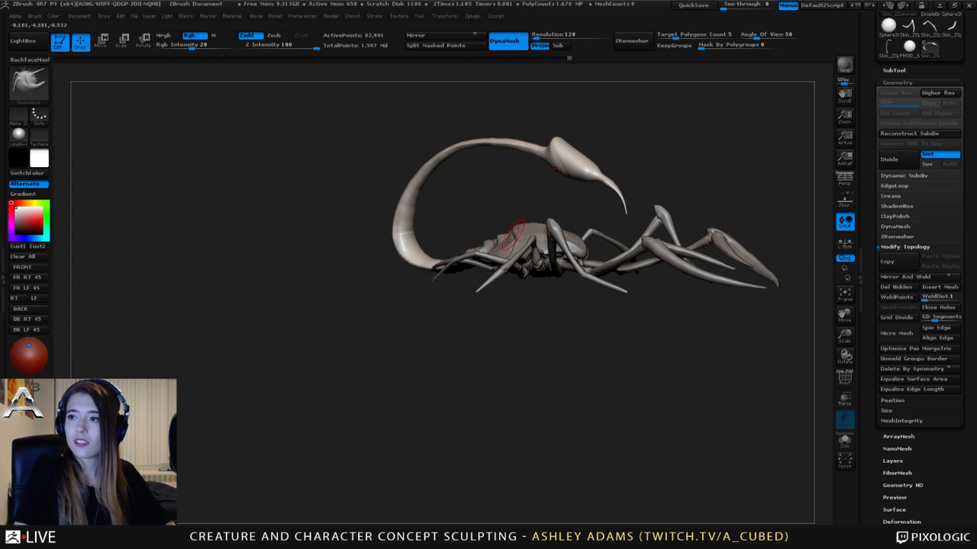
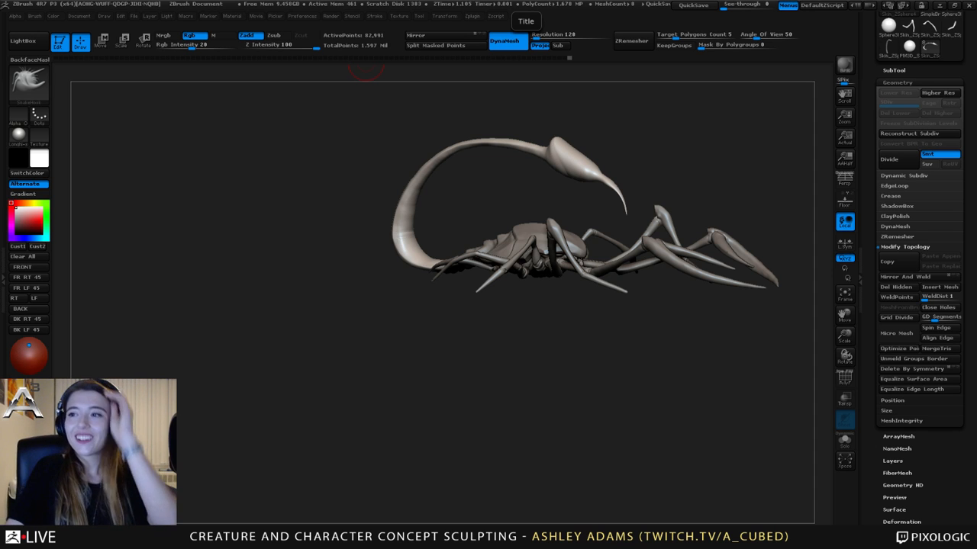
- Swell a raised fold across the inner face of the tail's lower curve with the Inflat brush at Z Intensity 5
left_click_drag(523, 239, 503, 225)
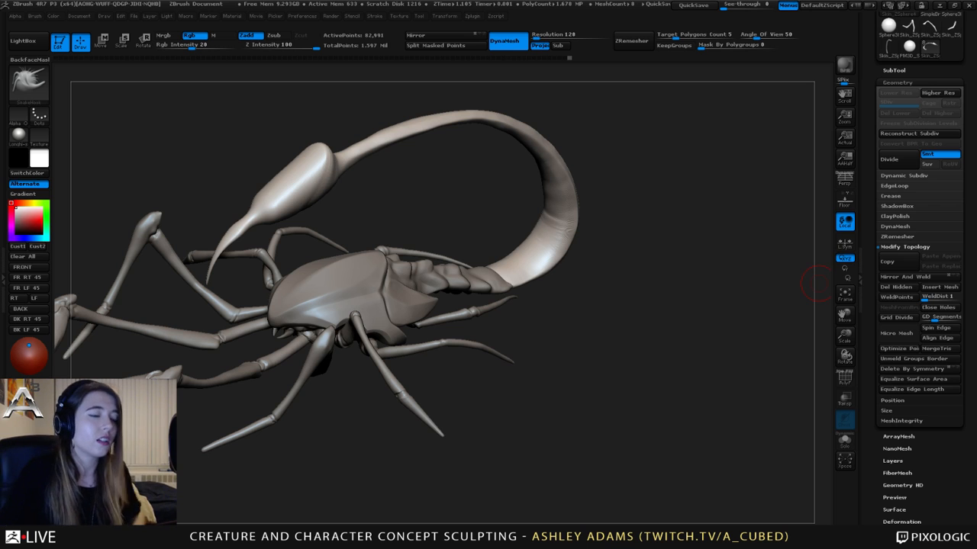
mouse_move(545, 223)
right_mouse_down()
mouse_move(571, 191)
mouse_move(556, 227)
mouse_move(549, 201)
mouse_move(559, 218)
right_mouse_up()
mouse_move(554, 219)
left_mouse_down()
mouse_move(568, 229)
mouse_move(563, 238)
mouse_move(566, 213)
left_mouse_up()
right_click_drag(566, 213, 548, 209)
key("space")
left_click_drag(537, 217, 561, 229)
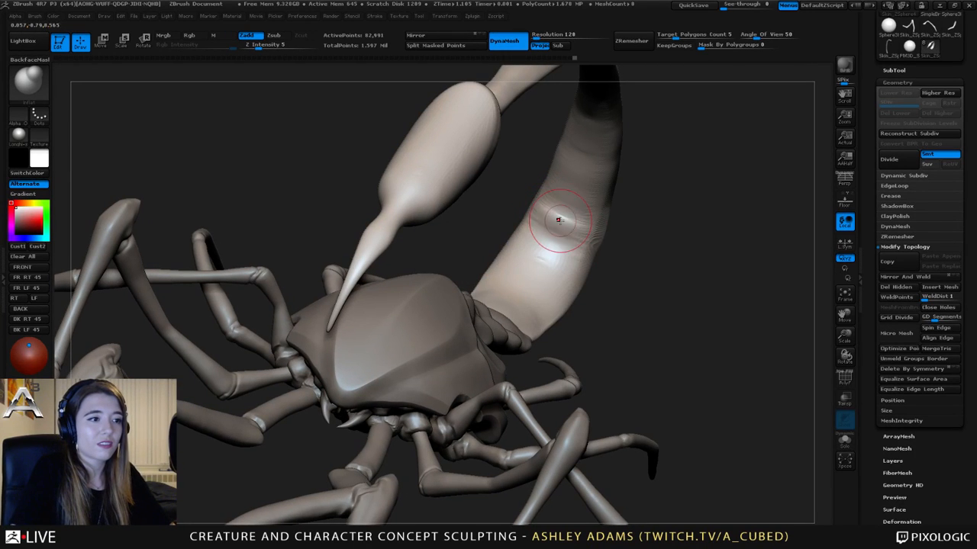
key("space")
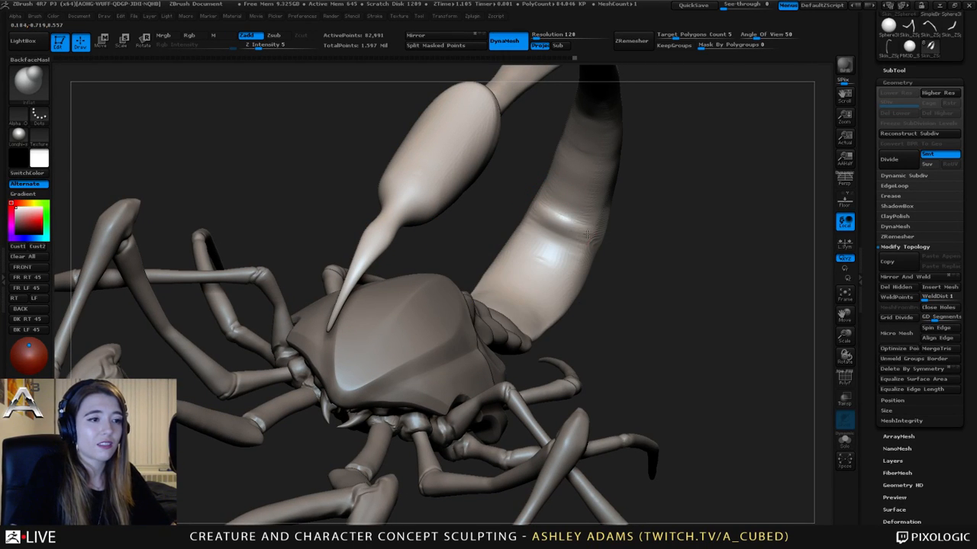
mouse_move(568, 215)
right_mouse_down()
mouse_move(545, 198)
mouse_move(555, 201)
right_mouse_up()
key("space")
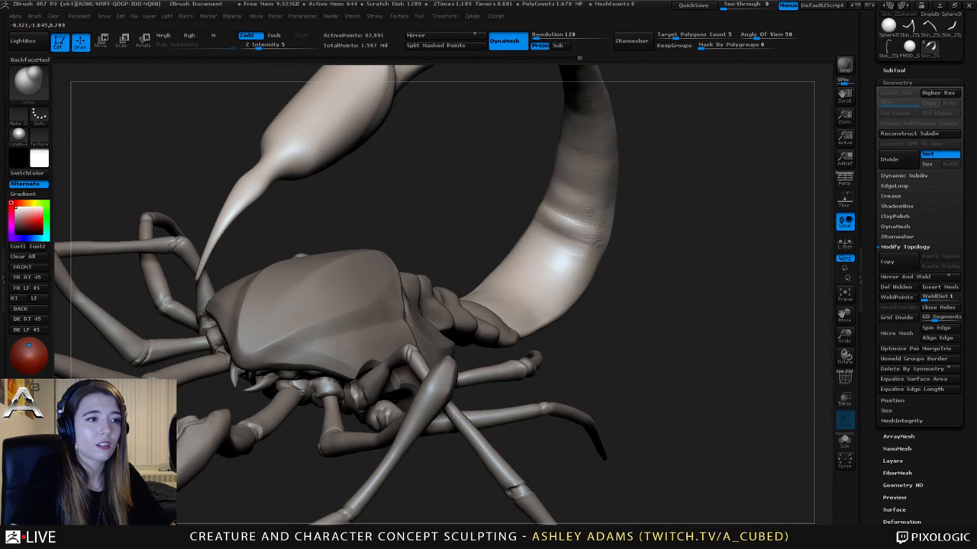
mouse_move(580, 234)
left_mouse_down()
mouse_move(529, 236)
mouse_move(549, 236)
left_mouse_up()
- Carve several creases across the inner face of the tail's rear curve with the Dam Standard brush
key("2")
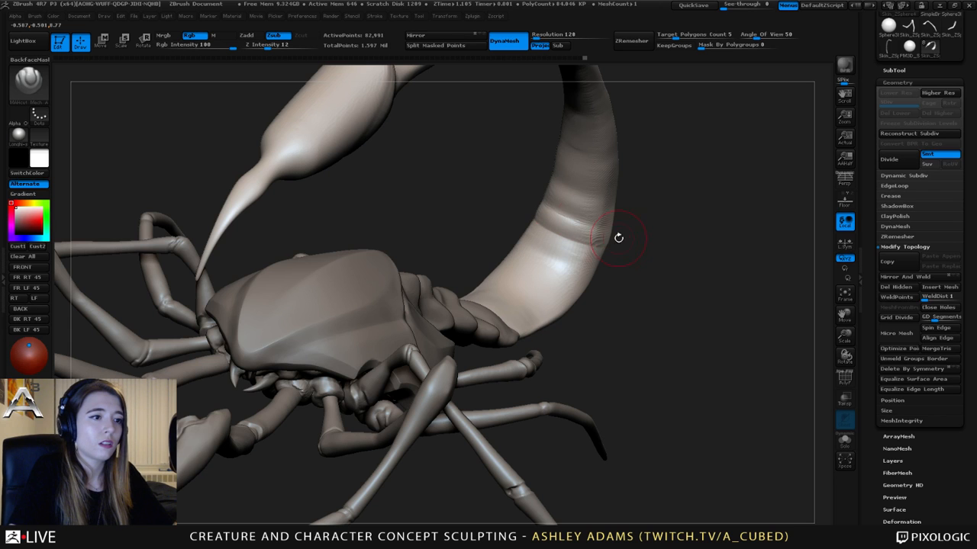
mouse_move(557, 213)
left_mouse_down()
mouse_move(583, 226)
mouse_move(565, 185)
mouse_move(580, 199)
left_mouse_up()
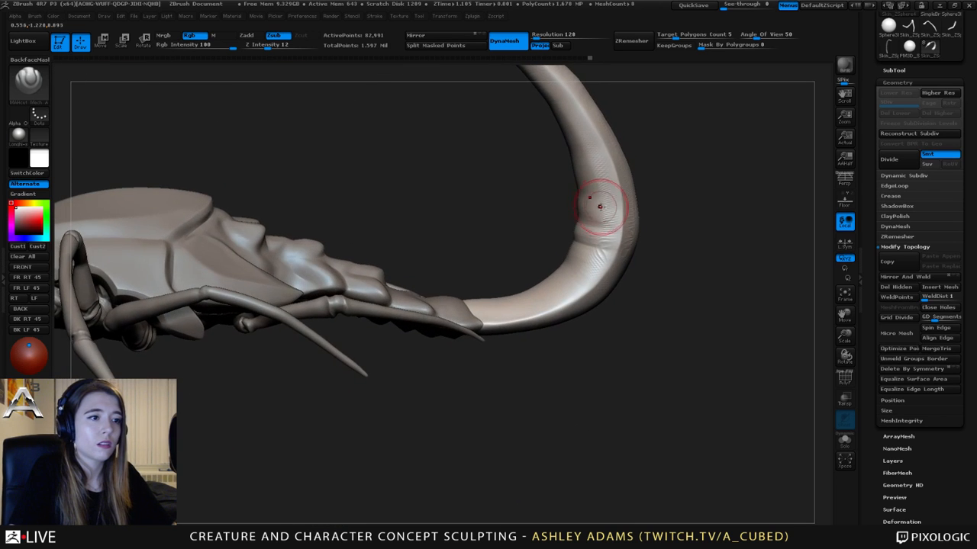
right_click_drag(600, 206, 585, 200)
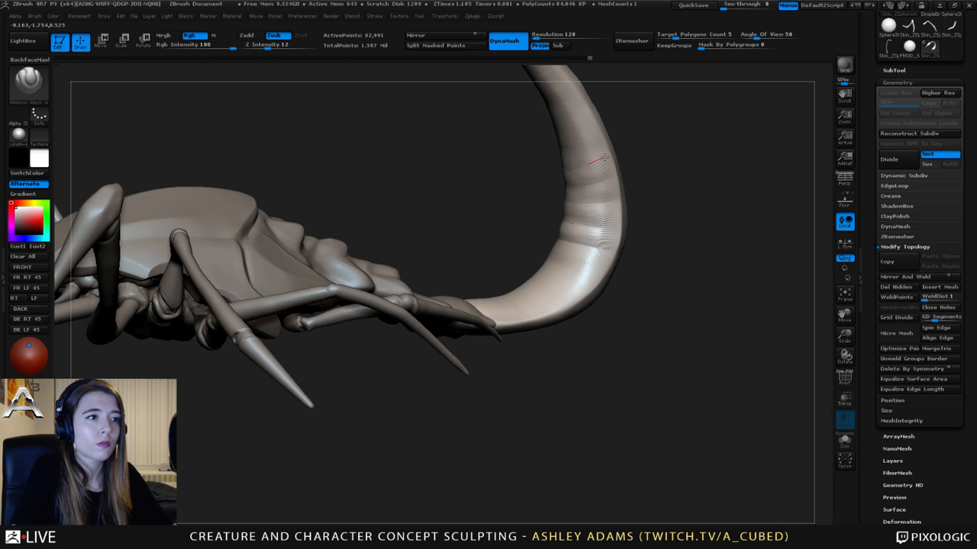
mouse_move(582, 159)
left_mouse_down()
mouse_move(671, 164)
mouse_move(562, 160)
mouse_move(560, 202)
left_mouse_up()
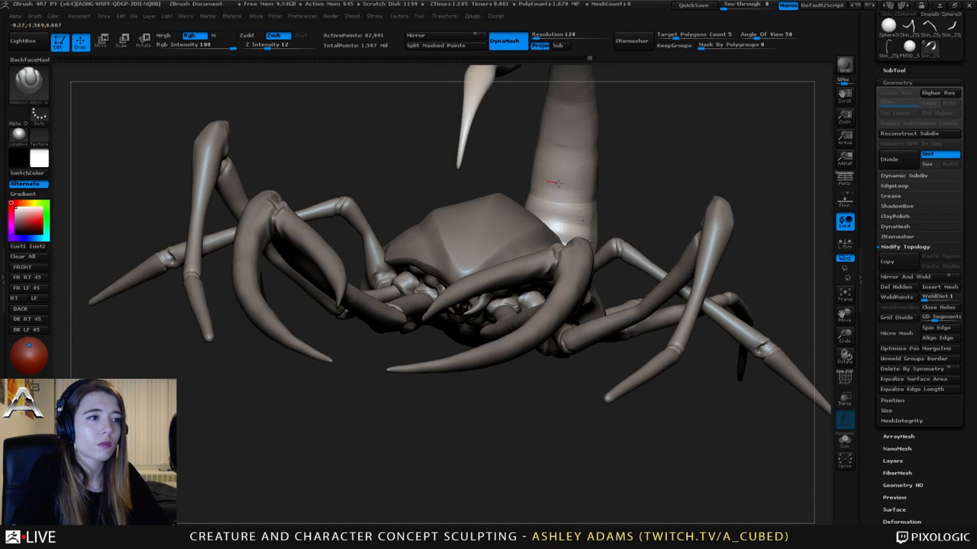
left_click_drag(612, 176, 567, 159)
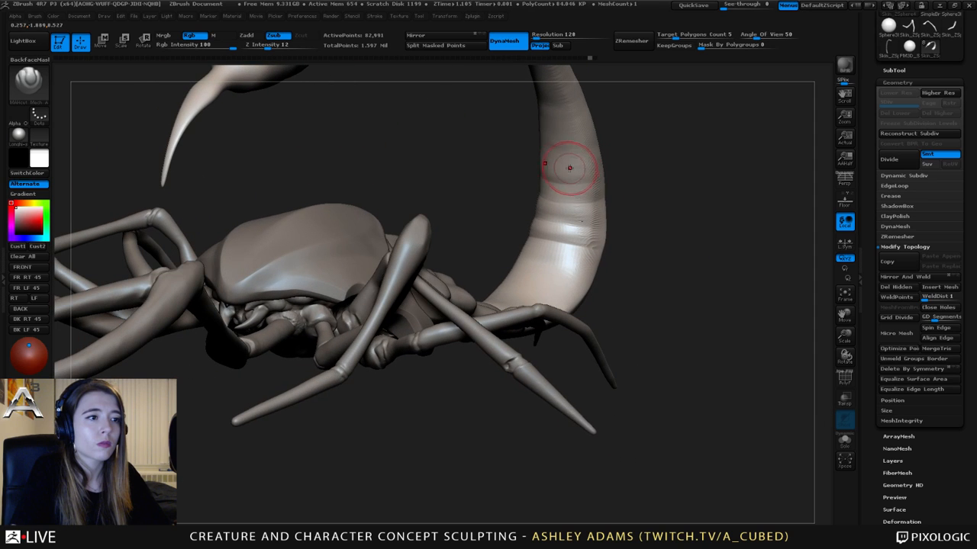
- Puff up the folds between the tail's inner creases with the Inflat brush
key("b")
key("i")
key("n")
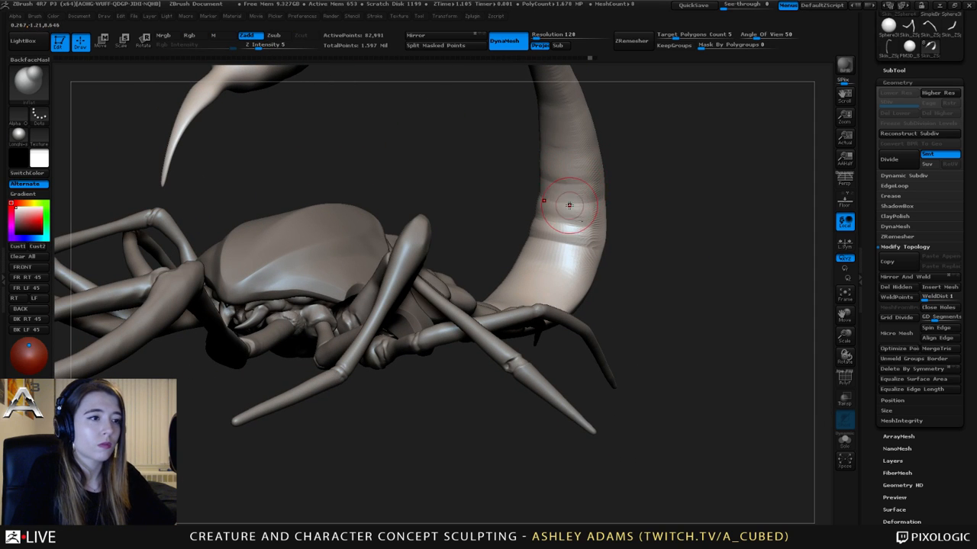
mouse_move(571, 216)
left_mouse_down()
mouse_move(571, 191)
mouse_move(551, 190)
left_mouse_up()
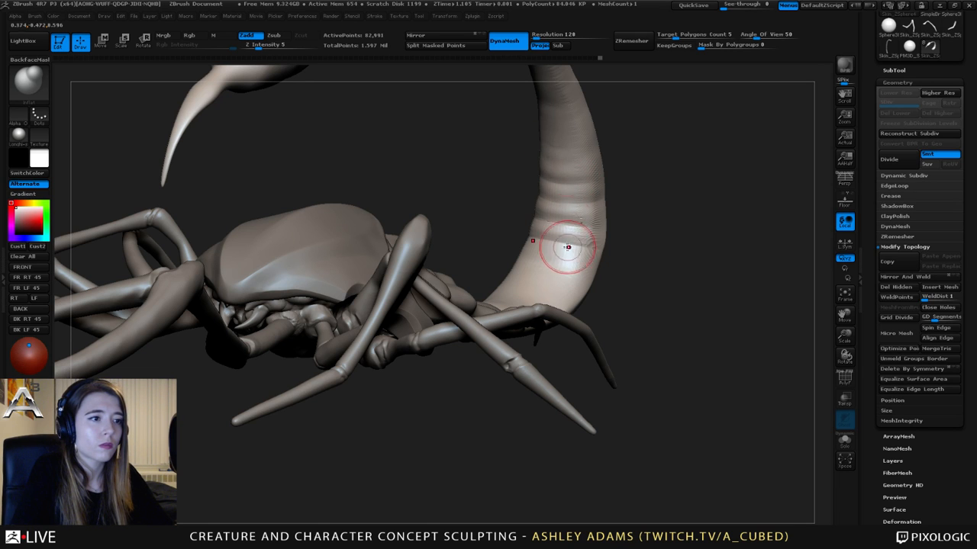
mouse_move(563, 253)
left_mouse_down()
mouse_move(535, 242)
mouse_move(572, 270)
mouse_move(550, 261)
mouse_move(529, 273)
mouse_move(555, 282)
mouse_move(529, 280)
left_mouse_up()
- Cut another crease nearer the tail's base with Dam Standard and inflate the fold beside it
key("b")
key("d")
key("s")
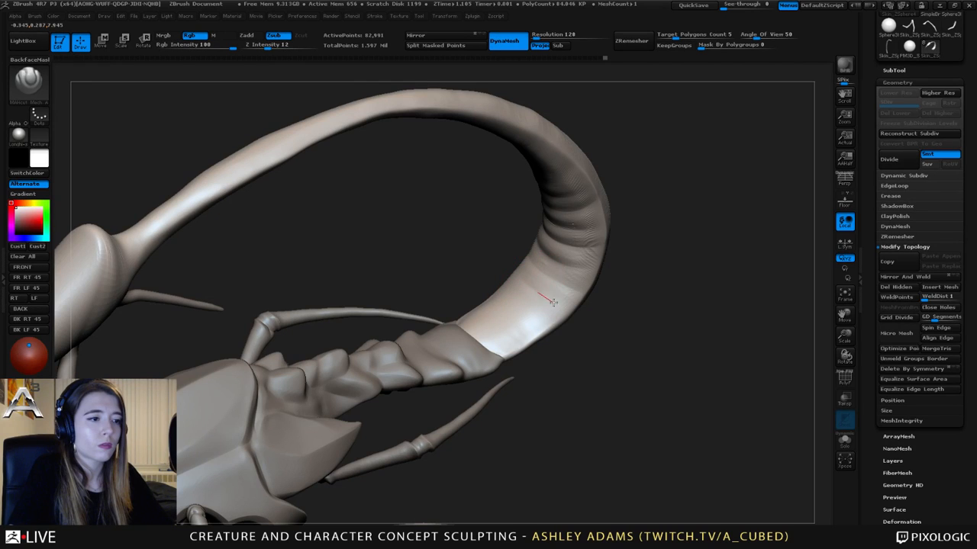
key("b")
key("i")
key("n")
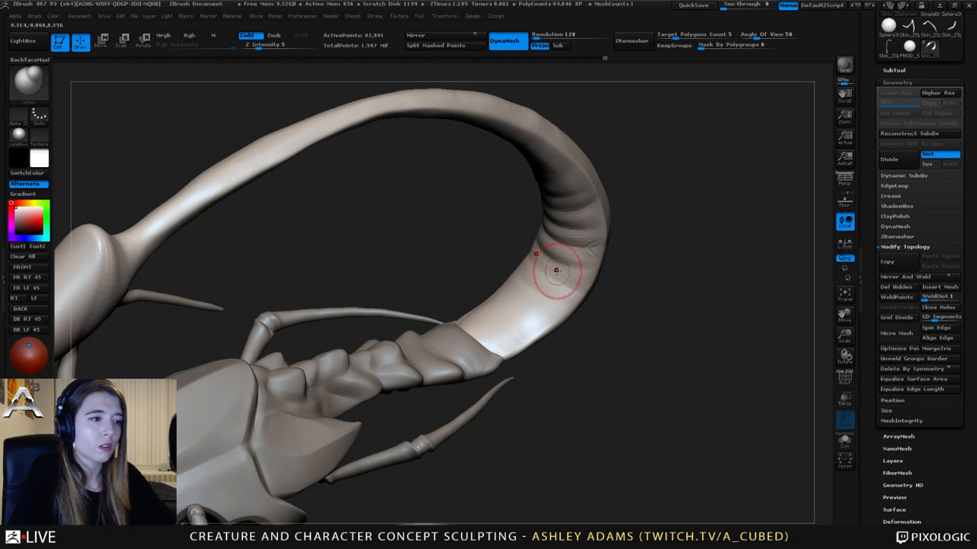
left_click_drag(557, 270, 537, 260)
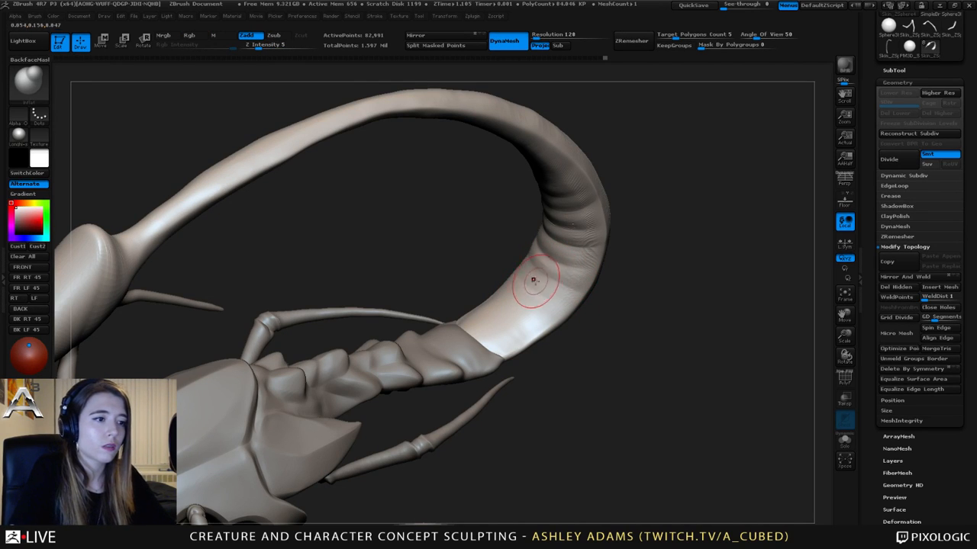
left_click_drag(514, 283, 420, 213)
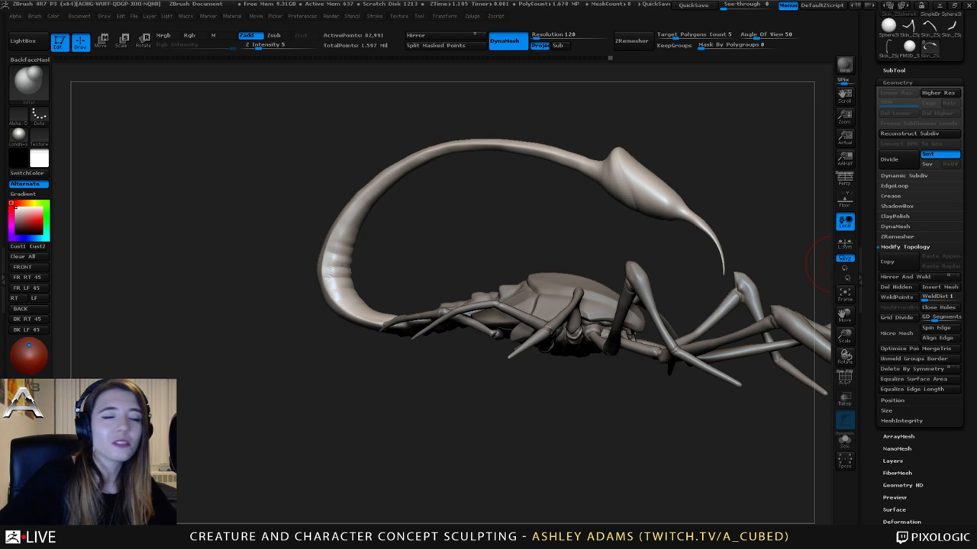
- Refine the outer back of the tail's rear curve from behind with the Pinch and Smooth brushes
mouse_move(821, 264)
left_mouse_down()
mouse_move(425, 251)
mouse_move(432, 262)
mouse_move(534, 258)
mouse_move(522, 255)
left_mouse_up()
key("b")
key("d")
key("s")
key("b")
key("p")
key("i")
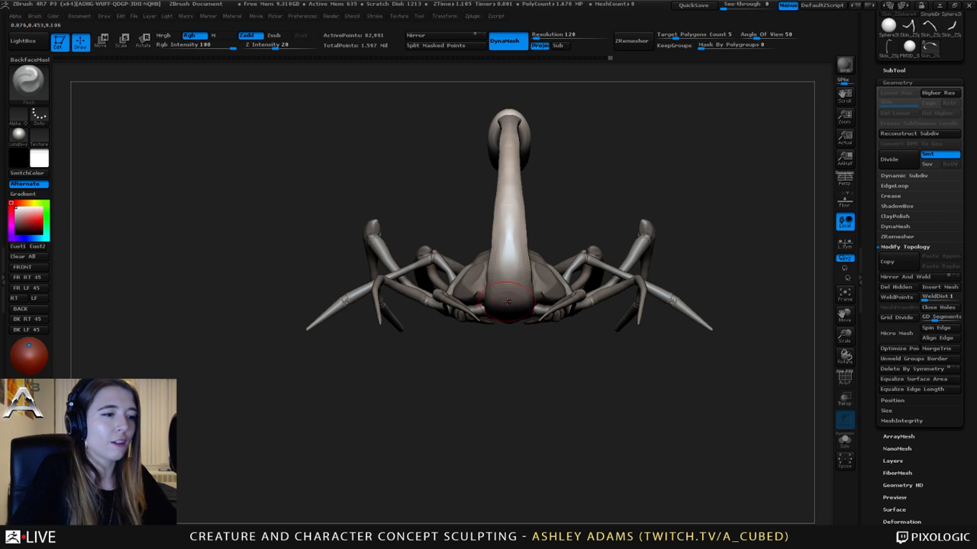
key("shift")
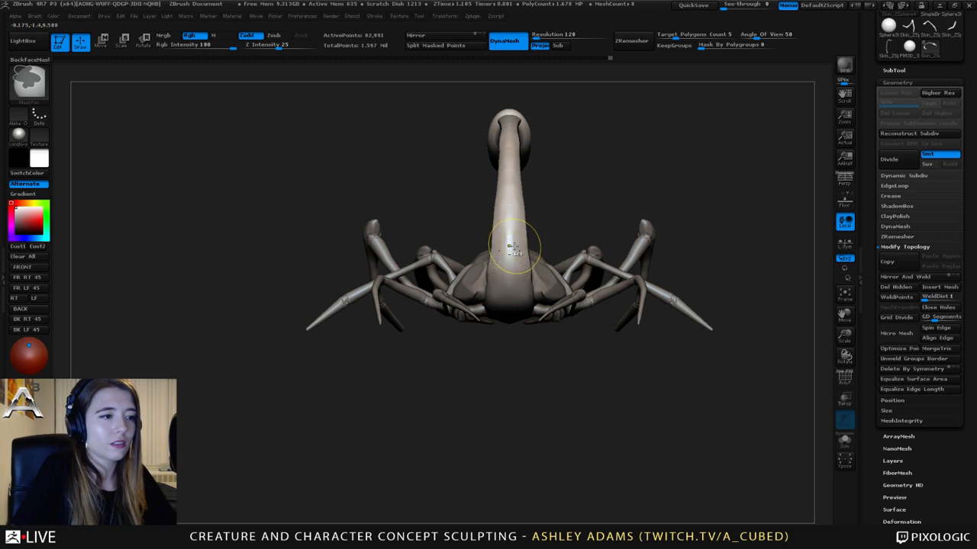
mouse_move(501, 227)
left_mouse_down()
mouse_move(534, 245)
mouse_move(517, 245)
left_mouse_up()
mouse_move(488, 186)
left_mouse_down()
mouse_move(495, 159)
mouse_move(519, 170)
mouse_move(511, 174)
left_mouse_up()
key("shift")
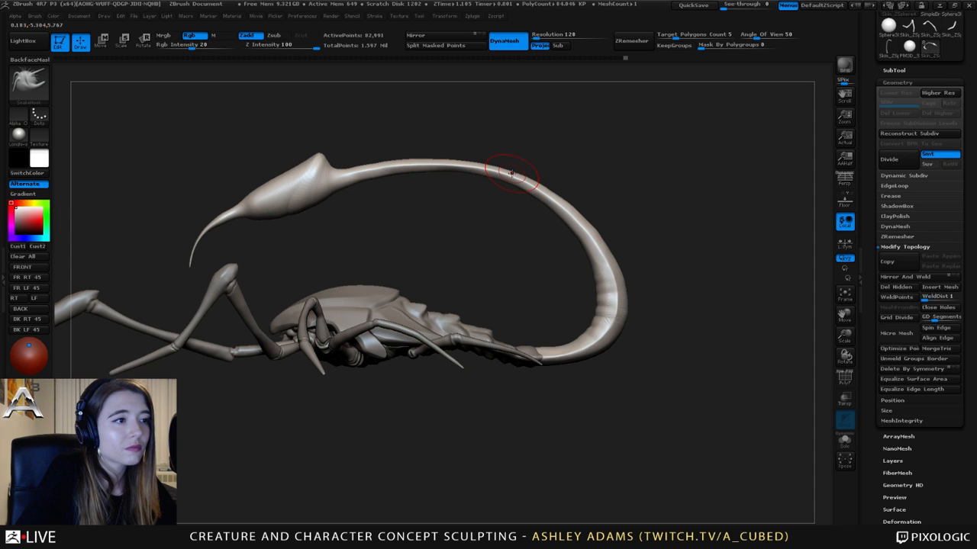
- Refine the base of the stinger where it leaves the bulb with the Snake Hook and Smooth brushes
left_click_drag(427, 229, 580, 229, "alt")
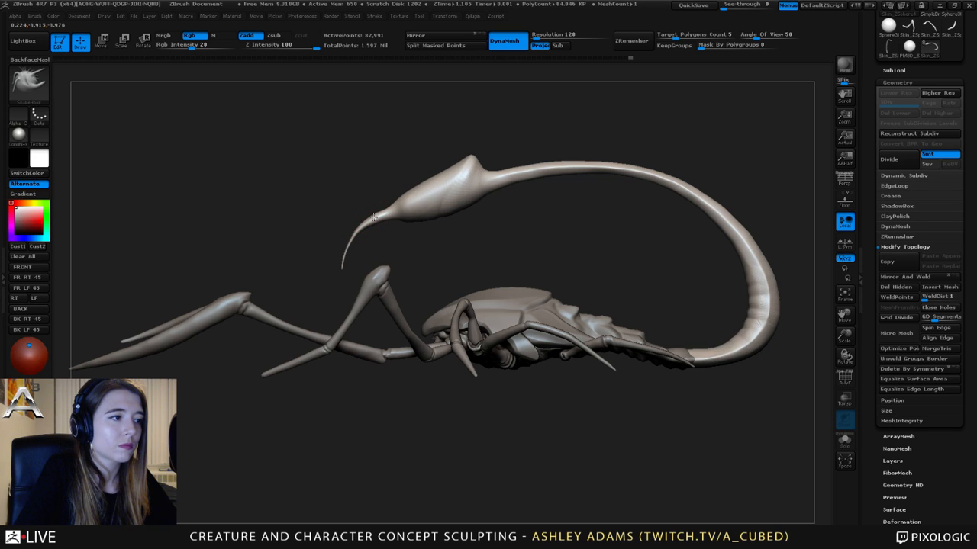
key("shift")
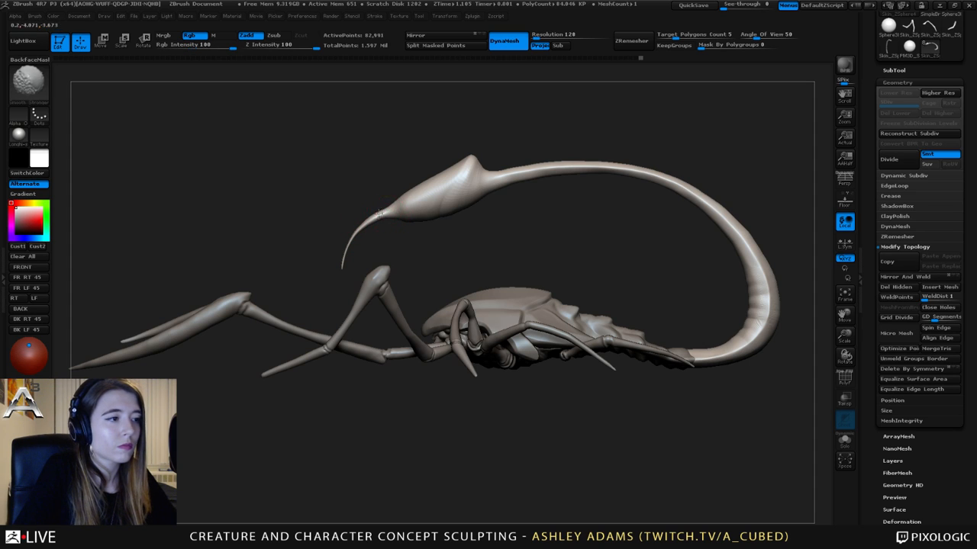
mouse_move(412, 229)
left_mouse_down()
mouse_move(473, 221)
mouse_move(442, 220)
left_mouse_up()
- Mask spots on both sides of the bulb's front end, invert the mask and pull out two spikes flanking the stinger with Snake Hook
key("space")
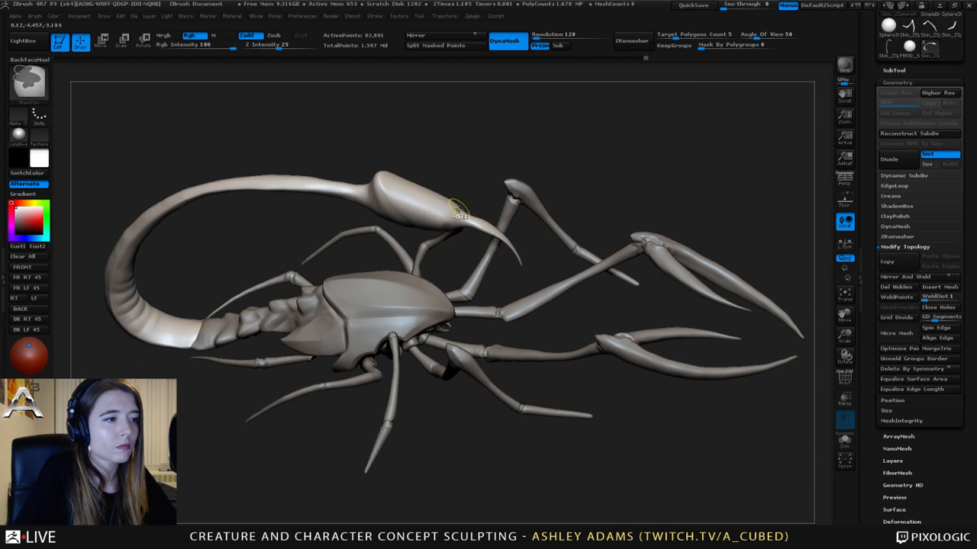
left_click(475, 187, "ctrl")
key("space")
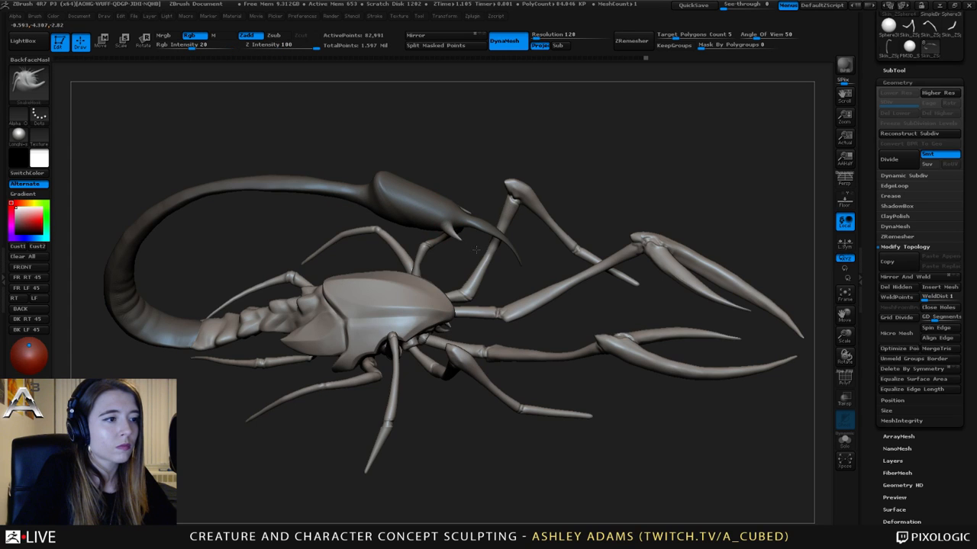
mouse_move(478, 243)
left_mouse_down()
mouse_move(468, 226)
mouse_move(480, 259)
mouse_move(481, 245)
mouse_move(450, 222)
mouse_move(475, 236)
mouse_move(435, 248)
mouse_move(398, 232)
mouse_move(501, 225)
left_mouse_up()
left_click_drag(573, 191, 549, 225, "shift")
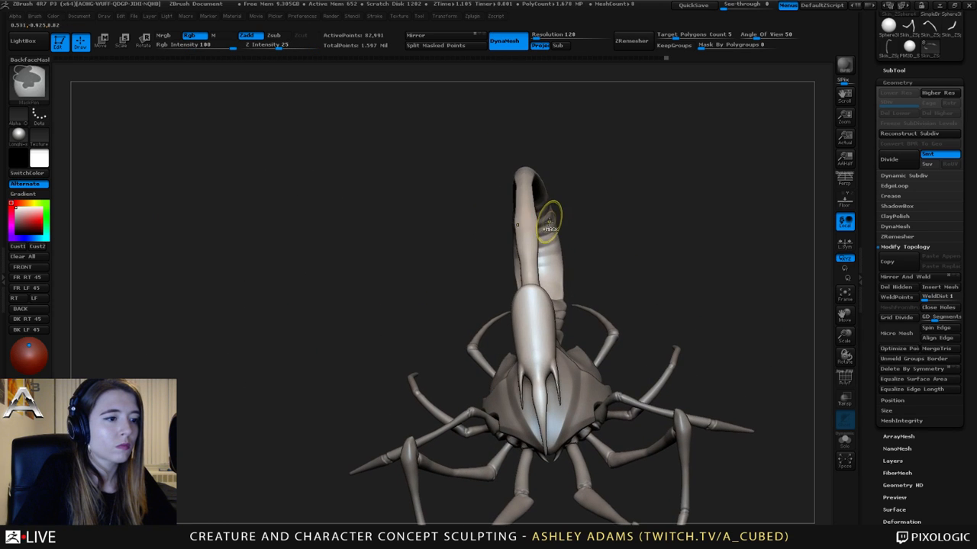
- Undo the two spikes flanking the stinger along with the masking used to pull them out
key("ctrl+z")
key("ctrl+z")
key("ctrl+z")
key("ctrl+z")
key("ctrl+z")
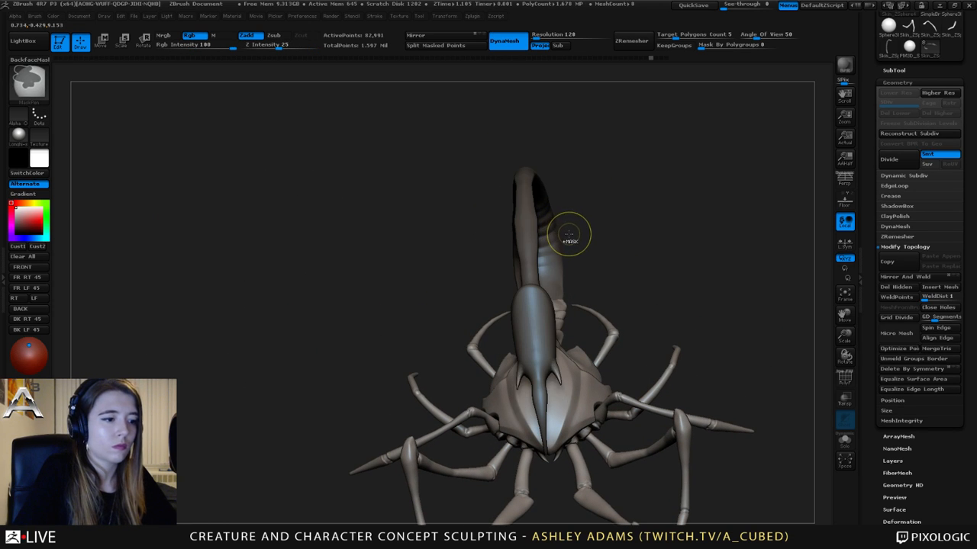
mouse_move(572, 234)
left_mouse_down()
mouse_move(622, 201)
mouse_move(512, 259)
mouse_move(505, 229)
mouse_move(519, 222)
left_mouse_up()
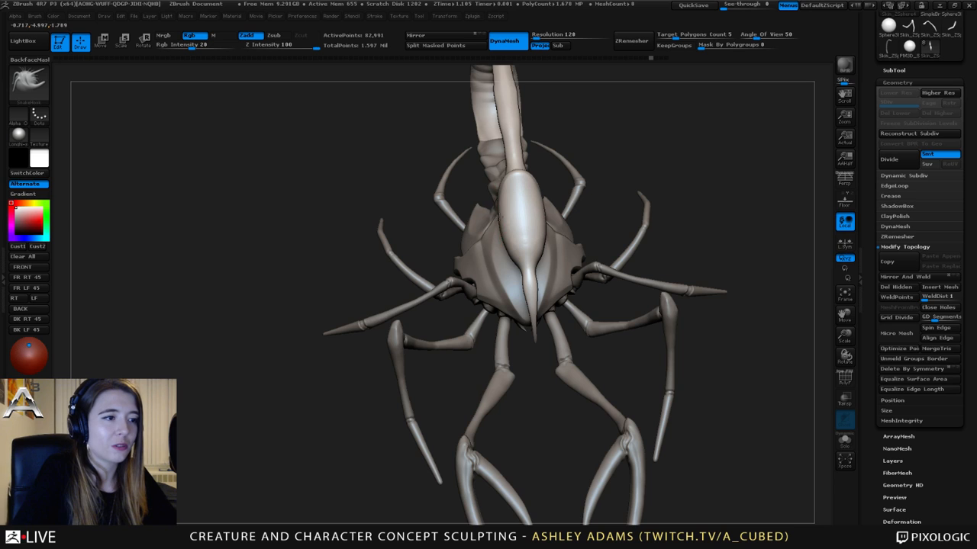
right_click_drag(501, 219, 561, 210)
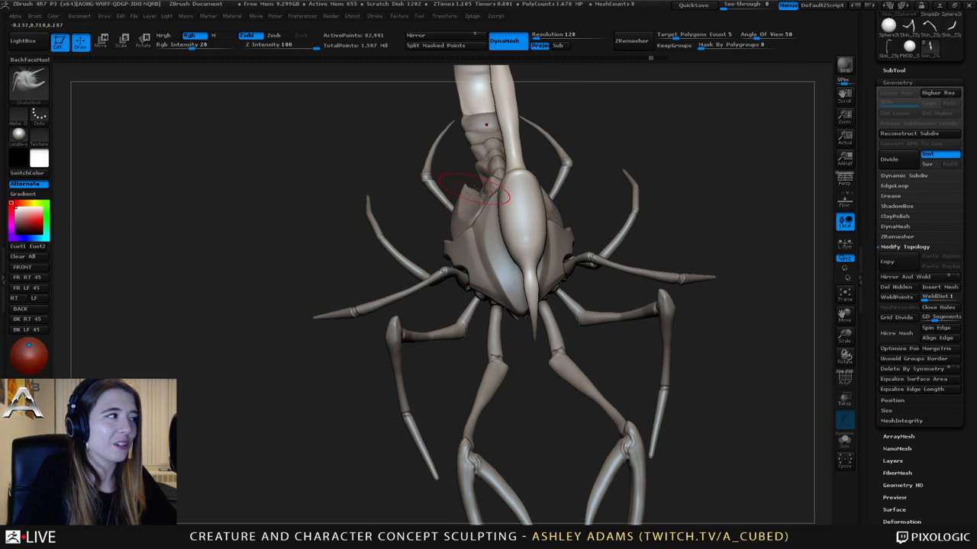
right_click_drag(456, 185, 496, 194)
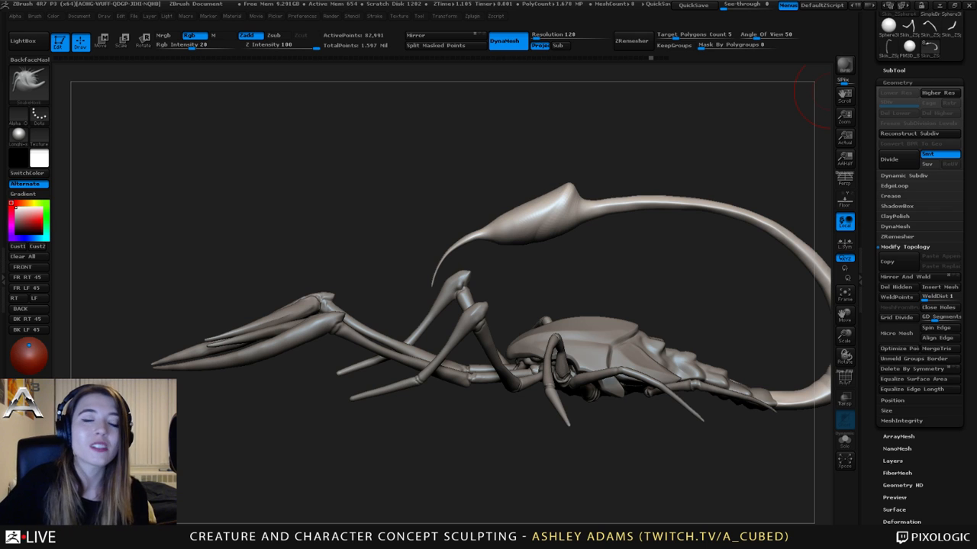
- Cut diagonal creases along the side of the stinger bulb with the Dam Standard brush, starting from its hump
mouse_move(808, 95)
left_mouse_down()
mouse_move(448, 185)
mouse_move(439, 169)
mouse_move(451, 197)
mouse_move(481, 221)
left_mouse_up()
key("b")
key("d")
key("s")
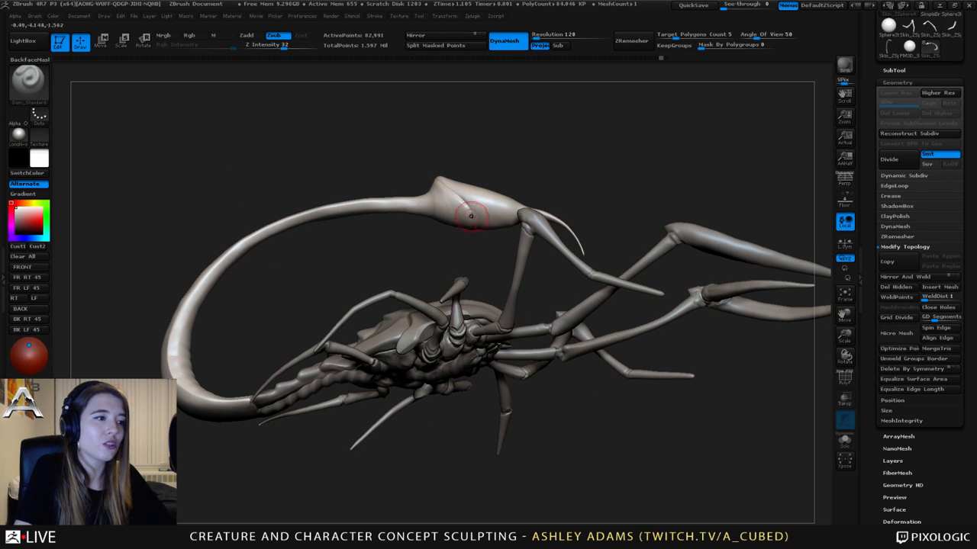
mouse_move(441, 186)
left_mouse_down()
mouse_move(443, 164)
mouse_move(462, 206)
mouse_move(460, 195)
mouse_move(521, 221)
mouse_move(499, 229)
mouse_move(430, 193)
left_mouse_up()
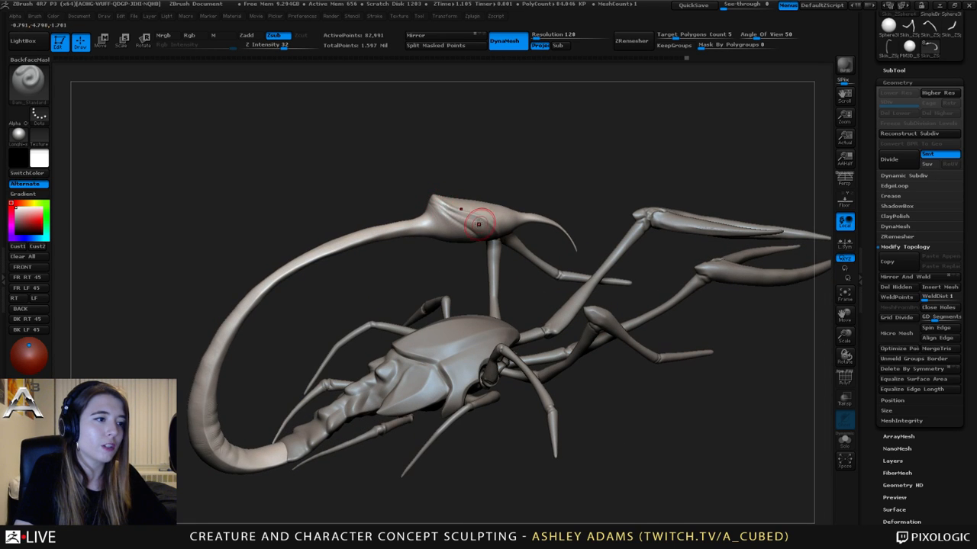
mouse_move(474, 221)
left_mouse_down()
mouse_move(504, 239)
mouse_move(485, 222)
left_mouse_up()
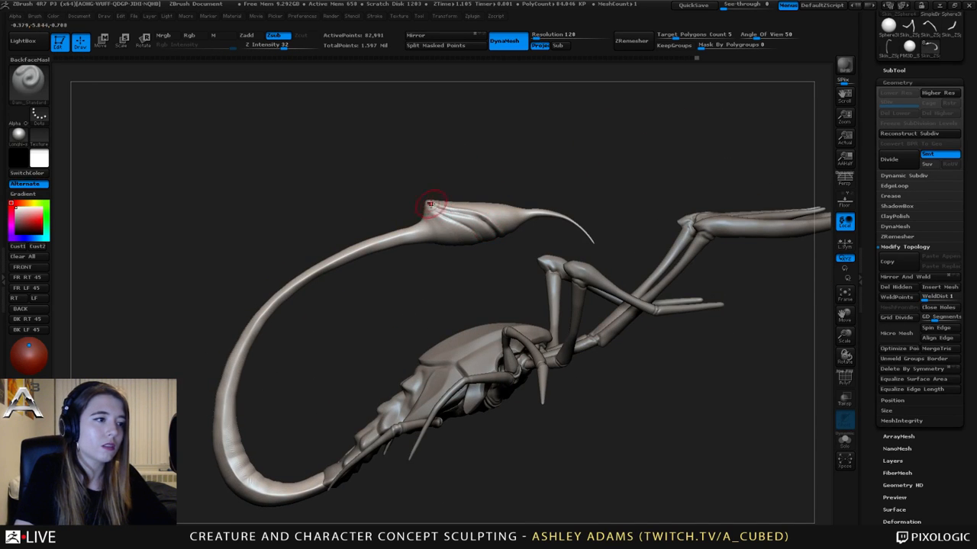
left_click_drag(430, 204, 432, 205)
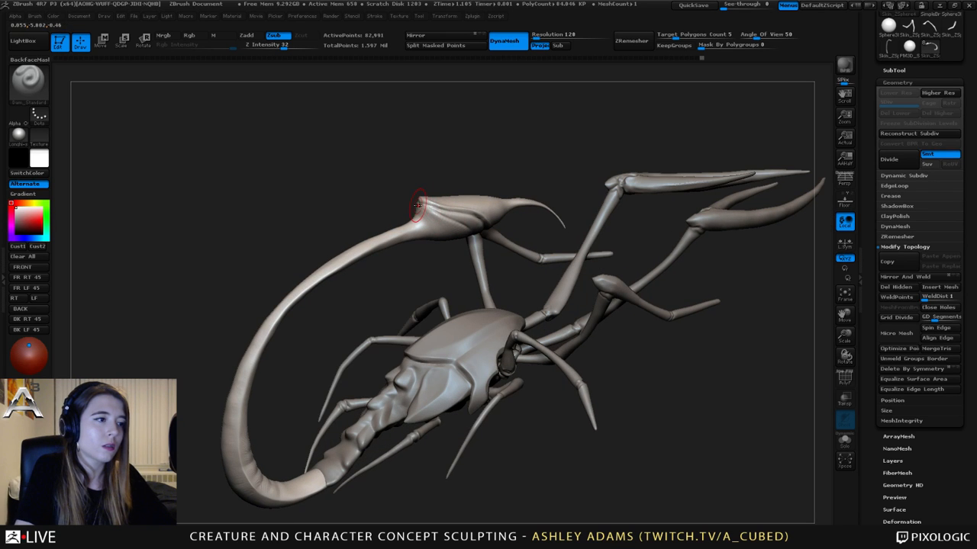
- Carve creases around the rear end of the bulb, below the hump where it meets the tail
mouse_move(418, 204)
left_mouse_down()
mouse_move(387, 166)
mouse_move(374, 174)
left_mouse_up()
key("b")
key("s")
key("t")
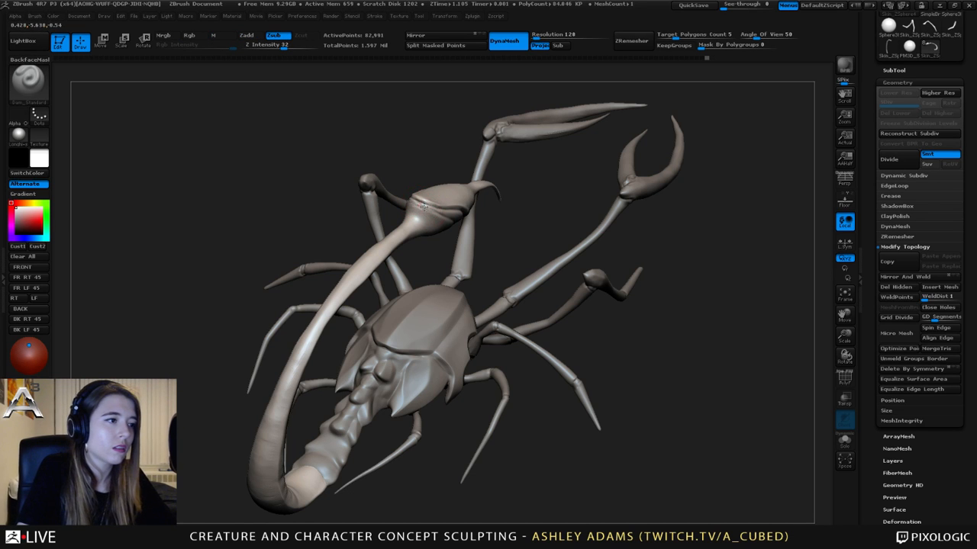
mouse_move(422, 205)
left_mouse_down()
mouse_move(455, 200)
mouse_move(427, 198)
mouse_move(382, 168)
mouse_move(386, 191)
left_mouse_up()
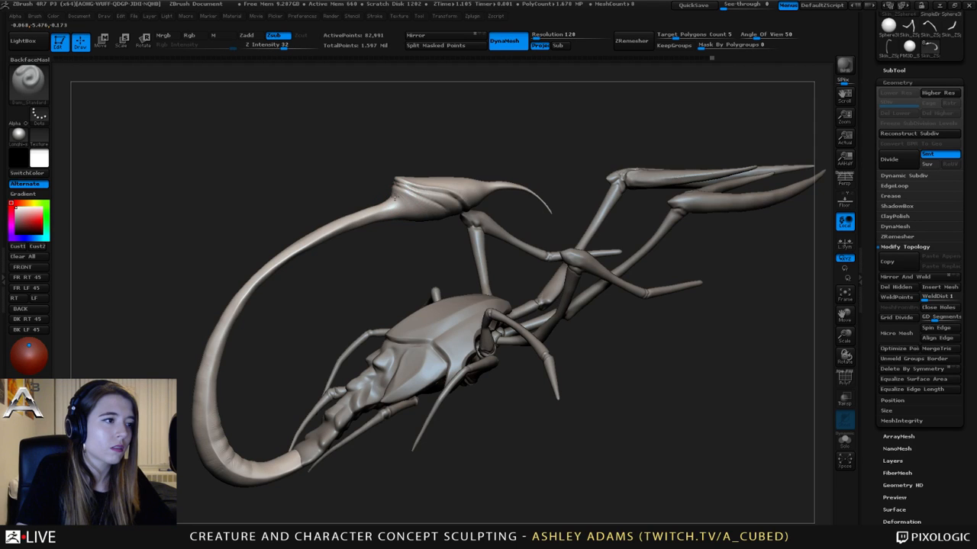
mouse_move(403, 200)
left_mouse_down()
mouse_move(396, 210)
mouse_move(414, 215)
left_mouse_up()
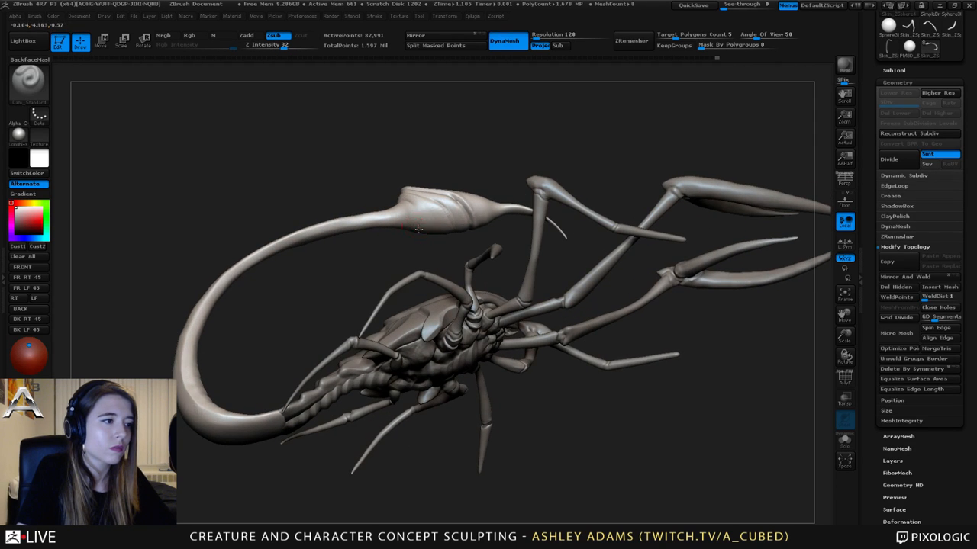
- Extend the creases down the lower side of the bulb and into its junction with the tail
key("ctrl")
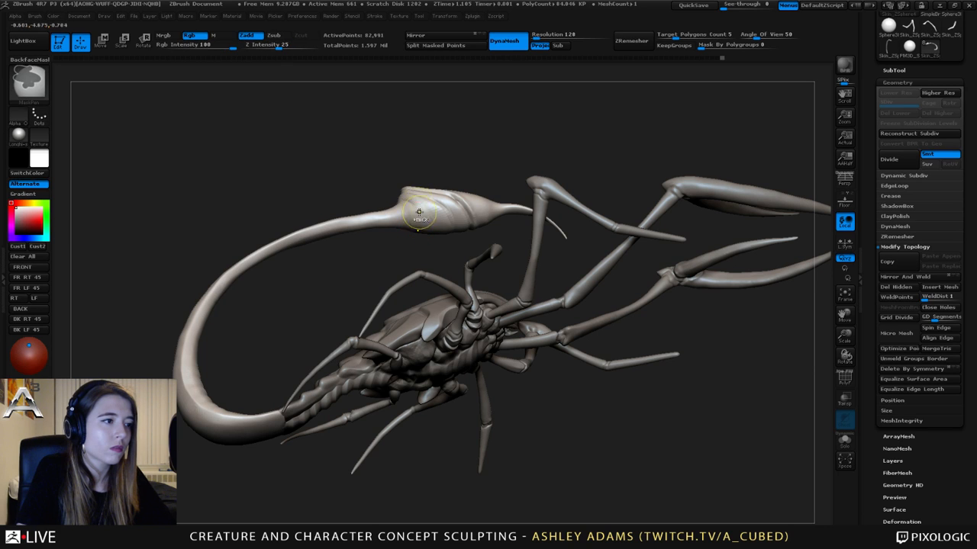
left_click_drag(419, 213, 421, 226)
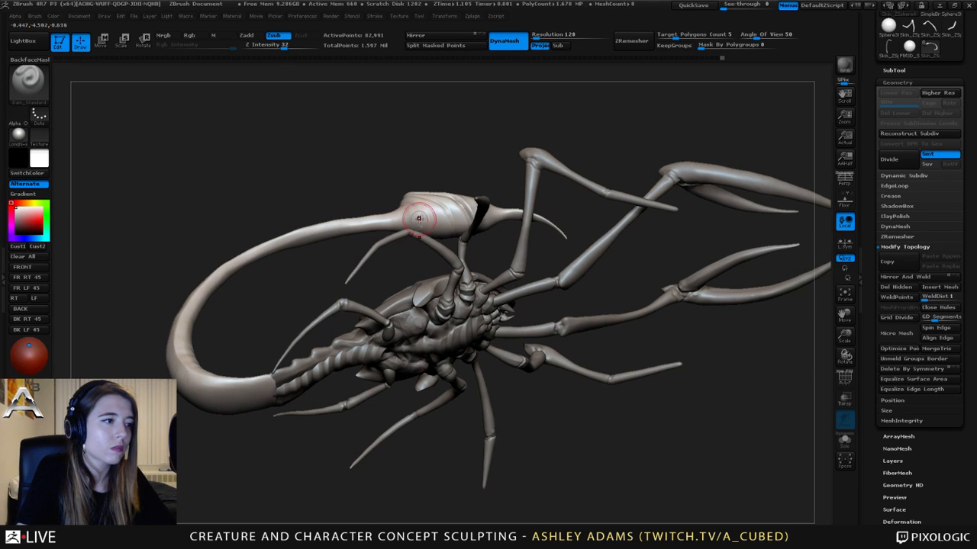
right_click_drag(419, 219, 413, 214)
key("ctrl")
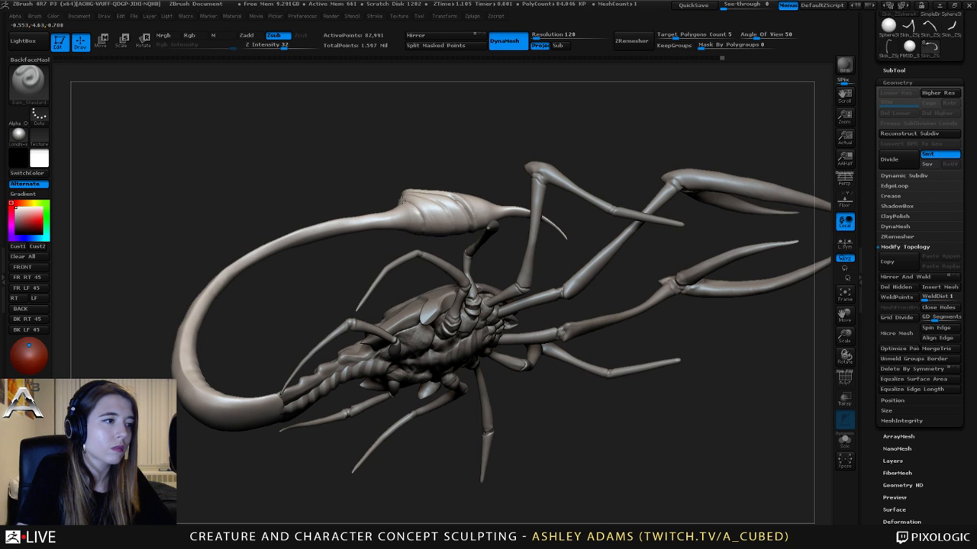
right_click_drag(401, 201, 406, 154)
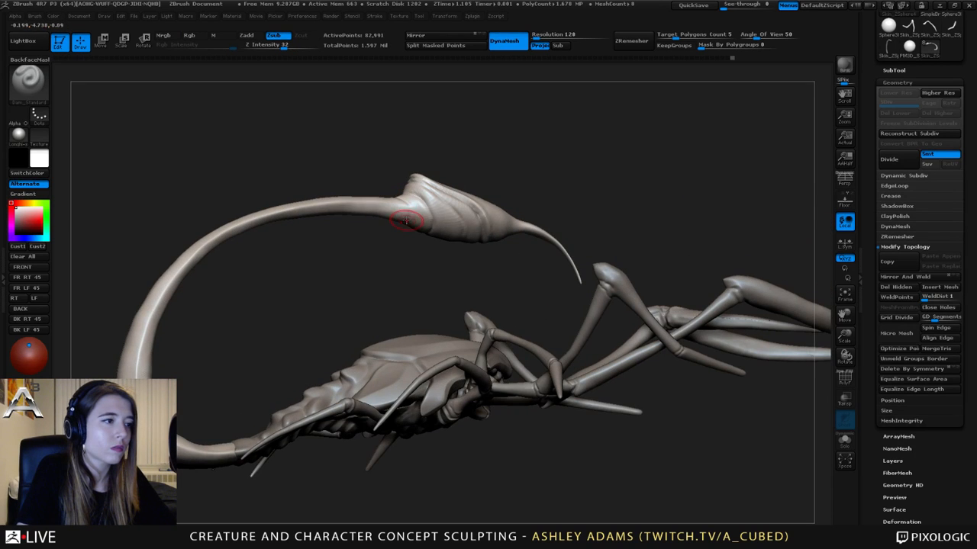
right_click_drag(392, 200, 354, 168, "ctrl")
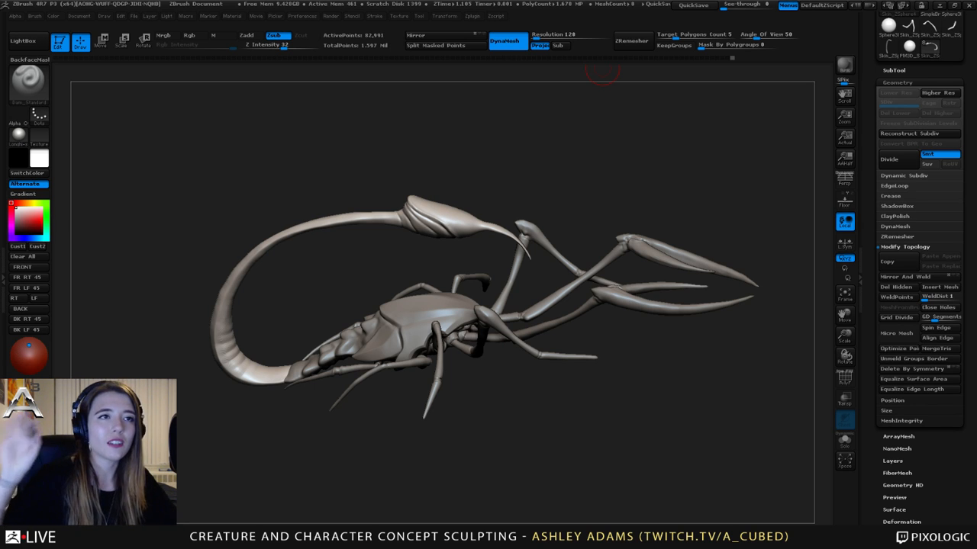
- Add volume to the bulb's front end and the base of the stinger with the Inflate brush at Z intensity 5
left_click_drag(455, 222, 412, 150)
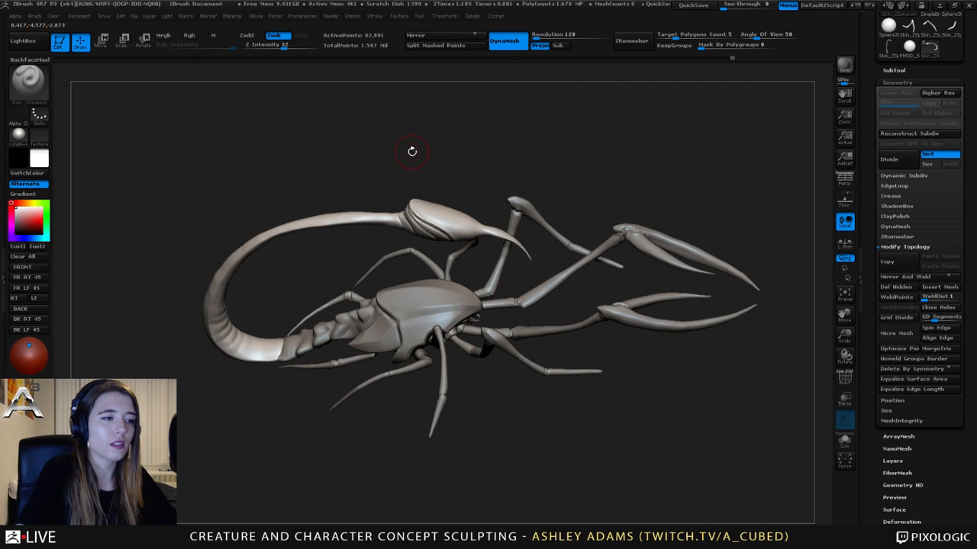
key("b")
key("i")
key("n")
left_click_drag(491, 219, 481, 250)
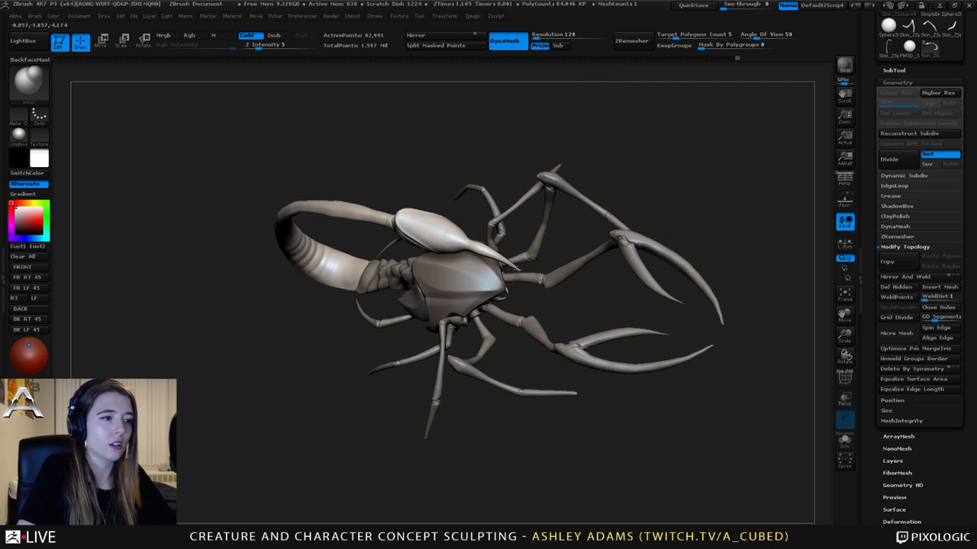
right_click_drag(481, 255, 516, 171)
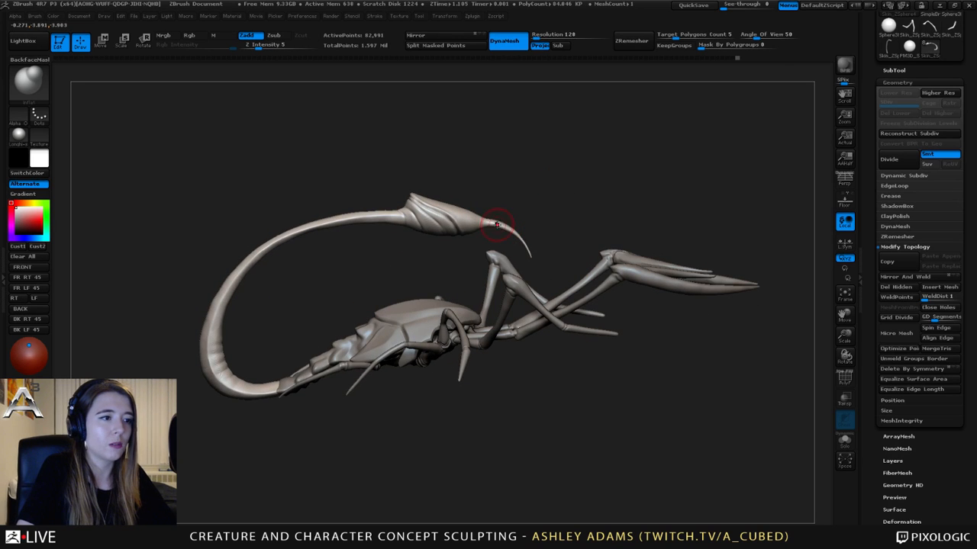
right_click_drag(510, 230, 490, 214)
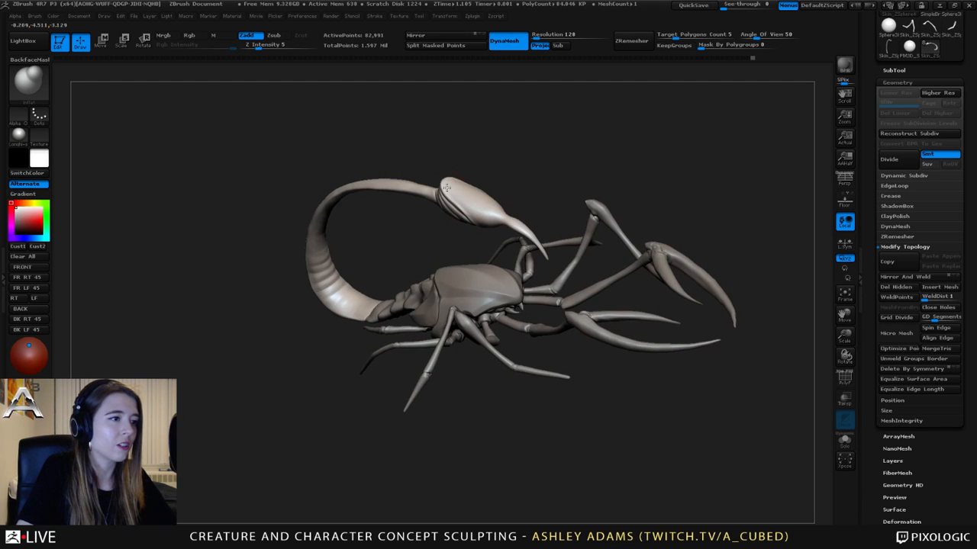
- Sharpen the upper rim and front side ridges of the stinger bulb with the Pinch brush at Z intensity 20
right_click_drag(446, 187, 448, 168)
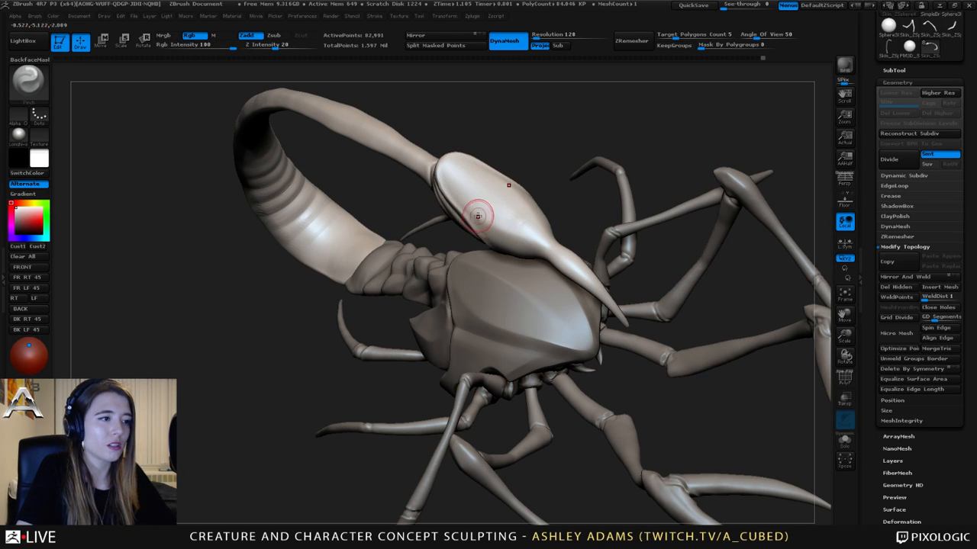
right_click_drag(465, 203, 449, 183)
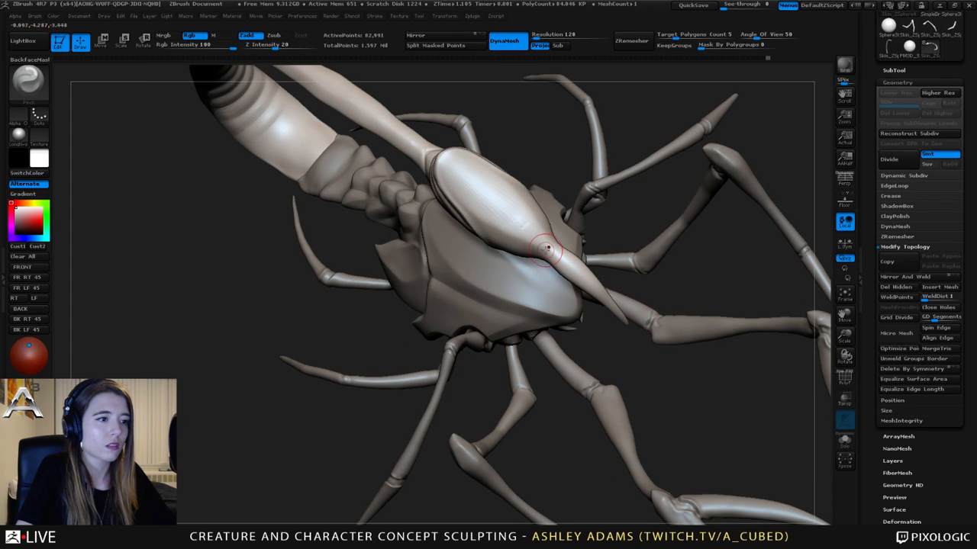
right_click_drag(457, 191, 463, 210)
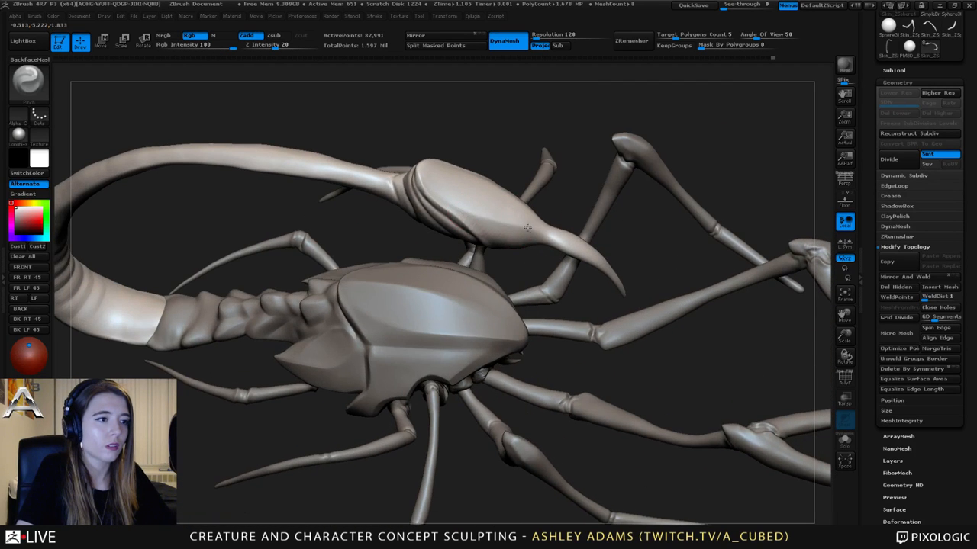
right_click_drag(527, 226, 538, 228)
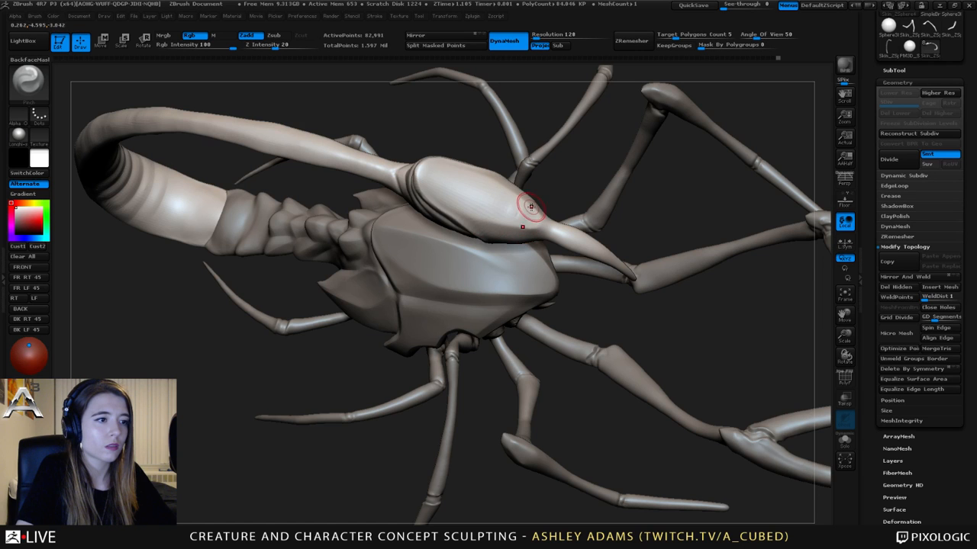
mouse_move(448, 210)
right_mouse_down()
mouse_move(526, 218)
mouse_move(440, 184)
mouse_move(488, 223)
mouse_move(533, 200)
mouse_move(534, 171)
mouse_move(447, 212)
mouse_move(536, 204)
right_mouse_up()
- Deepen the creases between the folds on the bulb's side with Dam Standard at Z intensity 32
key("b")
key("d")
key("s")
key("ctrl")
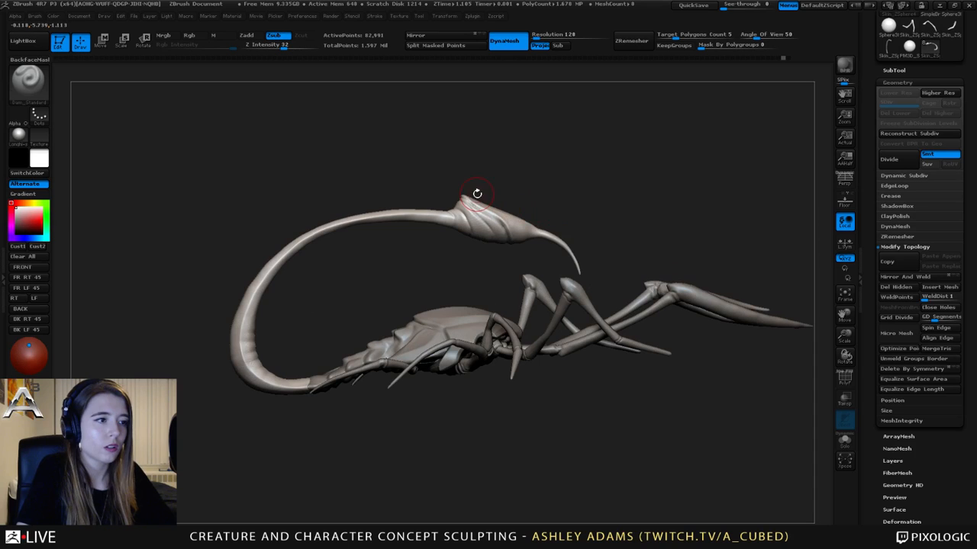
- Adjust the silhouette of the bulb's hump from the side with the Snake Hook brush
right_click_drag(477, 193, 493, 192)
key("b")
key("s")
key("h")
key("space")
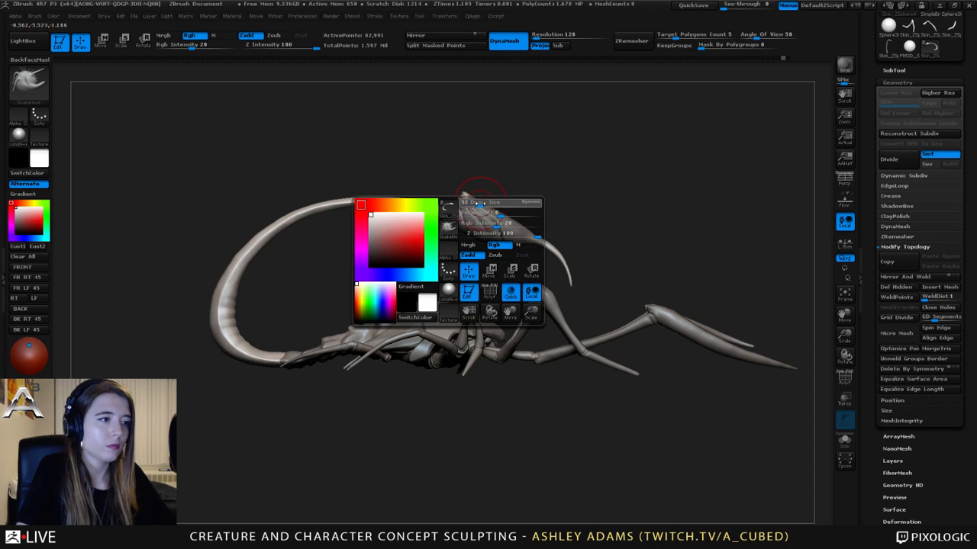
key("b")
key("m")
key("v")
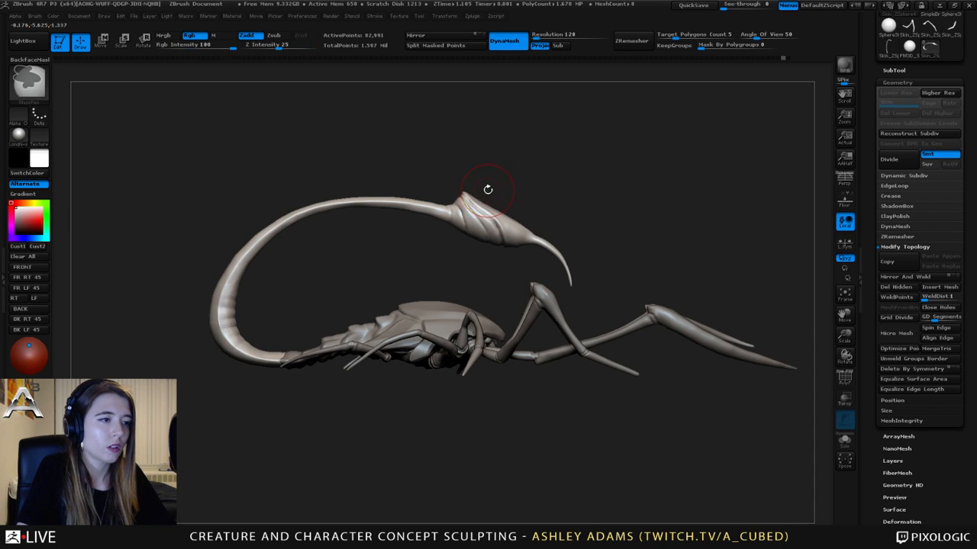
key("b")
key("s")
key("h")
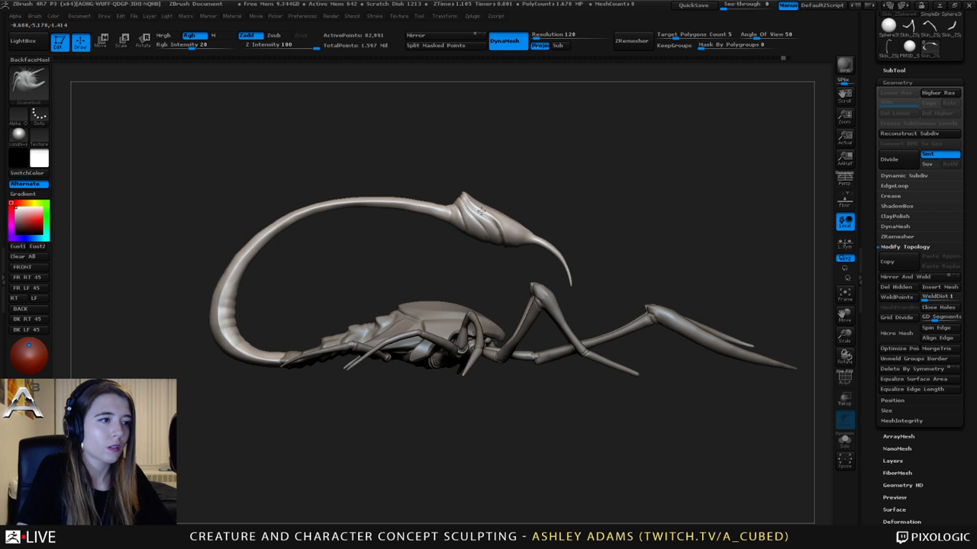
mouse_move(479, 211)
left_mouse_down()
mouse_move(467, 205)
mouse_move(506, 191)
mouse_move(458, 179)
mouse_move(449, 152)
left_mouse_up()
- Thicken the base of the stinger just past the bulb with the Inflate brush
key("b")
key("i")
key("n")
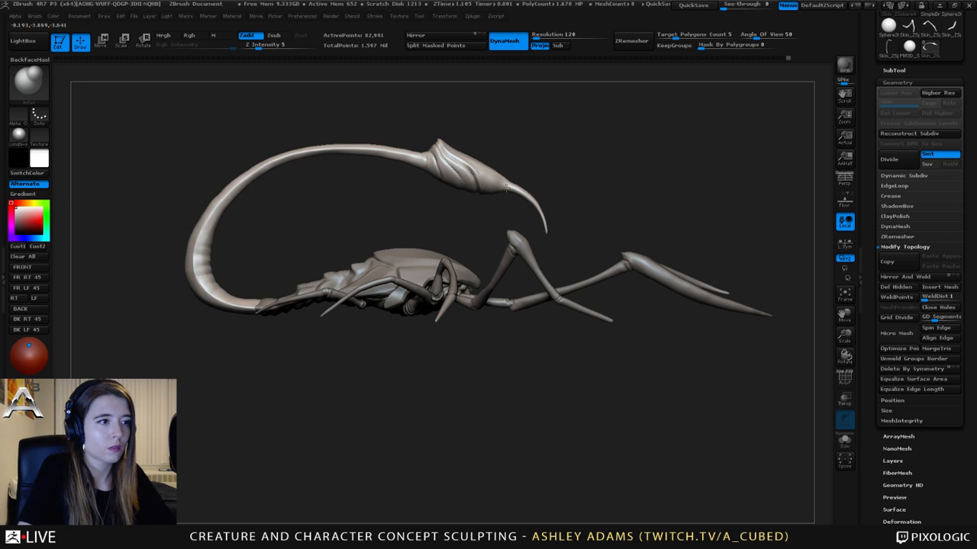
left_click_drag(516, 190, 526, 196)
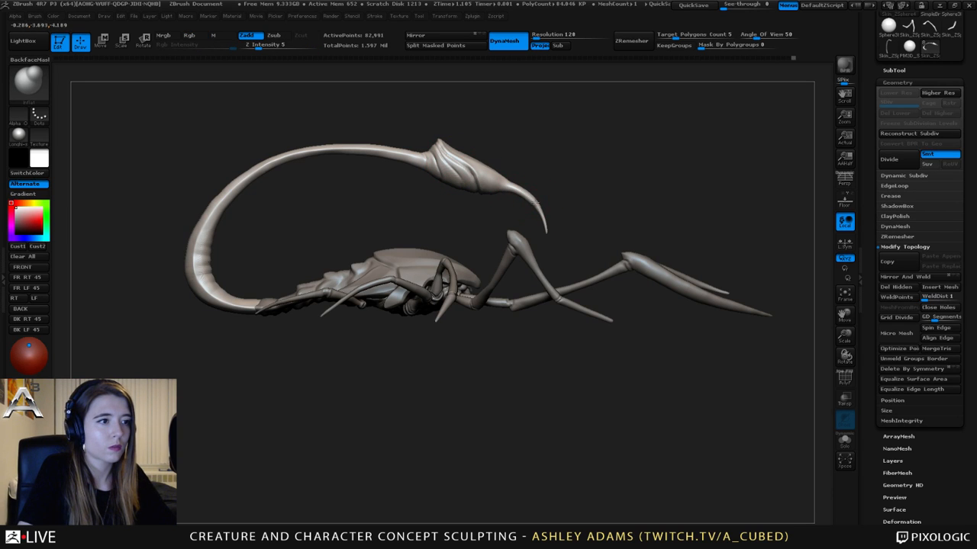
key("shift")
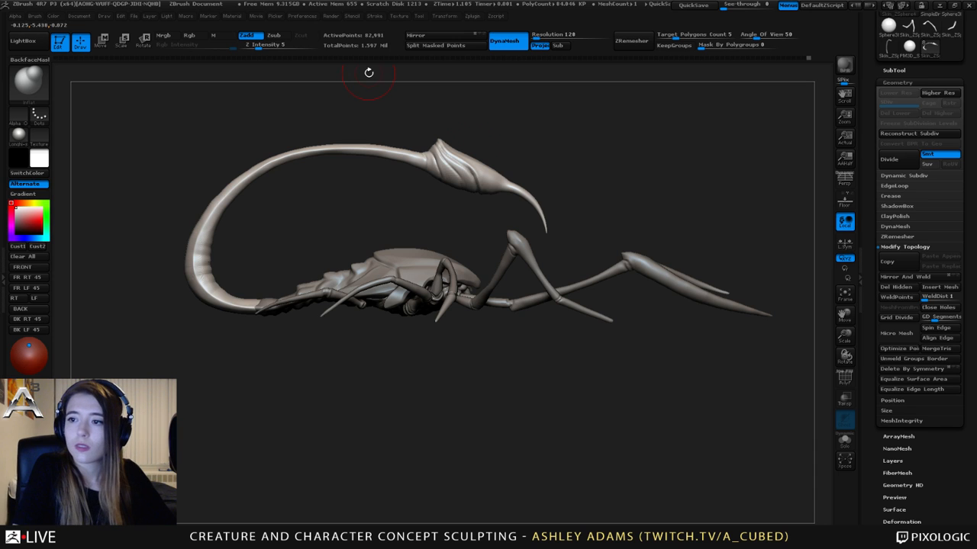
- Even out the thickness along the tail's upper and rear curve with light Inflate strokes
mouse_move(573, 214)
left_mouse_down()
mouse_move(558, 245)
mouse_move(432, 164)
left_mouse_up()
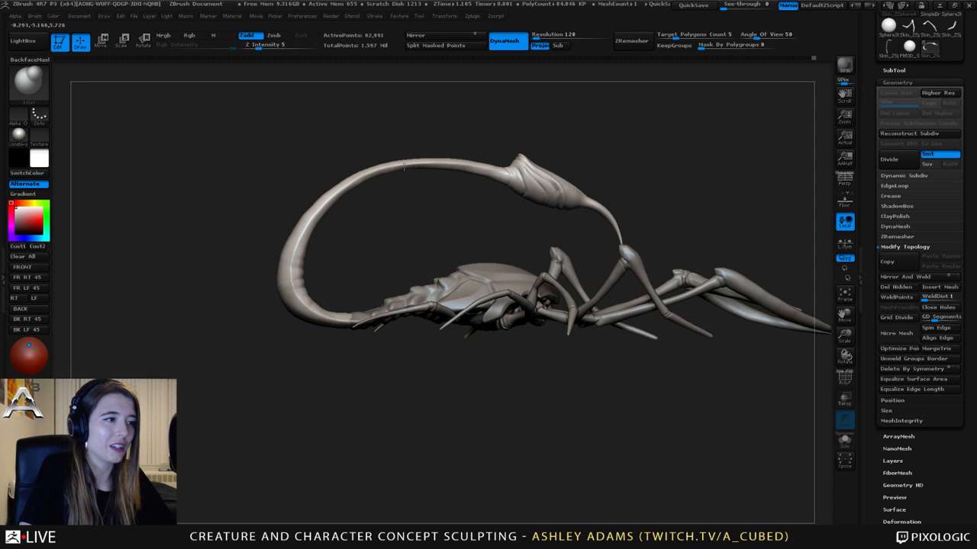
left_click_drag(340, 171, 326, 172)
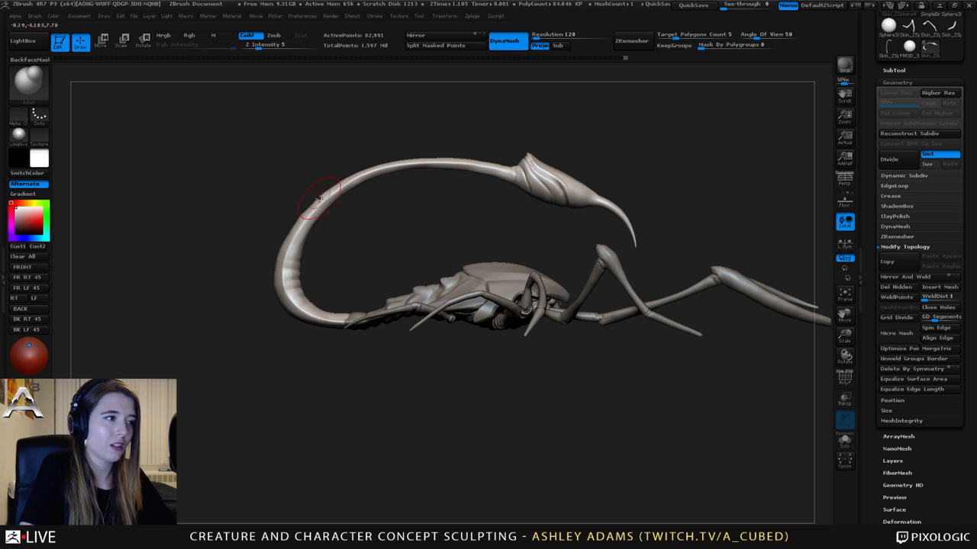
mouse_move(290, 267)
left_mouse_down("alt")
mouse_move(338, 283)
mouse_move(355, 224)
left_mouse_up("alt")
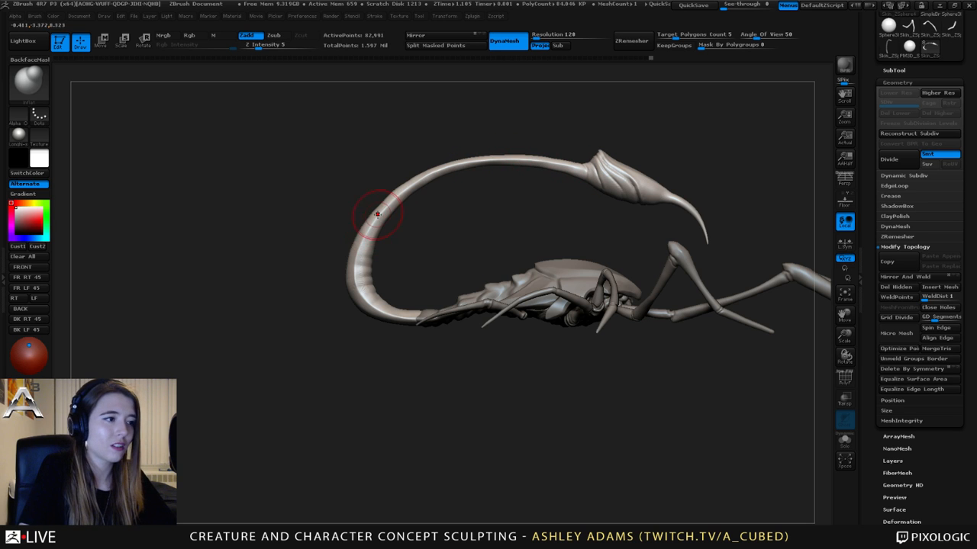
left_click_drag(338, 257, 588, 186)
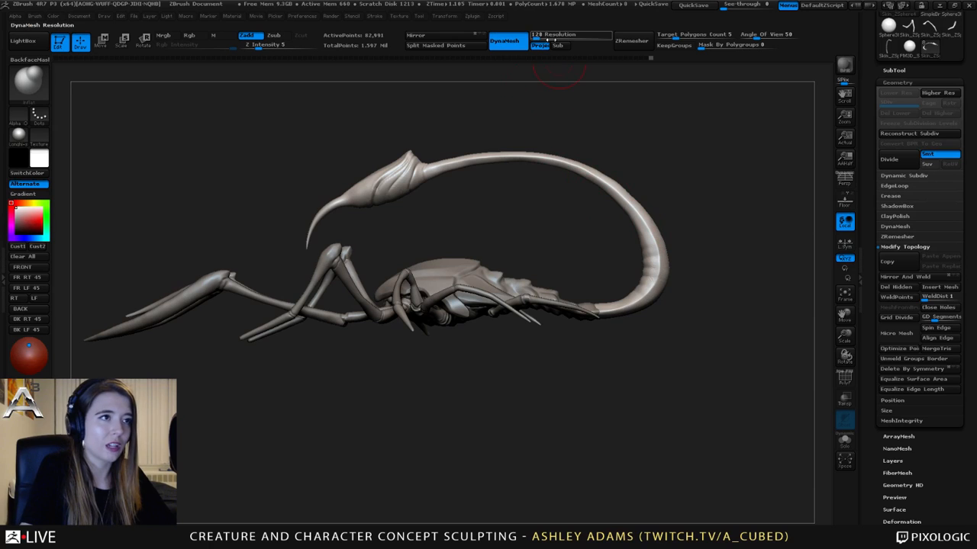
- Remesh the tail with DynaMesh at a higher resolution and smooth the folds on the stinger bulb's side
left_click_drag(540, 38, 538, 35)
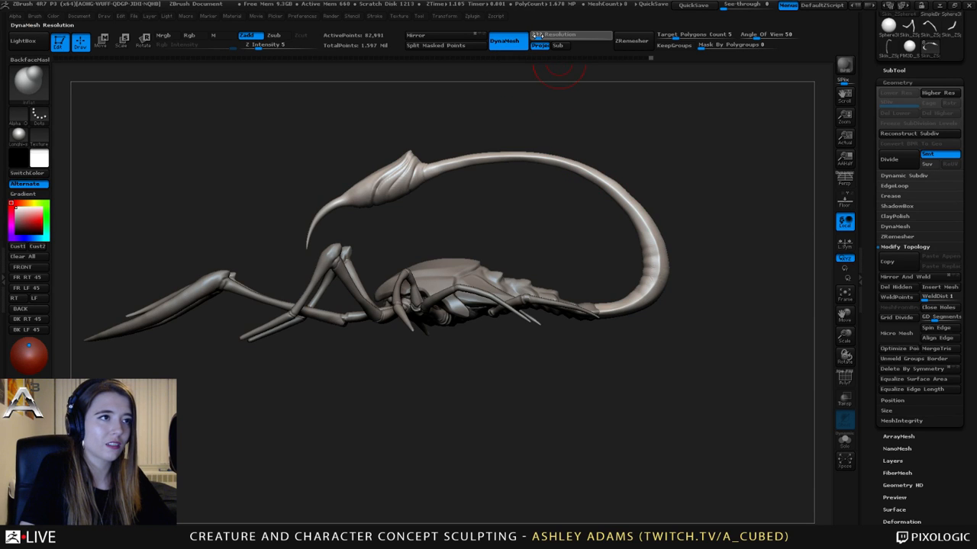
key("b")
key("c")
key("b")
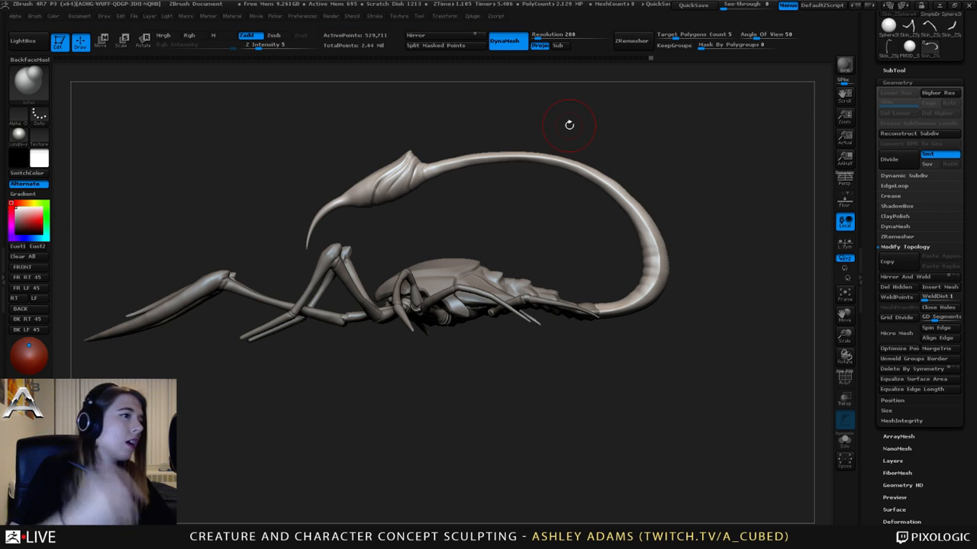
mouse_move(436, 157)
left_mouse_down("alt")
mouse_move(393, 148)
mouse_move(382, 196)
left_mouse_up("alt")
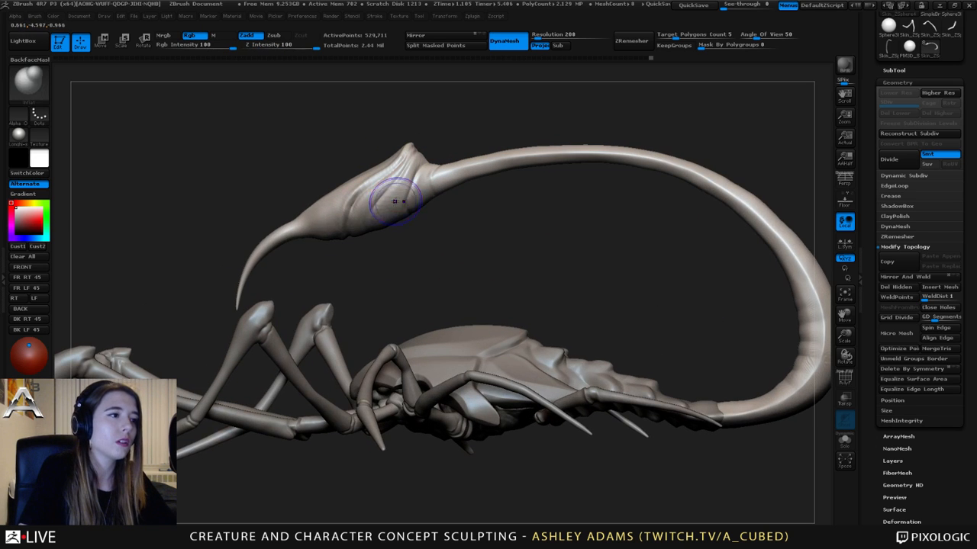
key("ctrl")
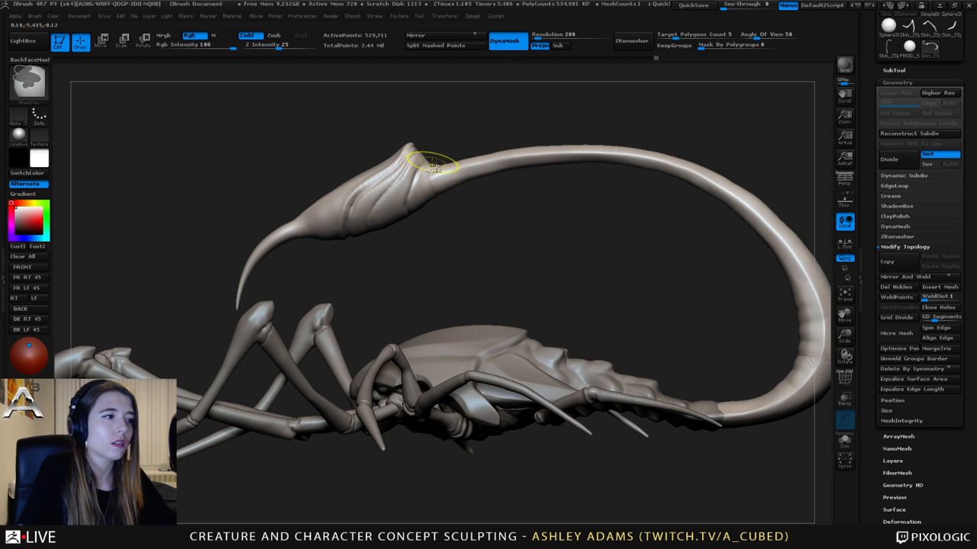
left_click_drag(469, 232, 441, 222)
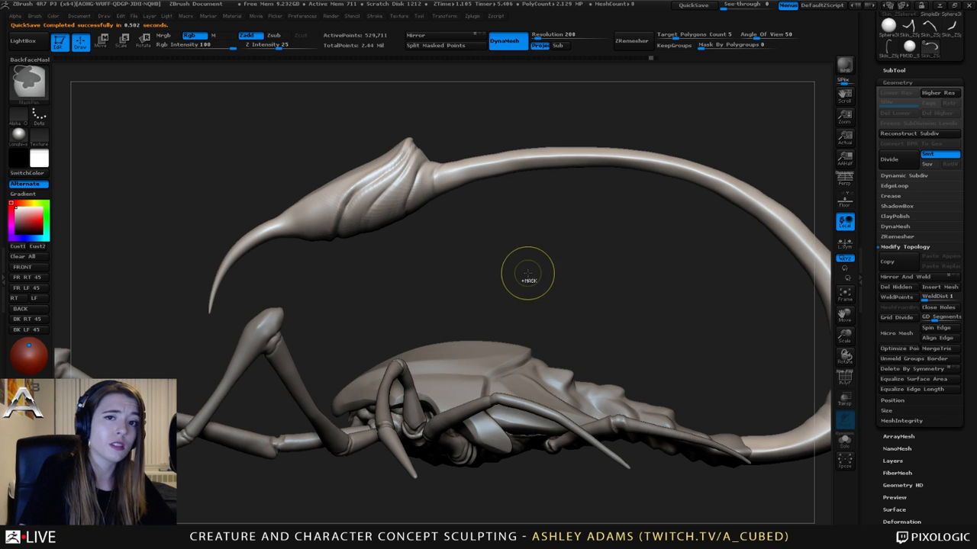
- Smooth the lumps on the outer rear curve of the tail and refine its silhouette
left_click_drag(528, 274, 493, 257)
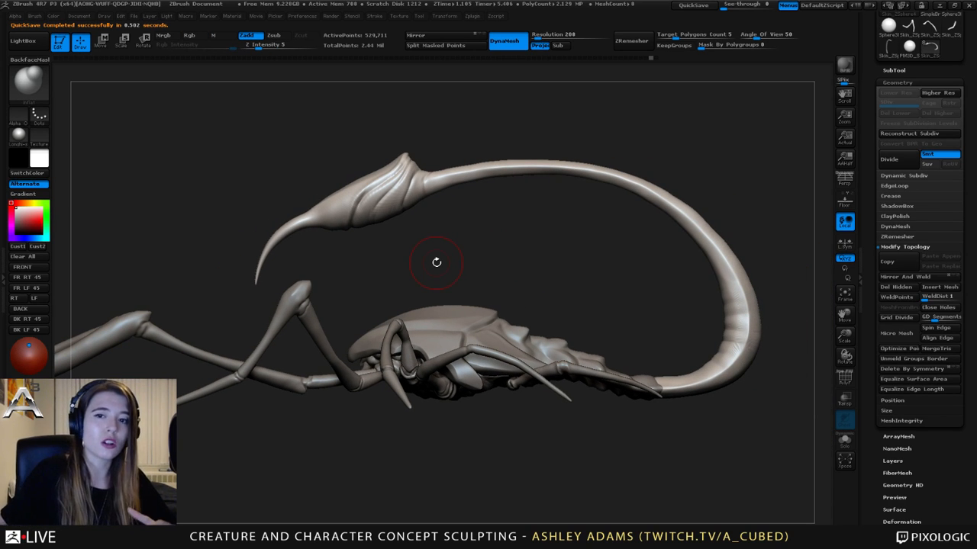
left_click_drag(571, 244, 491, 239, "alt")
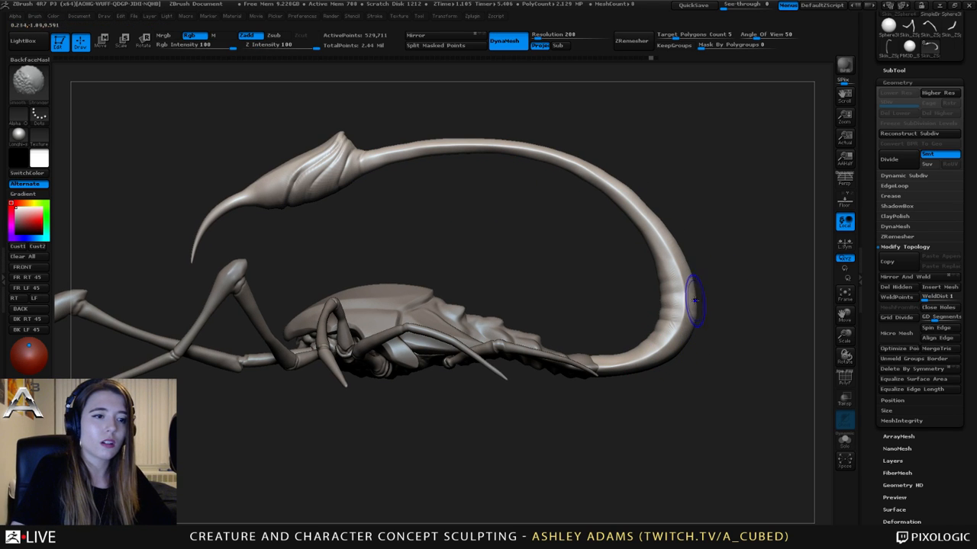
key("shift")
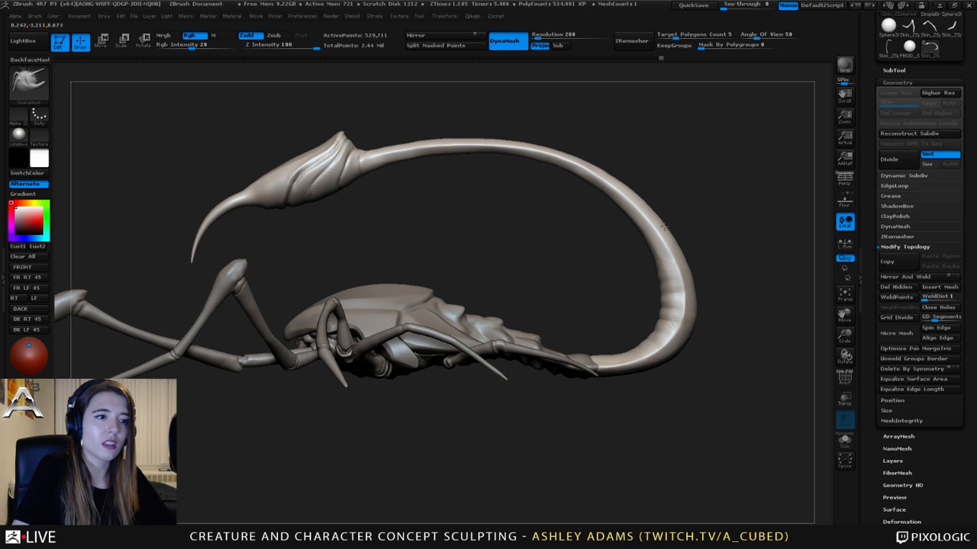
mouse_move(527, 267)
left_mouse_down()
mouse_move(500, 218)
mouse_move(549, 202)
mouse_move(648, 249)
mouse_move(581, 260)
mouse_move(472, 252)
mouse_move(561, 141)
mouse_move(517, 219)
mouse_move(548, 292)
left_mouse_up()
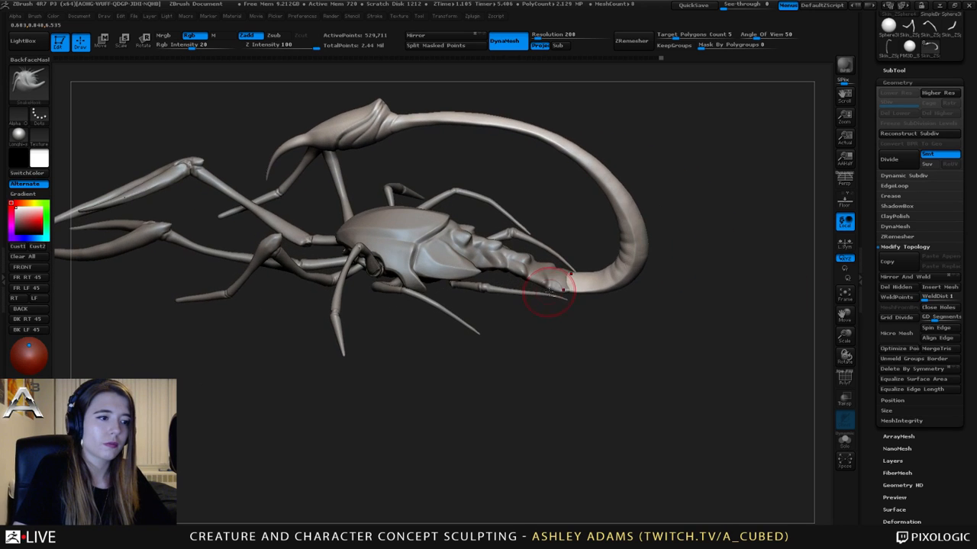
- Make the body subtool active and carve a crisp central plate on a rear abdominal segment with MAHcut Mech A at Z intensity 12
left_click(550, 275, "alt")
mouse_move(550, 275)
right_mouse_down("ctrl")
mouse_move(552, 305)
mouse_move(545, 267)
mouse_move(524, 270)
mouse_move(517, 290)
mouse_move(508, 284)
right_mouse_up("ctrl")
key("b")
key("d")
key("s")
right_click_drag(491, 224, 506, 253)
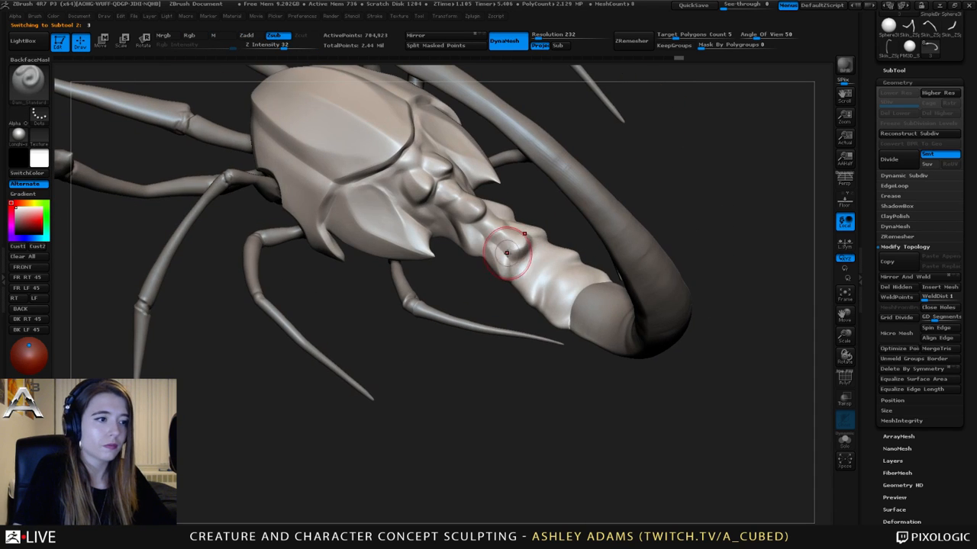
key("b")
key("m")
key("a")
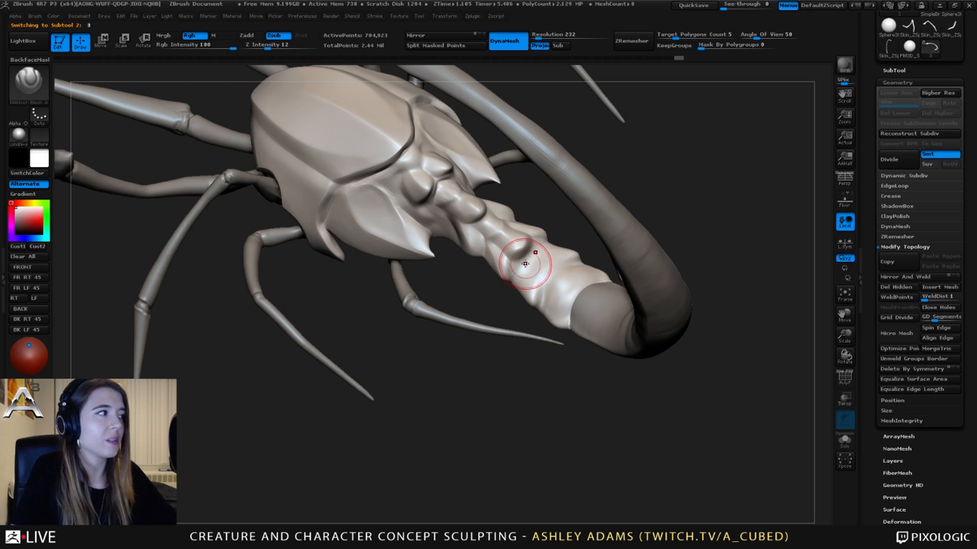
right_click_drag(515, 261, 526, 264)
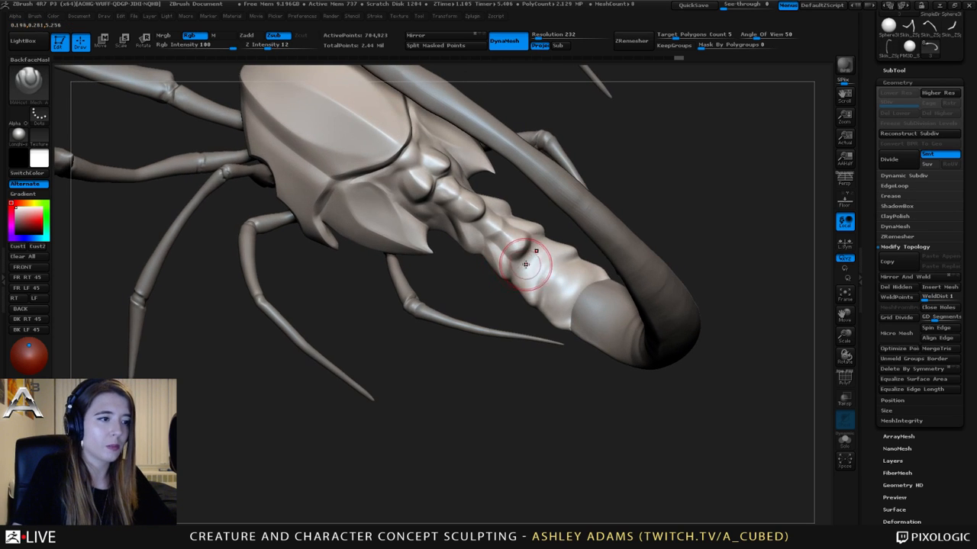
left_click_drag(546, 285, 516, 261)
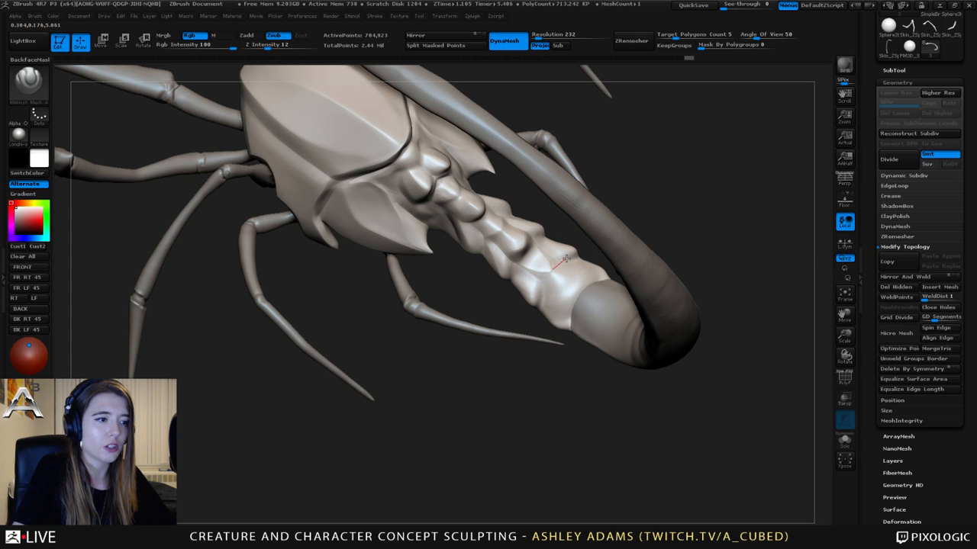
right_click_drag(539, 245, 519, 266)
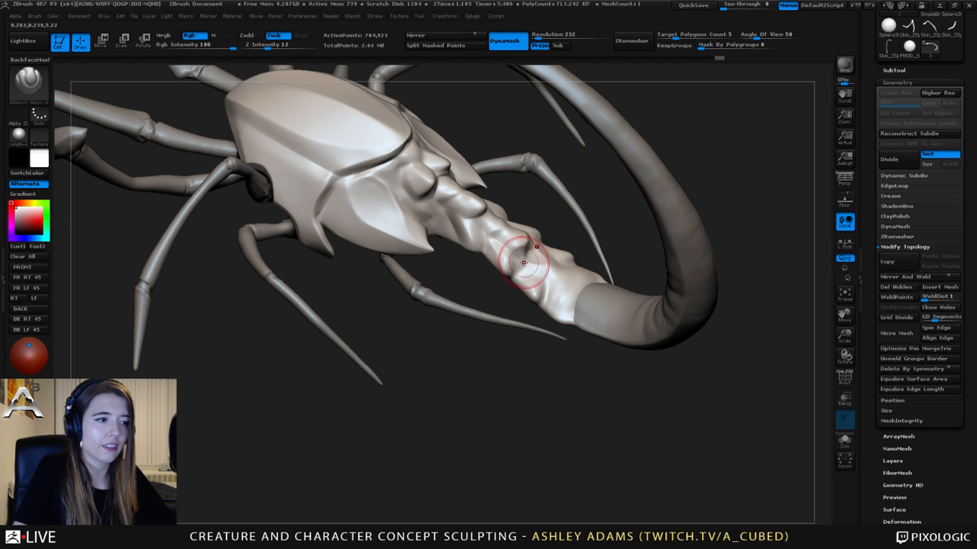
- Carve the pointed central plate and side edges of the last abdominal segment where it meets the tail
right_click_drag(539, 241, 529, 262)
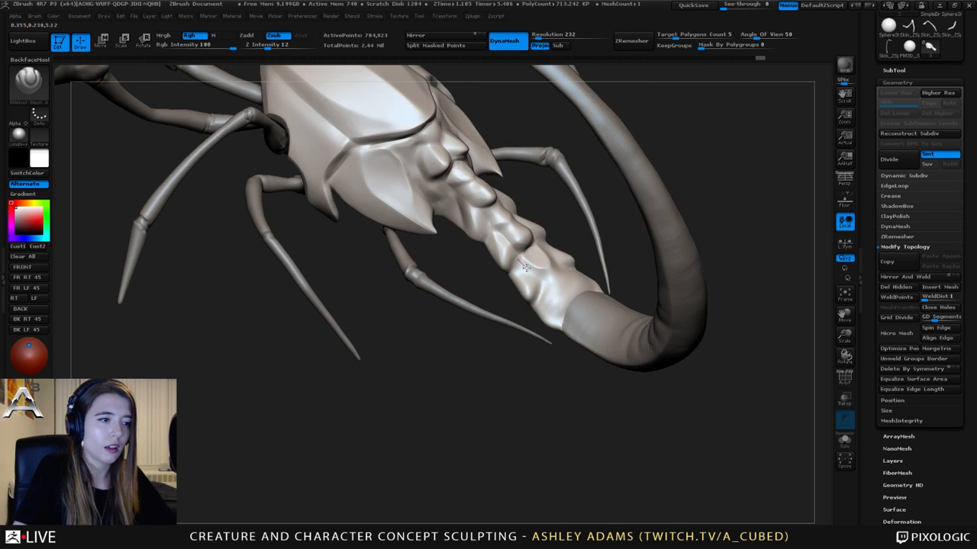
mouse_move(556, 300)
left_mouse_down()
mouse_move(520, 261)
mouse_move(517, 275)
mouse_move(525, 269)
mouse_move(513, 271)
mouse_move(519, 264)
left_mouse_up()
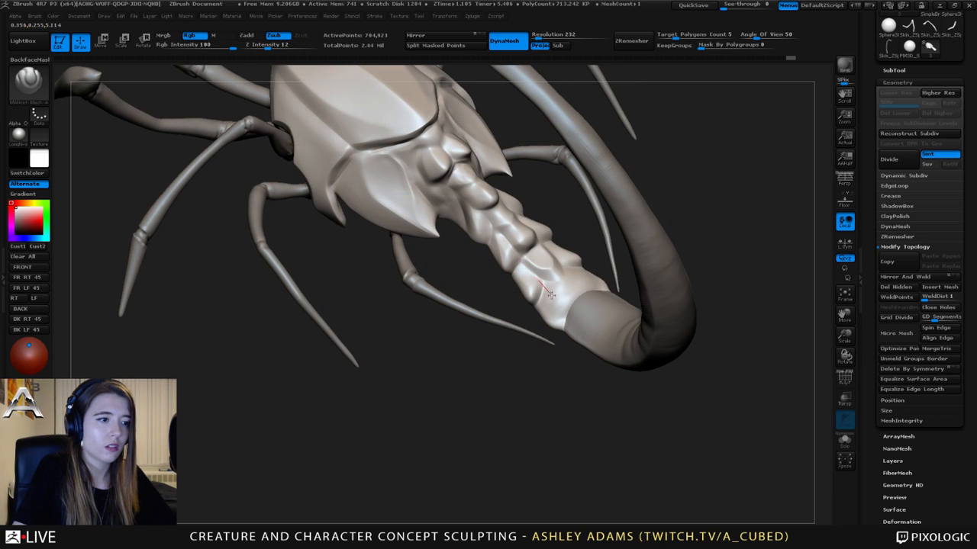
mouse_move(528, 302)
left_mouse_down()
mouse_move(524, 239)
mouse_move(574, 303)
left_mouse_up()
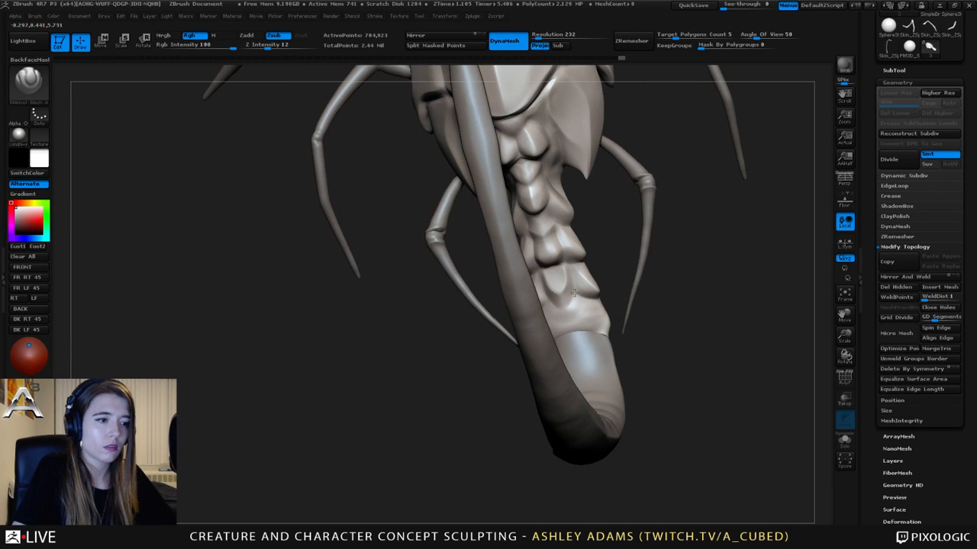
left_click_drag(578, 343, 546, 305)
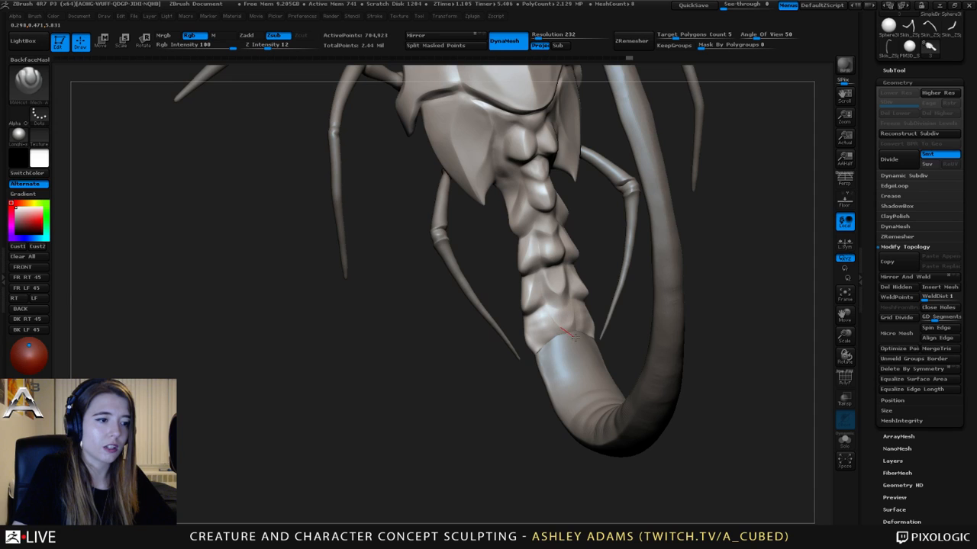
left_click_drag(571, 290, 542, 303)
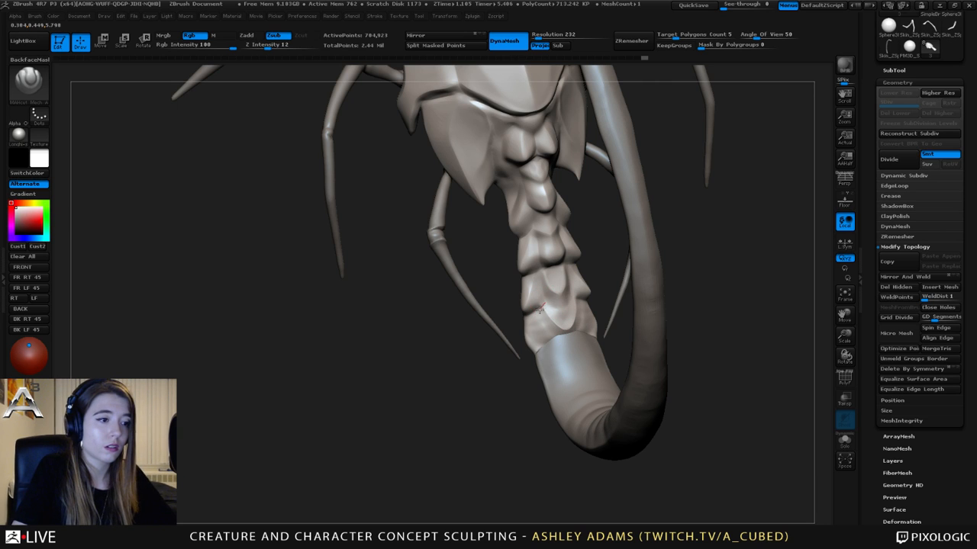
left_click_drag(488, 336, 534, 321)
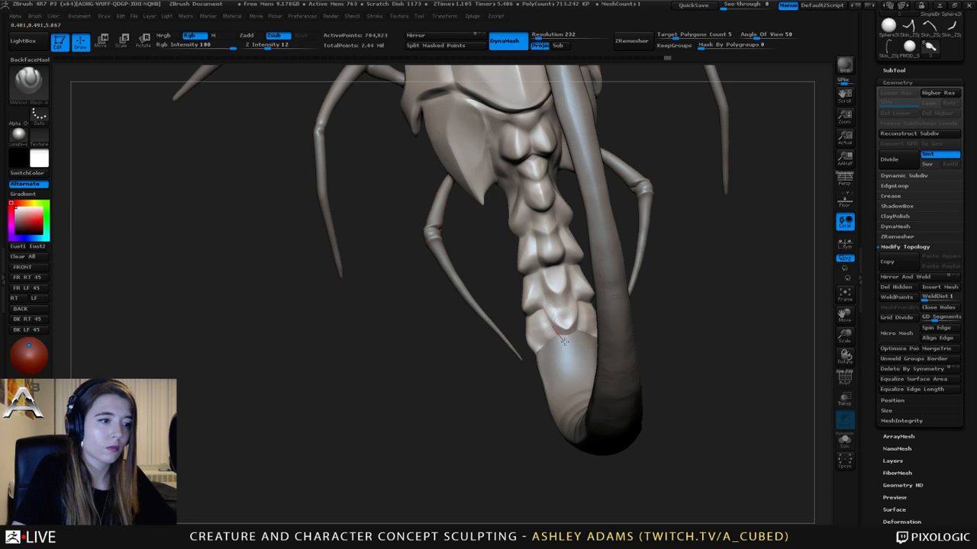
left_click_drag(562, 327, 557, 287)
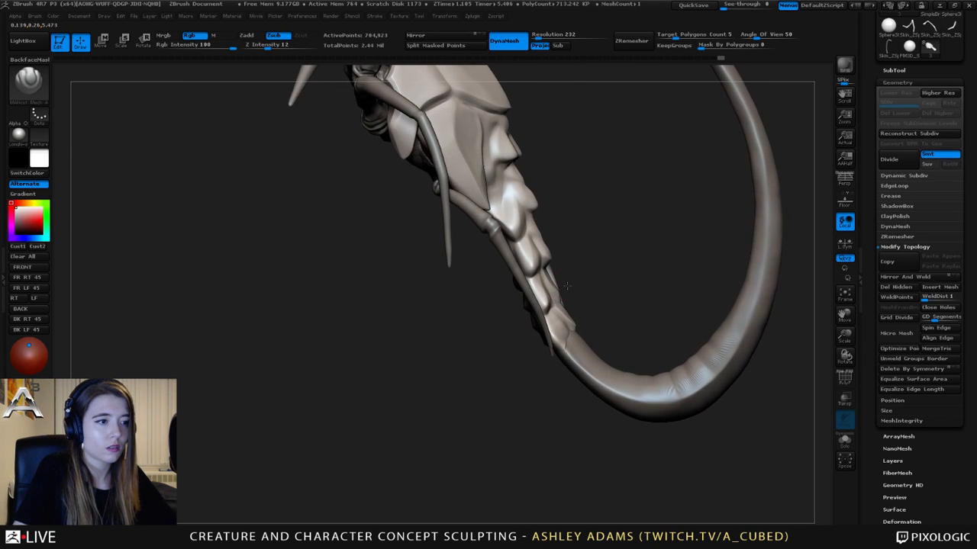
- Adjust the abdominal bumps' profile from the side with Snake Hook and sharpen the edges of the middle plates
key("b")
key("s")
key("h")
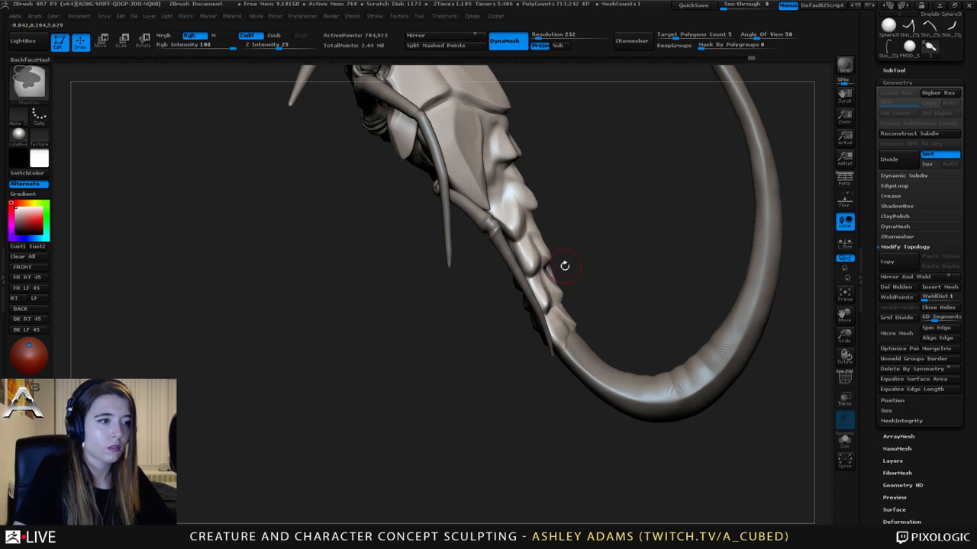
left_click_drag(565, 266, 534, 291)
key("b")
key("s")
key("t")
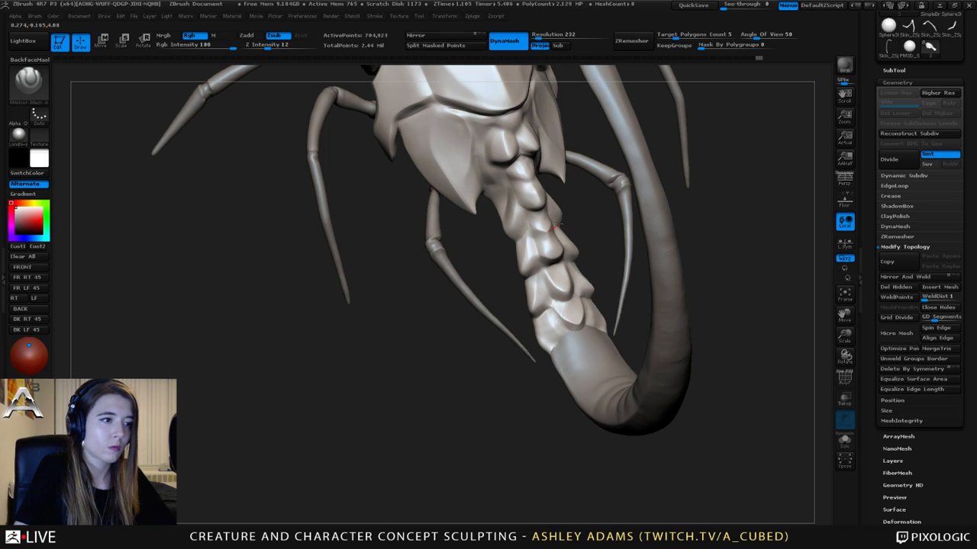
left_click_drag(548, 208, 526, 229)
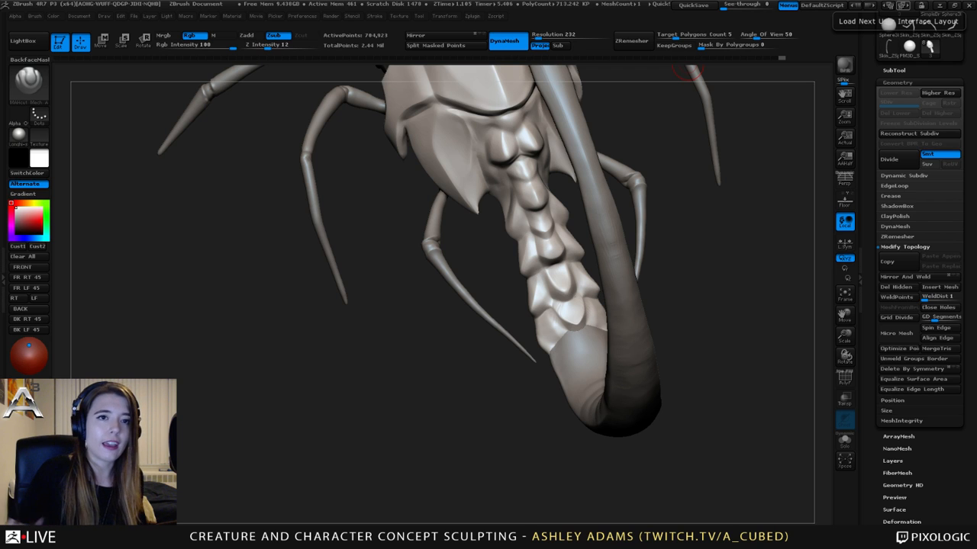
scroll(945, 370, "down", 5)
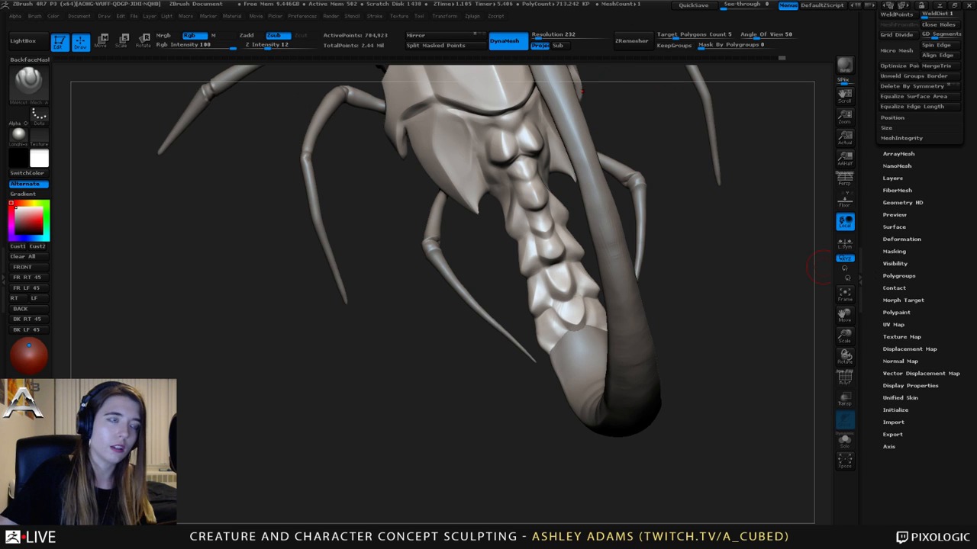
left_click(902, 339)
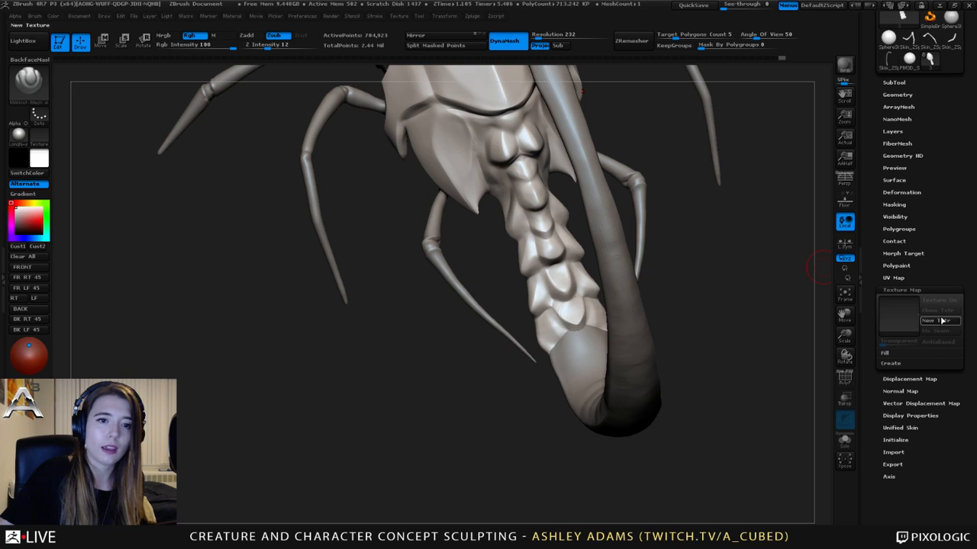
left_click(890, 363)
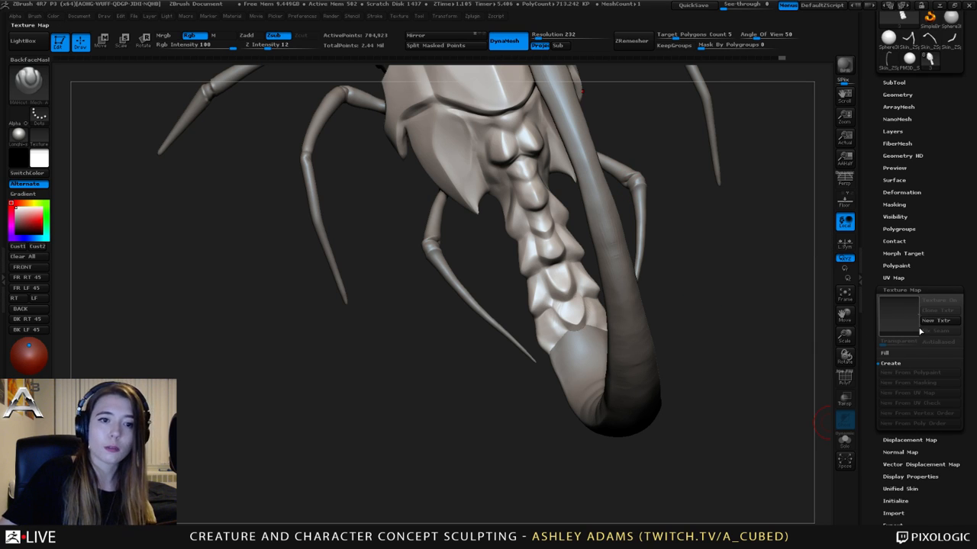
left_click(897, 290)
scroll(892, 180, "up", 3)
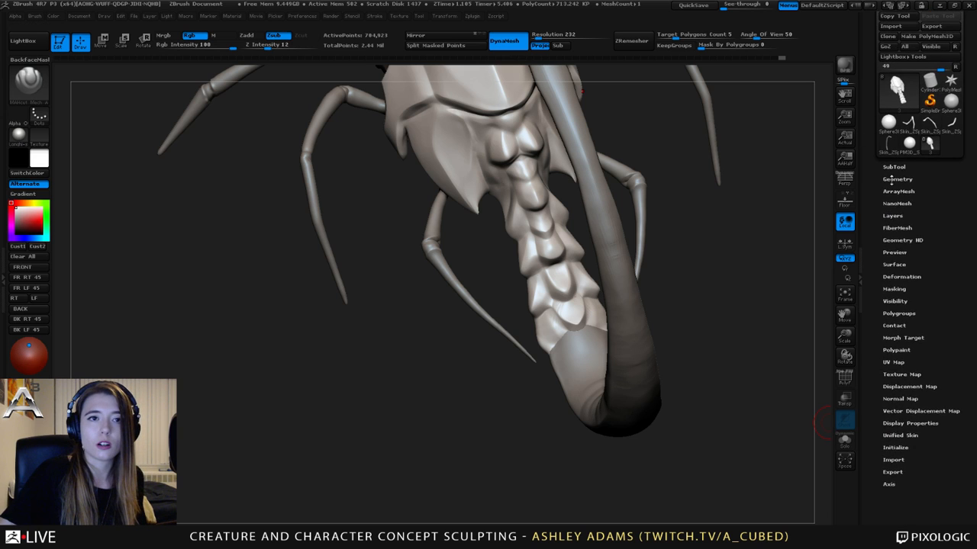
scroll(891, 180, "up", 1)
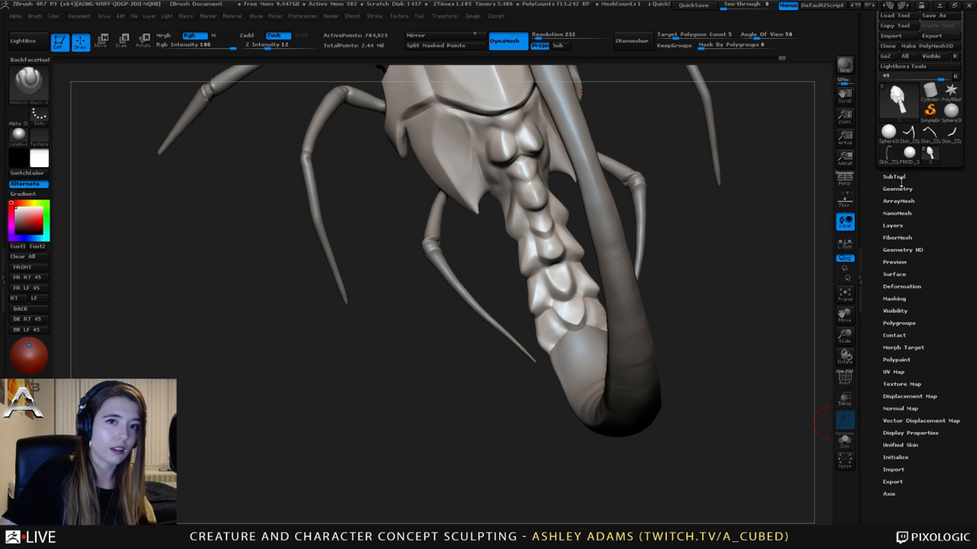
- Refine the creases around the rear central plates of the abdomen from above with Dam Standard at Z intensity 32
left_click_drag(608, 248, 603, 313)
mouse_move(589, 286)
right_mouse_down("ctrl")
mouse_move(515, 334)
mouse_move(588, 312)
right_mouse_up("ctrl")
mouse_move(524, 305)
right_mouse_down()
mouse_move(563, 393)
mouse_move(610, 412)
mouse_move(633, 393)
right_mouse_up()
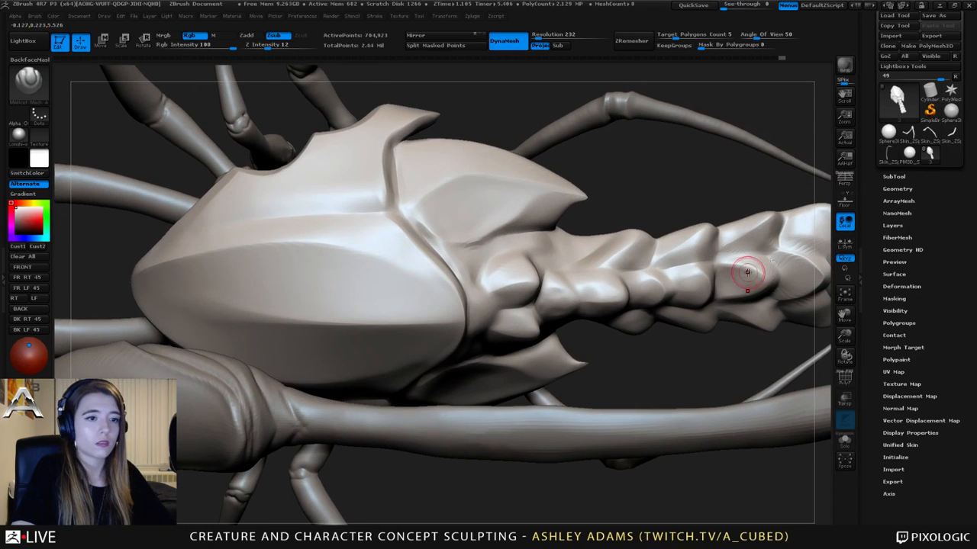
key("b")
key("s")
key("h")
right_click_drag(706, 288, 577, 275)
key("b")
key("d")
key("s")
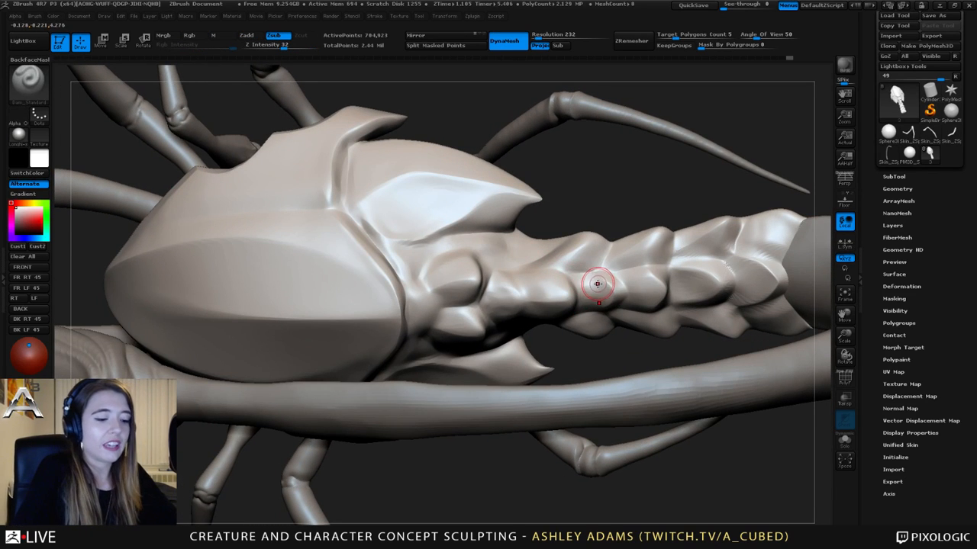
- Cut sharper edges into the front central plates of the abdomen with MAHcut Mech A at Z intensity 12
key("2")
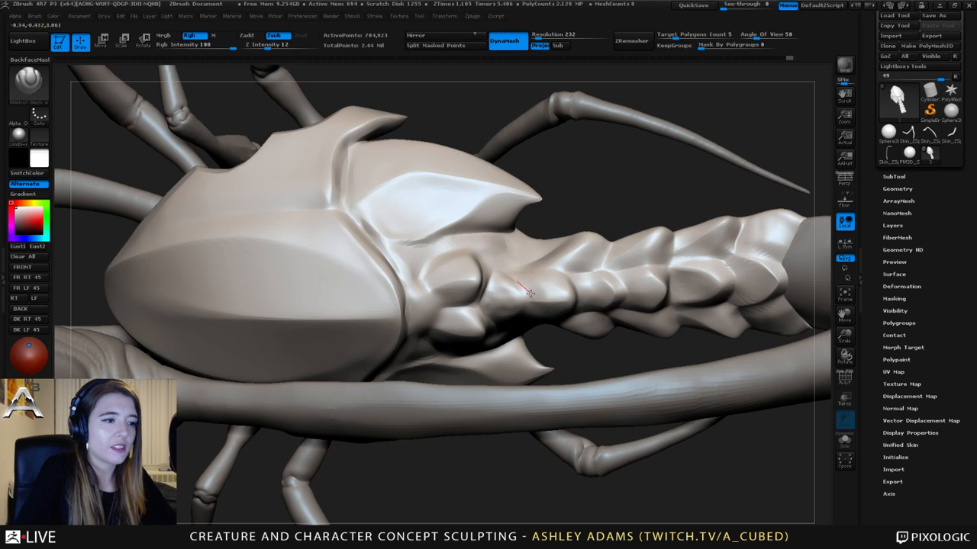
left_click_drag(525, 292, 538, 305)
left_click_drag(497, 279, 526, 306)
mouse_move(539, 272)
left_mouse_down()
mouse_move(576, 308)
mouse_move(565, 278)
mouse_move(576, 293)
left_mouse_up()
mouse_move(564, 298)
right_mouse_down()
mouse_move(523, 264)
mouse_move(538, 301)
mouse_move(506, 266)
right_mouse_up()
- Carve the surface around and beneath the paired bumps just behind the carapace to define their undersides
mouse_move(506, 267)
left_mouse_down()
mouse_move(490, 281)
mouse_move(501, 252)
mouse_move(478, 264)
mouse_move(474, 307)
left_mouse_up()
mouse_move(480, 254)
left_mouse_down()
mouse_move(513, 255)
mouse_move(488, 282)
mouse_move(519, 252)
mouse_move(493, 257)
mouse_move(513, 223)
mouse_move(500, 214)
left_mouse_up()
mouse_move(510, 199)
left_mouse_down()
mouse_move(473, 259)
mouse_move(488, 333)
mouse_move(538, 322)
mouse_move(517, 306)
mouse_move(549, 294)
mouse_move(534, 294)
left_mouse_up()
key("b")
key("d")
key("s")
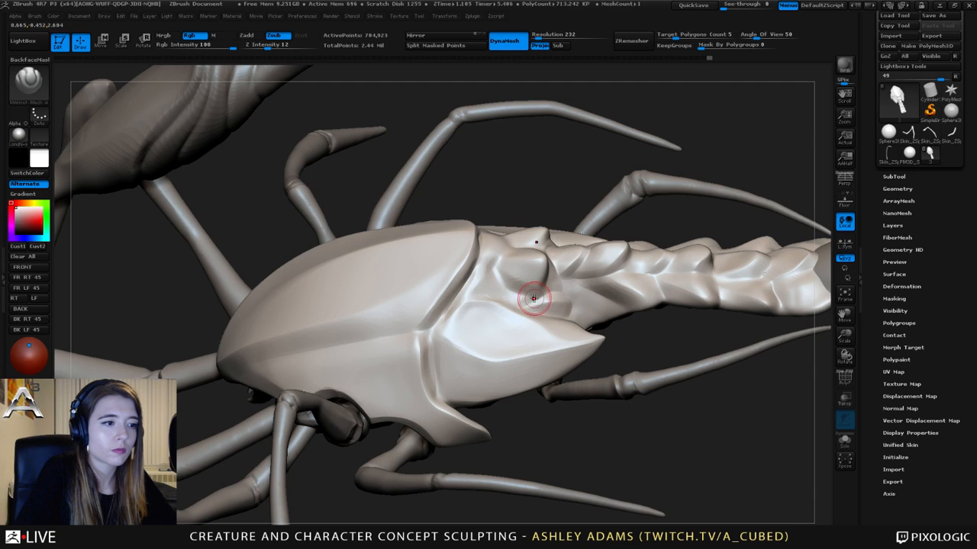
mouse_move(565, 302)
left_mouse_down()
mouse_move(473, 292)
mouse_move(507, 291)
mouse_move(497, 272)
mouse_move(533, 299)
left_mouse_up()
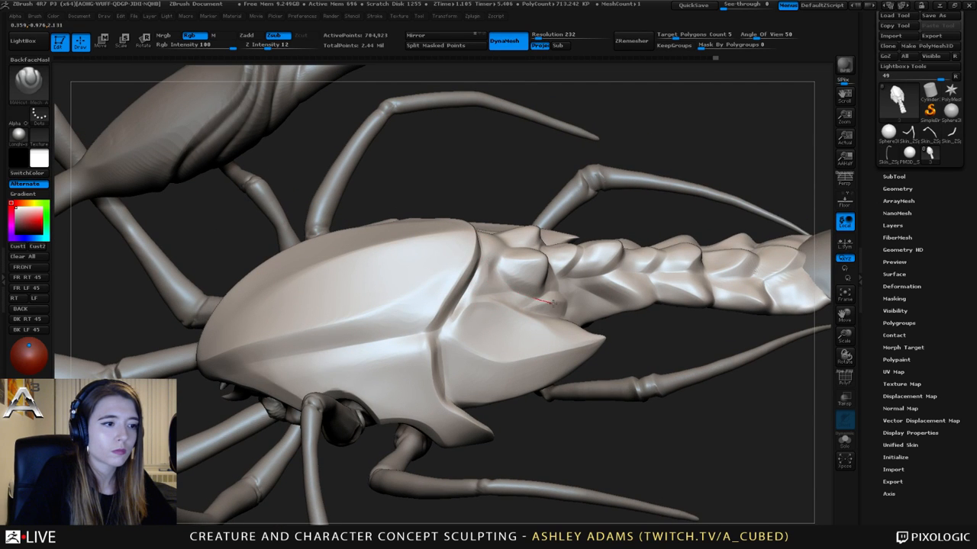
left_click_drag(657, 358, 610, 336)
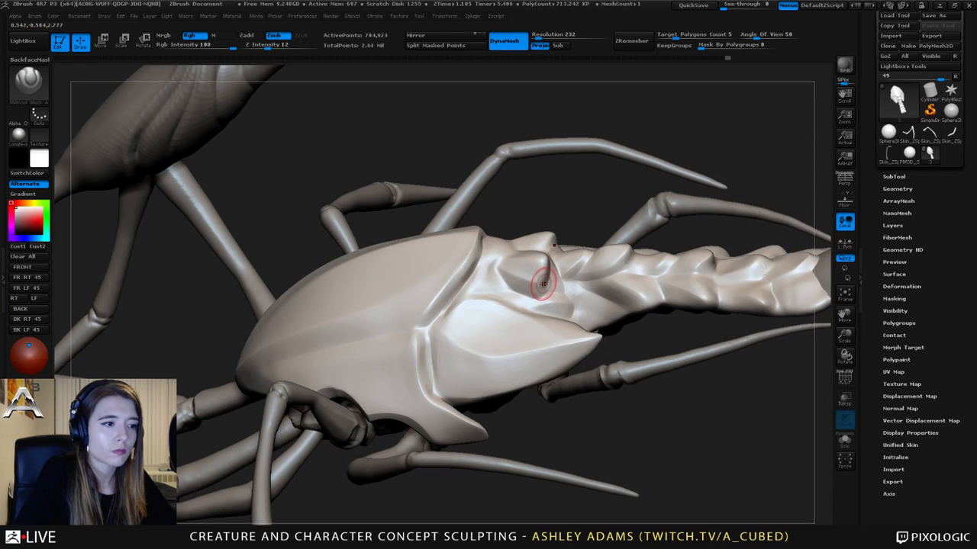
- Carve the flank below the paired bumps and along the adjoining front side plates with MAHcut Mech A at Z intensity 12
mouse_move(551, 243)
left_mouse_down()
mouse_move(534, 284)
mouse_move(497, 283)
mouse_move(557, 325)
mouse_move(545, 269)
left_mouse_up()
key("b")
key("c")
key("b")
key("b")
key("s")
key("t")
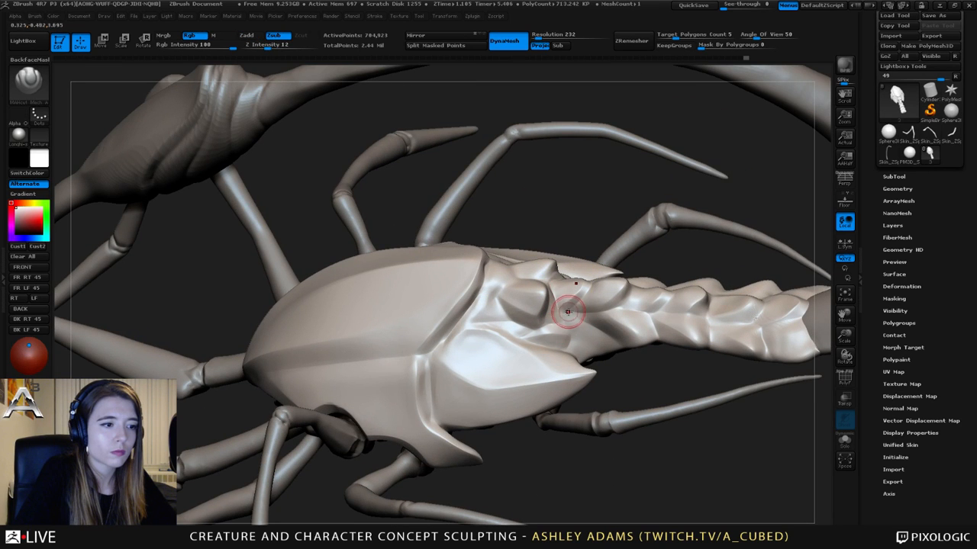
left_click_drag(563, 325, 571, 337)
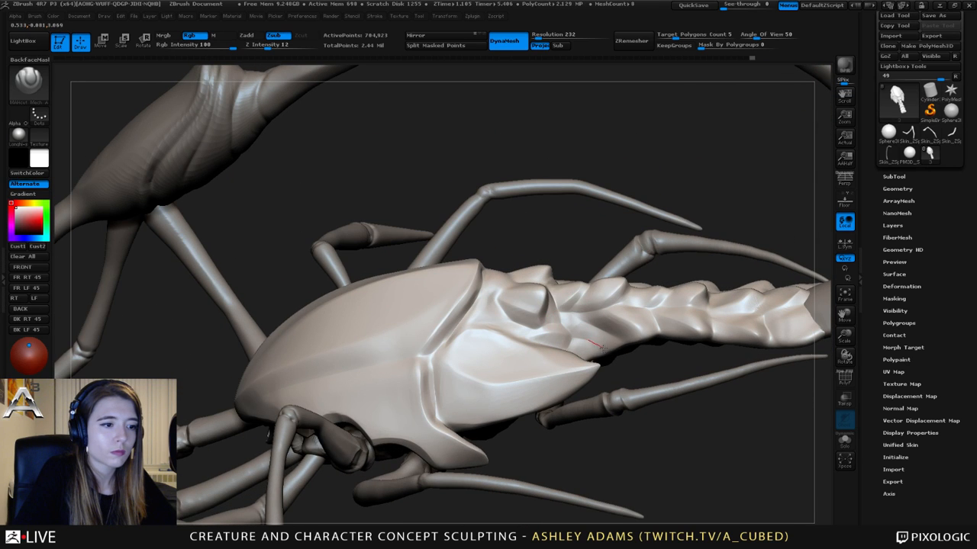
mouse_move(613, 366)
left_mouse_down()
mouse_move(586, 349)
mouse_move(604, 352)
mouse_move(577, 311)
left_mouse_up()
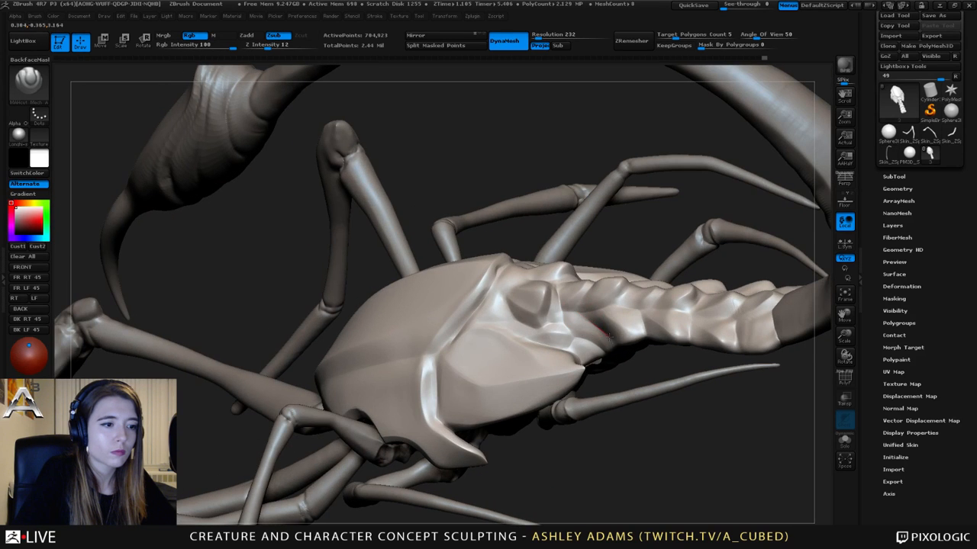
right_click_drag(617, 348, 584, 332)
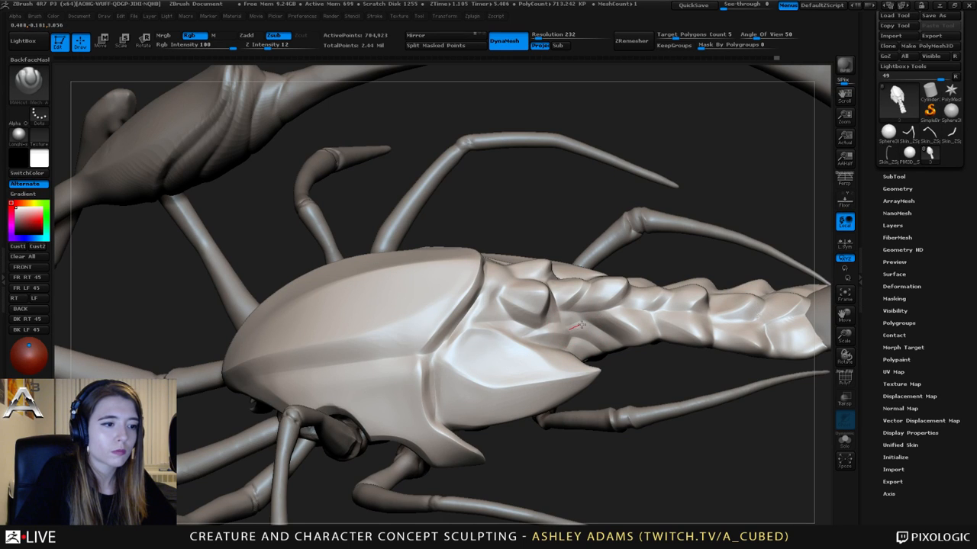
mouse_move(602, 321)
left_mouse_down()
mouse_move(611, 336)
mouse_move(549, 397)
mouse_move(551, 343)
mouse_move(485, 229)
mouse_move(400, 226)
mouse_move(503, 231)
mouse_move(405, 221)
mouse_move(522, 229)
mouse_move(535, 219)
left_mouse_up()
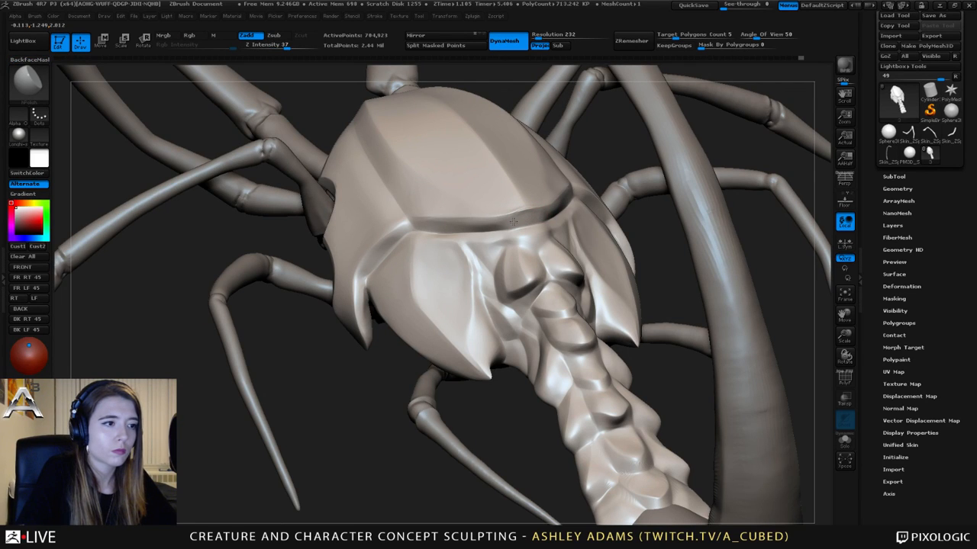
- Flatten the bevel along the carapace's rear rim with hPolish at Z intensity 37
mouse_move(482, 227)
left_mouse_down()
mouse_move(414, 224)
mouse_move(492, 222)
mouse_move(400, 223)
left_mouse_up()
right_click_drag(545, 224, 532, 211)
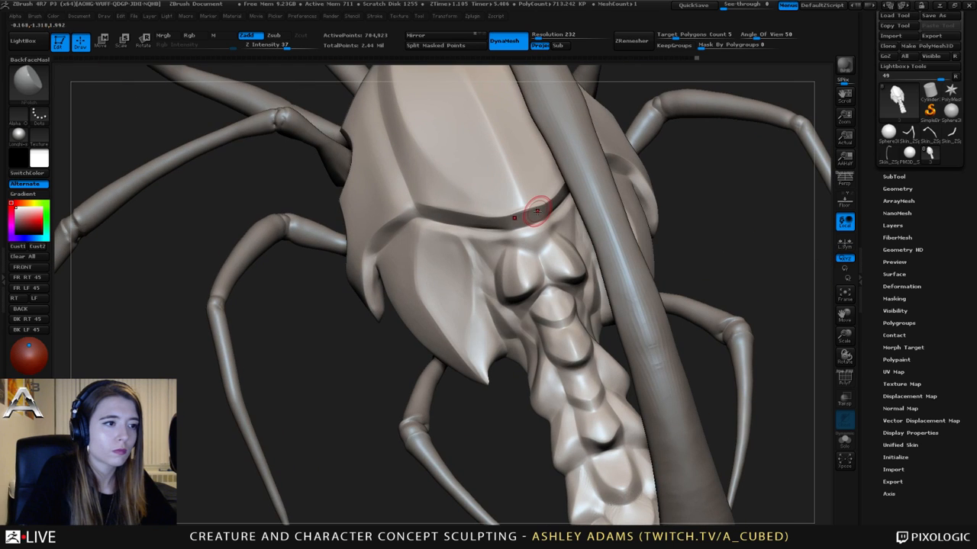
mouse_move(532, 211)
left_mouse_down()
mouse_move(436, 212)
mouse_move(526, 212)
left_mouse_up()
mouse_move(525, 212)
right_mouse_down()
mouse_move(540, 209)
mouse_move(497, 209)
right_mouse_up()
- Pull the middle of the carapace's rear rim backward into a point with Snake Hook
key("b")
key("s")
key("h")
mouse_move(497, 209)
left_mouse_down()
mouse_move(505, 201)
mouse_move(519, 217)
left_mouse_up()
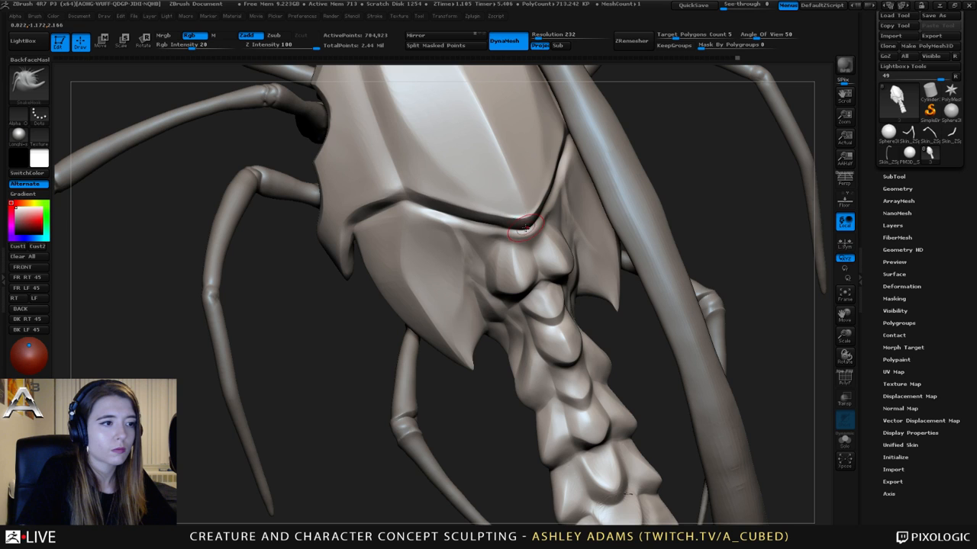
- Polish the reshaped rear rim of the carapace around its central point with hPolish at Z intensity 37
right_click_drag(525, 229, 522, 184)
key("b")
key("h")
key("p")
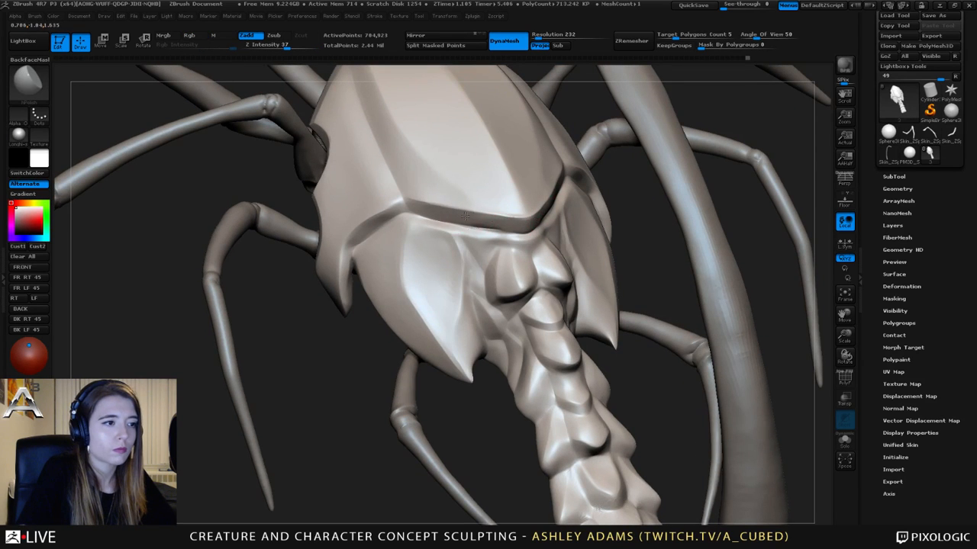
right_click_drag(514, 222, 443, 188)
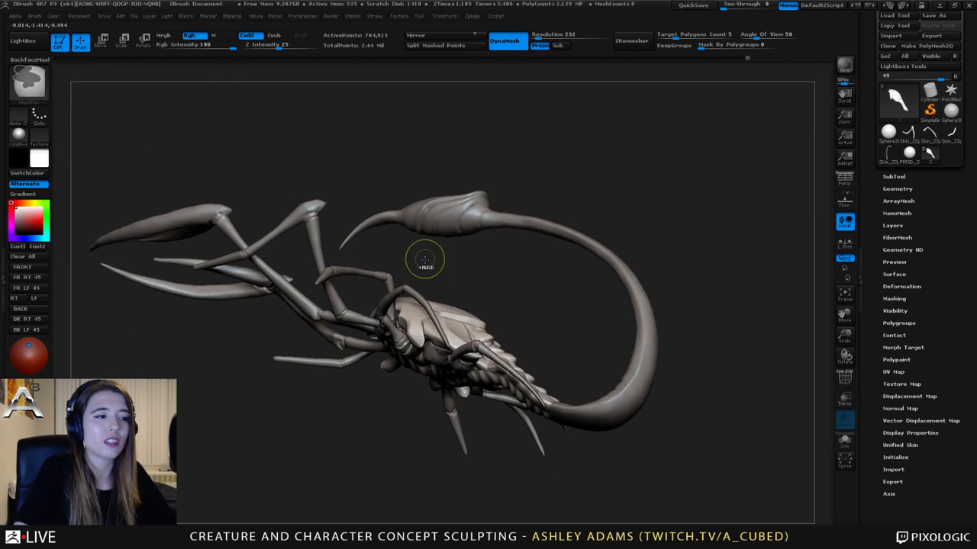
- Adjust the front edge of the carapace above the mouthparts with Snake Hook at Z intensity 100
left_click_drag(425, 261, 431, 287)
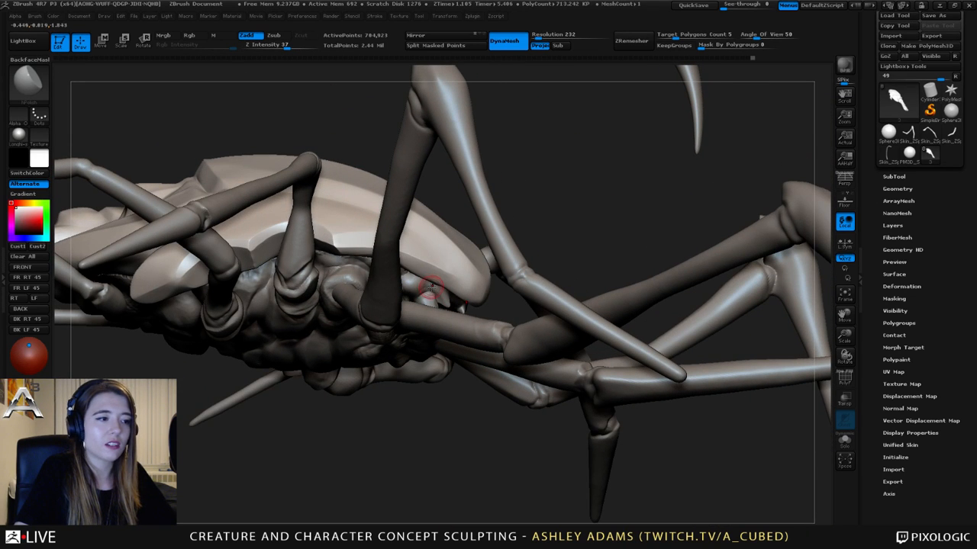
left_click_drag(430, 286, 429, 283)
key("space")
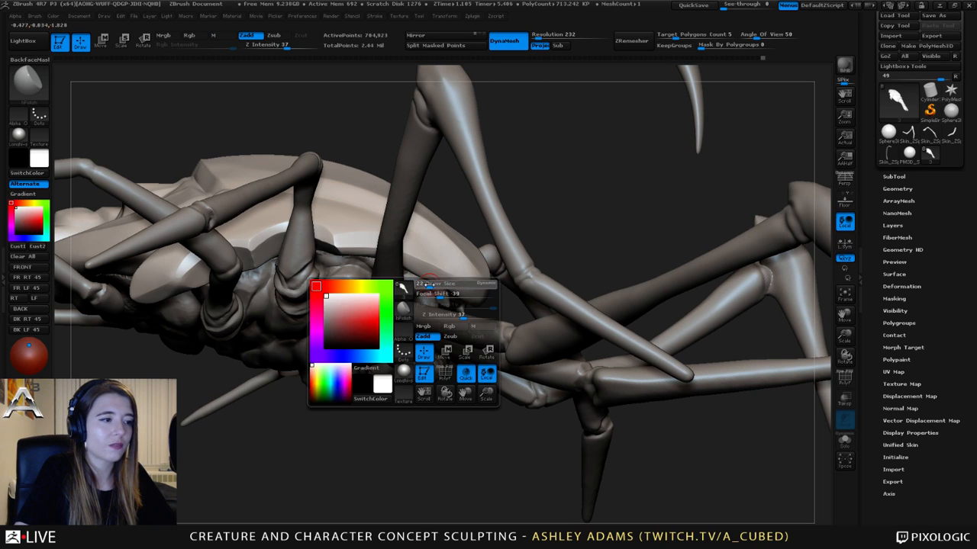
key("b")
key("s")
key("h")
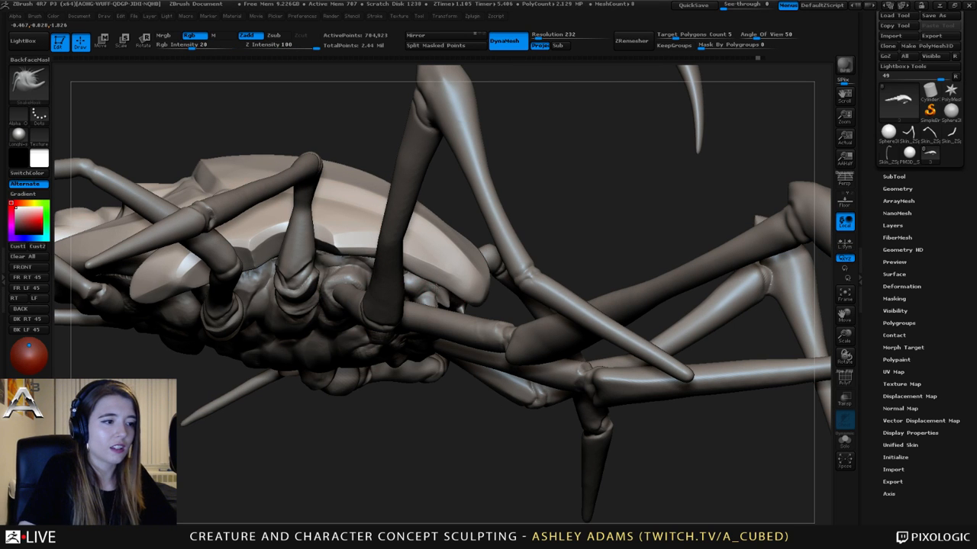
mouse_move(473, 290)
left_mouse_down()
mouse_move(424, 284)
mouse_move(419, 250)
mouse_move(418, 284)
mouse_move(385, 284)
mouse_move(518, 276)
left_mouse_up()
- Select the mouthparts subtool and refine the small forms under the carapace's front at Z intensity 5
left_click(419, 250, "alt")
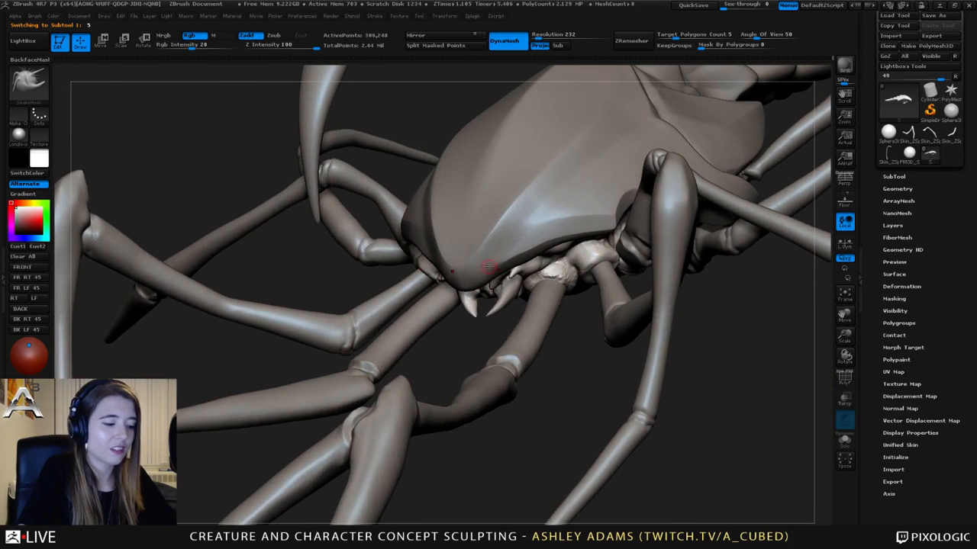
key("b")
key("s")
key("t")
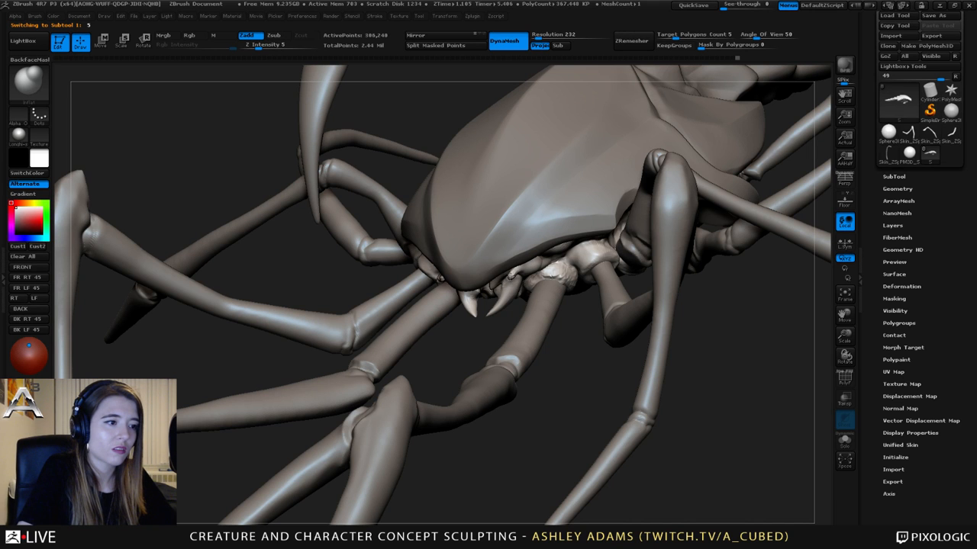
left_click_drag(251, 343, 513, 246)
left_click_drag(321, 397, 420, 316)
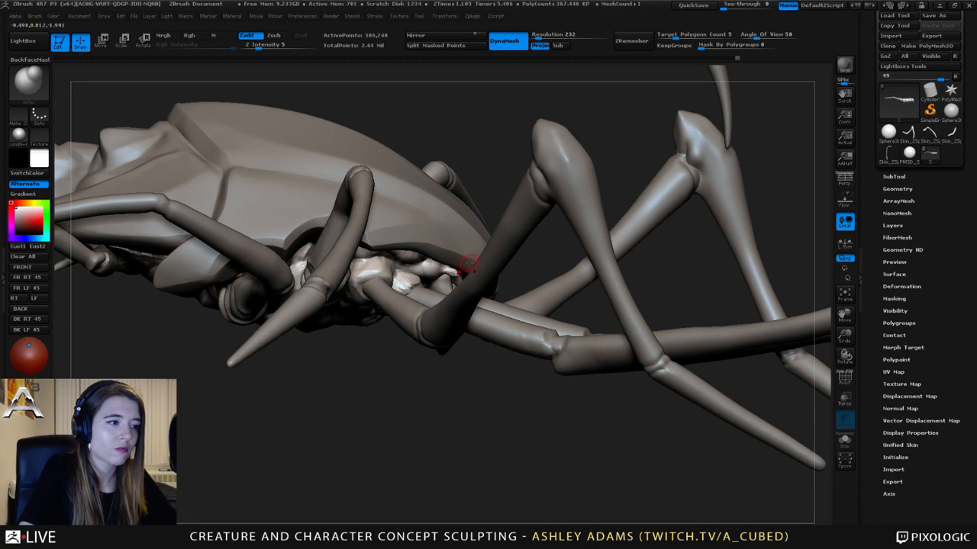
left_click_drag(450, 269, 501, 288)
mouse_move(500, 288)
right_mouse_down()
mouse_move(447, 294)
mouse_move(485, 279)
mouse_move(510, 284)
mouse_move(489, 267)
mouse_move(488, 248)
right_mouse_up()
- Reposition the mouthparts beneath the carapace's front with Snake Hook and check them against the whole creature's side profile
key("b")
key("s")
key("h")
left_click_drag(478, 257, 455, 245)
key("f")
key("b")
key("s")
key("h")
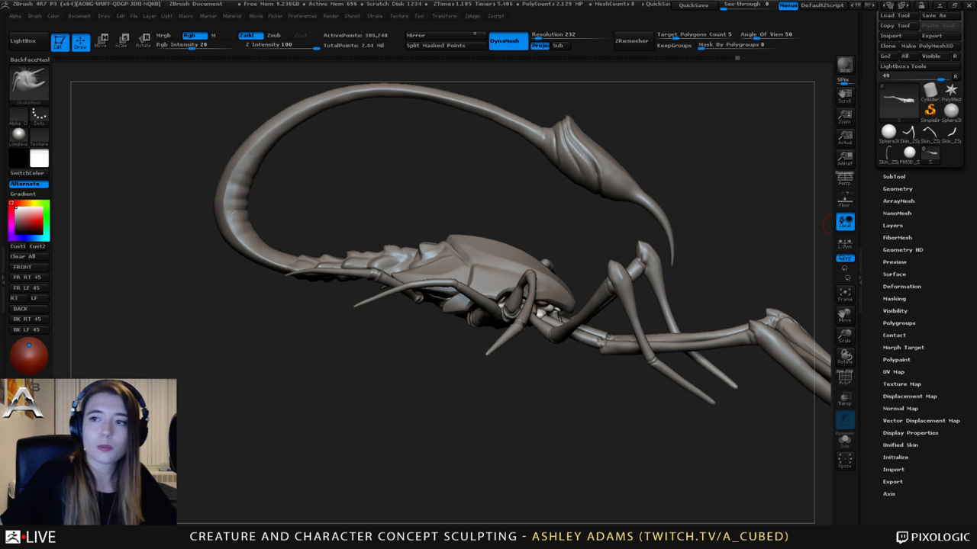
left_click_drag(513, 235, 514, 234)
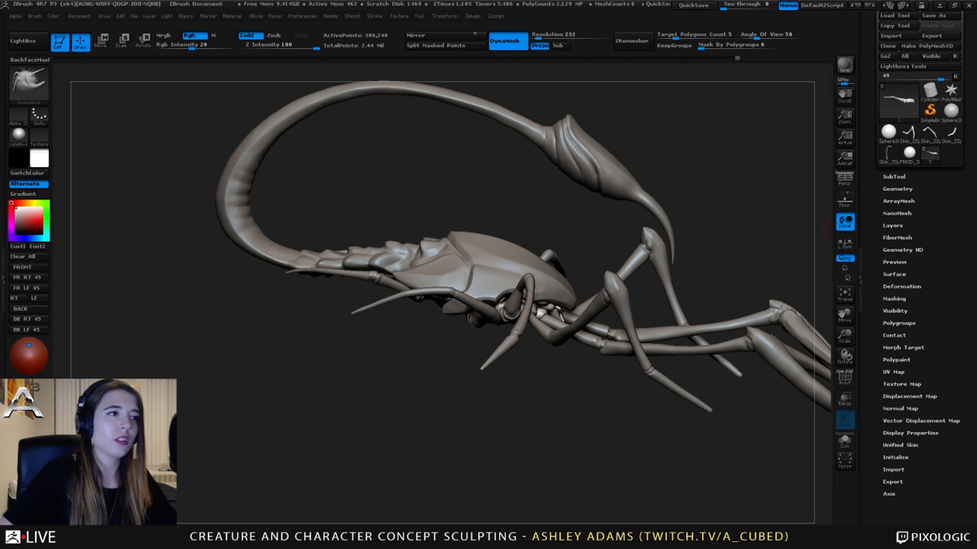
- Select the tail and carve the surface of its lower section with MAHcut Mech A at Z intensity 12
left_click_drag(431, 149, 431, 238)
left_click(426, 237, "alt")
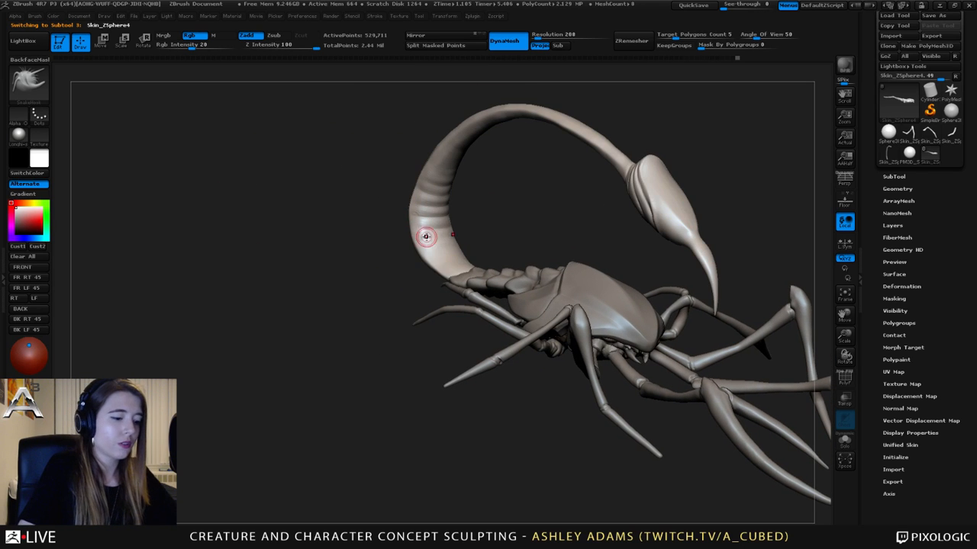
key("b")
key("i")
key("n")
key("space")
mouse_move(463, 207)
left_mouse_down()
mouse_move(464, 153)
mouse_move(484, 141)
mouse_move(449, 175)
mouse_move(458, 103)
left_mouse_up()
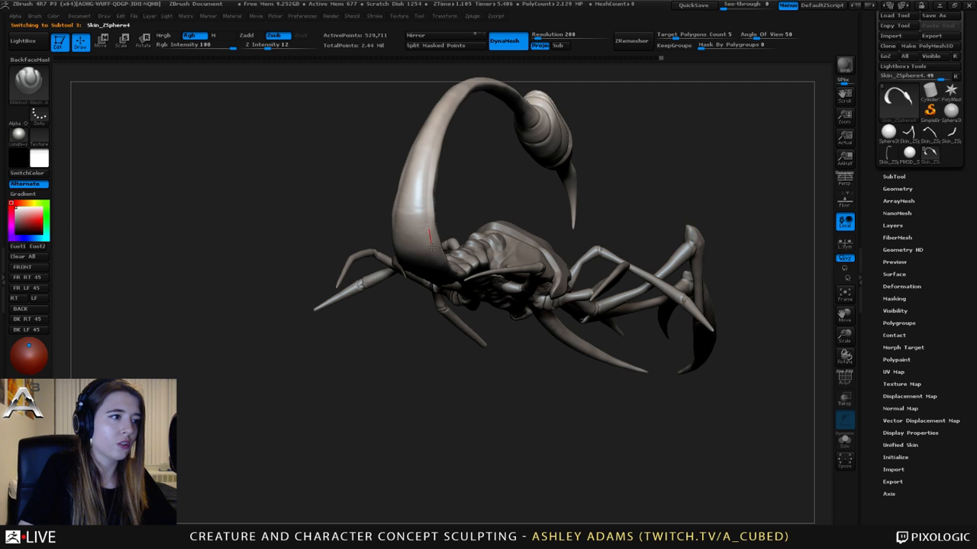
mouse_move(439, 278)
left_mouse_down()
mouse_move(430, 319)
mouse_move(450, 324)
mouse_move(419, 330)
mouse_move(420, 293)
mouse_move(392, 294)
mouse_move(398, 282)
mouse_move(398, 320)
mouse_move(424, 299)
mouse_move(386, 336)
left_mouse_up()
- Shape a pair of side spikes at the tail's base with Snake Hook and fit them to the abdomen's last plates
key("b")
key("s")
key("h")
key("space")
key("space")
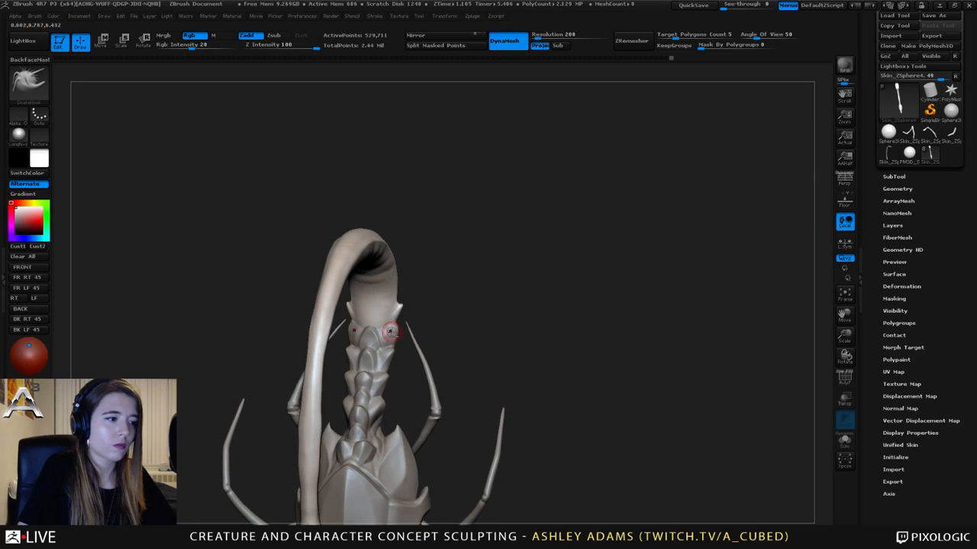
left_click(391, 327, "alt")
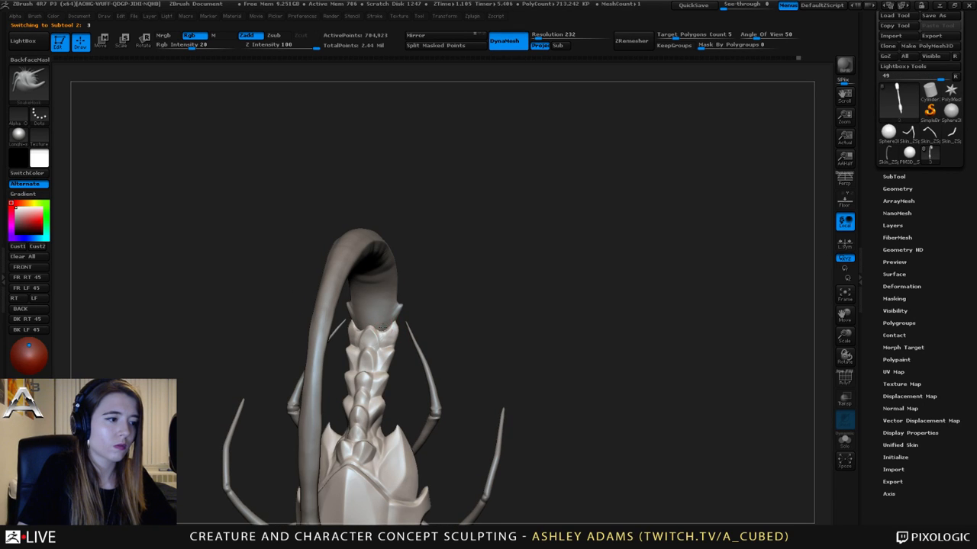
mouse_move(379, 319)
left_mouse_down()
mouse_move(374, 353)
mouse_move(349, 327)
mouse_move(390, 293)
mouse_move(376, 326)
left_mouse_up()
left_click(374, 329, "alt")
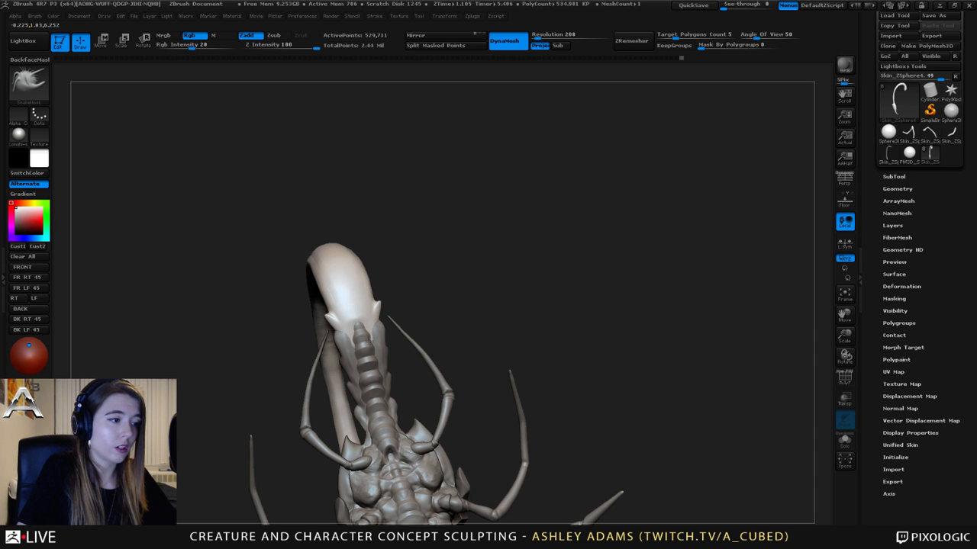
mouse_move(370, 345)
left_mouse_down()
mouse_move(358, 332)
mouse_move(428, 353)
mouse_move(382, 325)
left_mouse_up()
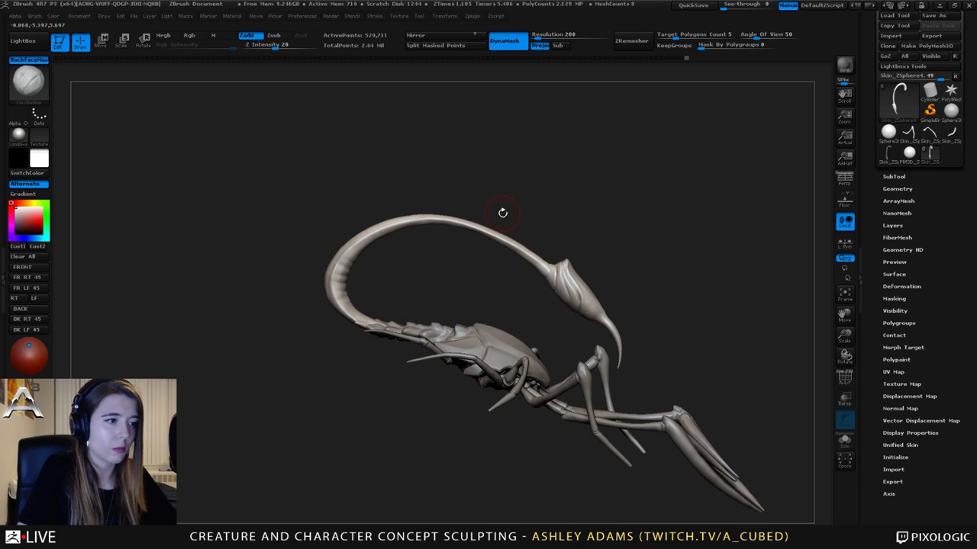
- Select the carapace and abdomen subtool and flatten the central abdominal plates with hPolish at Z intensity 37
mouse_move(502, 211)
left_mouse_down()
mouse_move(412, 329)
mouse_move(458, 268)
left_mouse_up()
left_click(416, 323, "alt")
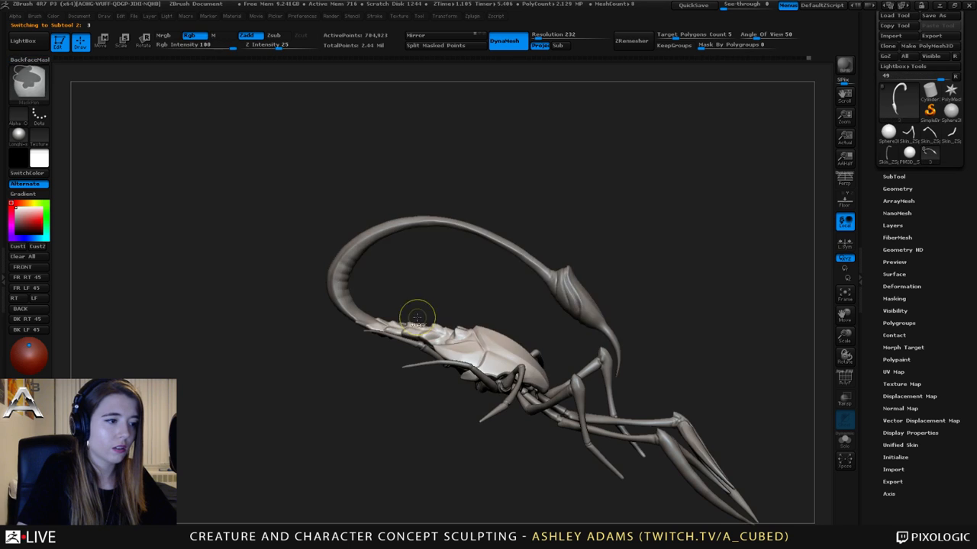
mouse_move(417, 316)
left_mouse_down("alt")
mouse_move(432, 318)
mouse_move(429, 359)
mouse_move(431, 321)
mouse_move(401, 316)
left_mouse_up("alt")
key("space")
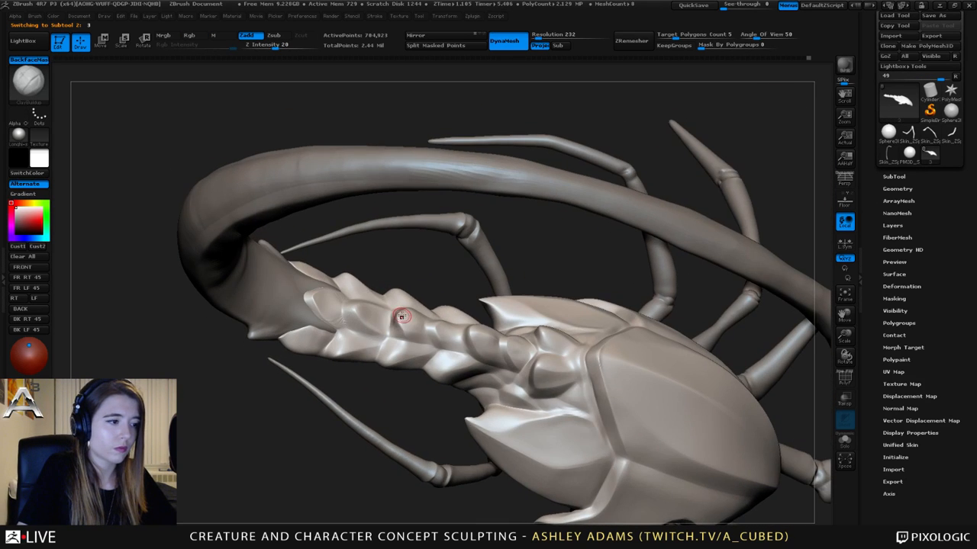
key("b")
key("h")
key("p")
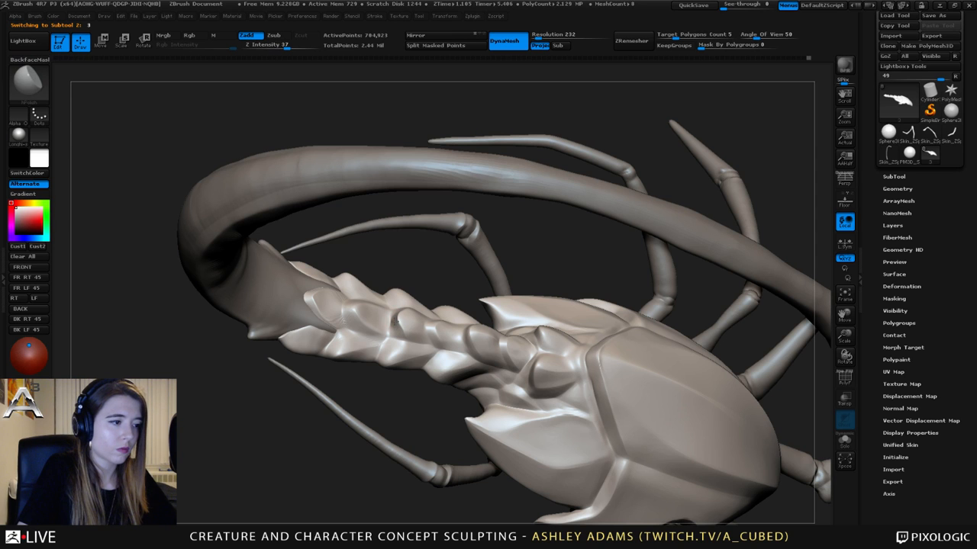
mouse_move(399, 326)
right_mouse_down()
mouse_move(425, 334)
mouse_move(403, 327)
right_mouse_up()
- Pull the rear edges of the middle and front central abdominal plates outward with Snake Hook so they overlap more
key("b")
key("s")
key("h")
key("space")
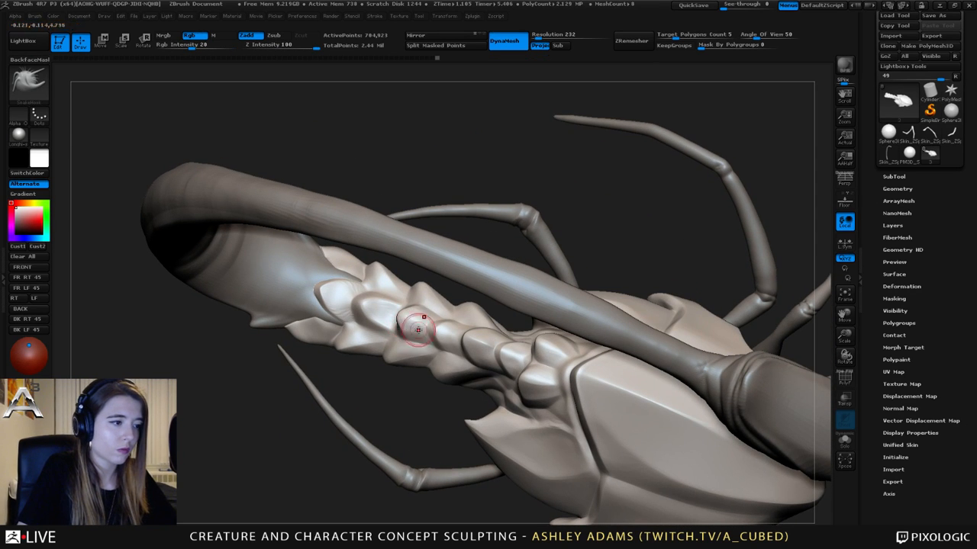
mouse_move(441, 328)
right_mouse_down()
mouse_move(443, 306)
mouse_move(446, 331)
right_mouse_up()
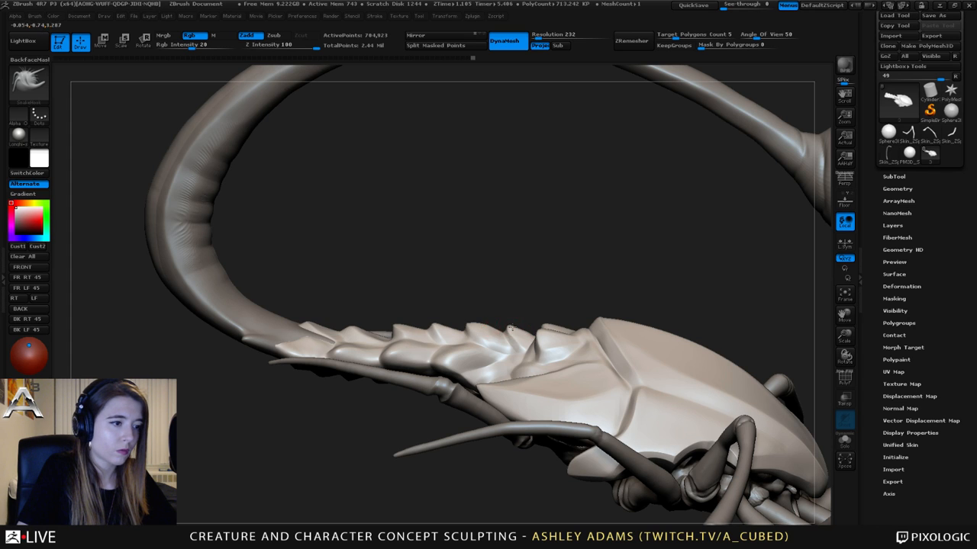
left_click_drag(517, 328, 524, 341)
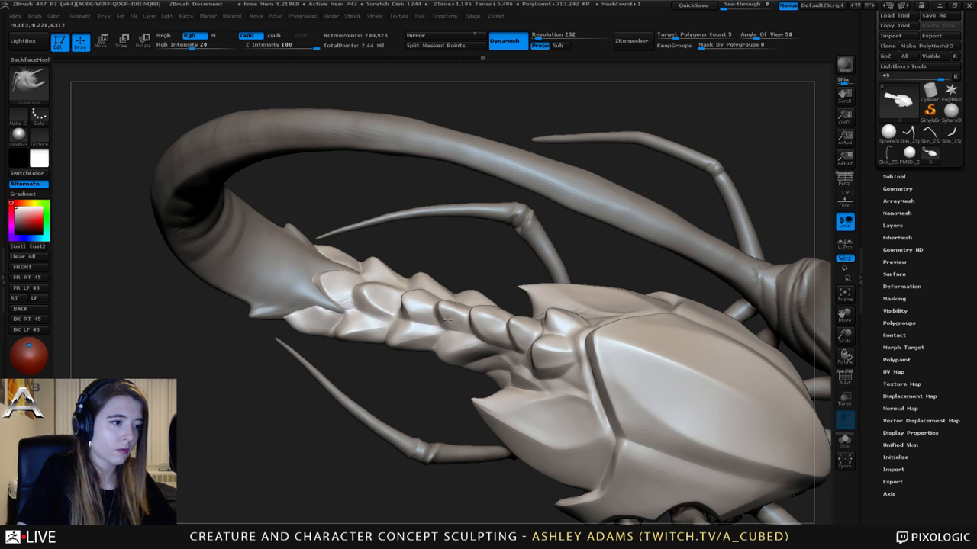
- Raise the tips of the rearmost central abdominal plates near the tail's base with Snake Hook
left_click_drag(431, 297, 375, 277)
key("space")
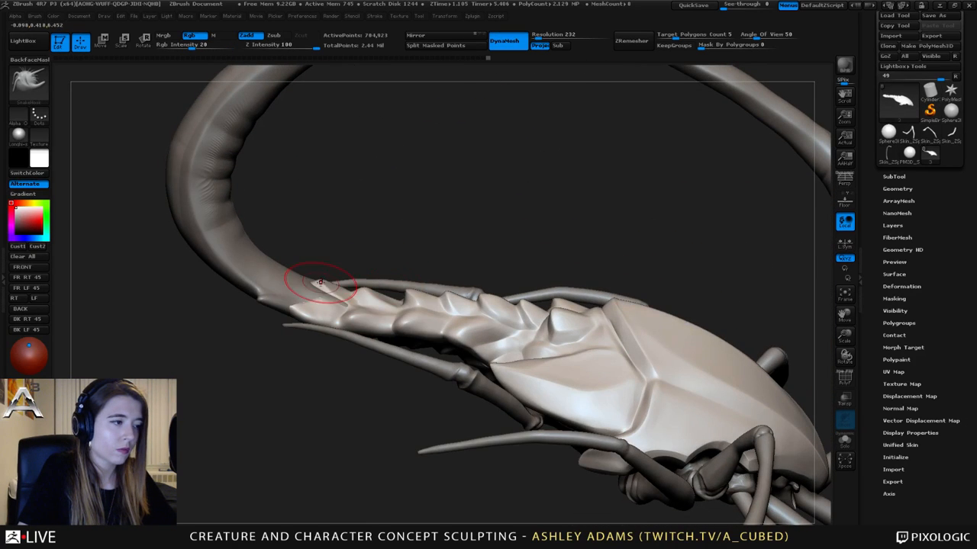
mouse_move(316, 279)
left_mouse_down()
mouse_move(368, 290)
mouse_move(353, 274)
mouse_move(433, 296)
left_mouse_up()
key("space")
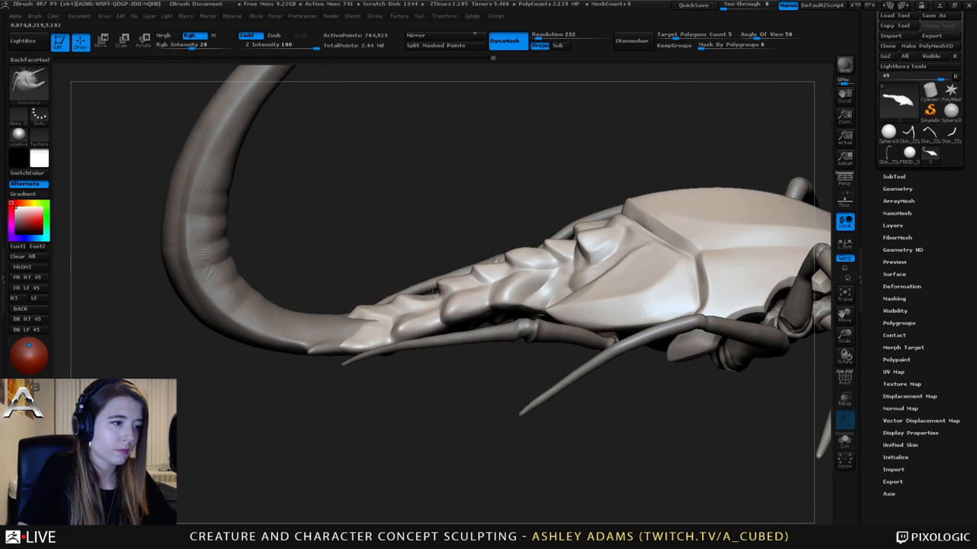
- Pull the central plates' tips into sharper points along the abdomen's side profile with Snake Hook
key("space")
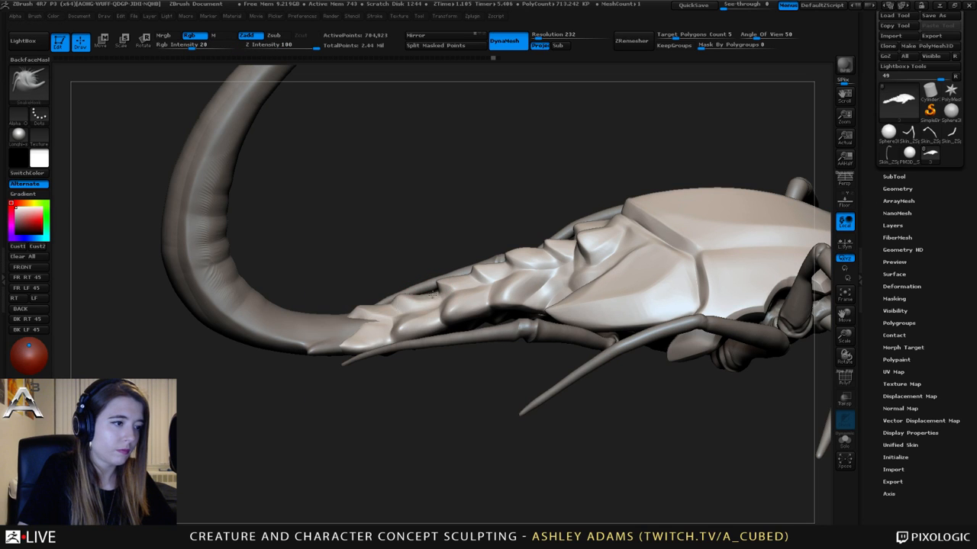
left_click_drag(399, 290, 401, 280)
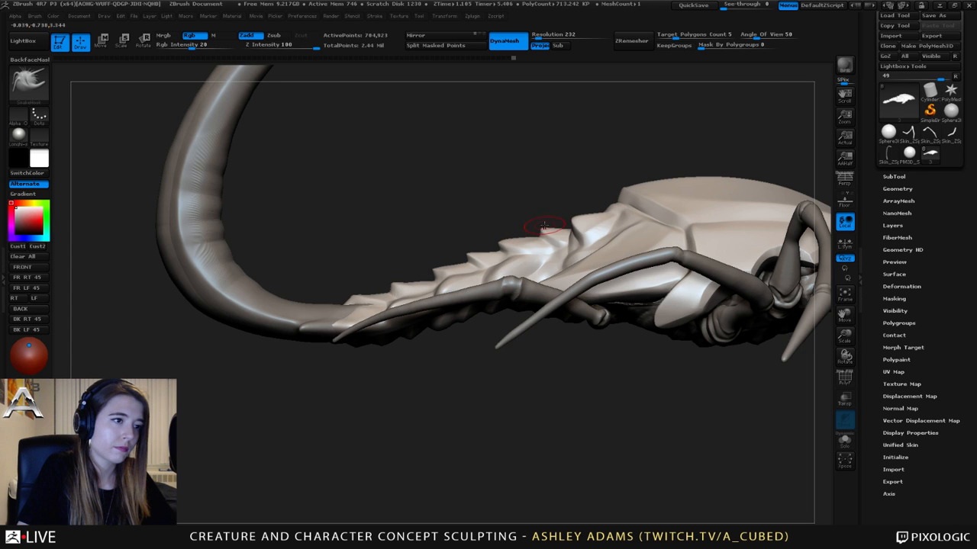
right_click_drag(540, 229, 566, 225)
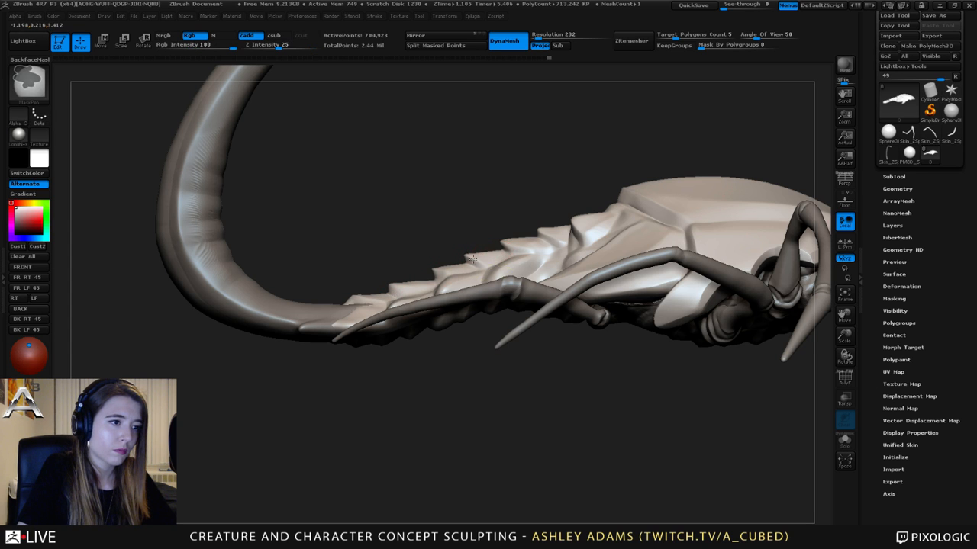
right_click_drag(496, 276, 444, 210, "ctrl")
right_click_drag(447, 276, 506, 231)
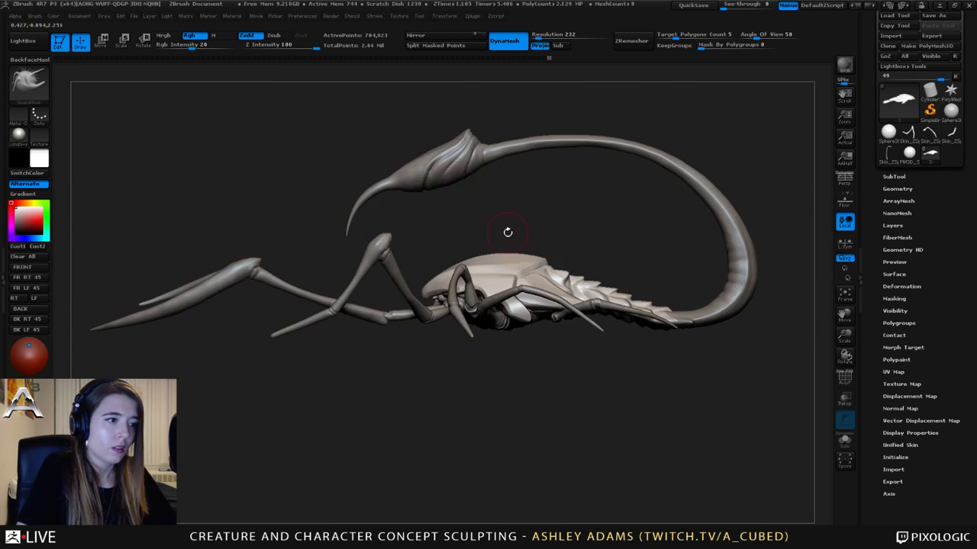
- Select the pincer-arm subtool and examine both pincers from above and from the front
mouse_move(544, 309)
right_mouse_down("ctrl")
mouse_move(525, 273)
mouse_move(573, 277)
mouse_move(589, 228)
mouse_move(565, 248)
mouse_move(538, 234)
mouse_move(597, 346)
mouse_move(557, 244)
right_mouse_up("ctrl")
right_click_drag(557, 244, 544, 285)
left_click(417, 360, "alt")
right_click_drag(479, 393, 506, 212, "alt")
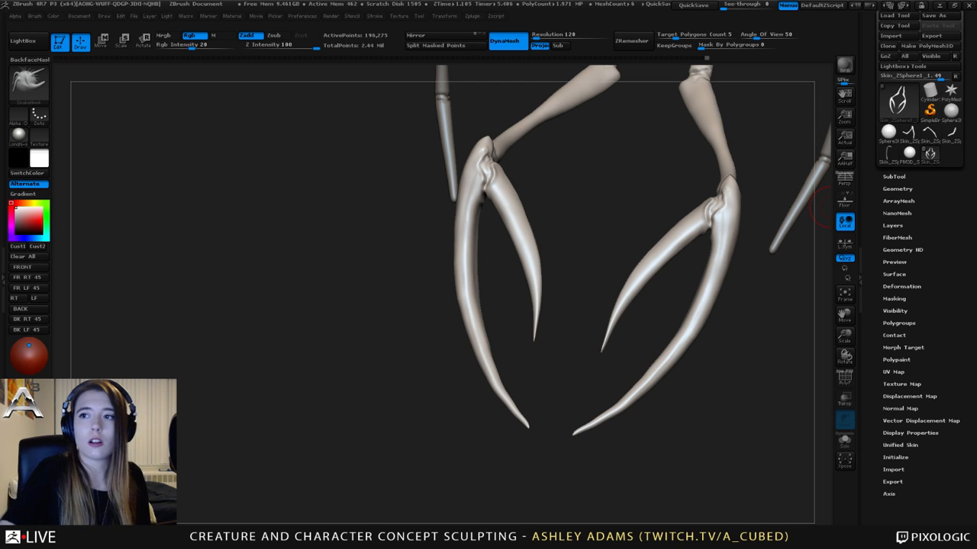
mouse_move(556, 229)
left_mouse_down()
mouse_move(573, 279)
mouse_move(541, 276)
mouse_move(562, 266)
left_mouse_up()
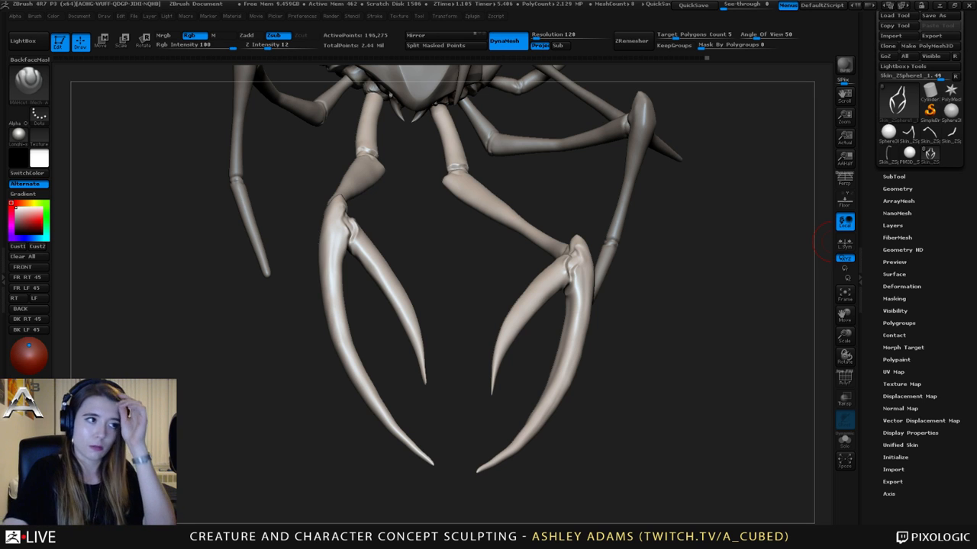
mouse_move(517, 209)
left_mouse_down()
mouse_move(410, 258)
mouse_move(562, 273)
left_mouse_up()
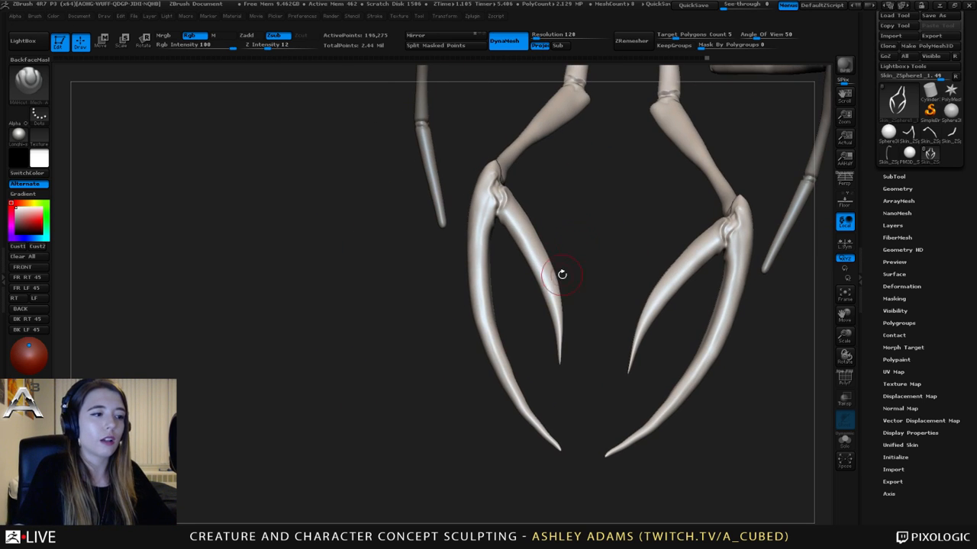
right_click(512, 326)
mouse_move(511, 327)
left_mouse_down()
mouse_move(489, 351)
mouse_move(497, 371)
mouse_move(521, 367)
left_mouse_up()
- Refine the curve of the pincers' long outer fingers with Snake Hook and smooth them from the middle to the tips
key("b")
key("s")
key("h")
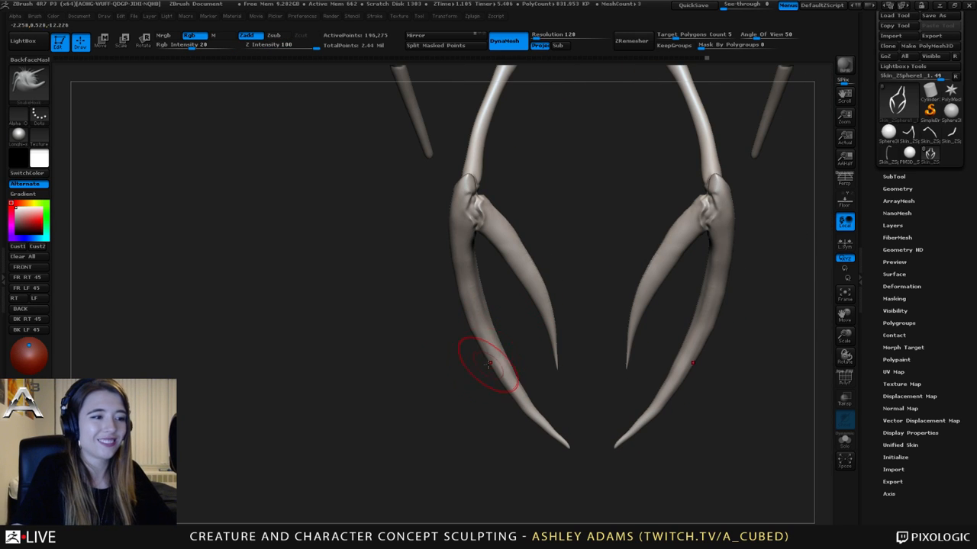
right_click_drag(495, 364, 493, 332)
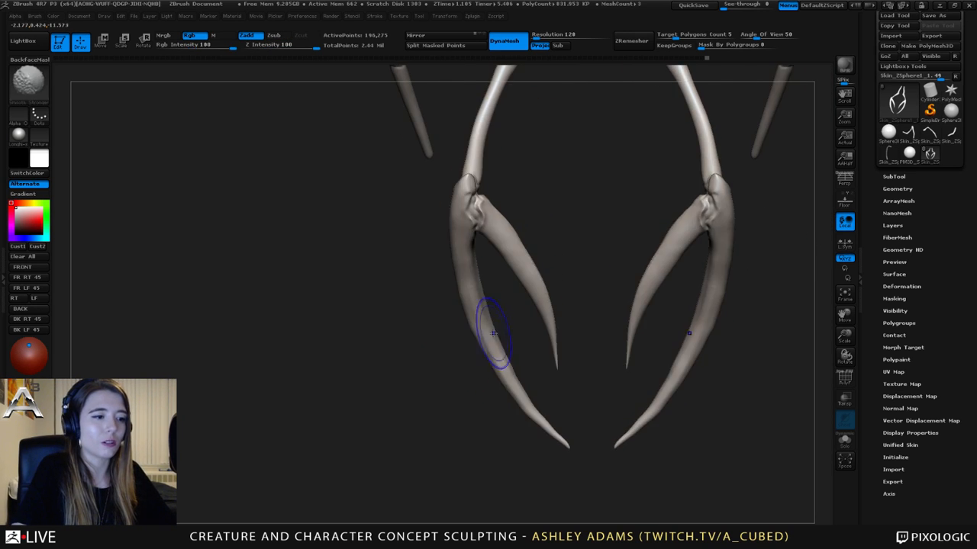
left_click_drag(500, 368, 489, 344)
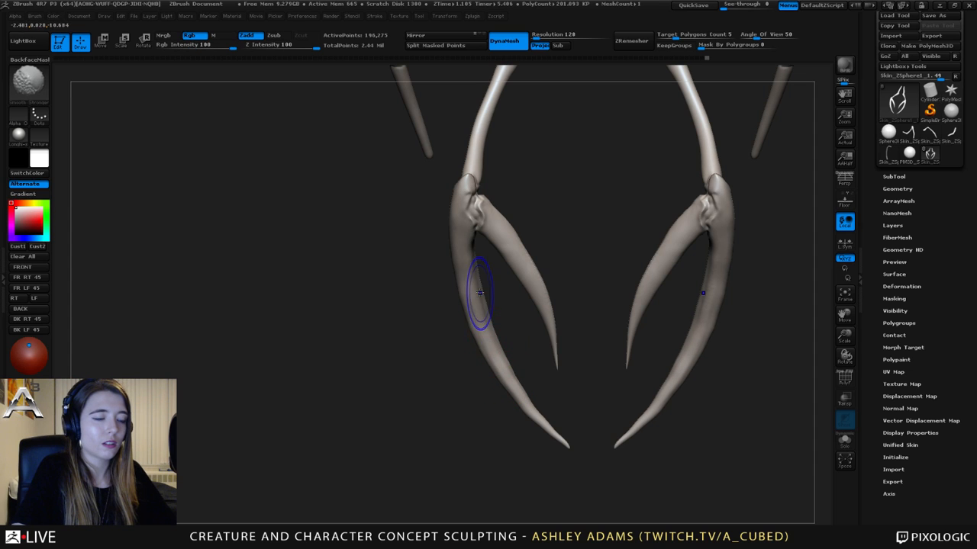
mouse_move(479, 295)
left_mouse_down("shift")
mouse_move(471, 298)
mouse_move(500, 363)
left_mouse_up("shift")
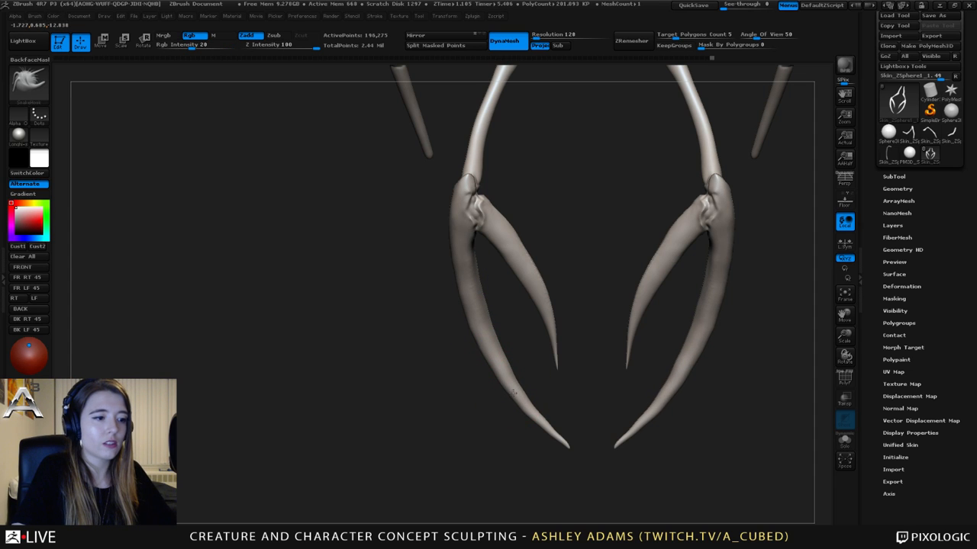
key("shift")
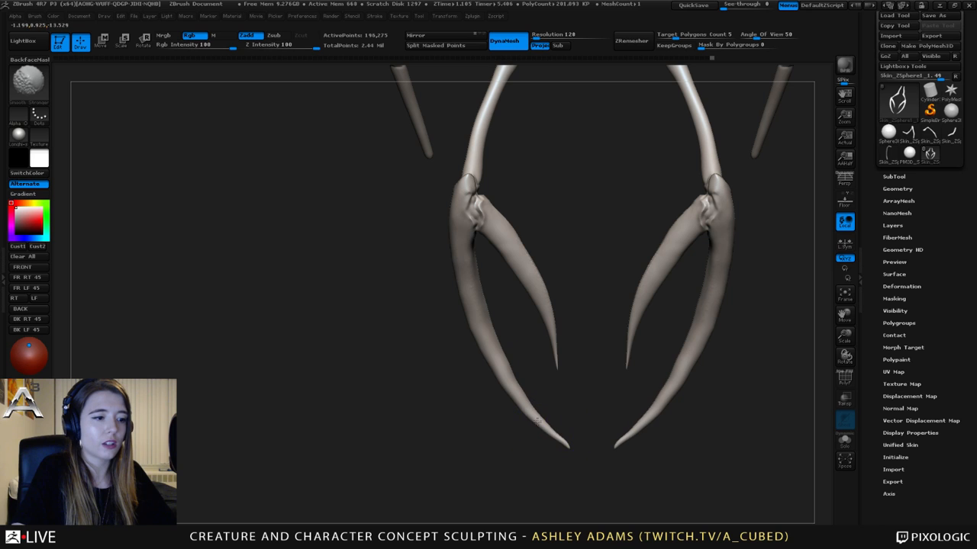
mouse_move(538, 421)
left_mouse_down("shift")
mouse_move(493, 328)
mouse_move(486, 340)
mouse_move(450, 318)
left_mouse_up("shift")
- Adjust the draw size and reshape the curve of the pincers' shorter inner fingers with Snake Hook
mouse_move(467, 242)
left_mouse_down()
mouse_move(439, 192)
mouse_move(618, 206)
left_mouse_up()
key("space")
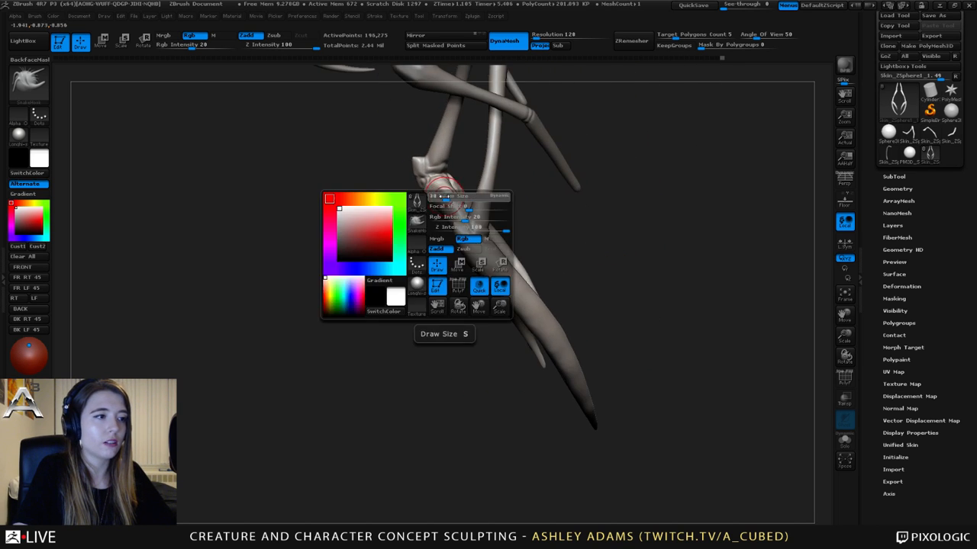
mouse_move(443, 196)
left_mouse_down()
mouse_move(458, 196)
mouse_move(474, 221)
mouse_move(459, 220)
mouse_move(514, 166)
left_mouse_up()
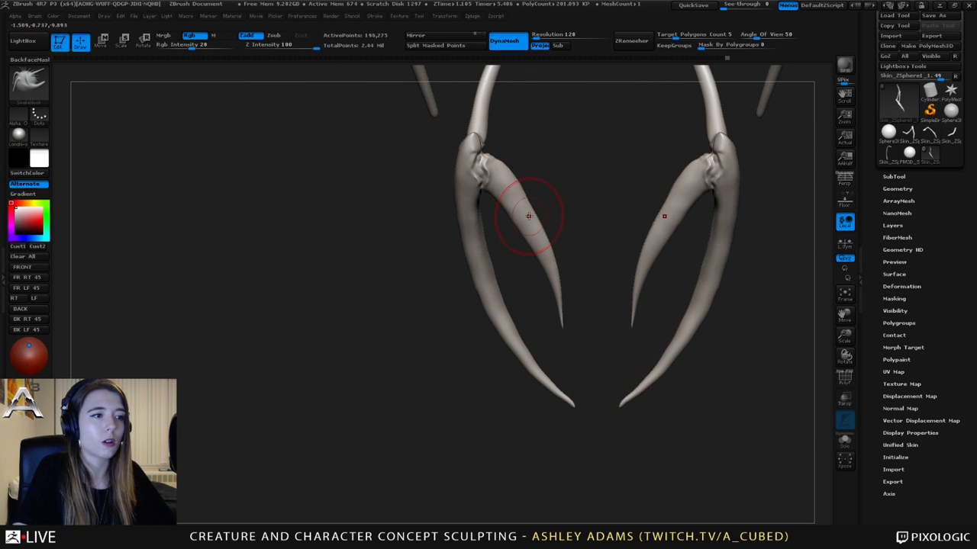
left_click_drag(545, 247, 533, 266, "alt")
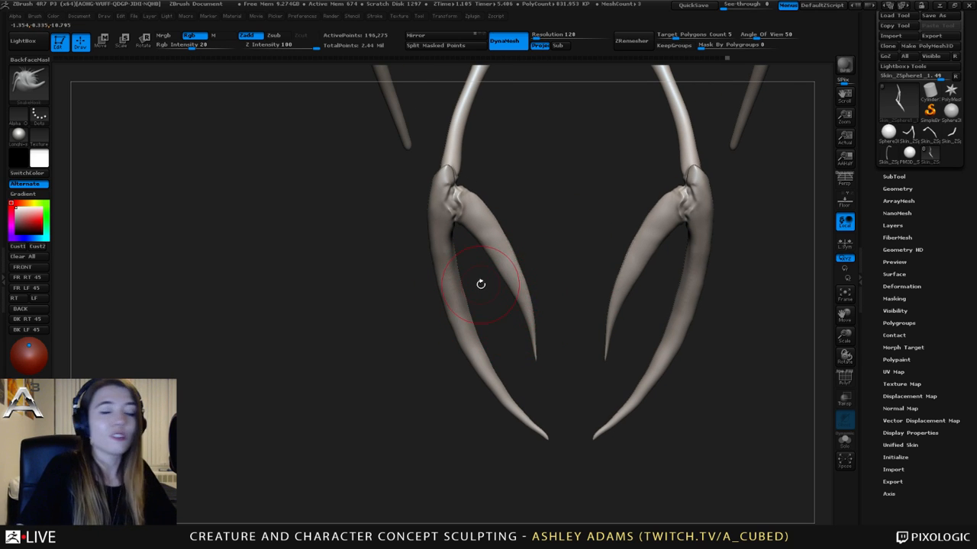
left_click_drag(544, 305, 515, 281)
- Thicken the pincers' outer fingers from tip to base with the Inflat brush at Z intensity 5
key("b")
key("i")
key("n")
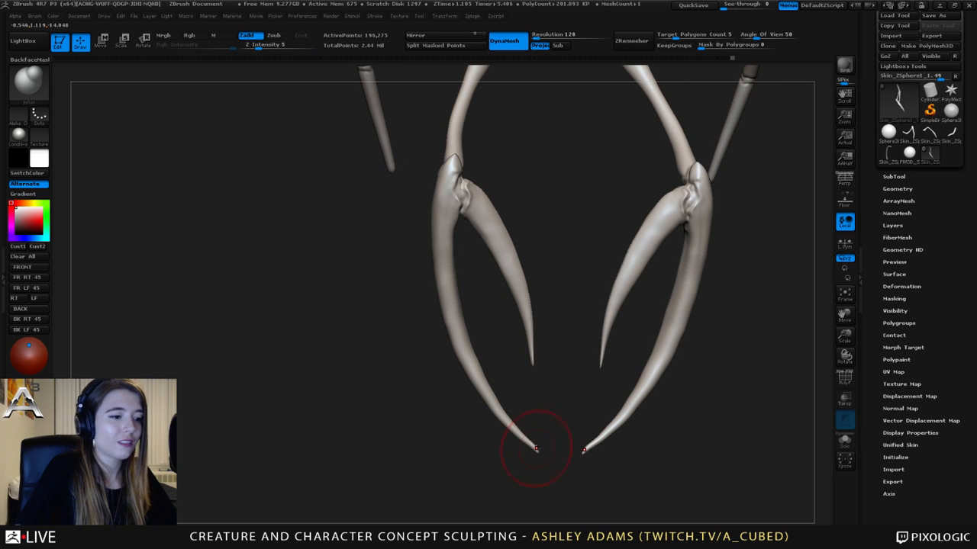
left_click_drag(536, 449, 456, 339)
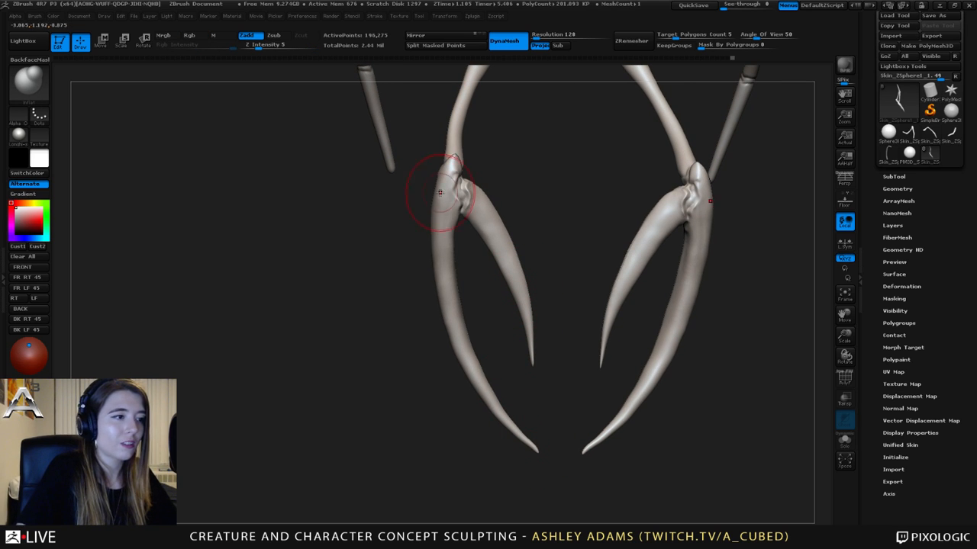
left_click_drag(438, 172, 438, 286)
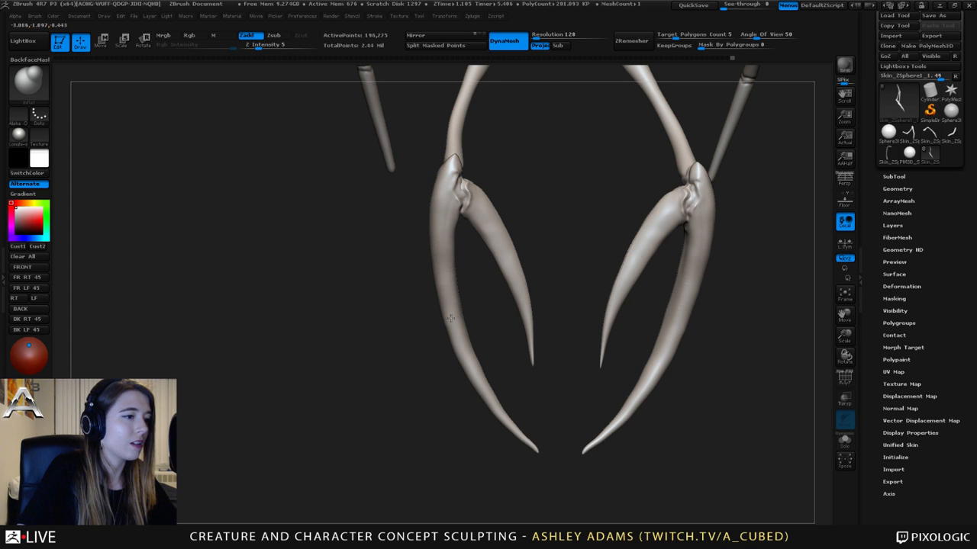
- Inflate the outer fingers along their side profile and smooth them toward the tips
mouse_move(425, 207)
left_mouse_down()
mouse_move(487, 391)
mouse_move(451, 272)
mouse_move(458, 284)
left_mouse_up()
key("b")
key("i")
key("n")
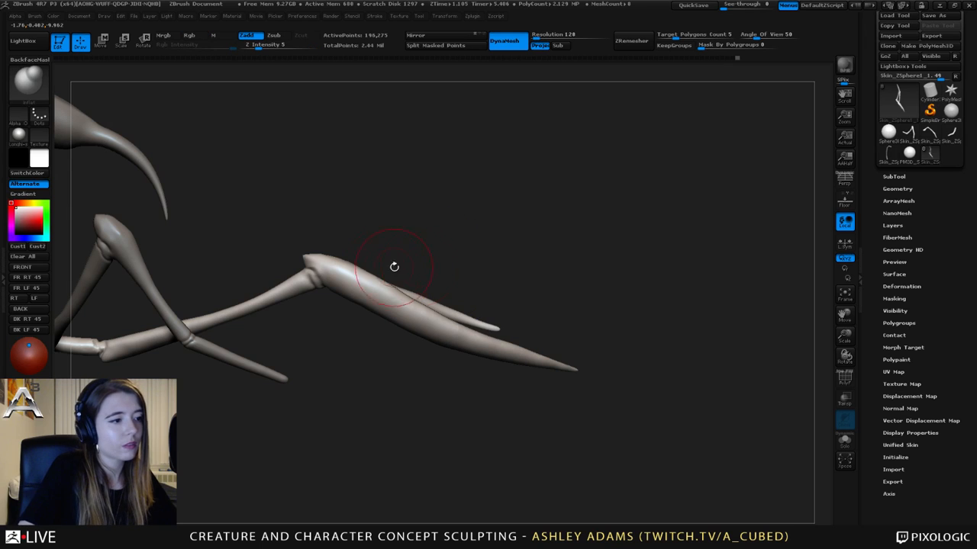
left_click_drag(322, 264, 456, 326)
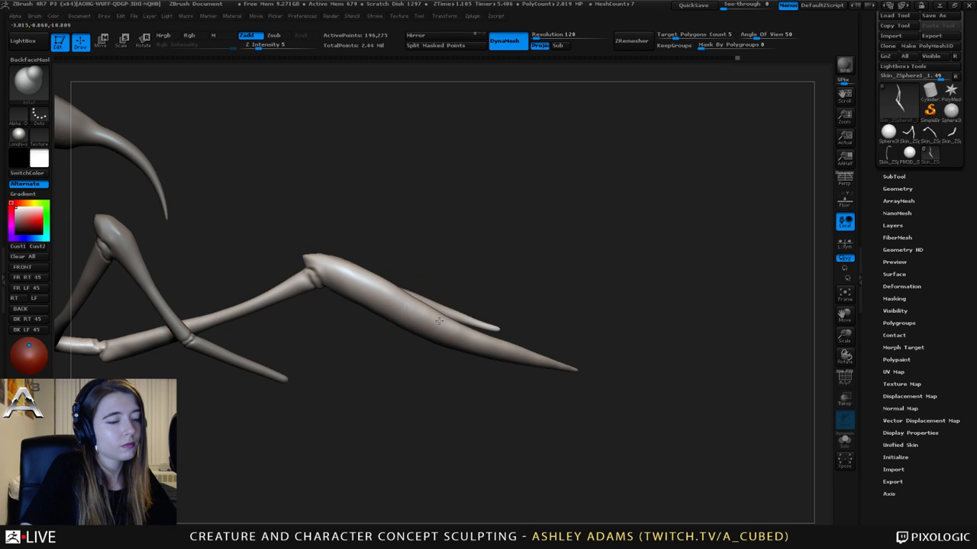
left_click_drag(506, 354, 555, 363, "shift")
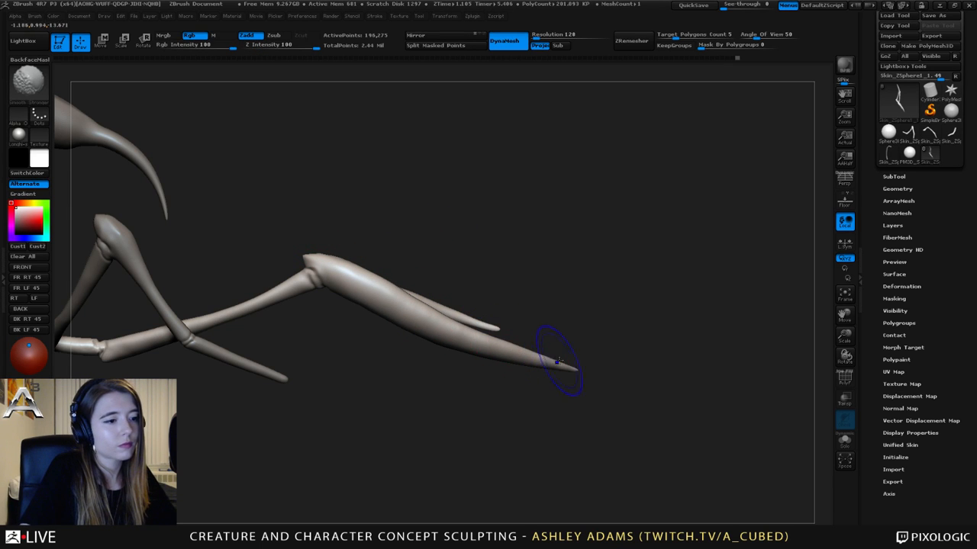
- Thicken the long arm segments behind the pincers with the Inflat brush at Z intensity 5
key("f")
mouse_move(456, 286)
left_mouse_down()
mouse_move(414, 294)
mouse_move(450, 284)
left_mouse_up()
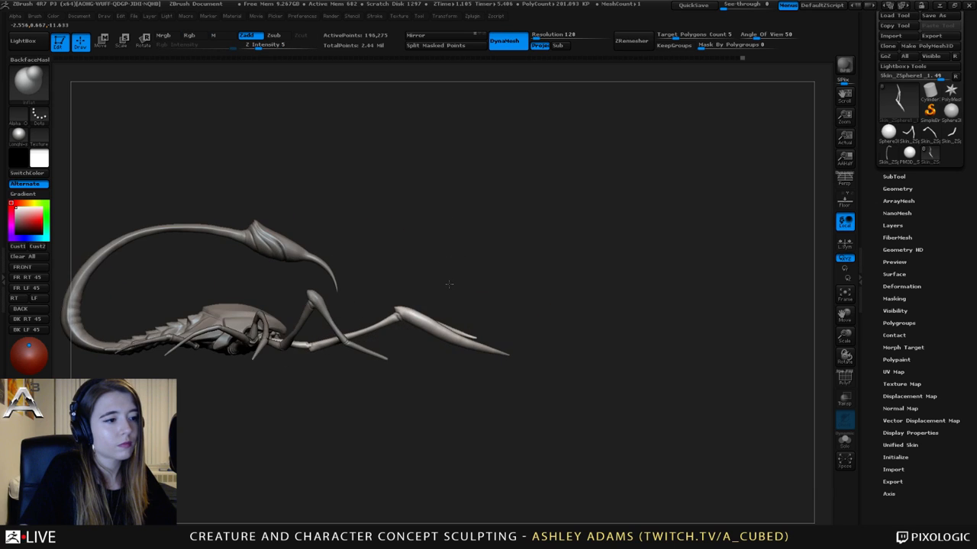
right_click_drag(372, 298, 370, 336, "ctrl")
mouse_move(353, 292)
left_mouse_down()
mouse_move(449, 332)
mouse_move(447, 305)
mouse_move(458, 348)
mouse_move(436, 279)
left_mouse_up()
key("f")
right_click_drag(436, 279, 501, 227, "ctrl")
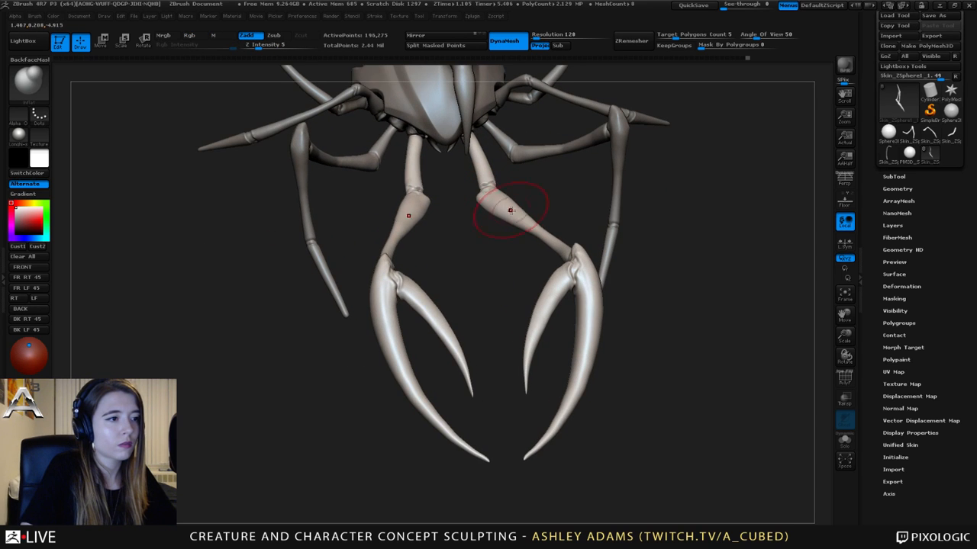
left_click_drag(506, 212, 485, 194)
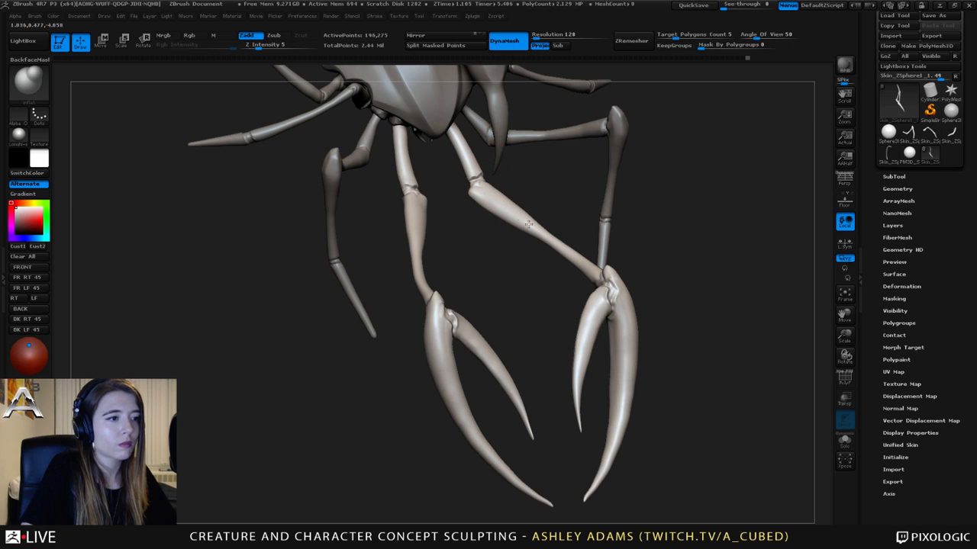
left_click_drag(560, 257, 522, 205)
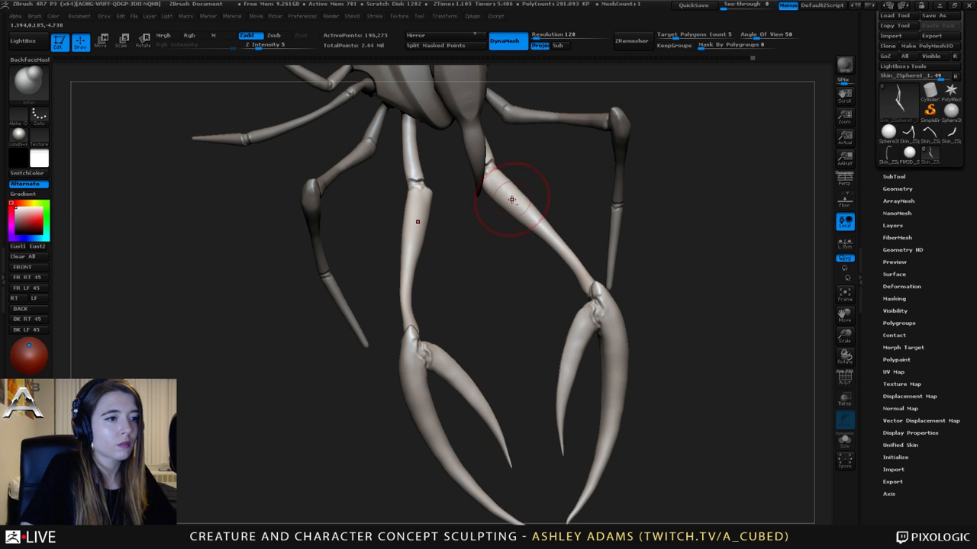
left_click_drag(556, 229, 527, 252)
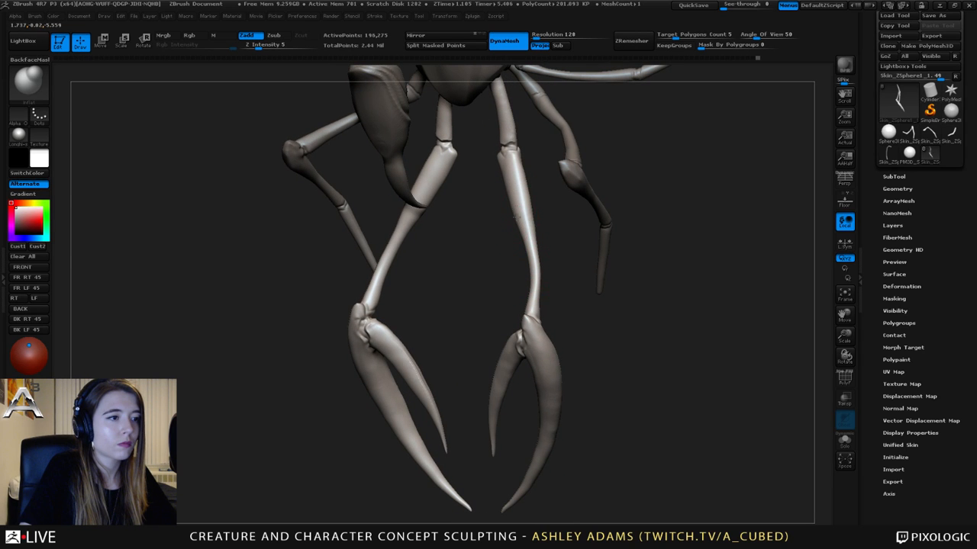
mouse_move(521, 207)
left_mouse_down()
mouse_move(508, 191)
mouse_move(525, 214)
mouse_move(464, 255)
mouse_move(512, 261)
left_mouse_up()
- Switch to Snake Hook and examine the pincer arms' proportions and their attachment beneath the carapace
key("b")
key("s")
key("h")
left_click_drag(522, 227, 420, 225)
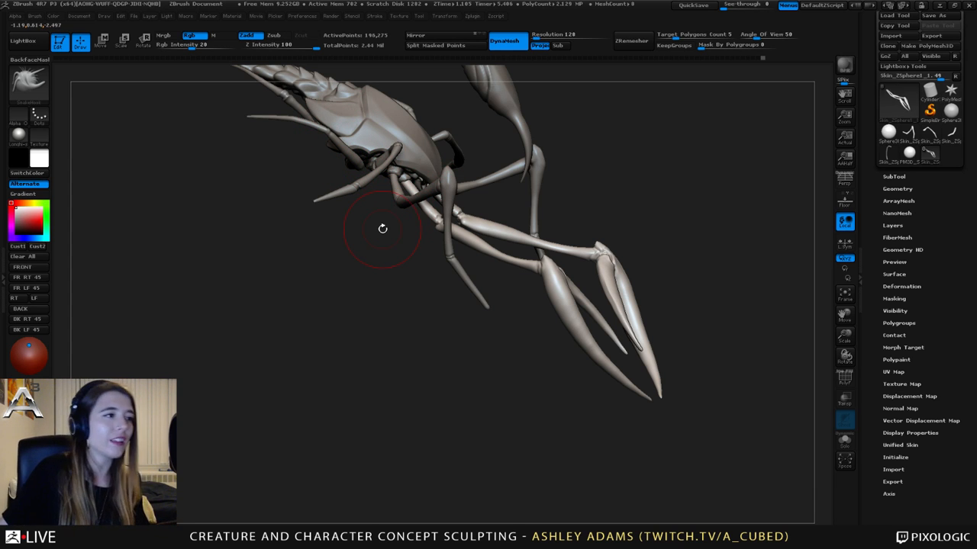
mouse_move(530, 201)
left_mouse_down()
mouse_move(497, 218)
mouse_move(495, 307)
left_mouse_up()
right_click_drag(495, 308, 495, 348, "ctrl")
right_click_drag(447, 229, 464, 224)
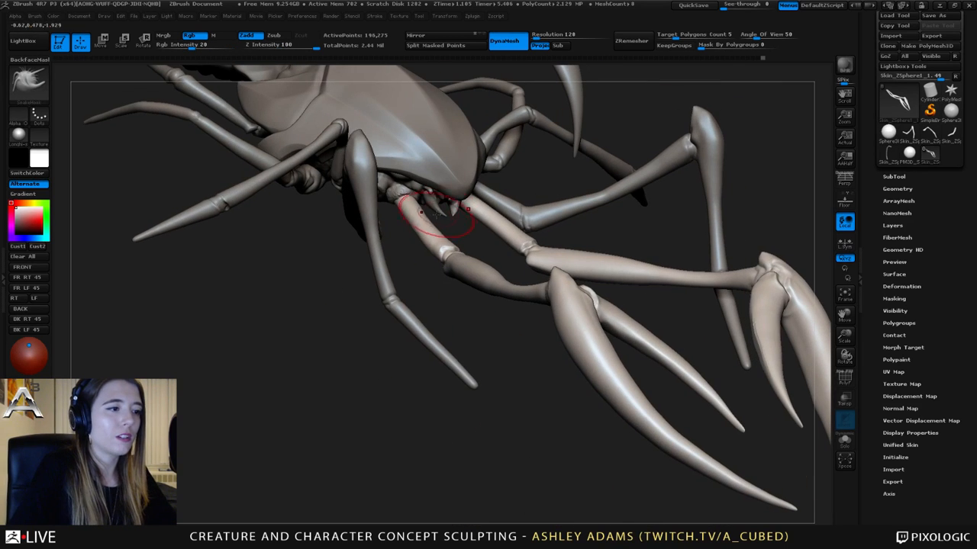
mouse_move(513, 290)
left_mouse_down()
mouse_move(479, 296)
mouse_move(447, 251)
mouse_move(438, 259)
left_mouse_up()
- Sharpen the edges of the pincer-arm segments near their joints with the Pinch brush at Z intensity 20
key("shift")
key("space")
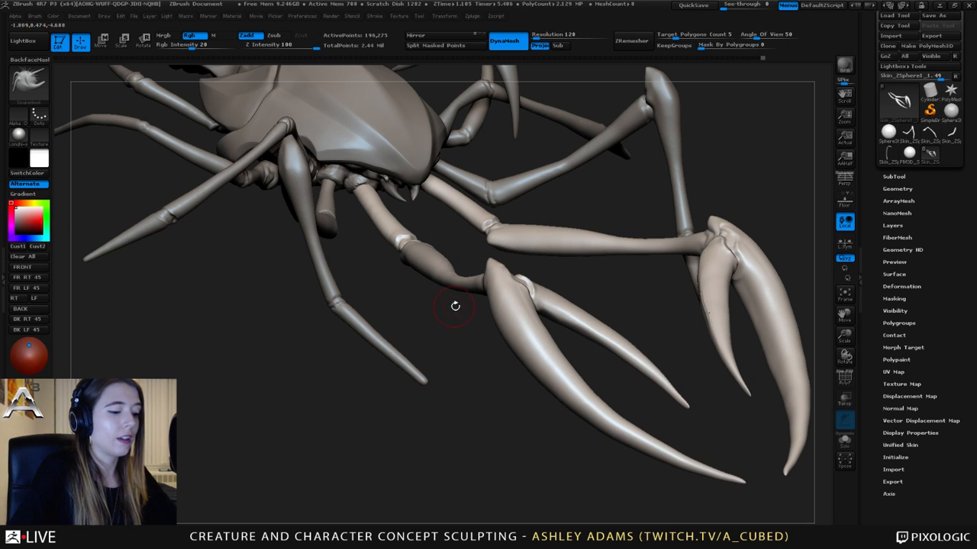
key("shift")
mouse_move(456, 303)
left_mouse_down()
mouse_move(440, 327)
mouse_move(390, 219)
left_mouse_up()
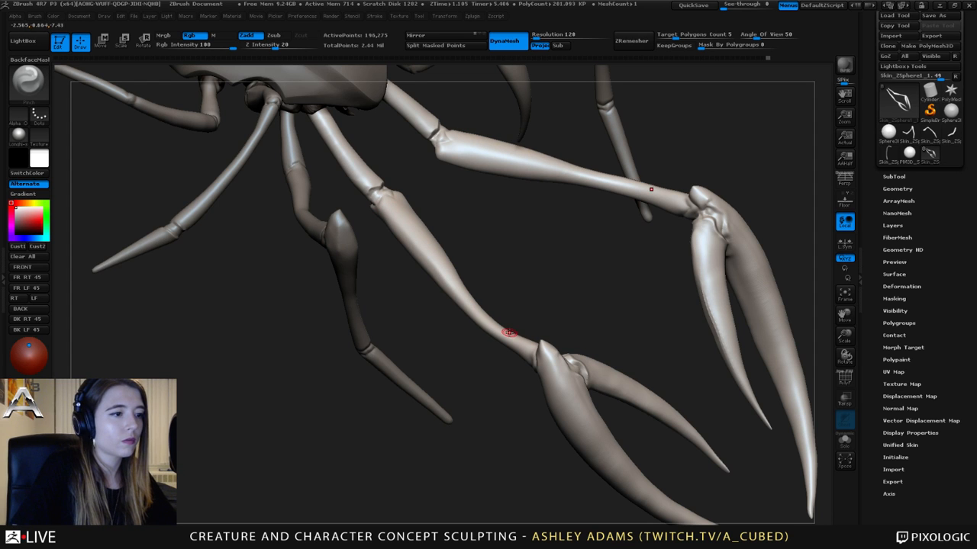
left_click_drag(373, 210, 414, 218)
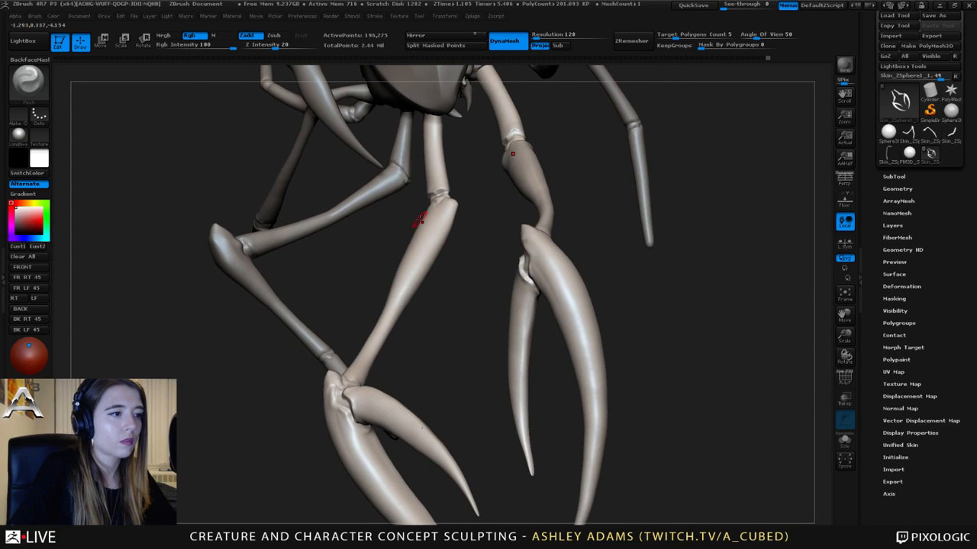
mouse_move(443, 297)
left_mouse_down()
mouse_move(507, 205)
mouse_move(519, 242)
left_mouse_up()
- Adjust the inner fingers' shape in the three-quarter view with Snake Hook
key("shift")
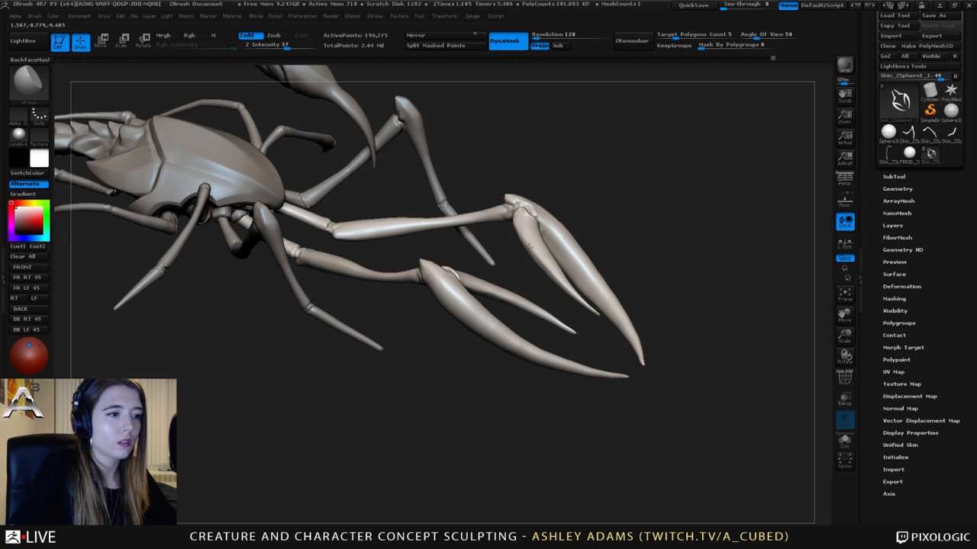
key("b")
key("s")
key("h")
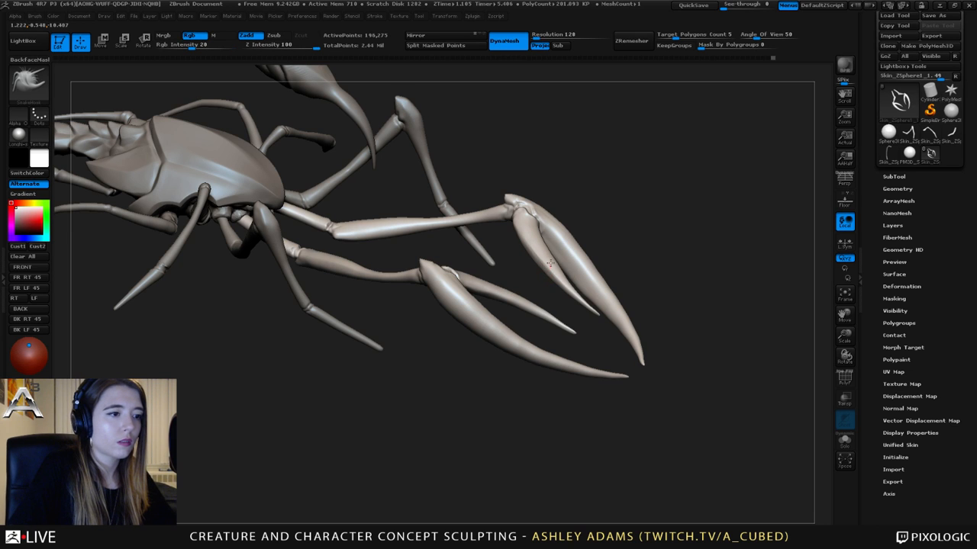
left_click_drag(595, 229, 557, 255)
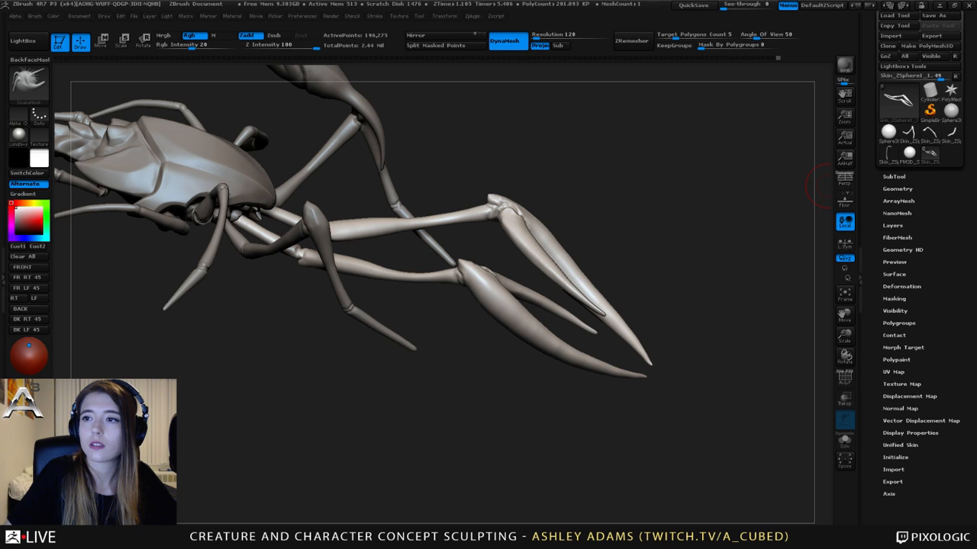
- Make the carapace the active subtool and switch to the Dam_Standard brush
left_click_drag(372, 277, 491, 240)
left_click(470, 217, "alt")
mouse_move(471, 216)
right_mouse_down()
mouse_move(435, 219)
mouse_move(422, 236)
right_mouse_up()
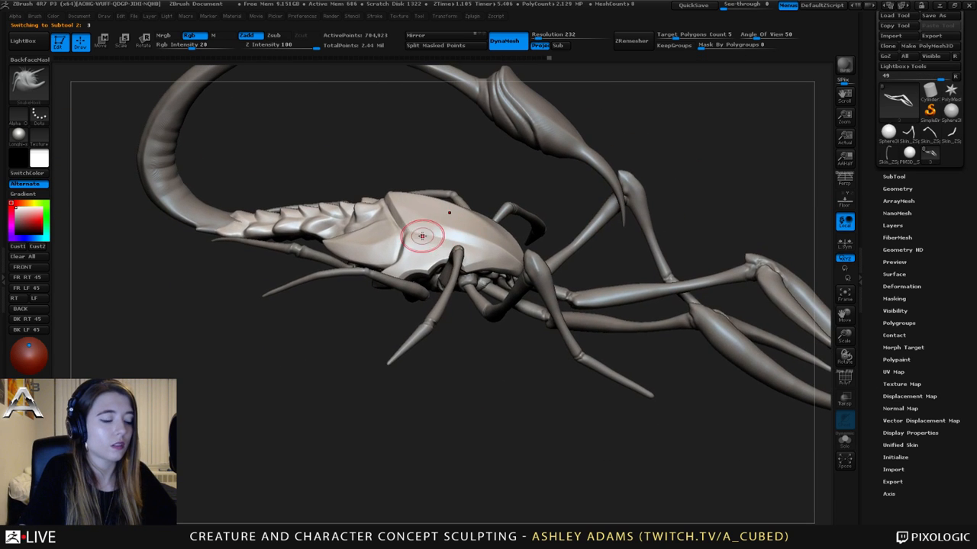
key("b")
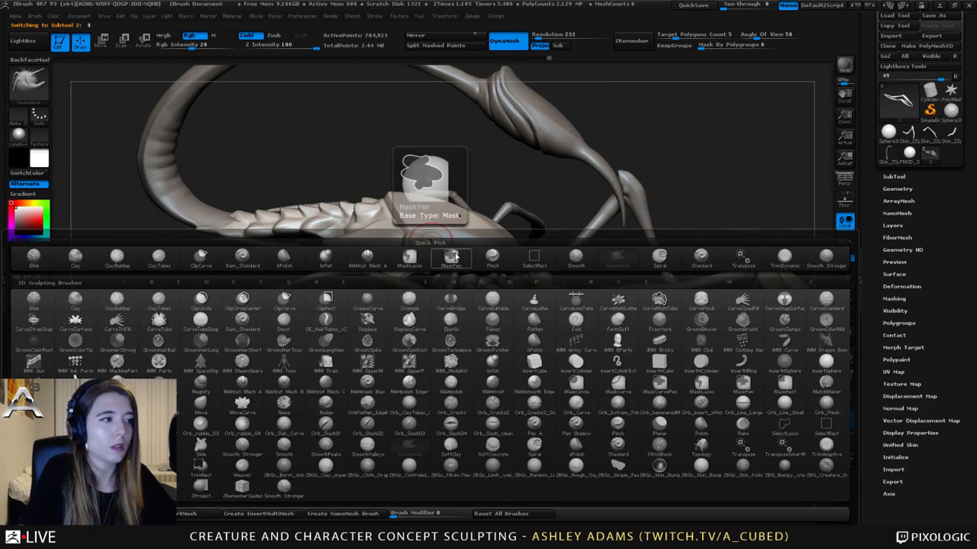
left_click(452, 258)
key("b")
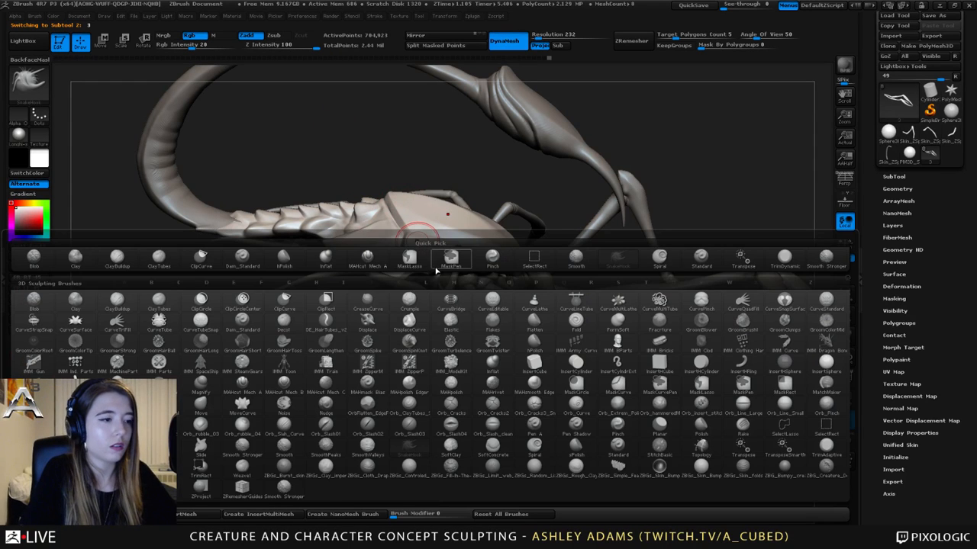
key("b")
key("d")
key("s")
right_click_drag(389, 227, 470, 271, "alt")
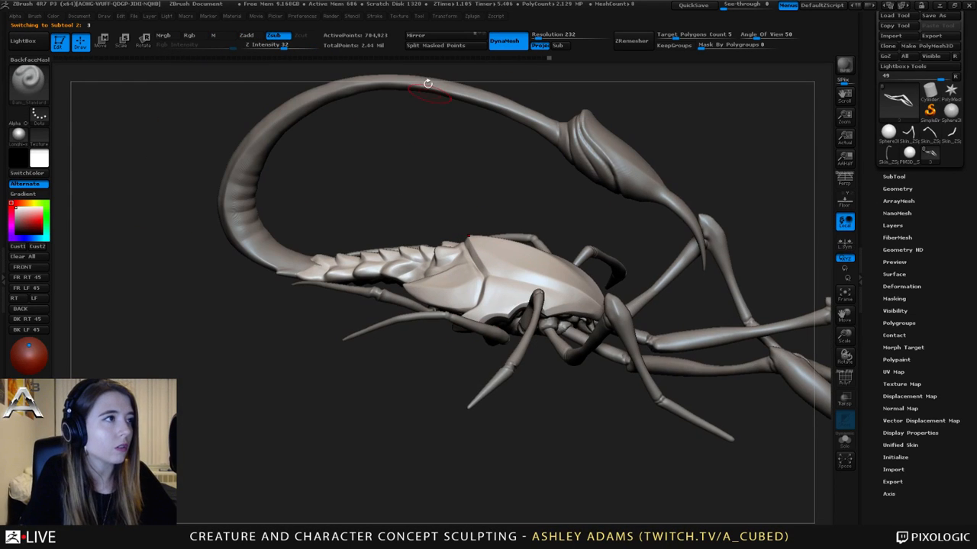
- Set the brush's Lazy Step to about 1.1 and try a spaced stroke on the carapace
left_click(374, 16)
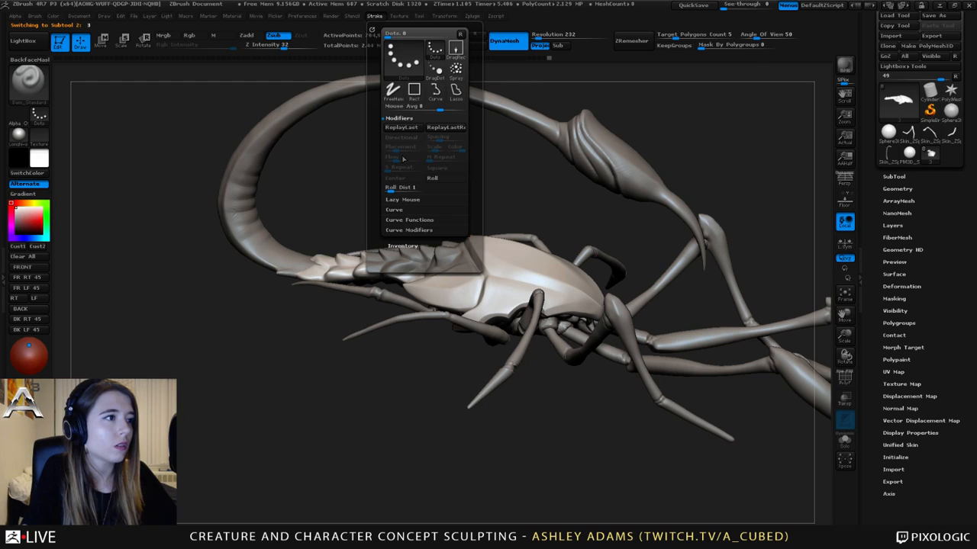
left_click(408, 119)
left_click(403, 129)
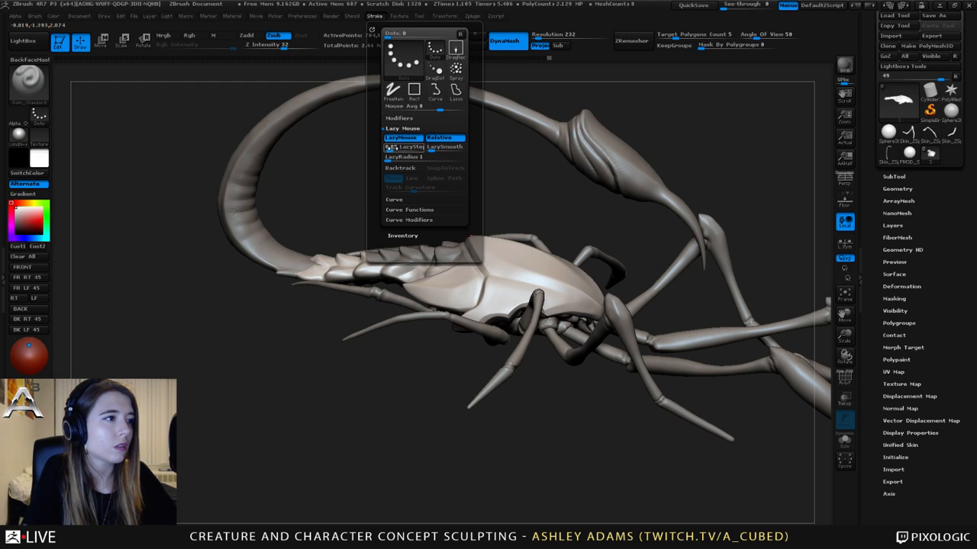
left_click_drag(387, 147, 390, 148)
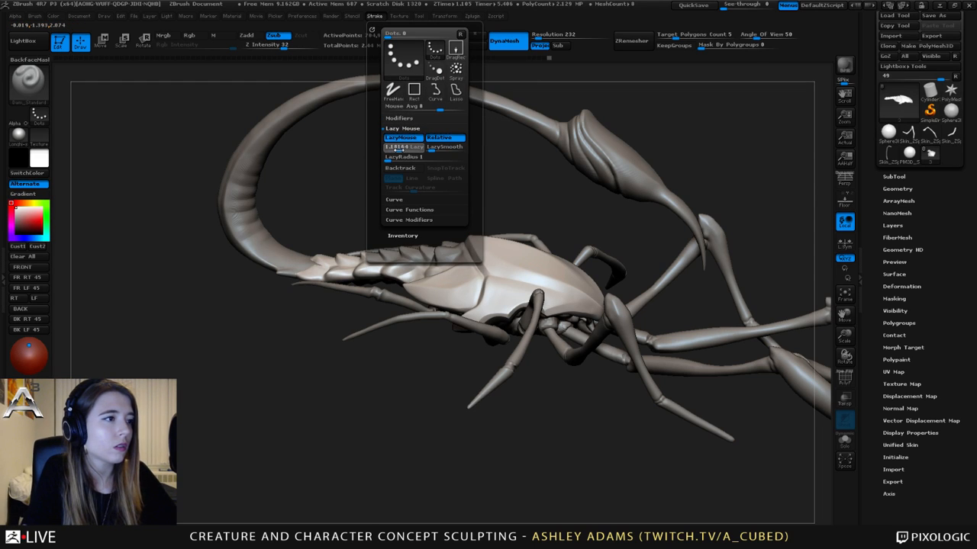
mouse_move(359, 180)
left_mouse_down()
mouse_move(278, 195)
mouse_move(336, 286)
mouse_move(305, 255)
left_mouse_up()
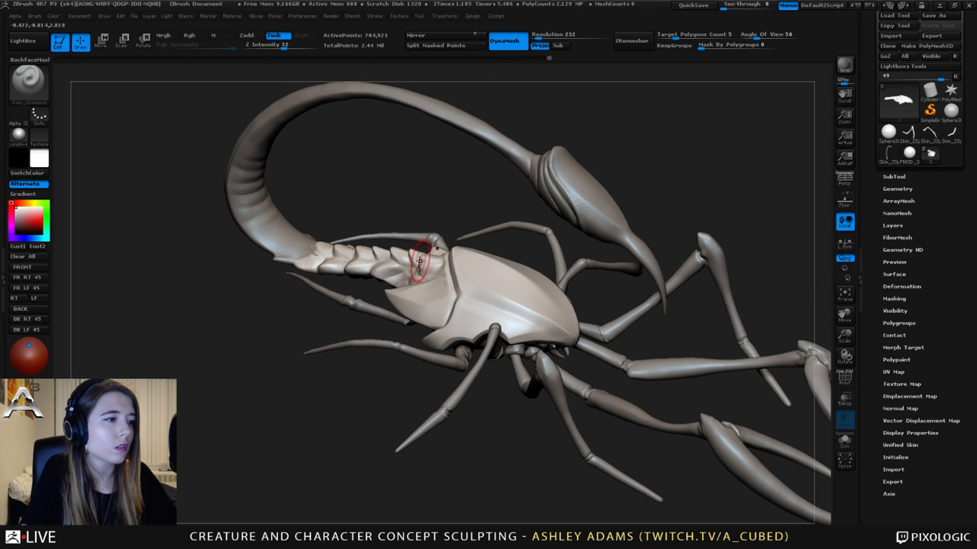
key("space")
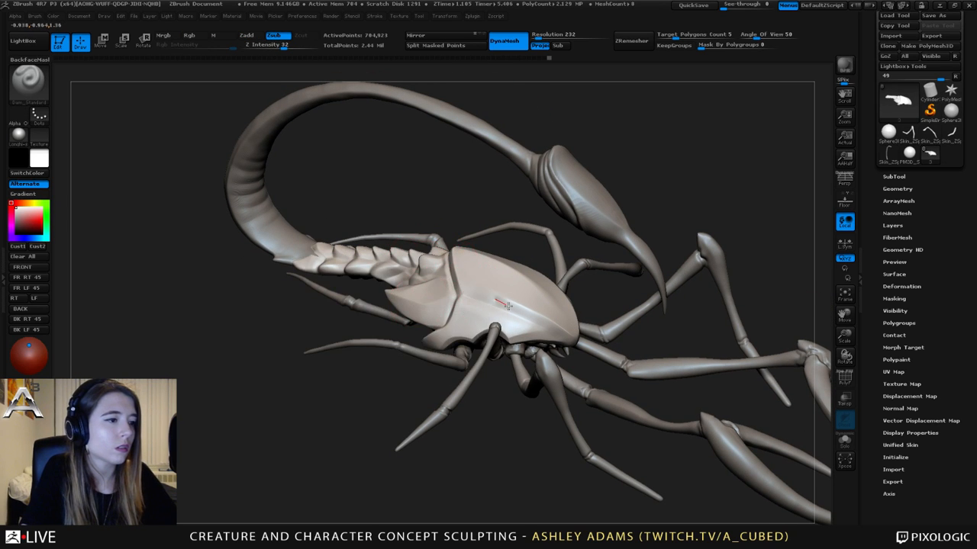
key("shift")
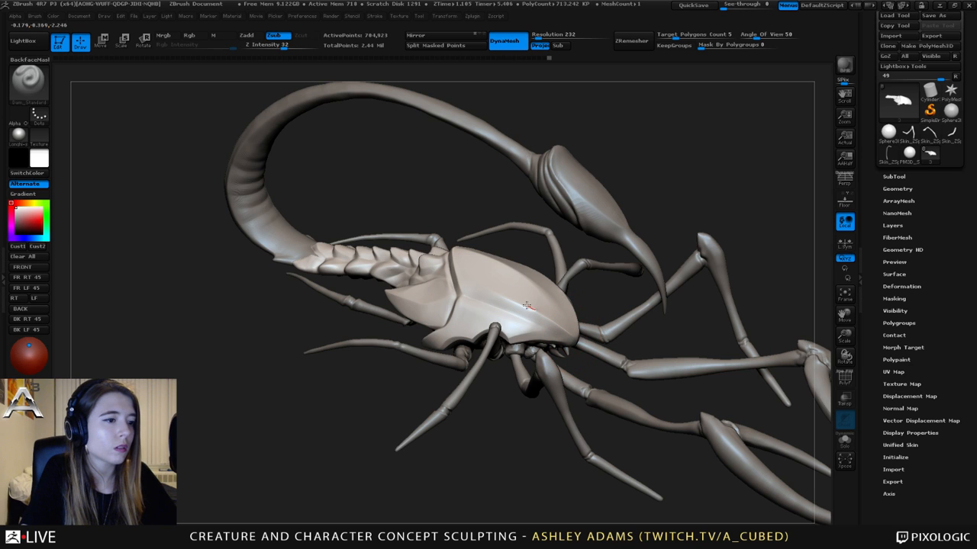
left_click_drag(366, 198, 392, 220)
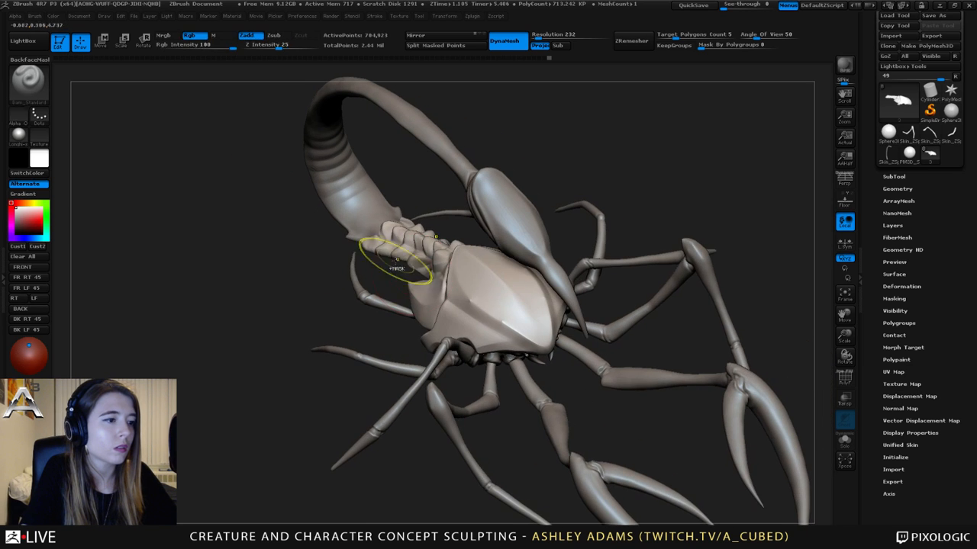
- Fine-tune the brush's Lazy Step and test the stroke spacing on the carapace
left_click(375, 15)
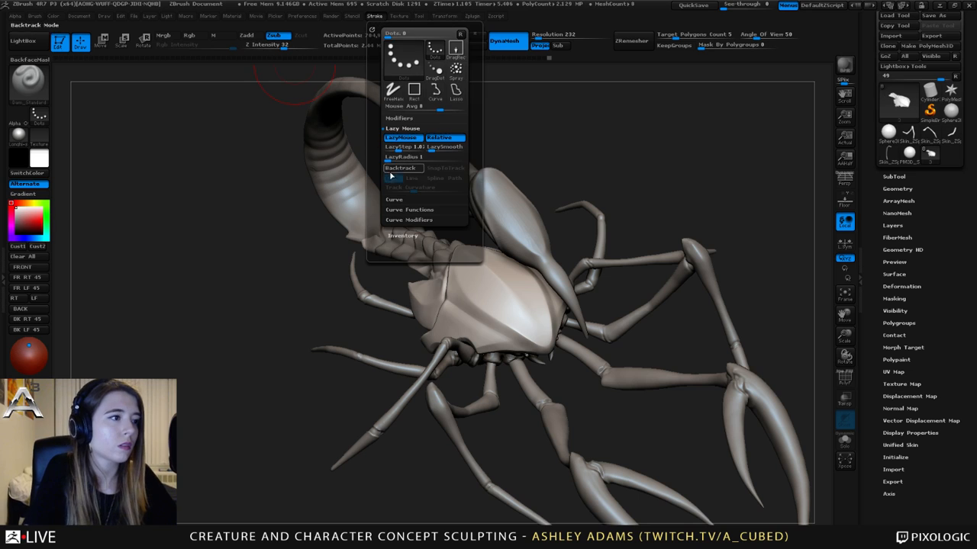
left_click(400, 167)
left_click_drag(395, 149, 398, 149)
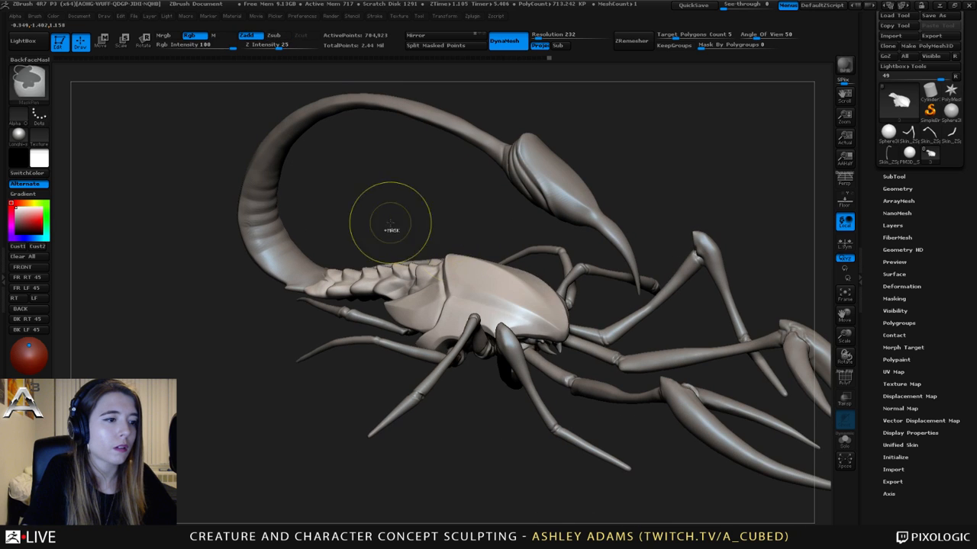
mouse_move(501, 305)
left_mouse_down()
mouse_move(535, 310)
mouse_move(483, 270)
left_mouse_up()
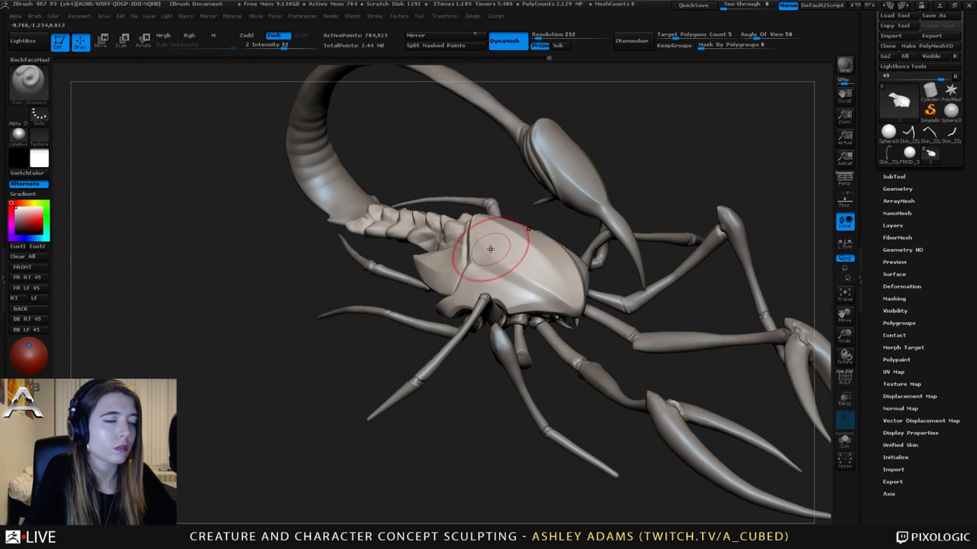
- Try a row of small bumps along the carapace's lower side edge with Dam_Standard at Z Intensity 64
key("space")
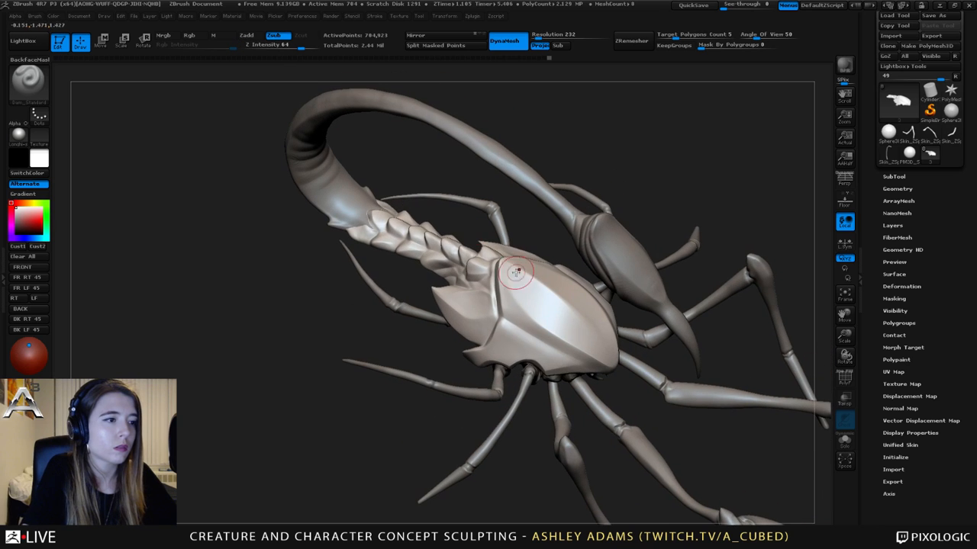
mouse_move(516, 272)
left_mouse_down()
mouse_move(504, 267)
mouse_move(525, 305)
mouse_move(602, 354)
mouse_move(569, 324)
mouse_move(529, 257)
mouse_move(458, 227)
mouse_move(462, 297)
mouse_move(403, 323)
left_mouse_up()
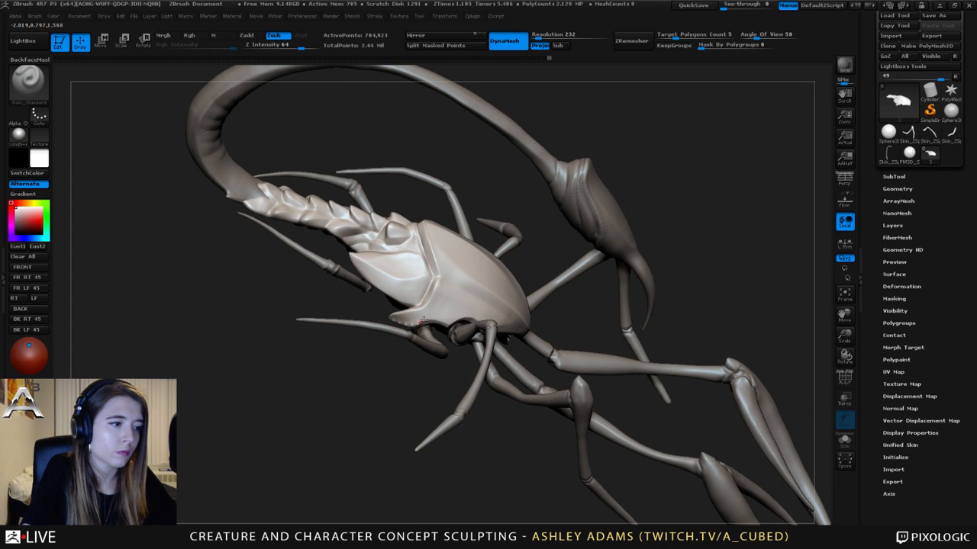
left_click_drag(462, 317, 471, 317)
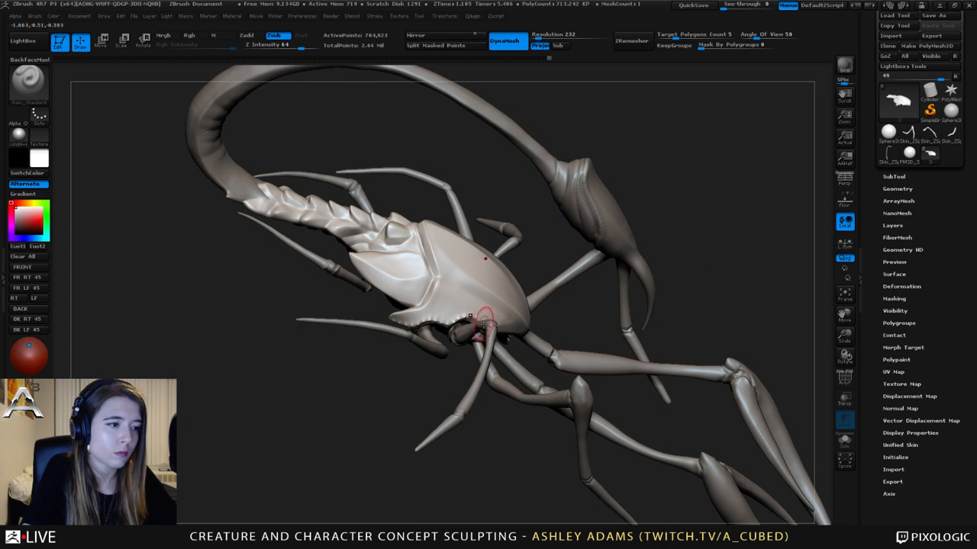
right_click_drag(478, 326, 485, 322)
left_click_drag(475, 323, 479, 321)
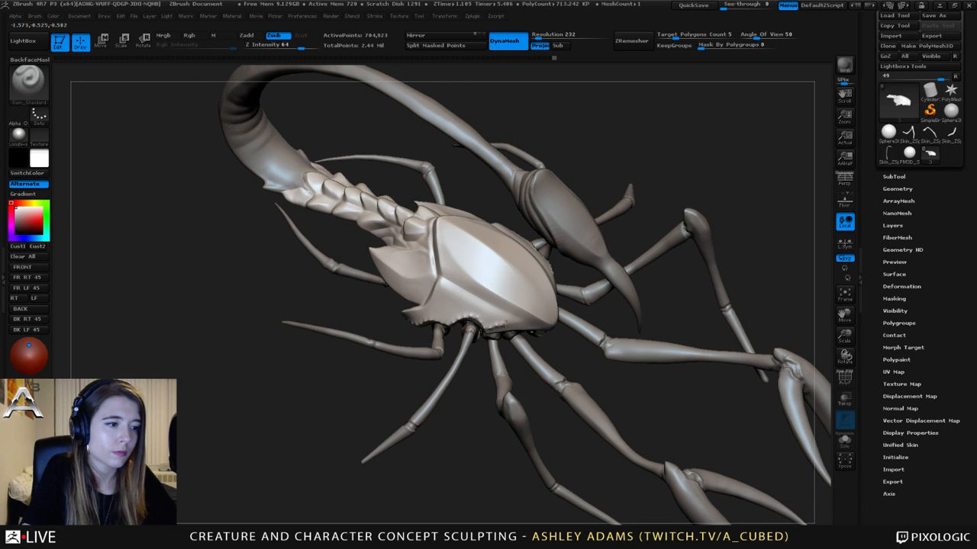
right_click_drag(515, 328, 541, 297)
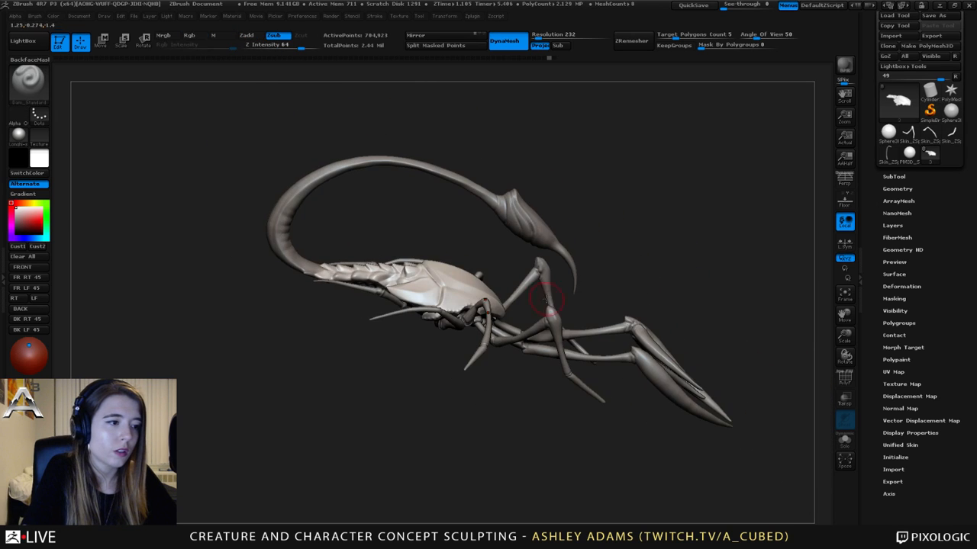
- Try beaded rows of bumps along the ridge at the rear of the carapace, over the back and down the sides
right_click_drag(448, 279, 435, 224)
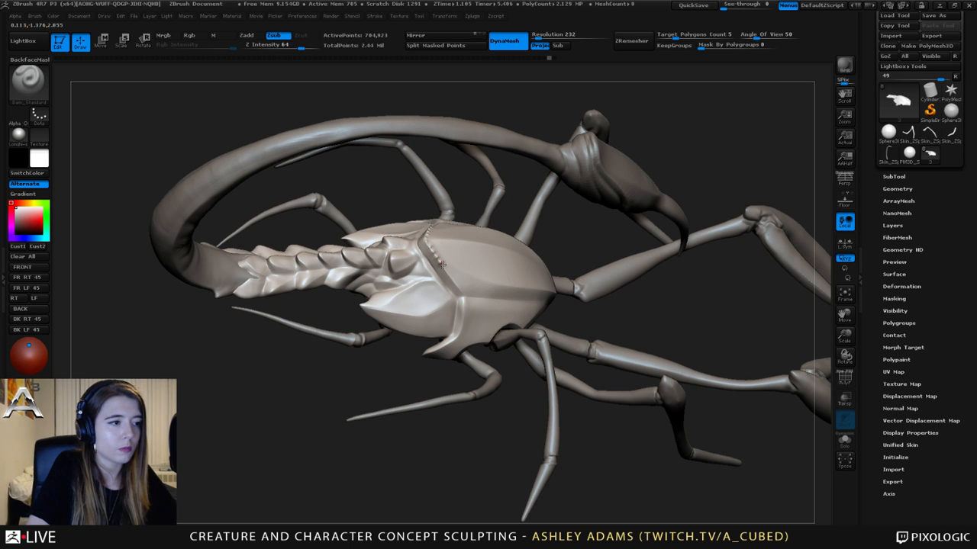
left_click_drag(442, 264, 463, 300)
mouse_move(464, 300)
right_mouse_down()
mouse_move(430, 211)
mouse_move(435, 259)
mouse_move(447, 273)
right_mouse_up()
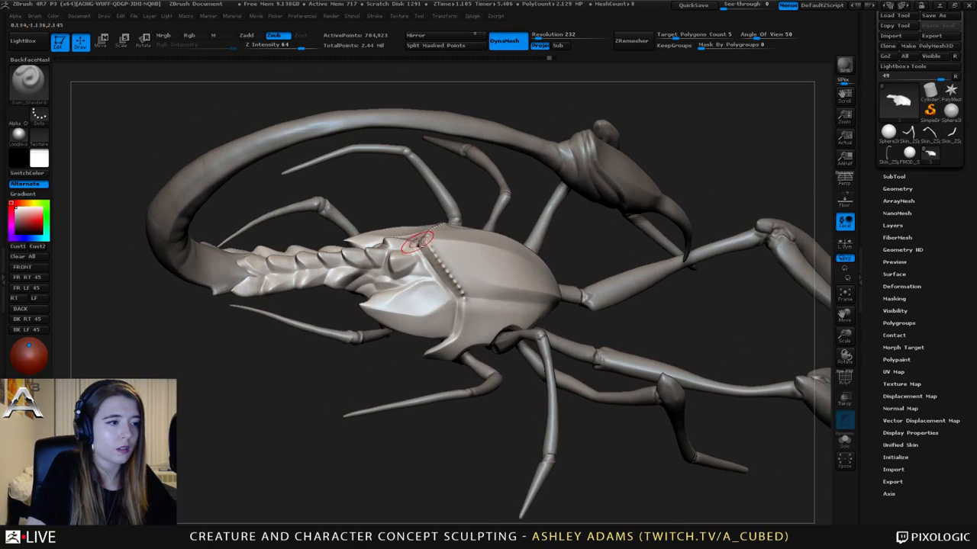
left_click_drag(441, 276, 433, 296)
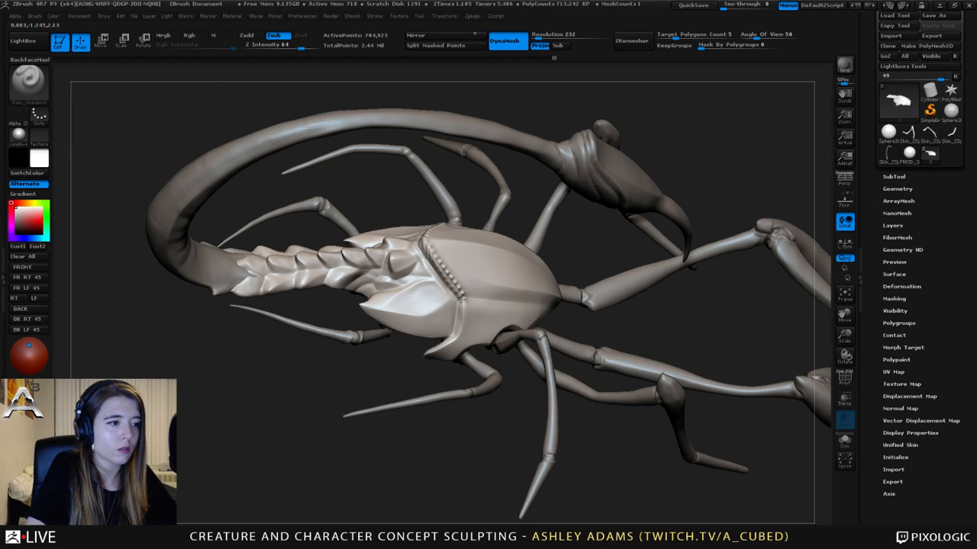
right_click_drag(461, 300, 497, 224)
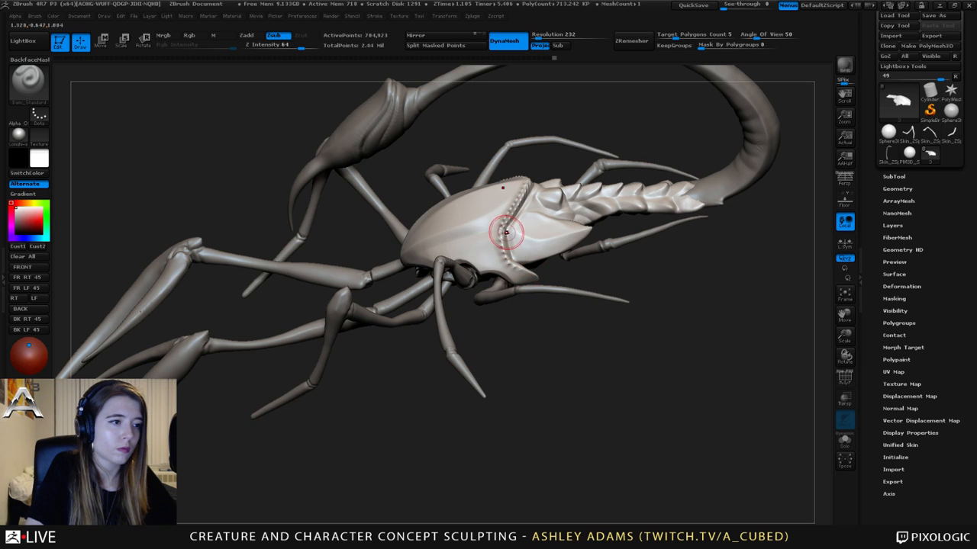
right_click_drag(506, 234, 507, 235)
left_click_drag(523, 275, 311, 174)
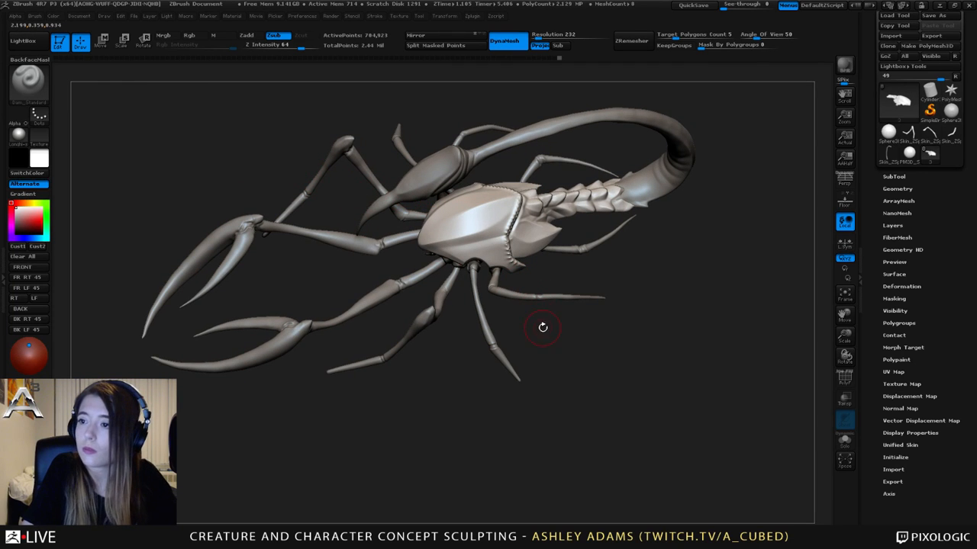
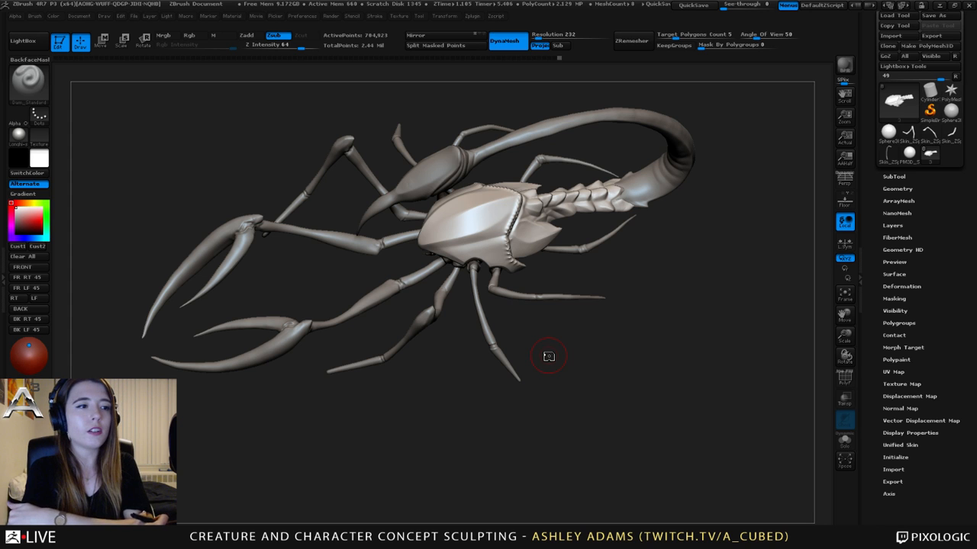
- Reselect the Dam_Standard brush and set its Z Intensity to 100
mouse_move(398, 250)
left_mouse_down()
mouse_move(501, 246)
mouse_move(474, 244)
mouse_move(481, 223)
mouse_move(447, 264)
mouse_move(427, 244)
left_mouse_up()
key("b")
key("c")
key("b")
key("space")
key("b")
key("d")
key("s")
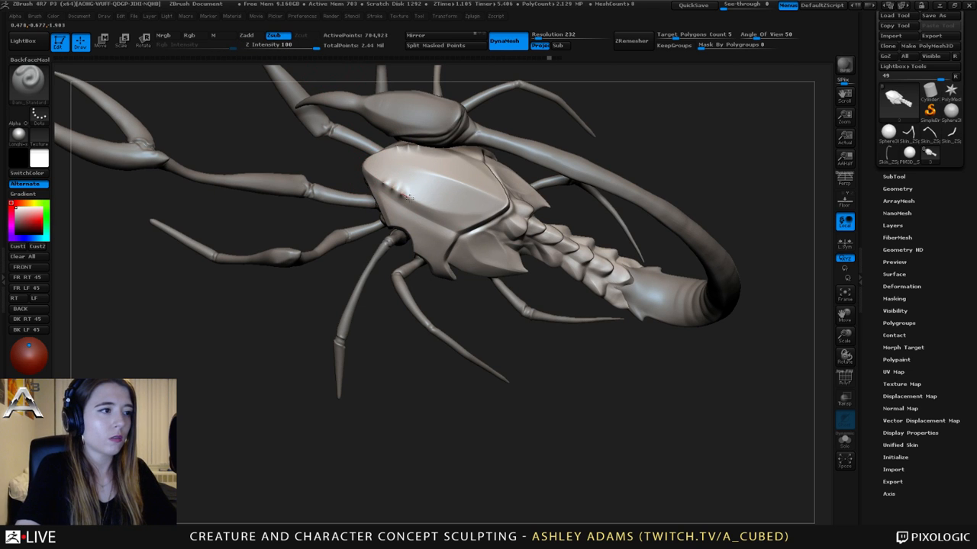
- Try rows of pronounced bumps across the carapace's top and along its side ridge
mouse_move(475, 216)
left_mouse_down()
mouse_move(461, 229)
mouse_move(478, 224)
mouse_move(360, 178)
left_mouse_up()
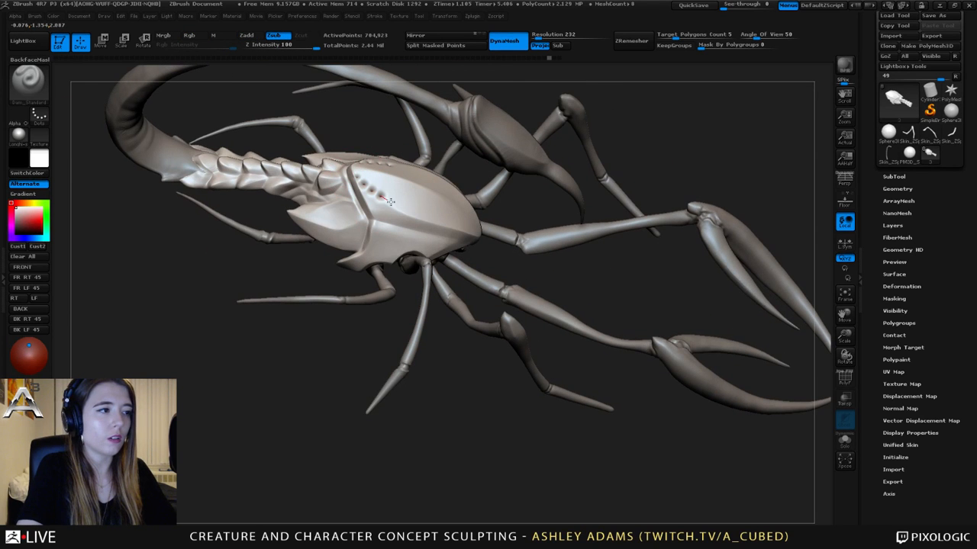
left_click_drag(467, 228, 372, 234)
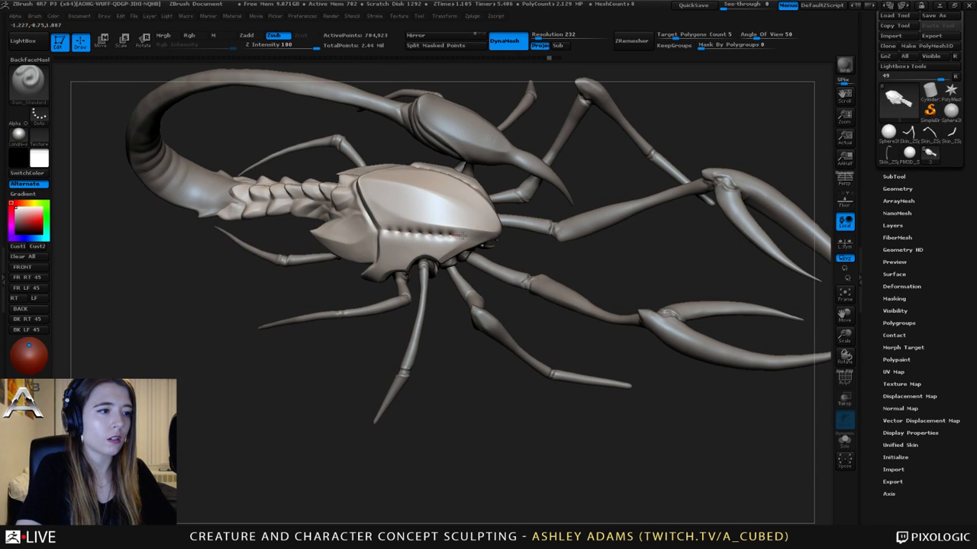
mouse_move(405, 203)
left_mouse_down()
mouse_move(407, 183)
mouse_move(392, 218)
mouse_move(446, 245)
left_mouse_up()
mouse_move(407, 204)
left_mouse_down()
mouse_move(457, 244)
mouse_move(533, 259)
left_mouse_up()
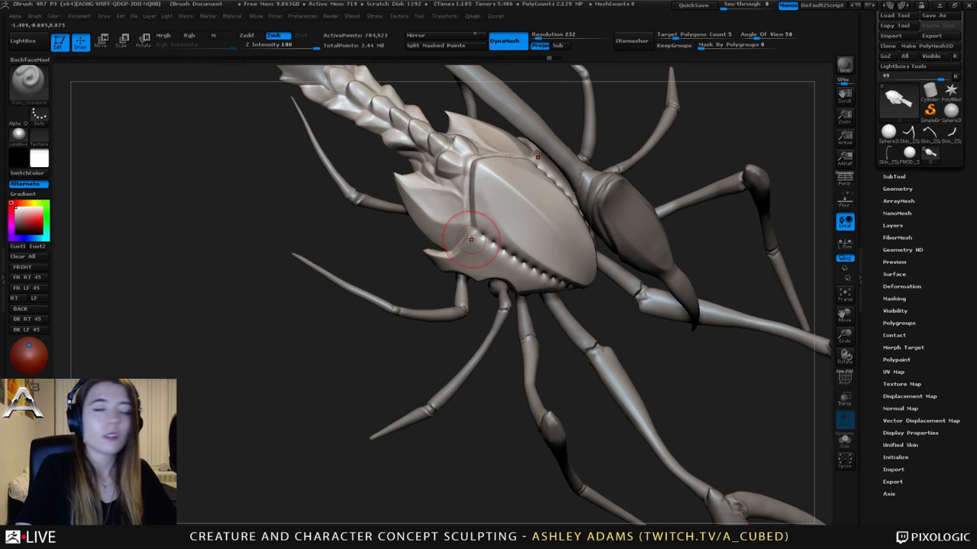
mouse_move(471, 239)
left_mouse_down()
mouse_move(496, 252)
mouse_move(464, 237)
left_mouse_up()
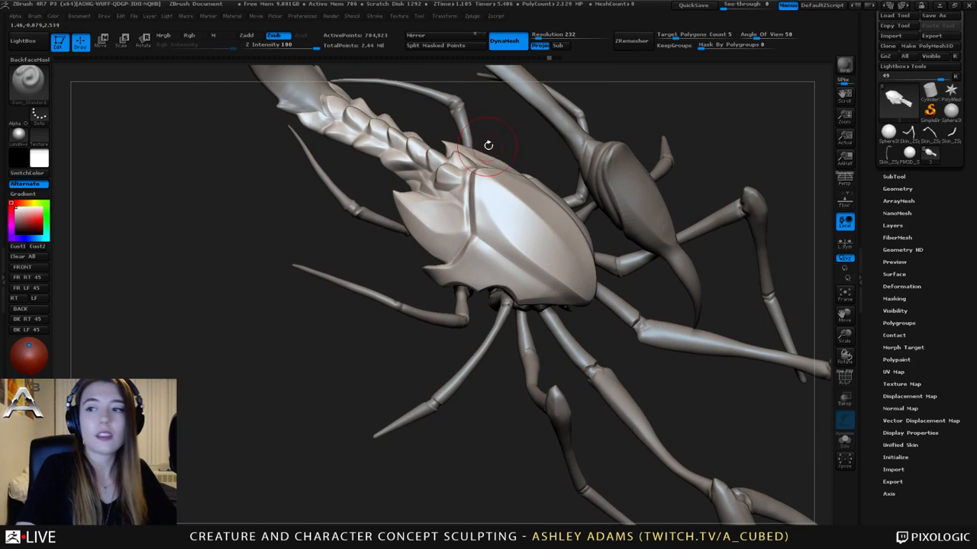
- Add small bumps along the sides of the overlapping abdominal plates between the tail and carapace
left_click_drag(508, 112, 393, 193)
left_click_drag(345, 109, 341, 101)
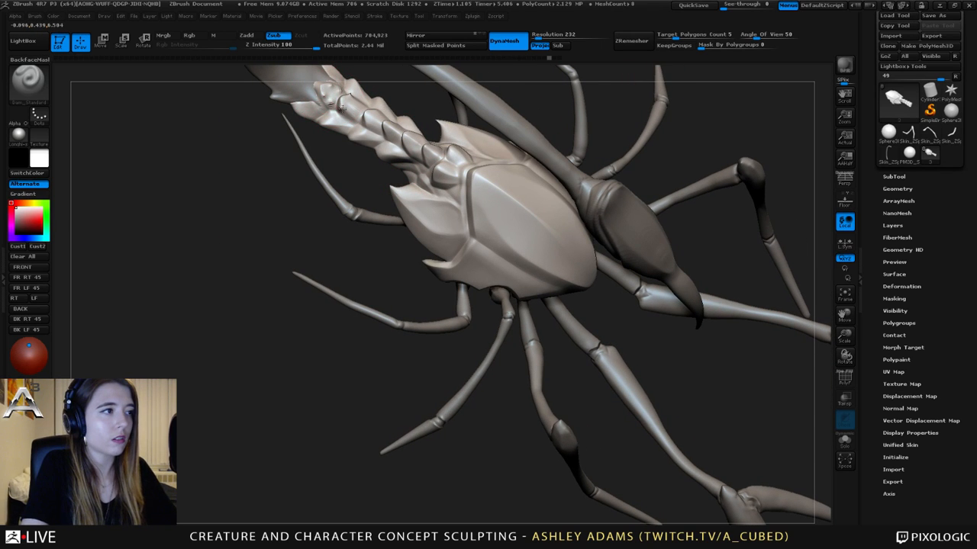
left_click_drag(341, 108, 372, 136)
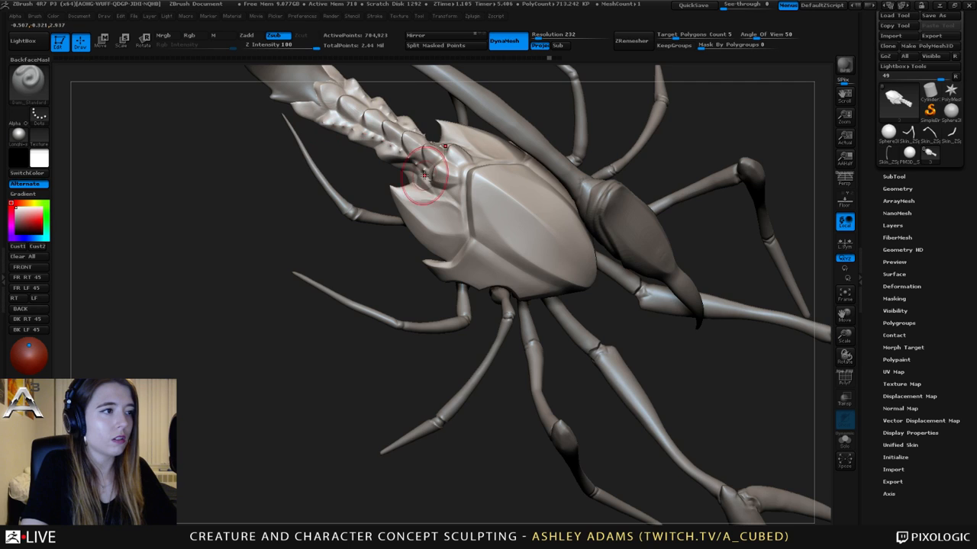
mouse_move(424, 176)
left_mouse_down()
mouse_move(496, 204)
mouse_move(422, 203)
mouse_move(444, 218)
mouse_move(440, 202)
left_mouse_up()
- Switch to the pincer subtool and sculpt a row of small teeth along the facing edges of the inner fingers
left_click(495, 204, "alt")
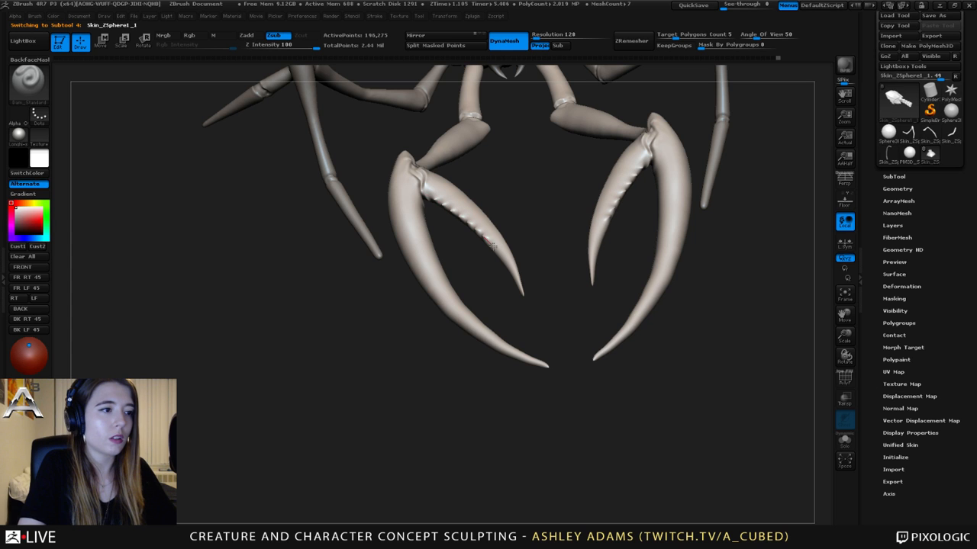
mouse_move(519, 308)
left_mouse_down()
mouse_move(458, 163)
mouse_move(477, 199)
mouse_move(359, 137)
left_mouse_up()
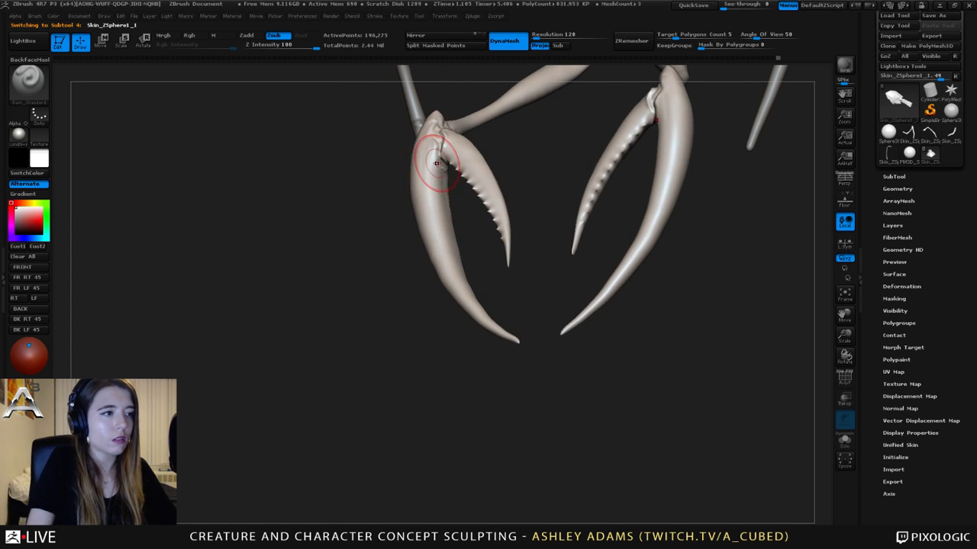
mouse_move(435, 186)
left_mouse_down()
mouse_move(446, 252)
mouse_move(472, 298)
mouse_move(534, 260)
mouse_move(523, 262)
left_mouse_up()
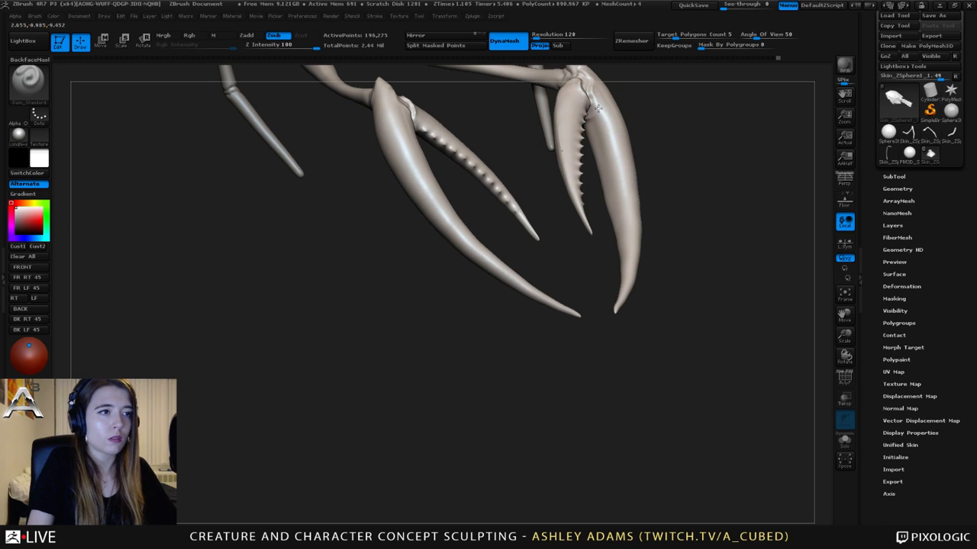
- Adjust the stroke's LazyRadius and sculpt a row of small teeth along the inner edges of the larger pincer fingers
left_click(374, 15)
mouse_move(551, 175)
left_mouse_down()
mouse_move(508, 148)
mouse_move(458, 81)
left_mouse_up()
left_click(375, 15)
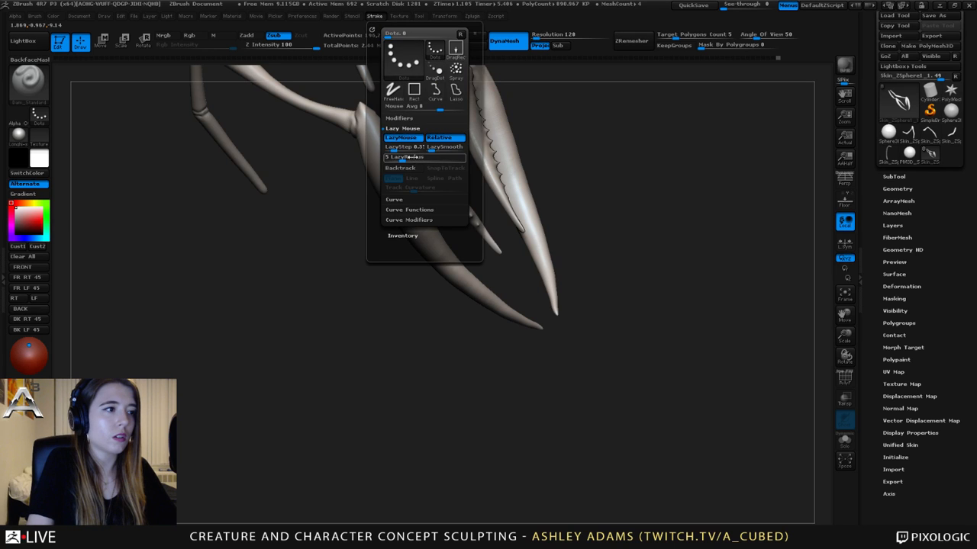
mouse_move(539, 150)
left_mouse_down()
mouse_move(487, 99)
mouse_move(484, 148)
left_mouse_up()
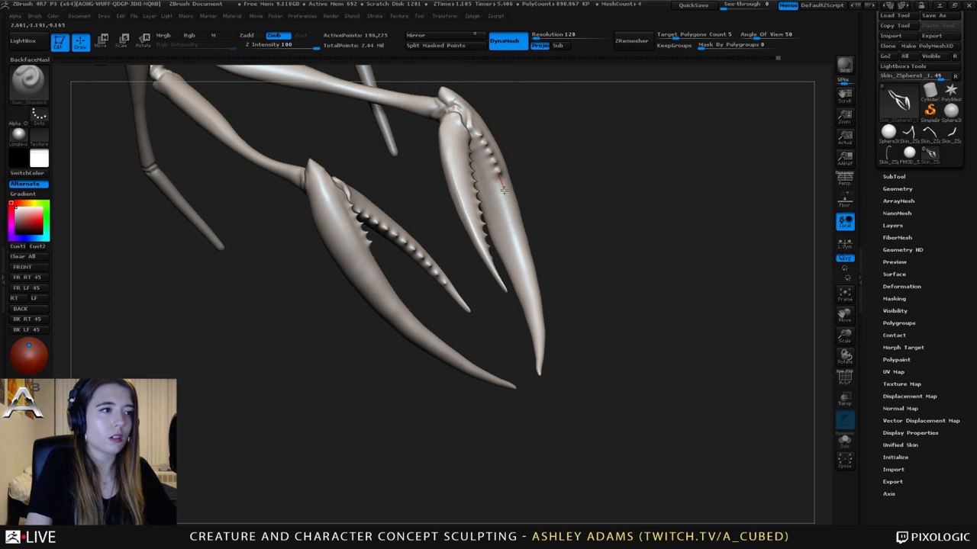
mouse_move(505, 191)
left_mouse_down()
mouse_move(523, 246)
mouse_move(473, 236)
mouse_move(516, 238)
mouse_move(557, 200)
left_mouse_up()
mouse_move(479, 157)
right_mouse_down()
mouse_move(464, 154)
mouse_move(468, 148)
right_mouse_up()
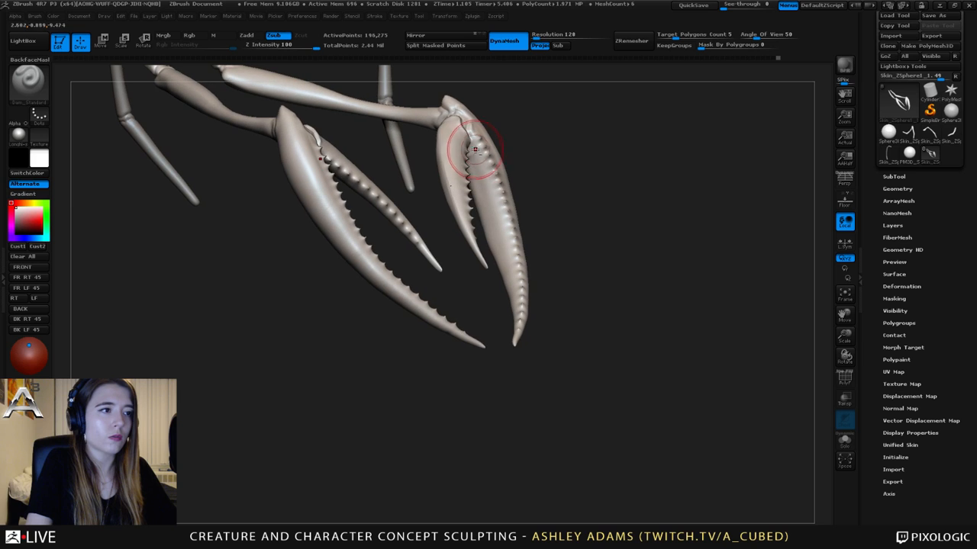
- Add a second row of bumps beside the teeth on the larger pincer fingers, undoing and redoing the stroke as needed
left_click_drag(470, 145, 494, 193)
key("ctrl+z")
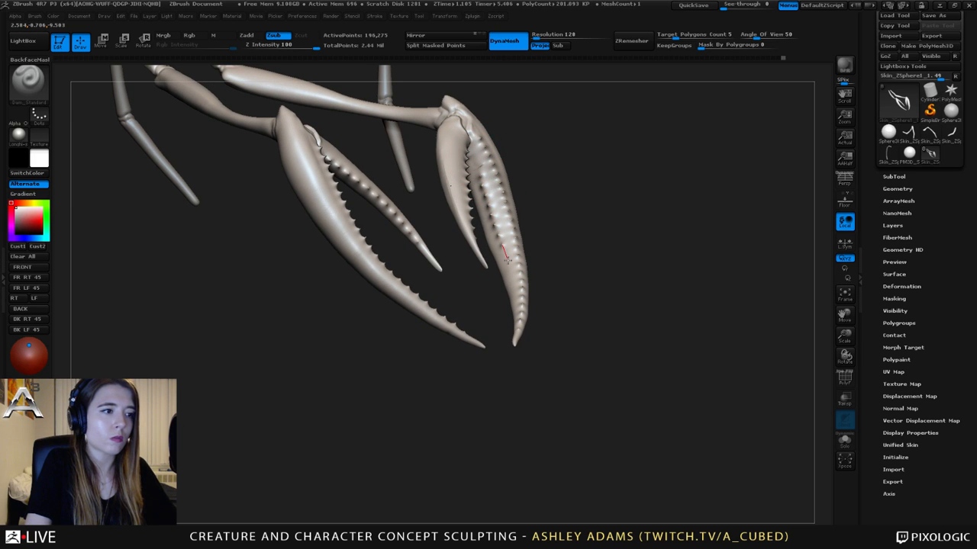
right_click_drag(468, 255, 301, 90)
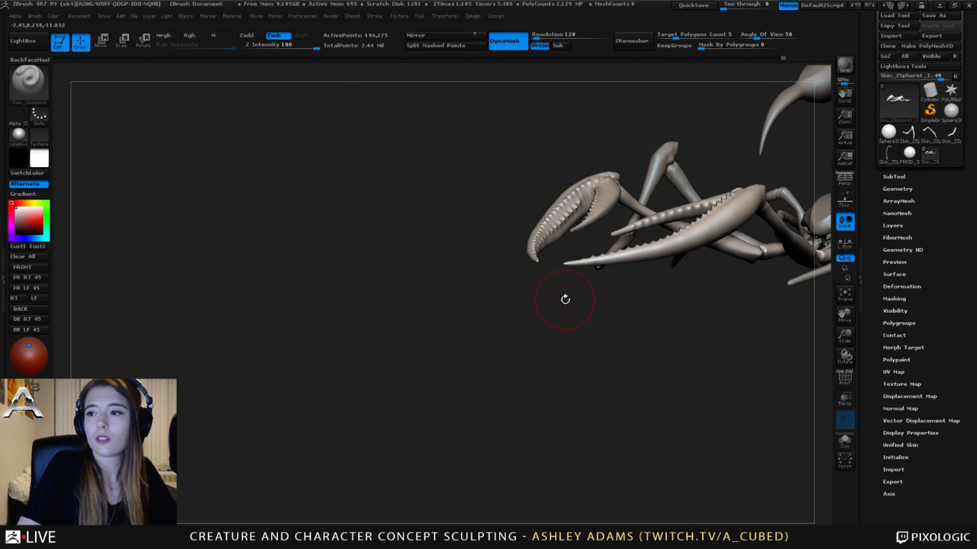
- Add a second row of bumps beside the teeth on the smaller pincer fingers and smooth them
right_click_drag(551, 277, 479, 195)
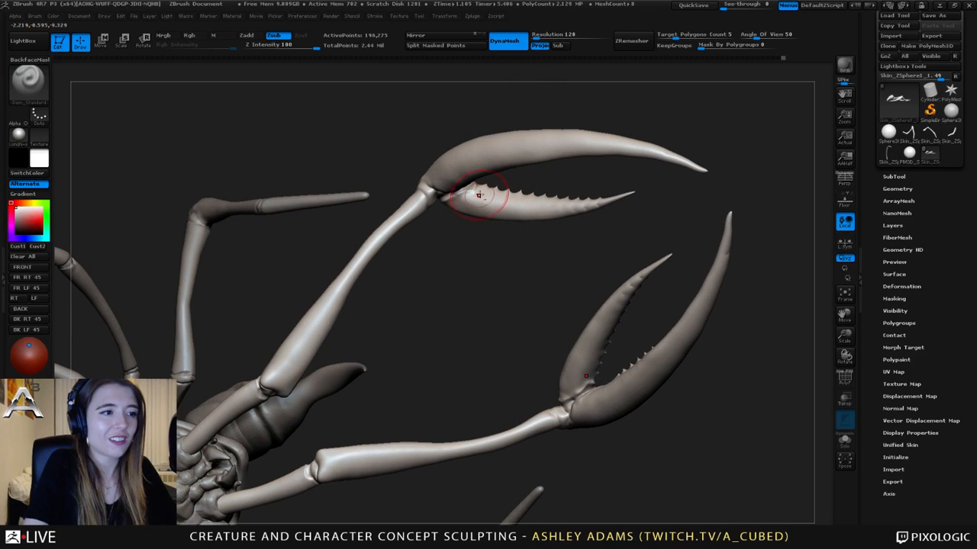
mouse_move(496, 196)
left_mouse_down()
mouse_move(469, 199)
mouse_move(585, 203)
left_mouse_up()
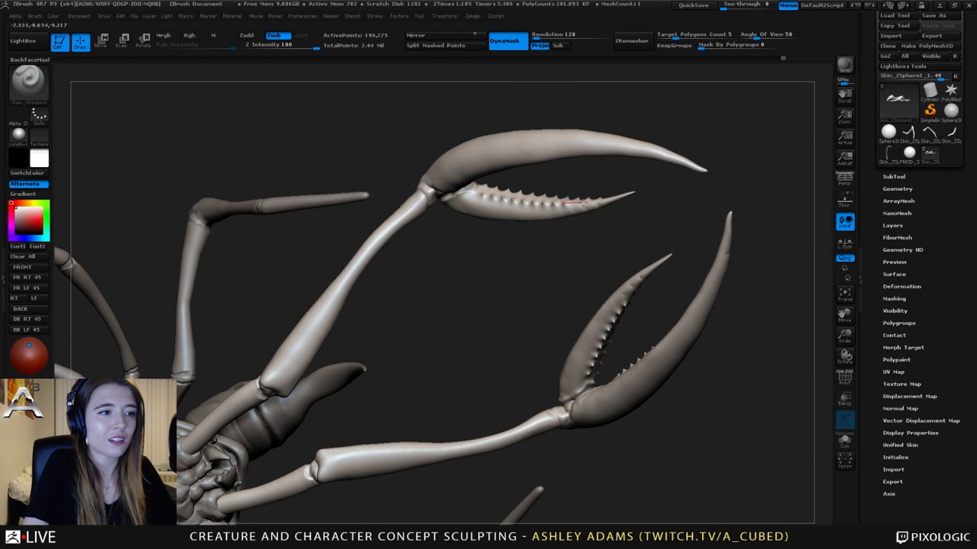
right_click_drag(628, 197, 562, 212)
key("space")
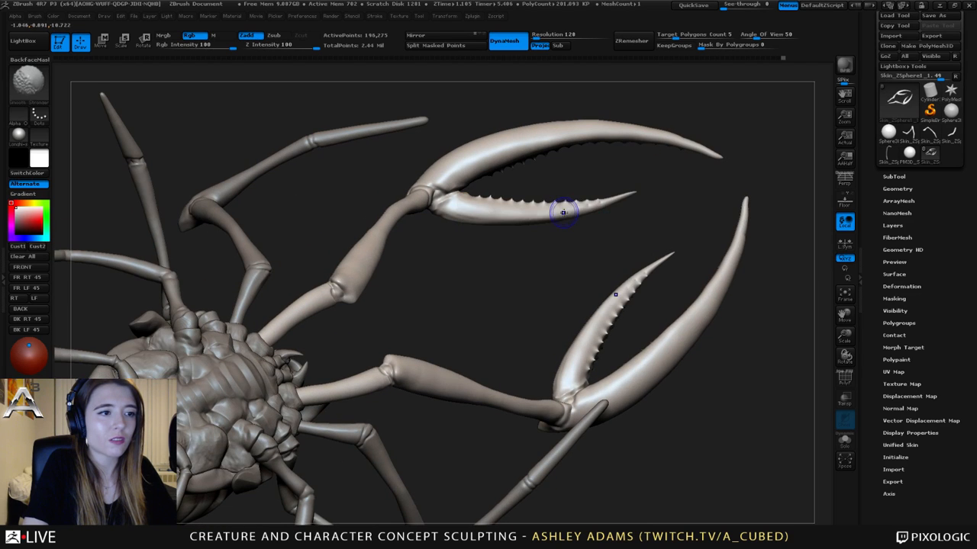
left_click_drag(595, 253, 606, 207)
left_click_drag(644, 259, 575, 228)
mouse_move(528, 265)
left_mouse_down()
mouse_move(493, 287)
mouse_move(522, 259)
left_mouse_up()
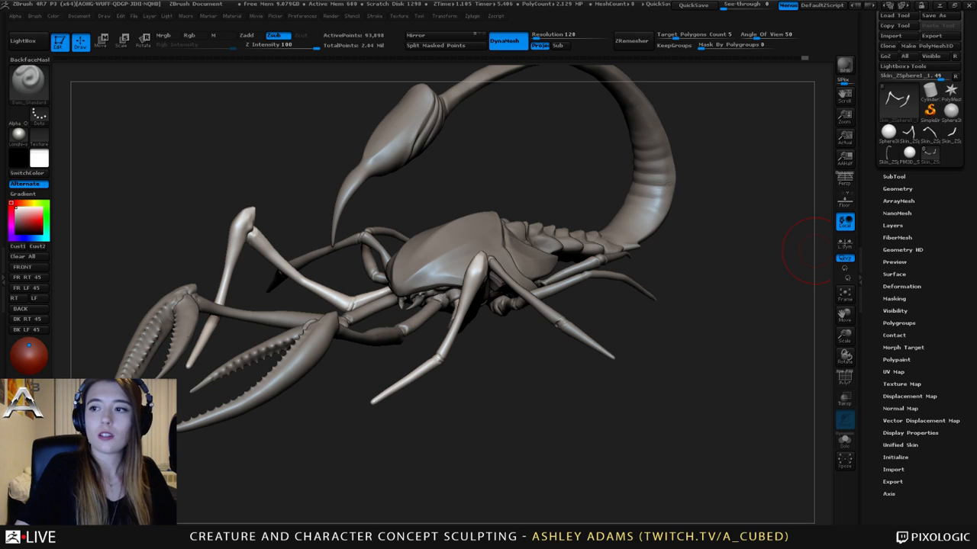
- Switch to the tail subtool and sculpt a row of spaced bumps along the side of the curved tail
mouse_move(811, 250)
left_mouse_down()
mouse_move(482, 294)
mouse_move(465, 321)
mouse_move(524, 311)
left_mouse_up()
left_click(490, 216, "alt")
mouse_move(573, 228)
left_mouse_down()
mouse_move(580, 190)
mouse_move(528, 249)
mouse_move(447, 262)
mouse_move(437, 240)
mouse_move(378, 257)
left_mouse_up()
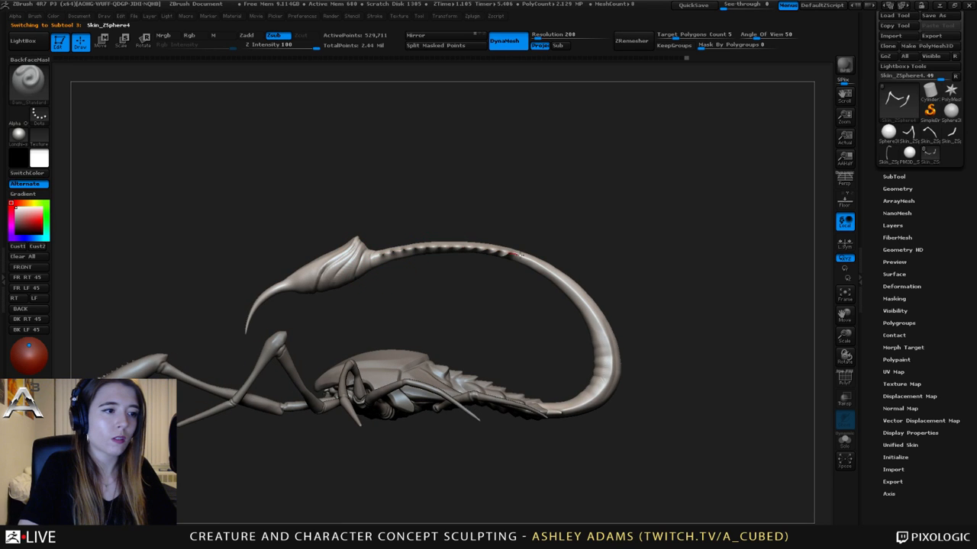
left_click_drag(607, 397, 414, 255)
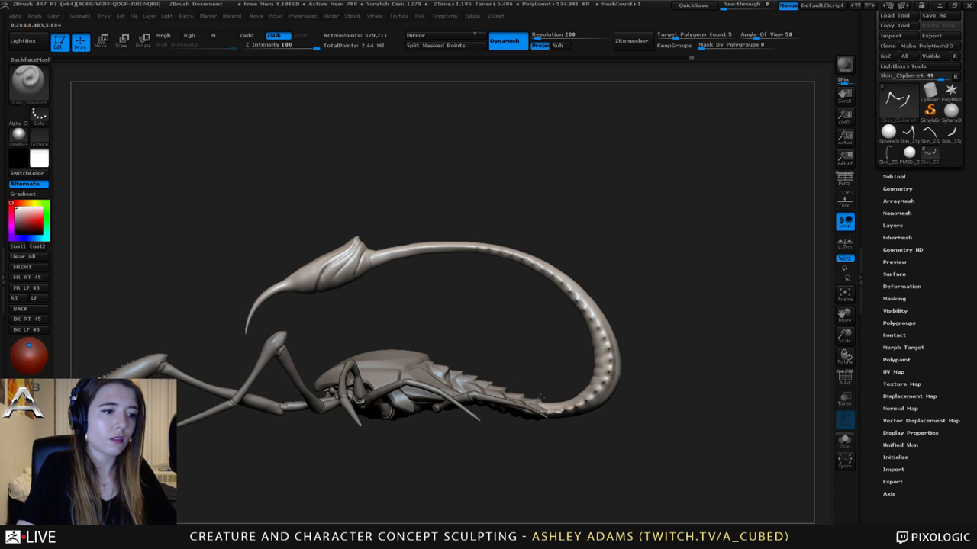
left_click_drag(561, 413, 465, 309)
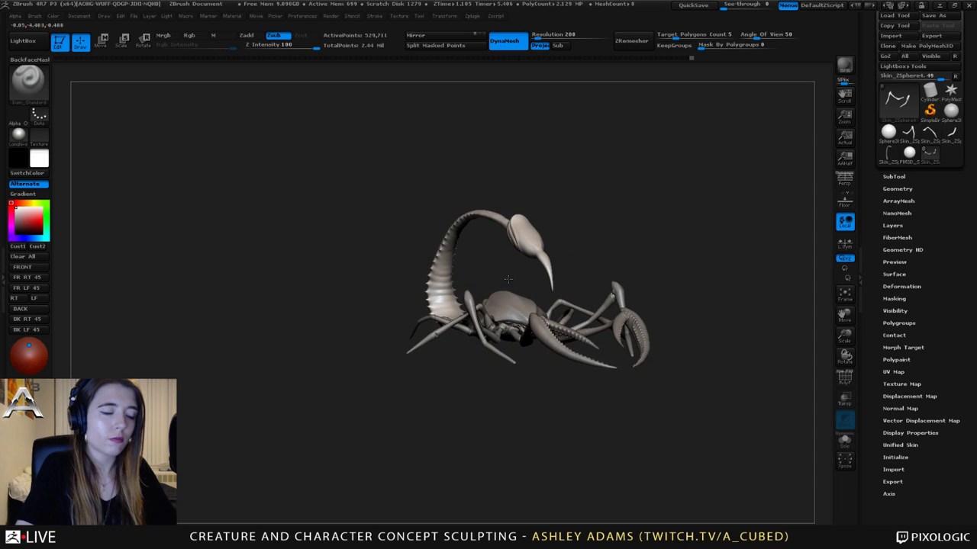
- Sculpt further rows of bumps along the tail's curve from its base towards the stinger
right_click_drag(466, 309, 505, 291, "ctrl")
left_click_drag(455, 257, 468, 260)
left_click_drag(412, 306, 517, 158, "alt")
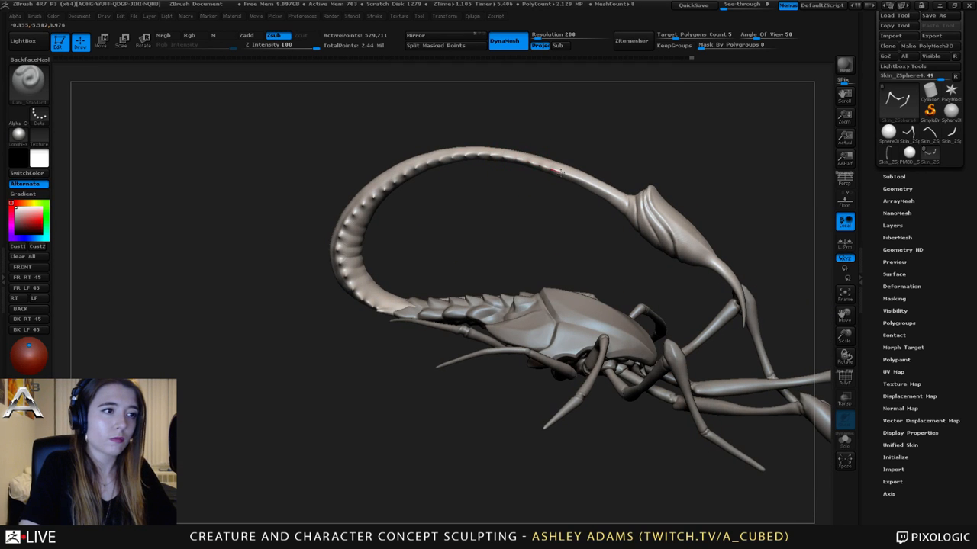
left_click_drag(599, 145, 588, 186)
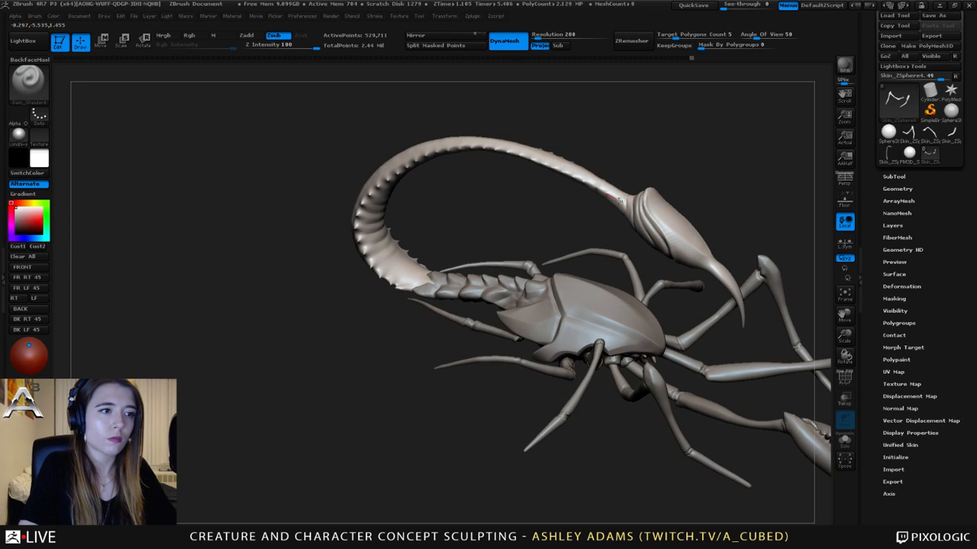
- Lower the brush's Z Intensity to 73 and add finer bumps along the narrow end of the tail by the stinger
left_click(303, 45)
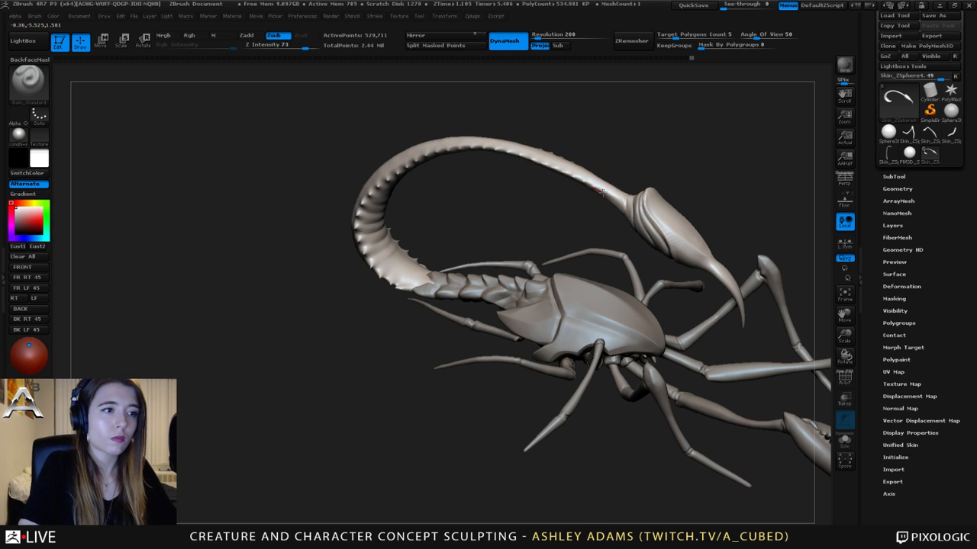
left_click_drag(664, 167, 649, 153)
right_click_drag(633, 206, 538, 180, "alt")
right_click_drag(538, 180, 569, 199, "ctrl")
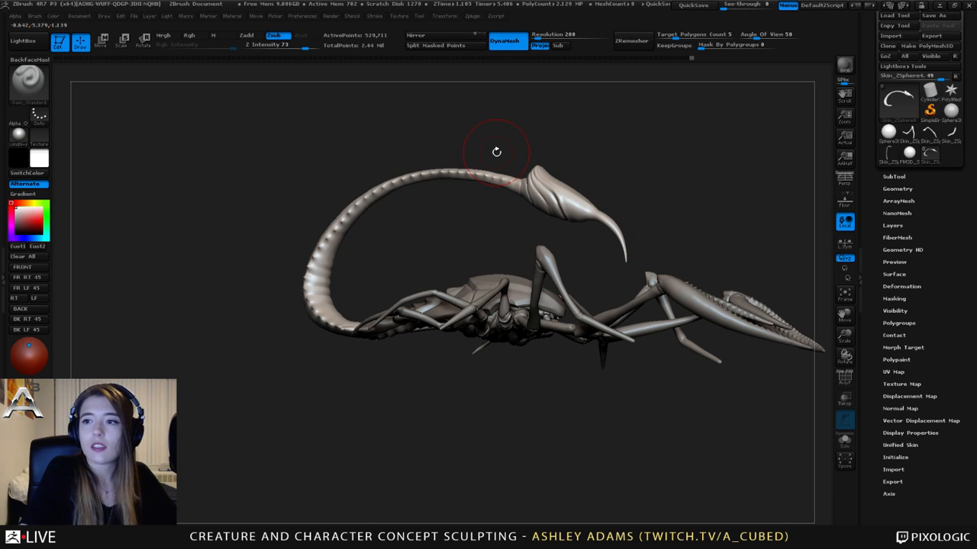
- Set the Dam_Standard stroke's LazyRadius to 1 and LazyStep to 0.02197, and test it on the tail
left_click(375, 16)
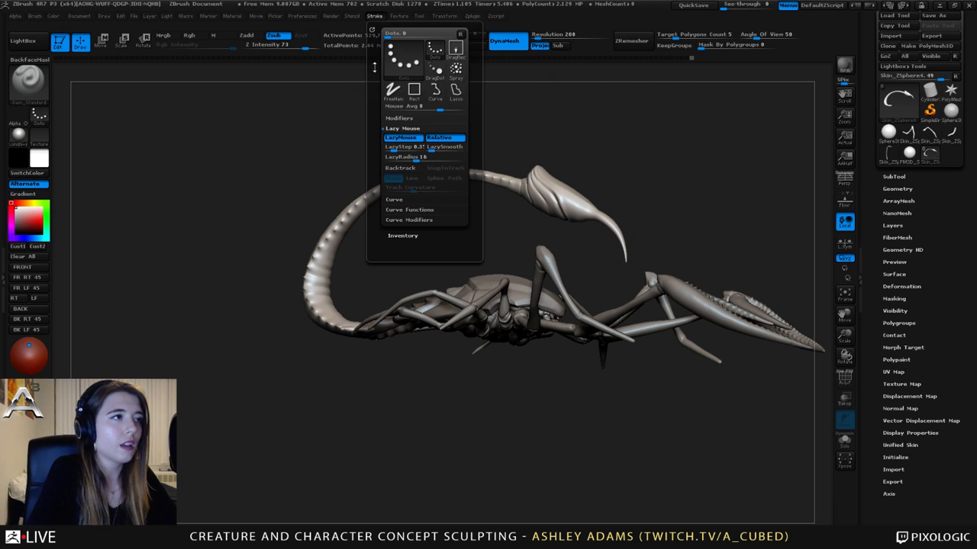
left_click(402, 146)
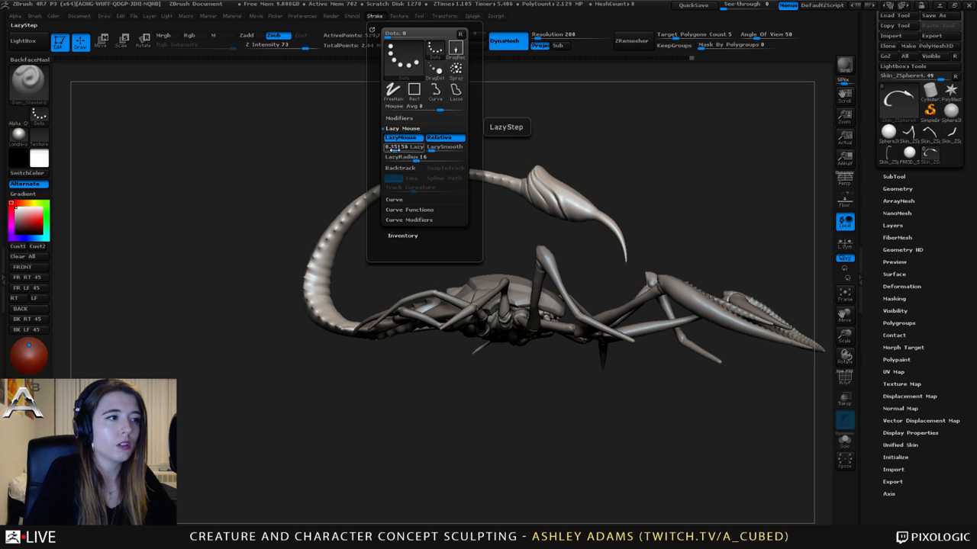
key("Tab")
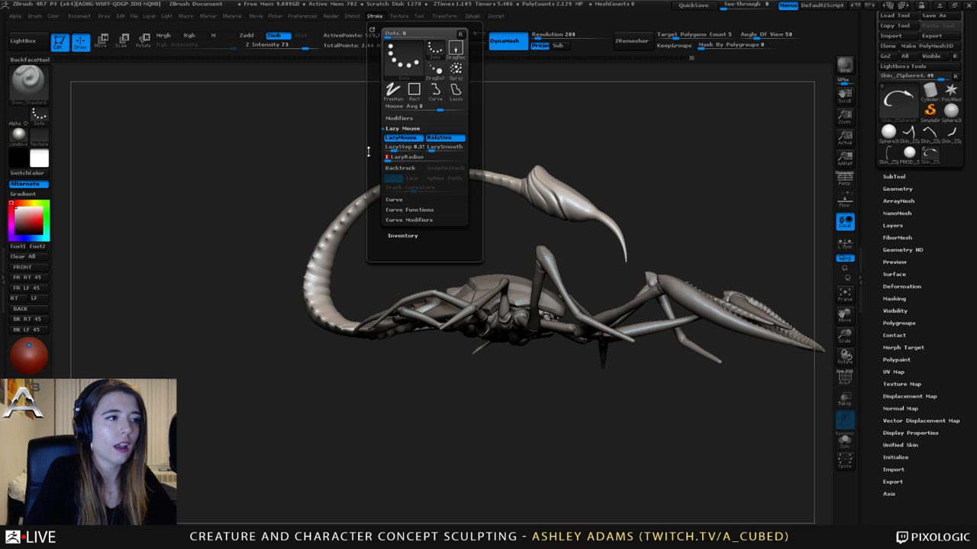
type("197")
key("Return")
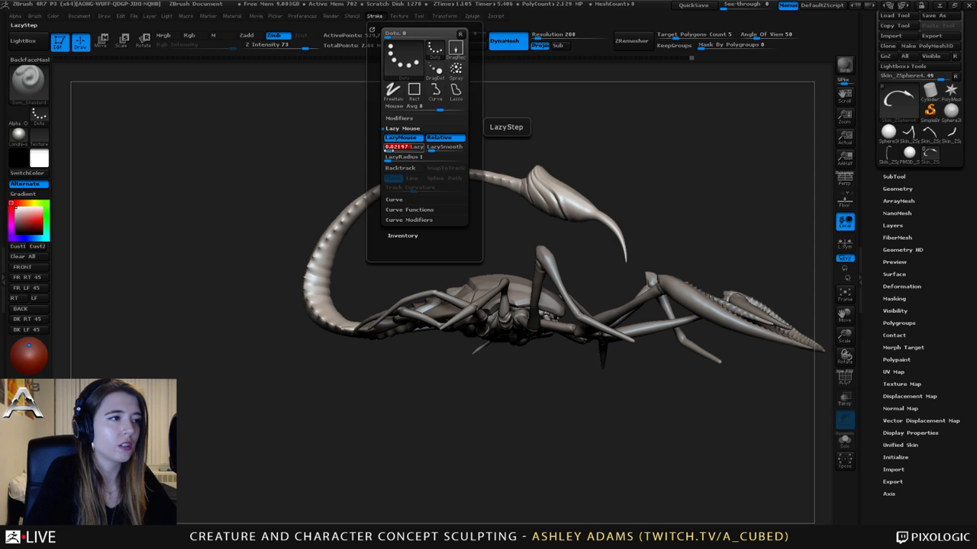
key("Return")
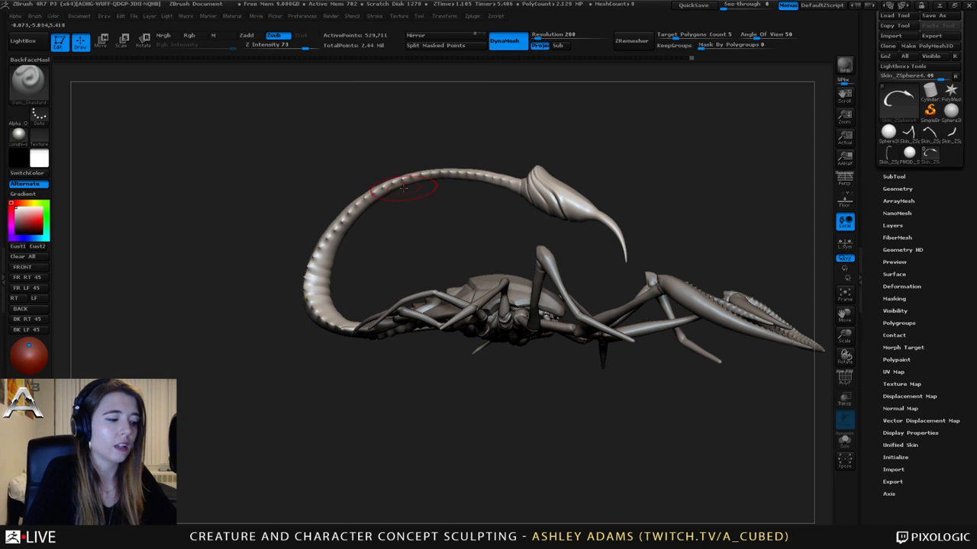
left_click_drag(386, 184, 396, 211)
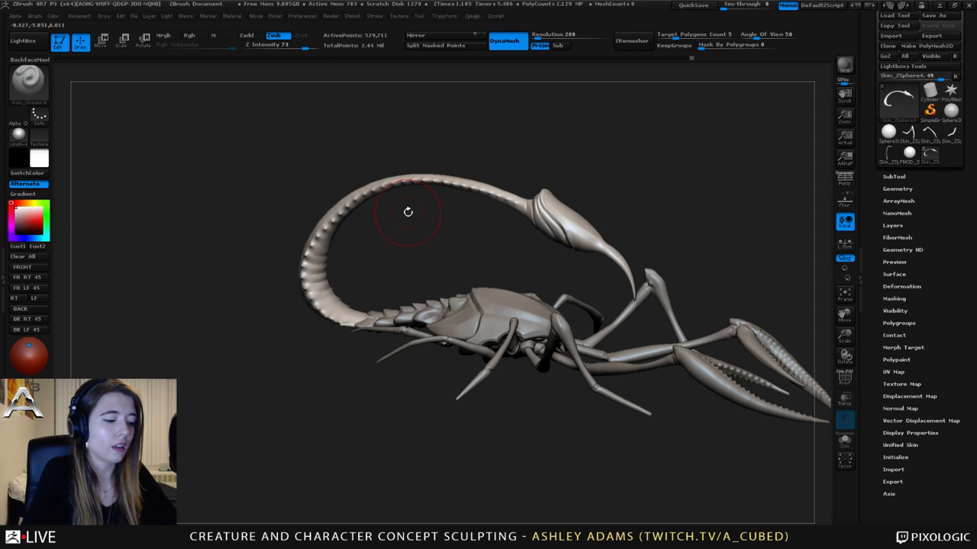
- Select the Inflat brush, turn on LazyMouse for its stroke and adjust the LazyStep
key("b")
key("i")
key("n")
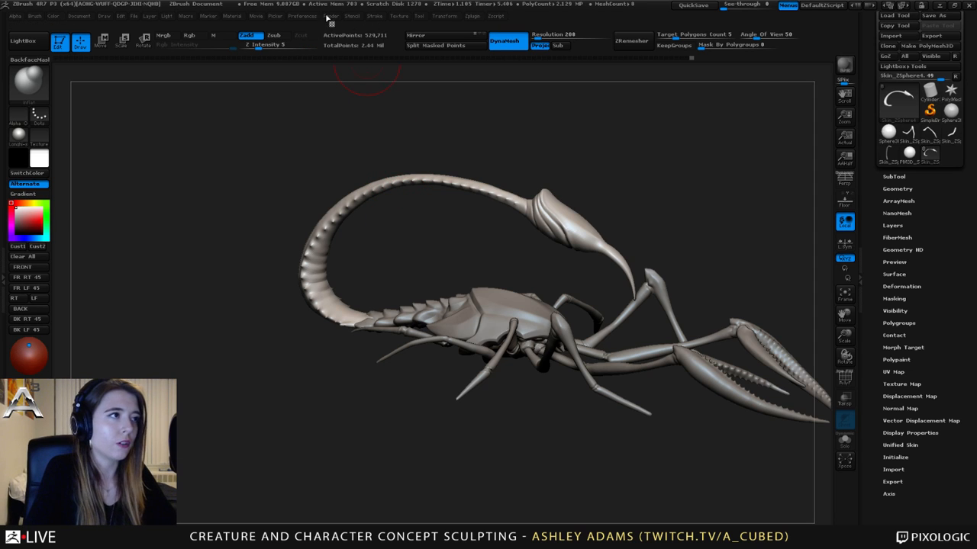
left_click(374, 16)
left_click(398, 139)
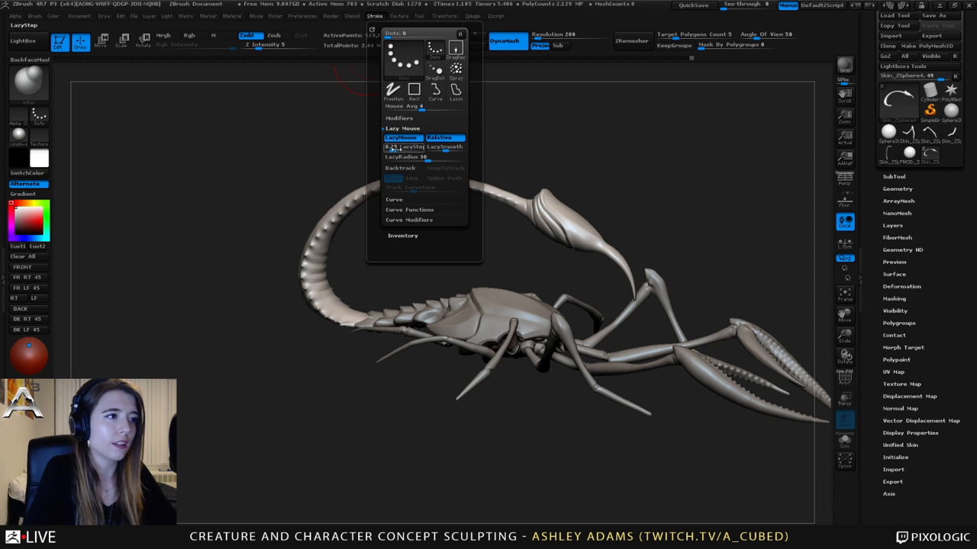
left_click_drag(398, 149, 394, 149)
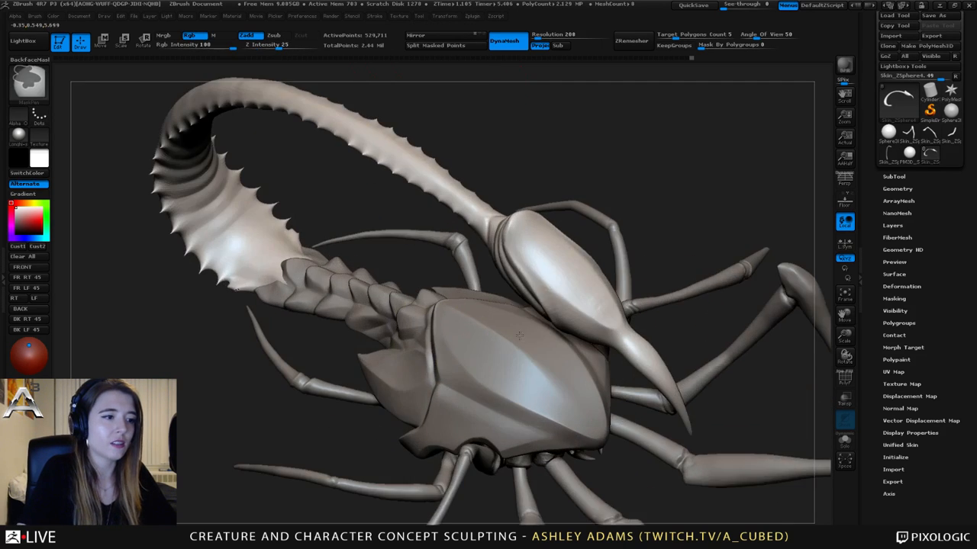
- Switch to the carapace subtool, raise the Inflat brush's Z Intensity to 40 and try a stroke across the carapace's top
left_click(519, 336, "alt")
left_click_drag(519, 336, 580, 290, "alt")
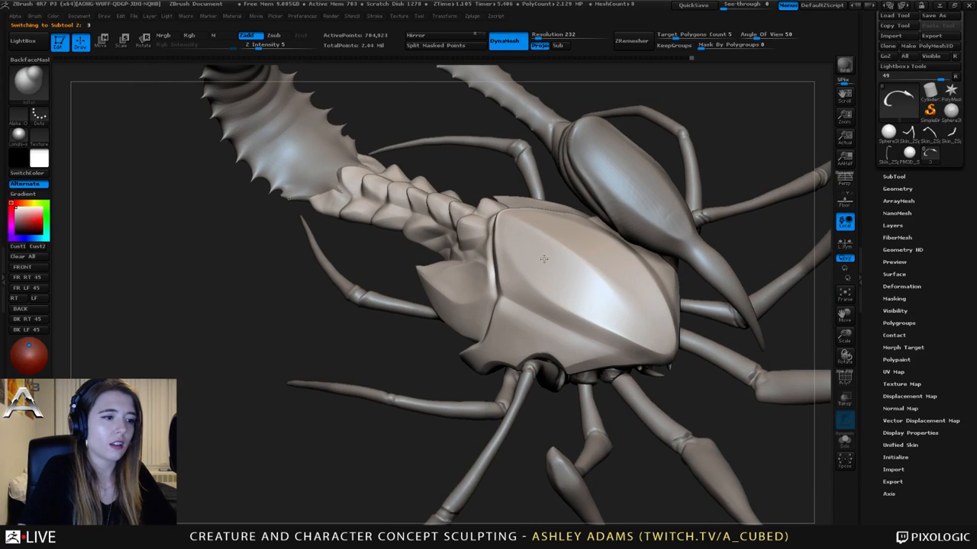
left_click_drag(259, 44, 288, 44)
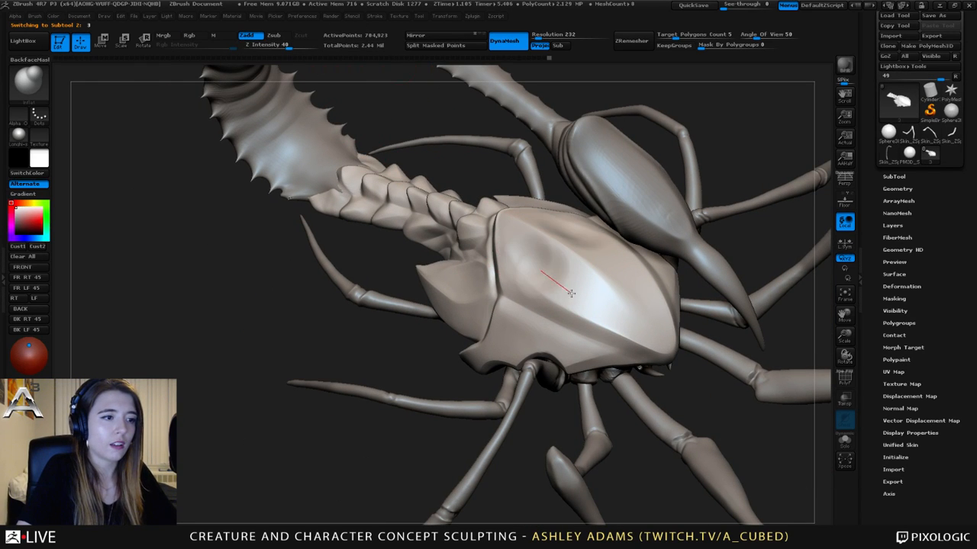
mouse_move(557, 275)
left_mouse_down("shift")
mouse_move(569, 294)
mouse_move(530, 245)
mouse_move(583, 296)
mouse_move(580, 305)
mouse_move(540, 284)
left_mouse_up("shift")
key("space")
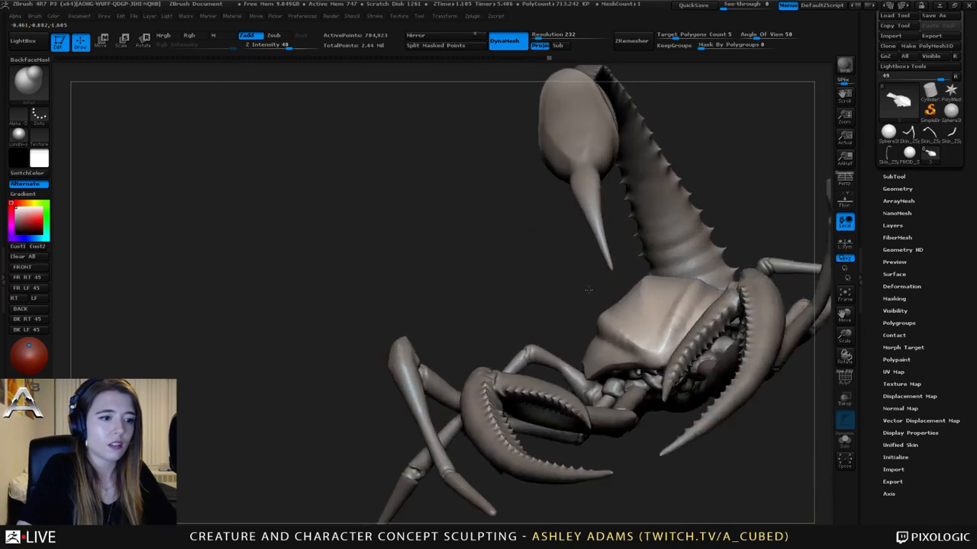
- Inflate a row of soft bumps along the carapace's side ridge from its rear edge to the front
mouse_move(589, 290)
left_mouse_down()
mouse_move(600, 273)
mouse_move(603, 298)
mouse_move(526, 273)
mouse_move(508, 251)
mouse_move(483, 249)
mouse_move(481, 263)
mouse_move(599, 282)
mouse_move(670, 321)
left_mouse_up()
mouse_move(487, 251)
left_mouse_down()
mouse_move(510, 250)
mouse_move(524, 308)
mouse_move(447, 192)
left_mouse_up()
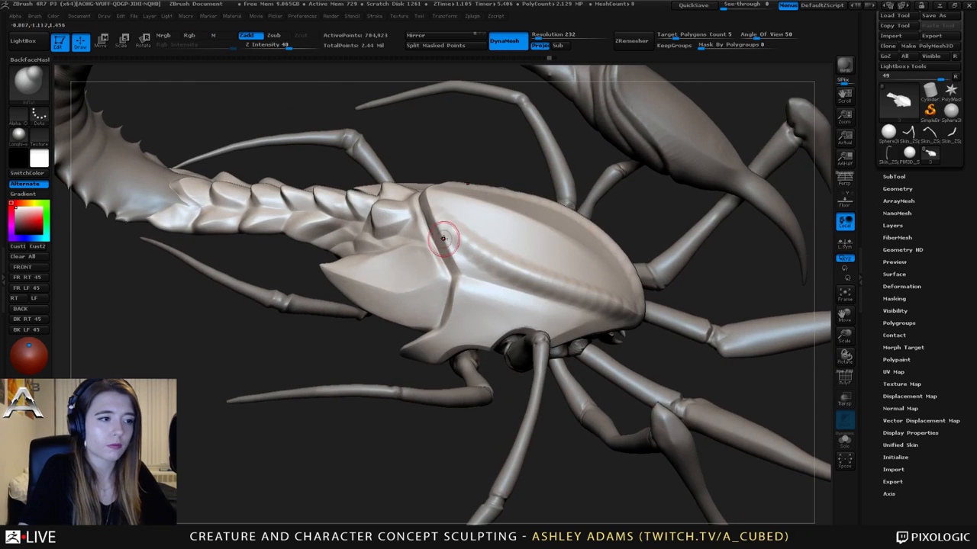
left_click_drag(603, 308, 637, 315)
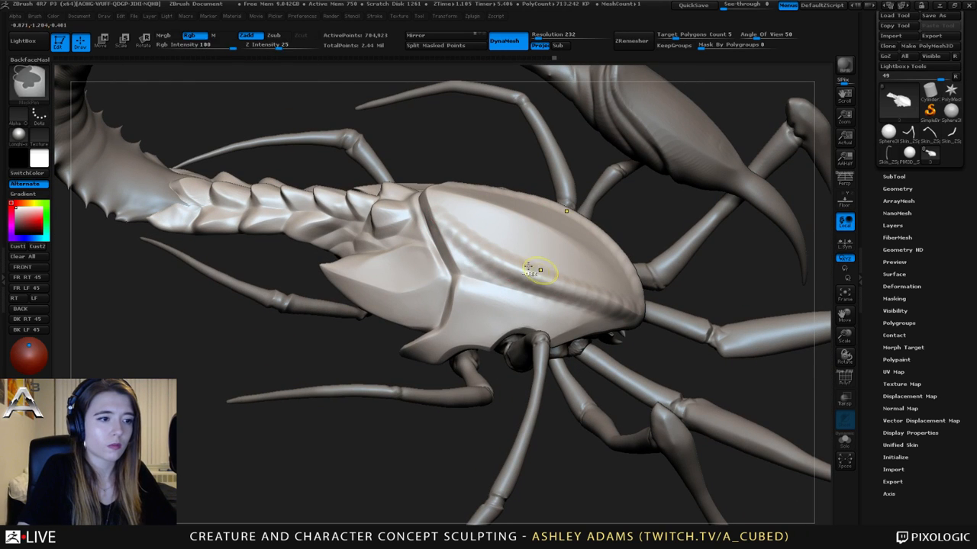
left_click_drag(435, 222, 453, 239)
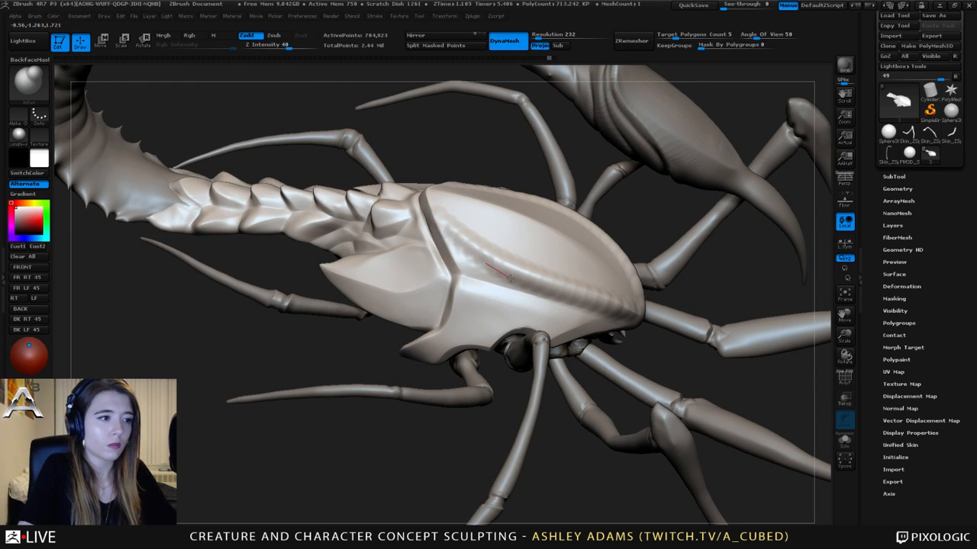
- Continue the inflated ridge near the rear of the carapace's top plate and smooth the result
left_click_drag(648, 324, 477, 206)
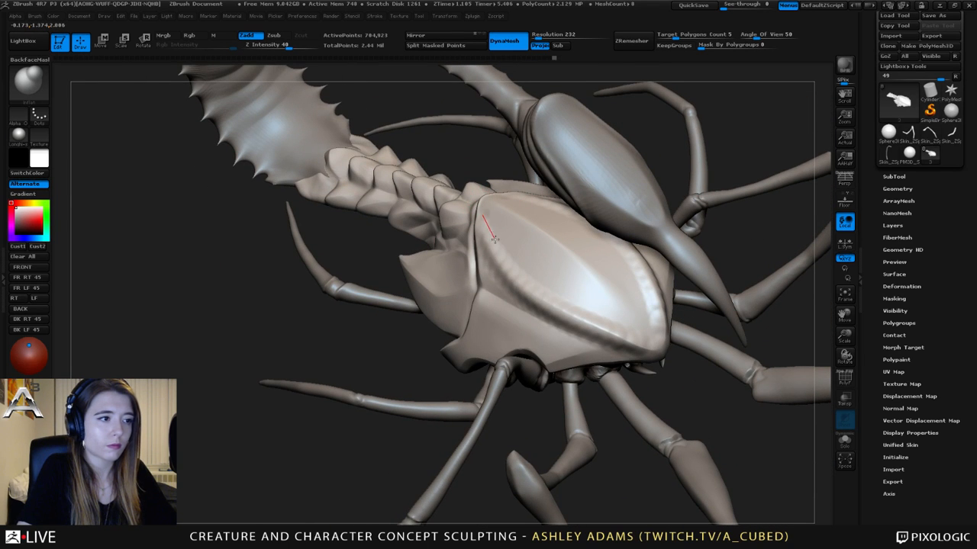
mouse_move(575, 305)
left_mouse_down()
mouse_move(629, 336)
mouse_move(616, 338)
mouse_move(551, 221)
mouse_move(506, 320)
left_mouse_up()
key("shift")
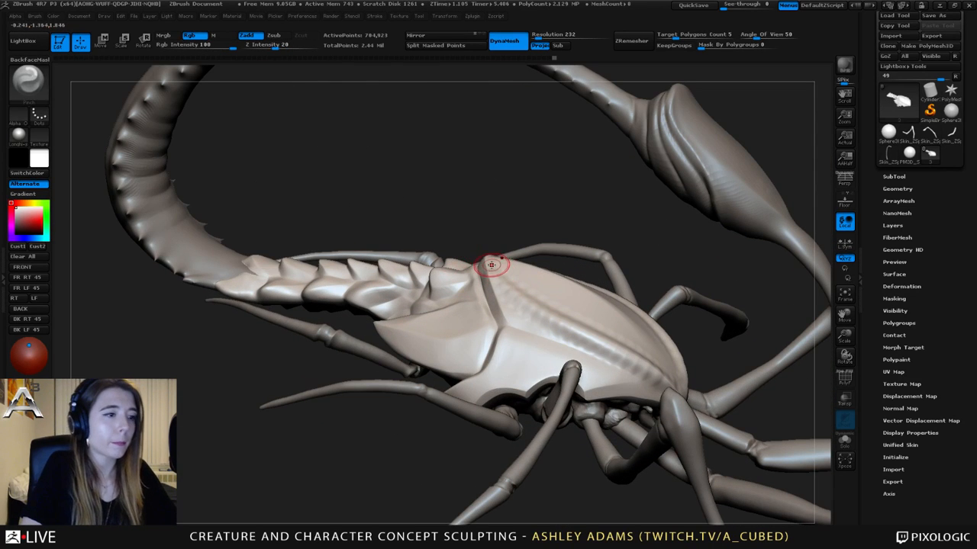
mouse_move(579, 334)
left_mouse_down("shift")
mouse_move(639, 371)
mouse_move(617, 344)
mouse_move(490, 309)
left_mouse_up("shift")
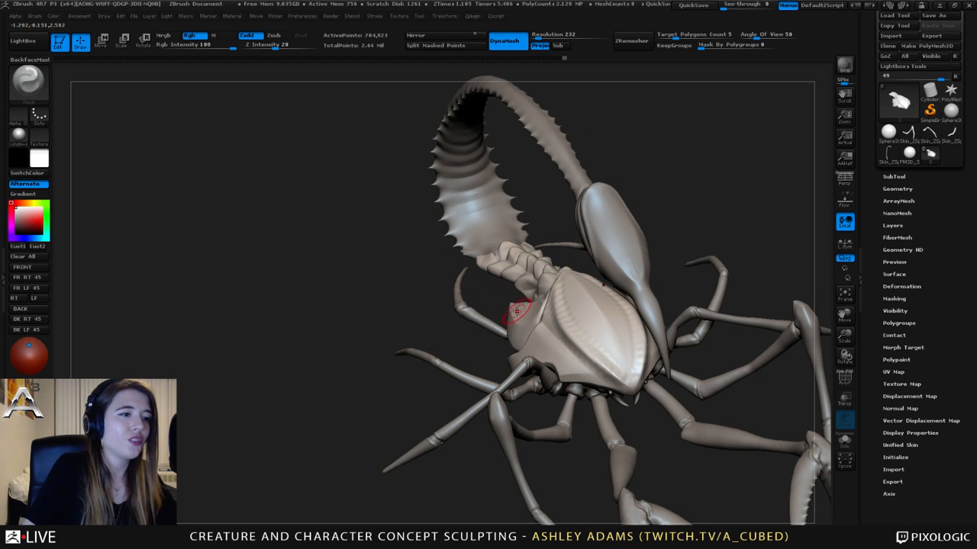
- Switch to the tail subtool, pull a spike out of the edge of its base with the SnakeHook brush and smooth it
mouse_move(516, 322)
left_mouse_down()
mouse_move(454, 307)
mouse_move(412, 276)
mouse_move(435, 291)
mouse_move(435, 311)
left_mouse_up()
key("b")
key("s")
key("h")
key("space")
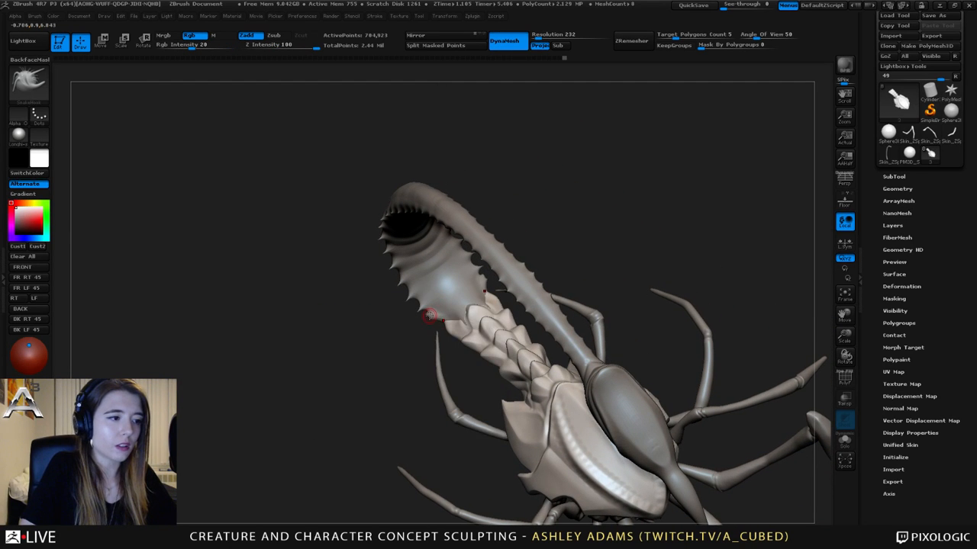
left_click(431, 312, "alt")
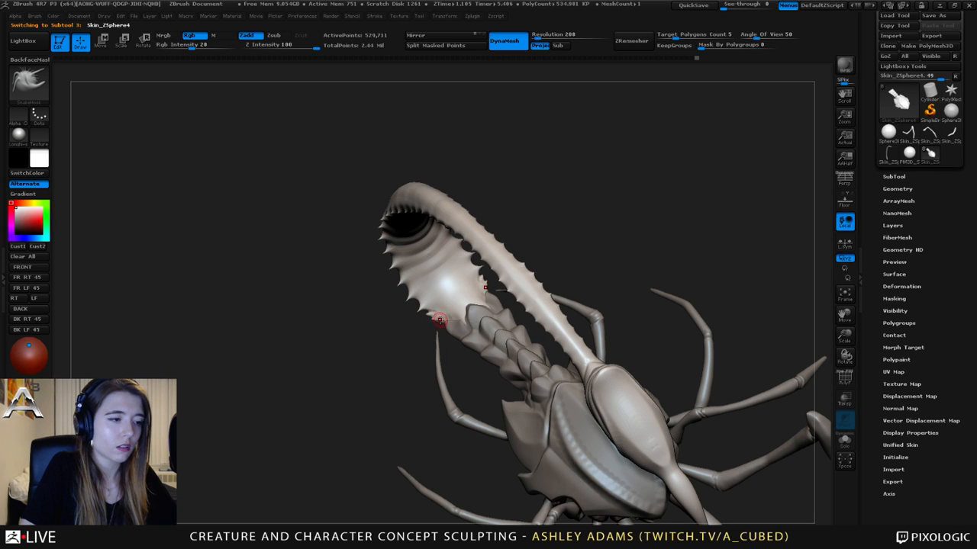
left_click_drag(439, 314, 445, 321)
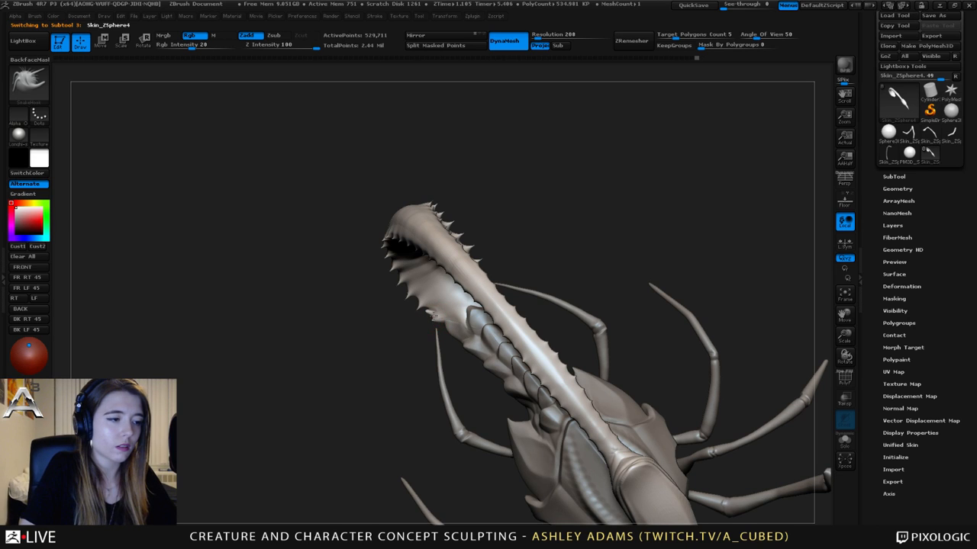
key("space")
key("shift")
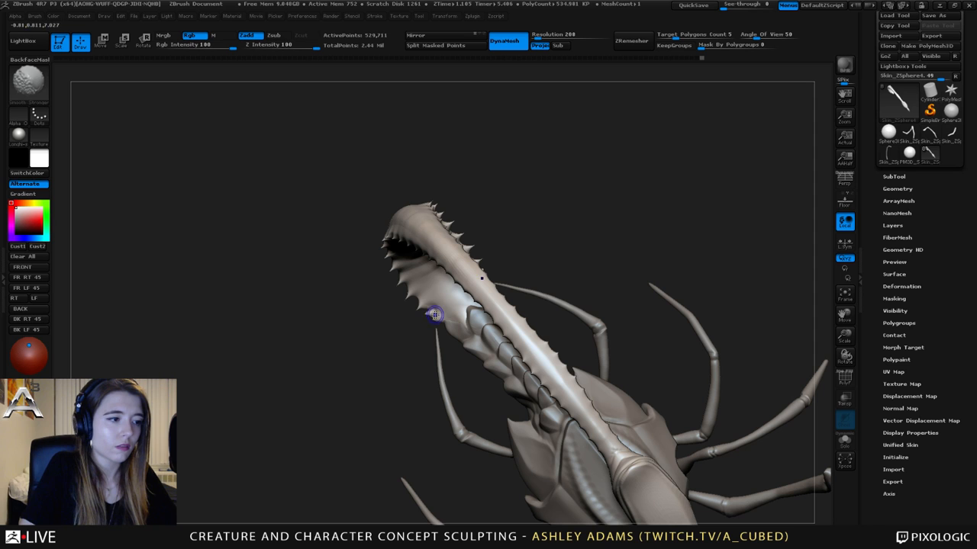
mouse_move(435, 315)
left_mouse_down()
mouse_move(448, 311)
mouse_move(440, 298)
mouse_move(455, 266)
mouse_move(447, 284)
mouse_move(450, 229)
left_mouse_up()
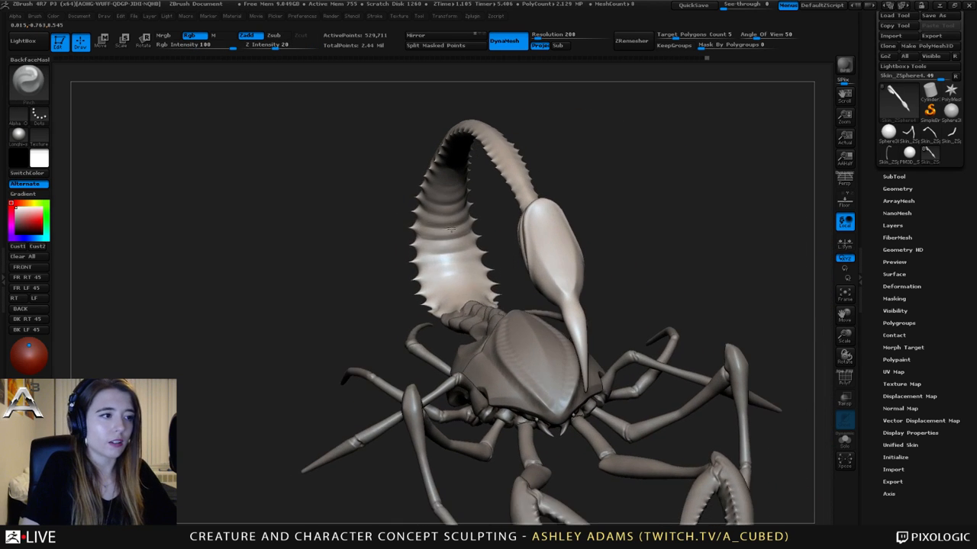
- Carve a shallow line along the side of the lower tail beside the spikes with the subtractive brush at Z Intensity 12
mouse_move(451, 229)
right_mouse_down()
mouse_move(427, 283)
mouse_move(446, 227)
right_mouse_up()
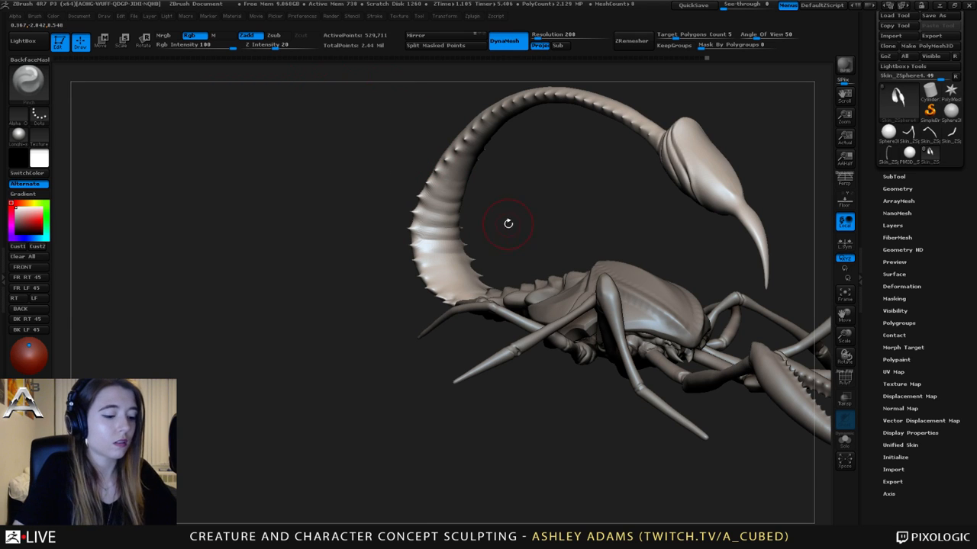
key("1")
left_click_drag(523, 225, 512, 267)
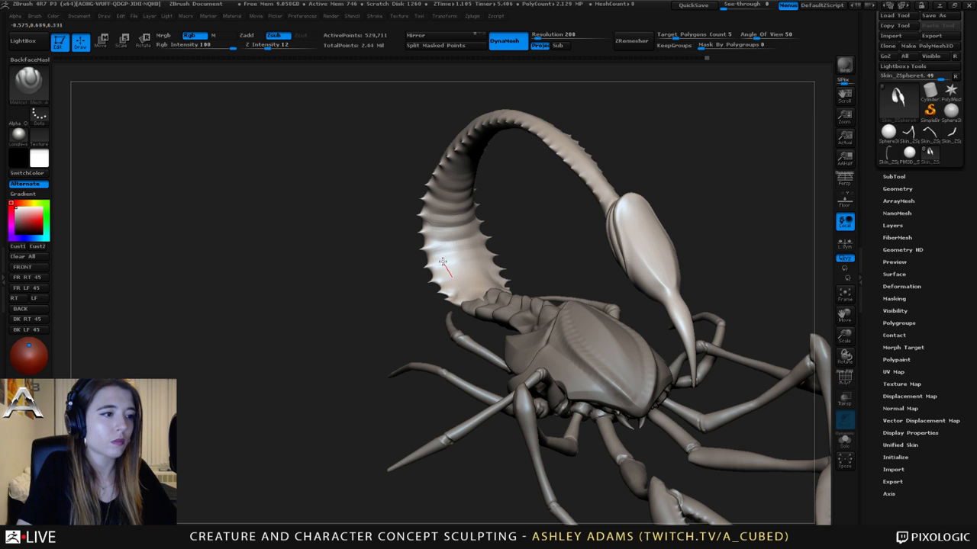
left_click_drag(441, 182, 479, 206)
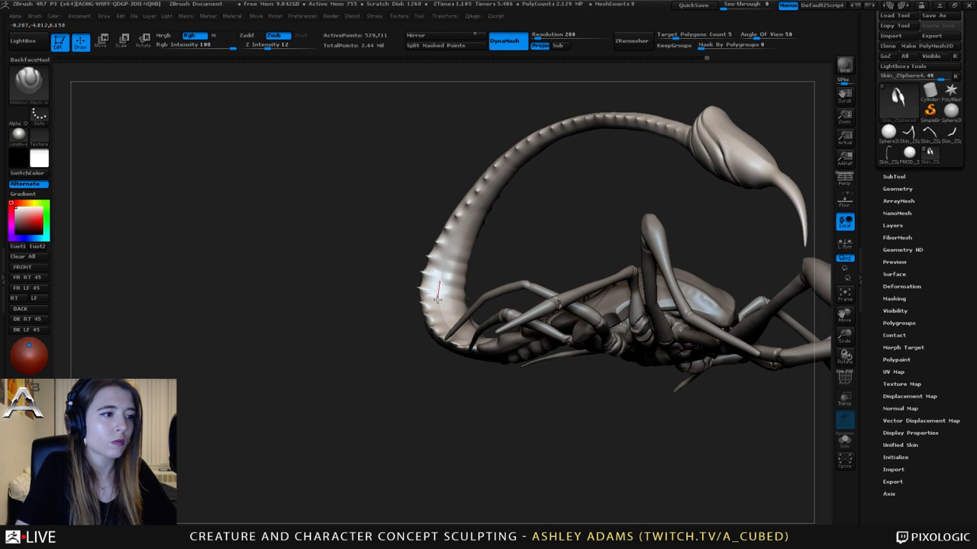
mouse_move(471, 352)
left_mouse_down()
mouse_move(501, 347)
mouse_move(471, 322)
left_mouse_up()
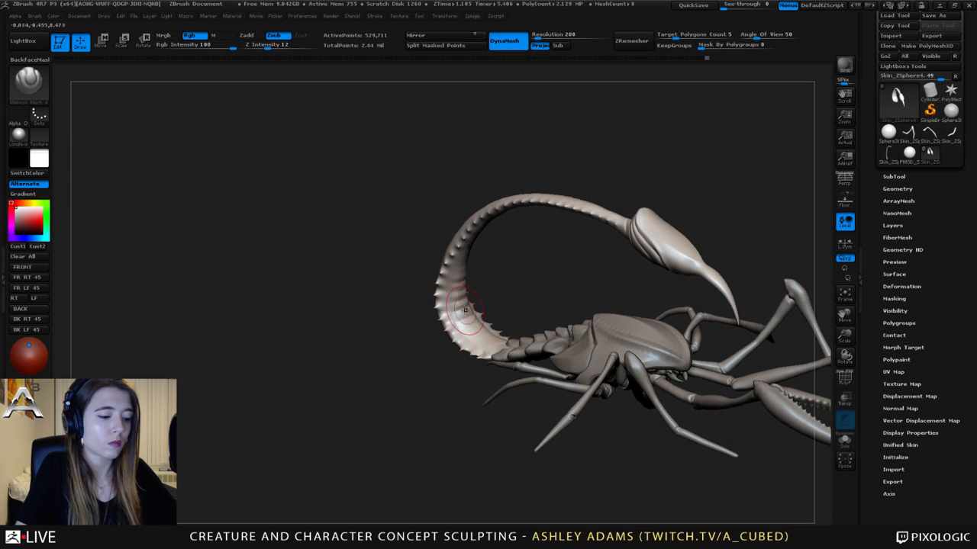
- Try inflating the inner surface of the tail's base with the Inflat brush at Z Intensity 40 and undo the stroke
key("space")
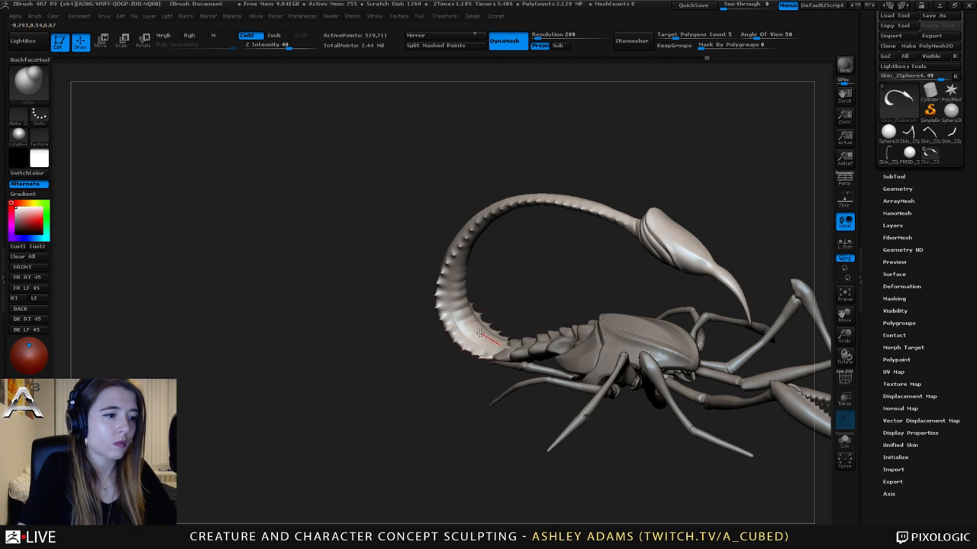
left_click_drag(480, 334, 500, 345)
left_click_drag(446, 299, 481, 335)
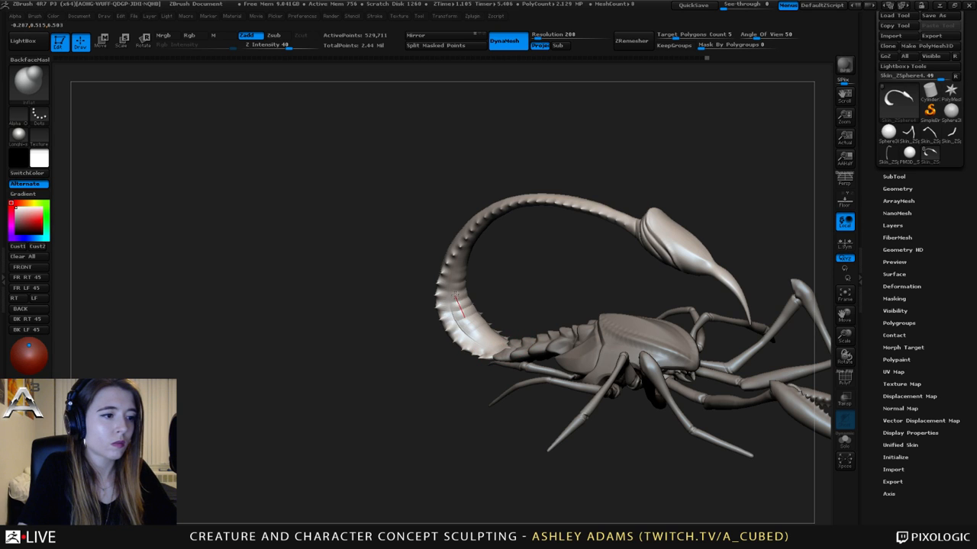
key("ctrl+z")
- Set the Inflat brush's LazyStep to 0 and lower its Z Intensity to 5
left_click_drag(289, 45, 277, 45)
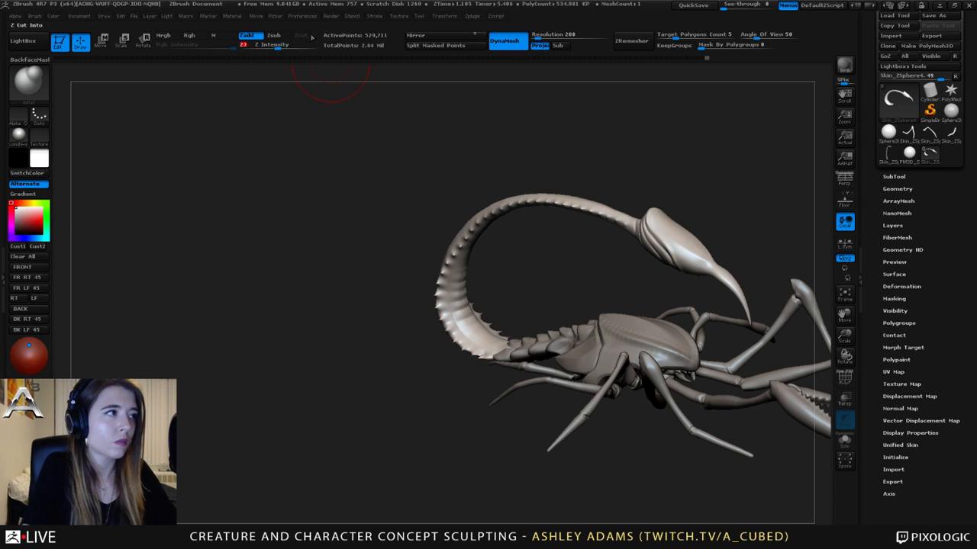
left_click(375, 16)
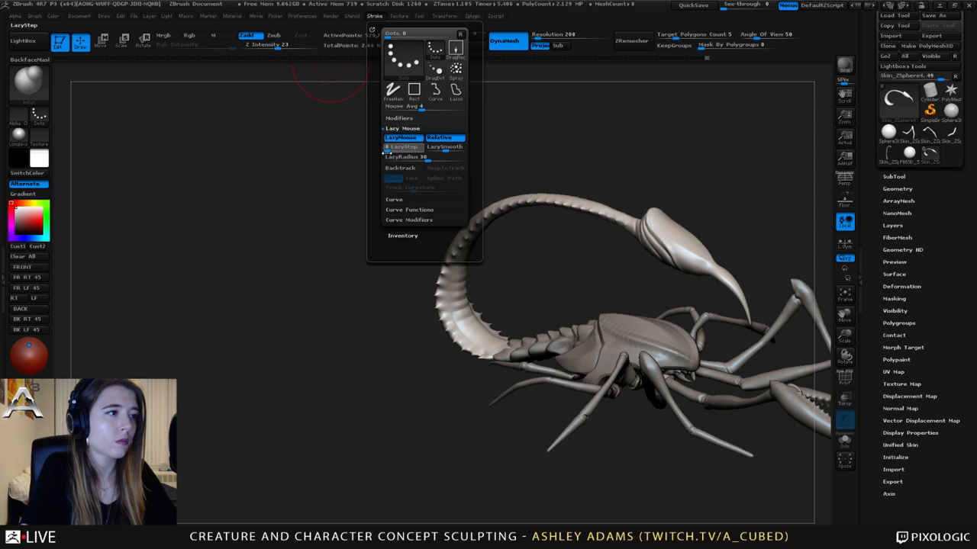
left_click_drag(506, 264, 478, 339)
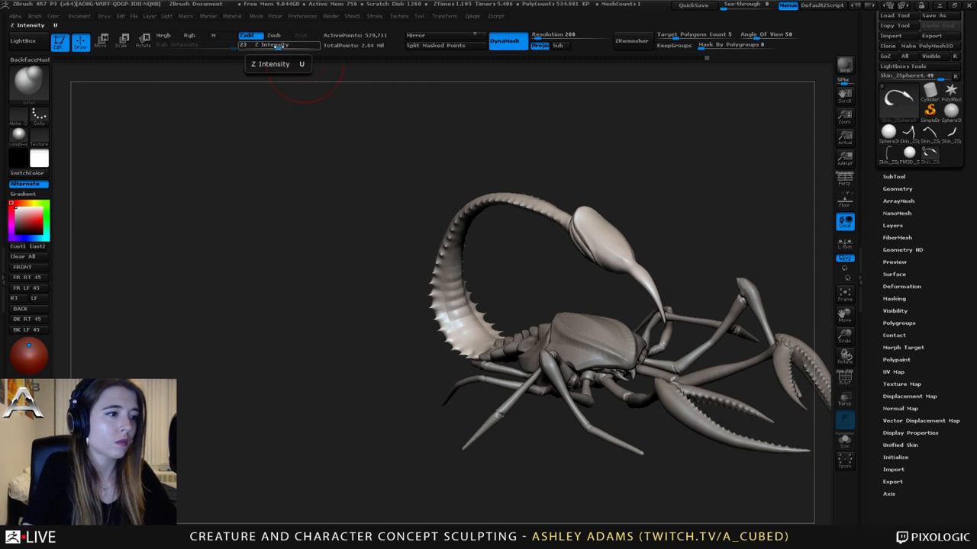
left_click_drag(277, 45, 242, 45)
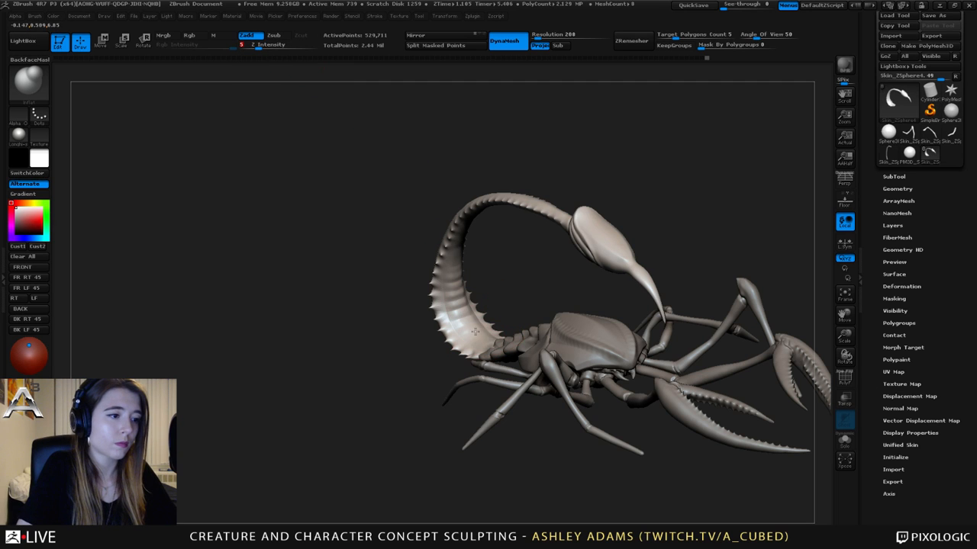
- Softly inflate the base and outer curve of the tail around the spike rows
mouse_move(460, 293)
left_mouse_down()
mouse_move(469, 286)
mouse_move(462, 305)
left_mouse_up()
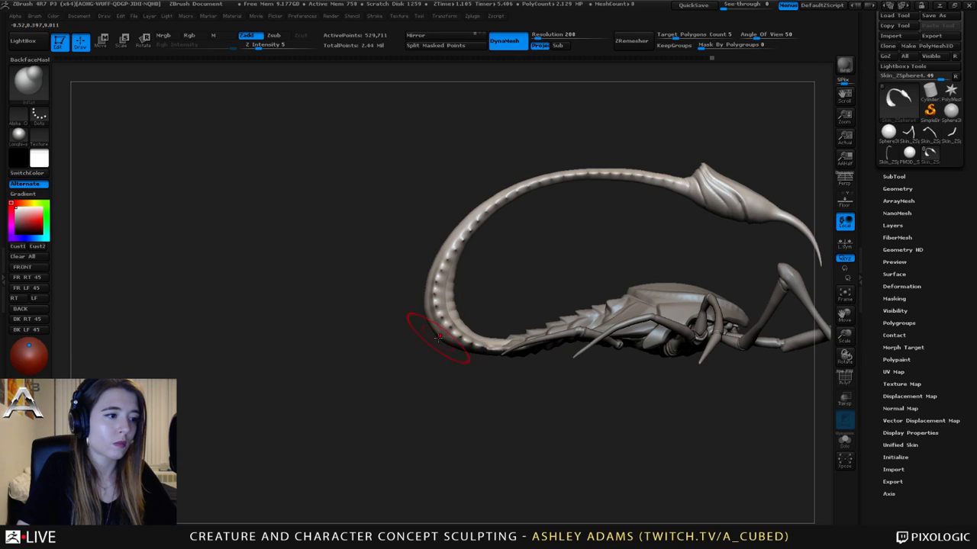
left_click_drag(439, 336, 417, 291)
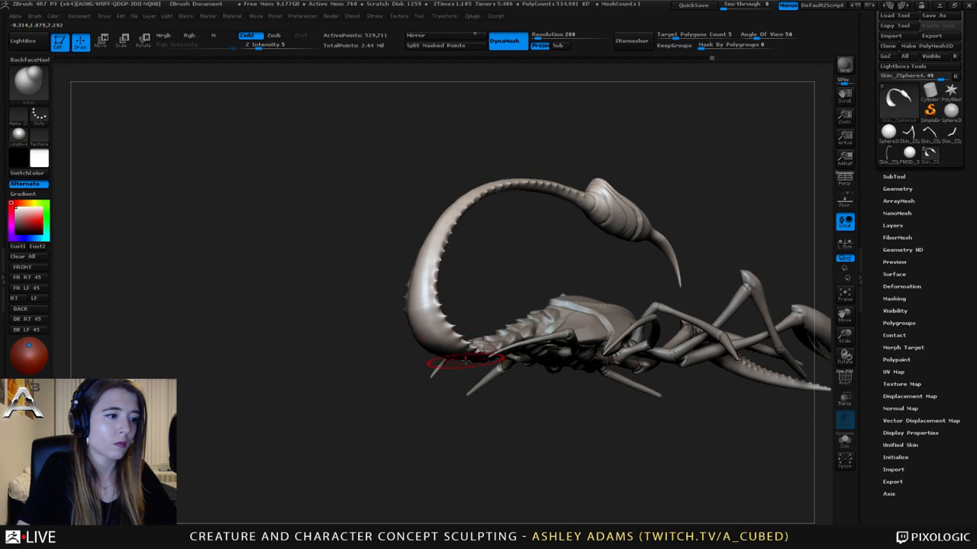
left_click_drag(466, 360, 390, 264, "shift")
left_click_drag(481, 259, 459, 272, "alt")
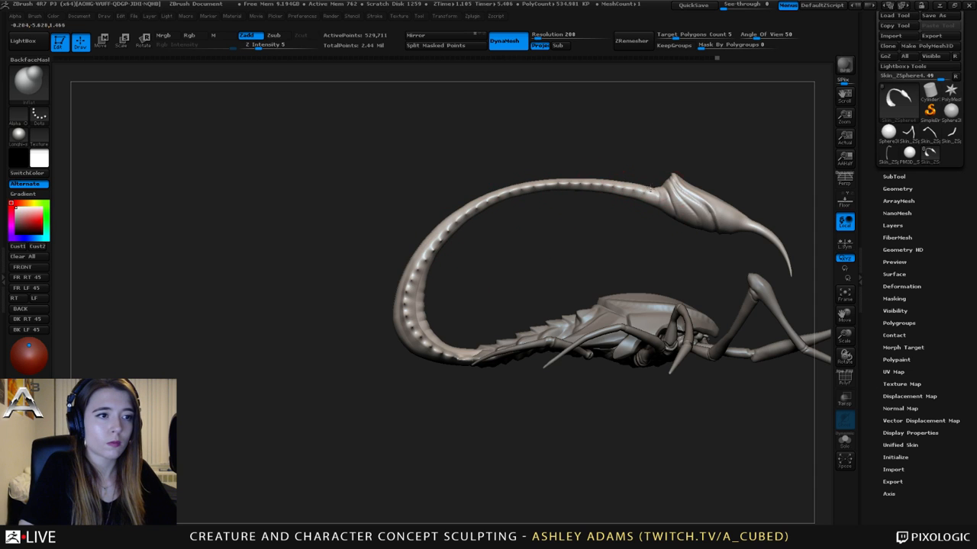
mouse_move(604, 229)
left_mouse_down("alt")
mouse_move(520, 213)
mouse_move(495, 226)
mouse_move(580, 252)
mouse_move(551, 286)
mouse_move(531, 287)
mouse_move(533, 304)
mouse_move(530, 244)
left_mouse_up("alt")
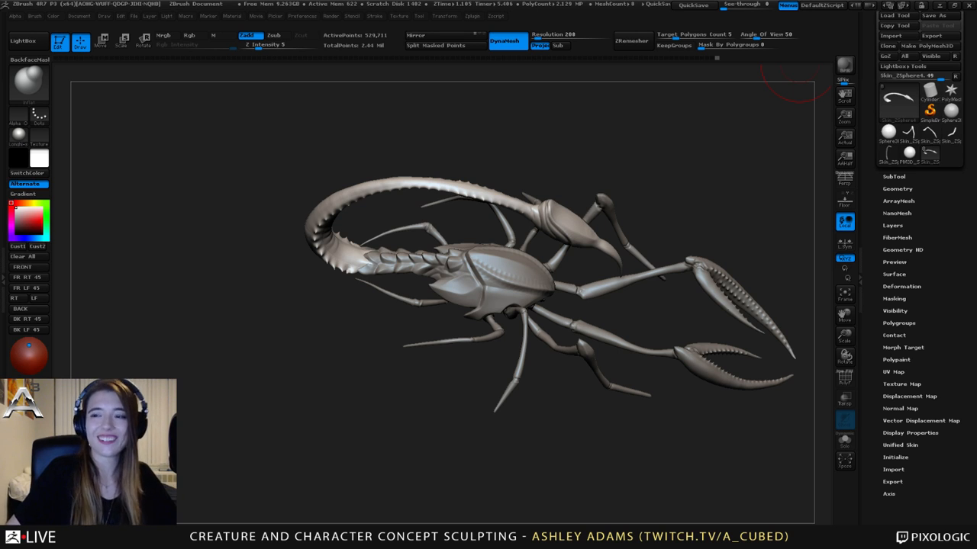
- Return to the subtractive brush, reduce its draw size and carve a line beside the spikes on the tail's base
mouse_move(798, 64)
right_mouse_down()
mouse_move(366, 244)
mouse_move(365, 282)
mouse_move(335, 247)
right_mouse_up()
key("2")
key("space")
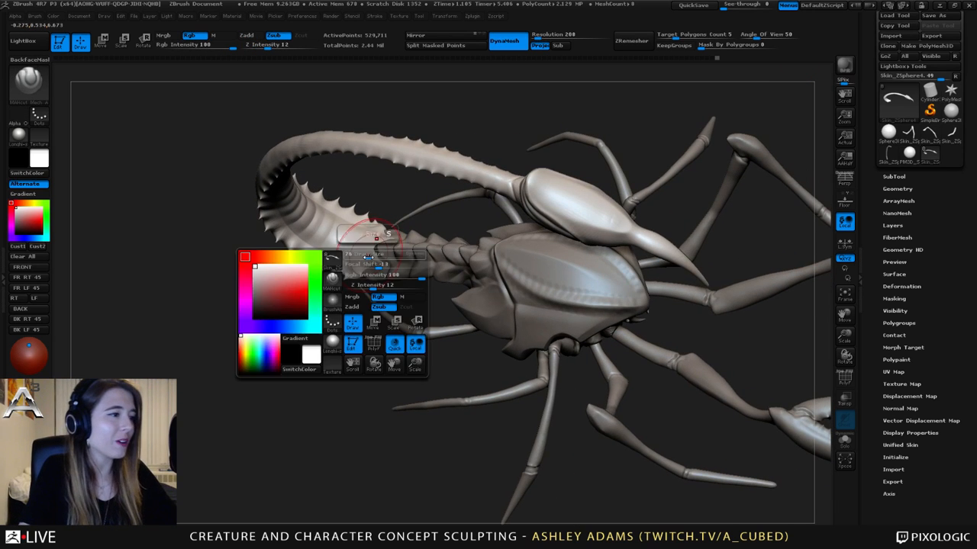
left_click_drag(371, 264, 351, 264)
mouse_move(343, 259)
right_mouse_down("alt")
mouse_move(390, 290)
mouse_move(344, 273)
mouse_move(377, 282)
right_mouse_up("alt")
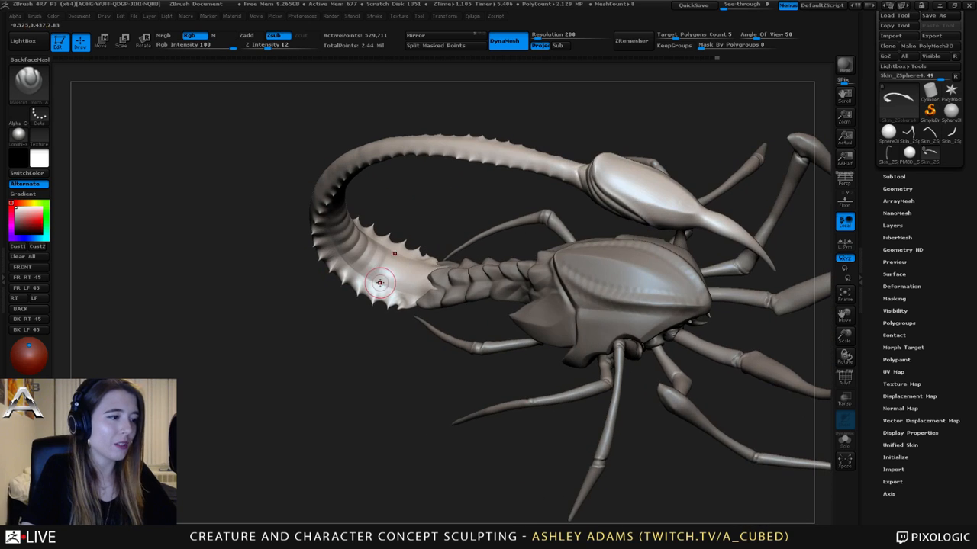
left_click_drag(355, 276, 431, 297)
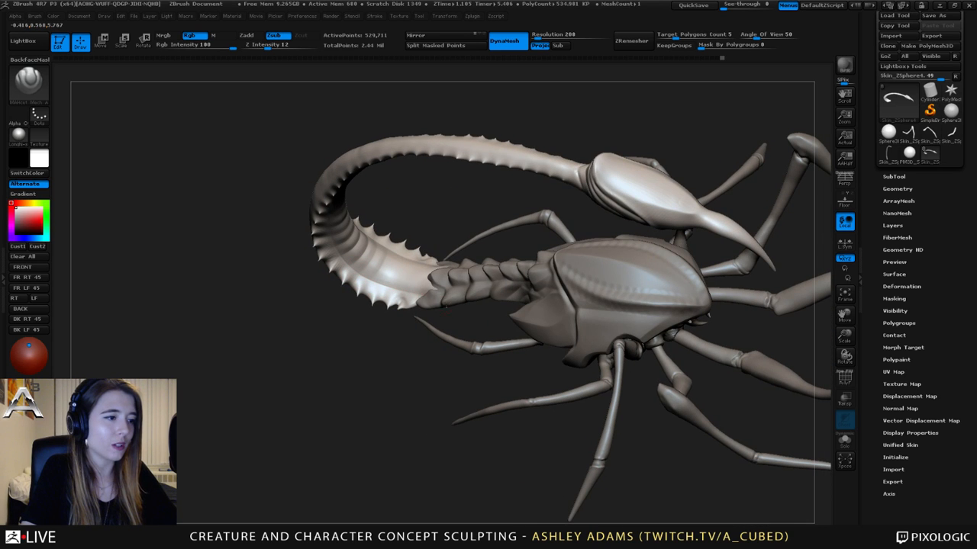
- Deepen the carved line along the inner surface of the tail's base beside the spike row
mouse_move(429, 296)
right_mouse_down()
mouse_move(415, 273)
mouse_move(404, 284)
right_mouse_up()
key("b")
key("d")
key("s")
left_click_drag(290, 351, 305, 317)
mouse_move(354, 252)
left_mouse_down()
mouse_move(441, 281)
mouse_move(399, 267)
mouse_move(426, 262)
mouse_move(403, 212)
mouse_move(388, 272)
left_mouse_up()
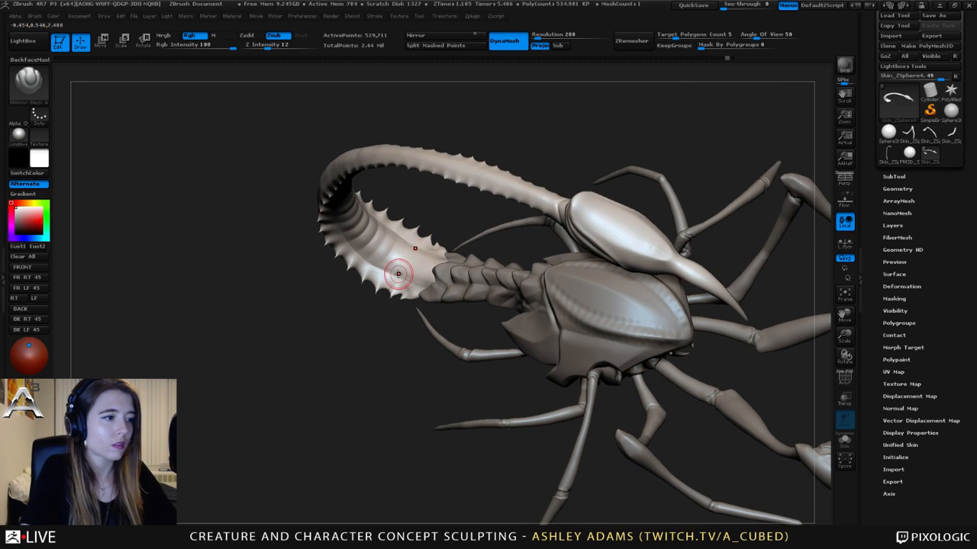
- Carve the end of the tail's base where it meets the abdominal plates
key("b")
key("c")
key("b")
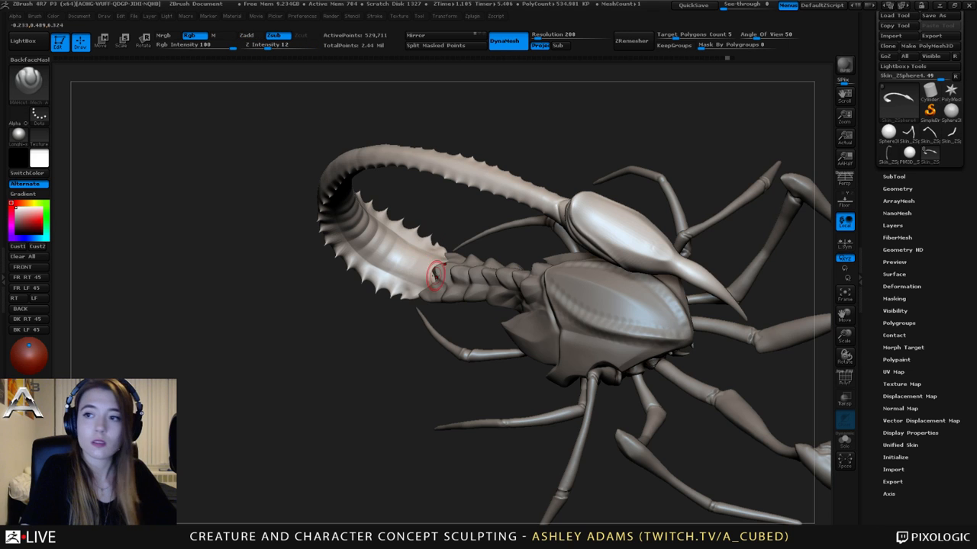
mouse_move(409, 258)
left_mouse_down()
mouse_move(447, 257)
mouse_move(447, 266)
left_mouse_up()
key("b")
key("d")
key("s")
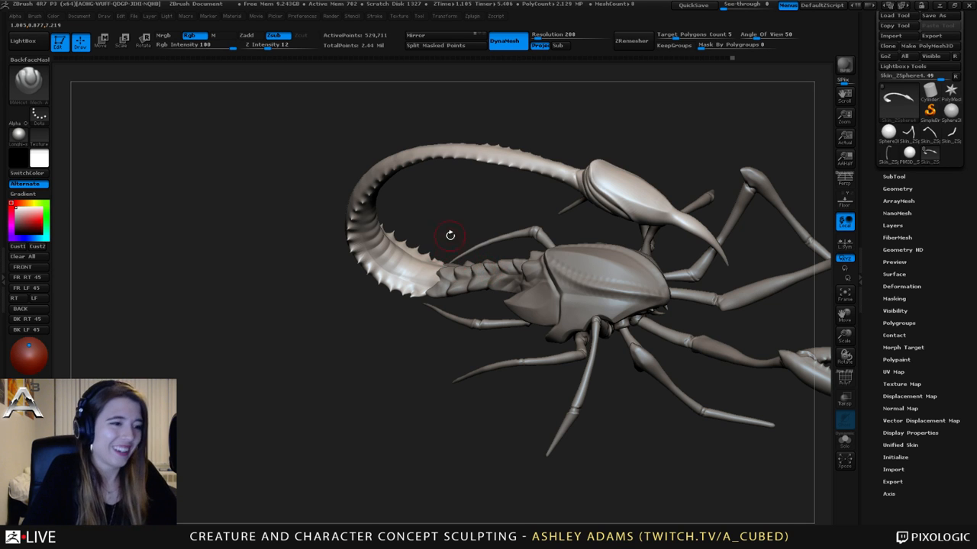
- Carve a long groove along the side of the lower tail, following the row of spikes
left_click_drag(449, 234, 462, 181)
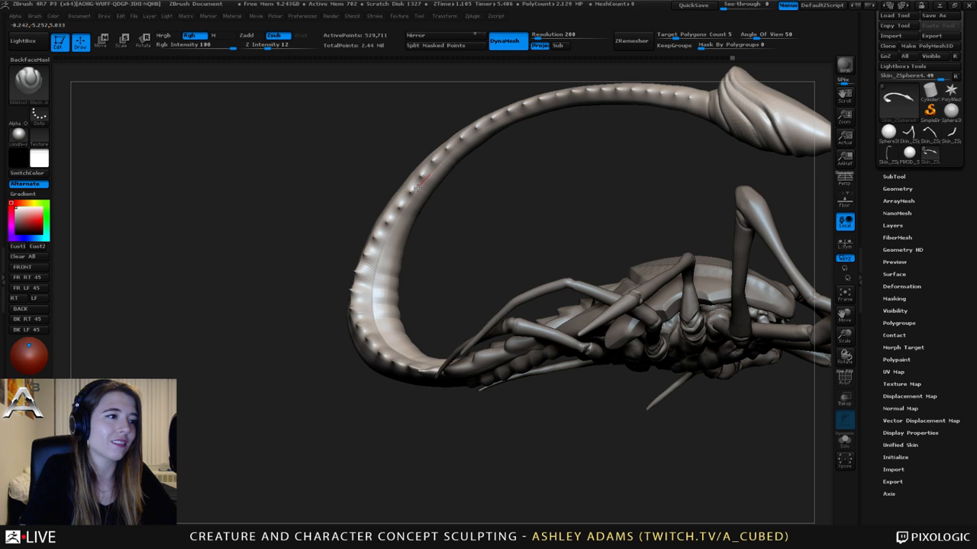
mouse_move(393, 226)
left_mouse_down()
mouse_move(391, 341)
mouse_move(370, 315)
left_mouse_up()
key("space")
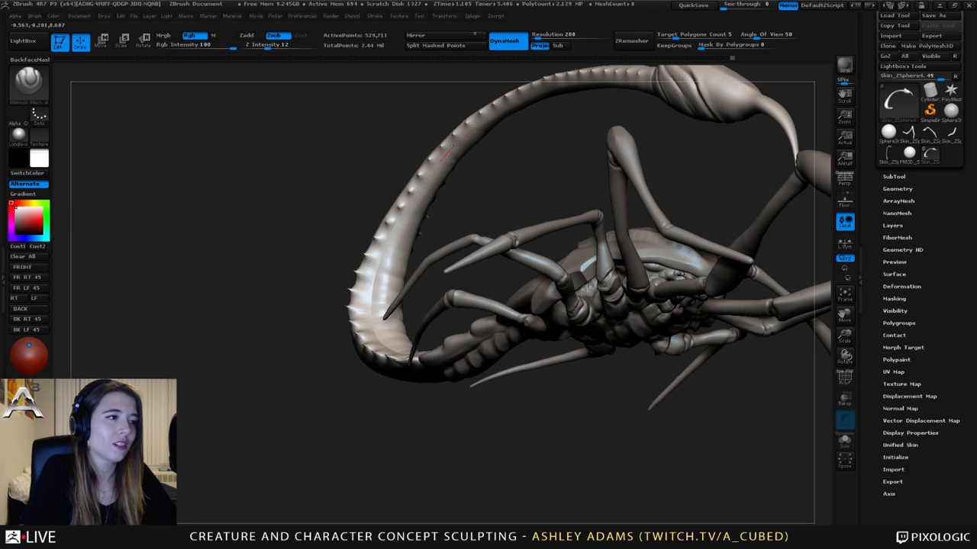
left_click_drag(449, 153, 464, 191)
- Extend the carved groove over the upper tail, following the spike row up to the stinger bulb
key("b")
key("c")
key("b")
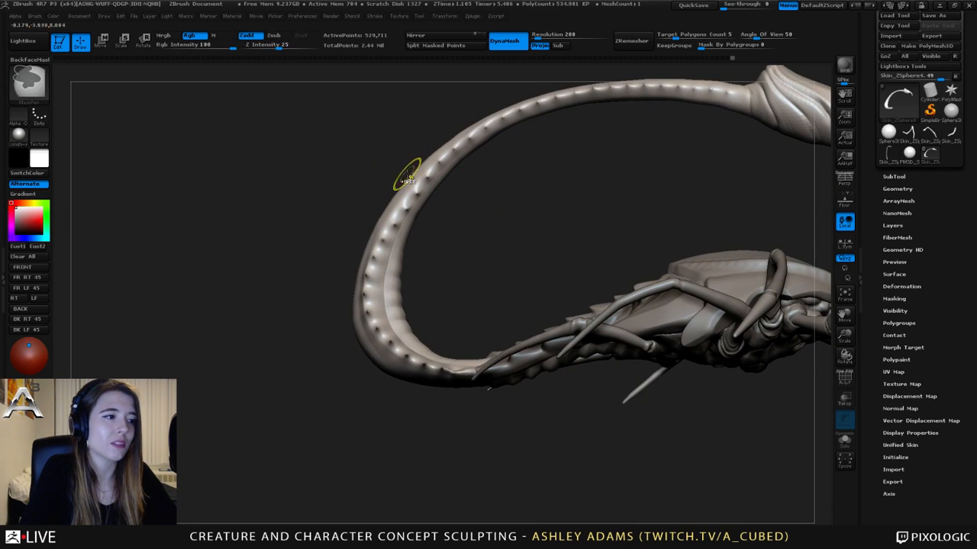
key("b")
key("d")
key("s")
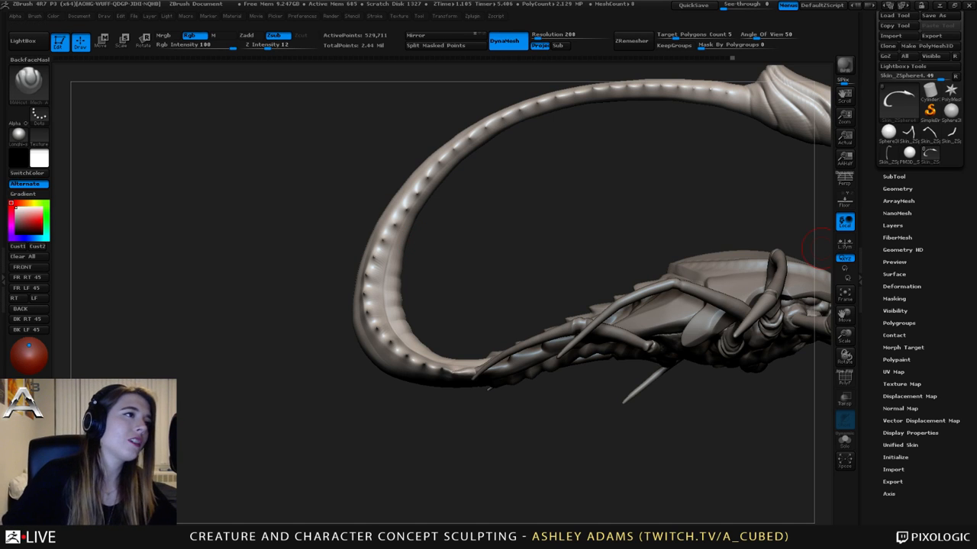
mouse_move(693, 87)
left_mouse_down()
mouse_move(468, 186)
mouse_move(343, 158)
left_mouse_up()
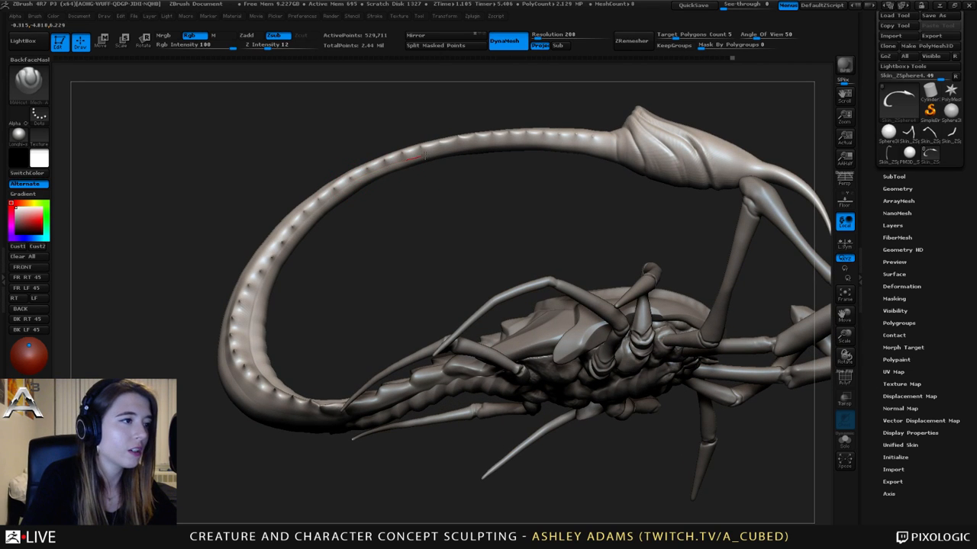
left_click_drag(436, 151, 352, 174)
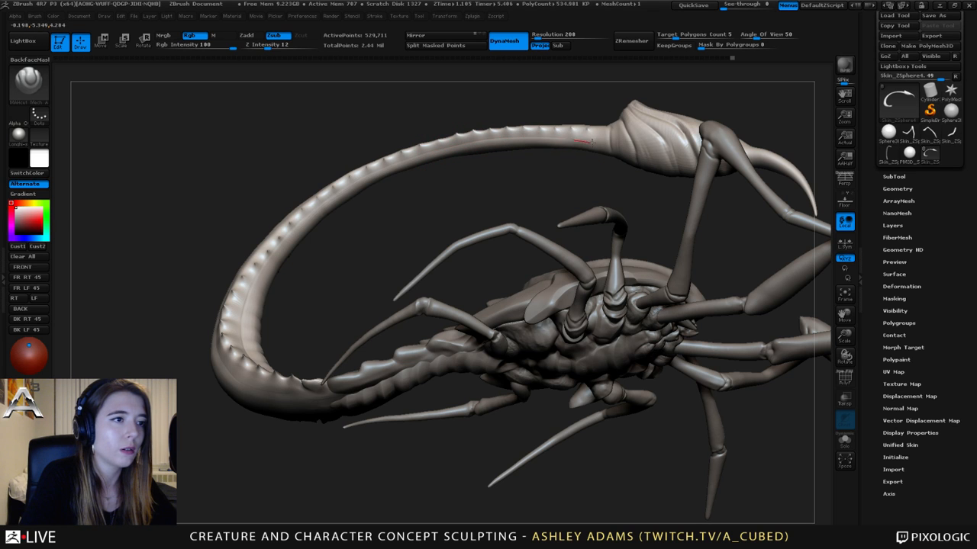
left_click_drag(558, 137, 454, 132)
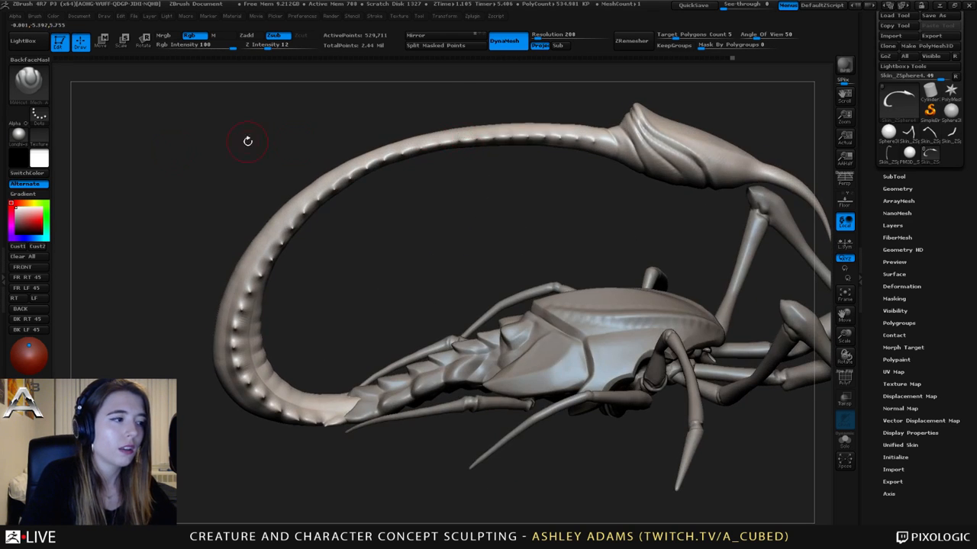
- Switch to the carapace subtool and reshape the plates behind the carapace with the SnakeHook brush
left_click_drag(247, 141, 390, 261, "alt")
left_click(471, 323, "alt")
key("space")
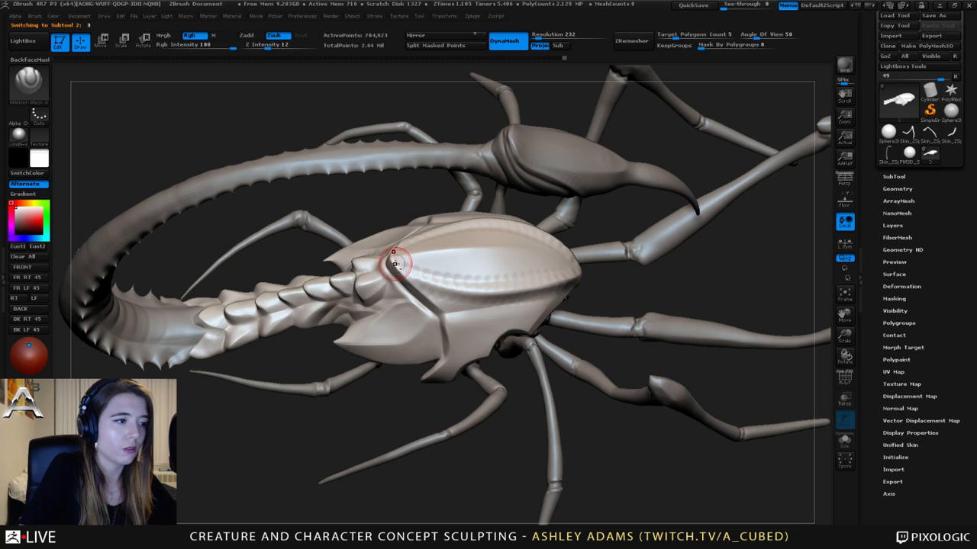
mouse_move(429, 280)
left_mouse_down()
mouse_move(405, 262)
mouse_move(441, 279)
mouse_move(359, 283)
mouse_move(390, 362)
mouse_move(377, 338)
left_mouse_up()
right_click(374, 348)
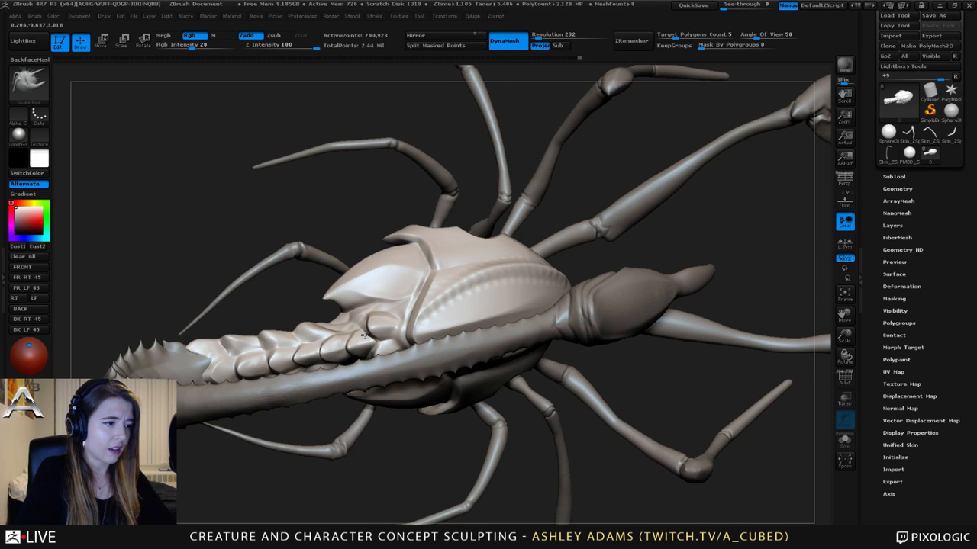
- Carve between the overlapping plates behind the carapace with the DamStandard brush
mouse_move(367, 337)
right_mouse_down()
mouse_move(366, 313)
mouse_move(373, 363)
mouse_move(357, 343)
mouse_move(367, 321)
right_mouse_up()
key("b")
key("c")
key("b")
key("b")
key("d")
key("s")
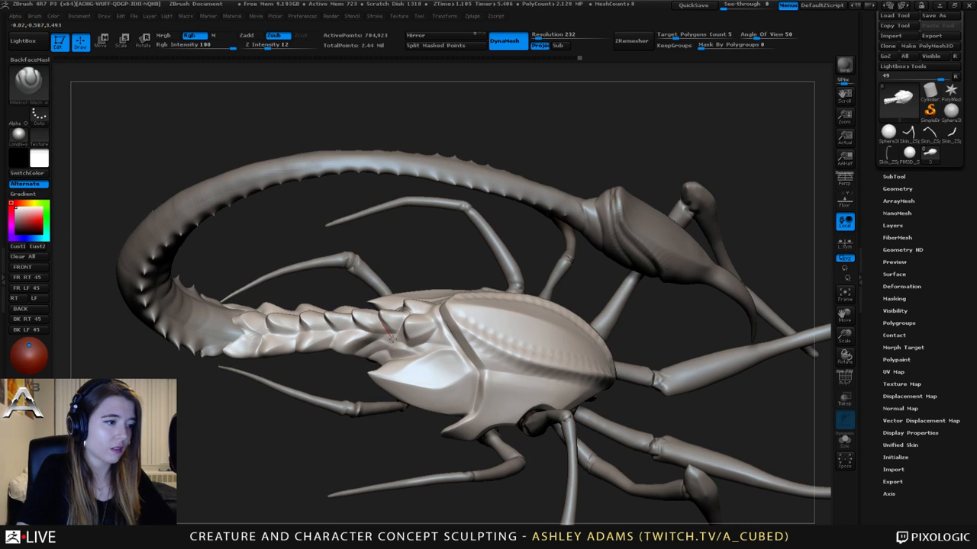
left_click_drag(399, 346, 379, 315)
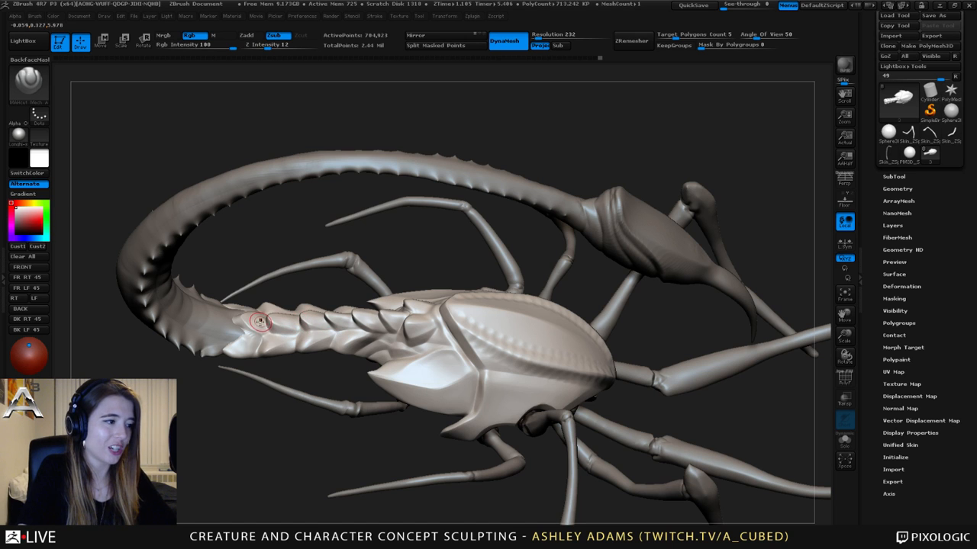
- Set the angle of view to 25, turn on perspective and view the creature from the front
mouse_move(341, 341)
right_mouse_down("ctrl")
mouse_move(342, 378)
mouse_move(340, 267)
right_mouse_up("ctrl")
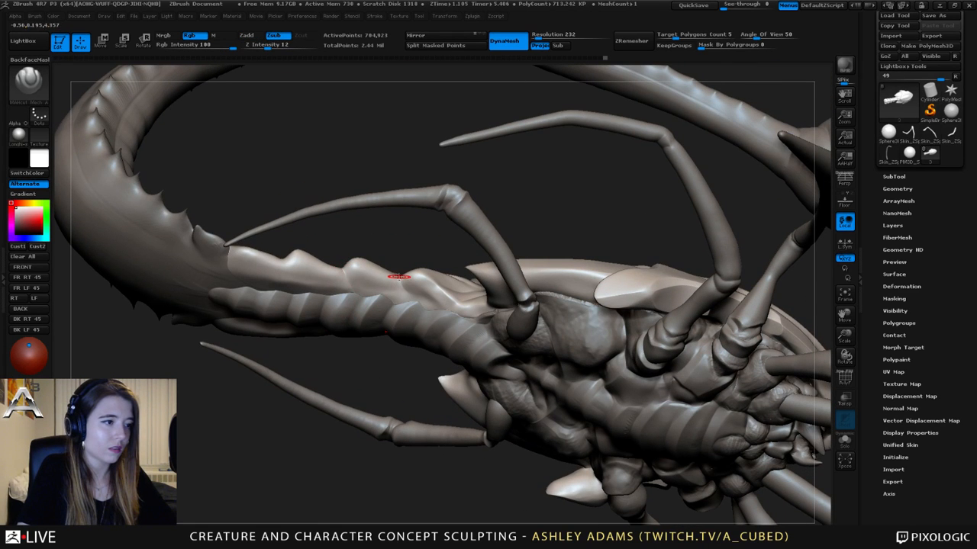
right_click_drag(418, 316, 428, 296)
key("1")
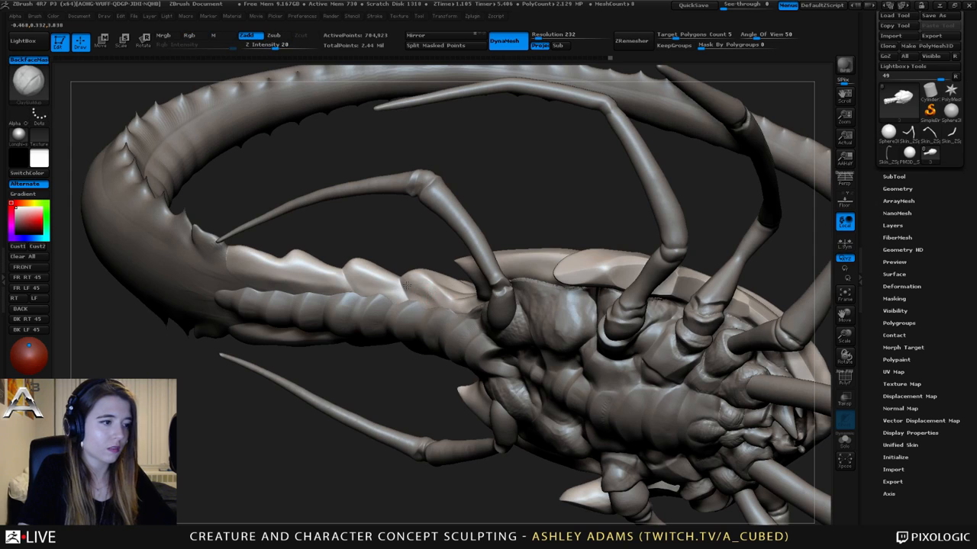
key("shift")
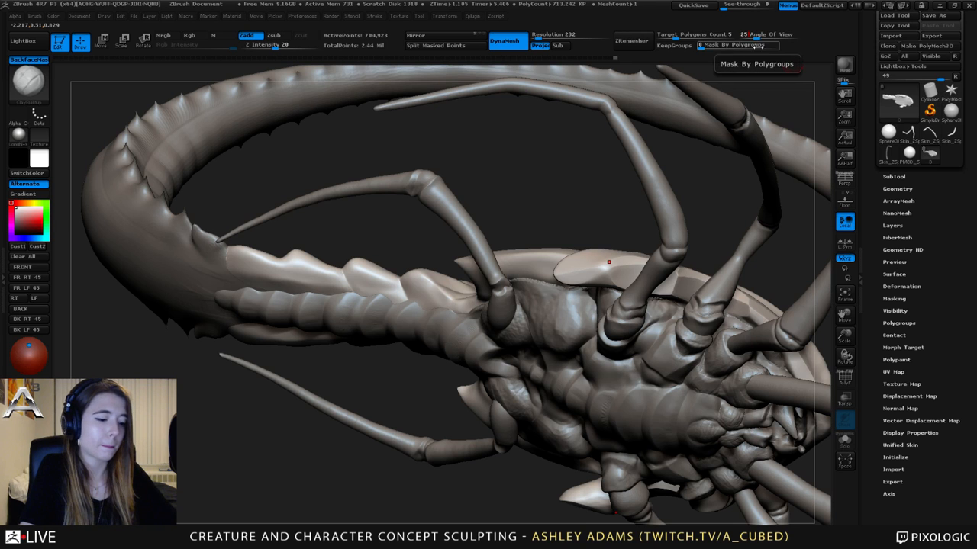
left_click(844, 180)
left_click_drag(511, 176, 503, 252)
right_click(503, 252)
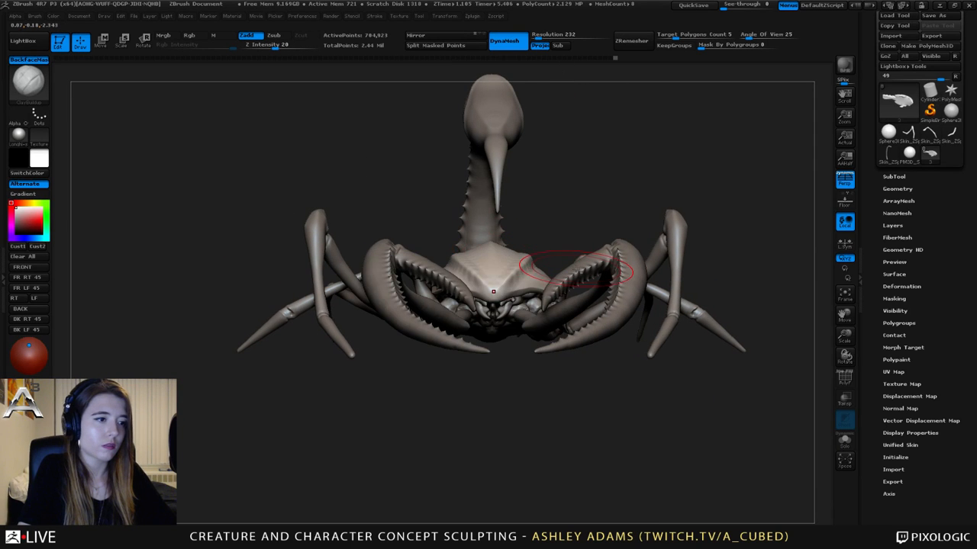
- Pick the SnakeHook brush on the pincer subtool and return to the carapace subtool
left_click(555, 236, "alt")
key("b")
key("s")
key("h")
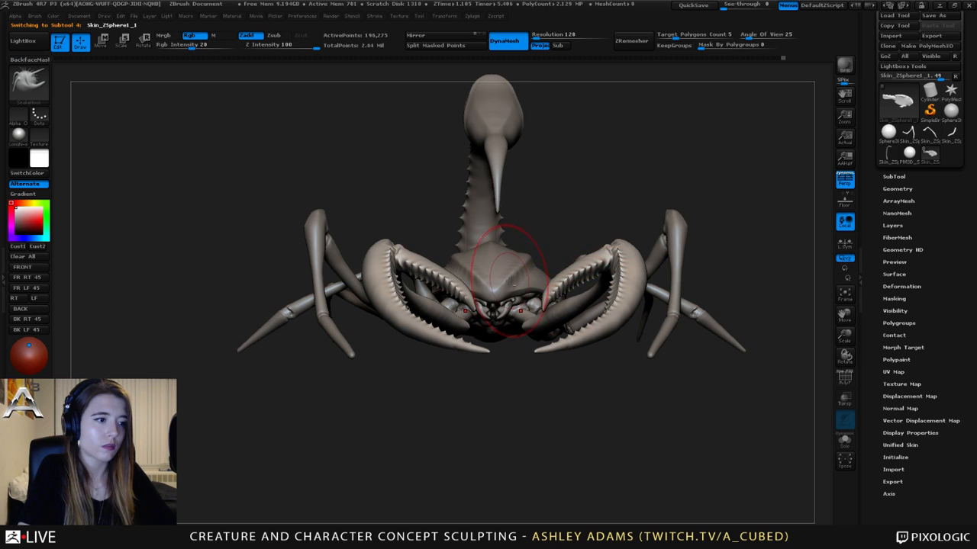
left_click(518, 261, "alt")
mouse_move(518, 261)
left_mouse_down()
mouse_move(489, 244)
mouse_move(467, 298)
mouse_move(414, 253)
mouse_move(388, 272)
left_mouse_up()
right_click(488, 245)
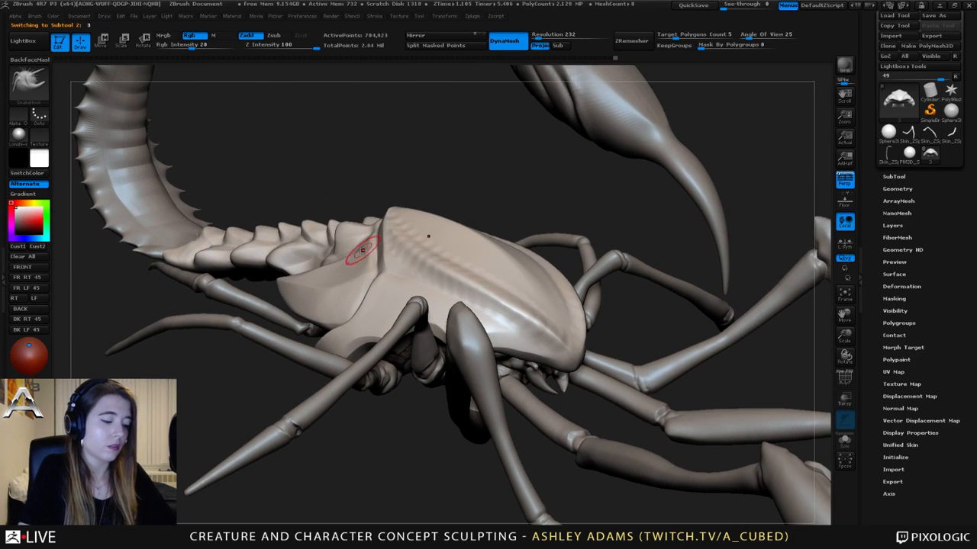
mouse_move(387, 227)
left_mouse_down()
mouse_move(415, 257)
mouse_move(435, 260)
left_mouse_up()
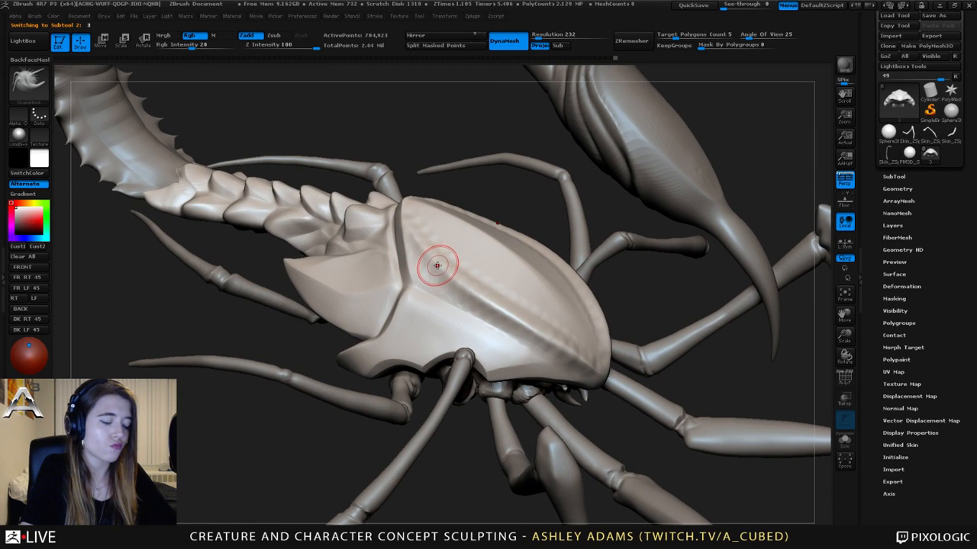
- Build up the carapace along its side ridge with the ClayTubes brush and turn on LazyMouse for its strokes
key("b")
key("c")
key("t")
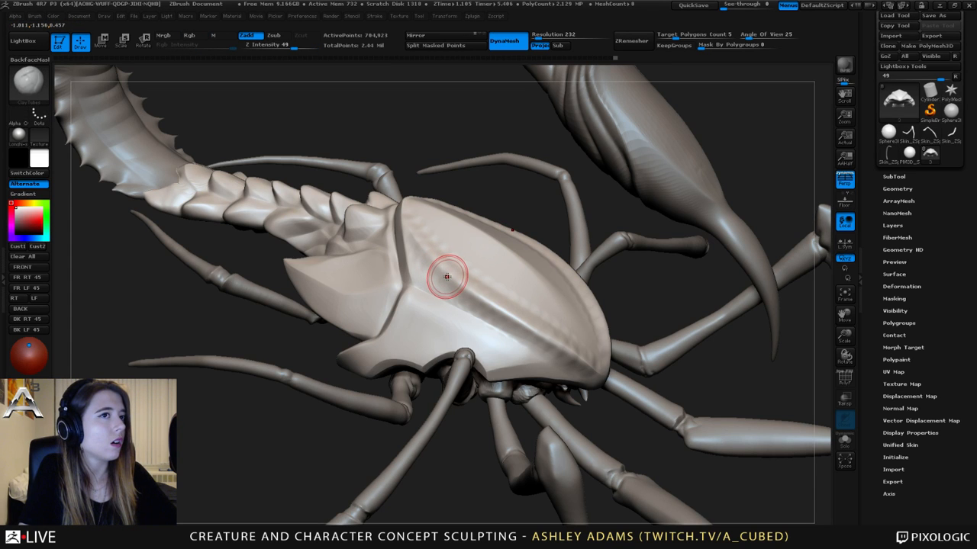
left_click_drag(447, 276, 590, 349)
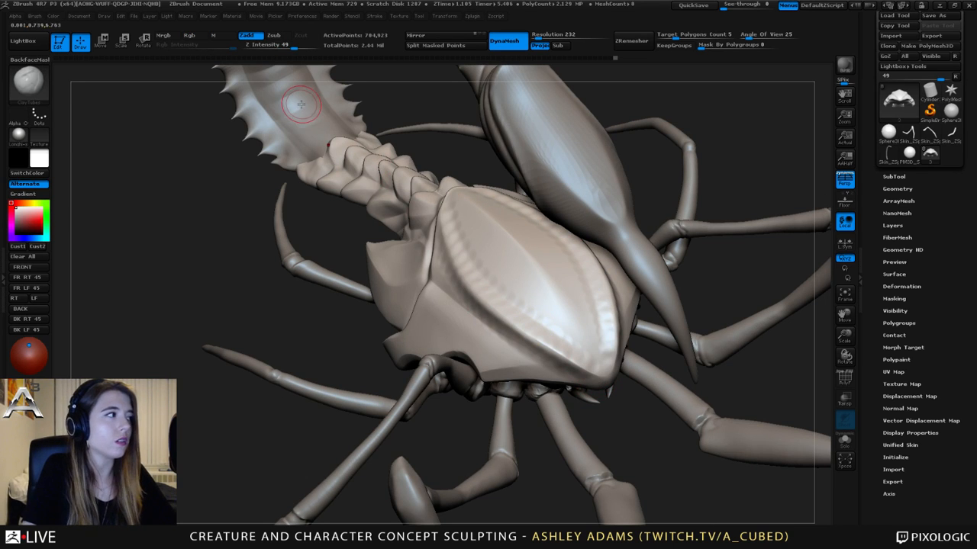
left_click(375, 16)
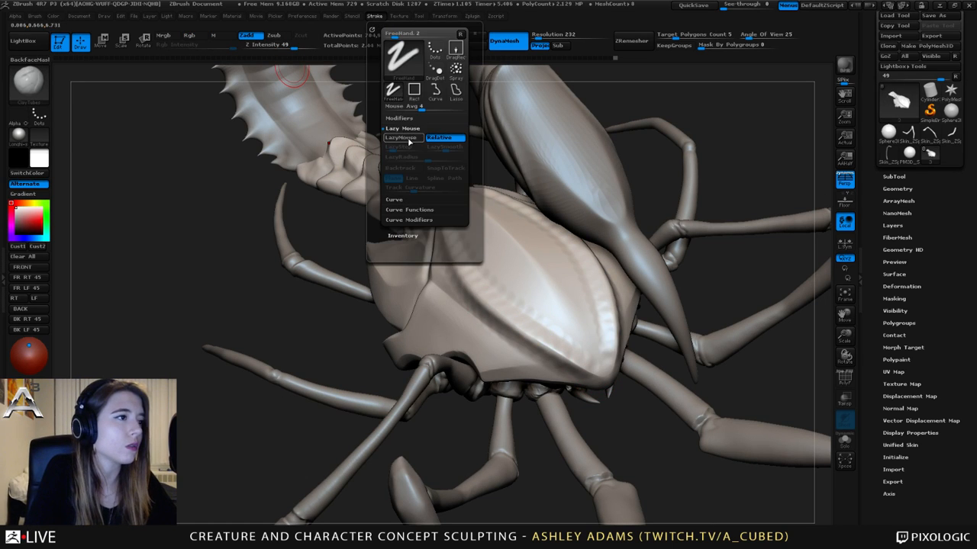
left_click(409, 142)
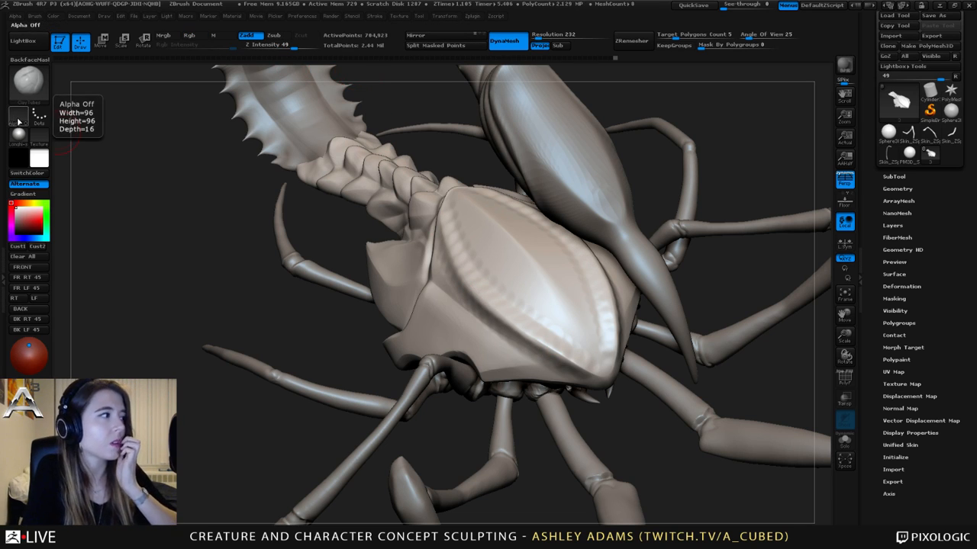
- Try Alpha 14 on the sculpting brush with strokes along the carapace's raised rim
left_click(19, 134)
left_click(188, 191)
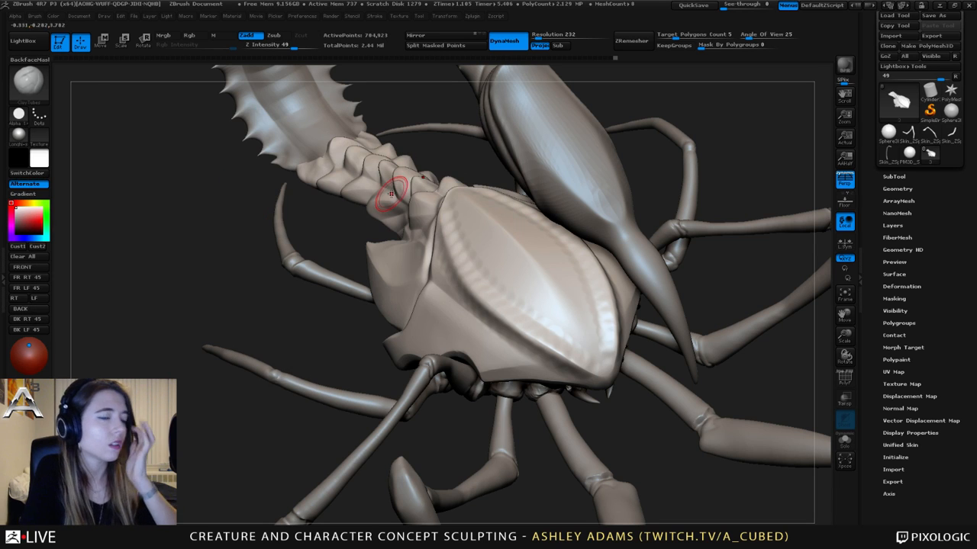
left_click(373, 16)
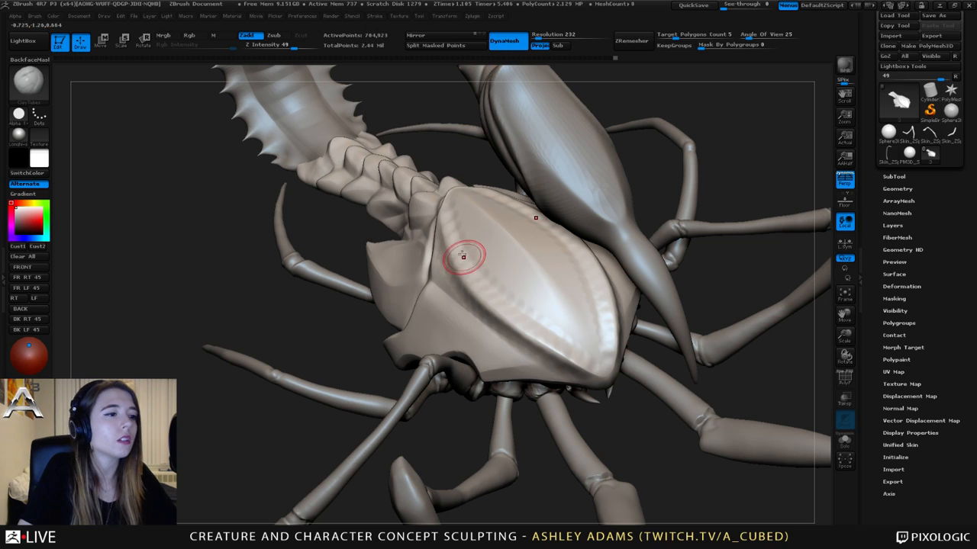
left_click_drag(451, 248, 455, 270)
left_click_drag(500, 321, 504, 323)
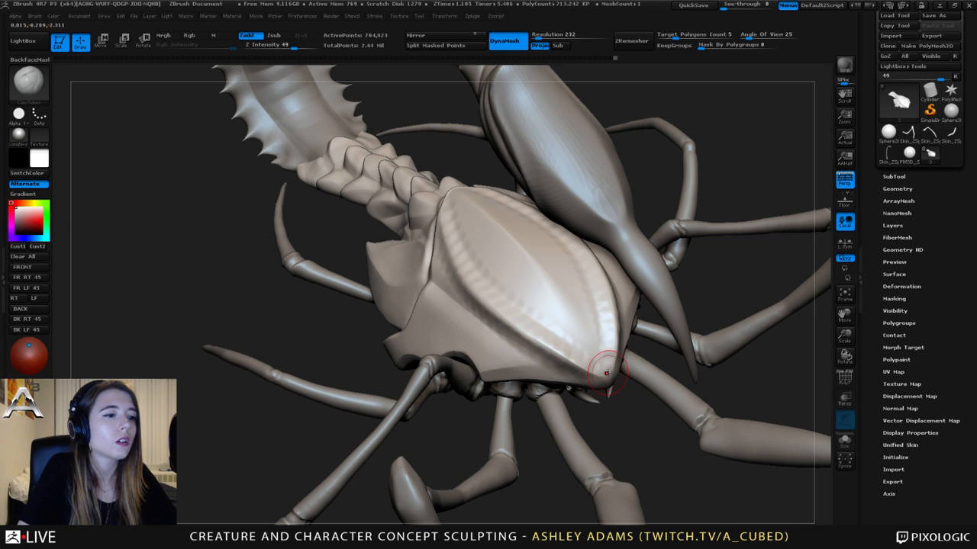
left_click_drag(588, 372, 443, 271)
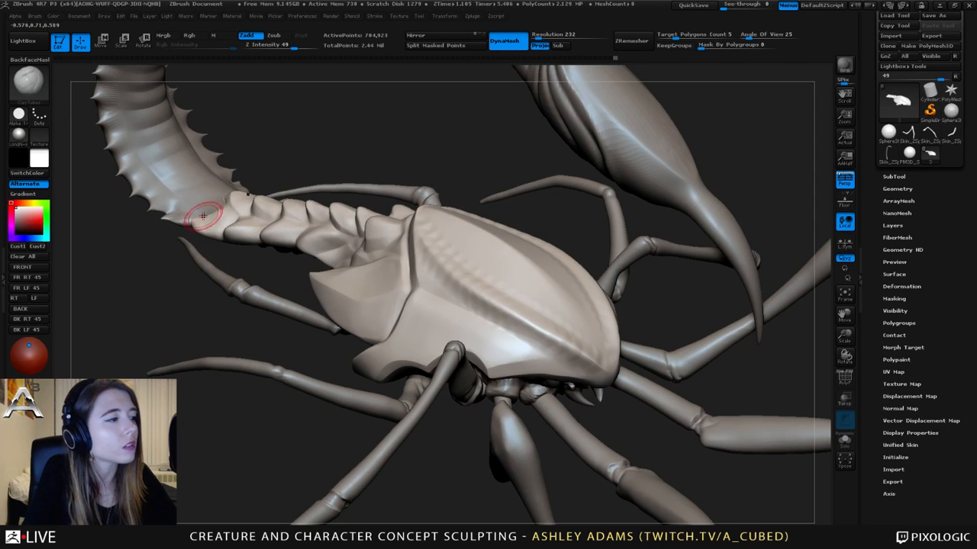
- Set the brush's alpha to Alpha 54, the row of round dots
left_click(18, 116)
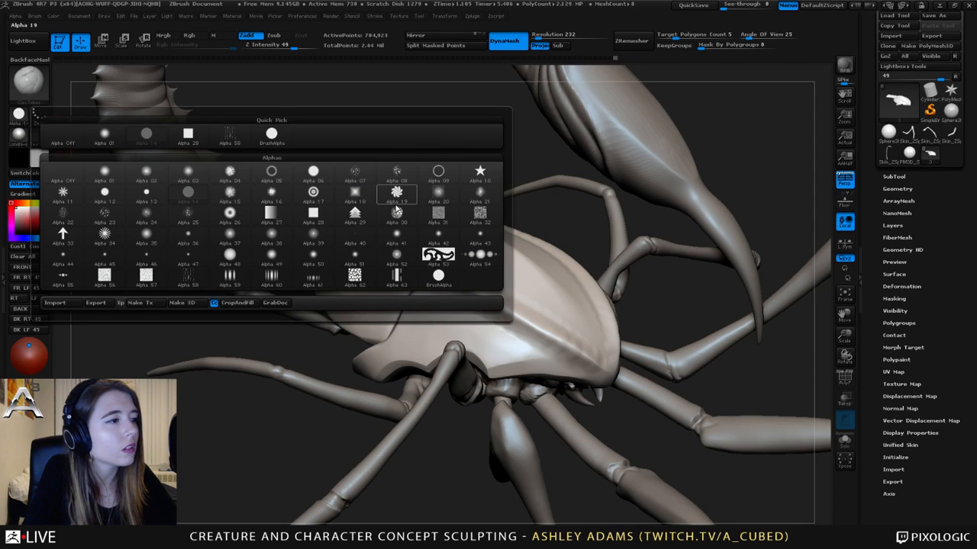
mouse_move(399, 197)
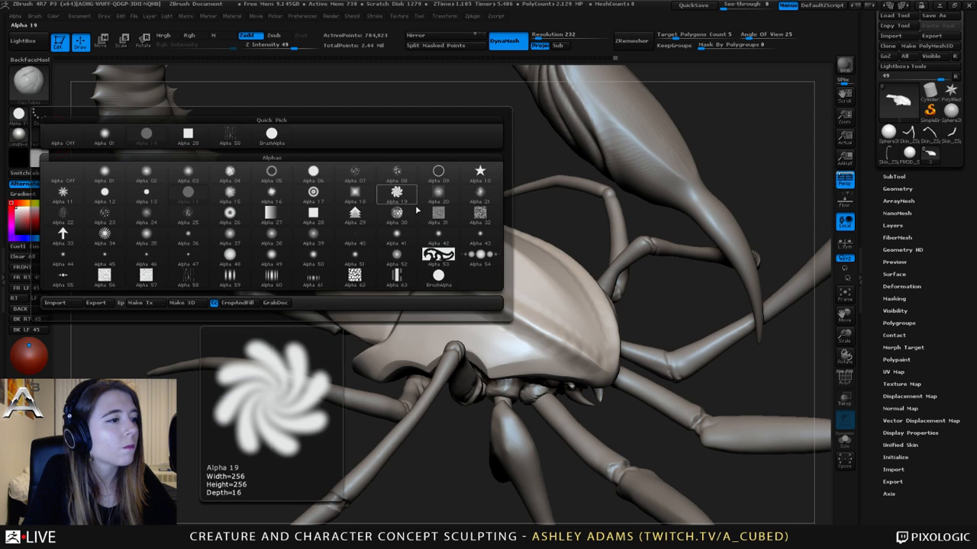
left_click(468, 260)
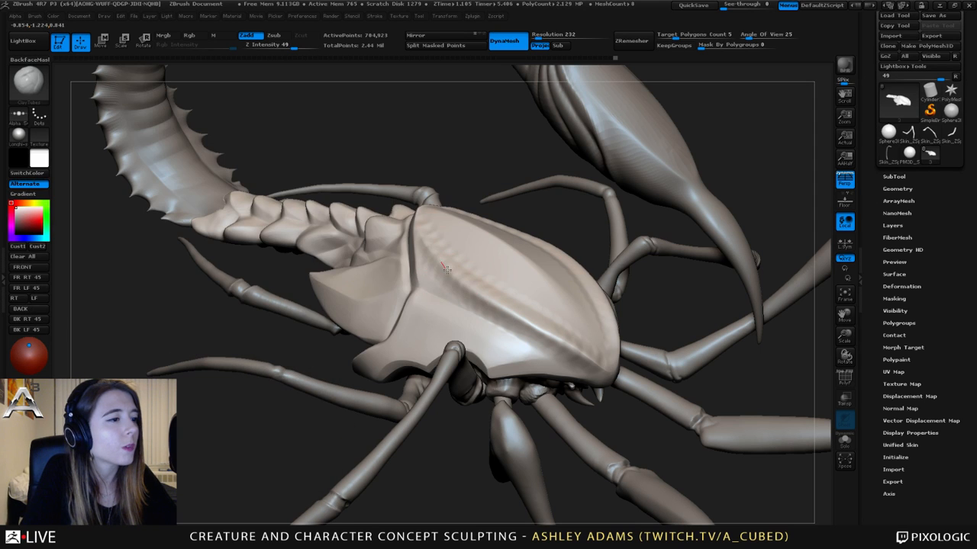
mouse_move(582, 343)
left_mouse_down()
mouse_move(592, 357)
mouse_move(541, 337)
left_mouse_up()
key("ctrl+z")
left_click_drag(469, 293, 465, 291)
key("ctrl+z")
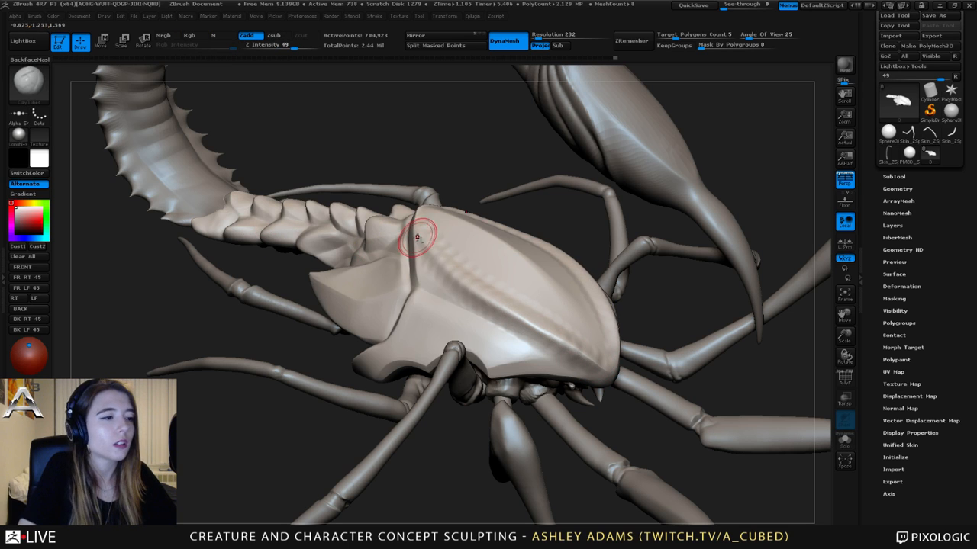
- Stamp parallel rows of small bumps along the carapace's raised rim from the tail end to the head
left_click_drag(419, 217, 416, 215)
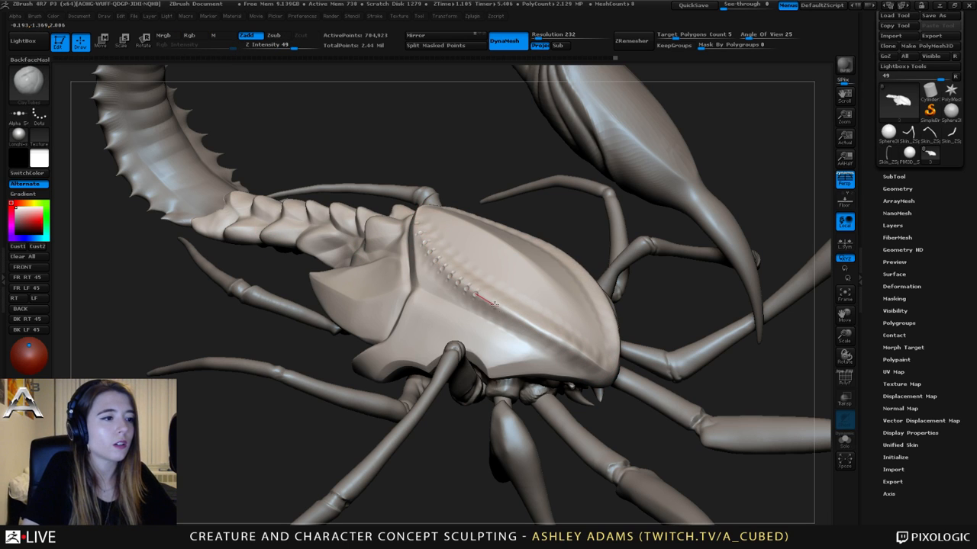
left_click_drag(617, 388, 615, 386)
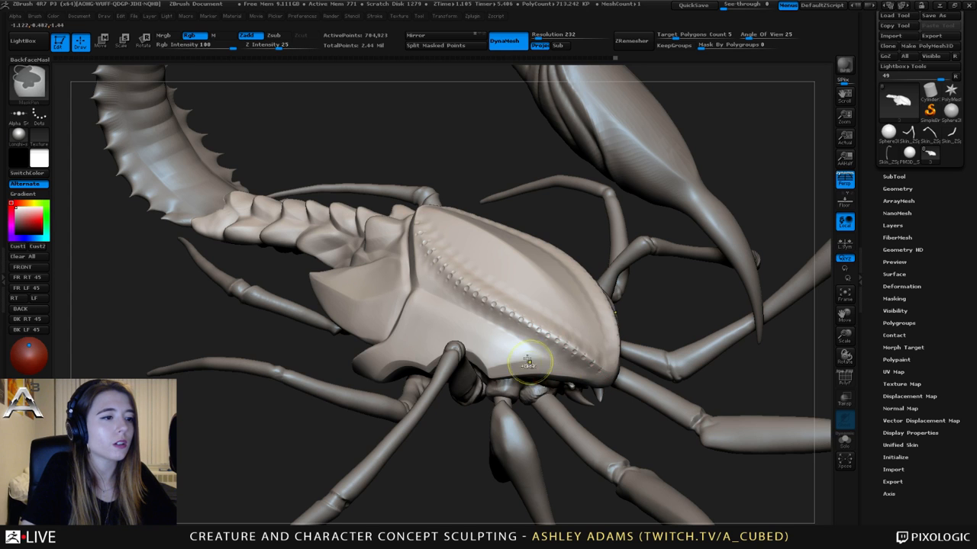
mouse_move(524, 365)
right_mouse_down("ctrl")
mouse_move(504, 321)
mouse_move(450, 286)
mouse_move(473, 311)
mouse_move(509, 294)
mouse_move(508, 316)
mouse_move(443, 280)
right_mouse_up("ctrl")
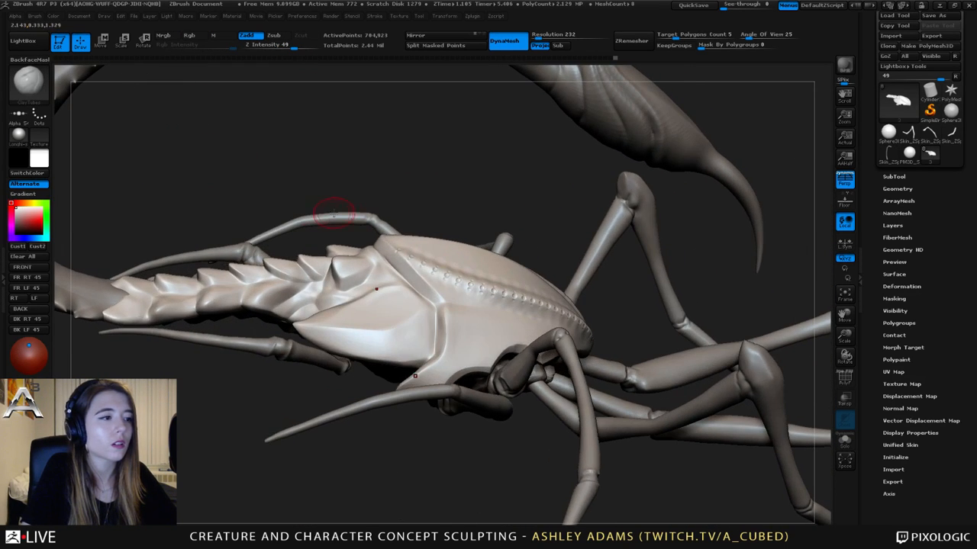
right_click_drag(333, 212, 408, 265)
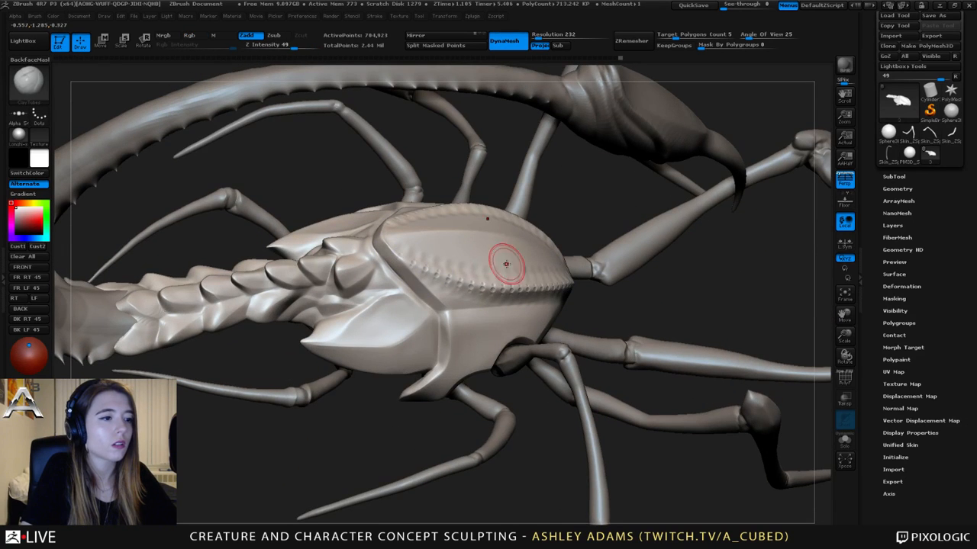
mouse_move(506, 262)
right_mouse_down()
mouse_move(523, 277)
mouse_move(488, 256)
mouse_move(407, 246)
right_mouse_up()
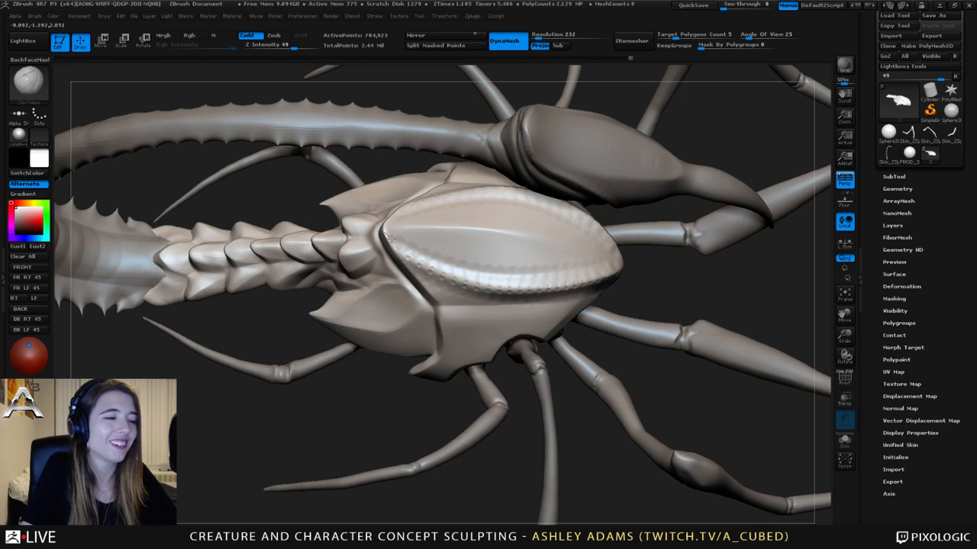
left_click_drag(392, 238, 425, 260)
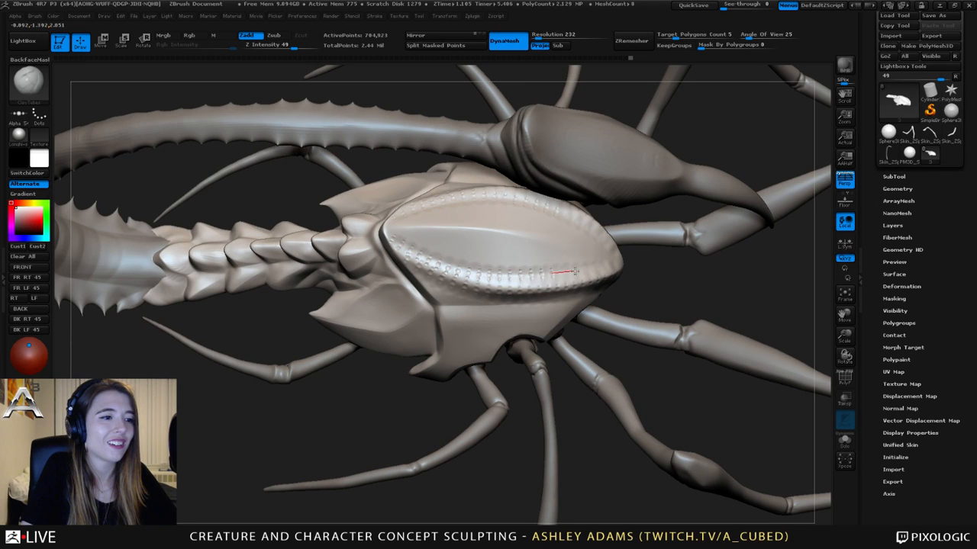
left_click_drag(505, 298, 423, 255)
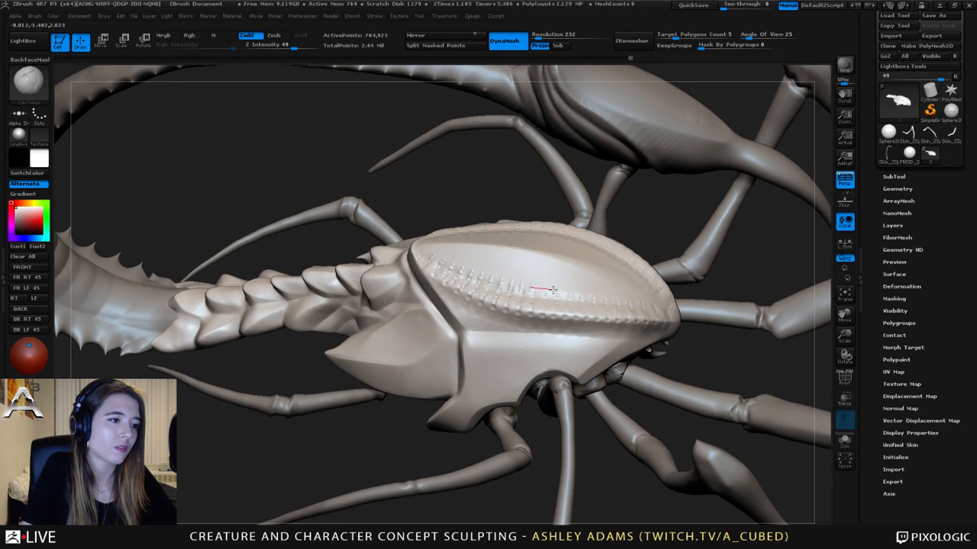
left_click_drag(597, 285, 503, 255)
- Polish the bumpy carapace rim with the hPolish brush and review the whole scorpion
key("b")
key("h")
key("p")
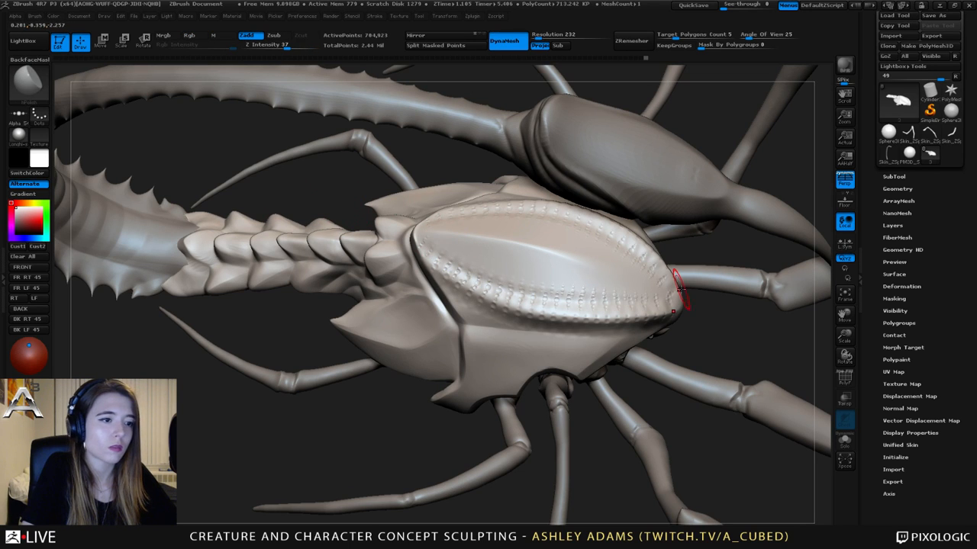
key("b")
key("c")
key("l")
key("b")
key("h")
key("p")
key("f")
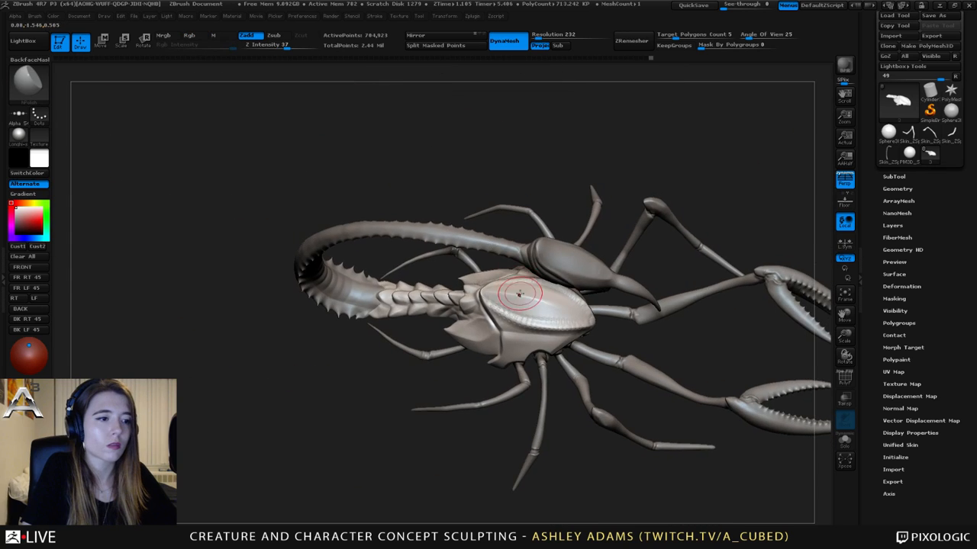
mouse_move(596, 278)
left_mouse_down()
mouse_move(508, 258)
mouse_move(436, 262)
mouse_move(414, 244)
left_mouse_up()
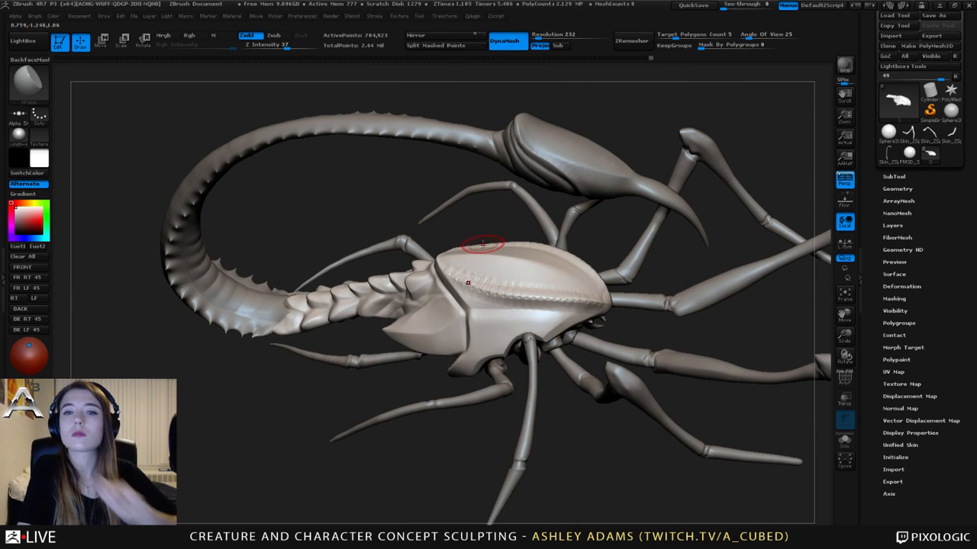
mouse_move(488, 256)
left_mouse_down()
mouse_move(423, 281)
mouse_move(450, 276)
mouse_move(489, 297)
mouse_move(387, 263)
mouse_move(436, 328)
left_mouse_up()
key("b")
key("p")
key("i")
key("space")
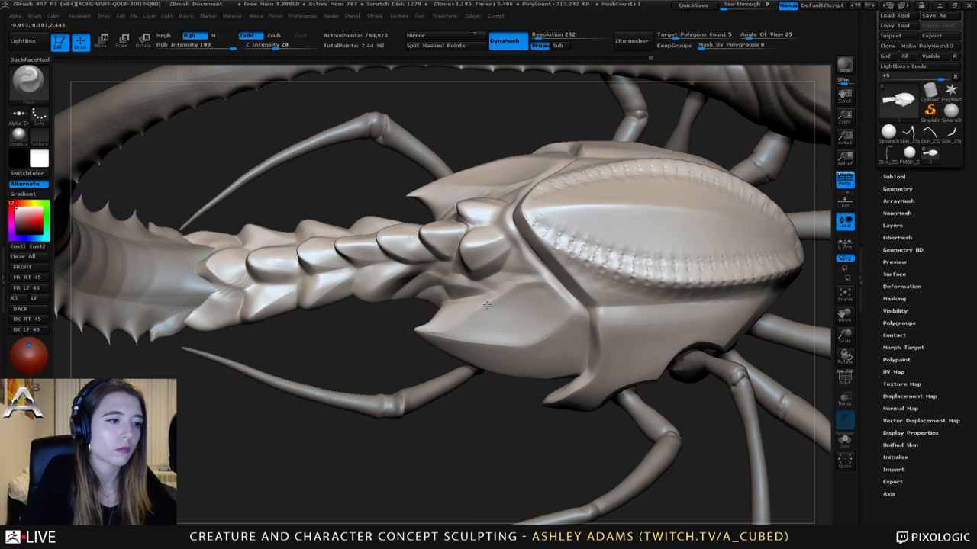
- Carve grooves beneath the tail plates where the tail base meets the carapace collar
key("b")
key("d")
key("s")
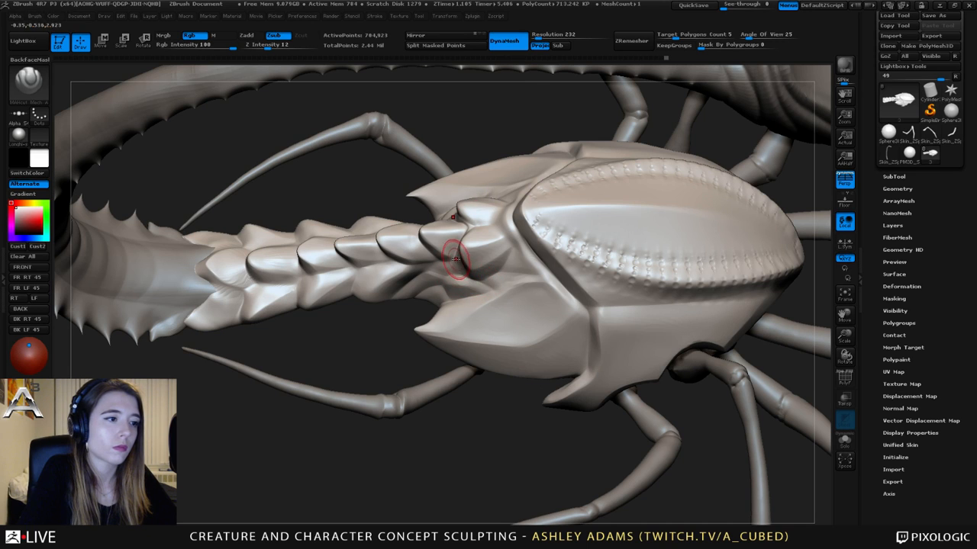
left_click_drag(454, 259, 484, 280)
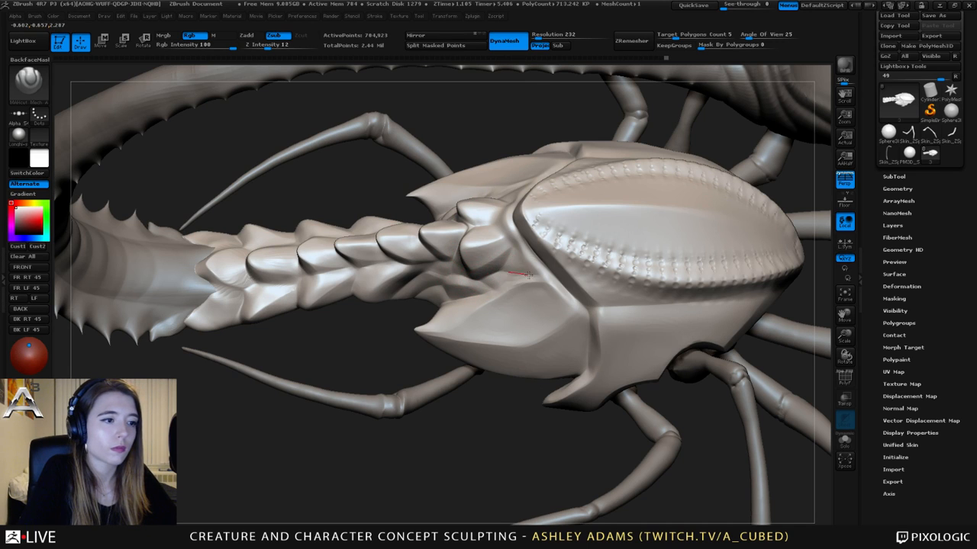
mouse_move(553, 281)
left_mouse_down()
mouse_move(580, 252)
mouse_move(535, 229)
left_mouse_up()
mouse_move(527, 245)
left_mouse_down()
mouse_move(501, 218)
mouse_move(484, 226)
left_mouse_up()
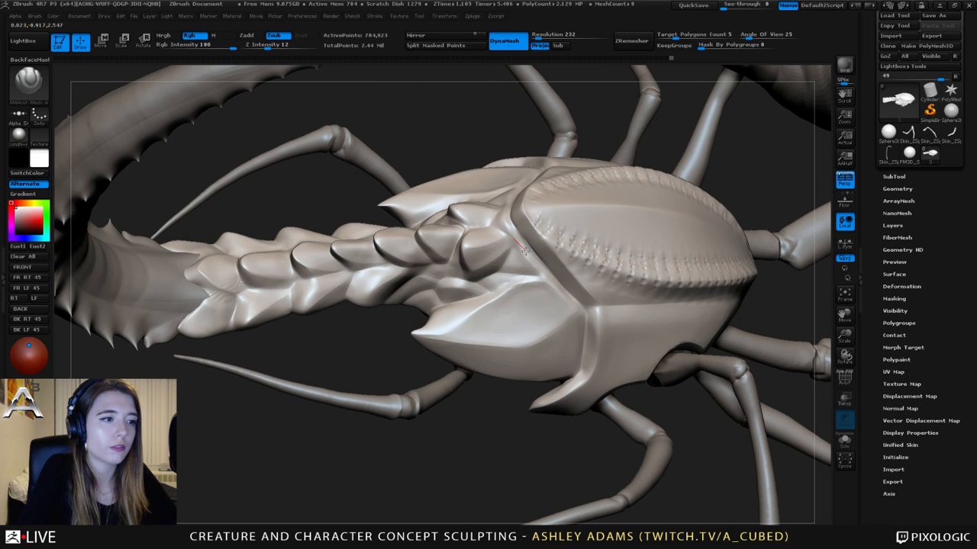
- Carve fine wrinkles into the gap between the last tail plate and the carapace collar
left_click_drag(525, 250, 505, 266)
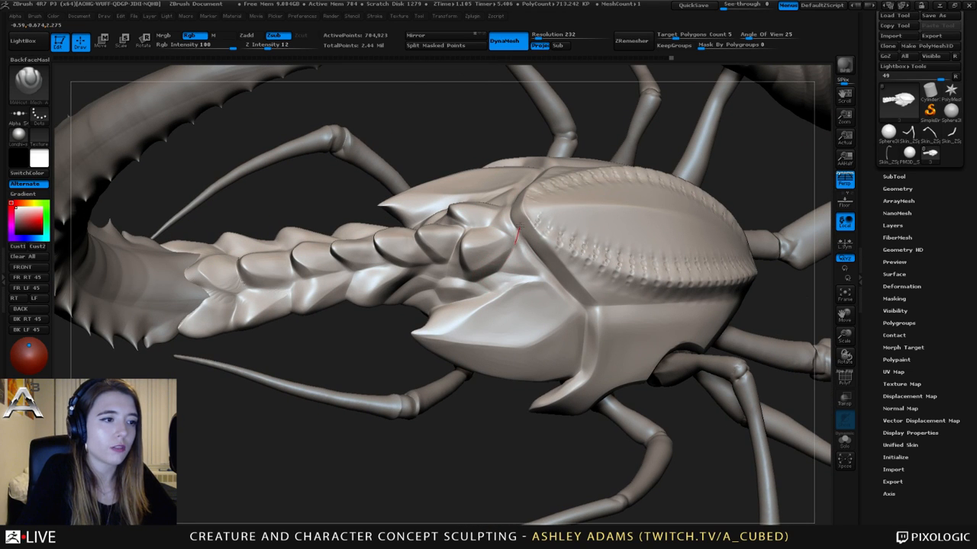
mouse_move(518, 229)
left_mouse_down()
mouse_move(488, 223)
mouse_move(511, 235)
left_mouse_up()
left_click_drag(496, 145, 473, 163)
mouse_move(523, 244)
left_mouse_down()
mouse_move(531, 274)
mouse_move(534, 260)
mouse_move(508, 262)
left_mouse_up()
- Build up the wrinkled area beside the carapace collar with the Clay Buildup brush and smooth it
key("b")
key("c")
key("b")
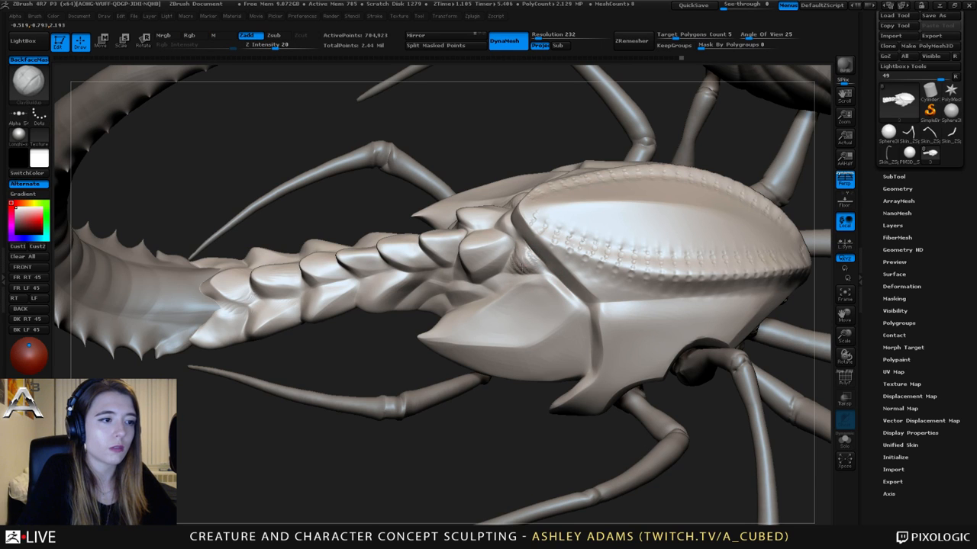
left_click_drag(517, 255, 524, 261)
key("space")
key("shift")
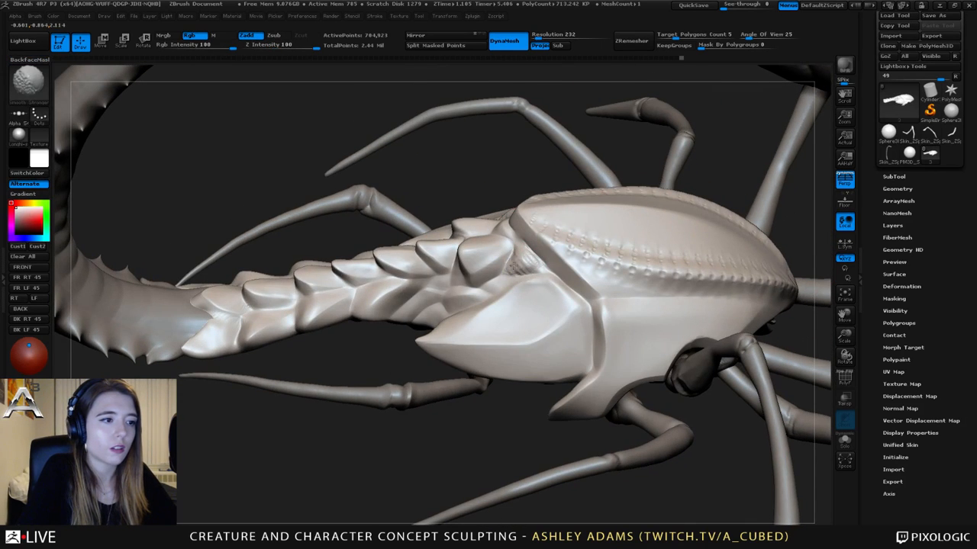
left_click_drag(538, 268, 464, 191)
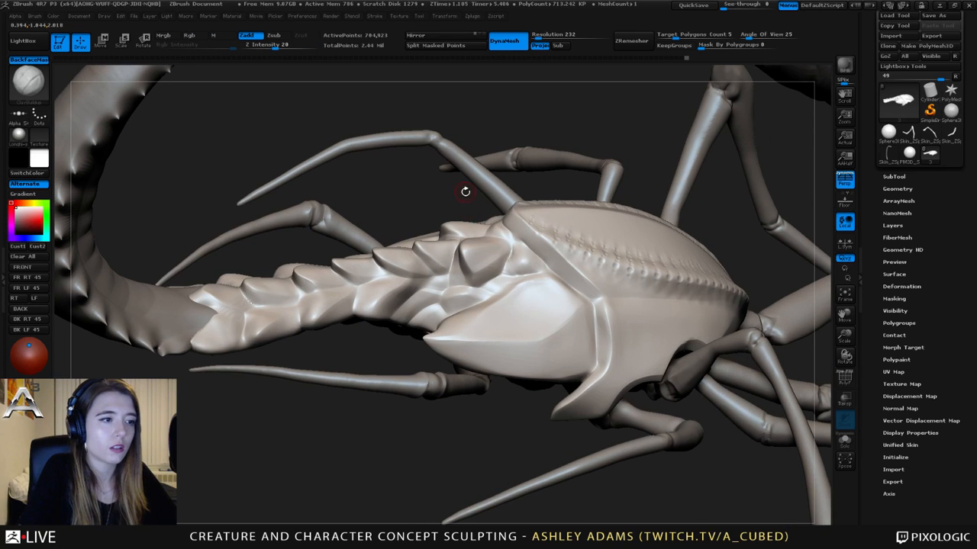
- Cut a sharp crease along the carapace collar's tail-side edge with the Dam Standard brush and soften it
key("b")
key("d")
key("s")
left_click_drag(515, 234, 525, 241)
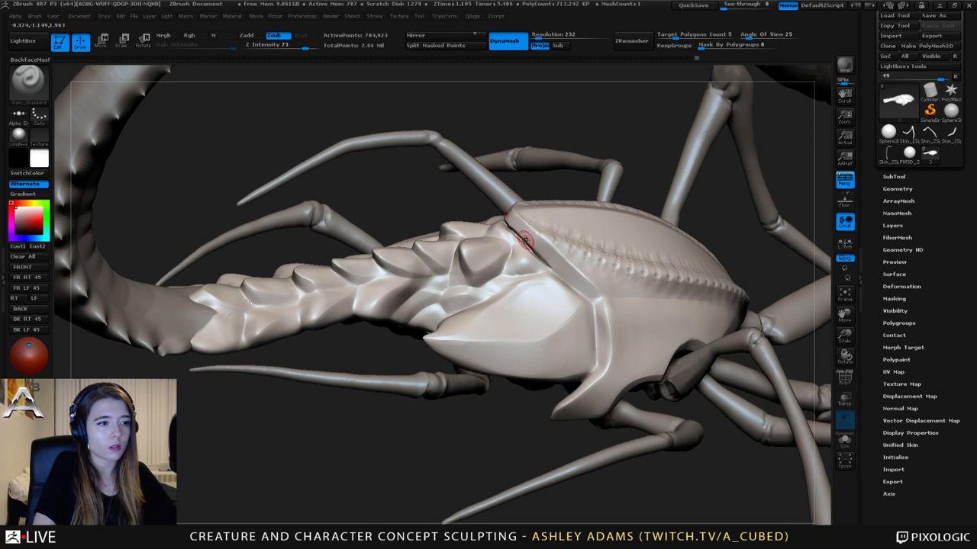
left_click_drag(570, 288, 546, 256, "shift")
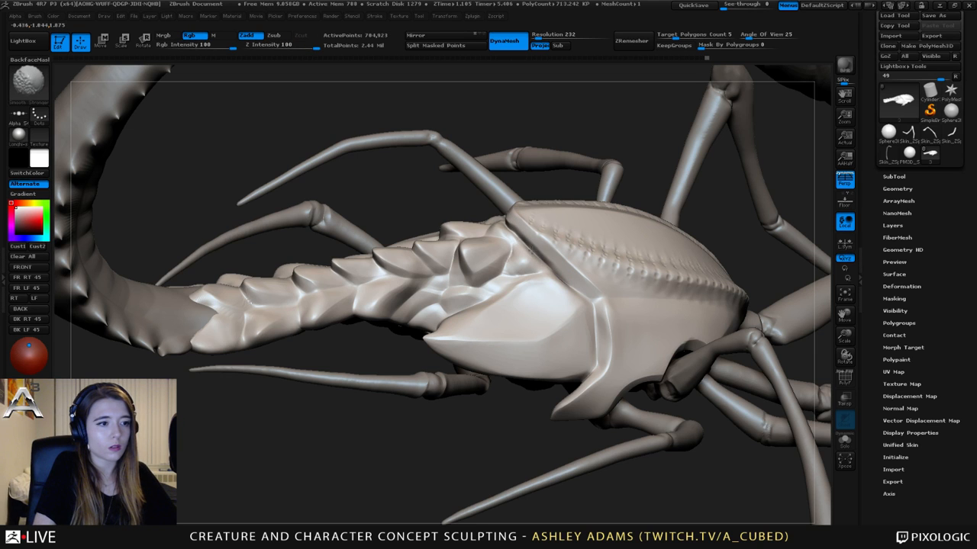
- Reduce the Dam Standard intensity to 21, extend the crease down the collar's side, and smooth the surroundings
mouse_move(580, 175)
left_mouse_down()
mouse_move(550, 191)
mouse_move(524, 225)
left_mouse_up()
key("space")
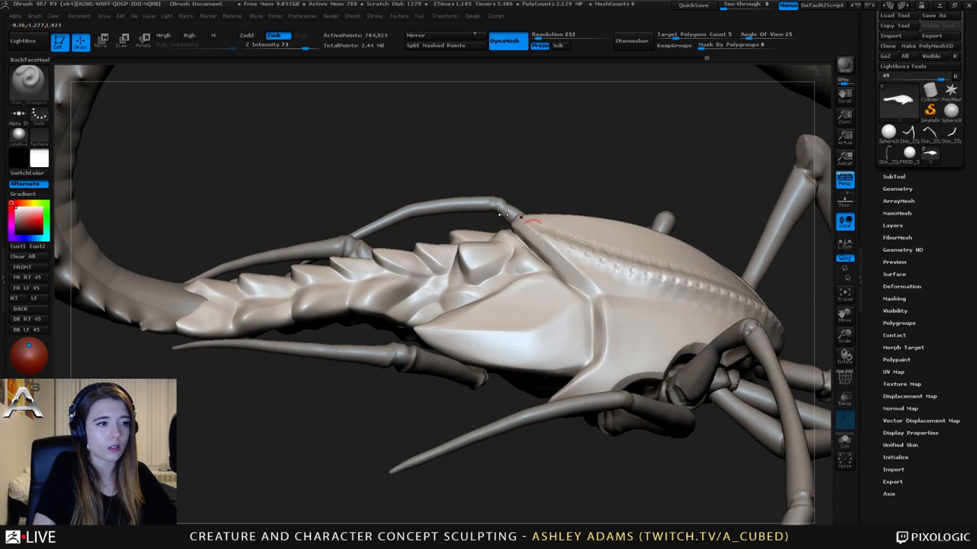
key("u")
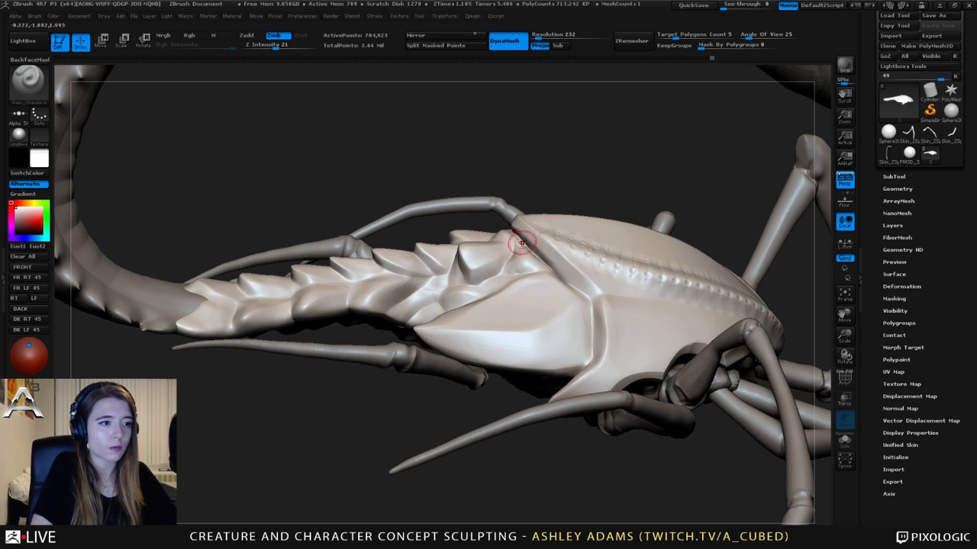
mouse_move(580, 294)
left_mouse_down()
mouse_move(556, 268)
mouse_move(594, 301)
left_mouse_up()
left_click_drag(536, 265, 554, 293)
key("shift")
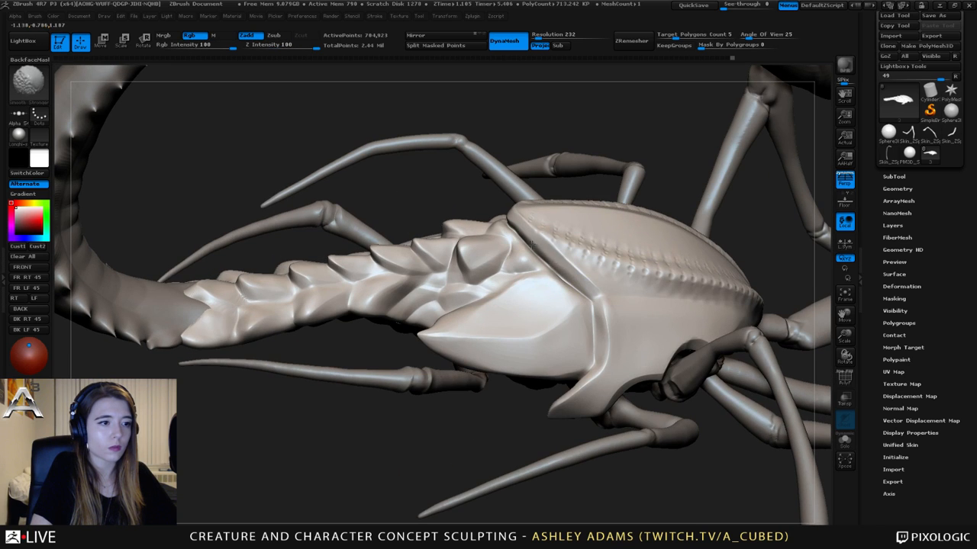
- Flatten the carapace collar's edge with the hPolish brush and smooth the transition
left_click_drag(476, 190, 502, 221)
key("space")
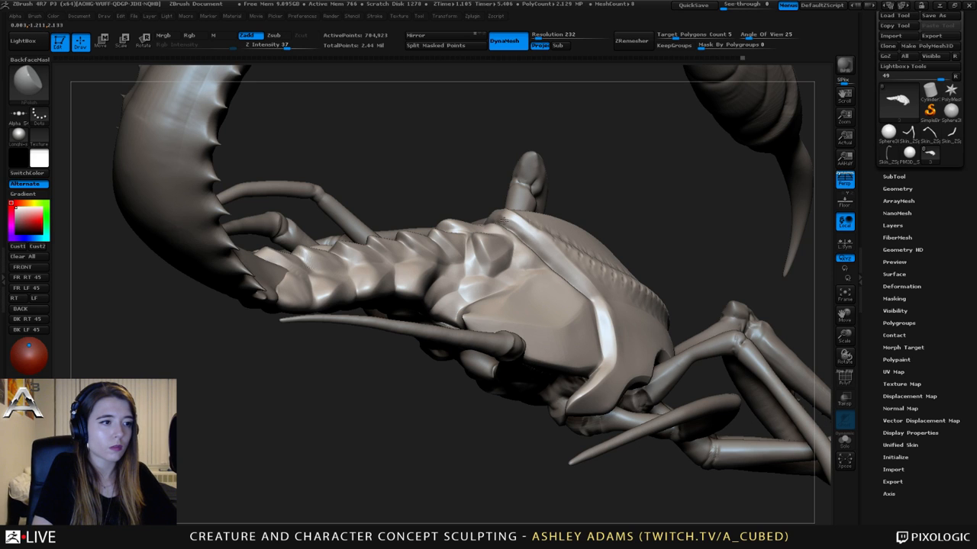
right_click_drag(508, 220, 514, 224)
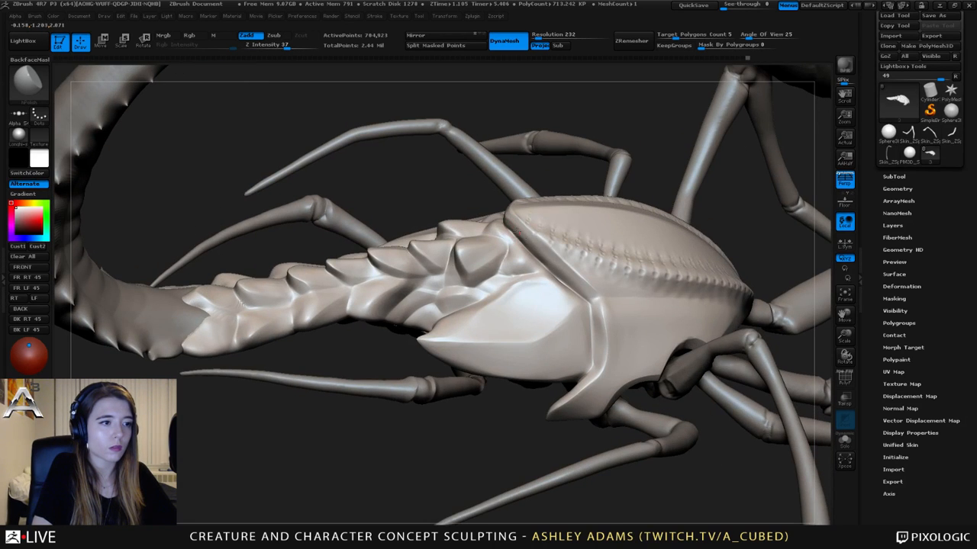
key("shift")
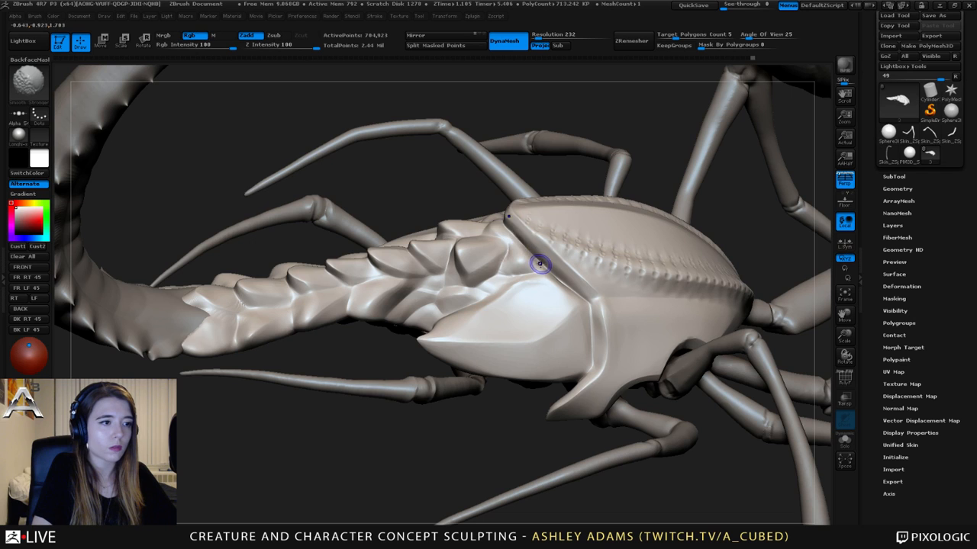
- Deepen the crease along the carapace collar's tail-side edge with the Dam Standard brush and refine the collar's upper end with Snake Hook
mouse_move(539, 263)
right_mouse_down()
mouse_move(509, 231)
mouse_move(504, 245)
right_mouse_up()
key("space")
key("b")
key("d")
key("s")
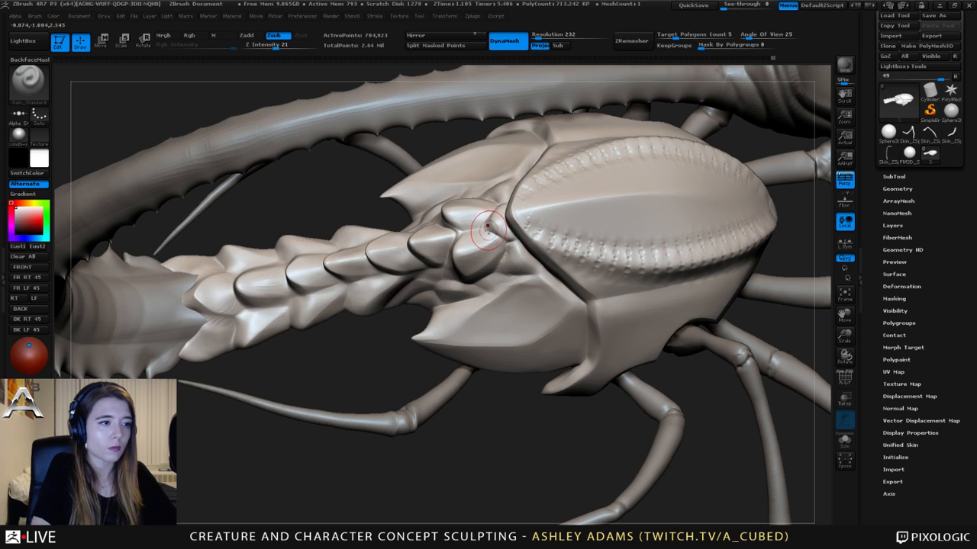
mouse_move(511, 247)
right_mouse_down()
mouse_move(533, 273)
mouse_move(521, 265)
right_mouse_up()
key("b")
key("c")
key("b")
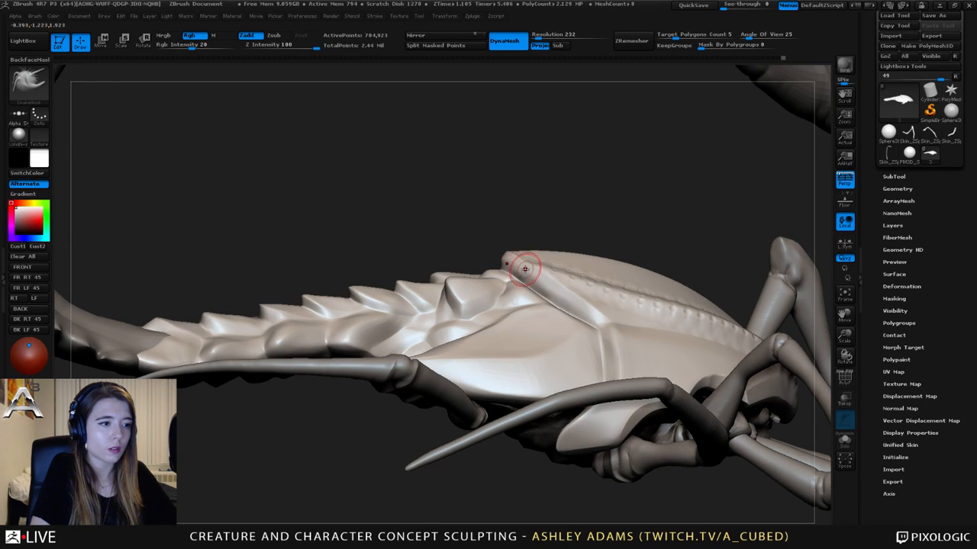
- Flatten the upper side of the carapace collar with the hPolish brush at intensity 37
key("b")
key("h")
key("p")
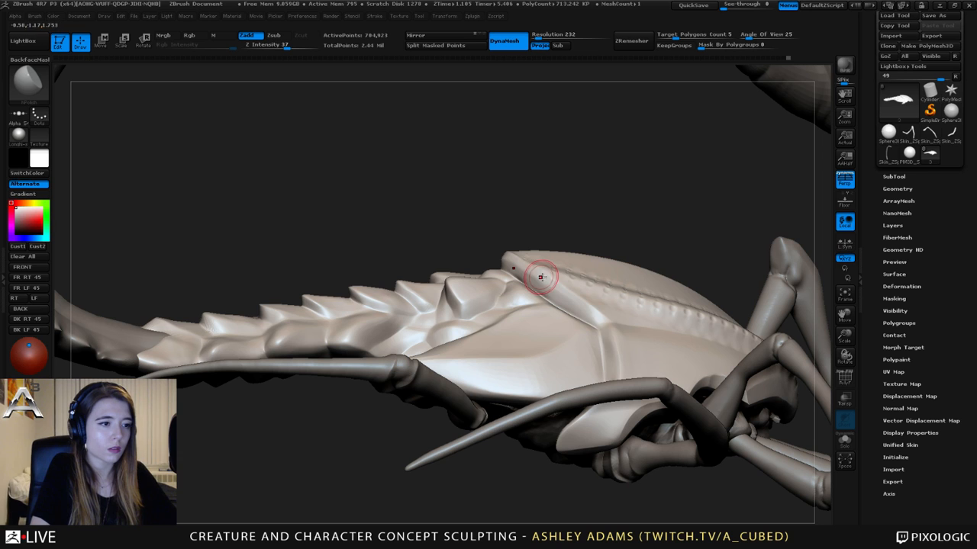
- Sharpen the carapace collar's crease with the Dam Standard brush at intensity 21 and save the file
mouse_move(564, 286)
right_mouse_down()
mouse_move(595, 317)
mouse_move(553, 303)
mouse_move(463, 226)
mouse_move(510, 283)
right_mouse_up()
key("b")
key("d")
key("s")
right_click_drag(568, 305, 568, 274, "alt")
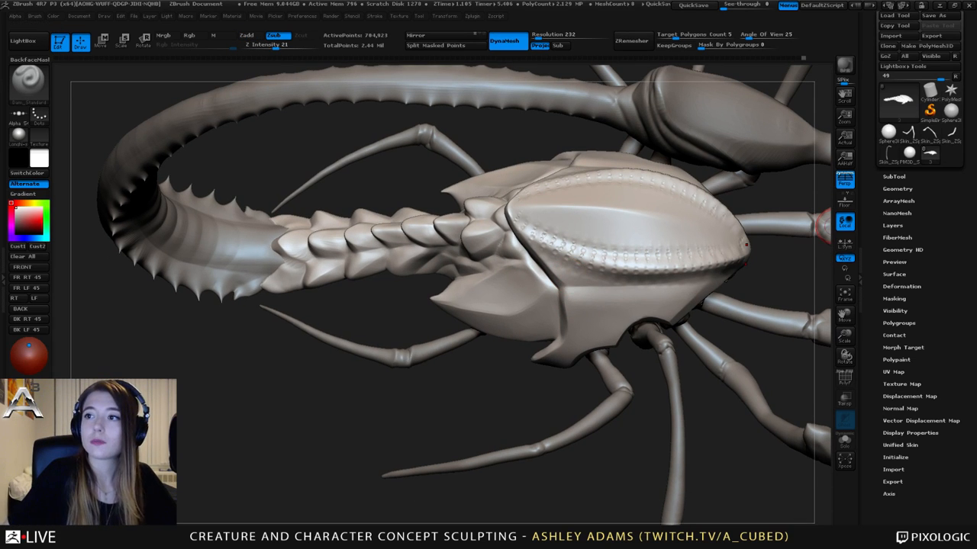
left_click_drag(872, 32, 871, 49)
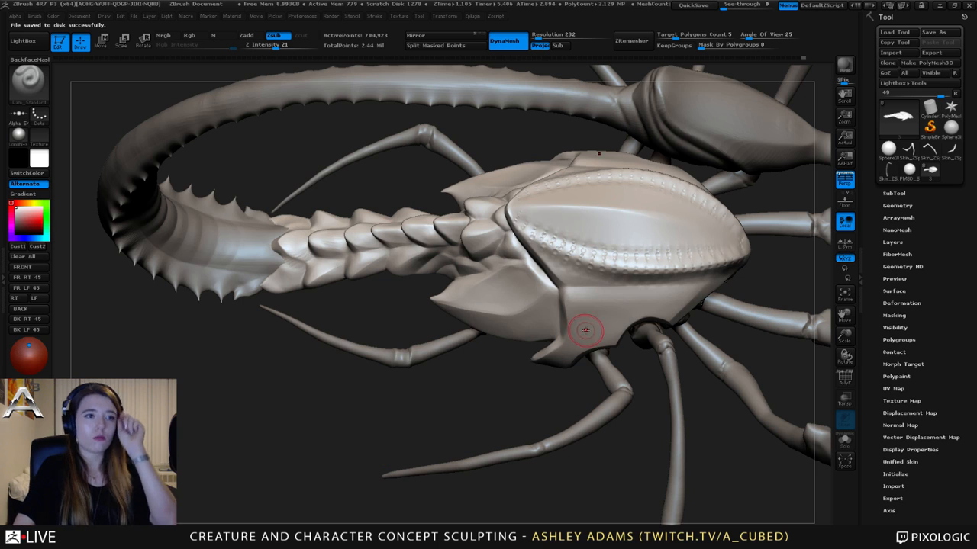
- Select the front leg's subtool, pull a second prong out of its tip with the Snake Hook brush, and smooth it
mouse_move(537, 283)
right_mouse_down()
mouse_move(513, 260)
mouse_move(463, 315)
mouse_move(488, 334)
right_mouse_up()
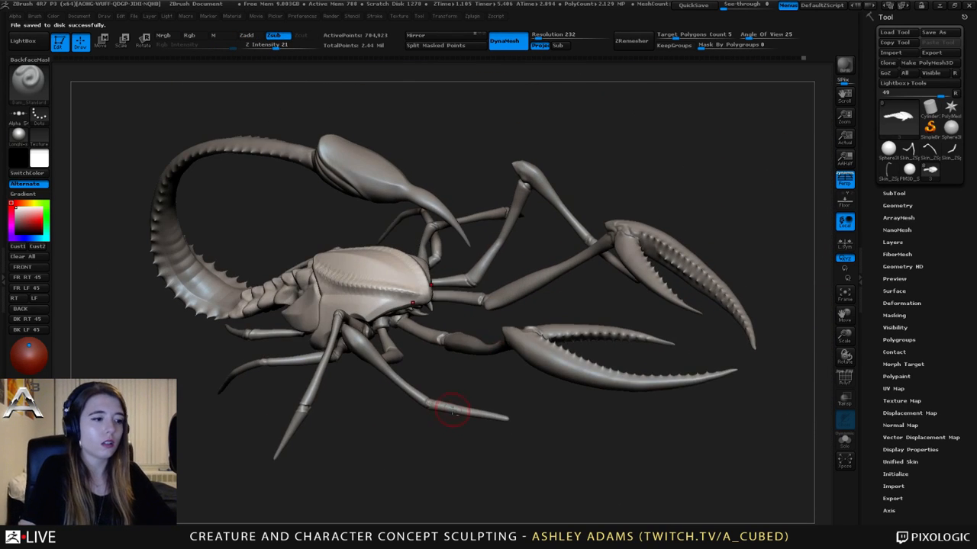
right_click_drag(453, 412, 492, 343, "alt")
left_click(493, 342, "alt")
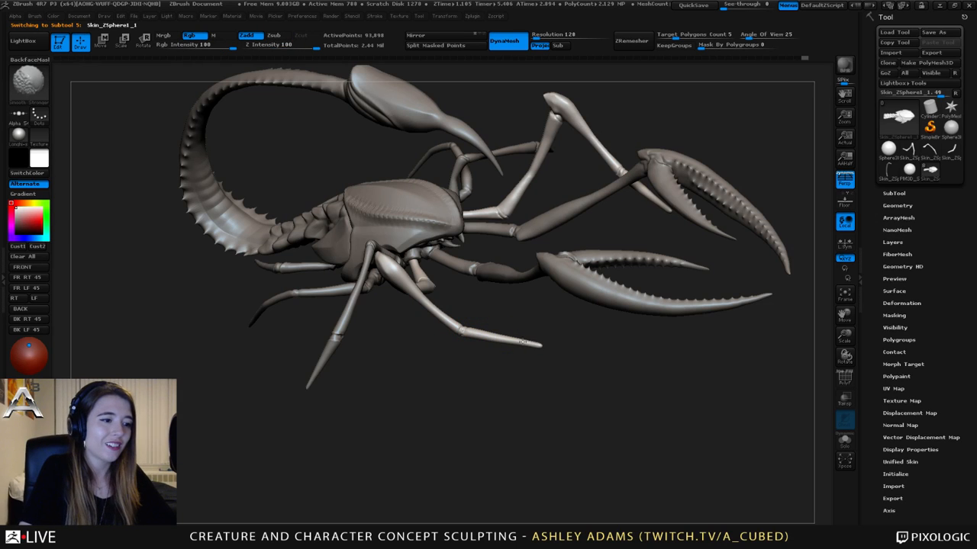
mouse_move(532, 364)
right_mouse_down("alt")
mouse_move(519, 262)
mouse_move(517, 293)
mouse_move(515, 278)
mouse_move(506, 286)
right_mouse_up("alt")
key("space")
key("b")
key("s")
key("h")
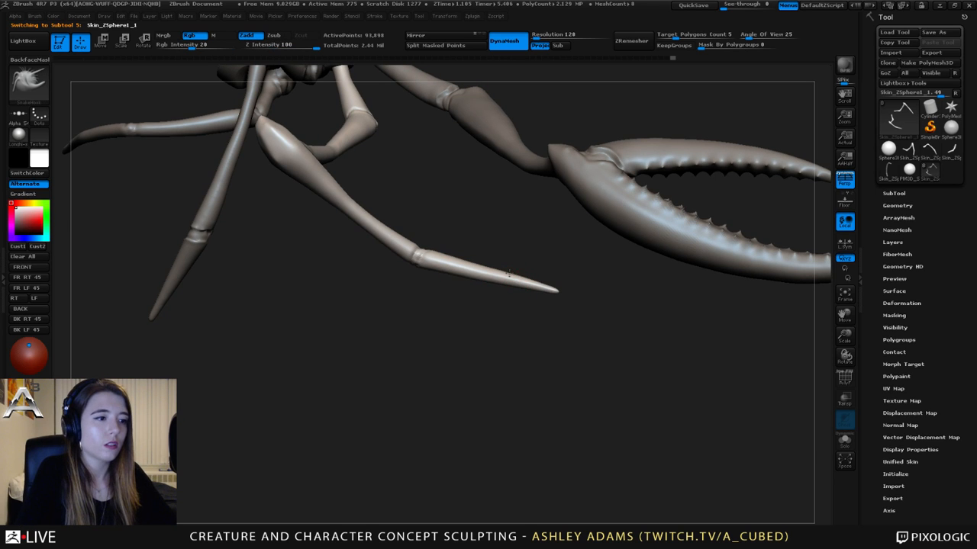
left_click_drag(567, 278, 541, 277, "shift")
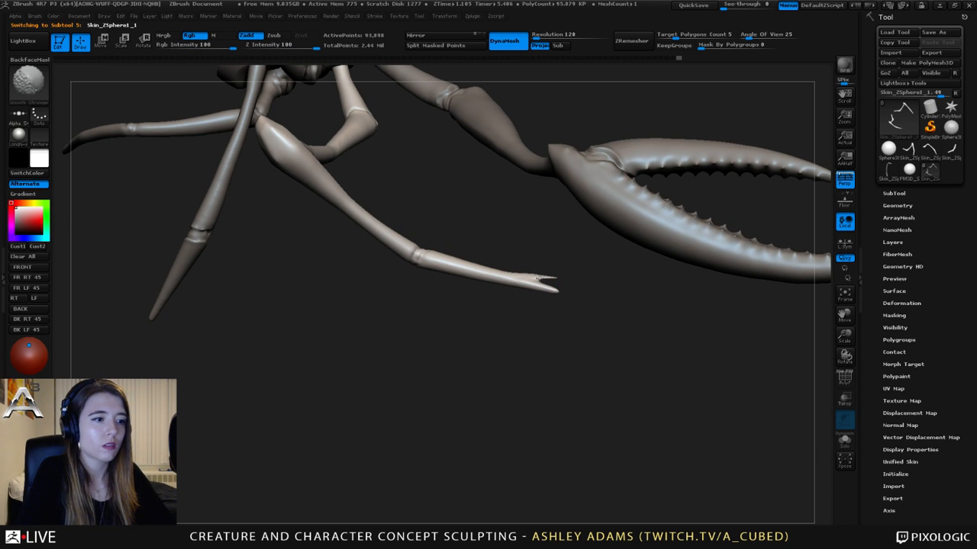
- Adjust the draw size and thicken the front leg's forked tip with the Inflat brush
right_click_drag(541, 278, 504, 323)
key("b")
key("i")
key("n")
key("space")
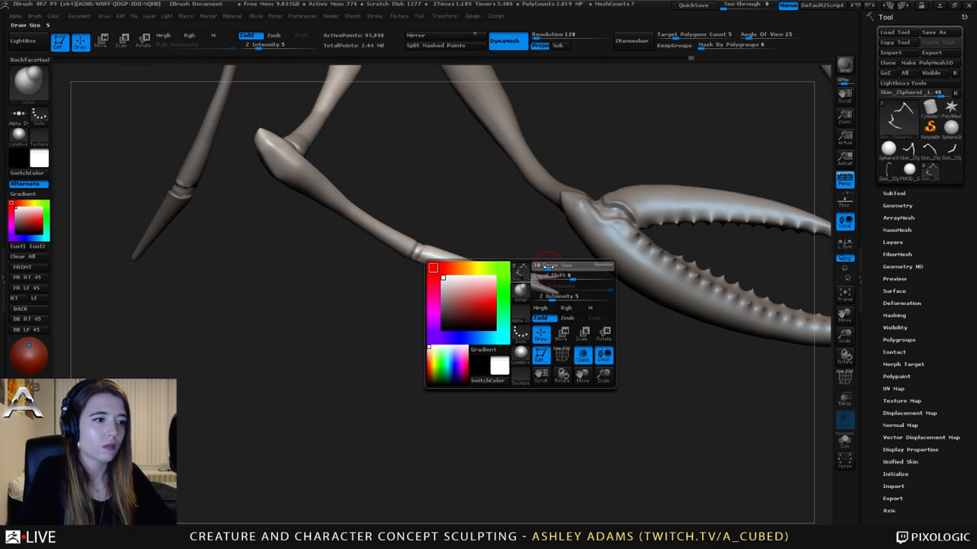
left_click_drag(553, 266, 533, 277)
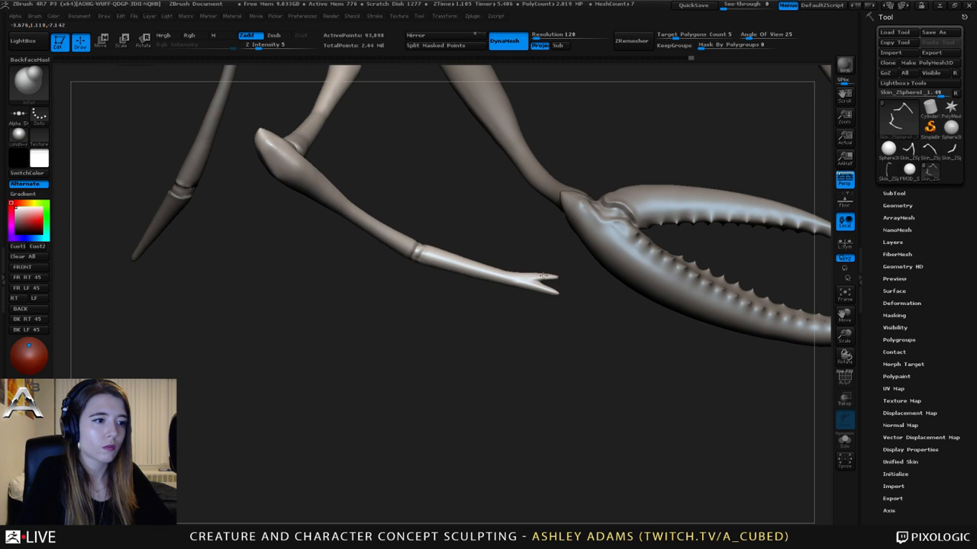
- Select the second leg's subtool, pull a prong out beside its tip with the Snake Hook brush, and smooth the fork
key("f")
right_click_drag(542, 276, 457, 271)
left_click(377, 302, "alt")
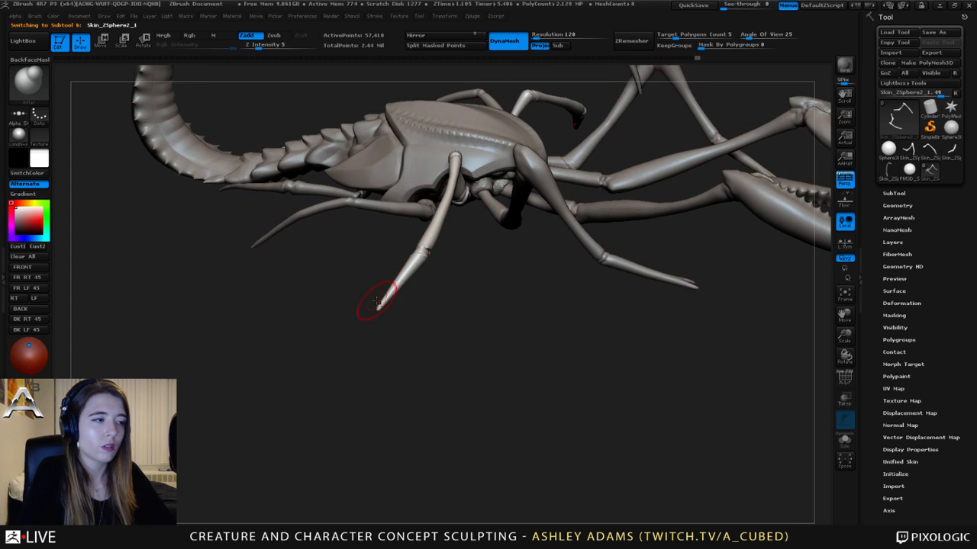
right_click_drag(377, 302, 454, 309, "ctrl")
key("space")
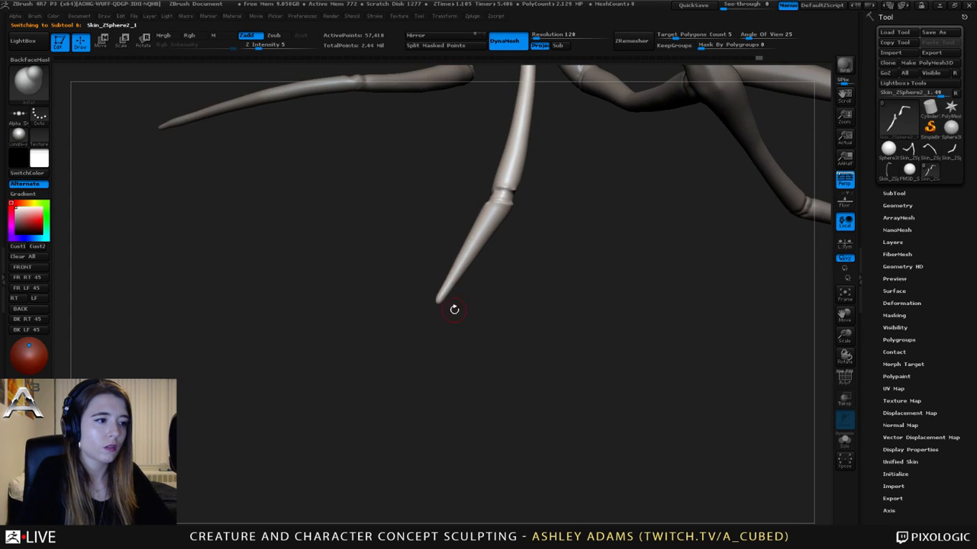
key("b")
key("s")
key("h")
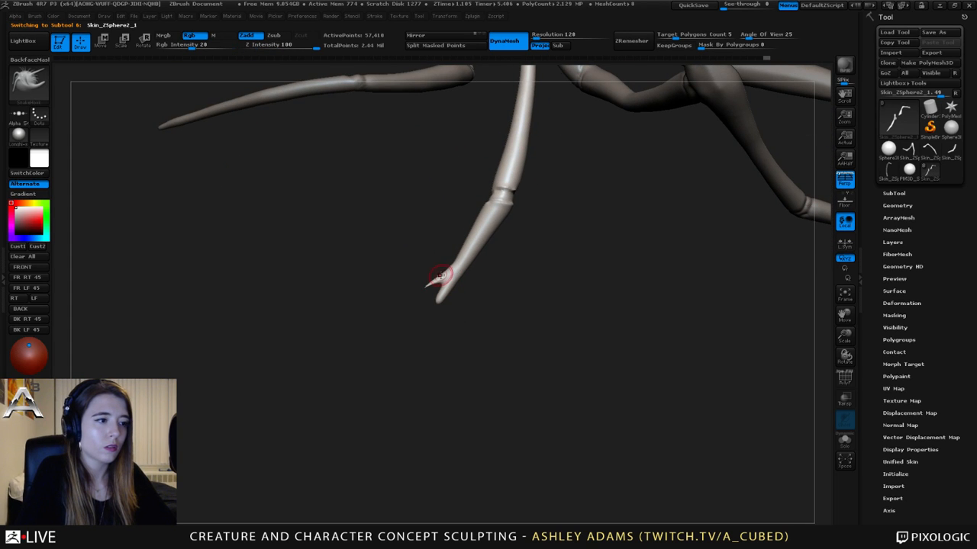
key("space")
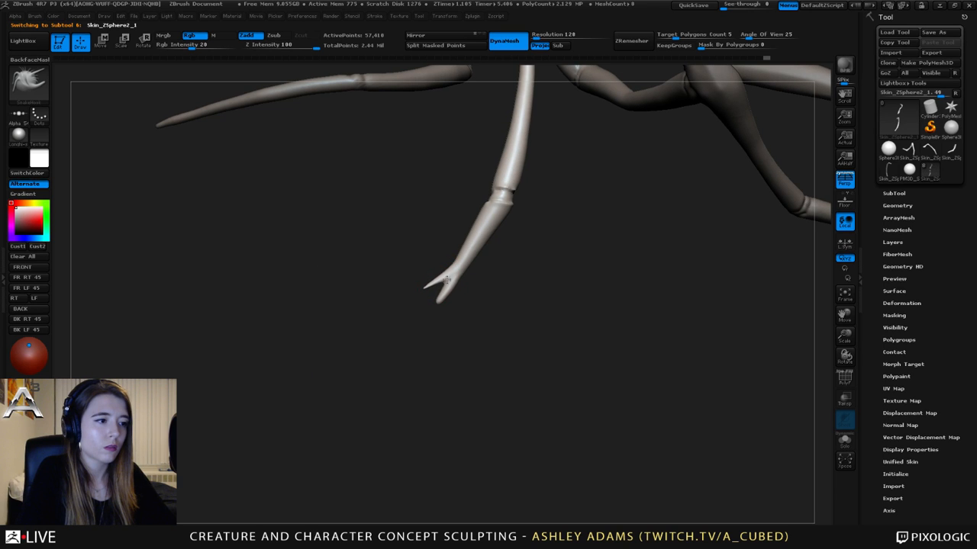
key("shift")
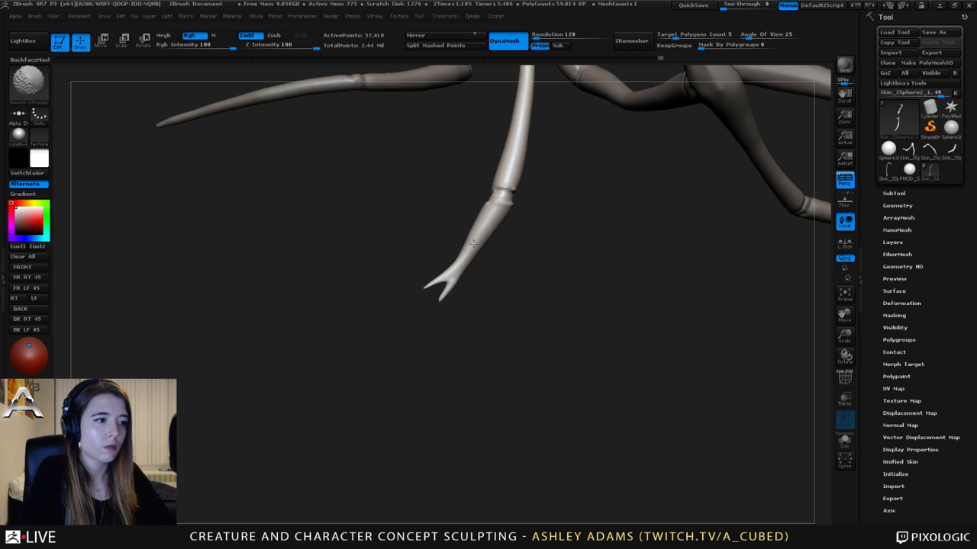
- Select the third leg's subtool, fork its tip into two prongs with the Snake Hook brush, and smooth it
key("f")
mouse_move(479, 236)
left_mouse_down()
mouse_move(479, 298)
mouse_move(491, 317)
mouse_move(425, 201)
left_mouse_up()
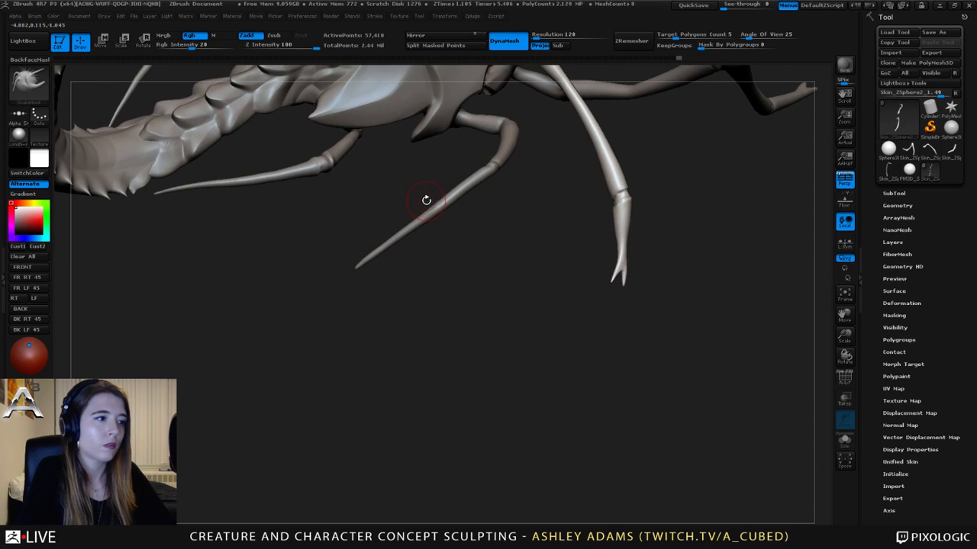
left_click(408, 239, "alt")
mouse_move(408, 238)
left_mouse_down()
mouse_move(468, 267)
mouse_move(495, 254)
left_mouse_up()
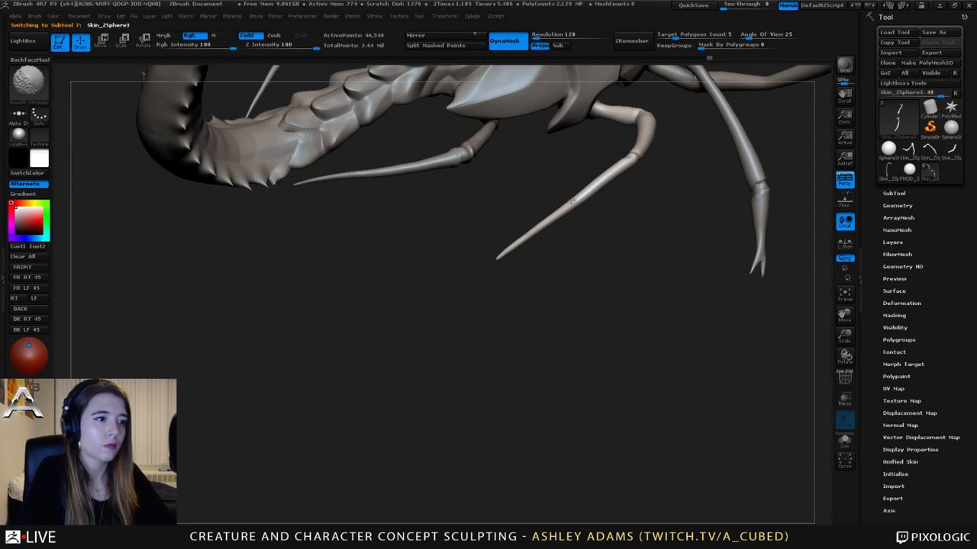
left_click_drag(571, 200, 518, 241)
key("space")
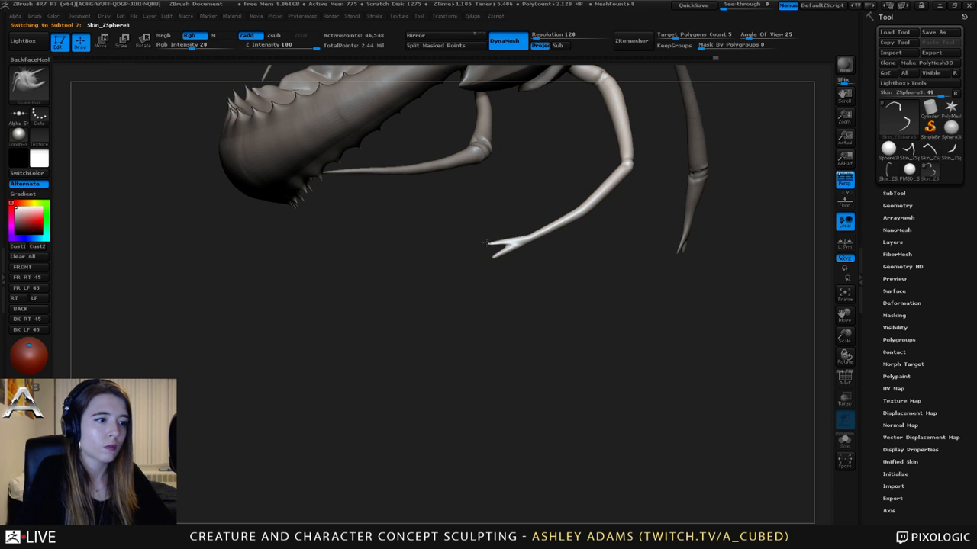
key("shift")
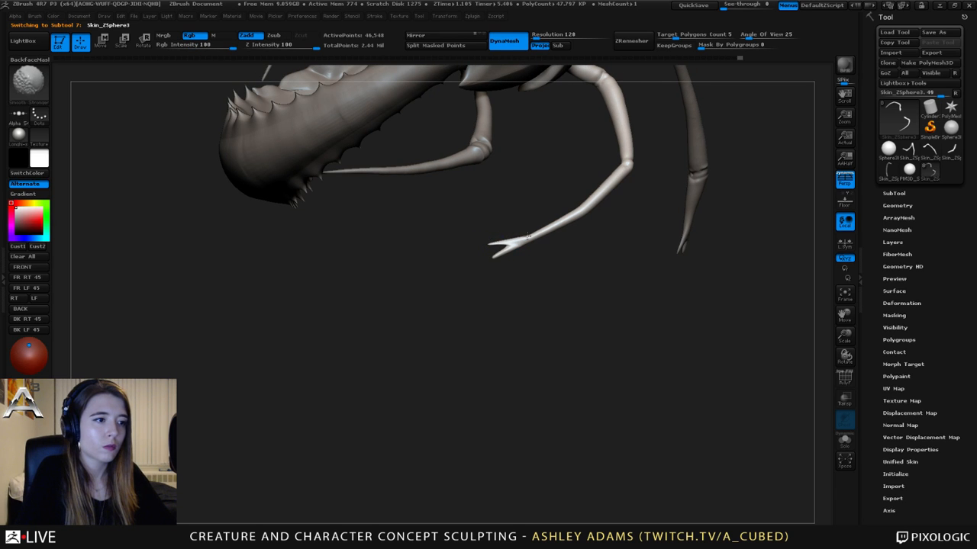
mouse_move(526, 238)
left_mouse_down()
mouse_move(505, 248)
mouse_move(542, 252)
mouse_move(534, 267)
mouse_move(569, 329)
mouse_move(524, 279)
mouse_move(501, 328)
mouse_move(492, 293)
mouse_move(463, 283)
mouse_move(497, 279)
left_mouse_up()
key("shift")
key("space")
- Select the rearmost leg's subtool, pull a second prong from its tip with the Snake Hook brush, and smooth the fork
left_click_drag(519, 224, 562, 221, "alt")
key("space")
mouse_move(575, 261)
left_mouse_down()
mouse_move(619, 257)
mouse_move(588, 266)
mouse_move(599, 264)
mouse_move(578, 288)
mouse_move(583, 261)
left_mouse_up()
left_click(594, 262, "alt")
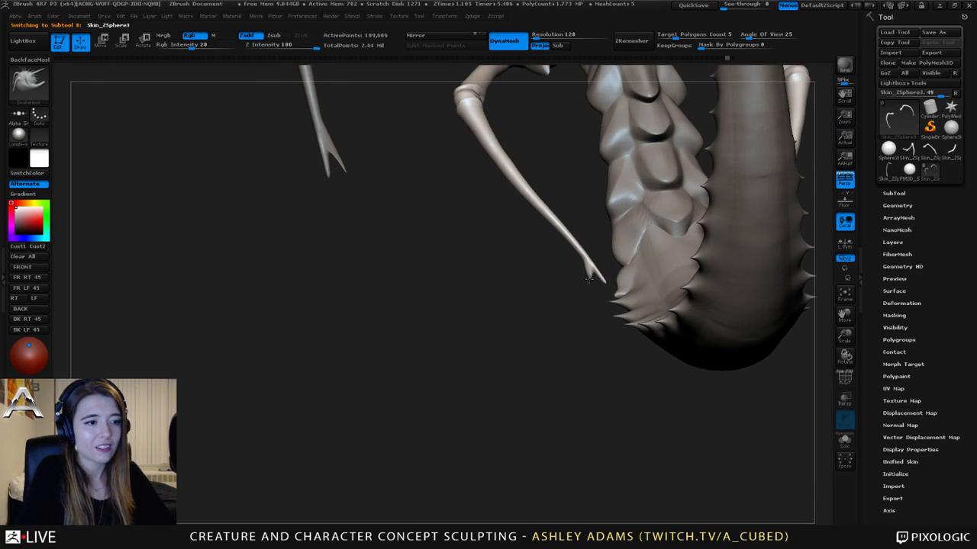
key("shift")
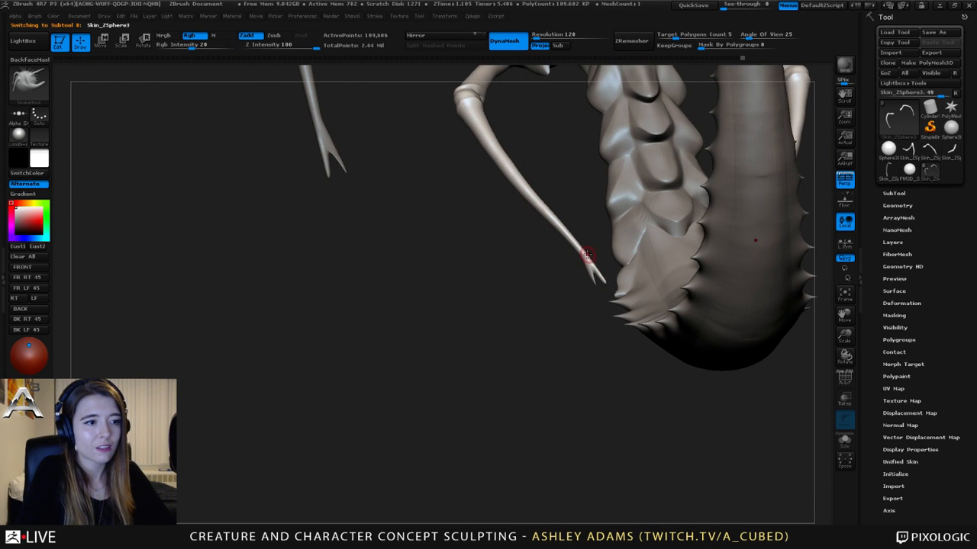
key("space")
left_click_drag(584, 265, 588, 261)
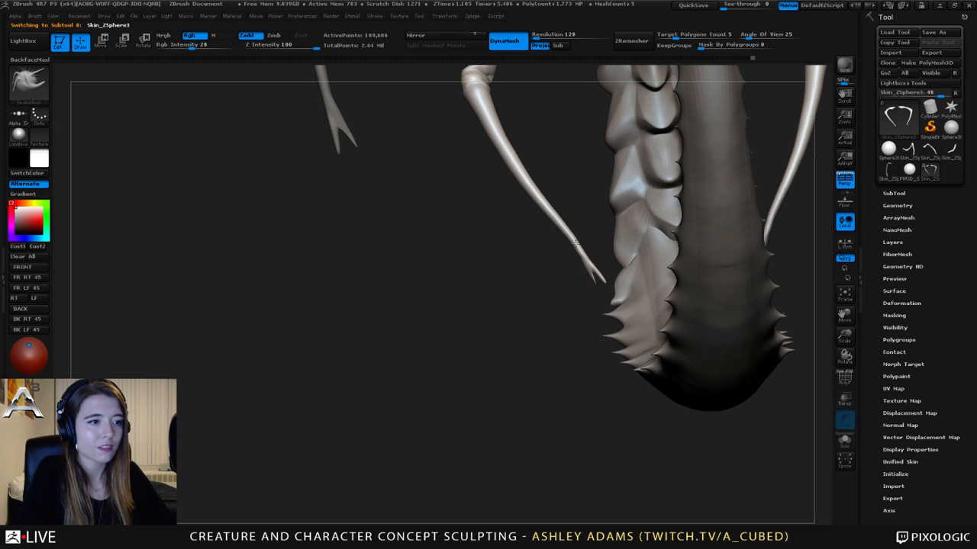
key("shift")
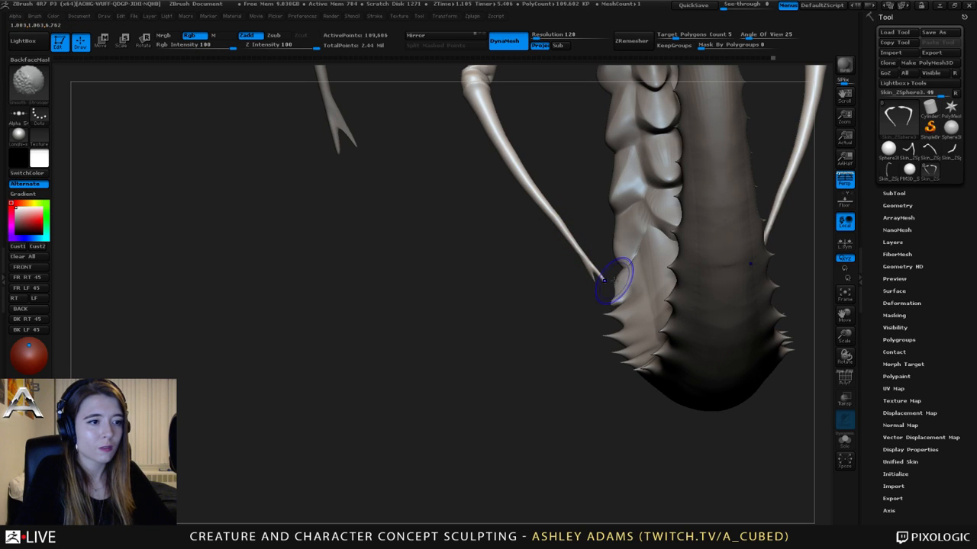
- Refine the rearmost leg's lower segment with the Inflat brush at intensity 5 and smooth it
right_click_drag(618, 291, 325, 176, "ctrl")
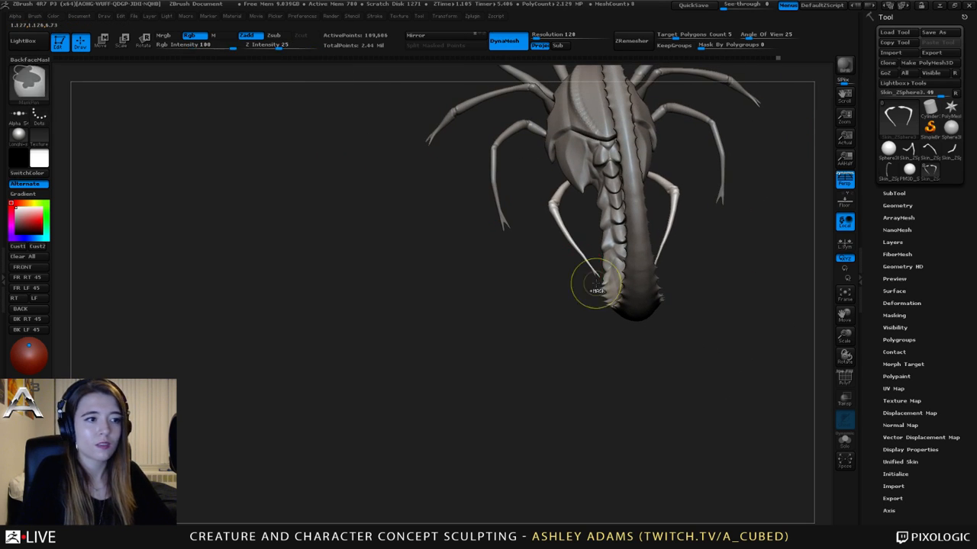
mouse_move(596, 283)
right_mouse_down("ctrl")
mouse_move(575, 257)
mouse_move(493, 226)
right_mouse_up("ctrl")
key("b")
key("i")
key("n")
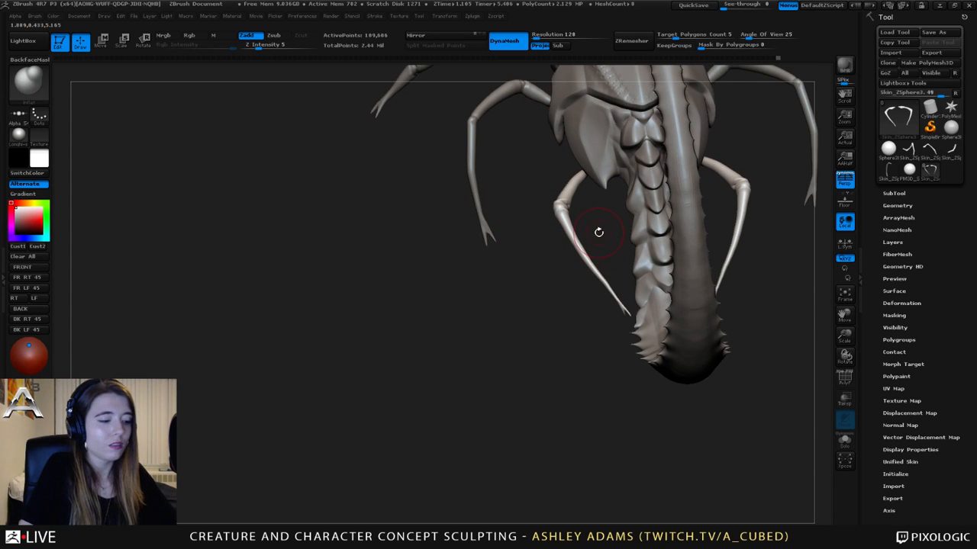
key("shift")
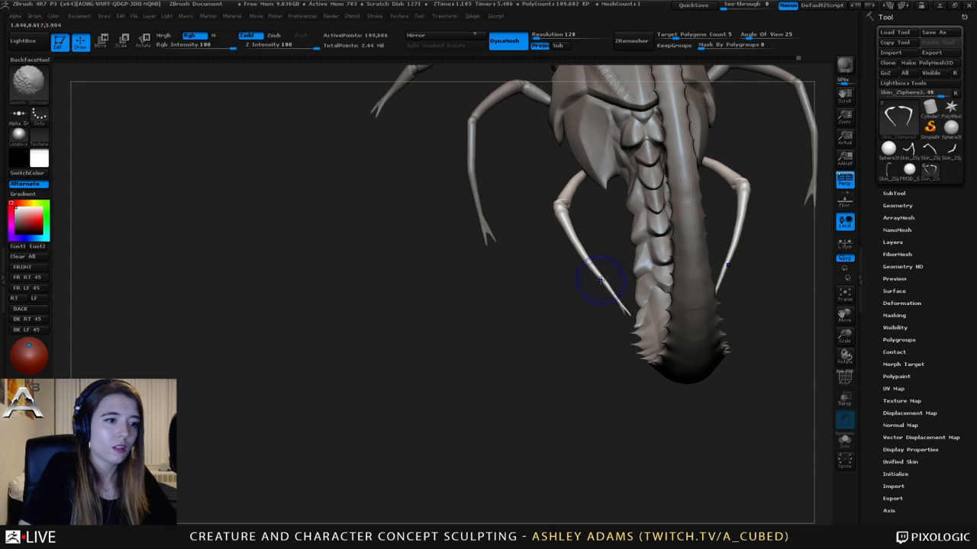
- Return to the third leg's subtool and refine its lower segment with Snake Hook and smoothing
key("b")
key("s")
key("h")
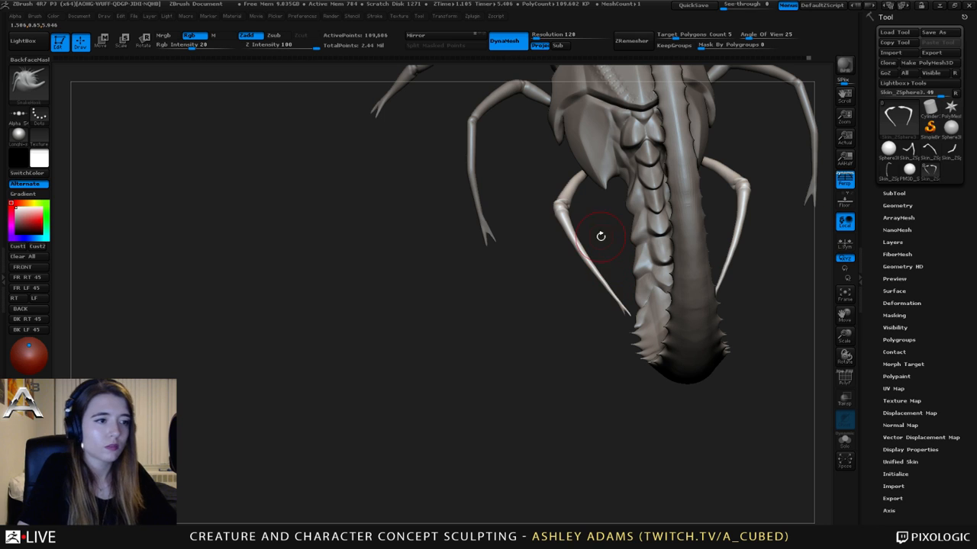
mouse_move(643, 338)
right_mouse_down("ctrl")
mouse_move(592, 292)
mouse_move(529, 189)
right_mouse_up("ctrl")
left_click(532, 215, "alt")
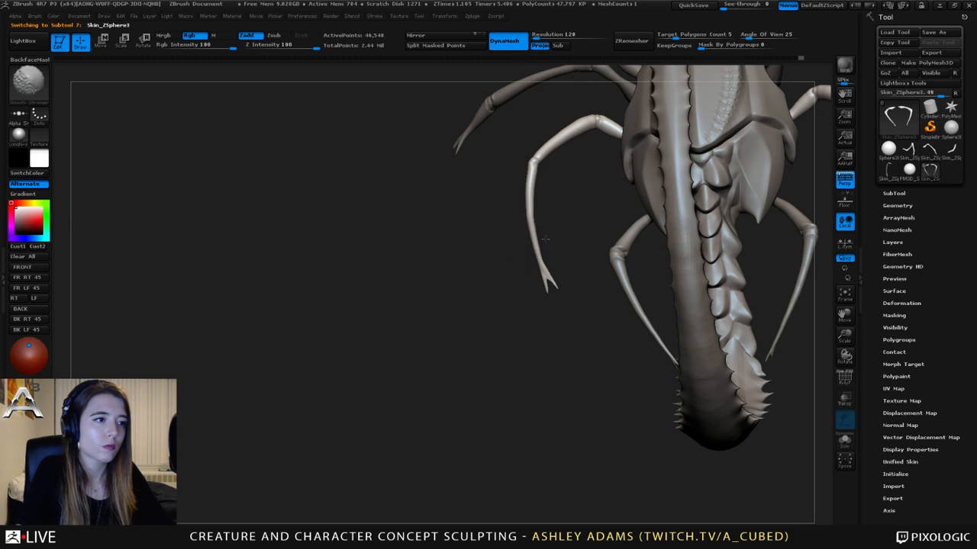
- Examine the whole scorpion from above, below, and both sides to check the forked legs and overall silhouette
mouse_move(528, 220)
right_mouse_down()
mouse_move(592, 223)
mouse_move(604, 234)
mouse_move(584, 247)
mouse_move(589, 261)
mouse_move(609, 263)
mouse_move(593, 242)
mouse_move(577, 251)
mouse_move(665, 197)
right_mouse_up()
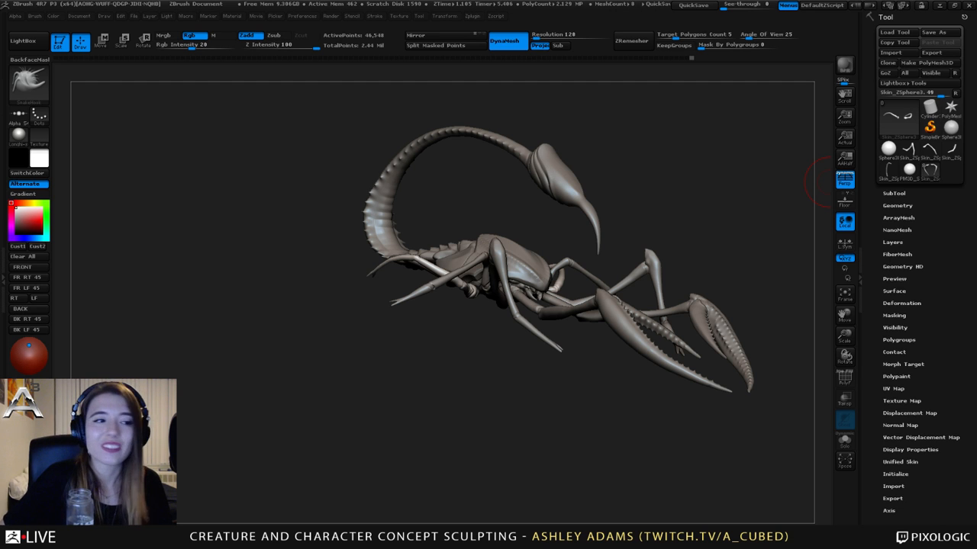
left_click_drag(821, 183, 710, 122)
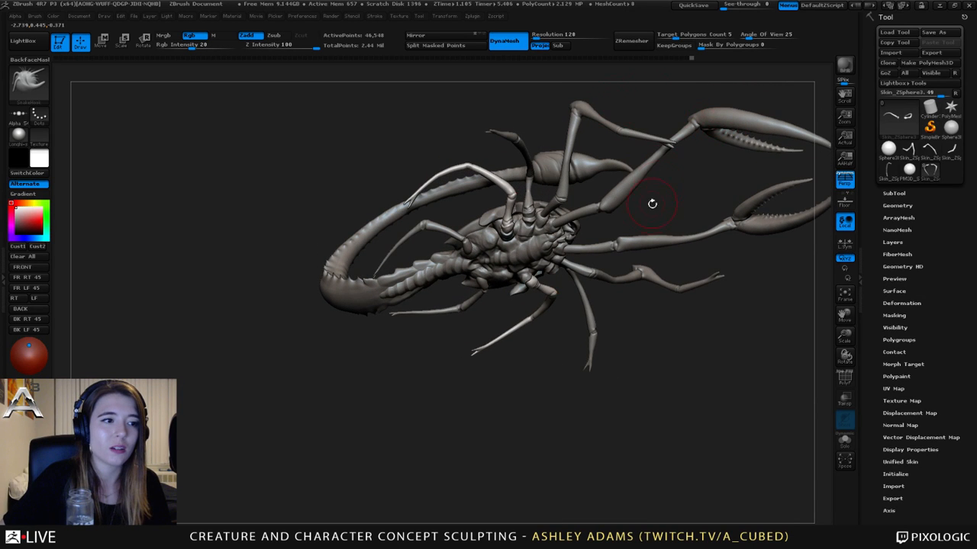
left_click_drag(652, 204, 674, 277)
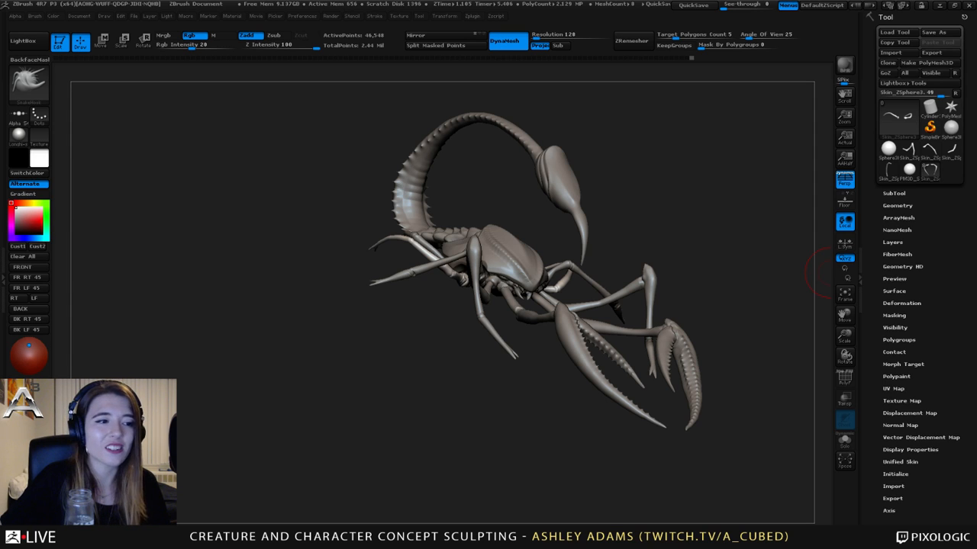
left_click_drag(817, 271, 516, 272)
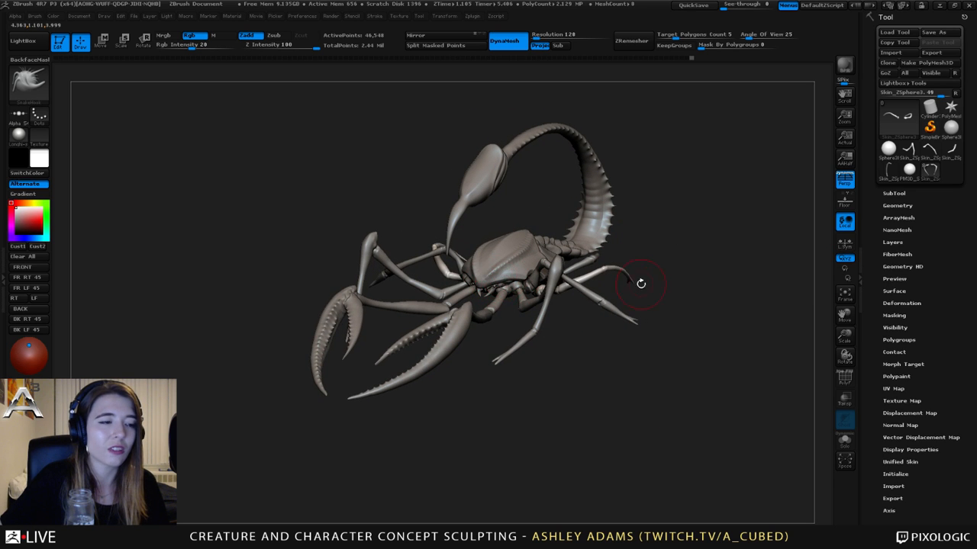
left_click_drag(639, 282, 598, 281)
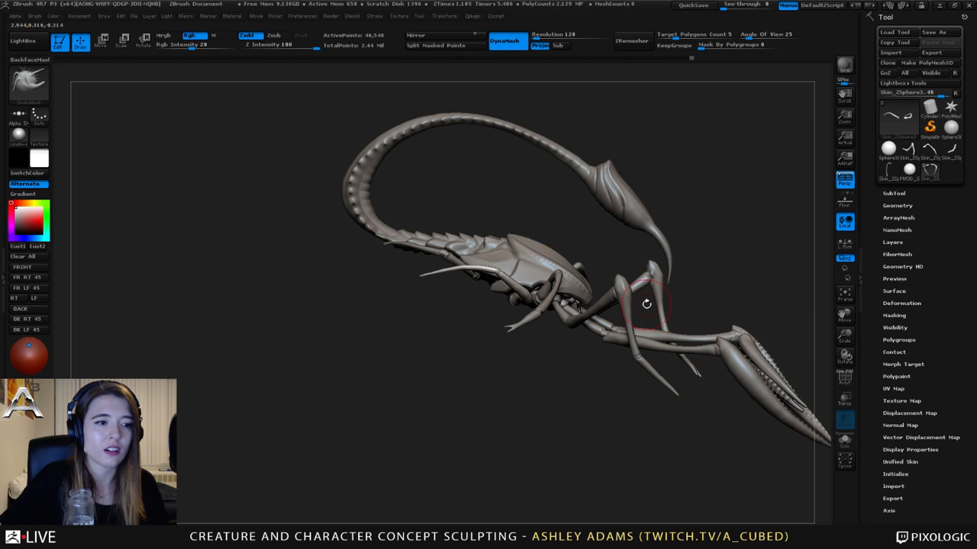
left_click_drag(586, 277, 570, 312)
left_click_drag(649, 323, 563, 163)
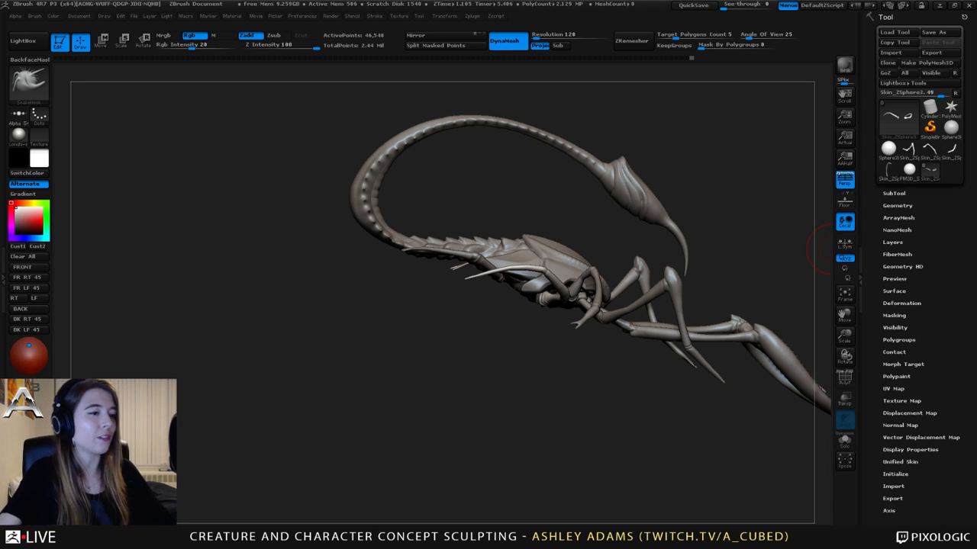
- Select the subtool with the two pincer arms and subdivide its mesh once
right_click_drag(570, 268, 504, 301)
left_click(580, 298, "alt")
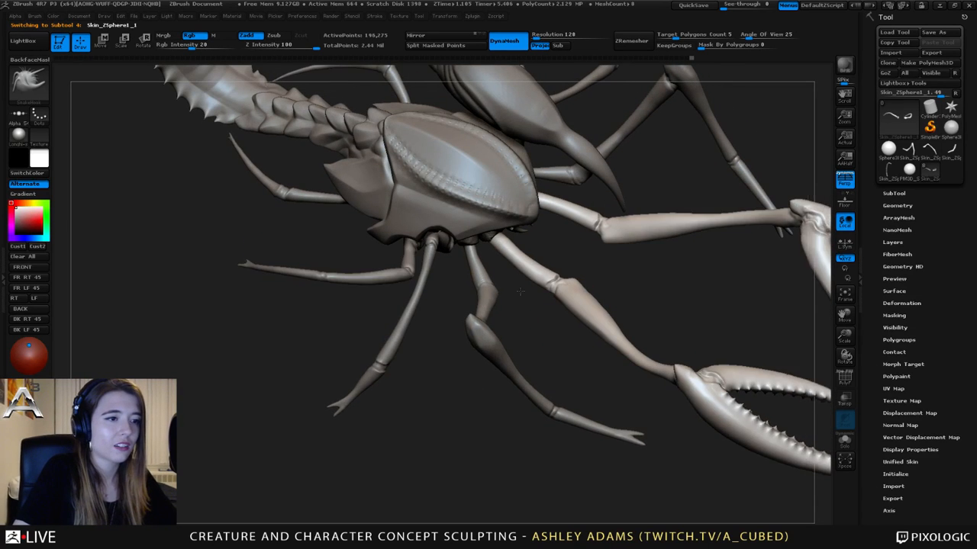
right_click_drag(536, 244, 384, 252, "alt")
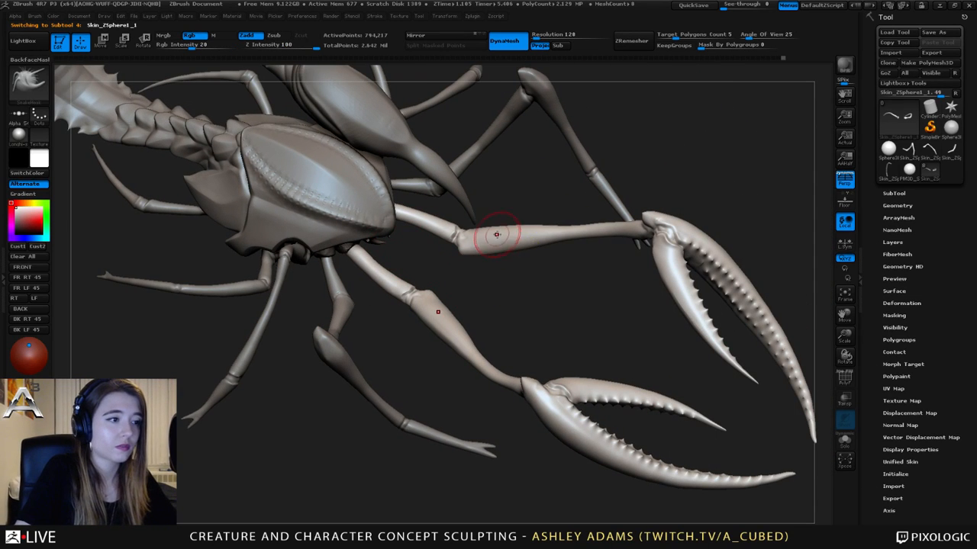
key("ctrl+d")
key("space")
key("ctrl")
- Carve a lengthwise crease along the pincer arm's long segment, from elbow towards wrist, with the Dam Standard brush at intensity 21
key("b")
key("s")
key("t")
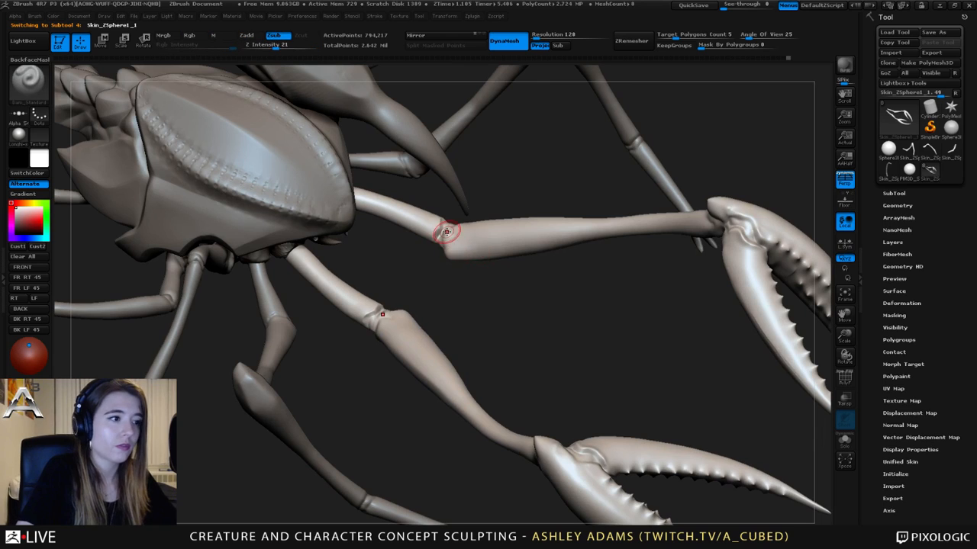
left_click_drag(516, 236, 698, 223)
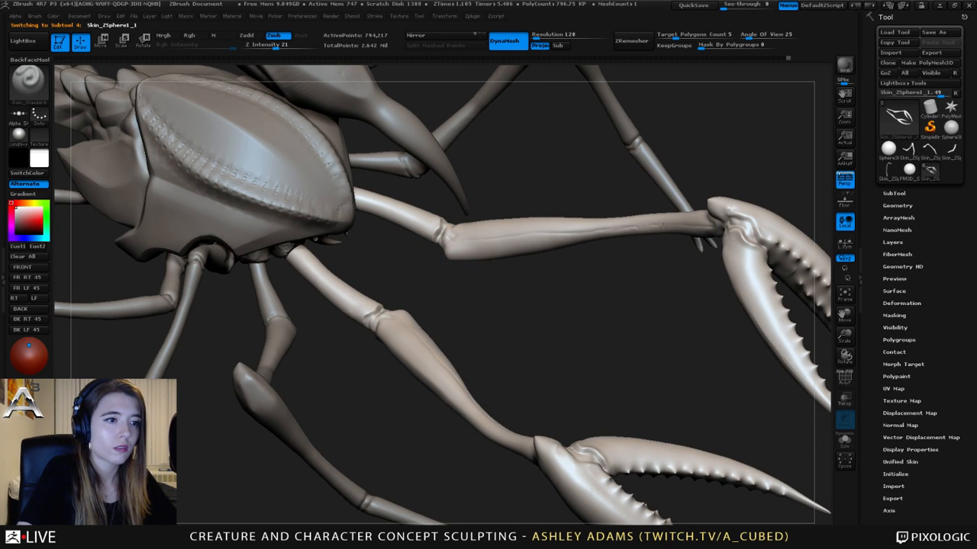
left_click_drag(512, 224, 455, 207)
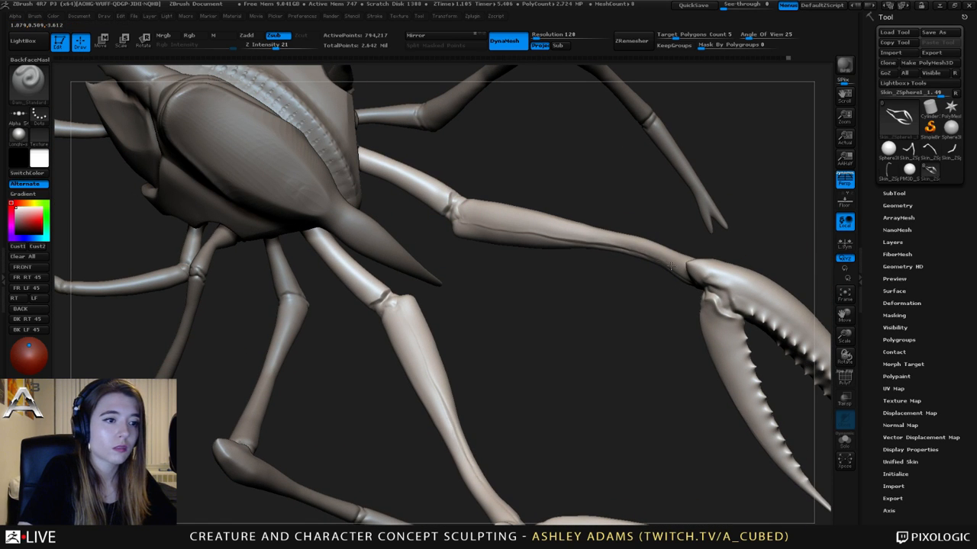
left_click_drag(647, 276, 397, 220)
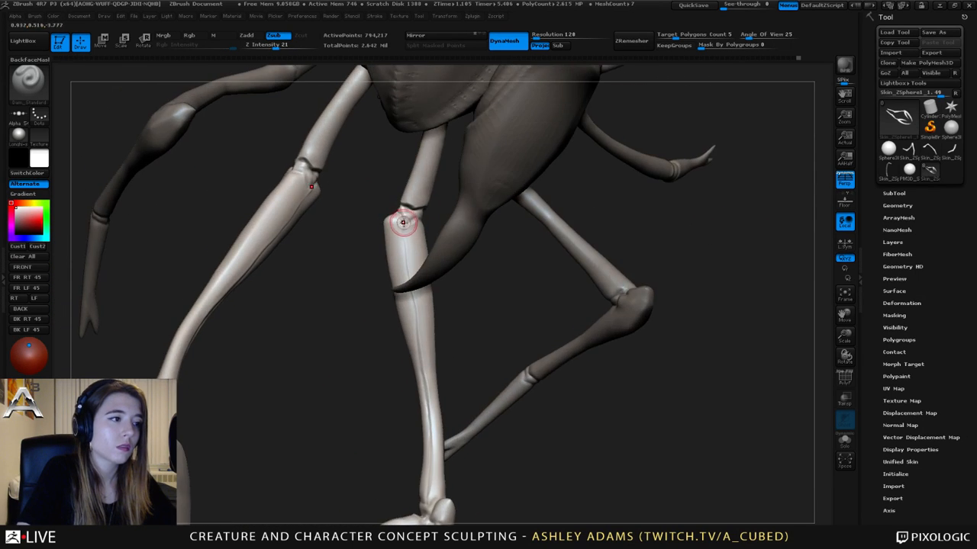
left_click_drag(404, 263, 410, 179)
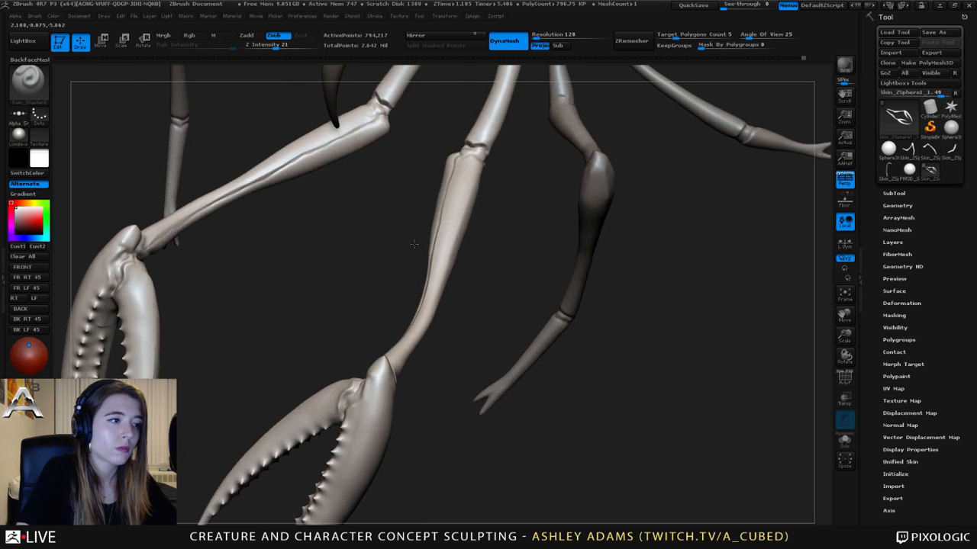
left_click_drag(431, 382, 328, 345)
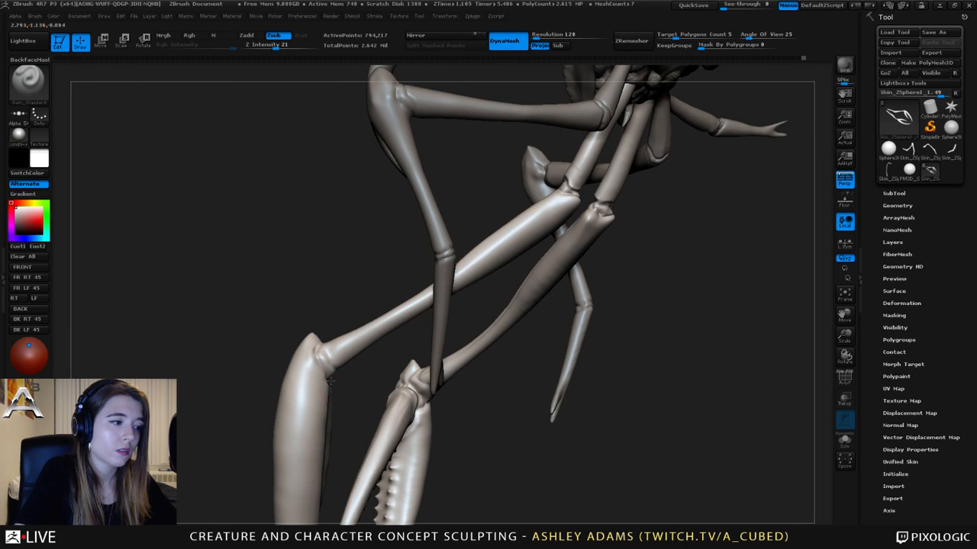
- Build up the wrist joint where the arm meets the claw base with the ClayBuildup brush and smooth it
left_click_drag(330, 379, 406, 266)
mouse_move(432, 305)
left_mouse_down()
mouse_move(422, 291)
mouse_move(437, 301)
mouse_move(439, 289)
left_mouse_up()
key("b")
key("c")
key("b")
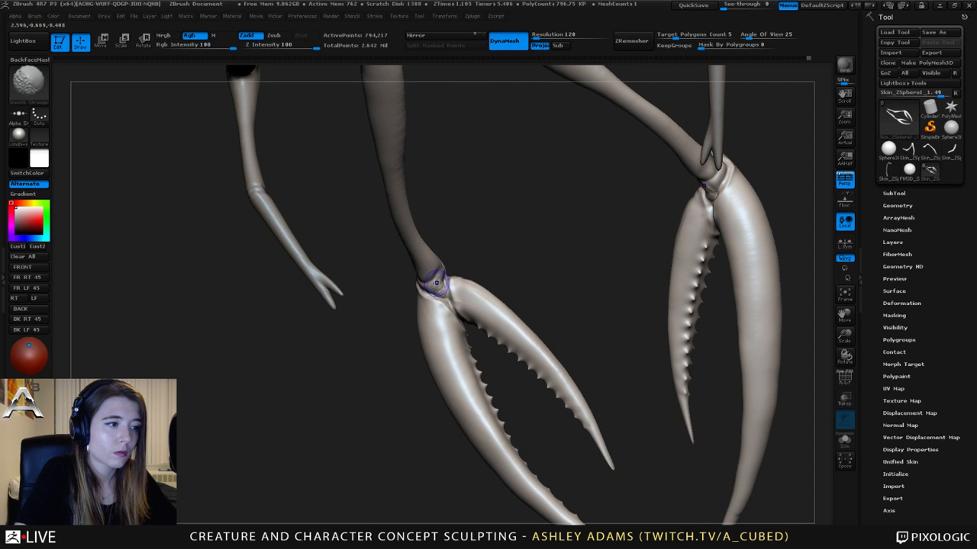
left_click_drag(440, 285, 414, 273)
- Define the wrist joint from several sides by alternating Dam Standard creases with ClayBuildup volume
key("b")
key("d")
key("s")
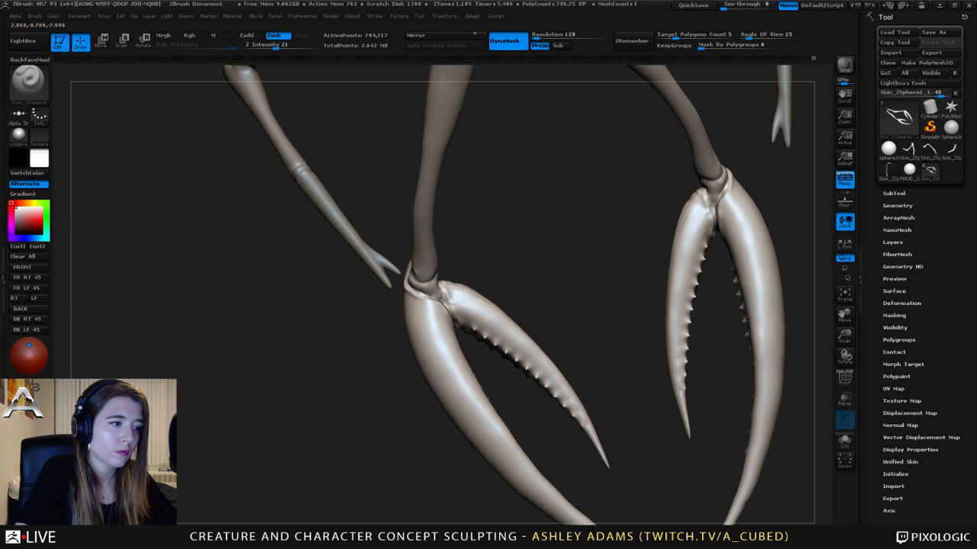
mouse_move(433, 276)
right_mouse_down()
mouse_move(458, 272)
mouse_move(431, 254)
right_mouse_up()
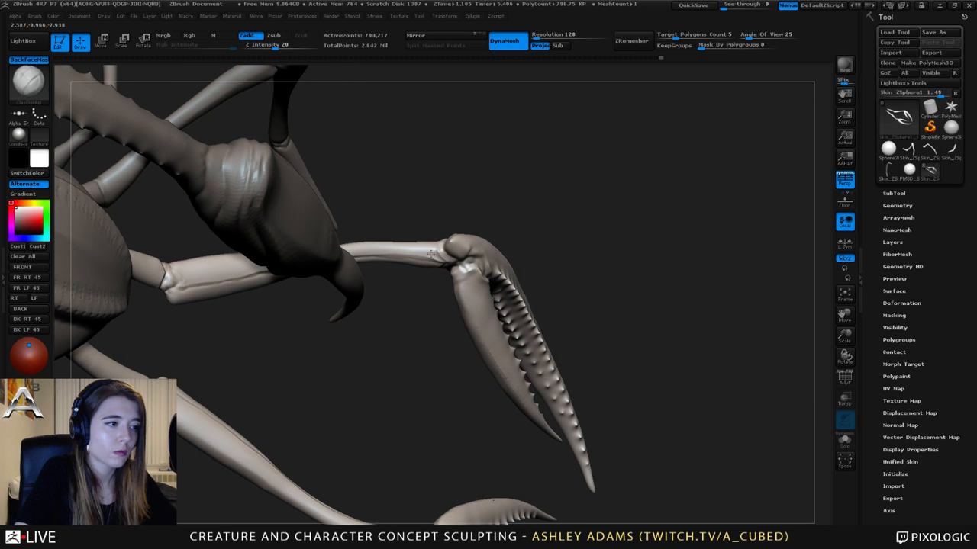
key("b")
key("d")
key("s")
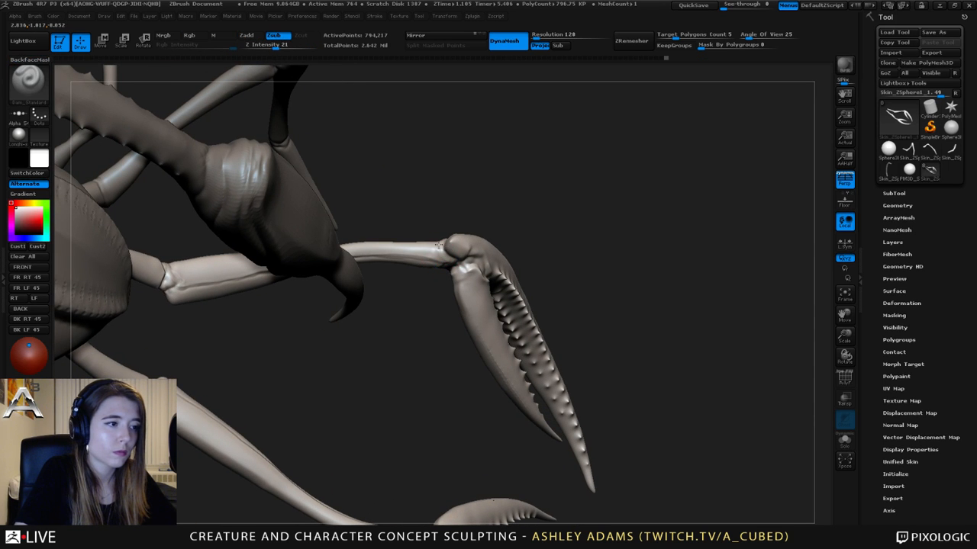
mouse_move(434, 243)
right_mouse_down()
mouse_move(450, 259)
mouse_move(439, 250)
right_mouse_up()
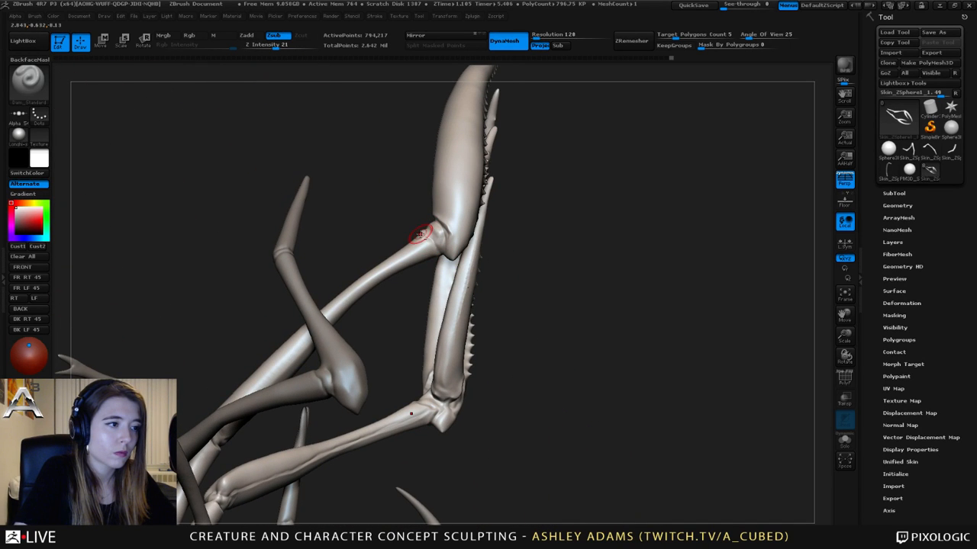
mouse_move(431, 244)
right_mouse_down()
mouse_move(419, 251)
mouse_move(450, 244)
mouse_move(425, 228)
mouse_move(437, 236)
mouse_move(451, 218)
mouse_move(423, 240)
right_mouse_up()
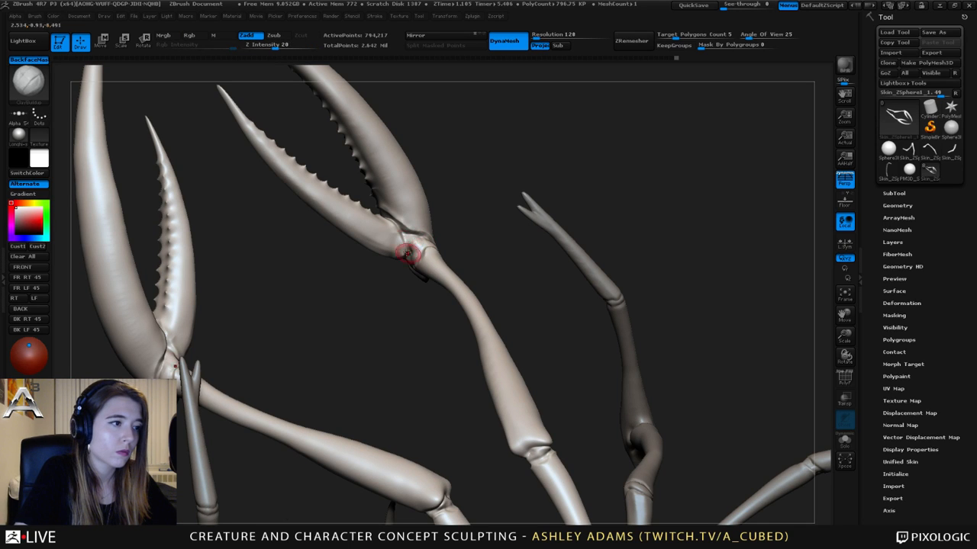
mouse_move(403, 249)
right_mouse_down()
mouse_move(405, 235)
mouse_move(356, 212)
mouse_move(395, 233)
mouse_move(398, 253)
right_mouse_up()
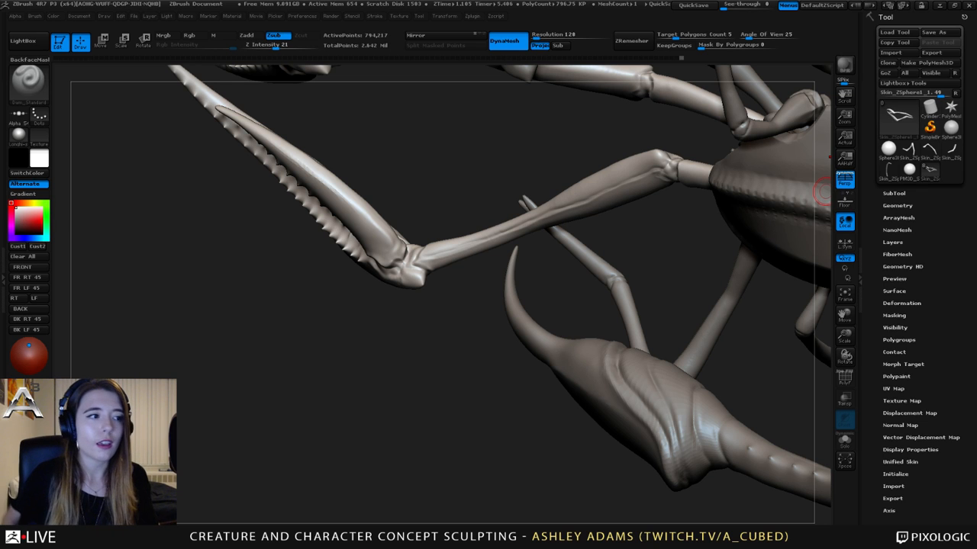
- Extend the arm's lengthwise crease to the wrist with Dam Standard and build up its edge with ClayBuildup
left_click_drag(567, 236, 481, 239)
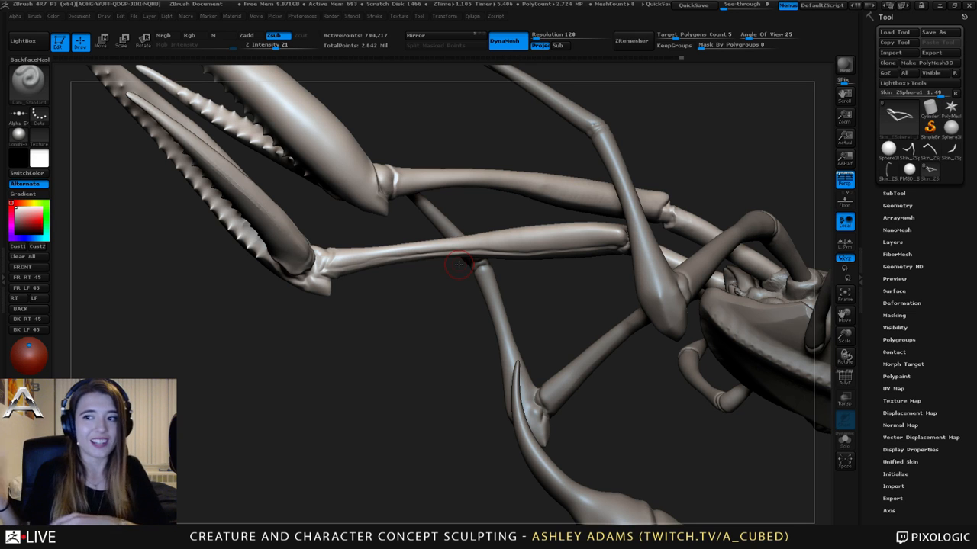
left_click_drag(394, 211, 316, 280)
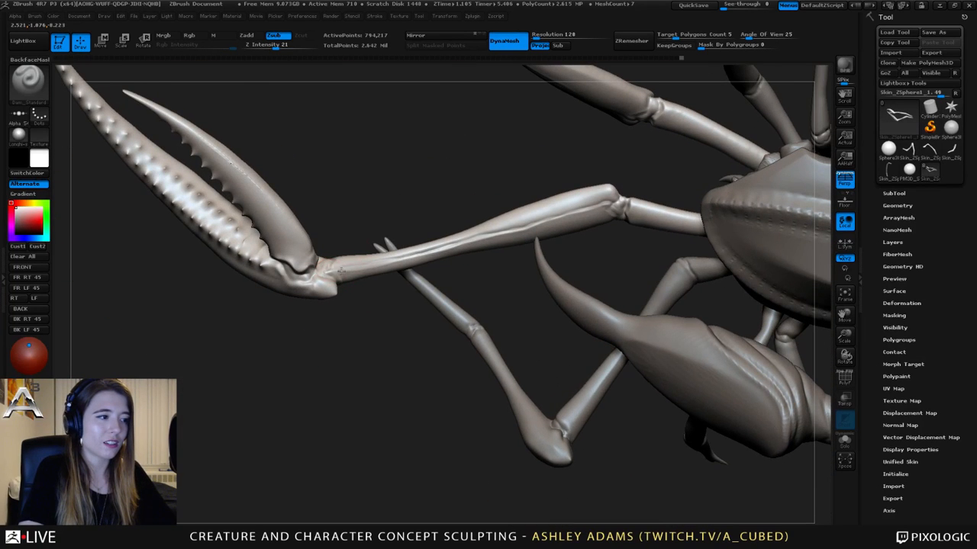
left_click_drag(397, 258, 349, 276)
key("b")
key("c")
key("b")
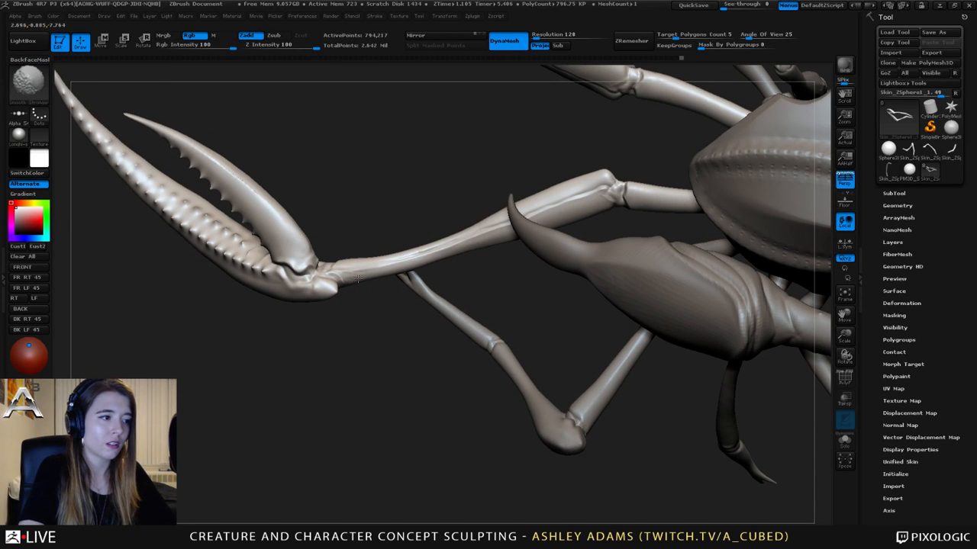
left_click_drag(377, 266, 399, 268)
- Build up the elbow end of the arm's crease with ClayBuildup, then return to the Dam Standard brush
key("b")
key("d")
key("s")
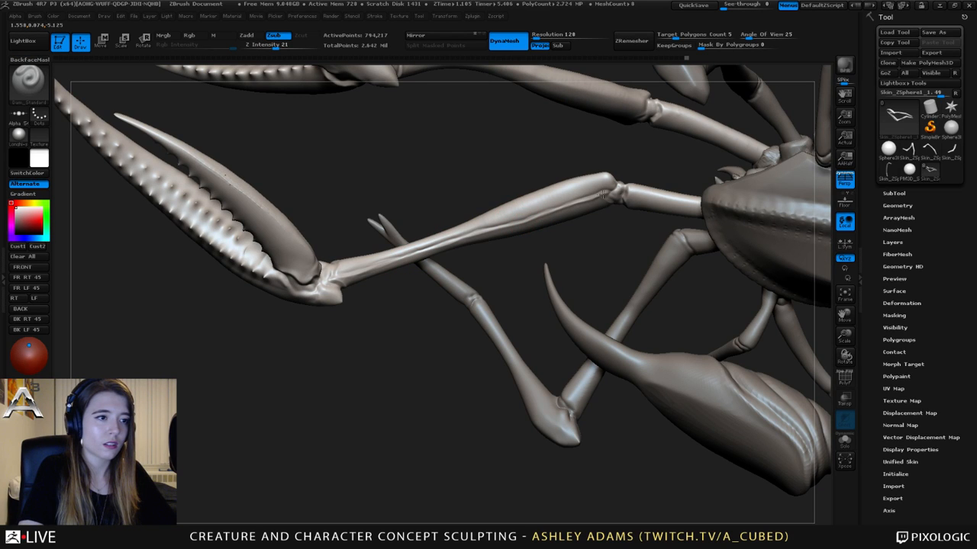
key("b")
key("c")
key("b")
mouse_move(588, 196)
left_mouse_down()
mouse_move(606, 201)
mouse_move(572, 207)
mouse_move(609, 192)
left_mouse_up()
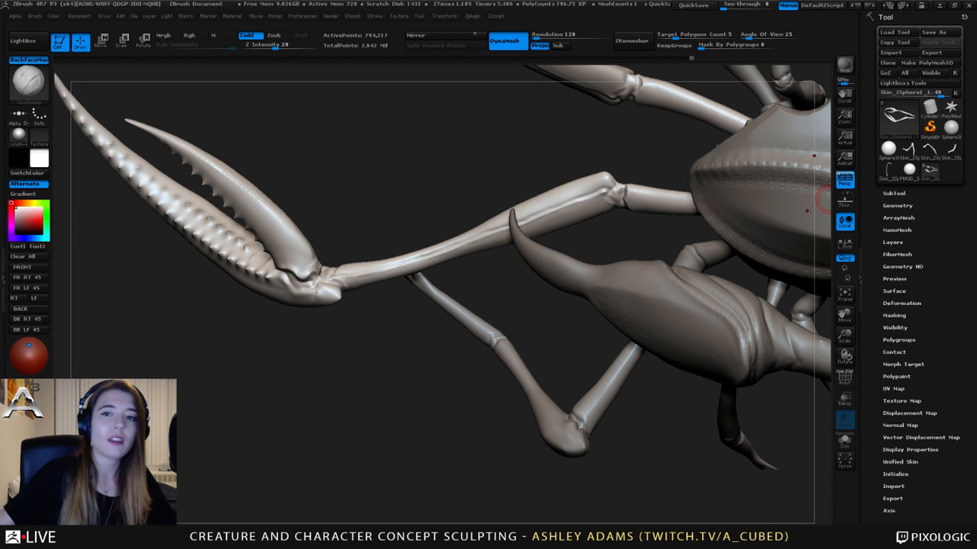
mouse_move(502, 285)
left_mouse_down()
mouse_move(534, 292)
mouse_move(496, 299)
mouse_move(545, 334)
left_mouse_up()
key("b")
key("d")
key("s")
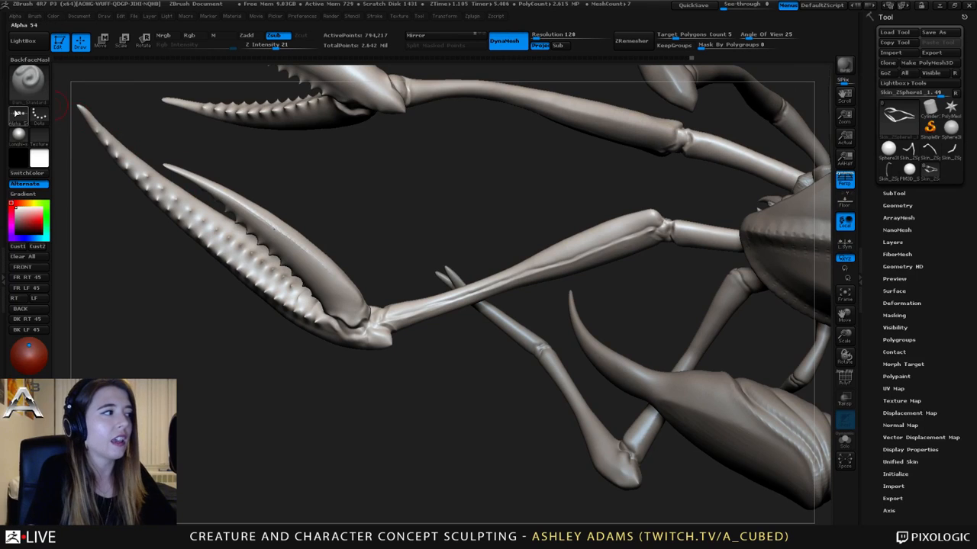
- Try the Dam Standard brush without an alpha and with Alpha 13
left_click(18, 114)
left_click(104, 137)
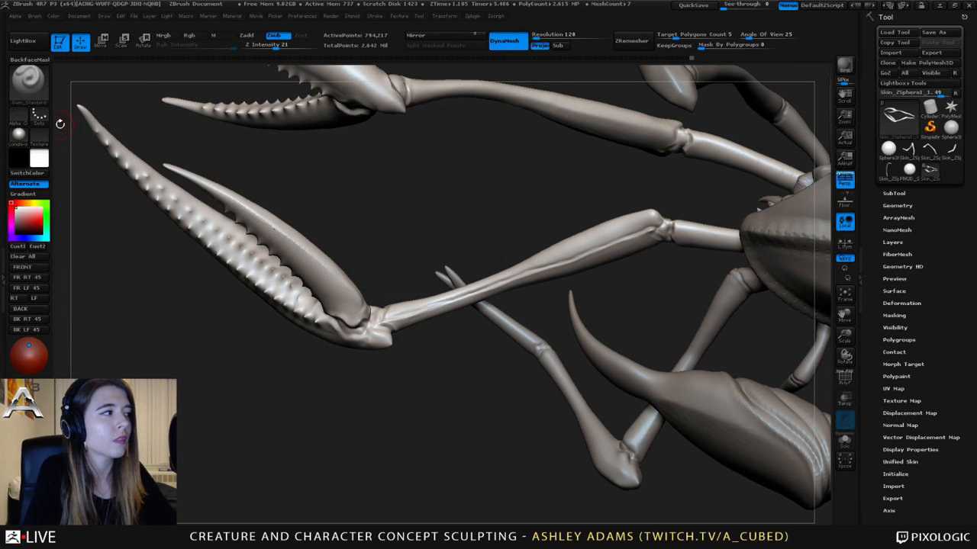
left_click(18, 114)
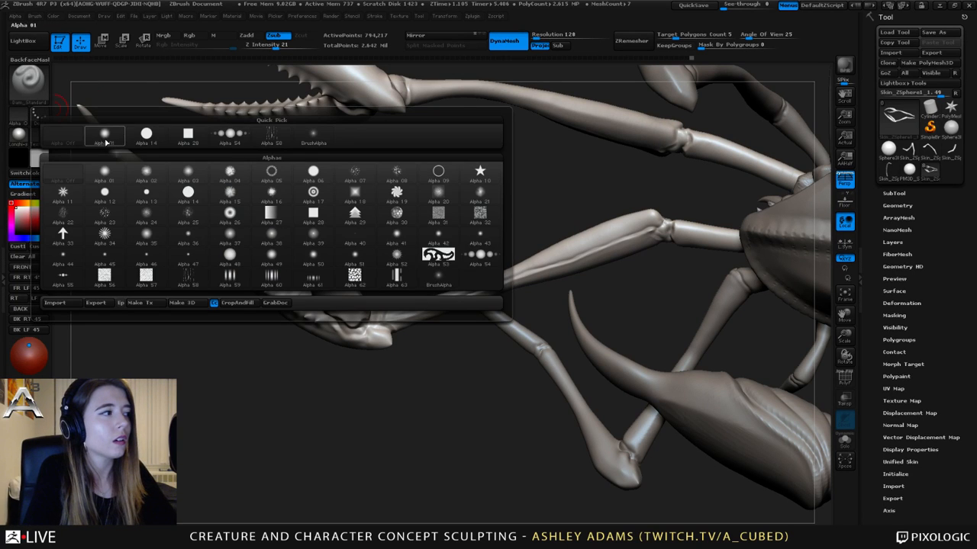
left_click(145, 192)
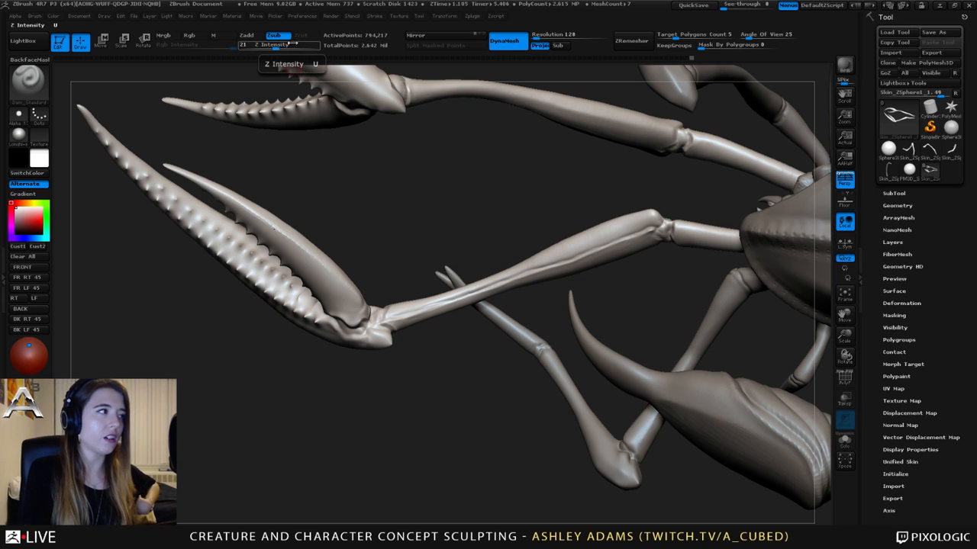
left_click(376, 16)
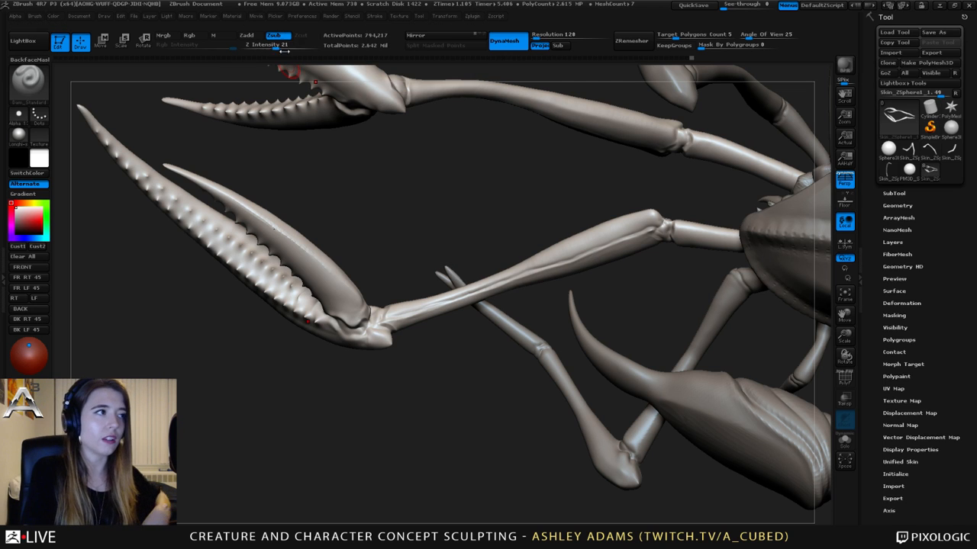
mouse_move(499, 202)
left_mouse_down()
mouse_move(691, 238)
mouse_move(647, 236)
left_mouse_up()
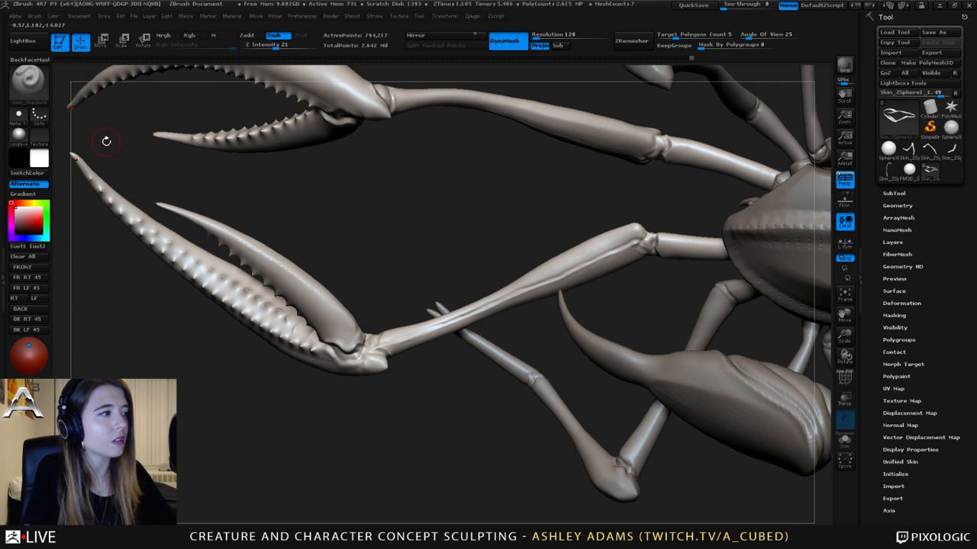
- Try Alpha 01 and Alpha 47 on the Dam Standard brush near the elbow, undoing the test stroke
left_click(19, 116)
left_click(104, 138)
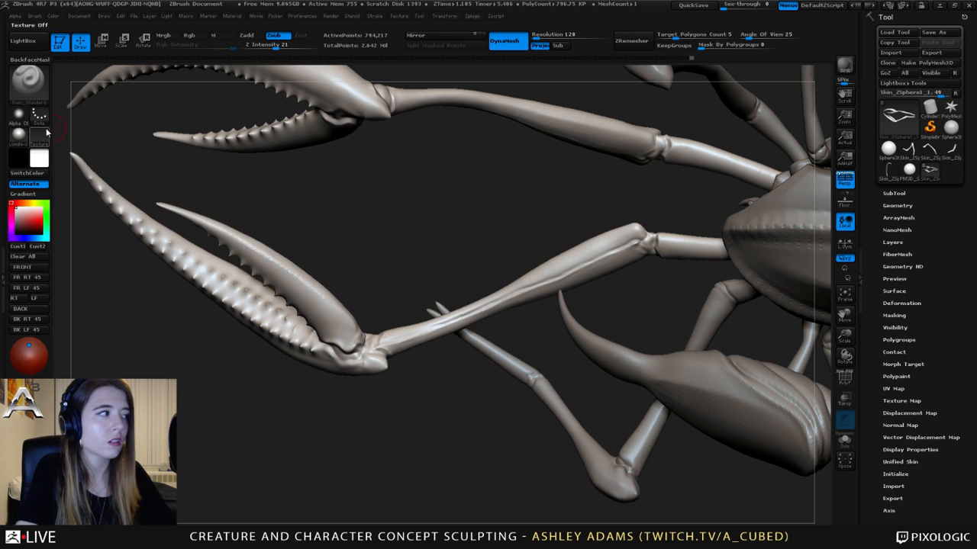
left_click(19, 116)
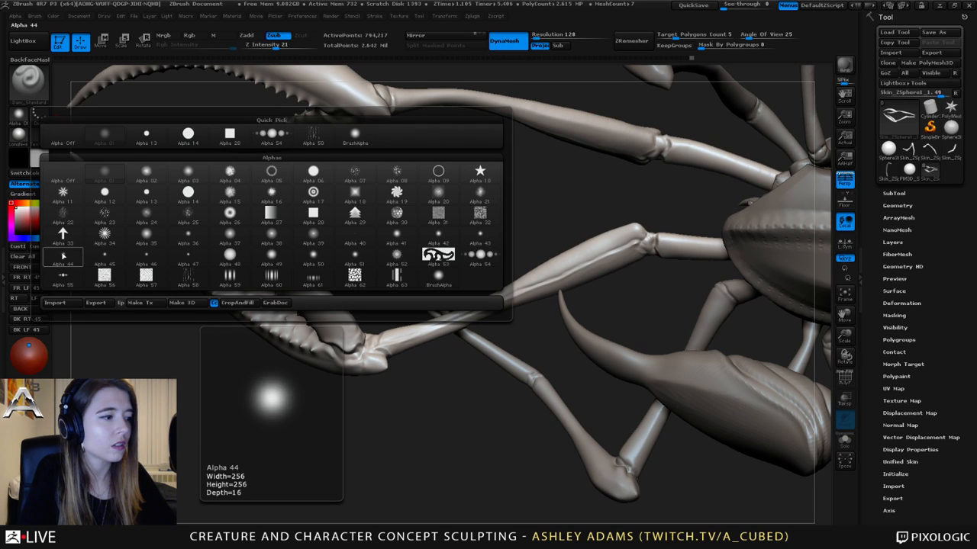
left_click(171, 258)
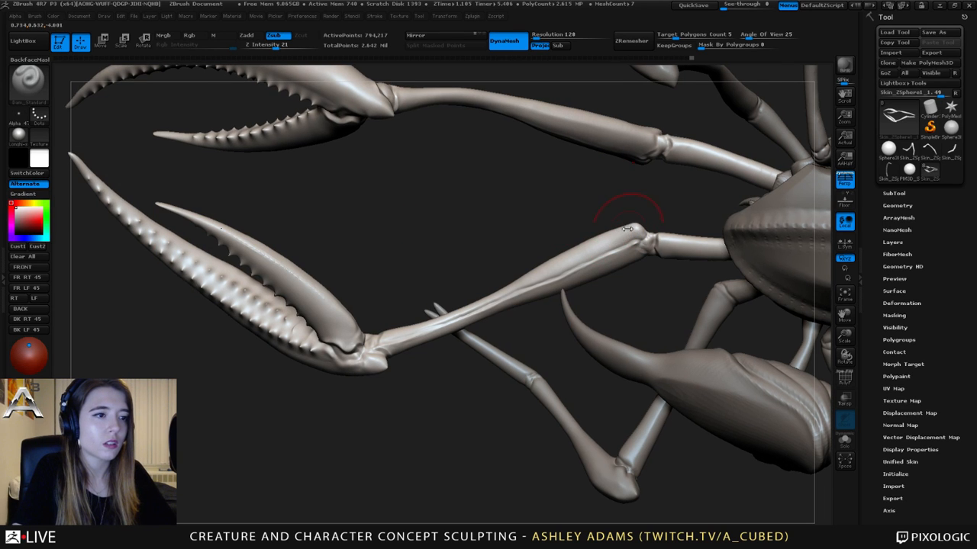
key("ctrl+z")
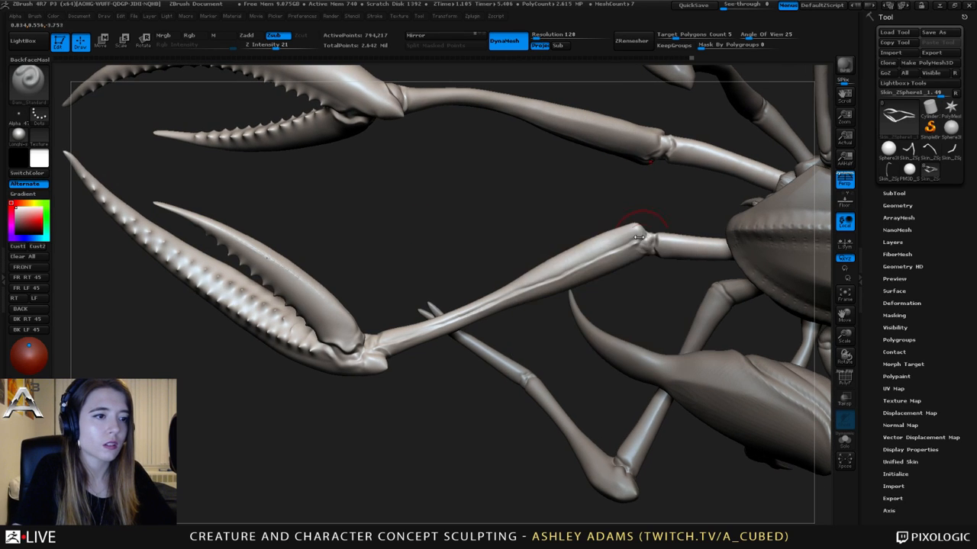
left_click_drag(647, 237, 366, 242)
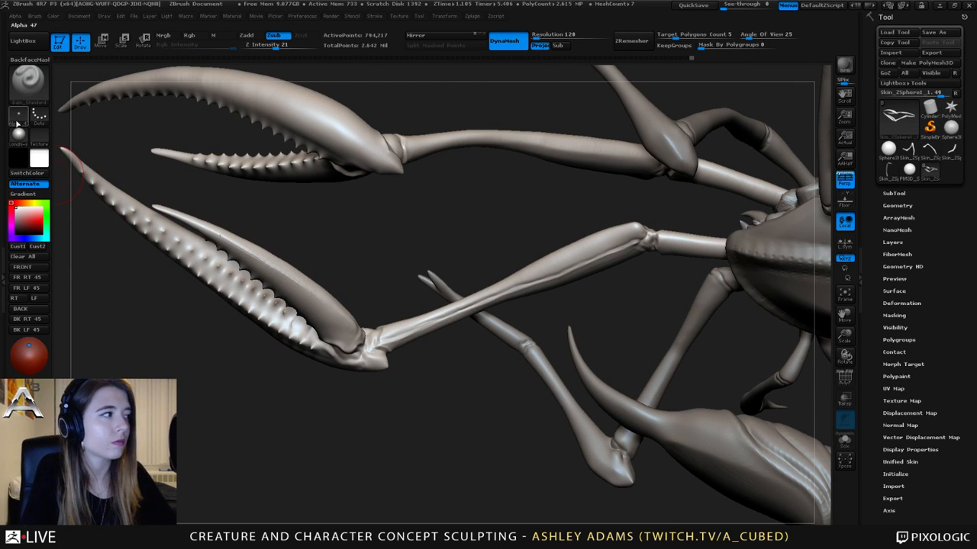
- Set the Dam Standard brush to Alpha 39, carve a crease on the arm beside the elbow, and smooth it
left_click(18, 134)
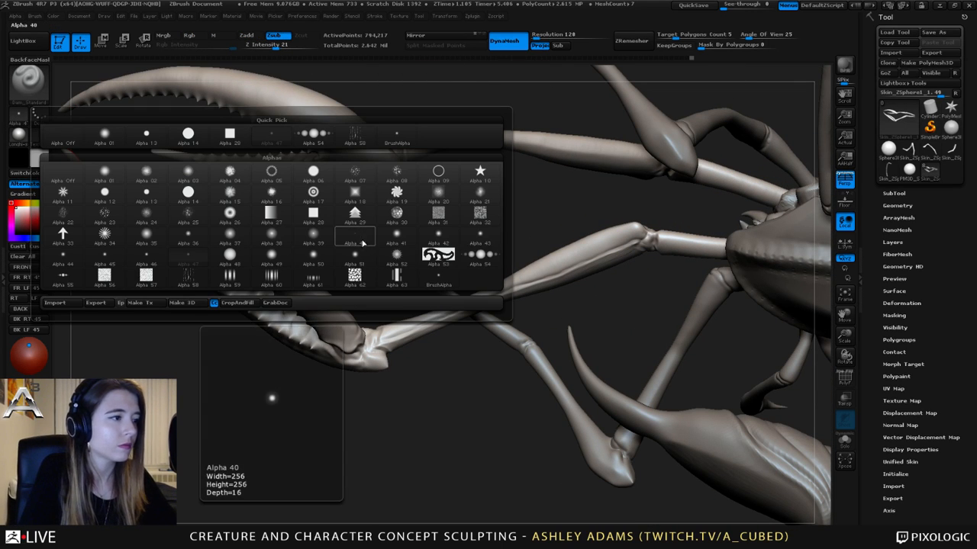
left_click(314, 240)
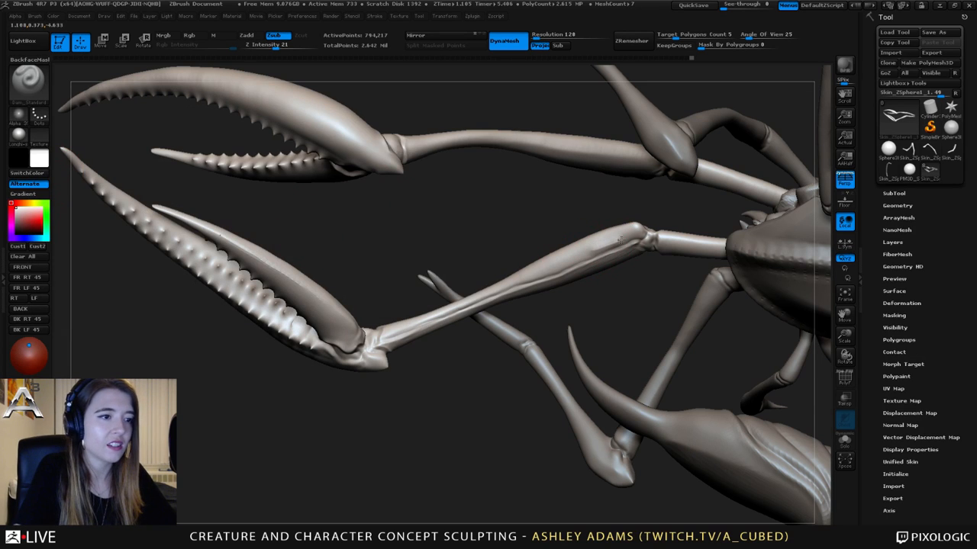
left_click_drag(623, 225, 674, 233)
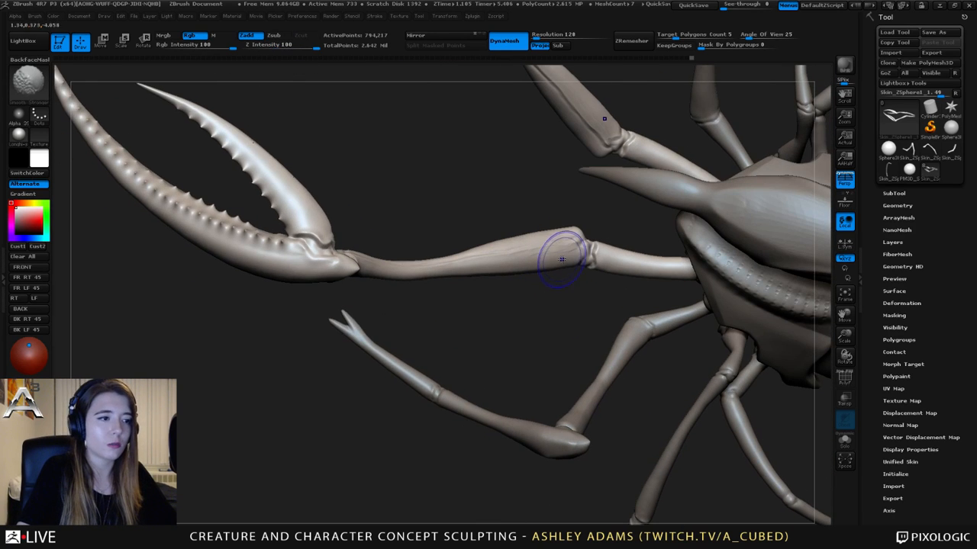
mouse_move(550, 301)
left_mouse_down()
mouse_move(602, 245)
mouse_move(549, 290)
left_mouse_up()
- Refine the crease on the pincer arm beside the elbow with the Dam Standard and ClayBuildup brushes, then smooth it
key("b")
key("d")
key("s")
key("space")
key("b")
key("c")
key("b")
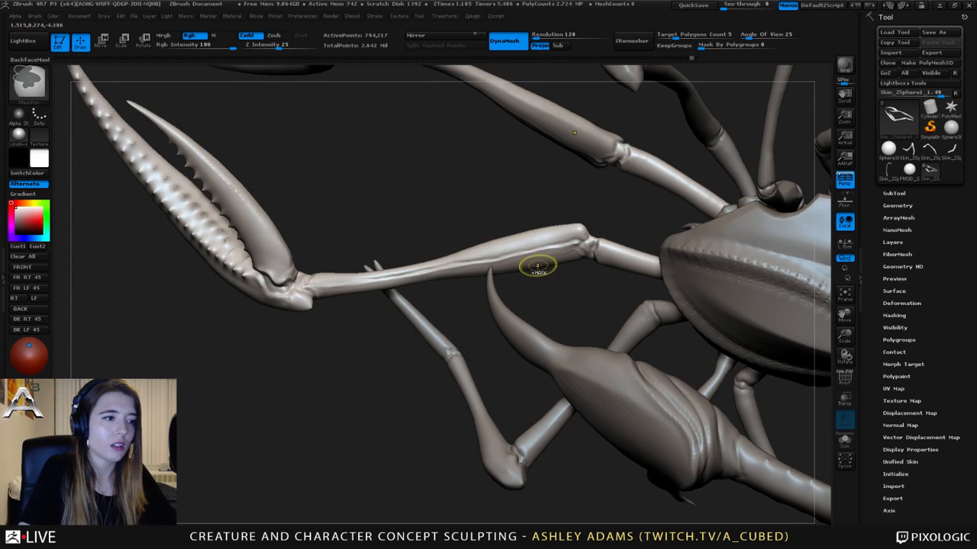
key("b")
key("s")
key("t")
key("shift")
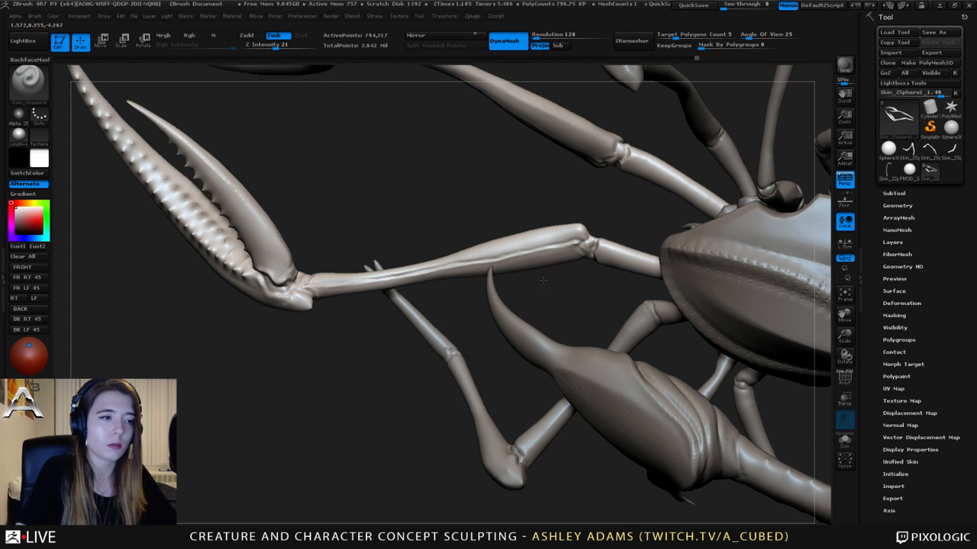
- Select the front walking legs' subtool and carve a crease from the knee along the segment below it
left_click_drag(543, 281, 461, 257)
left_click(504, 229, "alt")
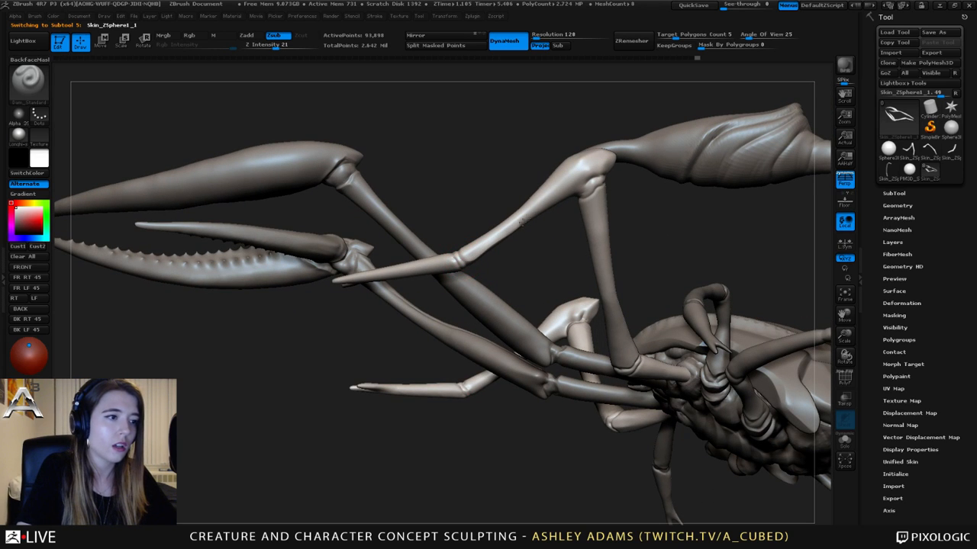
left_click(592, 162, "alt")
mouse_move(593, 162)
left_mouse_down()
mouse_move(599, 171)
mouse_move(595, 163)
left_mouse_up()
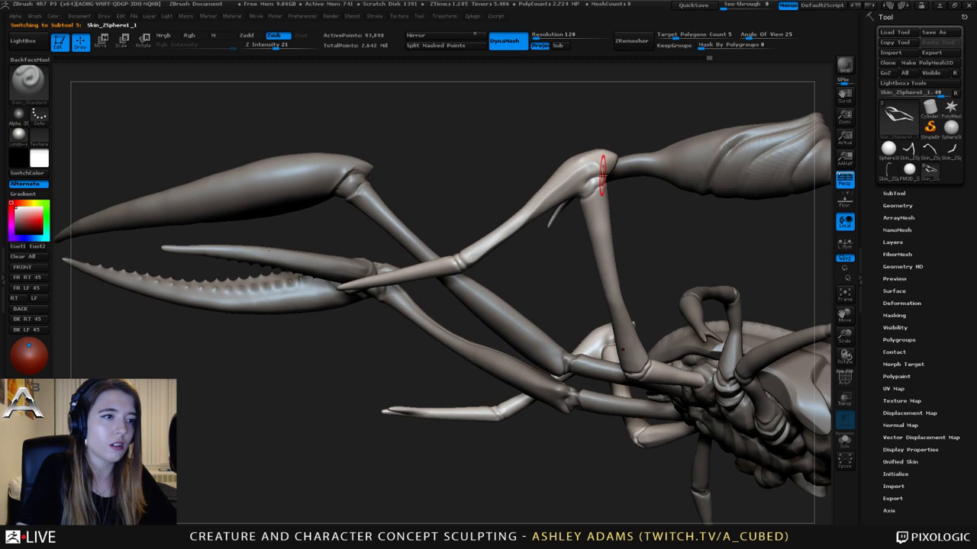
right_click(596, 166)
left_click(603, 174, "alt")
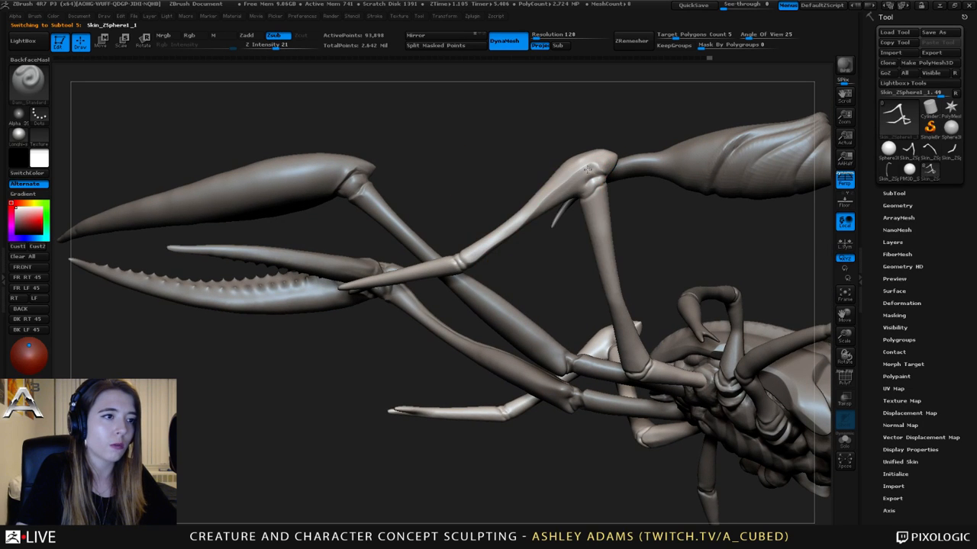
left_click_drag(569, 180, 487, 249)
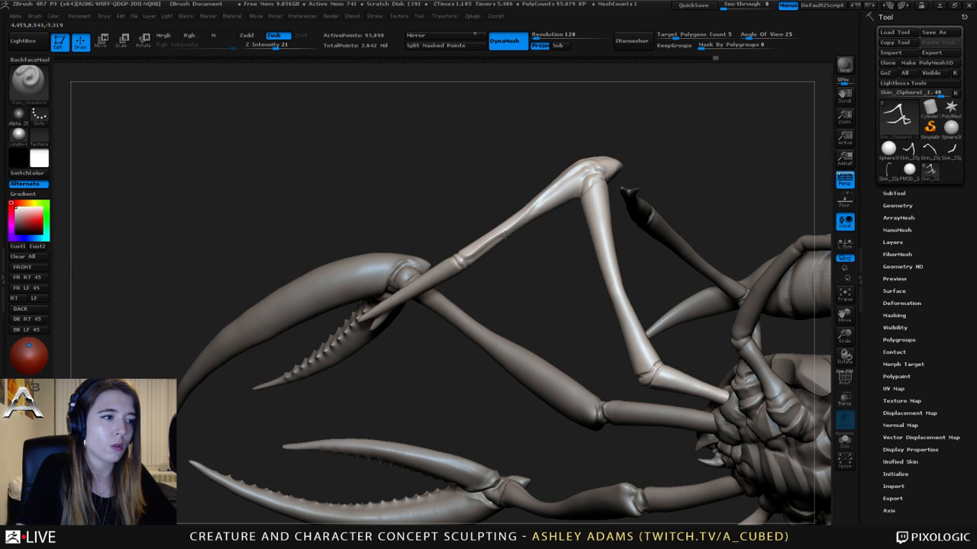
- Carve creases around the underside of the front walking leg's knee with the Dam Standard brush
mouse_move(584, 171)
left_mouse_down()
mouse_move(571, 192)
mouse_move(580, 227)
mouse_move(571, 160)
mouse_move(546, 175)
mouse_move(707, 111)
mouse_move(714, 141)
mouse_move(707, 130)
mouse_move(708, 142)
mouse_move(695, 137)
mouse_move(679, 113)
left_mouse_up()
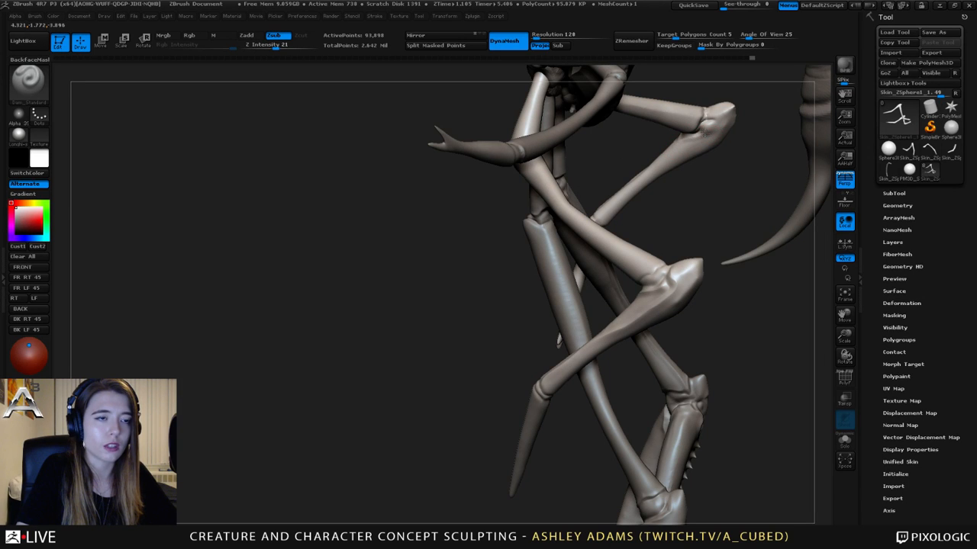
mouse_move(716, 116)
left_mouse_down()
mouse_move(713, 84)
mouse_move(650, 163)
mouse_move(654, 177)
mouse_move(614, 164)
mouse_move(603, 199)
mouse_move(589, 197)
mouse_move(611, 195)
mouse_move(606, 230)
mouse_move(627, 195)
left_mouse_up()
key("b")
key("d")
key("s")
mouse_move(620, 182)
right_mouse_down()
mouse_move(638, 191)
mouse_move(615, 167)
right_mouse_up()
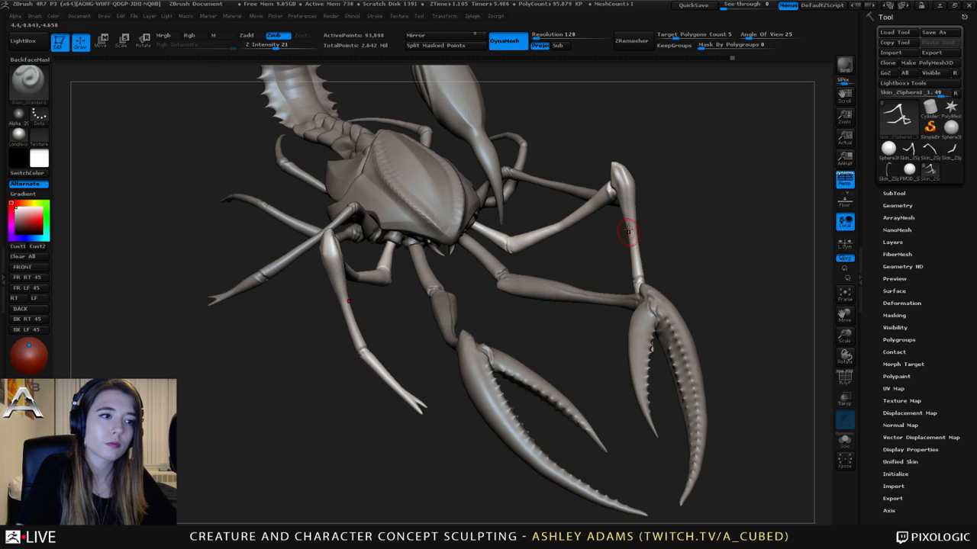
- Carve crease lines along the front walking leg's segments on either side of the knee
right_click_drag(627, 205, 625, 271)
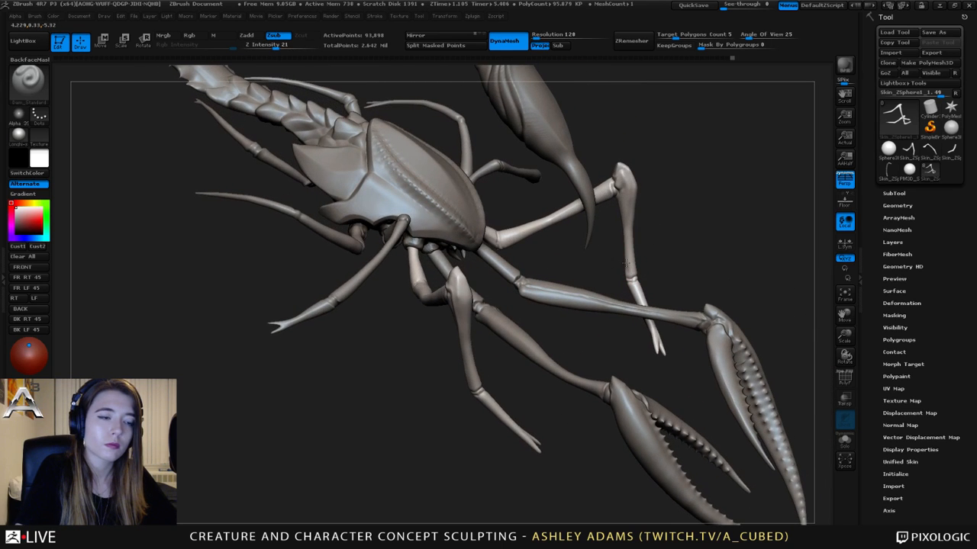
right_click_drag(632, 211, 631, 190)
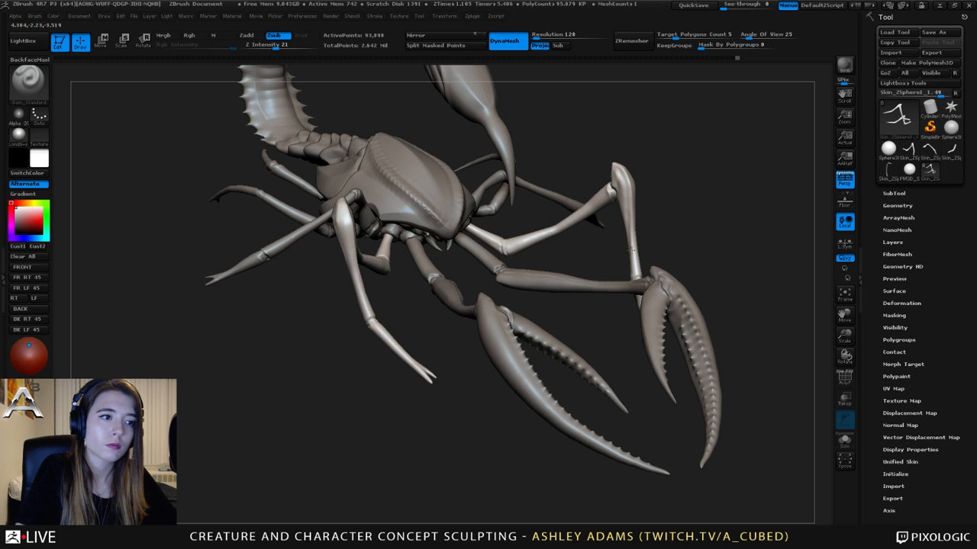
right_click_drag(630, 236, 589, 232)
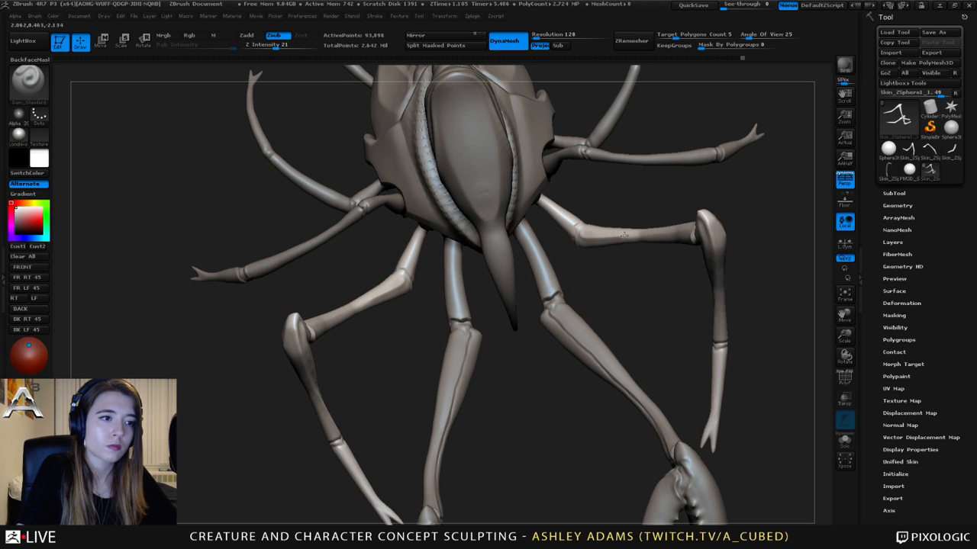
right_click_drag(686, 229, 600, 233)
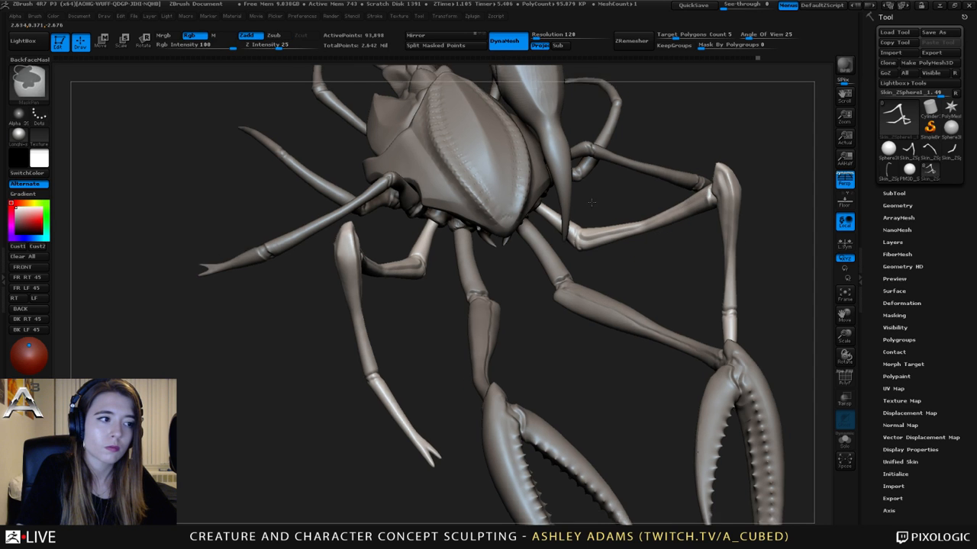
key("f")
right_click_drag(714, 191, 510, 267)
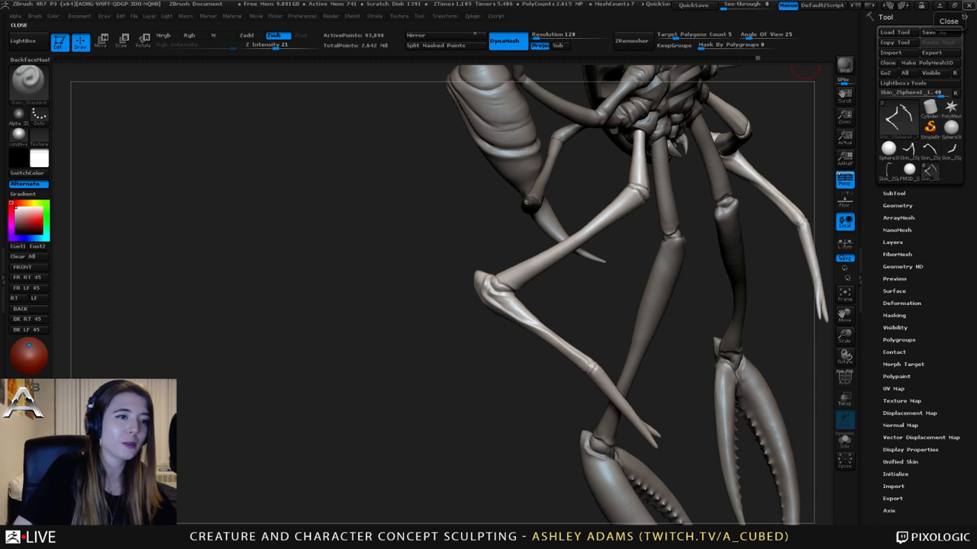
- Carve and smooth creases on the front walking leg's short base segment and the joint nearest the body
mouse_move(687, 191)
left_mouse_down()
mouse_move(580, 252)
mouse_move(492, 281)
mouse_move(502, 282)
mouse_move(448, 264)
mouse_move(588, 262)
mouse_move(588, 284)
mouse_move(602, 261)
mouse_move(588, 259)
left_mouse_up()
right_click(501, 282)
right_click(532, 261)
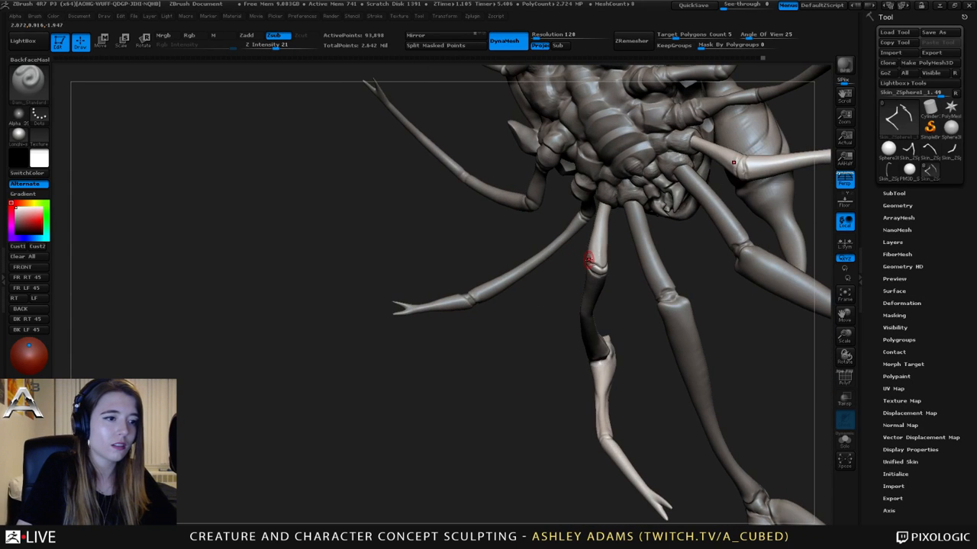
key("shift")
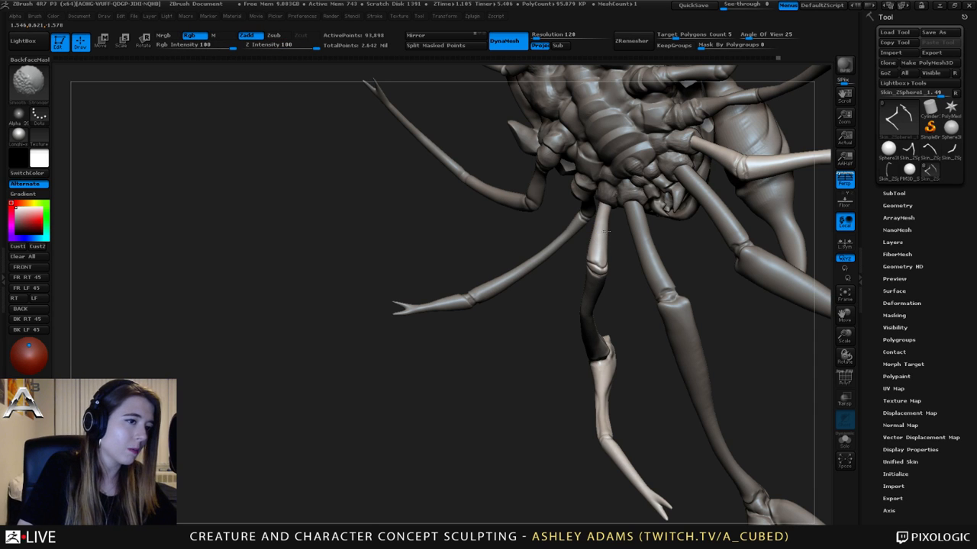
left_click_drag(601, 241, 604, 263)
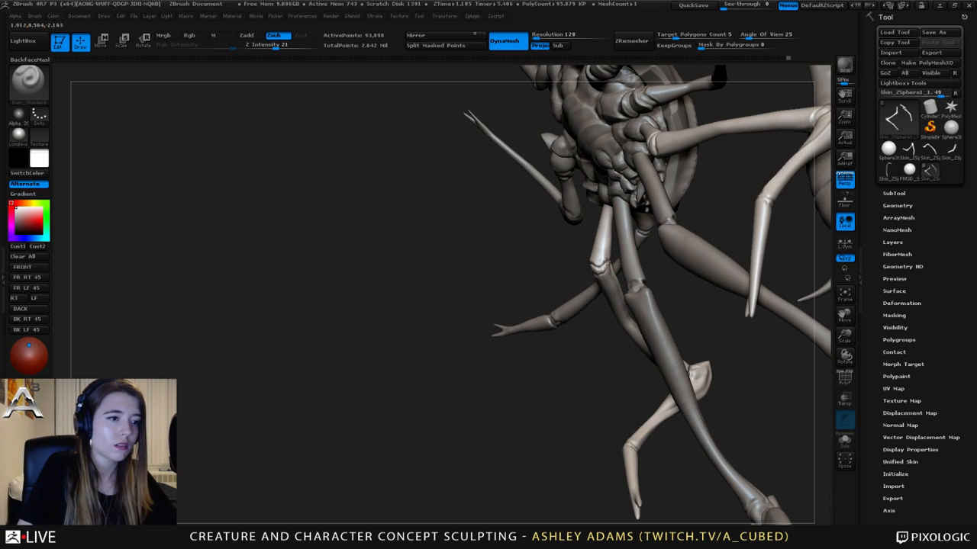
left_click_drag(610, 204, 613, 206)
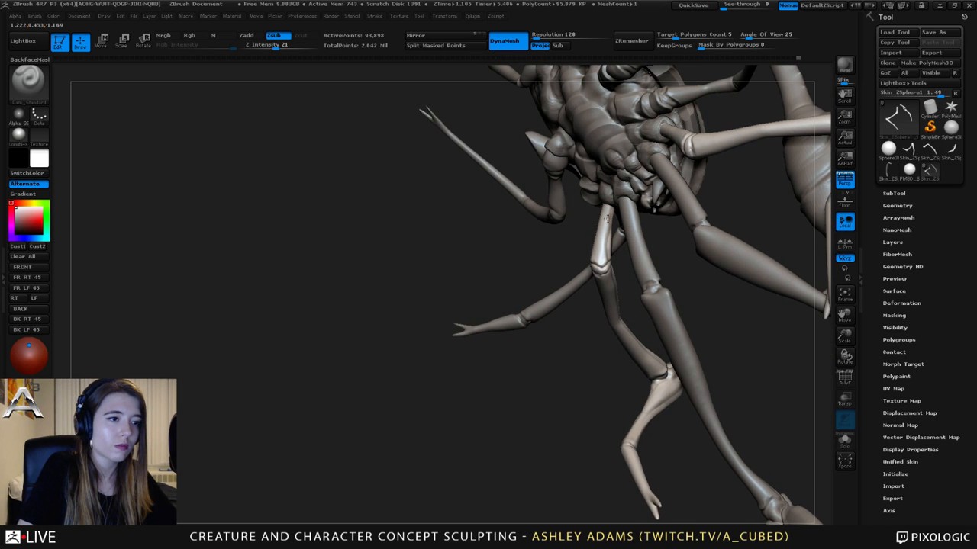
mouse_move(599, 264)
left_mouse_down()
mouse_move(554, 258)
mouse_move(601, 236)
mouse_move(593, 257)
left_mouse_up()
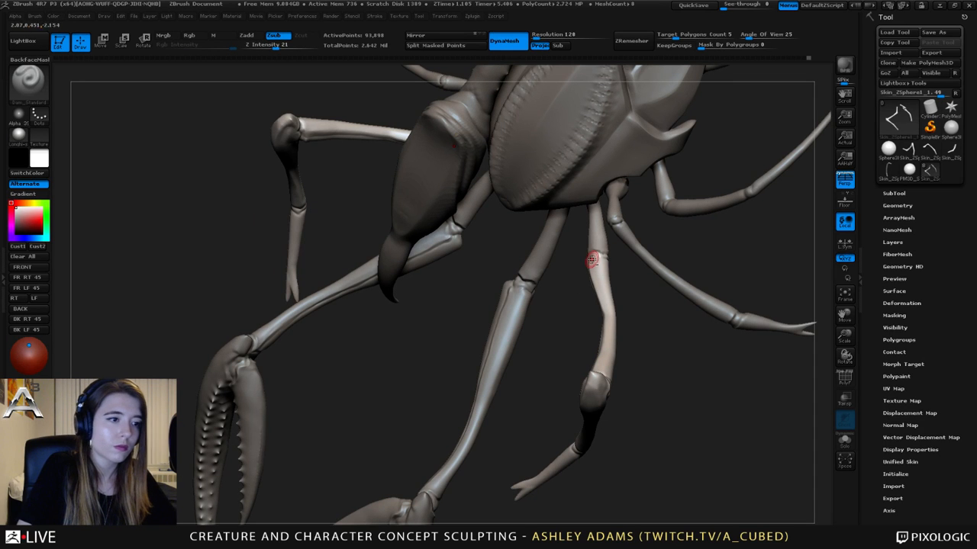
mouse_move(602, 261)
right_mouse_down()
mouse_move(628, 246)
mouse_move(617, 283)
mouse_move(593, 251)
mouse_move(596, 242)
mouse_move(632, 284)
mouse_move(457, 225)
mouse_move(603, 231)
mouse_move(569, 259)
mouse_move(572, 273)
mouse_move(627, 316)
mouse_move(603, 262)
right_mouse_up()
- Switch to the pincer arms' subtool and carve a diagonal crease across the arm's base segment down to its joint
left_click(604, 261, "alt")
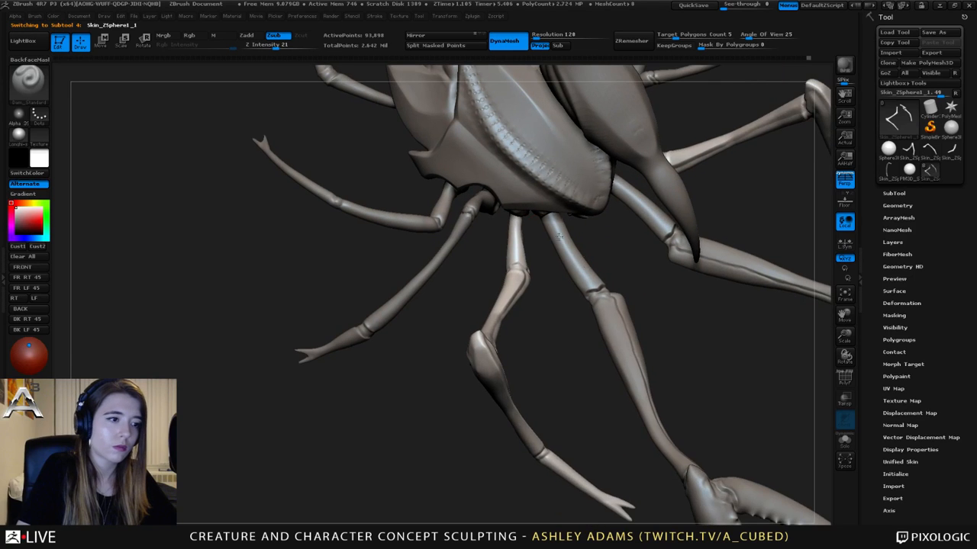
right_click_drag(555, 232, 546, 221)
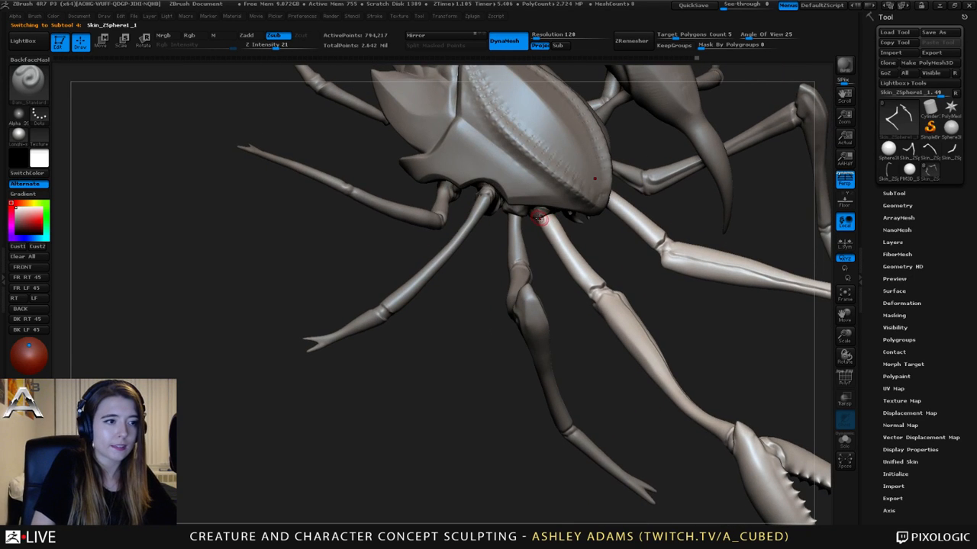
right_click_drag(588, 267, 561, 226)
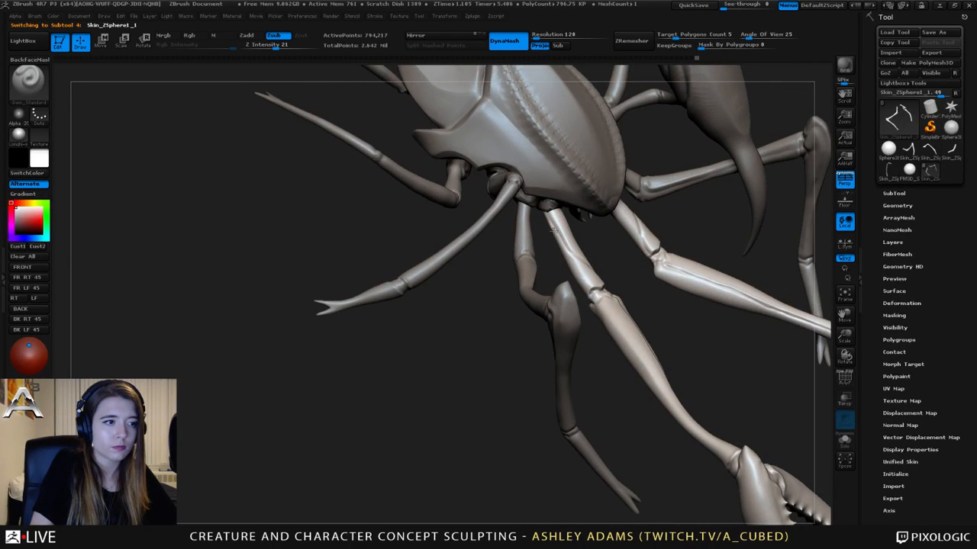
right_click_drag(575, 258, 601, 280)
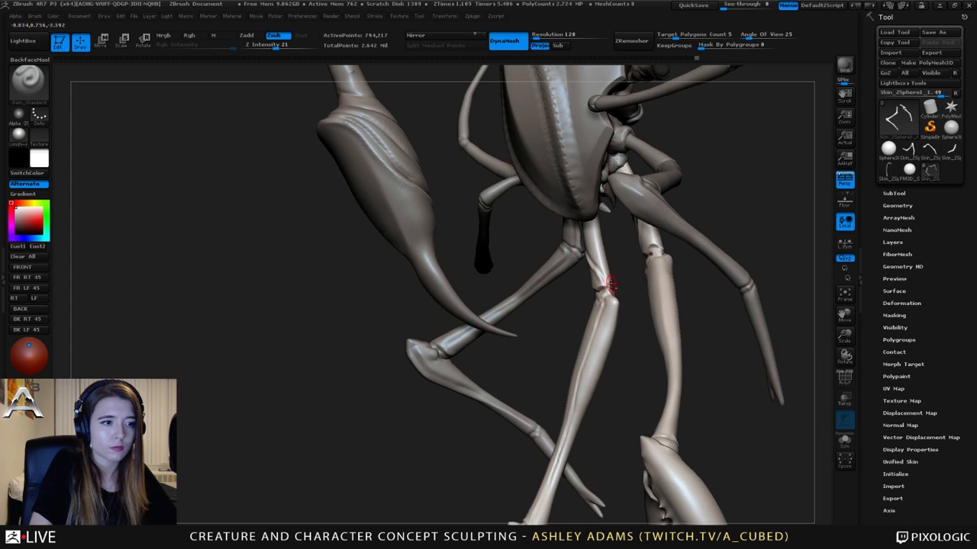
right_click_drag(608, 226, 607, 228)
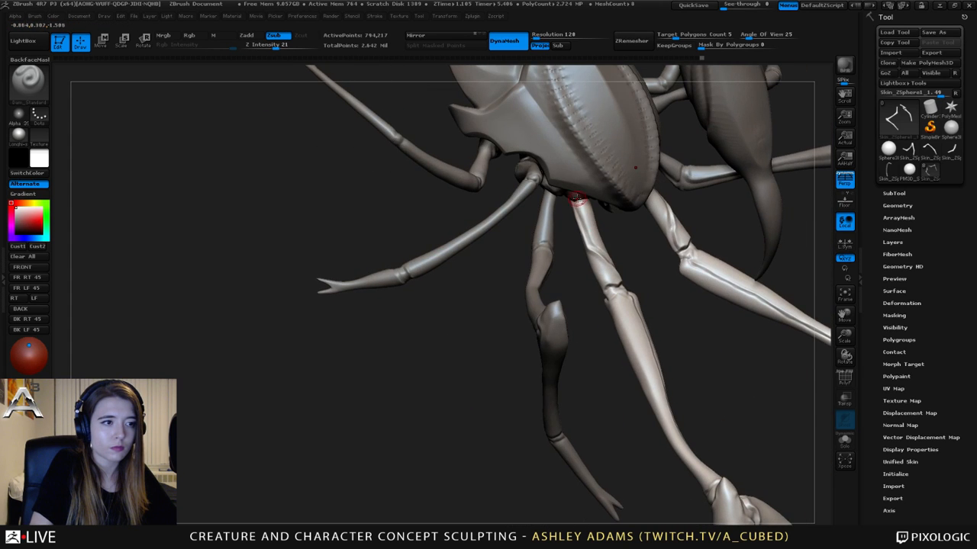
mouse_move(602, 283)
right_mouse_down()
mouse_move(554, 261)
mouse_move(546, 320)
mouse_move(559, 252)
right_mouse_up()
- Build up the form beside the diagonal crease on the arm's base segment with ClayBuildup and smooth it
key("b")
key("c")
key("b")
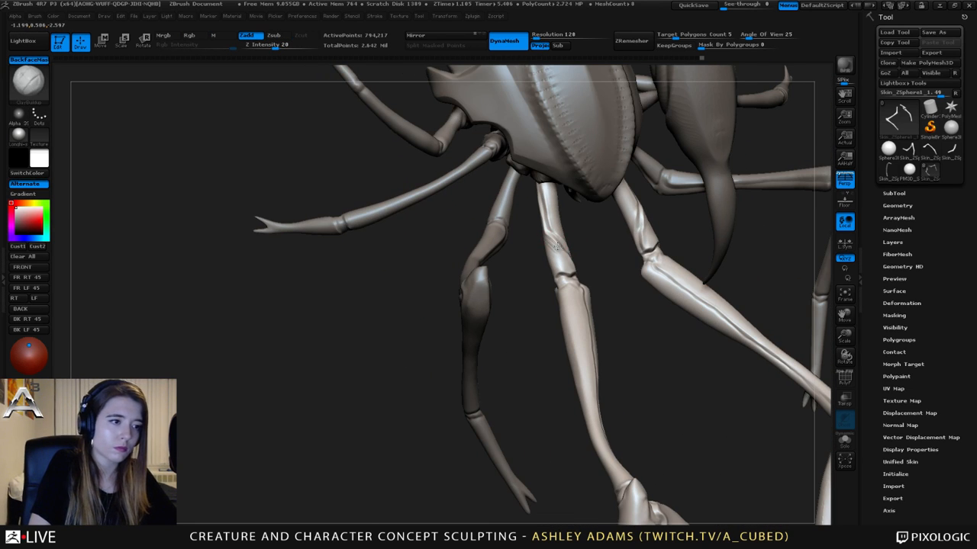
left_click_drag(542, 240, 551, 245, "shift")
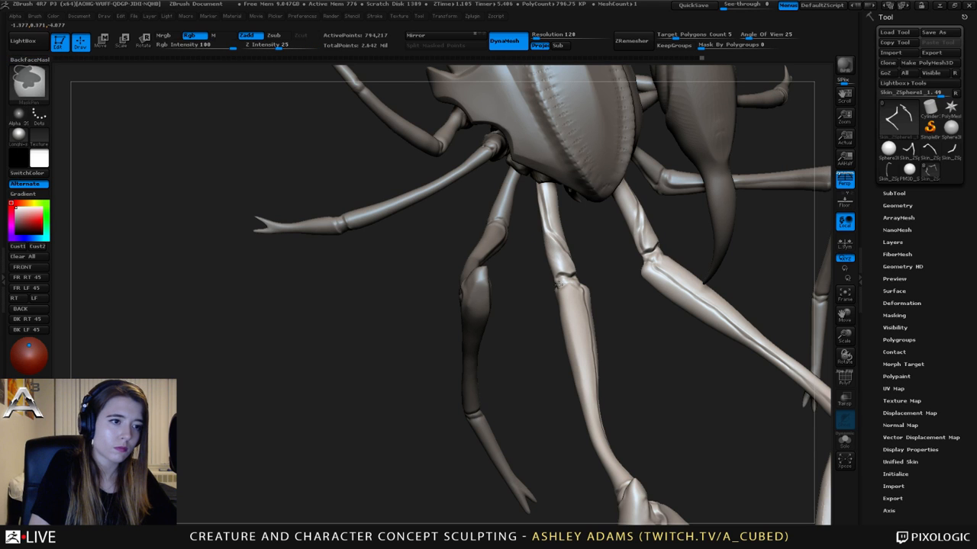
mouse_move(551, 246)
right_mouse_down("ctrl")
mouse_move(626, 310)
mouse_move(608, 292)
right_mouse_up("ctrl")
left_click_drag(615, 293, 566, 259)
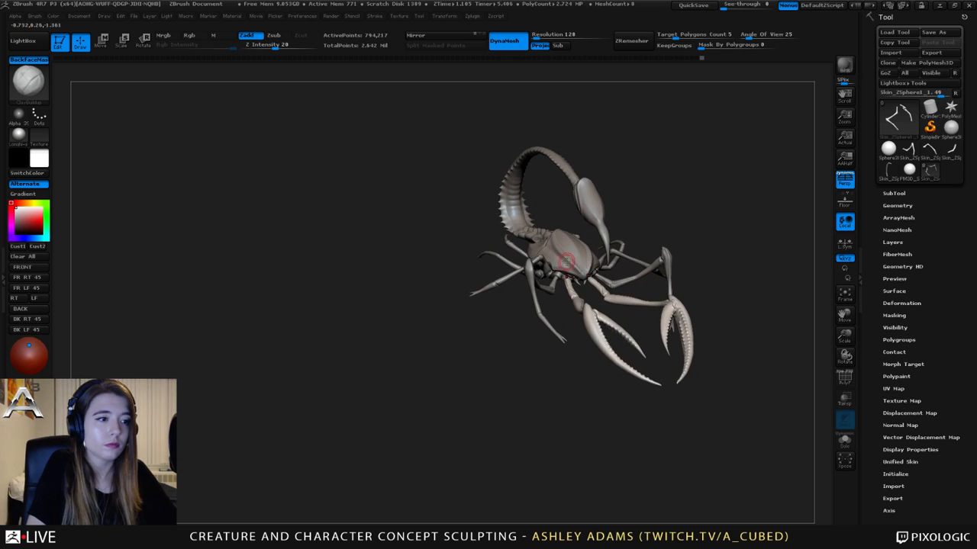
- Select the body subtool and deepen the seams between the carapace plates with the Dam Standard brush
scroll(580, 267, "up", 5)
key("space")
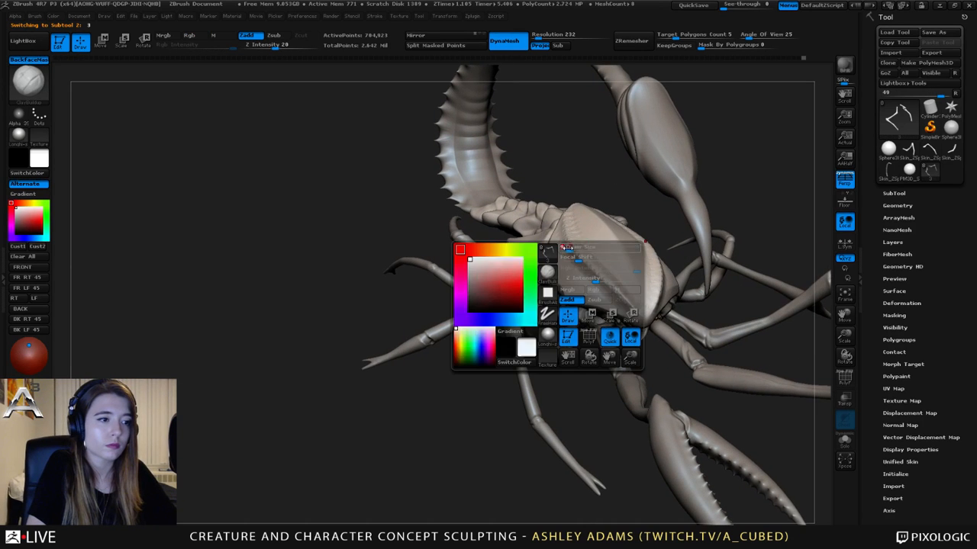
left_click(502, 218, "alt")
left_click_drag(501, 218, 591, 254)
left_click_drag(636, 293, 556, 211)
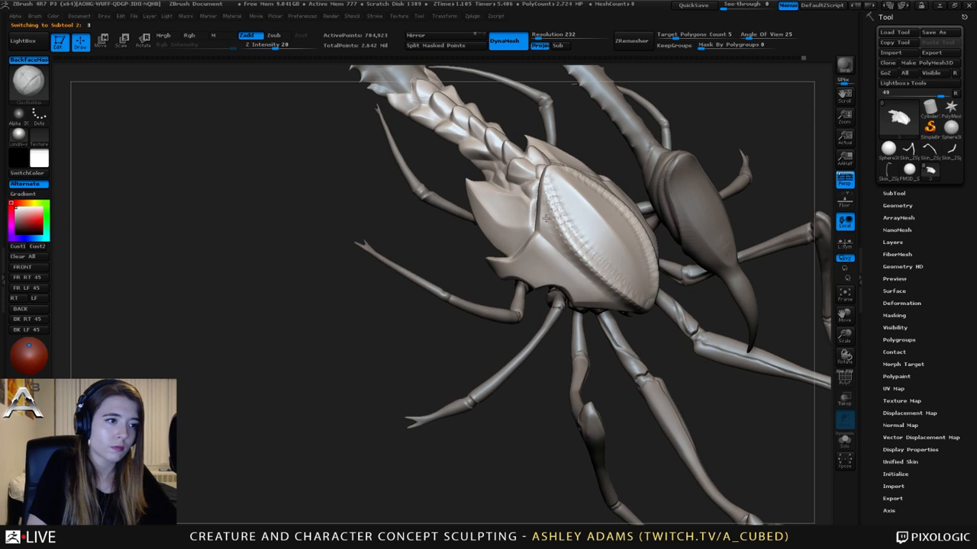
key("b")
key("d")
key("s")
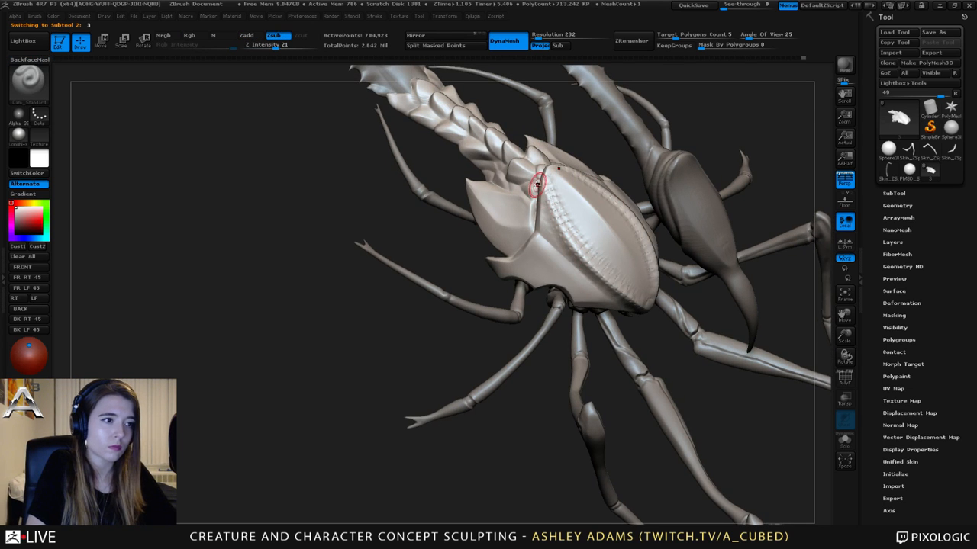
left_click_drag(562, 244, 558, 239)
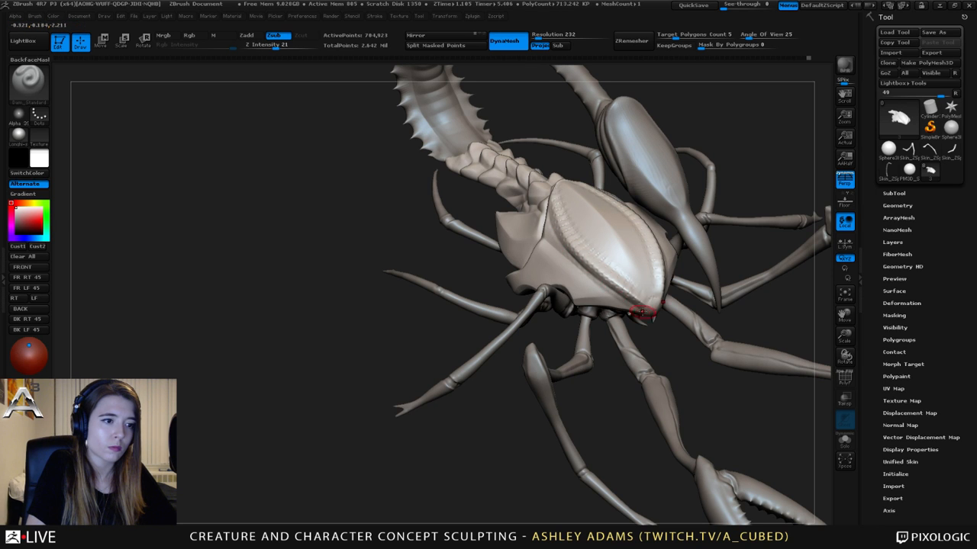
mouse_move(616, 283)
left_mouse_down()
mouse_move(588, 262)
mouse_move(569, 201)
mouse_move(582, 234)
mouse_move(573, 266)
mouse_move(603, 252)
mouse_move(607, 222)
mouse_move(580, 190)
left_mouse_up()
- Load the Slash2 brush from the Slash folder of the LightBox brush library
key("space")
key("space")
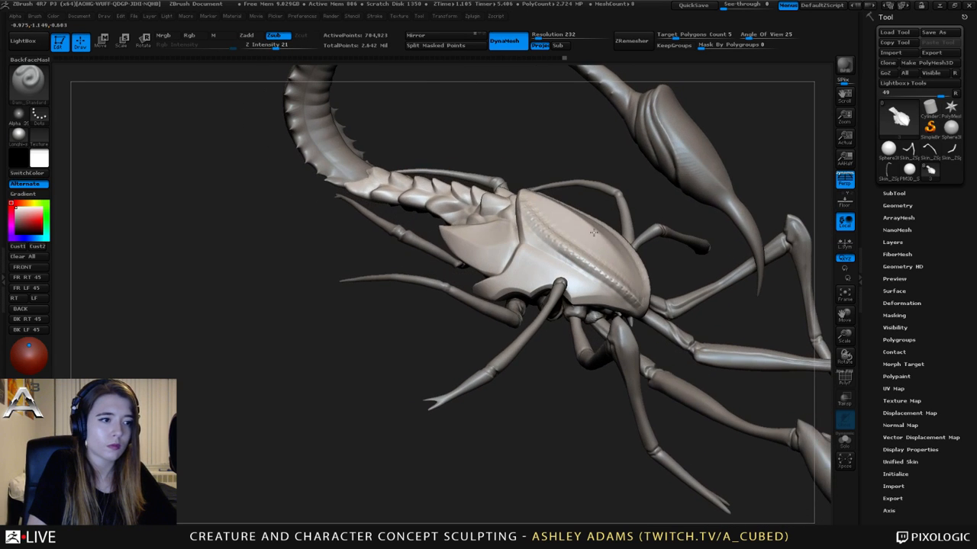
left_click(23, 41)
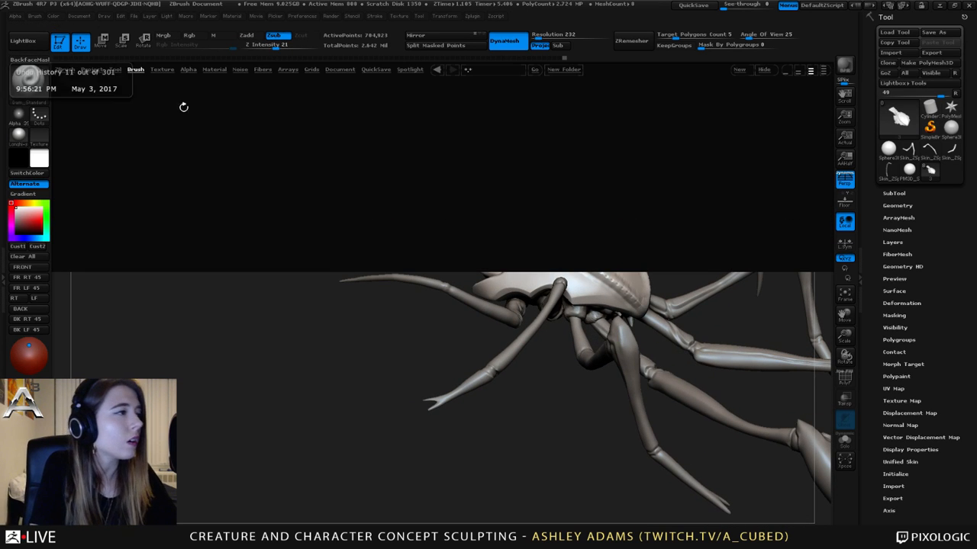
left_click(135, 69)
left_click(85, 103)
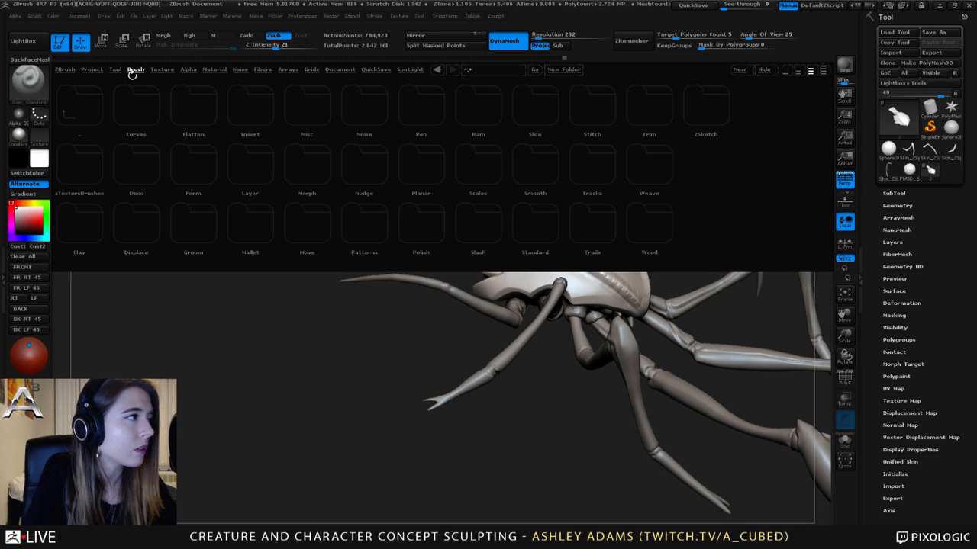
left_click(478, 225)
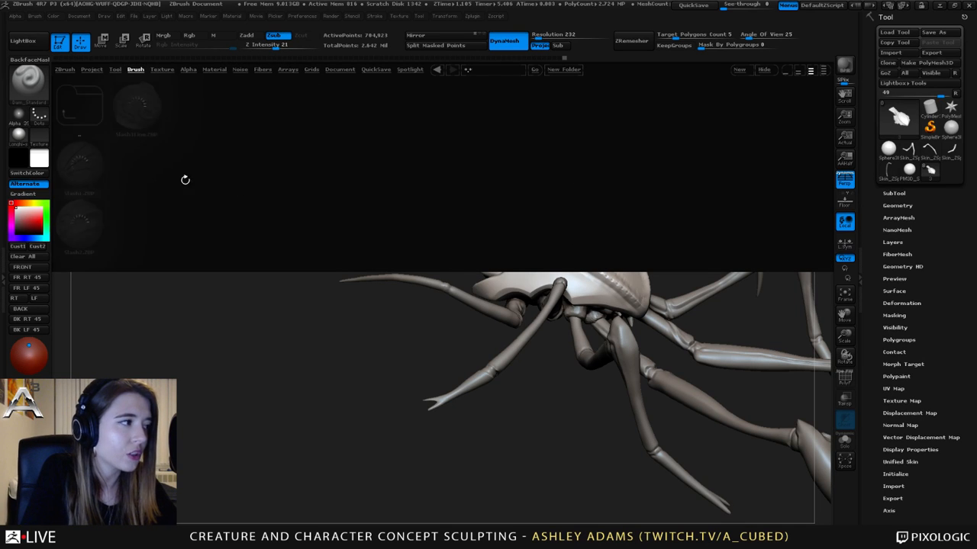
double_click(86, 228)
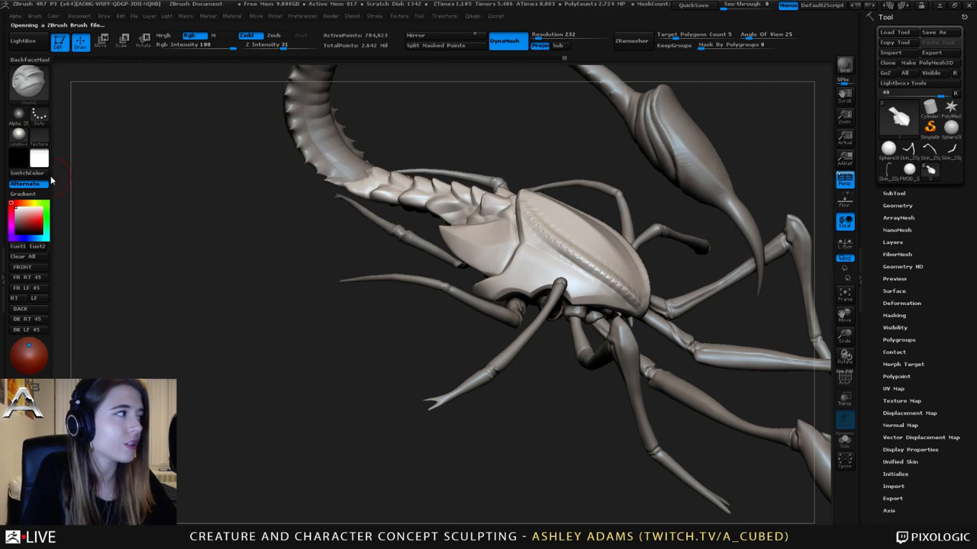
- Set the Slash2 brush's Z Intensity to 11 and carve fine creases across the side plates of the carapace
left_click_drag(268, 47, 252, 48)
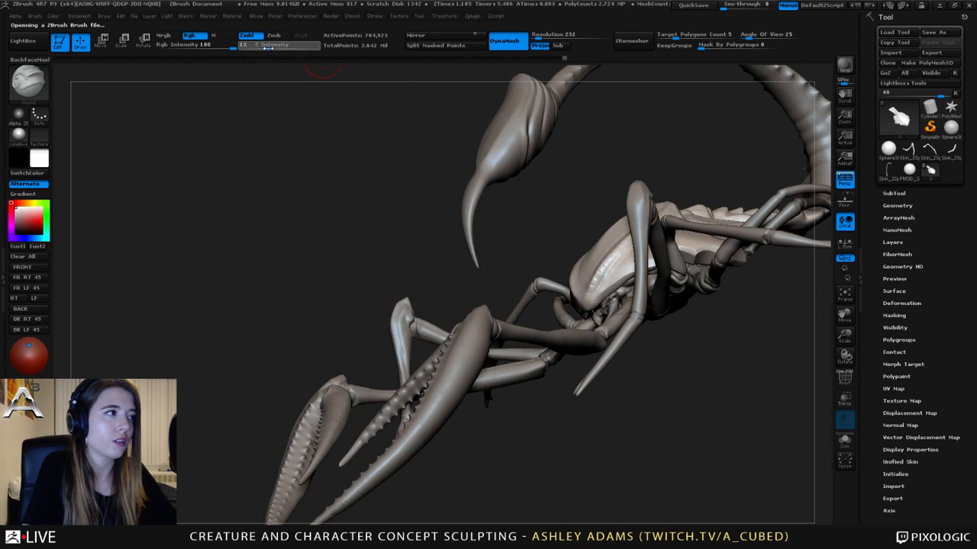
mouse_move(455, 158)
left_mouse_down()
mouse_move(508, 217)
mouse_move(600, 279)
mouse_move(652, 278)
mouse_move(664, 269)
mouse_move(662, 245)
mouse_move(628, 214)
mouse_move(606, 271)
mouse_move(549, 252)
mouse_move(534, 290)
mouse_move(600, 241)
mouse_move(596, 252)
mouse_move(605, 248)
left_mouse_up()
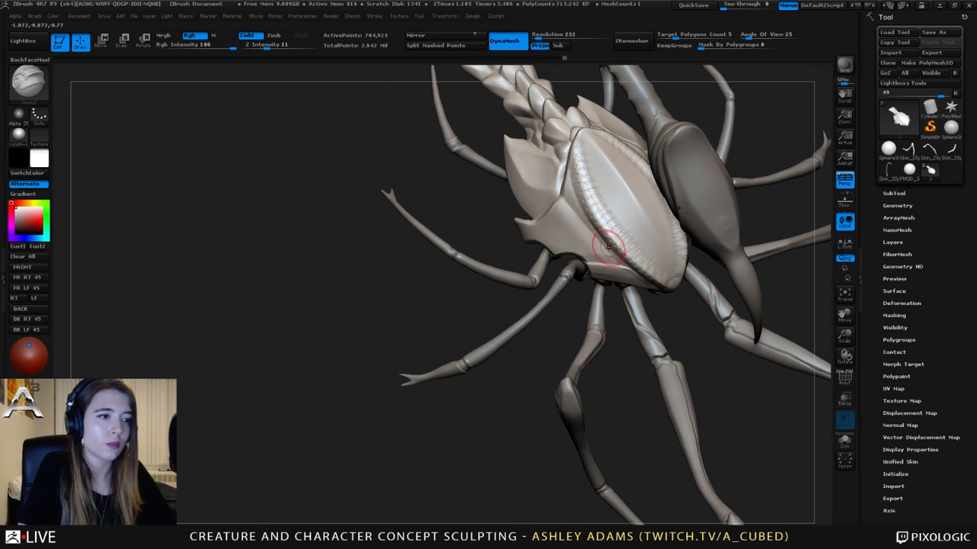
mouse_move(561, 256)
left_mouse_down()
mouse_move(534, 290)
mouse_move(603, 244)
mouse_move(569, 264)
mouse_move(614, 285)
mouse_move(593, 224)
mouse_move(562, 229)
mouse_move(528, 211)
left_mouse_up()
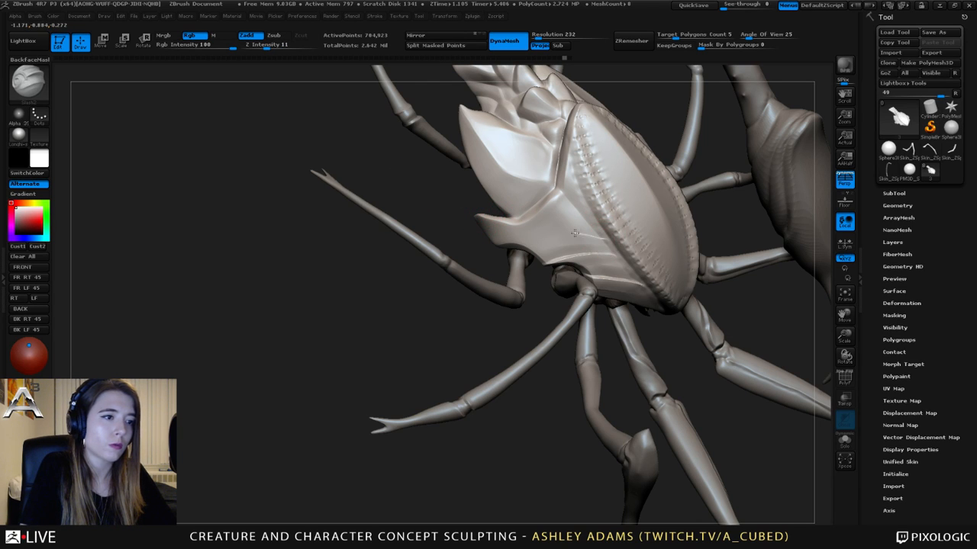
mouse_move(529, 226)
left_mouse_down()
mouse_move(593, 238)
mouse_move(634, 262)
left_mouse_up()
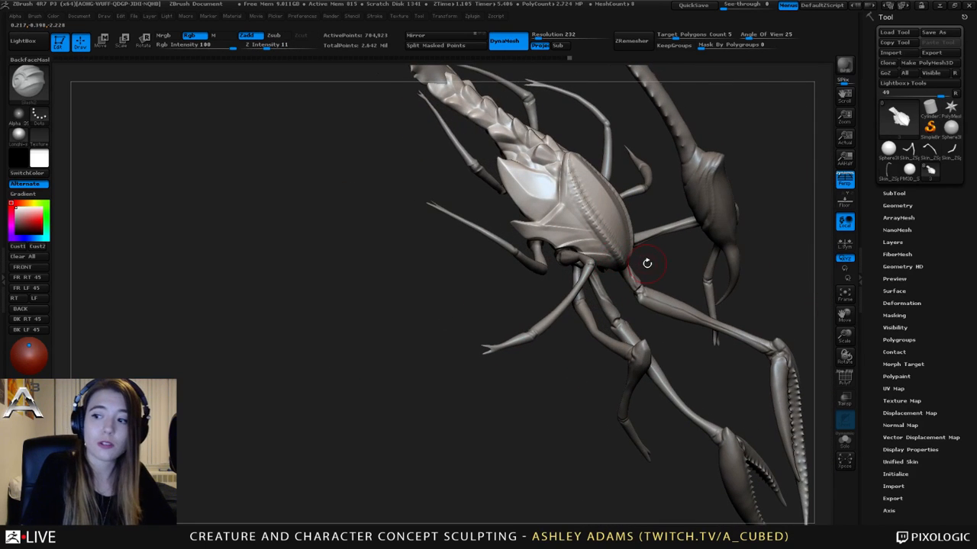
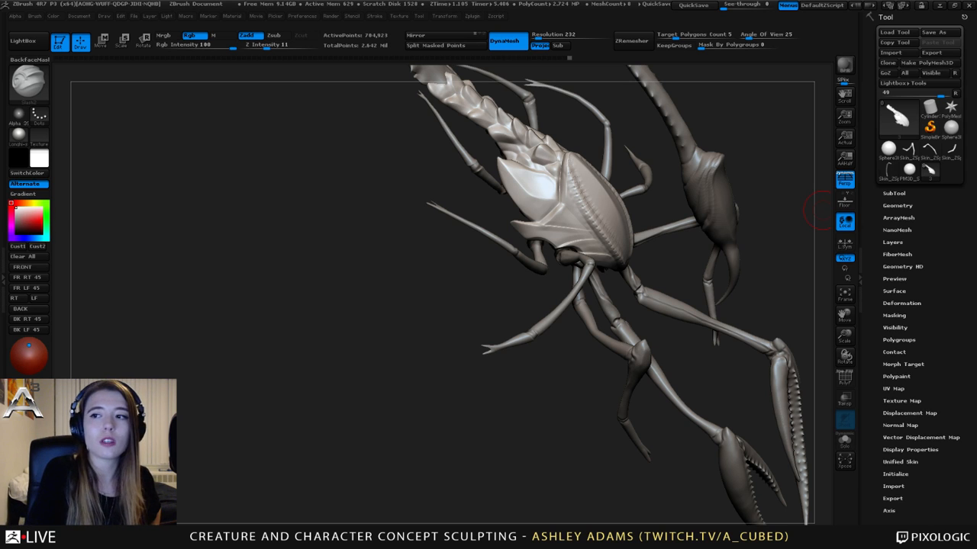
- Load the Slash2 brush again from the Slash folder of the LightBox brush library
key("comma")
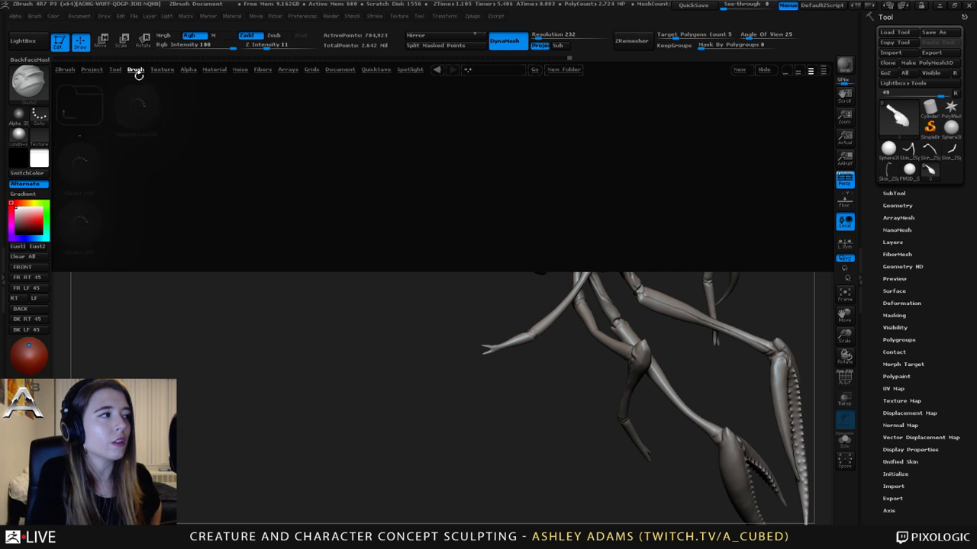
left_click(136, 68)
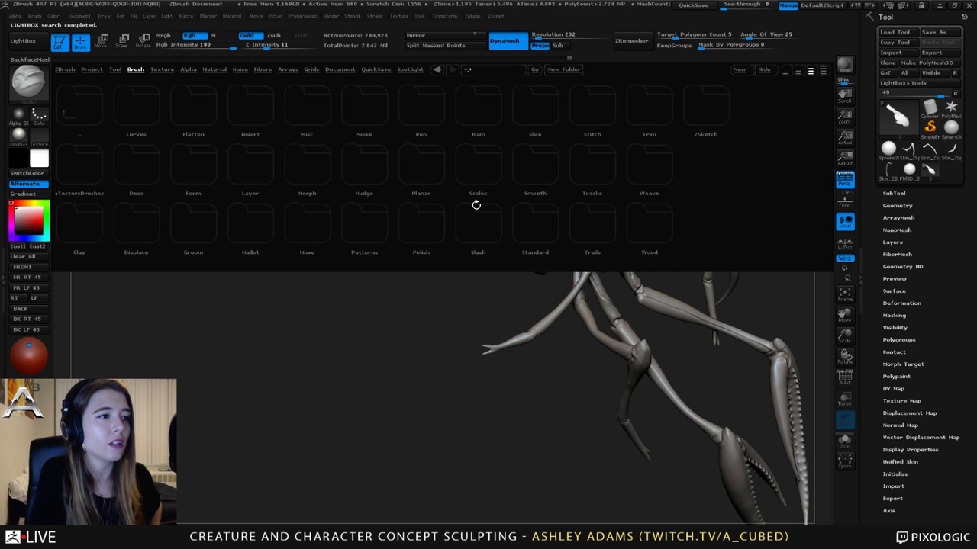
left_click(470, 235)
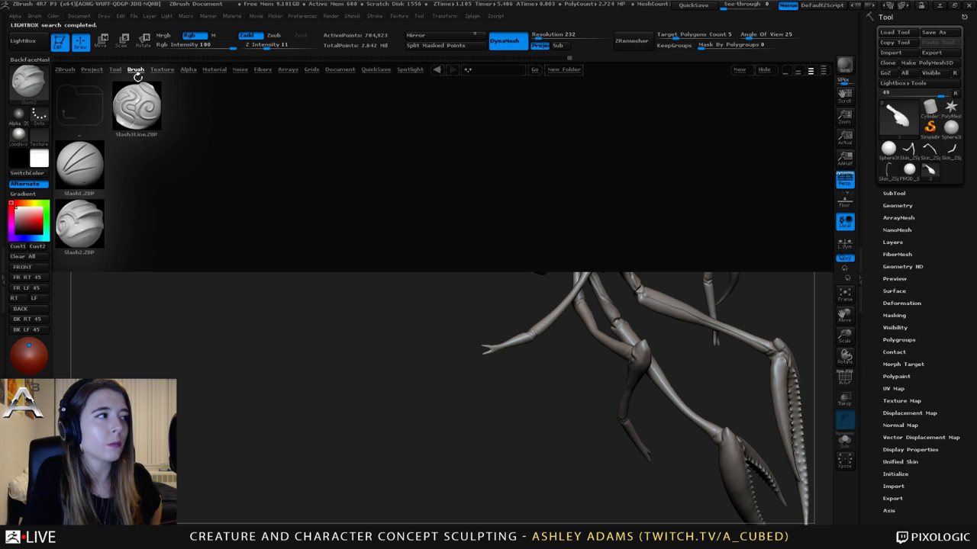
double_click(80, 229)
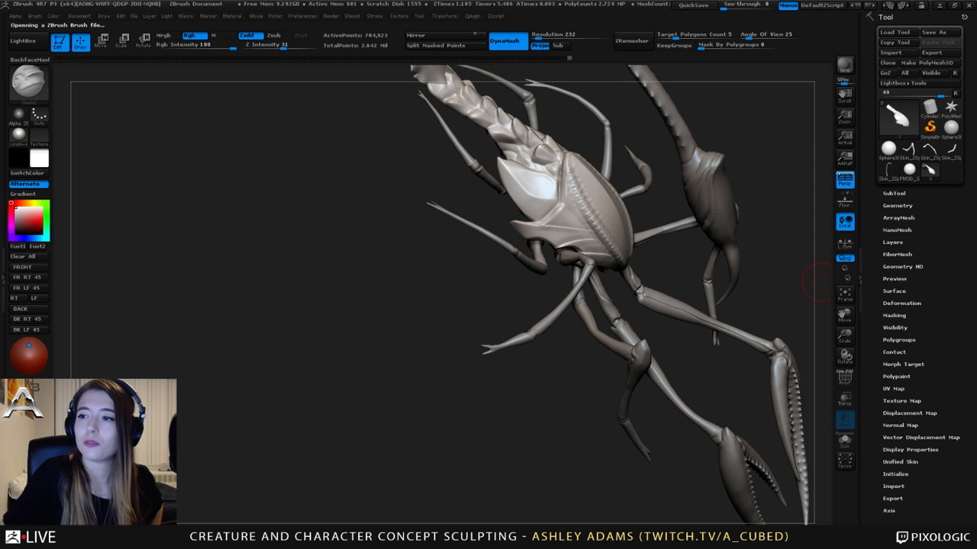
- Select the pincer arms' subtool and carve sharp seams around the hinge joints where the claws meet the arms
mouse_move(483, 274)
left_mouse_down()
mouse_move(587, 267)
mouse_move(599, 255)
mouse_move(549, 244)
mouse_move(600, 251)
mouse_move(612, 277)
mouse_move(590, 186)
mouse_move(493, 340)
mouse_move(542, 256)
left_mouse_up()
left_click(541, 281, "alt")
right_click_drag(541, 282, 535, 272)
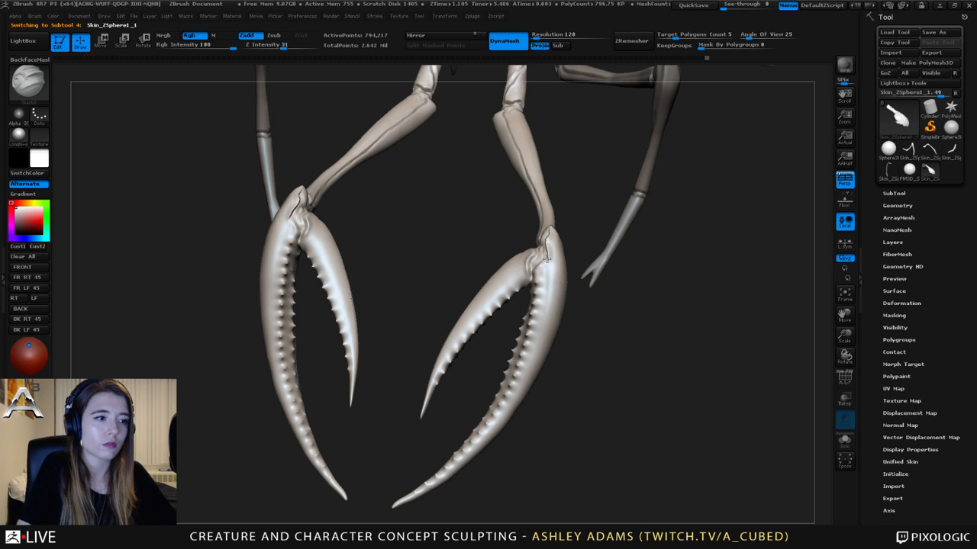
right_click_drag(538, 268, 539, 302)
right_click_drag(533, 237, 469, 211)
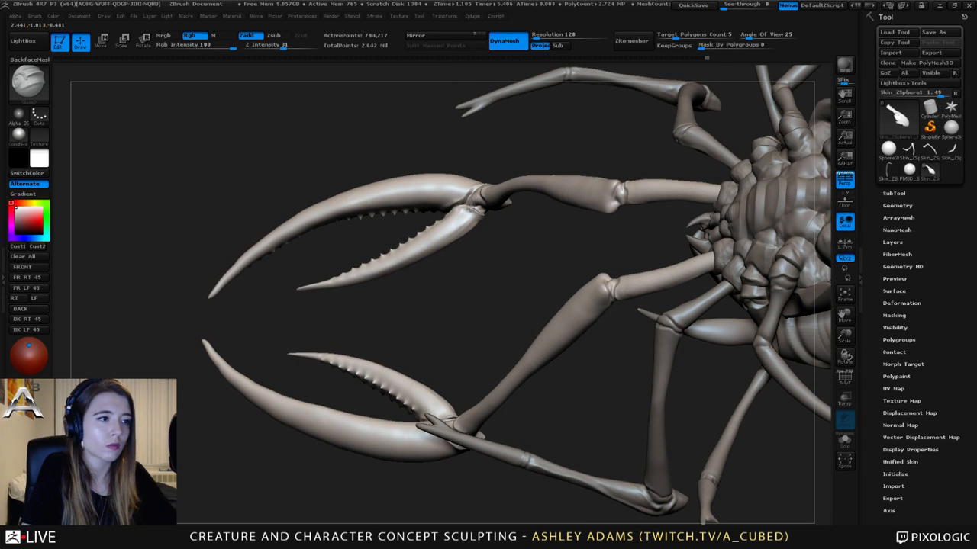
right_click_drag(459, 209, 480, 243)
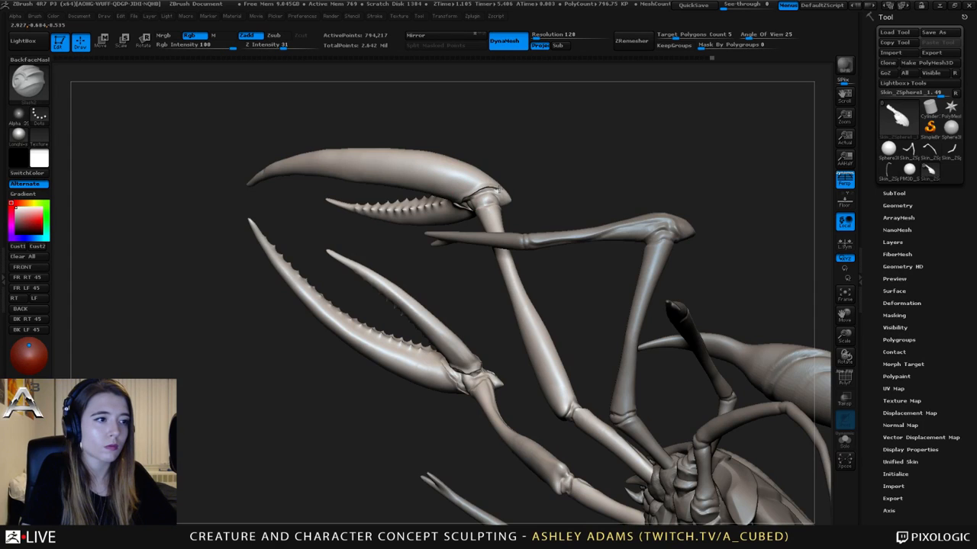
right_click_drag(498, 191, 478, 209)
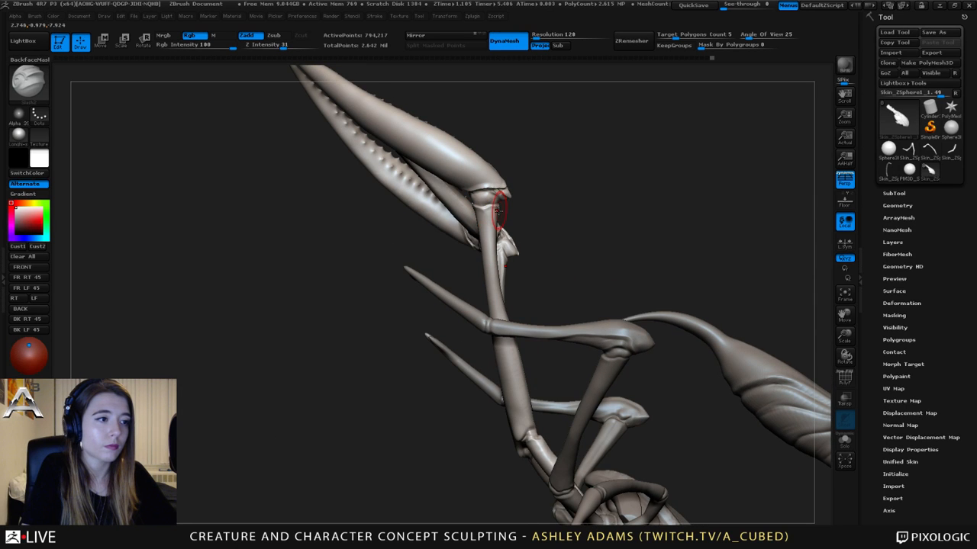
right_click_drag(478, 210, 430, 202)
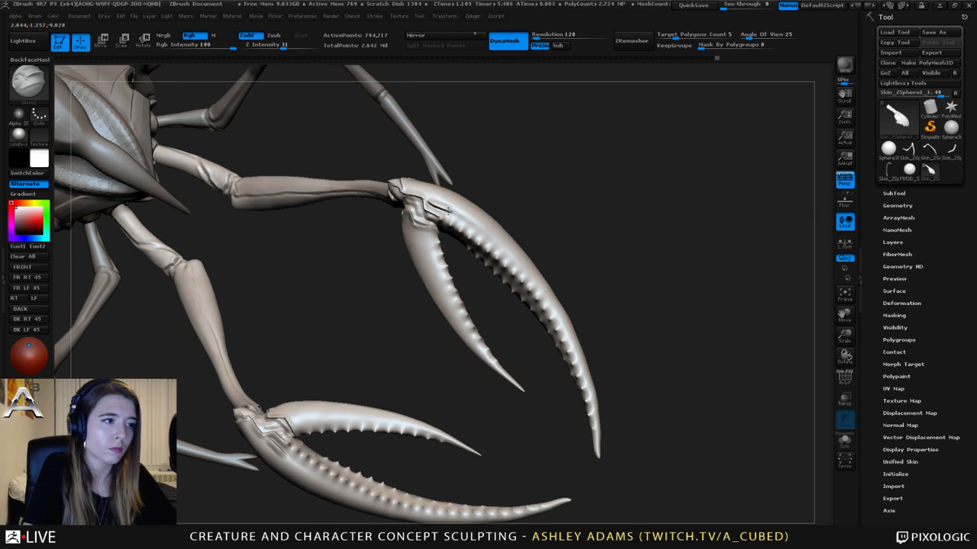
- Turn on LazyMouse and carve a long smooth seam beside the teeth along both the large and small claw fingers
left_click_drag(450, 213, 517, 264)
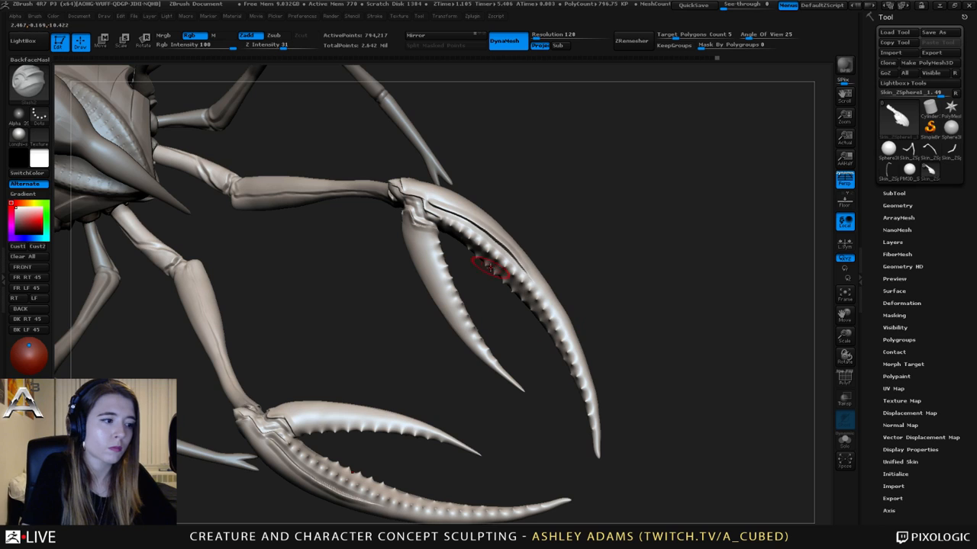
left_click(375, 15)
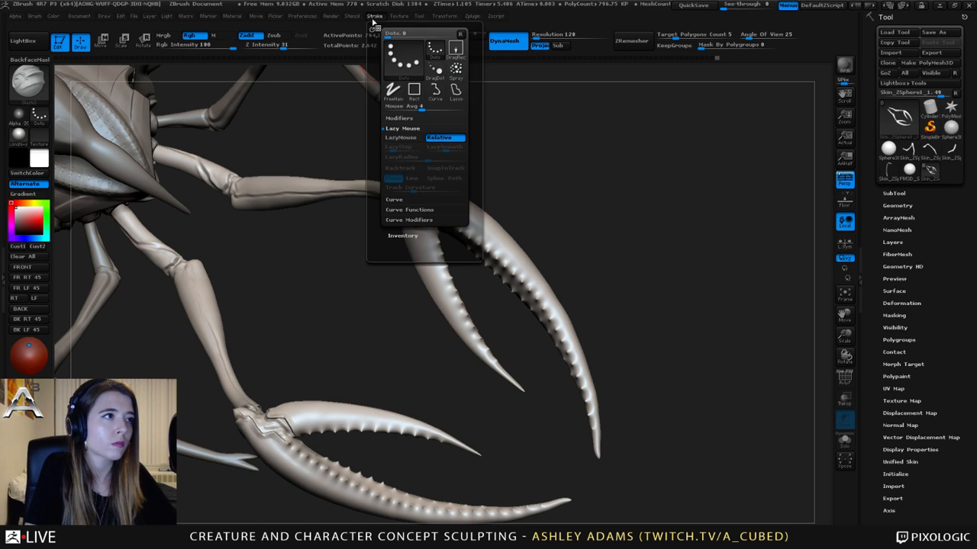
left_click(409, 140)
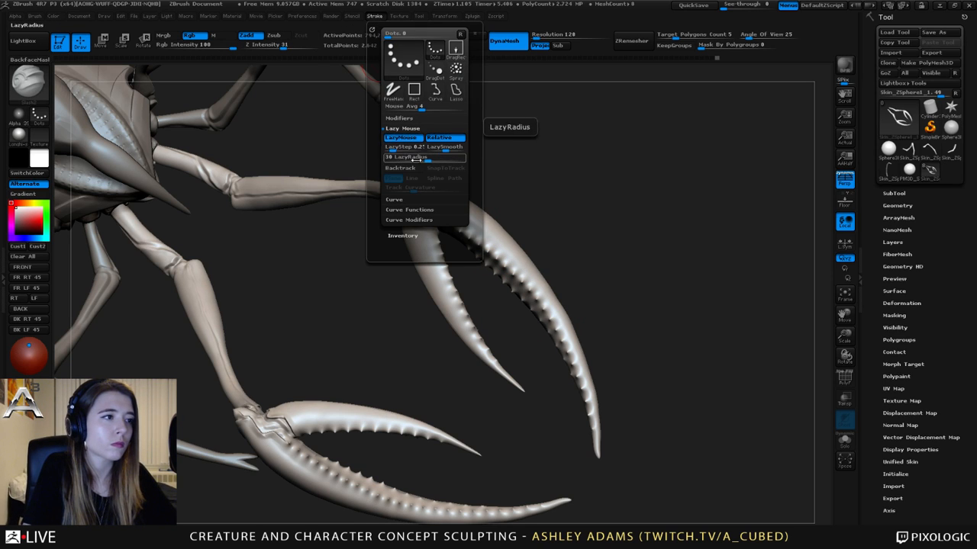
left_click_drag(428, 203, 450, 212)
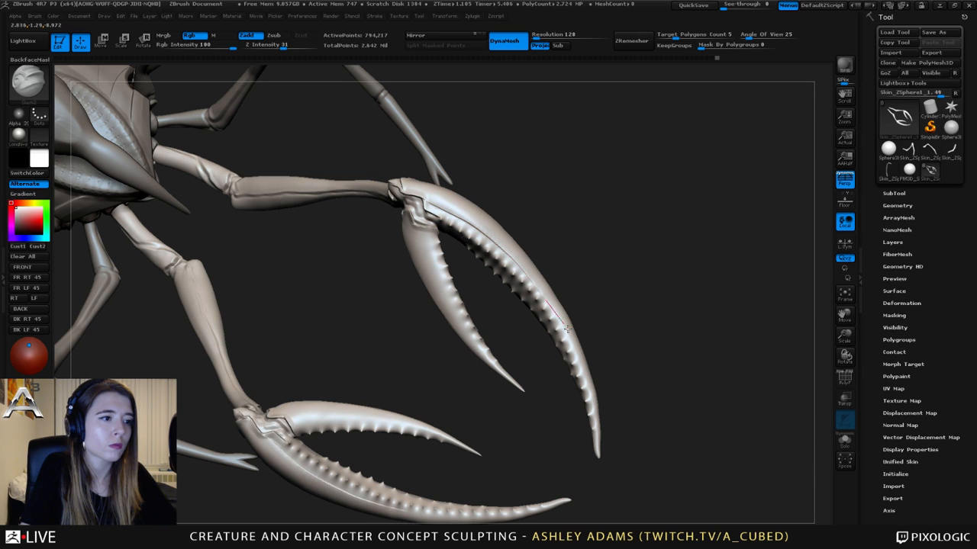
left_click_drag(567, 329, 563, 366)
mouse_move(471, 262)
left_mouse_down("alt")
mouse_move(474, 204)
mouse_move(493, 168)
left_mouse_up("alt")
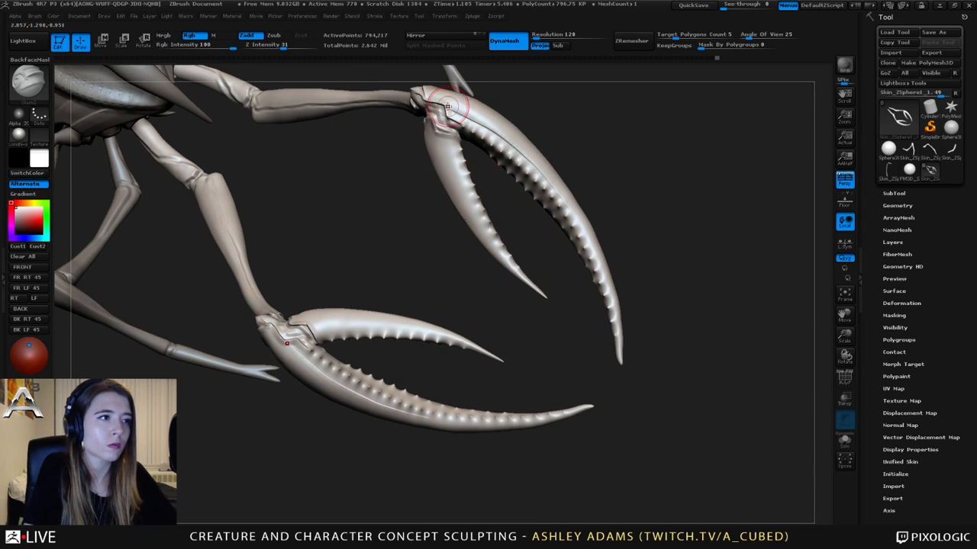
left_click_drag(448, 106, 446, 105)
left_click_drag(543, 232, 468, 242, "alt")
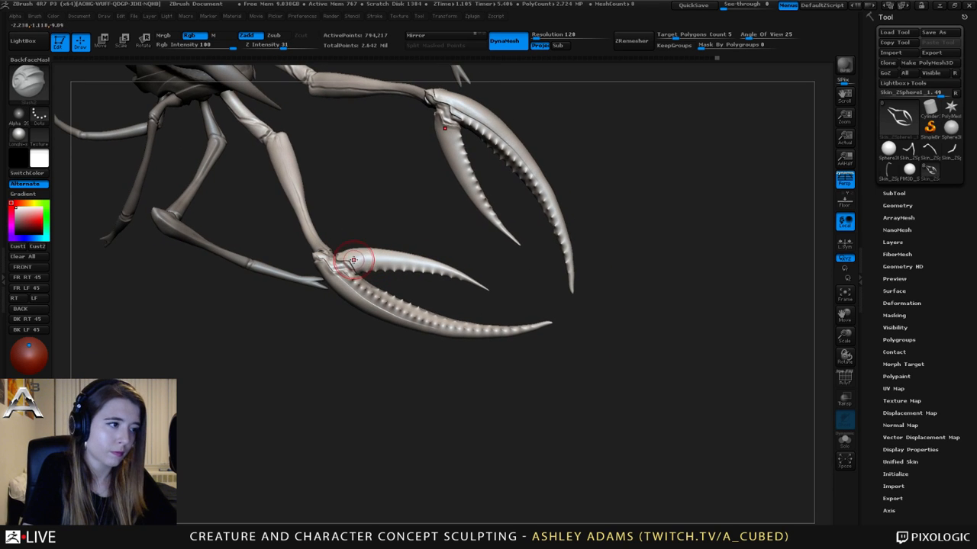
left_click_drag(359, 258, 429, 263)
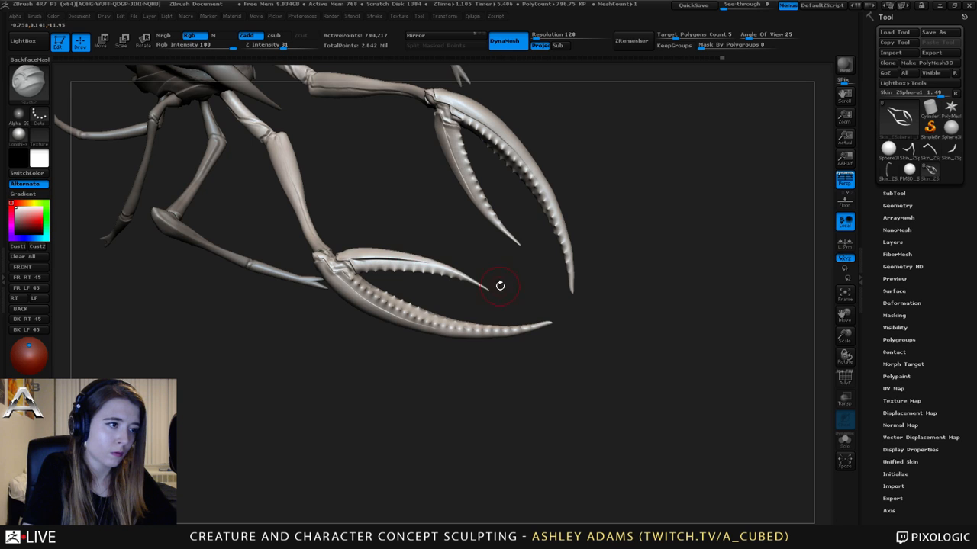
- Turn off LazyMouse and carve cracks into the end of the arm's base segment at the elbow joint
mouse_move(500, 285)
left_mouse_down()
mouse_move(422, 222)
mouse_move(425, 198)
mouse_move(426, 210)
left_mouse_up()
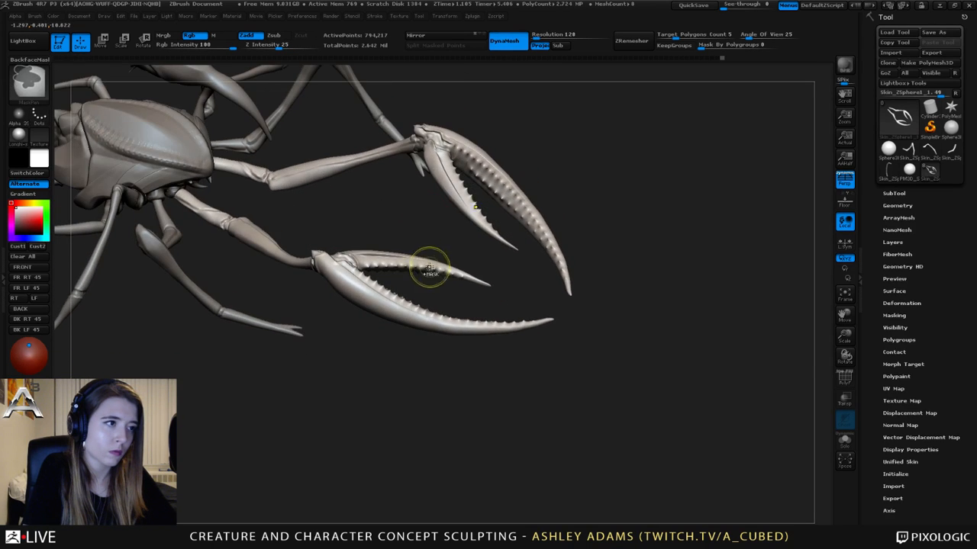
right_click_drag(430, 268, 408, 236, "ctrl")
left_click_drag(409, 237, 536, 221)
right_click_drag(537, 220, 546, 278, "ctrl")
left_click_drag(423, 174, 477, 191, "alt")
left_click_drag(478, 187, 484, 245)
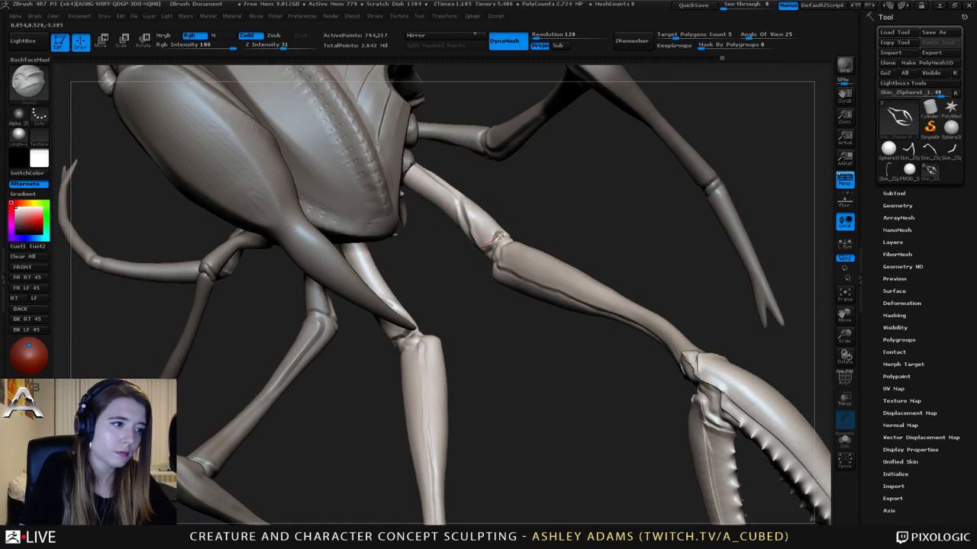
left_click(375, 15)
left_click(416, 139)
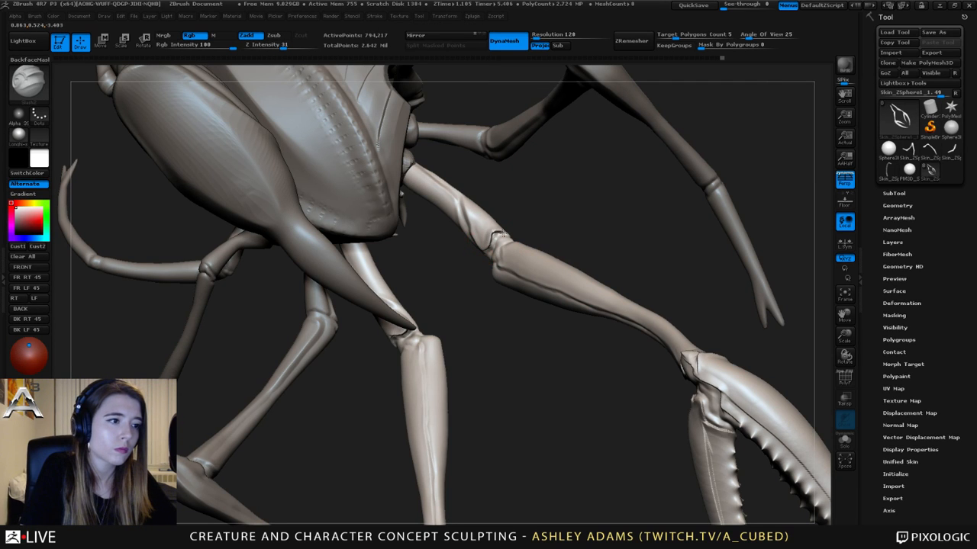
mouse_move(498, 235)
left_mouse_down()
mouse_move(526, 240)
mouse_move(507, 247)
left_mouse_up()
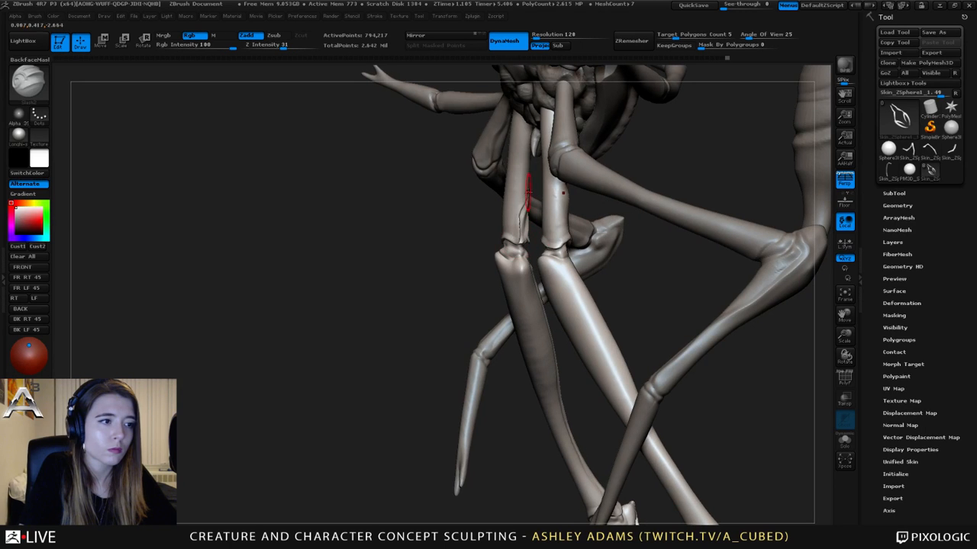
- Carve irregular creases along the arm's base segment from the elbow joint up toward the body
left_click_drag(522, 193, 509, 148)
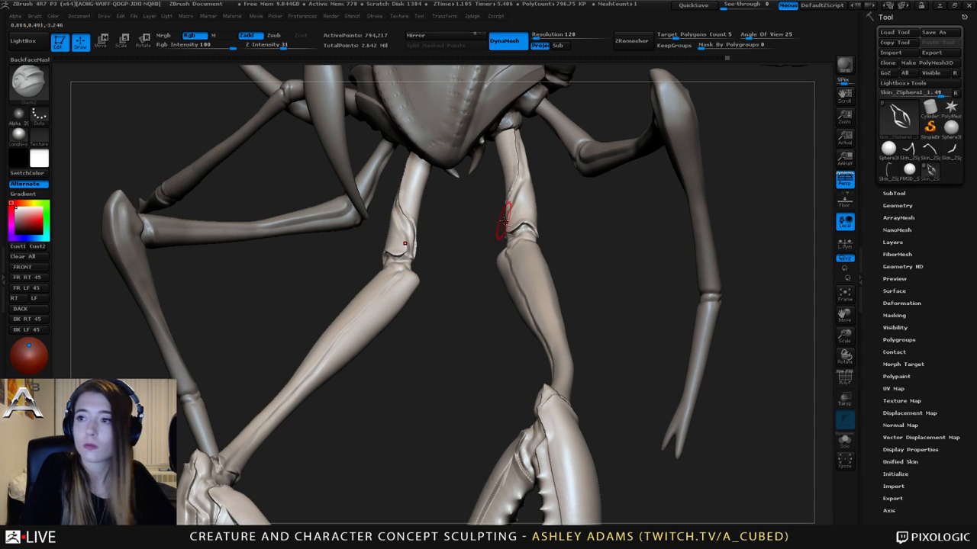
left_click_drag(503, 221, 490, 189)
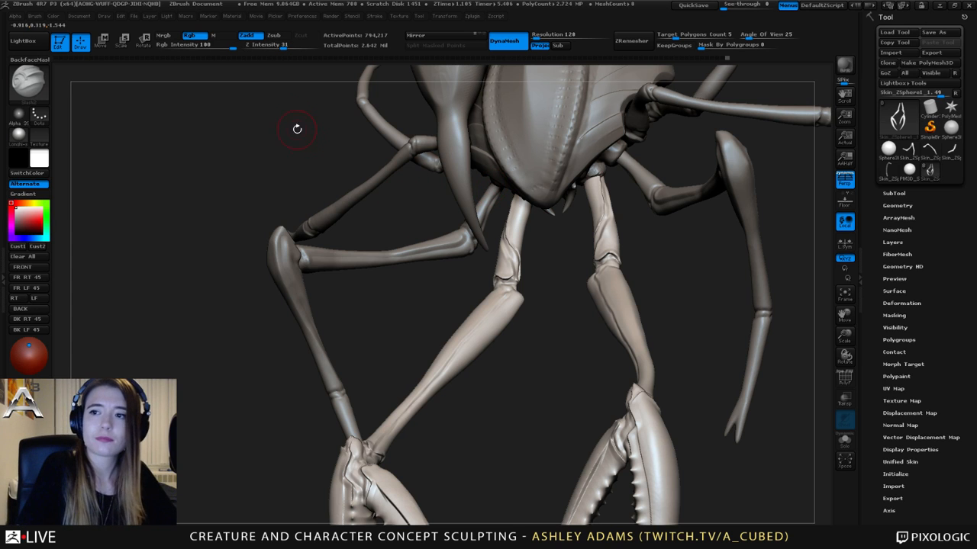
mouse_move(418, 208)
left_mouse_down()
mouse_move(501, 278)
mouse_move(523, 279)
mouse_move(476, 287)
mouse_move(475, 206)
mouse_move(497, 225)
mouse_move(487, 218)
left_mouse_up()
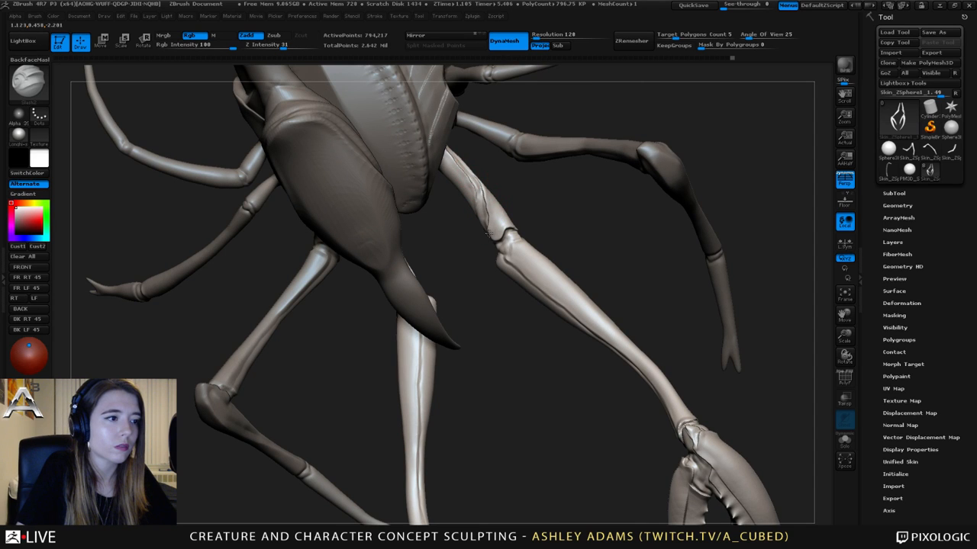
left_click_drag(485, 210, 465, 160)
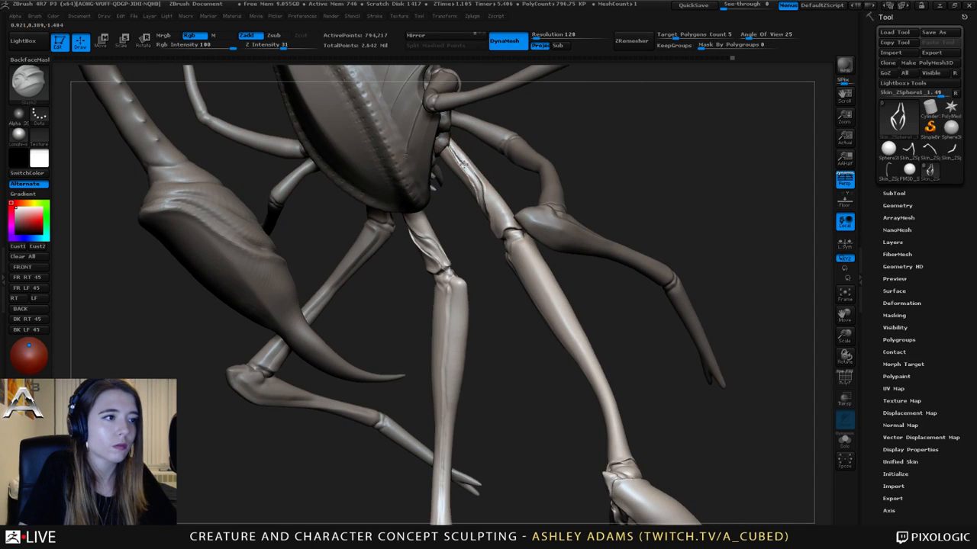
mouse_move(482, 198)
left_mouse_down()
mouse_move(432, 172)
mouse_move(445, 185)
mouse_move(438, 181)
left_mouse_up()
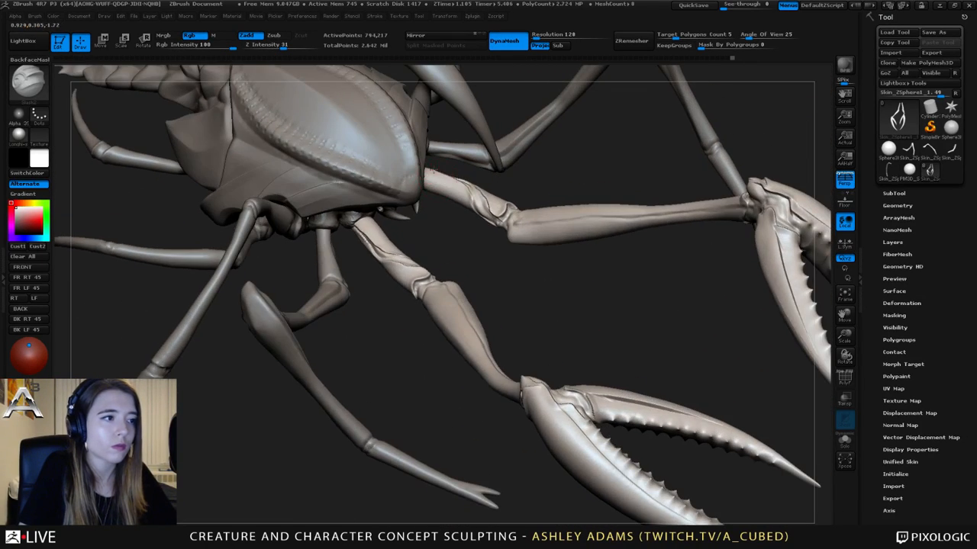
mouse_move(476, 235)
left_mouse_down()
mouse_move(469, 263)
mouse_move(480, 222)
mouse_move(441, 176)
mouse_move(473, 245)
left_mouse_up()
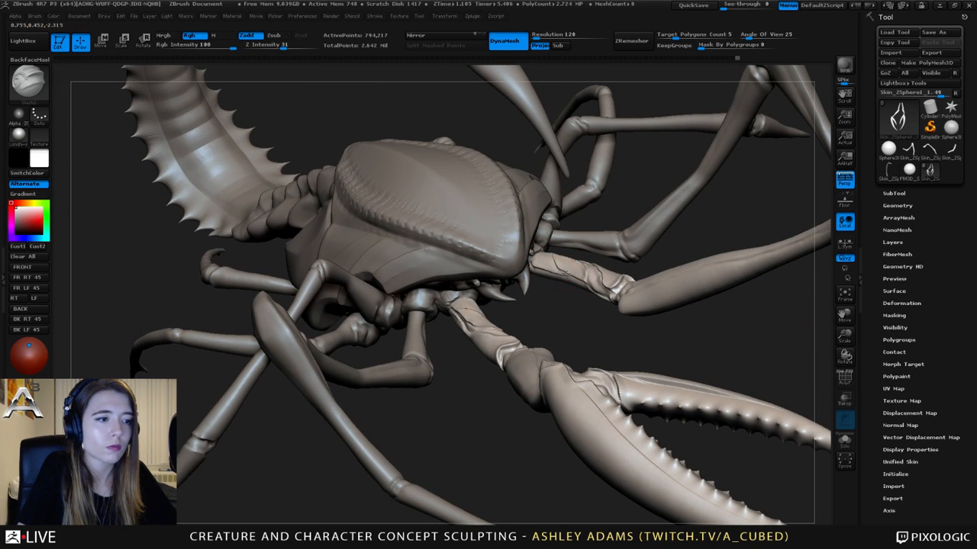
- Carve a long seam along the pincer arm's forearm segment from the elbow to the claw joint, undoing the extra stroke
left_click_drag(473, 245, 474, 217)
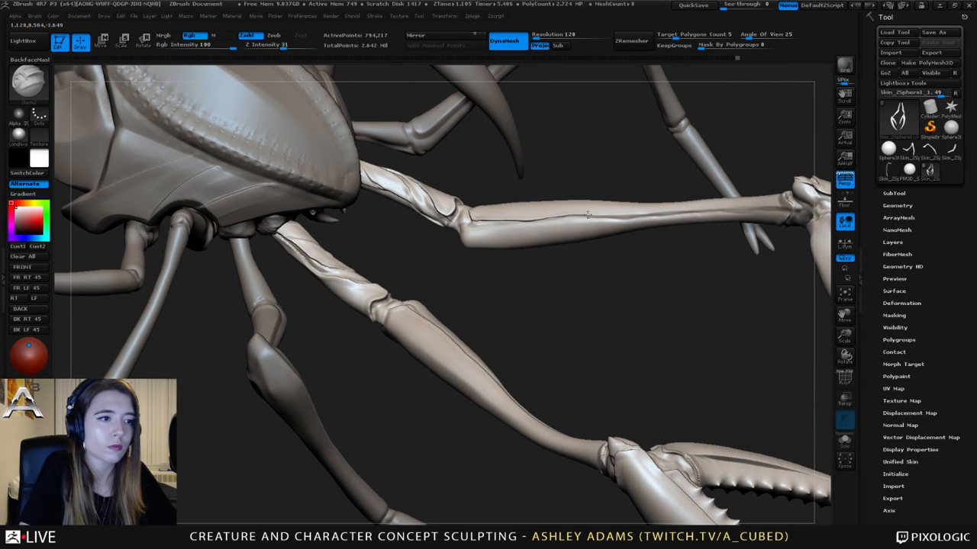
left_click_drag(694, 210, 757, 205)
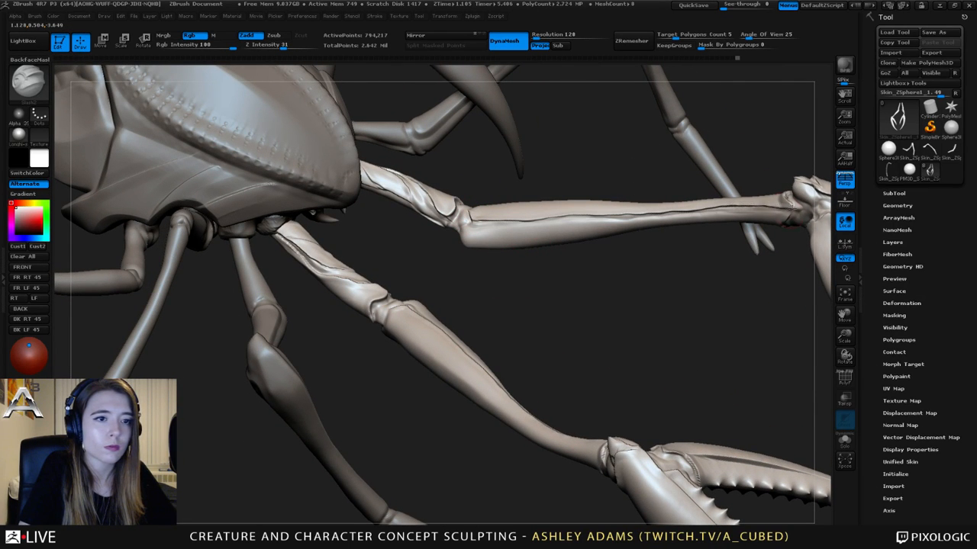
mouse_move(497, 229)
left_mouse_down()
mouse_move(489, 204)
mouse_move(445, 224)
mouse_move(458, 229)
mouse_move(479, 208)
mouse_move(496, 218)
mouse_move(471, 218)
mouse_move(504, 201)
mouse_move(447, 211)
mouse_move(525, 220)
mouse_move(516, 198)
mouse_move(549, 258)
left_mouse_up()
key("ctrl+z")
- Rework the forearm around its long seam with ClayBuildup and deepen the seam near the elbow with Slash2
key("b")
key("c")
key("b")
mouse_move(550, 258)
right_mouse_down("ctrl")
mouse_move(563, 275)
mouse_move(555, 244)
mouse_move(527, 217)
right_mouse_up("ctrl")
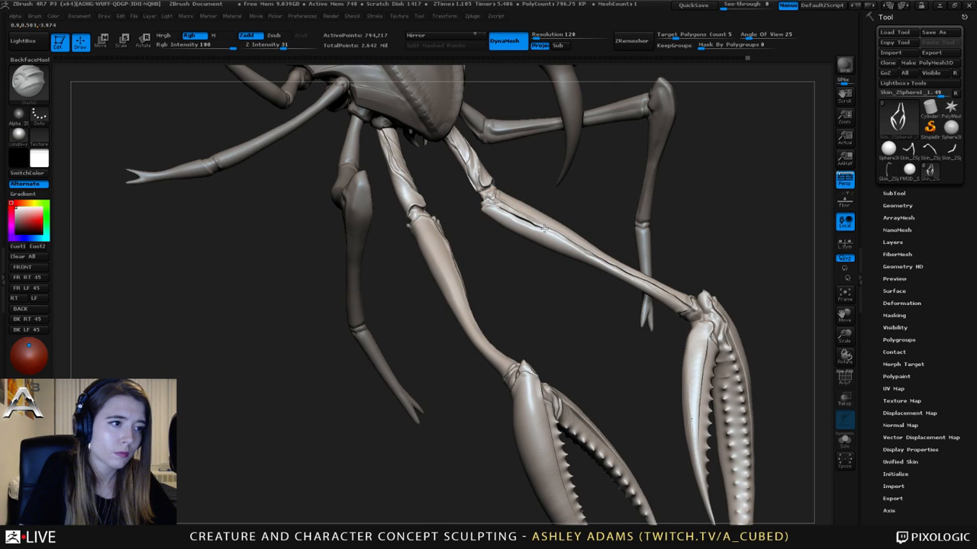
right_click_drag(552, 236, 544, 226)
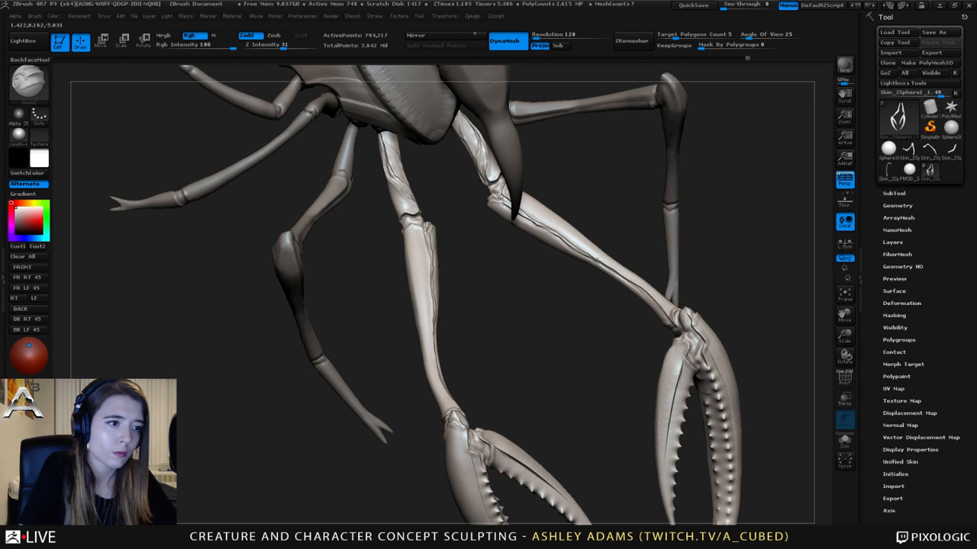
- Isolate the pincer arms and carve a row of cross creases along one face of the forearm segments with Slash2
mouse_move(639, 287)
right_mouse_down()
mouse_move(585, 224)
mouse_move(578, 238)
mouse_move(547, 187)
mouse_move(554, 216)
mouse_move(614, 243)
mouse_move(580, 231)
mouse_move(534, 236)
right_mouse_up()
right_click_drag(473, 259, 454, 259)
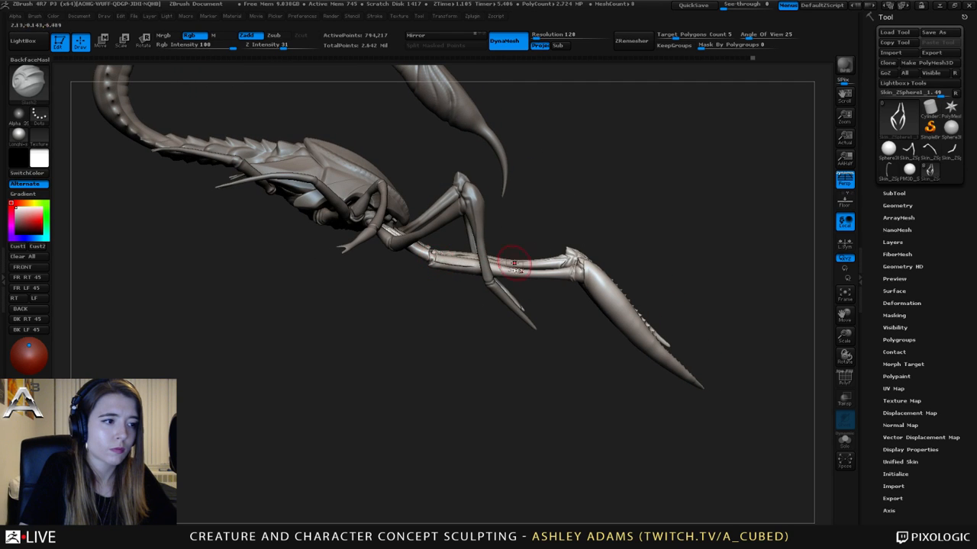
right_click_drag(570, 272, 572, 273)
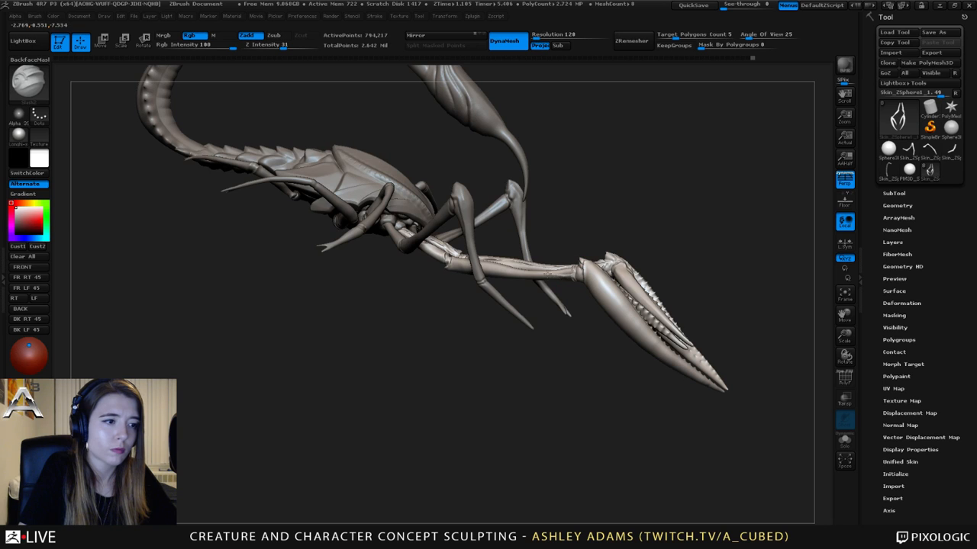
mouse_move(371, 84)
right_mouse_down("ctrl")
mouse_move(529, 305)
mouse_move(817, 375)
mouse_move(627, 344)
mouse_move(610, 328)
mouse_move(657, 242)
right_mouse_up("ctrl")
left_click(845, 441)
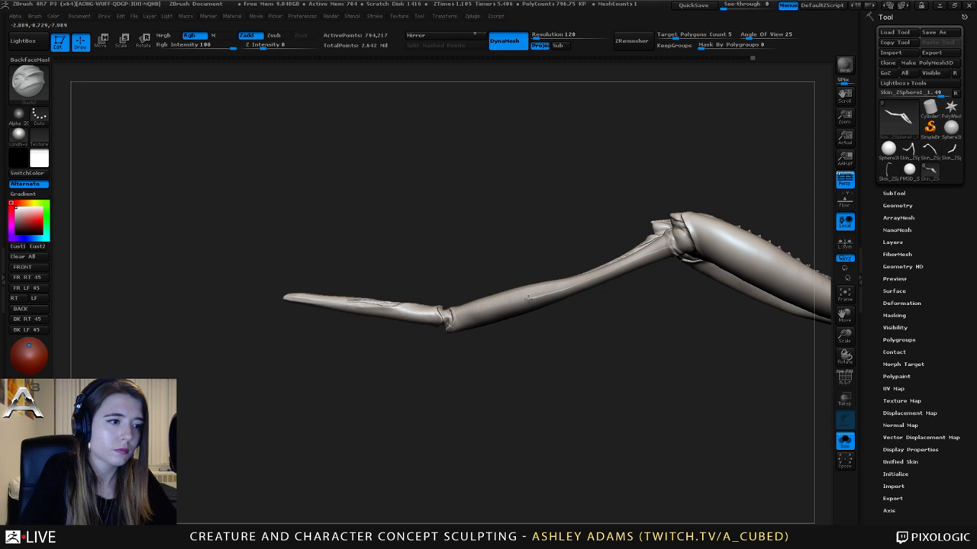
left_click_drag(662, 255, 705, 247)
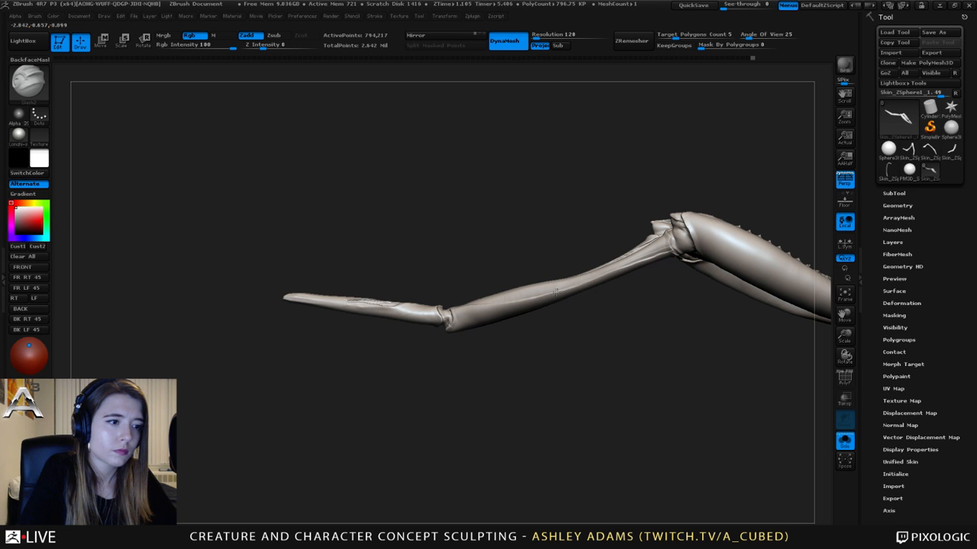
mouse_move(534, 335)
right_mouse_down()
mouse_move(524, 327)
mouse_move(505, 334)
mouse_move(506, 290)
mouse_move(463, 288)
mouse_move(445, 305)
mouse_move(465, 285)
right_mouse_up()
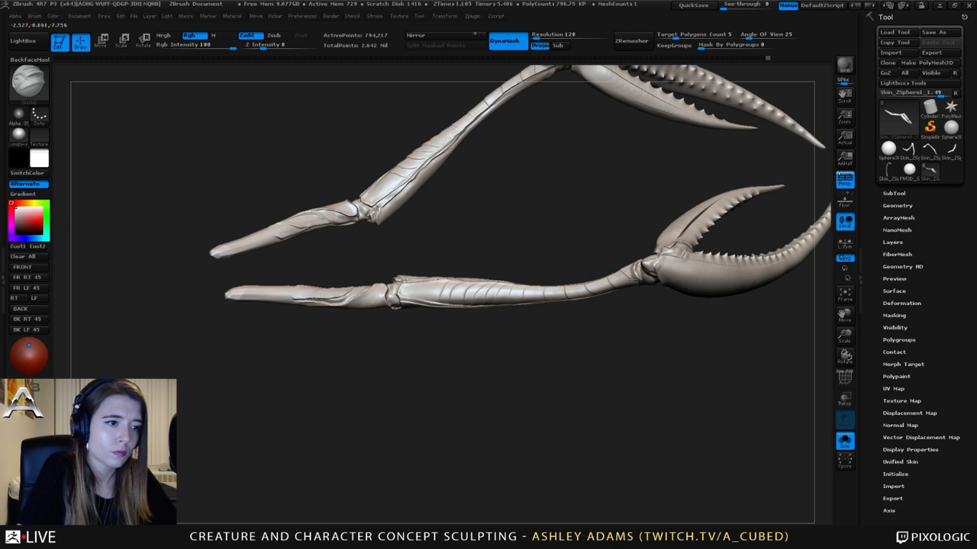
left_click_drag(524, 277, 392, 283)
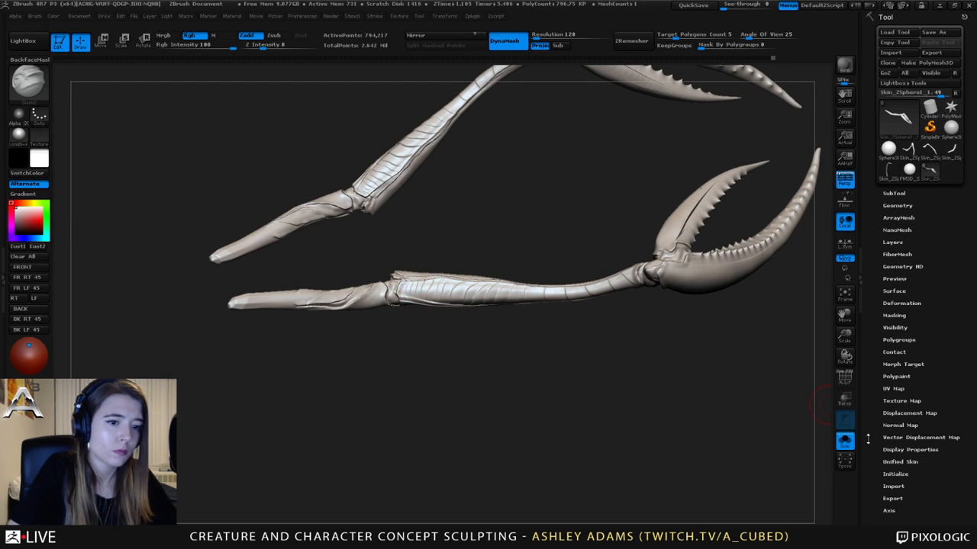
left_click(845, 441)
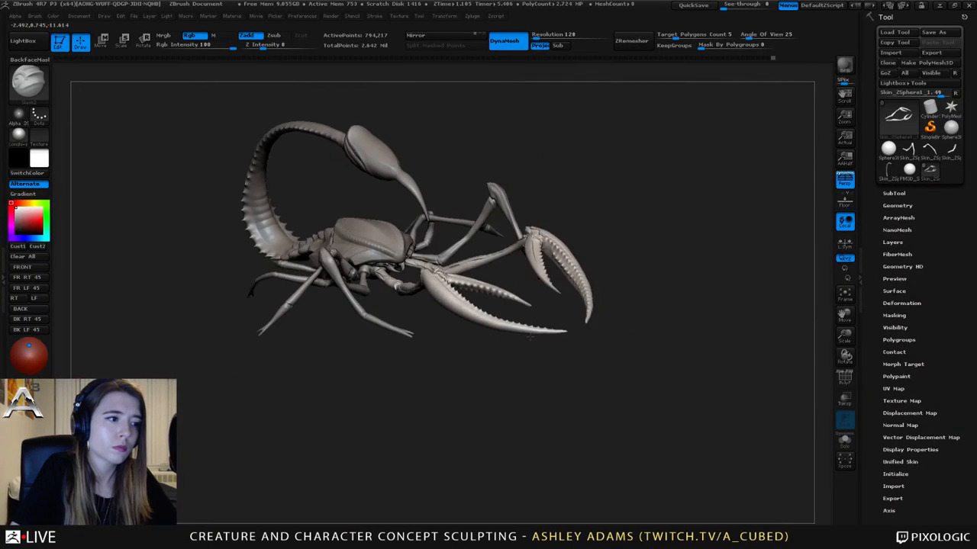
- Select the underbody subtool and build up the surface around the mouth with the ClayBuildup brush
mouse_move(530, 337)
left_mouse_down()
mouse_move(575, 333)
mouse_move(576, 388)
mouse_move(572, 360)
left_mouse_up()
left_click_drag(486, 279, 472, 220)
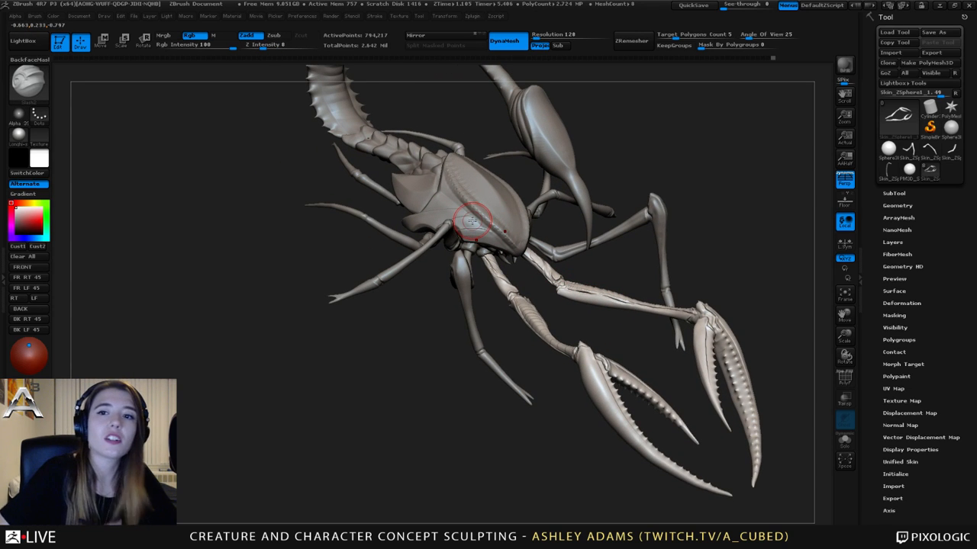
left_click_drag(454, 195, 560, 280)
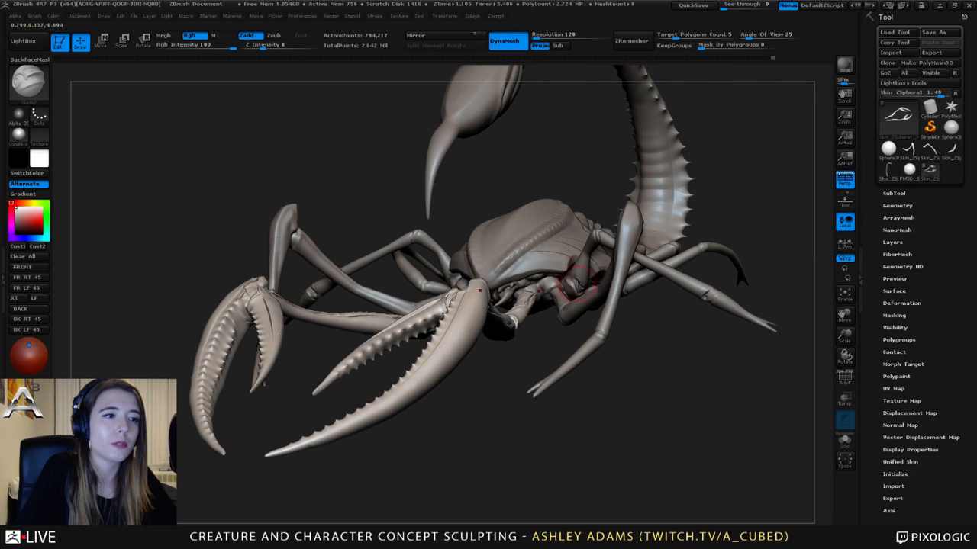
right_click_drag(560, 254, 534, 259)
left_click(521, 293, "alt")
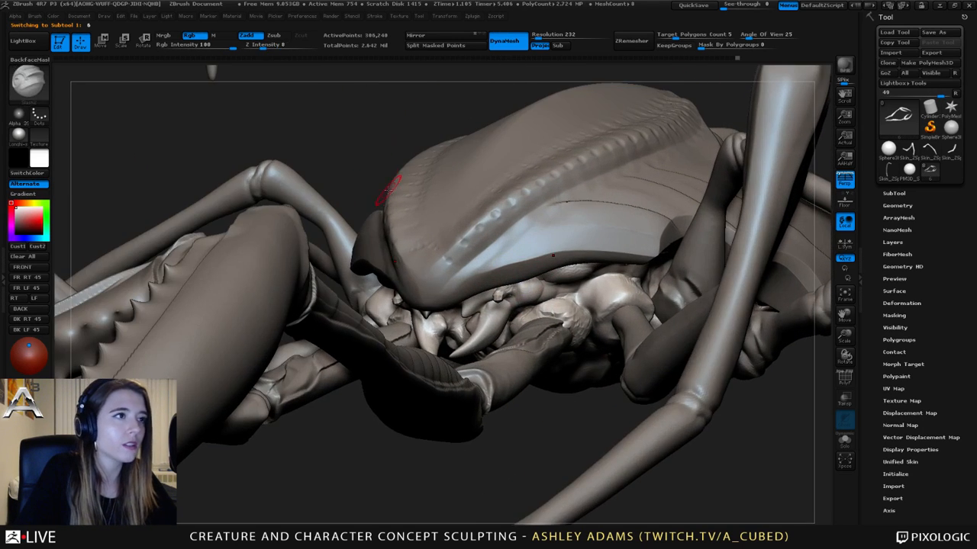
mouse_move(568, 230)
right_mouse_down()
mouse_move(528, 241)
mouse_move(504, 285)
mouse_move(473, 248)
mouse_move(489, 263)
right_mouse_up()
key("b")
key("c")
key("b")
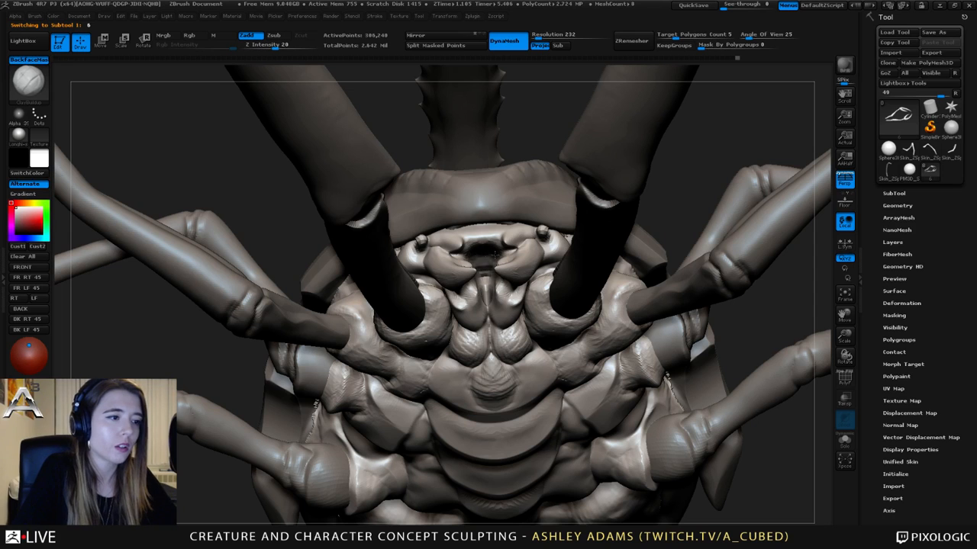
right_click_drag(488, 264, 472, 261)
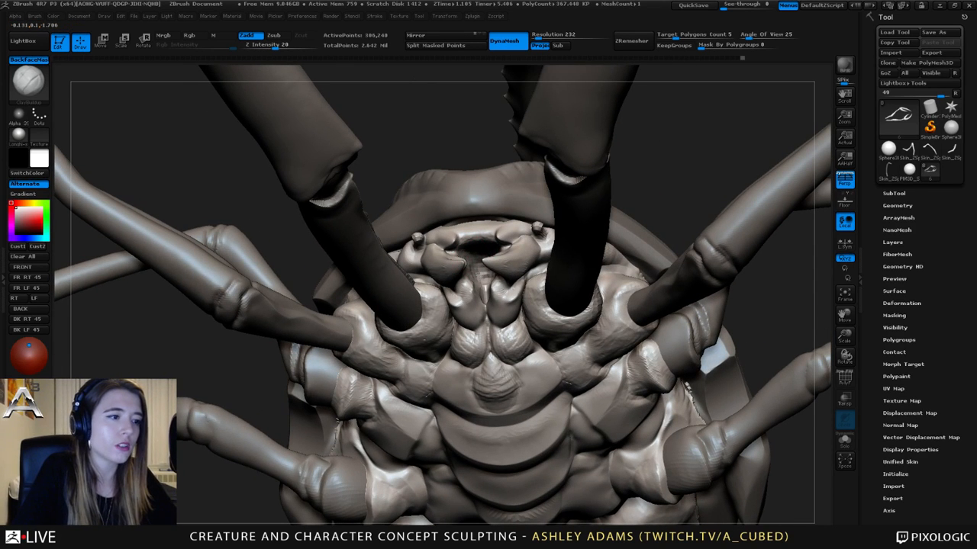
mouse_move(485, 297)
right_mouse_down()
mouse_move(463, 284)
mouse_move(478, 274)
mouse_move(473, 259)
right_mouse_up()
key("b")
key("d")
key("s")
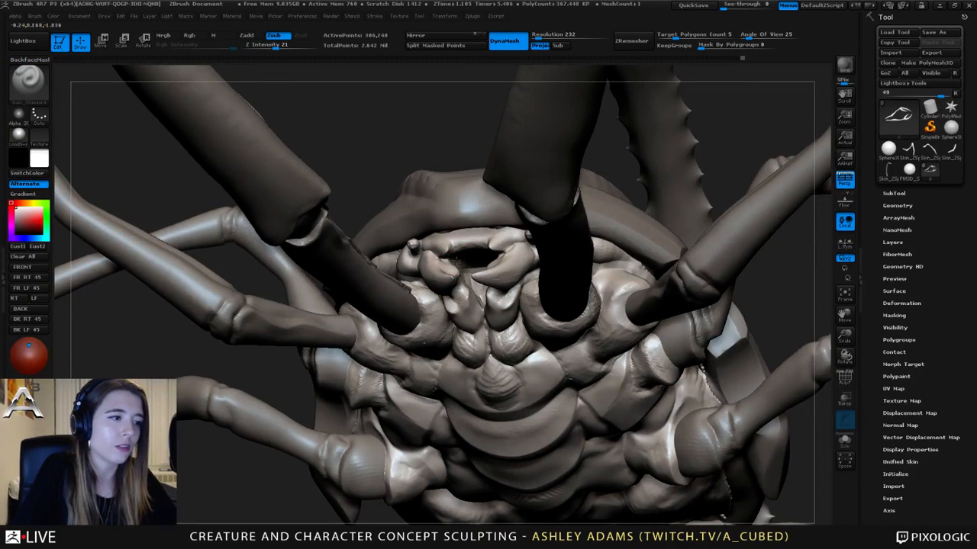
mouse_move(465, 244)
right_mouse_down()
mouse_move(483, 248)
mouse_move(462, 246)
right_mouse_up()
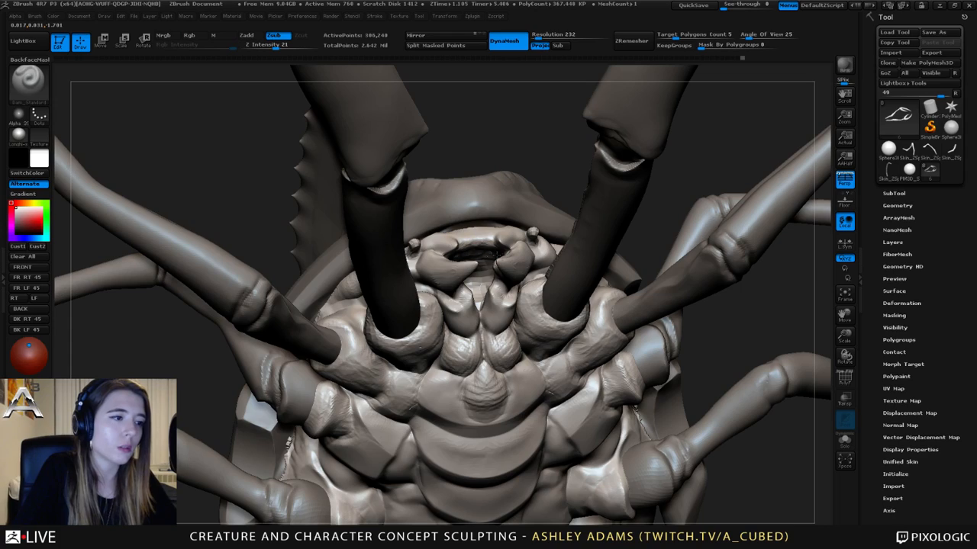
left_click_drag(494, 256, 479, 210)
key("space")
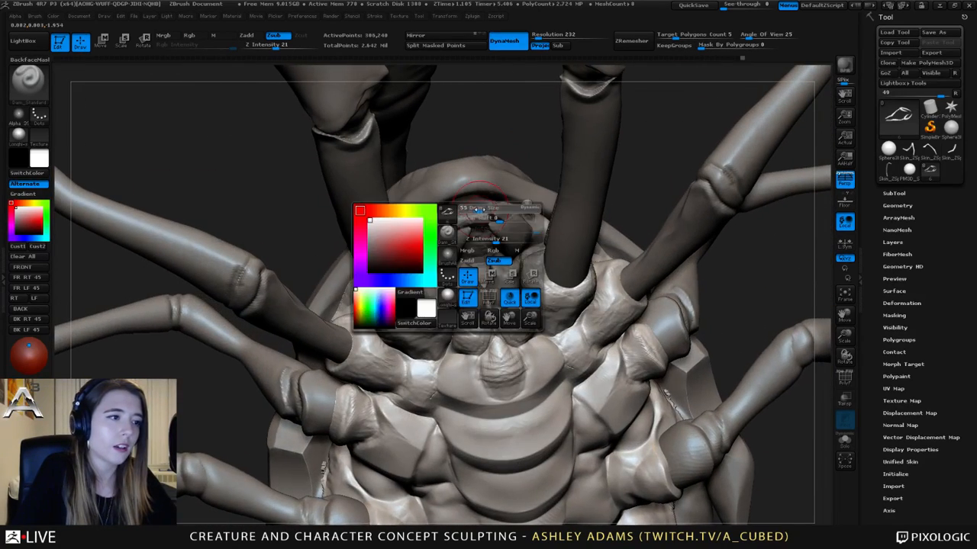
- Build up the area above the mouth where the underbody meets the carapace with ClayBuildup, and smooth the carapace's front edge
left_click(462, 189, "alt")
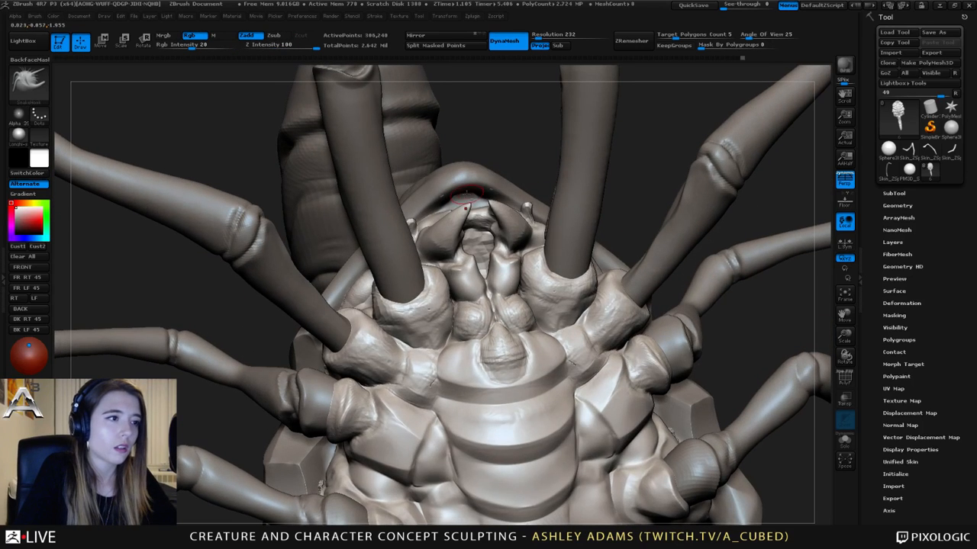
key("space")
key("b")
key("c")
key("b")
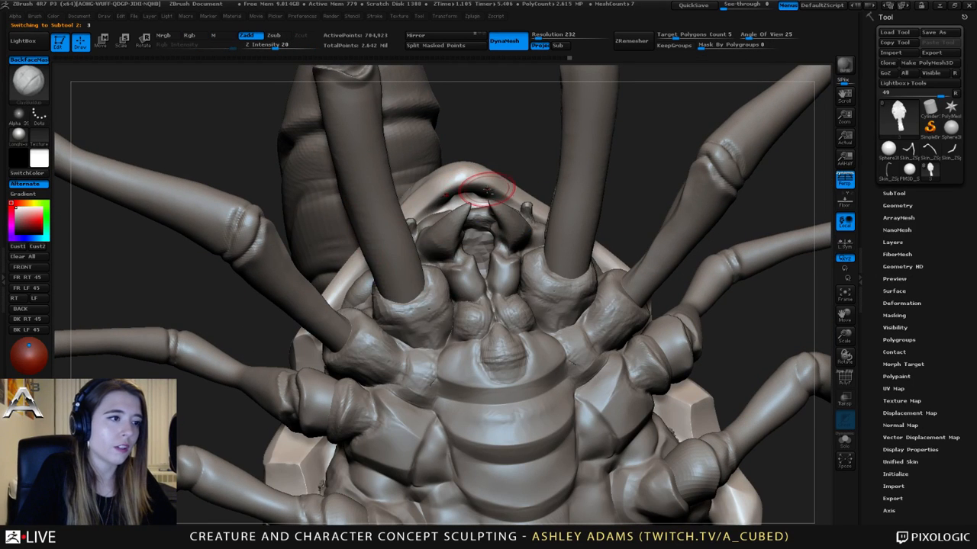
left_click(491, 183, "alt")
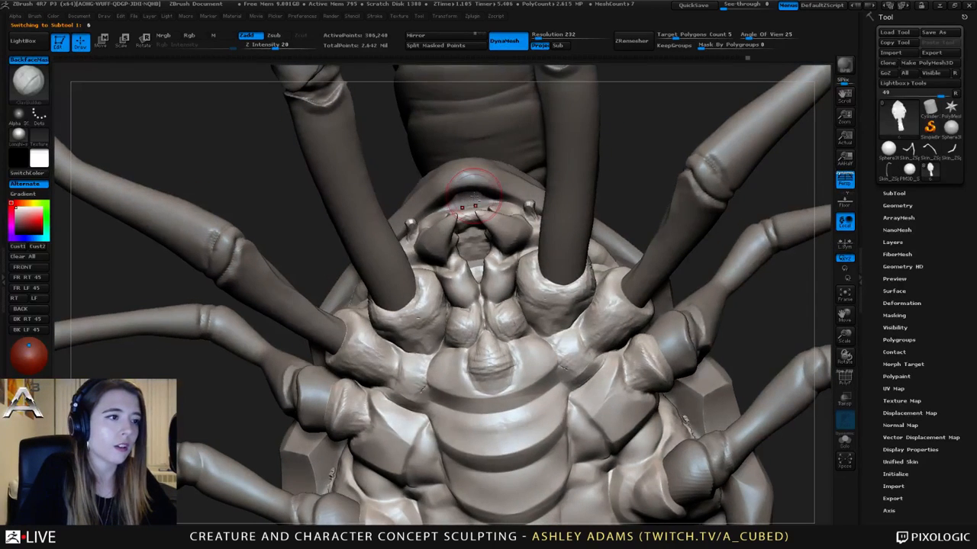
left_click(474, 205, "alt")
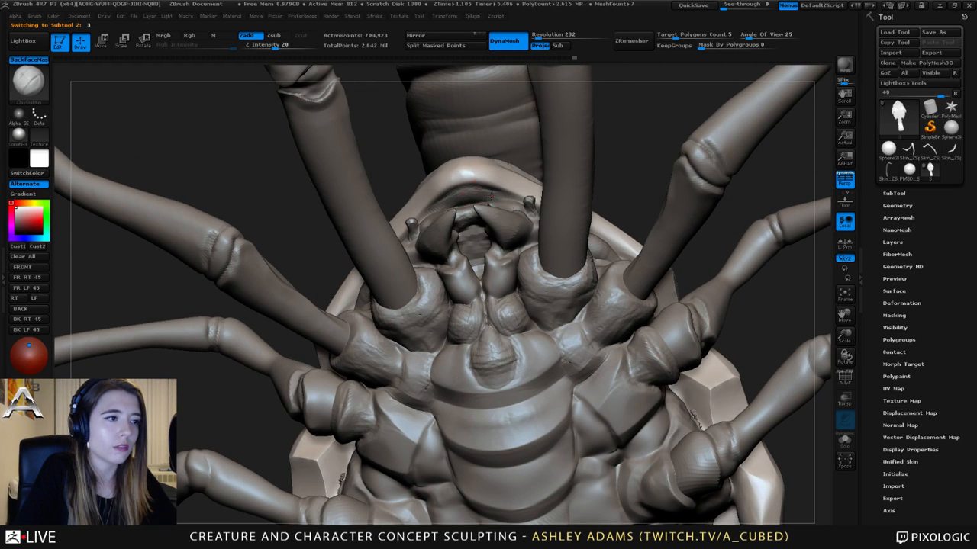
key("shift")
key("shift")
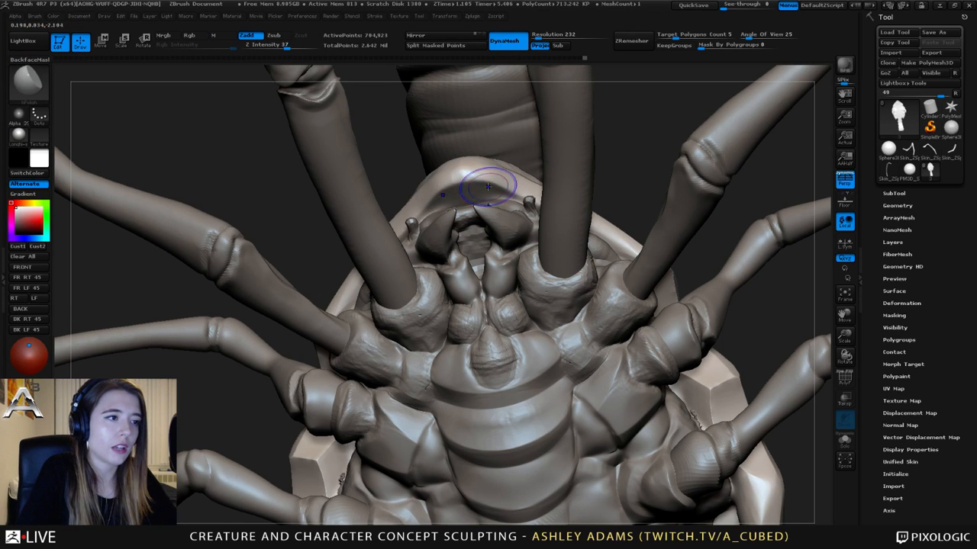
mouse_move(512, 203)
left_mouse_down()
mouse_move(519, 228)
mouse_move(460, 212)
mouse_move(489, 229)
mouse_move(468, 219)
mouse_move(469, 230)
mouse_move(504, 225)
left_mouse_up()
- Isolate the underbody and pull two thin mirrored feelers out from above the mouth, between the fangs, with SnakeHook
left_click(460, 211, "alt")
key("space")
left_click(845, 440)
mouse_move(720, 345)
left_mouse_down()
mouse_move(479, 208)
mouse_move(489, 217)
mouse_move(477, 221)
mouse_move(489, 206)
mouse_move(483, 214)
left_mouse_up()
key("ctrl")
key("b")
key("s")
key("h")
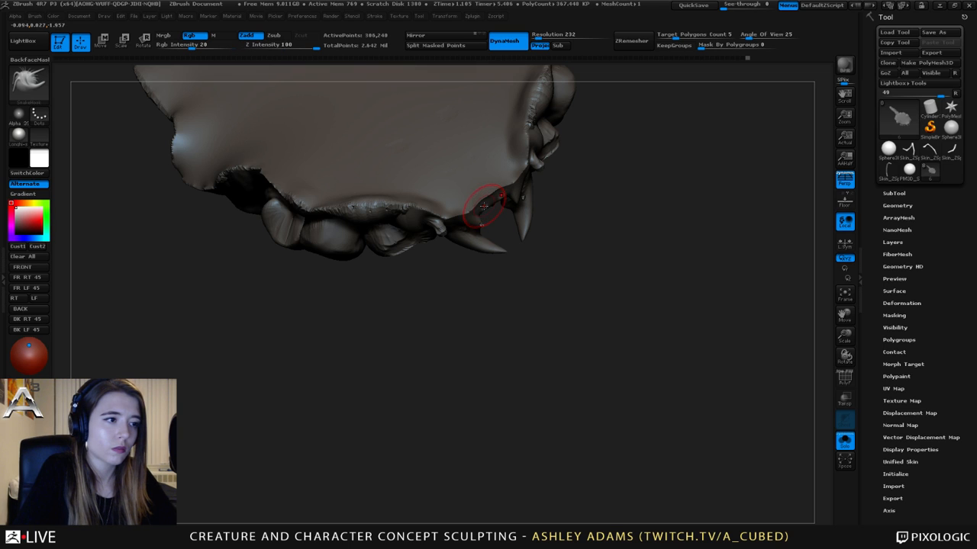
left_click_drag(513, 242, 496, 219)
mouse_move(521, 250)
left_mouse_down()
mouse_move(506, 192)
mouse_move(592, 218)
mouse_move(521, 226)
mouse_move(526, 219)
left_mouse_up()
key("shift")
key("space")
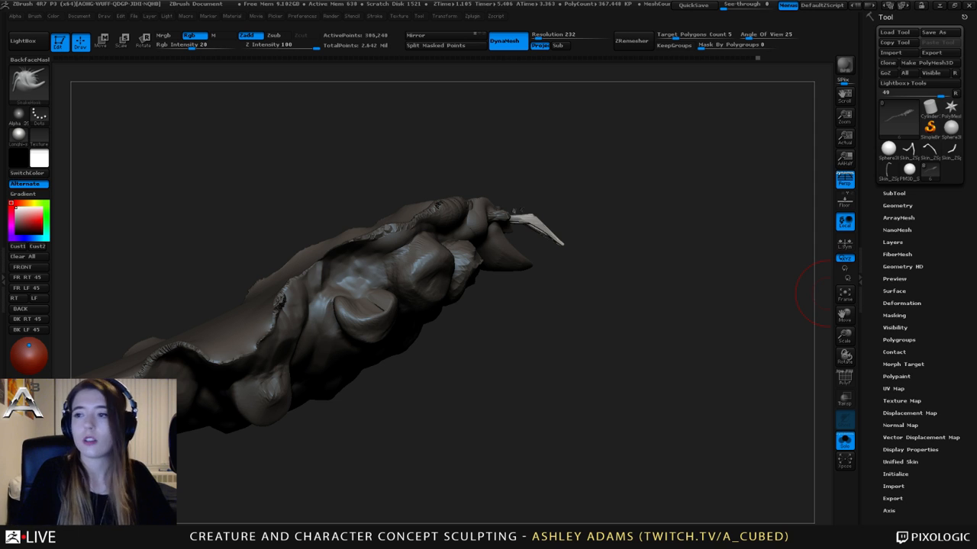
- Change the DynaMesh resolution and remesh the underbody with its new feelers, keeping detail projection on
mouse_move(817, 292)
left_mouse_down()
mouse_move(517, 302)
mouse_move(623, 270)
left_mouse_up()
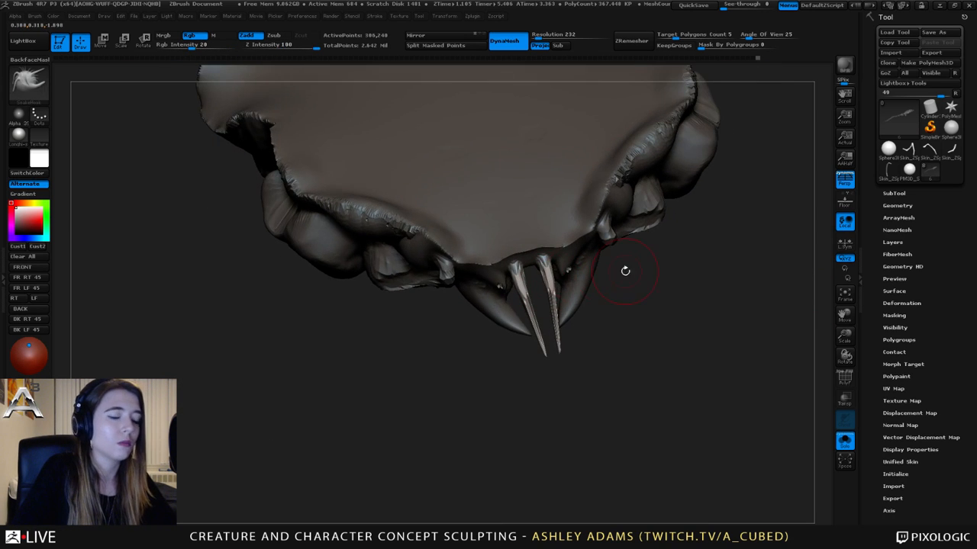
left_click_drag(573, 292, 559, 96)
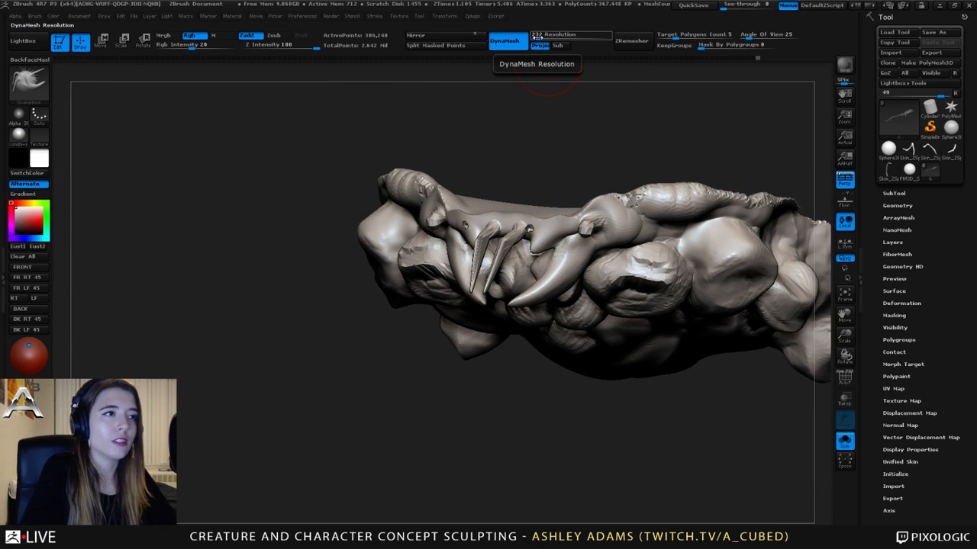
left_click_drag(540, 37, 535, 37)
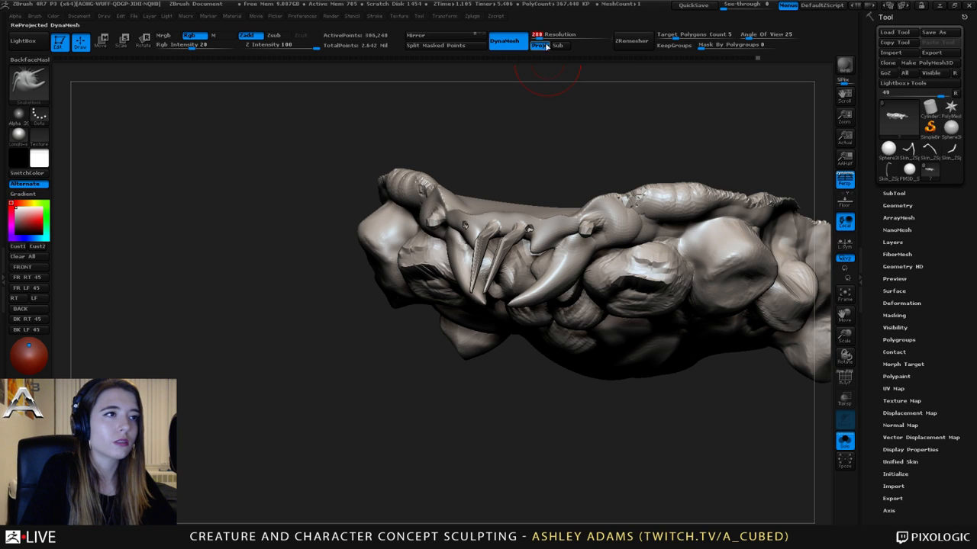
left_click_drag(583, 172, 584, 165, "ctrl")
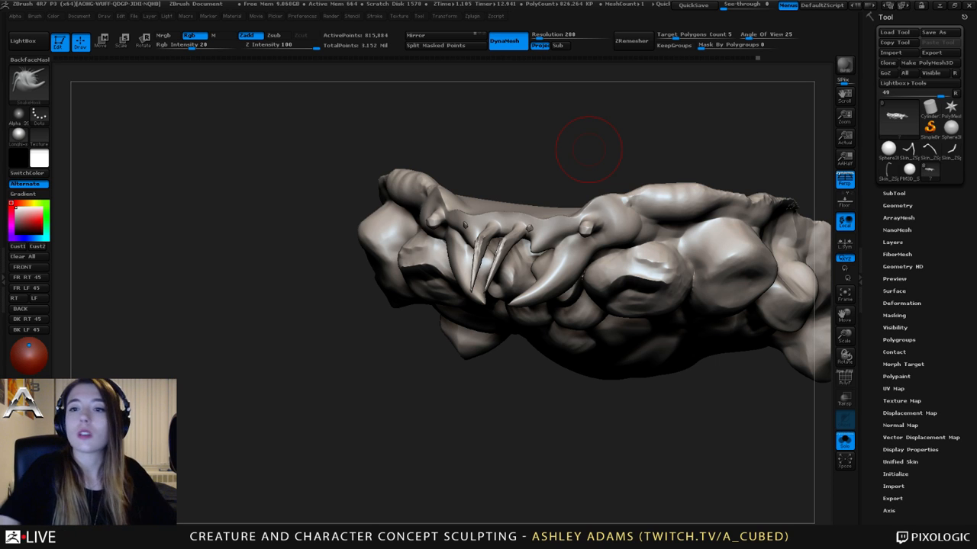
- Smooth the two feelers and bend them into slender downward arcs with SnakeHook
mouse_move(584, 148)
left_mouse_down()
mouse_move(534, 259)
mouse_move(524, 247)
mouse_move(531, 251)
left_mouse_up()
mouse_move(479, 323)
left_mouse_down()
mouse_move(518, 246)
mouse_move(509, 241)
mouse_move(527, 265)
left_mouse_up()
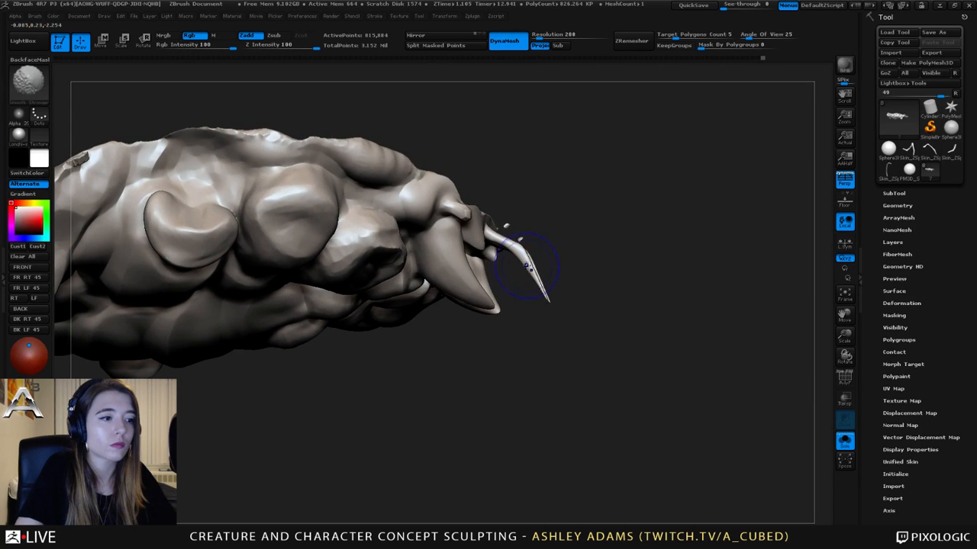
left_click_drag(534, 328, 503, 238)
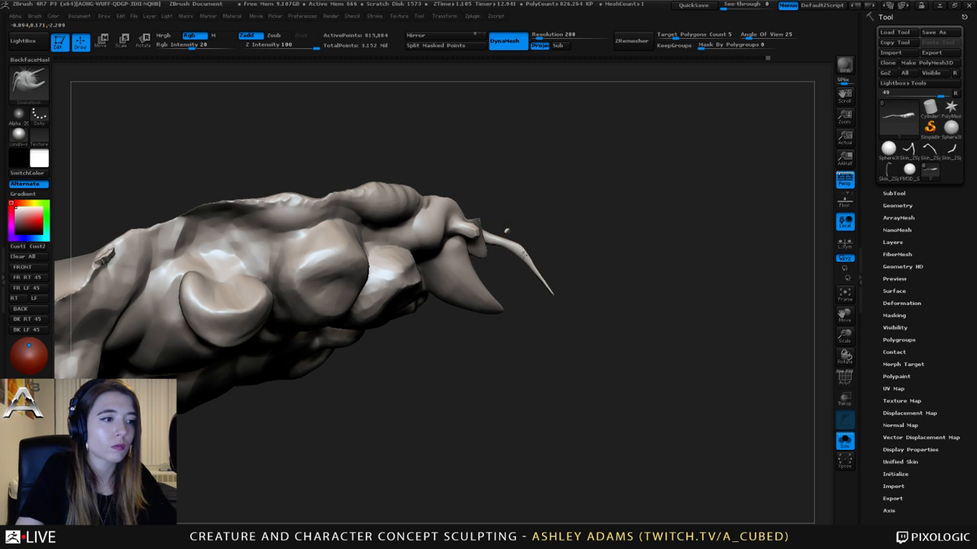
left_click_drag(506, 230, 522, 250, "shift")
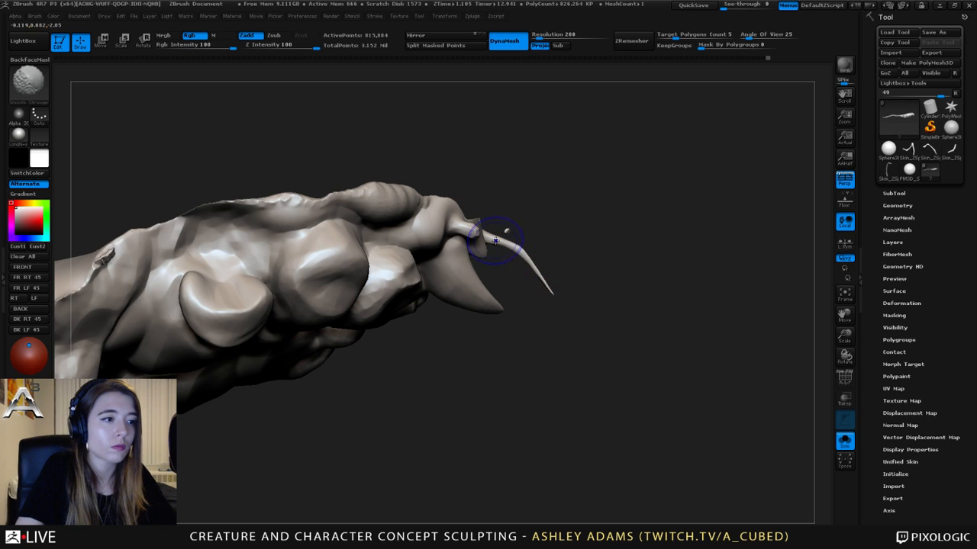
key("space")
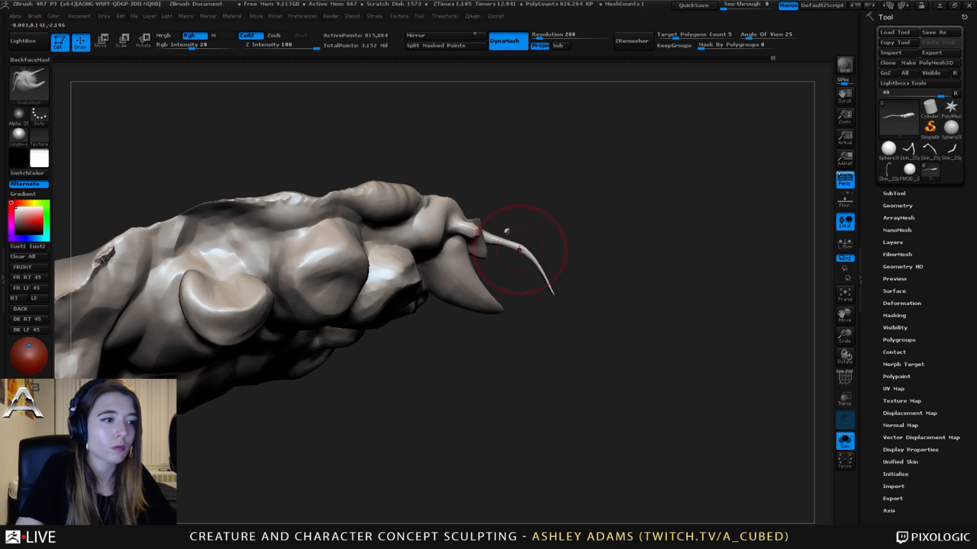
key("space")
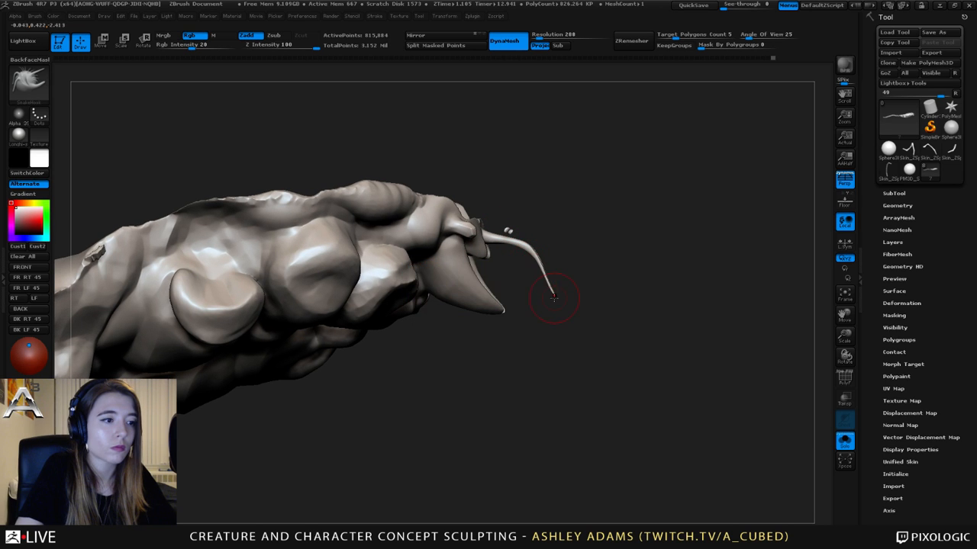
- Smooth the feeler tips and curl both feelers into inward-curving hooks with SnakeHook
mouse_move(551, 299)
left_mouse_down("shift")
mouse_move(544, 282)
mouse_move(580, 283)
mouse_move(568, 245)
mouse_move(565, 293)
left_mouse_up("shift")
key("b")
key("s")
key("h")
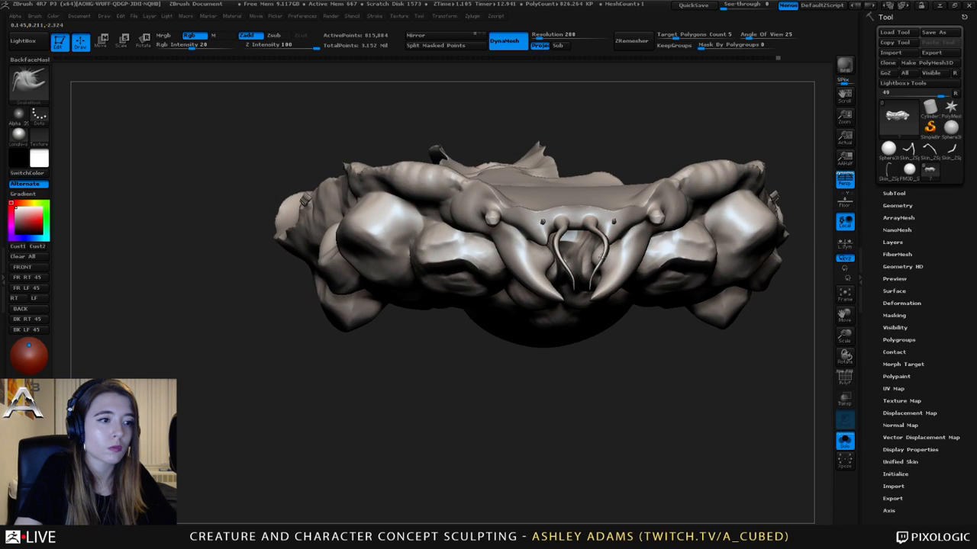
- Slightly inflate the small rounded nubs beside the fangs at Z Intensity 5, and select Dam_Standard for the underside
mouse_move(565, 252)
left_mouse_down()
mouse_move(517, 207)
mouse_move(508, 214)
mouse_move(520, 219)
left_mouse_up()
key("space")
key("shift")
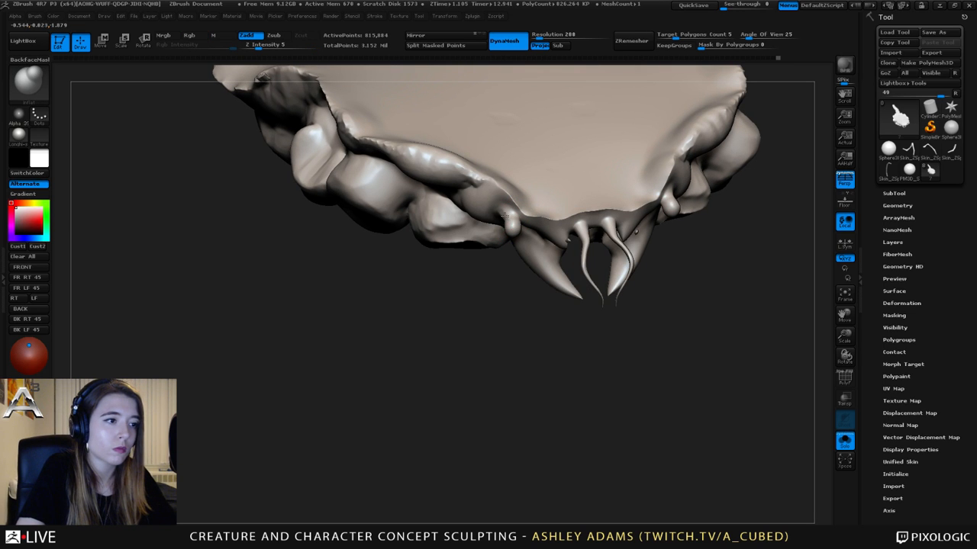
right_click_drag(504, 212, 517, 206)
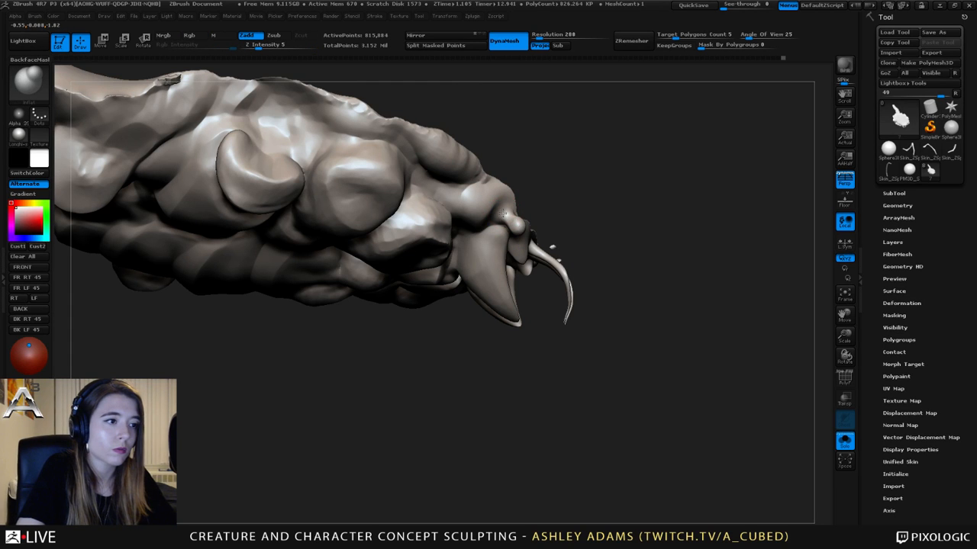
mouse_move(503, 213)
right_mouse_down()
mouse_move(515, 221)
mouse_move(527, 191)
mouse_move(580, 206)
mouse_move(563, 250)
mouse_move(566, 177)
mouse_move(530, 257)
mouse_move(567, 349)
mouse_move(542, 229)
mouse_move(489, 305)
mouse_move(457, 321)
mouse_move(484, 295)
right_mouse_up()
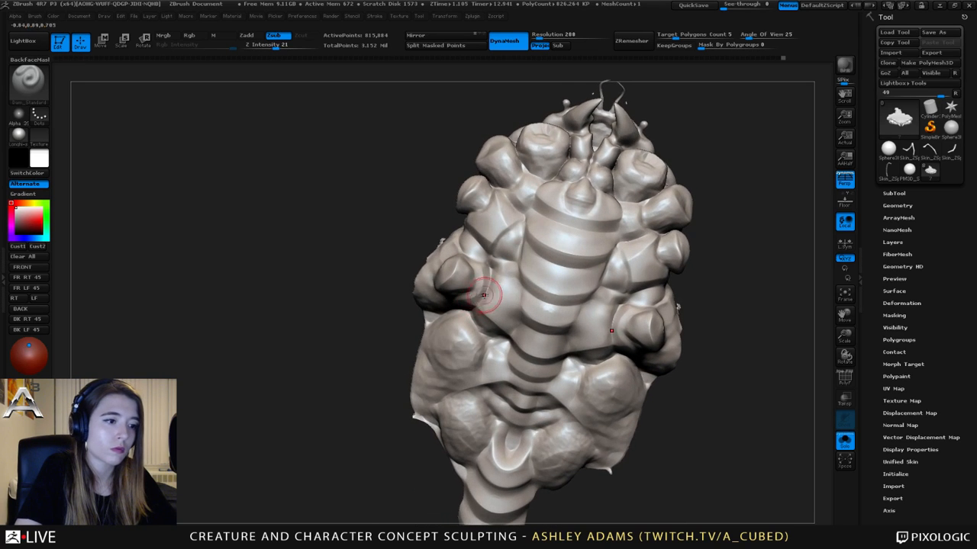
- Pull small pointed growths out of the mouth area between the feelers and fangs with SnakeHook
key("2")
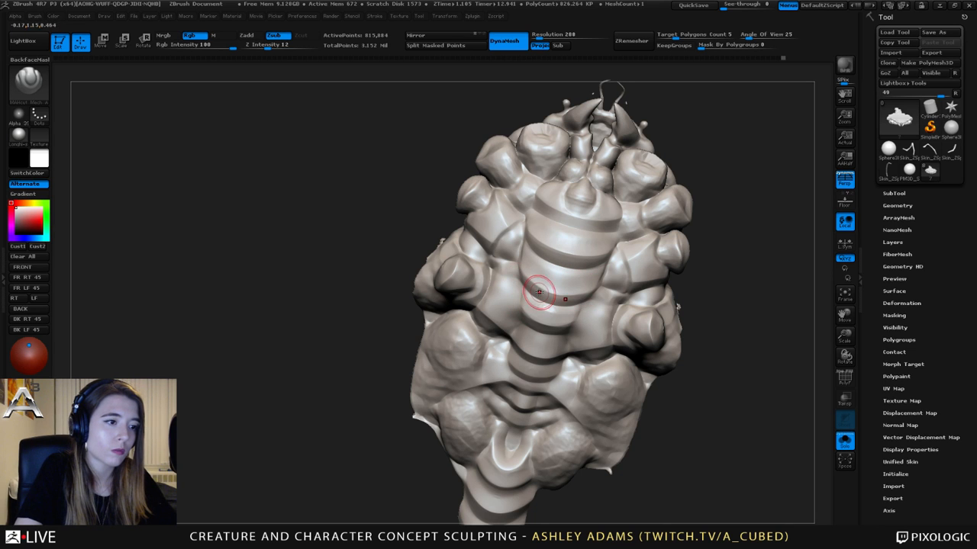
mouse_move(475, 290)
right_mouse_down()
mouse_move(490, 355)
mouse_move(577, 290)
mouse_move(574, 242)
mouse_move(549, 192)
mouse_move(515, 174)
mouse_move(541, 159)
mouse_move(566, 177)
mouse_move(588, 152)
mouse_move(586, 194)
mouse_move(577, 189)
mouse_move(587, 172)
mouse_move(588, 182)
right_mouse_up()
key("b")
key("s")
key("h")
right_click(591, 183)
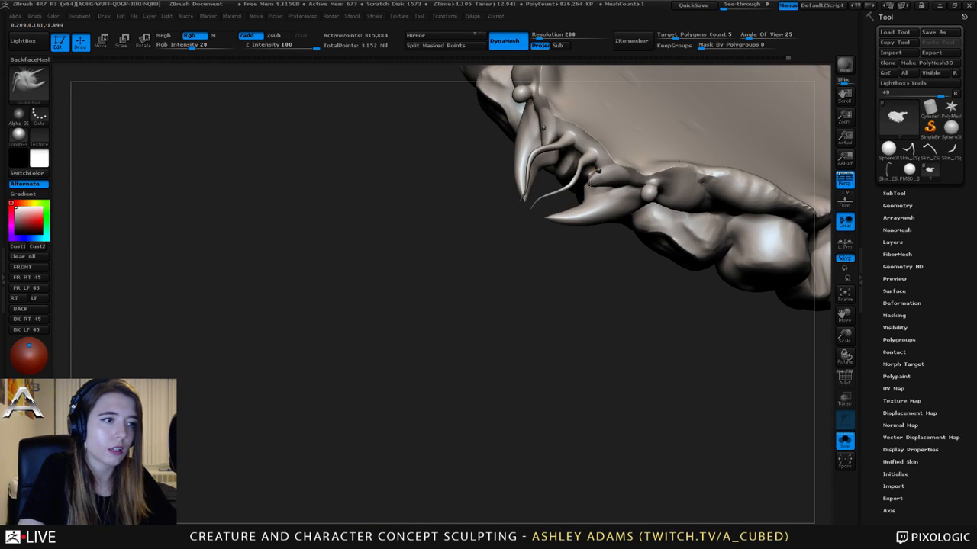
- Smooth the small growths and the fang bases beside the curved feelers
key("shift")
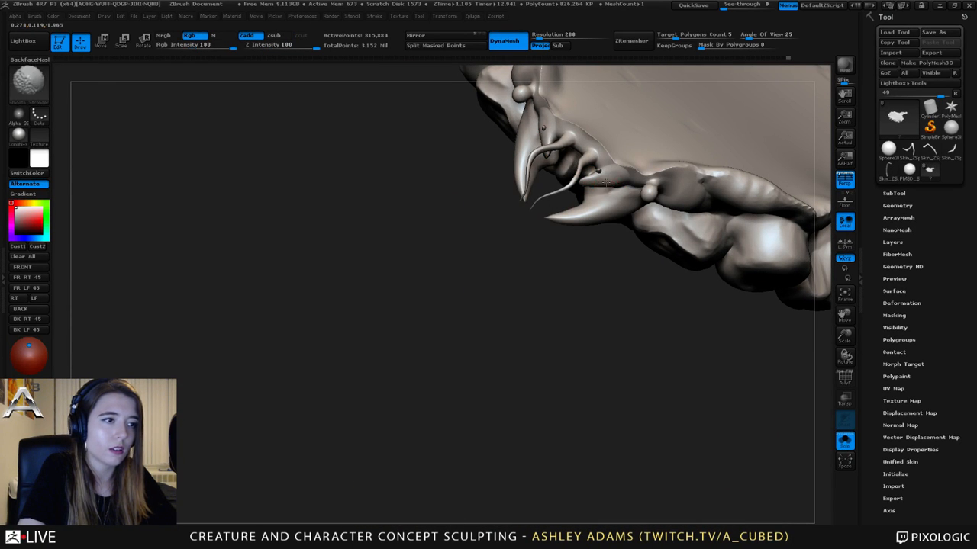
mouse_move(585, 182)
left_mouse_down()
mouse_move(611, 192)
mouse_move(603, 195)
left_mouse_up()
key("space")
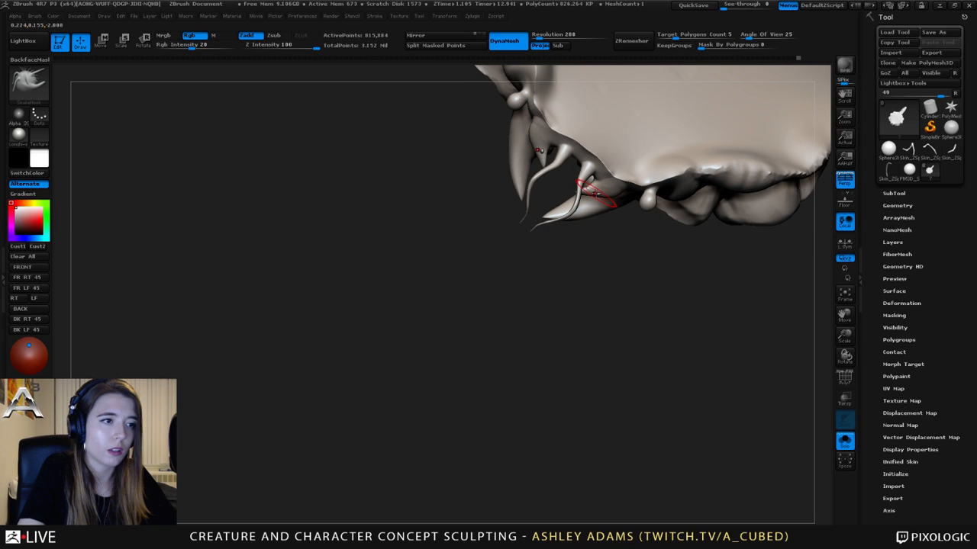
key("shift")
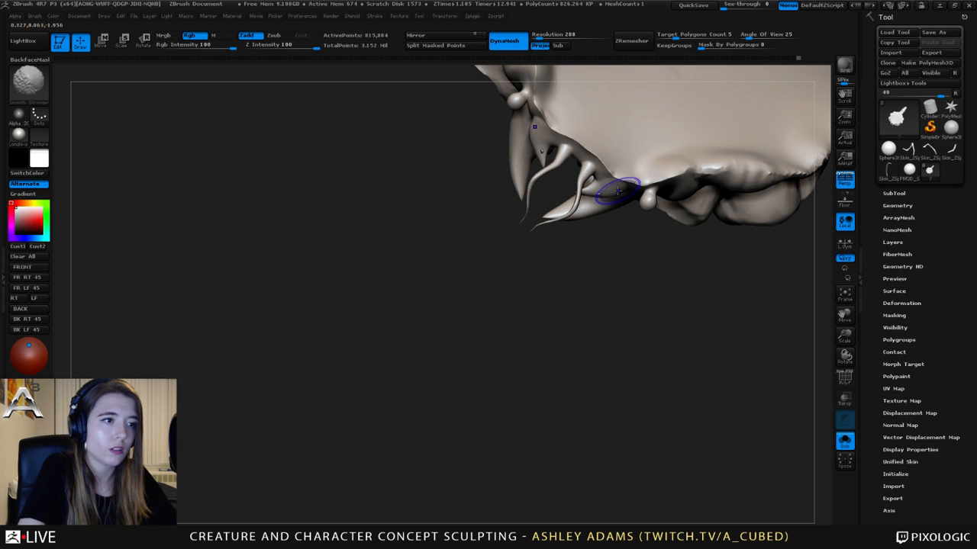
mouse_move(618, 191)
left_mouse_down()
mouse_move(630, 174)
mouse_move(485, 160)
mouse_move(534, 191)
mouse_move(551, 221)
mouse_move(546, 248)
left_mouse_up()
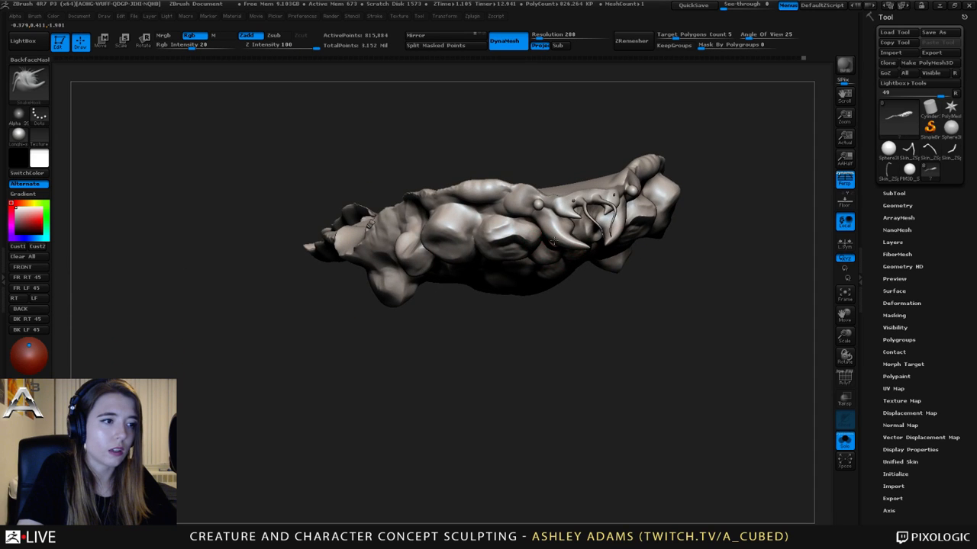
- Tighten the edges of the two fangs with the Pinch brush at Z Intensity 20
key("space")
left_click_drag(554, 239, 539, 225)
key("b")
key("s")
key("t")
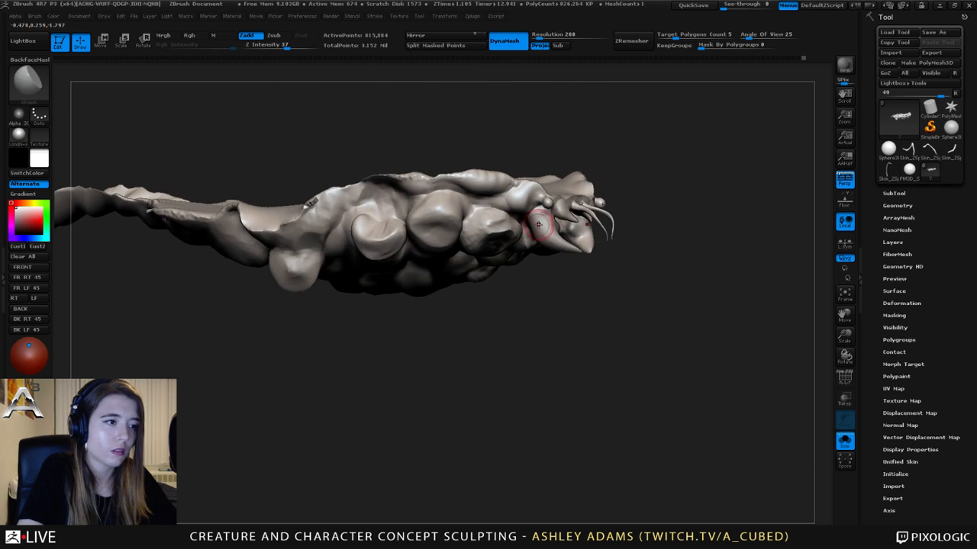
key("b")
key("p")
key("i")
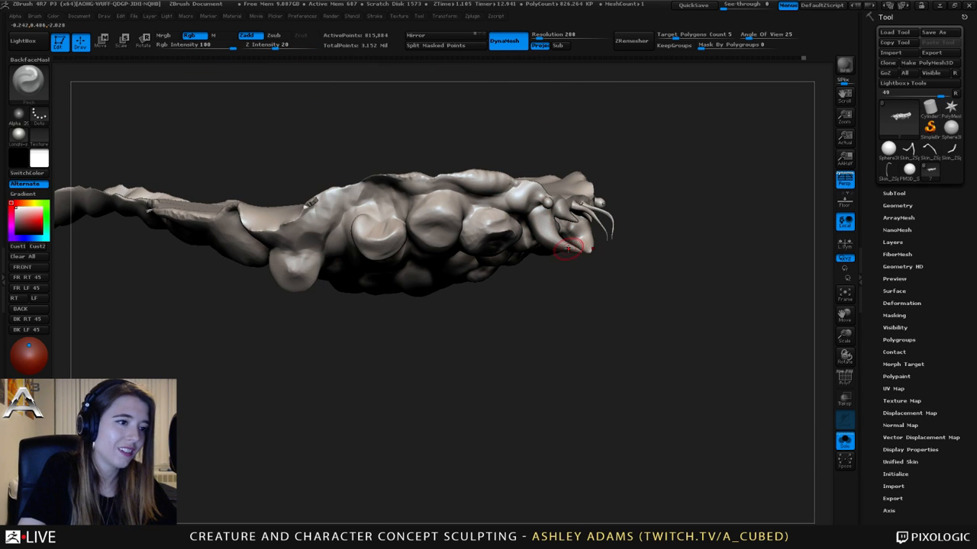
mouse_move(534, 208)
left_mouse_down()
mouse_move(597, 192)
mouse_move(576, 233)
left_mouse_up()
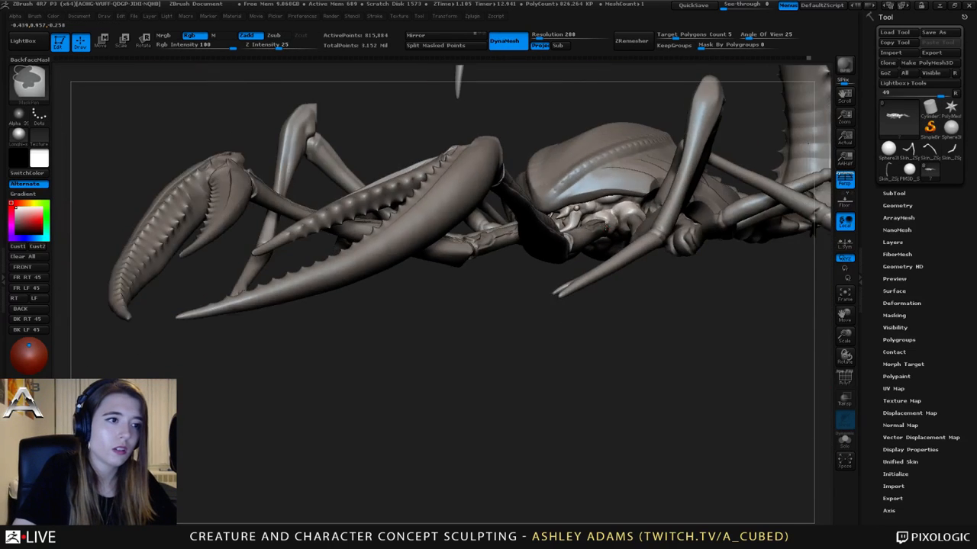
- Make the front pair of walking legs the active subtool and choose the Slash2 brush
mouse_move(605, 227)
left_mouse_down()
mouse_move(608, 244)
mouse_move(573, 187)
mouse_move(610, 252)
mouse_move(485, 191)
left_mouse_up()
key("space")
left_click(610, 252, "alt")
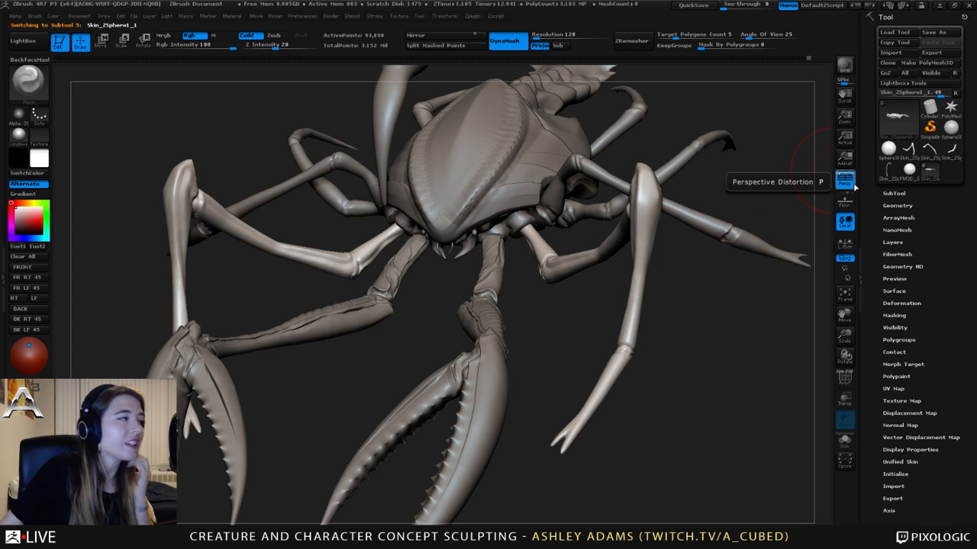
mouse_move(950, 152)
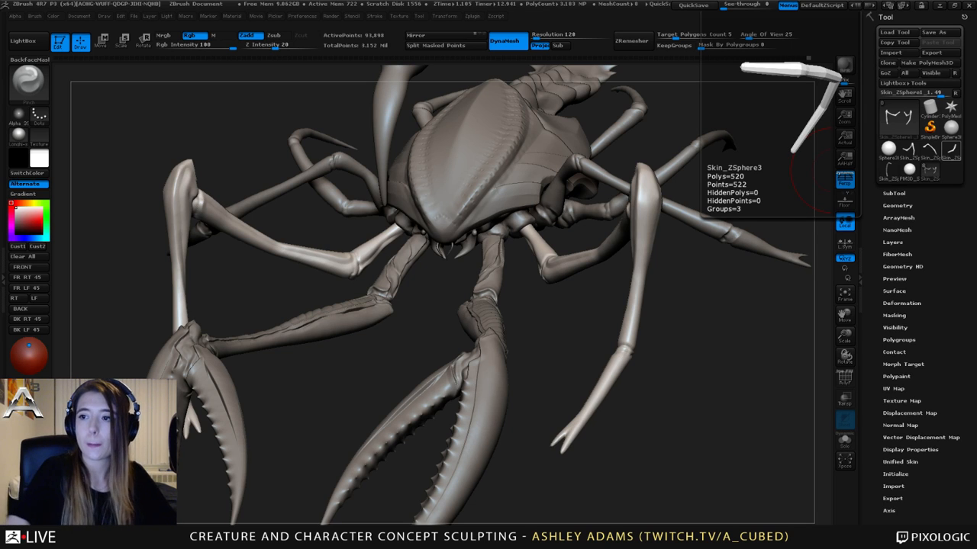
mouse_move(559, 294)
left_mouse_down()
mouse_move(518, 290)
mouse_move(560, 225)
left_mouse_up()
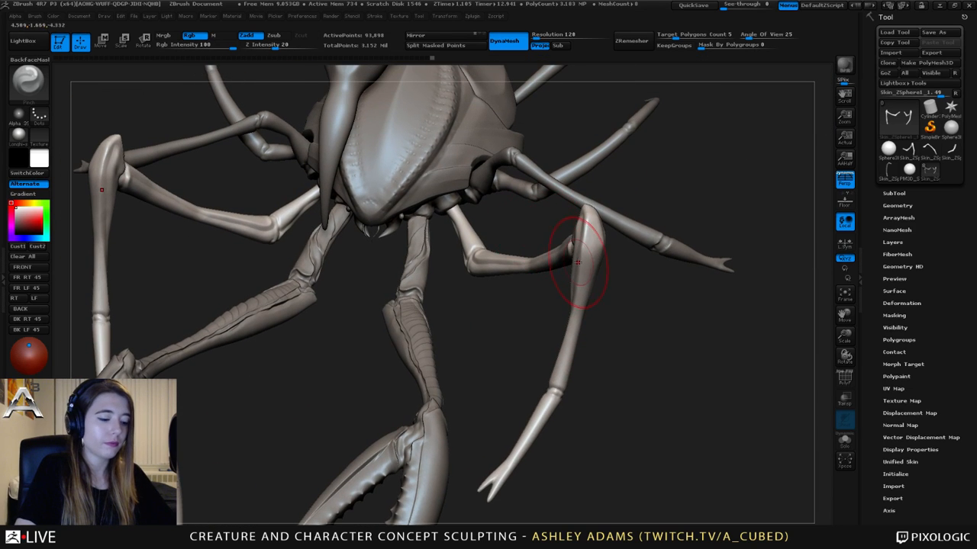
key("b")
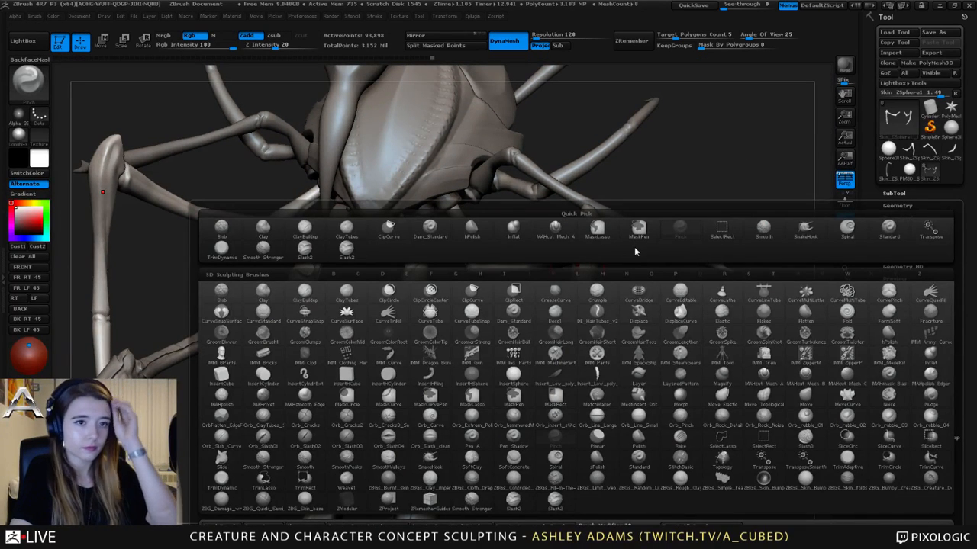
left_click(346, 248)
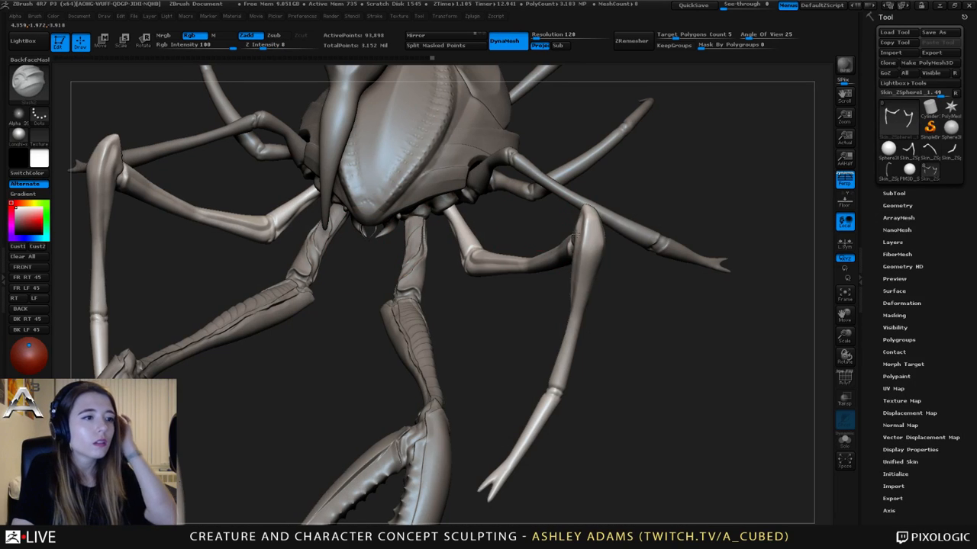
- Set the brush's Z Intensity to 13 and carve long seams along the front legs' segment between the inner joint and the knee
key("space")
left_click_drag(519, 221, 496, 257)
key("space")
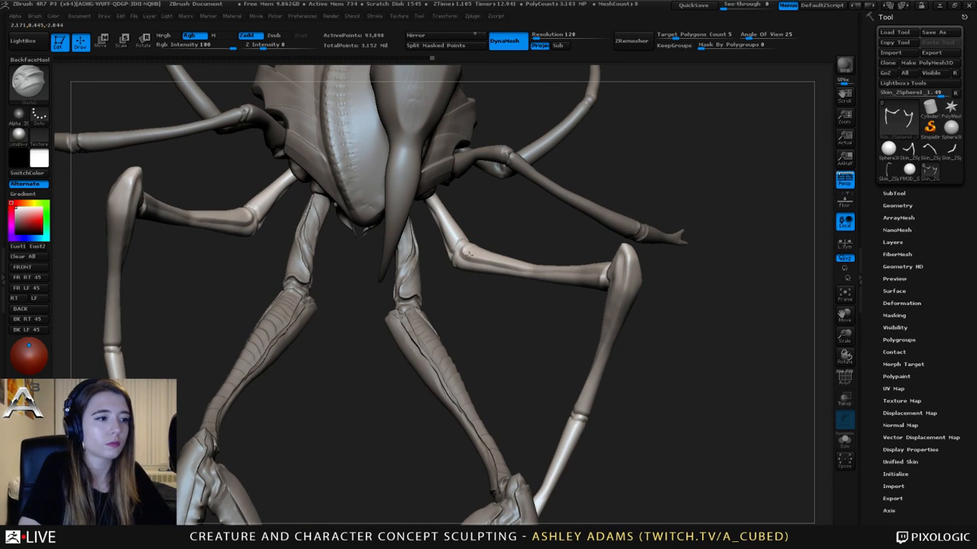
left_click(265, 45)
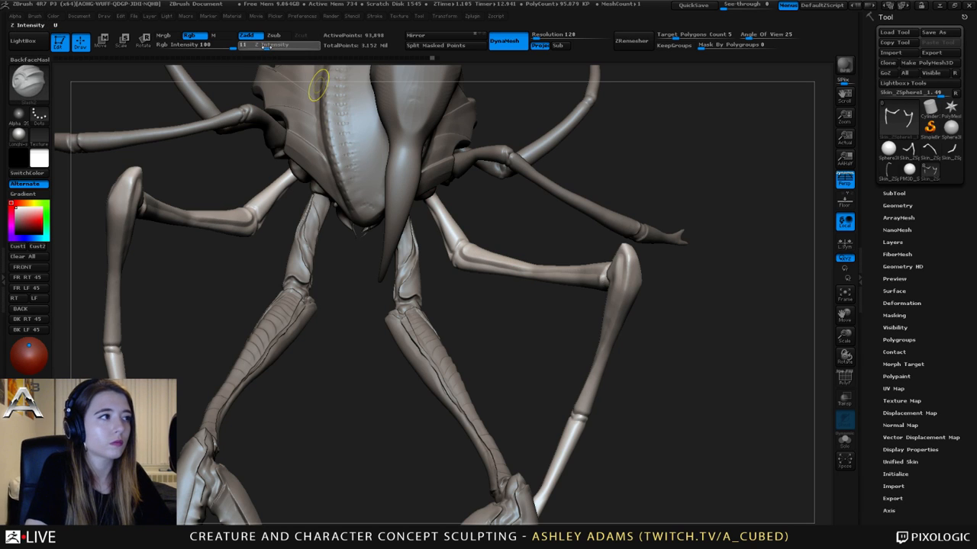
left_click_drag(265, 45, 269, 45)
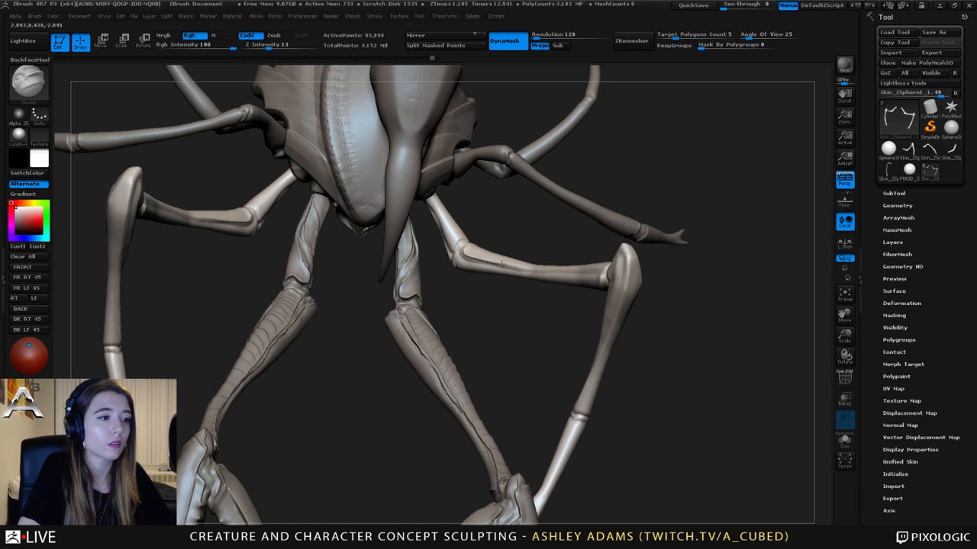
mouse_move(603, 271)
left_mouse_down()
mouse_move(576, 312)
mouse_move(581, 324)
left_mouse_up()
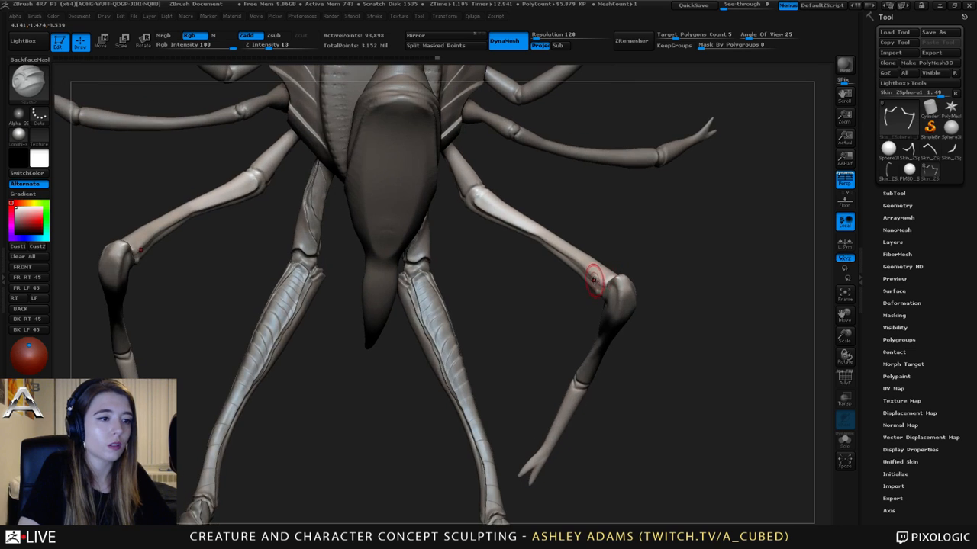
mouse_move(615, 276)
left_mouse_down()
mouse_move(603, 287)
mouse_move(615, 279)
mouse_move(578, 276)
mouse_move(508, 248)
mouse_move(609, 269)
mouse_move(657, 247)
mouse_move(566, 181)
left_mouse_up()
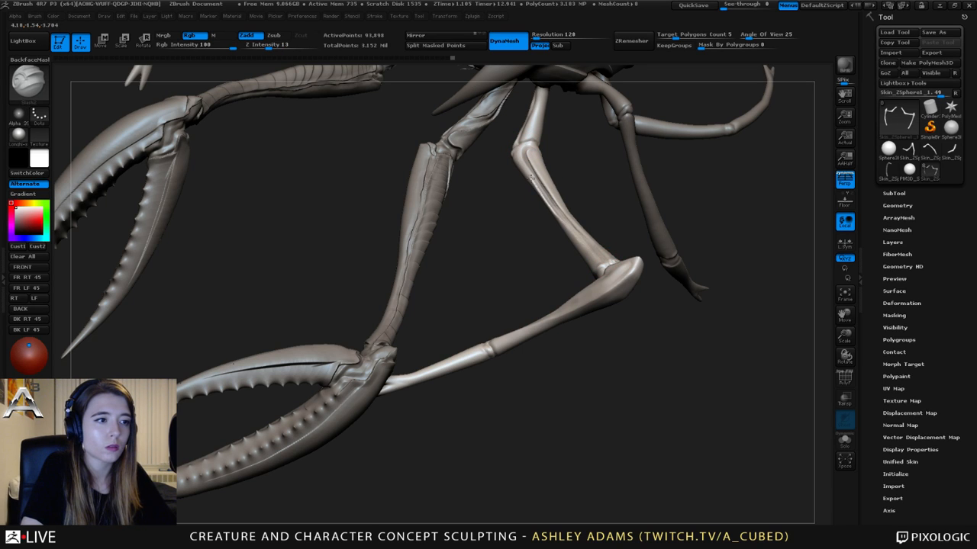
left_click_drag(527, 152, 496, 232)
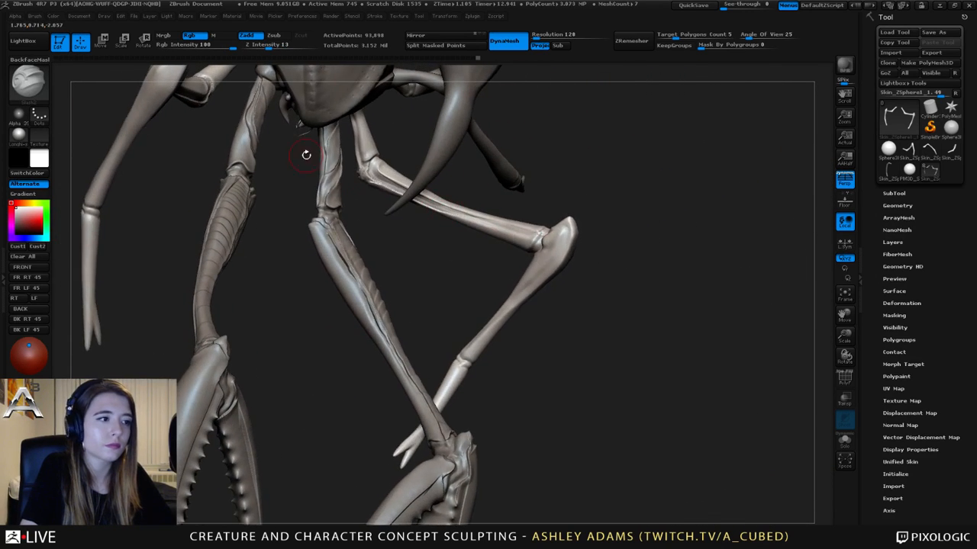
- Isolate the front legs and cut long seams down the segment below the knee, curving around its top and lower joint
left_click(537, 244, "alt")
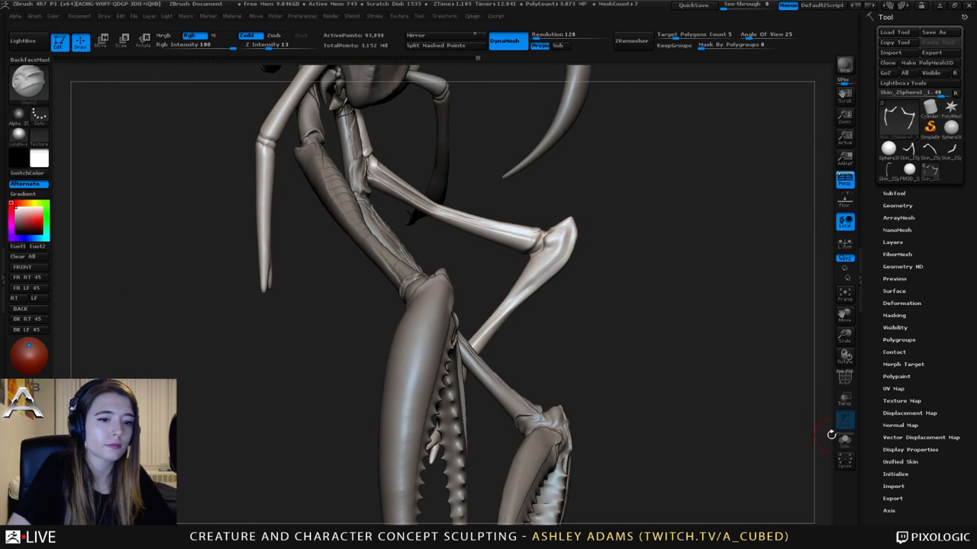
left_click(844, 441)
mouse_move(807, 420)
left_mouse_down()
mouse_move(589, 281)
mouse_move(489, 186)
mouse_move(532, 199)
mouse_move(504, 218)
left_mouse_up()
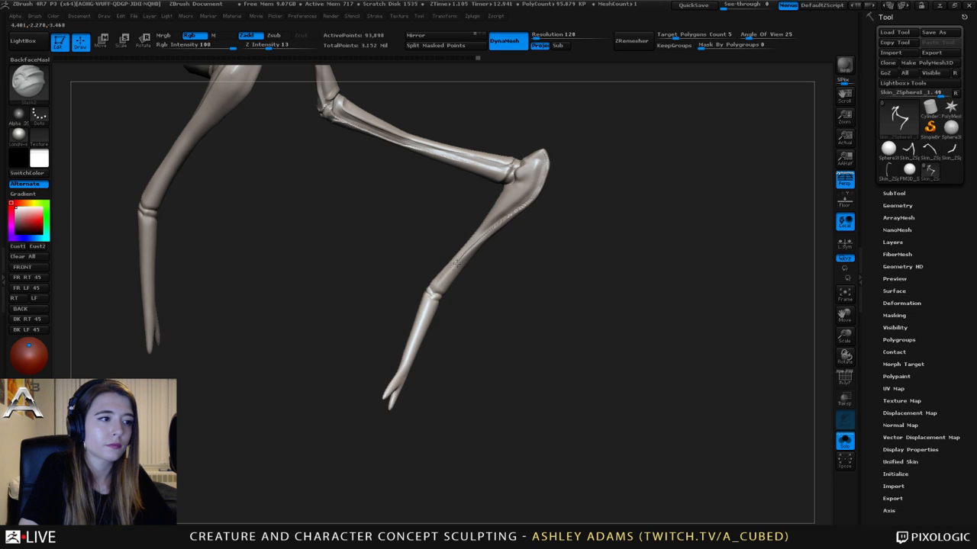
left_click_drag(410, 259, 397, 231)
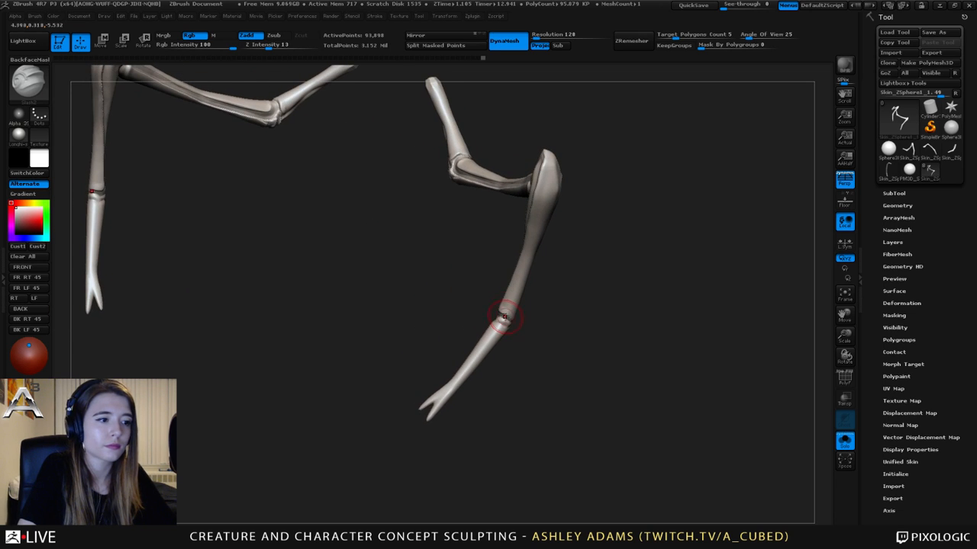
mouse_move(513, 320)
left_mouse_down()
mouse_move(442, 270)
mouse_move(510, 318)
left_mouse_up()
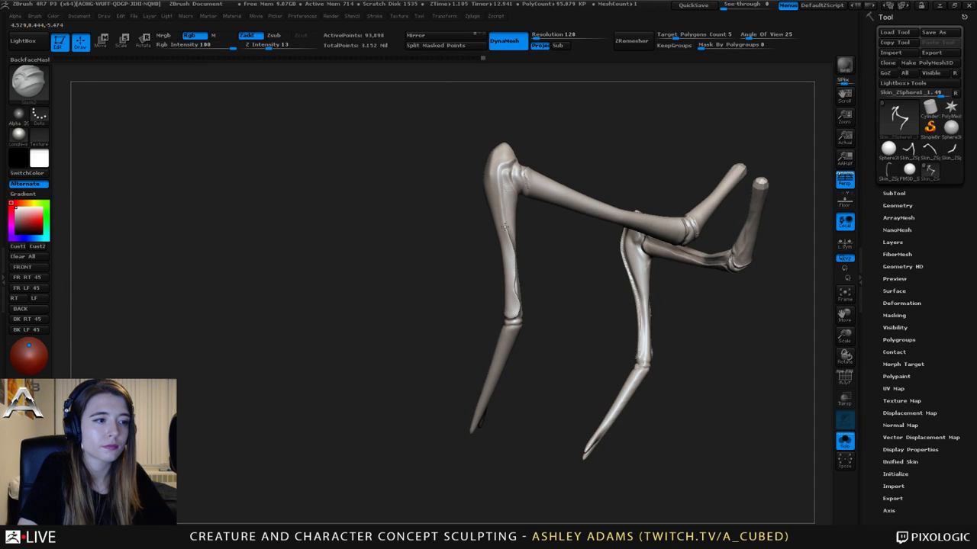
left_click_drag(510, 318, 473, 225)
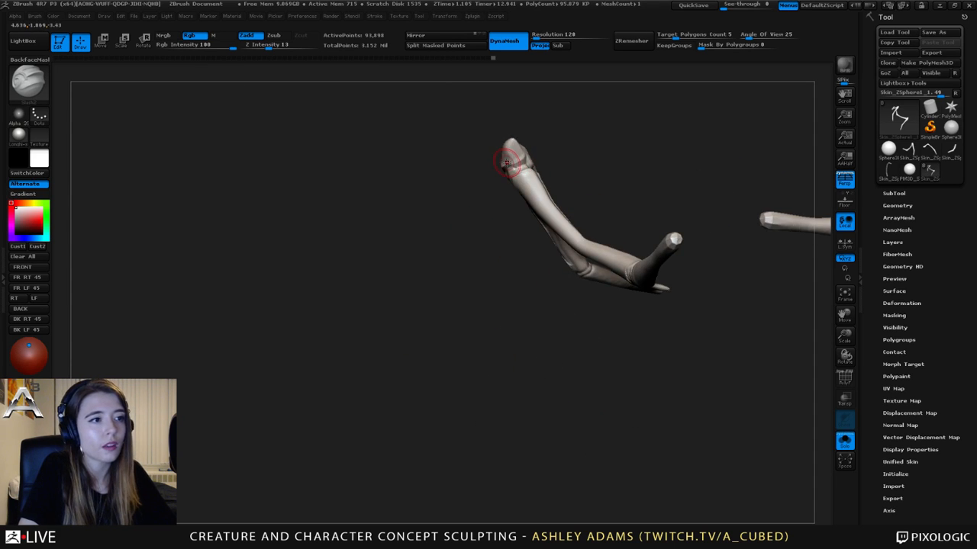
left_click_drag(525, 153, 478, 315)
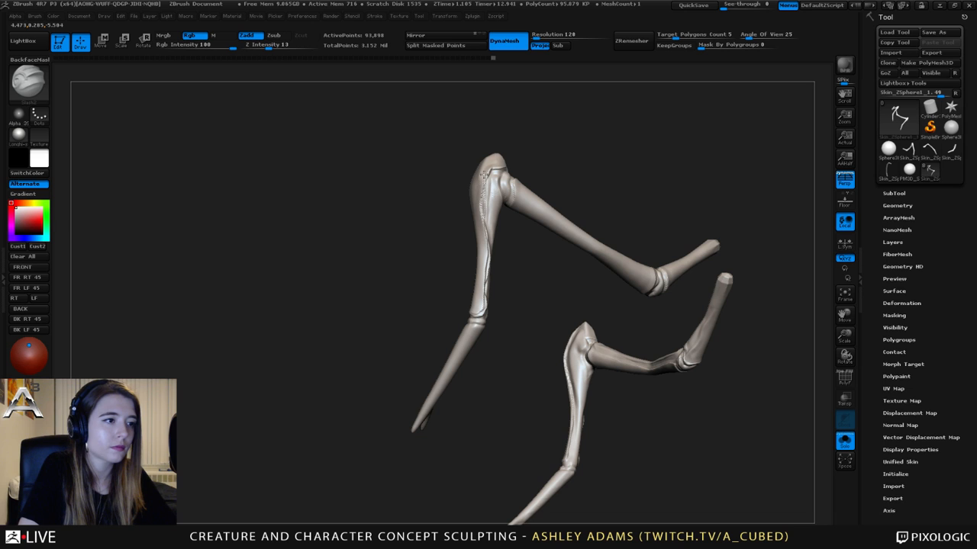
mouse_move(504, 164)
left_mouse_down()
mouse_move(535, 199)
mouse_move(501, 165)
mouse_move(516, 157)
mouse_move(521, 166)
left_mouse_up()
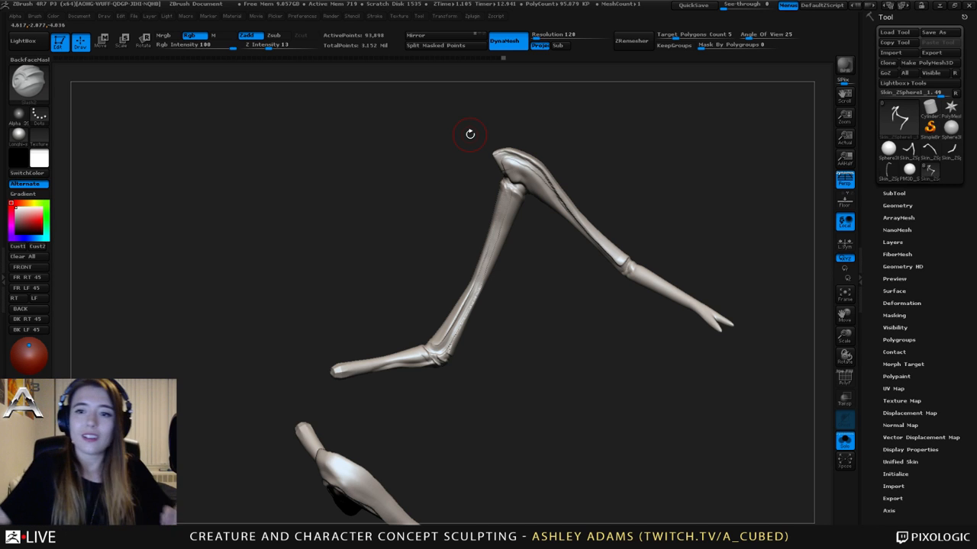
- Carve a collar crease below the lower joint and long seams down the fork-tipped foot segment
mouse_move(579, 236)
left_mouse_down()
mouse_move(450, 167)
mouse_move(577, 283)
mouse_move(558, 255)
mouse_move(551, 210)
mouse_move(534, 221)
mouse_move(515, 199)
mouse_move(575, 169)
left_mouse_up()
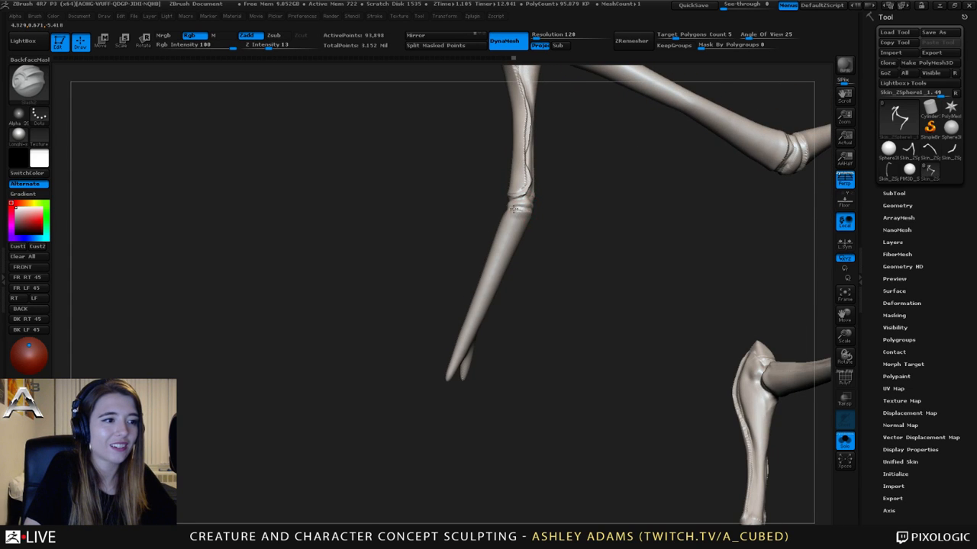
left_click_drag(513, 208, 509, 211)
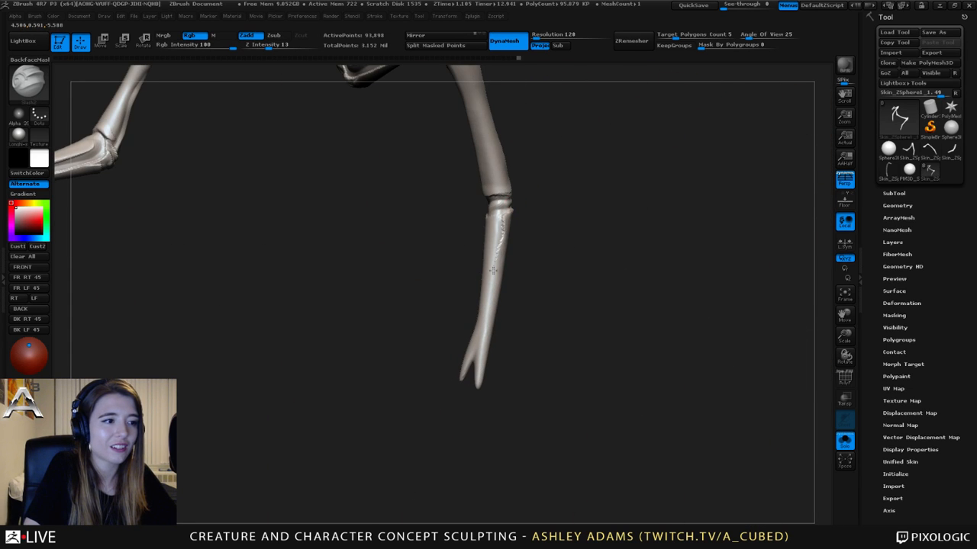
left_click_drag(471, 328, 530, 206)
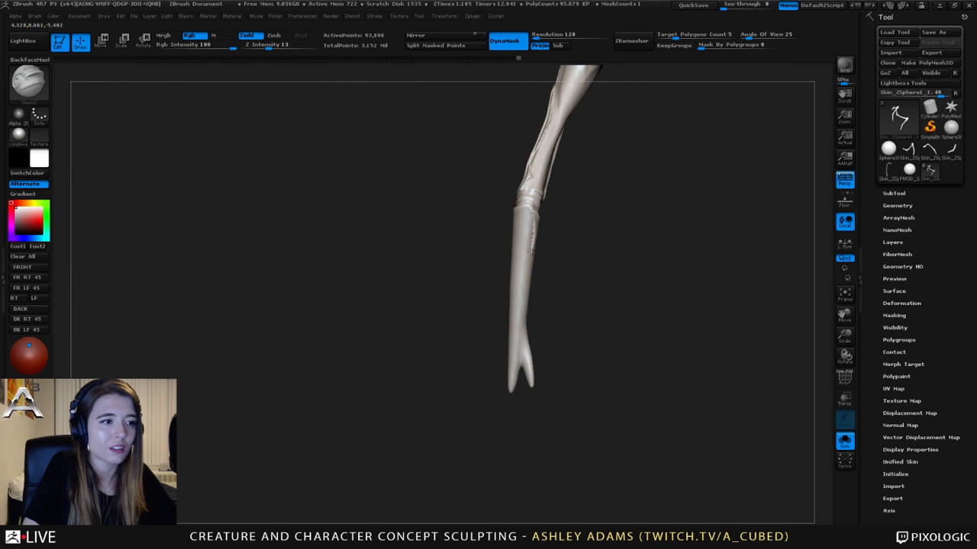
left_click_drag(516, 358, 456, 255)
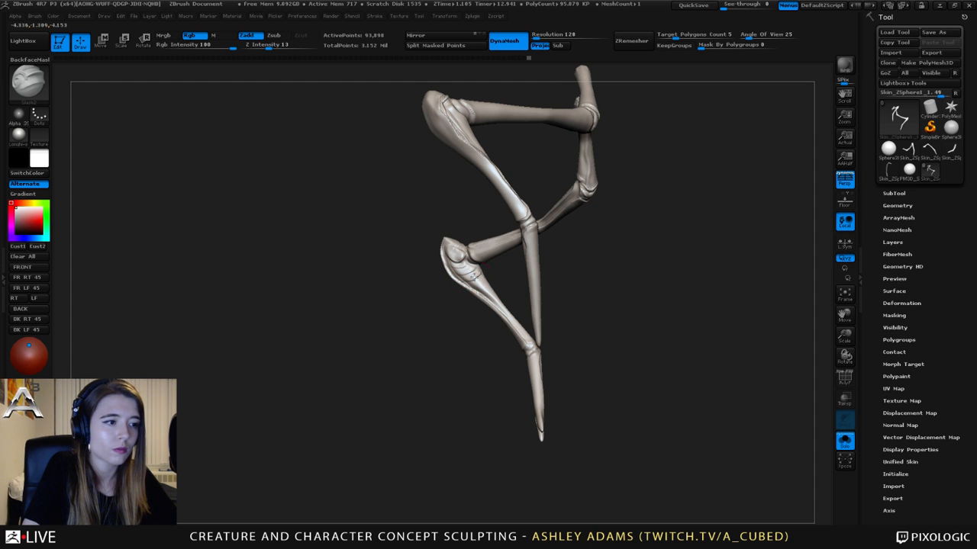
- Carve diagonal wrapping creases across the inner side of the leg segment just below the knee
right_click_drag(473, 277, 455, 286)
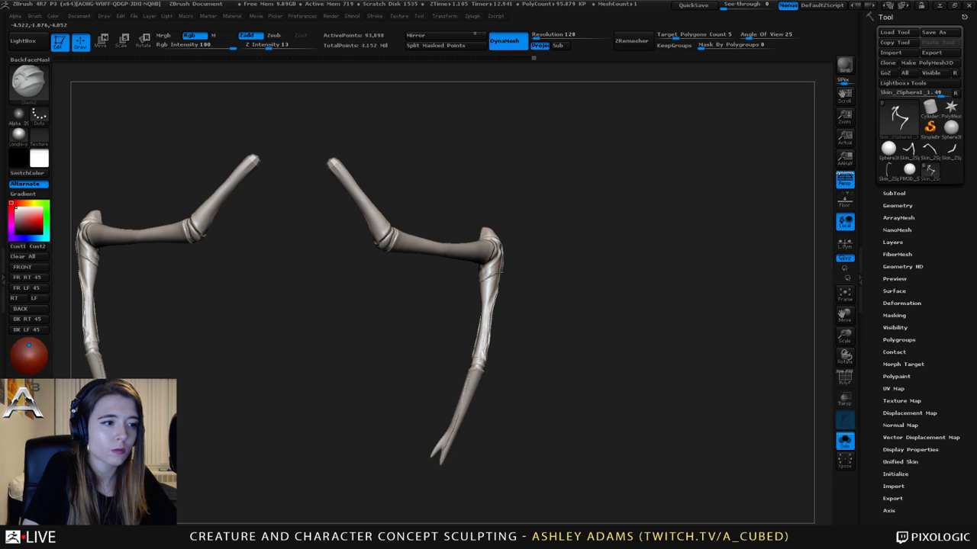
right_click_drag(497, 267, 539, 256, "alt")
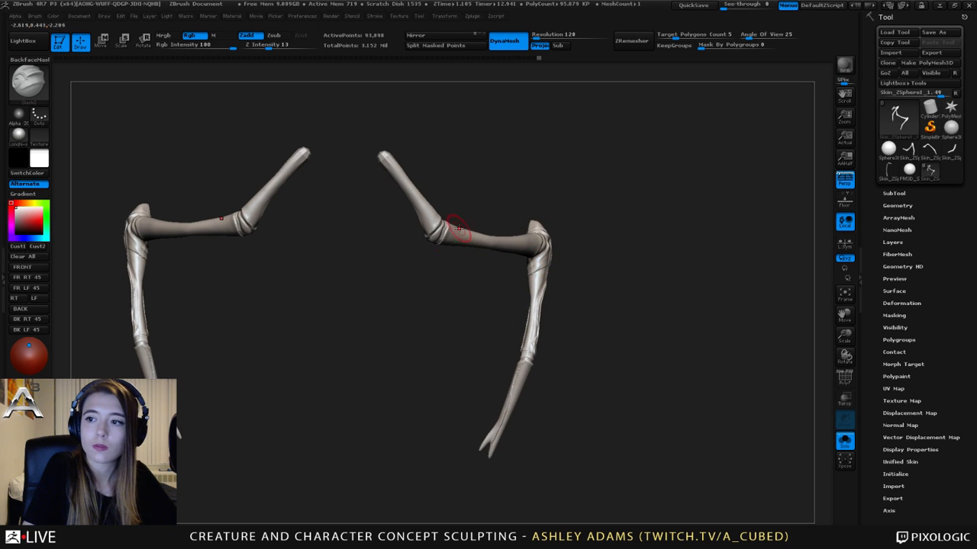
mouse_move(458, 228)
right_mouse_down("alt")
mouse_move(483, 255)
mouse_move(534, 264)
mouse_move(525, 274)
mouse_move(540, 283)
mouse_move(522, 299)
mouse_move(546, 301)
mouse_move(522, 291)
right_mouse_up("alt")
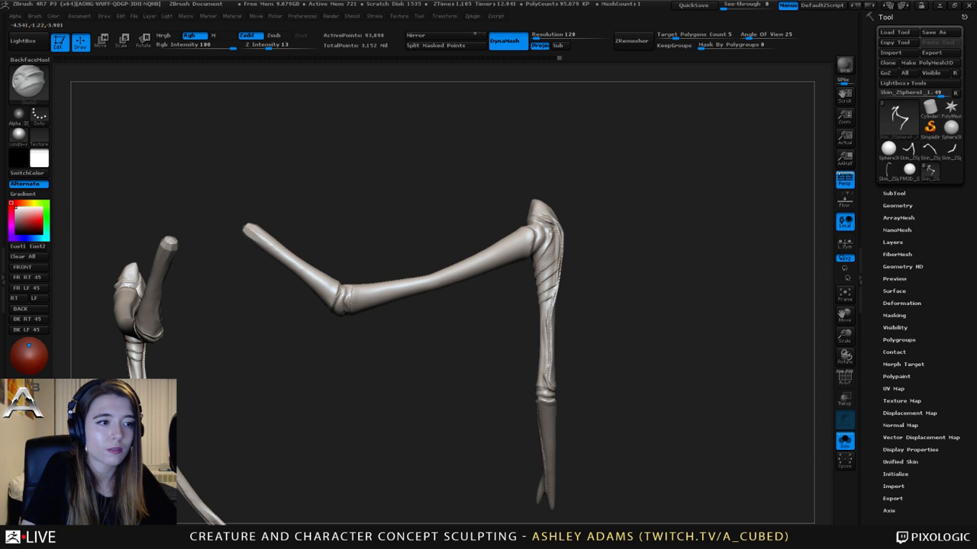
mouse_move(553, 230)
right_mouse_down()
mouse_move(551, 191)
mouse_move(556, 218)
mouse_move(469, 230)
right_mouse_up()
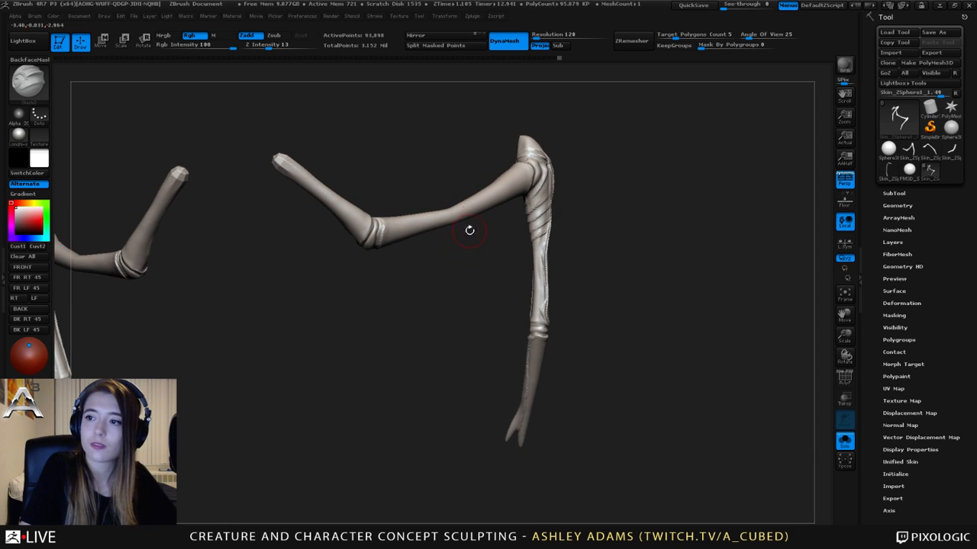
- Extend the rib-like wrapping creases along the inner side of the front legs' segment down to the lower joint
right_click_drag(521, 251, 535, 253)
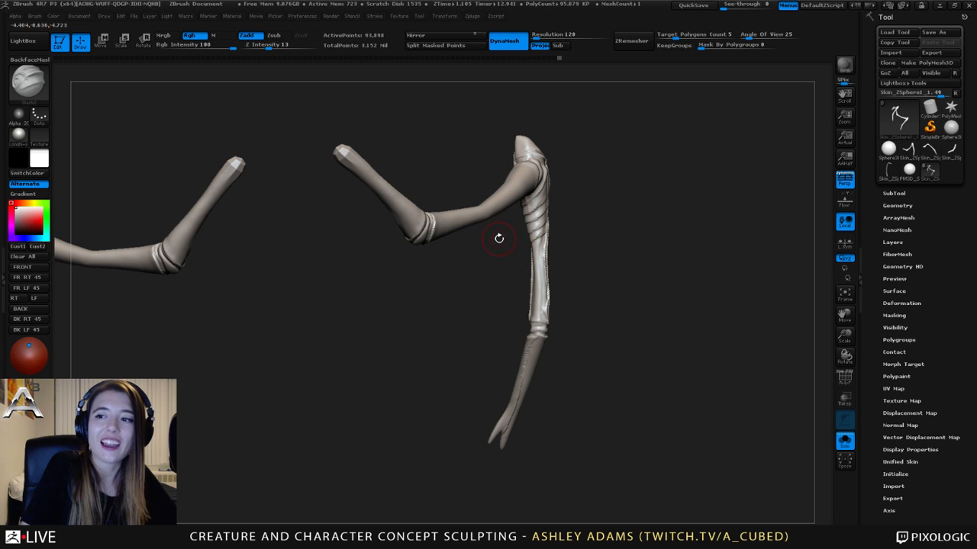
key("space")
mouse_move(532, 252)
right_mouse_down()
mouse_move(550, 249)
mouse_move(539, 266)
right_mouse_up()
key("space")
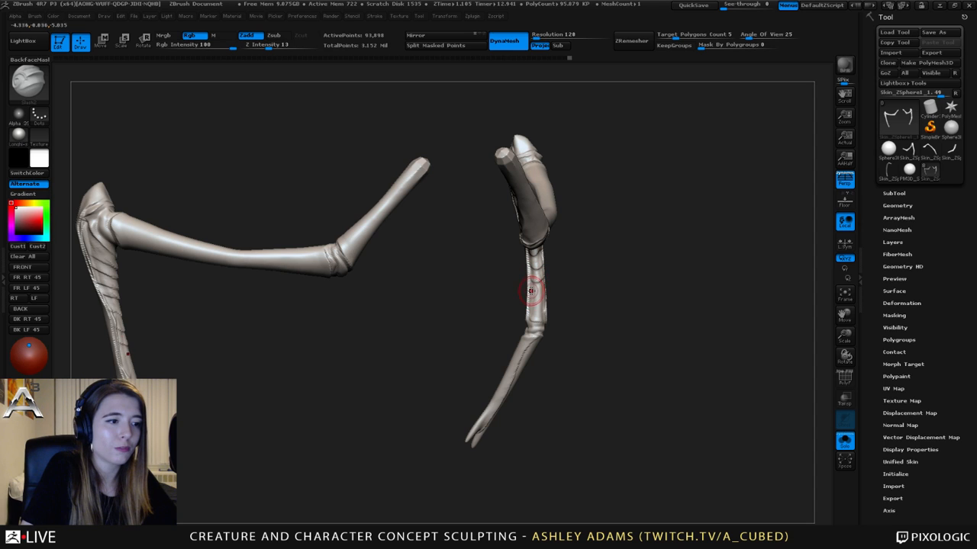
mouse_move(546, 288)
right_mouse_down()
mouse_move(582, 244)
mouse_move(559, 223)
right_mouse_up()
key("f")
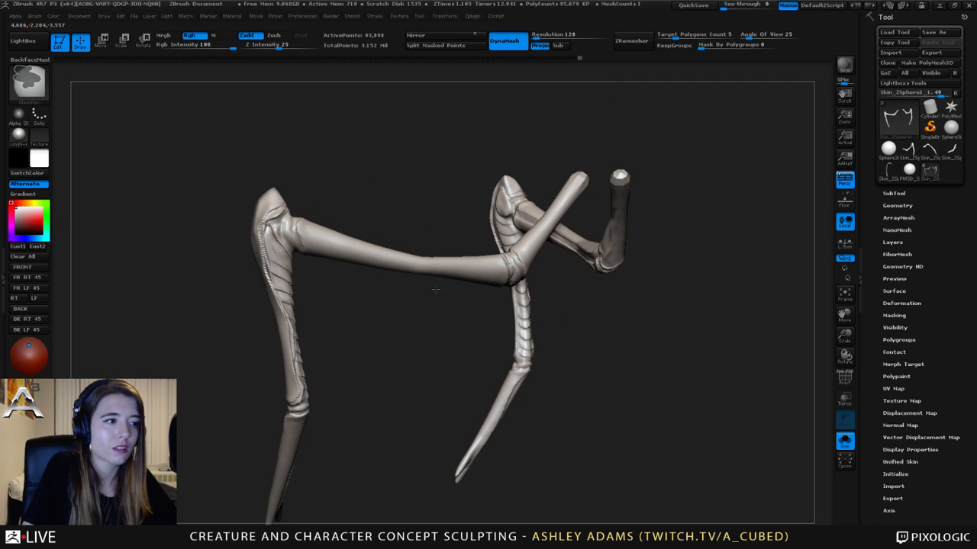
right_click_drag(266, 250, 281, 261)
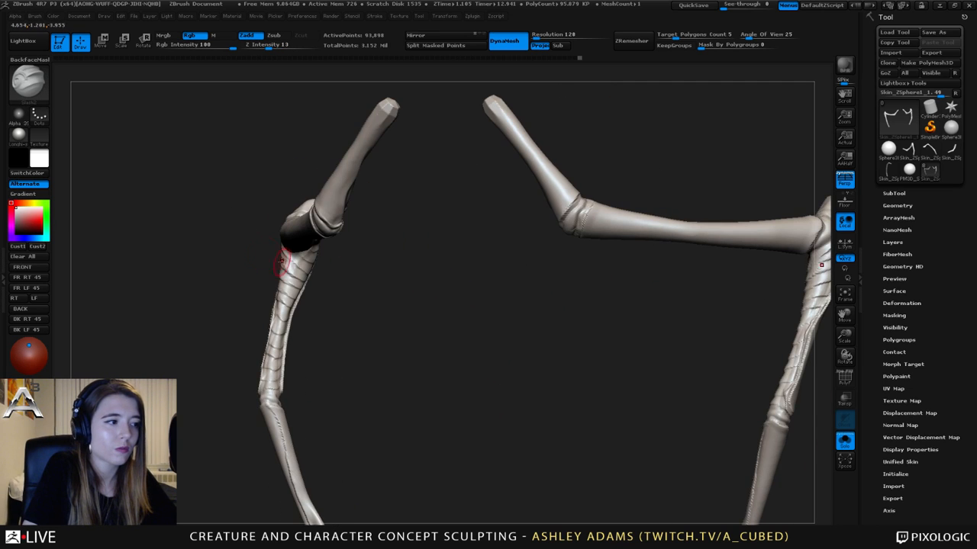
mouse_move(338, 297)
right_mouse_down("alt")
mouse_move(409, 272)
mouse_move(419, 325)
mouse_move(394, 303)
right_mouse_up("alt")
- Bring back the whole creature, then select and isolate the next pair of fork-footed walking legs
left_click(845, 441)
mouse_move(804, 421)
right_mouse_down()
mouse_move(558, 300)
mouse_move(547, 271)
mouse_move(564, 283)
mouse_move(513, 299)
mouse_move(618, 278)
mouse_move(575, 227)
mouse_move(532, 236)
mouse_move(503, 208)
mouse_move(496, 221)
mouse_move(523, 229)
mouse_move(477, 204)
mouse_move(488, 225)
mouse_move(450, 220)
mouse_move(473, 232)
right_mouse_up()
left_click(530, 244, "alt")
left_click(517, 229, "alt")
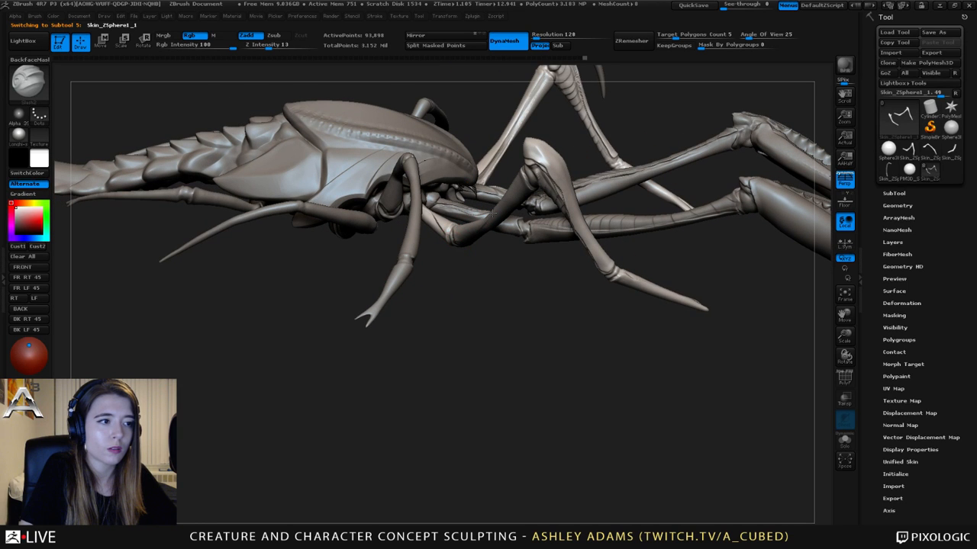
right_click_drag(522, 177, 436, 114)
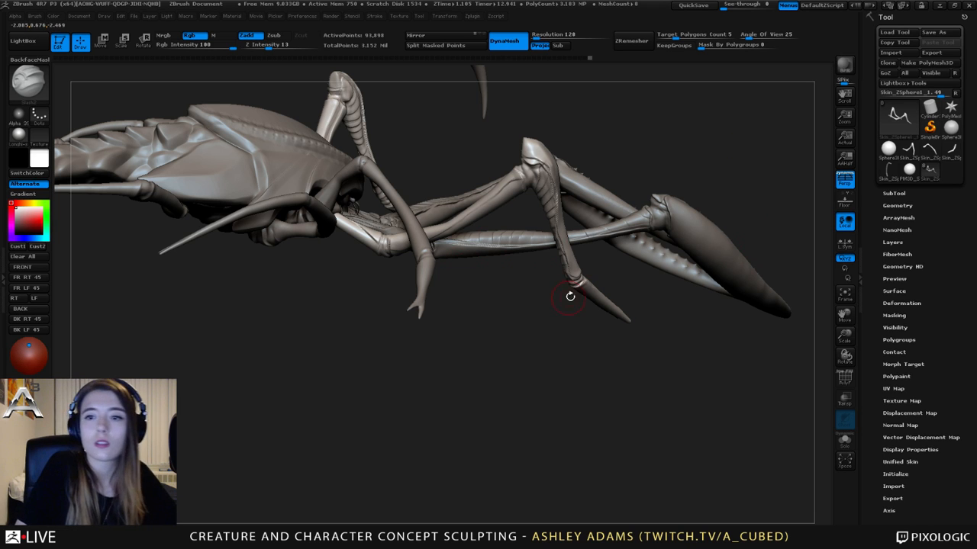
mouse_move(571, 297)
right_mouse_down()
mouse_move(588, 236)
mouse_move(590, 155)
mouse_move(553, 219)
right_mouse_up()
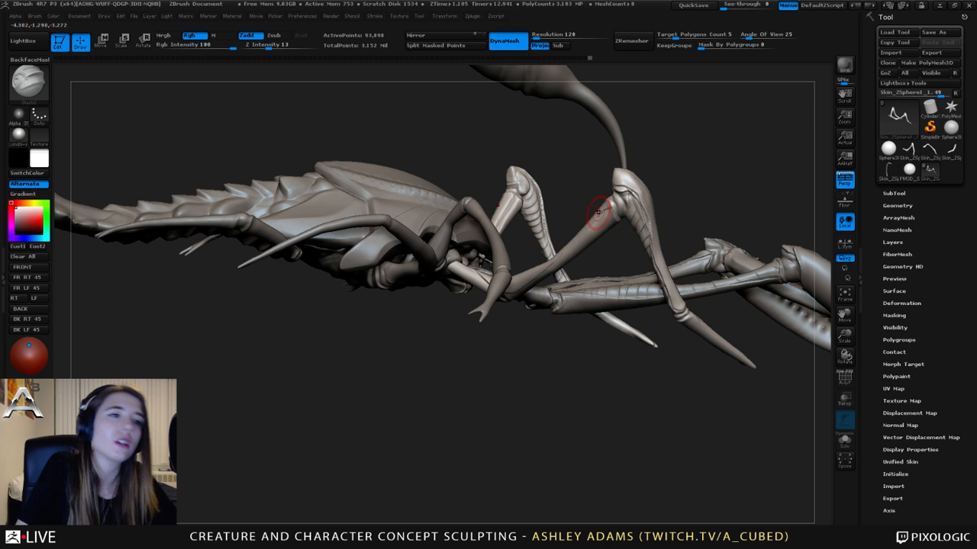
mouse_move(627, 180)
right_mouse_down()
mouse_move(655, 218)
mouse_move(609, 203)
mouse_move(648, 214)
mouse_move(641, 200)
mouse_move(598, 218)
mouse_move(647, 385)
mouse_move(622, 339)
mouse_move(476, 283)
right_mouse_up()
left_click(491, 283, "alt")
mouse_move(387, 243)
right_mouse_down("ctrl")
mouse_move(467, 271)
mouse_move(468, 218)
mouse_move(497, 277)
mouse_move(646, 405)
mouse_move(824, 400)
mouse_move(726, 300)
mouse_move(695, 344)
mouse_move(683, 289)
mouse_move(399, 284)
right_mouse_up("ctrl")
left_click(845, 441)
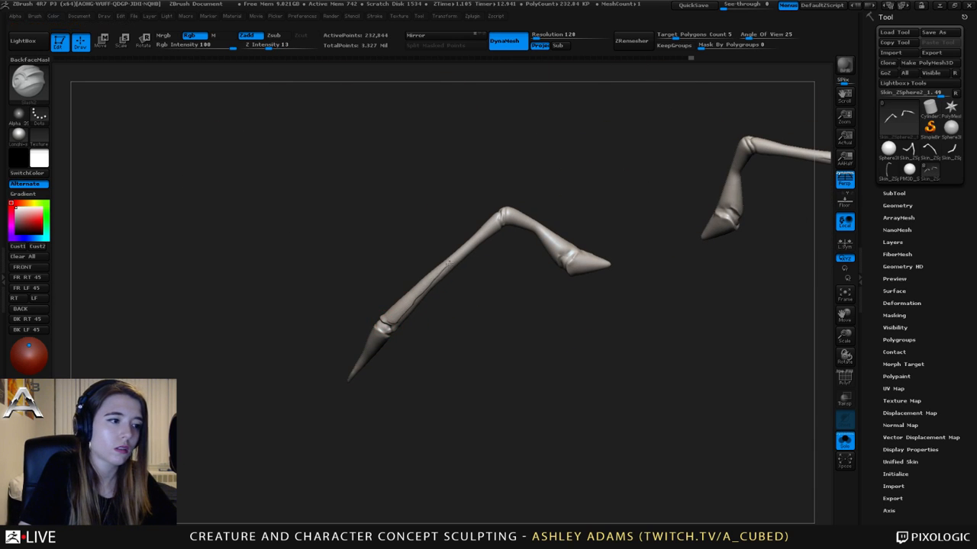
- Carve long seams down these legs' long segment between the knee and the lower joint
mouse_move(493, 219)
right_mouse_down()
mouse_move(458, 220)
mouse_move(497, 218)
mouse_move(504, 208)
mouse_move(494, 221)
mouse_move(523, 240)
right_mouse_up()
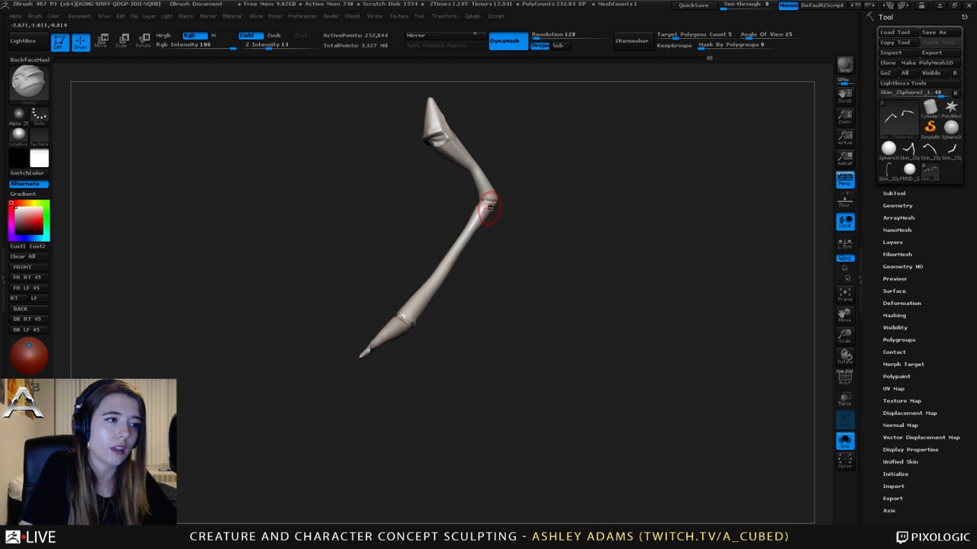
mouse_move(481, 204)
right_mouse_down()
mouse_move(467, 190)
mouse_move(488, 239)
mouse_move(407, 201)
mouse_move(442, 273)
mouse_move(383, 222)
mouse_move(476, 263)
mouse_move(443, 262)
mouse_move(448, 273)
mouse_move(432, 265)
mouse_move(462, 288)
right_mouse_up()
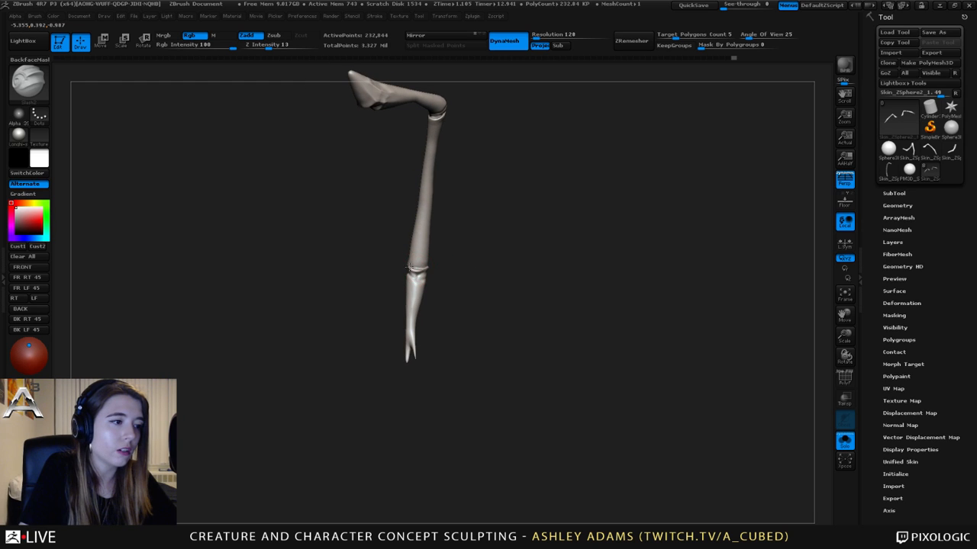
mouse_move(409, 267)
right_mouse_down()
mouse_move(447, 288)
mouse_move(444, 297)
mouse_move(403, 266)
mouse_move(422, 274)
mouse_move(447, 251)
mouse_move(451, 259)
mouse_move(397, 140)
mouse_move(294, 196)
mouse_move(313, 185)
mouse_move(325, 139)
right_mouse_up()
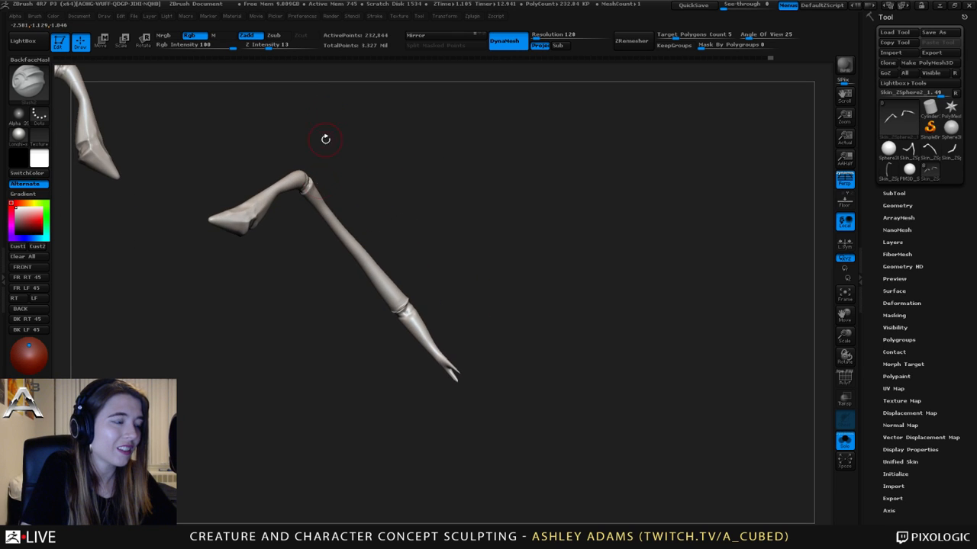
right_click_drag(302, 195, 386, 181)
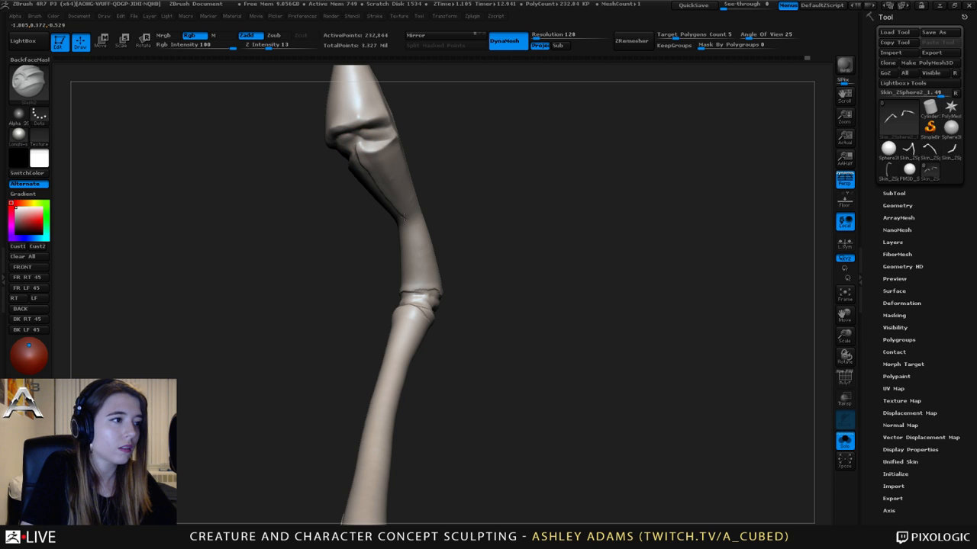
- Carve a seam down the upper segment to the knee and deepen the creases around its base joint
left_click_drag(414, 258, 426, 293)
right_click_drag(427, 293, 382, 278)
left_click_drag(412, 291, 424, 290)
right_click_drag(383, 214, 347, 159)
left_click_drag(308, 149, 336, 148)
mouse_move(336, 148)
right_mouse_down()
mouse_move(323, 169)
mouse_move(342, 148)
right_mouse_up()
left_click_drag(343, 149, 309, 152)
mouse_move(309, 153)
right_mouse_down()
mouse_move(295, 178)
mouse_move(375, 142)
mouse_move(385, 124)
mouse_move(385, 139)
mouse_move(406, 143)
right_mouse_up()
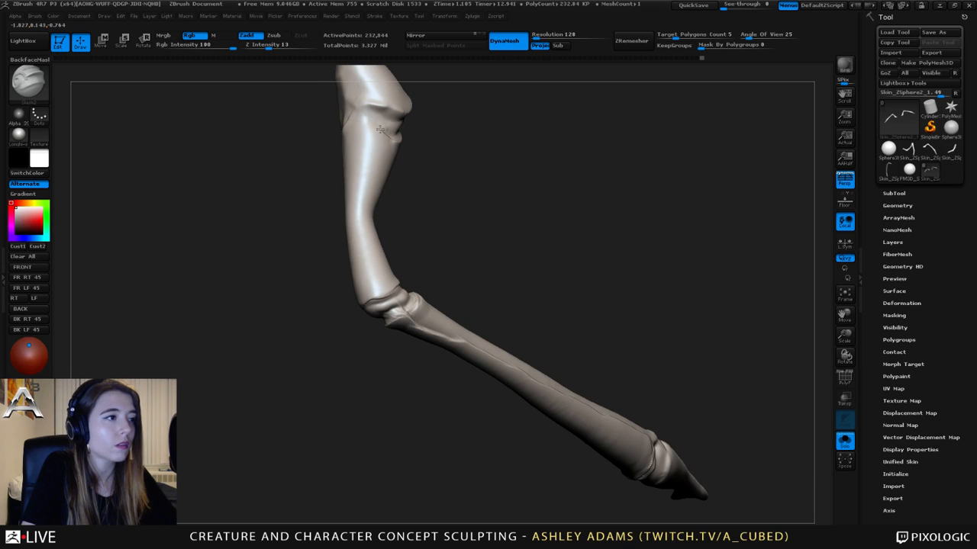
right_click_drag(352, 114, 306, 124)
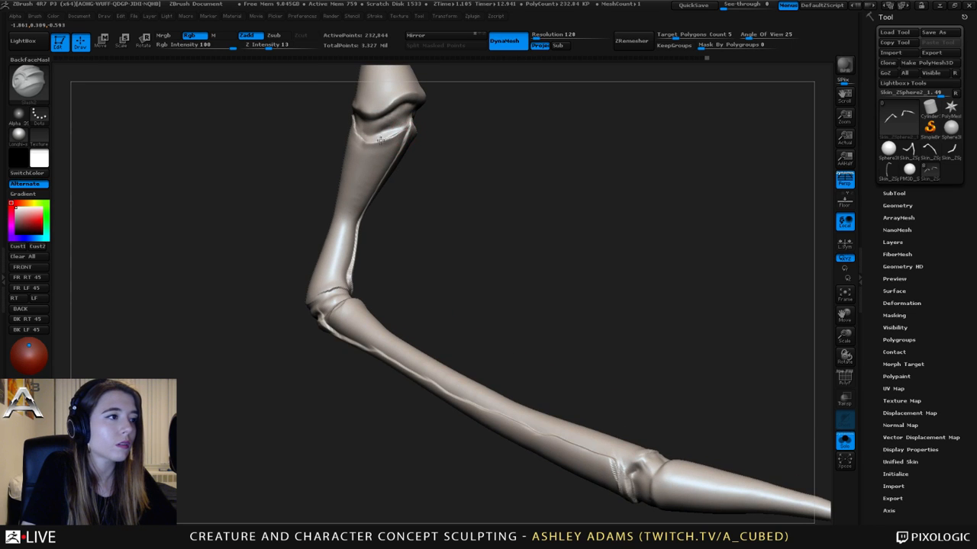
right_click_drag(396, 163, 317, 233)
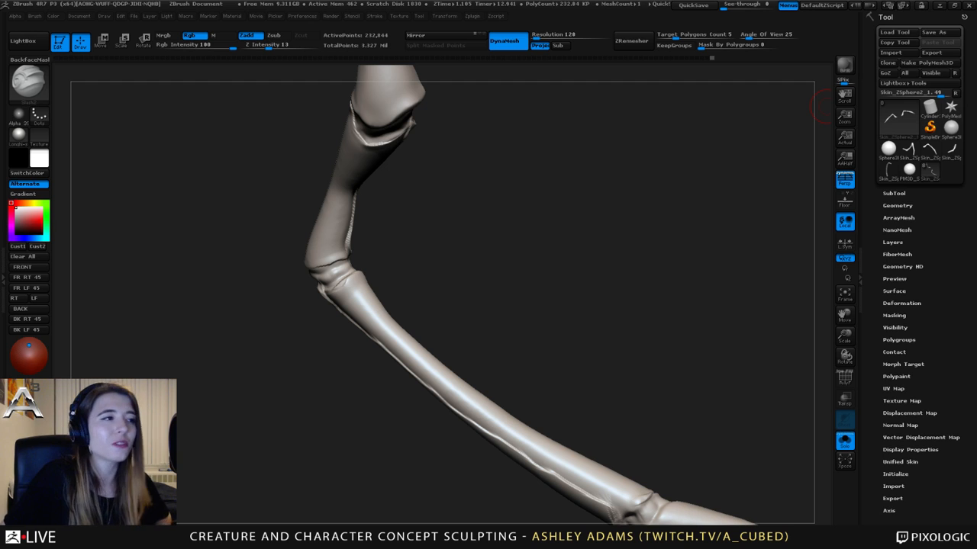
- Sharpen the folded creases around the base joint and smooth the surface beside them
left_click_drag(821, 107, 488, 166)
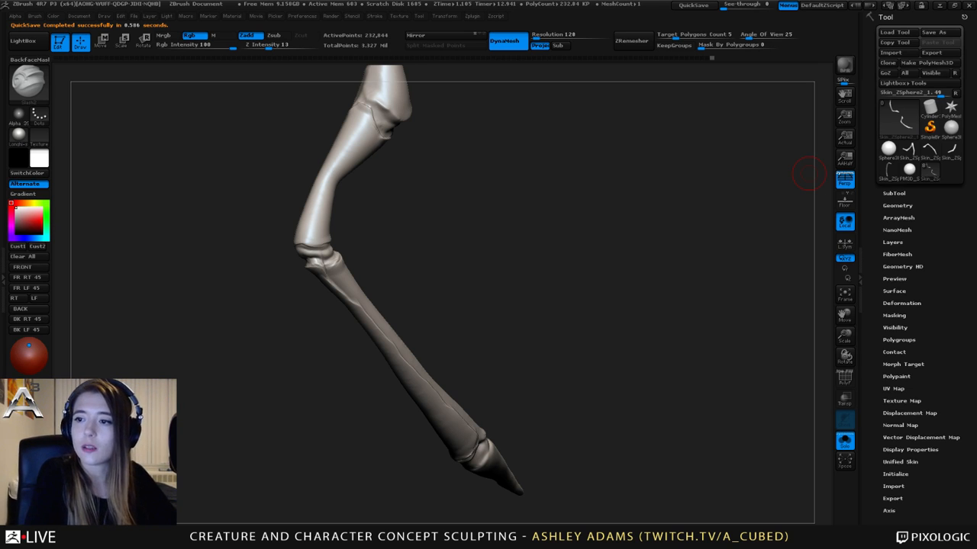
left_click_drag(807, 174, 430, 135)
mouse_move(447, 171)
left_mouse_down("shift")
mouse_move(429, 177)
mouse_move(443, 153)
mouse_move(453, 182)
mouse_move(570, 150)
mouse_move(464, 135)
mouse_move(460, 142)
mouse_move(494, 155)
mouse_move(551, 126)
mouse_move(468, 181)
mouse_move(477, 179)
left_mouse_up("shift")
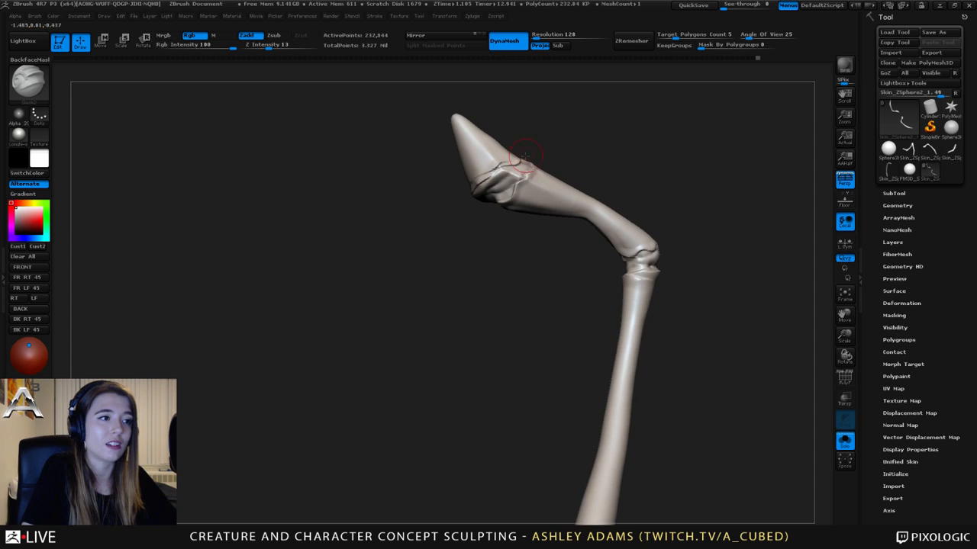
left_click_drag(523, 155, 506, 163)
mouse_move(563, 141)
left_mouse_down()
mouse_move(542, 207)
mouse_move(535, 200)
mouse_move(563, 200)
mouse_move(542, 200)
left_mouse_up()
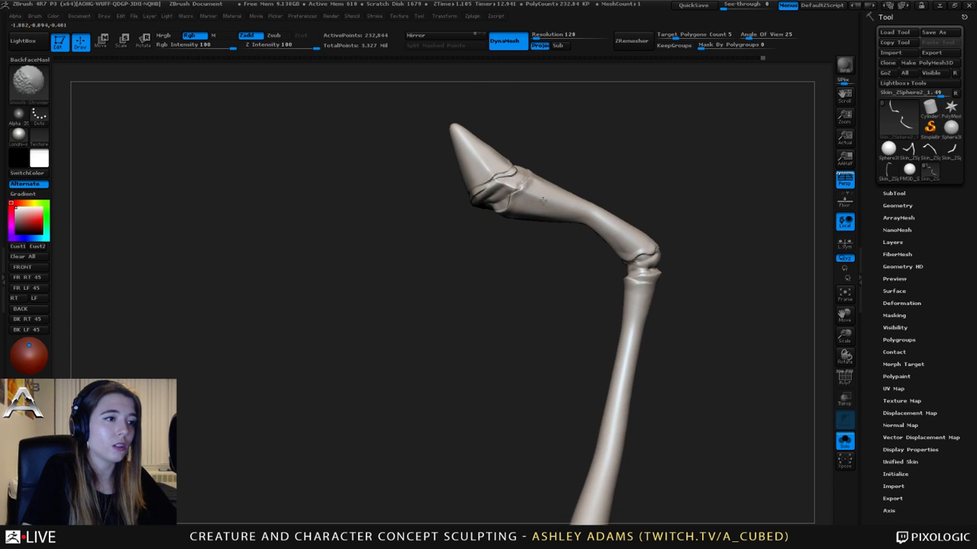
left_click_drag(466, 212, 558, 214)
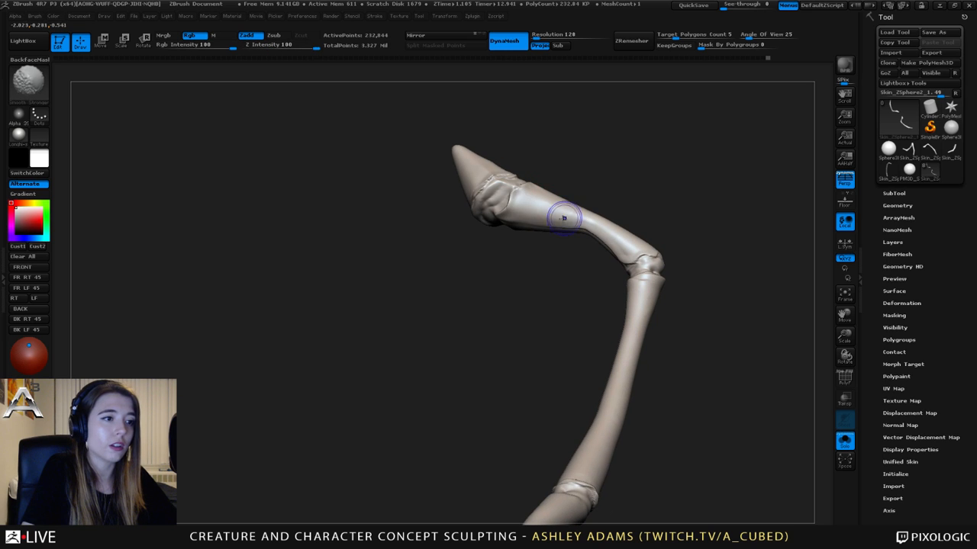
left_click_drag(468, 218, 498, 218, "alt")
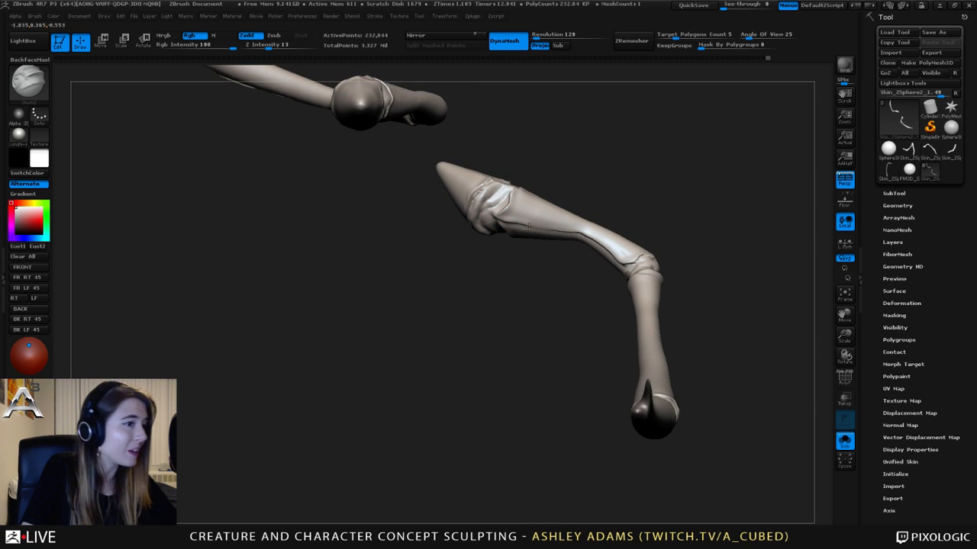
- Outline the upper segment with a long plate seam running from the base joint down to the knee
mouse_move(561, 227)
left_mouse_down()
mouse_move(346, 185)
mouse_move(426, 251)
mouse_move(458, 222)
mouse_move(413, 184)
mouse_move(466, 245)
mouse_move(453, 163)
mouse_move(389, 174)
mouse_move(375, 163)
left_mouse_up()
key("shift")
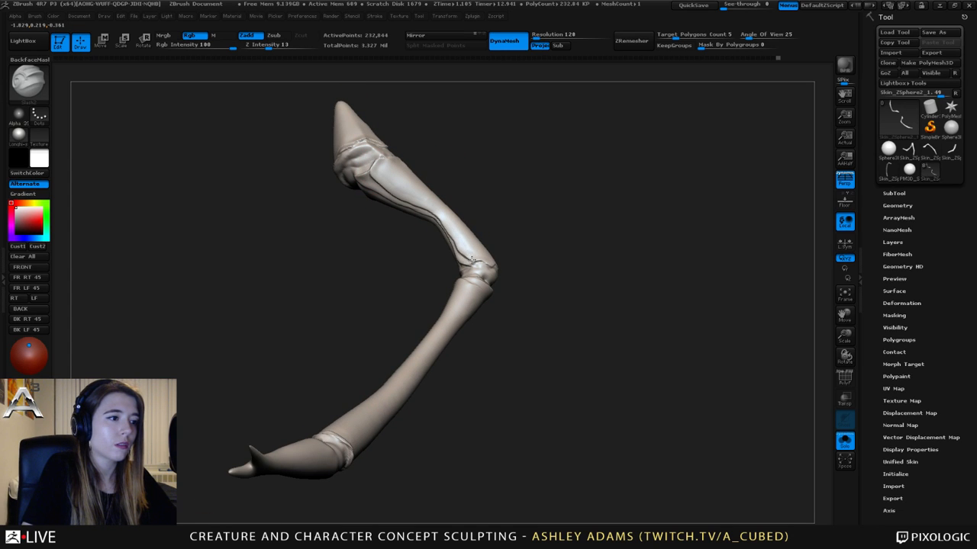
left_click_drag(472, 259, 722, 129)
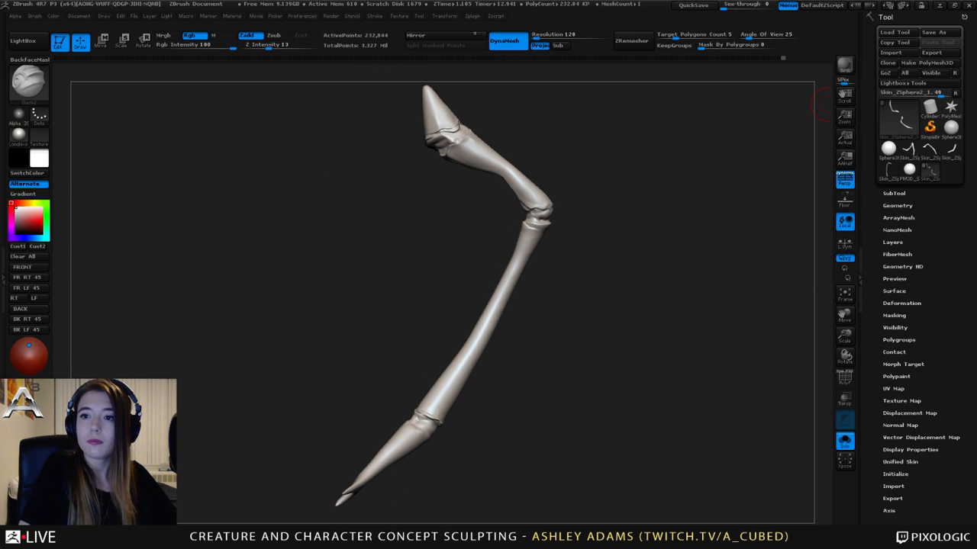
- Carve a collar crease below the lower joint and plate seams down the foot segment to its fork
mouse_move(427, 183)
left_mouse_down()
mouse_move(535, 289)
mouse_move(414, 316)
left_mouse_up()
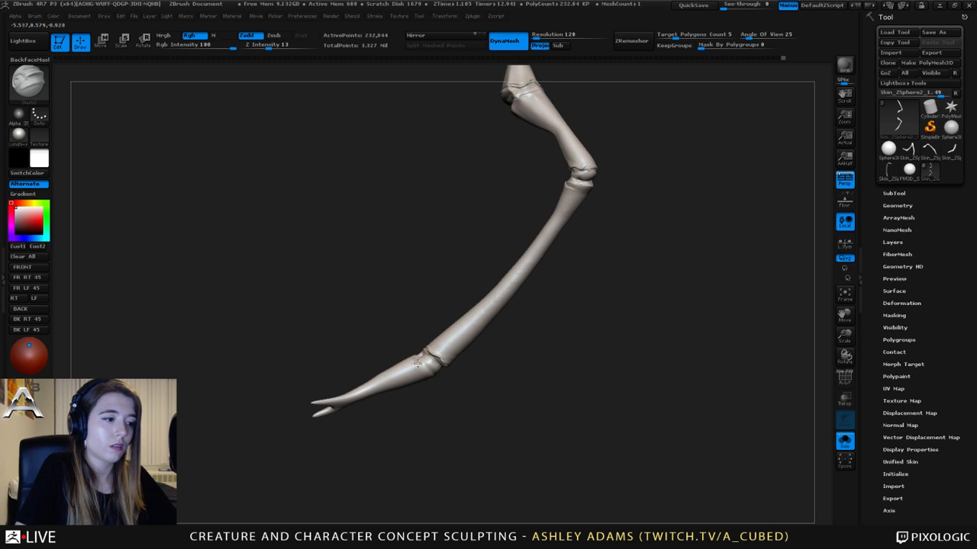
left_click_drag(418, 357, 415, 363)
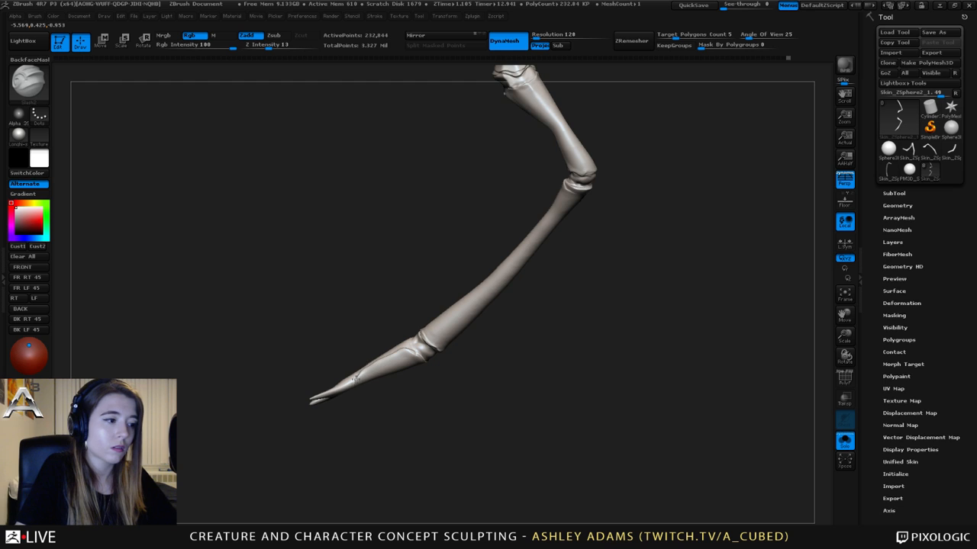
mouse_move(354, 379)
left_mouse_down()
mouse_move(382, 406)
mouse_move(403, 398)
mouse_move(434, 310)
mouse_move(364, 264)
left_mouse_up()
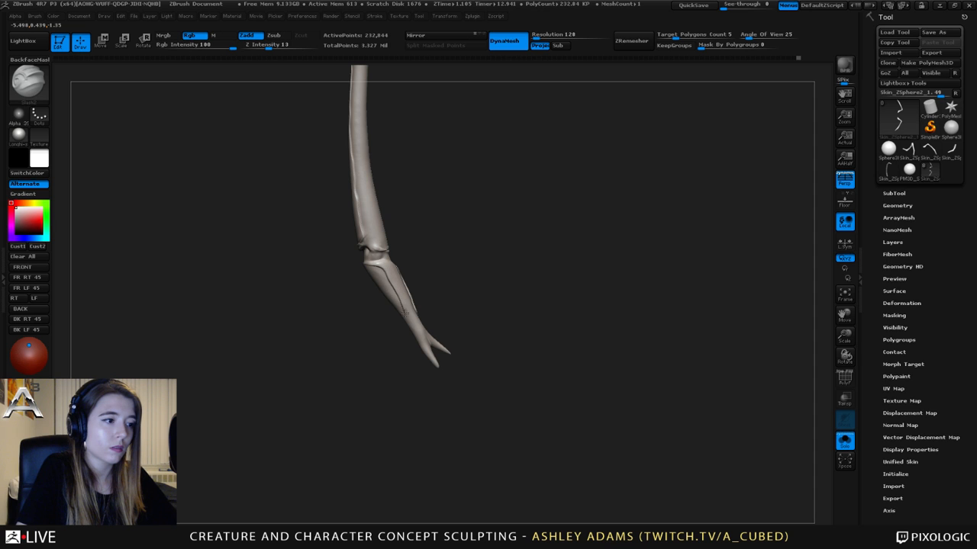
left_click_drag(424, 335, 382, 237)
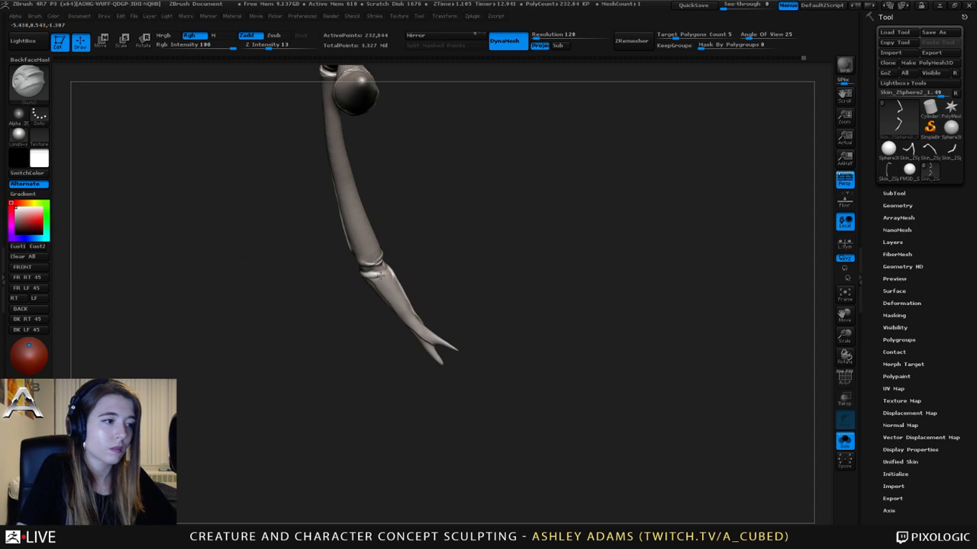
left_click_drag(366, 272, 450, 264)
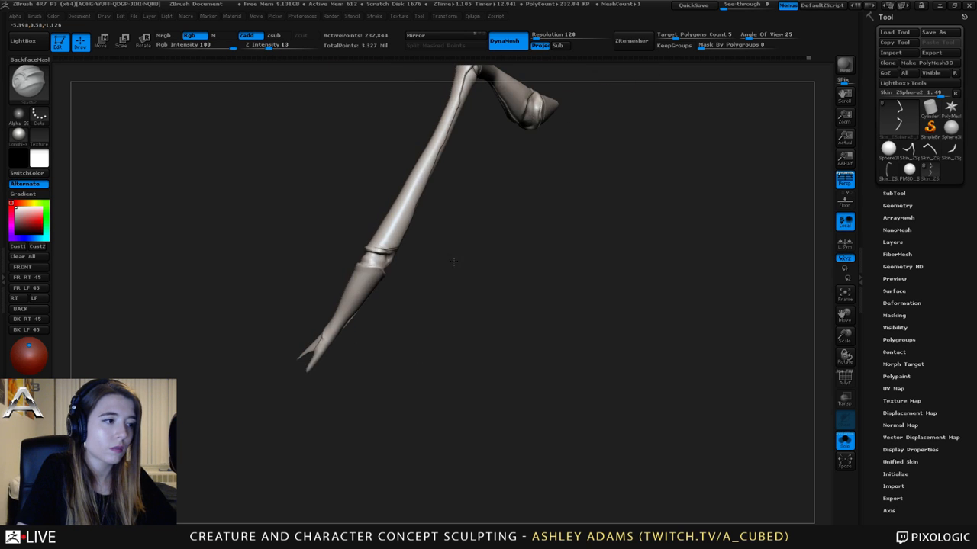
mouse_move(358, 266)
left_mouse_down()
mouse_move(395, 291)
mouse_move(364, 283)
mouse_move(378, 302)
mouse_move(372, 266)
left_mouse_up()
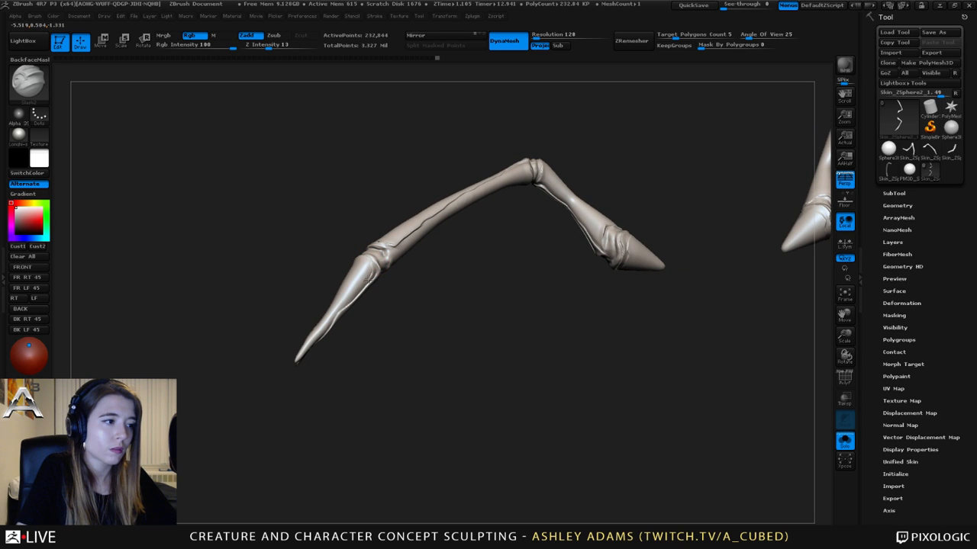
left_click_drag(330, 322, 321, 284)
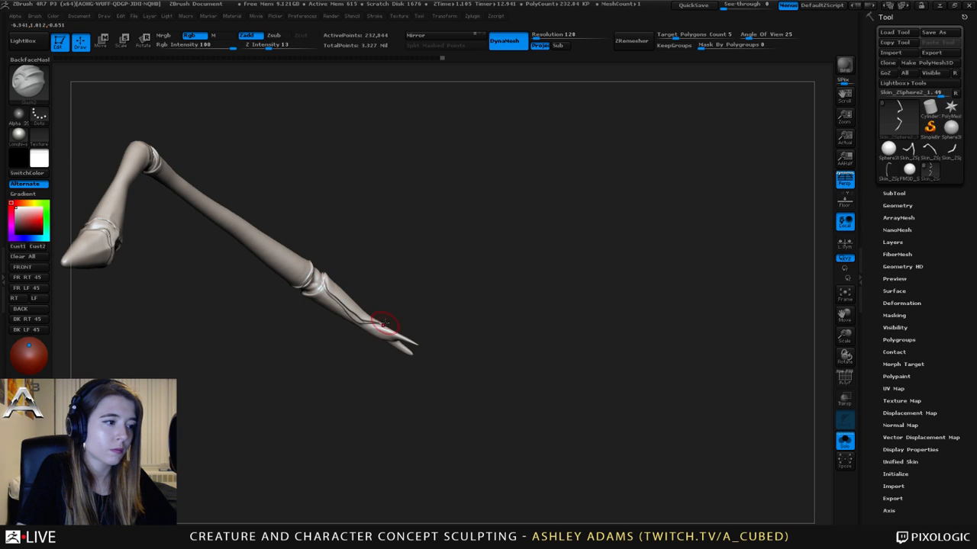
left_click_drag(383, 323, 301, 217)
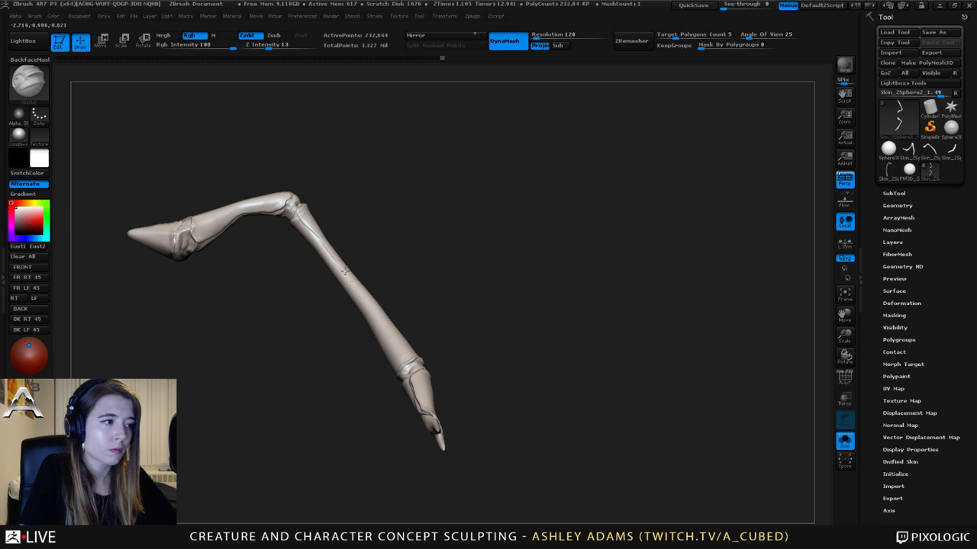
- Carve a seam down the long segment from the knee, crossing it diagonally to the lower joint
mouse_move(371, 315)
left_mouse_down()
mouse_move(338, 370)
mouse_move(382, 335)
mouse_move(386, 320)
mouse_move(374, 319)
left_mouse_up()
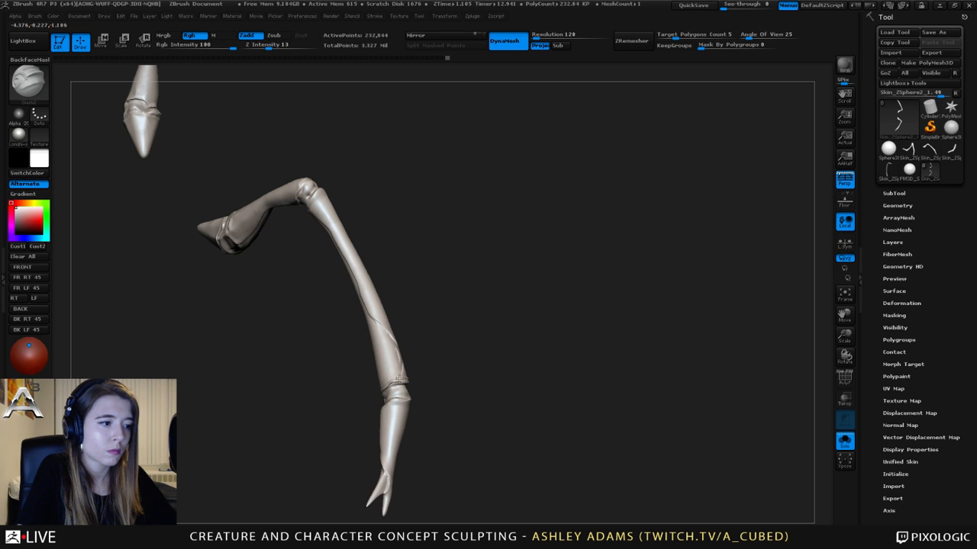
left_click_drag(397, 375, 414, 323)
left_click_drag(423, 363, 442, 313)
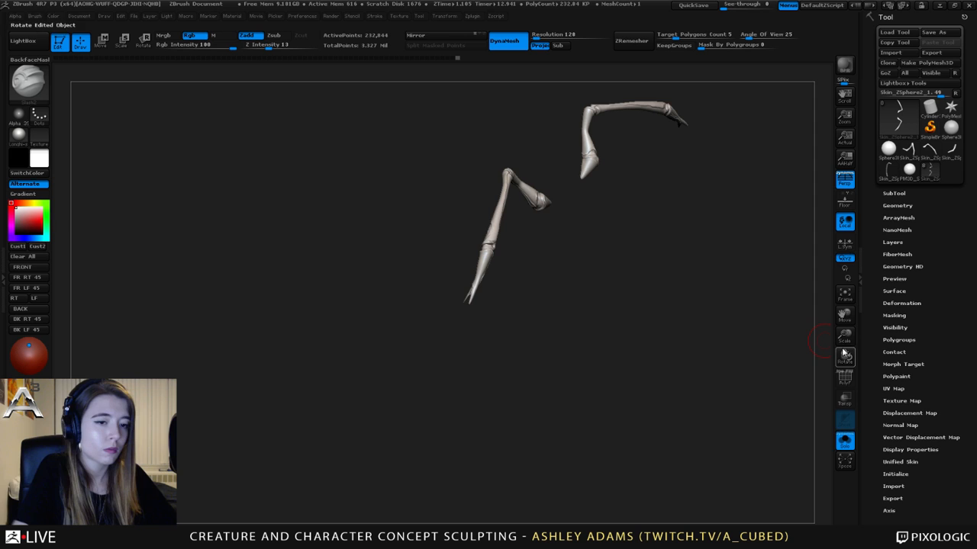
- Check the legs against the whole creature, then isolate them and refine the creases around the base joint
left_click(845, 441)
left_click_drag(532, 308, 473, 271)
key("shift+ctrl+s")
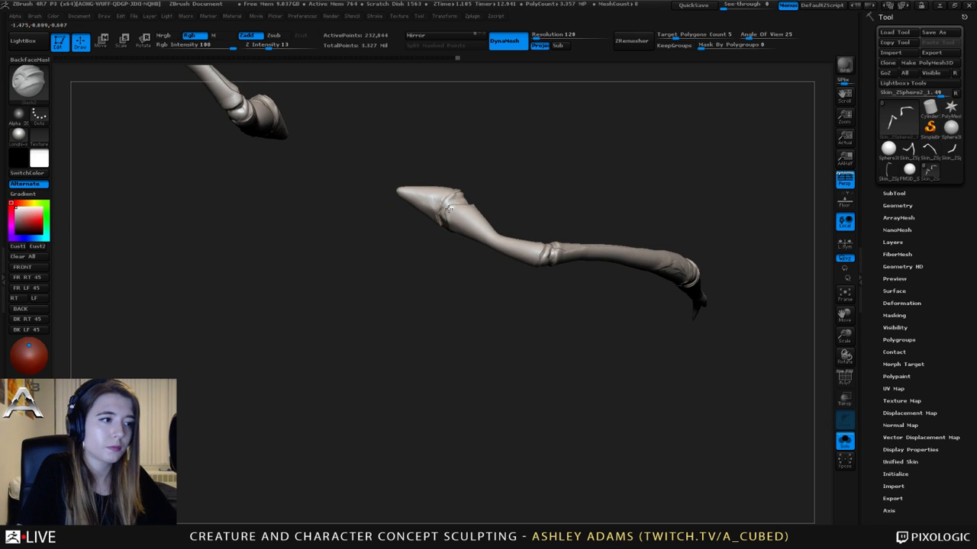
left_click_drag(534, 249, 454, 201)
left_click_drag(524, 223, 522, 146)
left_click_drag(702, 312, 544, 144)
mouse_move(531, 187)
left_mouse_down()
mouse_move(554, 167)
mouse_move(474, 183)
mouse_move(532, 148)
mouse_move(519, 182)
mouse_move(464, 194)
mouse_move(492, 197)
mouse_move(483, 218)
mouse_move(575, 193)
left_mouse_up()
- Show the whole creature again and make the pincer arms the active subtool
left_click(844, 440)
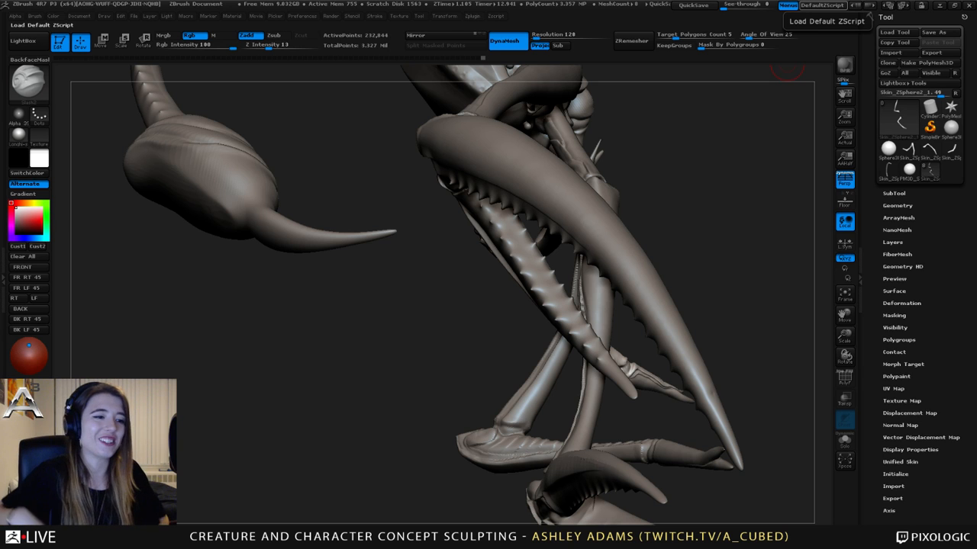
left_click_drag(786, 70, 373, 262)
left_click(270, 332, "alt")
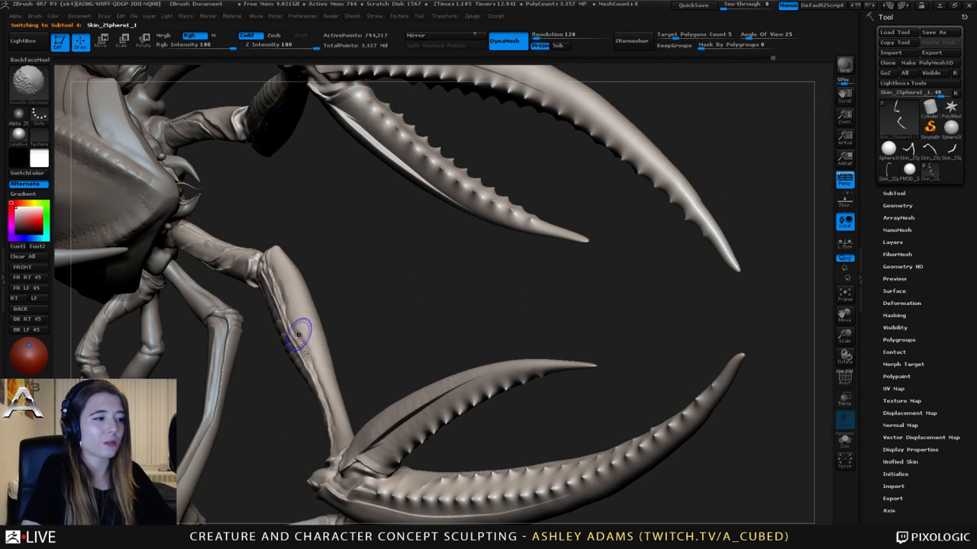
- Carve a seam above the row of teeth along the pincer's large claw and check both claws from several angles
left_click_drag(599, 95, 469, 195, "alt")
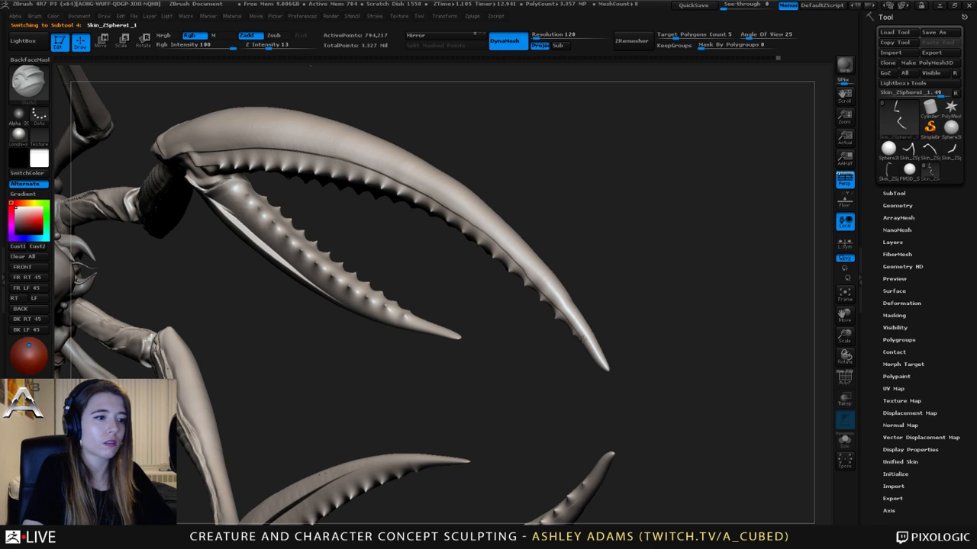
mouse_move(388, 308)
right_mouse_down("ctrl")
mouse_move(388, 320)
mouse_move(387, 244)
mouse_move(388, 274)
mouse_move(354, 340)
mouse_move(407, 242)
mouse_move(381, 208)
right_mouse_up("ctrl")
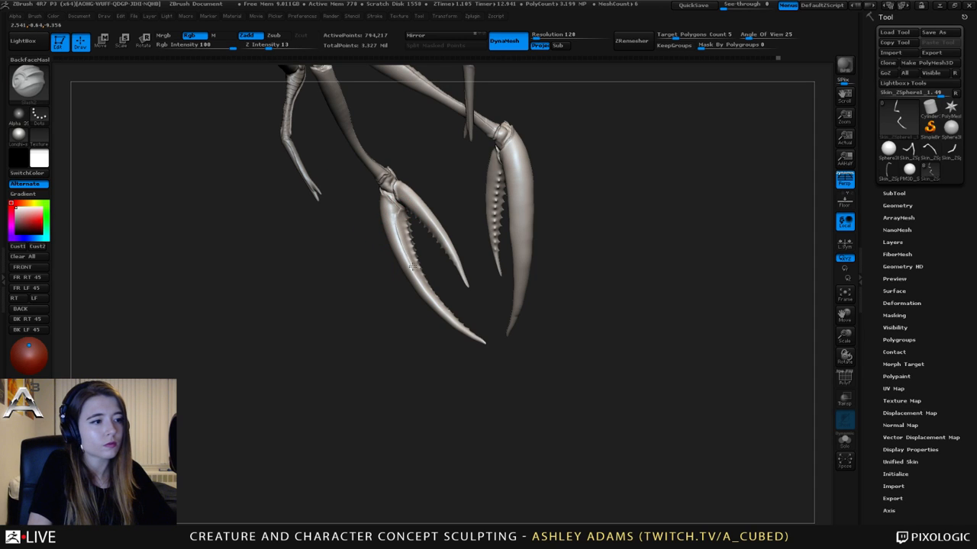
mouse_move(421, 283)
right_mouse_down()
mouse_move(406, 254)
mouse_move(524, 160)
right_mouse_up()
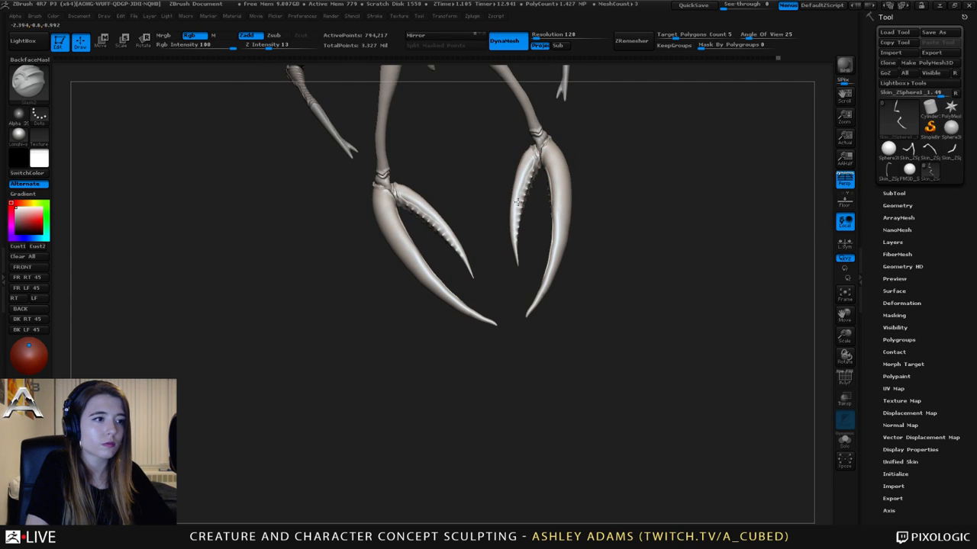
right_click_drag(516, 203, 521, 204)
mouse_move(515, 203)
right_mouse_down()
mouse_move(448, 244)
mouse_move(438, 181)
mouse_move(458, 157)
mouse_move(404, 168)
mouse_move(398, 120)
right_mouse_up()
- Make the tail the active subtool and carve a seam along the side of the stinger bulb up to the barb
left_click(398, 169, "alt")
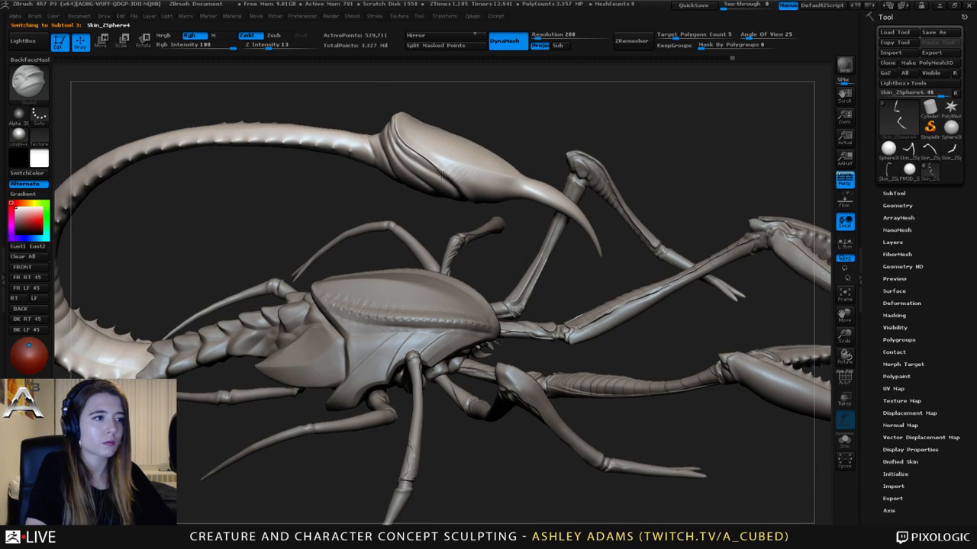
right_click_drag(442, 174, 405, 148)
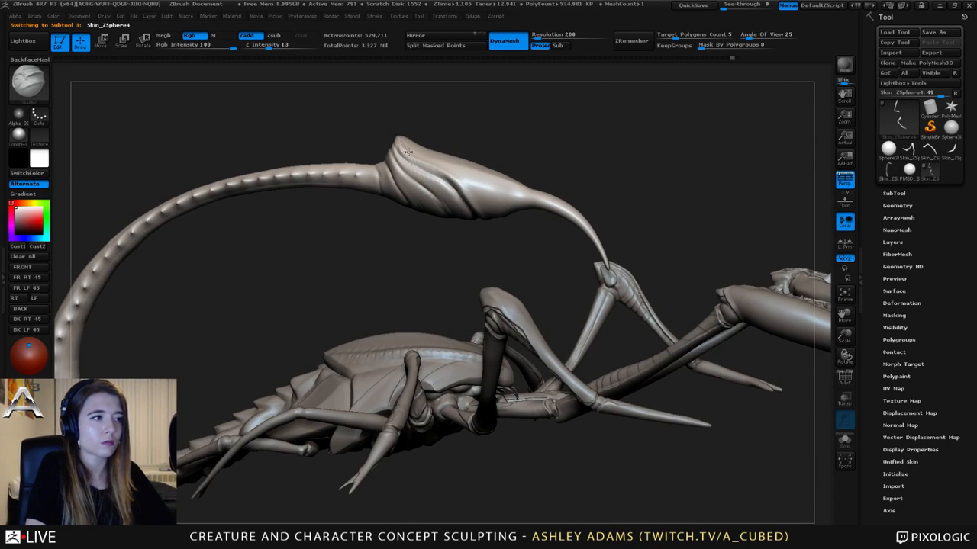
right_click_drag(481, 212, 368, 142)
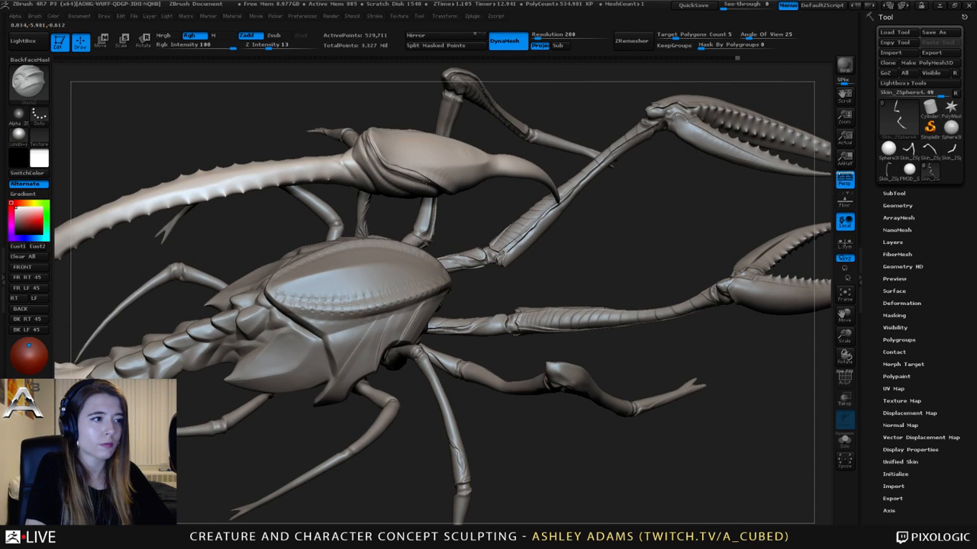
right_click_drag(427, 175, 404, 163)
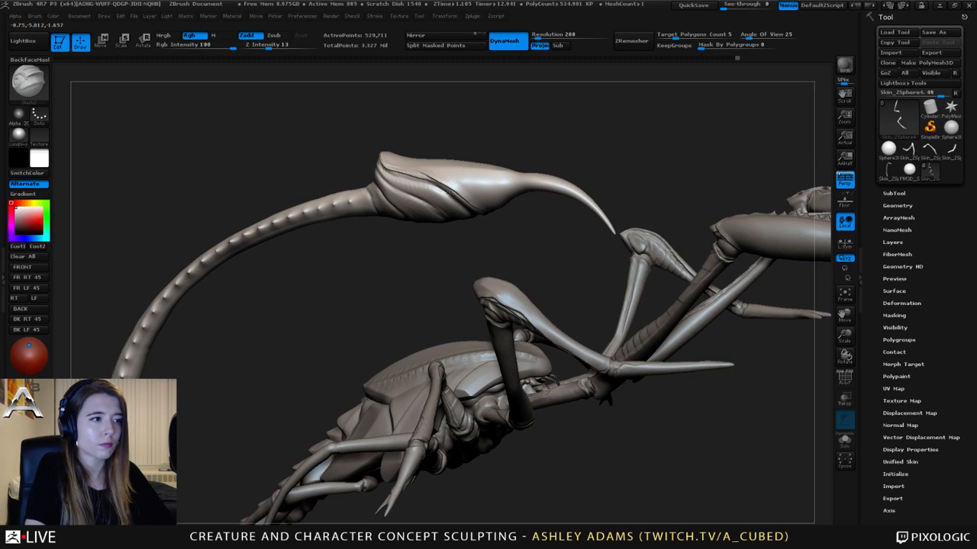
right_click_drag(483, 217, 380, 162)
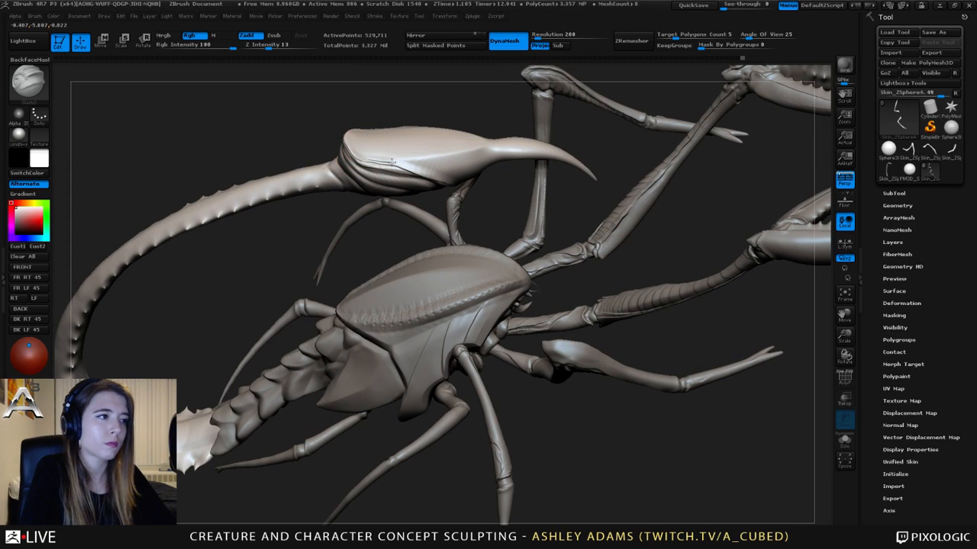
left_click_drag(419, 162, 456, 155)
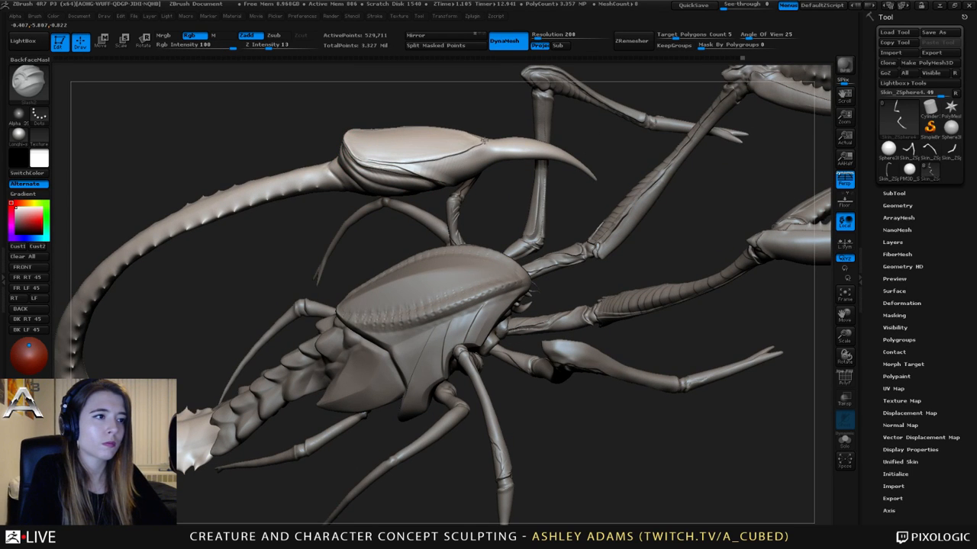
- Carve a crease around the base of the stinger's barb and short creases further along it
mouse_move(481, 142)
right_mouse_down()
mouse_move(428, 122)
mouse_move(490, 142)
right_mouse_up()
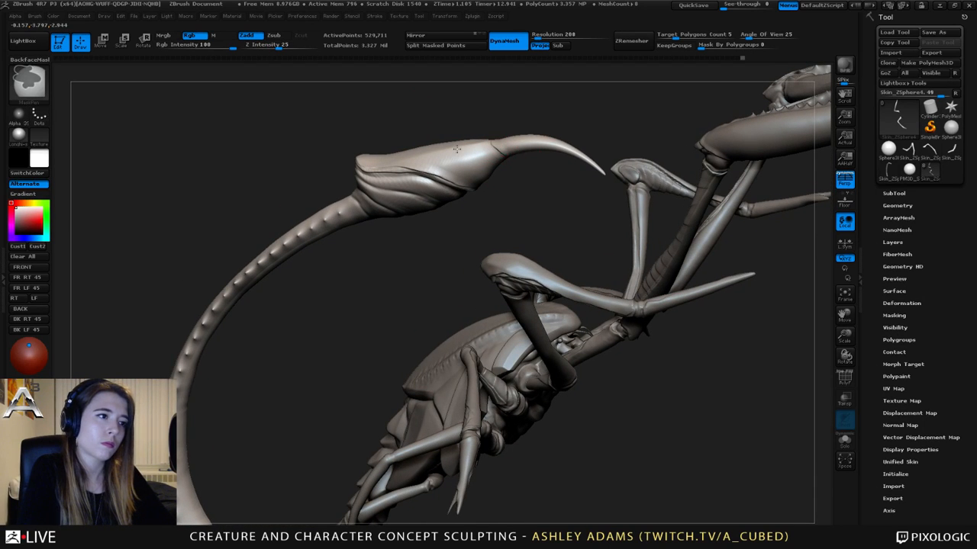
right_click_drag(412, 109, 336, 145)
right_click_drag(507, 141, 528, 215)
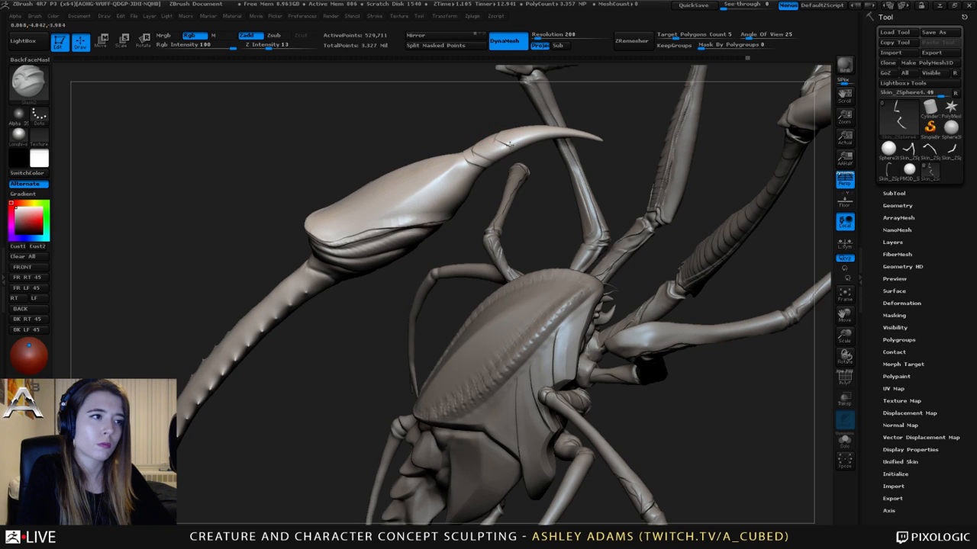
right_click_drag(506, 138, 324, 112)
right_click_drag(425, 142, 497, 190, "alt")
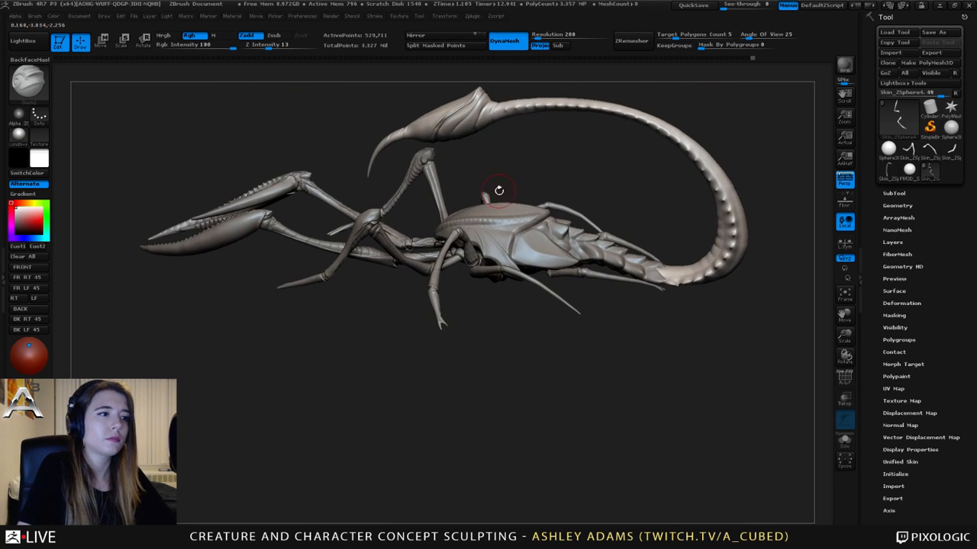
- Make the third pair of walking legs the active subtool and save the work
left_click(517, 274, "alt")
right_click_drag(527, 289, 566, 154)
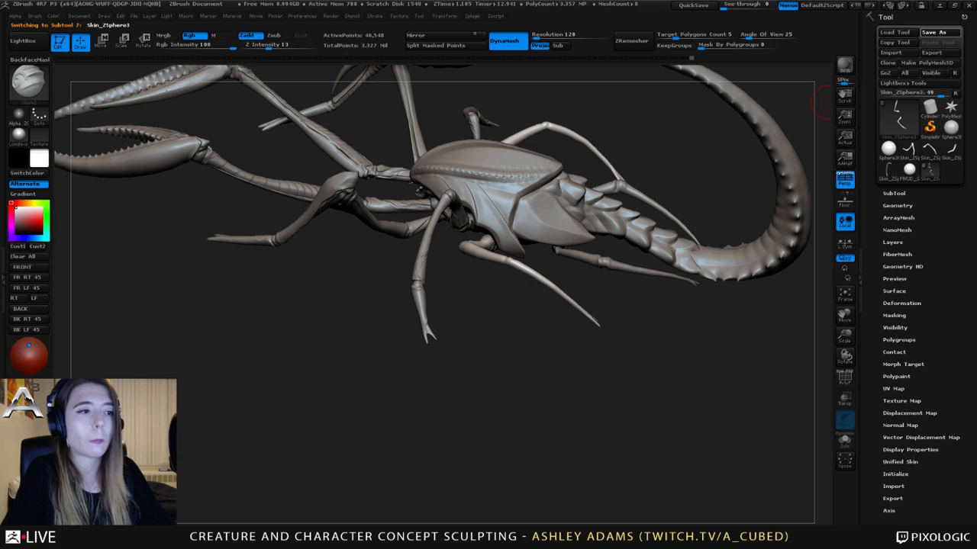
key("ctrl+s")
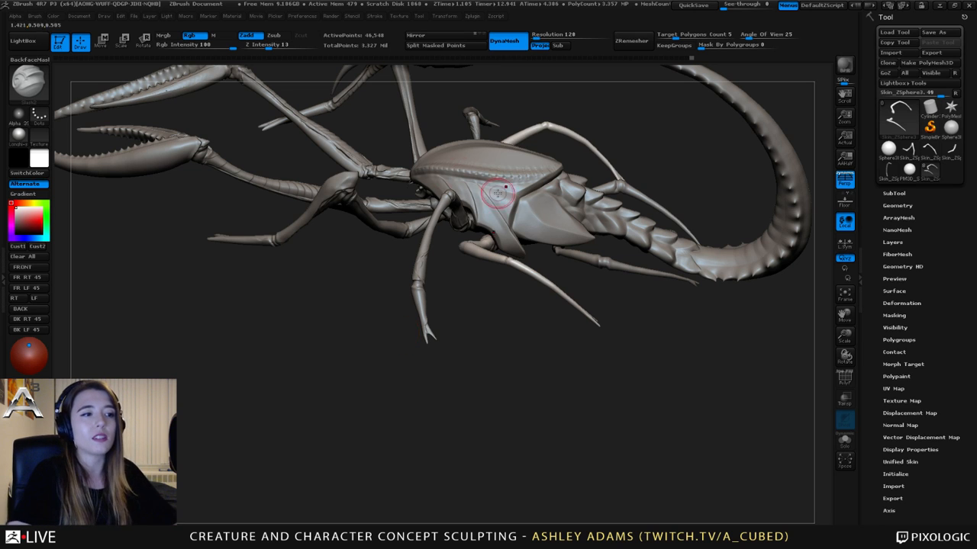
- Increase the mesh density of the third pair of walking legs and isolate them from the rest of the creature
scroll(458, 289, "up", 5)
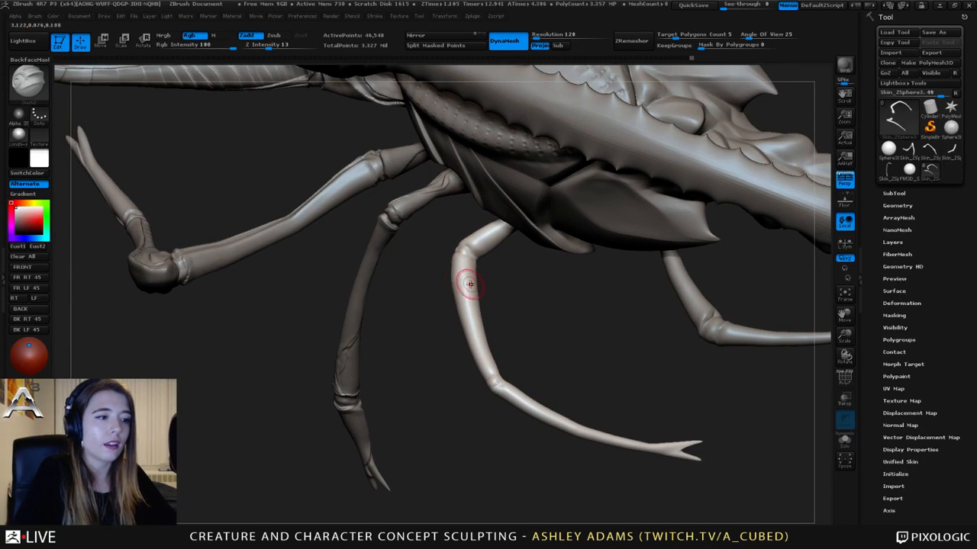
right_click_drag(465, 281, 626, 288)
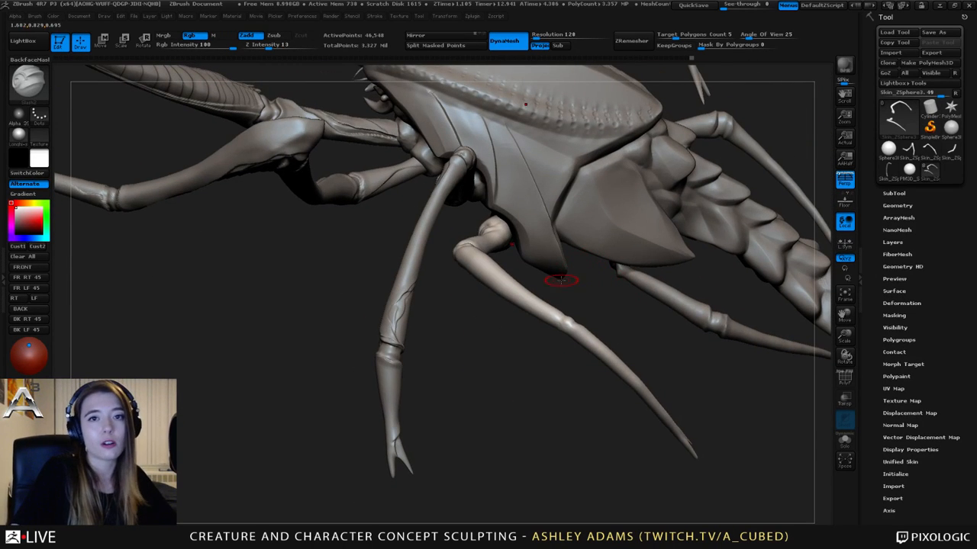
right_click_drag(469, 256, 475, 262)
left_click_drag(469, 239, 465, 240)
mouse_move(485, 239)
right_mouse_down()
mouse_move(508, 301)
mouse_move(696, 383)
right_mouse_up()
left_click(845, 442)
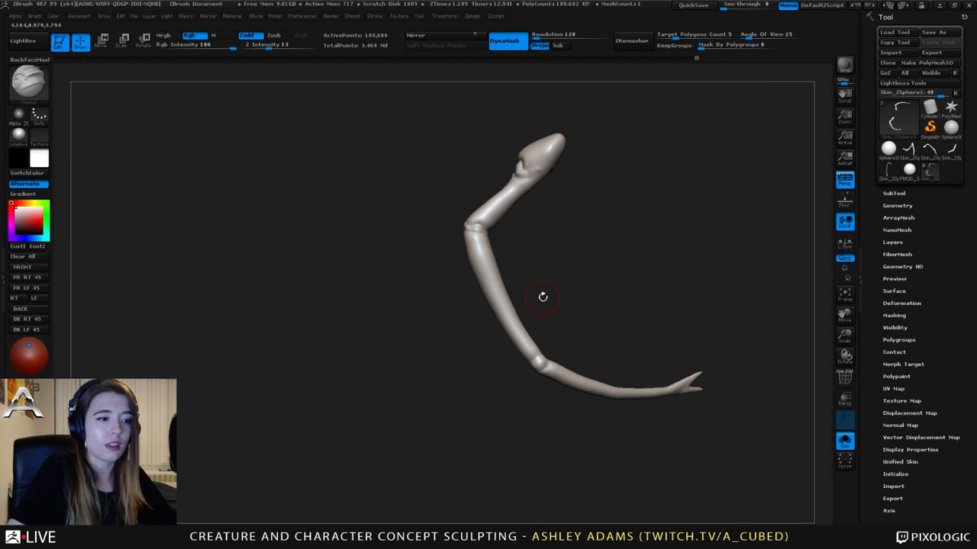
- Carve a zigzag crease around the leg just below the rounded base bulb
mouse_move(505, 223)
right_mouse_down("alt")
mouse_move(454, 247)
mouse_move(486, 226)
mouse_move(465, 187)
right_mouse_up("alt")
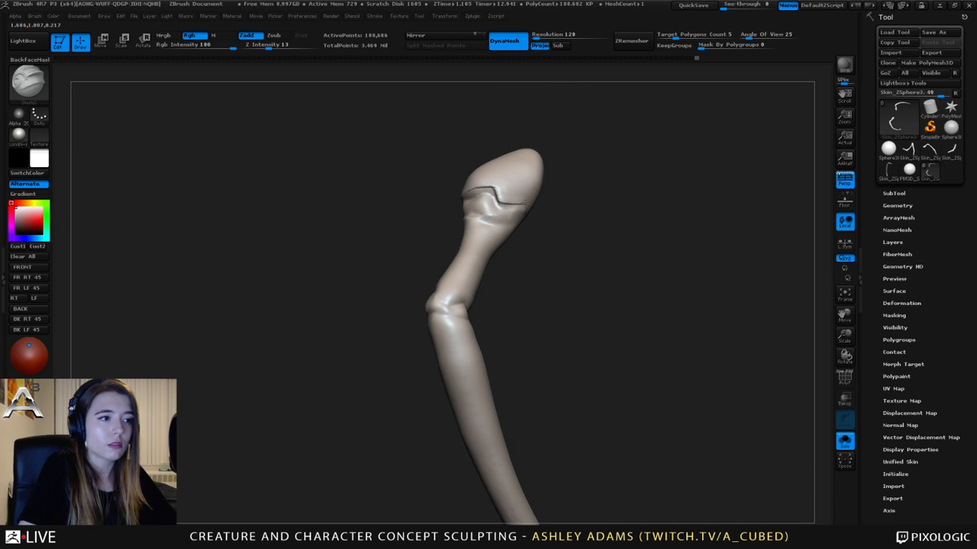
right_click_drag(525, 203, 492, 191)
right_click_drag(544, 220, 499, 133)
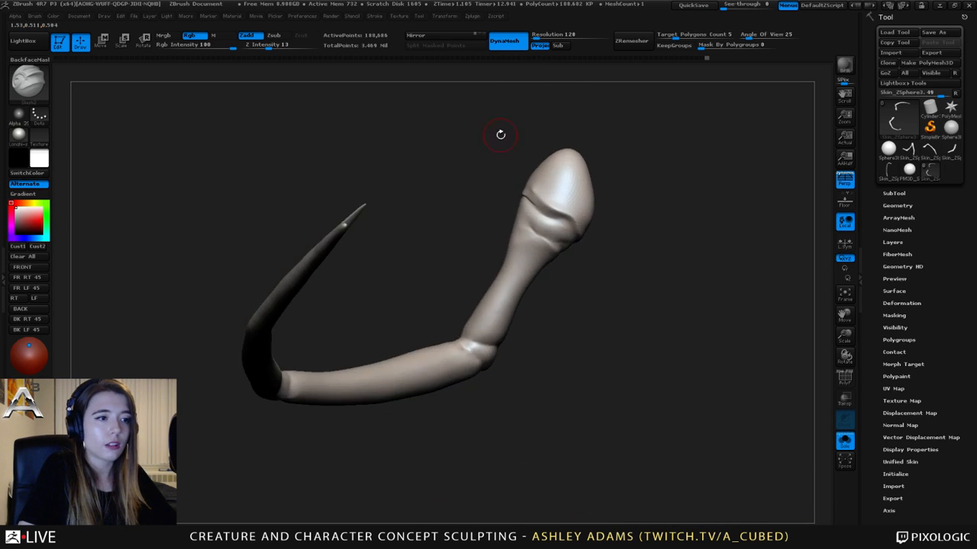
right_click_drag(569, 228, 462, 261)
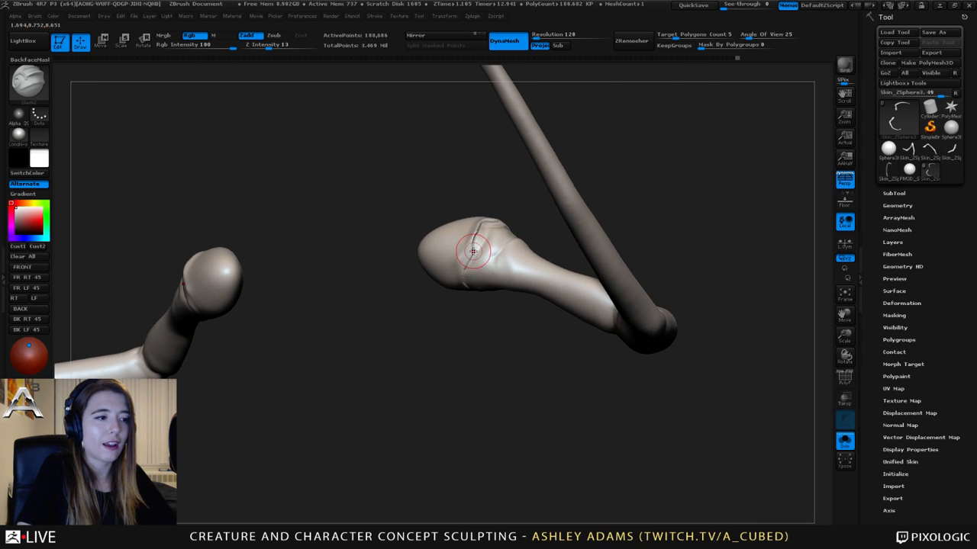
- Deepen the crease below the base bulb and work a second, softened crease into the neck beneath it
left_click_drag(473, 251, 481, 237)
mouse_move(485, 245)
right_mouse_down()
mouse_move(485, 193)
mouse_move(468, 218)
mouse_move(399, 237)
mouse_move(485, 255)
right_mouse_up()
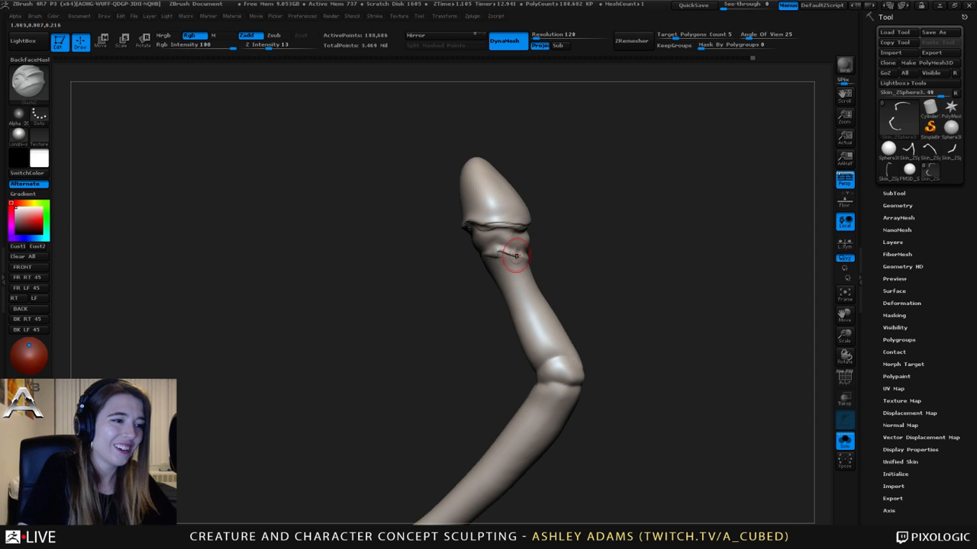
left_click_drag(504, 255, 525, 259, "shift")
mouse_move(483, 256)
right_mouse_down()
mouse_move(535, 222)
mouse_move(492, 233)
right_mouse_up()
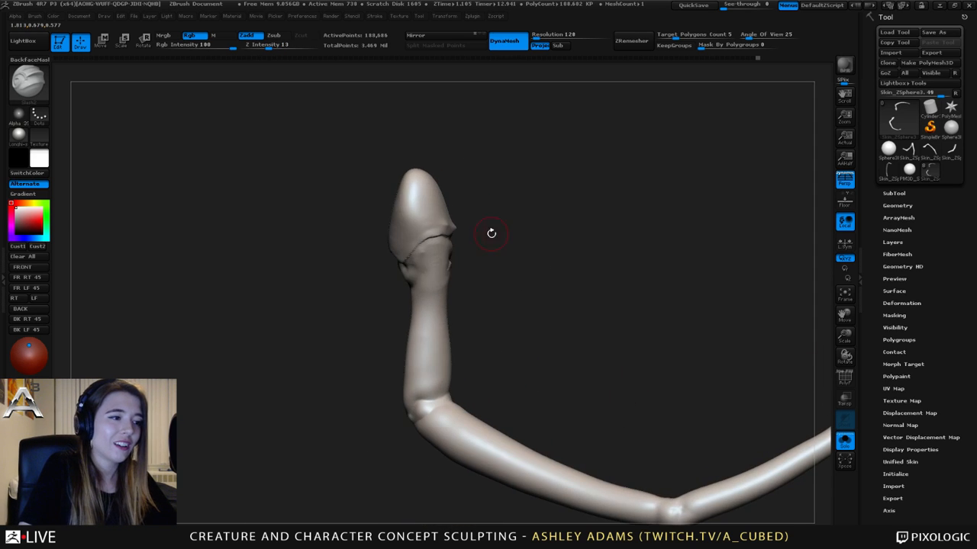
- Carve a winding double seam down the short upper segment from the base collar and branch it across above the knee
mouse_move(422, 282)
right_mouse_down()
mouse_move(442, 274)
mouse_move(418, 280)
mouse_move(397, 269)
mouse_move(478, 244)
right_mouse_up()
left_click_drag(479, 244, 474, 241)
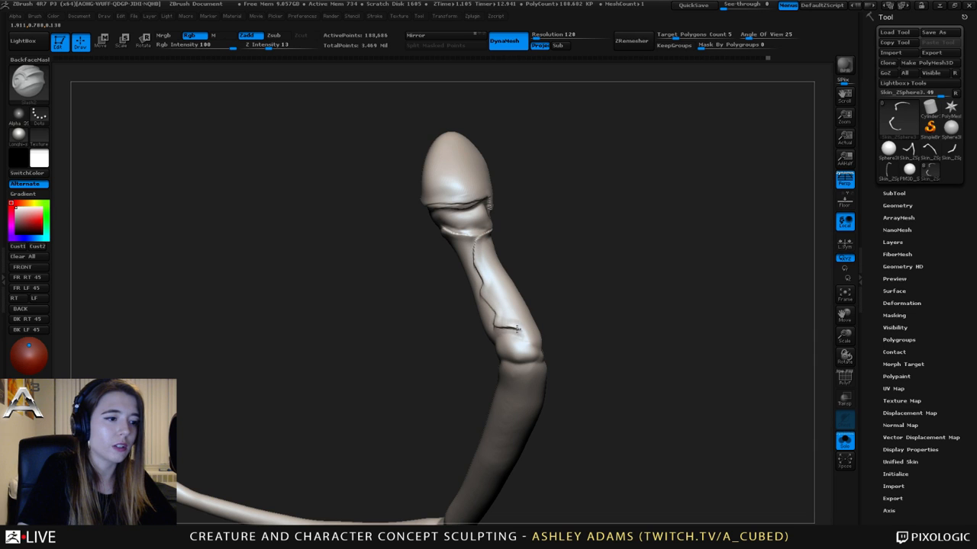
mouse_move(509, 328)
right_mouse_down()
mouse_move(523, 342)
mouse_move(506, 338)
right_mouse_up()
mouse_move(580, 329)
right_mouse_down()
mouse_move(550, 334)
mouse_move(578, 283)
mouse_move(562, 203)
mouse_move(566, 225)
right_mouse_up()
left_click_drag(567, 225, 586, 222)
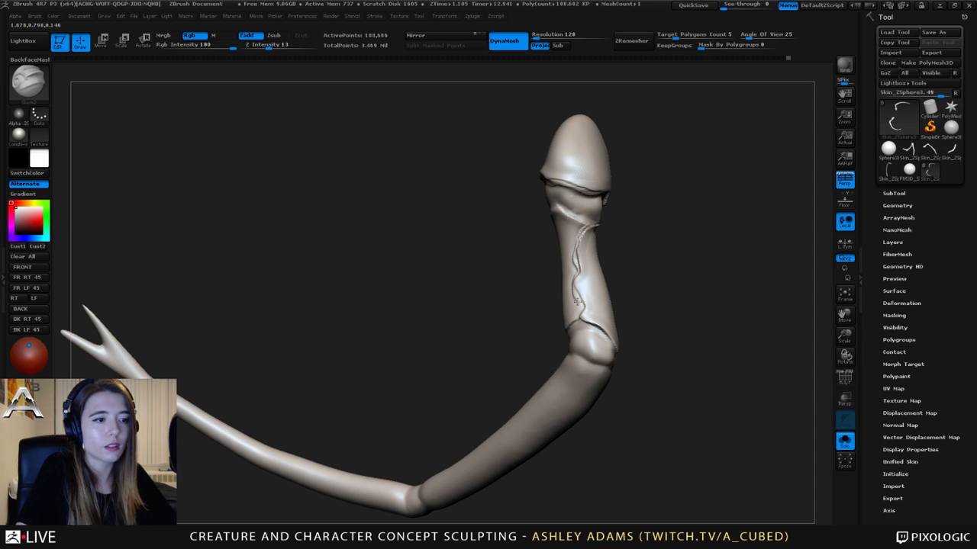
right_click_drag(579, 323, 587, 281)
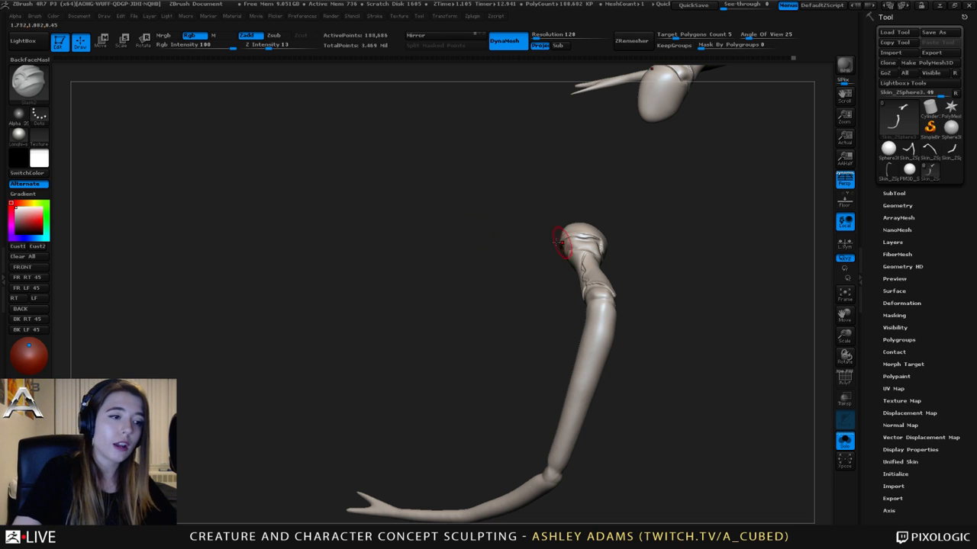
left_click_drag(496, 288, 530, 215)
right_click_drag(531, 215, 589, 205, "ctrl")
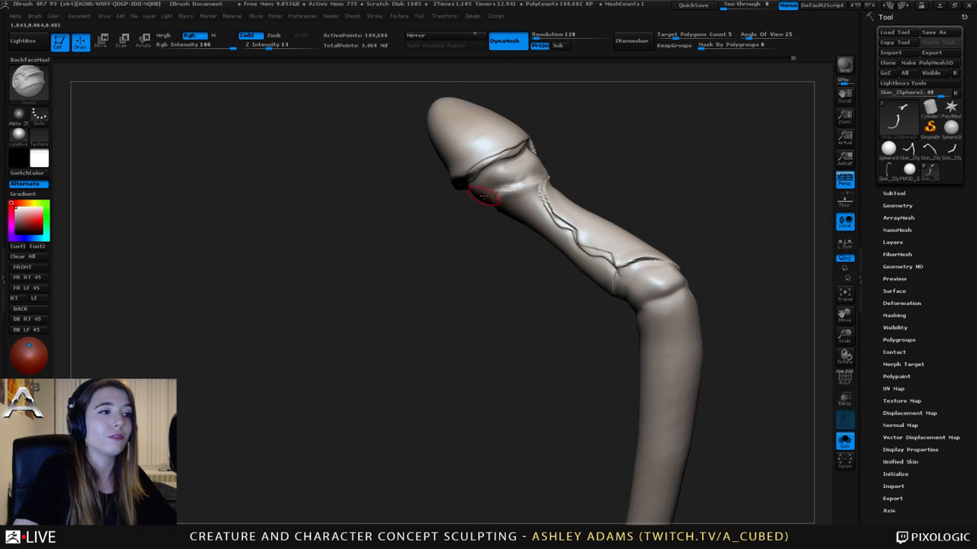
- Carve creases around the leg's knee joint and across the top of the long segment, undoing the last stroke
right_click_drag(509, 171, 564, 237)
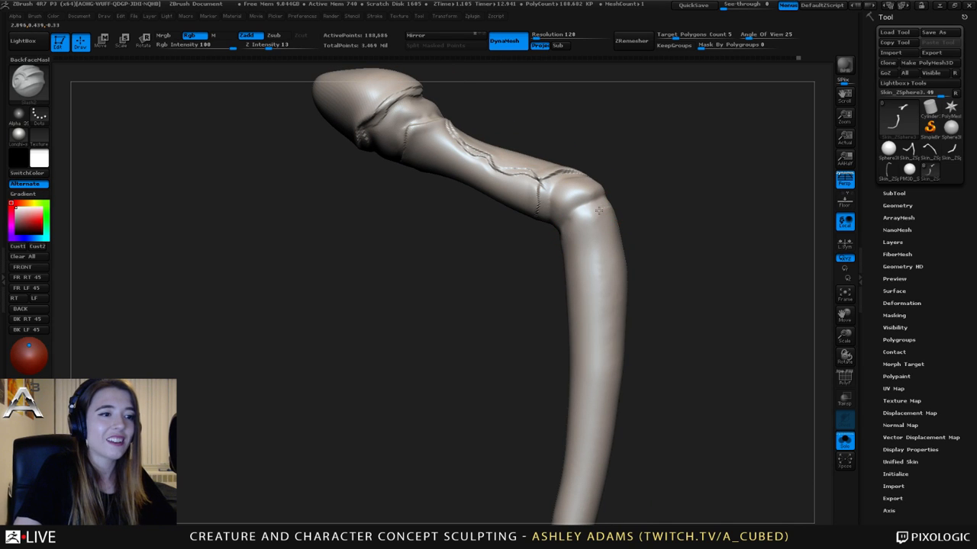
right_click_drag(578, 218, 588, 244)
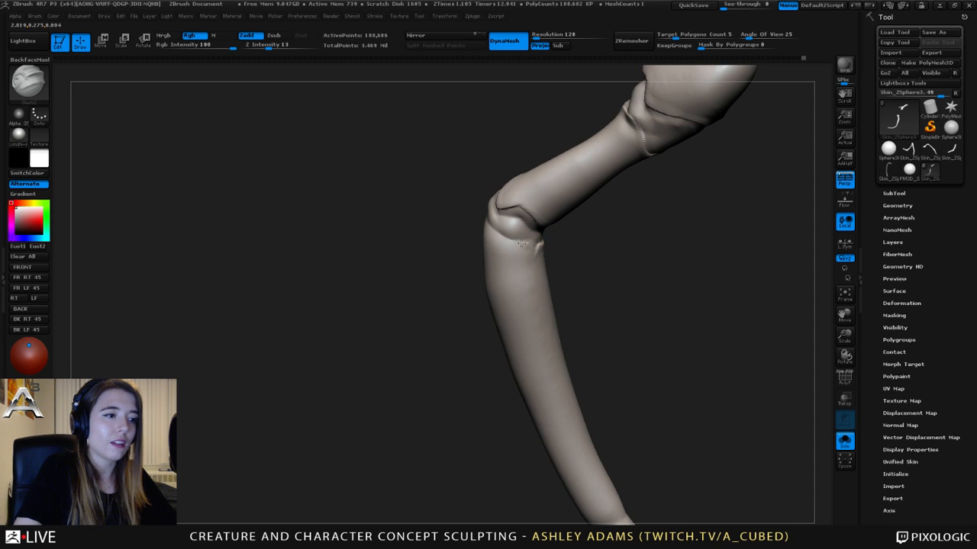
mouse_move(492, 234)
right_mouse_down()
mouse_move(556, 252)
mouse_move(487, 226)
mouse_move(472, 244)
mouse_move(497, 224)
mouse_move(448, 196)
mouse_move(480, 235)
mouse_move(372, 156)
mouse_move(383, 147)
mouse_move(402, 153)
right_mouse_up()
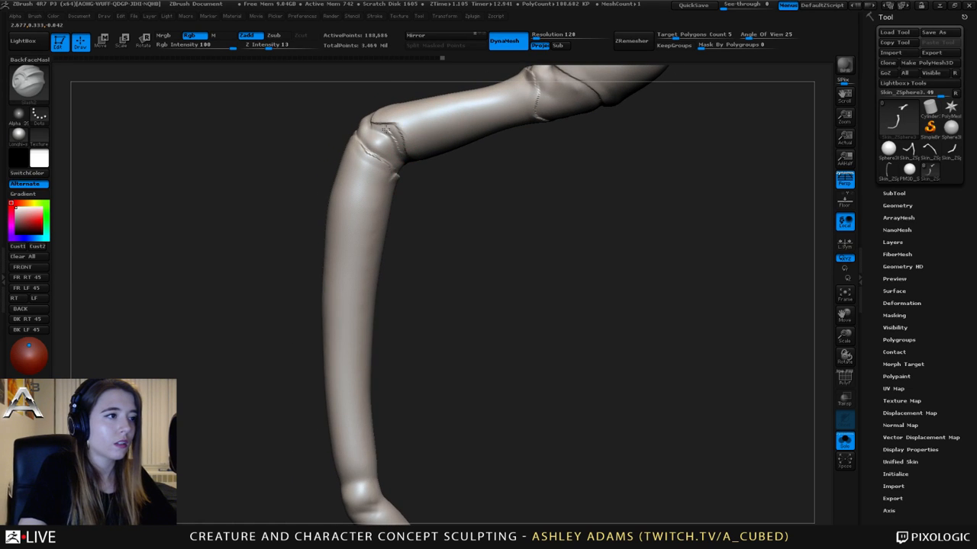
left_click_drag(391, 135, 410, 145)
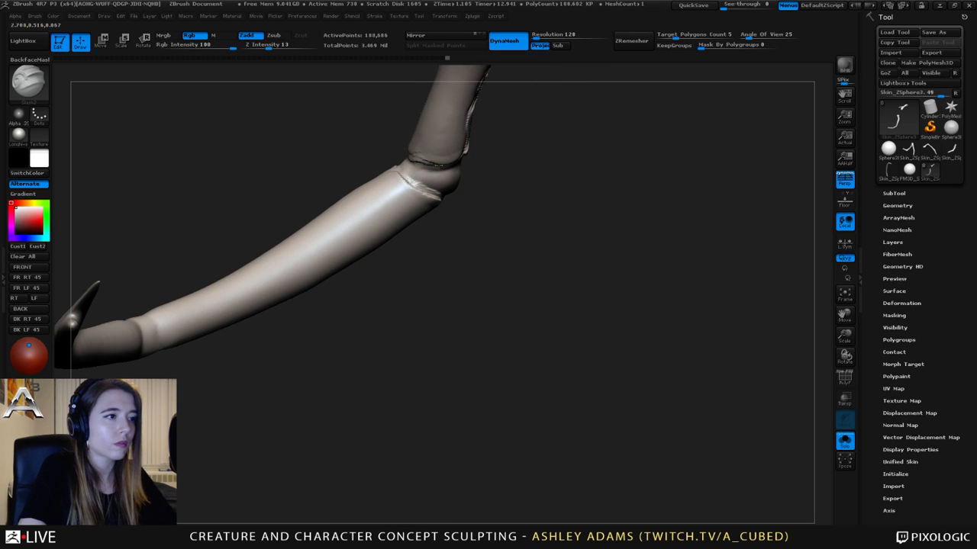
mouse_move(451, 234)
left_mouse_down()
mouse_move(481, 270)
mouse_move(440, 264)
mouse_move(435, 283)
mouse_move(425, 261)
mouse_move(408, 253)
mouse_move(391, 263)
mouse_move(374, 247)
mouse_move(429, 221)
mouse_move(415, 183)
mouse_move(454, 218)
left_mouse_up()
key("ctrl+z")
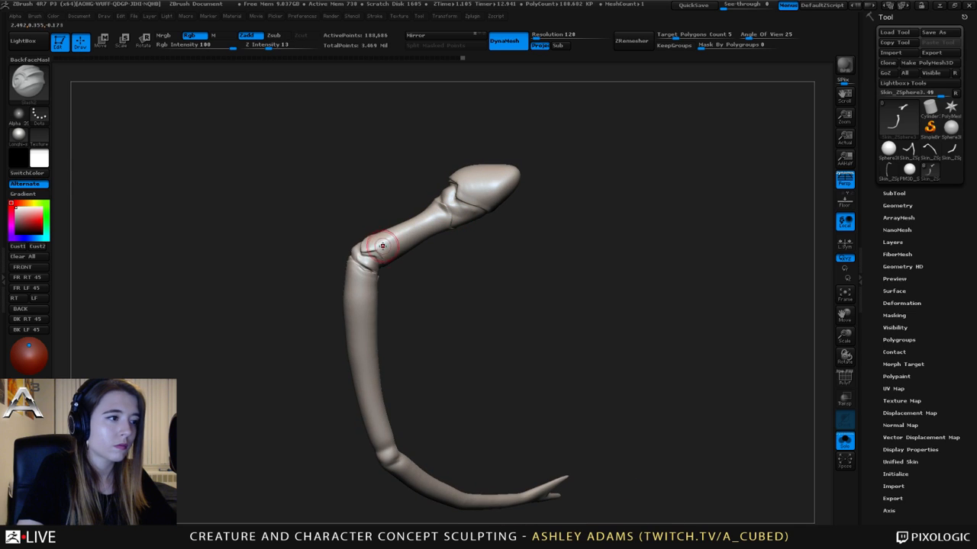
- Carve a seam along the other side of the short upper segment from the knee toward the base collar
left_click_drag(360, 248, 450, 223)
left_click_drag(427, 191, 407, 203)
mouse_move(360, 247)
left_mouse_down()
mouse_move(451, 222)
mouse_move(465, 273)
mouse_move(482, 245)
mouse_move(501, 272)
mouse_move(550, 280)
left_mouse_up()
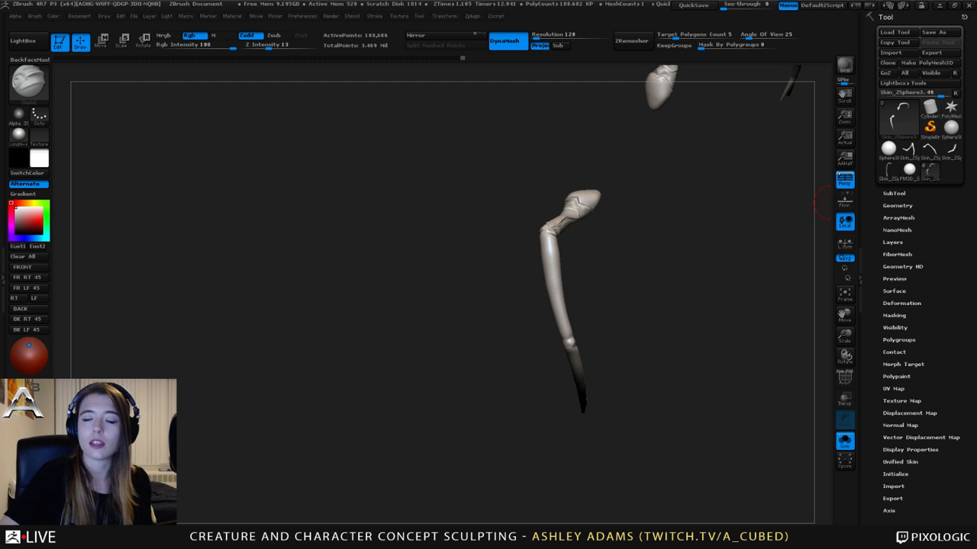
- Carve a winding double seam down the outer side of the third leg's long segment, from the knee to the lower joint
left_click_drag(821, 203, 591, 252)
right_click_drag(591, 252, 595, 224, "ctrl")
left_click_drag(608, 283, 620, 315)
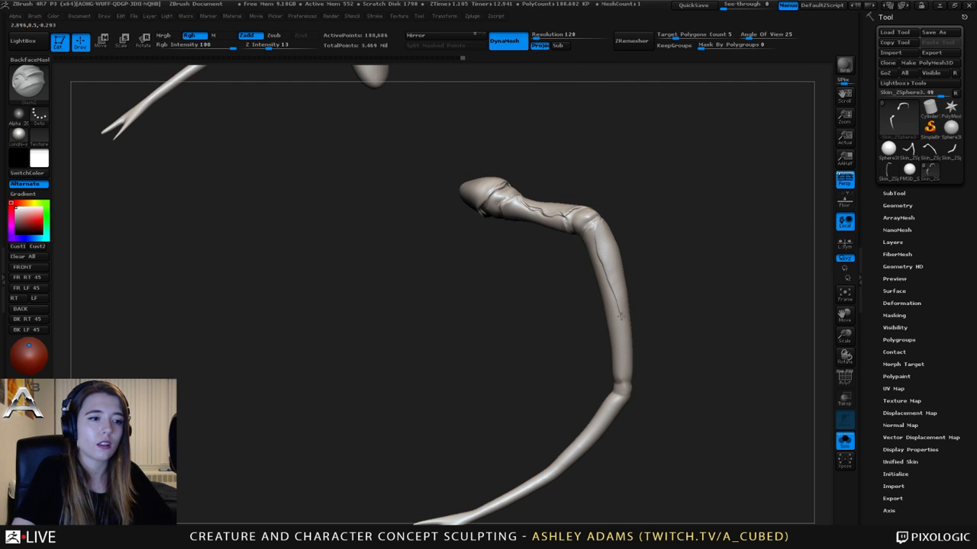
left_click_drag(622, 374, 613, 247)
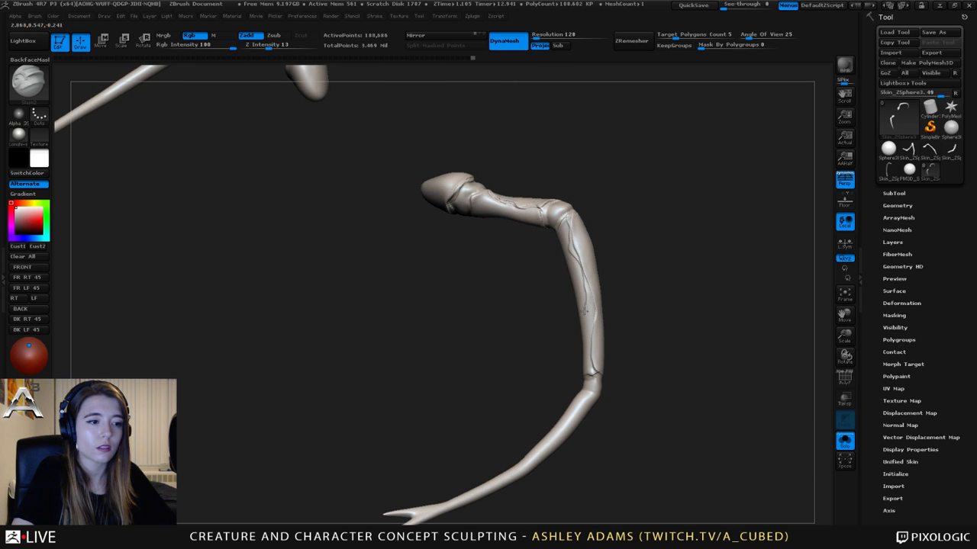
- Carve a matching seam along the opposite side of the long segment, joining the lower joint to the knee crease
left_click_drag(588, 359, 610, 262)
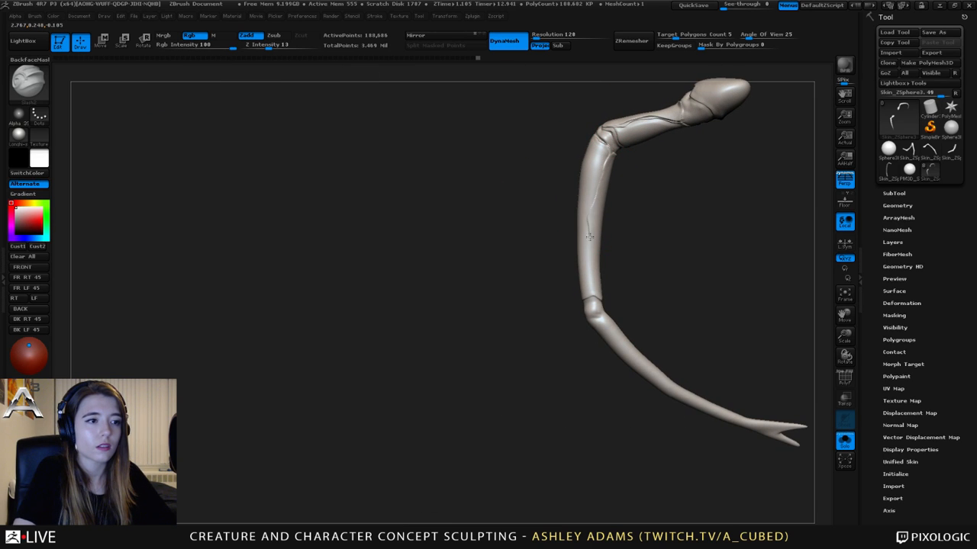
left_click_drag(594, 267, 592, 295)
mouse_move(593, 211)
right_mouse_down("alt")
mouse_move(595, 267)
mouse_move(603, 196)
right_mouse_up("alt")
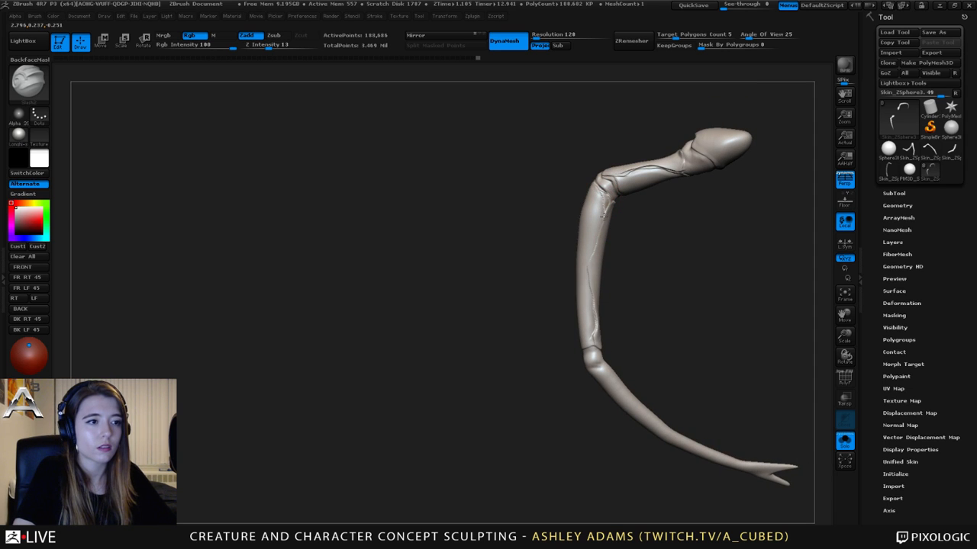
left_click_drag(603, 217, 593, 241)
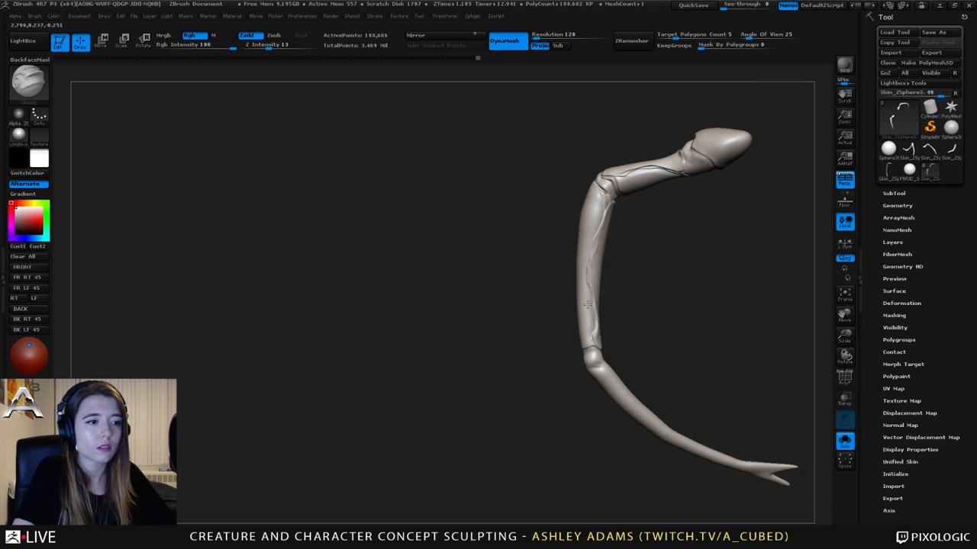
- Carve a winding seam down the leg's lower segment from the joint to the forked claw
mouse_move(584, 338)
right_mouse_down()
mouse_move(617, 309)
mouse_move(646, 228)
mouse_move(616, 199)
mouse_move(626, 218)
mouse_move(599, 229)
mouse_move(630, 216)
right_mouse_up()
mouse_move(576, 190)
right_mouse_down()
mouse_move(603, 216)
mouse_move(550, 206)
mouse_move(604, 206)
mouse_move(588, 219)
right_mouse_up()
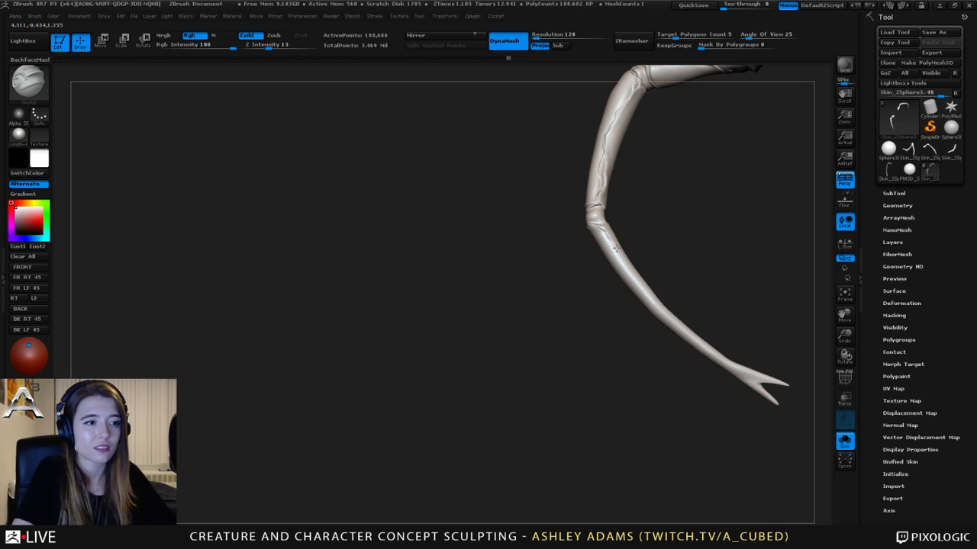
right_click_drag(600, 264, 615, 255)
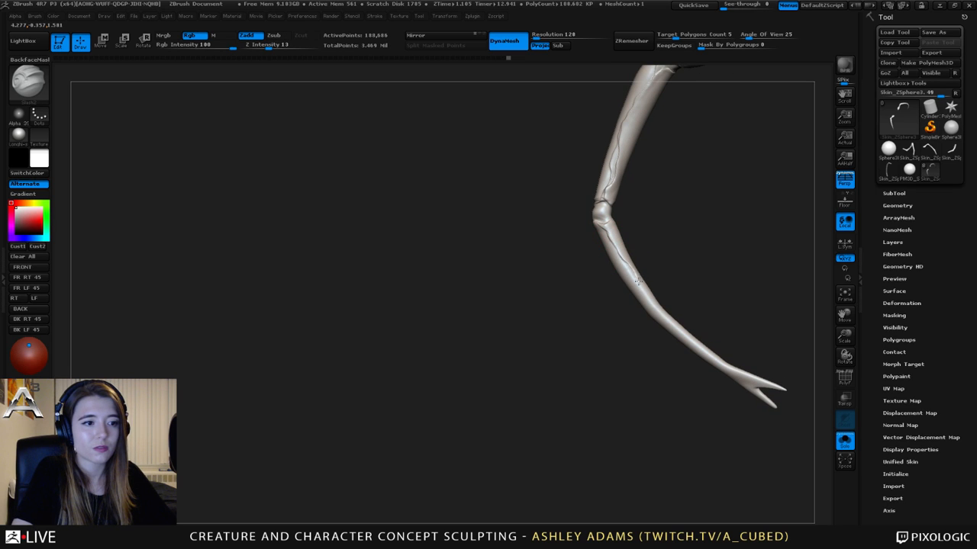
left_click_drag(667, 319, 704, 355)
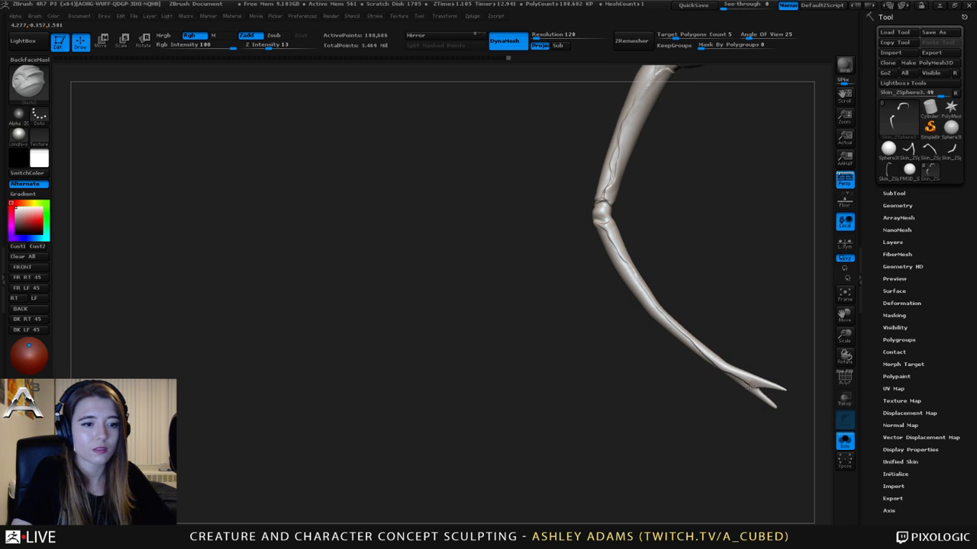
- Carve seams along the other side of the lower segment down into the claw's fork
right_click_drag(749, 386, 610, 206)
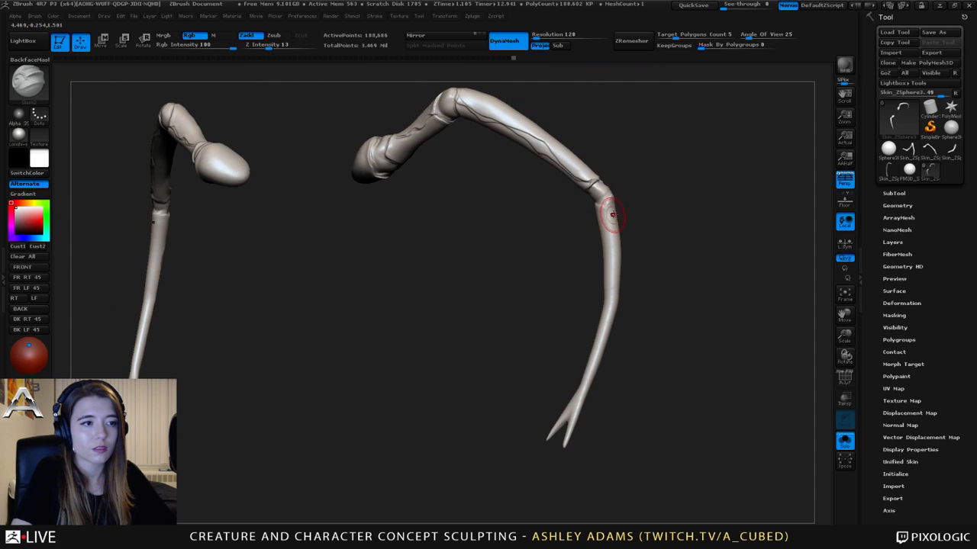
left_click_drag(611, 288, 566, 420)
right_click_drag(566, 420, 600, 207)
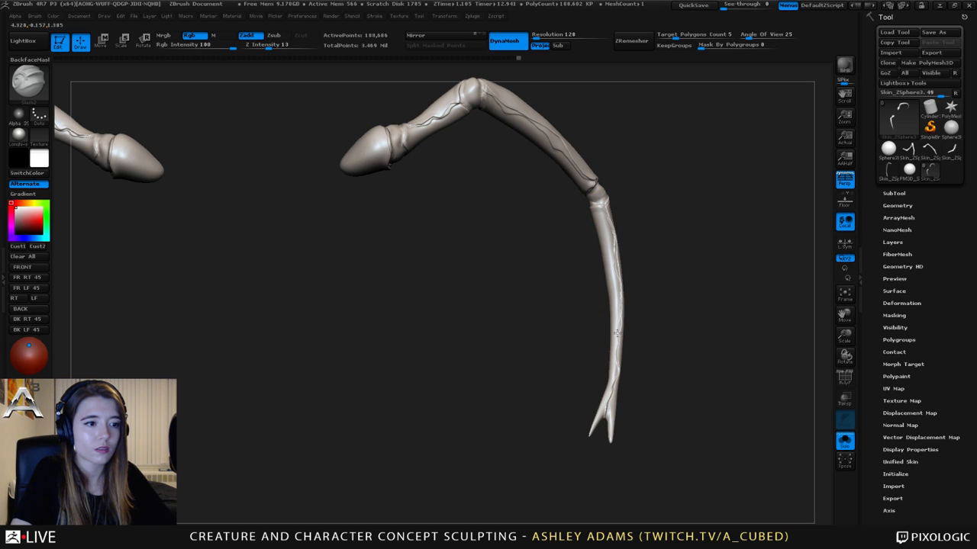
right_click_drag(614, 370, 554, 214)
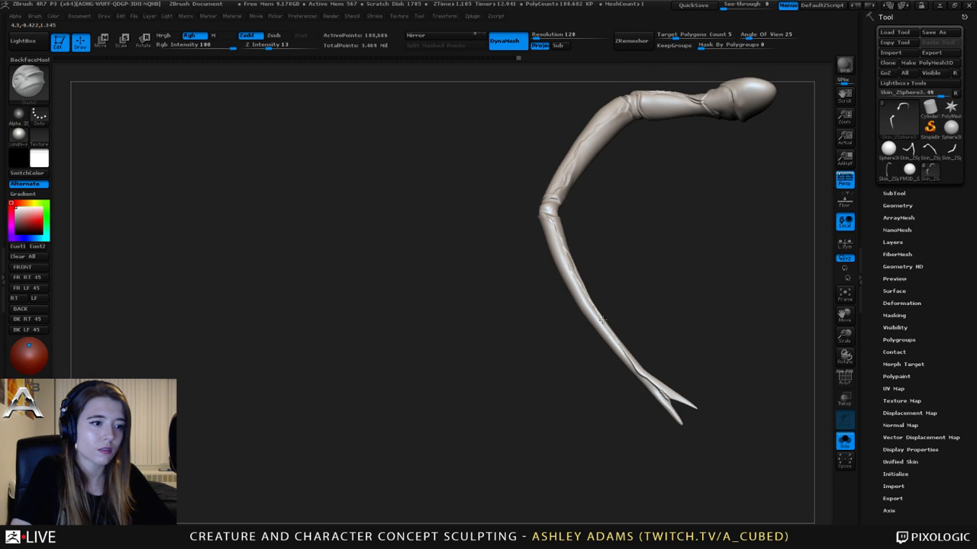
mouse_move(656, 386)
right_mouse_down()
mouse_move(610, 309)
mouse_move(596, 306)
mouse_move(798, 397)
right_mouse_up()
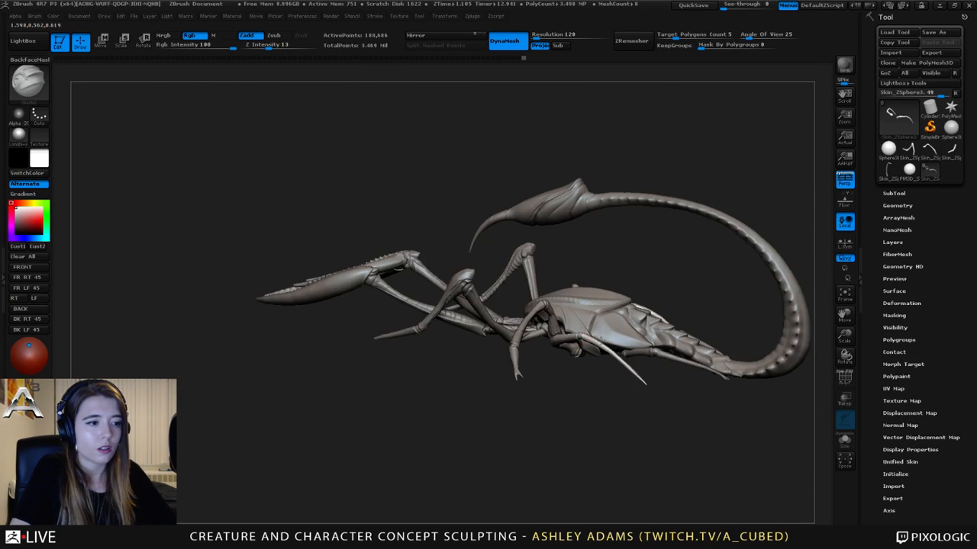
- Isolate the leg again and carve a series of cross bands along the underside of its long segment
mouse_move(633, 412)
right_mouse_down()
mouse_move(618, 404)
mouse_move(574, 293)
mouse_move(589, 338)
mouse_move(522, 325)
right_mouse_up()
left_click(845, 441)
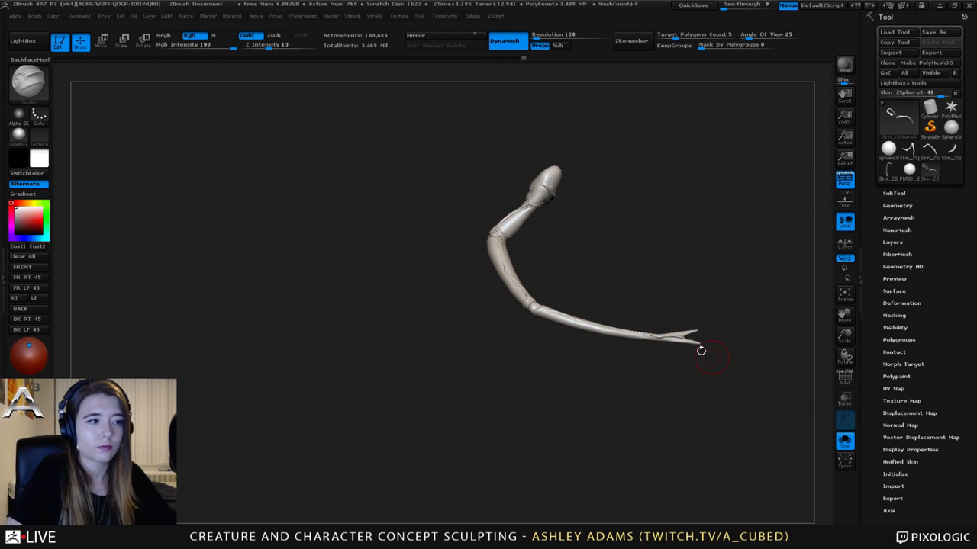
mouse_move(700, 349)
right_mouse_down()
mouse_move(466, 262)
mouse_move(525, 253)
mouse_move(516, 243)
right_mouse_up()
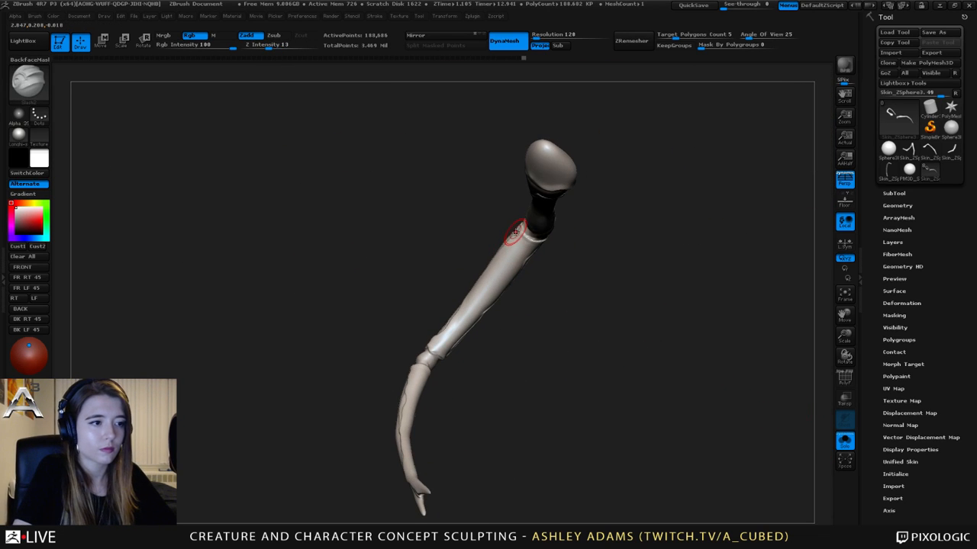
left_click_drag(514, 234, 522, 251)
mouse_move(515, 248)
right_mouse_down()
mouse_move(506, 237)
mouse_move(503, 245)
right_mouse_up()
left_click_drag(506, 246, 524, 265)
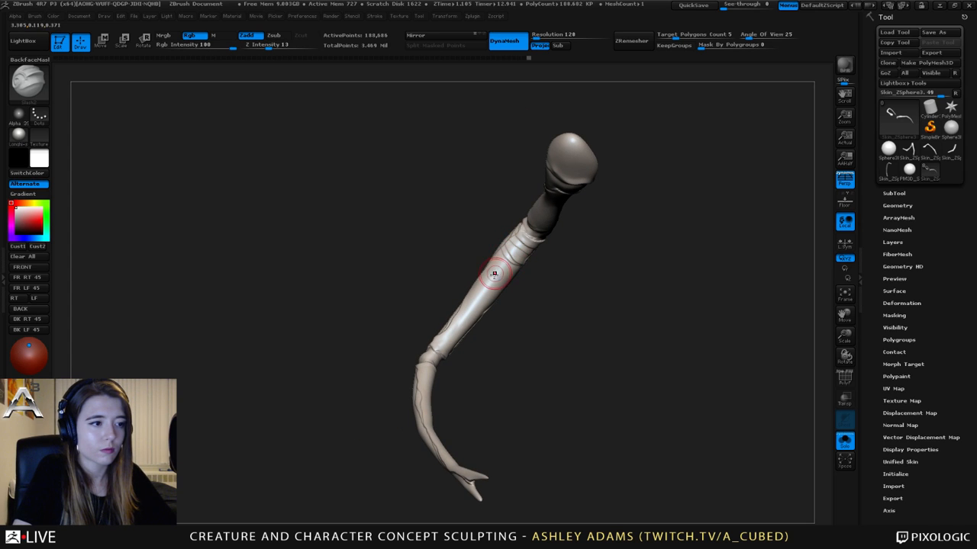
mouse_move(481, 275)
right_mouse_down()
mouse_move(492, 265)
mouse_move(463, 304)
right_mouse_up()
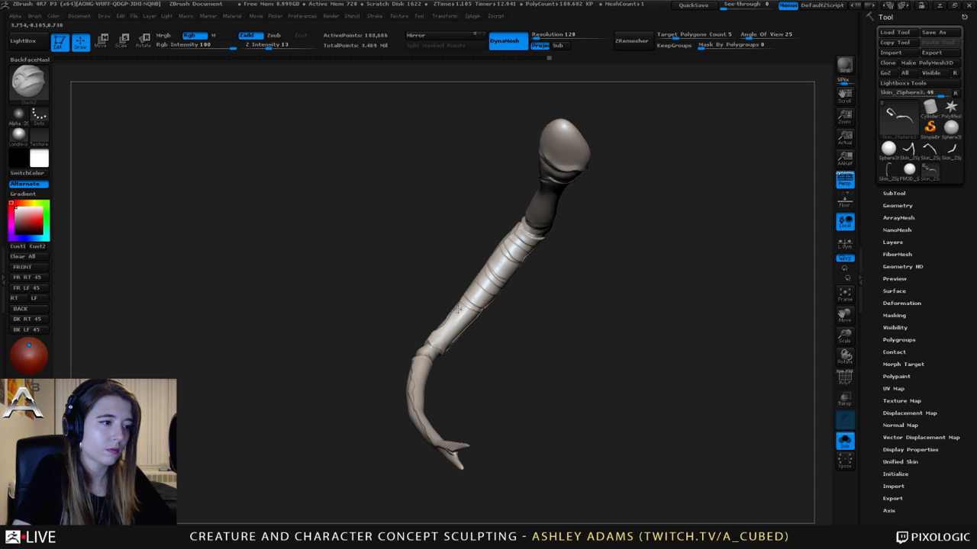
mouse_move(463, 309)
left_mouse_down()
mouse_move(448, 316)
mouse_move(449, 350)
left_mouse_up()
right_click_drag(448, 349, 528, 330)
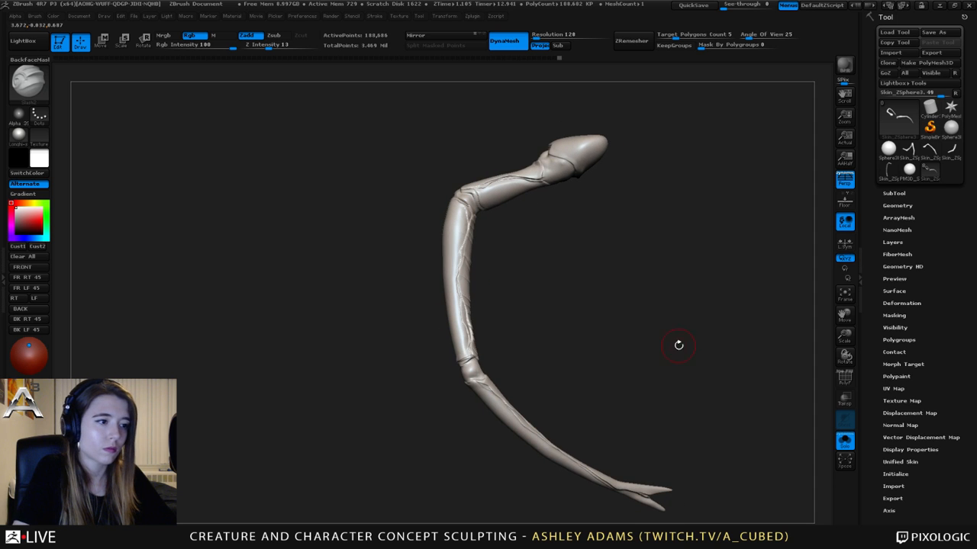
- Show the whole creature, select the body and carve a crease beneath the beaded rim of the back shield
left_click(845, 441)
right_click_drag(698, 481, 604, 389, "ctrl")
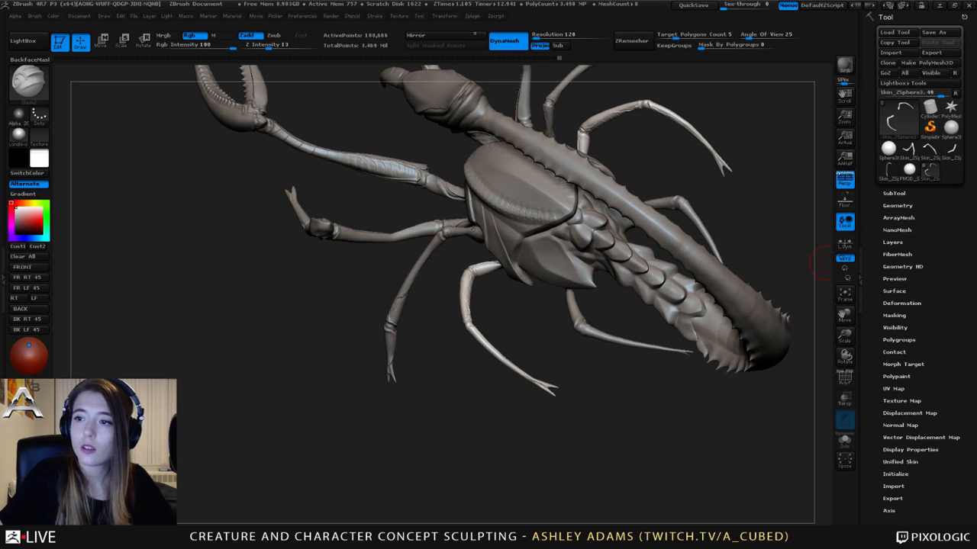
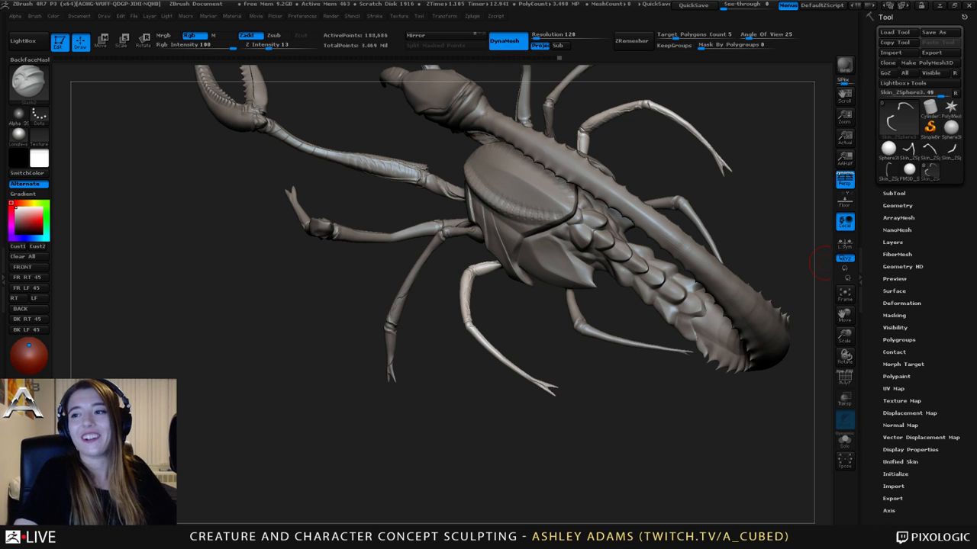
left_click(467, 252, "alt")
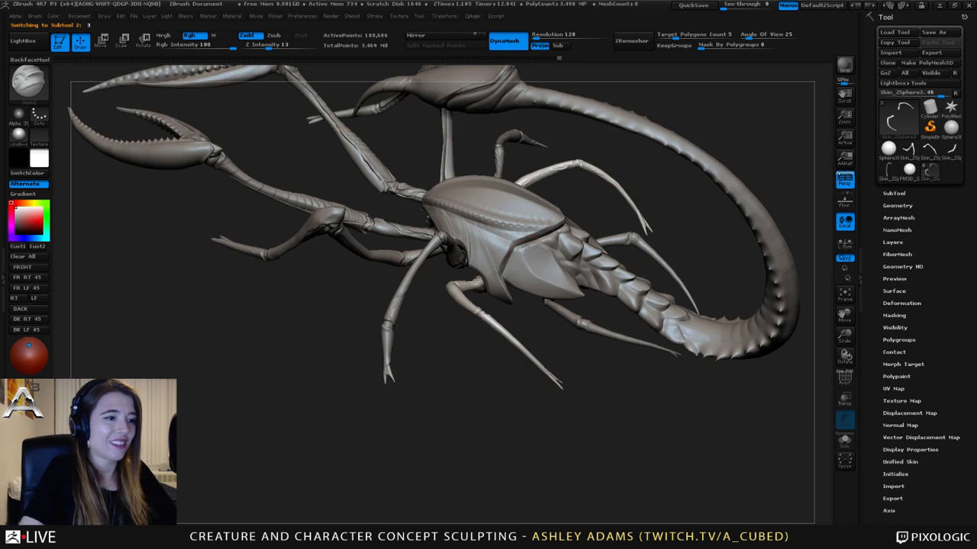
mouse_move(525, 247)
right_mouse_down("alt")
mouse_move(475, 245)
mouse_move(473, 267)
right_mouse_up("alt")
mouse_move(458, 268)
left_mouse_down()
mouse_move(355, 170)
mouse_move(429, 217)
left_mouse_up()
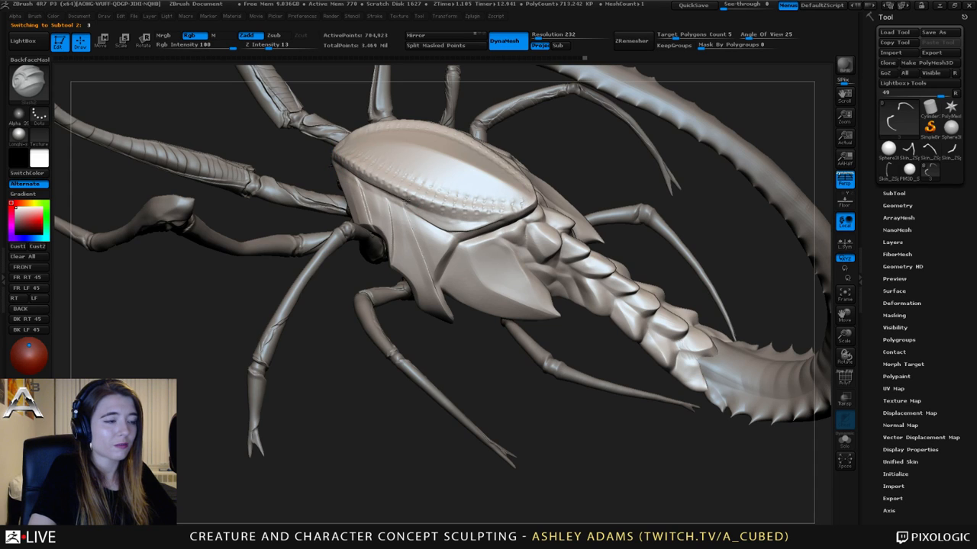
left_click_drag(406, 200, 478, 215)
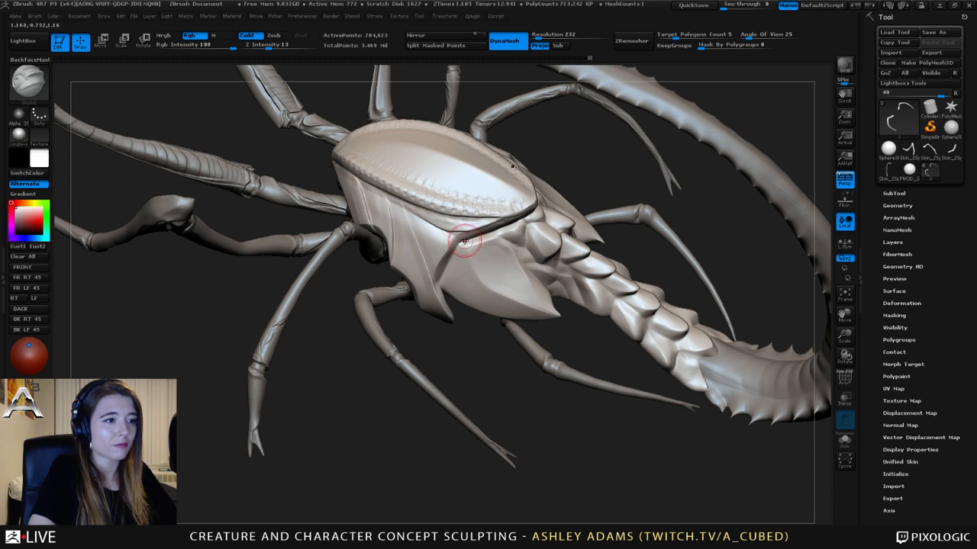
- Rework the creases between the rear side plates and the base of the segmented tail
key("f")
mouse_move(671, 382)
left_mouse_down()
mouse_move(595, 344)
mouse_move(433, 213)
mouse_move(500, 276)
mouse_move(560, 229)
mouse_move(538, 247)
mouse_move(543, 256)
mouse_move(531, 244)
left_mouse_up()
key("shift")
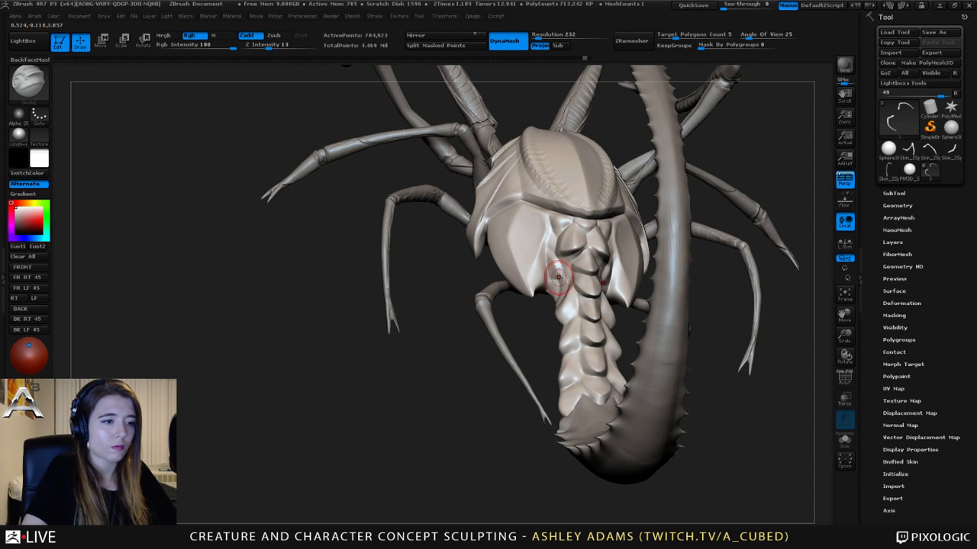
left_click_drag(549, 276, 583, 244)
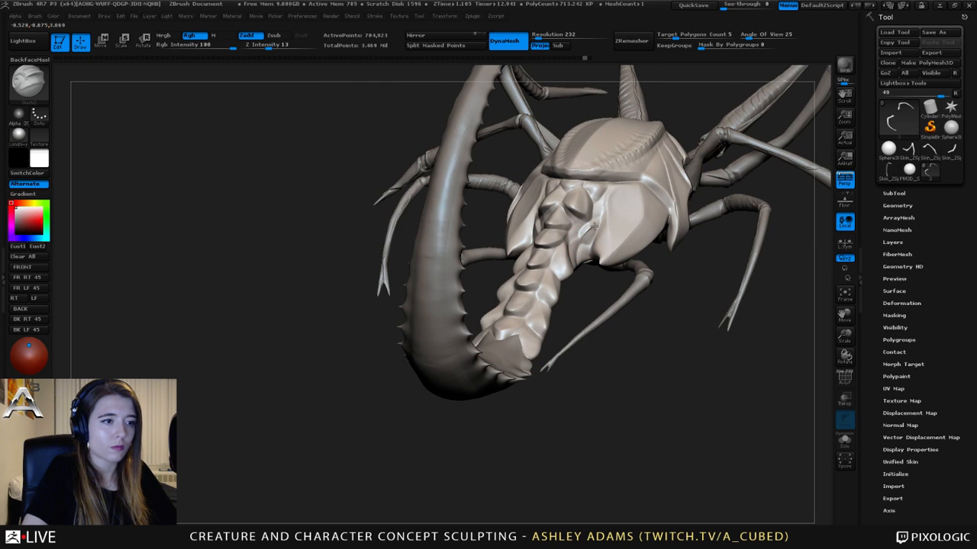
- Isolate the hindmost pair of legs and carve creases around the joint below their long tapering segment
left_click_drag(502, 251, 443, 175)
left_click(573, 262, "alt")
mouse_move(484, 266)
left_mouse_down("alt")
mouse_move(482, 245)
mouse_move(469, 262)
mouse_move(489, 262)
left_mouse_up("alt")
left_click_drag(481, 217, 456, 213)
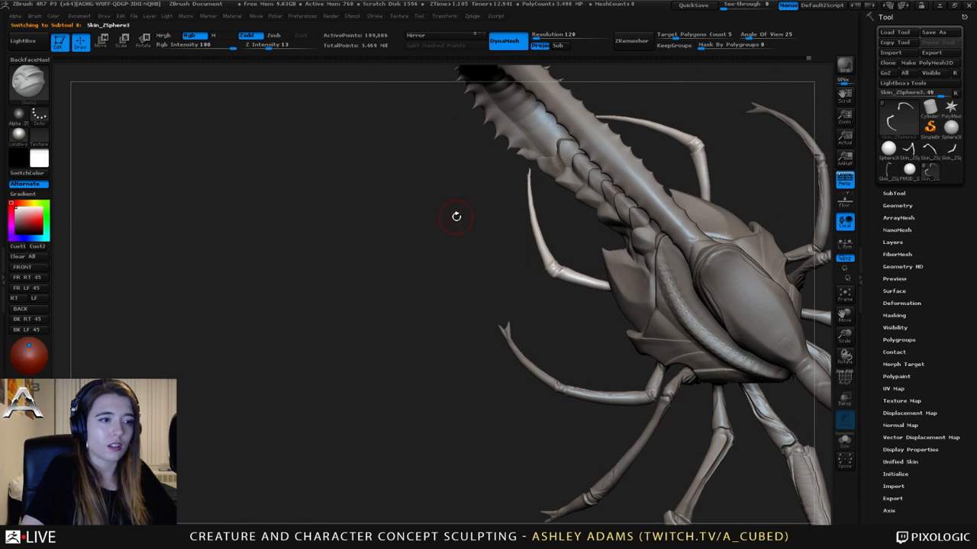
left_click(844, 439)
mouse_move(791, 423)
left_mouse_down()
mouse_move(526, 328)
mouse_move(563, 267)
mouse_move(510, 241)
mouse_move(485, 283)
mouse_move(560, 192)
mouse_move(595, 229)
mouse_move(578, 210)
mouse_move(541, 214)
mouse_move(567, 224)
left_mouse_up()
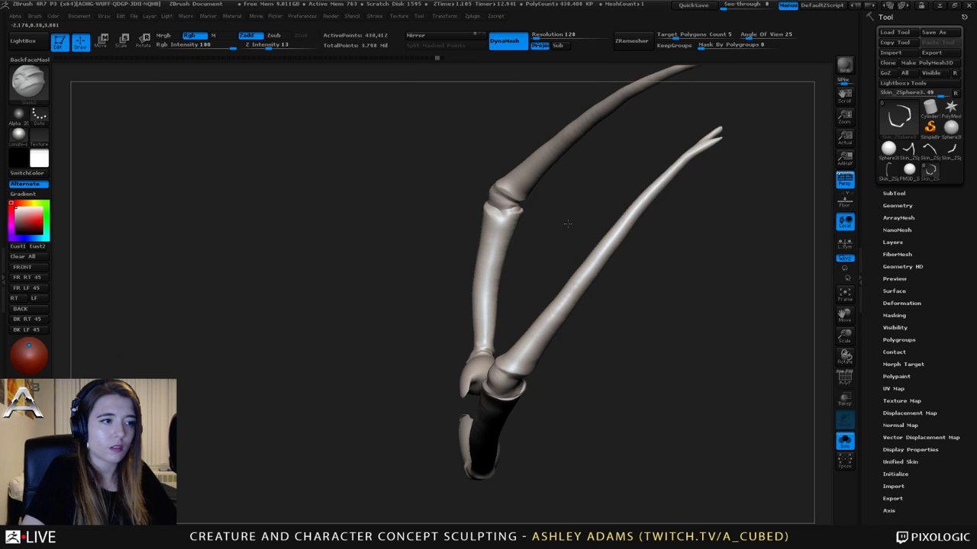
left_click_drag(489, 207, 544, 207)
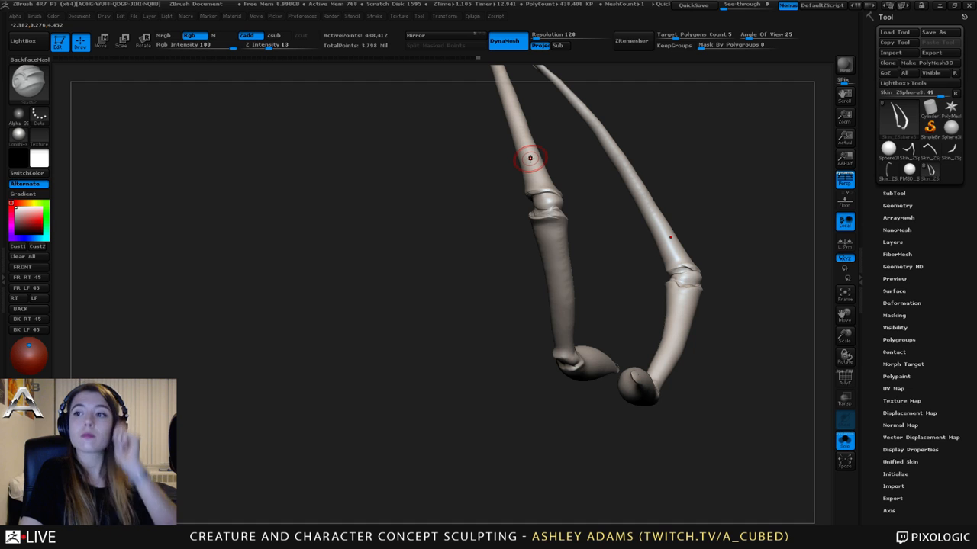
- Carve a winding seam along the hind leg's long tapering segment from the forked claw to the joint
mouse_move(436, 153)
left_mouse_down()
mouse_move(486, 253)
mouse_move(534, 249)
mouse_move(500, 218)
mouse_move(514, 246)
mouse_move(532, 157)
left_mouse_up()
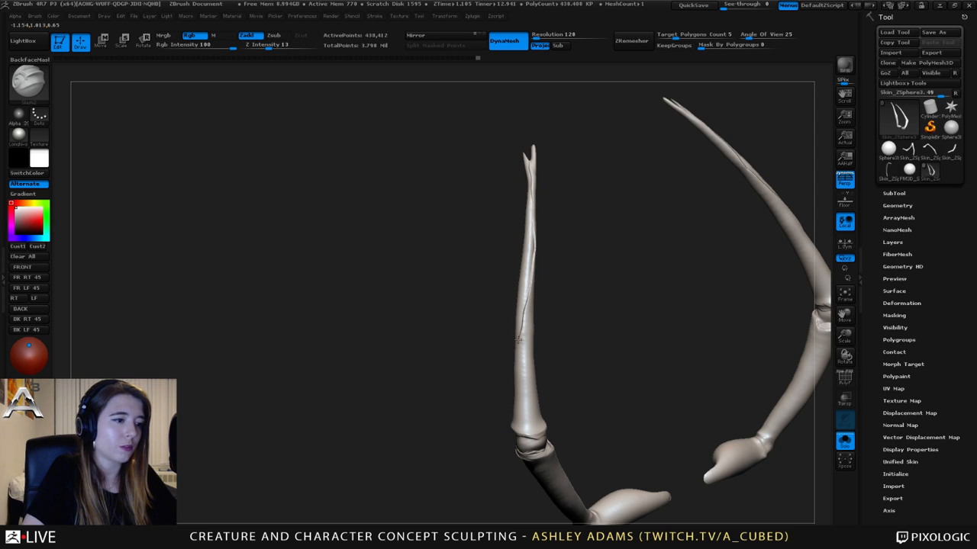
mouse_move(533, 290)
left_mouse_down()
mouse_move(545, 306)
mouse_move(527, 297)
mouse_move(537, 287)
left_mouse_up()
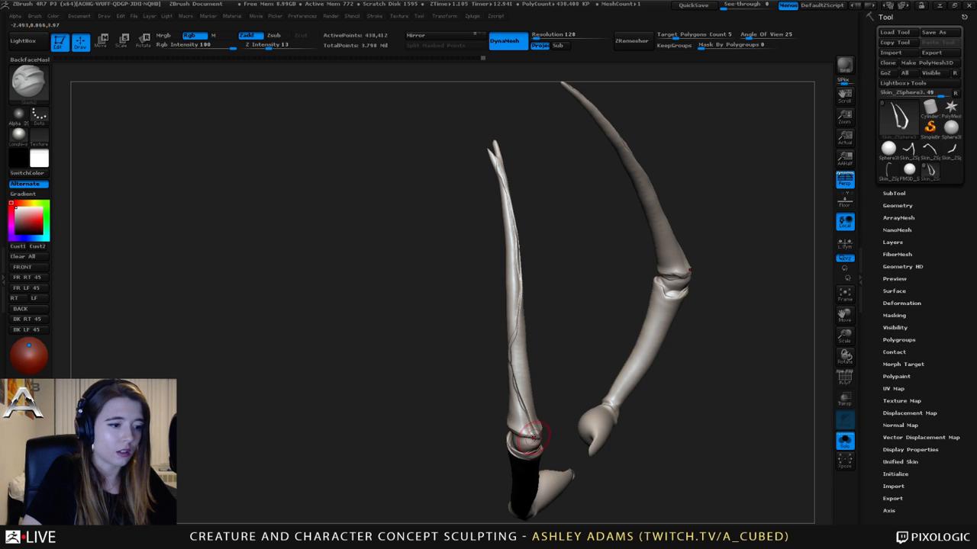
mouse_move(529, 425)
left_mouse_down()
mouse_move(489, 279)
mouse_move(514, 248)
mouse_move(441, 279)
mouse_move(500, 298)
mouse_move(597, 224)
mouse_move(585, 209)
mouse_move(564, 208)
left_mouse_up()
- Carve a seam down the hind leg's middle segment and a crease around the joint at the base bulb
left_click_drag(504, 199, 516, 203)
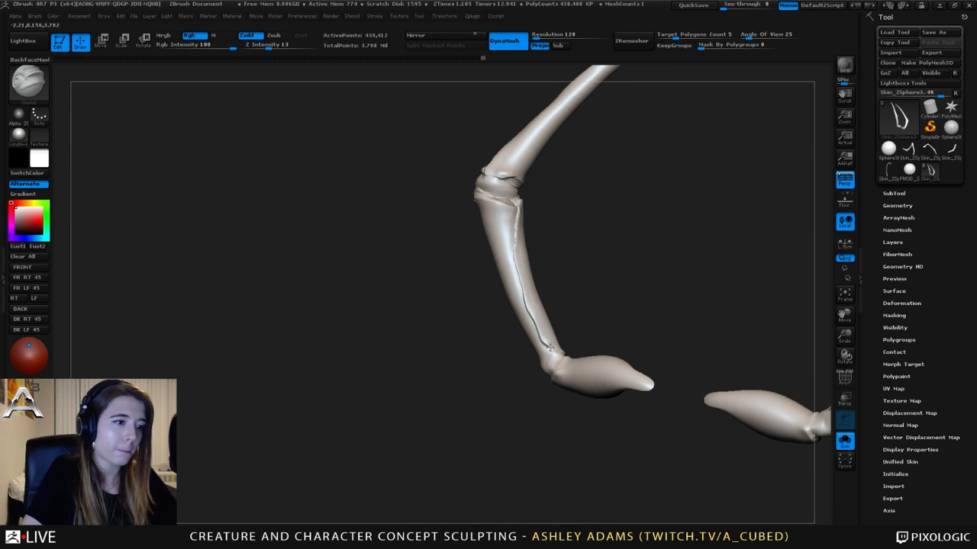
mouse_move(552, 351)
left_mouse_down()
mouse_move(534, 328)
mouse_move(559, 348)
mouse_move(547, 362)
mouse_move(526, 359)
mouse_move(573, 357)
mouse_move(551, 273)
mouse_move(571, 271)
mouse_move(497, 279)
mouse_move(543, 283)
left_mouse_up()
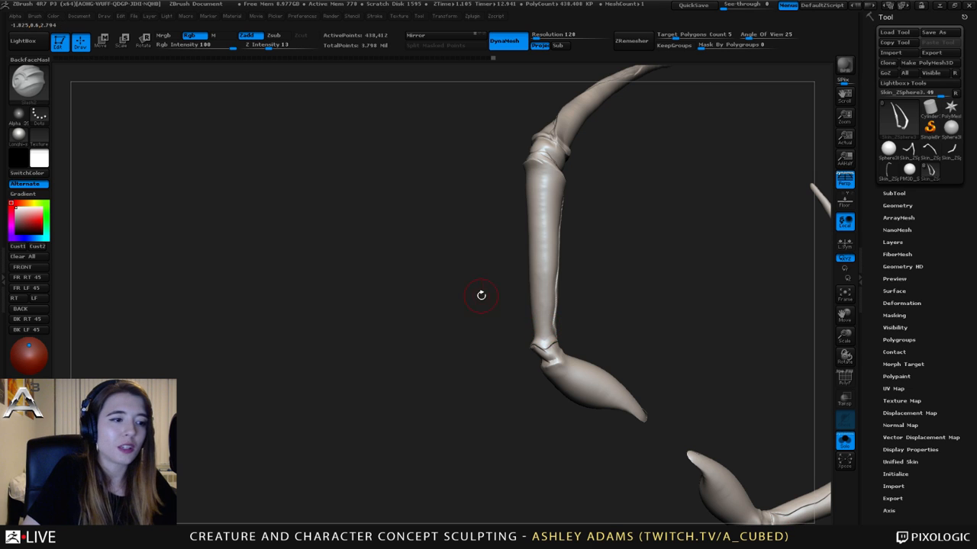
left_click_drag(480, 295, 582, 225)
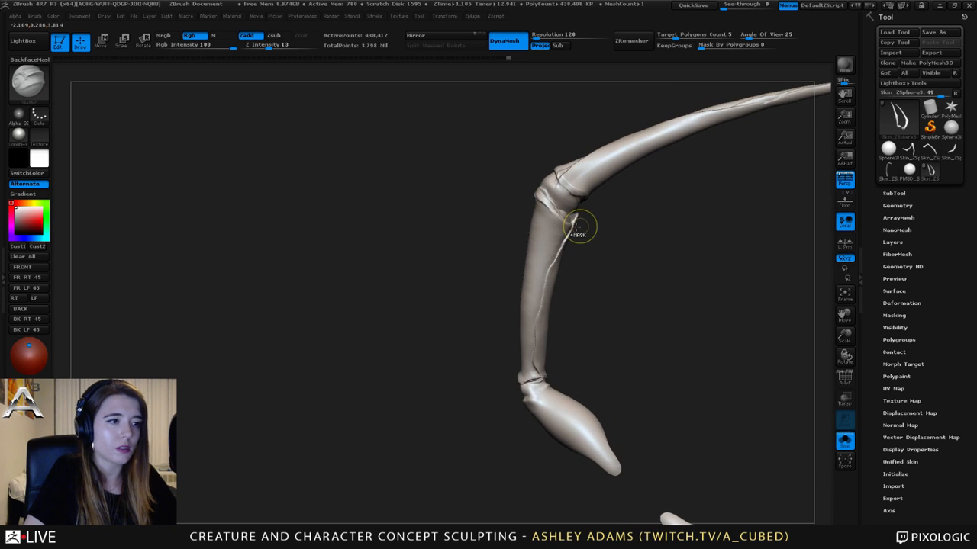
- Carve a second winding seam along the hind leg's middle segment between its upper joint and the base joint
left_click_drag(545, 195, 620, 162)
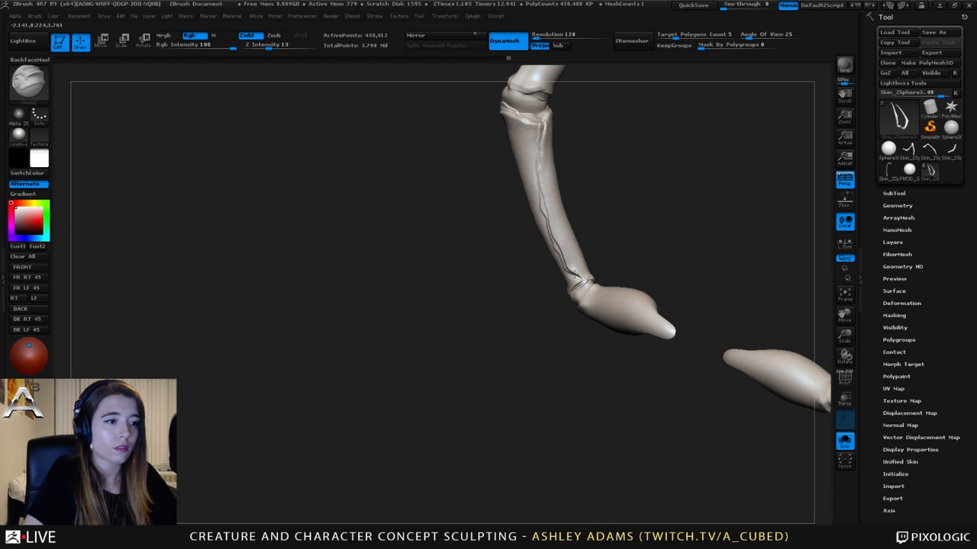
left_click_drag(578, 277, 516, 103)
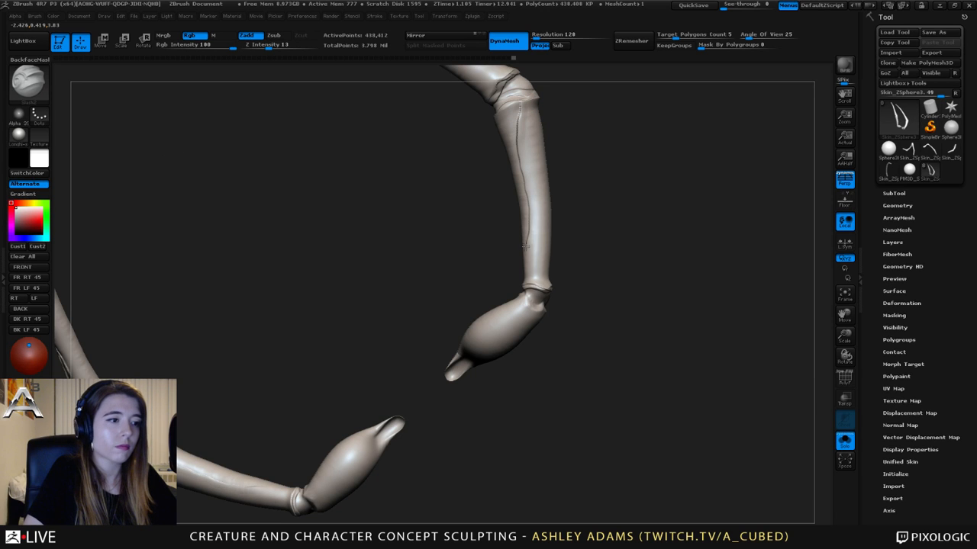
left_click_drag(526, 277, 519, 116)
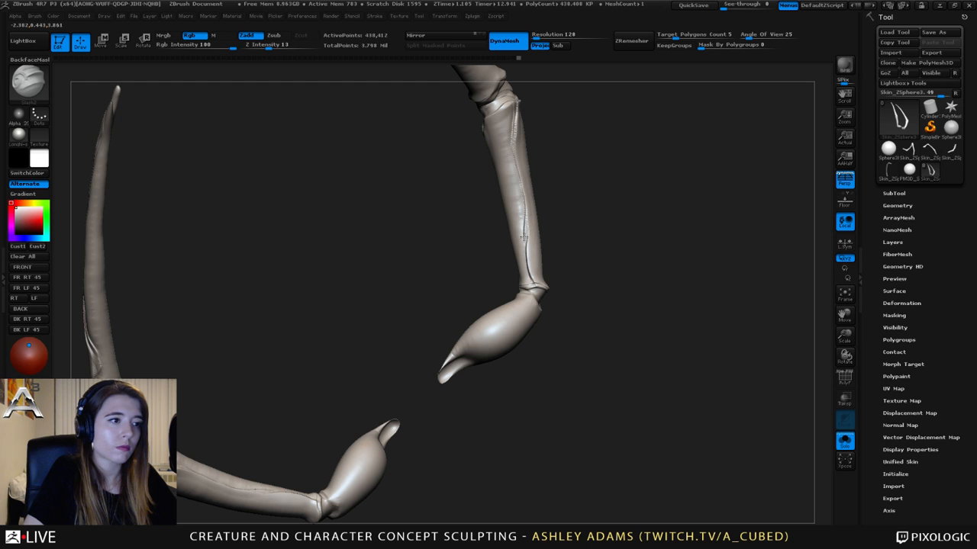
mouse_move(532, 277)
right_mouse_down()
mouse_move(478, 259)
mouse_move(496, 244)
mouse_move(563, 257)
mouse_move(548, 248)
mouse_move(551, 227)
right_mouse_up()
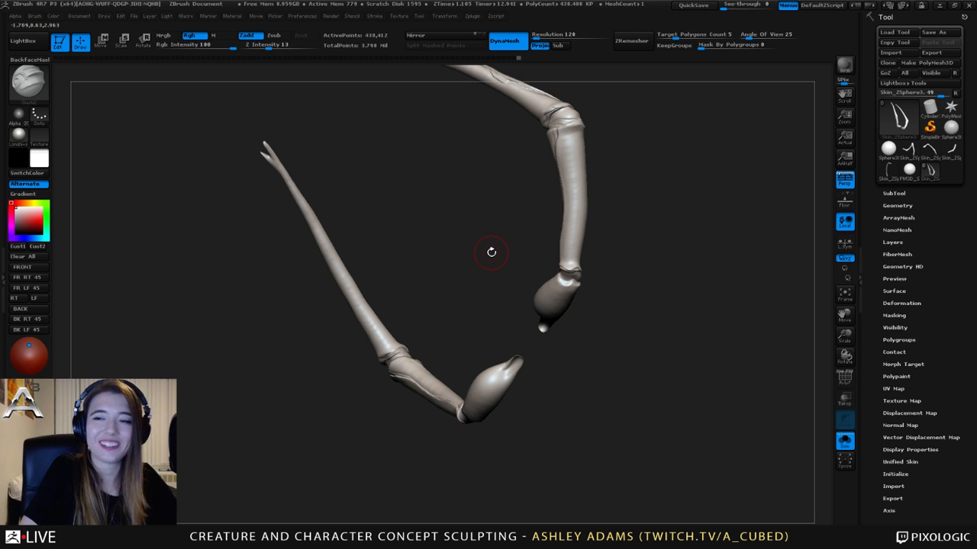
- Carve a curved seam down the hind leg's base bulb from the joint to its pointed end
mouse_move(462, 292)
right_mouse_down()
mouse_move(528, 240)
mouse_move(512, 257)
mouse_move(555, 246)
mouse_move(496, 215)
mouse_move(489, 229)
mouse_move(504, 262)
mouse_move(465, 254)
mouse_move(427, 206)
mouse_move(337, 187)
mouse_move(485, 206)
mouse_move(504, 186)
mouse_move(373, 200)
mouse_move(602, 211)
mouse_move(481, 216)
right_mouse_up()
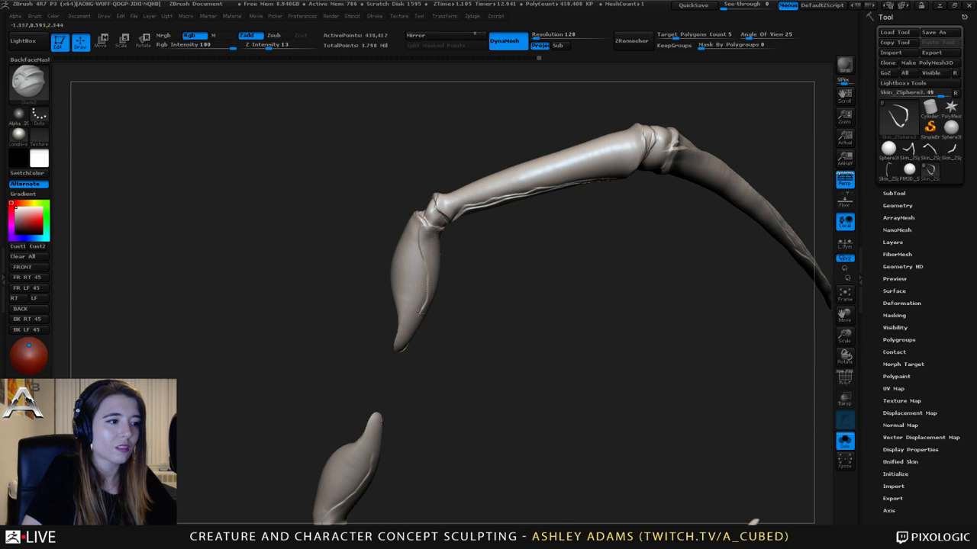
right_click_drag(419, 313, 412, 222)
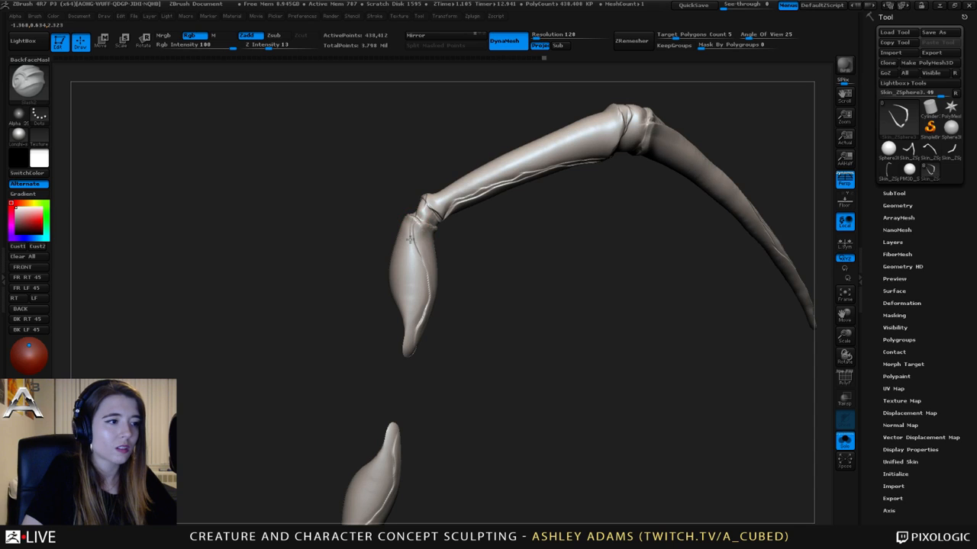
right_click_drag(408, 321, 383, 262)
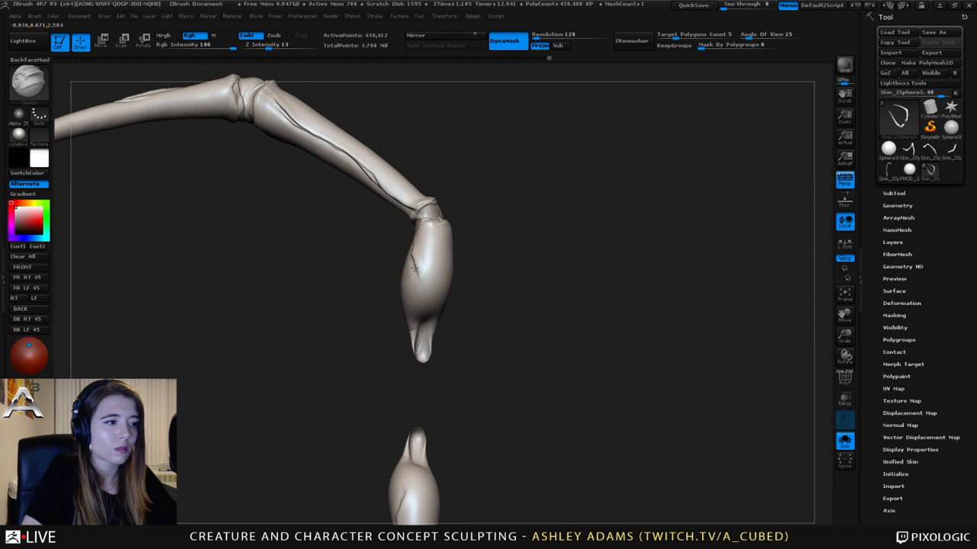
right_click_drag(432, 306, 394, 229)
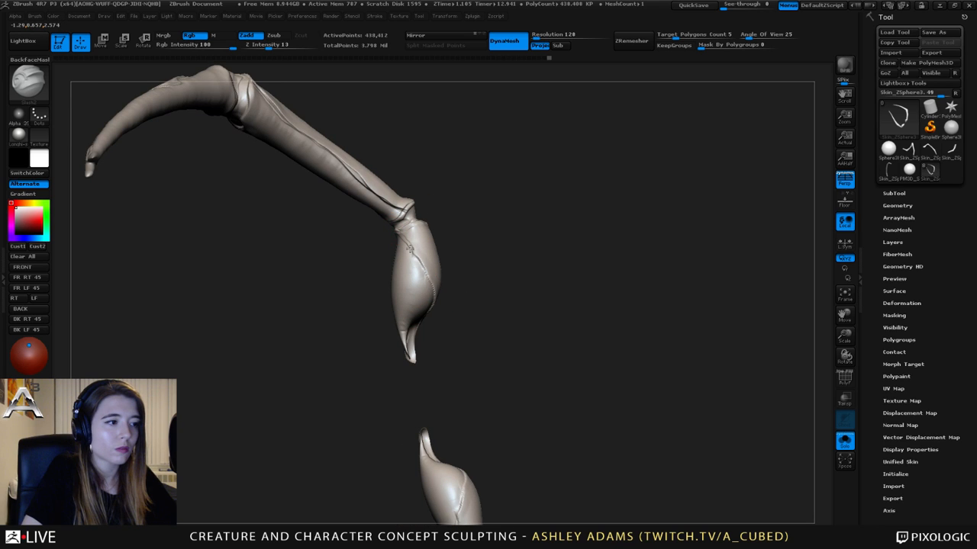
mouse_move(376, 253)
left_mouse_down()
mouse_move(462, 331)
mouse_move(479, 252)
mouse_move(501, 260)
mouse_move(501, 273)
left_mouse_up()
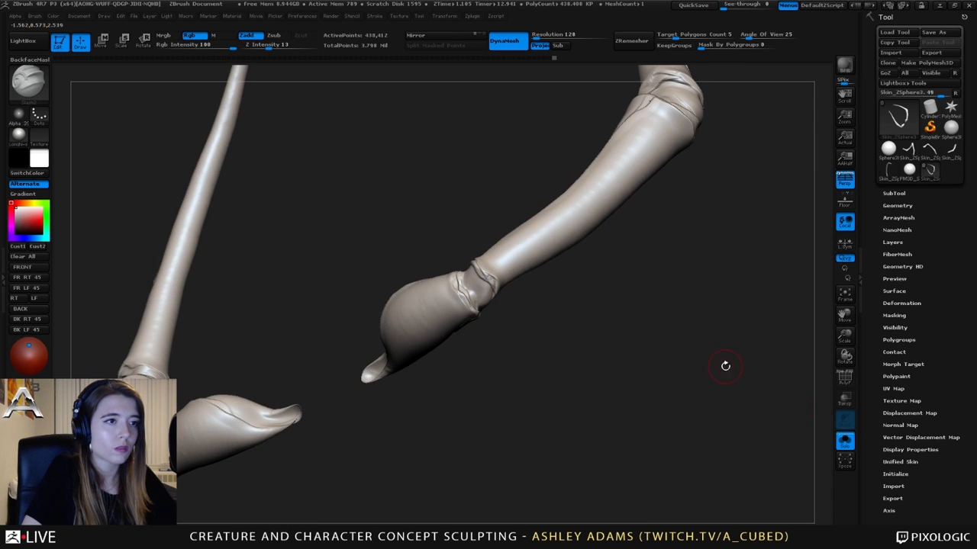
- Bring back the whole creature, select the main body and carve creases between the central belly plates
left_click_drag(725, 366, 503, 262)
left_click(503, 261, "alt")
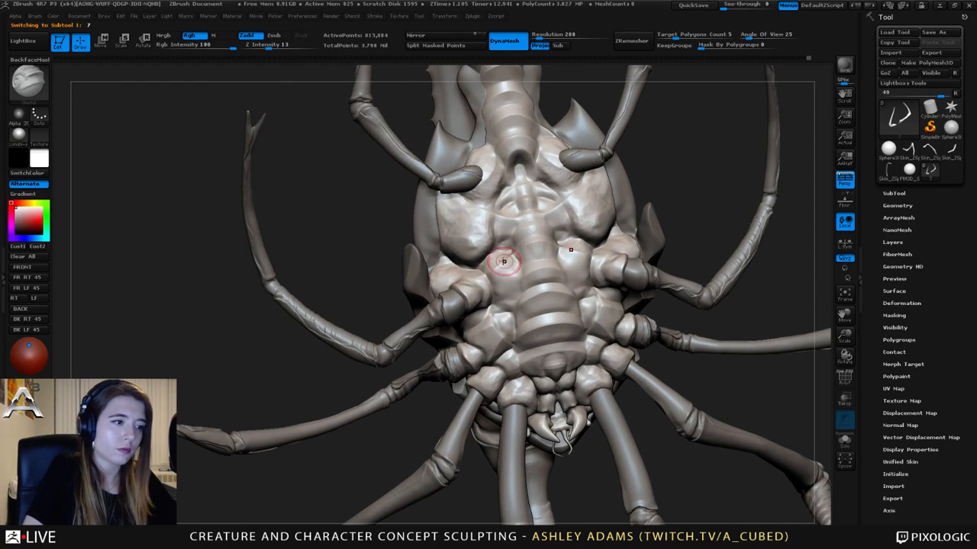
left_click_drag(451, 279, 536, 246)
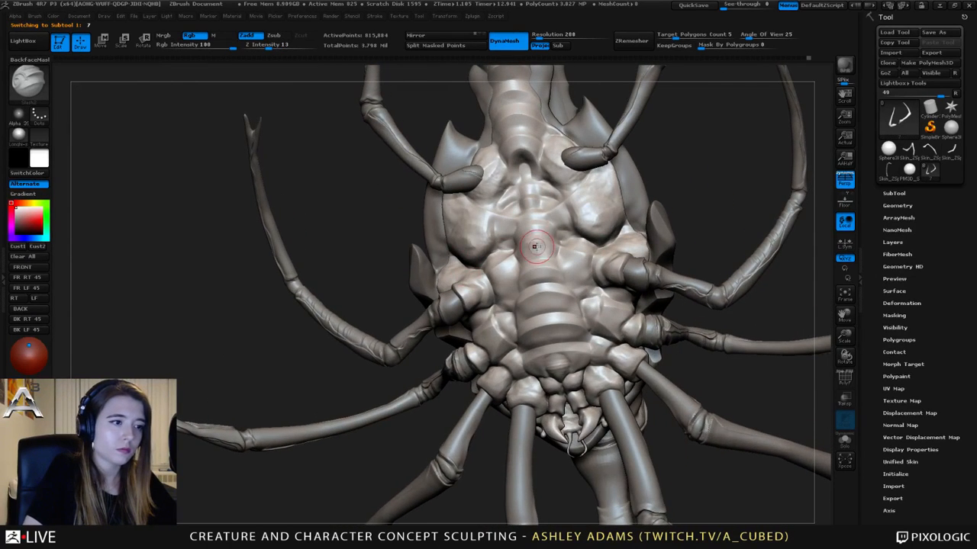
left_click(556, 276, "alt")
left_click(477, 290, "alt")
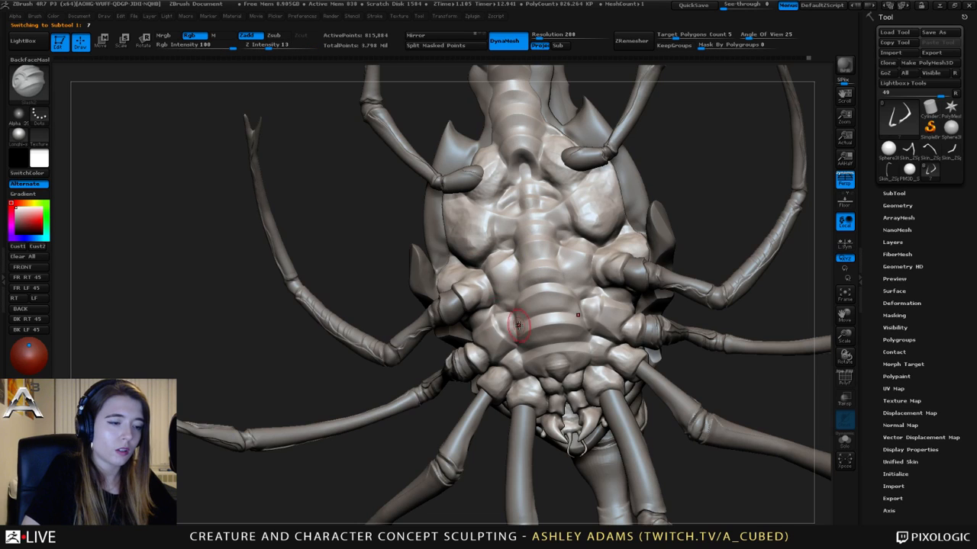
left_click_drag(517, 325, 467, 315, "alt")
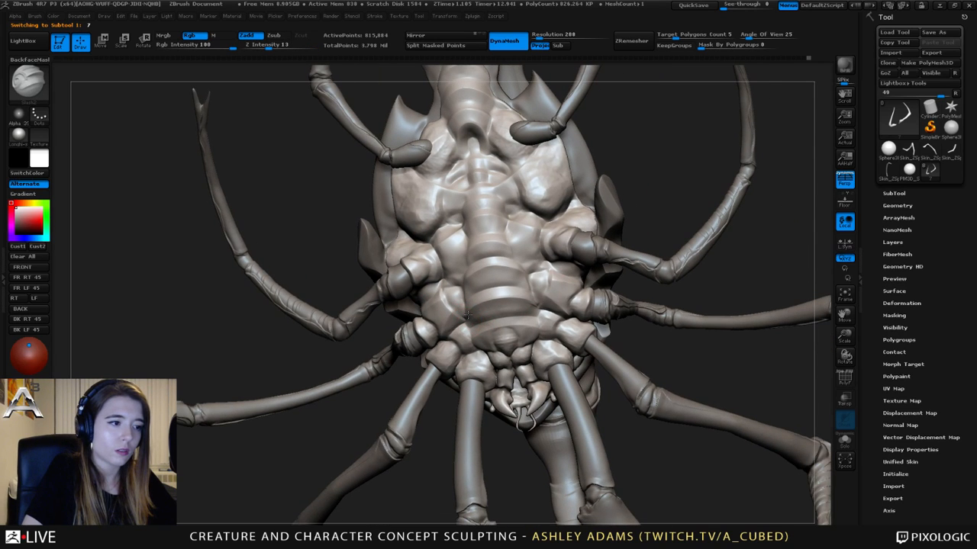
left_click(475, 313, "alt")
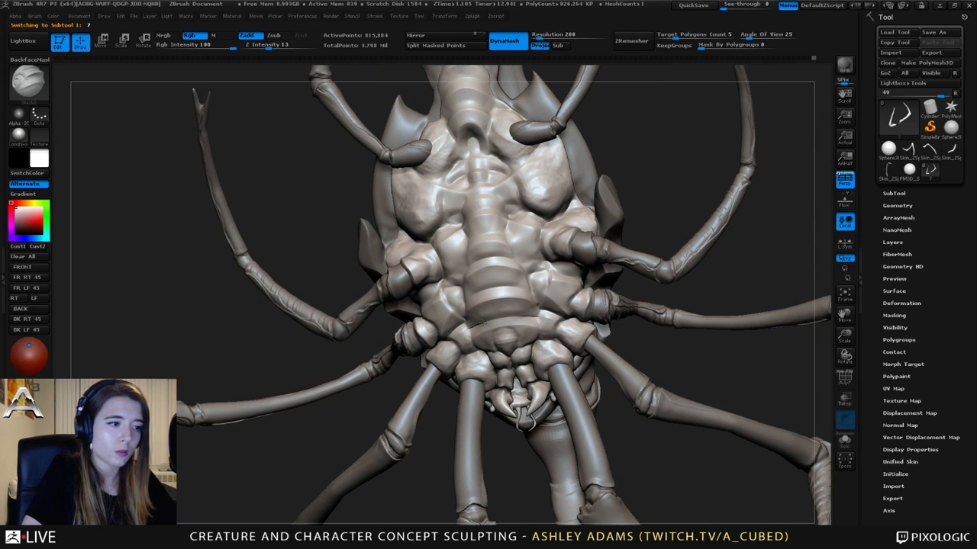
left_click_drag(504, 317, 469, 279)
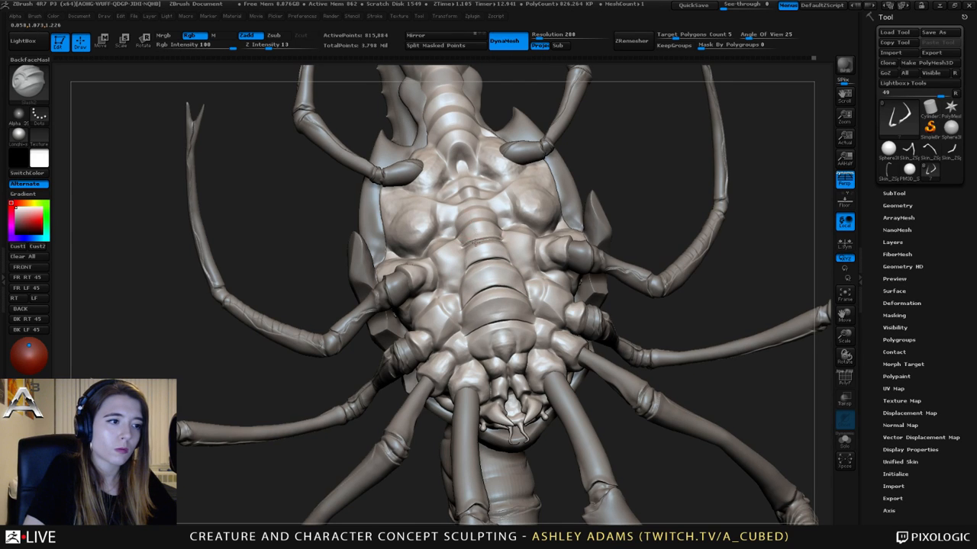
- Smooth the central belly plates with the Standard brush active and extend their creases toward the tail end of the underside
left_click_drag(499, 238, 506, 233)
key("b")
key("c")
key("b")
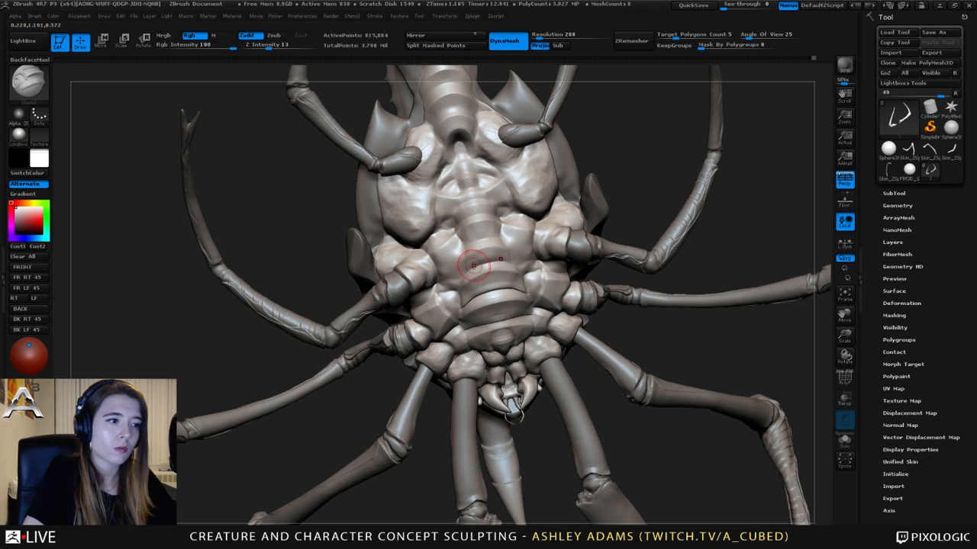
key("b")
key("s")
key("t")
mouse_move(485, 264)
left_mouse_down()
mouse_move(447, 236)
mouse_move(451, 257)
mouse_move(473, 248)
mouse_move(448, 219)
mouse_move(491, 212)
mouse_move(455, 190)
left_mouse_up()
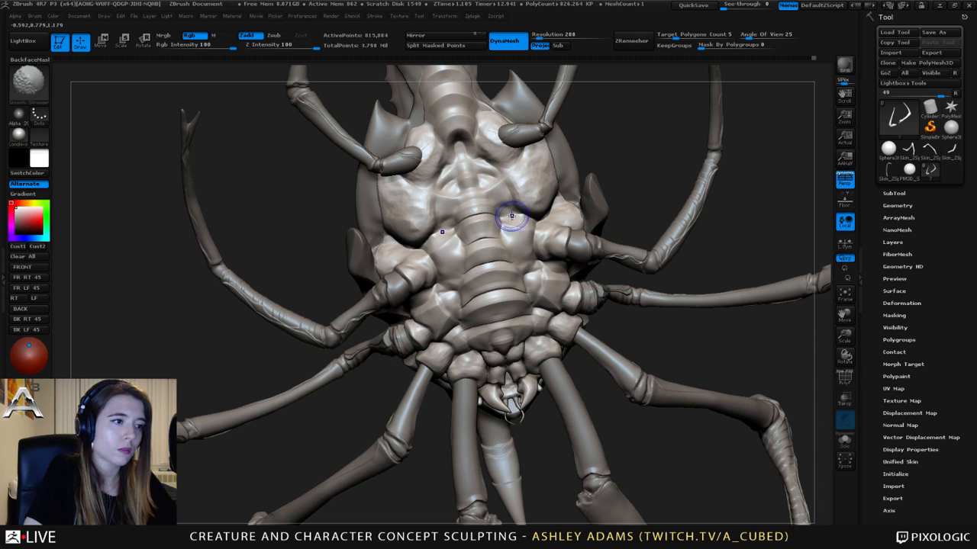
mouse_move(463, 271)
left_mouse_down("shift")
mouse_move(510, 261)
mouse_move(504, 248)
mouse_move(526, 294)
left_mouse_up("shift")
left_click_drag(488, 197, 458, 204)
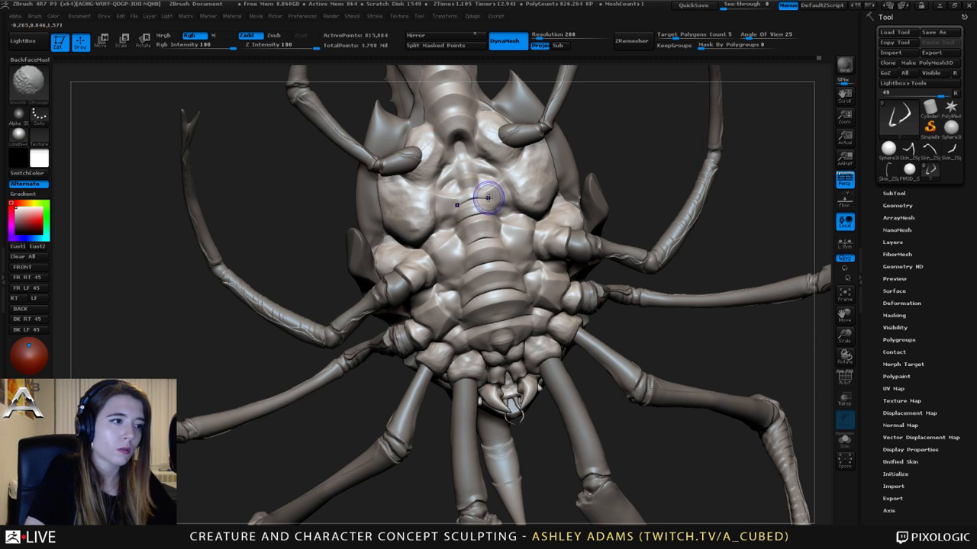
key("shift")
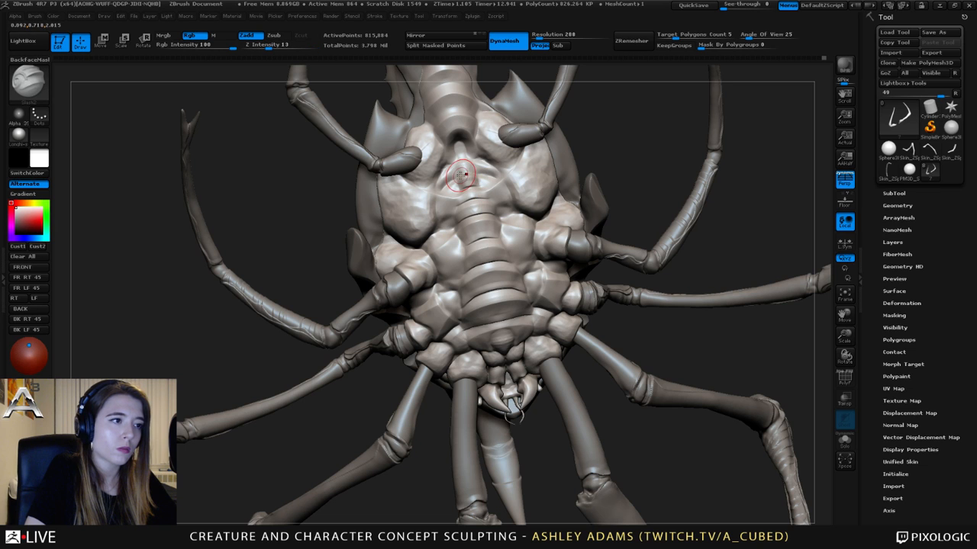
key("shift")
- Select the carapace and carve creases around the central row of overlapping plates along the tail's base
right_click_drag(509, 265, 497, 286, "ctrl")
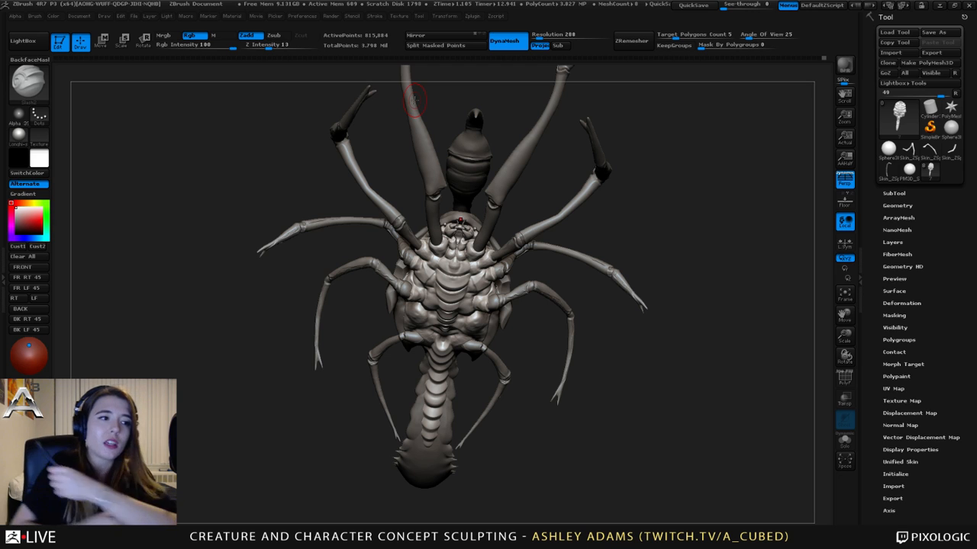
left_click_drag(501, 267, 478, 265)
left_click(478, 265, "alt")
scroll(458, 240, "up", 6)
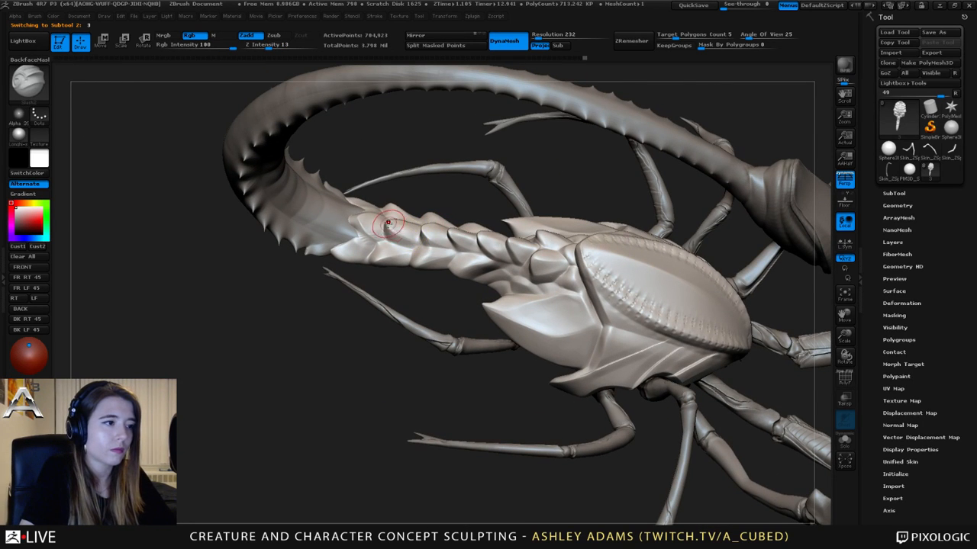
mouse_move(386, 216)
left_mouse_down()
mouse_move(374, 214)
mouse_move(379, 224)
left_mouse_up()
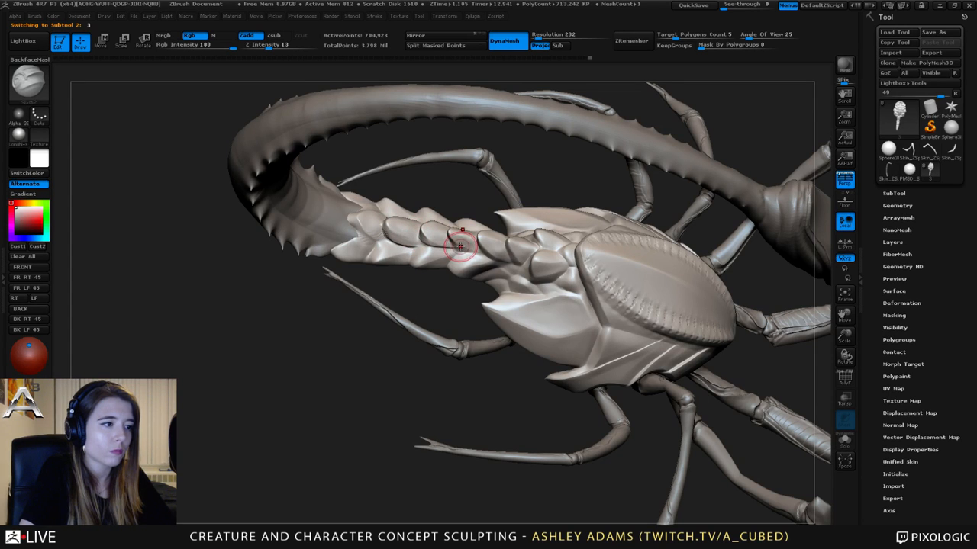
left_click_drag(442, 233, 416, 227)
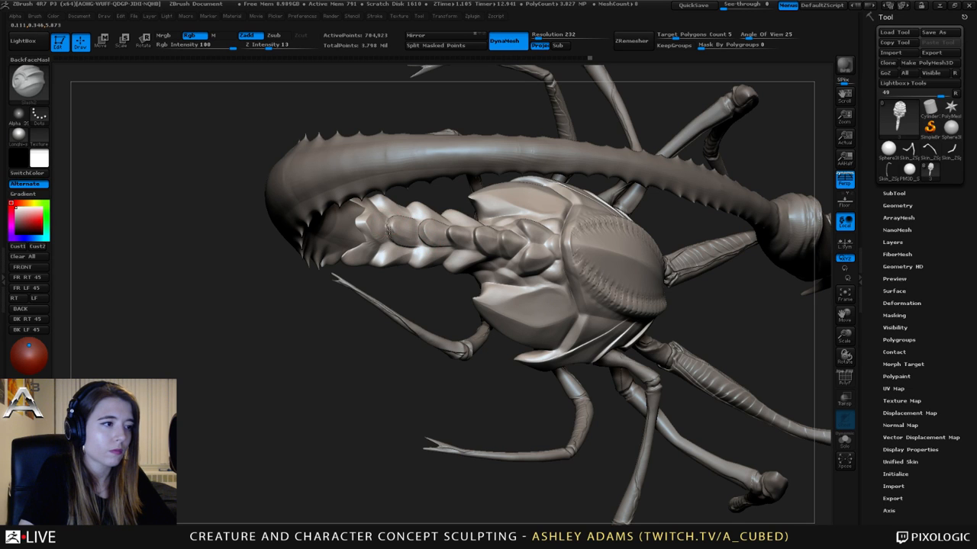
mouse_move(381, 226)
left_mouse_down()
mouse_move(359, 199)
mouse_move(385, 224)
left_mouse_up()
key("ctrl")
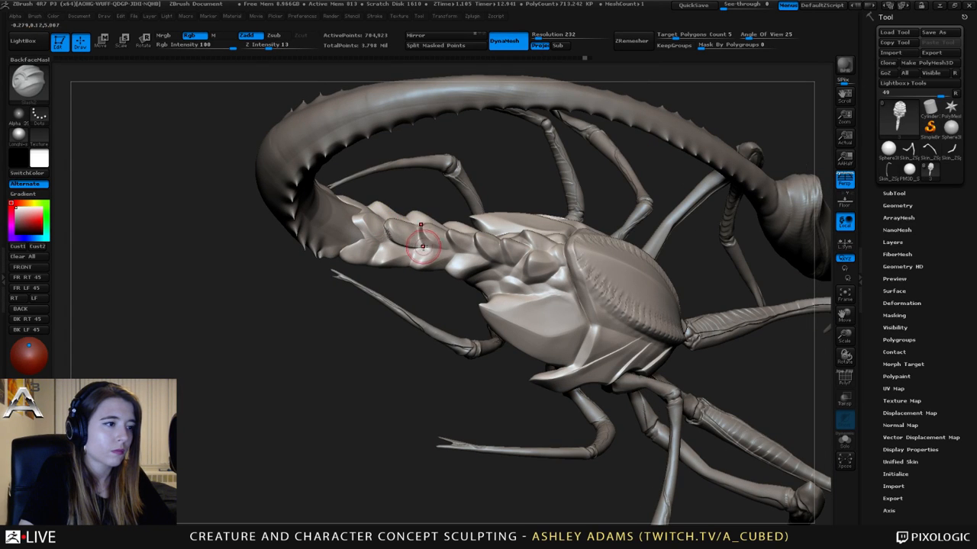
left_click_drag(421, 246, 450, 242)
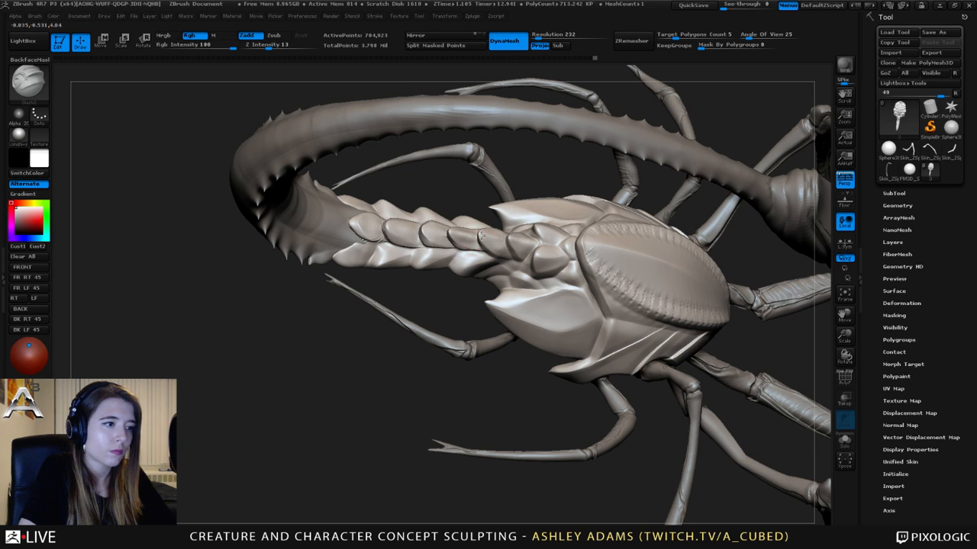
left_click_drag(474, 231, 475, 235)
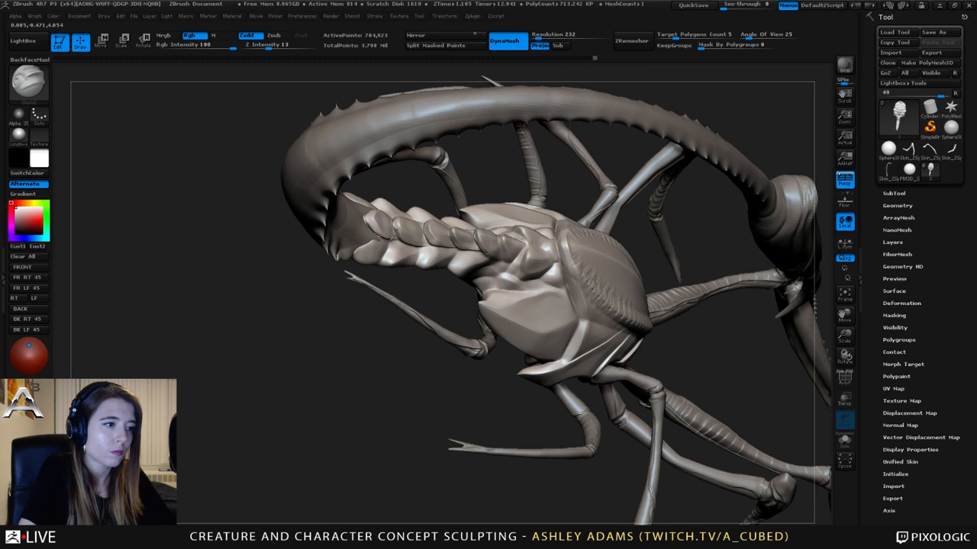
- Carve creases around the rounded plates and bumps where the tail's base meets the carapace's rear rim
mouse_move(488, 236)
left_mouse_down()
mouse_move(502, 241)
mouse_move(477, 249)
mouse_move(431, 231)
mouse_move(427, 170)
mouse_move(417, 160)
mouse_move(416, 170)
left_mouse_up()
key("shift")
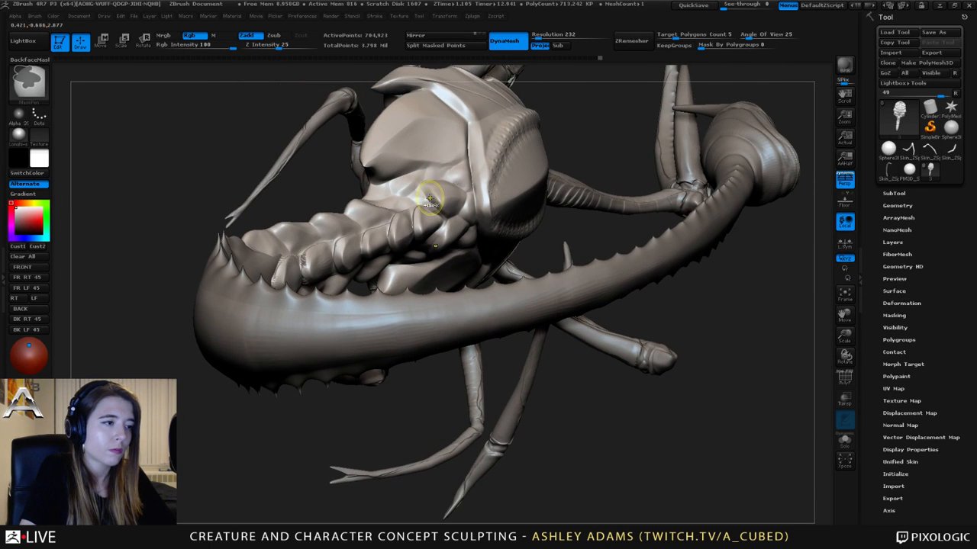
mouse_move(441, 213)
right_mouse_down()
mouse_move(422, 198)
mouse_move(442, 213)
right_mouse_up()
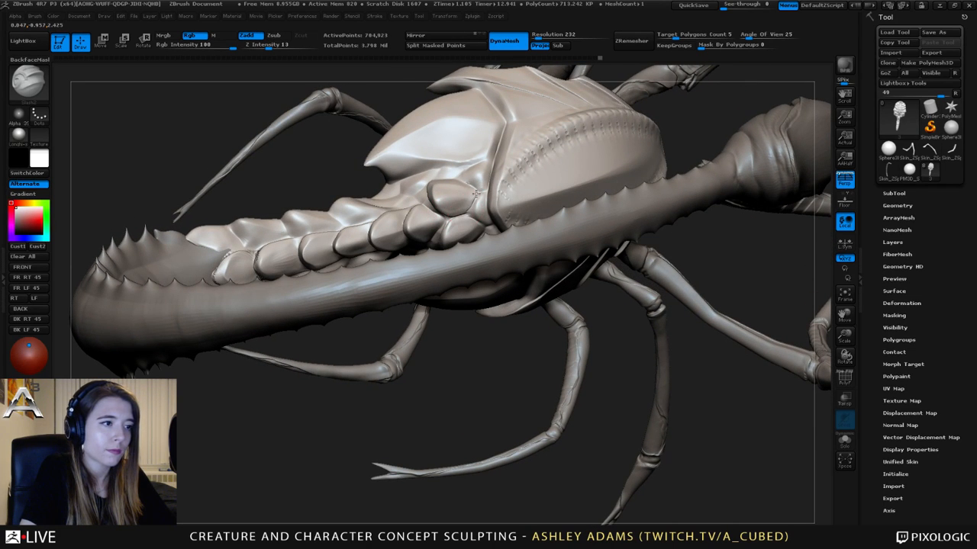
key("b")
key("h")
key("p")
mouse_move(455, 232)
right_mouse_down()
mouse_move(482, 264)
mouse_move(446, 225)
right_mouse_up()
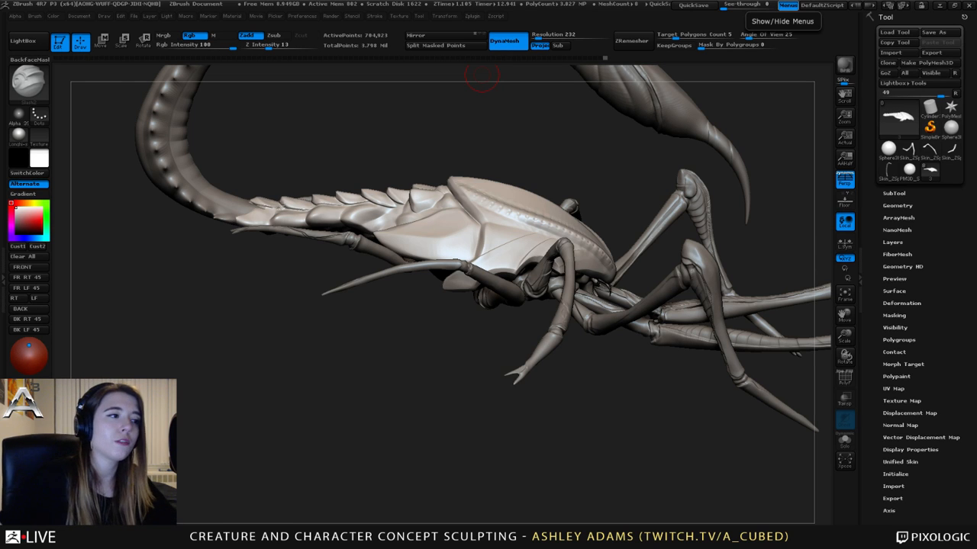
- Carve creases between the side plates flanking the central row, from the tail's spiked section to the carapace's side spikes
left_click_drag(481, 76, 329, 223)
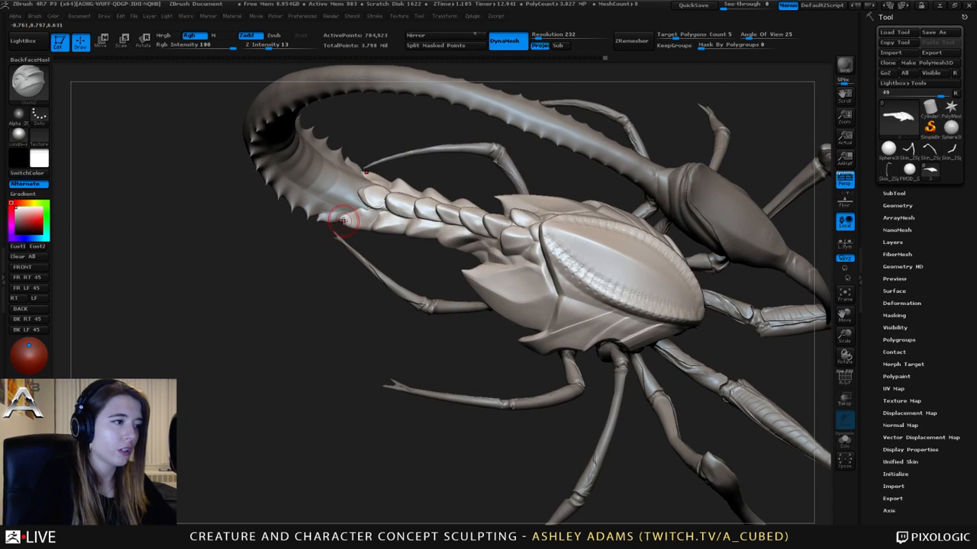
left_click_drag(383, 225, 405, 233)
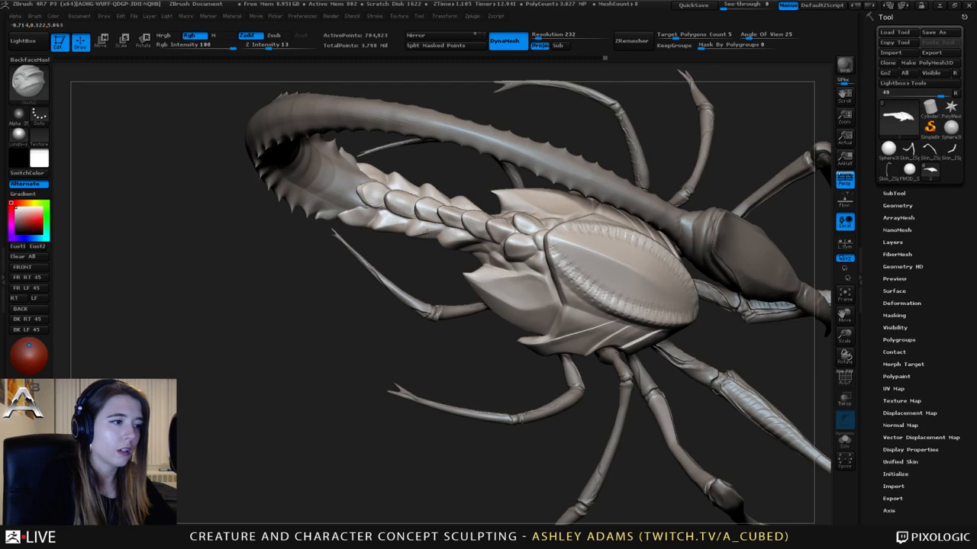
mouse_move(442, 229)
right_mouse_down()
mouse_move(419, 166)
mouse_move(445, 222)
right_mouse_up()
key("ctrl")
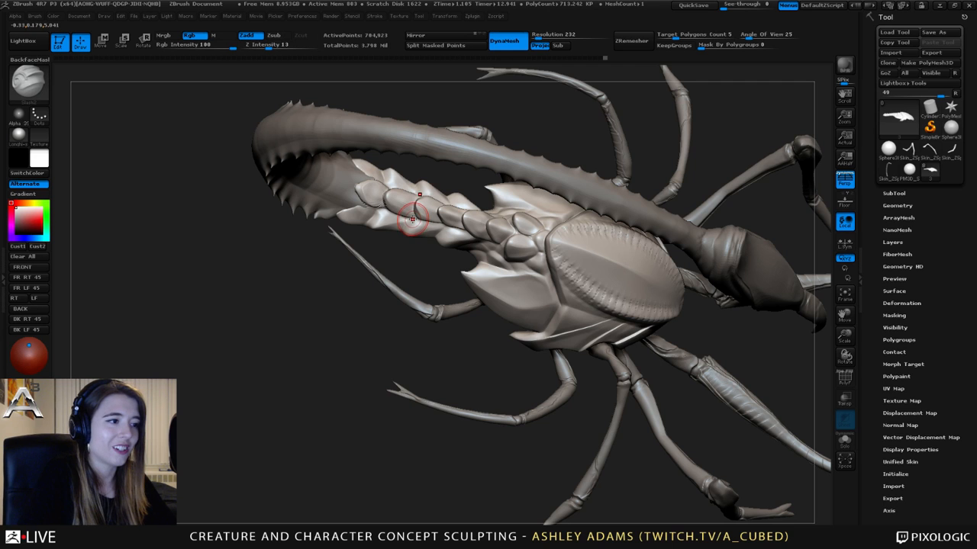
mouse_move(407, 227)
right_mouse_down()
mouse_move(412, 217)
mouse_move(359, 241)
mouse_move(396, 286)
mouse_move(350, 236)
mouse_move(391, 207)
mouse_move(339, 226)
mouse_move(345, 239)
mouse_move(447, 226)
right_mouse_up()
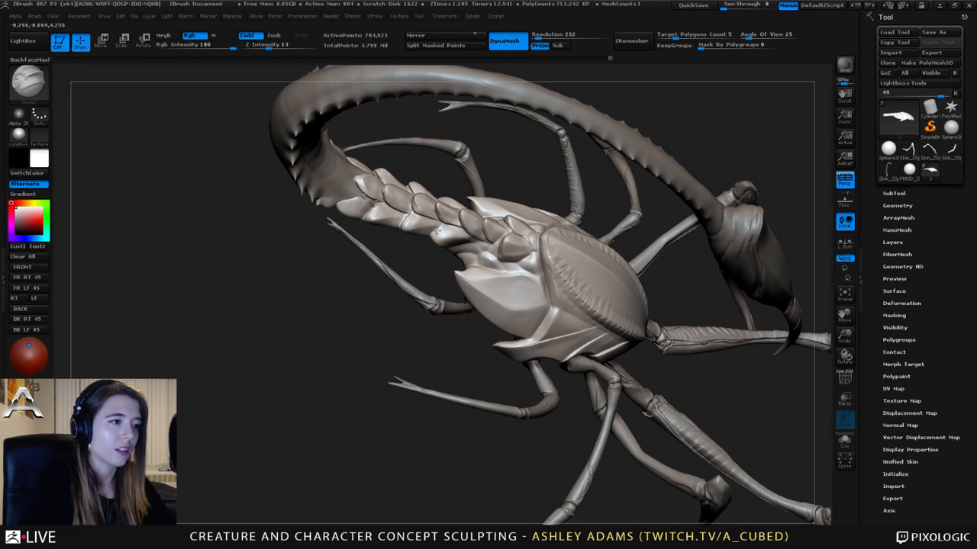
mouse_move(442, 220)
left_mouse_down()
mouse_move(481, 240)
mouse_move(436, 248)
mouse_move(478, 252)
left_mouse_up()
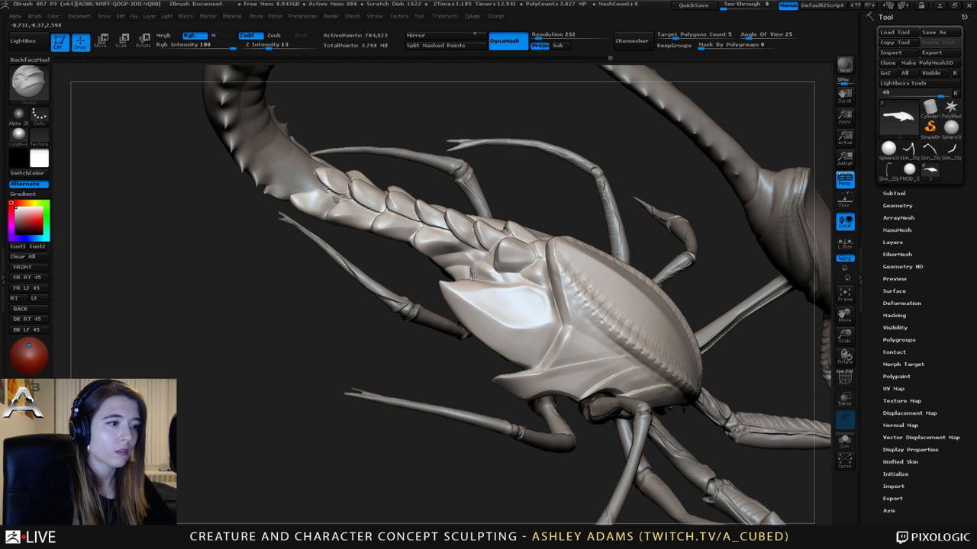
mouse_move(471, 276)
left_mouse_down()
mouse_move(490, 270)
mouse_move(545, 286)
mouse_move(452, 255)
mouse_move(455, 317)
mouse_move(464, 229)
mouse_move(451, 238)
mouse_move(336, 164)
mouse_move(393, 228)
mouse_move(358, 221)
left_mouse_up()
key("f")
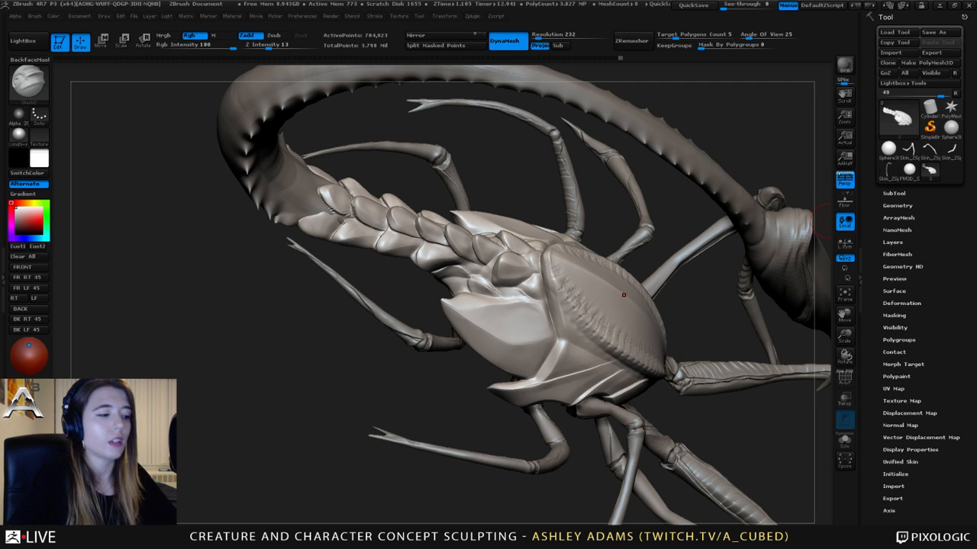
- Select the spiked tail and pull its front end in between the overlapping base plates with the SnakeHook brush, smoothing the result
mouse_move(483, 303)
left_mouse_down()
mouse_move(427, 290)
mouse_move(316, 205)
mouse_move(348, 224)
left_mouse_up()
key("b")
key("s")
key("h")
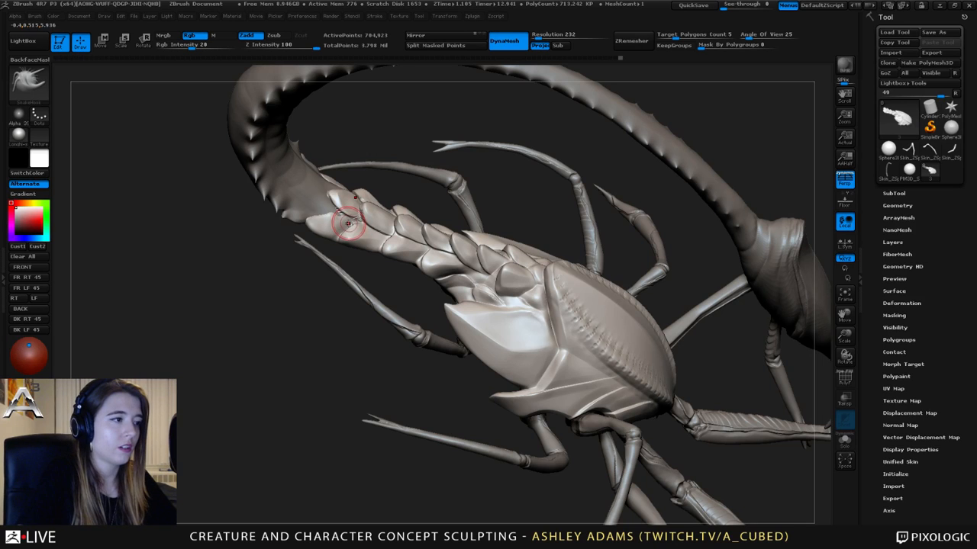
left_click(343, 219, "alt")
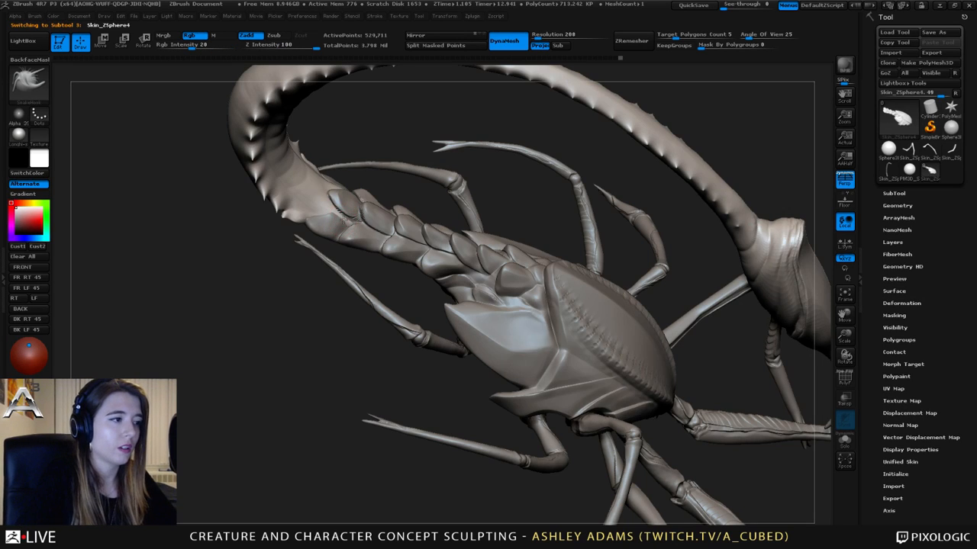
mouse_move(345, 252)
left_mouse_down()
mouse_move(338, 258)
mouse_move(355, 227)
left_mouse_up()
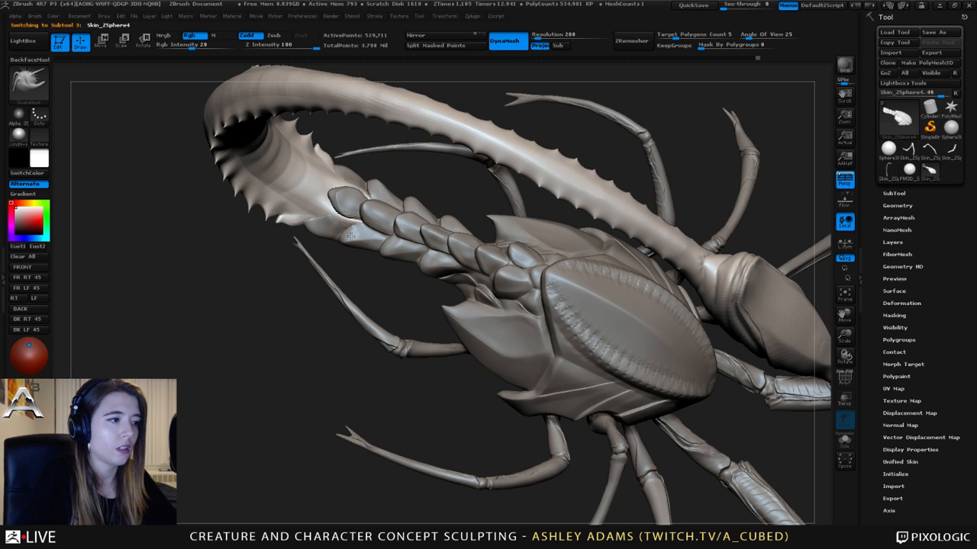
mouse_move(345, 223)
left_mouse_down("shift")
mouse_move(378, 244)
mouse_move(349, 181)
mouse_move(386, 239)
mouse_move(371, 210)
mouse_move(375, 191)
mouse_move(389, 200)
mouse_move(355, 239)
mouse_move(363, 248)
mouse_move(370, 216)
left_mouse_up("shift")
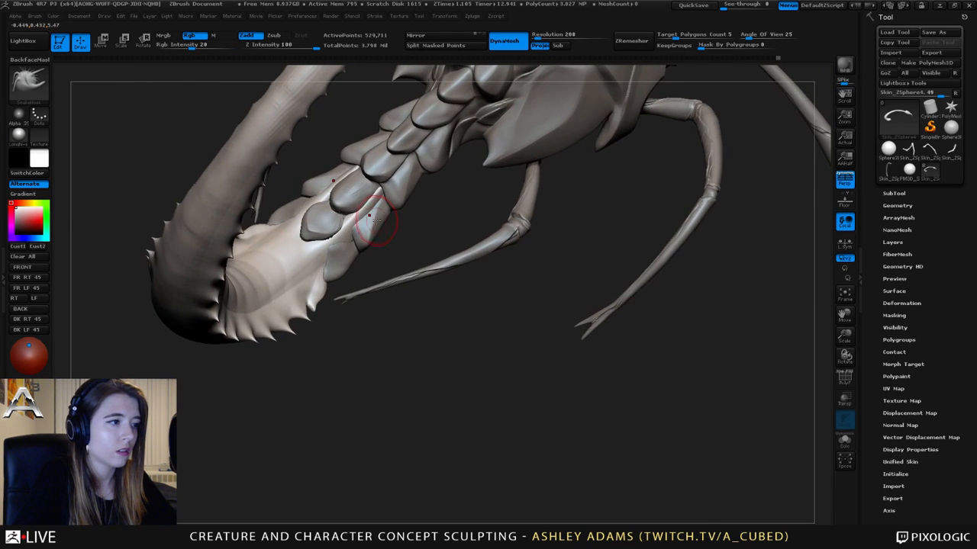
- Reshape and smooth the tail's tapered front edges in the gaps between the central plate row and the side plates
key("shift")
mouse_move(371, 181)
left_mouse_down()
mouse_move(330, 213)
mouse_move(322, 202)
mouse_move(330, 214)
left_mouse_up()
key("space")
right_click_drag(330, 204, 309, 206)
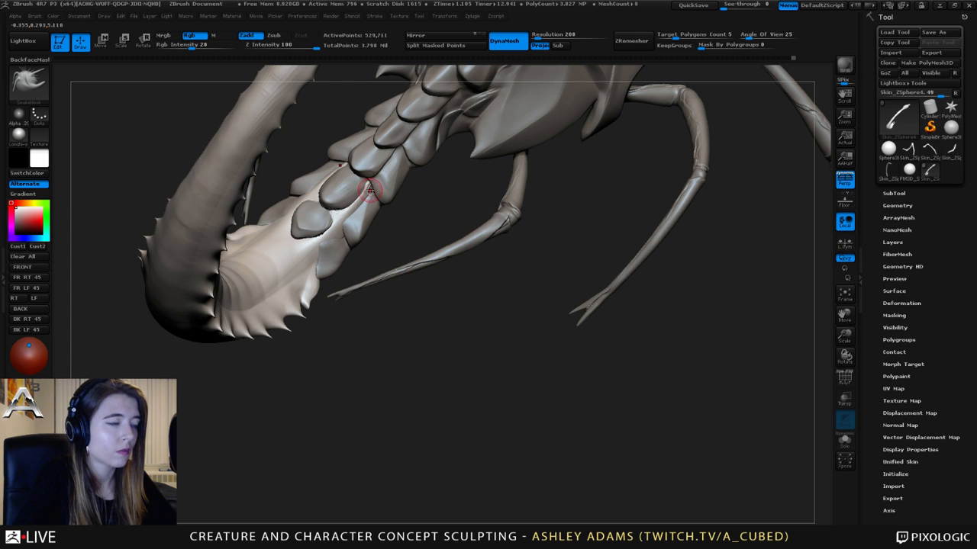
mouse_move(374, 194)
right_mouse_down()
mouse_move(369, 174)
mouse_move(361, 183)
right_mouse_up()
key("shift")
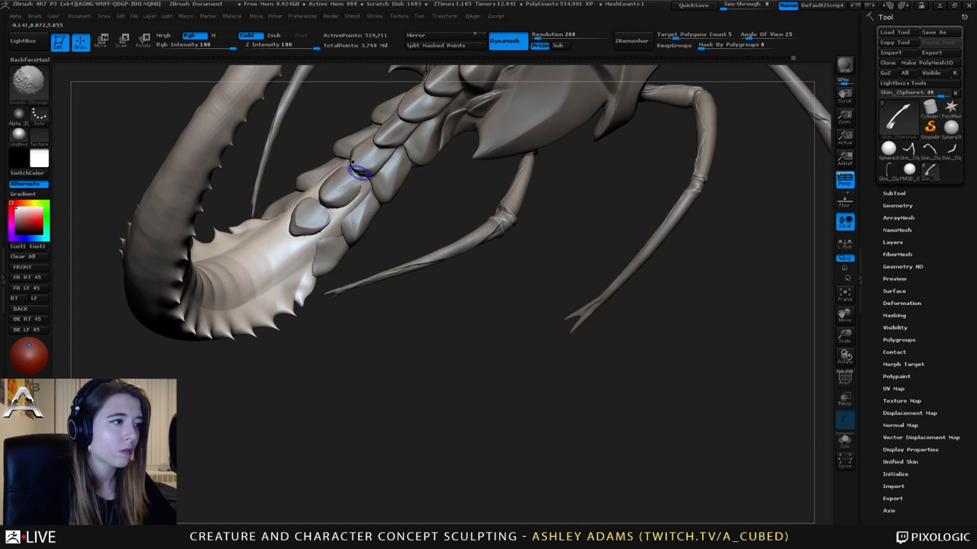
left_click_drag(361, 170, 359, 172, "shift")
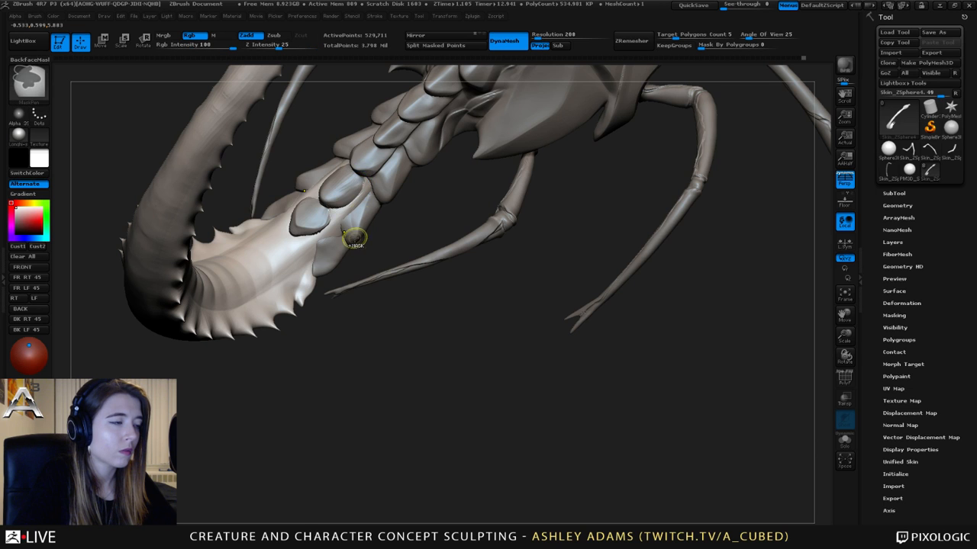
right_click_drag(355, 239, 460, 238)
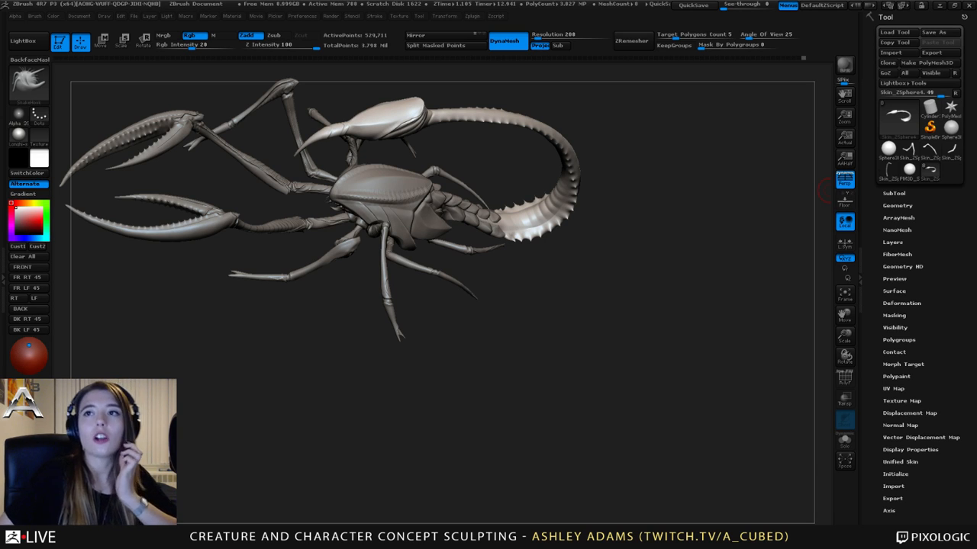
- Turn off perspective and leave a snapshot of the whole creature's top view on the canvas
left_click_drag(686, 252, 466, 305)
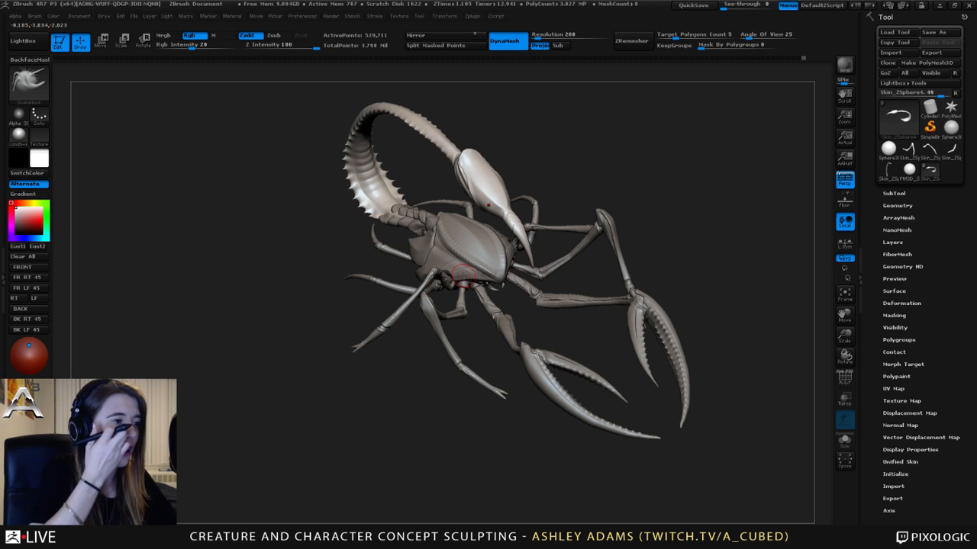
left_click_drag(534, 276, 763, 300)
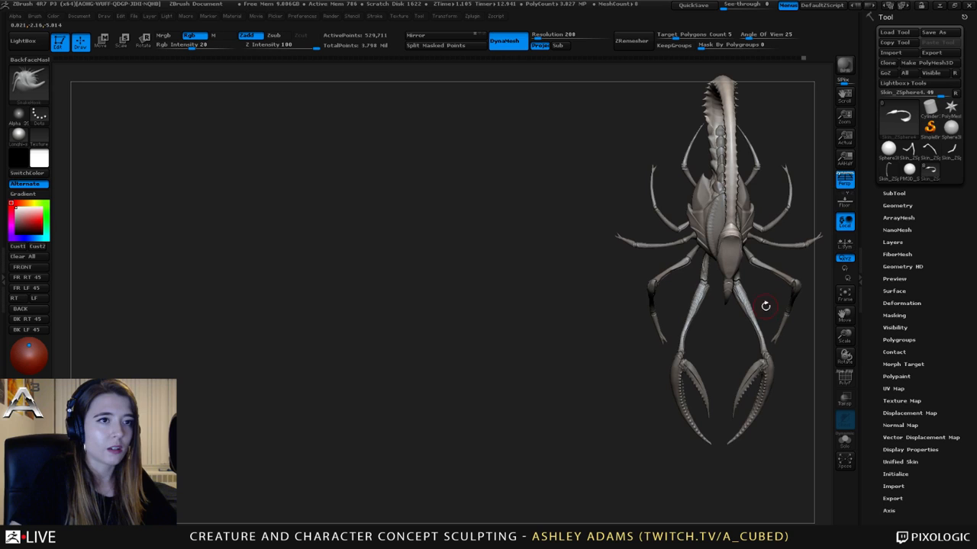
left_click(845, 179)
left_click_drag(774, 216, 574, 248)
key("shift+s")
- Add snapshots of the front and side views with the underside view arranged below them, and save the work
key("shift+s")
left_click_drag(519, 304, 424, 332)
key("shift+s")
mouse_move(369, 345)
right_mouse_down("alt")
mouse_move(384, 249)
mouse_move(395, 306)
mouse_move(349, 321)
mouse_move(338, 344)
mouse_move(292, 342)
right_mouse_up("alt")
right_click_drag(295, 295, 363, 317, "alt")
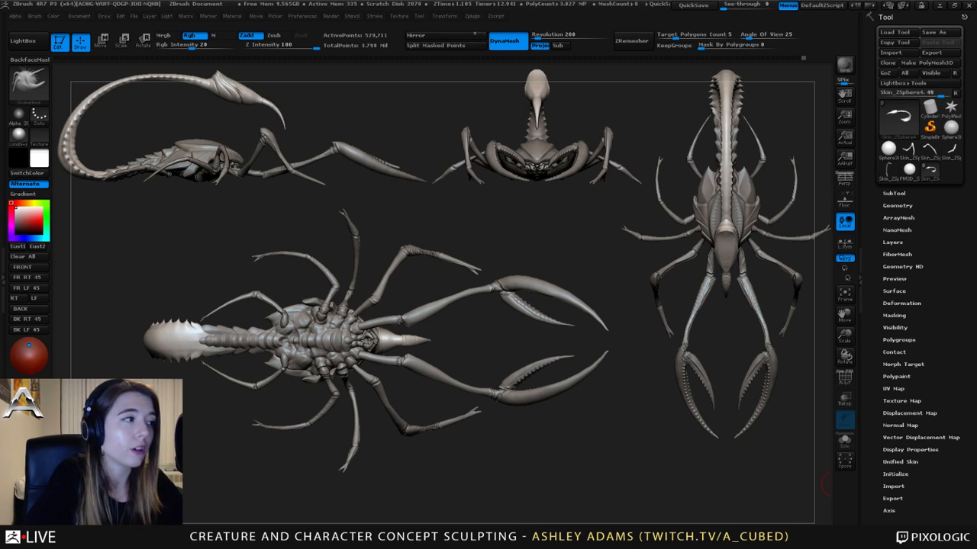
key("ctrl+s")
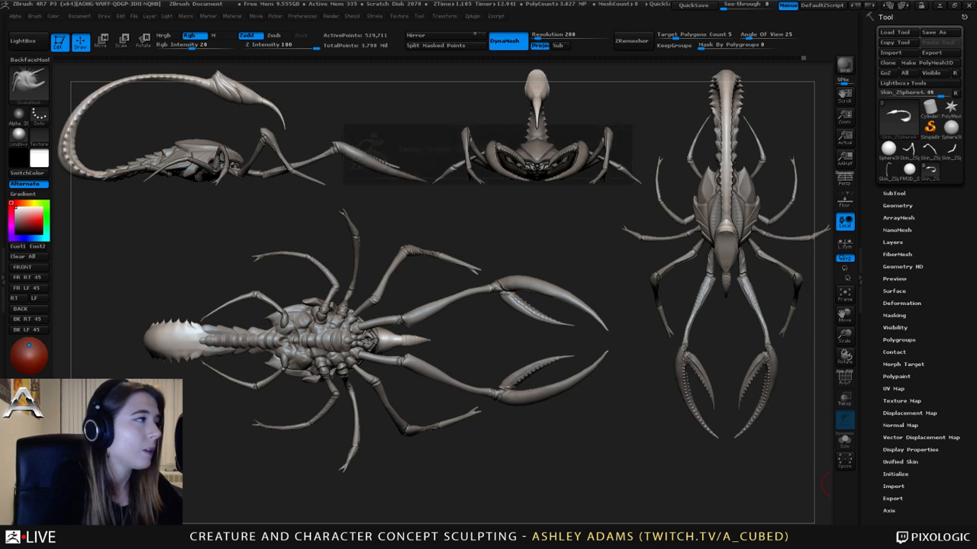